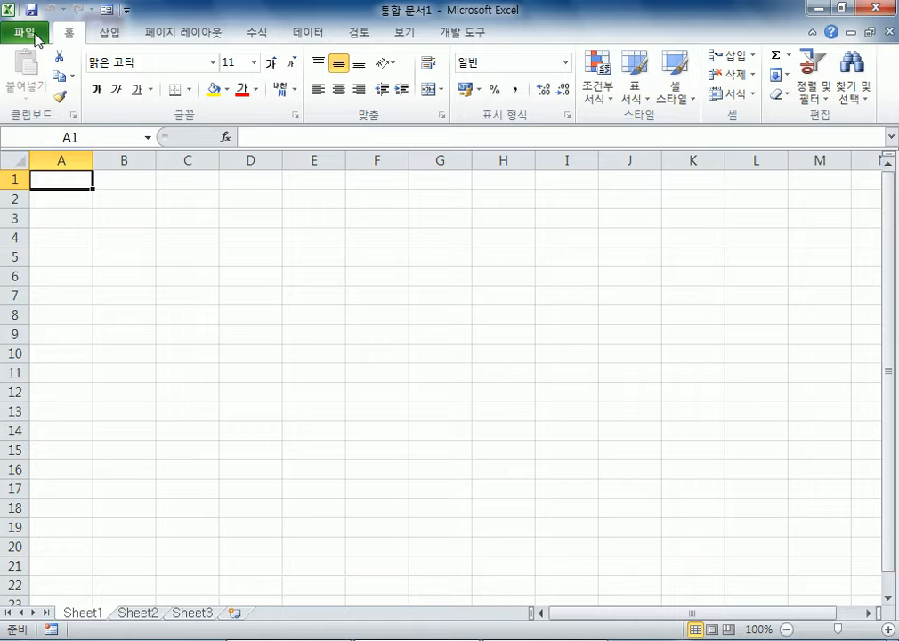
Open the workbook 회원명단5.xls from the 5598-208 folder in Downloads.
{"action": "left_click", "coordinate": [36, 39]}
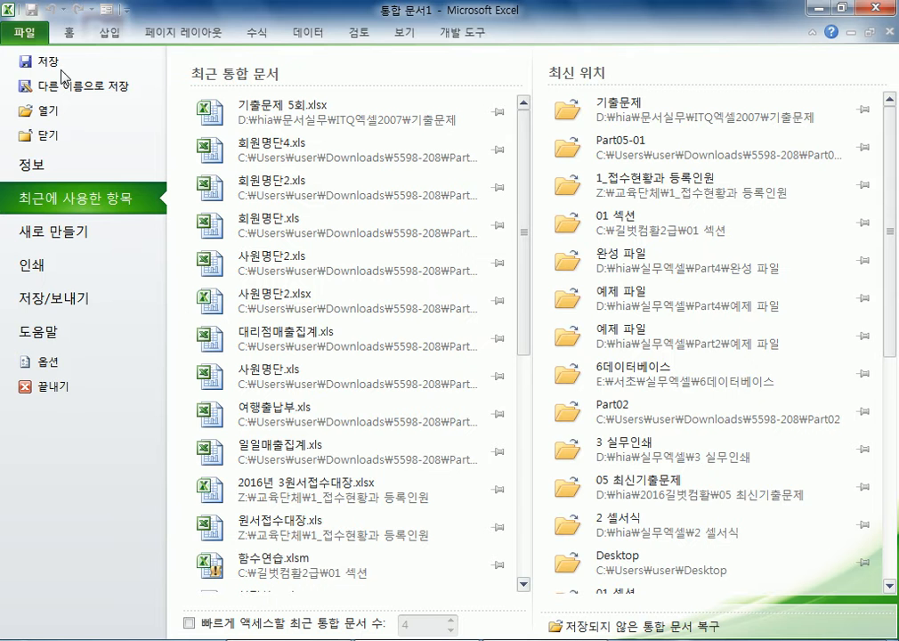
{"action": "left_click", "coordinate": [44, 116]}
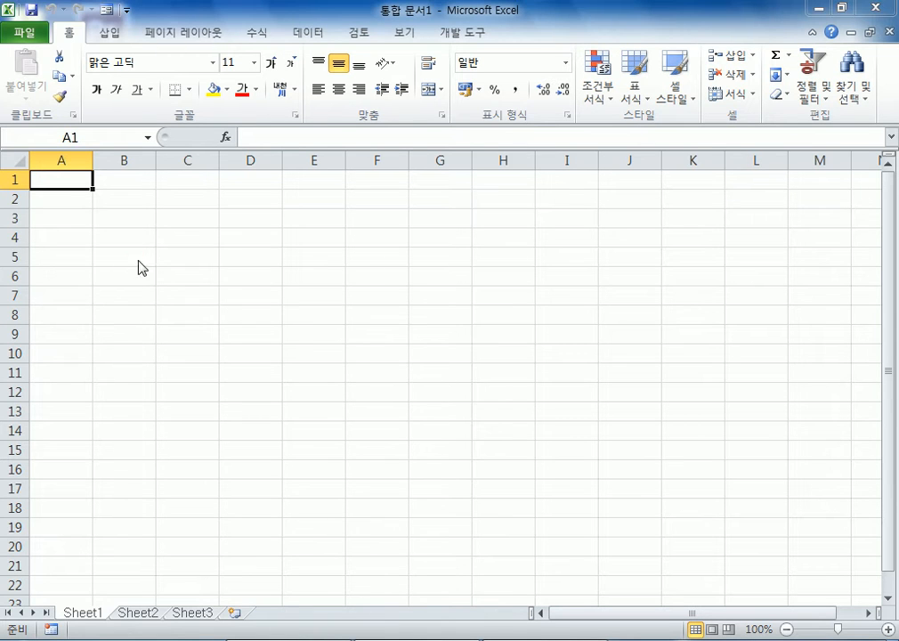
{"action": "scroll", "coordinate": [93, 184], "scroll_direction": "down", "scroll_amount": 6}
{"action": "left_click_drag", "start_coordinate": [186, 218], "coordinate": [185, 119]}
{"action": "left_click", "coordinate": [62, 157]}
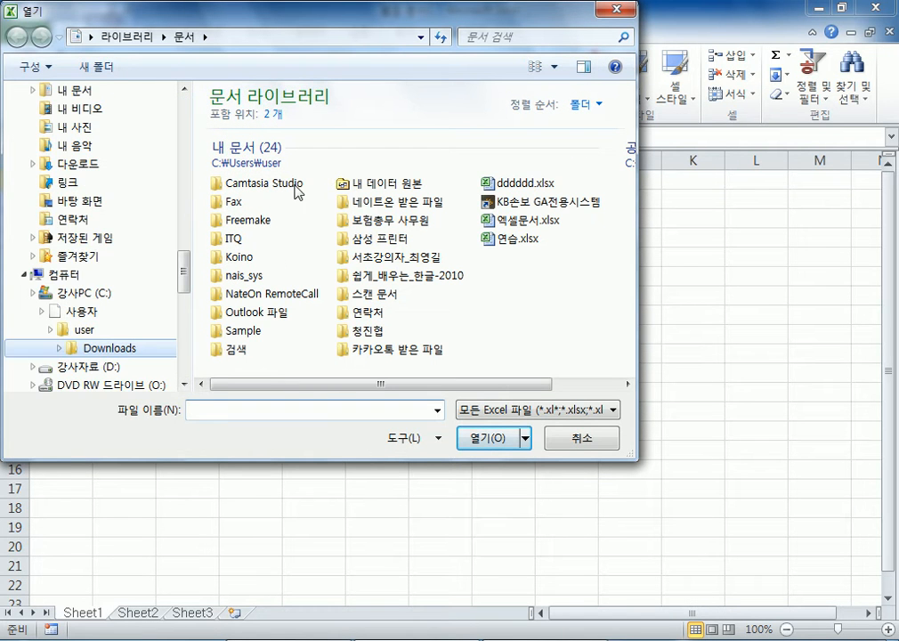
{"action": "double_click", "coordinate": [271, 157]}
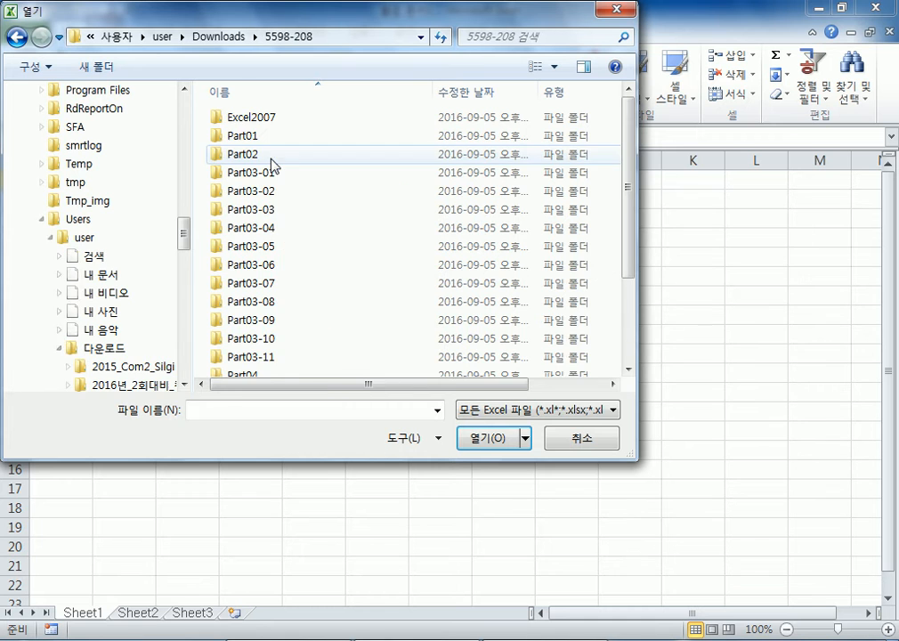
{"action": "scroll", "coordinate": [285, 249], "scroll_direction": "down", "scroll_amount": 2}
{"action": "double_click", "coordinate": [277, 282]}
{"action": "scroll", "coordinate": [282, 307], "scroll_direction": "down", "scroll_amount": 6}
{"action": "double_click", "coordinate": [284, 348]}
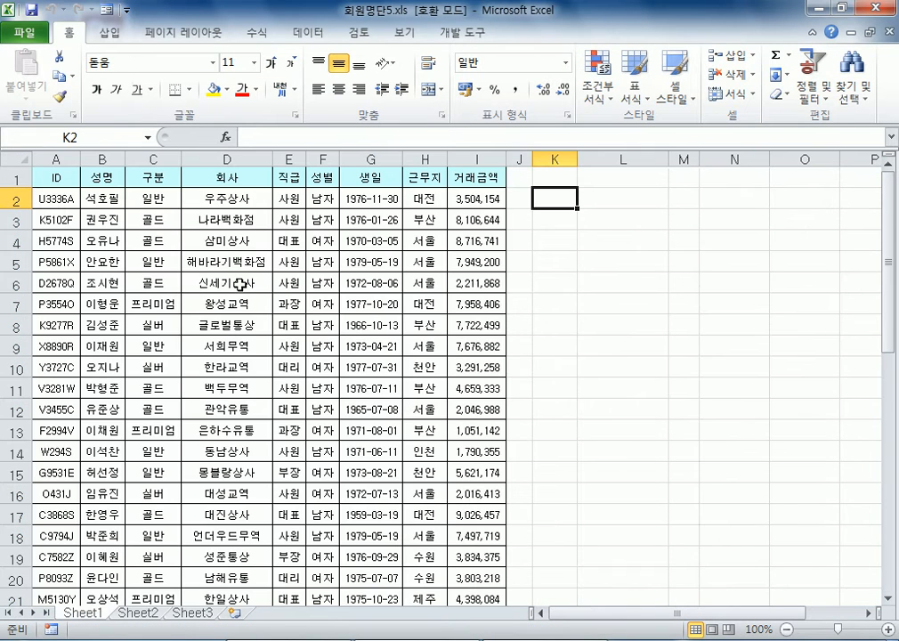
Review the member list down to its lower rows and back, dismissing the pop-up advertisement.
{"action": "scroll", "coordinate": [240, 284], "scroll_direction": "down", "scroll_amount": 8}
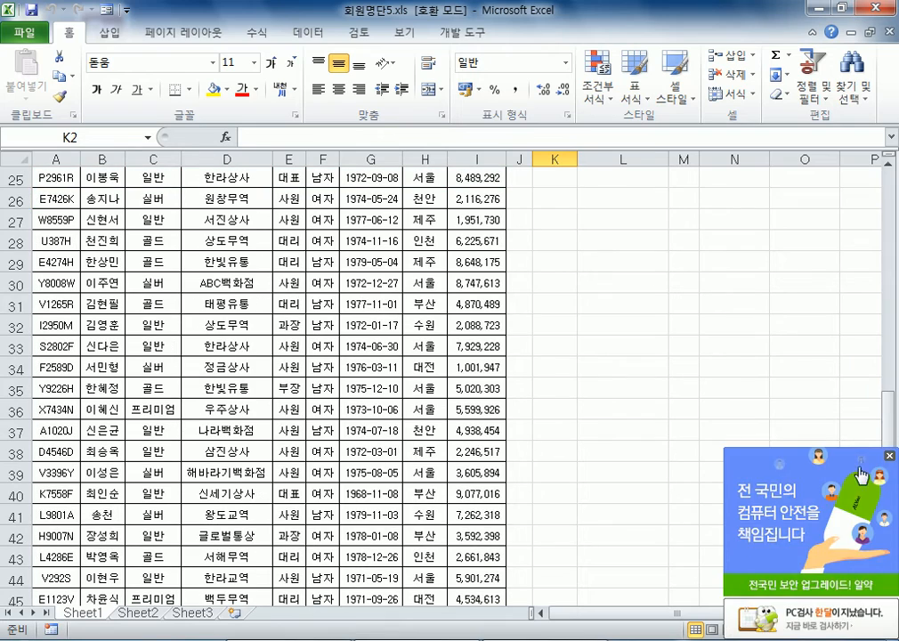
{"action": "left_click", "coordinate": [890, 457]}
{"action": "left_click", "coordinate": [146, 260]}
{"action": "scroll", "coordinate": [145, 311], "scroll_direction": "up", "scroll_amount": 6}
{"action": "scroll", "coordinate": [145, 312], "scroll_direction": "up", "scroll_amount": 2}
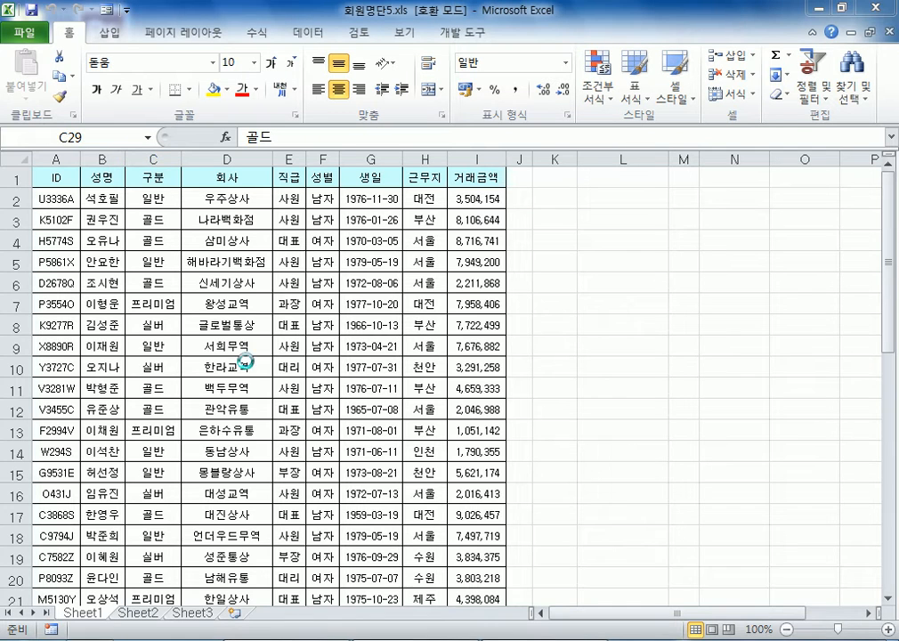
Switch to Notepad and write the task sentence "회원명단에서 회사명이 중복되는 데이터의 레코드만 추출하자." followed by a new line.
{"action": "left_click_drag", "start_coordinate": [321, 329], "coordinate": [324, 107]}
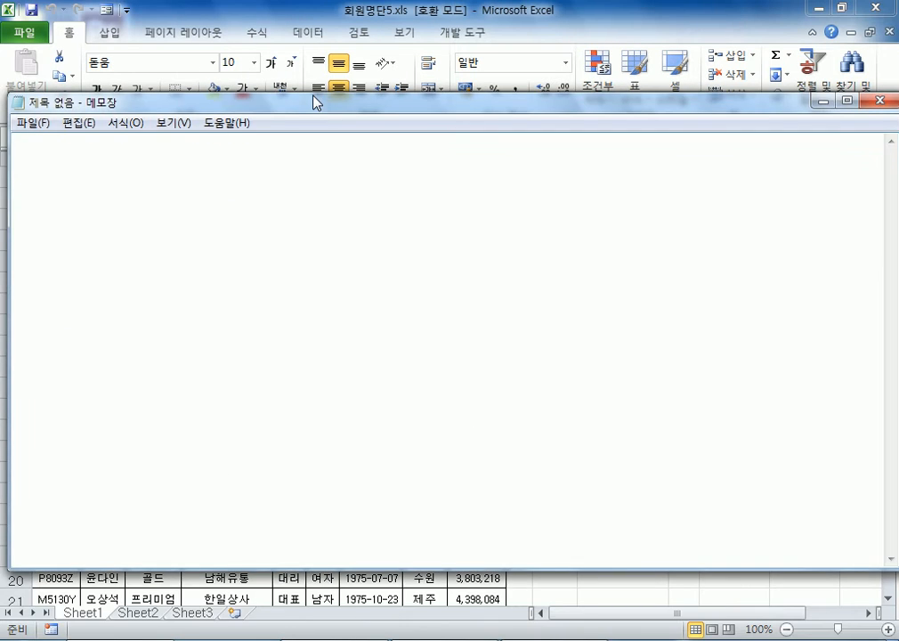
{"action": "type", "text": "회머"}
{"action": "key", "text": "BackSpace"}
{"action": "key", "text": "BackSpace"}
{"action": "type", "text": "우원명단에서 "}
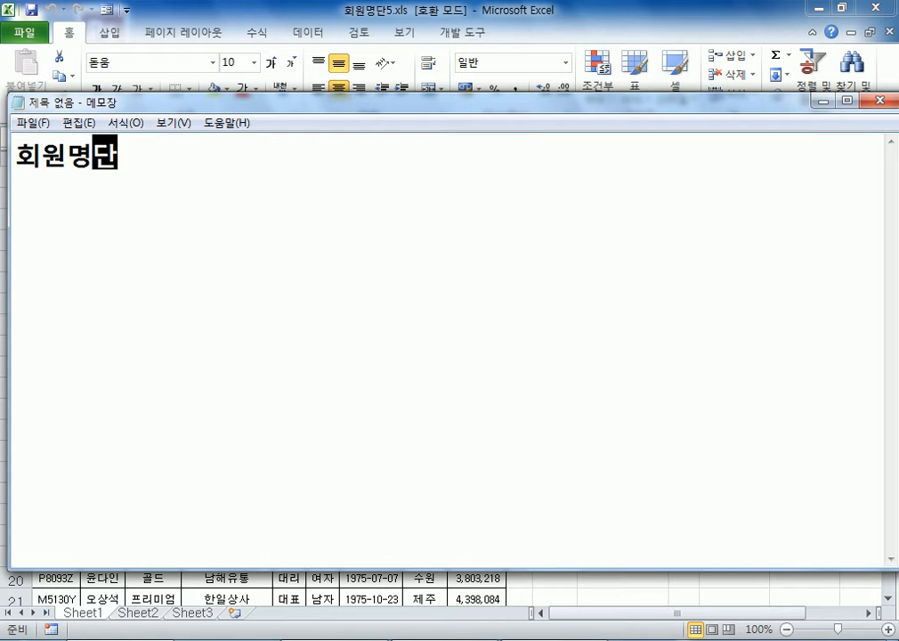
{"action": "type", "text": "회사명이 중"}
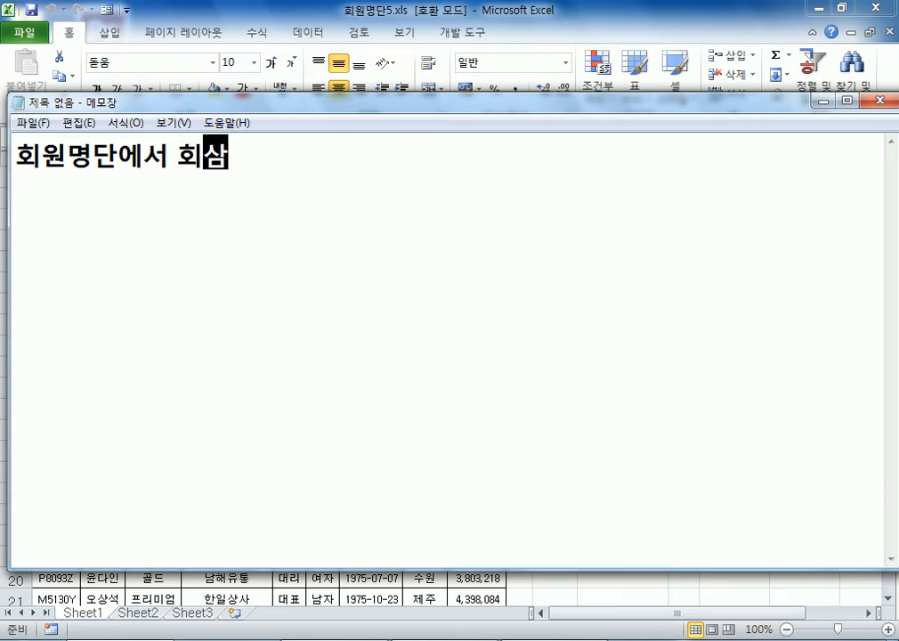
{"action": "type", "text": "복되는"}
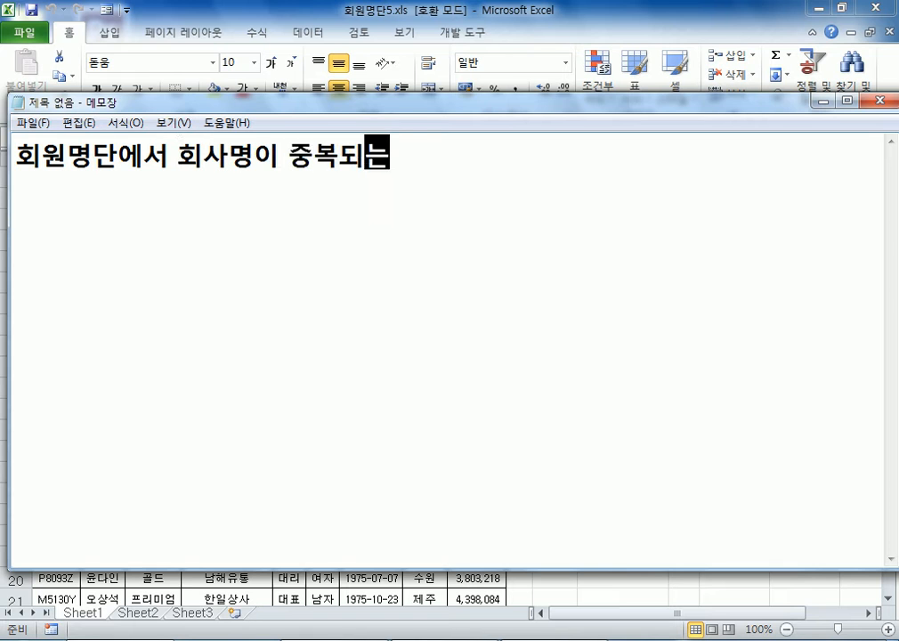
{"action": "type", "text": " 데이터의 레코드"}
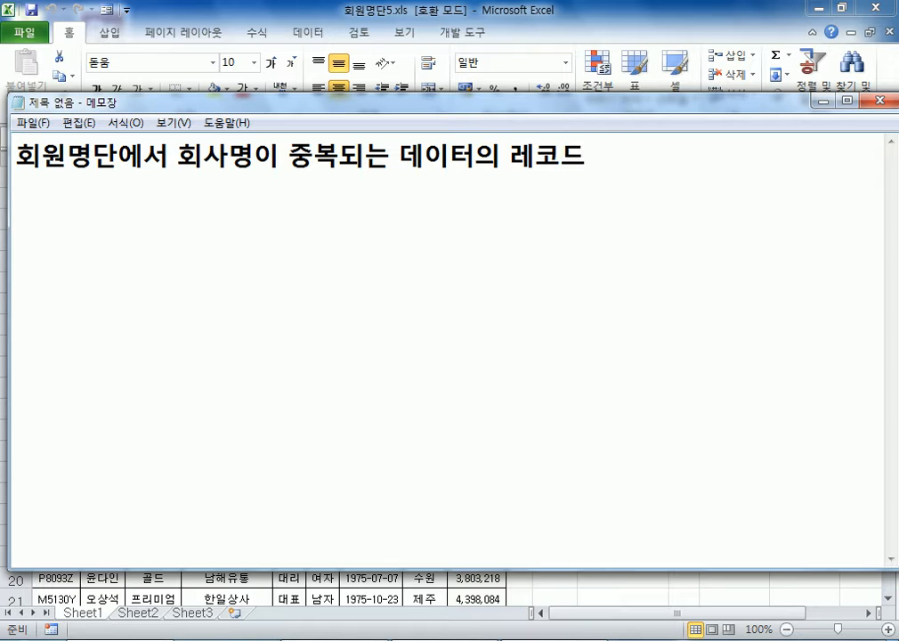
{"action": "type", "text": "만 추출"}
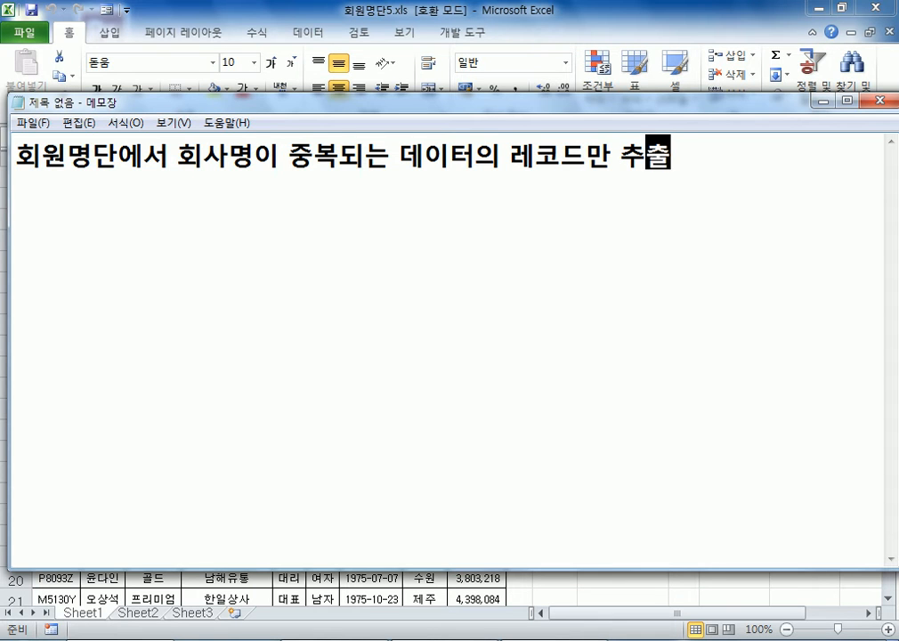
{"action": "type", "text": "하자."}
{"action": "key", "text": "Return"}
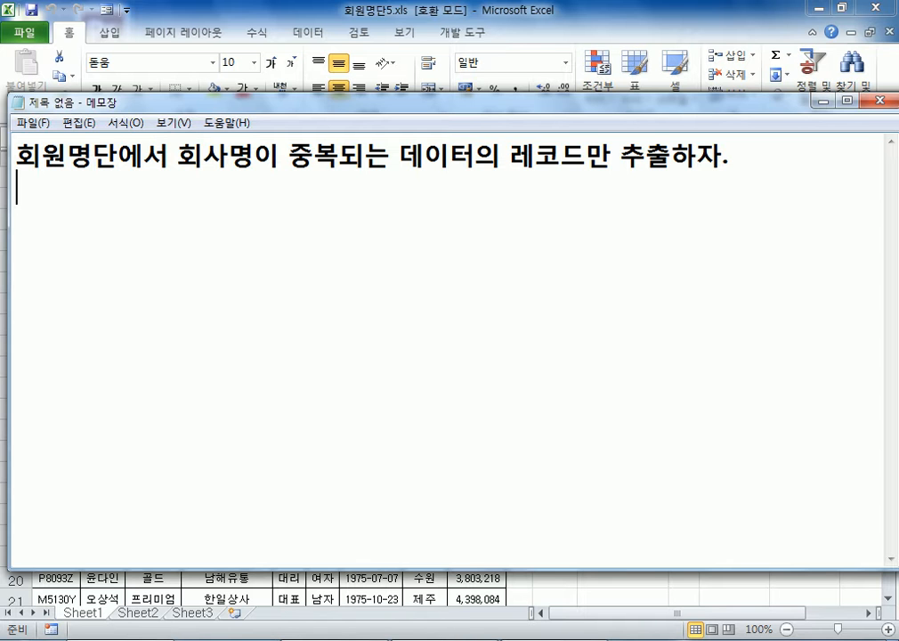
Return to the workbook and check the reference image 엑셀의신454.jpg in 알씨 for the condition formula and output header cells.
{"action": "left_click", "coordinate": [354, 83]}
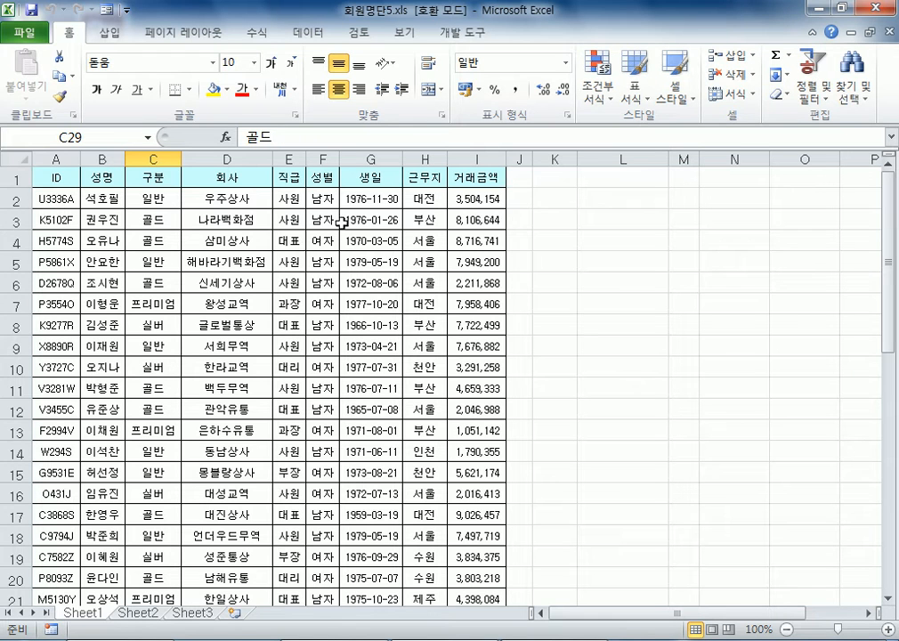
{"action": "left_click", "coordinate": [548, 177]}
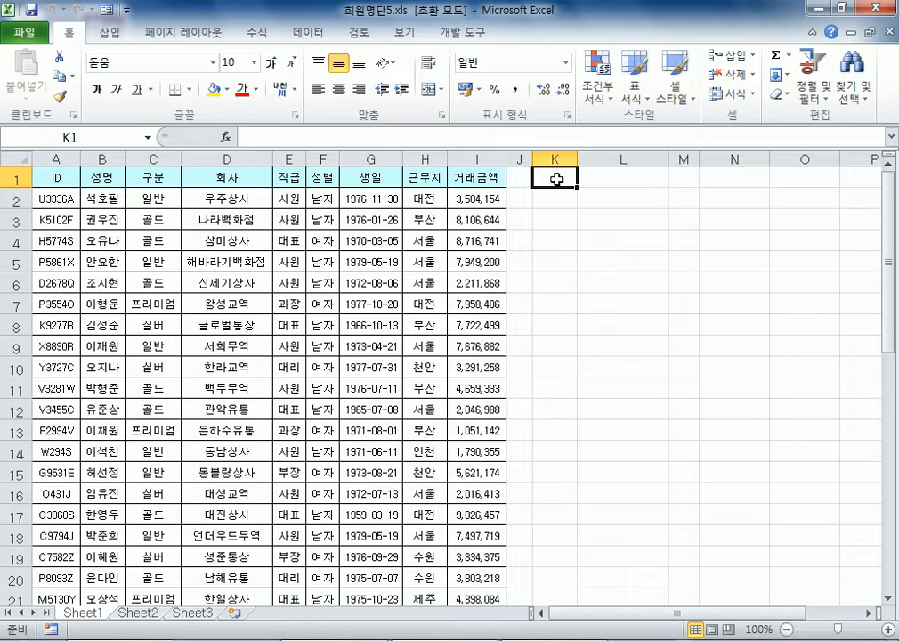
{"action": "left_click", "coordinate": [550, 242]}
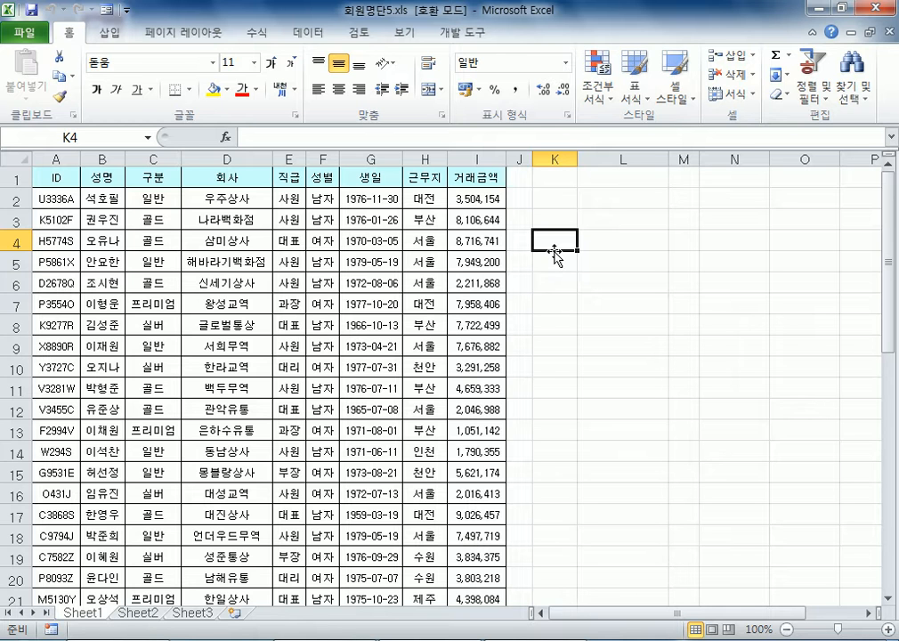
{"action": "key", "text": "alt+Tab"}
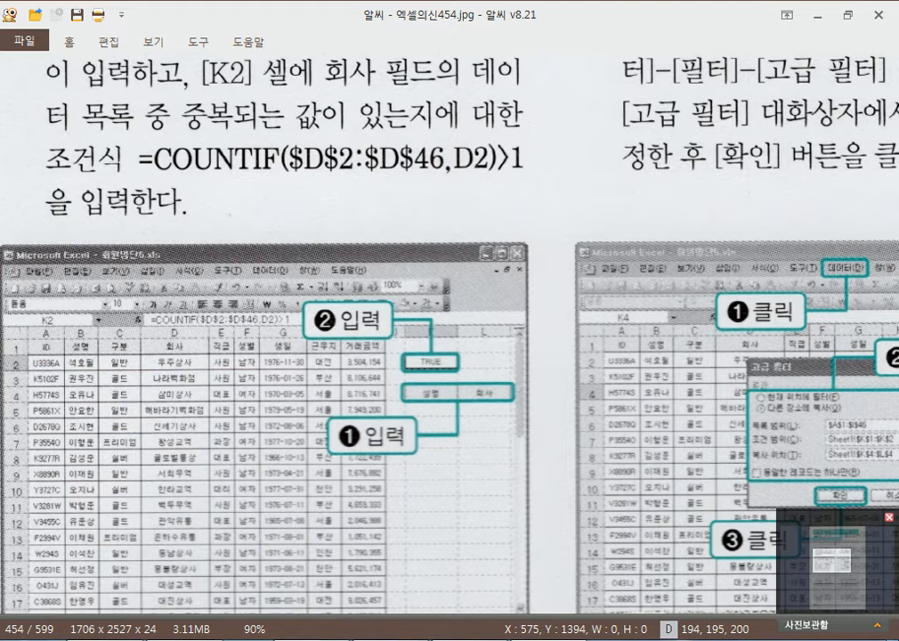
{"action": "left_click", "coordinate": [382, 638]}
{"action": "right_click", "coordinate": [306, 639]}
{"action": "left_click", "coordinate": [308, 614]}
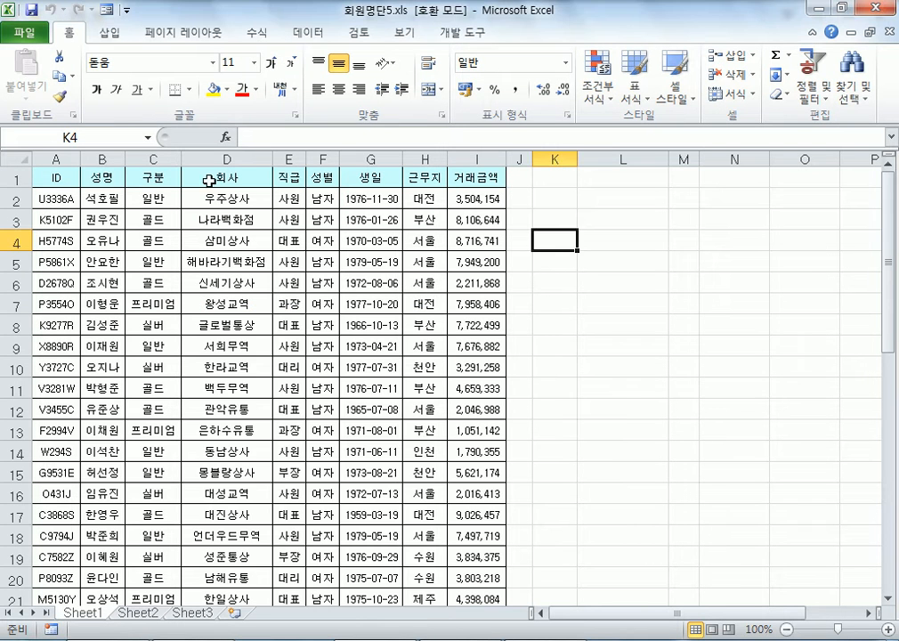
Copy the 성명 and 회사 headers from B1 and D1 to K4:L4 as the output headers.
{"action": "left_click", "coordinate": [100, 177]}
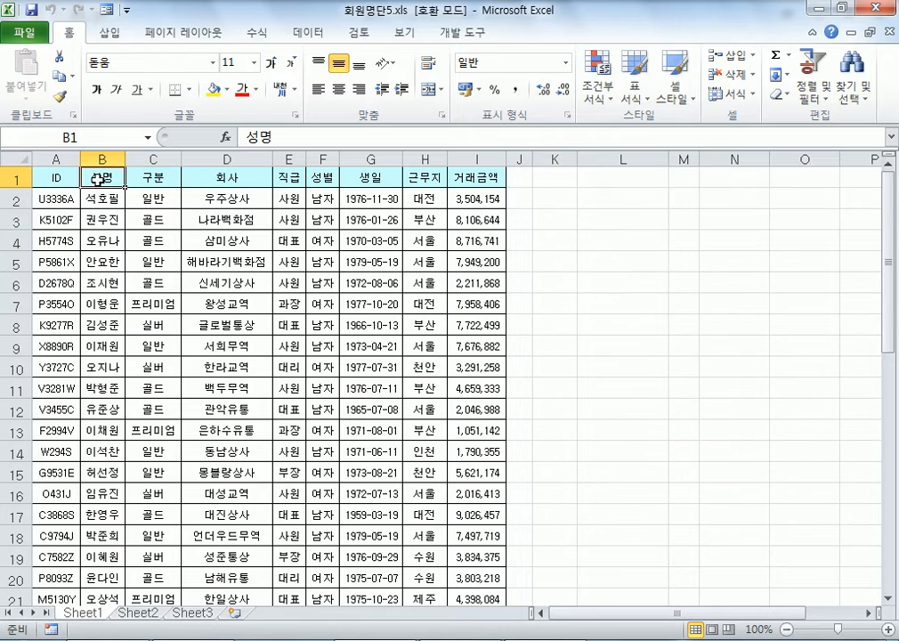
{"action": "left_click", "coordinate": [221, 175], "text": "ctrl"}
{"action": "key", "text": "ctrl+c"}
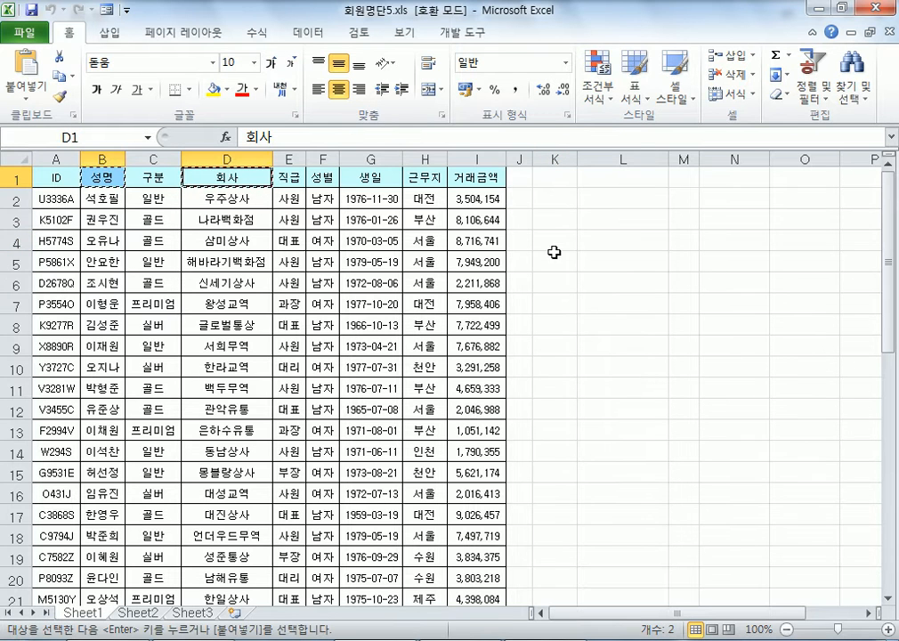
{"action": "left_click", "coordinate": [562, 245]}
{"action": "key", "text": "ctrl+v"}
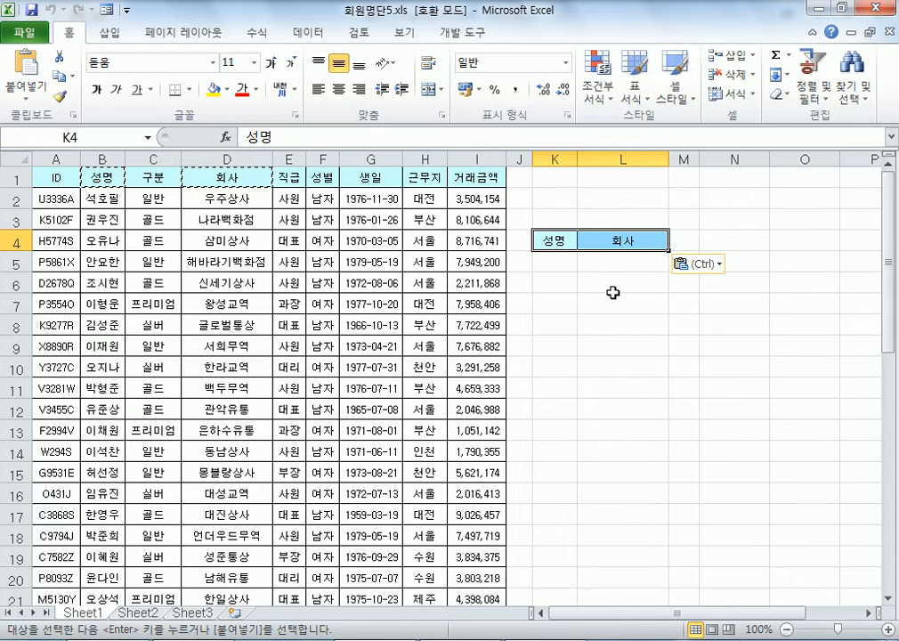
Consult the reference image again and start a COUNTIF formula in K2 with the absolute company range $D$2:$D$46.
{"action": "key", "text": "alt+Tab"}
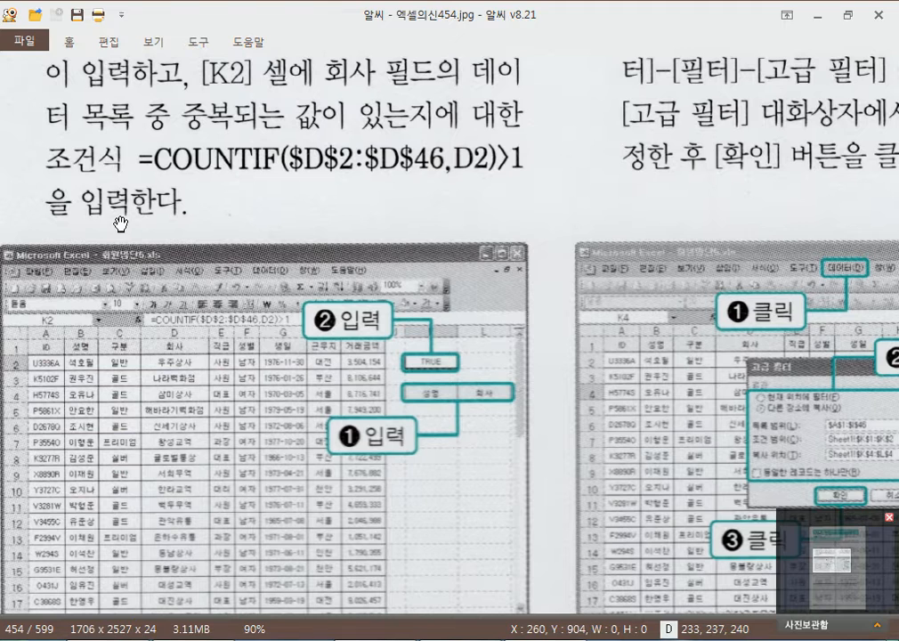
{"action": "key", "text": "alt+Tab"}
{"action": "type", "text": "="}
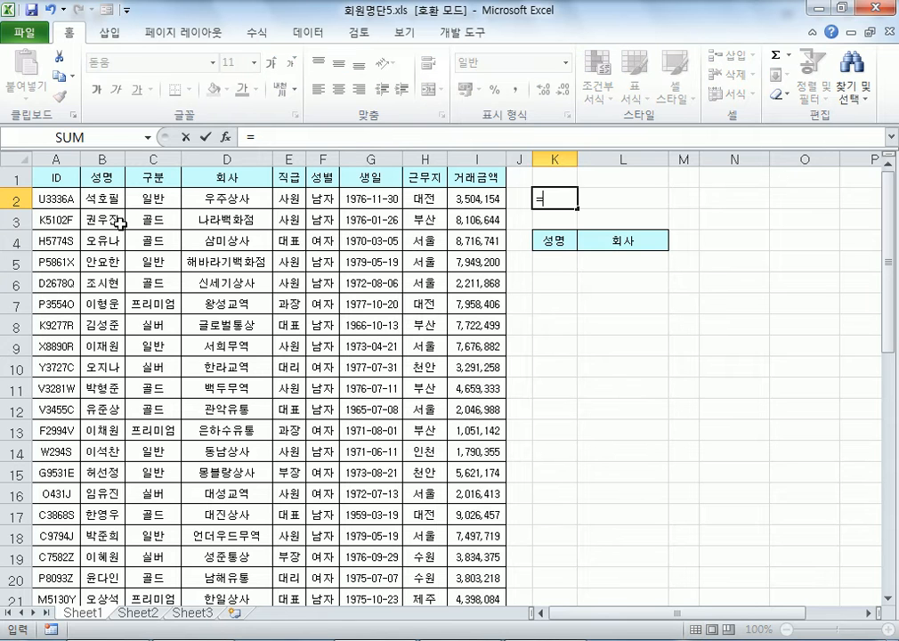
{"action": "type", "text": "countif("}
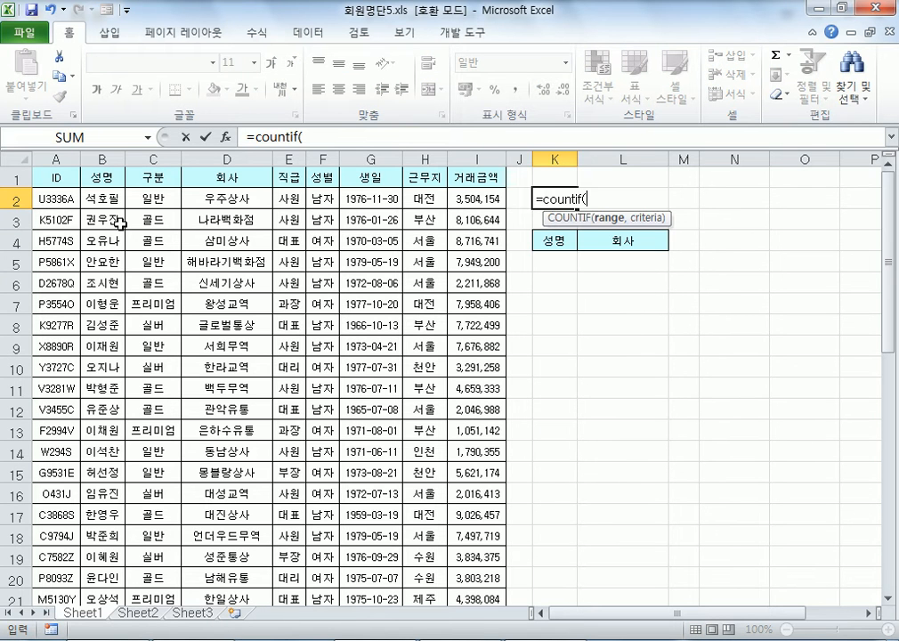
{"action": "left_click", "coordinate": [196, 198]}
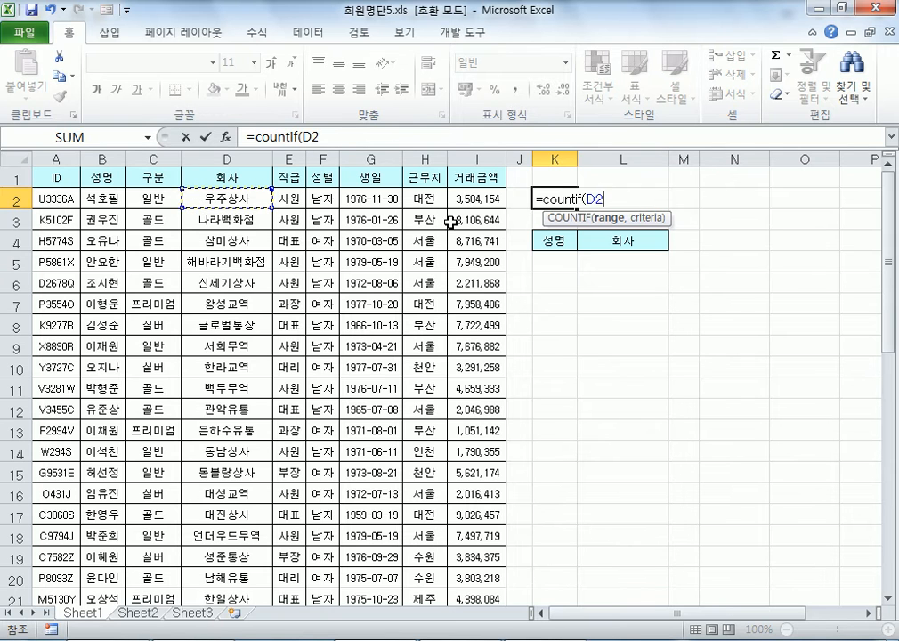
{"action": "key", "text": "ctrl+shift+Down"}
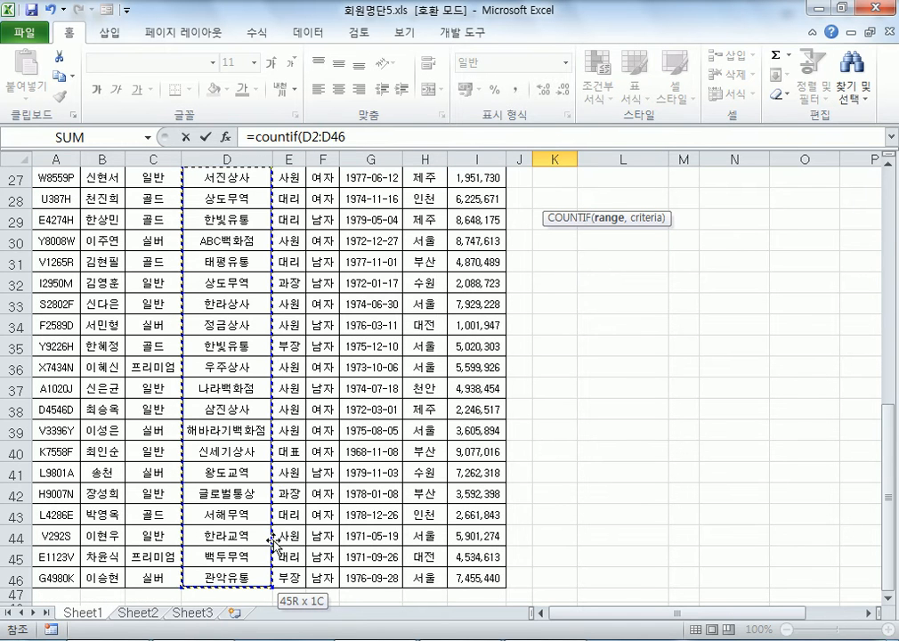
{"action": "scroll", "coordinate": [273, 544], "scroll_direction": "up", "scroll_amount": 9}
{"action": "left_click_drag", "start_coordinate": [213, 199], "coordinate": [221, 197]}
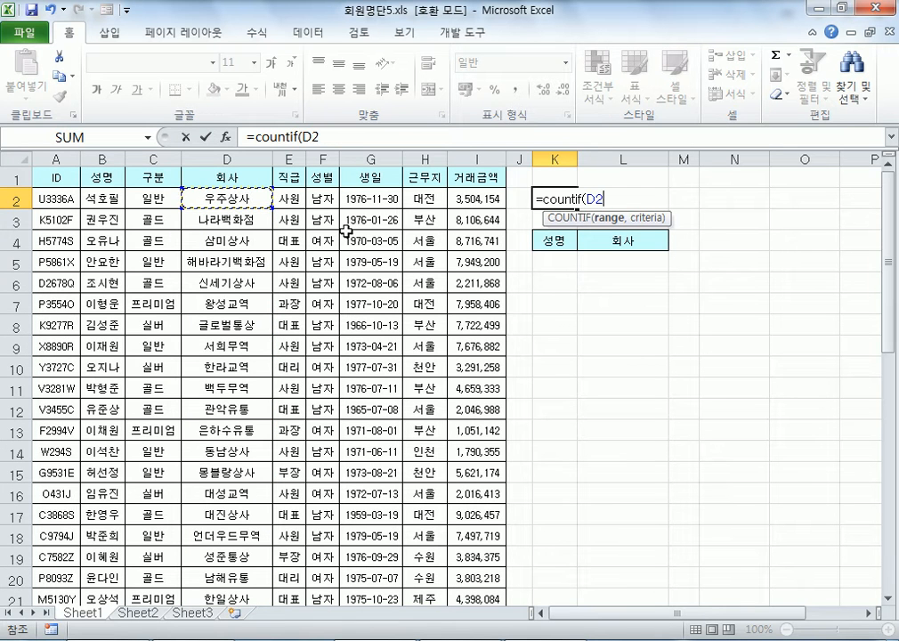
{"action": "key", "text": "ctrl+shift+Down"}
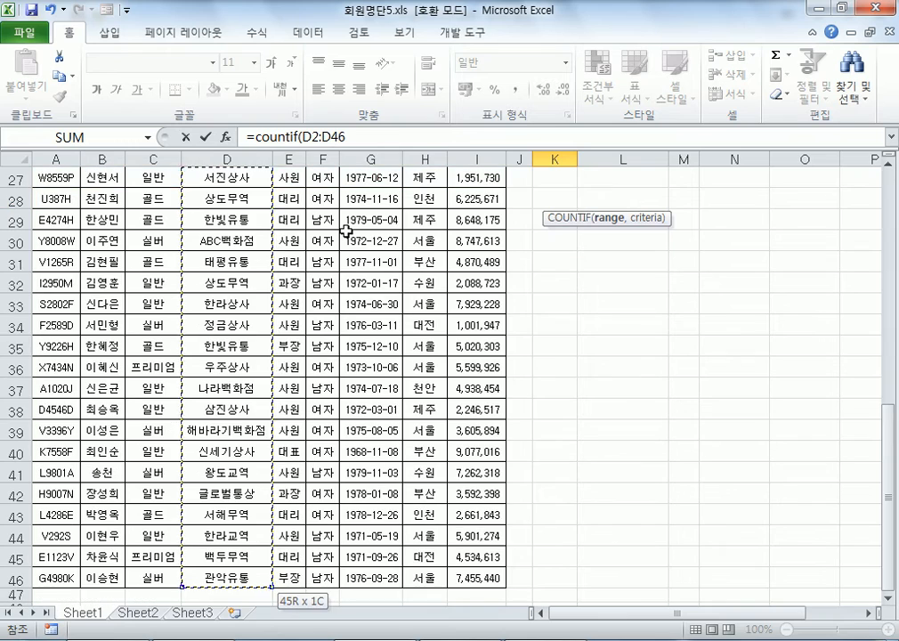
{"action": "scroll", "coordinate": [345, 230], "scroll_direction": "up", "scroll_amount": 6}
{"action": "scroll", "coordinate": [345, 230], "scroll_direction": "up", "scroll_amount": 3}
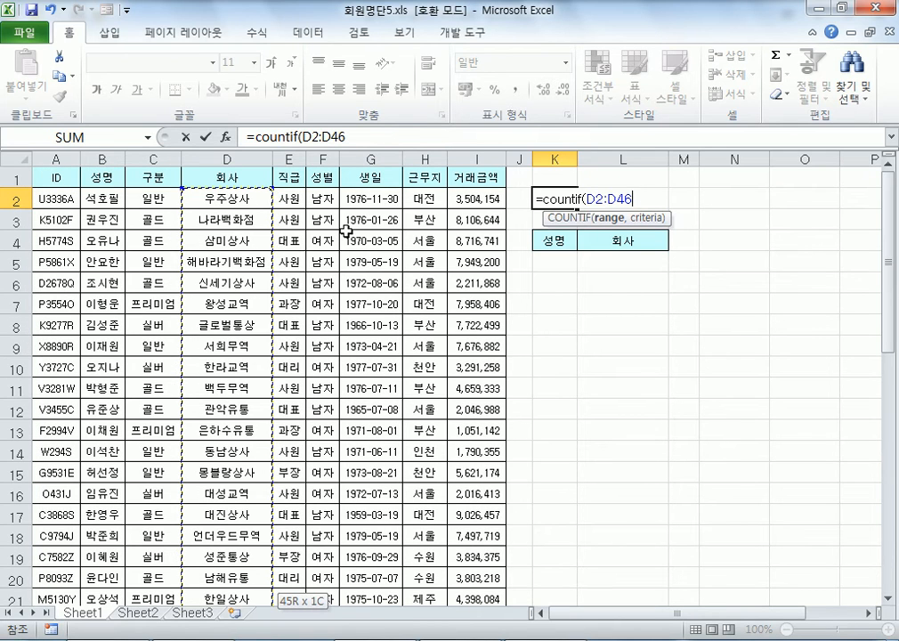
{"action": "key", "text": "F4"}
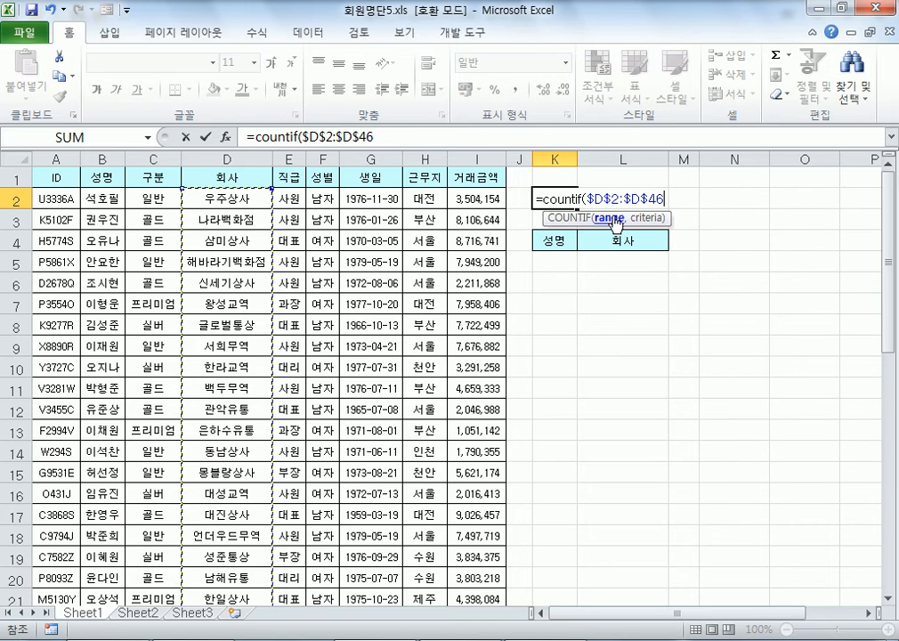
Complete the COUNTIF formula in K2 with D2 as the criterion and the comparison >1, and enter it.
{"action": "type", "text": ","}
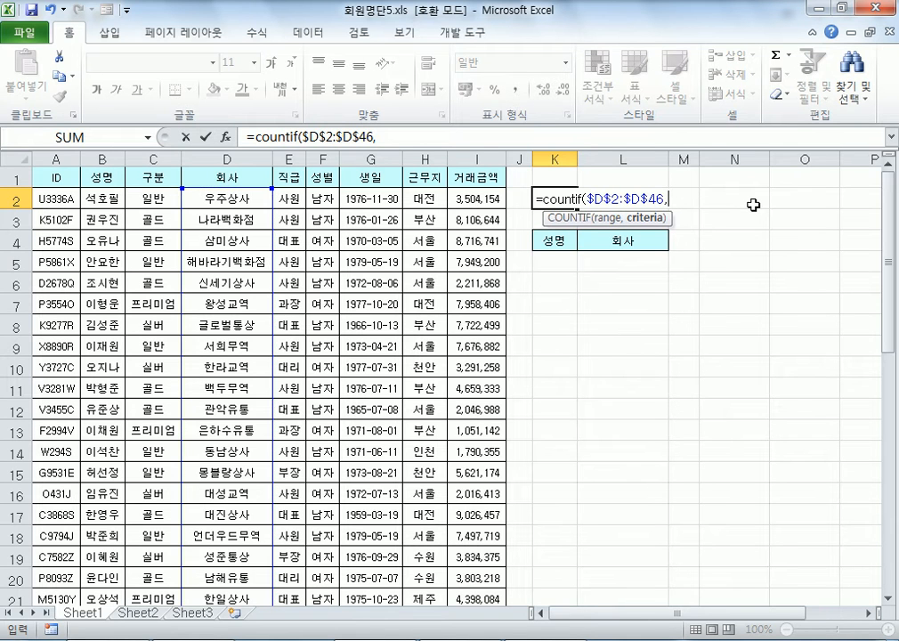
{"action": "left_click", "coordinate": [226, 200]}
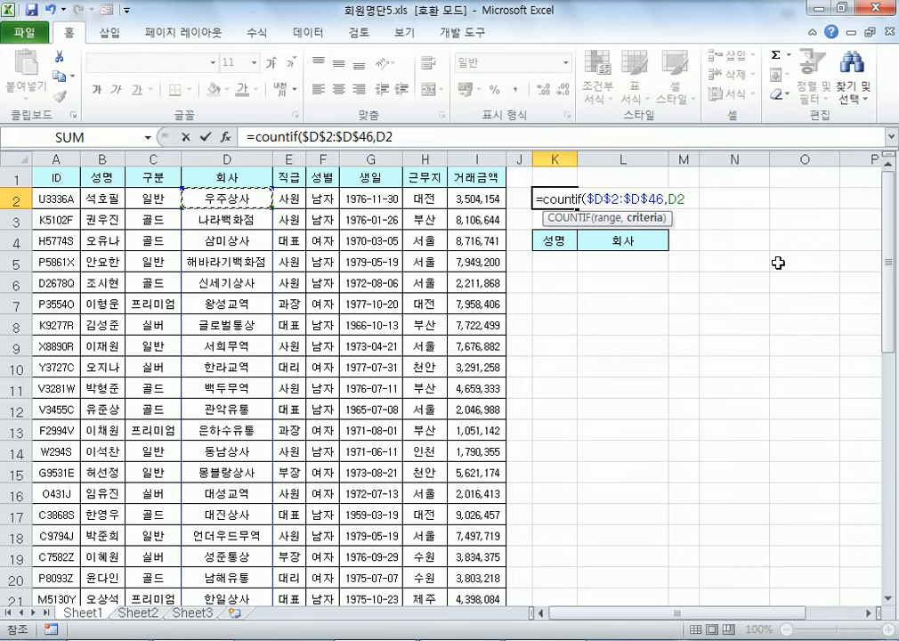
{"action": "type", "text": ")>1"}
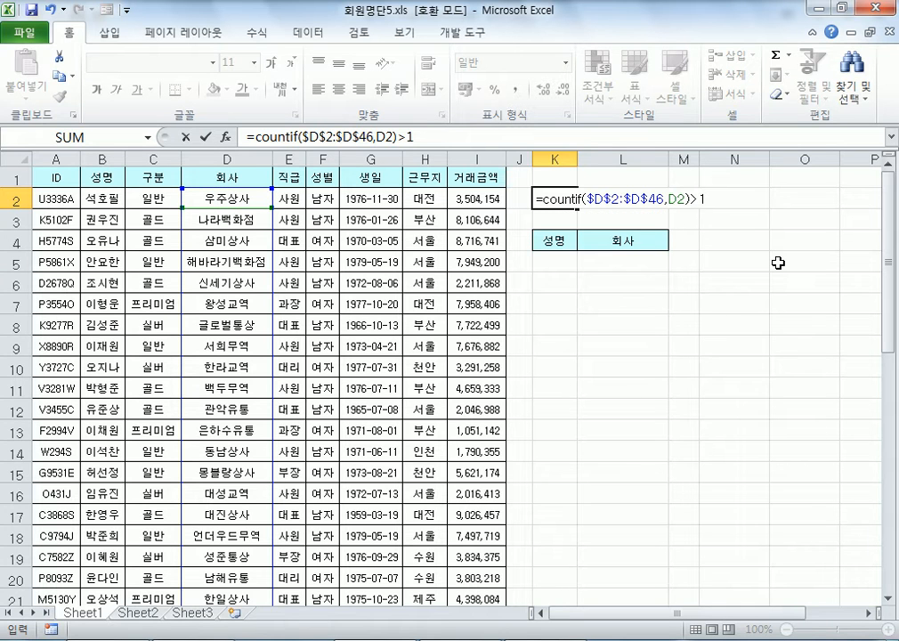
{"action": "key", "text": "Return"}
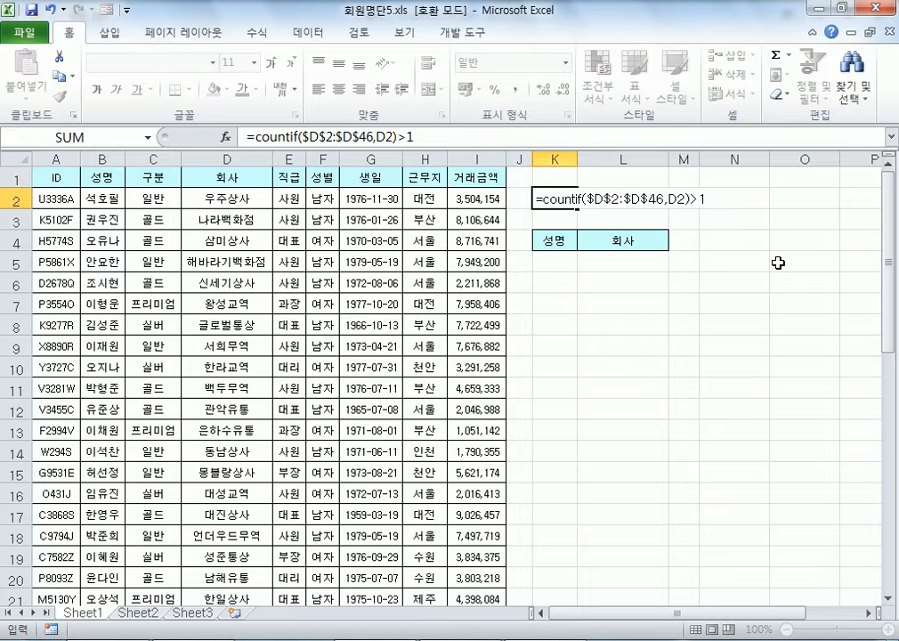
Copy the full COUNTIF formula from K2 into the 메모장 note's second line and prefix it with "K2 :".
{"action": "key", "text": "Return"}
{"action": "left_click", "coordinate": [567, 199]}
{"action": "left_click_drag", "start_coordinate": [447, 139], "coordinate": [247, 138]}
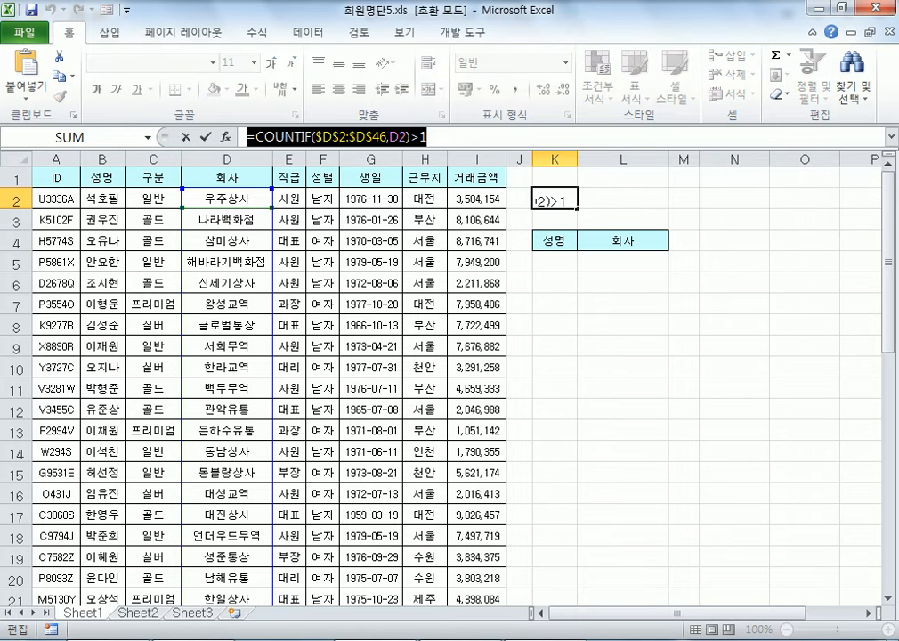
{"action": "key", "text": "ctrl+c"}
{"action": "key", "text": "alt+Tab"}
{"action": "key", "text": "ctrl+v"}
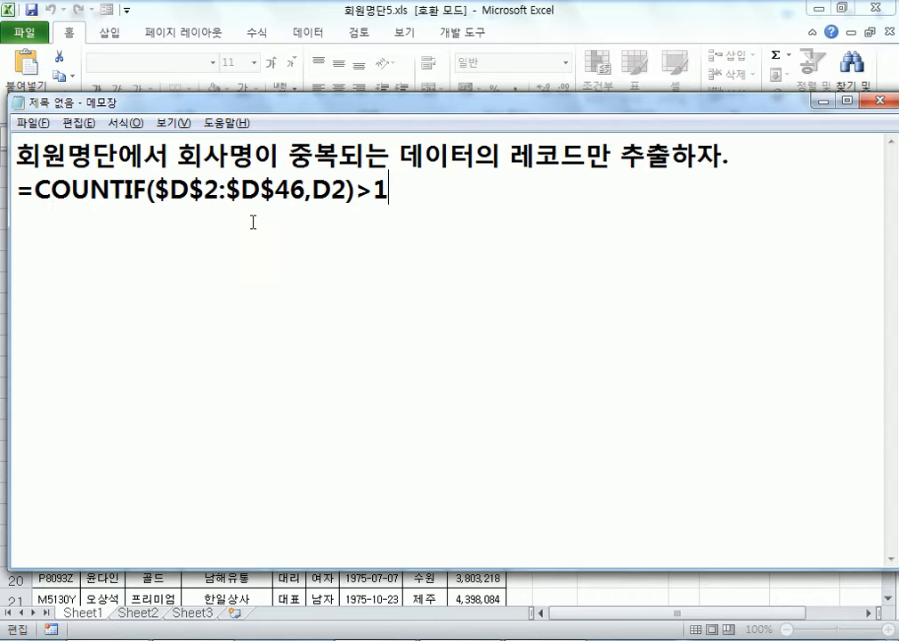
{"action": "type", "text": "K2 :"}
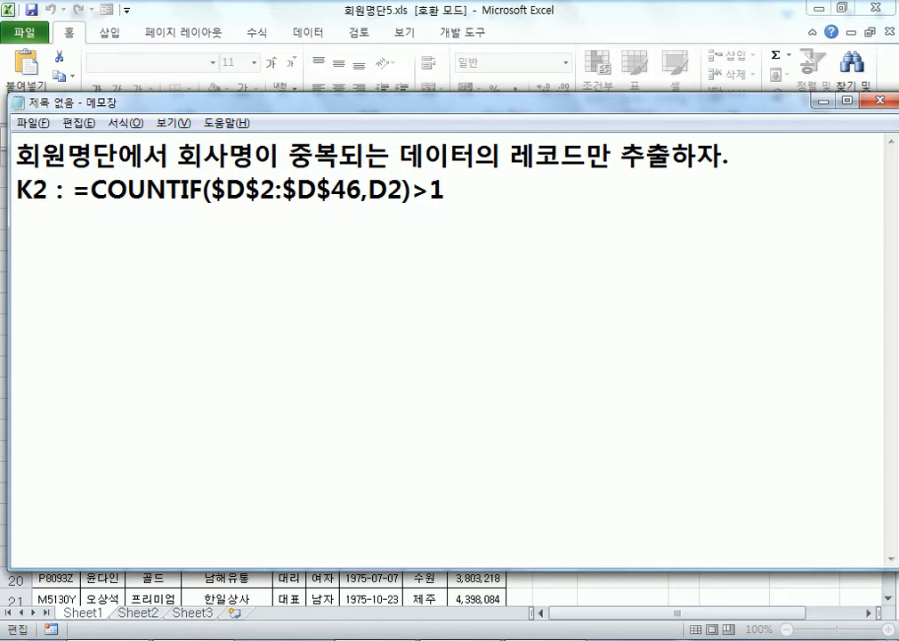
Start a new note line under the formula reading "셀블럭 D2클릭하고 Ctrl + Shift +".
{"action": "key", "text": "Return"}
{"action": "type", "text": "TP"}
{"action": "key", "text": "BackSpace"}
{"action": "key", "text": "BackSpace"}
{"action": "type", "text": "셉"}
{"action": "key", "text": "BackSpace"}
{"action": "type", "text": "ㄹ블럭"}
{"action": "type", "text": " D2"}
{"action": "type", "text": "클릭하고"}
{"action": "type", "text": " cTRL"}
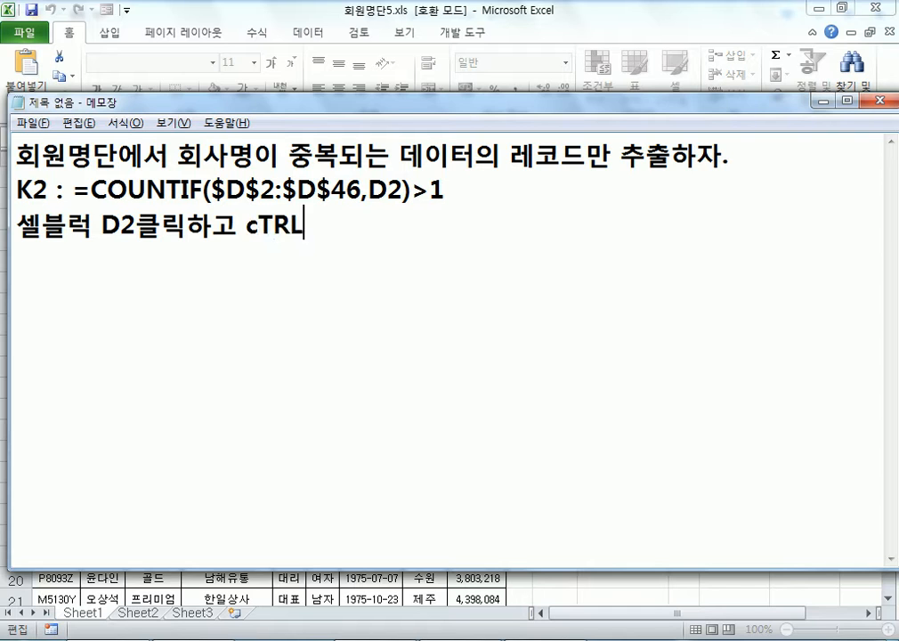
{"action": "key", "text": "BackSpace"}
{"action": "key", "text": "BackSpace"}
{"action": "key", "text": "BackSpace"}
{"action": "key", "text": "BackSpace"}
{"action": "type", "text": "Ctrl + S"}
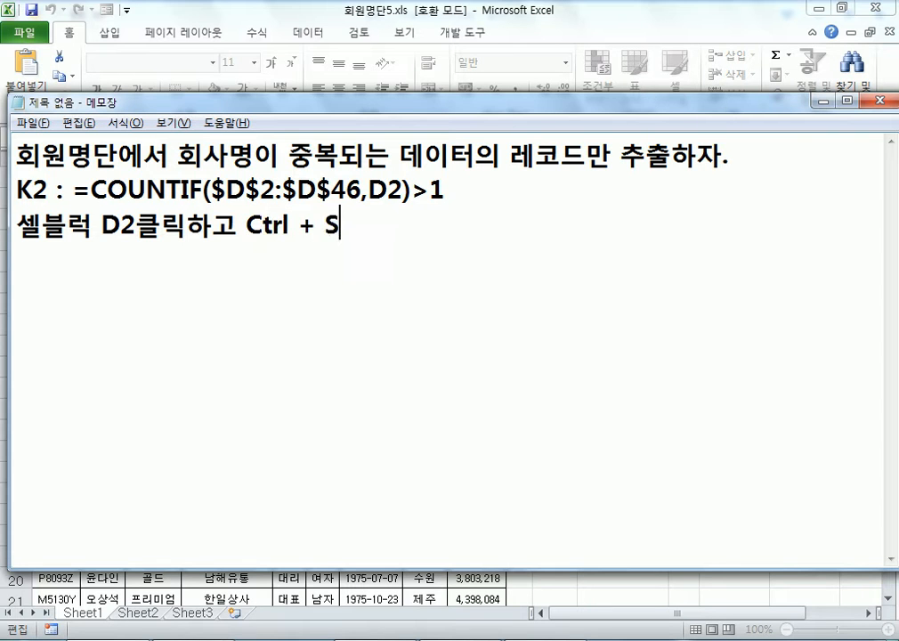
{"action": "type", "text": "hift +"}
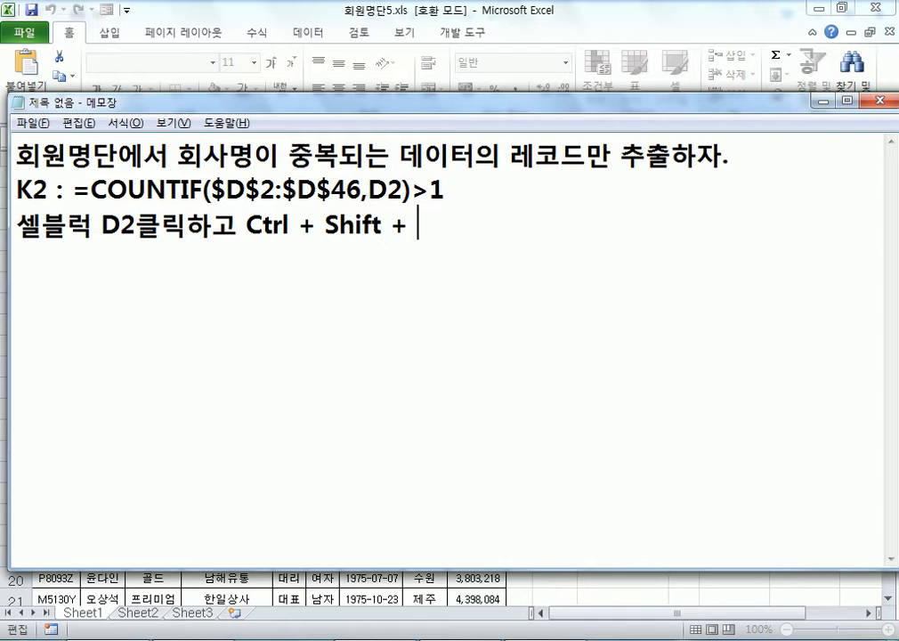
Insert the special character ↓ at the end of the note's "Ctrl + Shift +" line.
{"action": "type", "text": " A"}
{"action": "key", "text": "BackSpace"}
{"action": "key", "text": "Hangul"}
{"action": "type", "text": "ㅁ"}
{"action": "key", "text": "Hangul_Hanja"}
{"action": "key", "text": "Tab"}
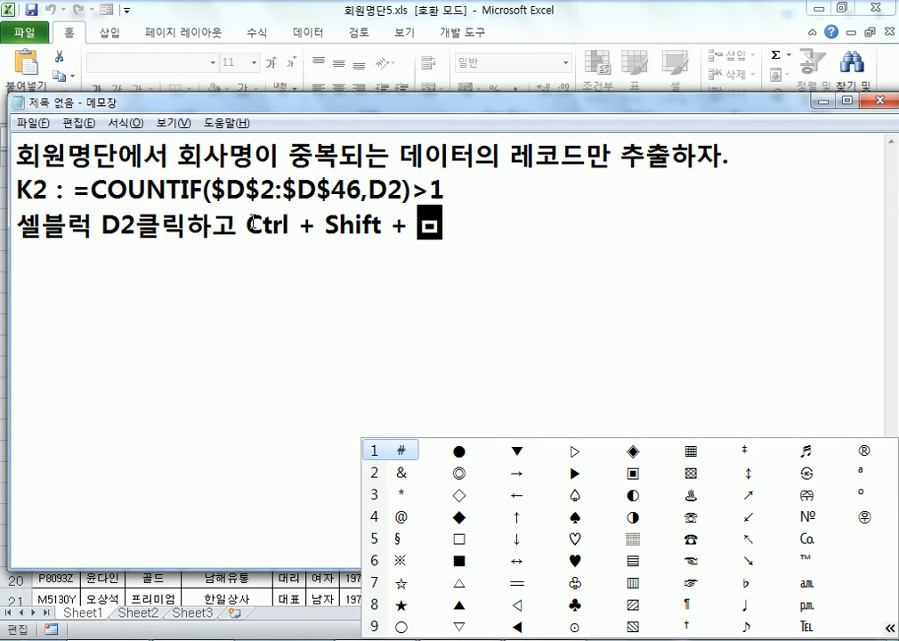
{"action": "left_click", "coordinate": [516, 538]}
{"action": "left_click", "coordinate": [262, 237]}
{"action": "left_click", "coordinate": [490, 223]}
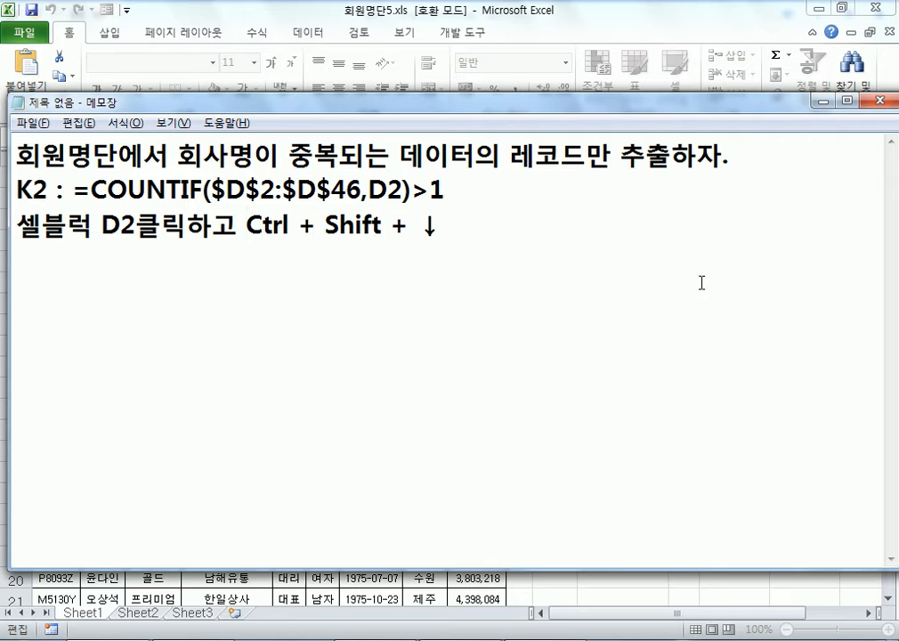
Continue the note line after the ↓ symbol with "누르면 D2:D46블럭이 완성되고,".
{"action": "type", "text": "SN"}
{"action": "key", "text": "BackSpace"}
{"action": "key", "text": "BackSpace"}
{"action": "type", "text": "누르면 D2:"}
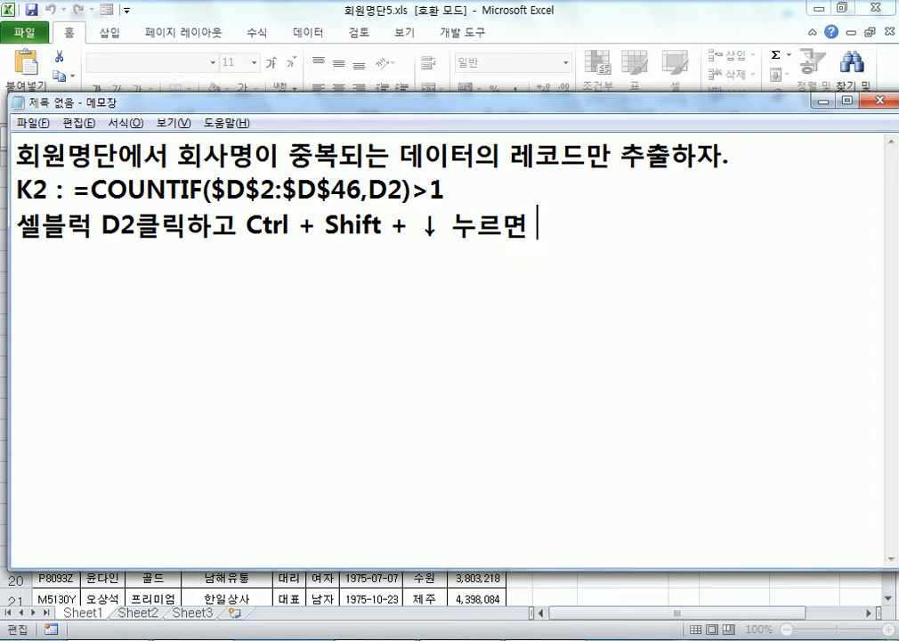
{"action": "type", "text": "D"}
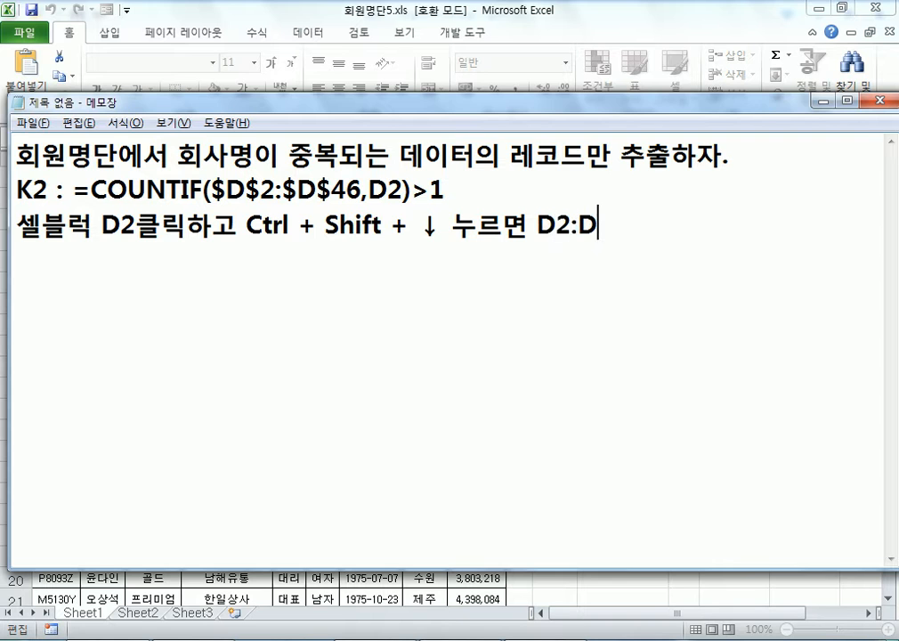
{"action": "type", "text": "46블럭이 오나"}
{"action": "type", "text": "성"}
{"action": "key", "text": "BackSpace"}
{"action": "key", "text": "BackSpace"}
{"action": "key", "text": "BackSpace"}
{"action": "key", "text": "BackSpace"}
{"action": "key", "text": "BackSpace"}
{"action": "type", "text": "완ㅅ"}
{"action": "type", "text": "성되고, f"}
Finish the note sentence with "F4키를 누르면 셀 블럭에 "$" 표시가 된다." and start a new line.
{"action": "type", "text": "4"}
{"action": "key", "text": "BackSpace"}
{"action": "key", "text": "BackSpace"}
{"action": "type", "text": "F4 키"}
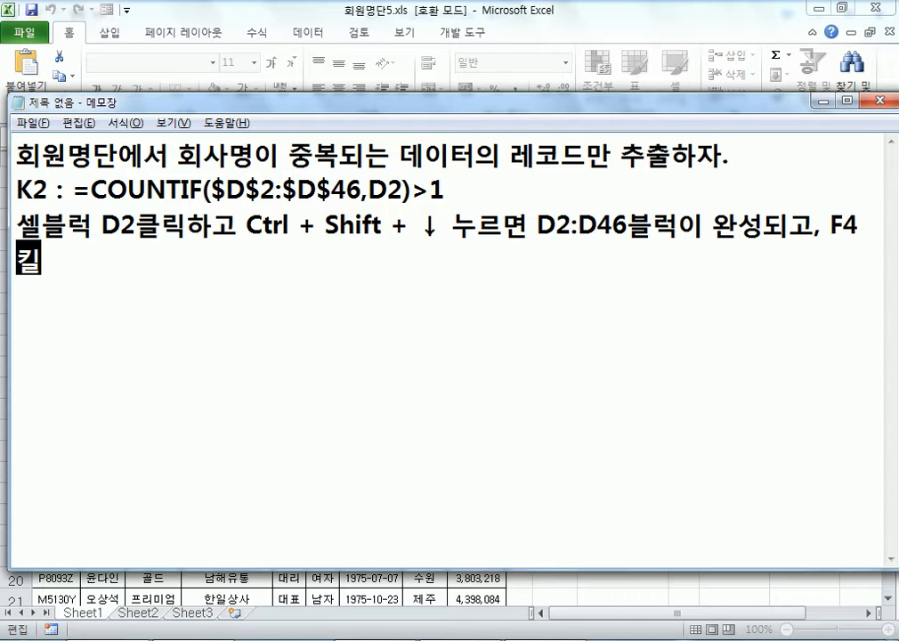
{"action": "type", "text": "를 누르면 "}
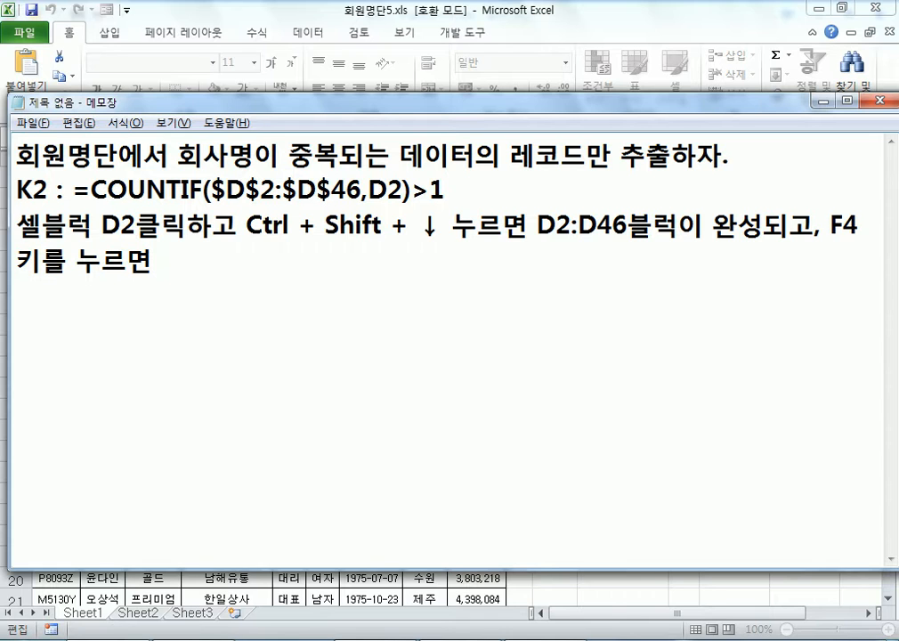
{"action": "type", "text": "셀 블"}
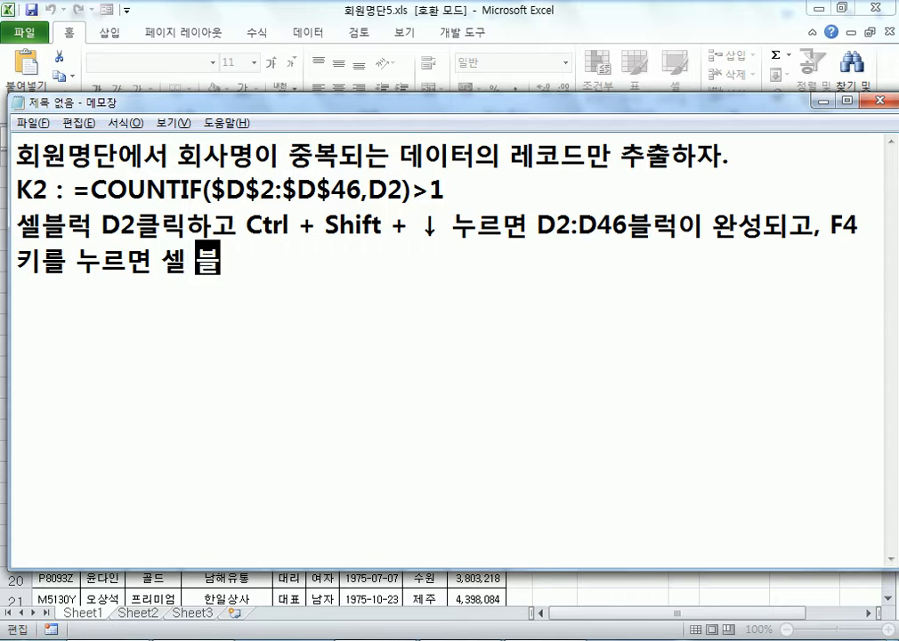
{"action": "type", "text": "럭에 \""}
{"action": "type", "text": "$\" VYTL"}
{"action": "key", "text": "BackSpace"}
{"action": "key", "text": "BackSpace"}
{"action": "key", "text": "BackSpace"}
{"action": "key", "text": "BackSpace"}
{"action": "key", "text": "Hangul"}
{"action": "type", "text": "표시가 된다."}
{"action": "key", "text": "Return"}
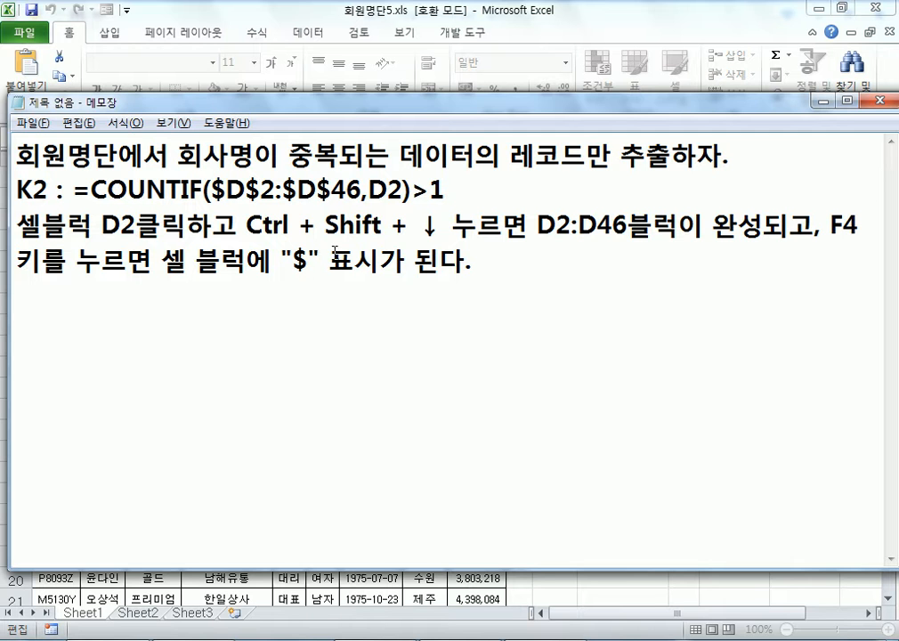
Check the D2 criterion against the workbook and add the line "D2 : 우주상사" to the note.
{"action": "left_click", "coordinate": [368, 191]}
{"action": "key", "text": "alt+Tab"}
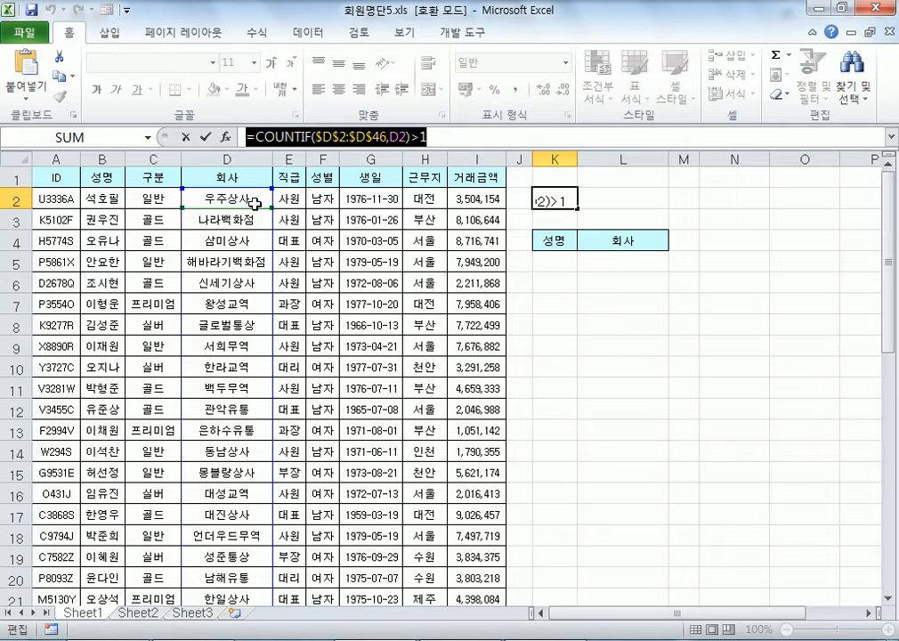
{"action": "key", "text": "alt+Tab"}
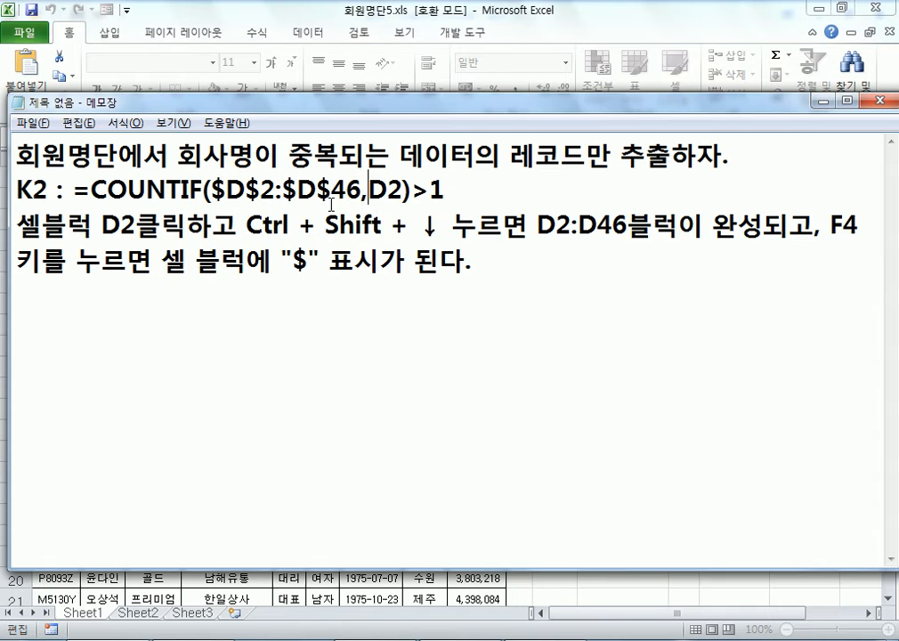
{"action": "left_click_drag", "start_coordinate": [429, 191], "coordinate": [444, 190]}
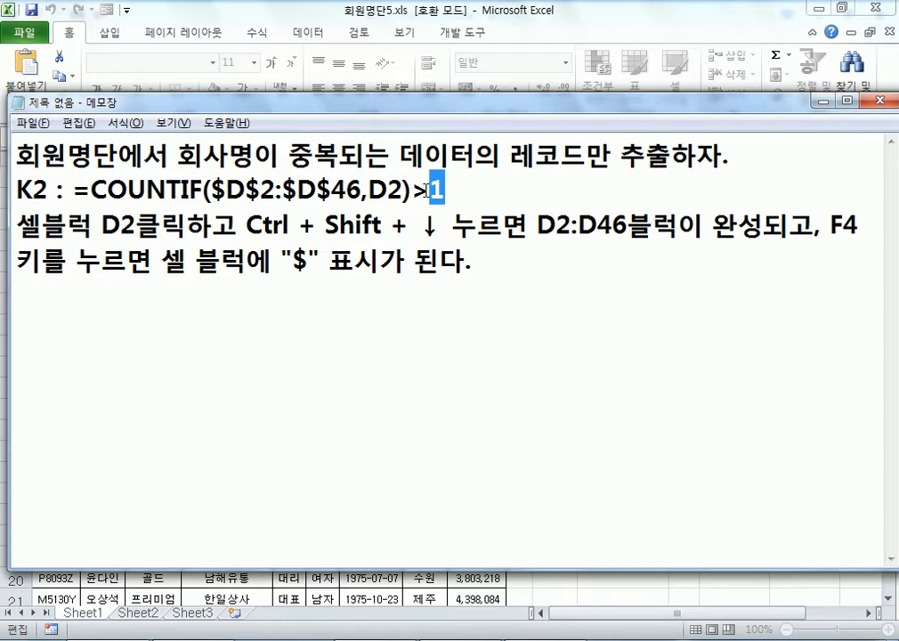
{"action": "left_click", "coordinate": [500, 193]}
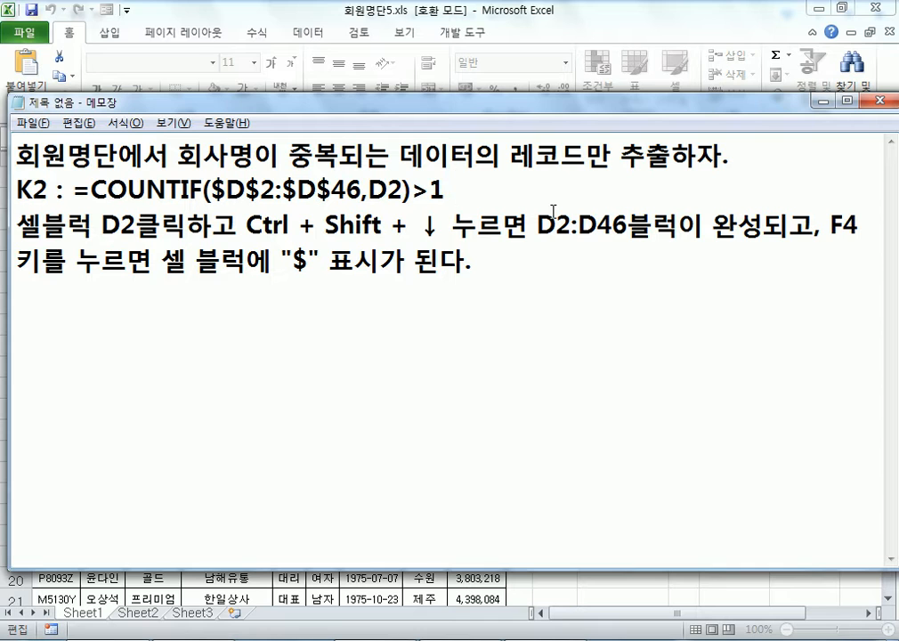
{"action": "key", "text": "End"}
{"action": "key", "text": "Return"}
{"action": "type", "text": "ㅇ"}
{"action": "key", "text": "BackSpace"}
{"action": "type", "text": "D3"}
{"action": "key", "text": "BackSpace"}
{"action": "type", "text": "2 : D"}
{"action": "key", "text": "BackSpace"}
{"action": "type", "text": "ㅇㅜ주상자"}
{"action": "key", "text": "BackSpace"}
{"action": "type", "text": "ㅏ"}
{"action": "key", "text": "Return"}
Begin the formula explanation in the note with "위의 함수식의 내용은 회사명중에서 "우주상사"라는 회사명이 2번 이상".
{"action": "type", "text": "위"}
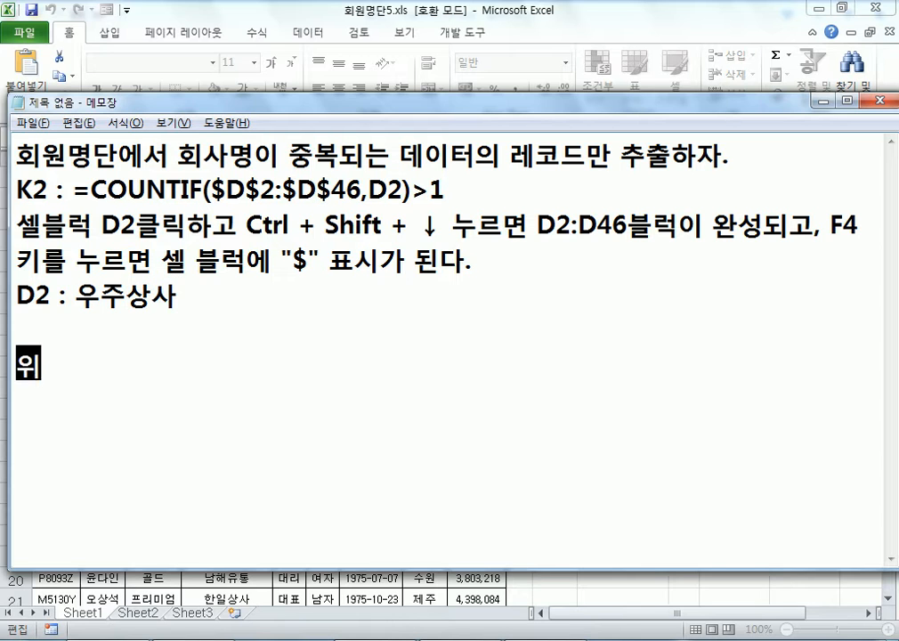
{"action": "type", "text": "의 함수시ㄱ의 내용은 "}
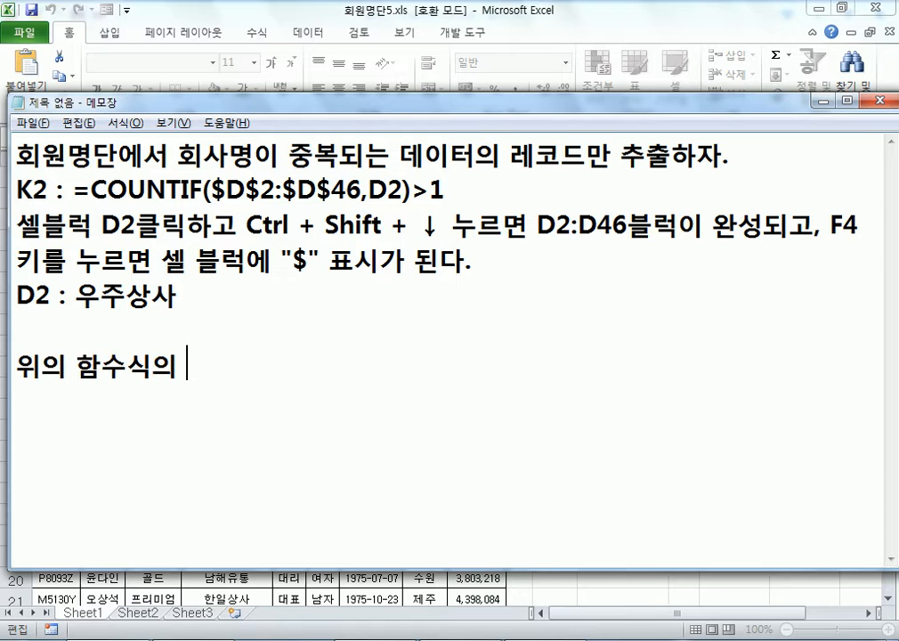
{"action": "type", "text": "회사명ㅈ"}
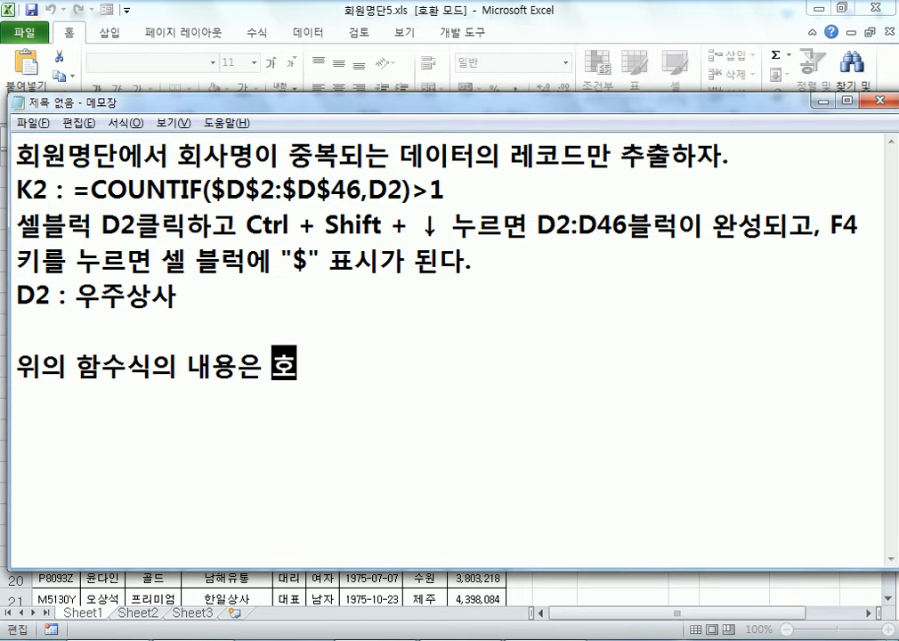
{"action": "type", "text": "ㅜㅇ에서 \"우주사"}
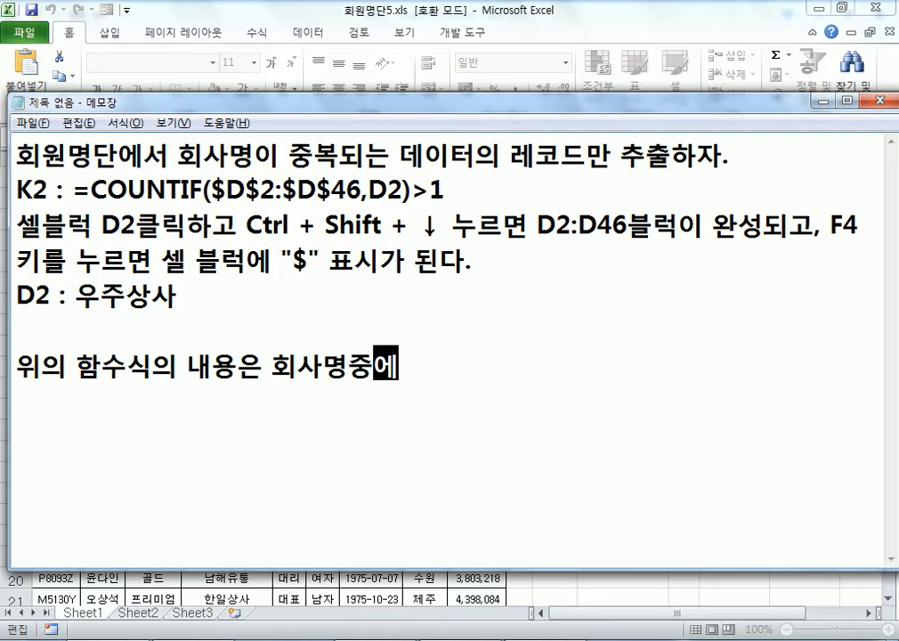
{"action": "type", "text": "ㅇ사\""}
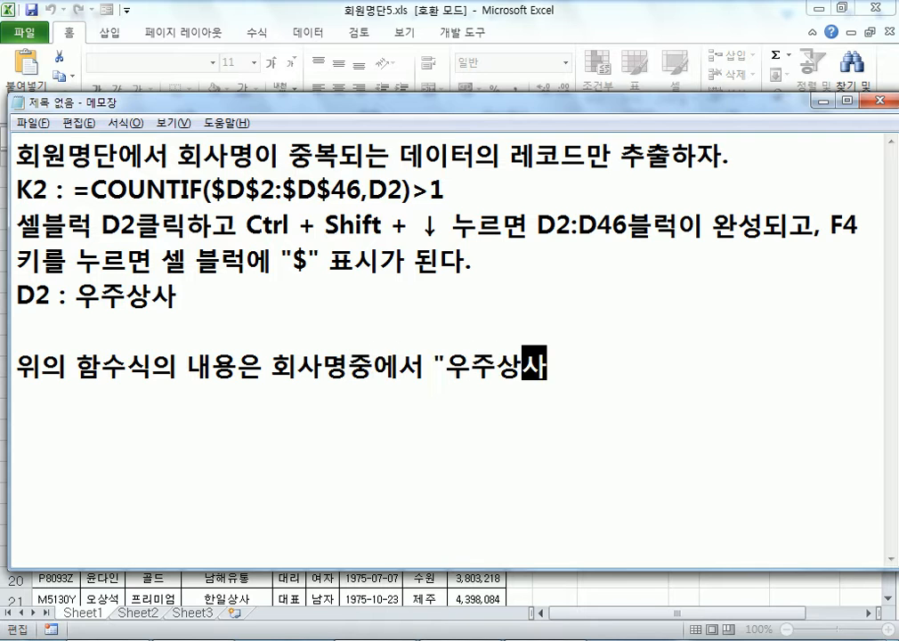
{"action": "type", "text": "라는 회사명이"}
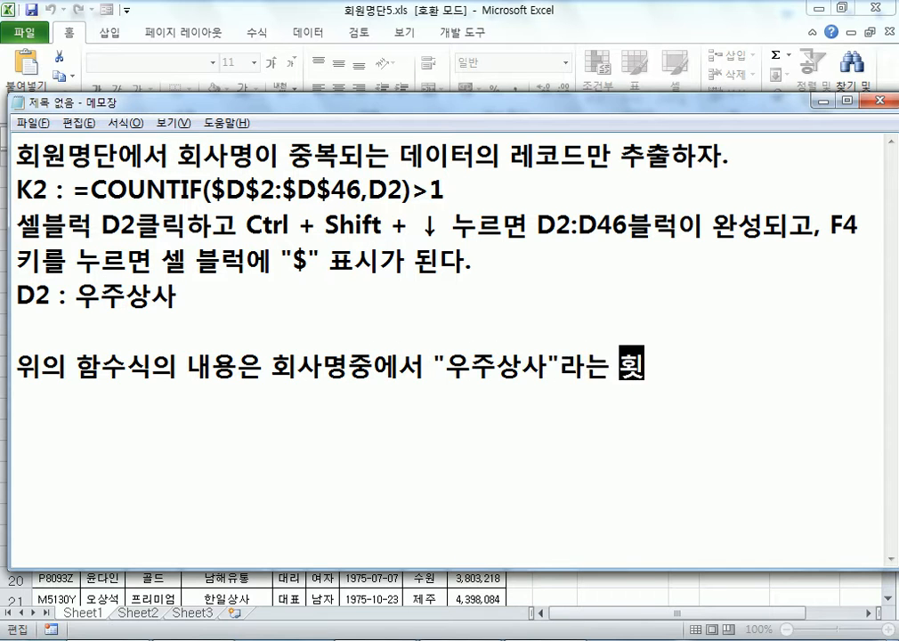
{"action": "type", "text": " 2번 이상"}
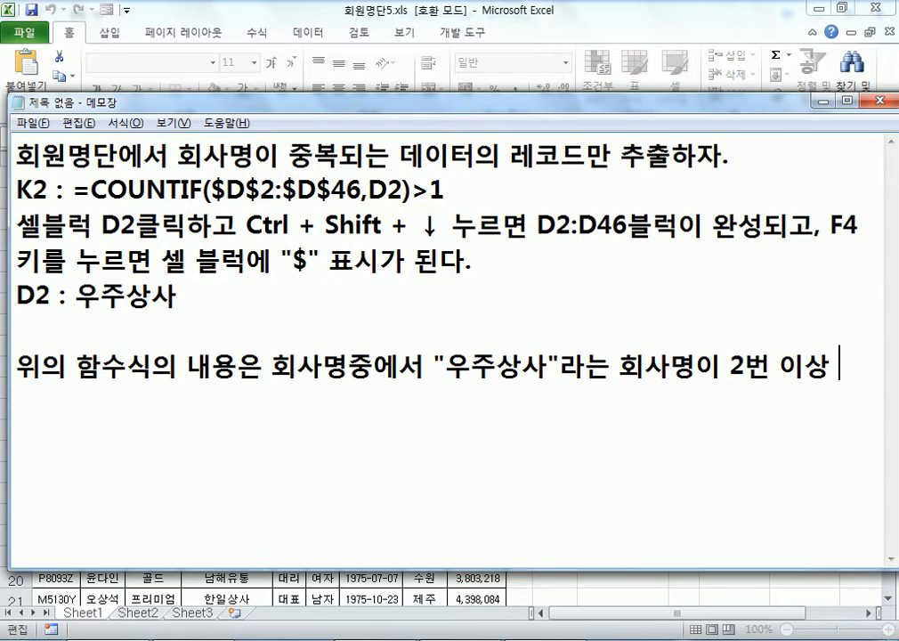
Complete the explanation sentence with "있는가를 확인하는 기능" and add a line break.
{"action": "type", "text": " 보이는가"}
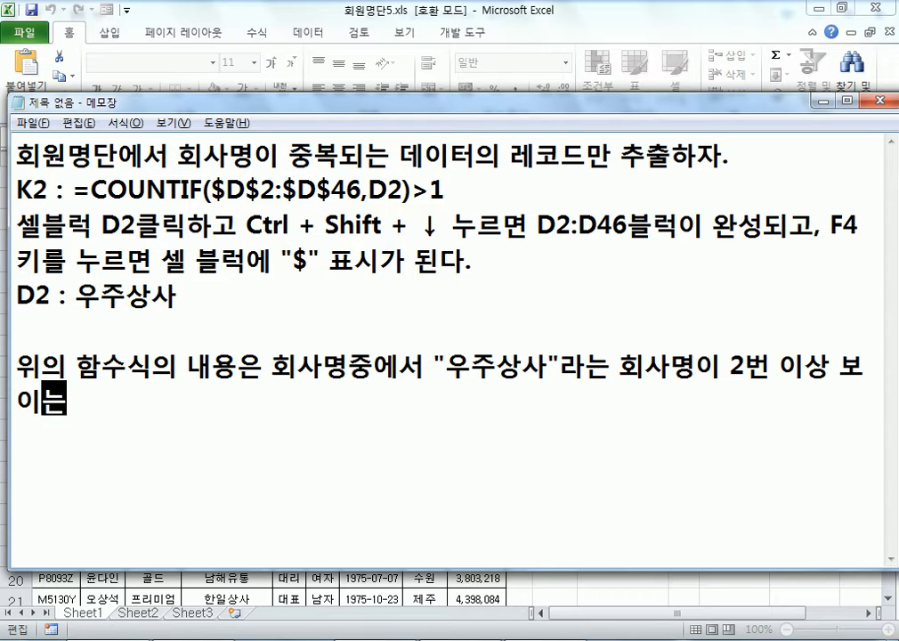
{"action": "key", "text": "BackSpace"}
{"action": "key", "text": "BackSpace"}
{"action": "key", "text": "BackSpace"}
{"action": "key", "text": "BackSpace"}
{"action": "key", "text": "BackSpace"}
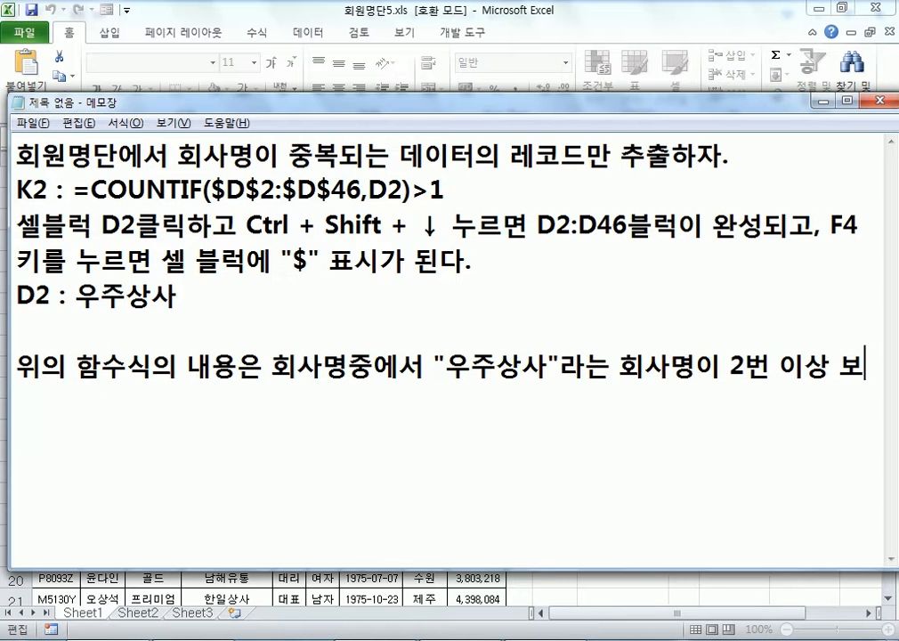
{"action": "type", "text": "있느는가를 확인"}
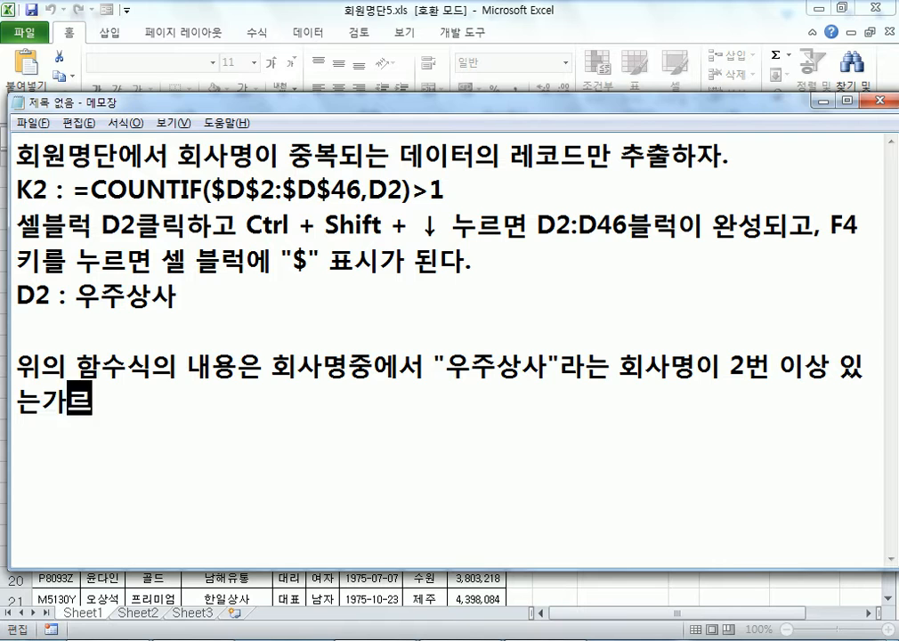
{"action": "type", "text": "하는 기능"}
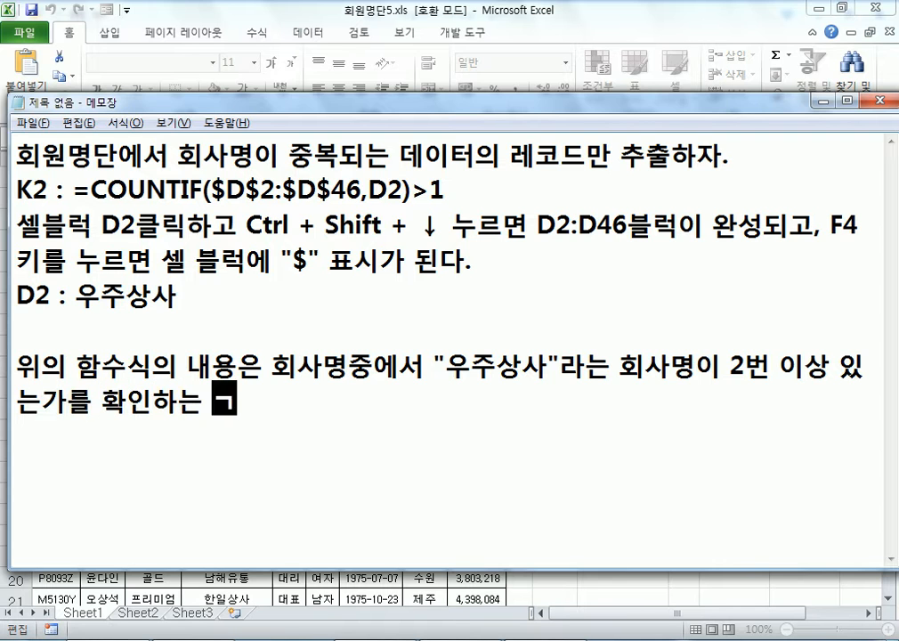
{"action": "key", "text": "Return"}
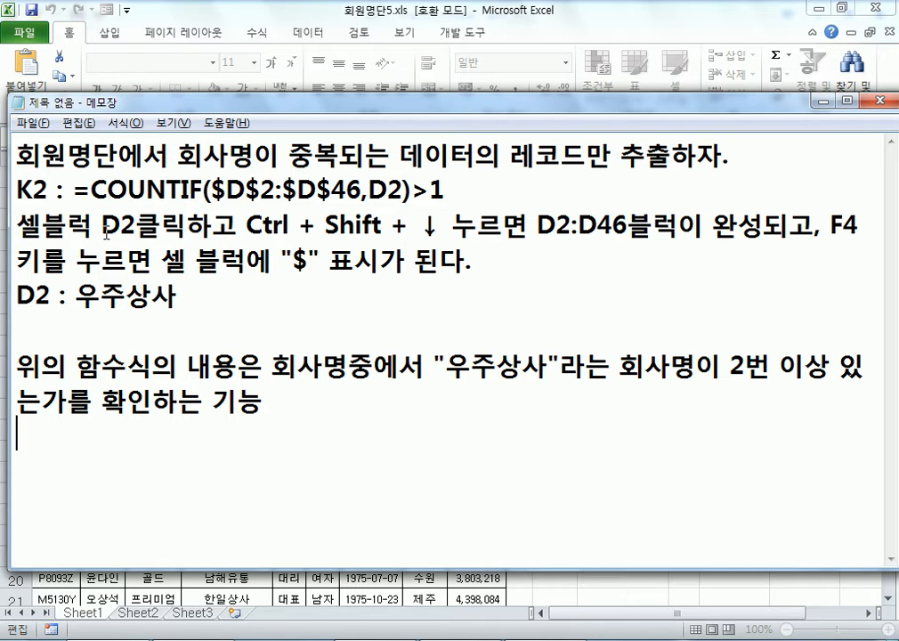
Change the comparison at the end of the note's COUNTIF formula to >=2.
{"action": "left_click_drag", "start_coordinate": [430, 190], "coordinate": [444, 190]}
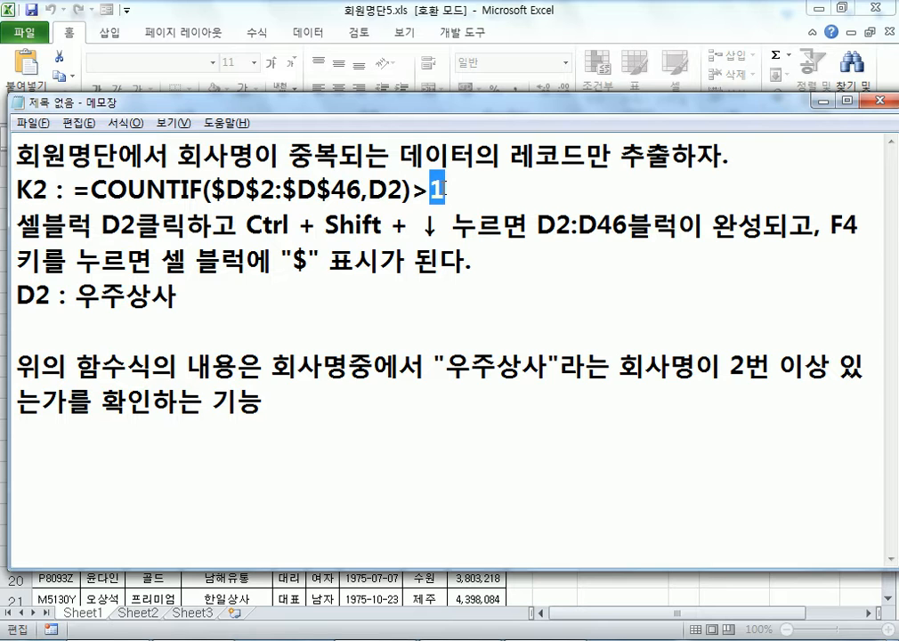
{"action": "left_click", "coordinate": [432, 189]}
{"action": "type", "text": "="}
{"action": "key", "text": "Delete"}
{"action": "type", "text": "2"}
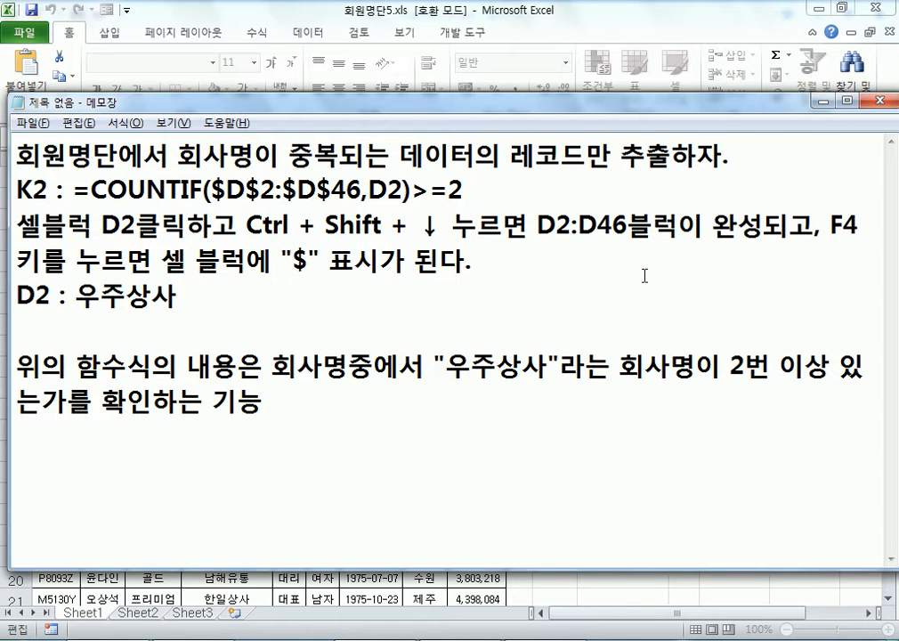
Switch to the Excel workbook and enter the remark "2회이상 있다." in L2 beside the COUNTIF criteria cell.
{"action": "key", "text": "alt+Tab"}
{"action": "key", "text": "Escape"}
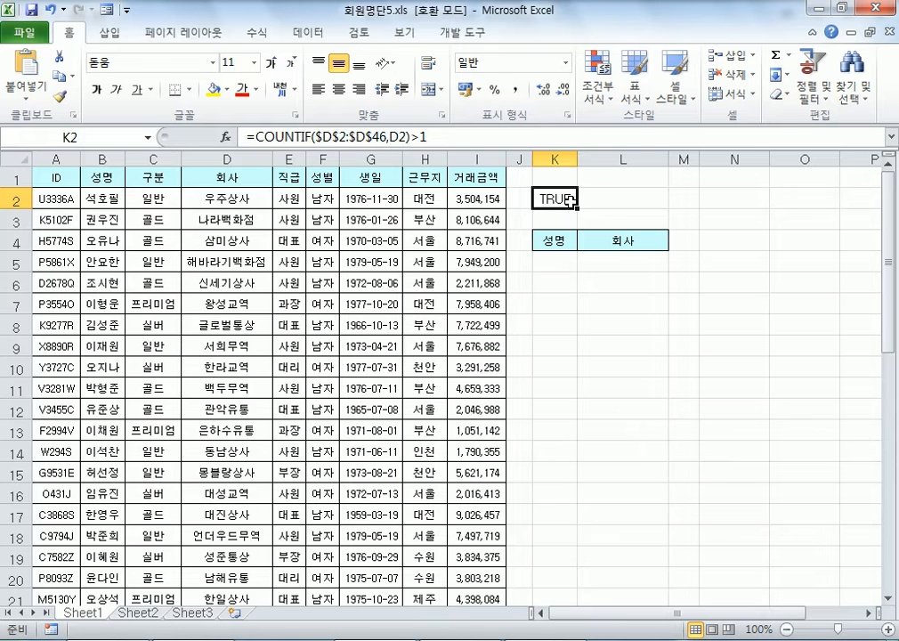
{"action": "left_click", "coordinate": [601, 199]}
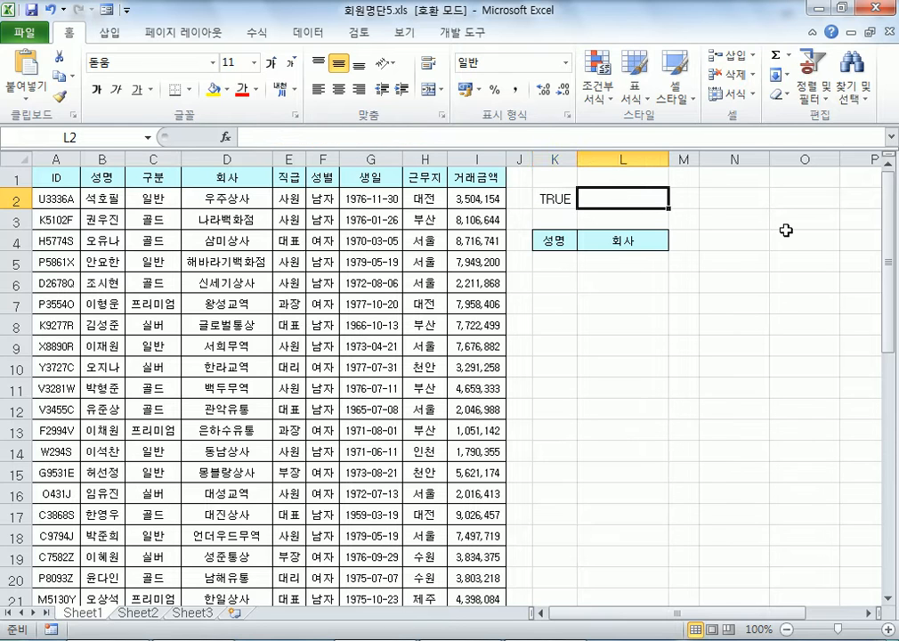
{"action": "type", "text": "2"}
{"action": "type", "text": "QJ"}
{"action": "key", "text": "BackSpace"}
{"action": "key", "text": "BackSpace"}
{"action": "key", "text": "Hangul"}
{"action": "type", "text": "히이상"}
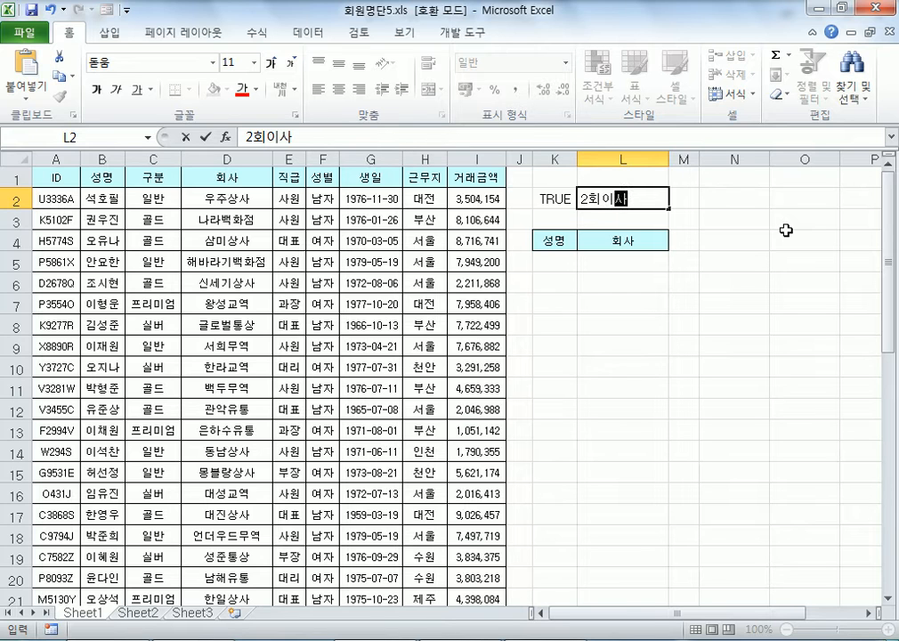
{"action": "type", "text": " 있다."}
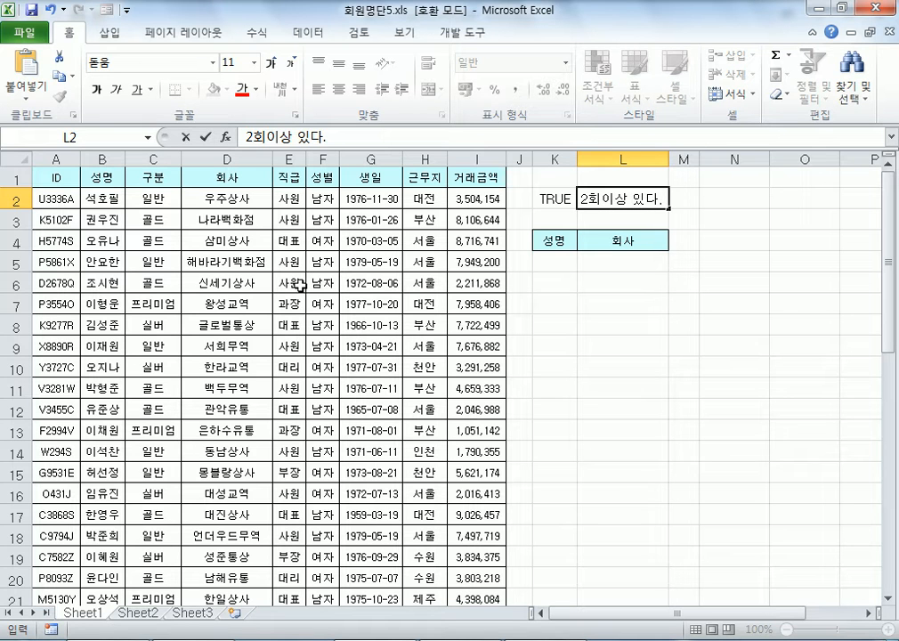
{"action": "left_click", "coordinate": [554, 265]}
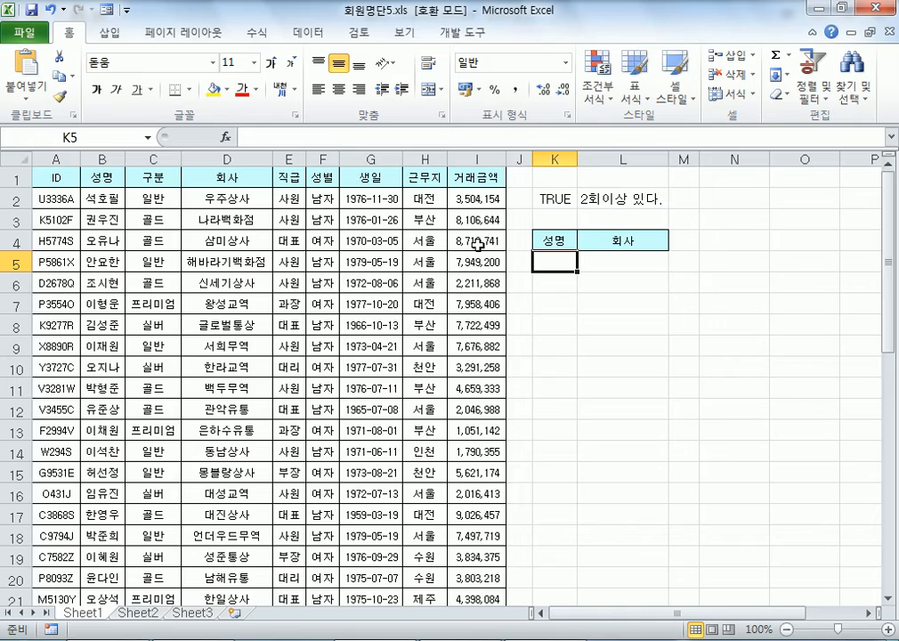
Switch to the textbook image and read the instructions and ranges for the advanced filter dialog.
{"action": "key", "text": "alt+Tab"}
{"action": "key", "text": "alt+Tab"}
{"action": "key", "text": "alt+Tab"}
{"action": "left_click_drag", "start_coordinate": [752, 369], "coordinate": [225, 392]}
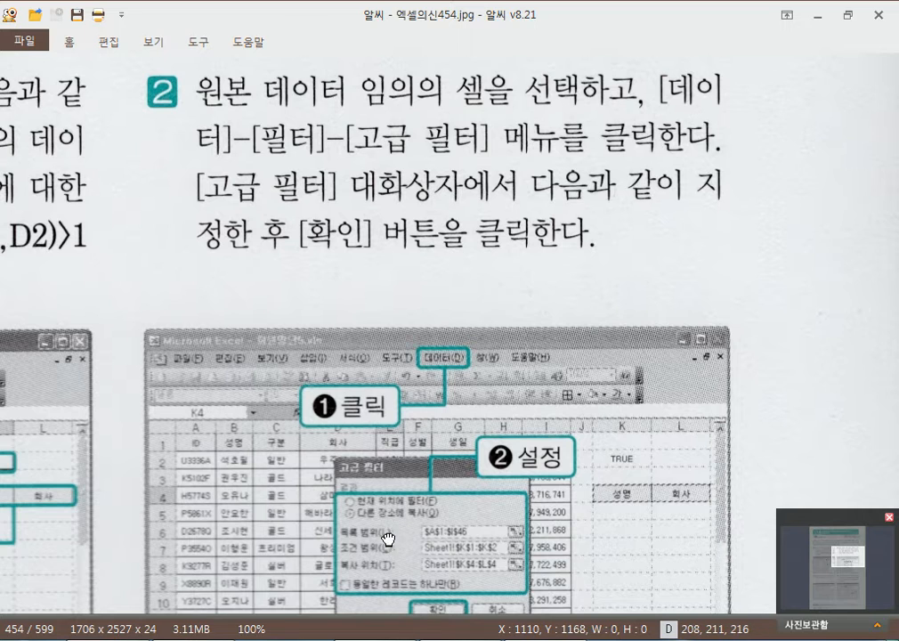
{"action": "left_click_drag", "start_coordinate": [387, 537], "coordinate": [378, 422]}
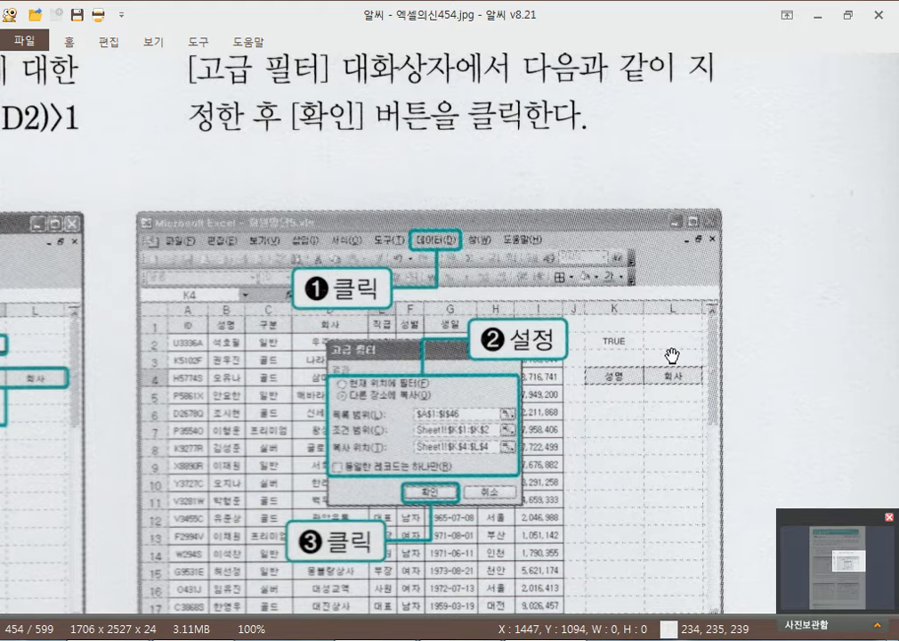
Return to the workbook, try "회사" as the criteria heading in K1, and clear the cell.
{"action": "key", "text": "alt+Tab"}
{"action": "left_click", "coordinate": [553, 197]}
{"action": "left_click", "coordinate": [557, 176]}
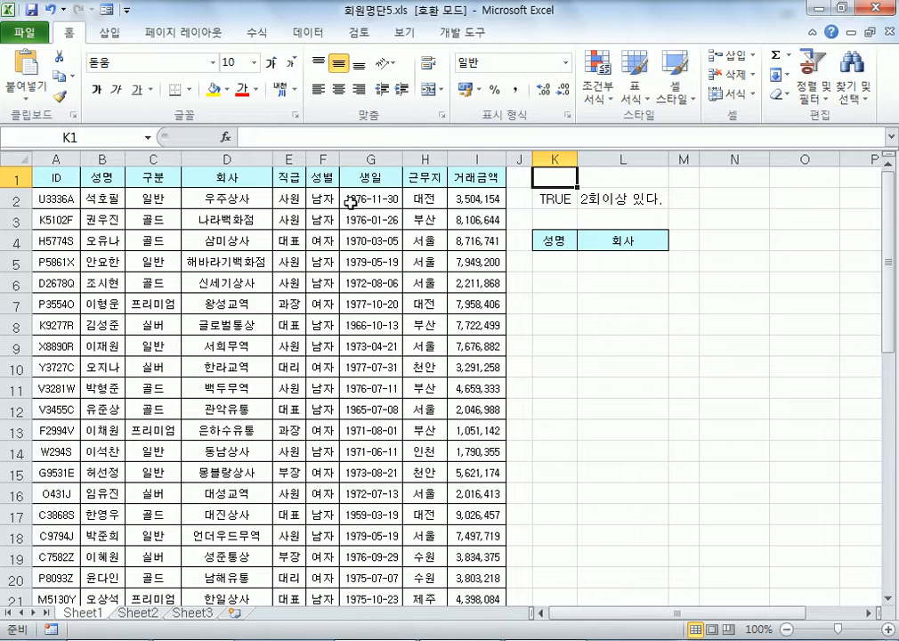
{"action": "type", "text": "회사"}
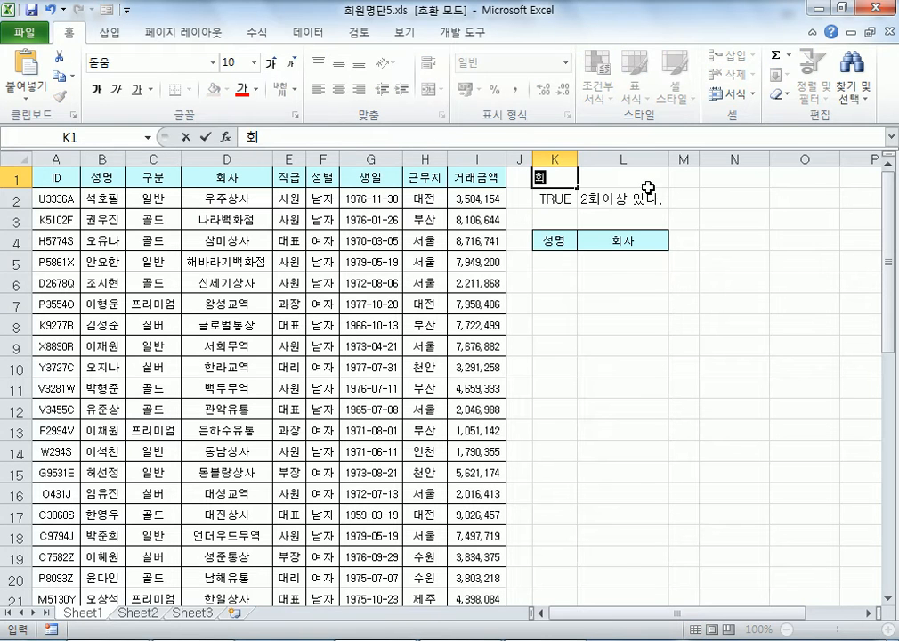
{"action": "key", "text": "Return"}
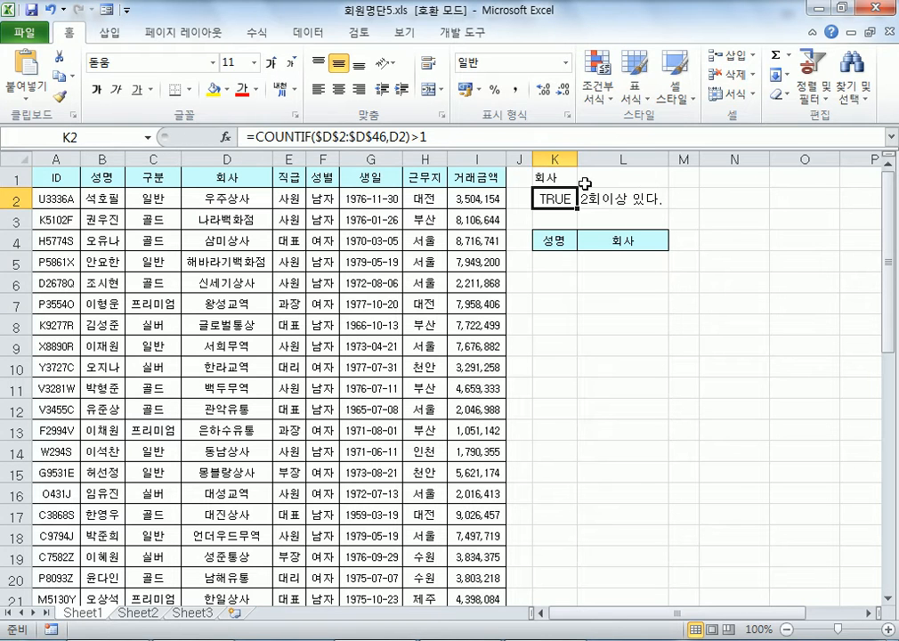
{"action": "left_click", "coordinate": [563, 177]}
{"action": "key", "text": "Delete"}
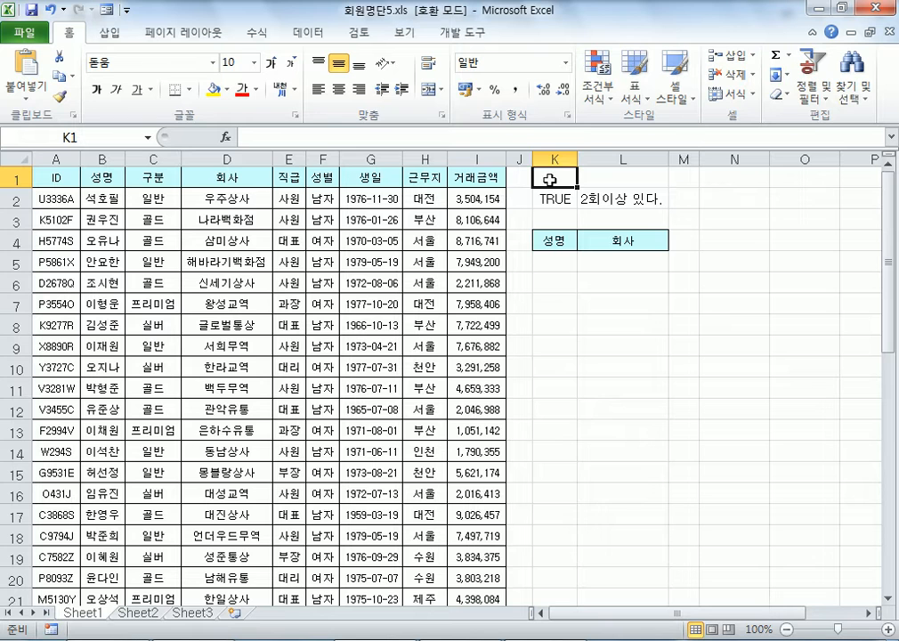
Try "회사조건" as a criteria heading in K1 that differs from the list's field names, and clear it.
{"action": "left_click_drag", "start_coordinate": [54, 176], "coordinate": [475, 181]}
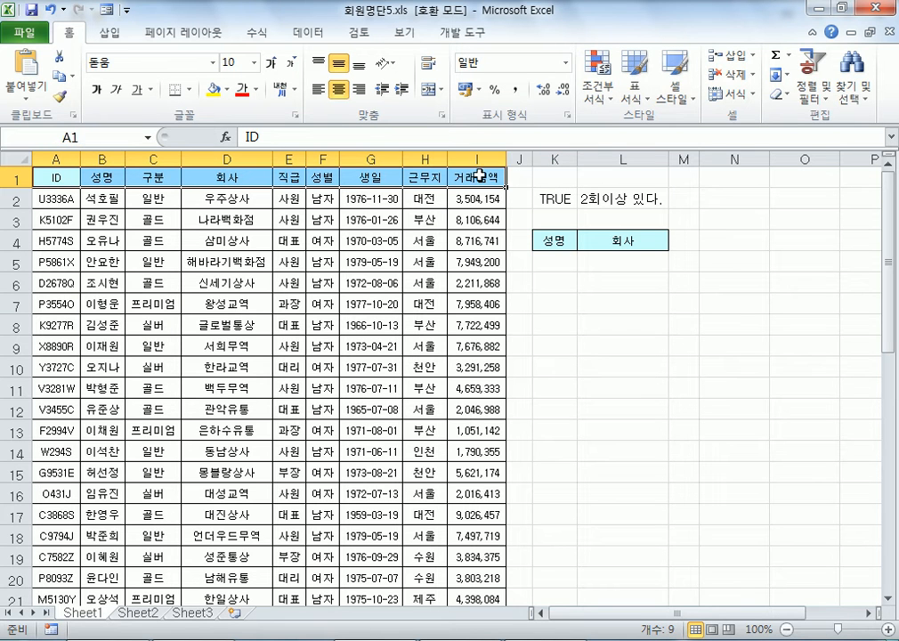
{"action": "left_click", "coordinate": [547, 177]}
{"action": "type", "text": "회사조건"}
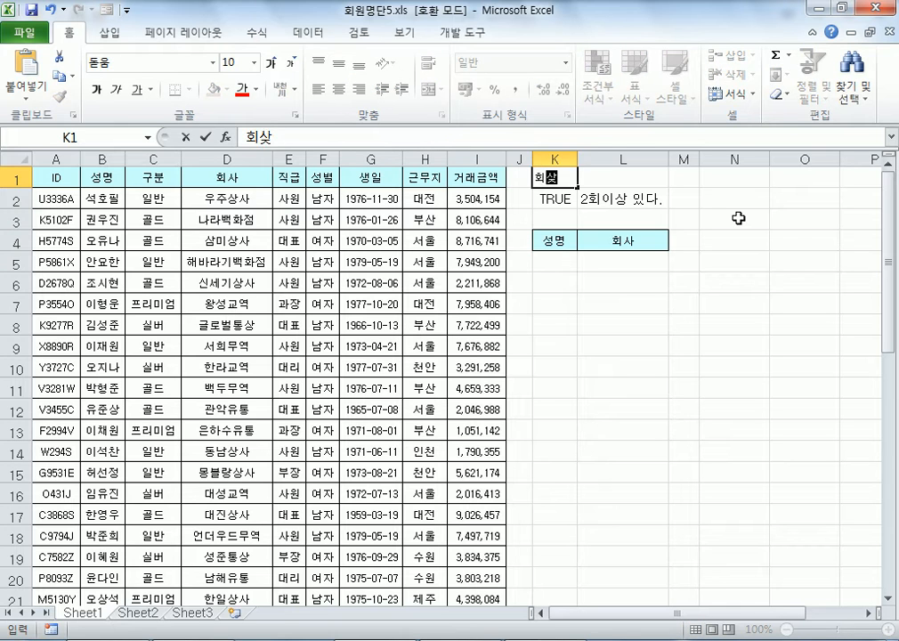
{"action": "key", "text": "Return"}
{"action": "key", "text": "Up"}
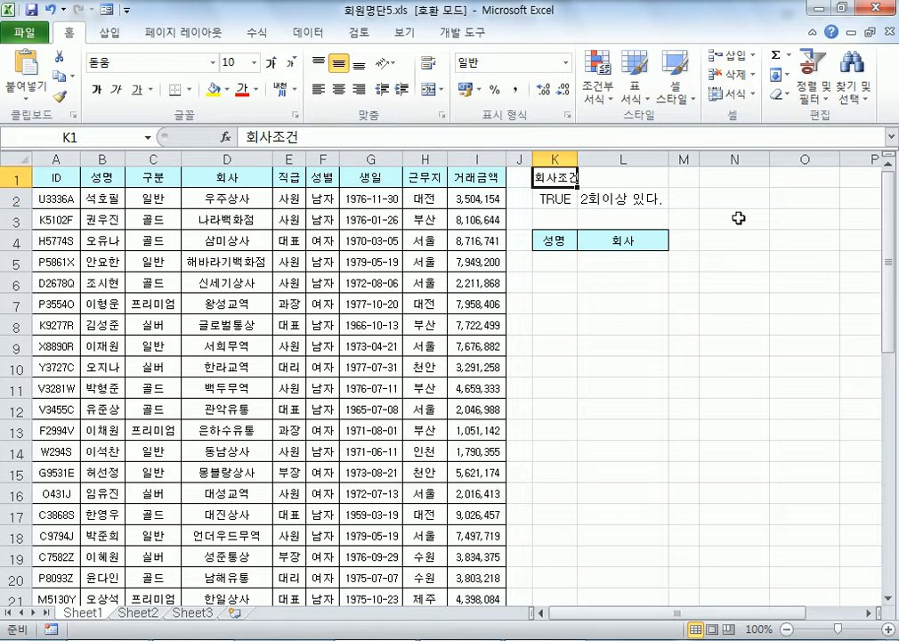
{"action": "type", "text": "궁ㄱ"}
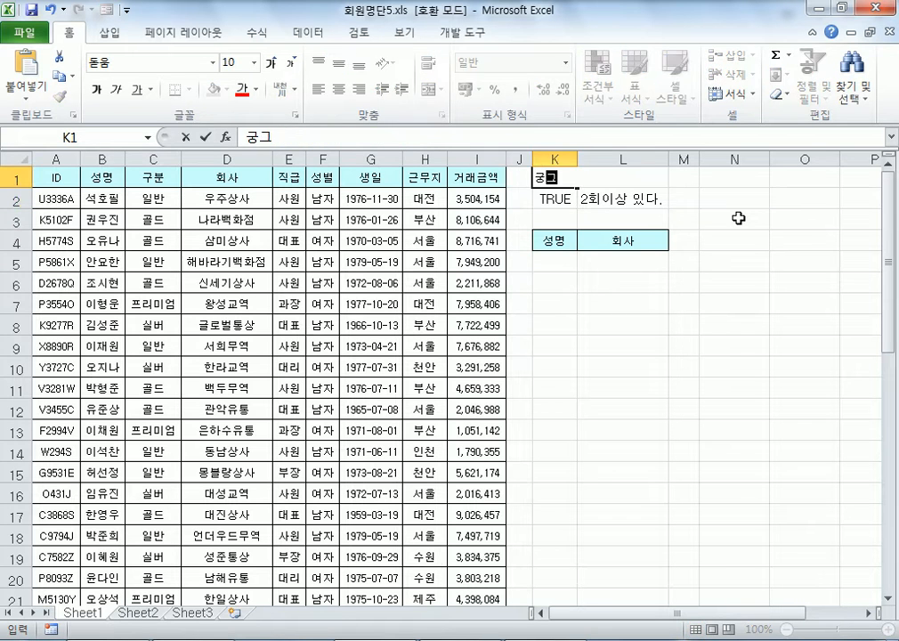
{"action": "key", "text": "Escape"}
{"action": "key", "text": "Delete"}
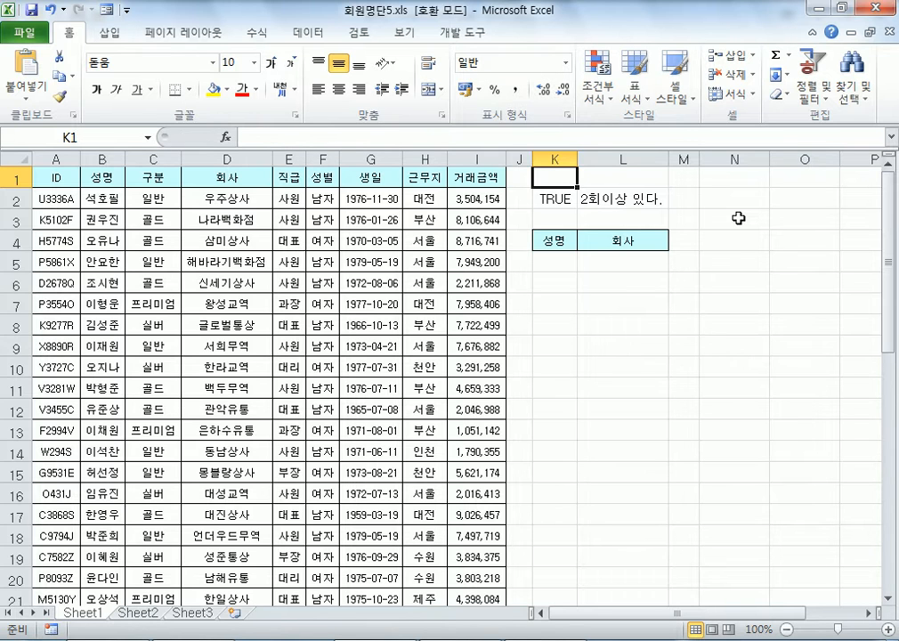
Start an advanced filter on the member list and choose to copy the results to another location.
{"action": "left_click_drag", "start_coordinate": [569, 176], "coordinate": [571, 203]}
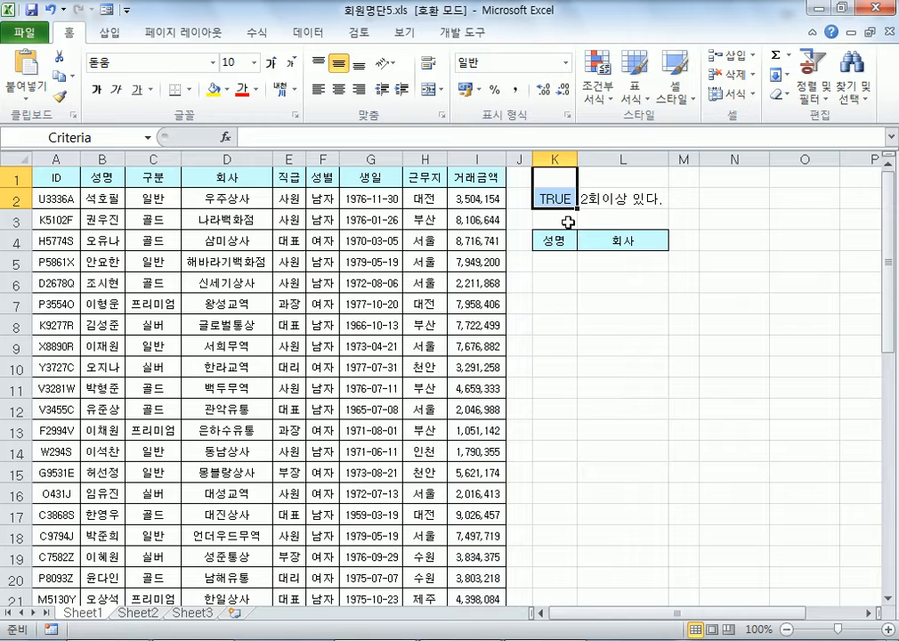
{"action": "left_click", "coordinate": [316, 284]}
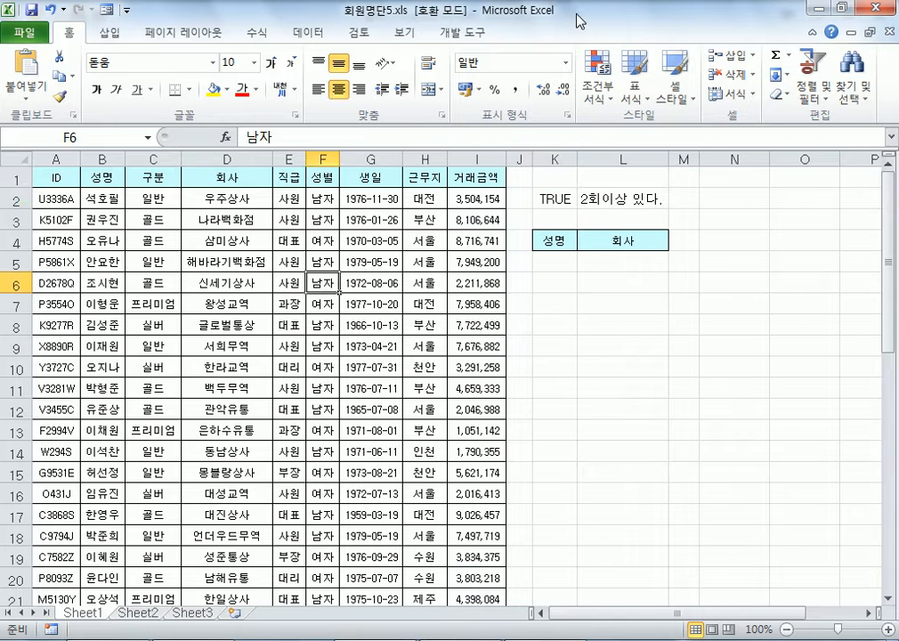
{"action": "left_click", "coordinate": [308, 36]}
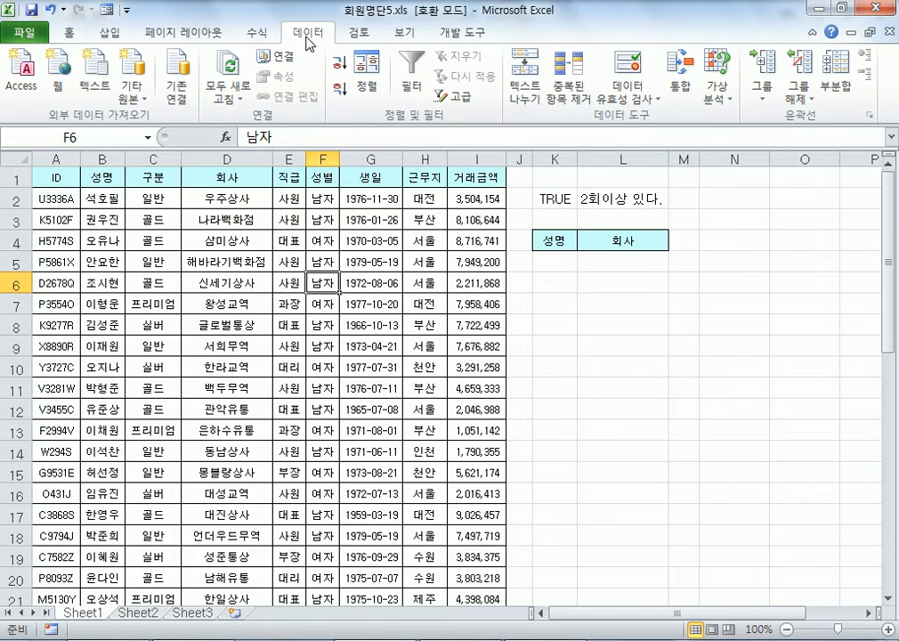
{"action": "left_click", "coordinate": [69, 33]}
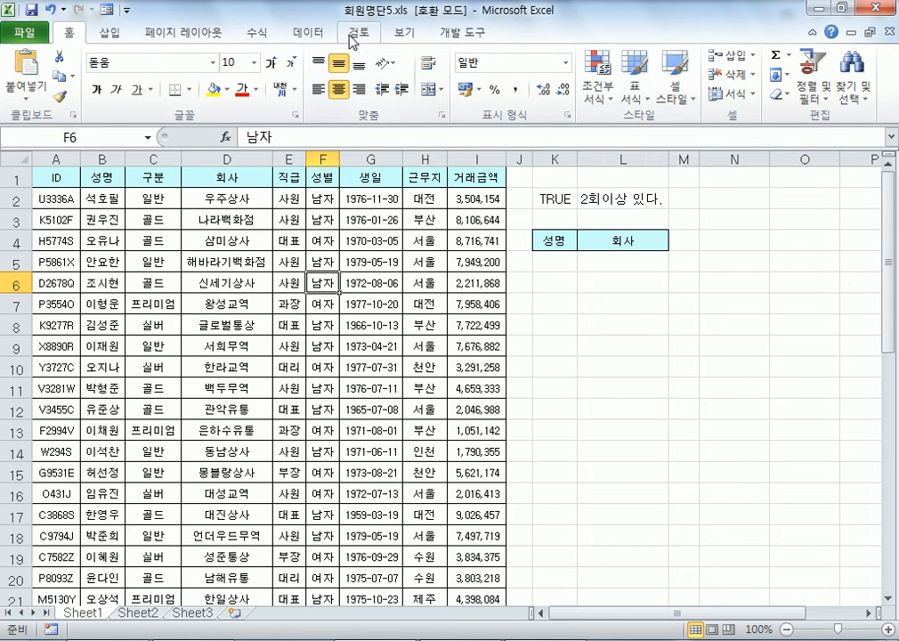
{"action": "left_click", "coordinate": [307, 34]}
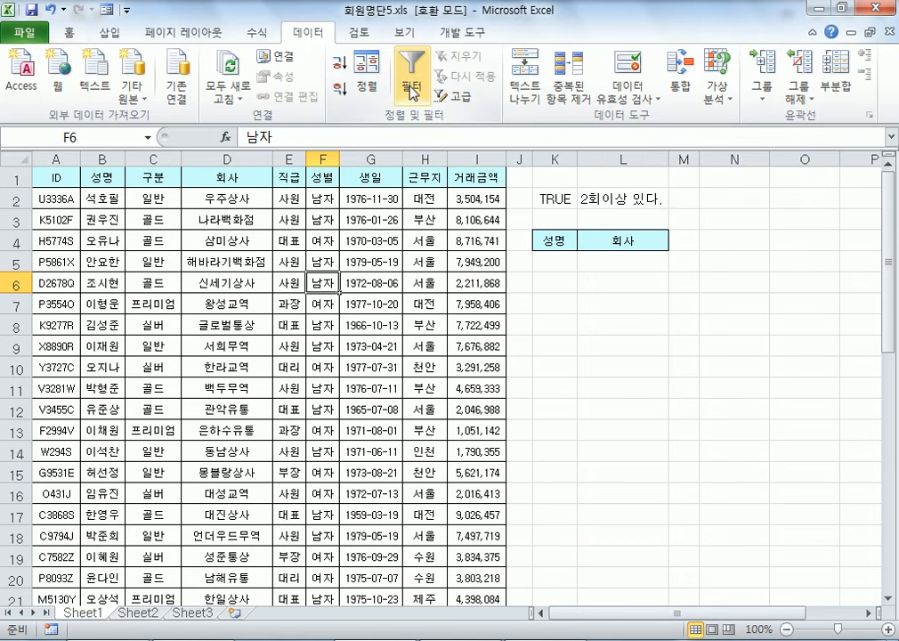
{"action": "left_click", "coordinate": [447, 108]}
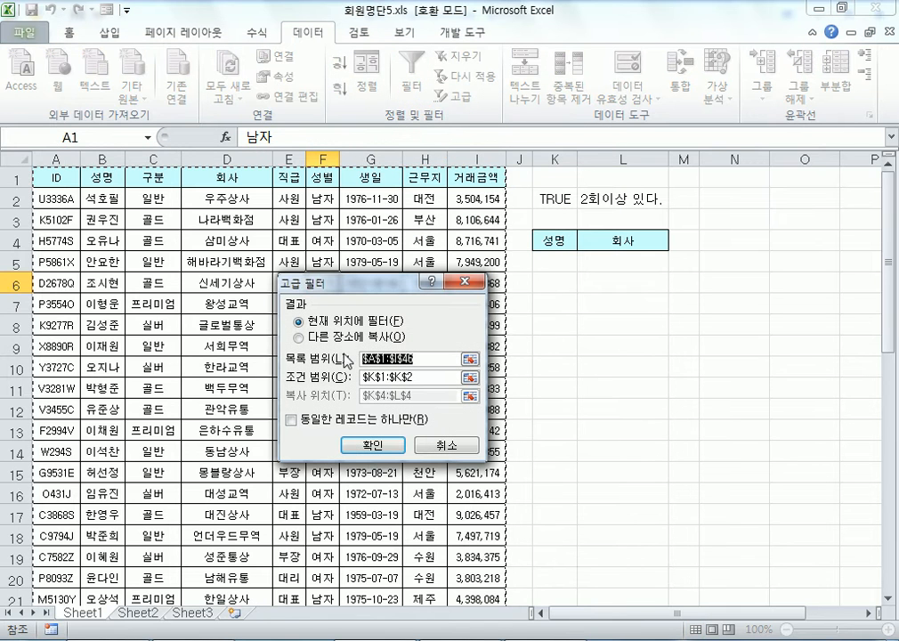
{"action": "left_click", "coordinate": [303, 337]}
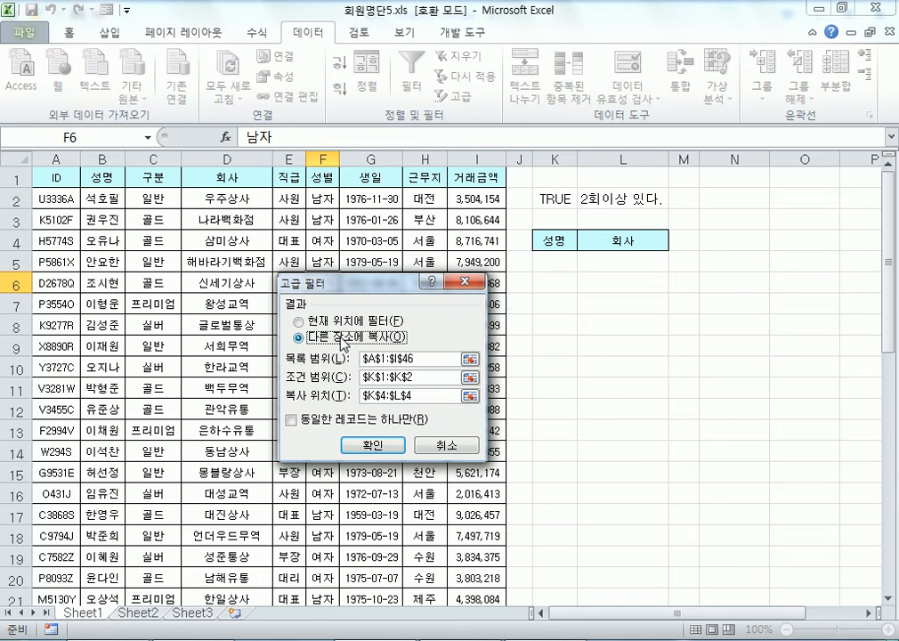
Set the advanced filter's criteria range to K1:K2 and its copy destination to the K4:L4 headings.
{"action": "left_click", "coordinate": [432, 377]}
{"action": "left_click_drag", "start_coordinate": [552, 174], "coordinate": [551, 197]}
{"action": "left_click_drag", "start_coordinate": [421, 399], "coordinate": [342, 396]}
{"action": "left_click_drag", "start_coordinate": [566, 236], "coordinate": [605, 241]}
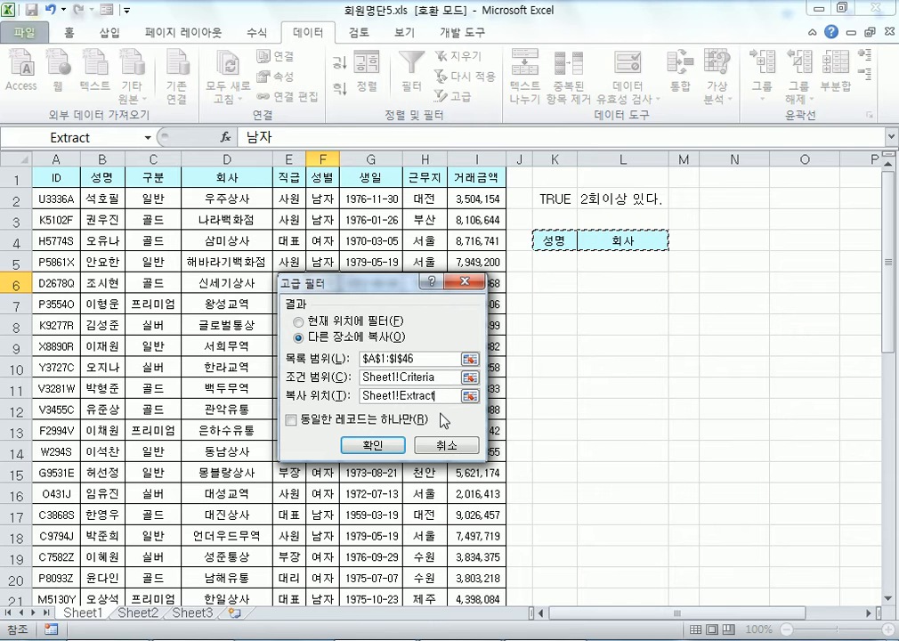
{"action": "left_click", "coordinate": [357, 447]}
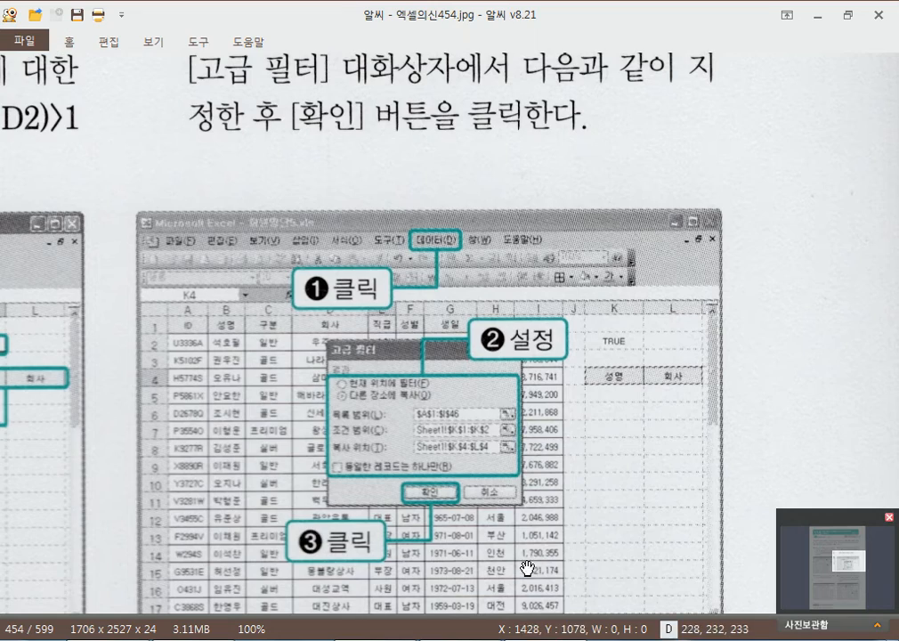
Check the filter settings against the textbook image and run the advanced filter.
{"action": "left_click_drag", "start_coordinate": [475, 452], "coordinate": [553, 190]}
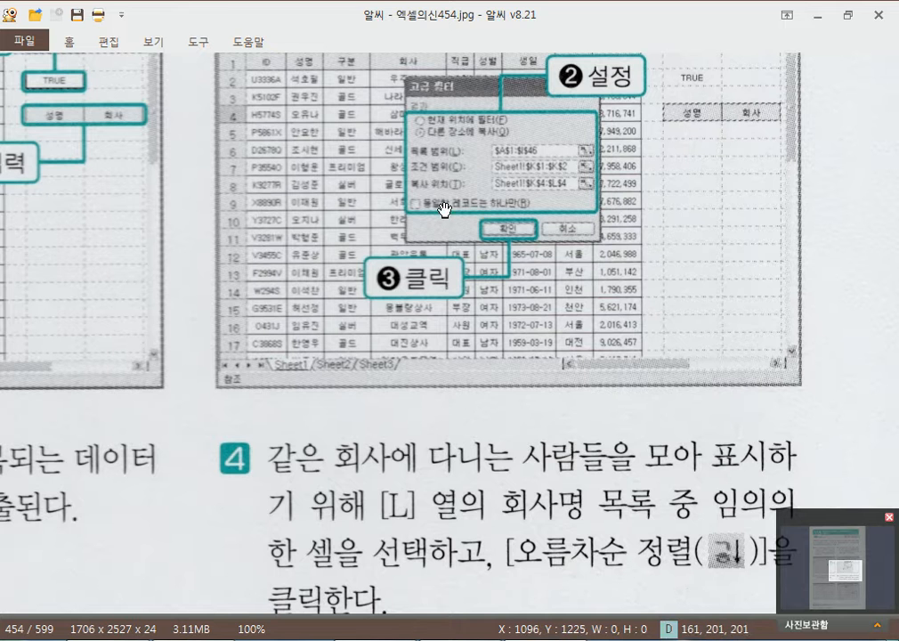
{"action": "left_click_drag", "start_coordinate": [482, 217], "coordinate": [401, 247]}
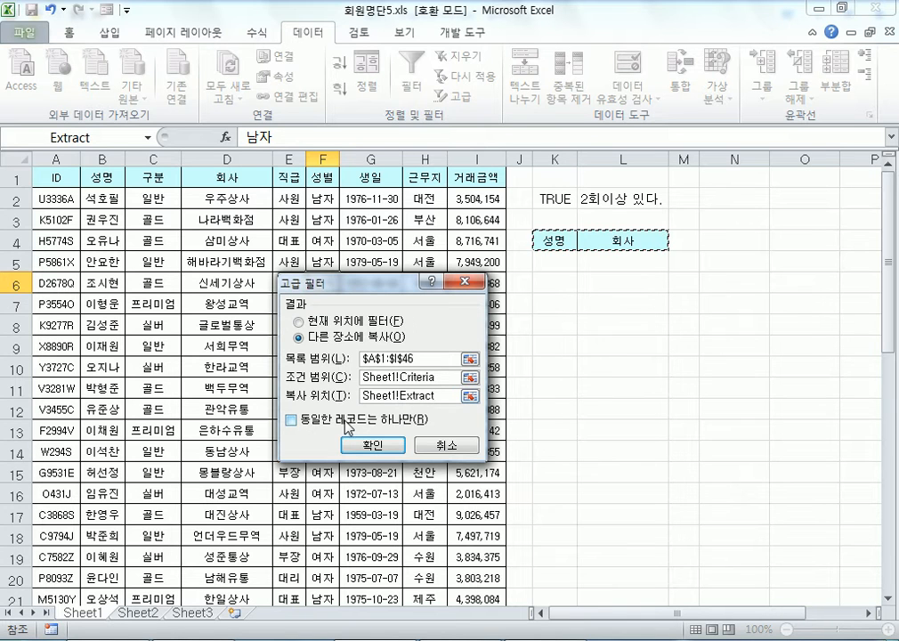
{"action": "left_click", "coordinate": [365, 449]}
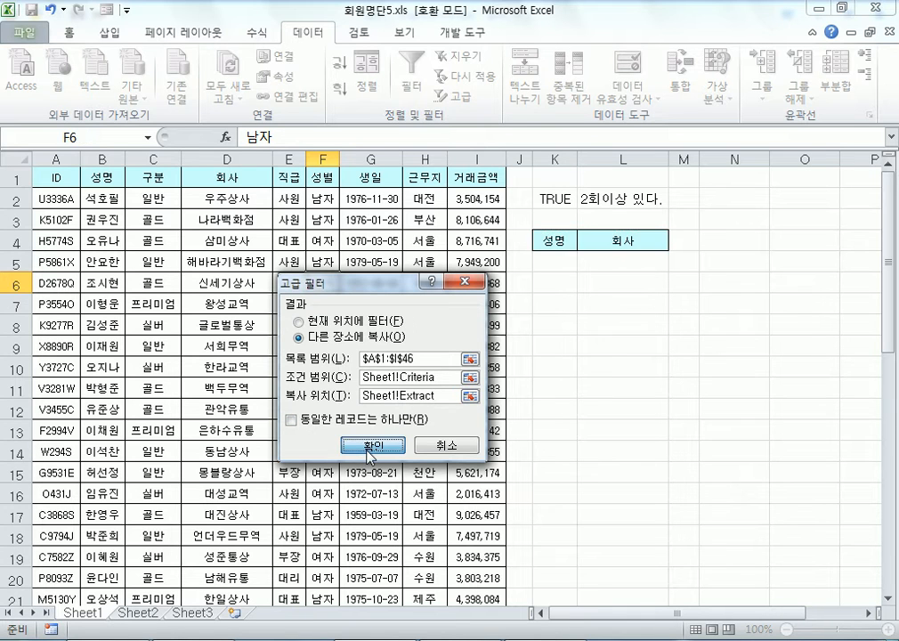
{"action": "scroll", "coordinate": [678, 356], "scroll_direction": "down", "scroll_amount": 3}
{"action": "scroll", "coordinate": [674, 372], "scroll_direction": "up", "scroll_amount": 3}
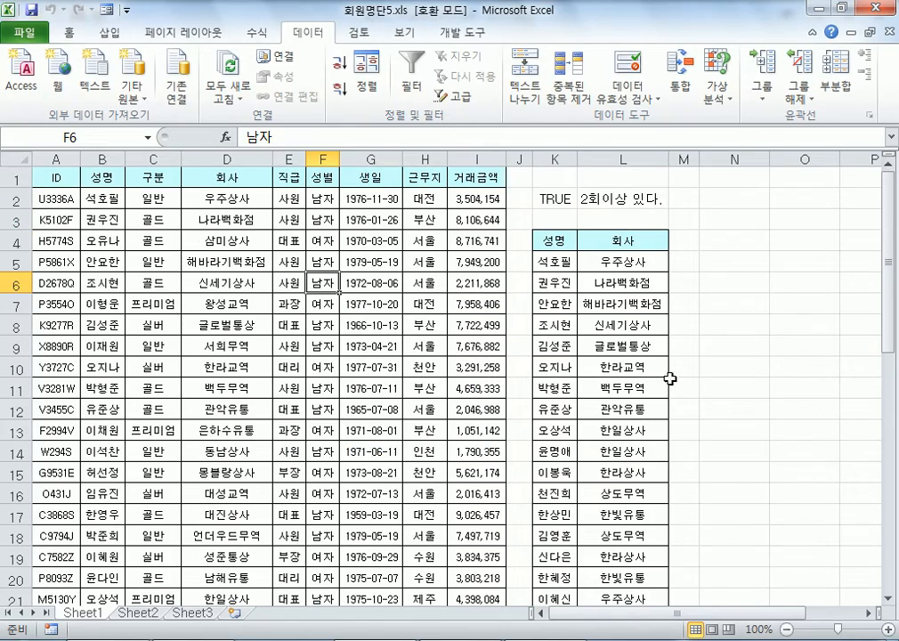
Examine the textbook page's instructions that follow the advanced filter.
{"action": "key", "text": "alt+Tab"}
{"action": "left_click_drag", "start_coordinate": [174, 581], "coordinate": [590, 321]}
{"action": "left_click_drag", "start_coordinate": [459, 508], "coordinate": [638, 27]}
{"action": "mouse_move", "coordinate": [567, 284]}
{"action": "left_mouse_down"}
{"action": "mouse_move", "coordinate": [374, 362]}
{"action": "mouse_move", "coordinate": [459, 528]}
{"action": "mouse_move", "coordinate": [497, 639]}
{"action": "mouse_move", "coordinate": [456, 618]}
{"action": "mouse_move", "coordinate": [439, 633]}
{"action": "mouse_move", "coordinate": [421, 615]}
{"action": "mouse_move", "coordinate": [457, 618]}
{"action": "mouse_move", "coordinate": [435, 387]}
{"action": "mouse_move", "coordinate": [366, 638]}
{"action": "mouse_move", "coordinate": [407, 639]}
{"action": "mouse_move", "coordinate": [401, 377]}
{"action": "mouse_move", "coordinate": [381, 549]}
{"action": "left_mouse_up"}
Examine the COUNTIF formula in K2, the K1:K2 criteria range and the company field at D1:D2.
{"action": "left_click", "coordinate": [218, 176]}
{"action": "left_click", "coordinate": [218, 198]}
{"action": "left_click", "coordinate": [559, 198]}
{"action": "double_click", "coordinate": [559, 199]}
{"action": "key", "text": "Escape"}
{"action": "left_click", "coordinate": [555, 182]}
{"action": "left_click_drag", "start_coordinate": [554, 184], "coordinate": [554, 199]}
{"action": "left_click", "coordinate": [227, 199]}
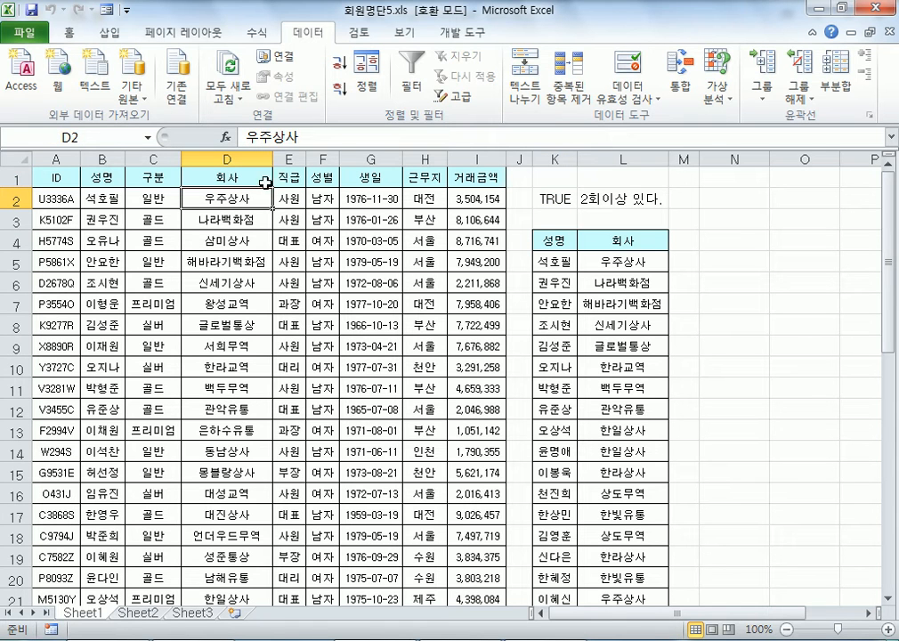
Compare the extracted companies in column L with the source companies in column D, including 삼미상사 in D4.
{"action": "left_click", "coordinate": [592, 282]}
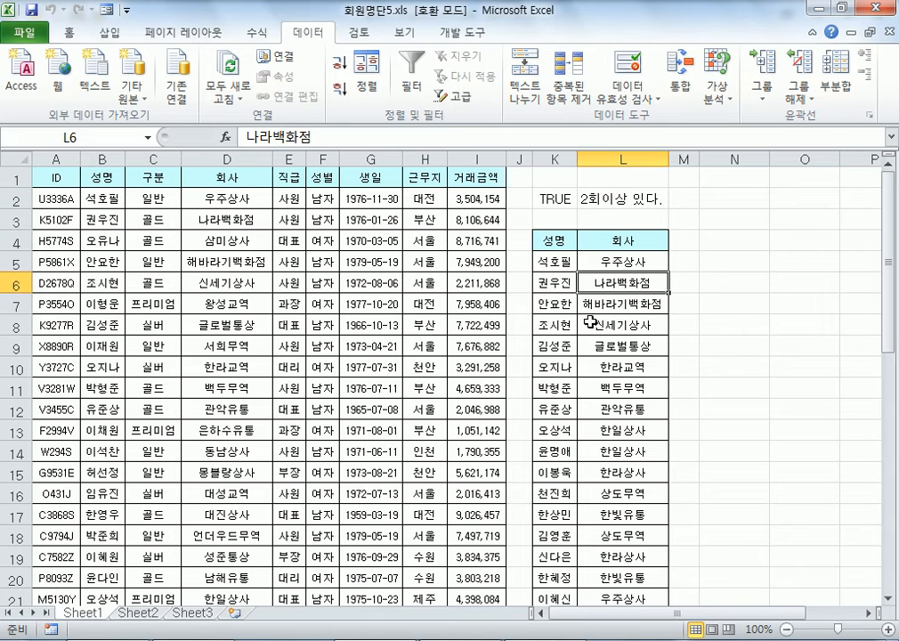
{"action": "left_click", "coordinate": [627, 304]}
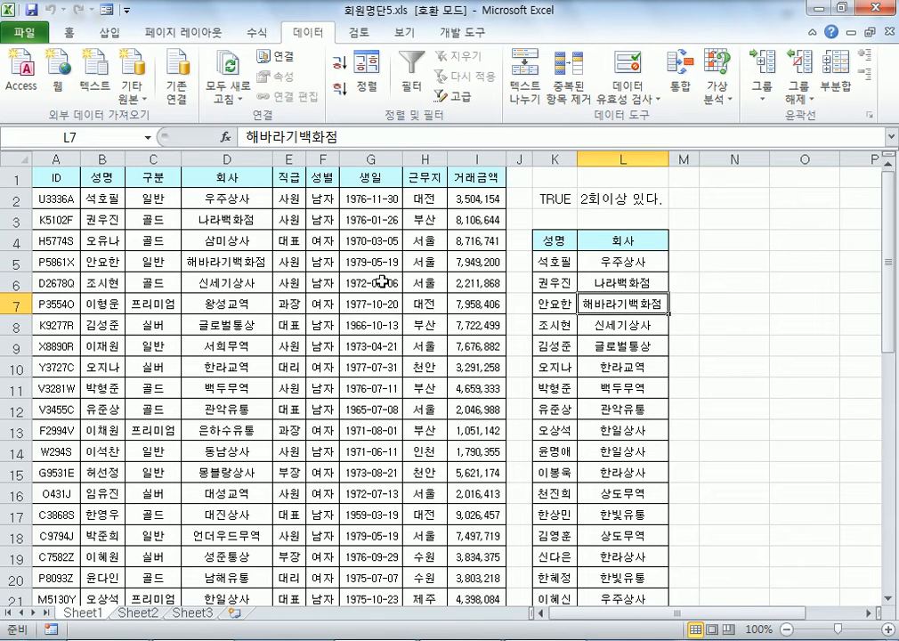
{"action": "left_click", "coordinate": [237, 242]}
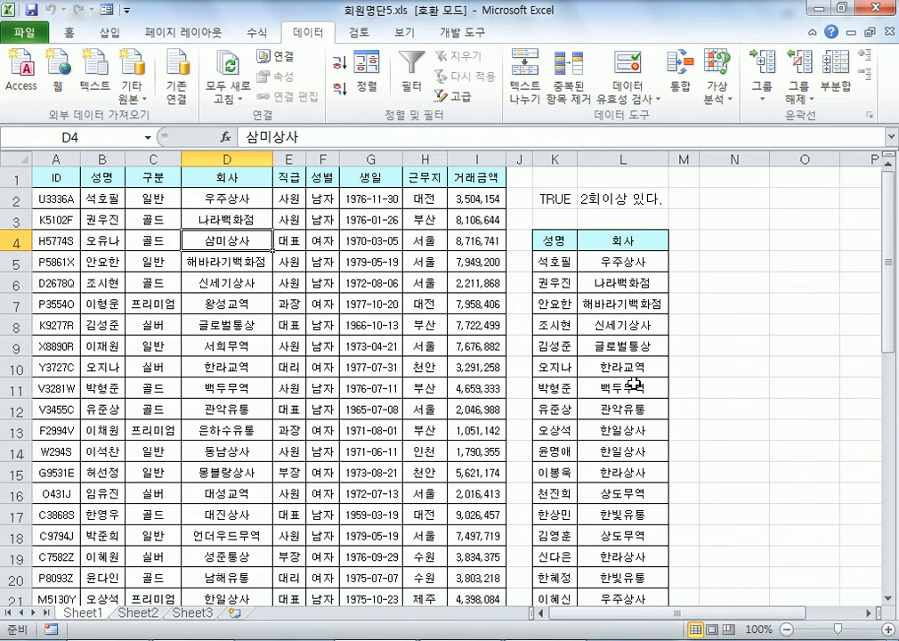
{"action": "scroll", "coordinate": [628, 333], "scroll_direction": "down", "scroll_amount": 3}
{"action": "scroll", "coordinate": [490, 409], "scroll_direction": "up", "scroll_amount": 3}
{"action": "scroll", "coordinate": [226, 358], "scroll_direction": "down", "scroll_amount": 9}
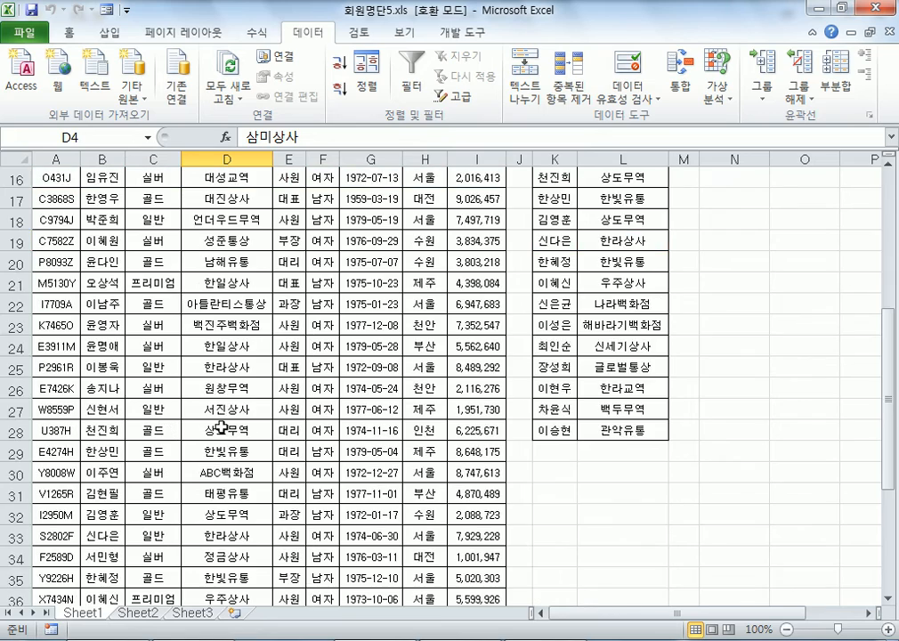
{"action": "scroll", "coordinate": [228, 491], "scroll_direction": "up", "scroll_amount": 9}
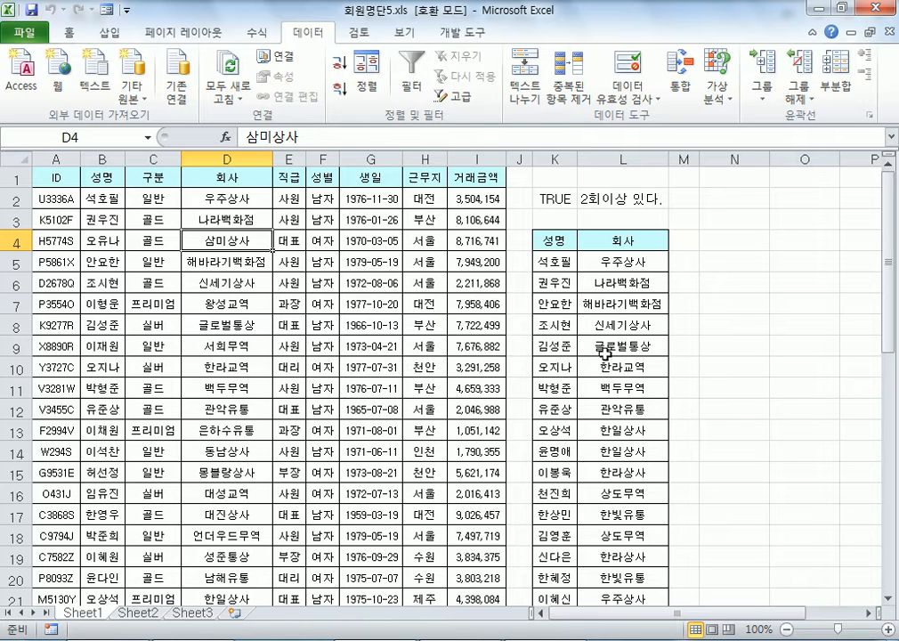
Check the company in D7 against the extracted list and examine the textbook's ascending-sort instruction for the extracted companies.
{"action": "left_click", "coordinate": [235, 304]}
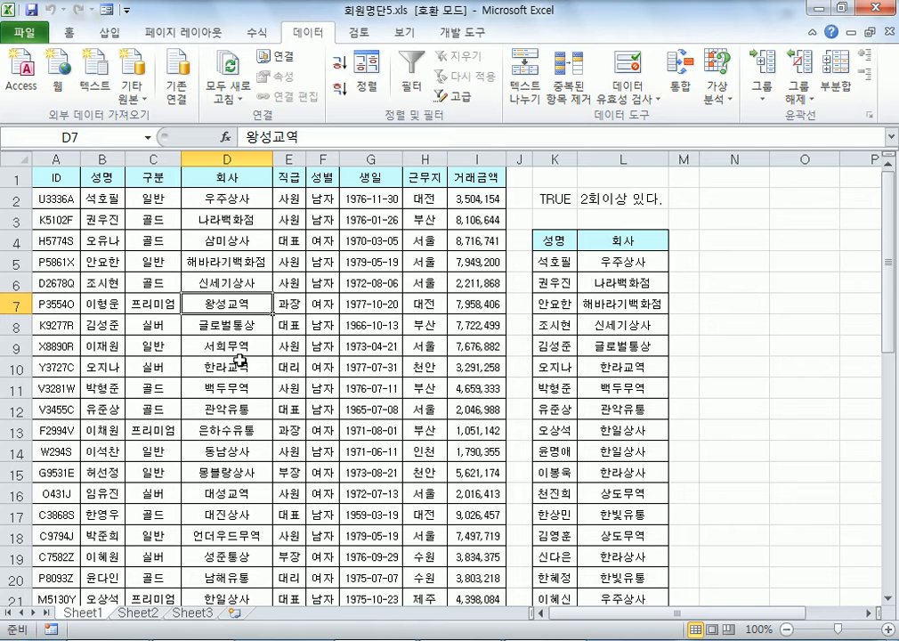
{"action": "left_click", "coordinate": [555, 197]}
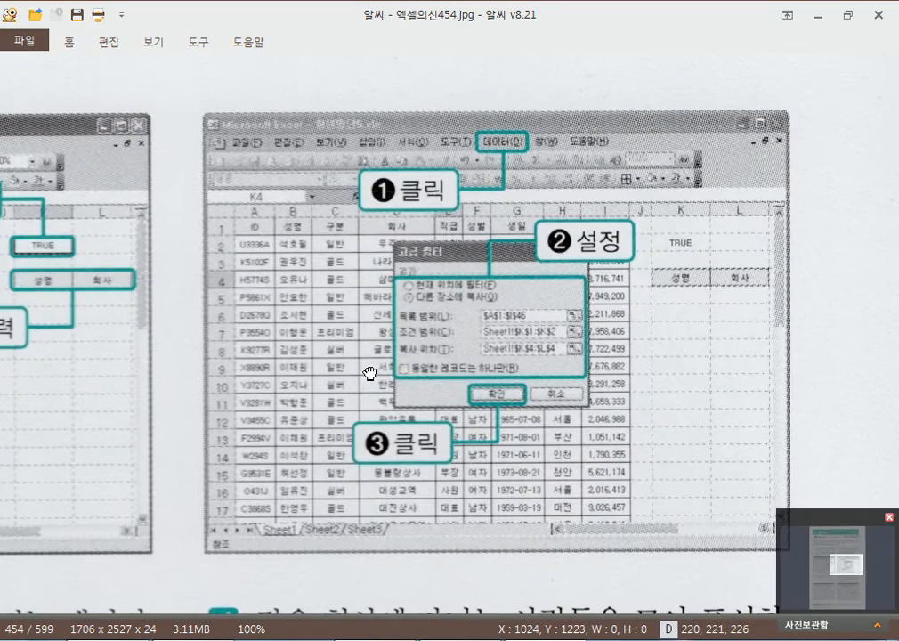
{"action": "left_click_drag", "start_coordinate": [371, 371], "coordinate": [596, 142]}
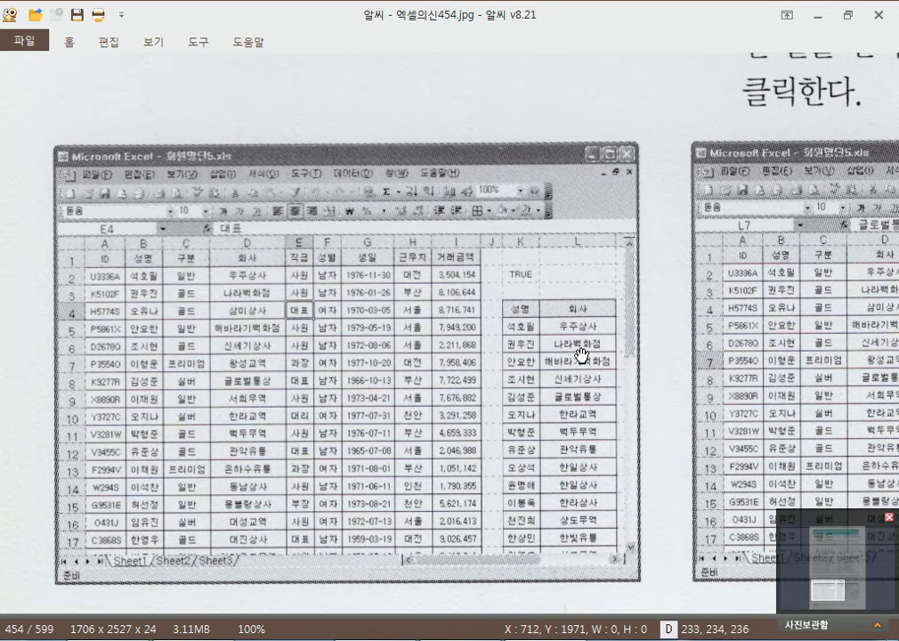
{"action": "left_click_drag", "start_coordinate": [701, 333], "coordinate": [145, 307]}
{"action": "left_click_drag", "start_coordinate": [433, 285], "coordinate": [440, 359]}
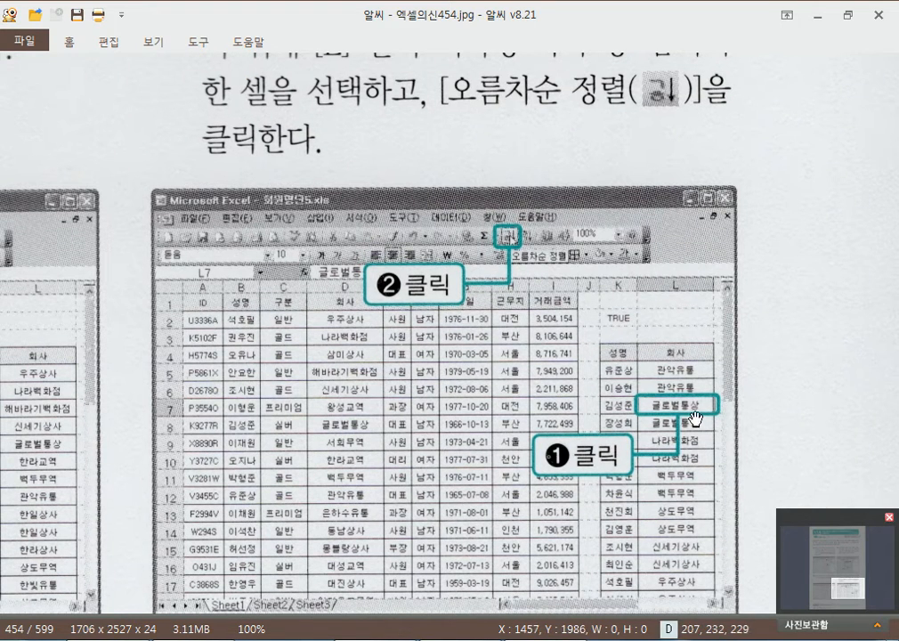
Return to the Excel workbook and sort the extracted list in ascending order by the 회사 field in column L.
{"action": "key", "text": "alt+Tab"}
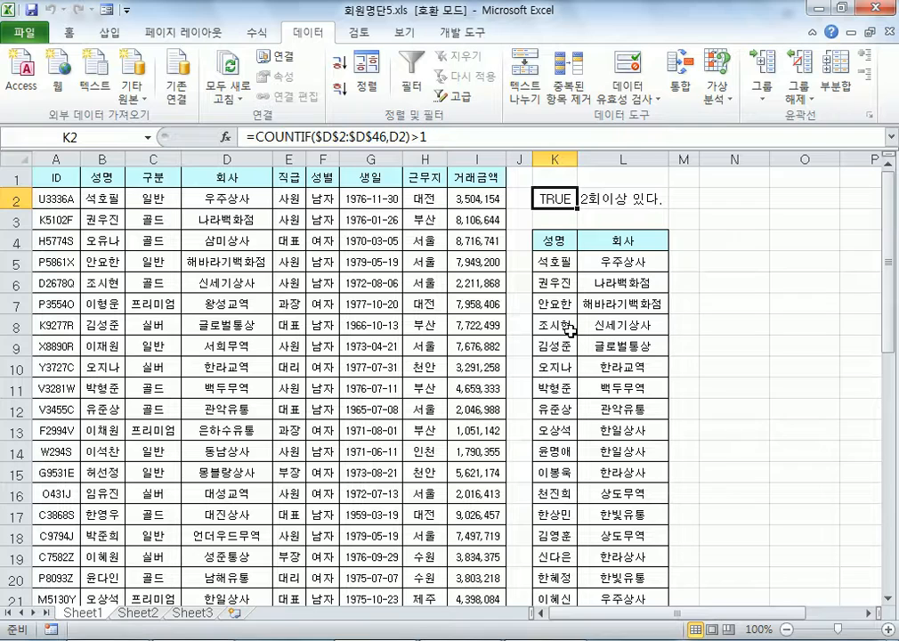
{"action": "left_click", "coordinate": [602, 261]}
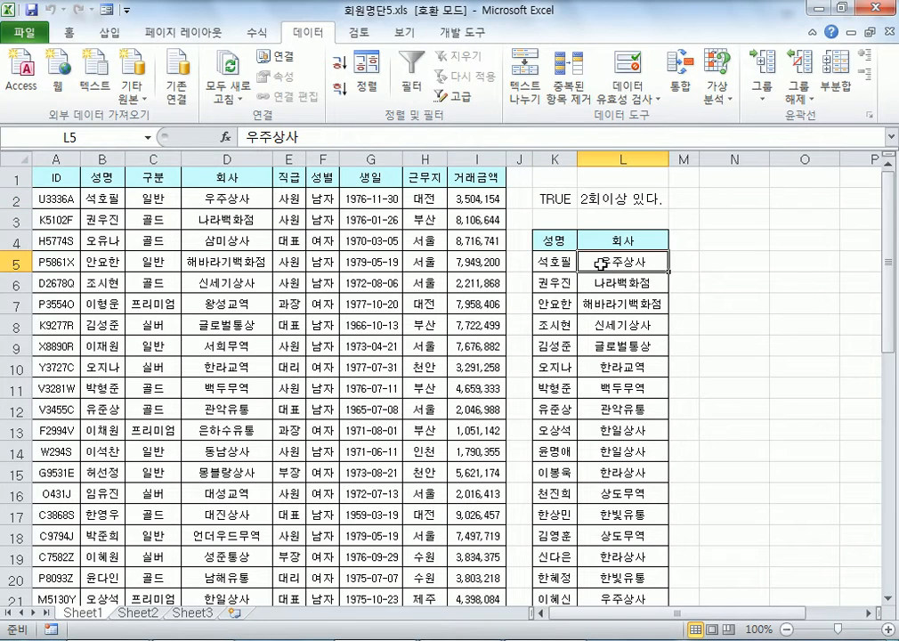
{"action": "left_click", "coordinate": [339, 69]}
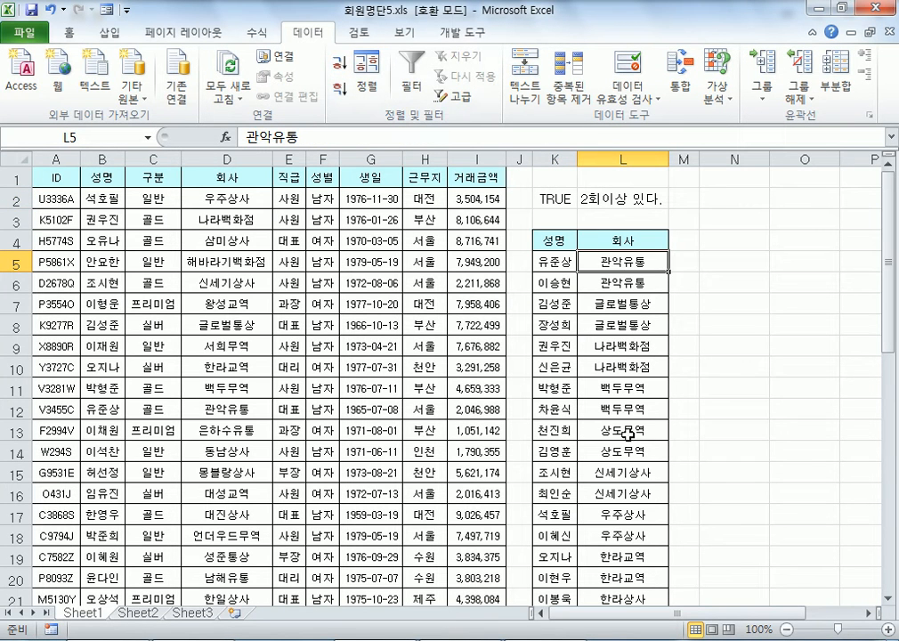
Examine the sorted companies in column L for repeated names from L5 down to the last extracted record.
{"action": "scroll", "coordinate": [596, 329], "scroll_direction": "down", "scroll_amount": 3}
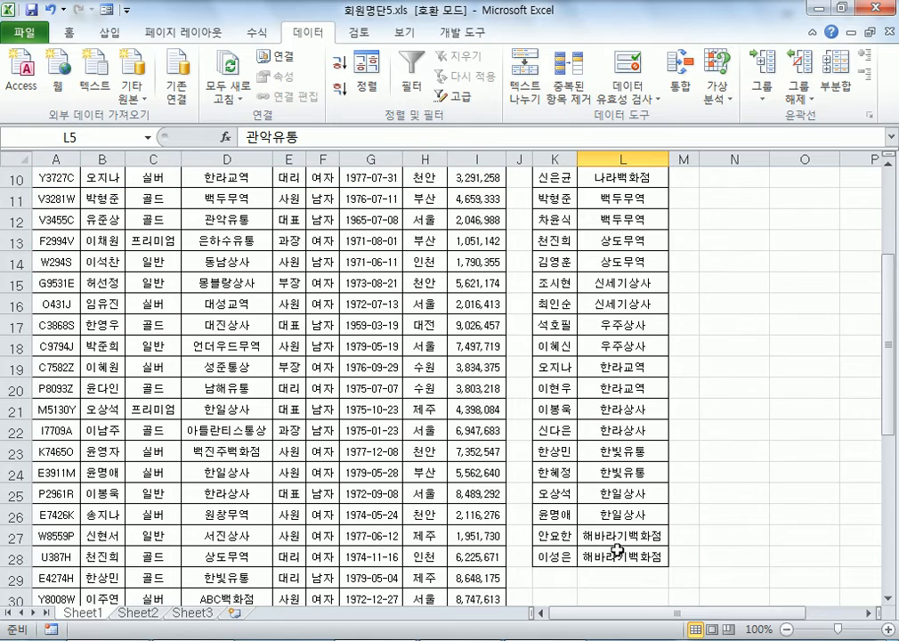
{"action": "scroll", "coordinate": [594, 418], "scroll_direction": "up", "scroll_amount": 3}
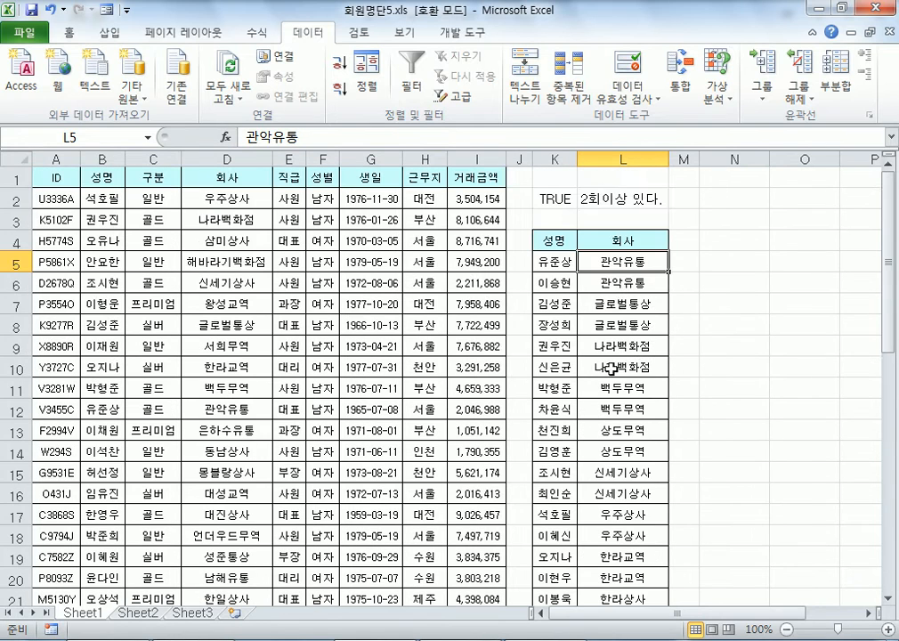
{"action": "left_click_drag", "start_coordinate": [630, 262], "coordinate": [633, 283]}
{"action": "left_click_drag", "start_coordinate": [626, 345], "coordinate": [623, 406]}
{"action": "scroll", "coordinate": [637, 445], "scroll_direction": "down", "scroll_amount": 2}
{"action": "scroll", "coordinate": [624, 406], "scroll_direction": "down", "scroll_amount": 1}
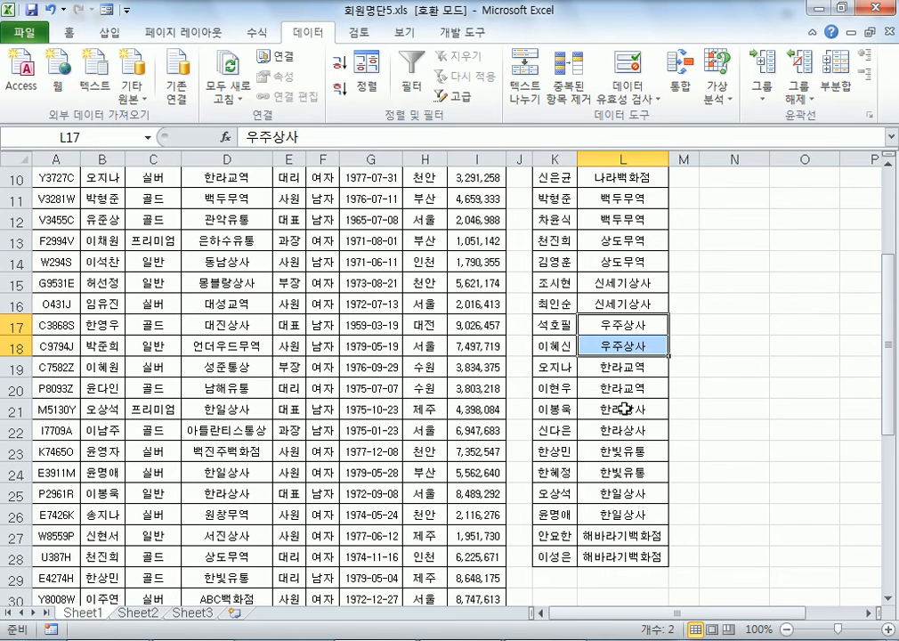
{"action": "scroll", "coordinate": [642, 514], "scroll_direction": "up", "scroll_amount": 3}
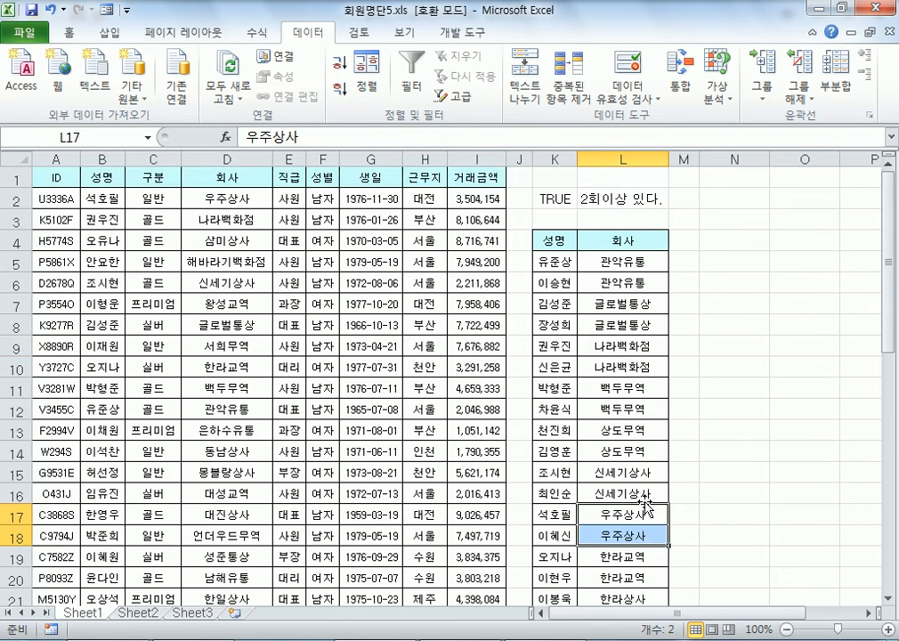
{"action": "left_click", "coordinate": [608, 261]}
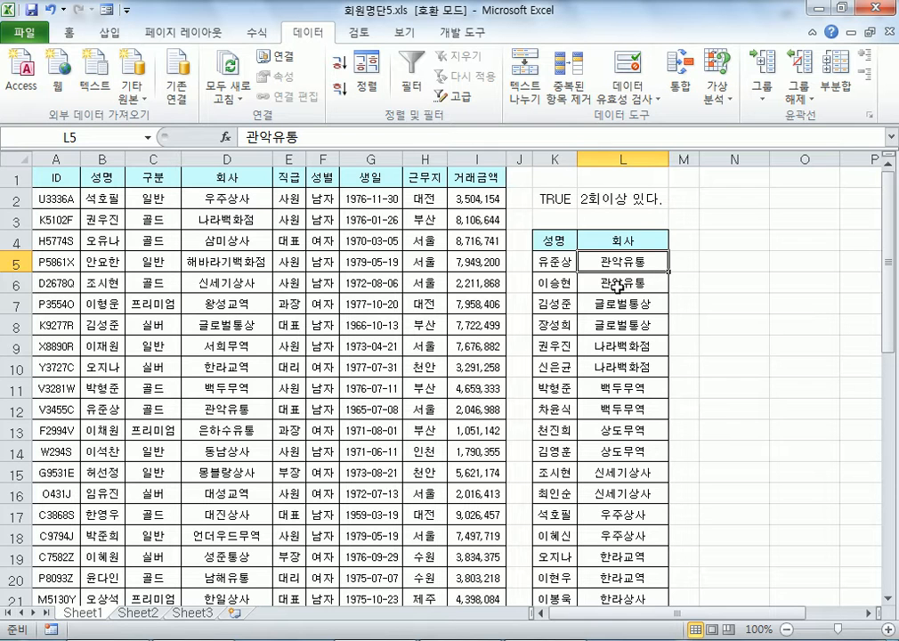
Switch to the textbook images, recheck the ascending-sort figure and examine section 336 on extracting records with unique companies using COUNTIF and the advanced filter.
{"action": "left_click", "coordinate": [557, 639]}
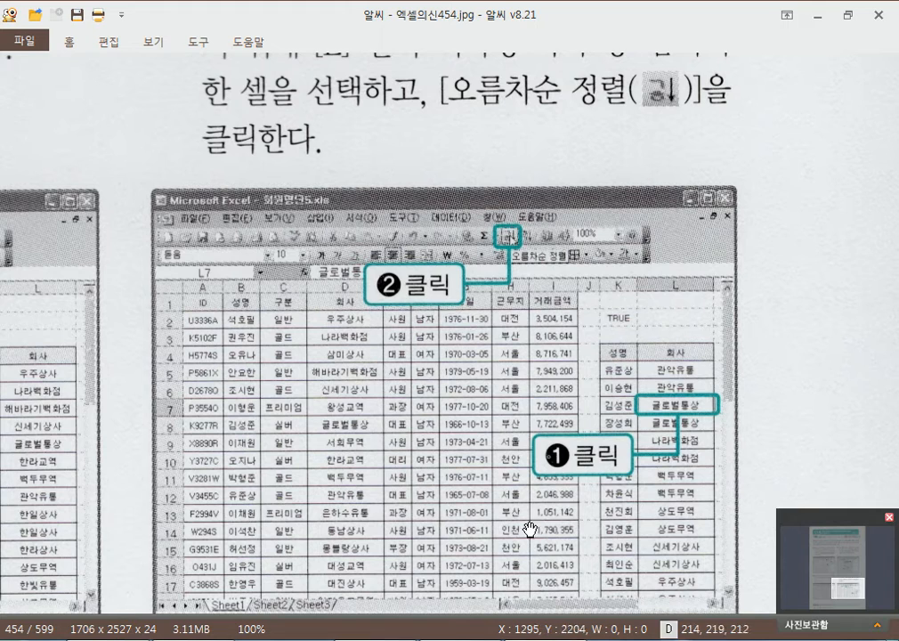
{"action": "left_click_drag", "start_coordinate": [443, 294], "coordinate": [487, 283]}
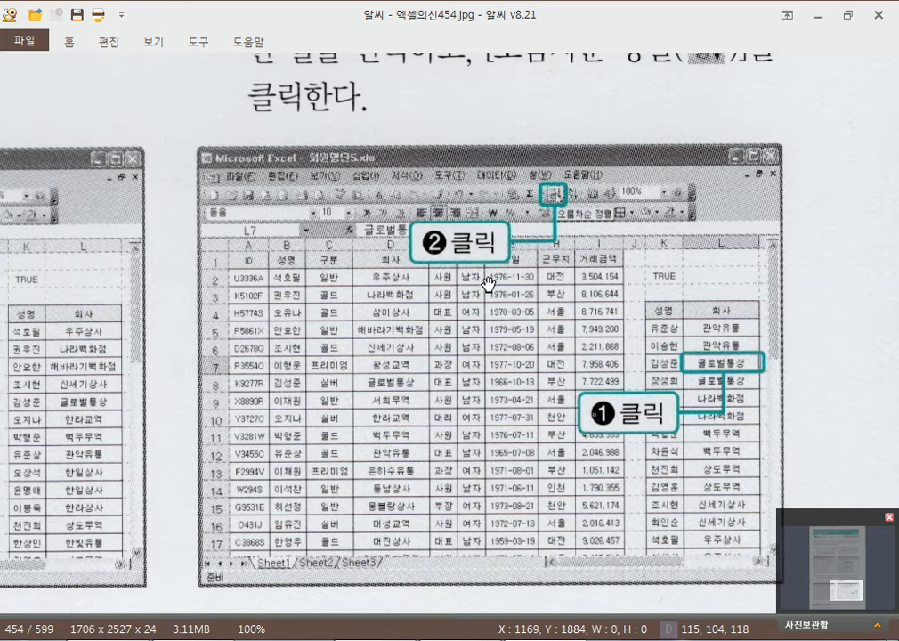
{"action": "scroll", "coordinate": [488, 282], "scroll_direction": "down", "scroll_amount": 1}
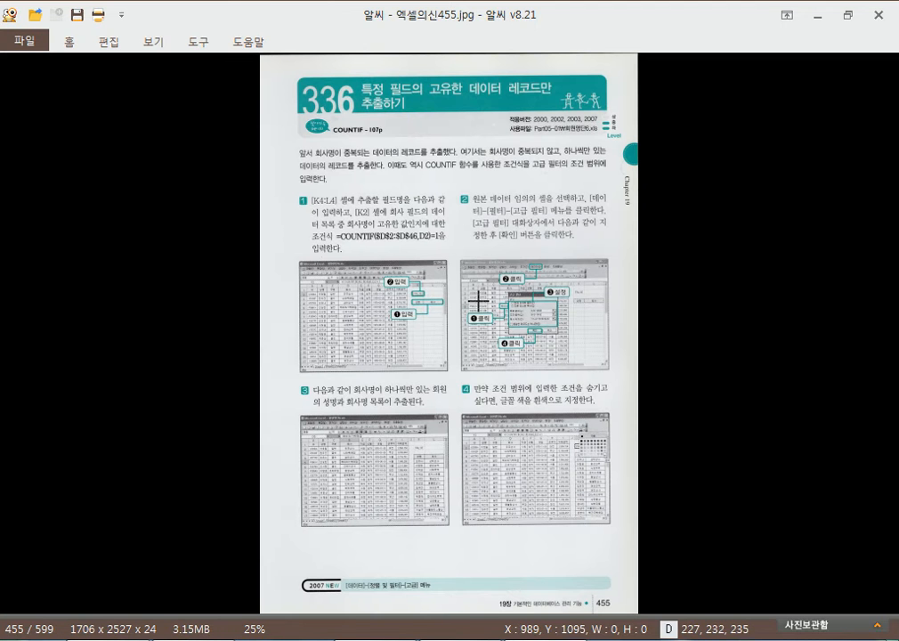
{"action": "mouse_move", "coordinate": [343, 242]}
{"action": "left_mouse_down"}
{"action": "mouse_move", "coordinate": [577, 369]}
{"action": "mouse_move", "coordinate": [637, 428]}
{"action": "left_mouse_up"}
{"action": "left_click", "coordinate": [549, 357]}
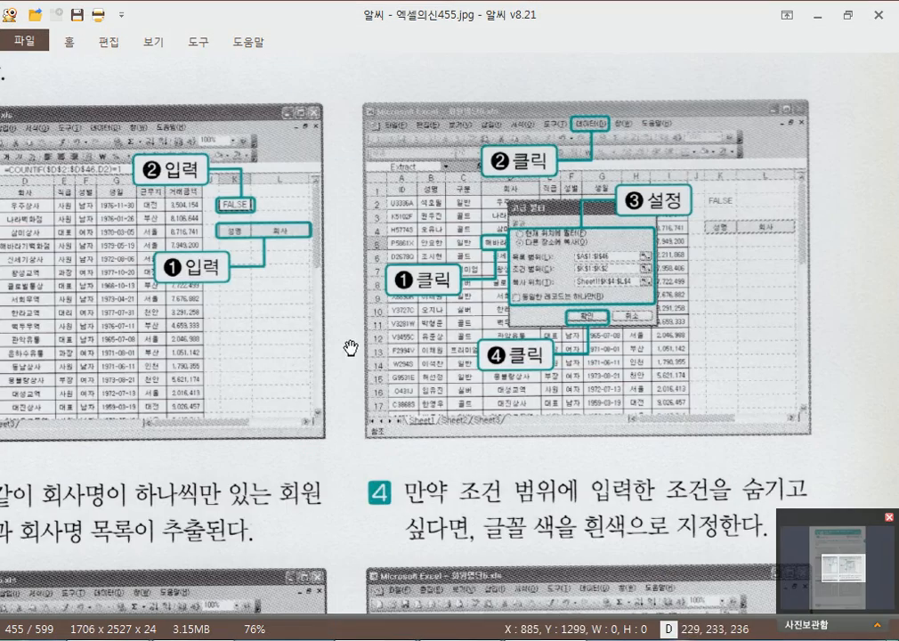
{"action": "left_click_drag", "start_coordinate": [297, 301], "coordinate": [387, 474]}
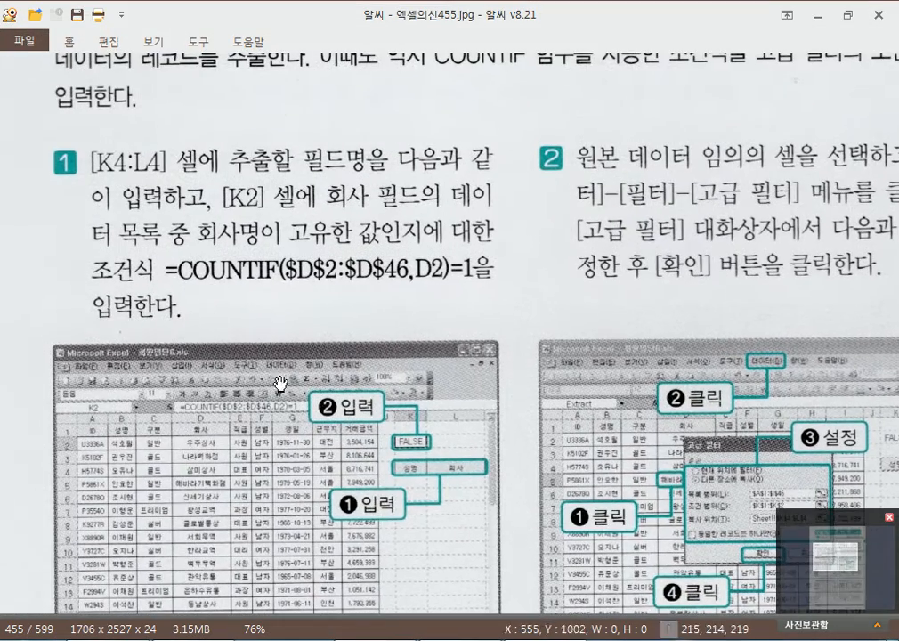
{"action": "left_click_drag", "start_coordinate": [482, 373], "coordinate": [403, 397]}
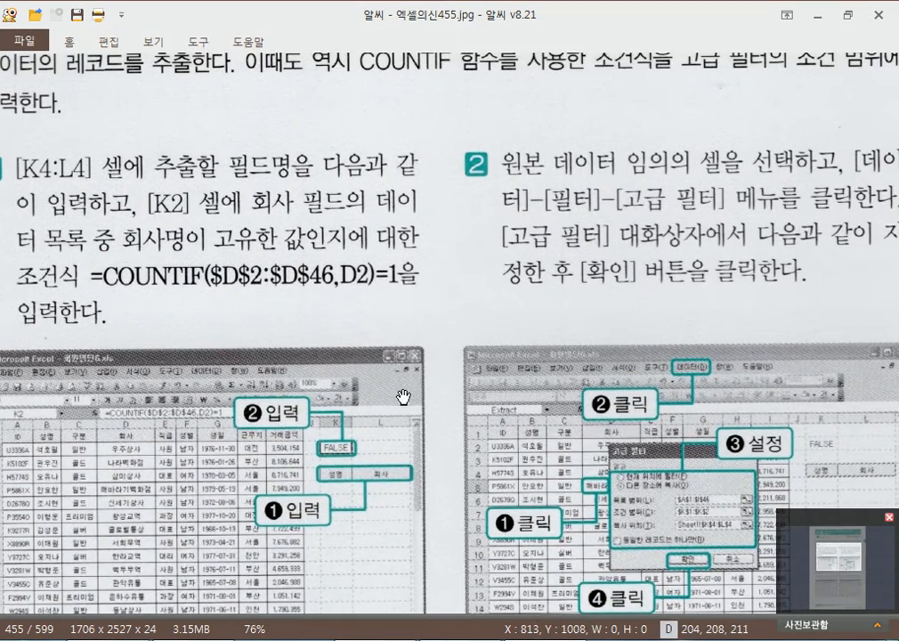
{"action": "scroll", "coordinate": [403, 396], "scroll_direction": "up", "scroll_amount": 5}
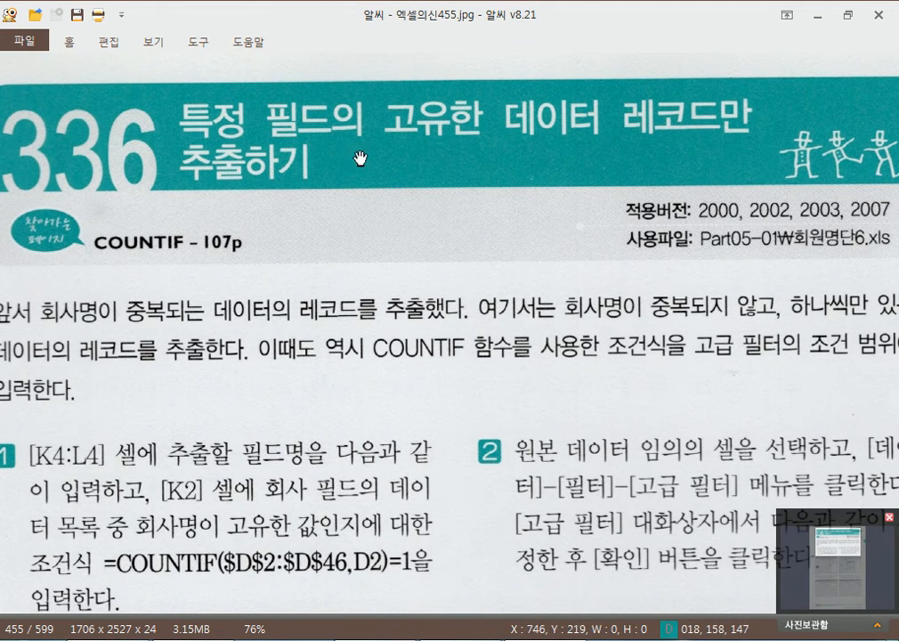
{"action": "left_click_drag", "start_coordinate": [441, 397], "coordinate": [364, 137]}
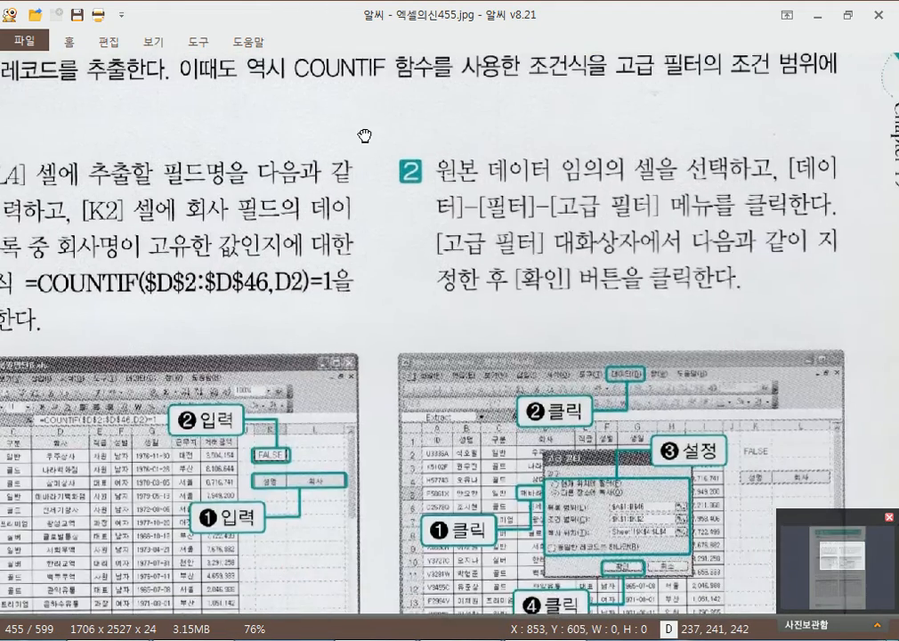
{"action": "left_click_drag", "start_coordinate": [245, 455], "coordinate": [318, 357]}
{"action": "left_click_drag", "start_coordinate": [468, 434], "coordinate": [358, 213]}
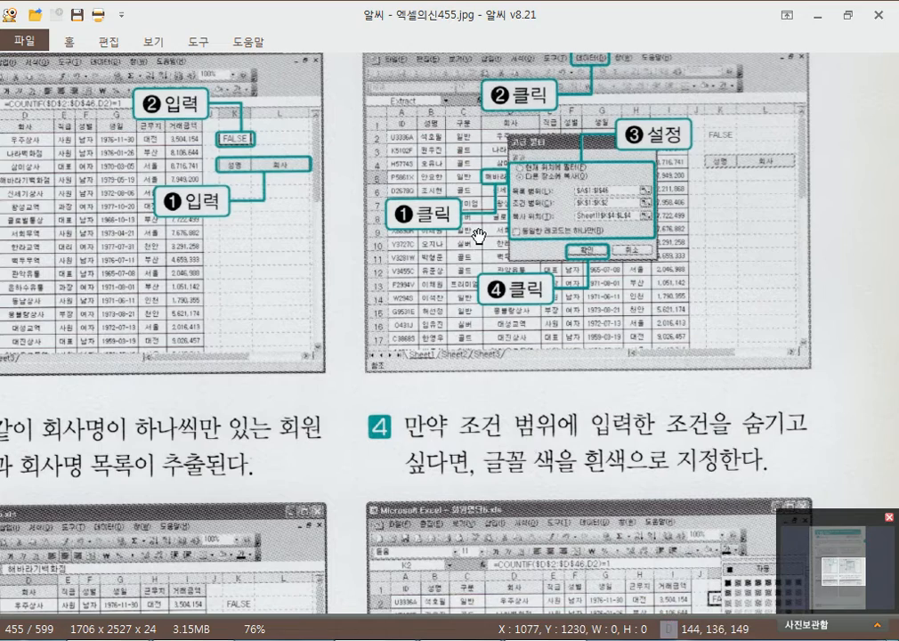
{"action": "left_click_drag", "start_coordinate": [294, 155], "coordinate": [461, 492]}
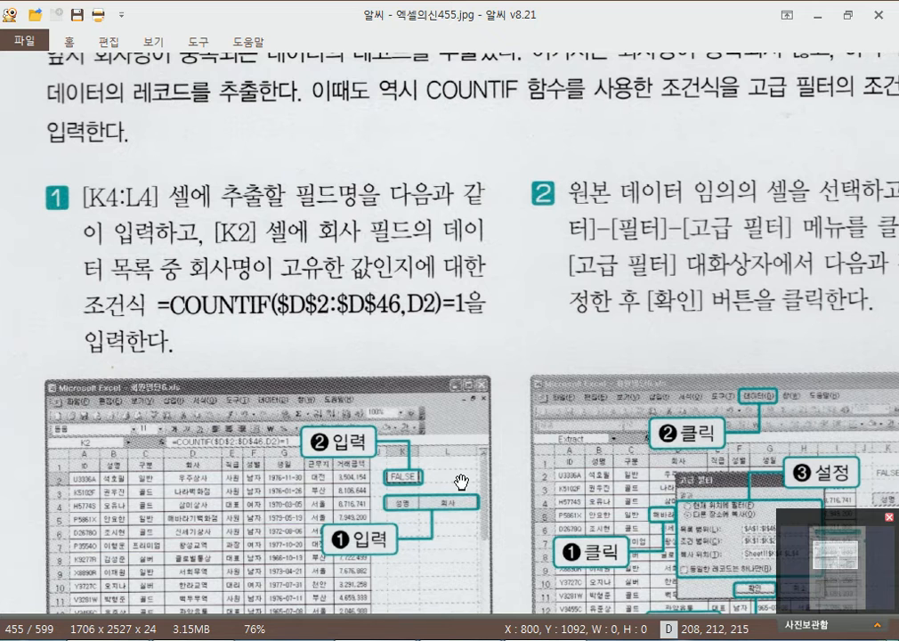
Examine textbook section 337 on extracting data to another sheet.
{"action": "scroll", "coordinate": [465, 433], "scroll_direction": "down", "scroll_amount": 1}
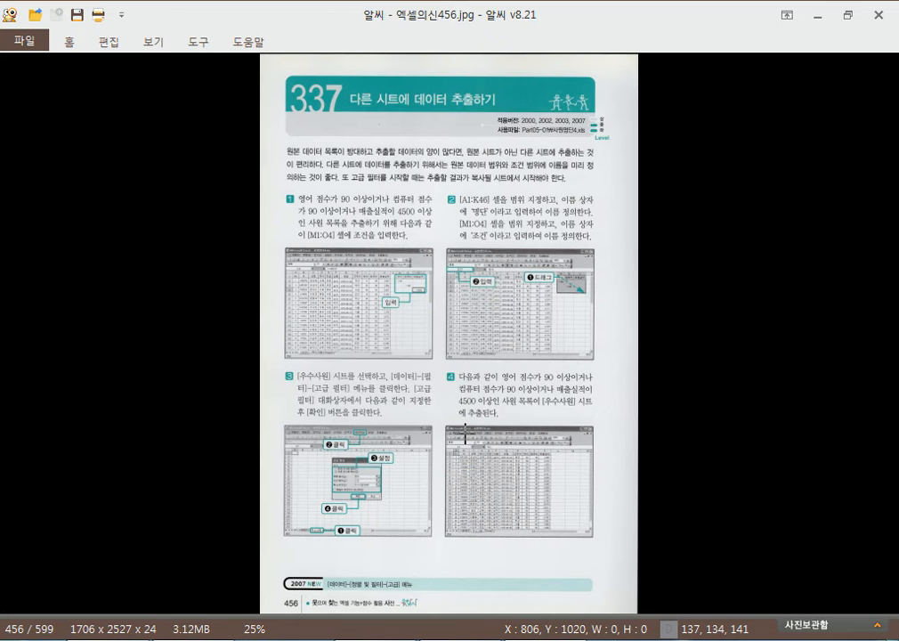
{"action": "left_click_drag", "start_coordinate": [280, 76], "coordinate": [626, 238]}
{"action": "left_click", "coordinate": [545, 187]}
{"action": "left_click_drag", "start_coordinate": [353, 331], "coordinate": [375, 276]}
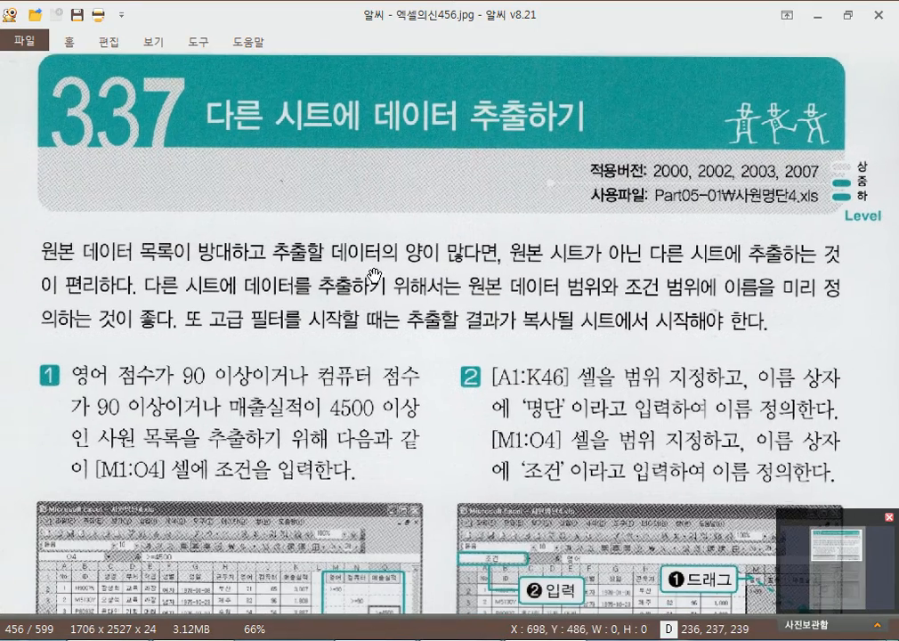
{"action": "scroll", "coordinate": [294, 258], "scroll_direction": "down", "scroll_amount": 3}
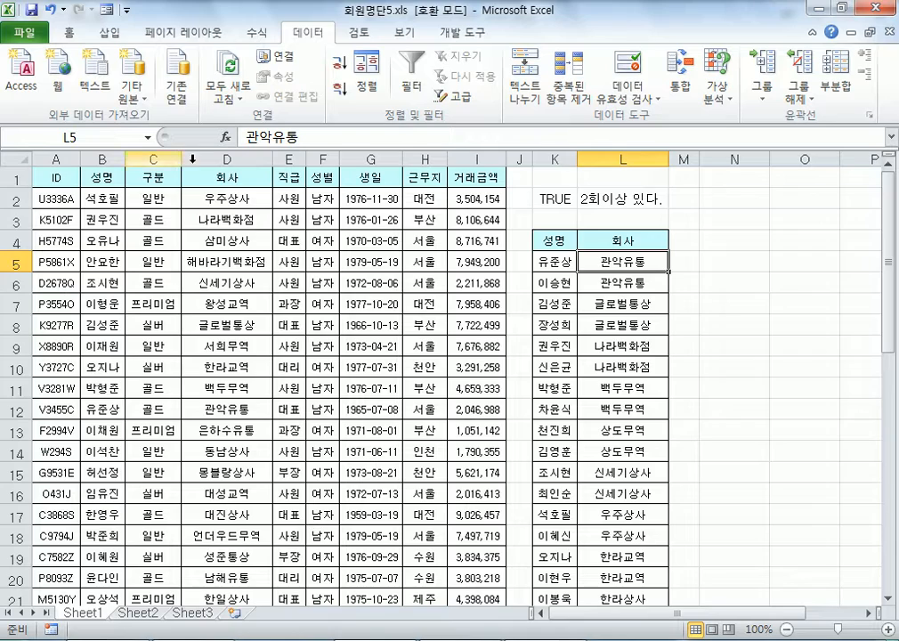
Review the extracted records in columns K:L and the end of the source list at row 46 on Sheet1.
{"action": "scroll", "coordinate": [587, 281], "scroll_direction": "down", "scroll_amount": 3}
{"action": "scroll", "coordinate": [587, 281], "scroll_direction": "up", "scroll_amount": 2}
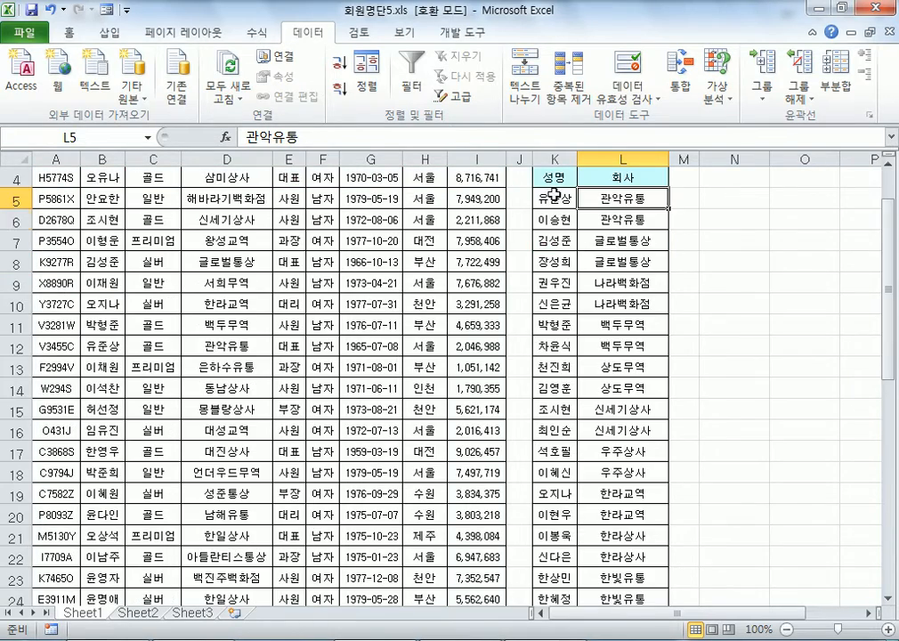
{"action": "left_click_drag", "start_coordinate": [555, 198], "coordinate": [664, 406]}
{"action": "scroll", "coordinate": [851, 555], "scroll_direction": "down", "scroll_amount": 13}
{"action": "left_click_drag", "start_coordinate": [98, 314], "coordinate": [282, 411]}
{"action": "left_click", "coordinate": [185, 241]}
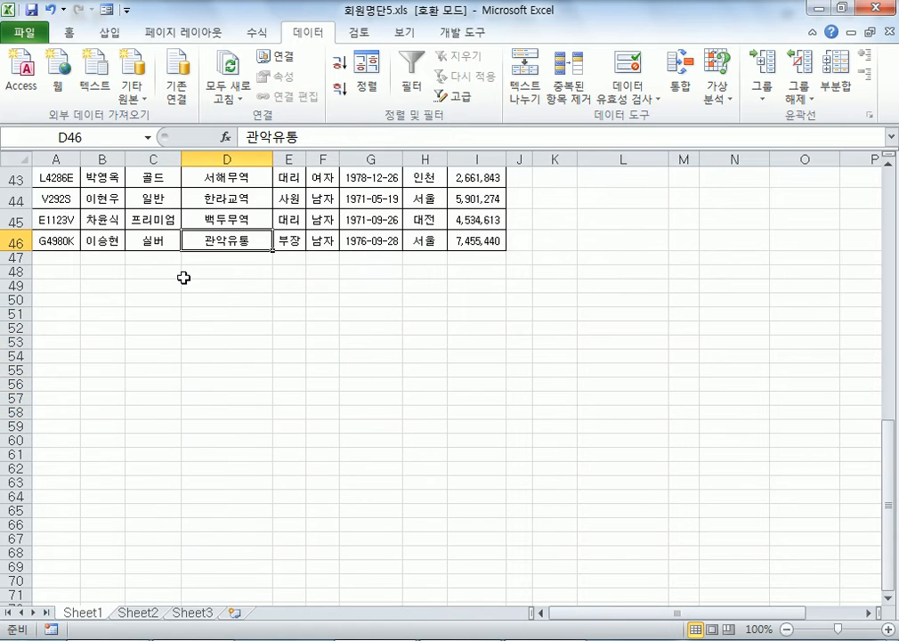
Compare Sheet1 with Sheet2 as a separate place for extracted data and leave Sheet2 open.
{"action": "left_click", "coordinate": [138, 611]}
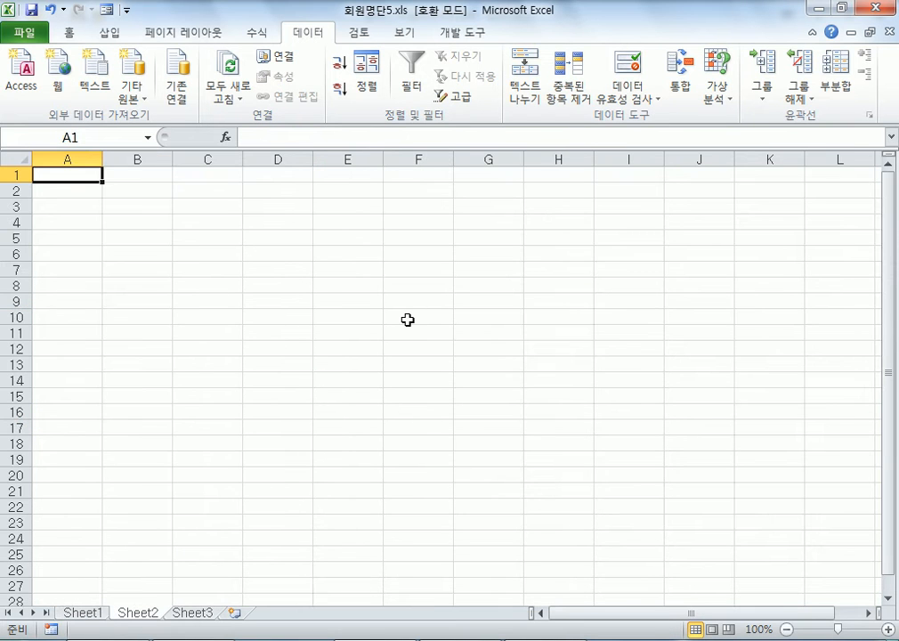
{"action": "left_click", "coordinate": [83, 612]}
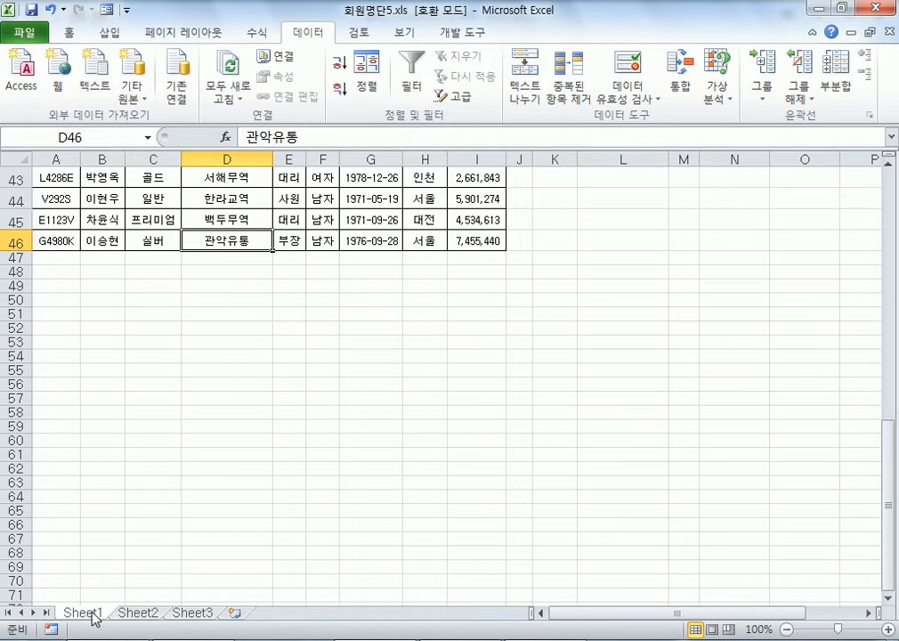
{"action": "left_click", "coordinate": [141, 613]}
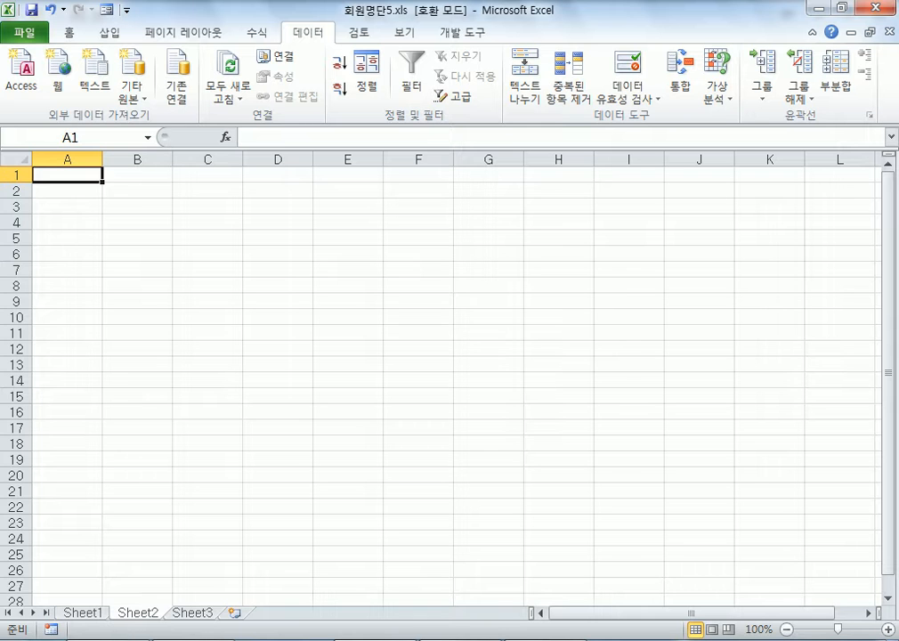
Switch to Notepad and add the note "부분합 : 부분적인 합계를 계산하는 것이 아니라, 그룹별 계산을 하는 것이다." below the existing notes.
{"action": "left_click", "coordinate": [164, 640]}
{"action": "key", "text": "Return"}
{"action": "key", "text": "Return"}
{"action": "key", "text": "Return"}
{"action": "key", "text": "Return"}
{"action": "key", "text": "Return"}
{"action": "key", "text": "Return"}
{"action": "key", "text": "Return"}
{"action": "key", "text": "Return"}
{"action": "key", "text": "Return"}
{"action": "key", "text": "Return"}
{"action": "key", "text": "Return"}
{"action": "key", "text": "Return"}
{"action": "key", "text": "Return"}
{"action": "key", "text": "Return"}
{"action": "scroll", "coordinate": [101, 282], "scroll_direction": "up", "scroll_amount": 2}
{"action": "left_click", "coordinate": [33, 353]}
{"action": "type", "text": "부분합 : 부부"}
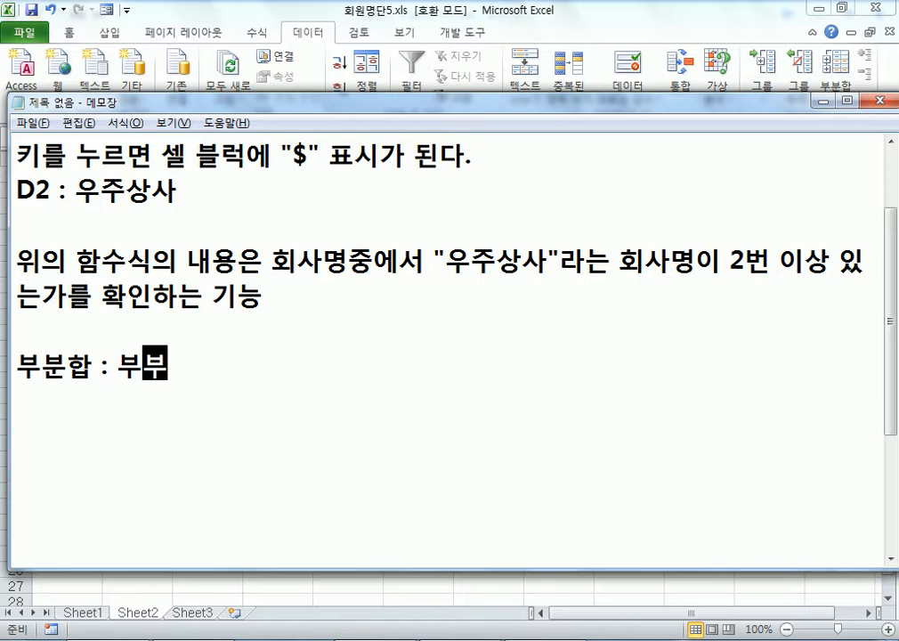
{"action": "type", "text": "분적이ㄴ 합계를 계"}
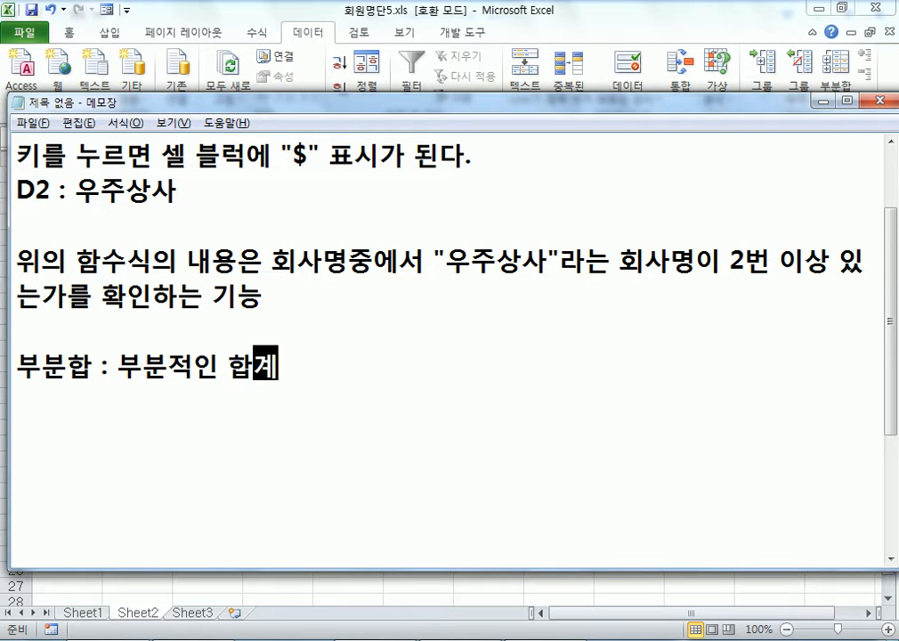
{"action": "type", "text": "산하"}
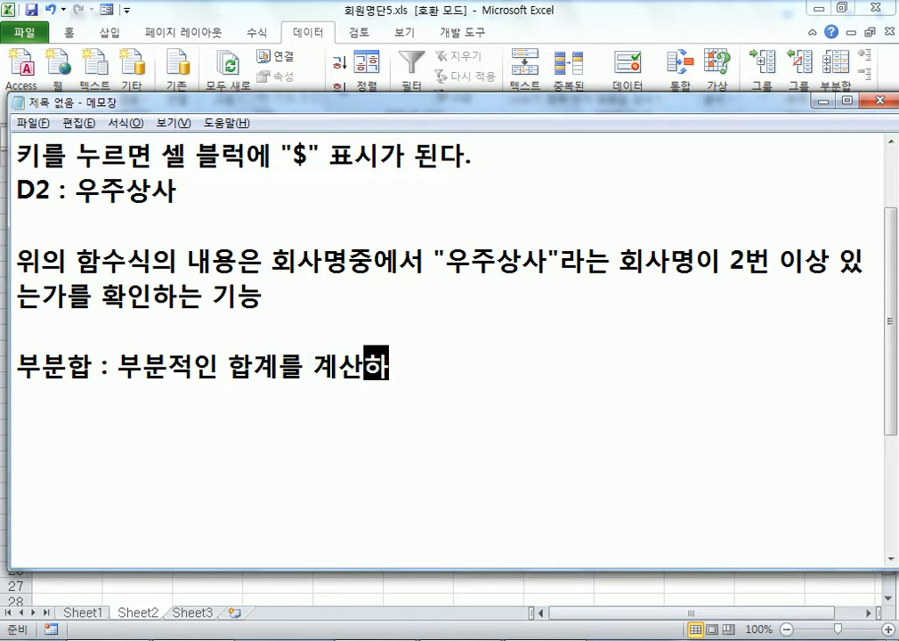
{"action": "type", "text": "는 것이 아니라, "}
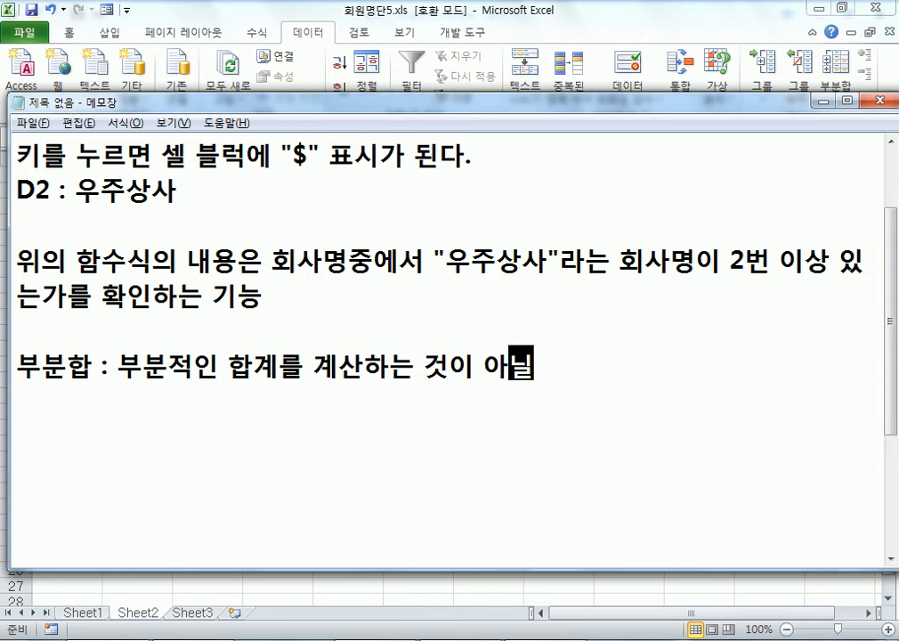
{"action": "type", "text": "그룹별 계"}
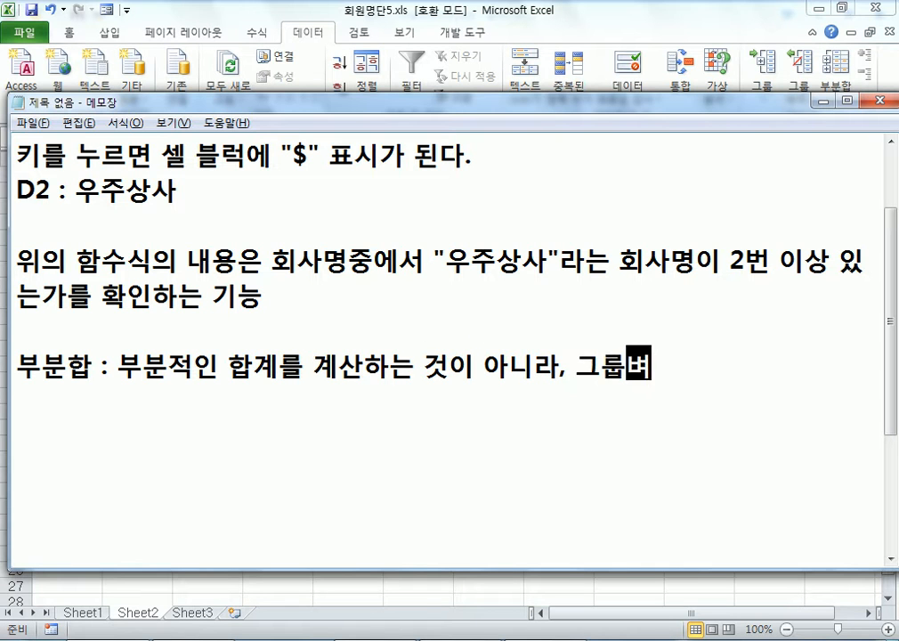
{"action": "type", "text": "을 "}
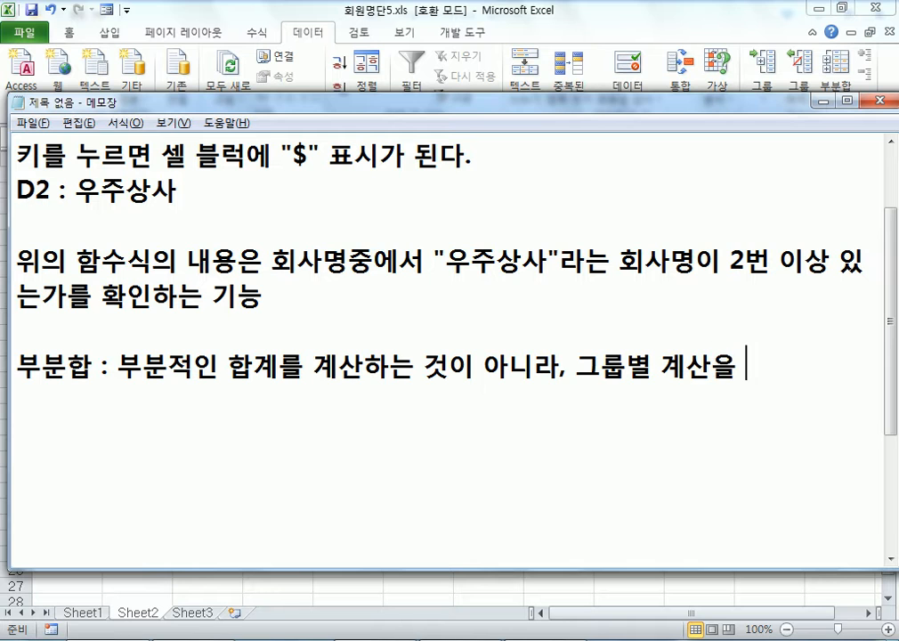
{"action": "type", "text": "하는 것이다."}
{"action": "key", "text": "Return"}
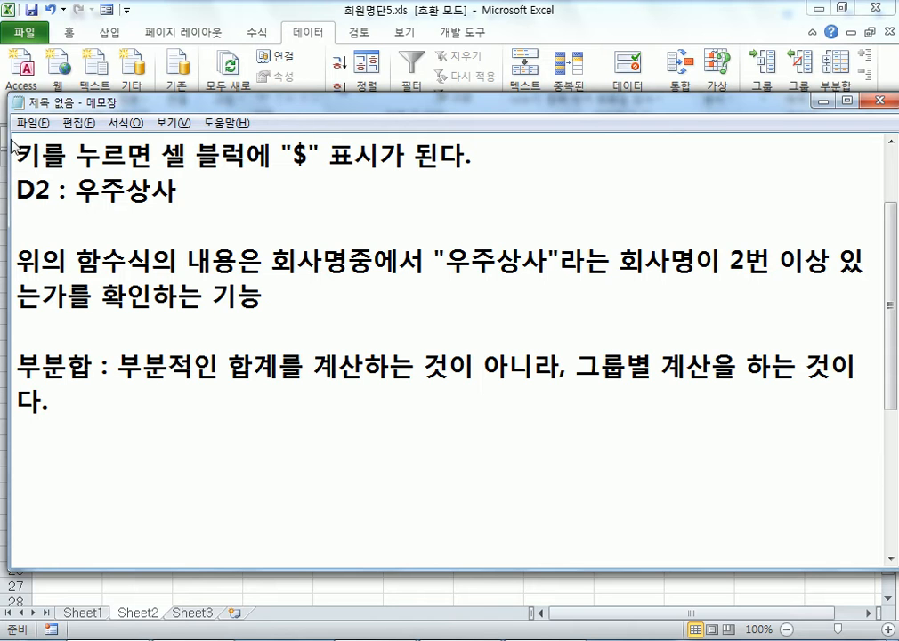
Widen the Notepad window to fit the note on one line, move it up, and add "SUBTOTAL" under the 부분합 note.
{"action": "left_click_drag", "start_coordinate": [11, 145], "coordinate": [4, 145]}
{"action": "left_click_drag", "start_coordinate": [190, 105], "coordinate": [200, 9]}
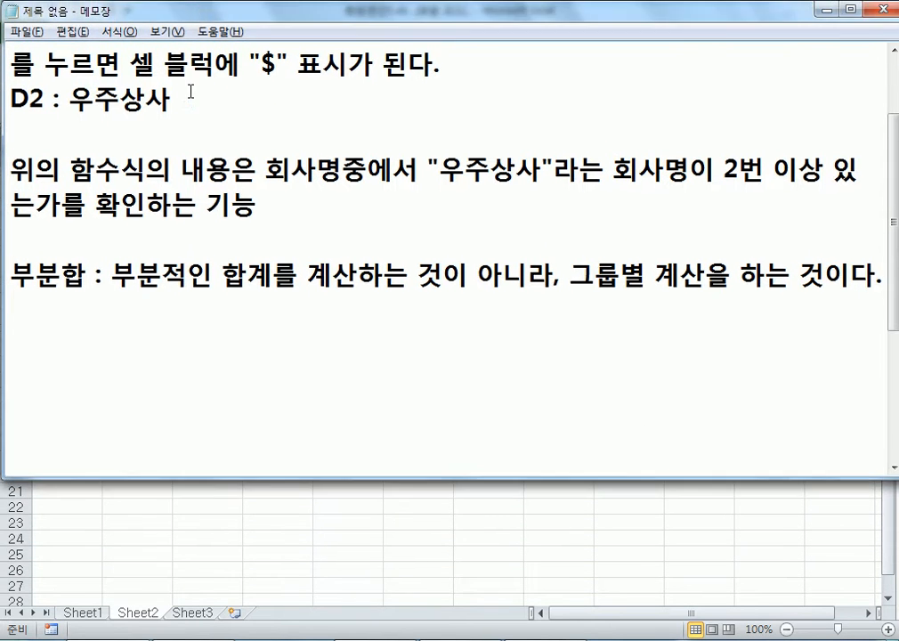
{"action": "left_click", "coordinate": [143, 318]}
{"action": "type", "text": "SUBTOTAL"}
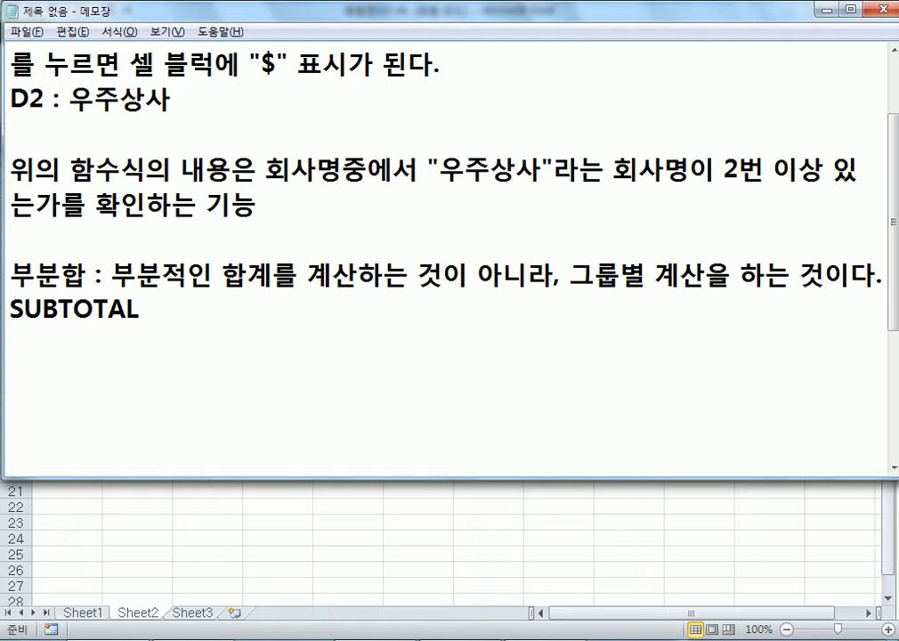
{"action": "key", "text": "Return"}
Switch to Excel and open the workbook 일일매출집계4.xls from the Part05-01 folder.
{"action": "left_click", "coordinate": [163, 487]}
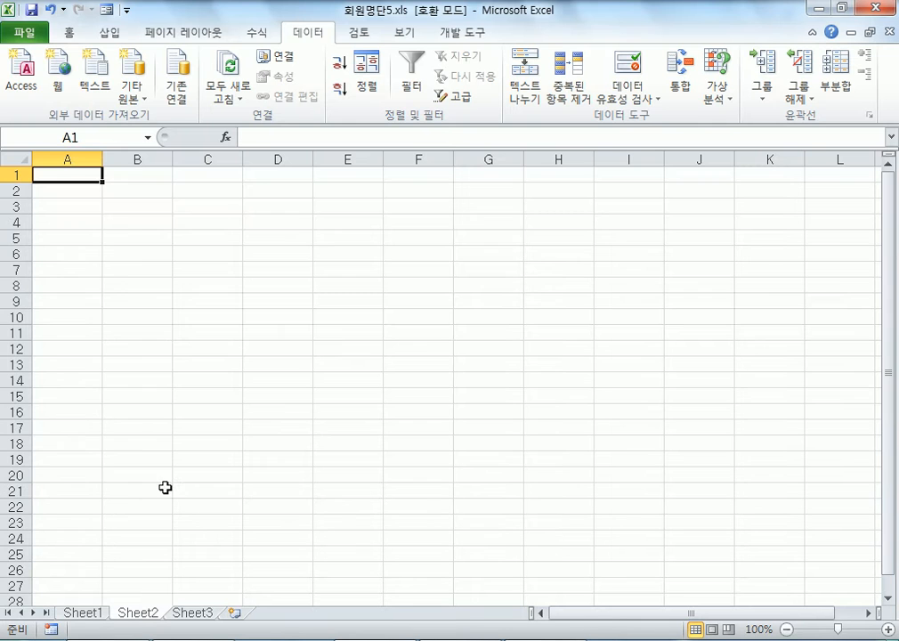
{"action": "left_click", "coordinate": [14, 32]}
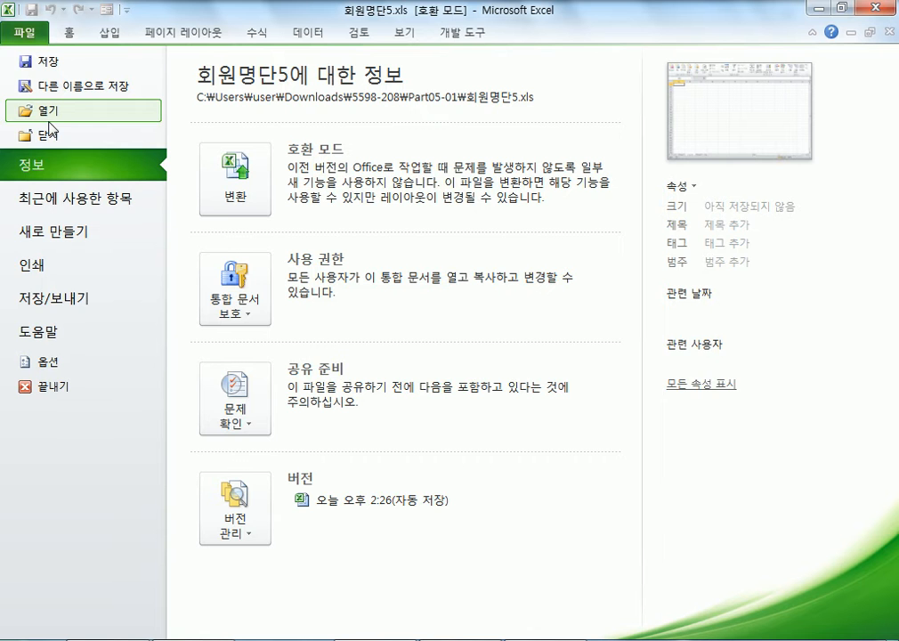
{"action": "left_click", "coordinate": [49, 111]}
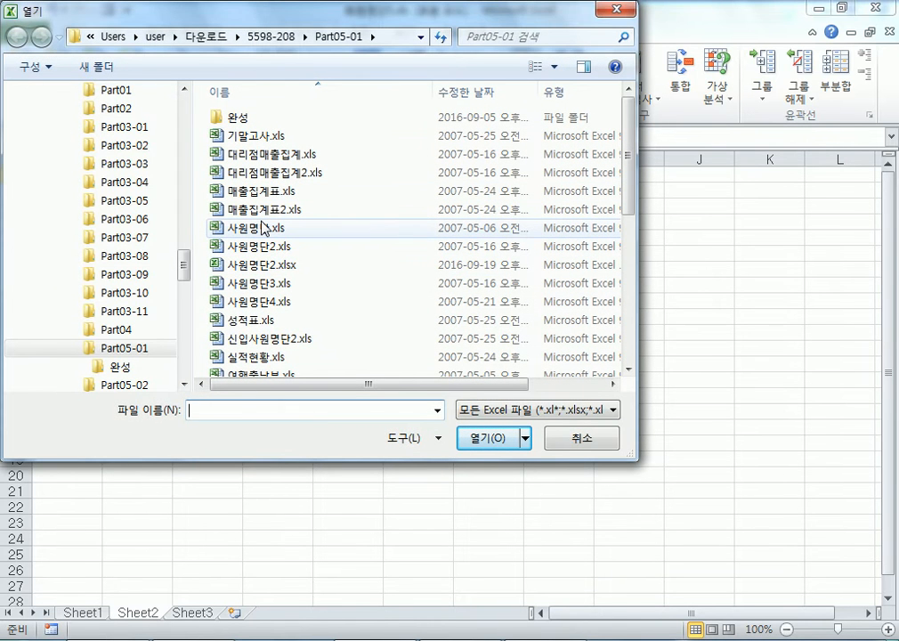
{"action": "left_click", "coordinate": [304, 319]}
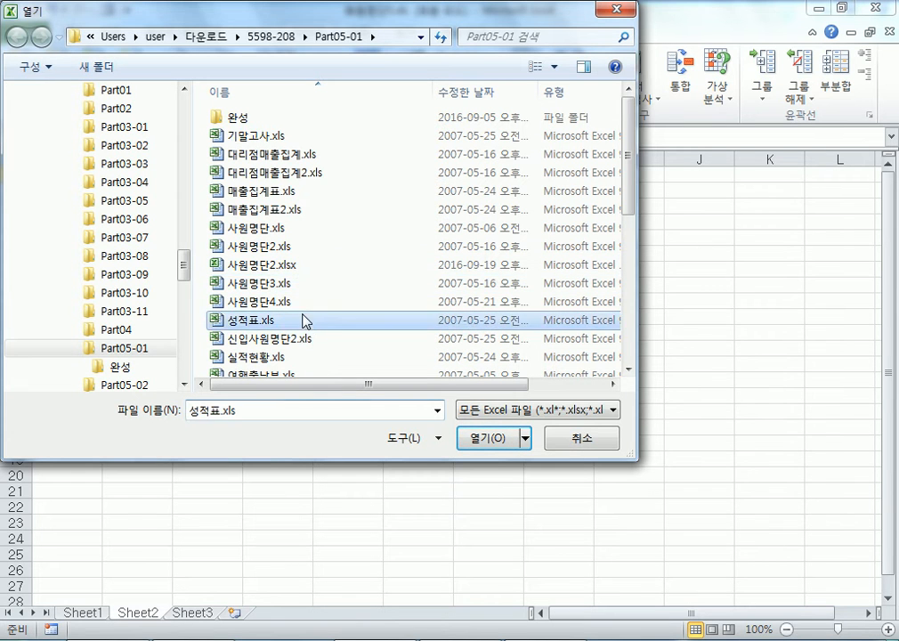
{"action": "scroll", "coordinate": [309, 320], "scroll_direction": "down", "scroll_amount": 4}
{"action": "double_click", "coordinate": [310, 294]}
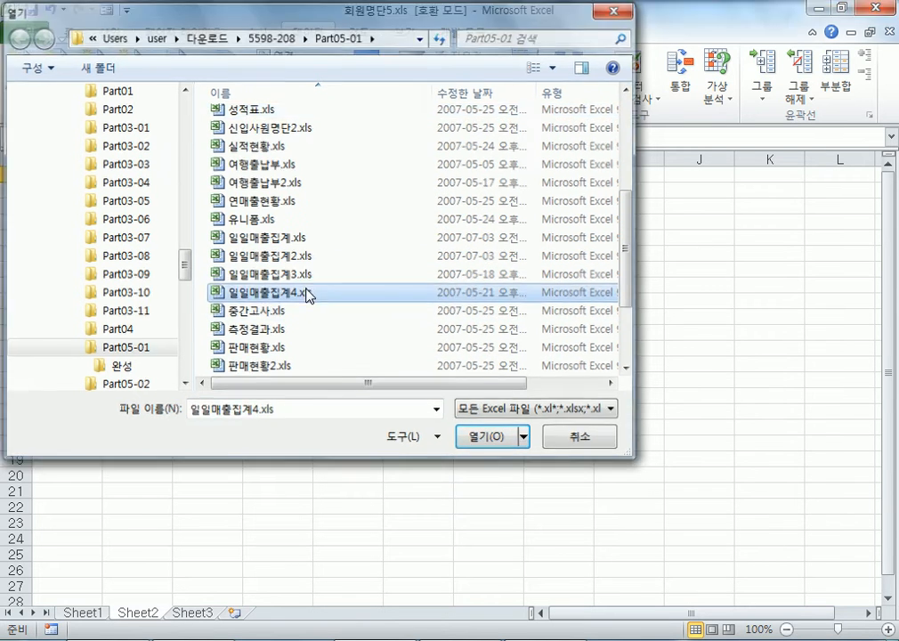
Compare the 부분합 note with the 매출집계 sheet and examine the scattered 대방 entries in the 대리점 column at B4, B11 and B21.
{"action": "key", "text": "alt+Tab"}
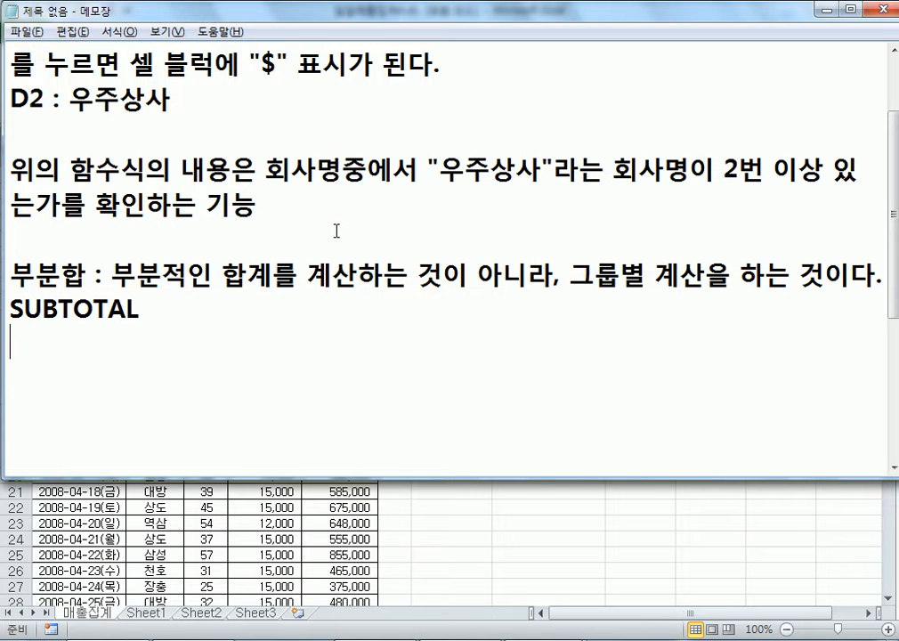
{"action": "key", "text": "alt+Tab"}
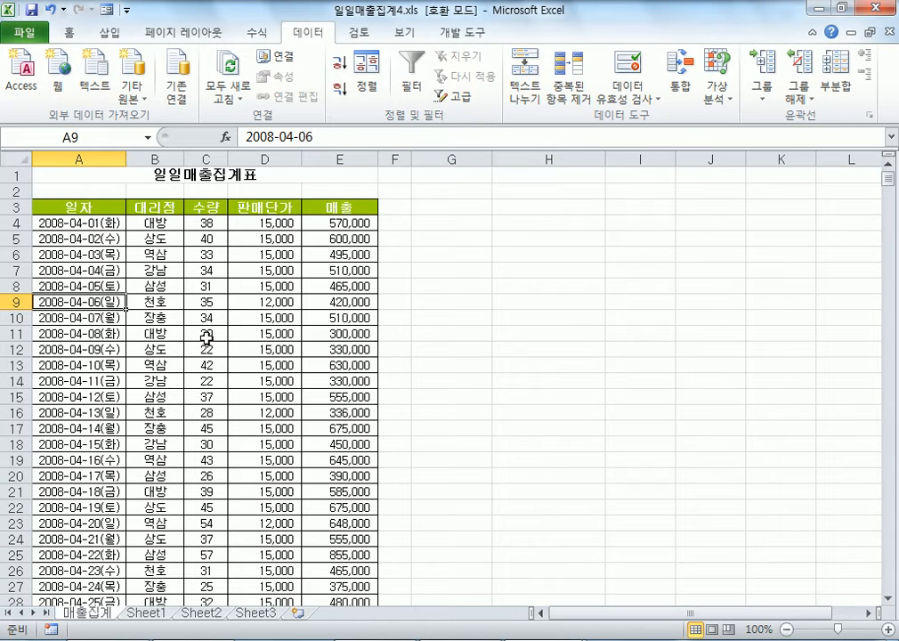
{"action": "scroll", "coordinate": [207, 338], "scroll_direction": "down", "scroll_amount": 2}
{"action": "scroll", "coordinate": [191, 317], "scroll_direction": "up", "scroll_amount": 2}
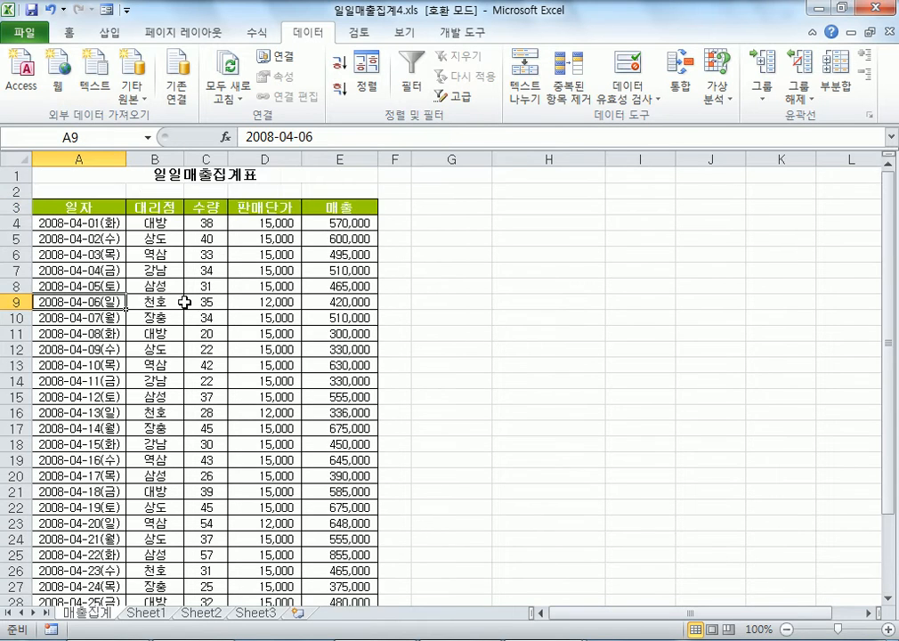
{"action": "left_click", "coordinate": [153, 224]}
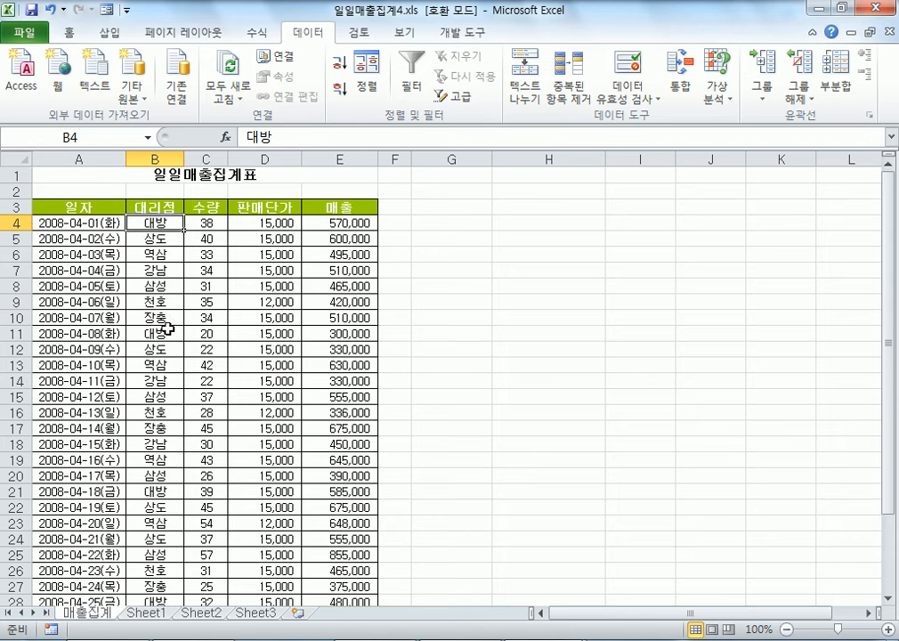
{"action": "left_click", "coordinate": [168, 331]}
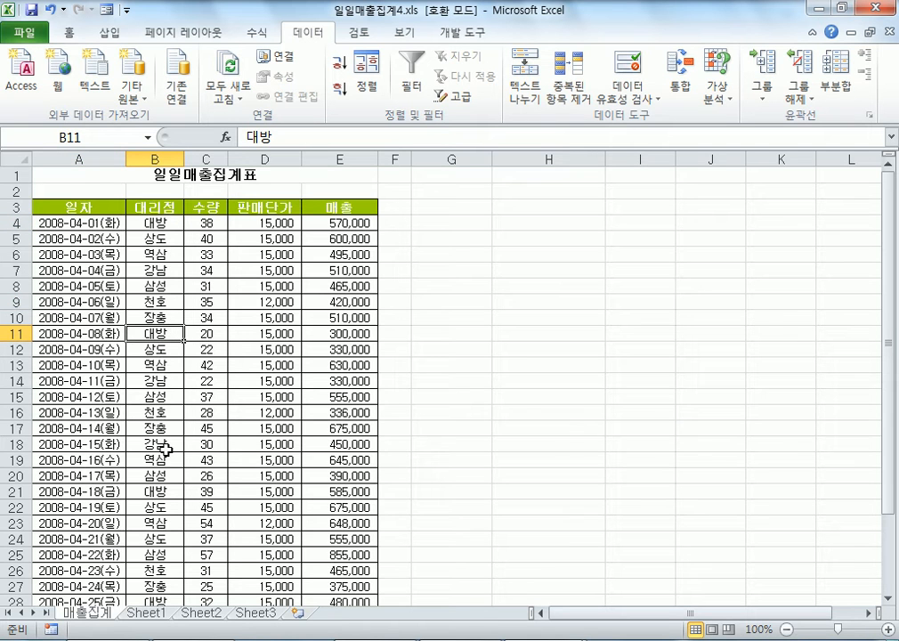
{"action": "left_click", "coordinate": [177, 489]}
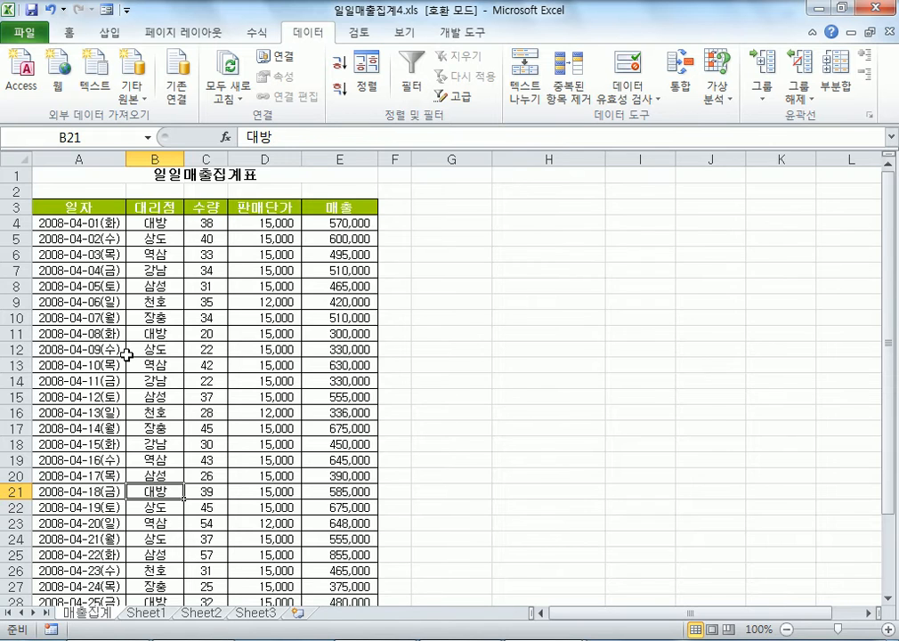
{"action": "scroll", "coordinate": [174, 317], "scroll_direction": "up", "scroll_amount": 3}
{"action": "scroll", "coordinate": [221, 295], "scroll_direction": "up", "scroll_amount": 2}
{"action": "left_click", "coordinate": [230, 258]}
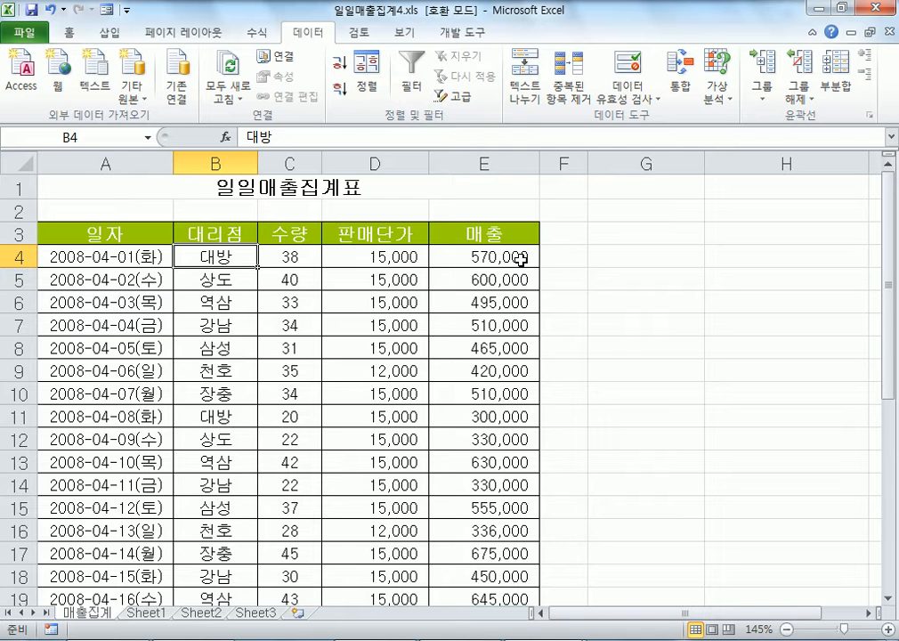
Switch to Notepad and add the line "부분합을 하기 전에 반드시 정렬작업을 한다." below SUBTOTAL.
{"action": "key", "text": "alt+Tab"}
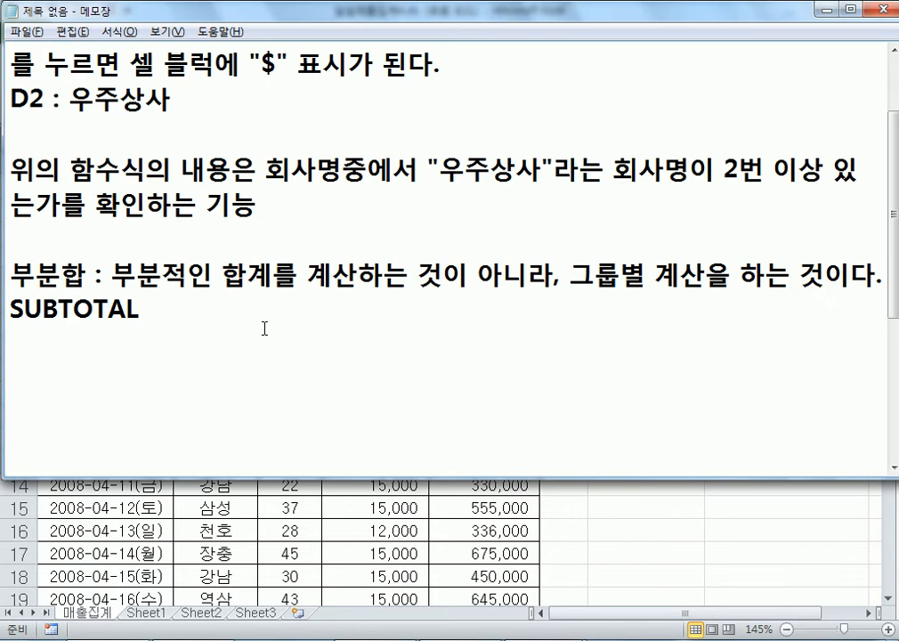
{"action": "type", "text": "QNQNS"}
{"action": "key", "text": "shift+Home"}
{"action": "type", "text": "붑분합을 하기 전"}
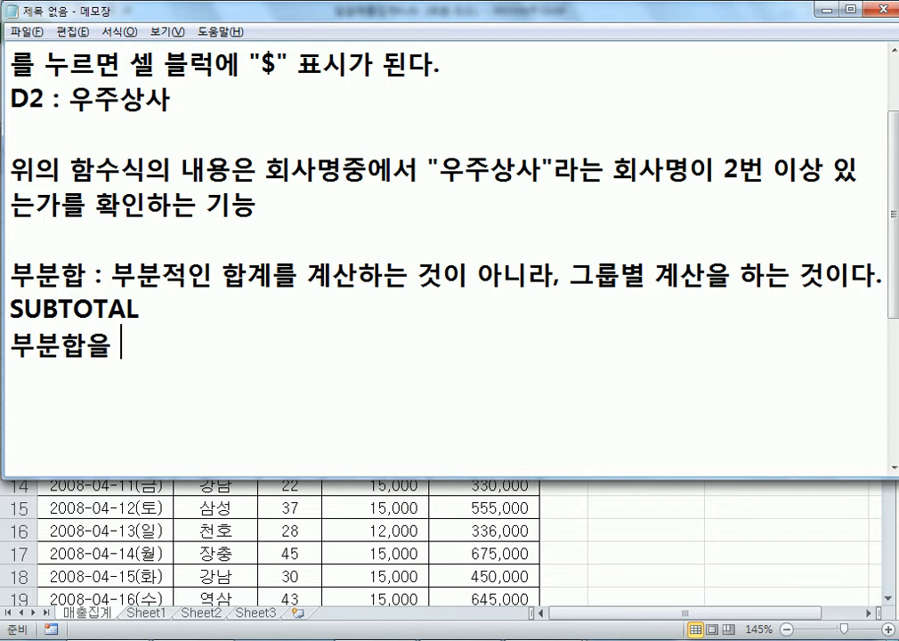
{"action": "type", "text": "에 반드"}
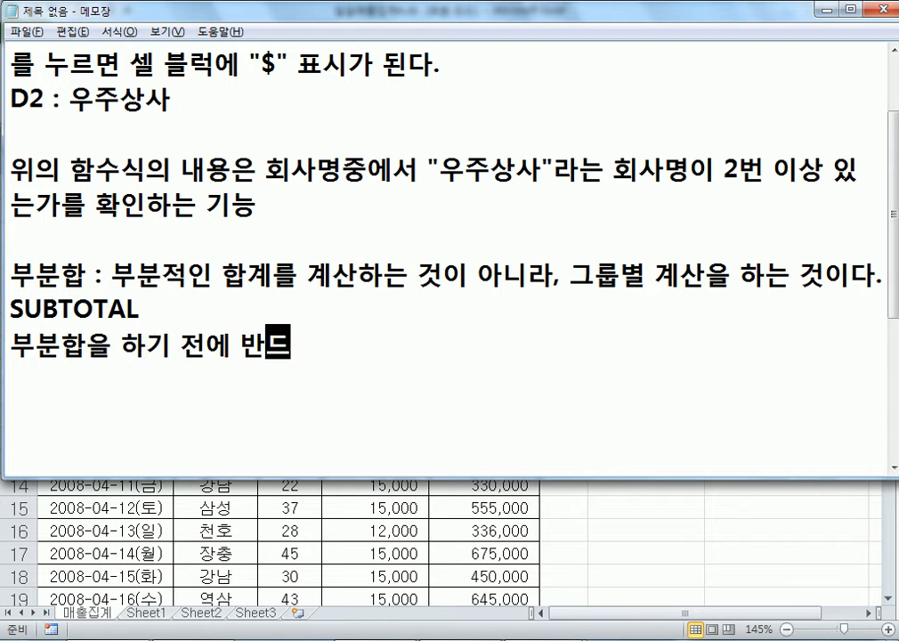
{"action": "type", "text": "시 정렬작"}
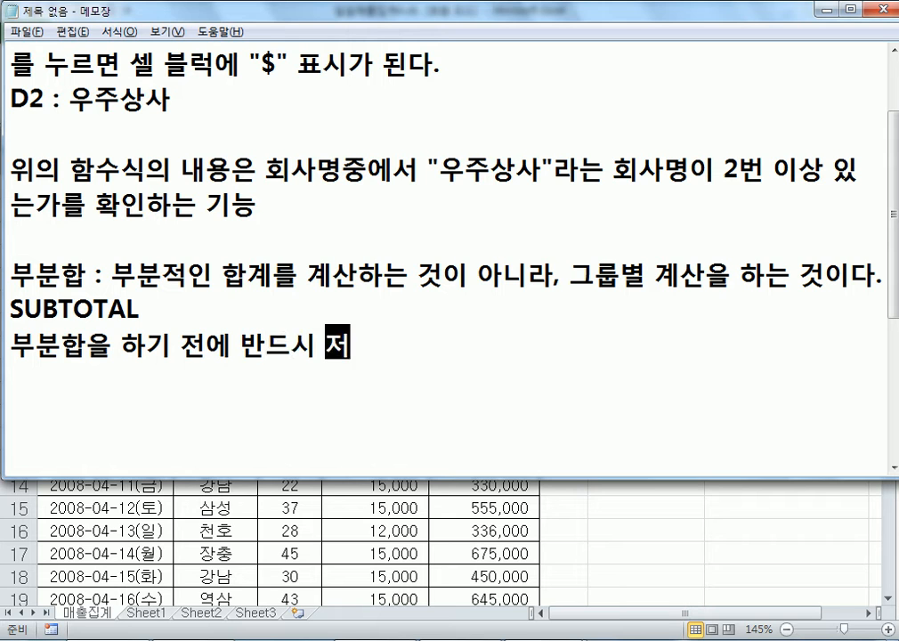
{"action": "type", "text": "업을 한다"}
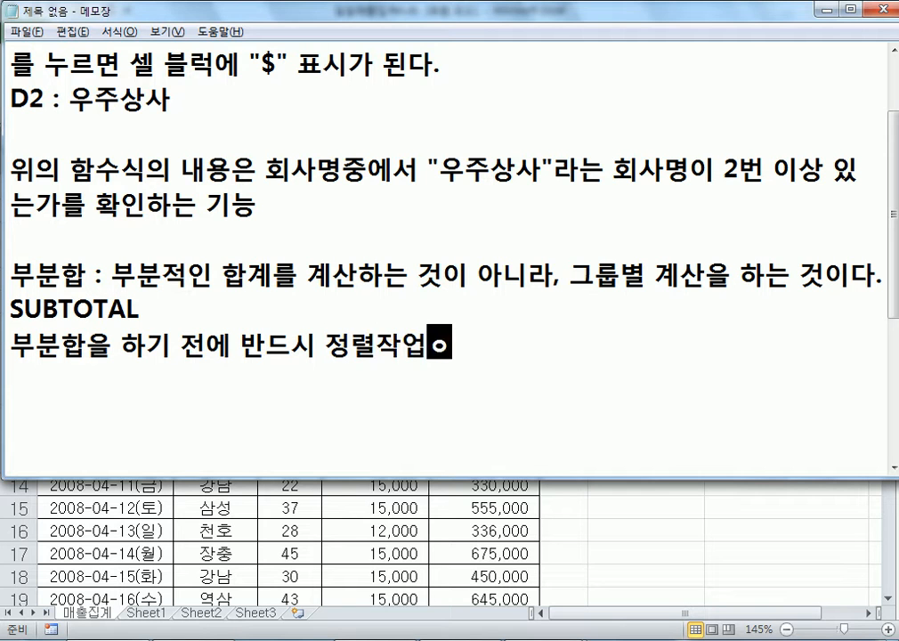
{"action": "type", "text": "."}
{"action": "key", "text": "Return"}
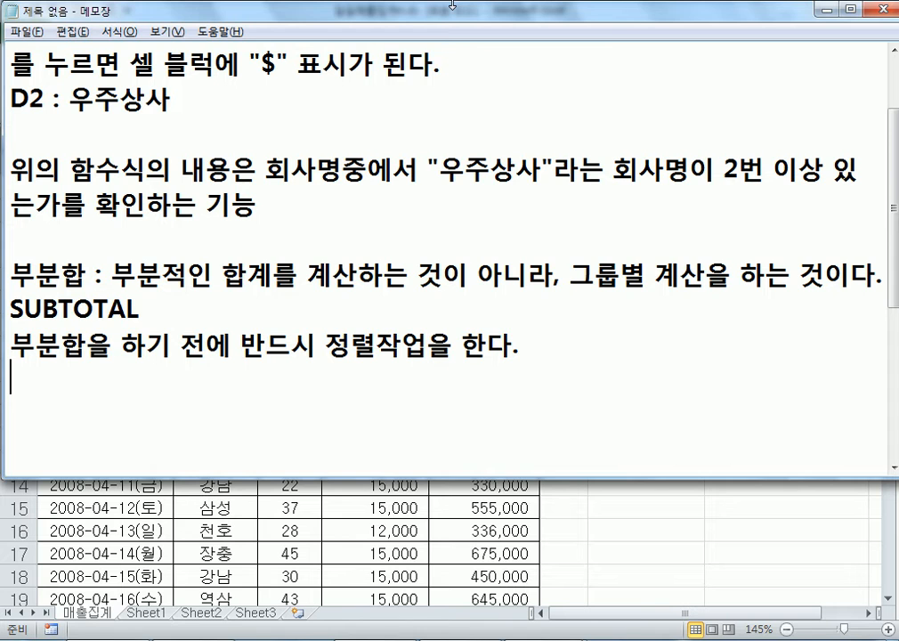
{"action": "key", "text": "alt+Tab"}
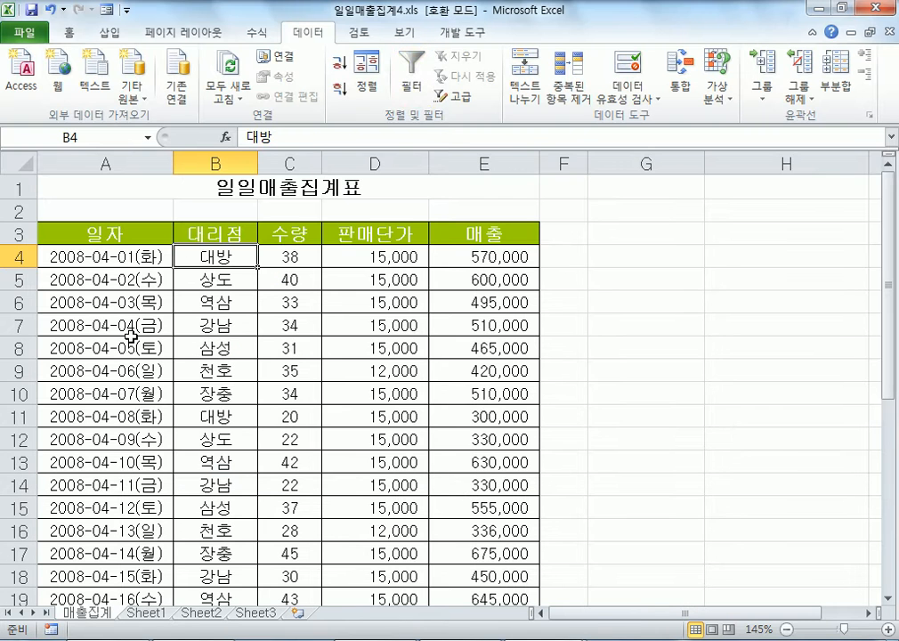
{"action": "left_click", "coordinate": [18, 415]}
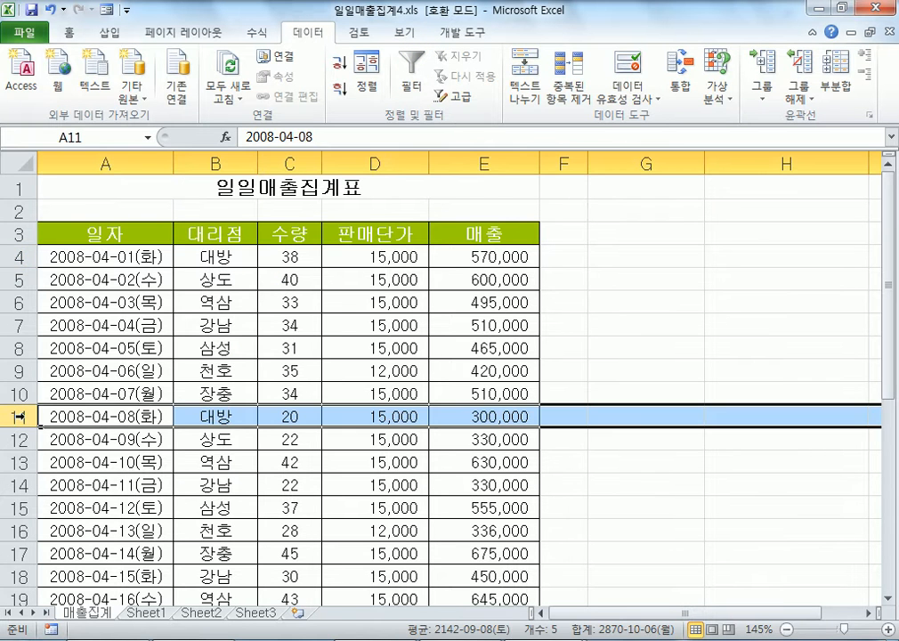
{"action": "right_click", "coordinate": [27, 417]}
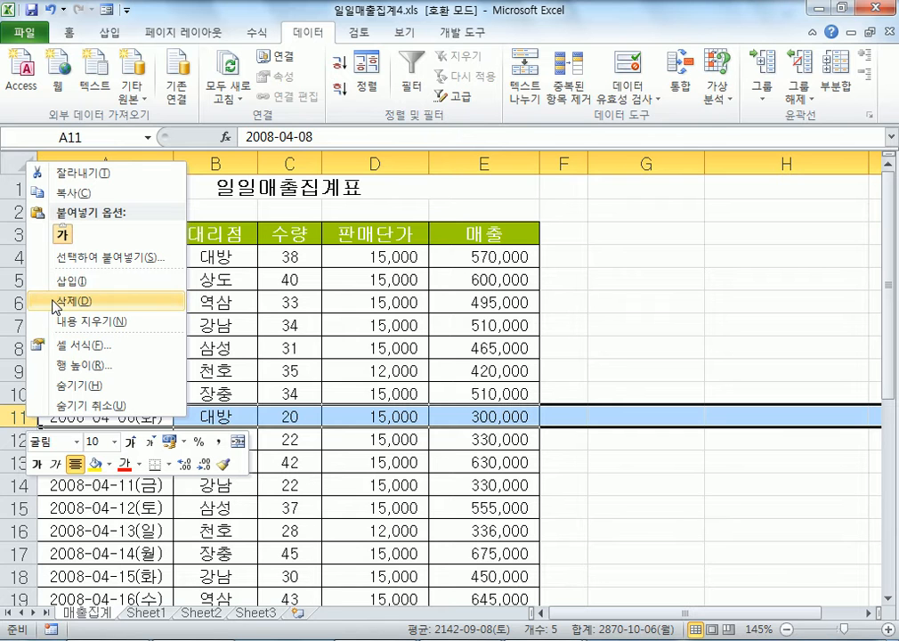
{"action": "left_click", "coordinate": [66, 176]}
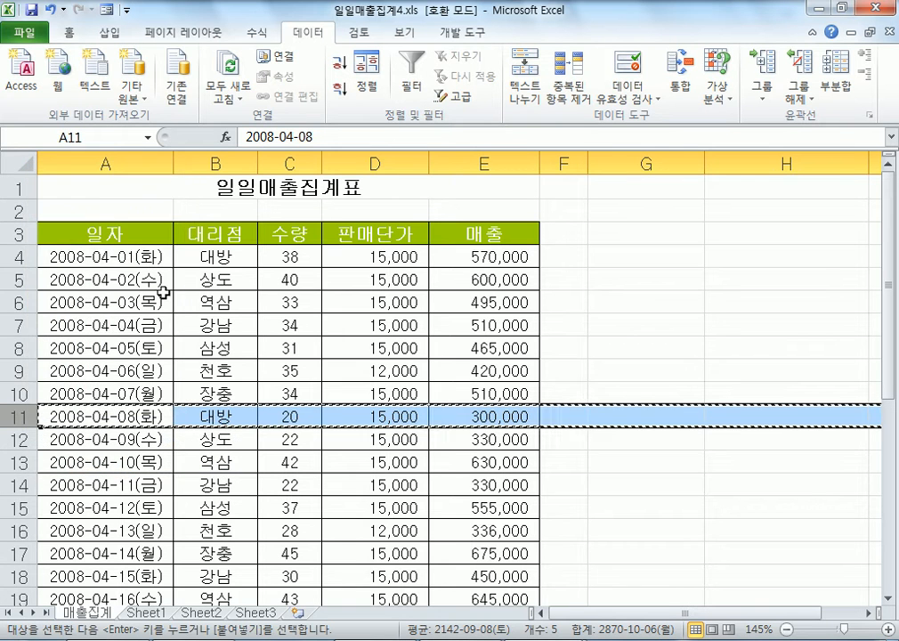
{"action": "right_click", "coordinate": [16, 279]}
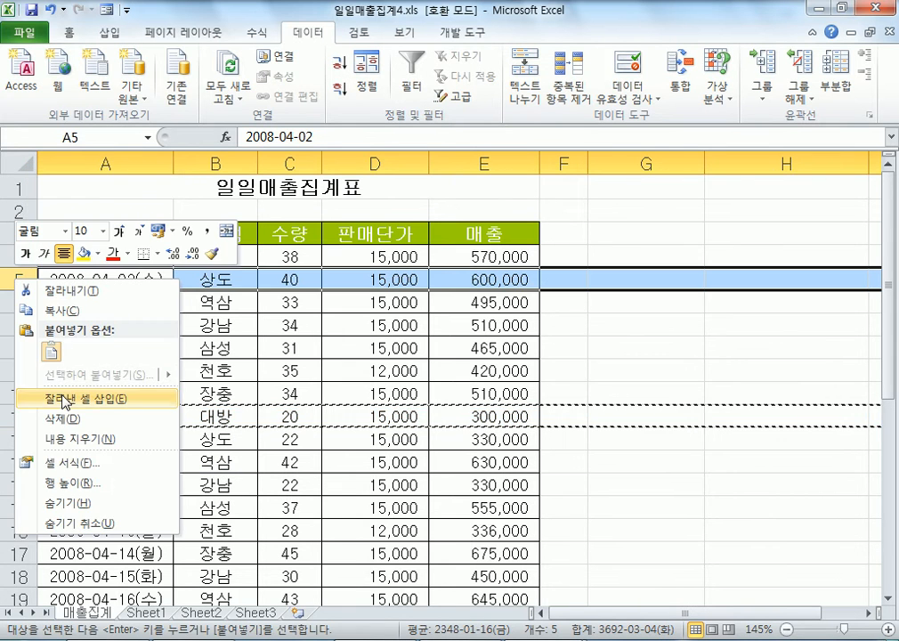
{"action": "left_click", "coordinate": [89, 399]}
{"action": "left_click_drag", "start_coordinate": [233, 251], "coordinate": [232, 273]}
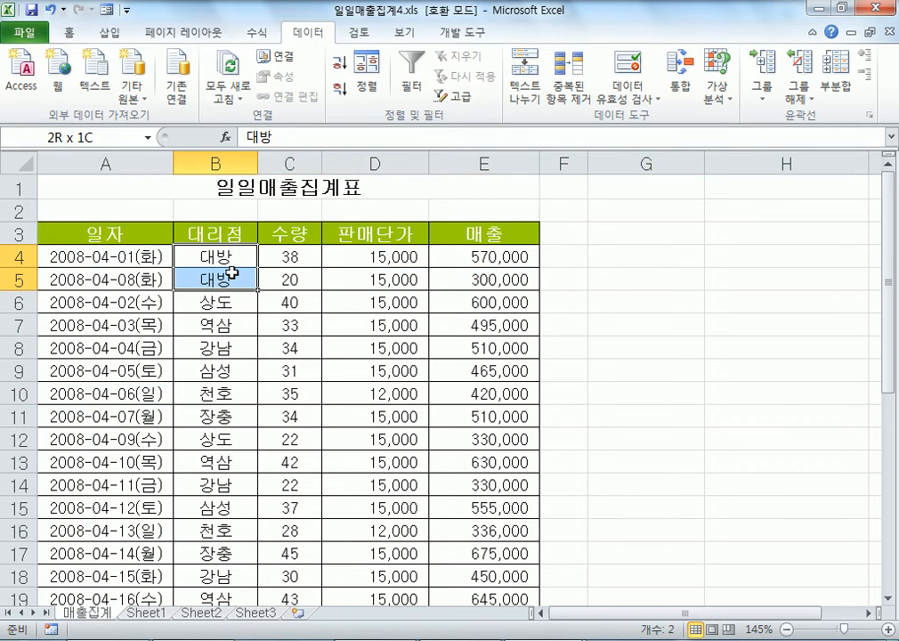
Undo the move of the 2008-04-08 대방 record to row 5 and clear the pending cut selection.
{"action": "scroll", "coordinate": [176, 427], "scroll_direction": "down", "scroll_amount": 2}
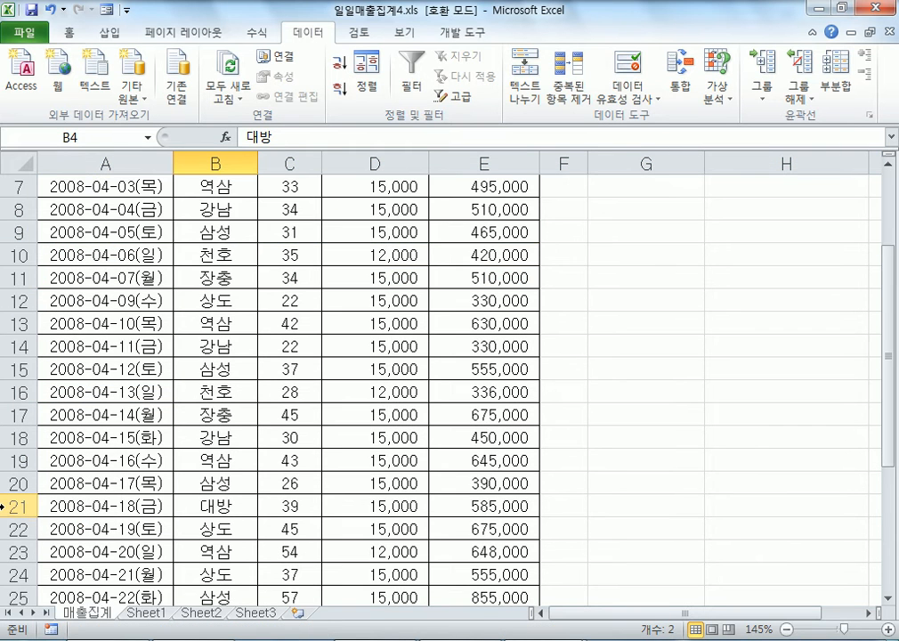
{"action": "left_click", "coordinate": [7, 505]}
{"action": "scroll", "coordinate": [6, 392], "scroll_direction": "up", "scroll_amount": 2}
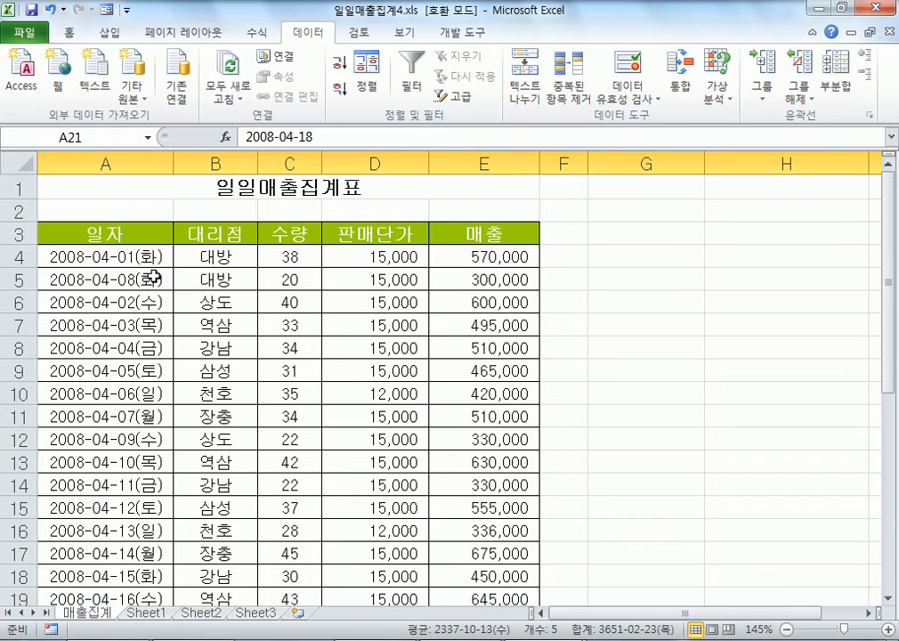
{"action": "key", "text": "ctrl+z"}
{"action": "key", "text": "Escape"}
{"action": "scroll", "coordinate": [143, 338], "scroll_direction": "up", "scroll_amount": 2}
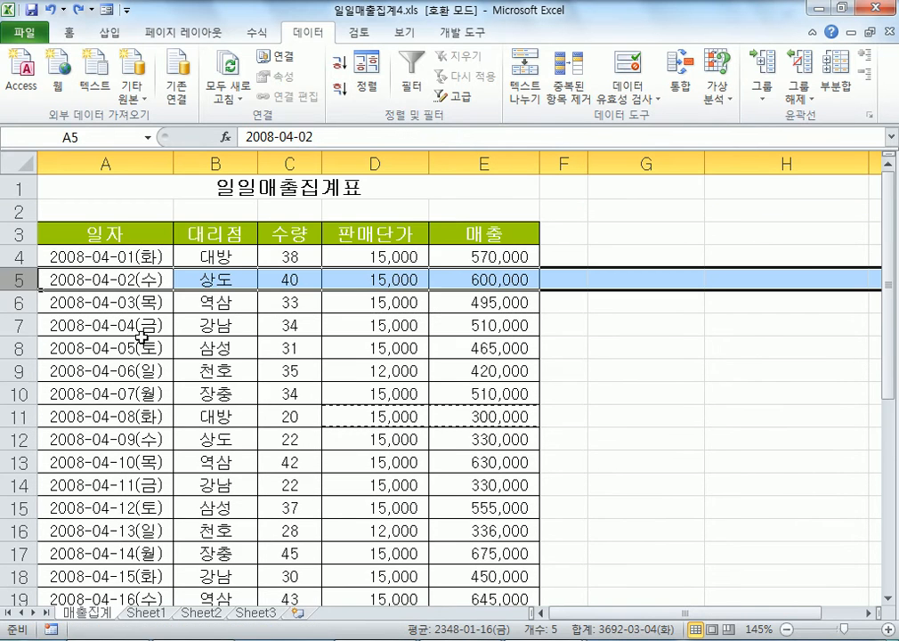
Sort the sales records in ascending order by 대리점 and look through the grouped rows.
{"action": "left_click", "coordinate": [226, 326]}
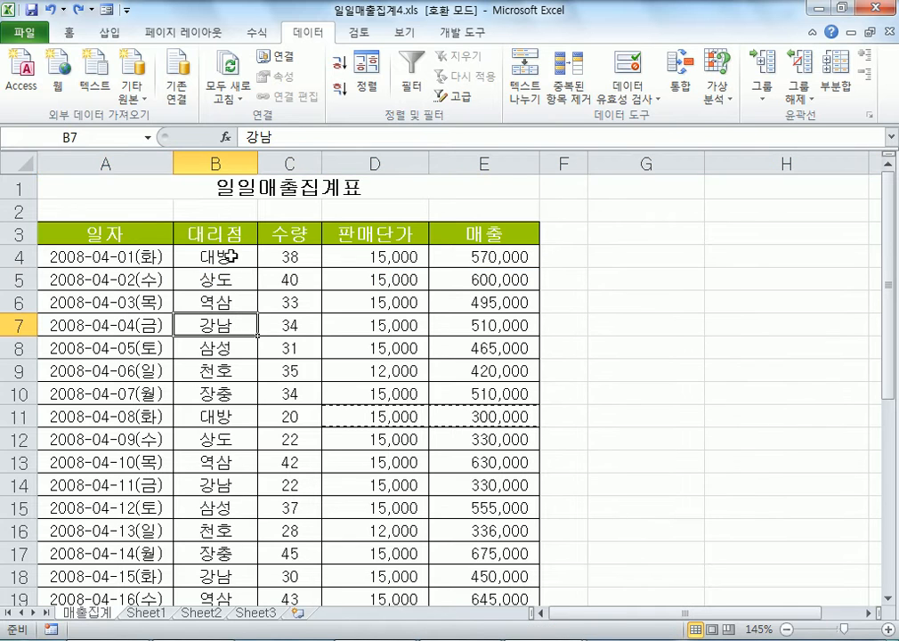
{"action": "left_click", "coordinate": [231, 251]}
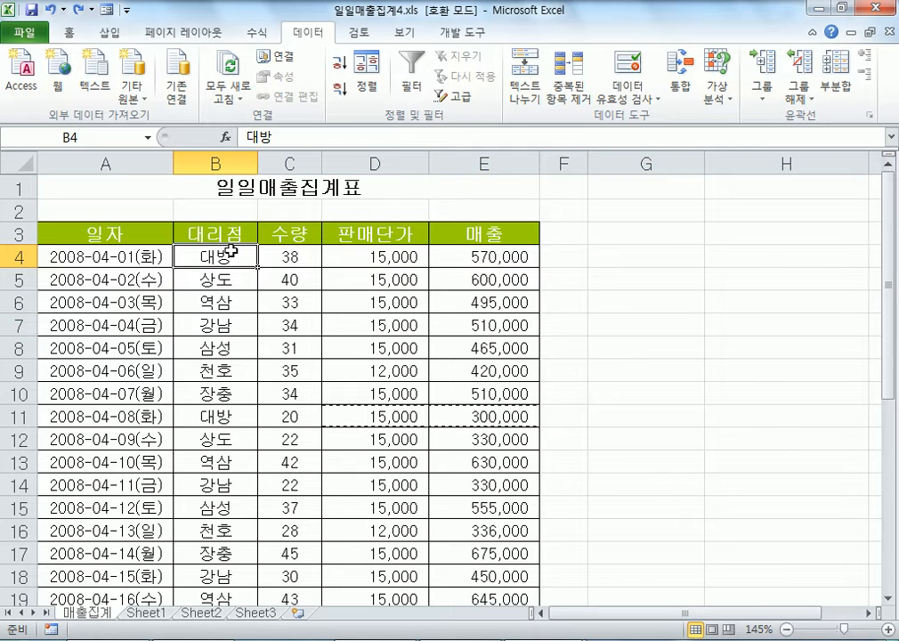
{"action": "left_click", "coordinate": [339, 65]}
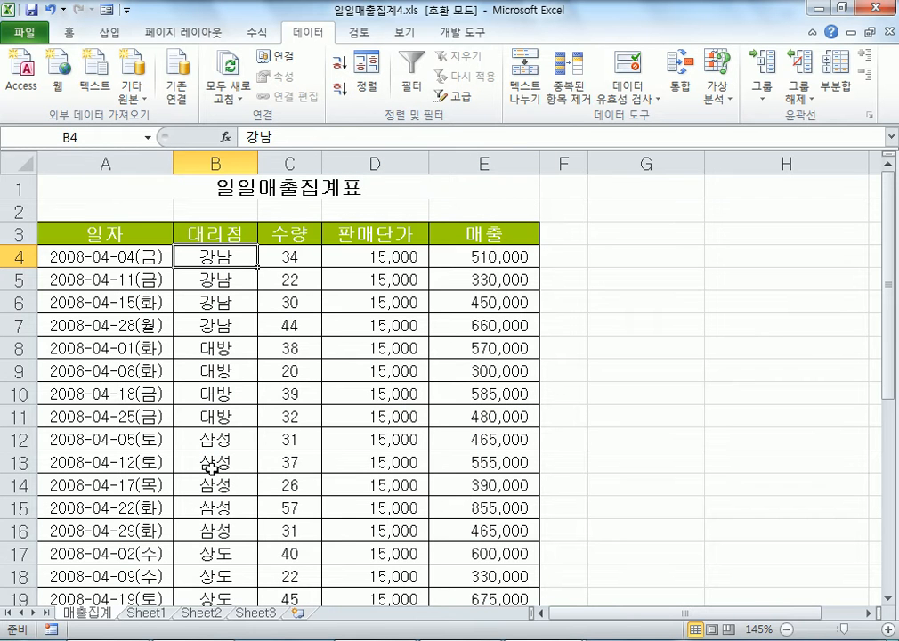
{"action": "scroll", "coordinate": [214, 472], "scroll_direction": "down", "scroll_amount": 3}
{"action": "scroll", "coordinate": [213, 483], "scroll_direction": "down", "scroll_amount": 2}
{"action": "scroll", "coordinate": [214, 458], "scroll_direction": "up", "scroll_amount": 5}
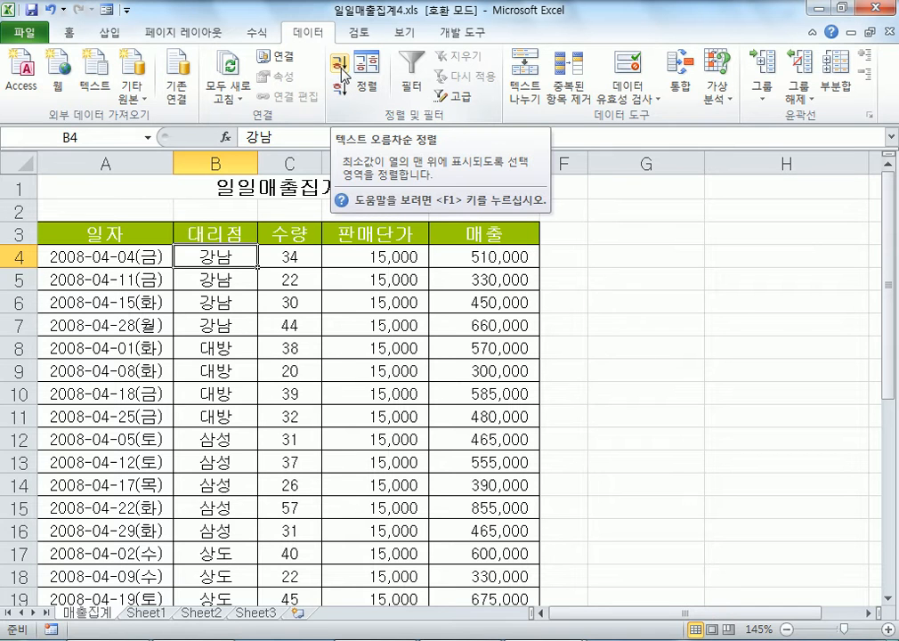
Start a 부분합 on the sales table, group it by 대리점, and move the dialog clear of the data.
{"action": "scroll", "coordinate": [249, 228], "scroll_direction": "down", "scroll_amount": 1, "text": "ctrl"}
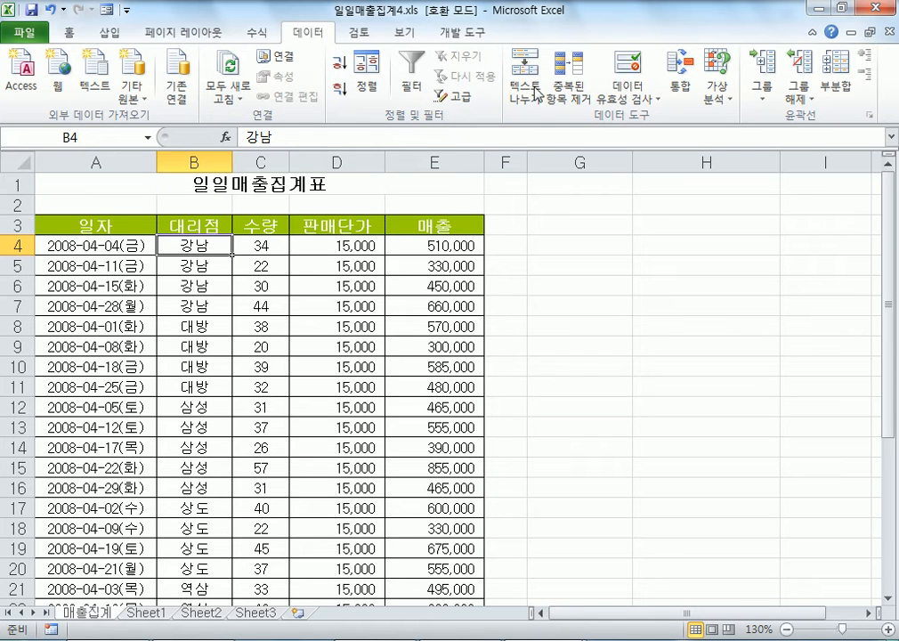
{"action": "left_click", "coordinate": [840, 75]}
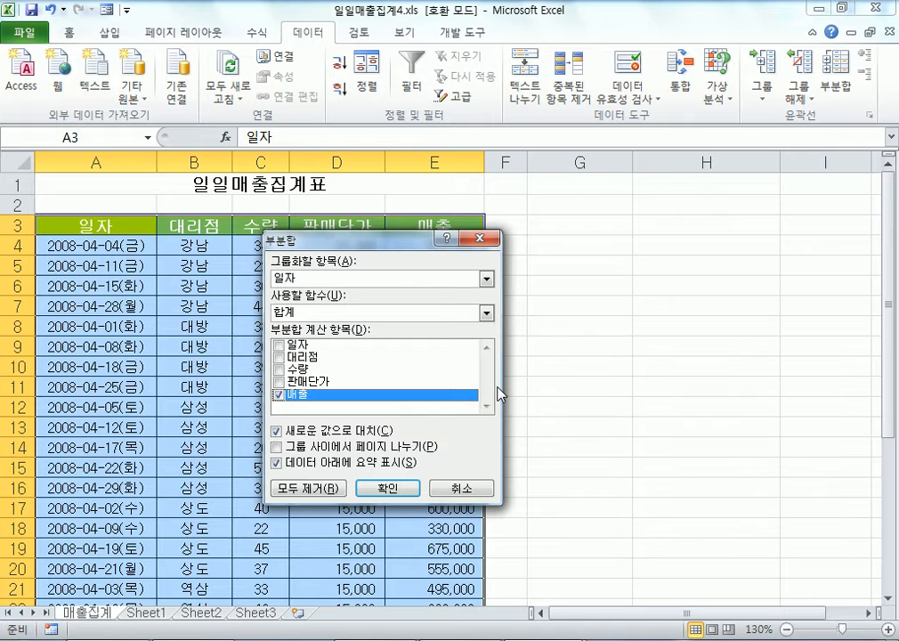
{"action": "left_click_drag", "start_coordinate": [391, 238], "coordinate": [471, 196]}
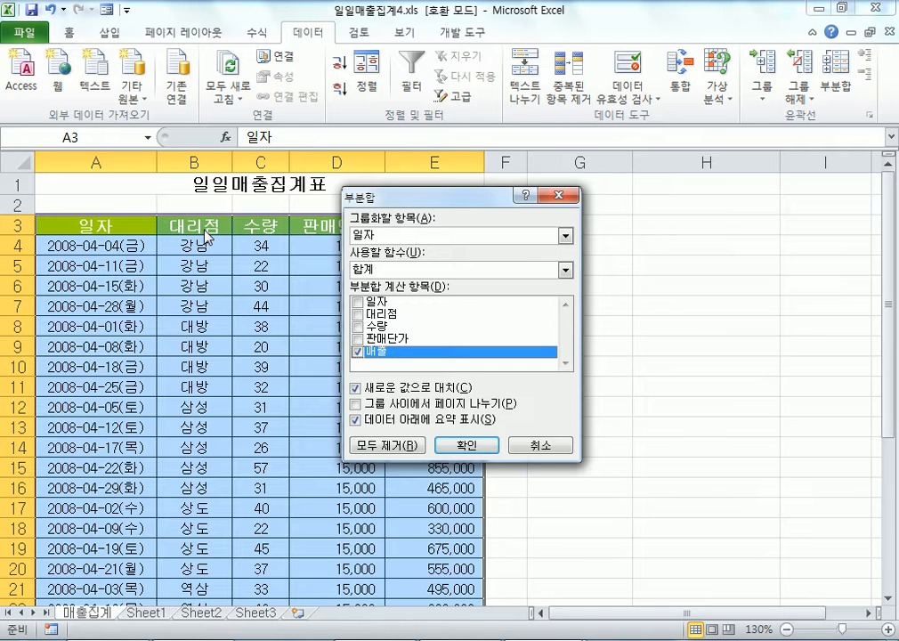
{"action": "left_click", "coordinate": [374, 236]}
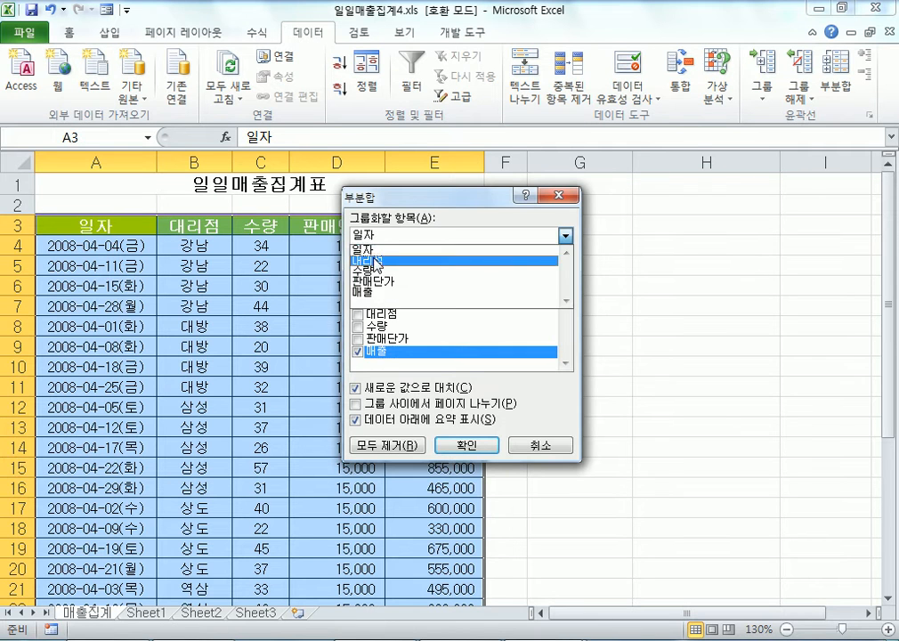
{"action": "left_click", "coordinate": [378, 261]}
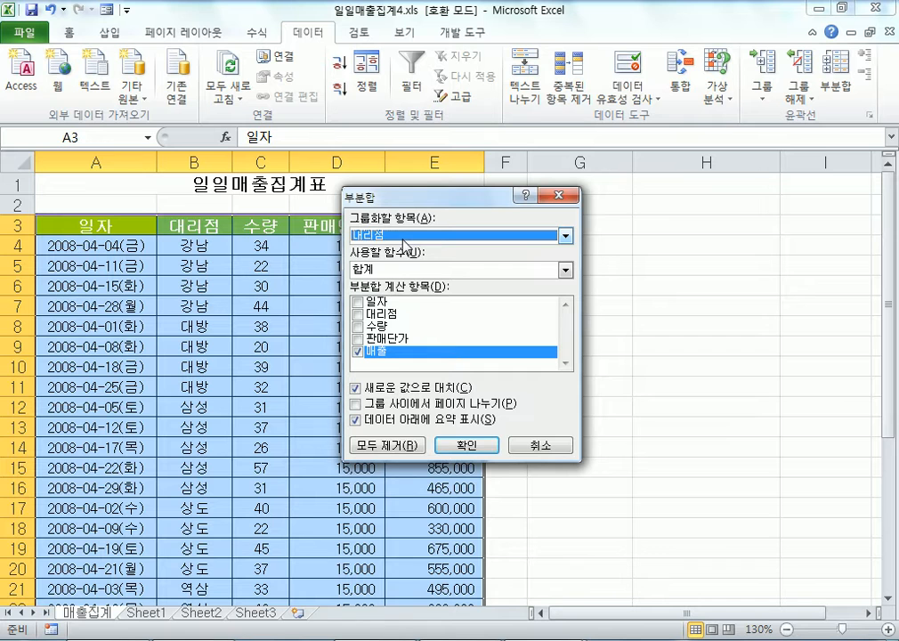
{"action": "left_click_drag", "start_coordinate": [494, 196], "coordinate": [678, 138]}
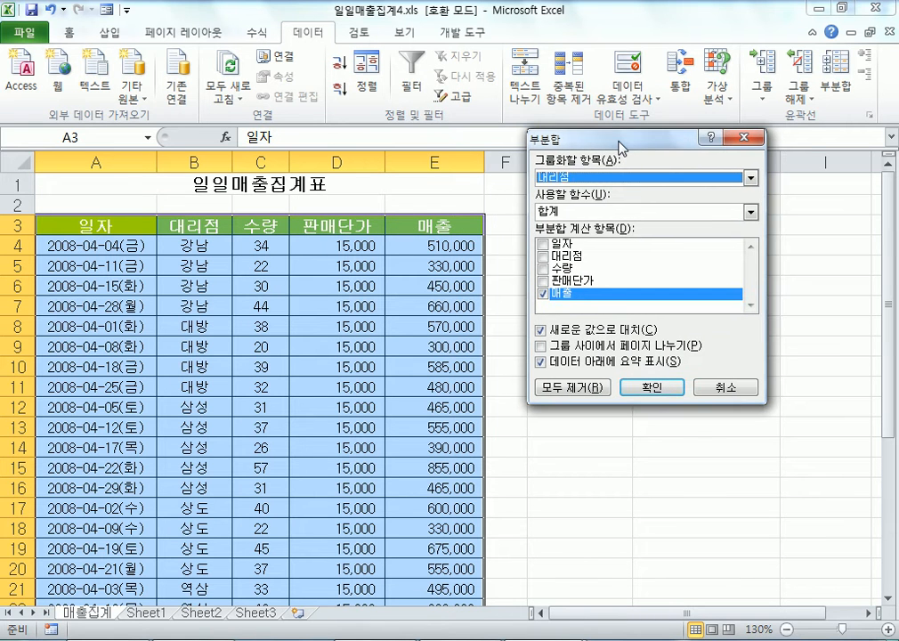
{"action": "left_click", "coordinate": [545, 267]}
{"action": "left_click", "coordinate": [545, 280]}
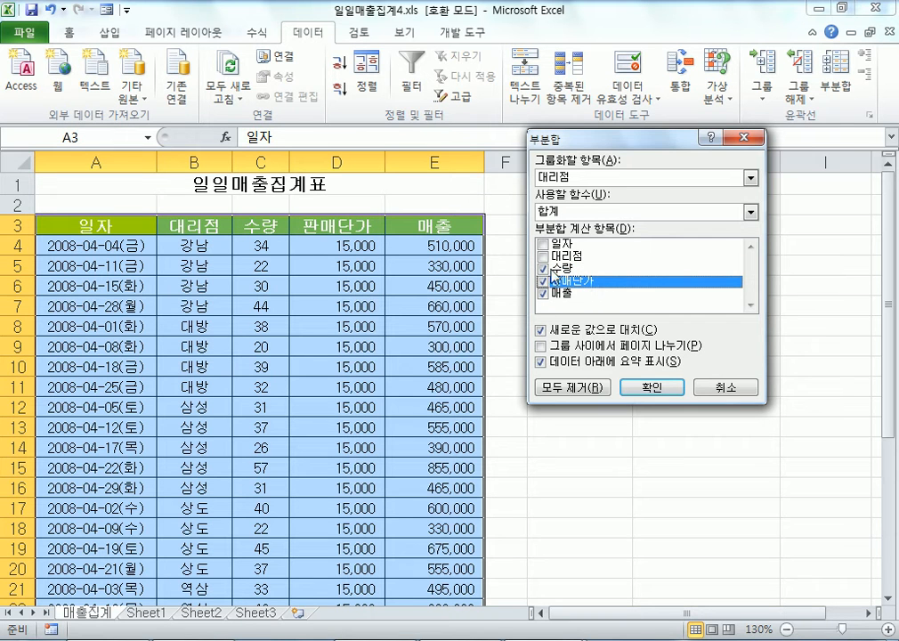
{"action": "left_click", "coordinate": [549, 268]}
{"action": "left_click", "coordinate": [543, 281]}
{"action": "left_click", "coordinate": [543, 269]}
{"action": "left_click", "coordinate": [566, 293]}
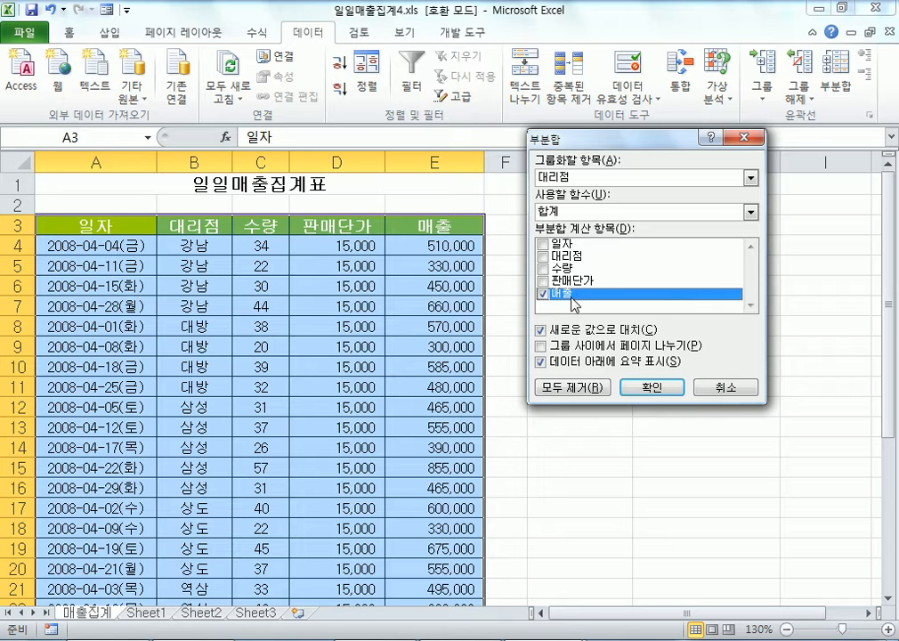
{"action": "left_click", "coordinate": [547, 293]}
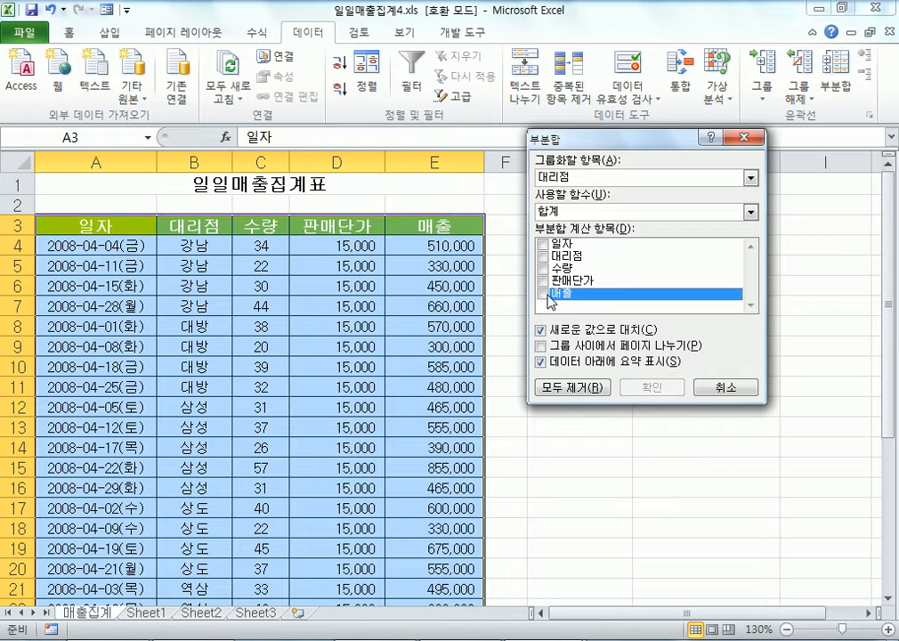
{"action": "left_click", "coordinate": [543, 293]}
Set 수량 and 매출 as the 합계 items, leave out 판매단가, and apply the 부분합.
{"action": "left_click", "coordinate": [542, 268]}
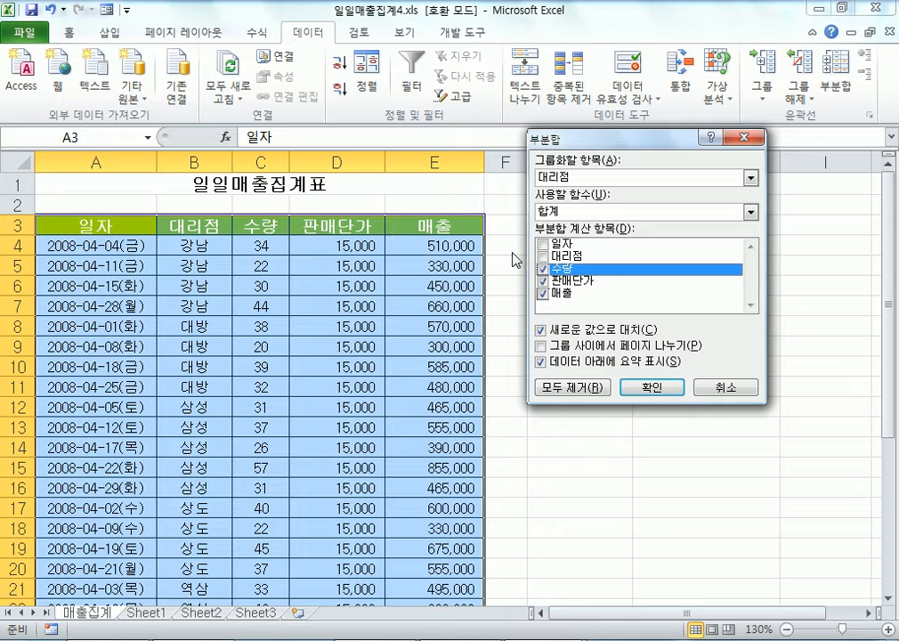
{"action": "left_click", "coordinate": [541, 280]}
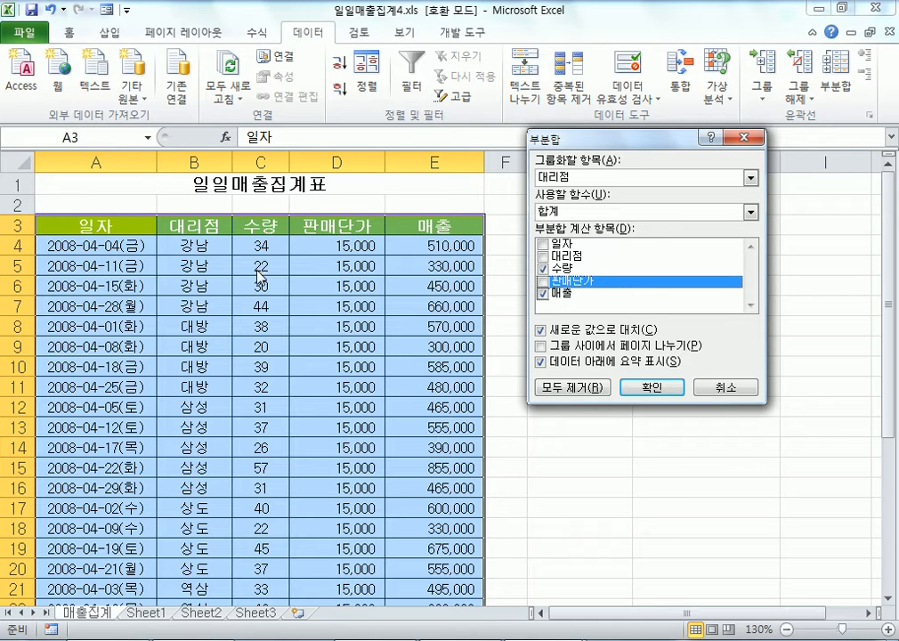
{"action": "left_click", "coordinate": [637, 390]}
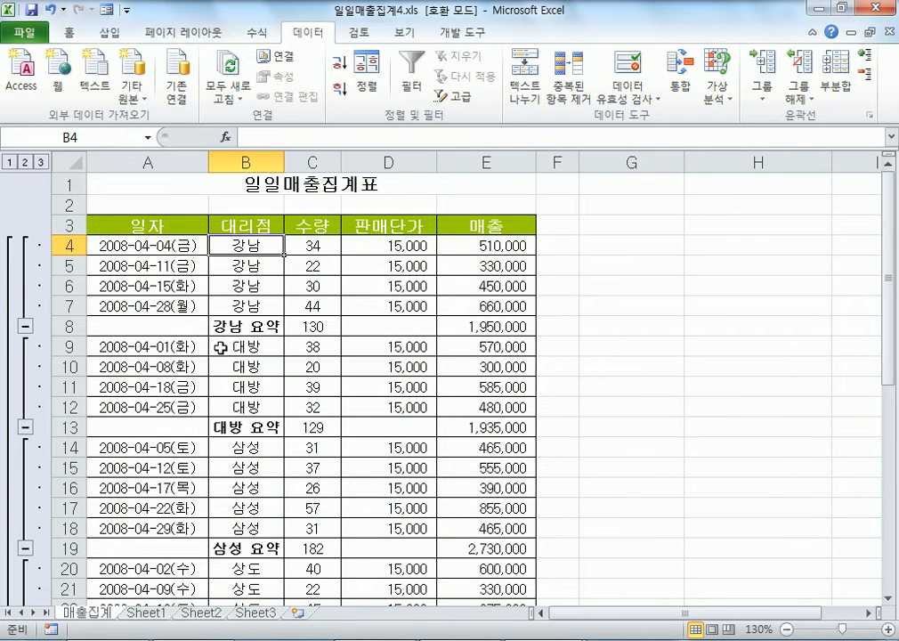
Examine the SUBTOTAL formulas for 수량 and 매출 in the 강남 요약 row and the 총합계 row at the table's end.
{"action": "left_click", "coordinate": [309, 326]}
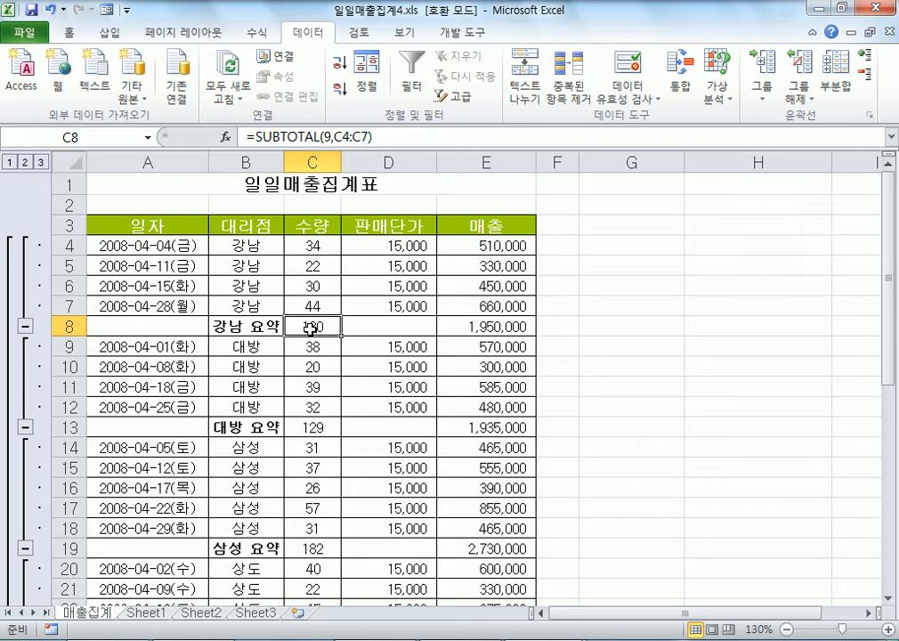
{"action": "left_click", "coordinate": [461, 327]}
{"action": "scroll", "coordinate": [374, 471], "scroll_direction": "down", "scroll_amount": 6}
{"action": "scroll", "coordinate": [385, 479], "scroll_direction": "down", "scroll_amount": 3}
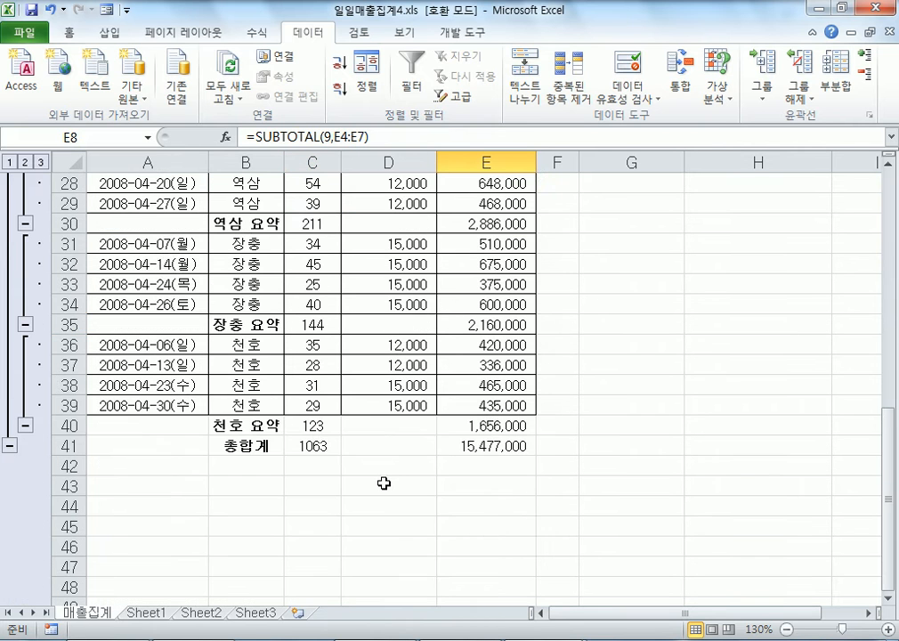
{"action": "scroll", "coordinate": [383, 482], "scroll_direction": "up", "scroll_amount": 9}
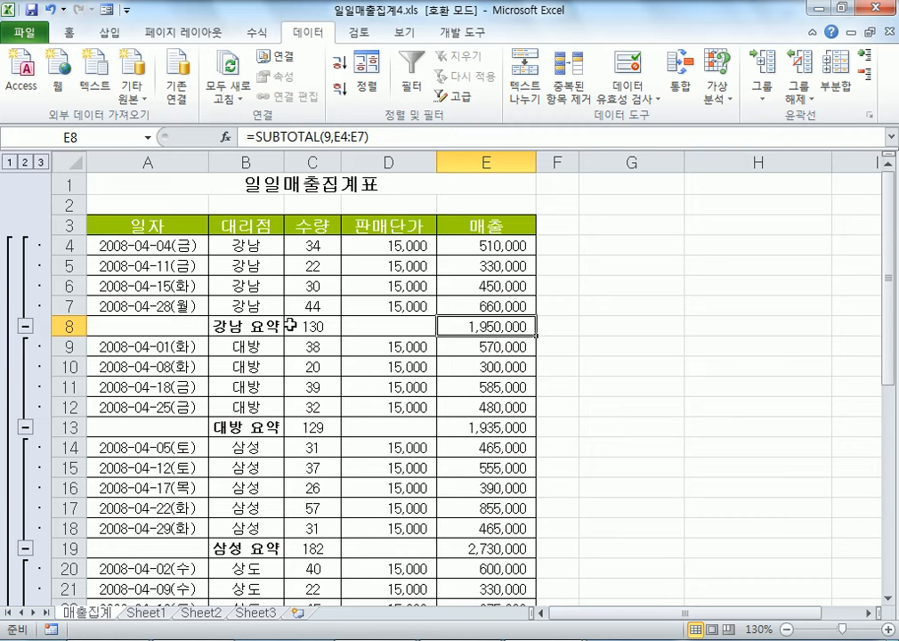
Replace the existing 부분합 with a 개수 of 대리점 only, removing 수량 and 매출 from the calculated items.
{"action": "left_click", "coordinate": [836, 89]}
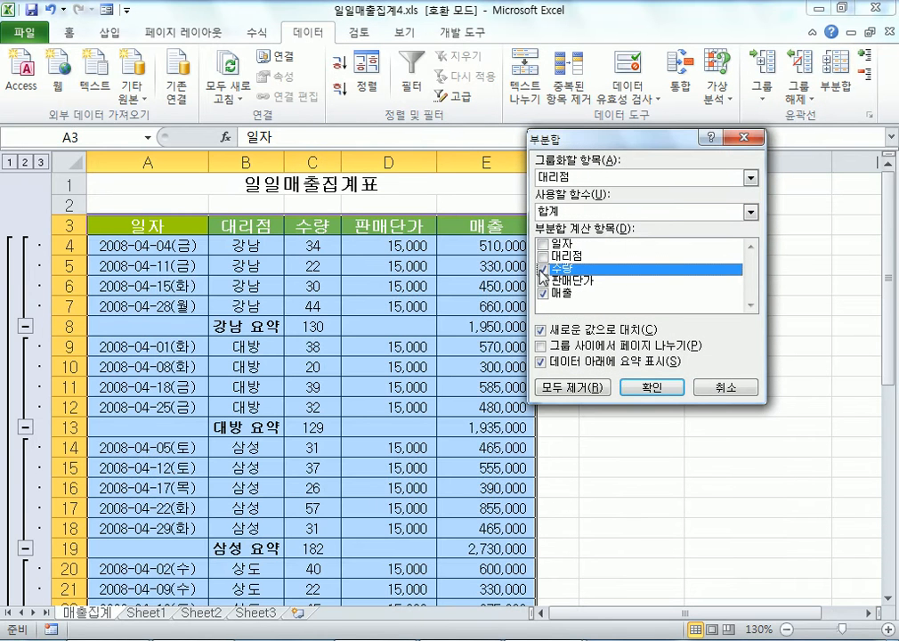
{"action": "left_click", "coordinate": [542, 292]}
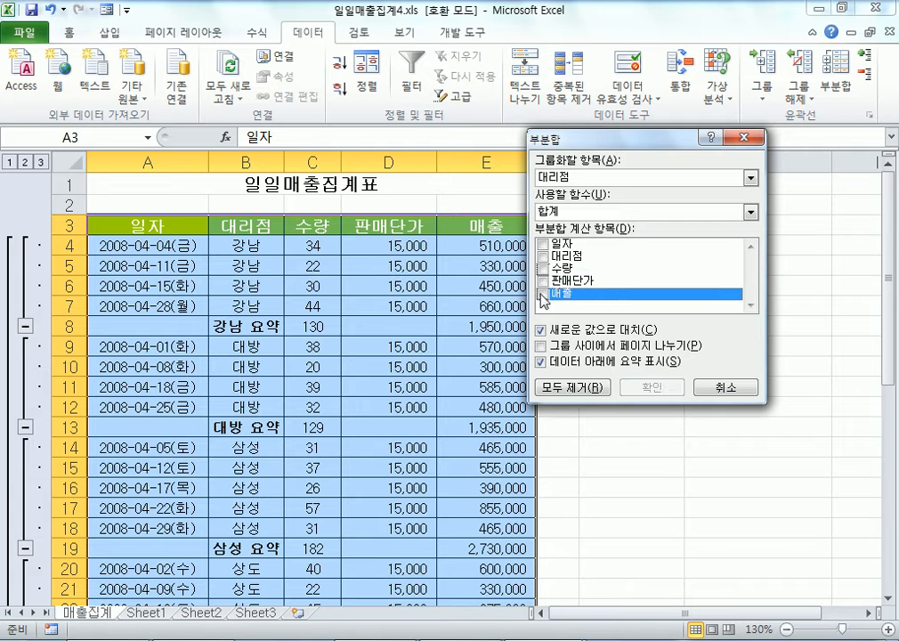
{"action": "left_click", "coordinate": [543, 256]}
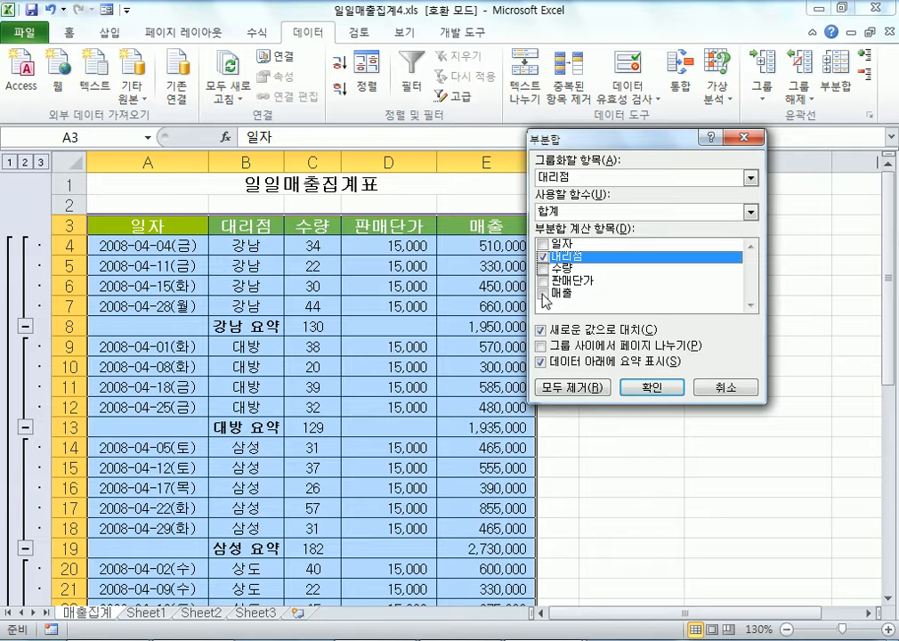
{"action": "left_click", "coordinate": [575, 214]}
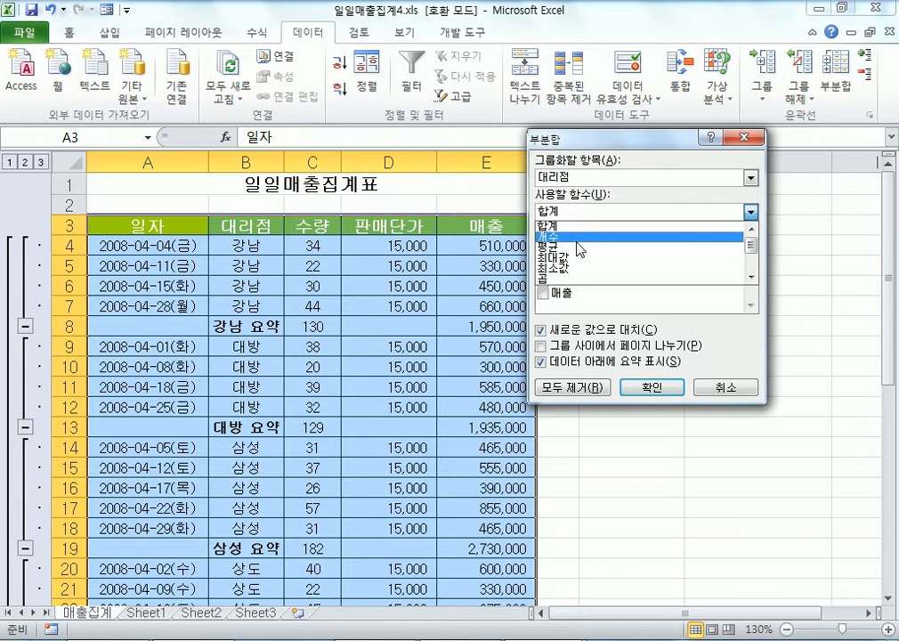
{"action": "left_click", "coordinate": [581, 238]}
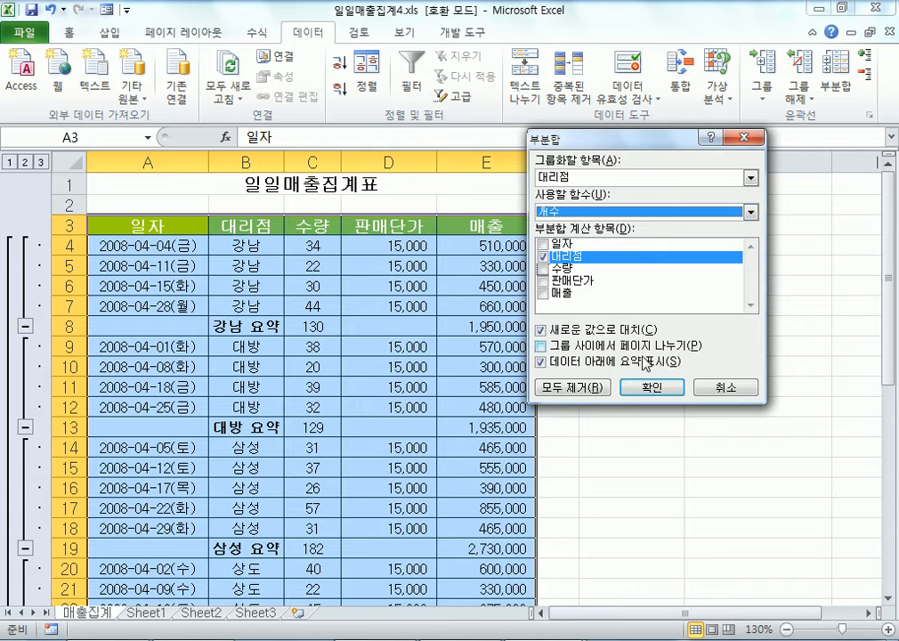
{"action": "left_click", "coordinate": [652, 387]}
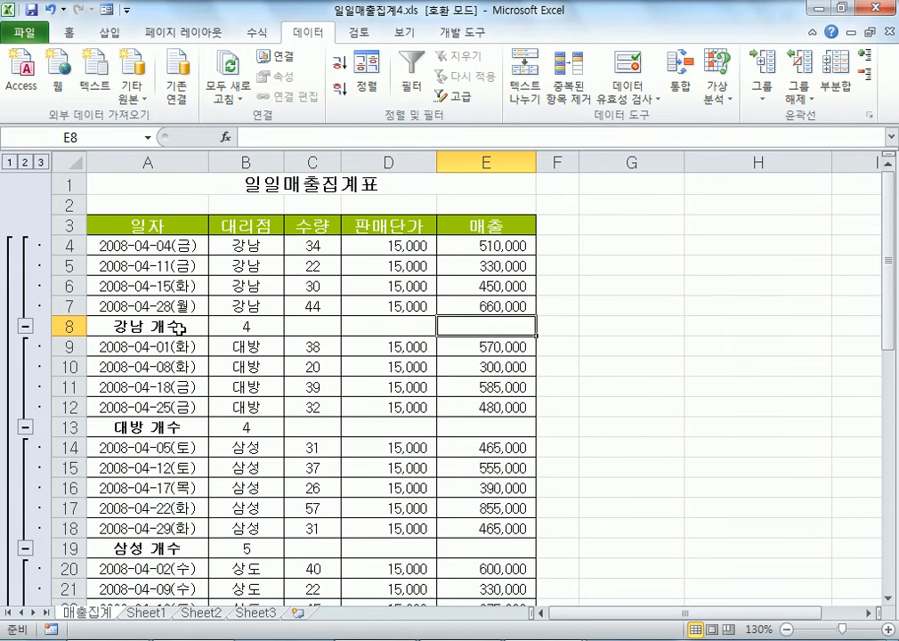
Examine the 개수 formulas in B8, B19 and the 전체 개수 cell B41.
{"action": "left_click", "coordinate": [256, 324]}
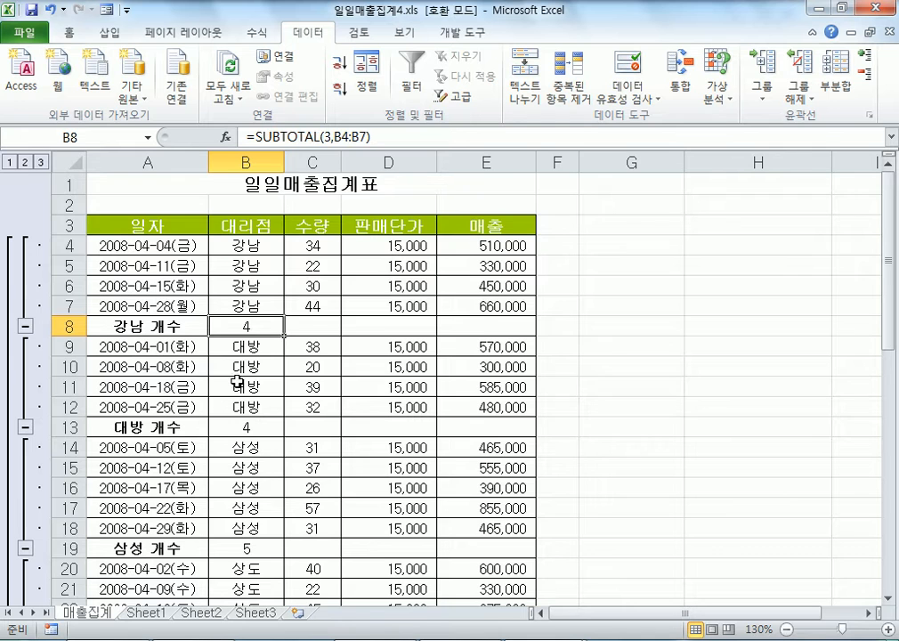
{"action": "scroll", "coordinate": [239, 371], "scroll_direction": "down", "scroll_amount": 1}
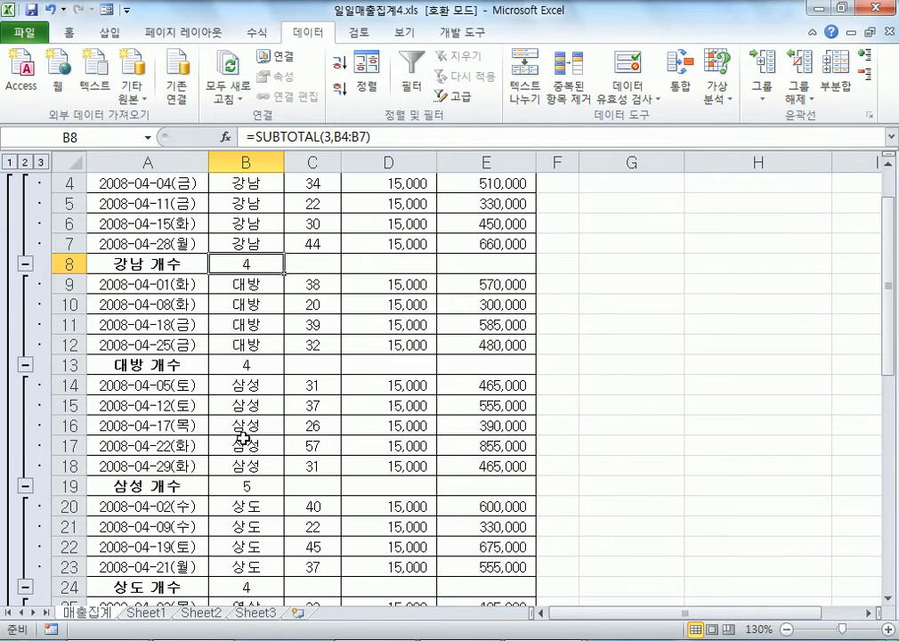
{"action": "left_click", "coordinate": [252, 483]}
{"action": "scroll", "coordinate": [261, 476], "scroll_direction": "down", "scroll_amount": 7}
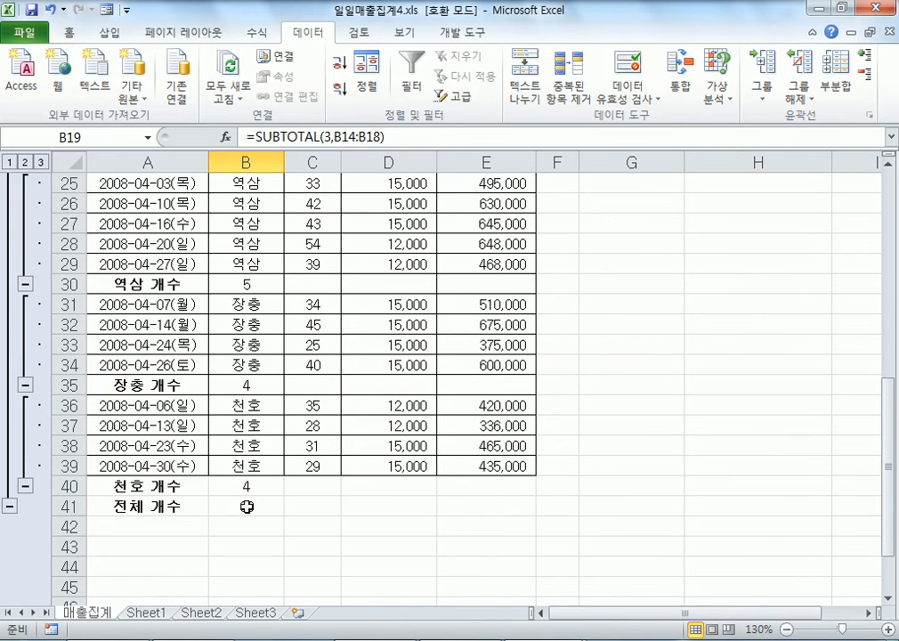
{"action": "left_click", "coordinate": [245, 505]}
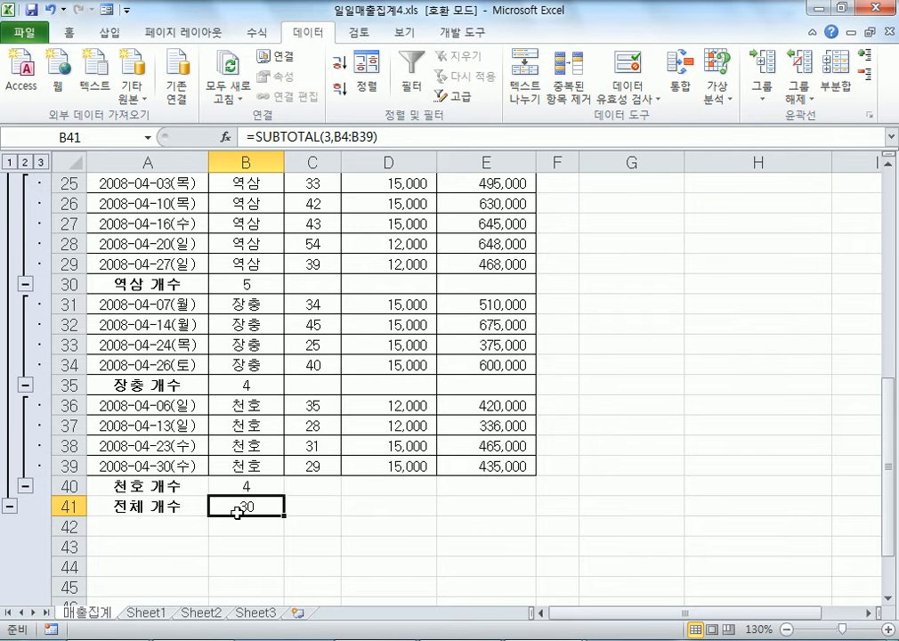
{"action": "scroll", "coordinate": [237, 511], "scroll_direction": "up", "scroll_amount": 8}
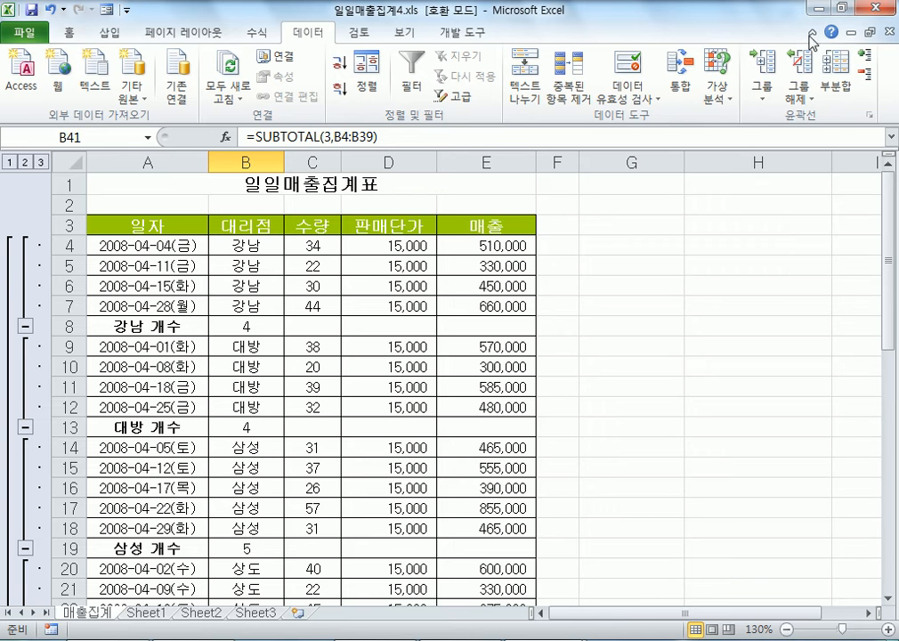
Replace the existing 부분합 with a 합계 of 매출 only, removing 대리점, and check the 매출 formula in the 삼성 요약 row.
{"action": "left_click", "coordinate": [836, 69]}
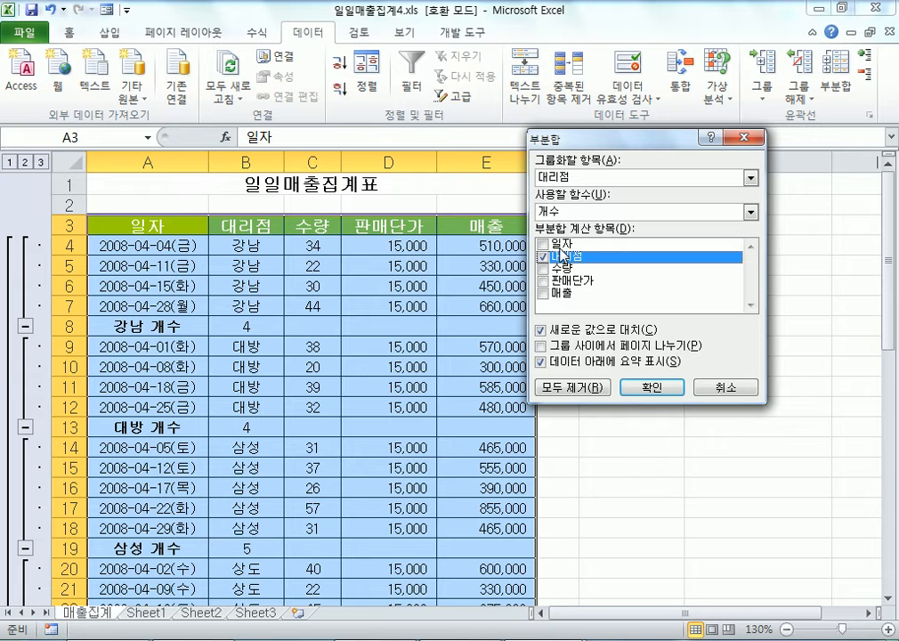
{"action": "left_click", "coordinate": [543, 257]}
{"action": "left_click", "coordinate": [543, 267]}
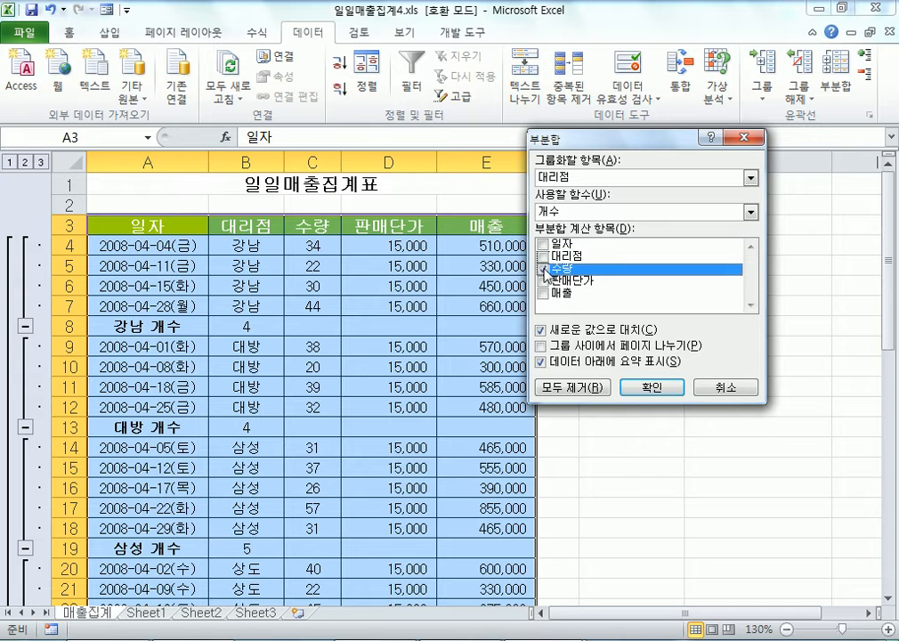
{"action": "left_click", "coordinate": [558, 213]}
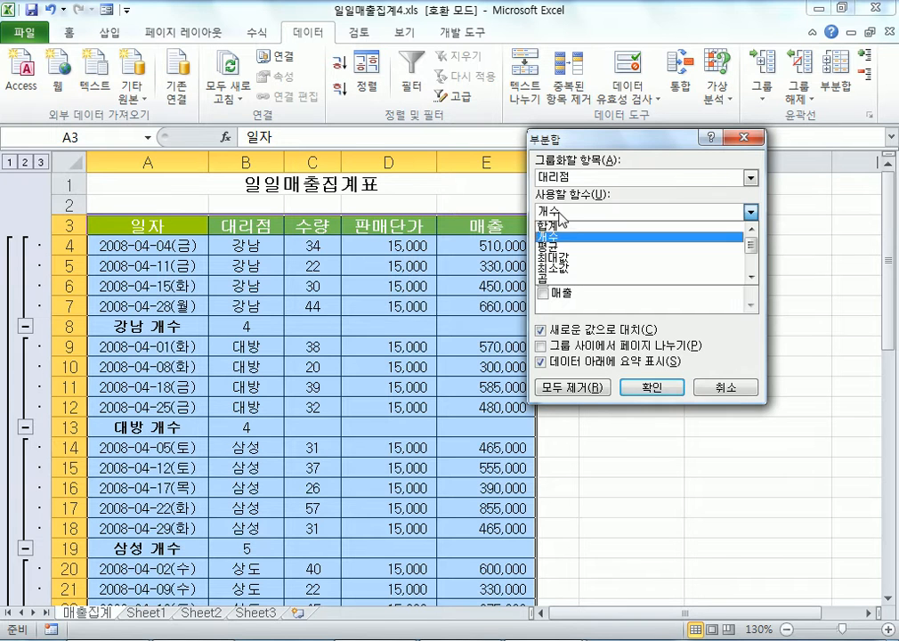
{"action": "left_click", "coordinate": [559, 227]}
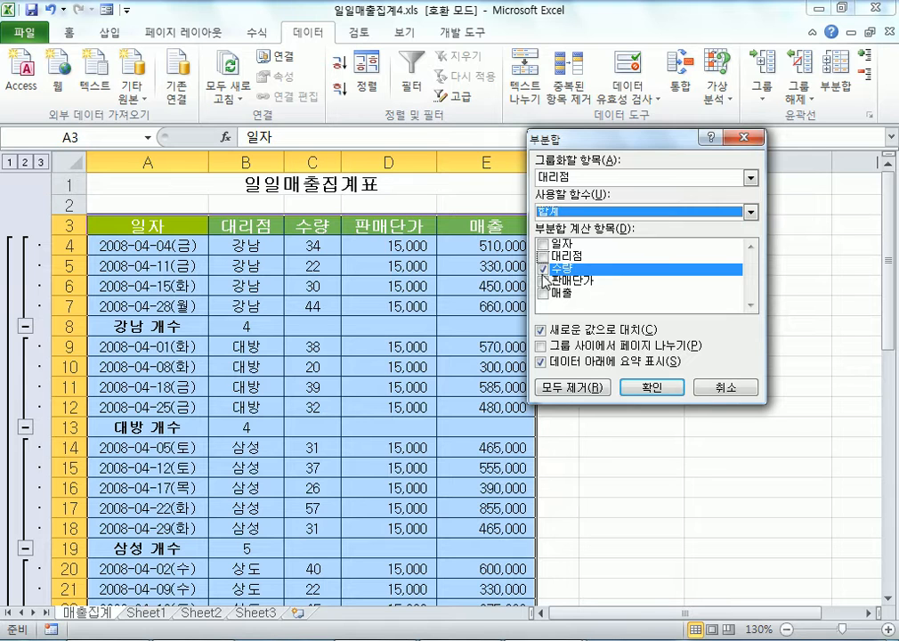
{"action": "left_click", "coordinate": [542, 268]}
{"action": "left_click", "coordinate": [542, 293]}
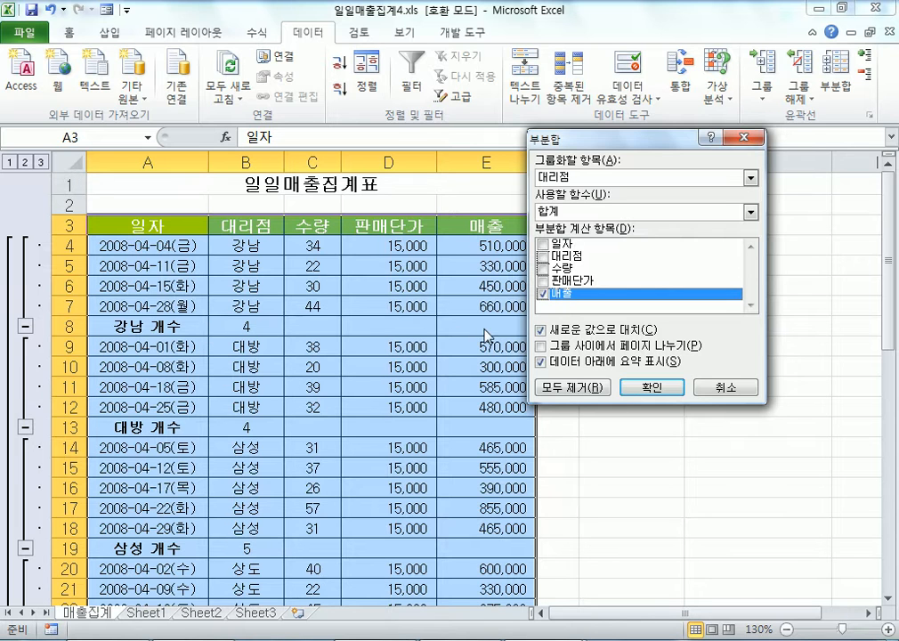
{"action": "left_click", "coordinate": [656, 392]}
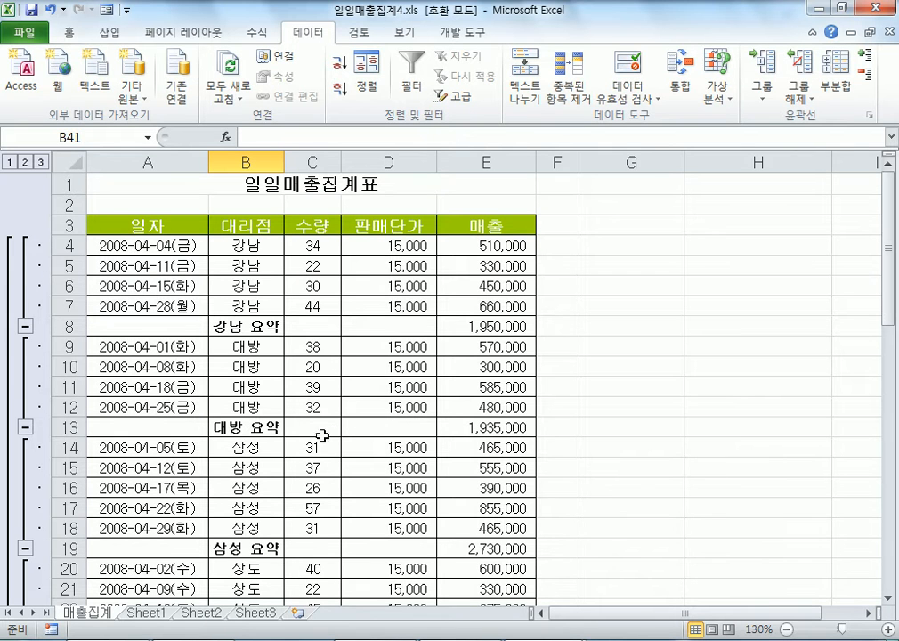
{"action": "scroll", "coordinate": [488, 385], "scroll_direction": "down", "scroll_amount": 2}
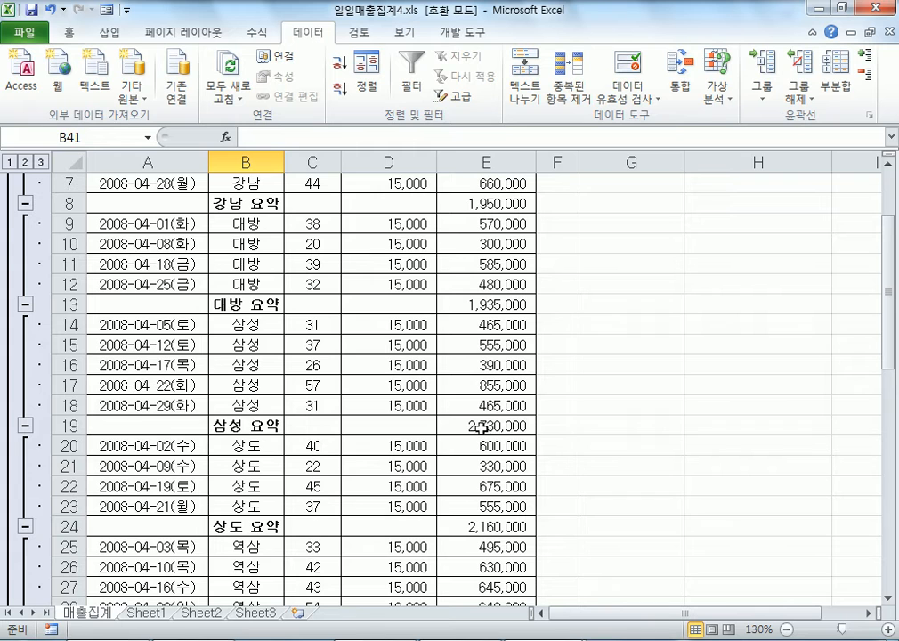
{"action": "left_click", "coordinate": [480, 425]}
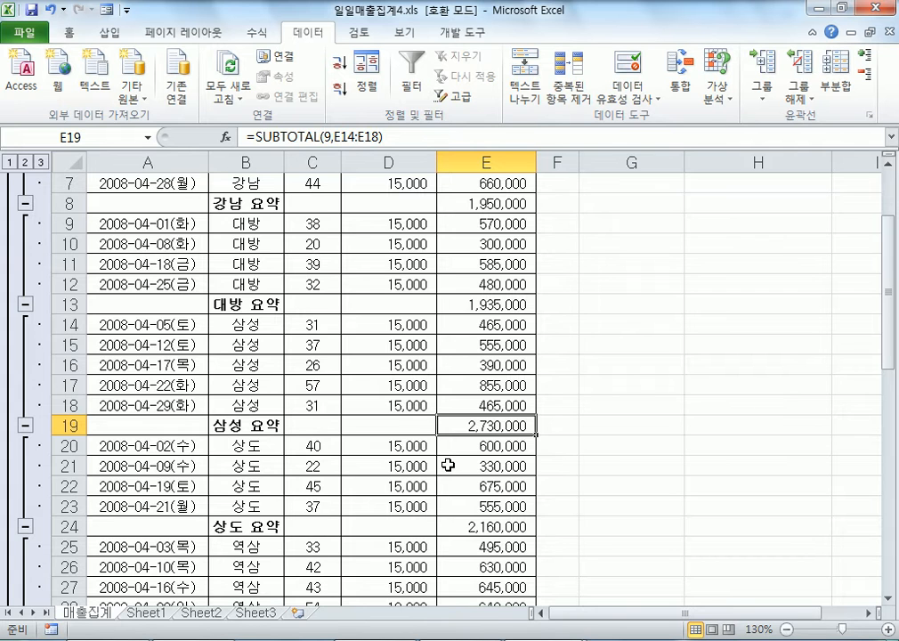
{"action": "scroll", "coordinate": [447, 464], "scroll_direction": "up", "scroll_amount": 2}
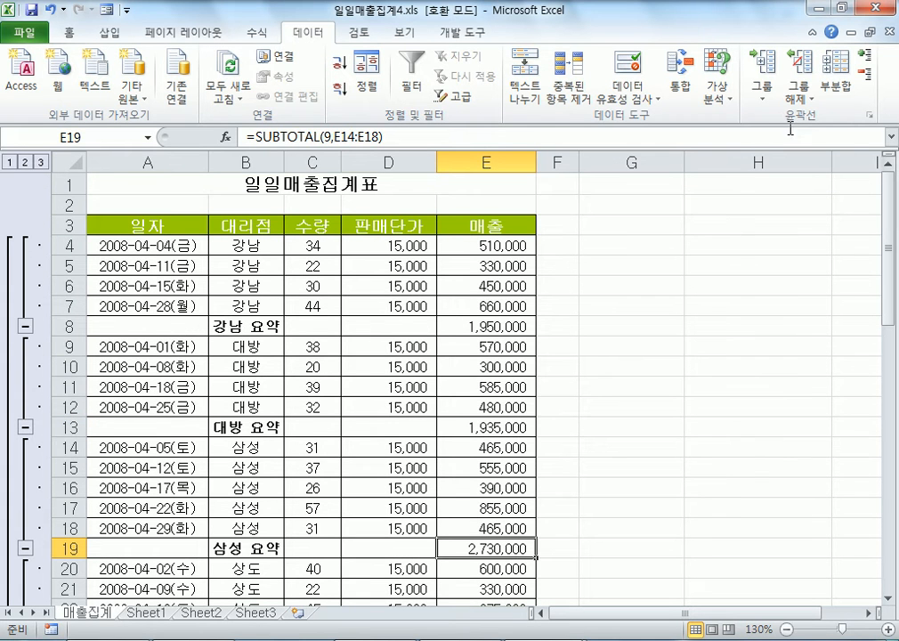
Add a second 부분합 that calculates the 평균 of 매출 per 대리점, with 새로운 값으로 대치 turned off to keep the 합계 rows.
{"action": "left_click", "coordinate": [833, 98]}
{"action": "left_click", "coordinate": [750, 212]}
{"action": "left_click", "coordinate": [556, 247]}
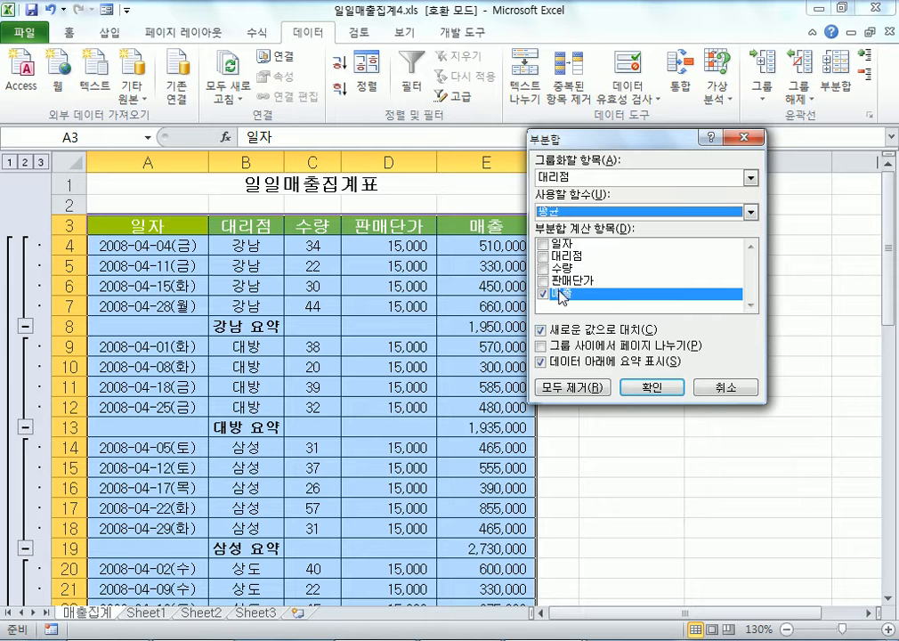
{"action": "left_click", "coordinate": [542, 330]}
{"action": "left_click", "coordinate": [544, 332]}
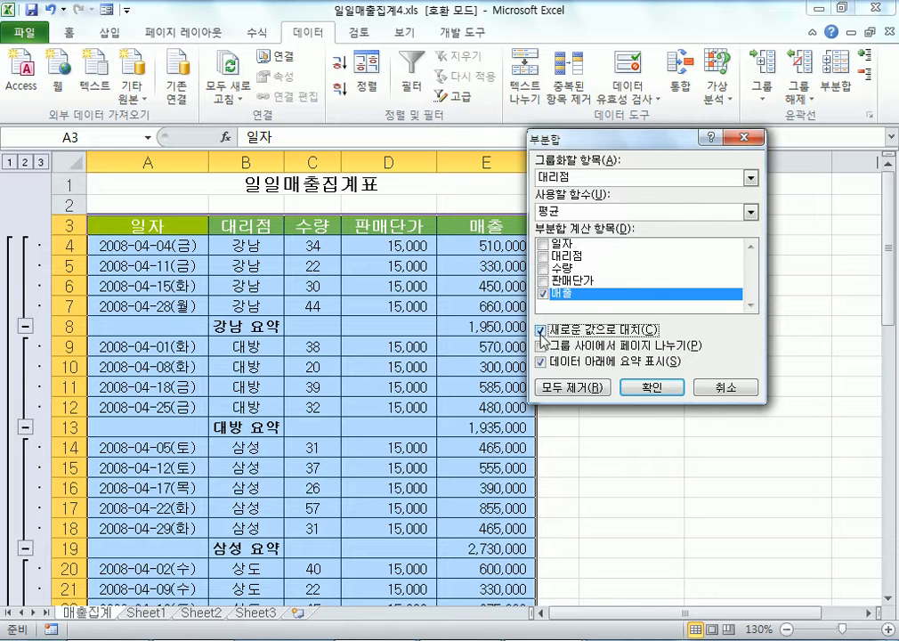
{"action": "left_click", "coordinate": [540, 332]}
{"action": "left_click", "coordinate": [578, 332]}
{"action": "left_click", "coordinate": [578, 333]}
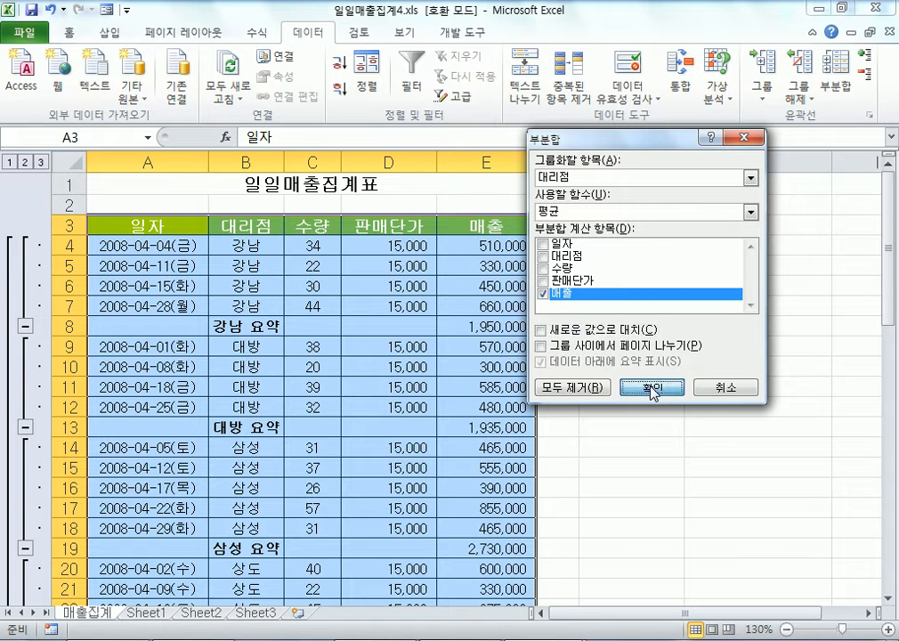
{"action": "left_click", "coordinate": [652, 389]}
Widen column B to fit its labels and review the 평균 and 요약 rows of each 대리점 down to 전체 평균 and 총합계.
{"action": "left_click", "coordinate": [498, 547]}
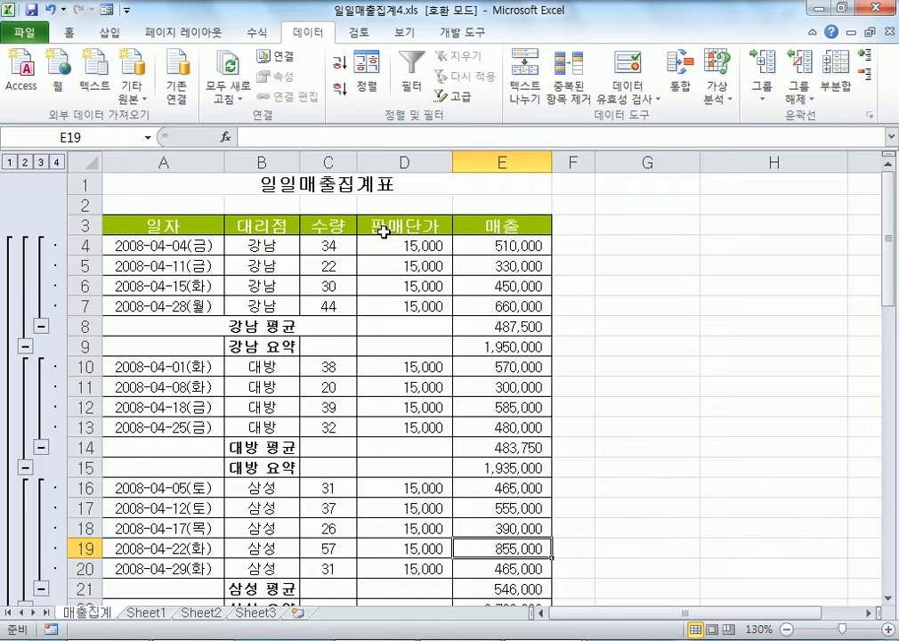
{"action": "left_click_drag", "start_coordinate": [304, 158], "coordinate": [330, 158]}
{"action": "scroll", "coordinate": [561, 403], "scroll_direction": "down", "scroll_amount": 6}
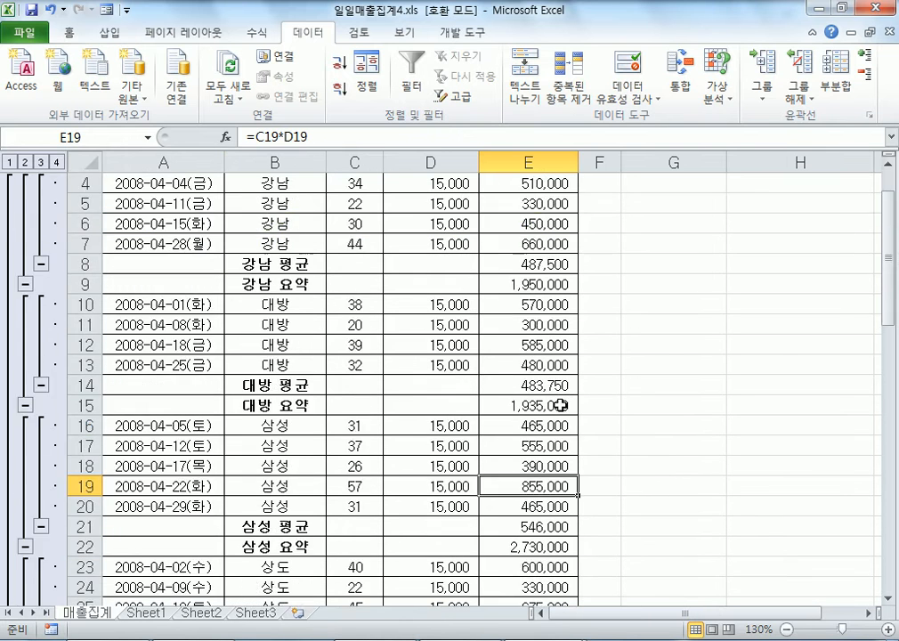
{"action": "scroll", "coordinate": [561, 405], "scroll_direction": "down", "scroll_amount": 6}
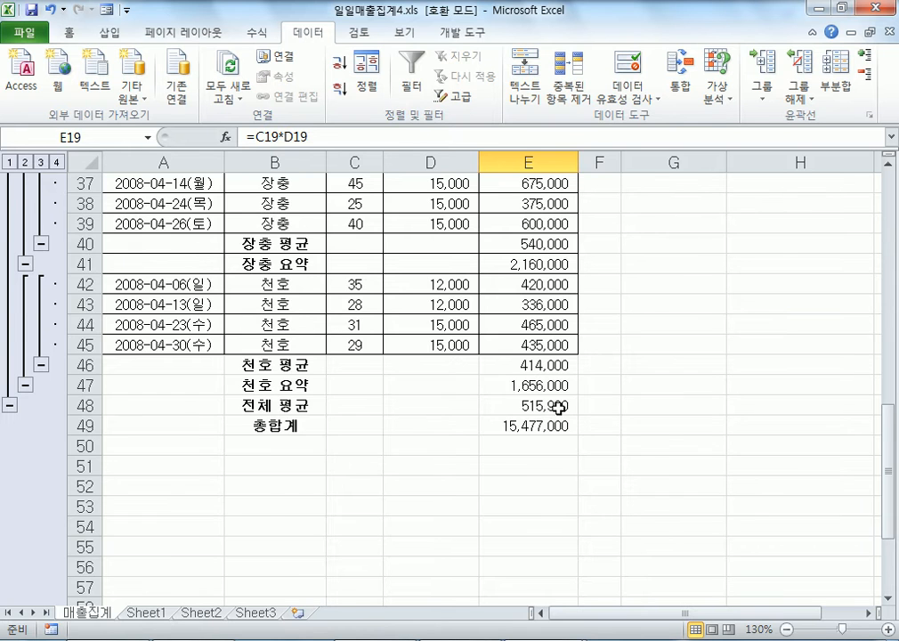
{"action": "scroll", "coordinate": [559, 405], "scroll_direction": "up", "scroll_amount": 12}
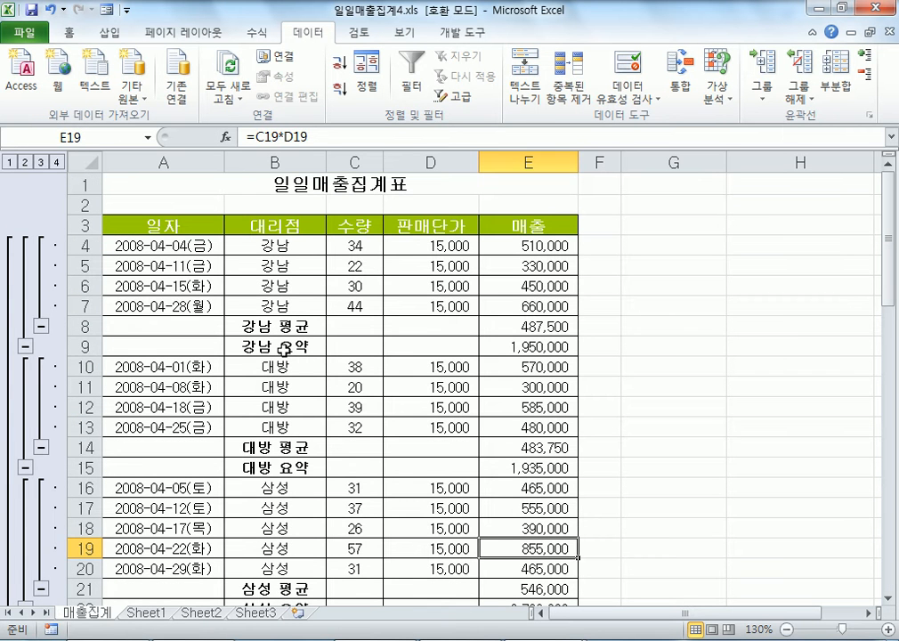
{"action": "left_click", "coordinate": [284, 348]}
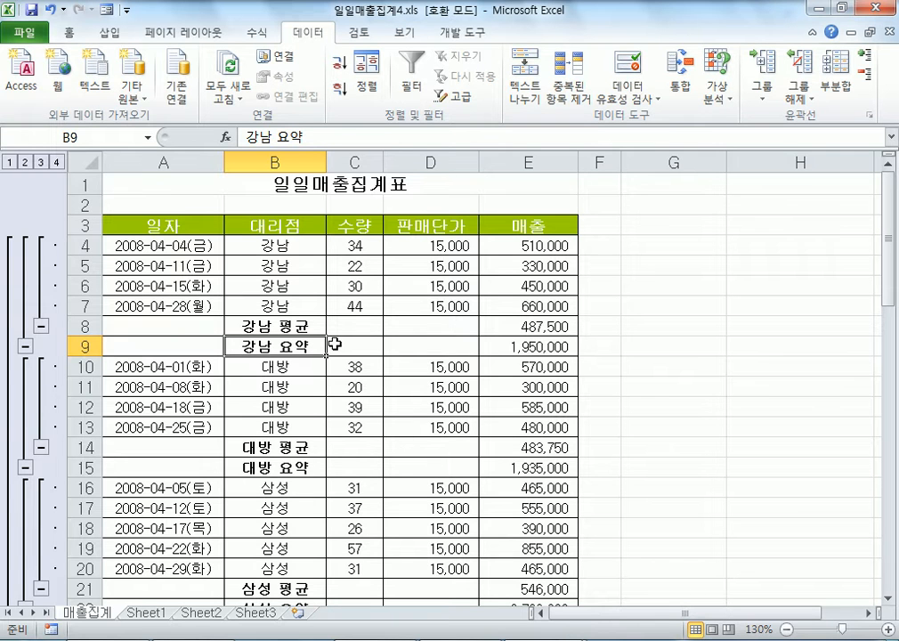
{"action": "scroll", "coordinate": [335, 345], "scroll_direction": "down", "scroll_amount": 13}
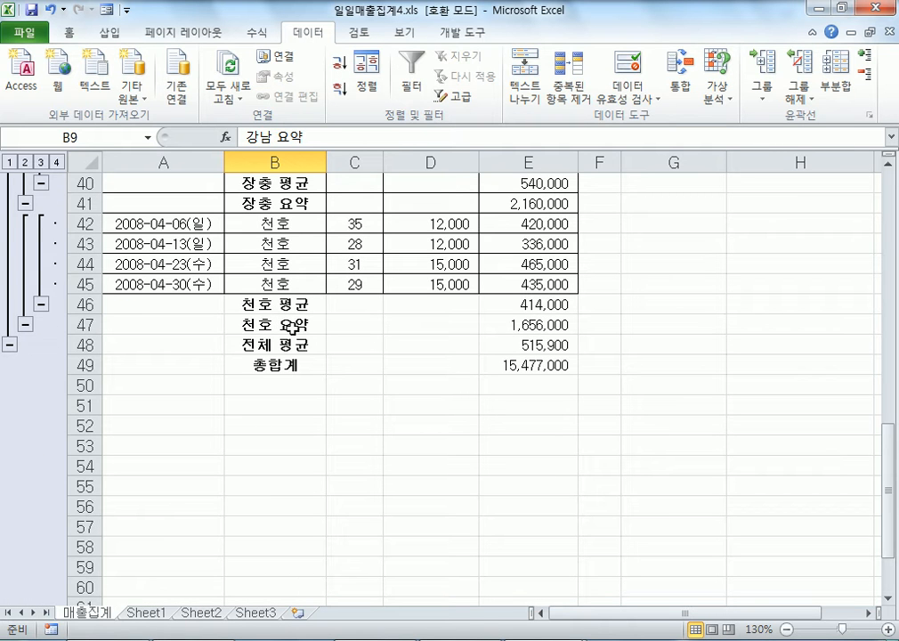
{"action": "scroll", "coordinate": [292, 328], "scroll_direction": "up", "scroll_amount": 13}
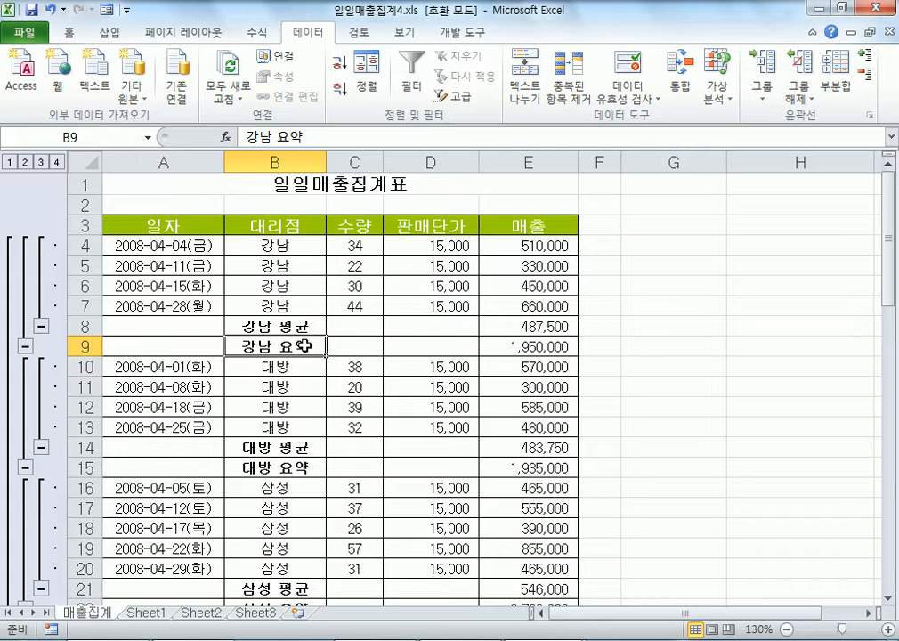
Select the 대리점 header and compare Excel's find and select commands with the editing commands in 메모장, returning to the workbook.
{"action": "left_click", "coordinate": [287, 233]}
{"action": "left_click", "coordinate": [73, 35]}
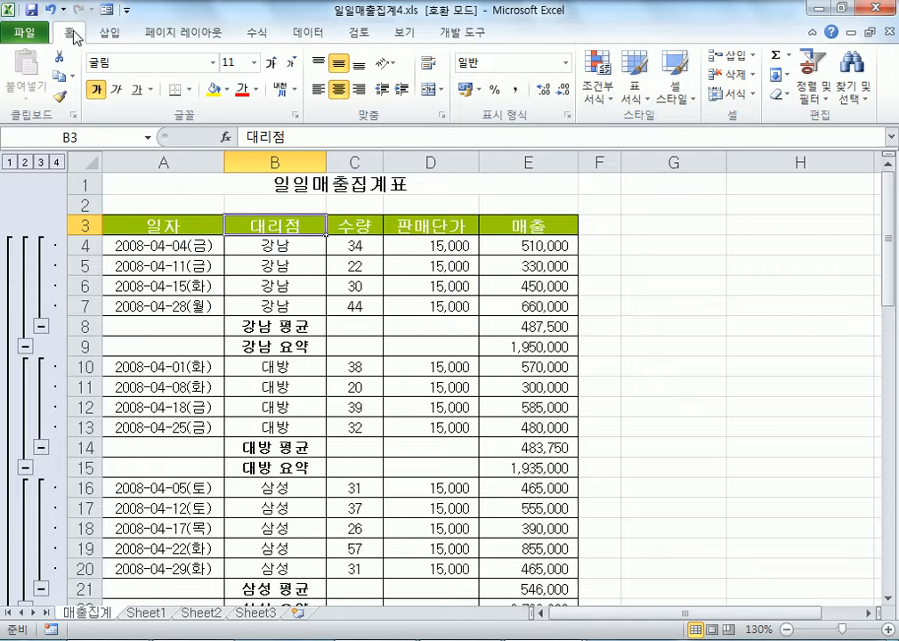
{"action": "left_click", "coordinate": [862, 105]}
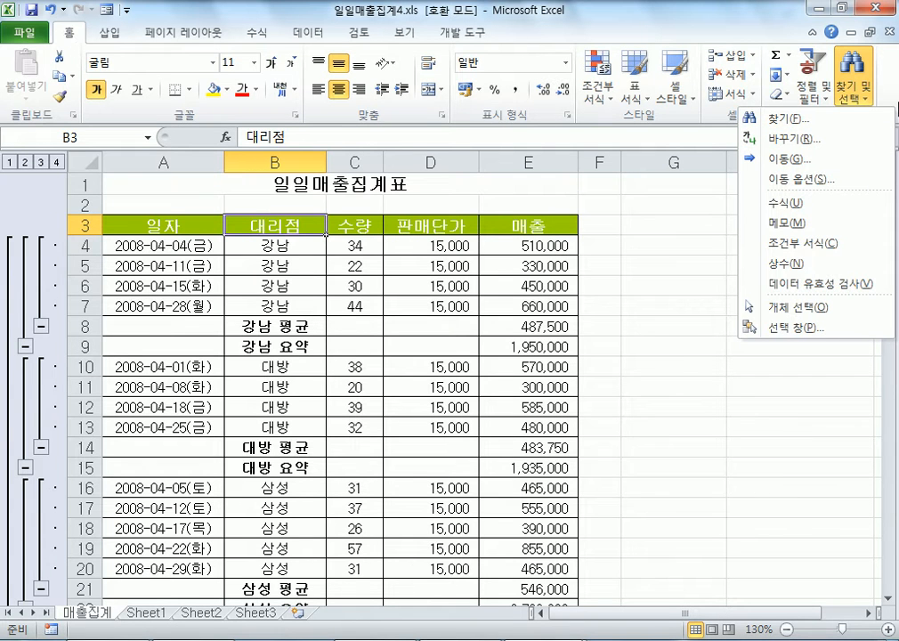
{"action": "left_click", "coordinate": [867, 94]}
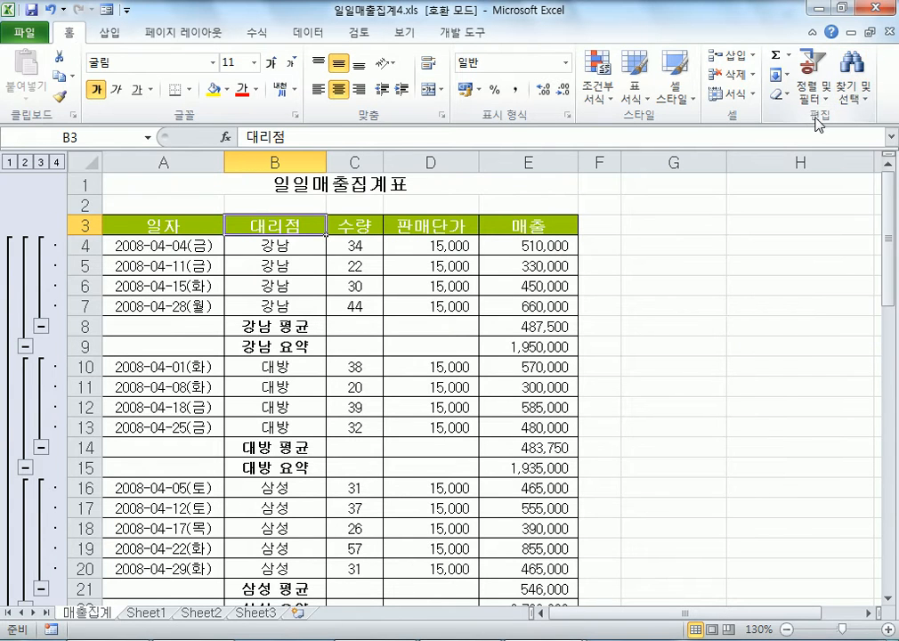
{"action": "left_click", "coordinate": [178, 640]}
{"action": "left_click", "coordinate": [85, 34]}
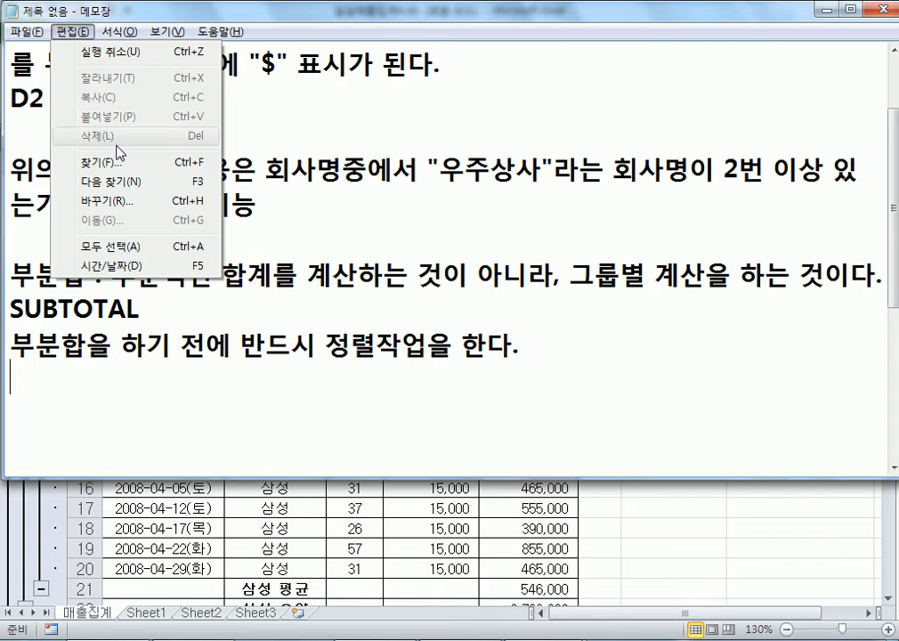
{"action": "left_click", "coordinate": [285, 529]}
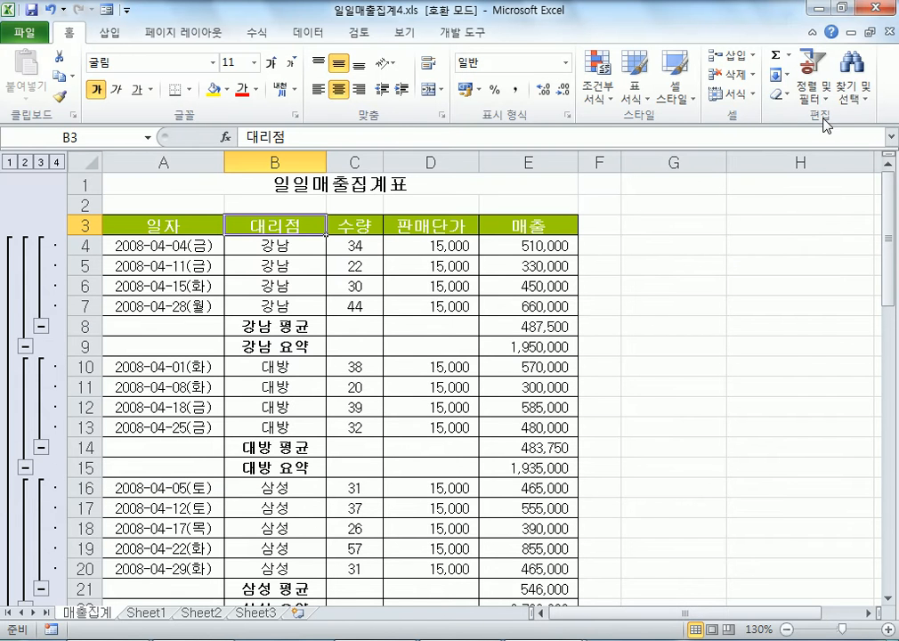
Set up 바꾸기 to find 요약 and replace it with 합계.
{"action": "left_click", "coordinate": [861, 89]}
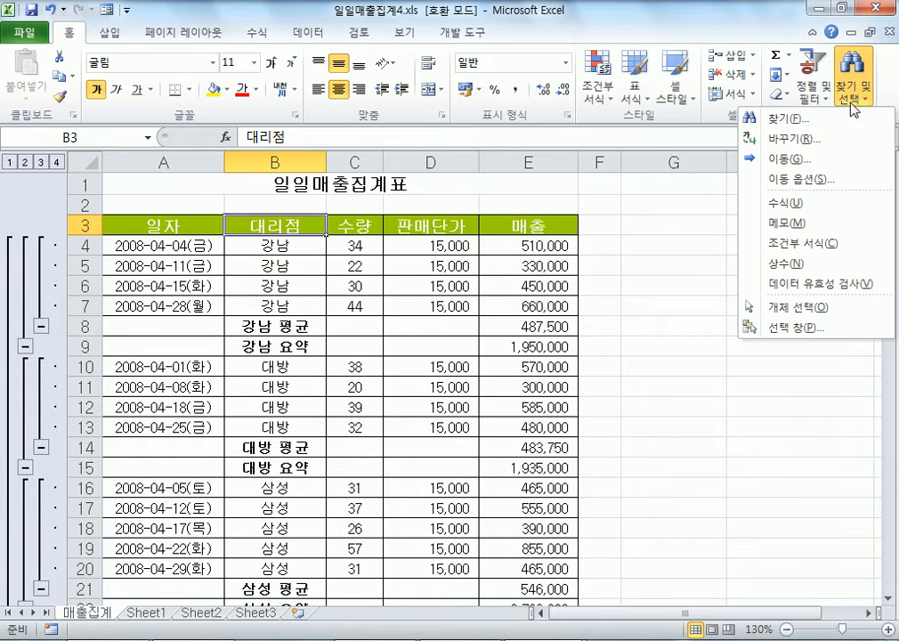
{"action": "left_click", "coordinate": [812, 119]}
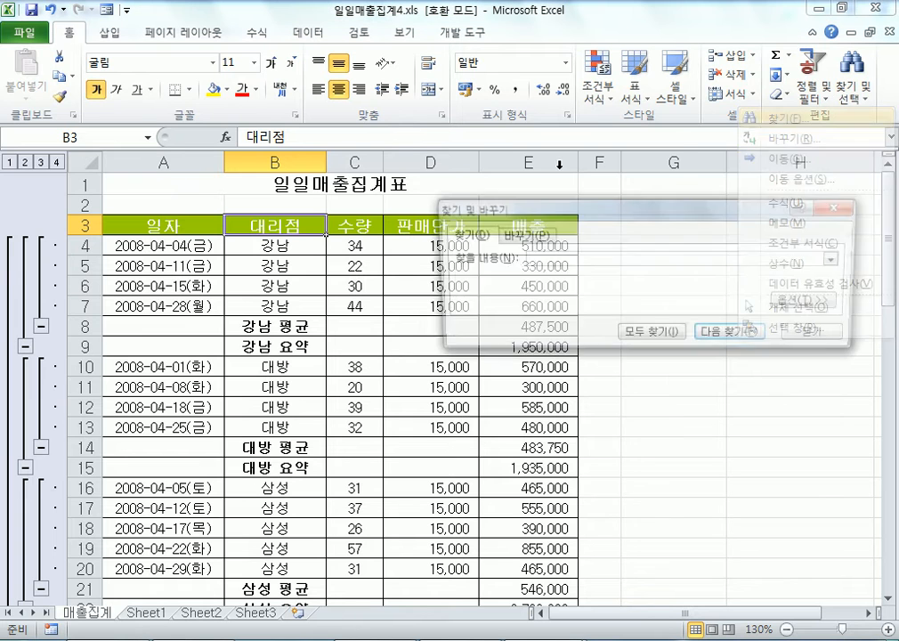
{"action": "left_click", "coordinate": [509, 236]}
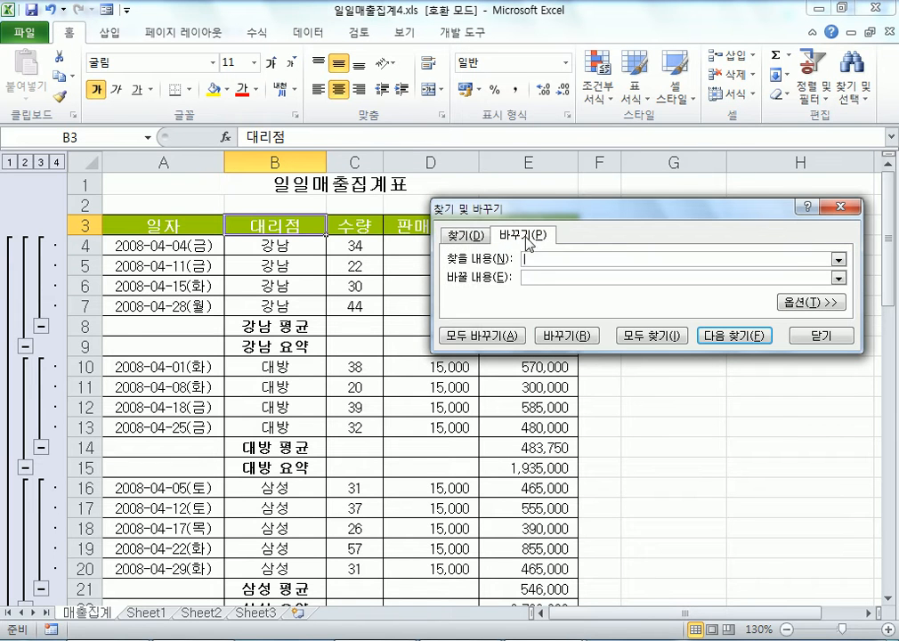
{"action": "left_click", "coordinate": [468, 237]}
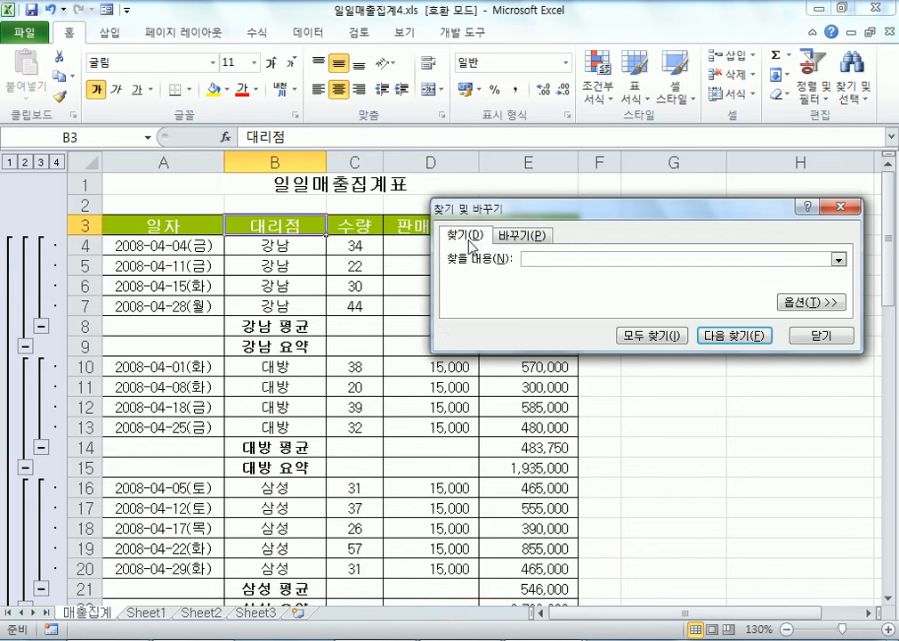
{"action": "left_click", "coordinate": [520, 236]}
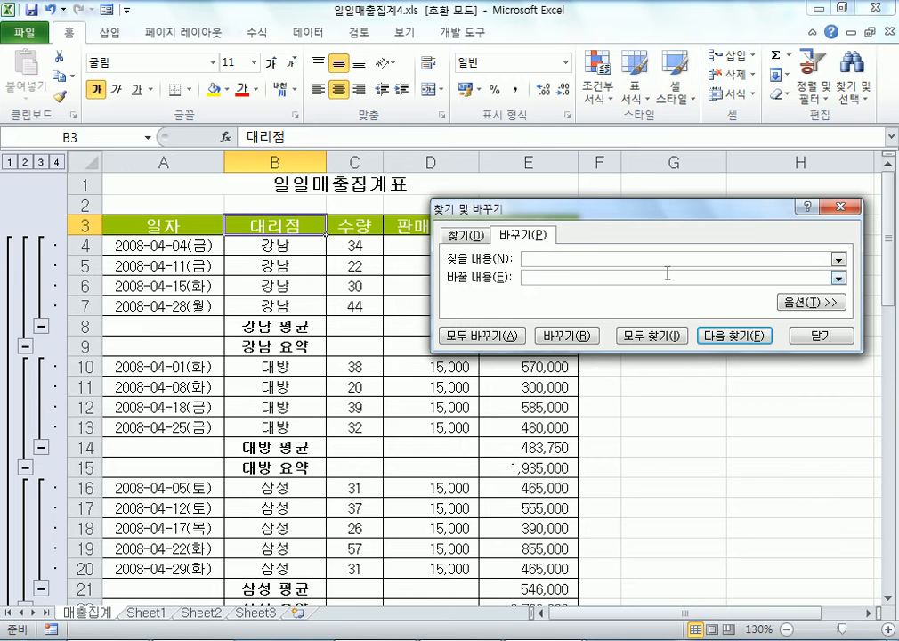
{"action": "type", "text": "요약"}
{"action": "left_click", "coordinate": [667, 275]}
{"action": "type", "text": "합계"}
Replace 요약 with 합계 one match at a time in the 강남, 대방 and 삼성 summary labels.
{"action": "left_click", "coordinate": [576, 336]}
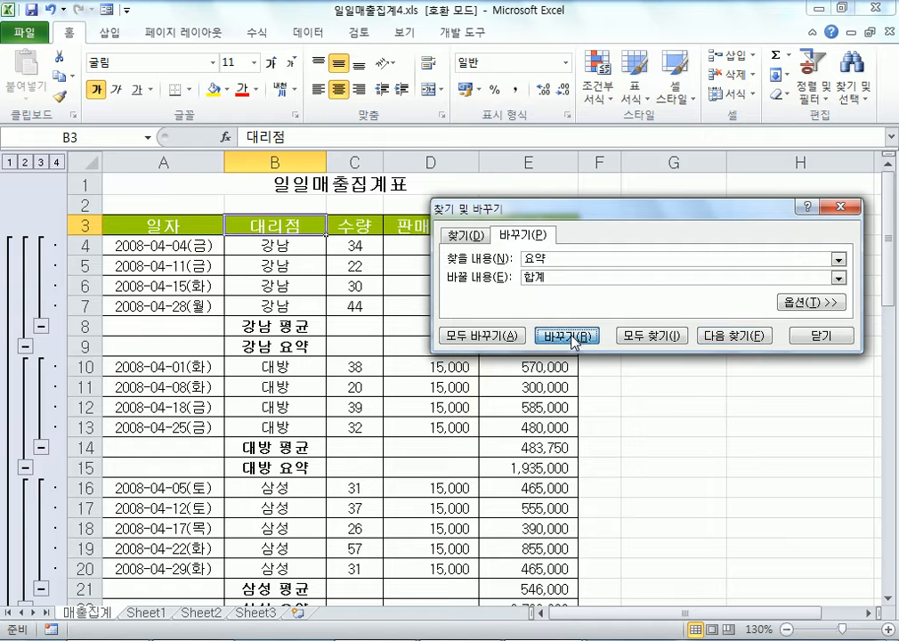
{"action": "left_click", "coordinate": [451, 384]}
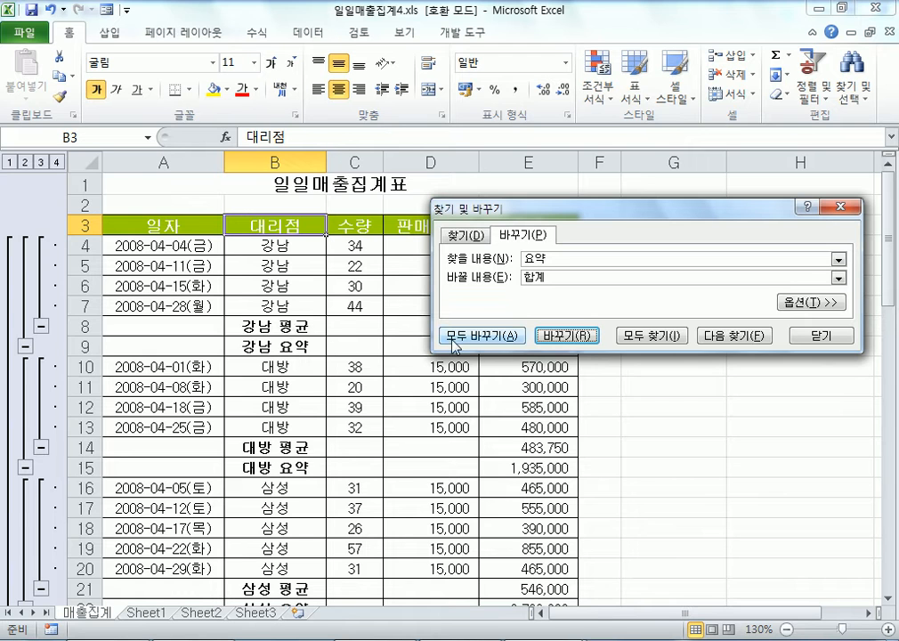
{"action": "left_click", "coordinate": [734, 343]}
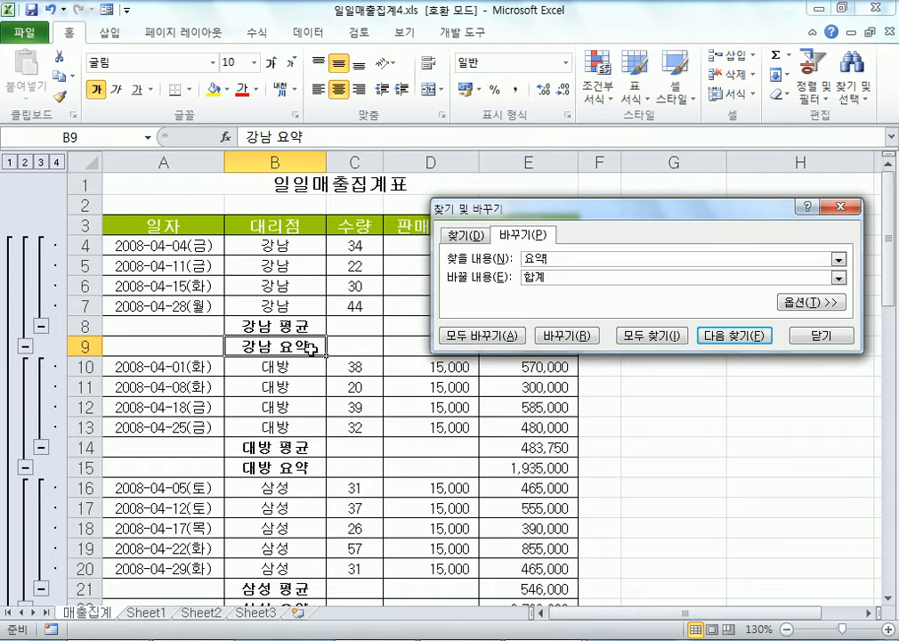
{"action": "left_click", "coordinate": [576, 342]}
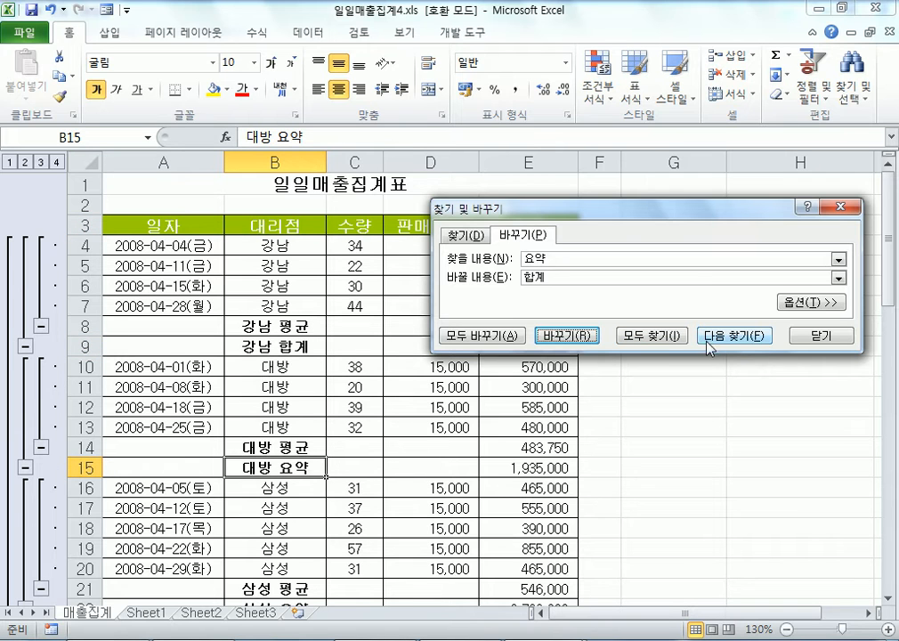
{"action": "left_click", "coordinate": [583, 339]}
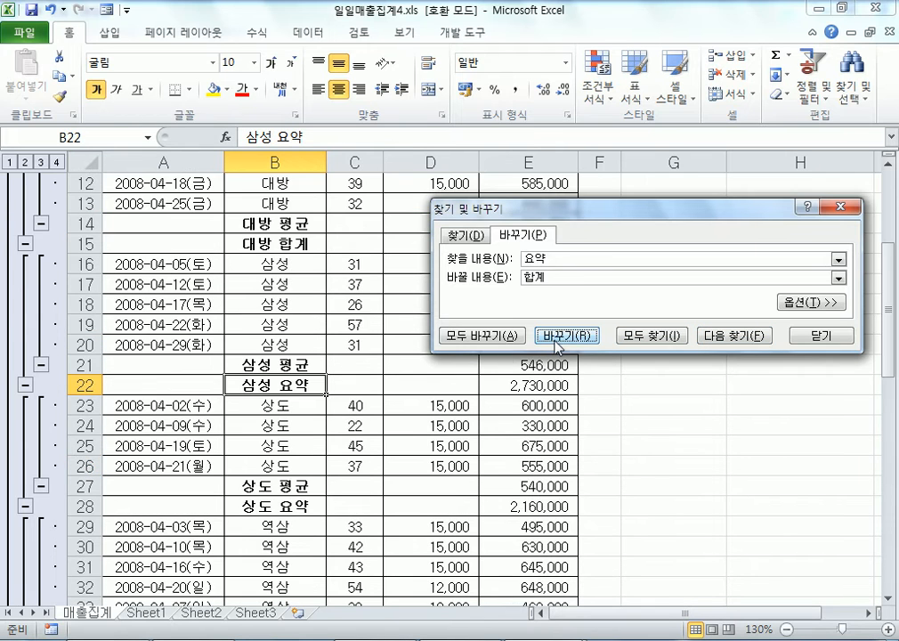
{"action": "left_click", "coordinate": [578, 339]}
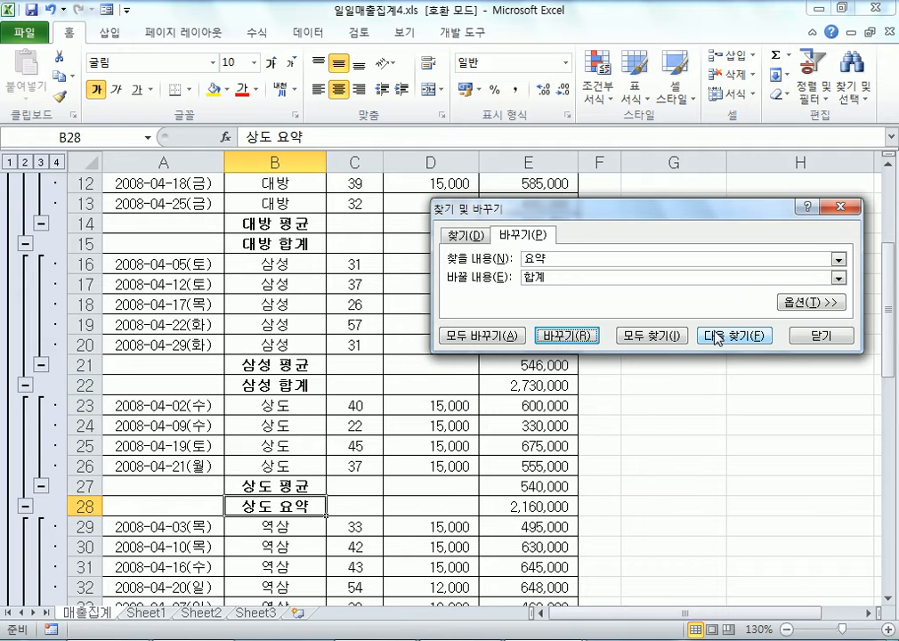
Replace 요약 with 합계 in the 상도, 역삼, 장충 and 천호 summary labels and search for any further matches.
{"action": "left_click", "coordinate": [578, 339]}
{"action": "left_click", "coordinate": [579, 339]}
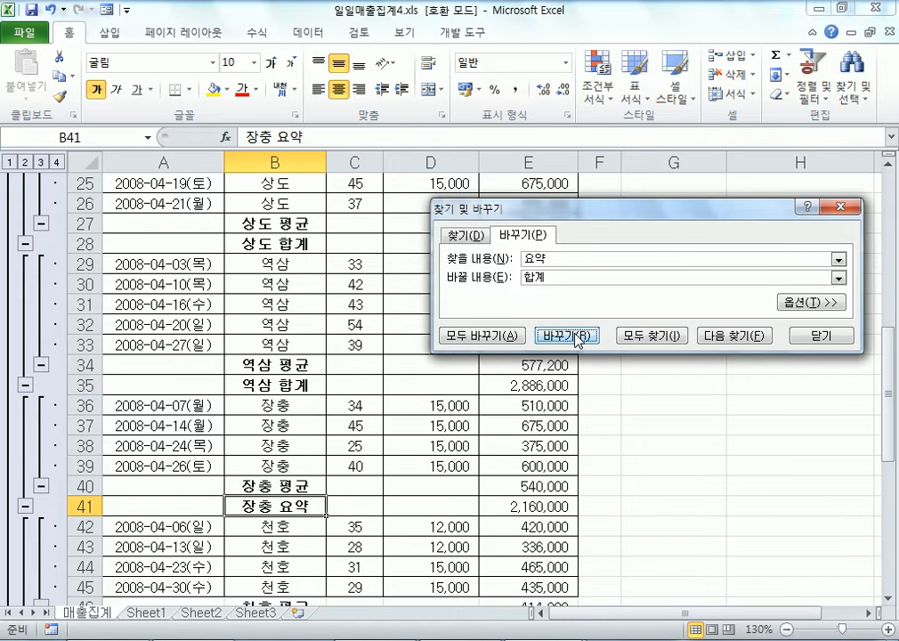
{"action": "left_click", "coordinate": [579, 339]}
{"action": "left_click", "coordinate": [578, 338]}
{"action": "left_click", "coordinate": [714, 339]}
{"action": "left_click", "coordinate": [473, 363]}
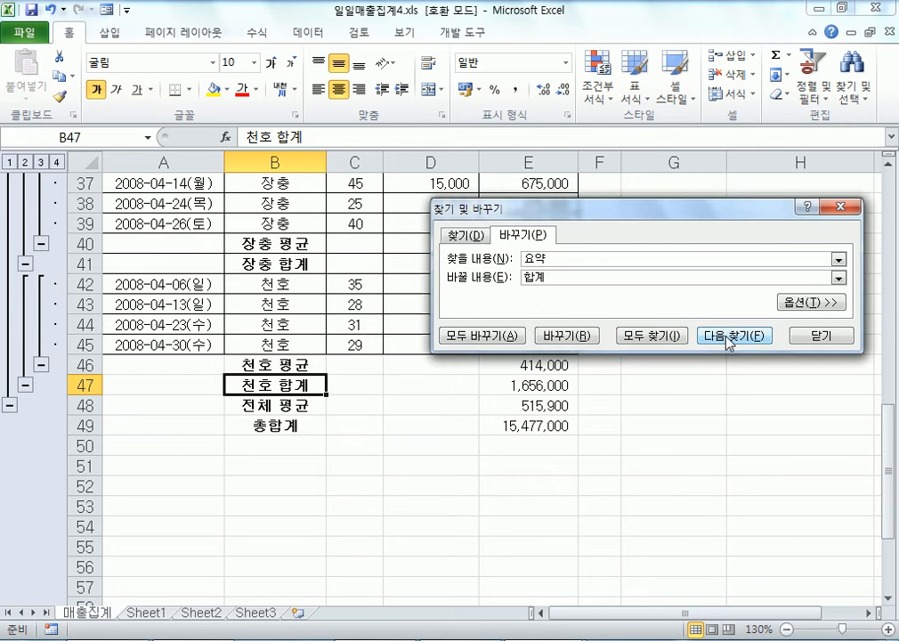
{"action": "left_click", "coordinate": [726, 338]}
{"action": "left_click", "coordinate": [435, 363]}
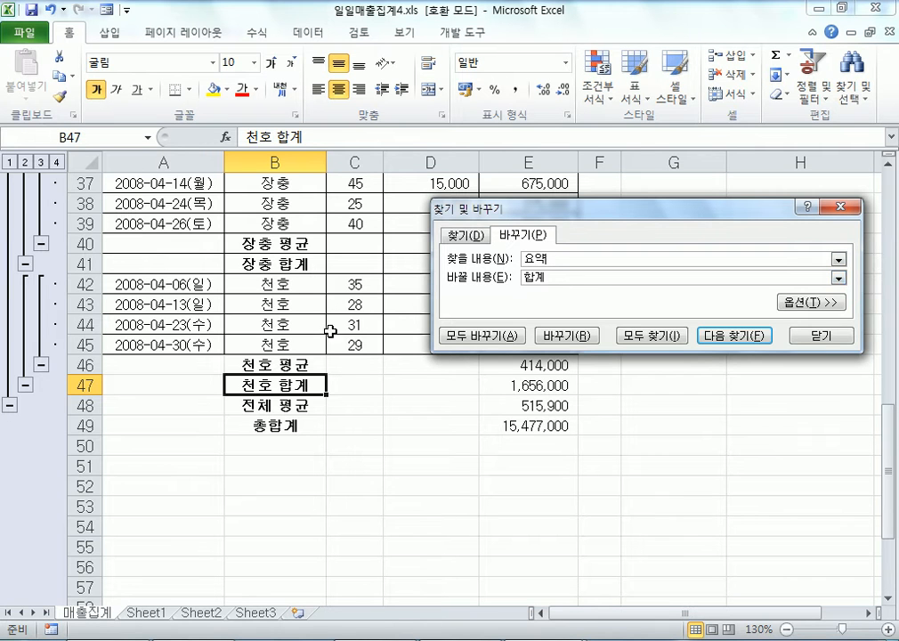
Try replacing 요약 again starting from the 대리점 header, and check the 강남 and 대방 합계 labels.
{"action": "left_click", "coordinate": [305, 278]}
{"action": "scroll", "coordinate": [302, 267], "scroll_direction": "up", "scroll_amount": 12}
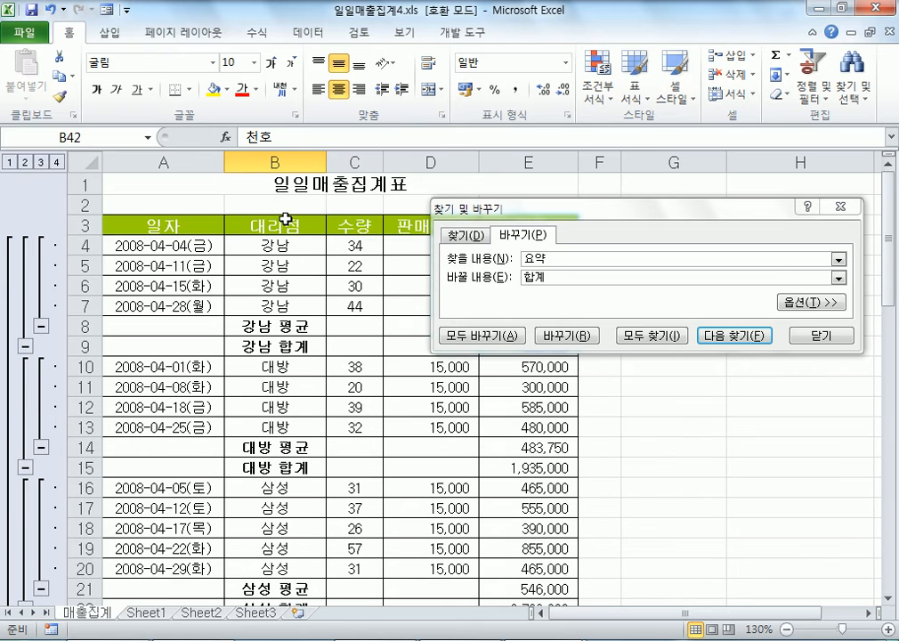
{"action": "left_click", "coordinate": [290, 221]}
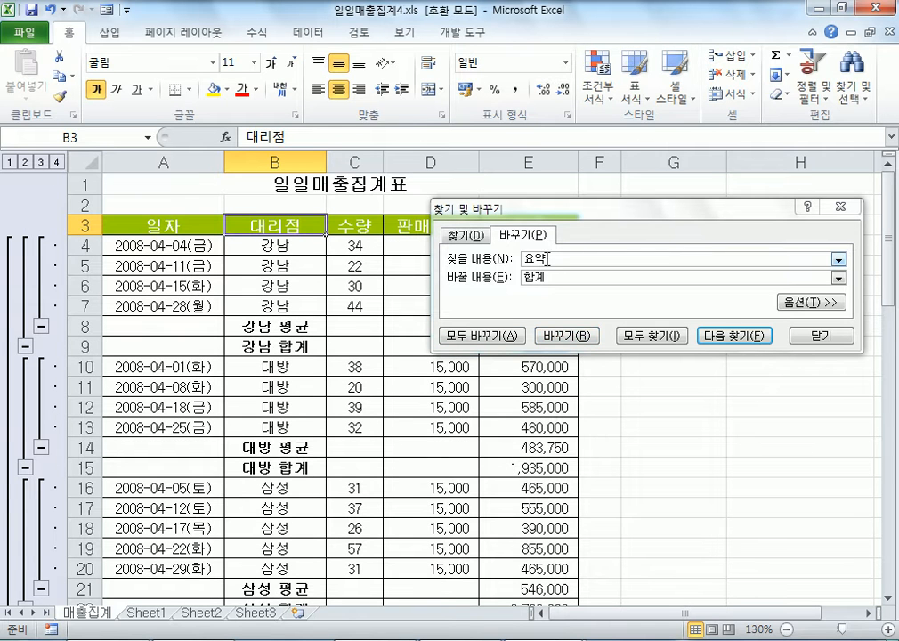
{"action": "left_click", "coordinate": [567, 336]}
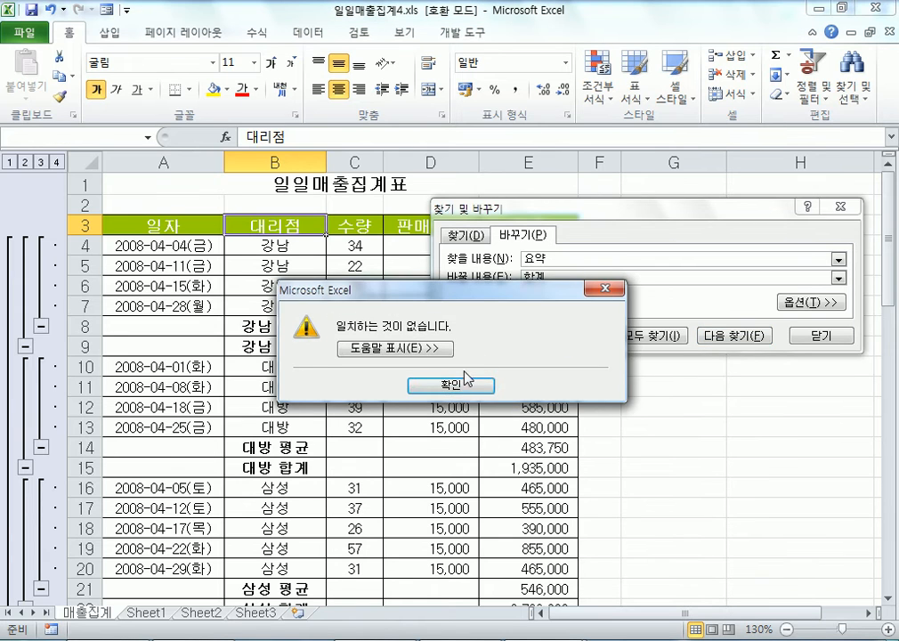
{"action": "left_click", "coordinate": [444, 382]}
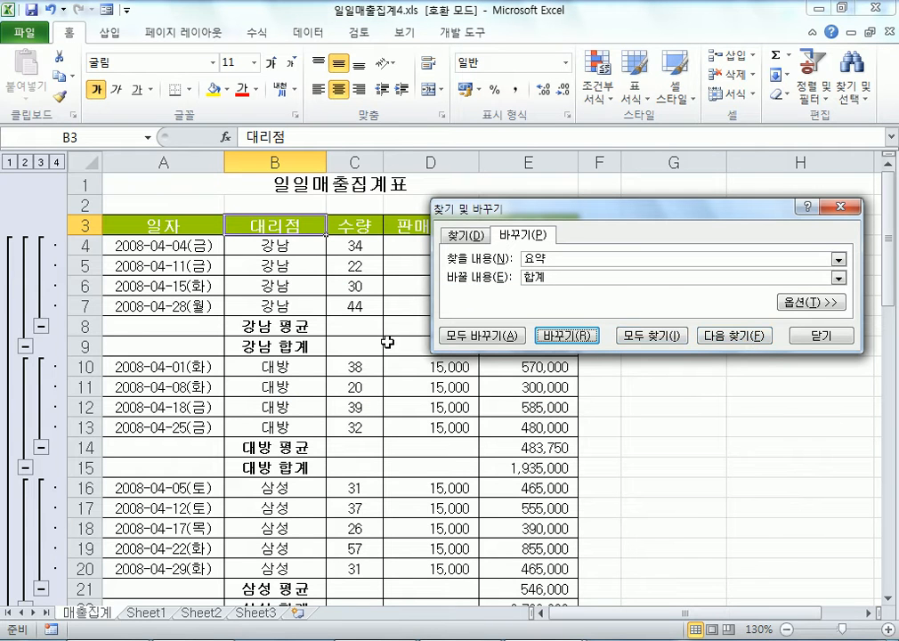
{"action": "left_click", "coordinate": [280, 347]}
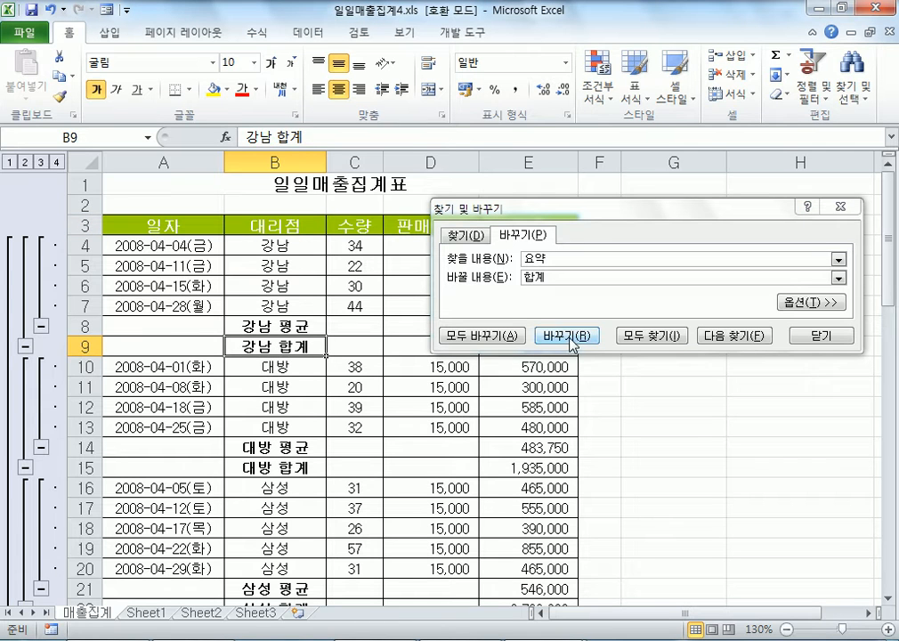
{"action": "left_click", "coordinate": [296, 466]}
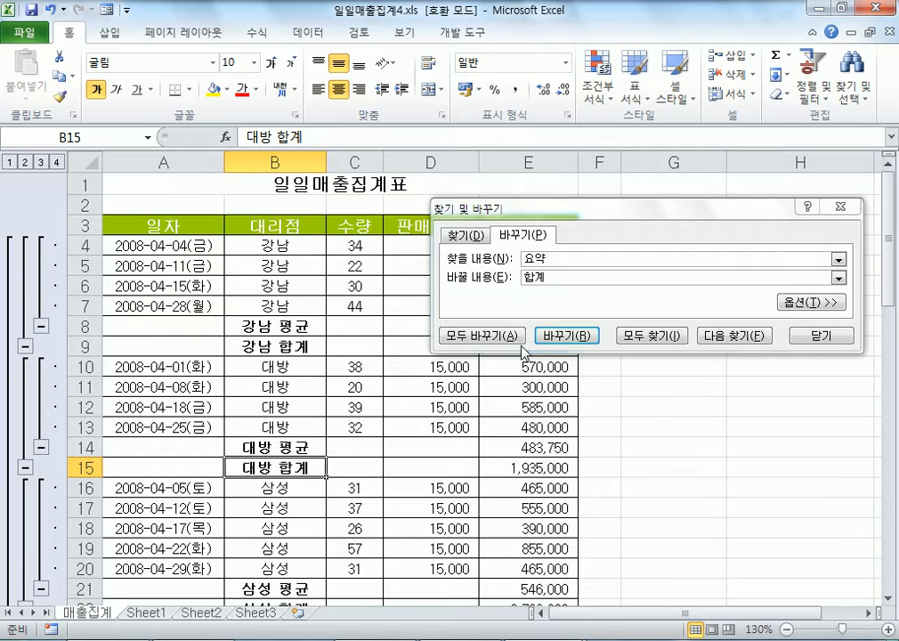
Select the 대리점 header and expand the additional options of 바꾸기, keeping the table in view.
{"action": "left_click", "coordinate": [252, 224]}
{"action": "left_click_drag", "start_coordinate": [525, 214], "coordinate": [598, 296]}
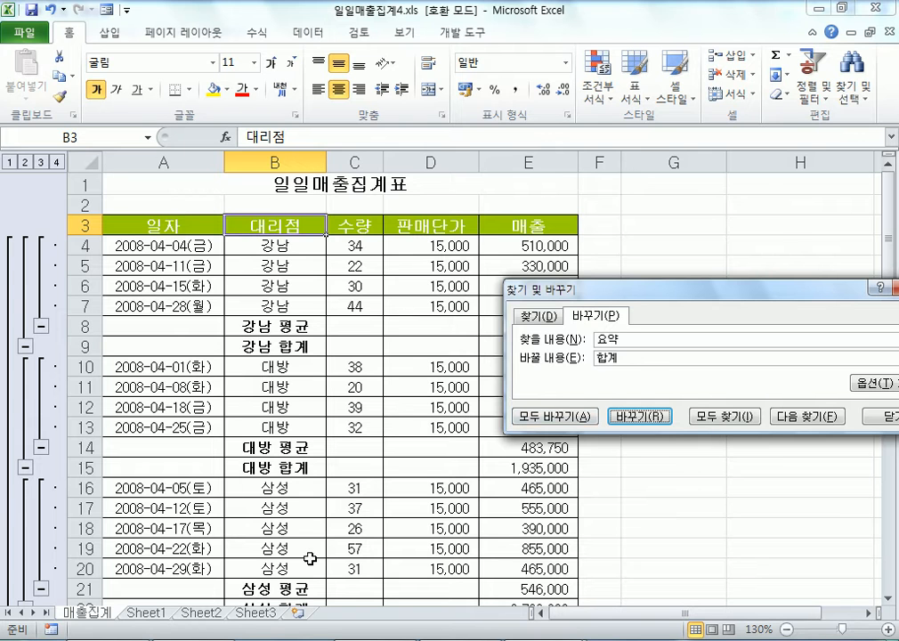
{"action": "left_click_drag", "start_coordinate": [673, 302], "coordinate": [711, 134]}
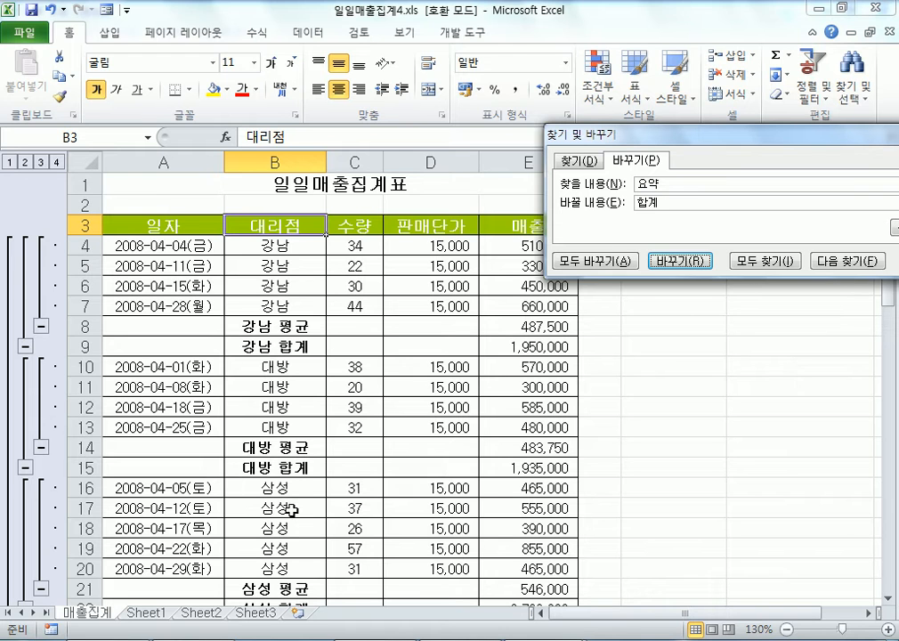
{"action": "left_click_drag", "start_coordinate": [681, 135], "coordinate": [535, 126]}
{"action": "left_click", "coordinate": [695, 214]}
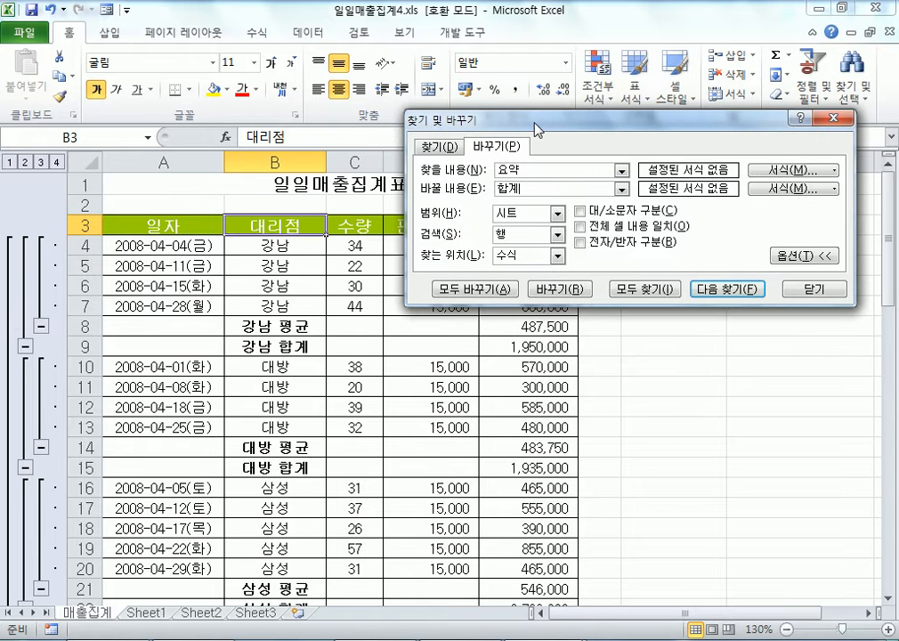
{"action": "left_click", "coordinate": [802, 255]}
{"action": "left_click", "coordinate": [802, 213]}
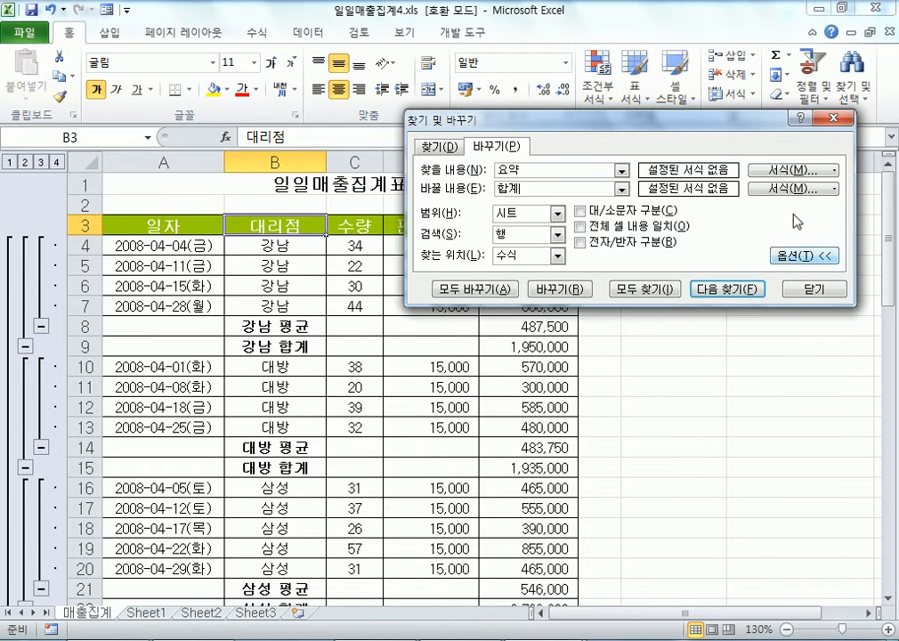
Try the 통합 문서 scope for the replacement and return the scope to 시트.
{"action": "left_click", "coordinate": [525, 222]}
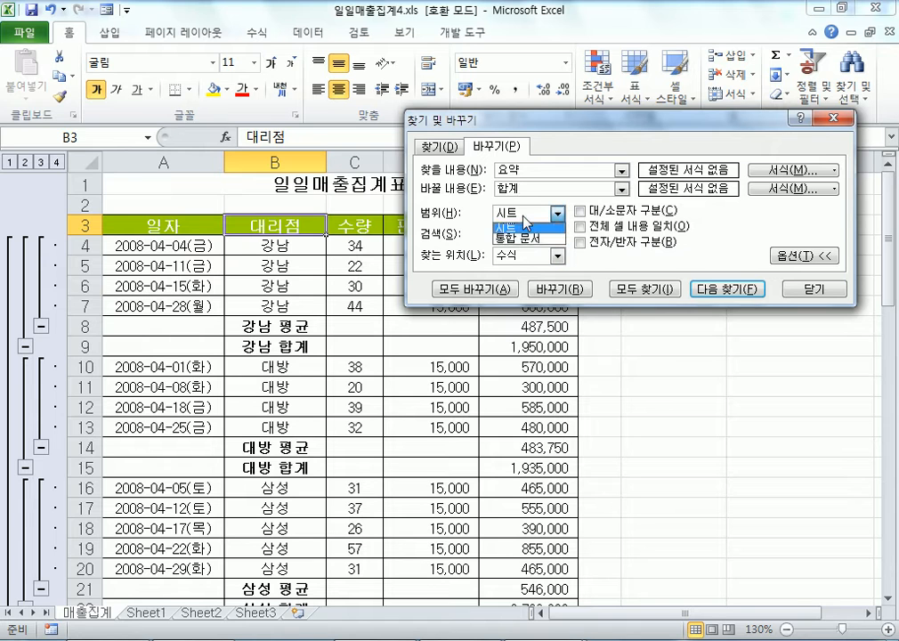
{"action": "left_click", "coordinate": [526, 223]}
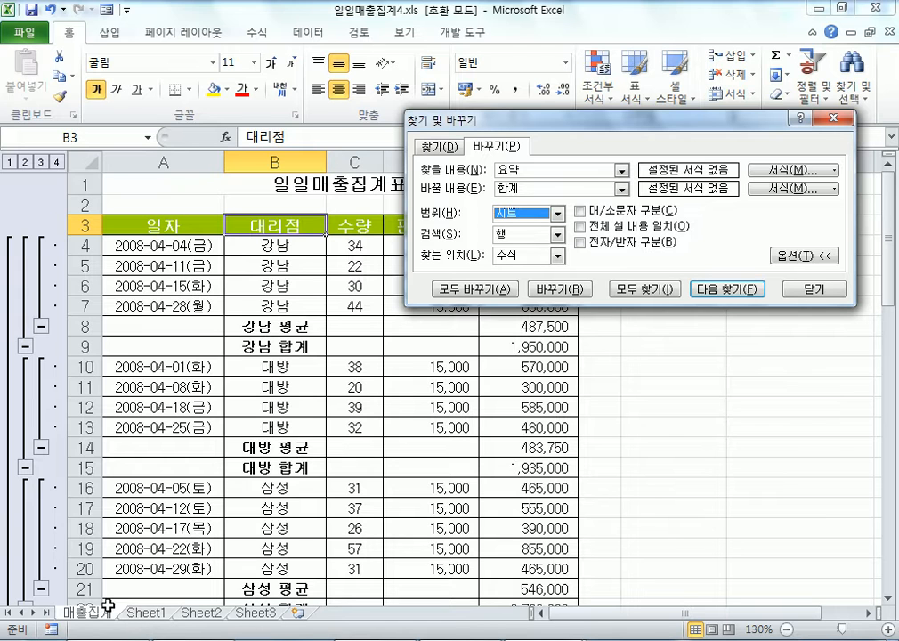
{"action": "left_click", "coordinate": [499, 222]}
{"action": "left_click", "coordinate": [514, 233]}
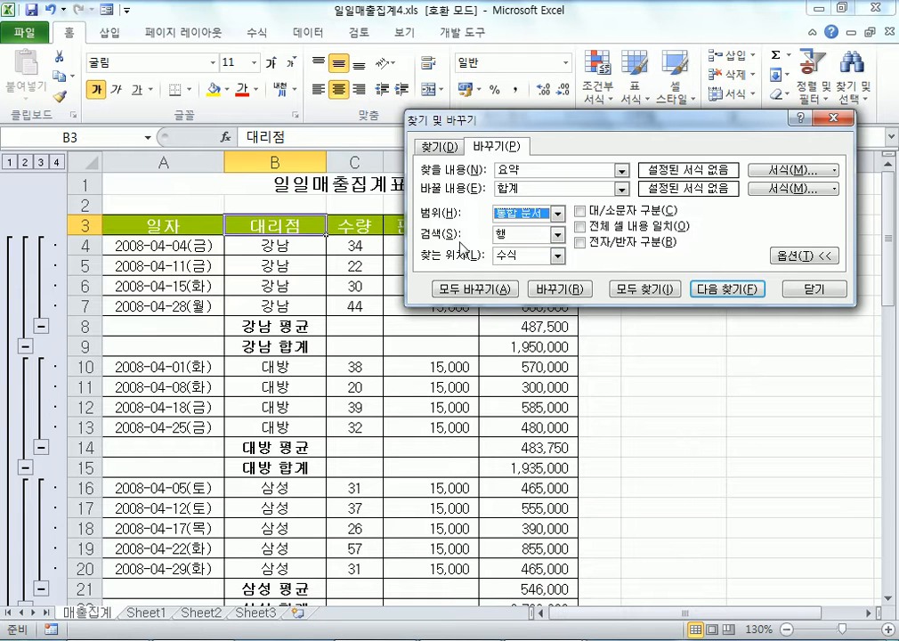
{"action": "left_click", "coordinate": [500, 215]}
{"action": "left_click", "coordinate": [507, 226]}
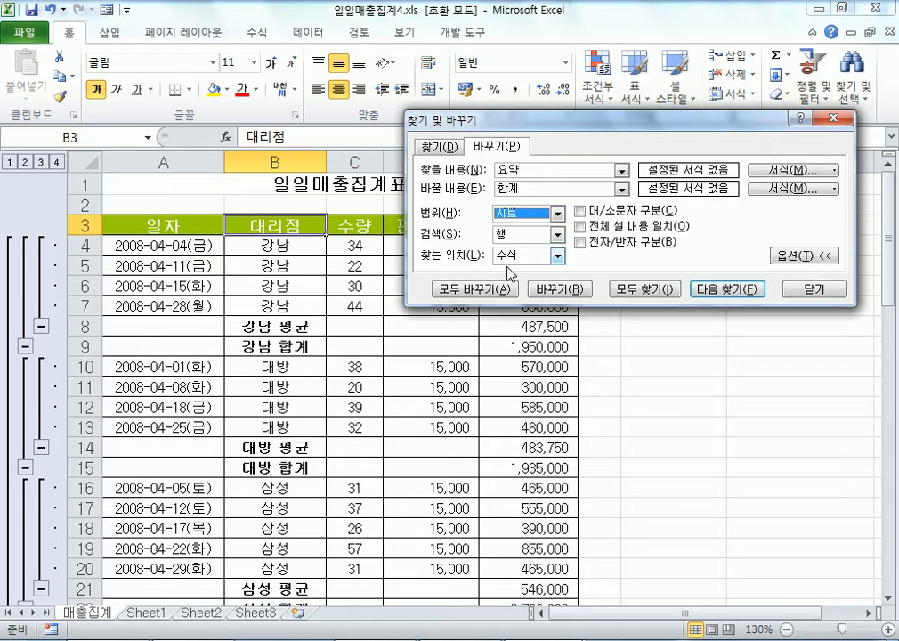
Review the 검색 choices and trace the 행 search order cell by cell across the header row and rows 4 and 5.
{"action": "left_click", "coordinate": [525, 235]}
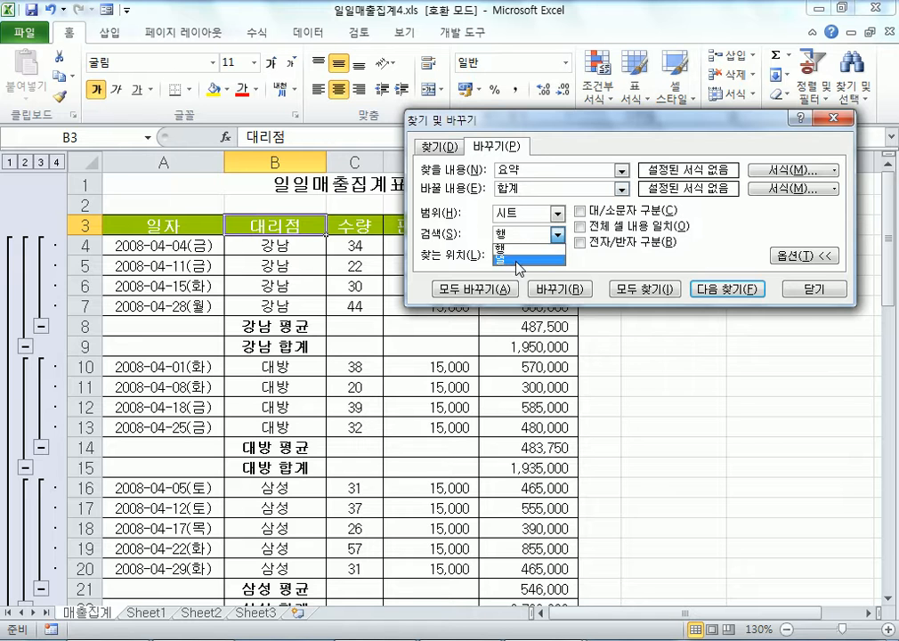
{"action": "left_click", "coordinate": [537, 122]}
{"action": "left_click_drag", "start_coordinate": [594, 127], "coordinate": [616, 410]}
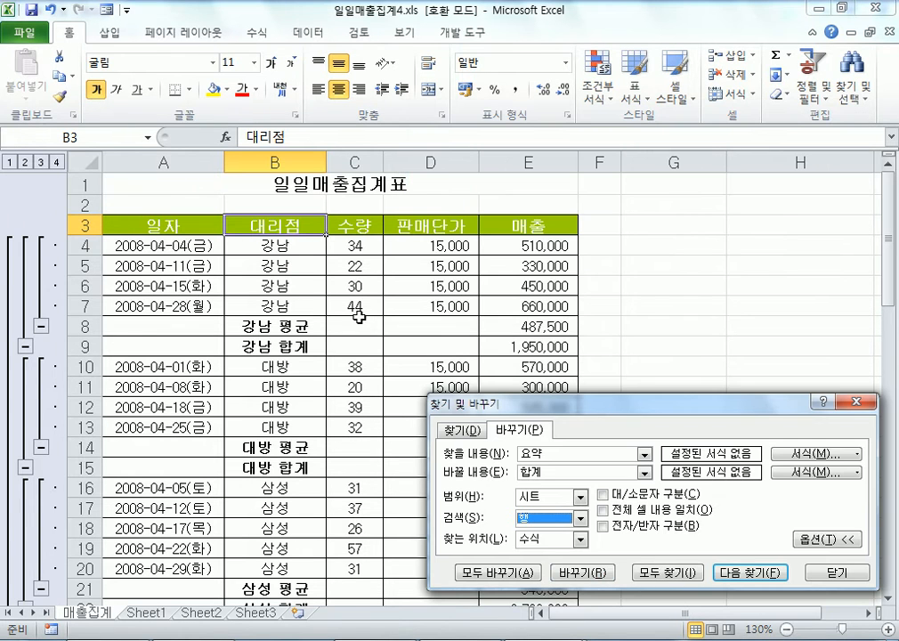
{"action": "left_click", "coordinate": [356, 224]}
{"action": "left_click", "coordinate": [411, 224]}
{"action": "left_click", "coordinate": [518, 224]}
{"action": "left_click", "coordinate": [359, 224]}
{"action": "left_click", "coordinate": [418, 224]}
{"action": "left_click", "coordinate": [525, 224]}
{"action": "left_click", "coordinate": [312, 225]}
{"action": "left_click", "coordinate": [555, 228]}
{"action": "left_click", "coordinate": [162, 246]}
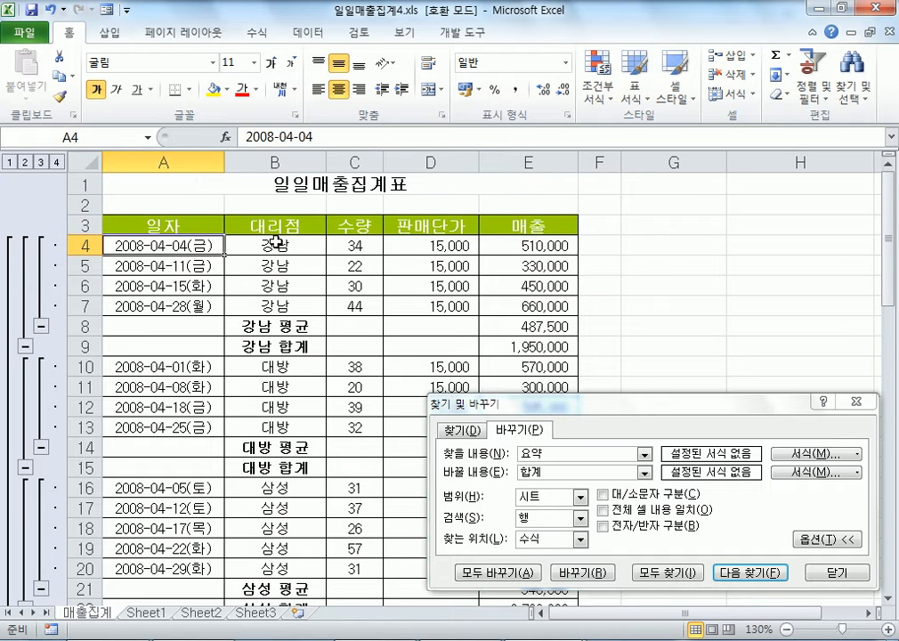
{"action": "left_click", "coordinate": [267, 247]}
{"action": "left_click", "coordinate": [356, 247]}
{"action": "left_click", "coordinate": [429, 247]}
{"action": "left_click", "coordinate": [525, 247]}
{"action": "left_click", "coordinate": [213, 266]}
{"action": "left_click", "coordinate": [285, 265]}
{"action": "left_click", "coordinate": [356, 265]}
{"action": "left_click", "coordinate": [429, 265]}
{"action": "left_click", "coordinate": [547, 267]}
Set the 검색 direction to 열 and trace its order from the 대리점 column through columns C, D and E.
{"action": "left_click_drag", "start_coordinate": [574, 402], "coordinate": [569, 234]}
{"action": "left_click", "coordinate": [542, 348]}
{"action": "left_click", "coordinate": [539, 372]}
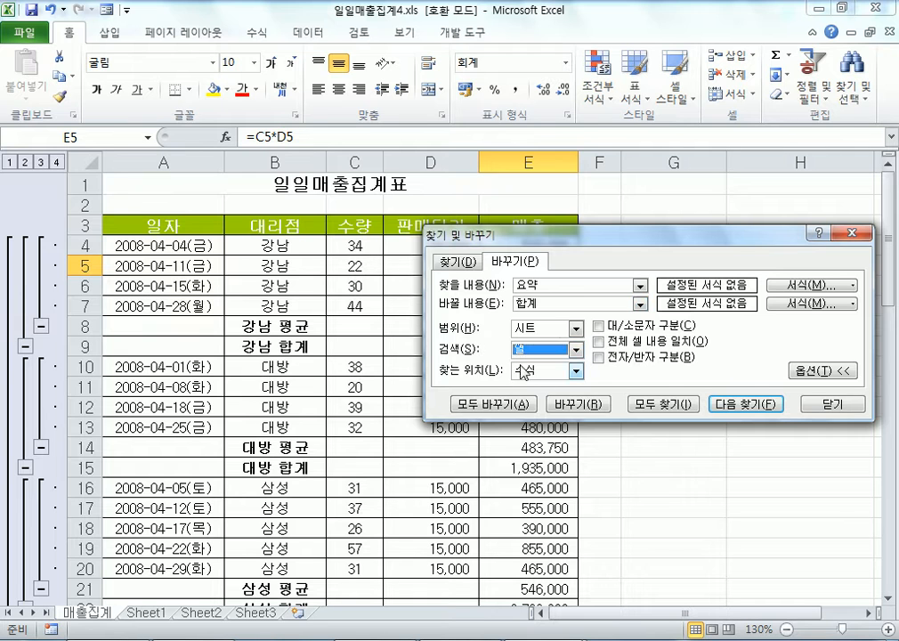
{"action": "left_click", "coordinate": [258, 222]}
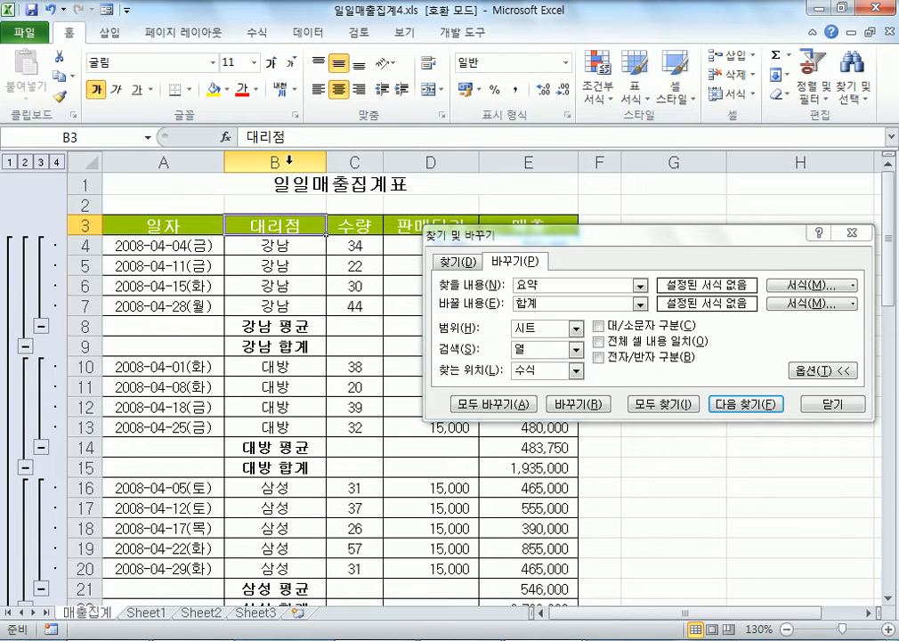
{"action": "left_click", "coordinate": [289, 161]}
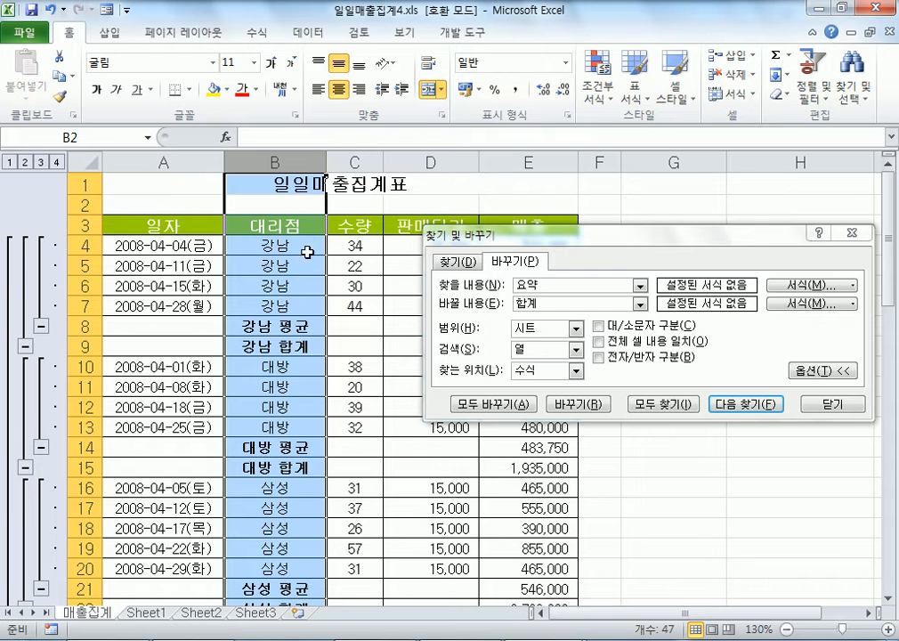
{"action": "left_click", "coordinate": [354, 160]}
{"action": "left_click", "coordinate": [418, 161]}
{"action": "left_click", "coordinate": [503, 160]}
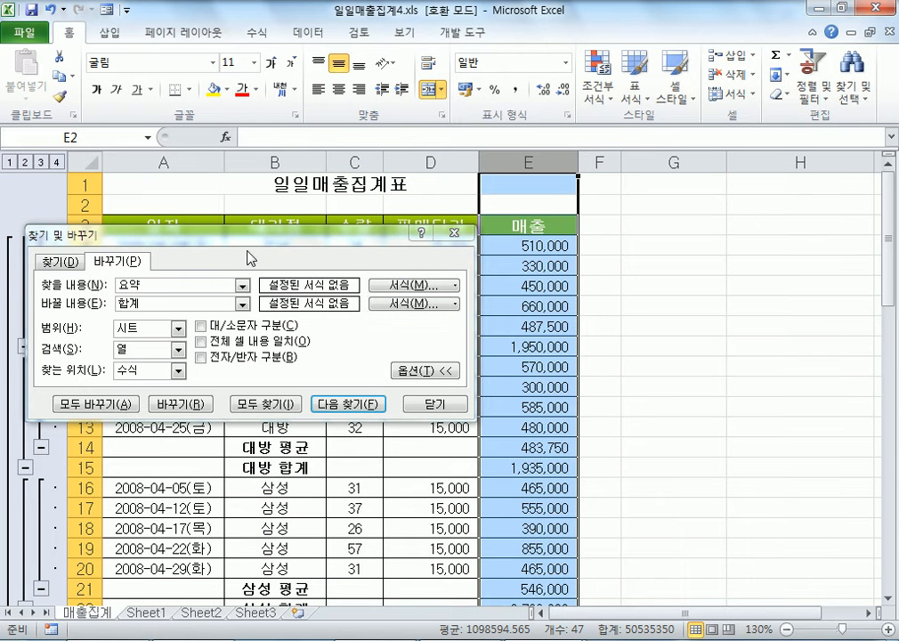
Switch the 검색 direction to 행, select the 강남 cell in row 6, and return the direction to 열.
{"action": "left_click_drag", "start_coordinate": [215, 235], "coordinate": [552, 192]}
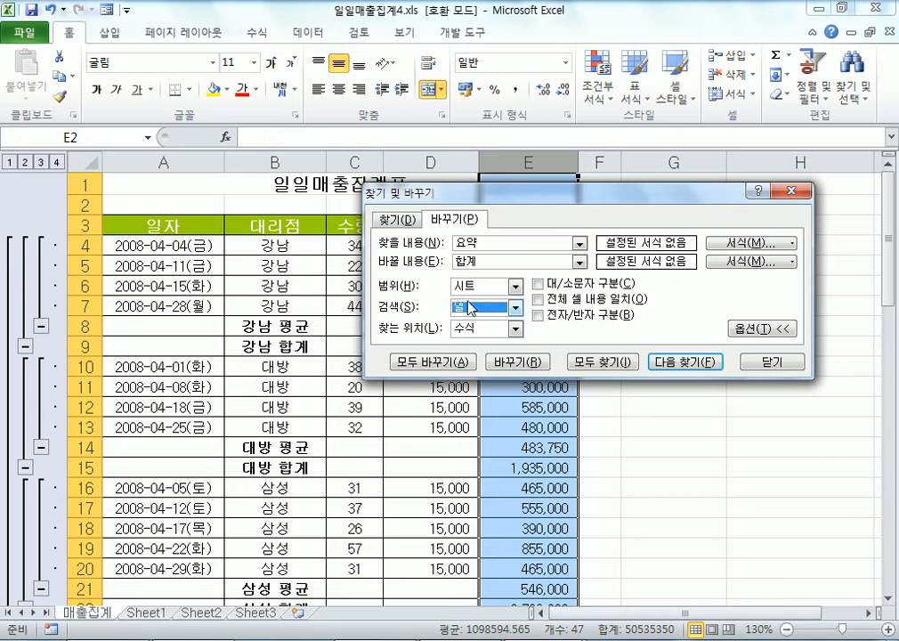
{"action": "left_click", "coordinate": [463, 307]}
{"action": "left_click", "coordinate": [472, 321]}
{"action": "left_click", "coordinate": [304, 282]}
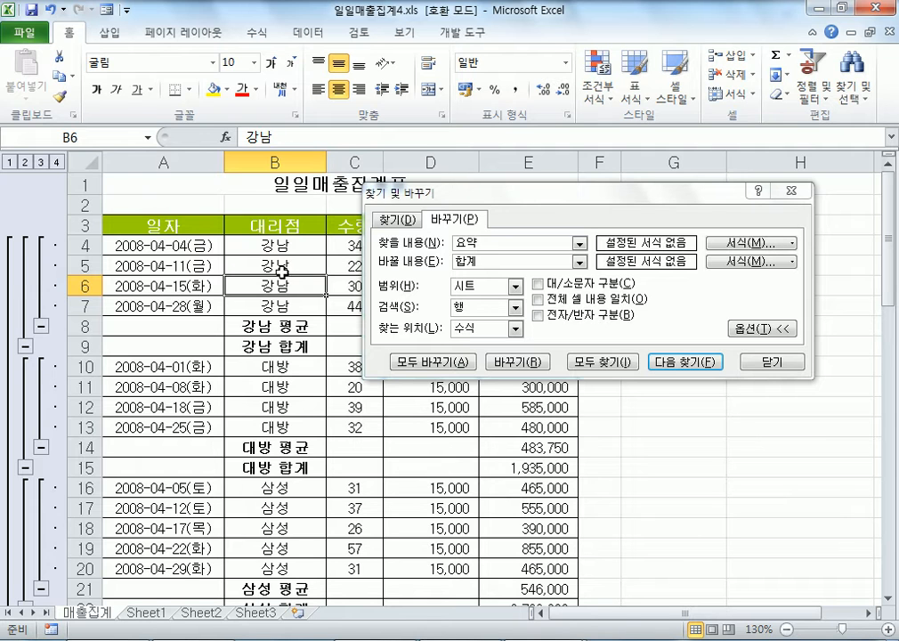
{"action": "left_click", "coordinate": [493, 311]}
{"action": "left_click", "coordinate": [490, 334]}
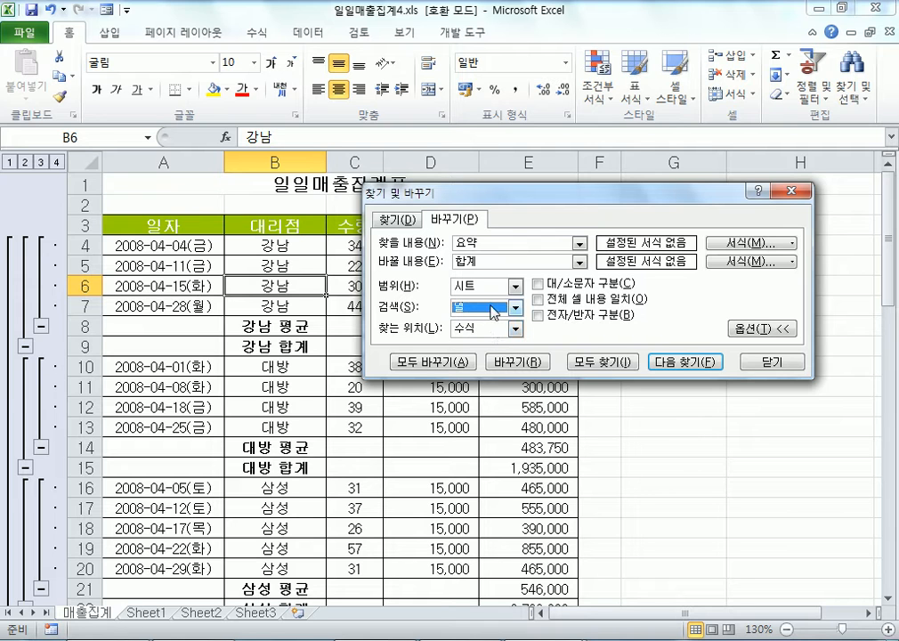
Turn 대/소문자 구분 on and off again, and enable 전체 셀 내용 일치.
{"action": "left_click", "coordinate": [537, 285]}
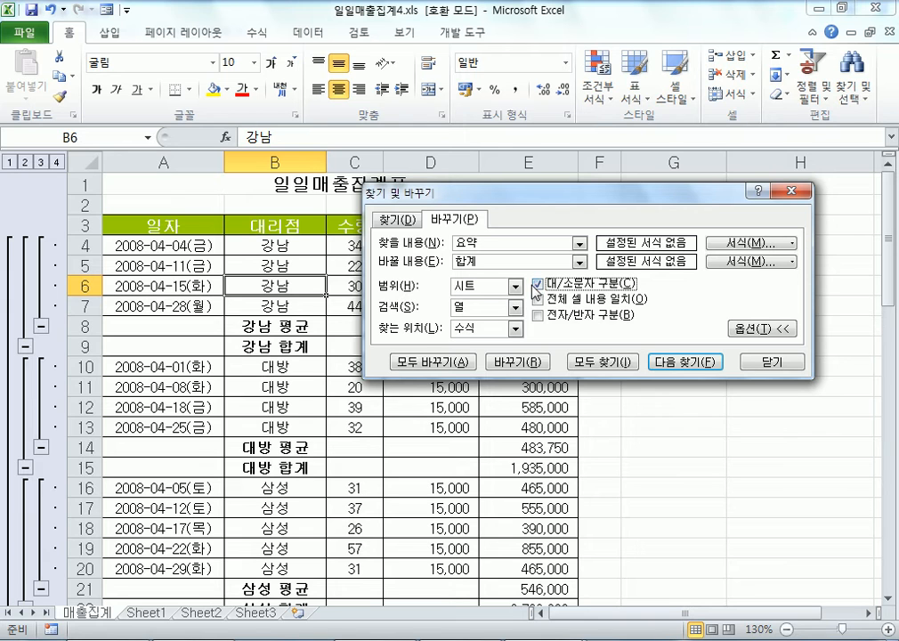
{"action": "left_click", "coordinate": [537, 284]}
{"action": "left_click", "coordinate": [537, 300]}
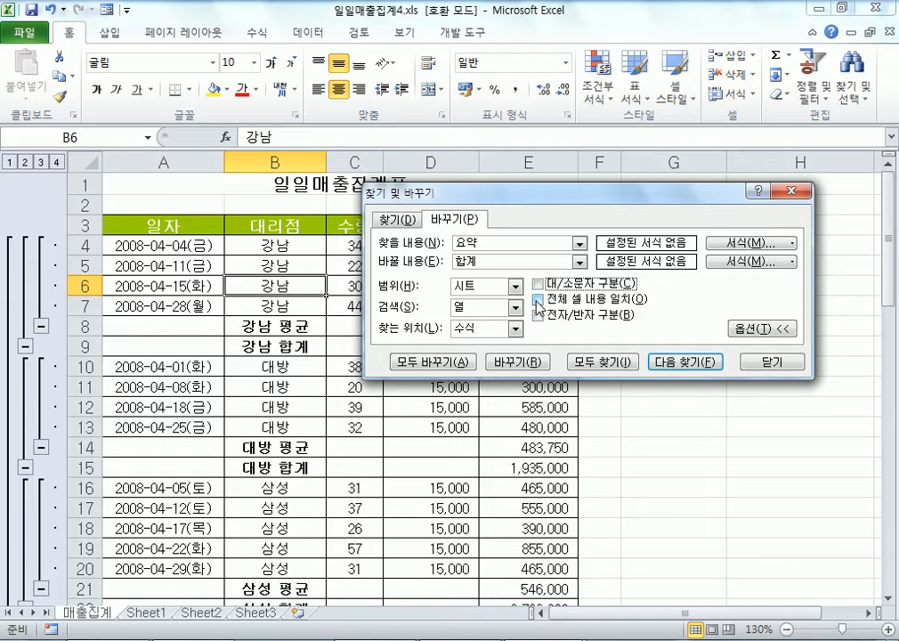
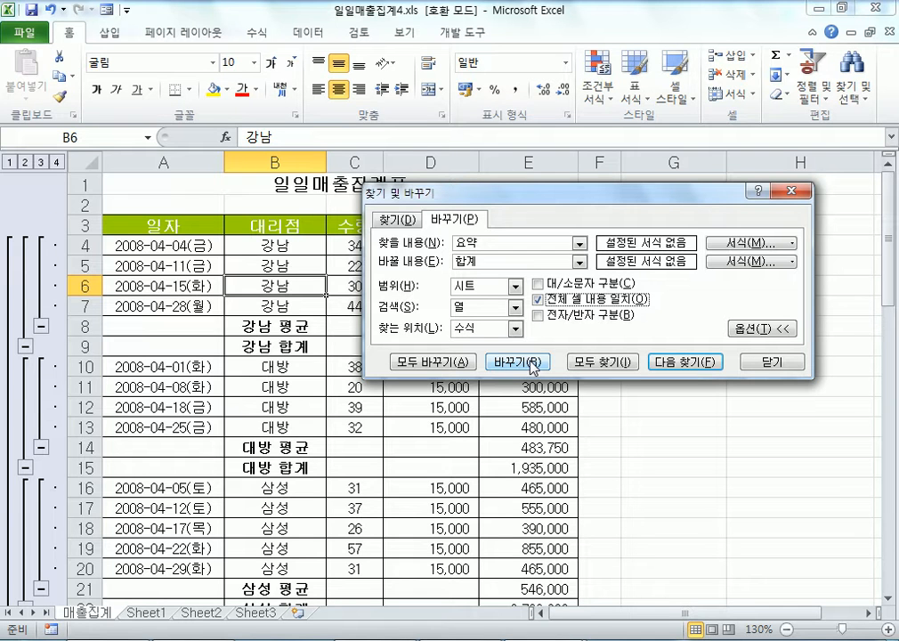
Enter 요약 in cell A2 as an example of an exact cell match.
{"action": "left_click", "coordinate": [189, 208]}
{"action": "type", "text": "ㅇ요약"}
{"action": "key", "text": "Return"}
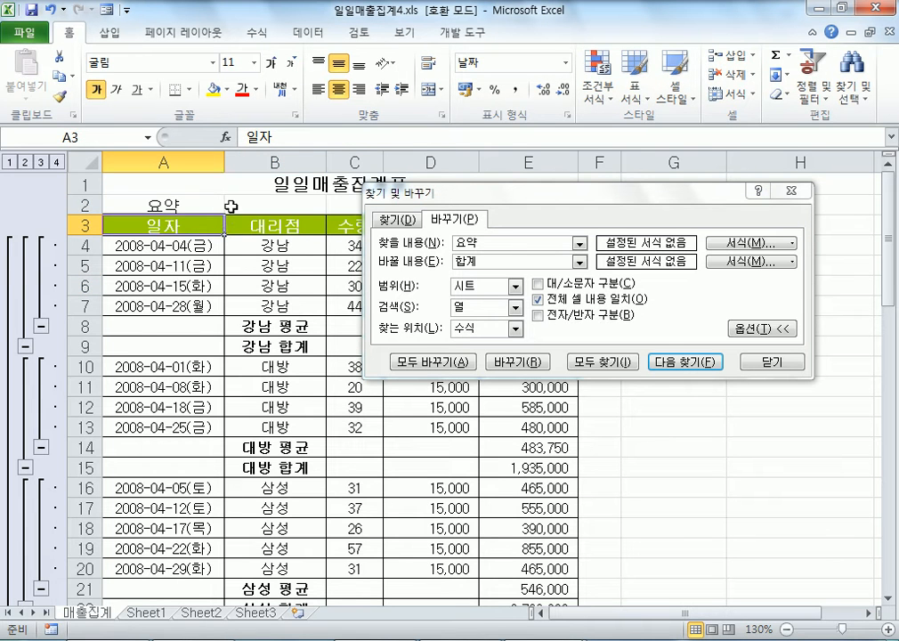
Enter "* 요약" in cell B2 as an example of a partial match.
{"action": "left_click", "coordinate": [267, 211]}
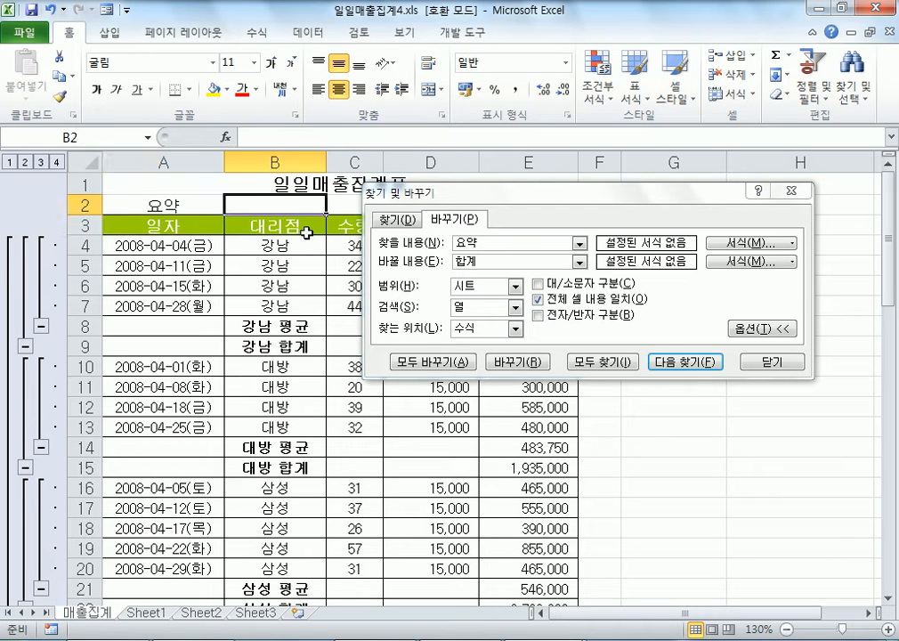
{"action": "type", "text": "*"}
{"action": "type", "text": " 모양"}
{"action": "key", "text": "BackSpace"}
{"action": "key", "text": "BackSpace"}
{"action": "key", "text": "BackSpace"}
{"action": "key", "text": "BackSpace"}
{"action": "type", "text": "용"}
{"action": "key", "text": "BackSpace"}
{"action": "type", "text": "약"}
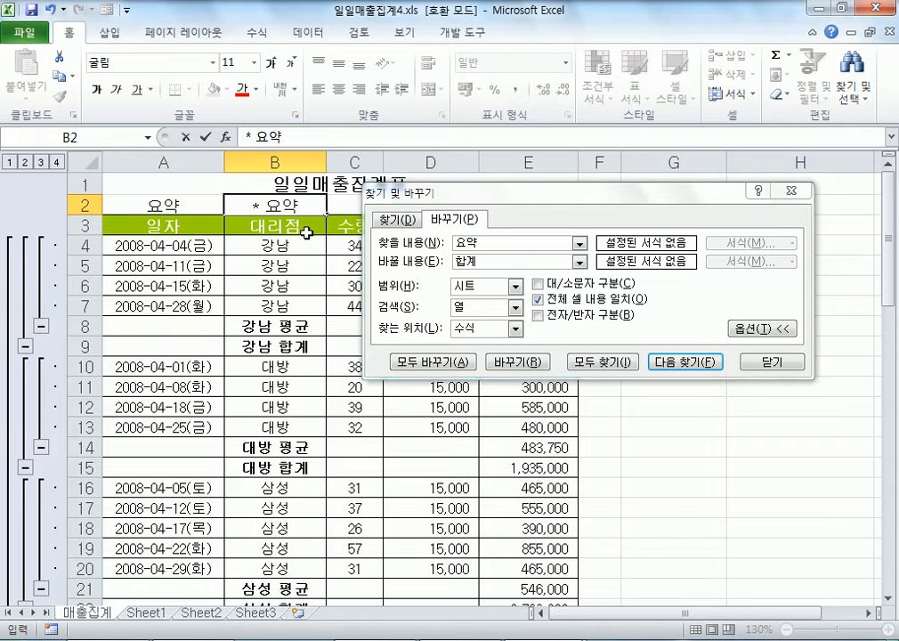
Compare the exact match 요약 in cell A2 with the partial match "* 요약" in cell B2.
{"action": "left_click", "coordinate": [169, 204]}
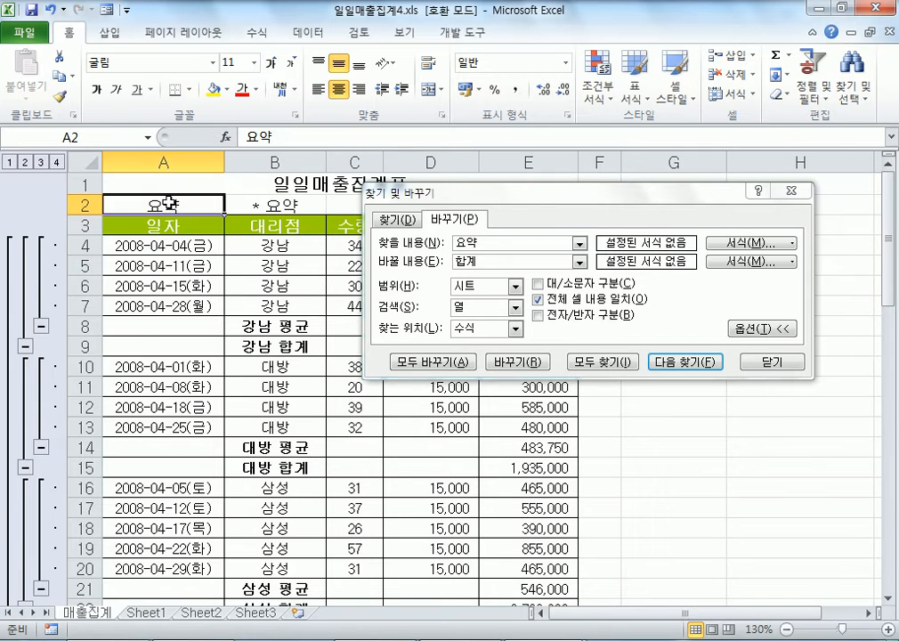
{"action": "left_click", "coordinate": [268, 203]}
{"action": "double_click", "coordinate": [257, 205]}
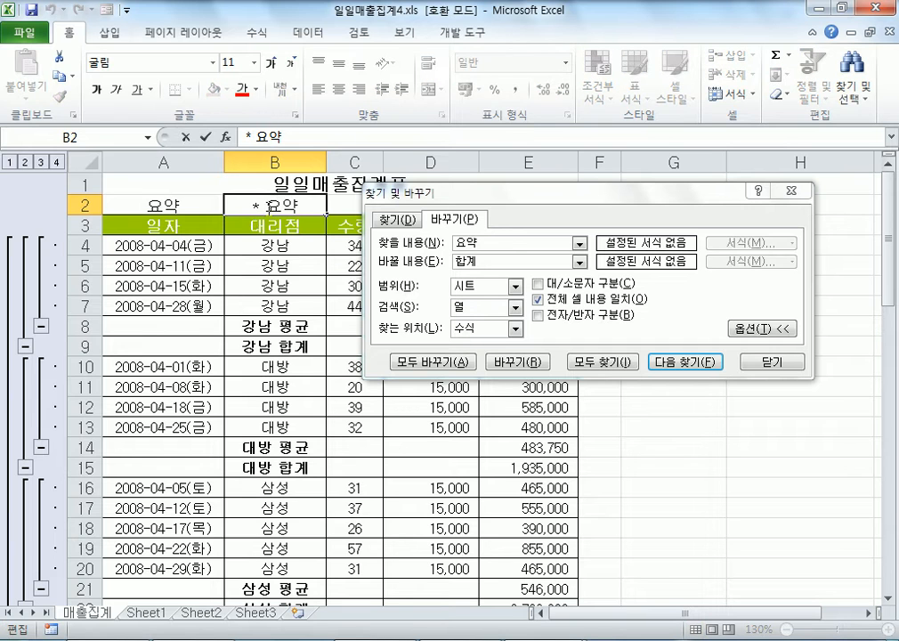
{"action": "double_click", "coordinate": [283, 205]}
{"action": "left_click", "coordinate": [142, 206]}
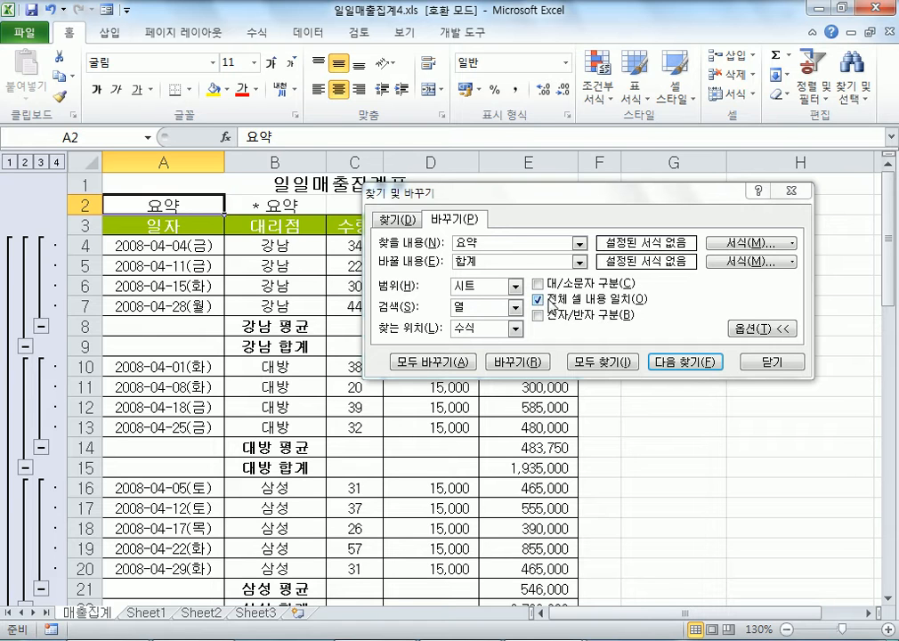
{"action": "left_click", "coordinate": [260, 205]}
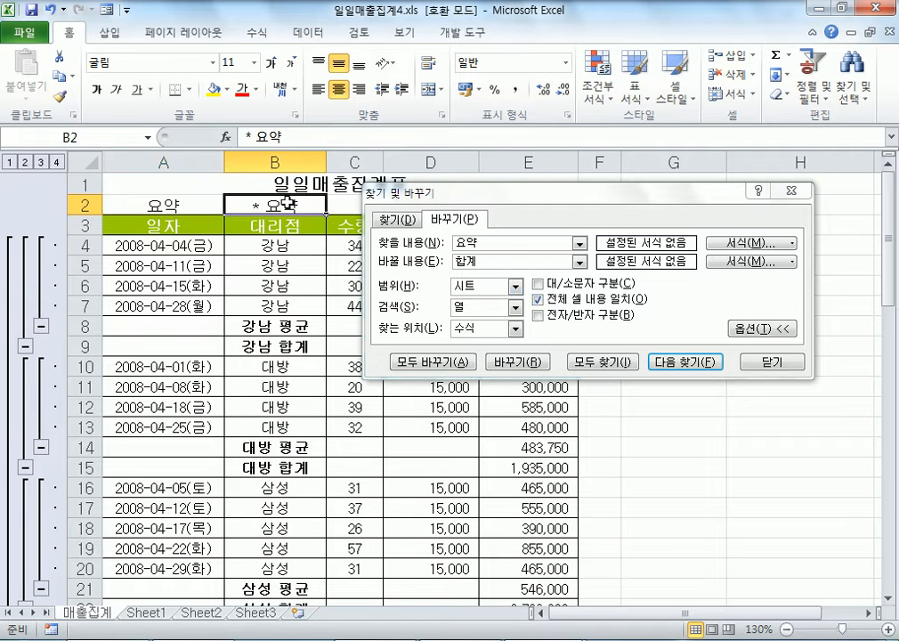
{"action": "left_click", "coordinate": [171, 210]}
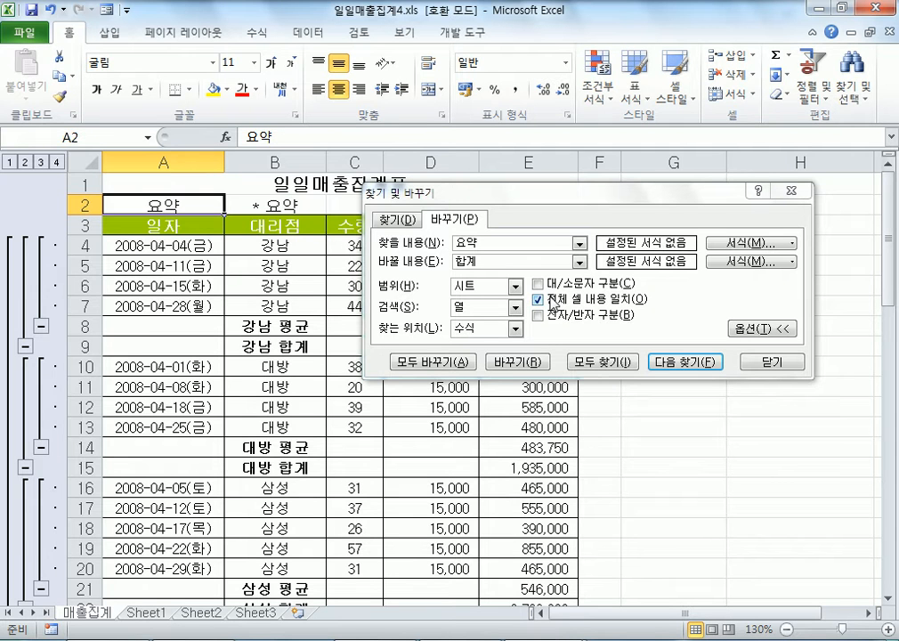
Examine the 대리점 column entries above and below the 삼성 합계 cell B22 to illustrate forward and backward searching.
{"action": "left_click", "coordinate": [294, 468]}
{"action": "scroll", "coordinate": [409, 448], "scroll_direction": "down", "scroll_amount": 3}
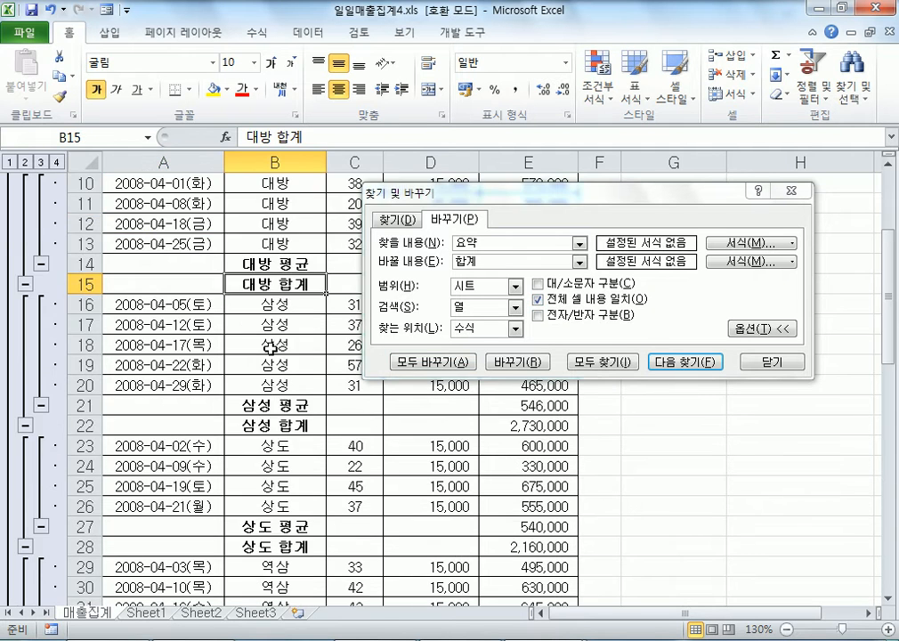
{"action": "left_click", "coordinate": [254, 429]}
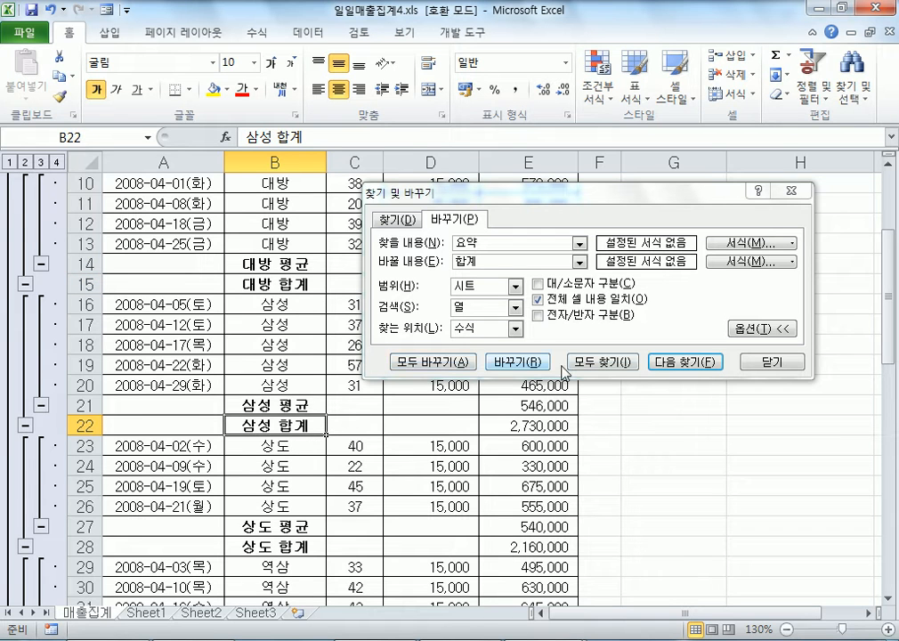
{"action": "left_click_drag", "start_coordinate": [303, 445], "coordinate": [301, 563]}
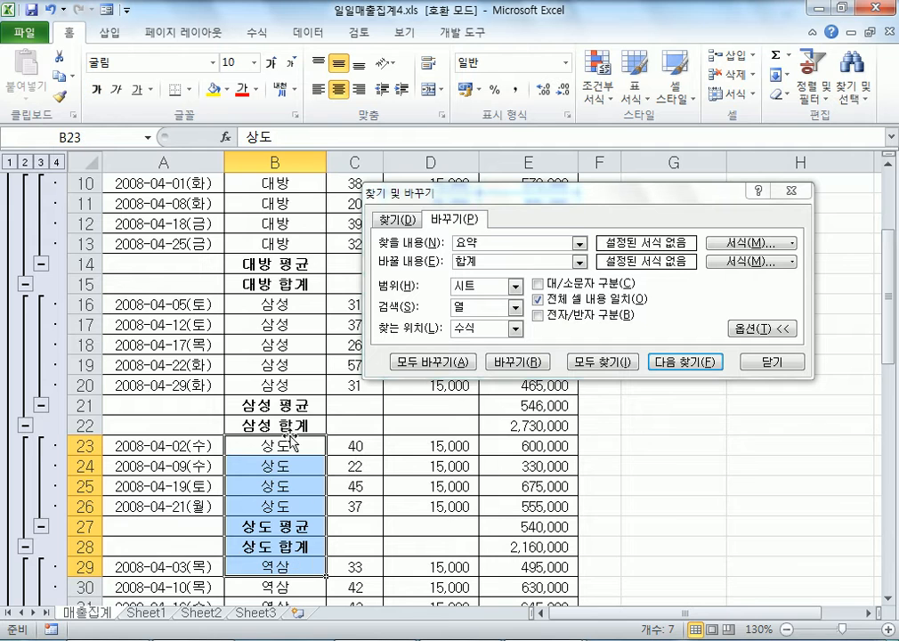
{"action": "left_click_drag", "start_coordinate": [345, 428], "coordinate": [584, 409]}
{"action": "left_click_drag", "start_coordinate": [276, 486], "coordinate": [291, 597]}
{"action": "left_click", "coordinate": [299, 450]}
{"action": "left_click_drag", "start_coordinate": [293, 400], "coordinate": [315, 216]}
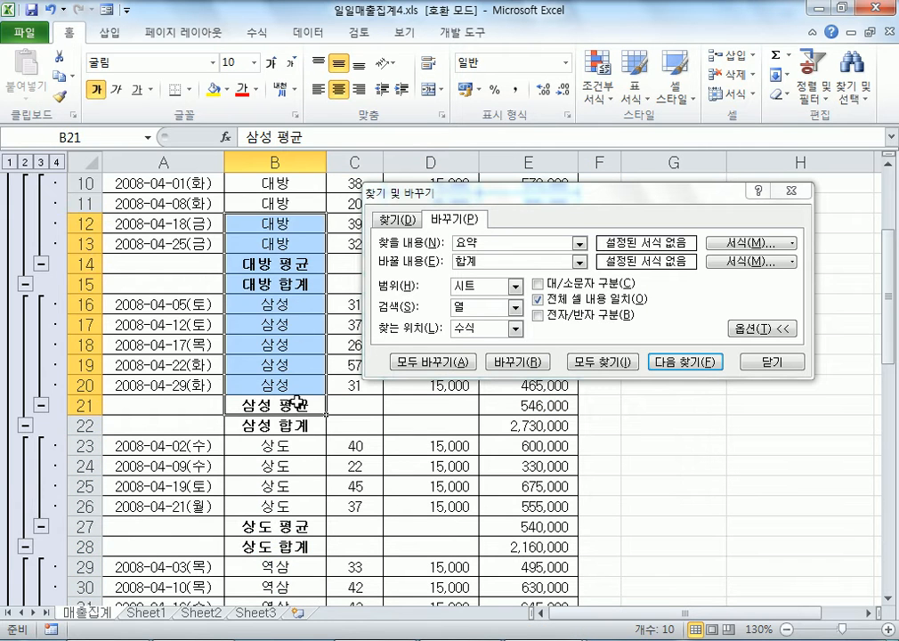
{"action": "left_click", "coordinate": [295, 425]}
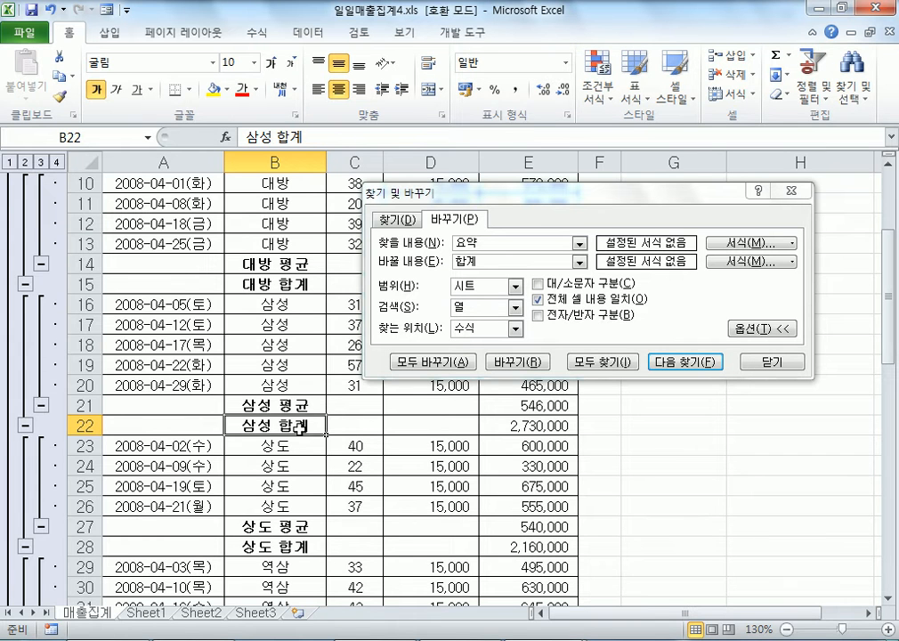
Select the title cell A1 and the 상도 평균 cell B27 as starting points, and find the next exact match for 요약.
{"action": "scroll", "coordinate": [125, 187], "scroll_direction": "up", "scroll_amount": 3}
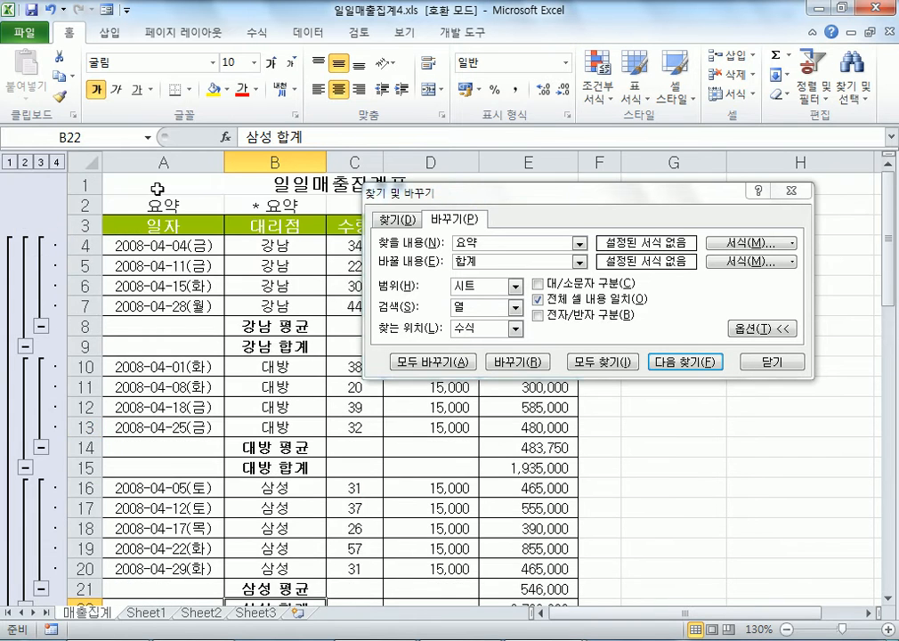
{"action": "left_click", "coordinate": [157, 189]}
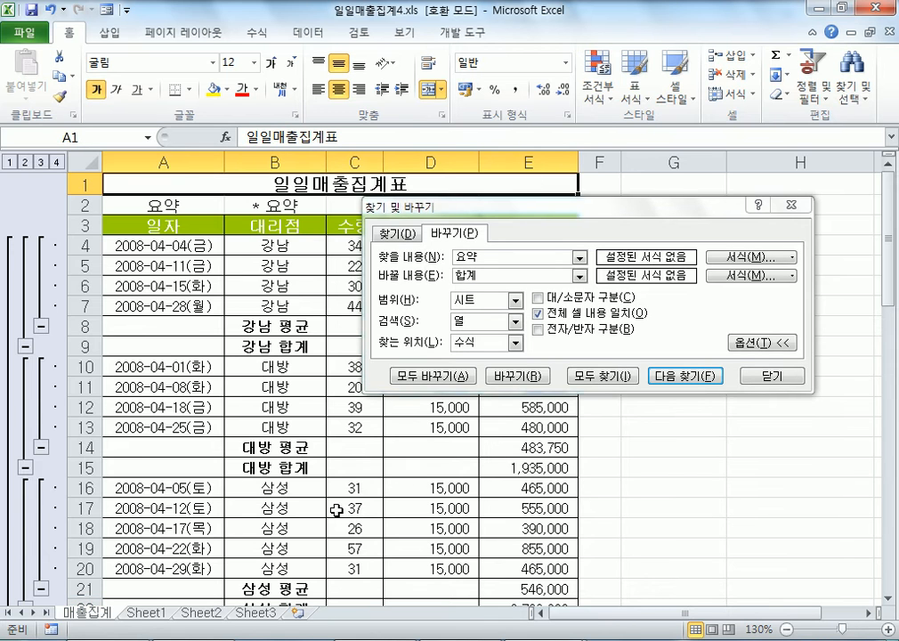
{"action": "scroll", "coordinate": [327, 507], "scroll_direction": "down", "scroll_amount": 4}
{"action": "left_click", "coordinate": [305, 465]}
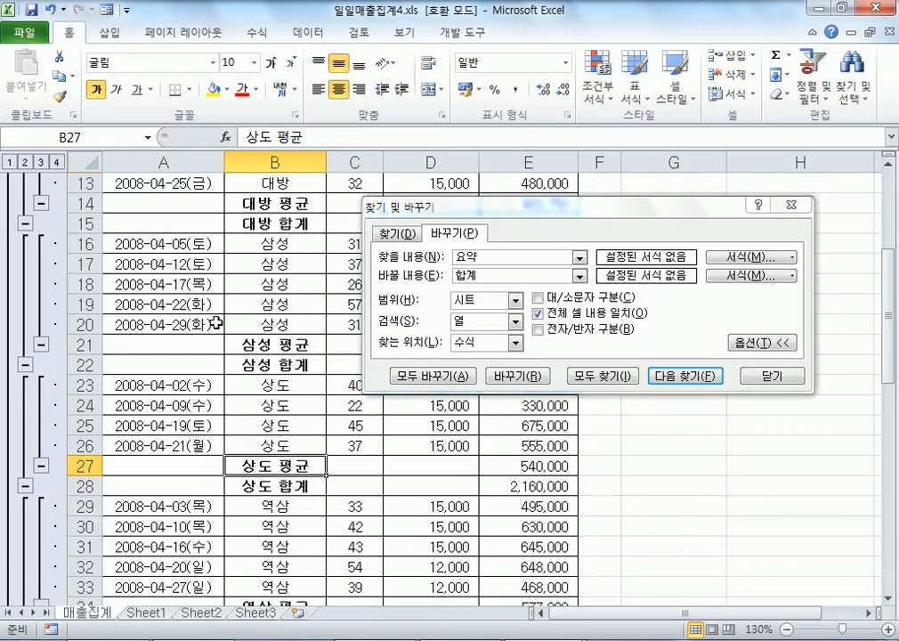
{"action": "left_click", "coordinate": [686, 376]}
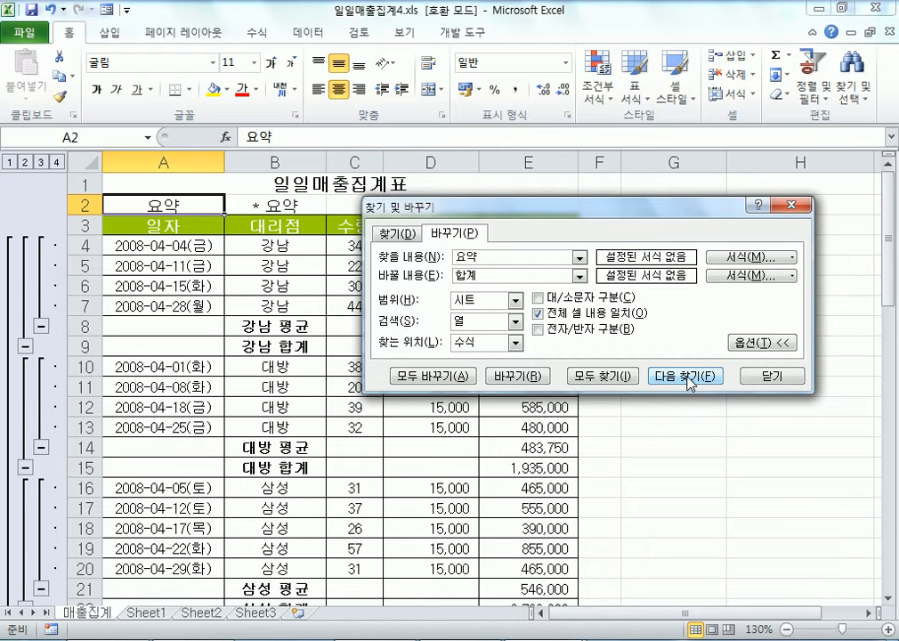
Switch to Notepad and, after a blank line, add the note "엑셀에서 원하는 항목을 찾고자 할 때, "다음 찾기"를 하면 된다.".
{"action": "key", "text": "alt+Tab"}
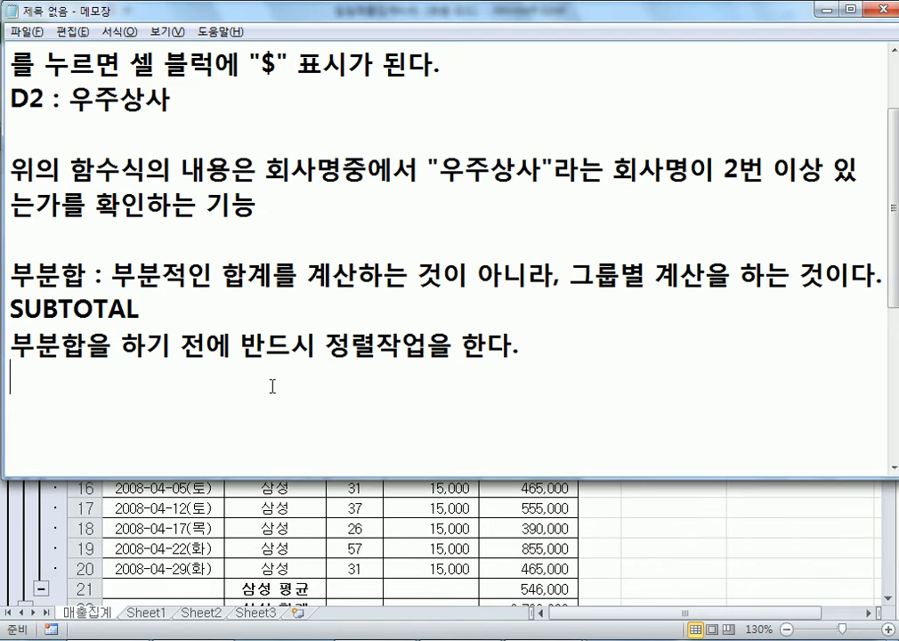
{"action": "key", "text": "Return"}
{"action": "key", "text": "Return"}
{"action": "type", "text": "엑셀에"}
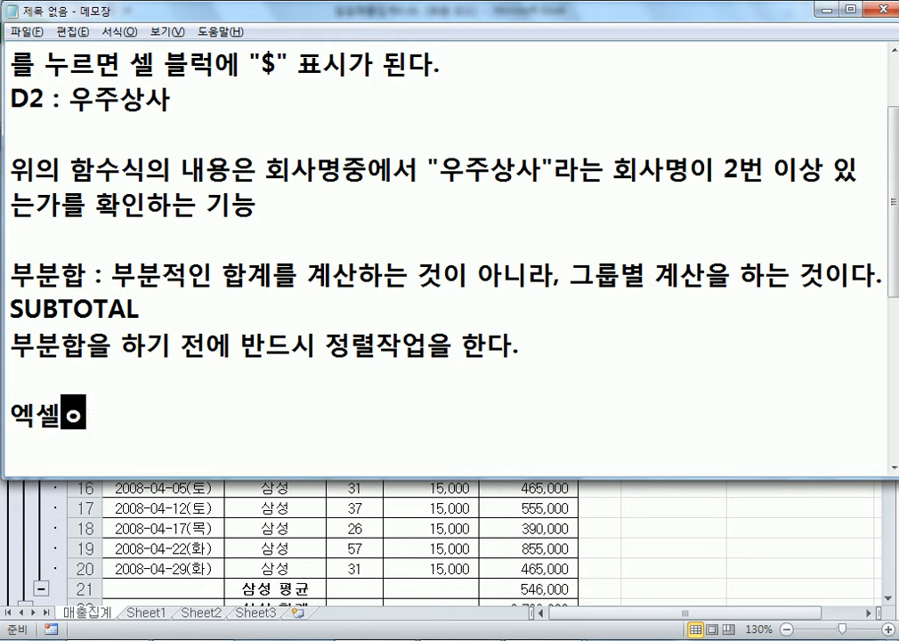
{"action": "type", "text": "서 원"}
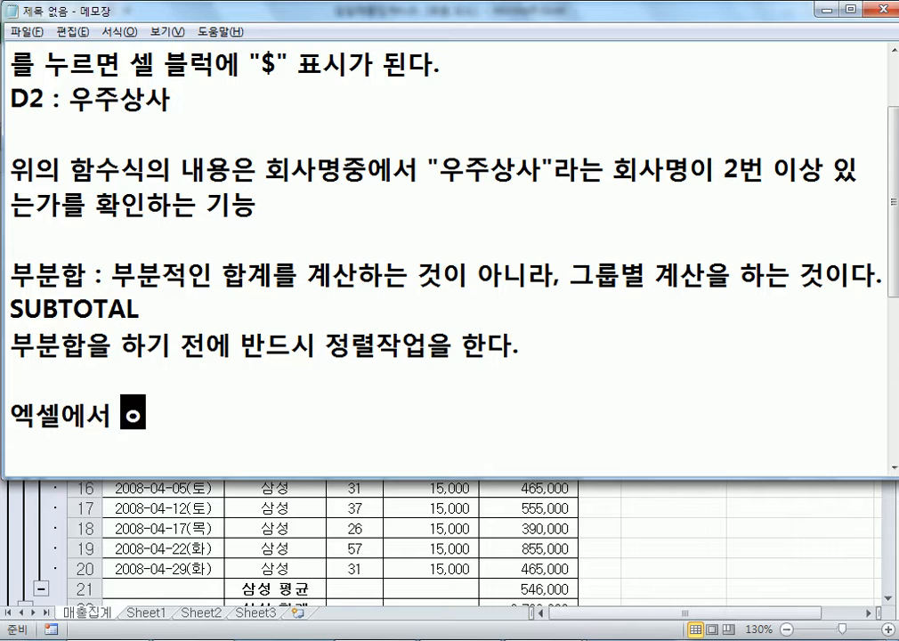
{"action": "type", "text": "하는 항목을 차"}
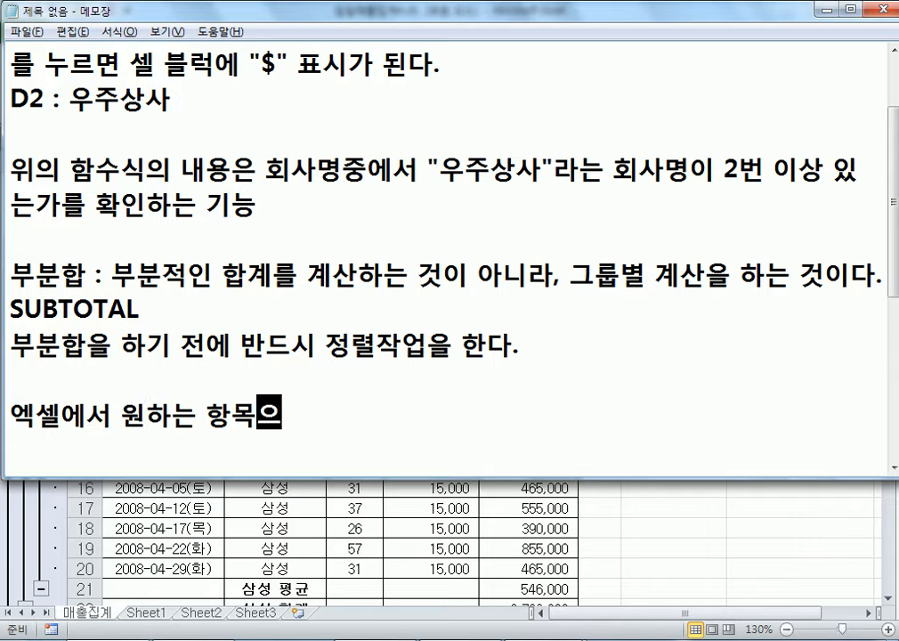
{"action": "type", "text": "찾고자 할 "}
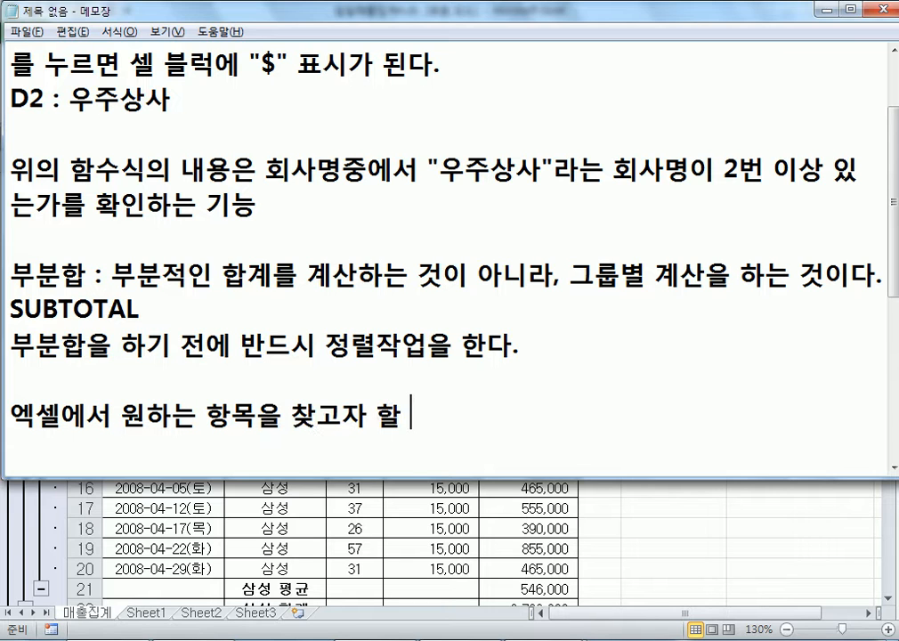
{"action": "type", "text": "때, \"다음 차"}
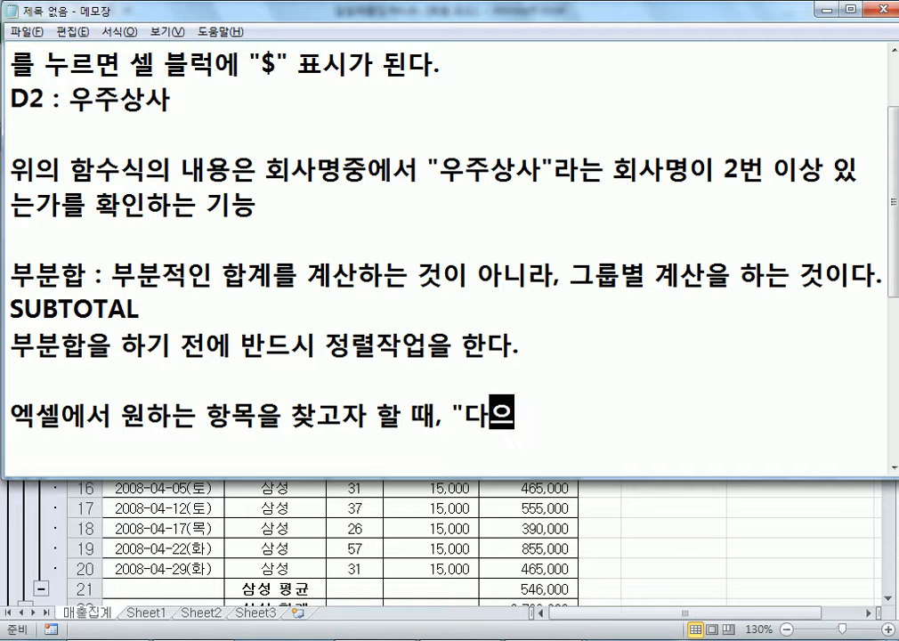
{"action": "type", "text": "찾기\""}
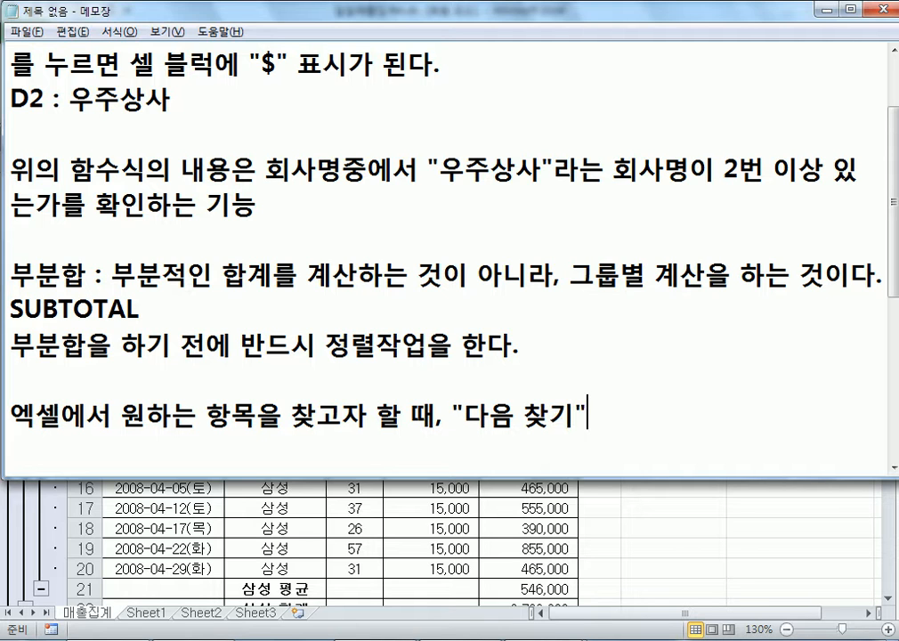
{"action": "type", "text": "를 하면 된다."}
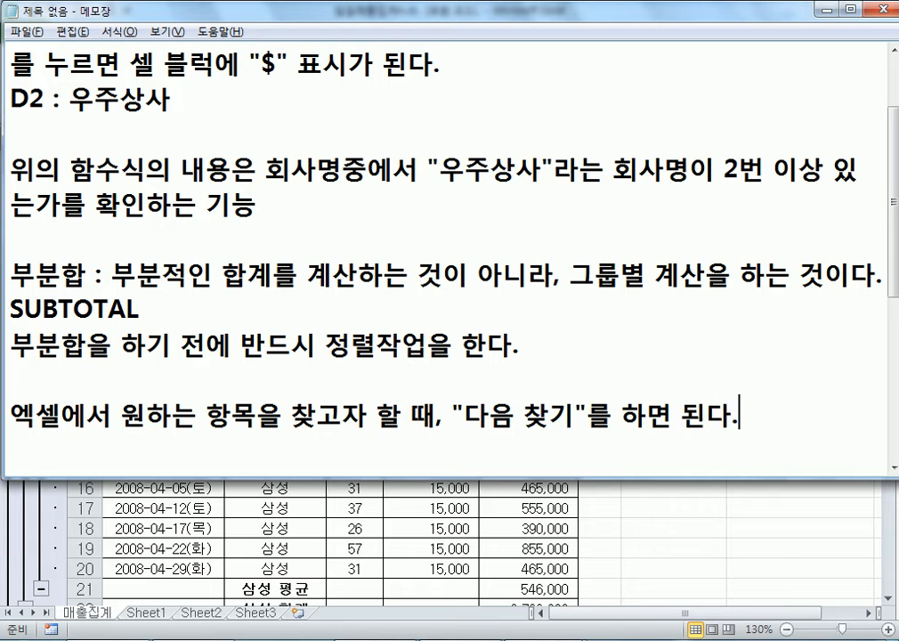
Add the line "그러나 이전 찾기 기능은 없다." below the 다음 찾기 note.
{"action": "key", "text": "Return"}
{"action": "type", "text": "그러나 "}
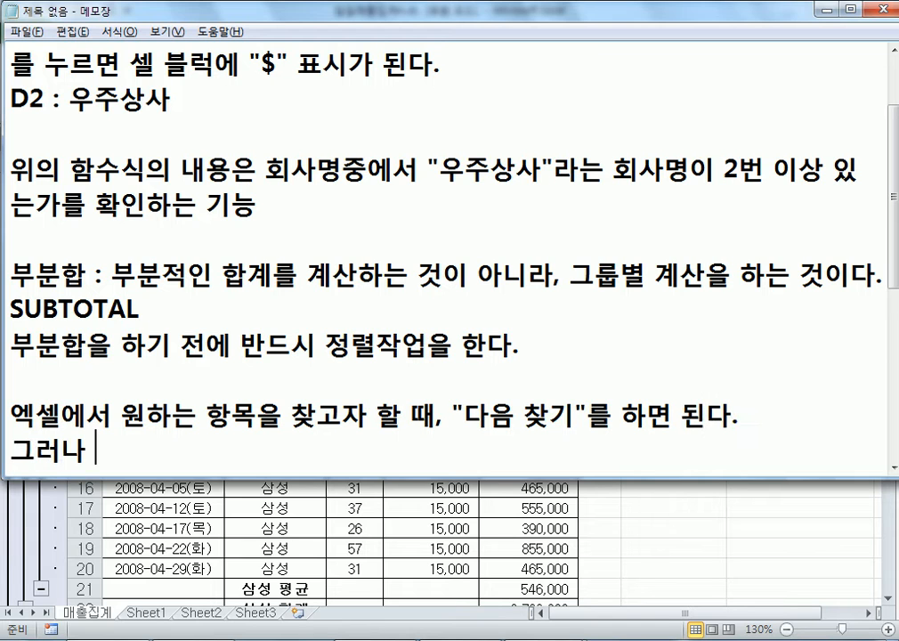
{"action": "type", "text": "이전 찾기"}
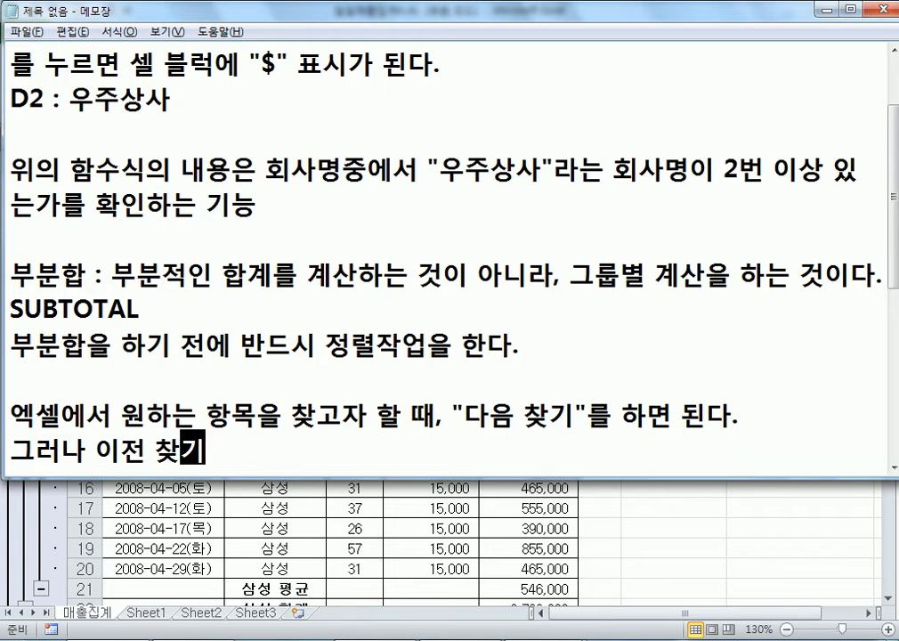
{"action": "type", "text": " 긴능으"}
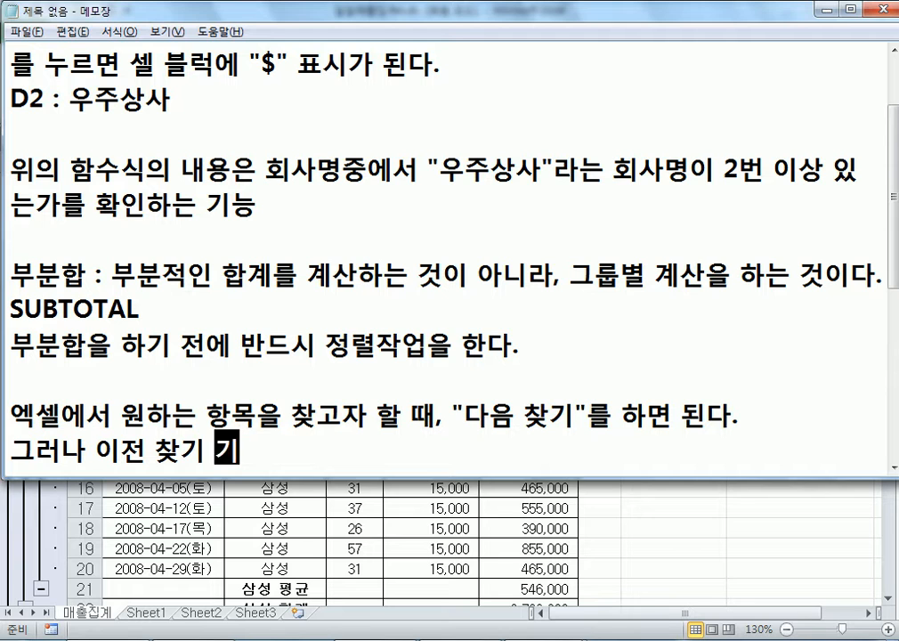
{"action": "type", "text": "은 없다."}
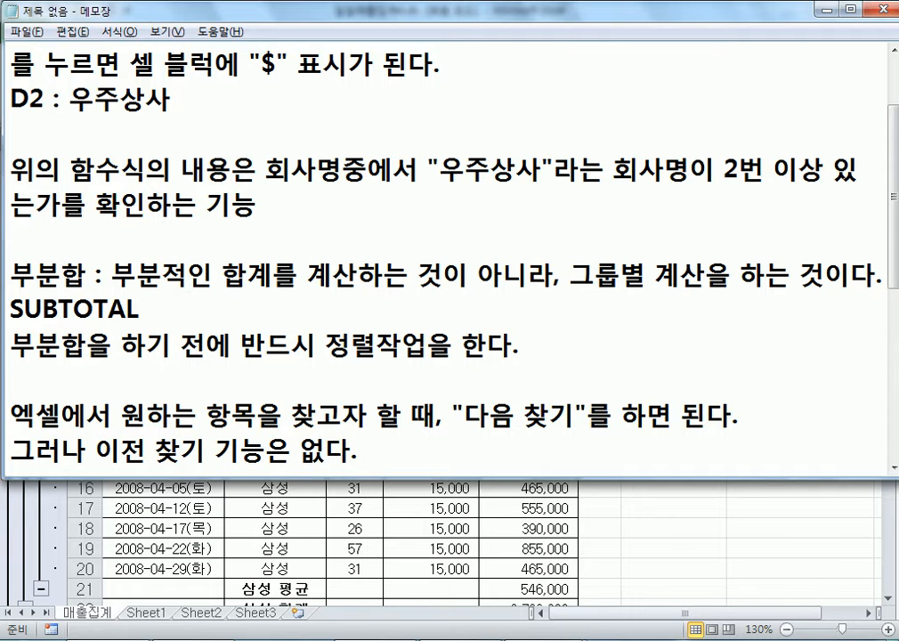
Begin a new line in the note with "이럴 경우, Shift", correcting the capitalisation of the English word.
{"action": "key", "text": "Return"}
{"action": "type", "text": "이"}
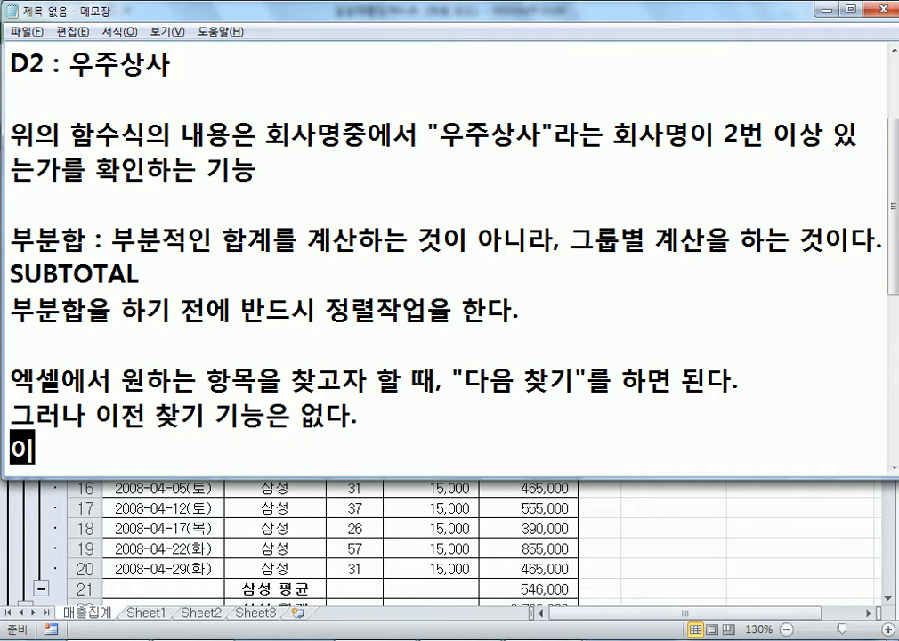
{"action": "type", "text": "럴 경우,"}
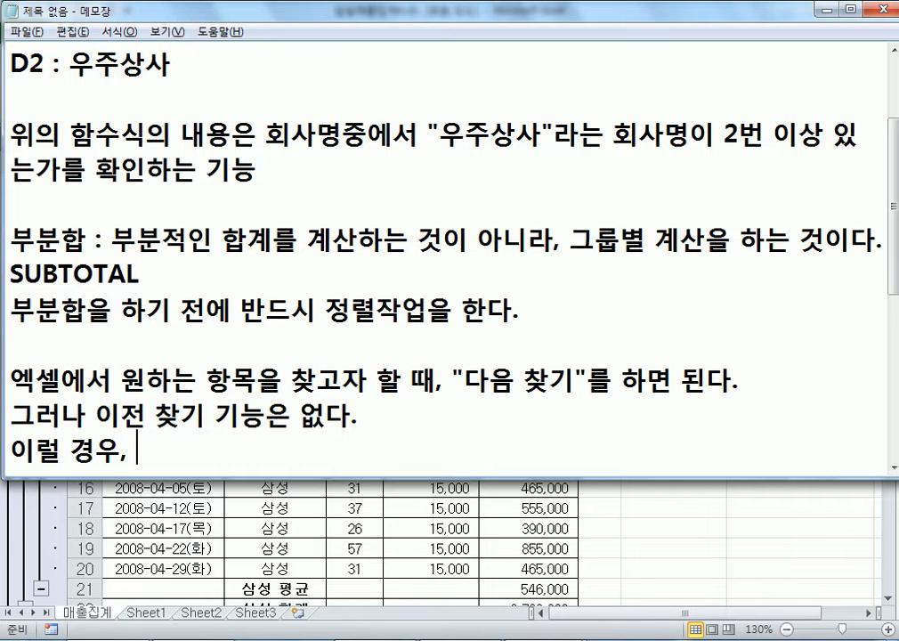
{"action": "type", "text": " sHIFT"}
{"action": "key", "text": "BackSpace"}
{"action": "key", "text": "BackSpace"}
{"action": "key", "text": "BackSpace"}
{"action": "key", "text": "BackSpace"}
{"action": "key", "text": "BackSpace"}
{"action": "type", "text": "ㄴ"}
{"action": "key", "text": "BackSpace"}
{"action": "key", "text": "Hangul"}
{"action": "type", "text": "s"}
{"action": "key", "text": "BackSpace"}
{"action": "type", "text": "Shift"}
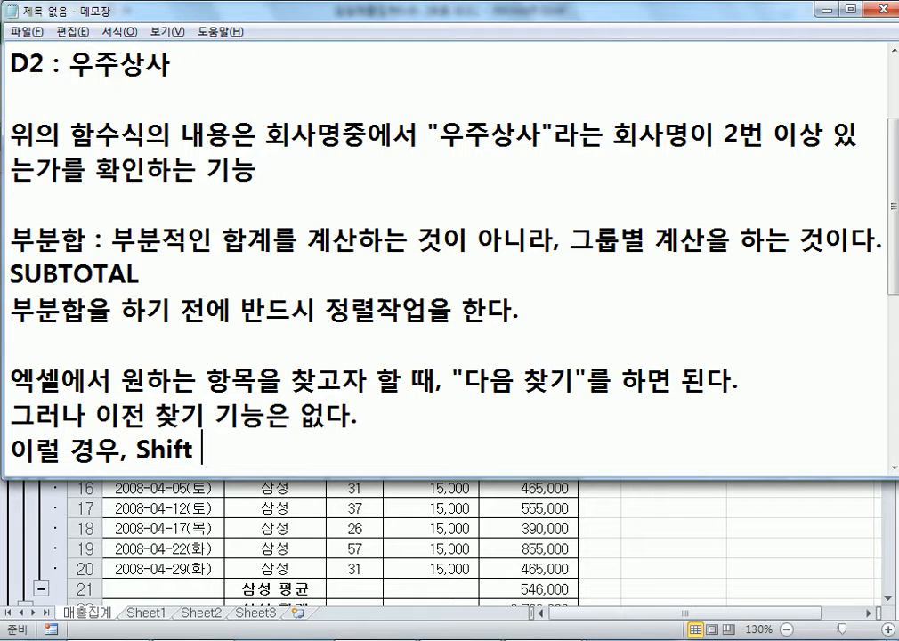
Complete the Shift line with "키를 누른상태에서 "다음 찾기"를 누르면 된다." and leave a blank line below it.
{"action": "key", "text": "Hangul"}
{"action": "type", "text": "키를 ㄴ"}
{"action": "type", "text": "른ㅅ상태"}
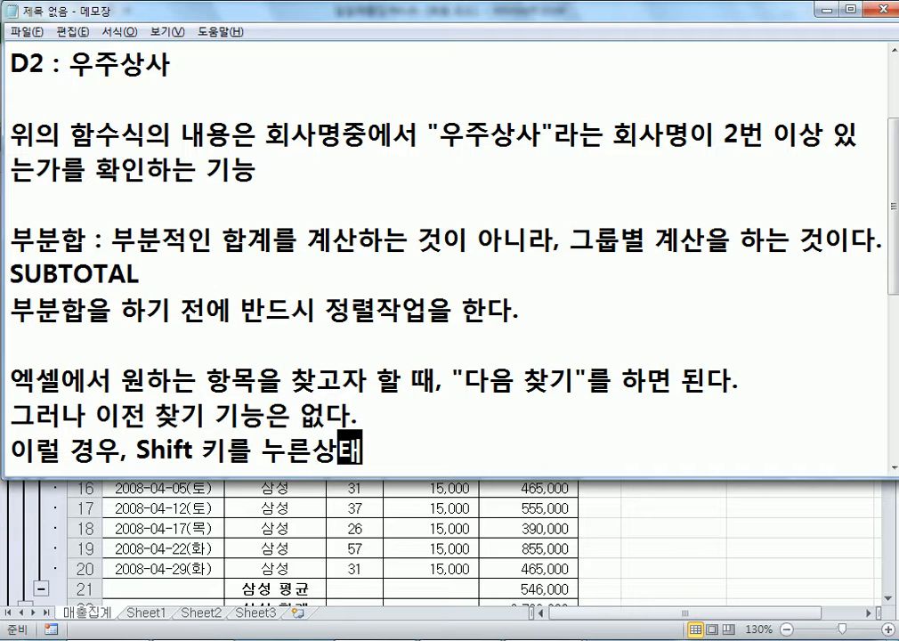
{"action": "type", "text": "에서 \"다음 "}
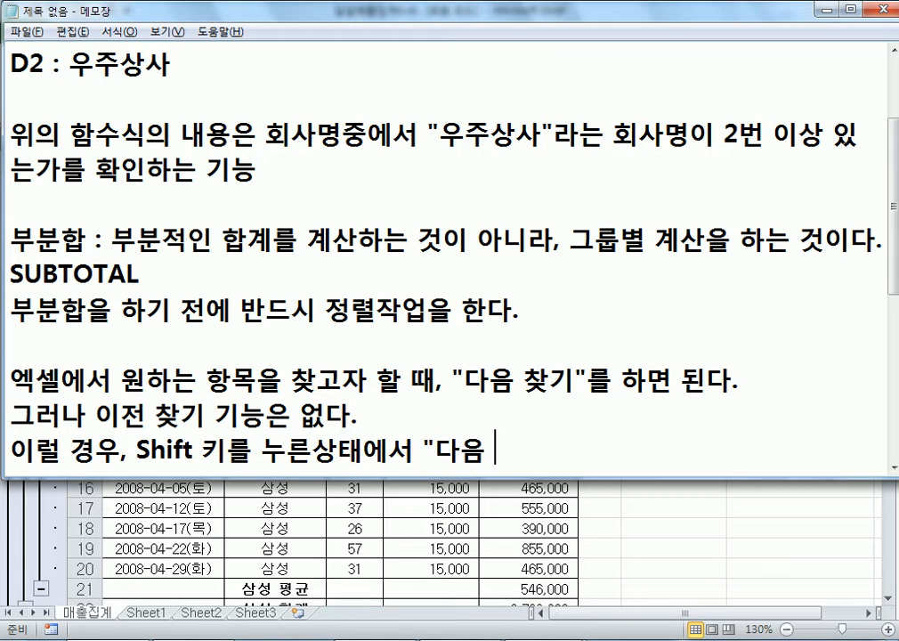
{"action": "type", "text": "찾기\"를 "}
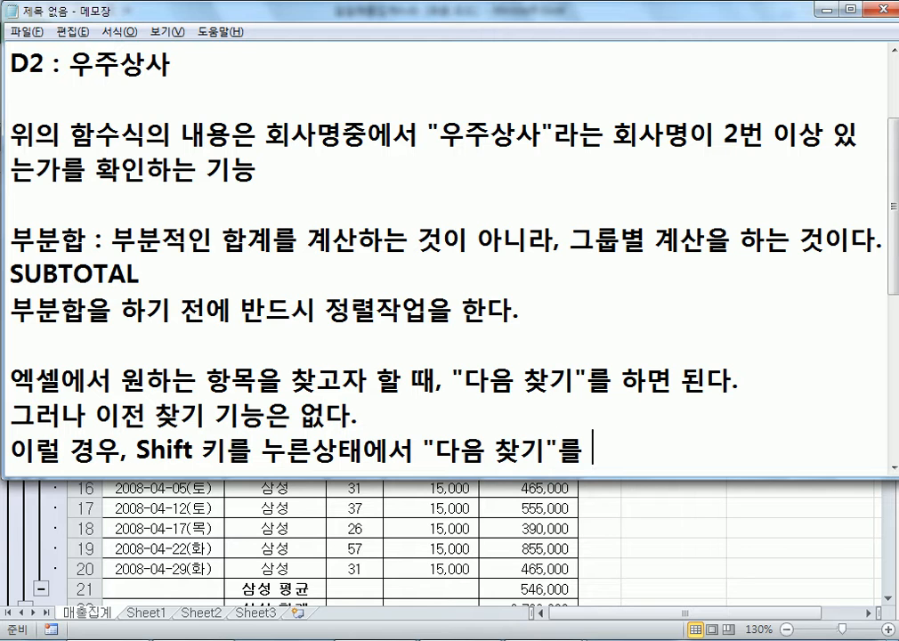
{"action": "type", "text": "누르면 도된다."}
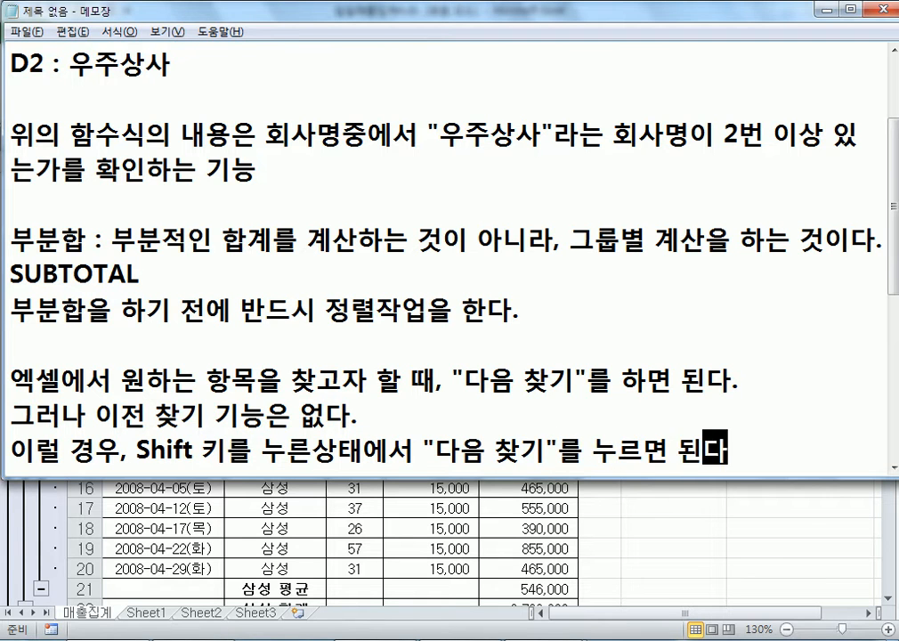
{"action": "key", "text": "Return"}
{"action": "key", "text": "Return"}
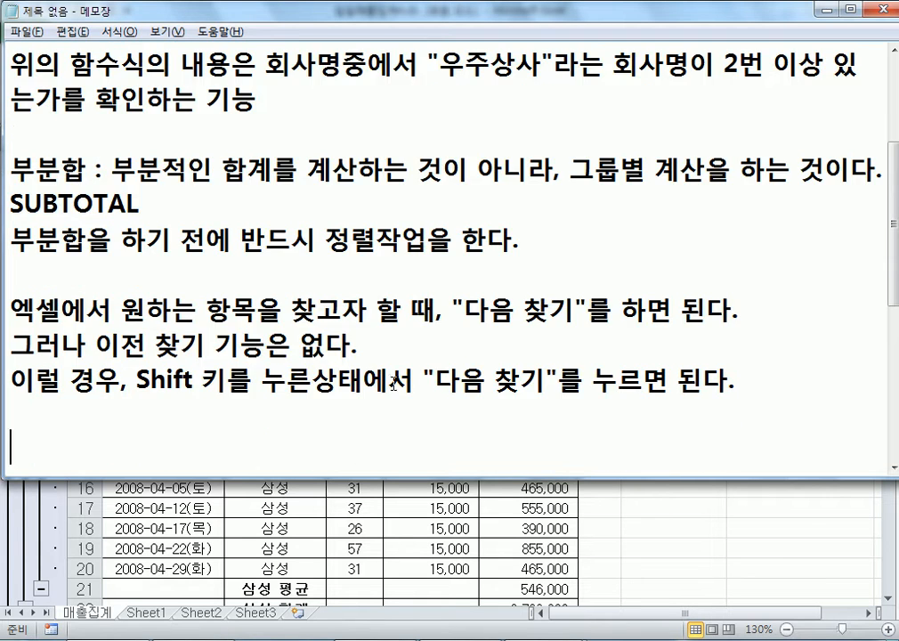
Launch 한컴오피스 한글 2010 and copy all the Notepad notes into its blank document.
{"action": "left_click", "coordinate": [153, 401]}
{"action": "key", "text": "super"}
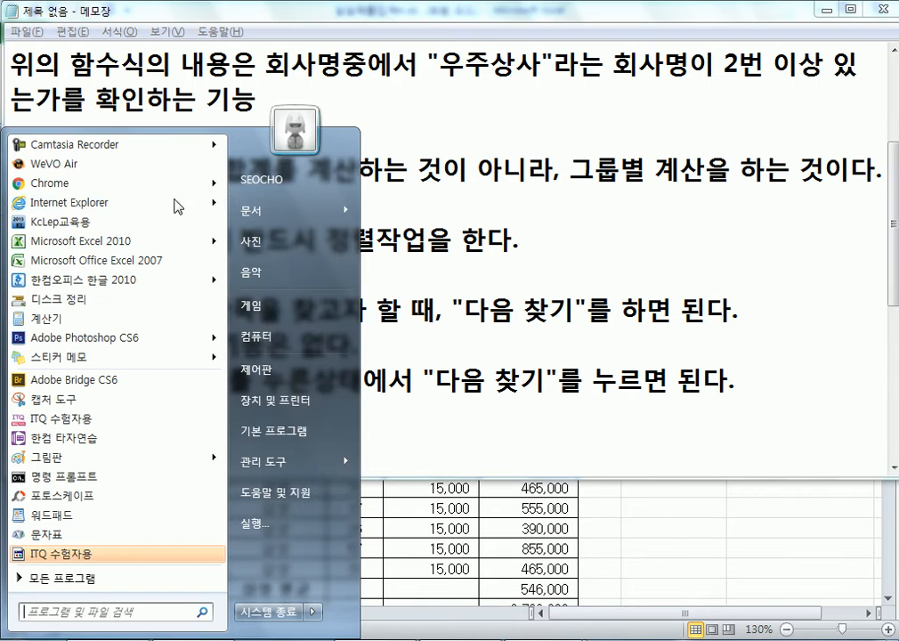
{"action": "left_click", "coordinate": [126, 284]}
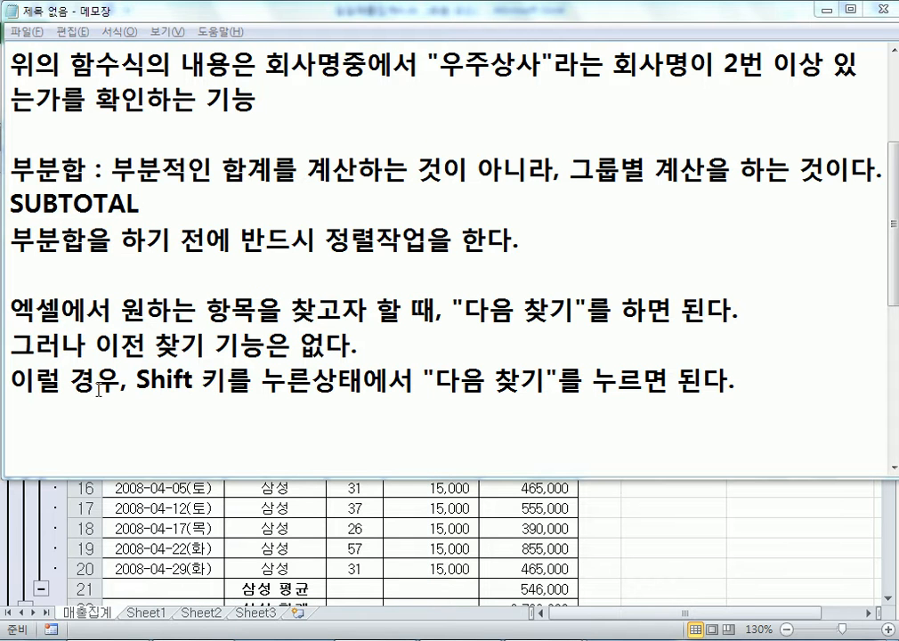
{"action": "left_click", "coordinate": [130, 399]}
{"action": "key", "text": "ctrl+a"}
{"action": "scroll", "coordinate": [198, 375], "scroll_direction": "up", "scroll_amount": 4}
{"action": "left_click", "coordinate": [57, 450]}
{"action": "scroll", "coordinate": [71, 405], "scroll_direction": "down", "scroll_amount": 1}
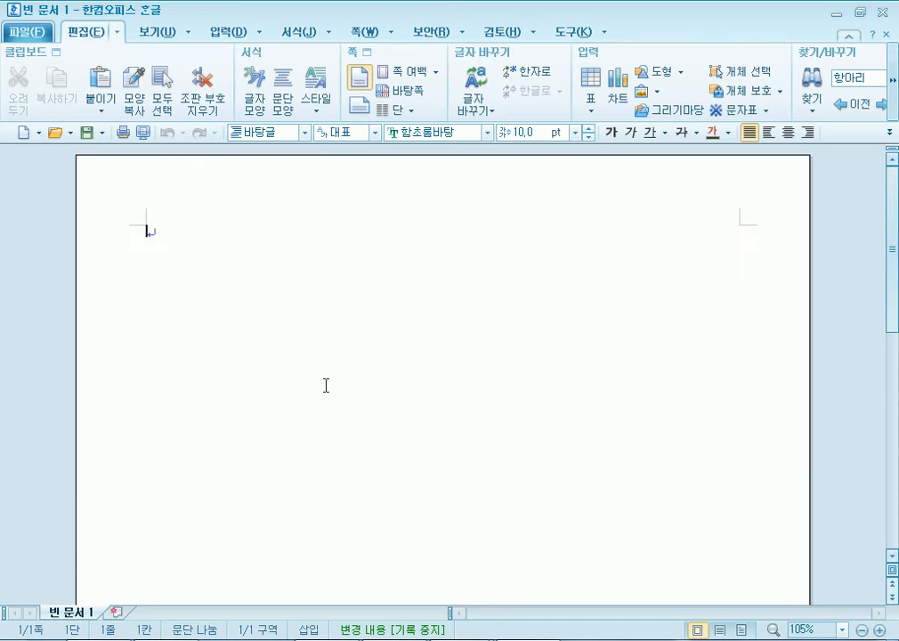
{"action": "key", "text": "ctrl+v"}
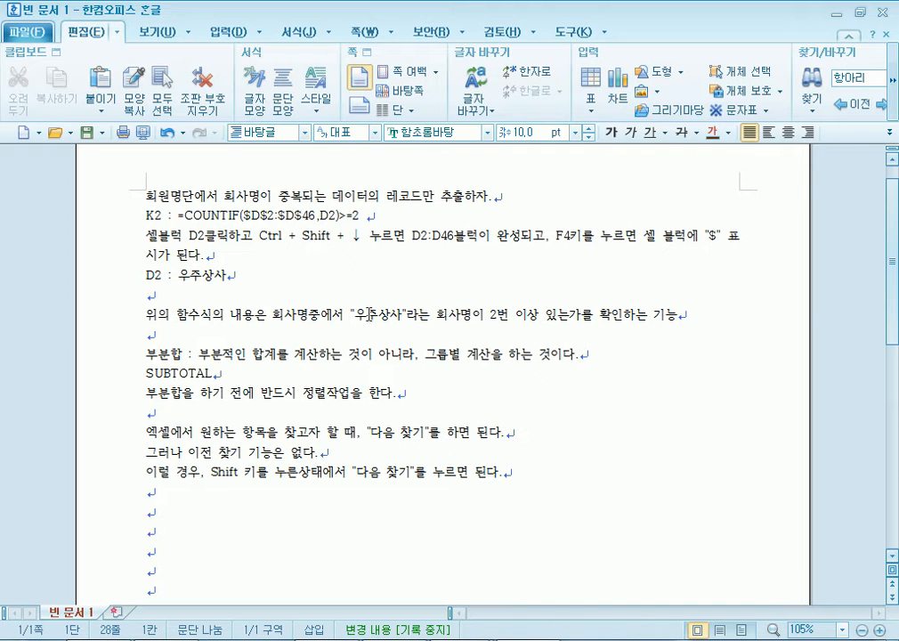
From inside the word 우주상사, open the 찾기 dialog, set the search direction to 위쪽 and move the dialog clear of the text.
{"action": "left_click", "coordinate": [370, 313]}
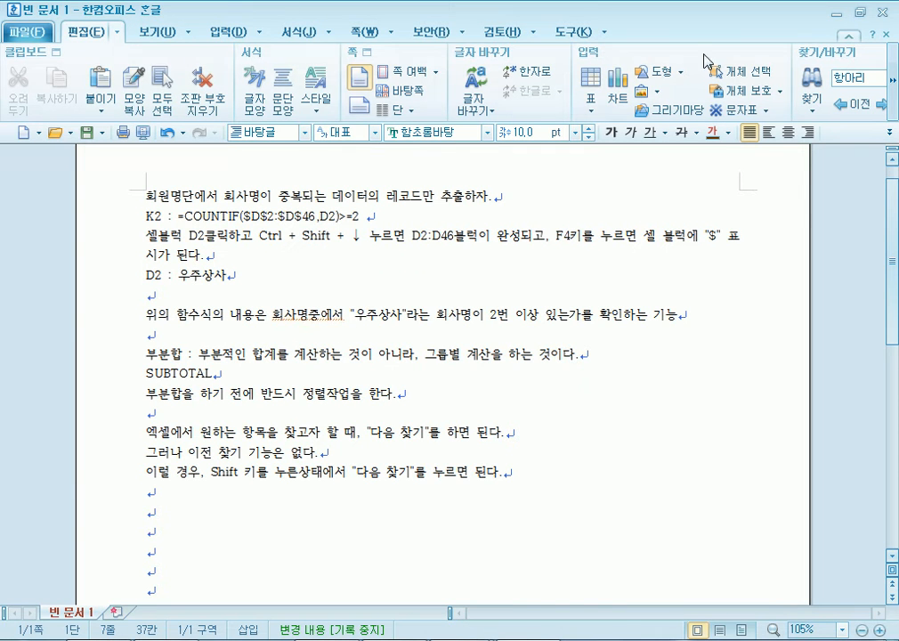
{"action": "left_click", "coordinate": [811, 102]}
{"action": "left_click", "coordinate": [813, 127]}
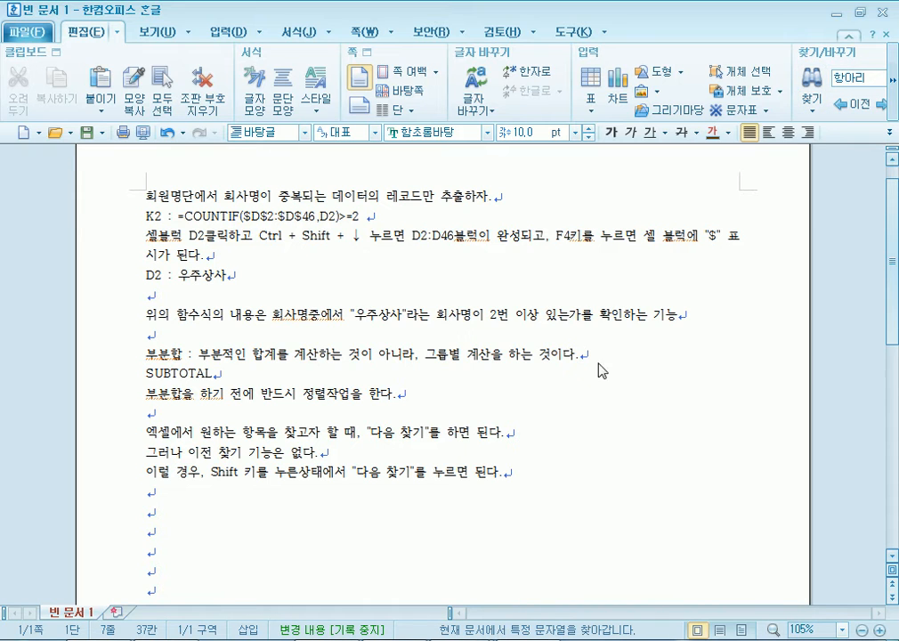
{"action": "left_click", "coordinate": [386, 379]}
{"action": "left_click", "coordinate": [341, 383]}
{"action": "left_click", "coordinate": [385, 383]}
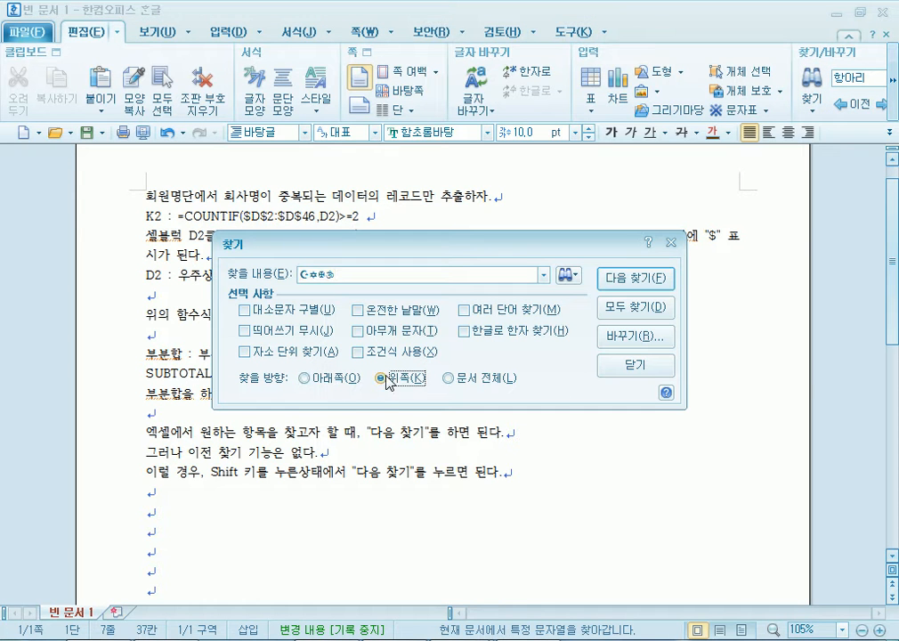
{"action": "left_click_drag", "start_coordinate": [439, 252], "coordinate": [631, 171]}
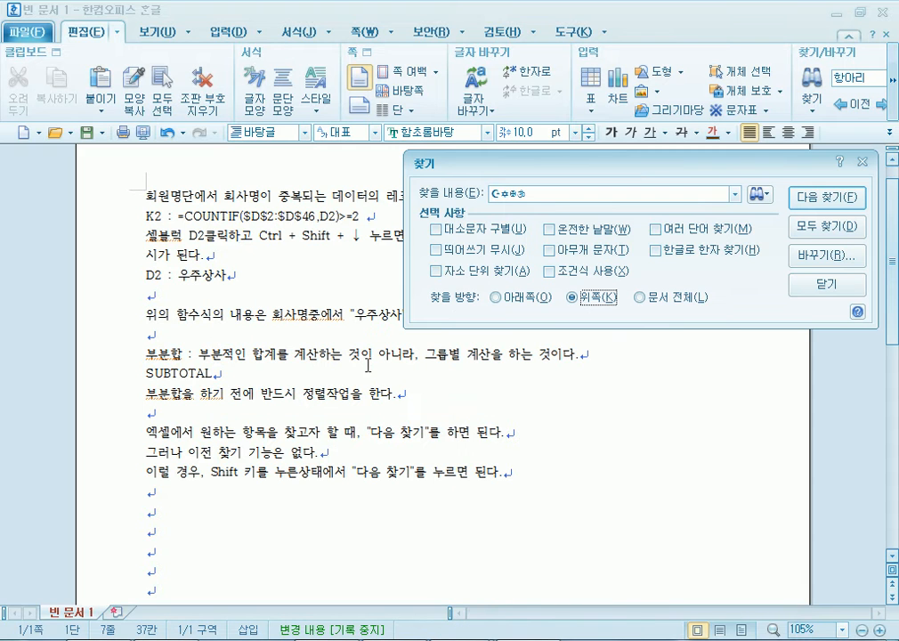
Compare the 위쪽 and 아래쪽 search directions relative to the cursor in 우주상사, and close the 찾기 dialog.
{"action": "left_click_drag", "start_coordinate": [380, 317], "coordinate": [198, 235]}
{"action": "left_click", "coordinate": [298, 319]}
{"action": "left_click_drag", "start_coordinate": [390, 314], "coordinate": [537, 398]}
{"action": "left_click", "coordinate": [381, 308]}
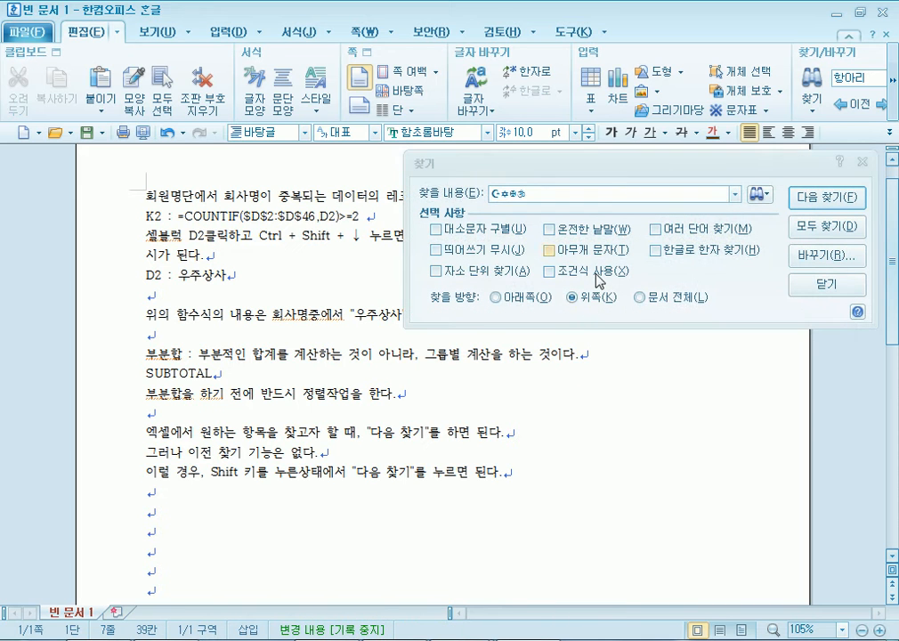
{"action": "left_click", "coordinate": [508, 299]}
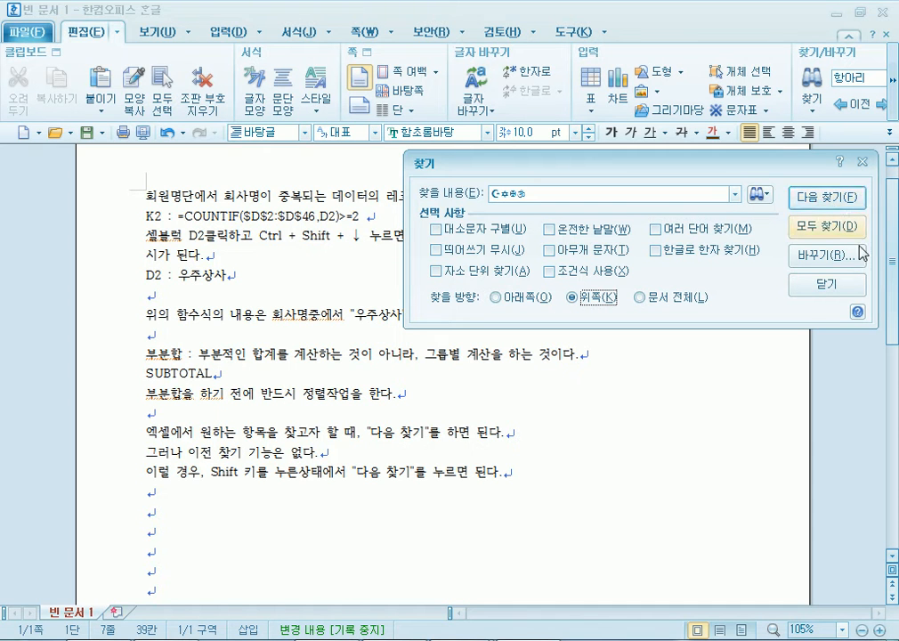
{"action": "left_click", "coordinate": [818, 291]}
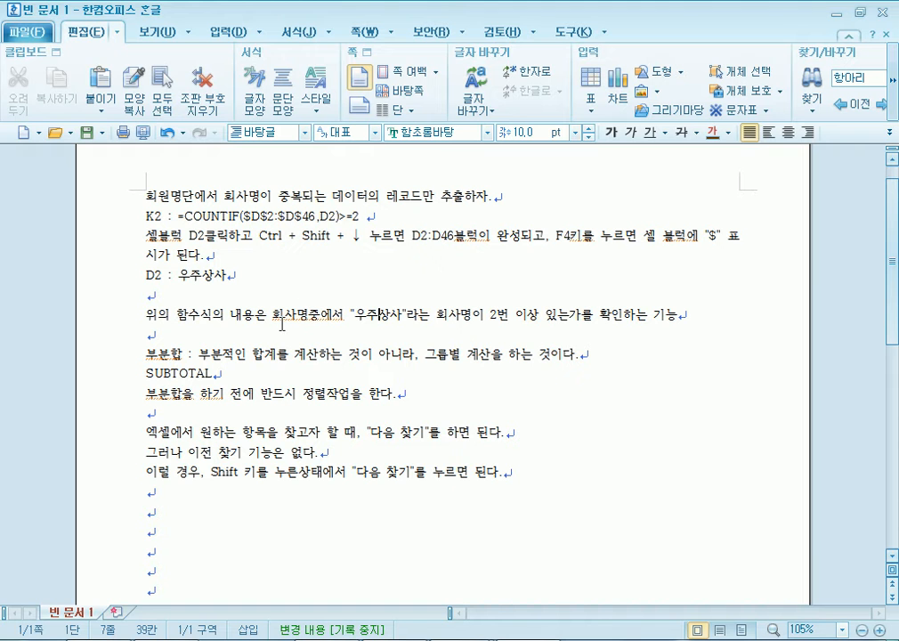
Switch back to 일일매출집계4.xls in Excel, close 찾기 및 바꾸기, and examine the 강남 group with its 평균 and 합계 rows.
{"action": "mouse_move", "coordinate": [451, 634]}
{"action": "left_click", "coordinate": [556, 534]}
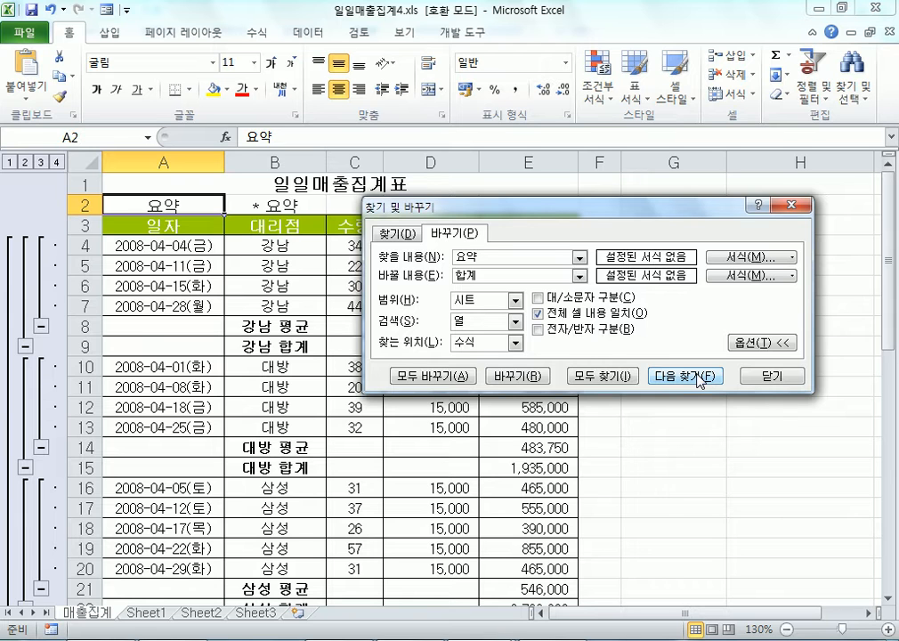
{"action": "left_click", "coordinate": [770, 375]}
{"action": "left_click", "coordinate": [202, 345]}
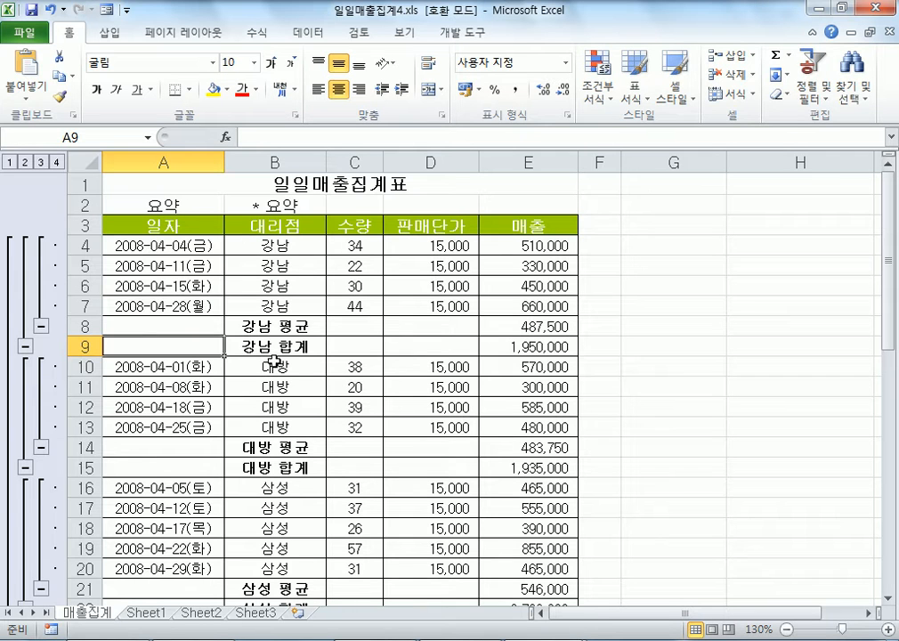
{"action": "left_click", "coordinate": [242, 322]}
{"action": "left_click_drag", "start_coordinate": [285, 245], "coordinate": [508, 341]}
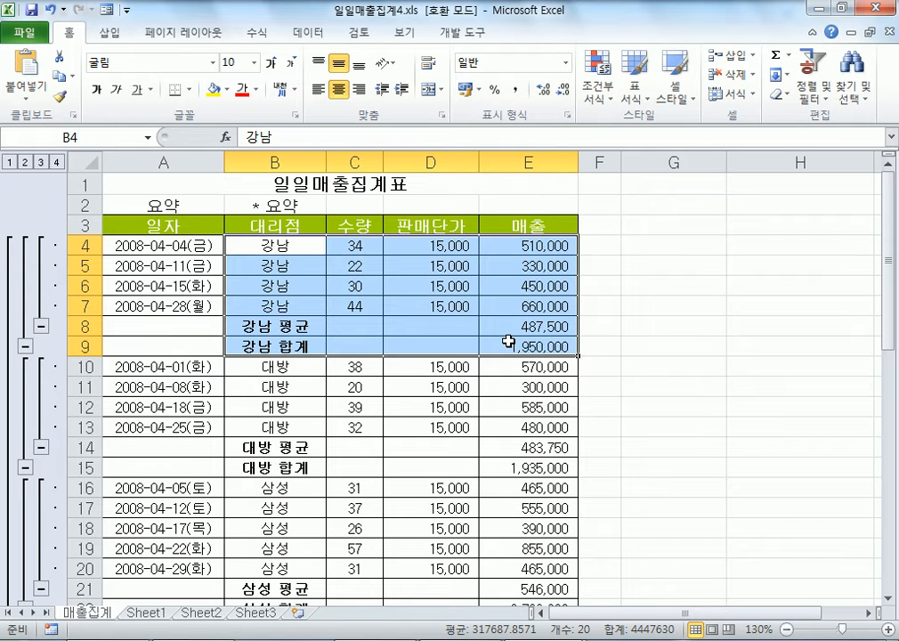
{"action": "left_click", "coordinate": [271, 345]}
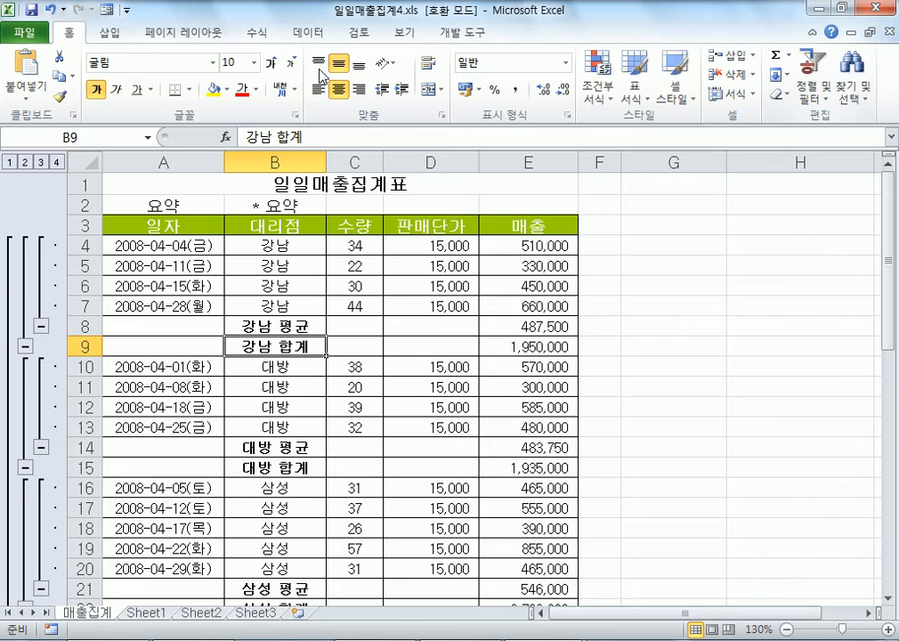
{"action": "left_click", "coordinate": [307, 32]}
{"action": "left_click", "coordinate": [835, 89]}
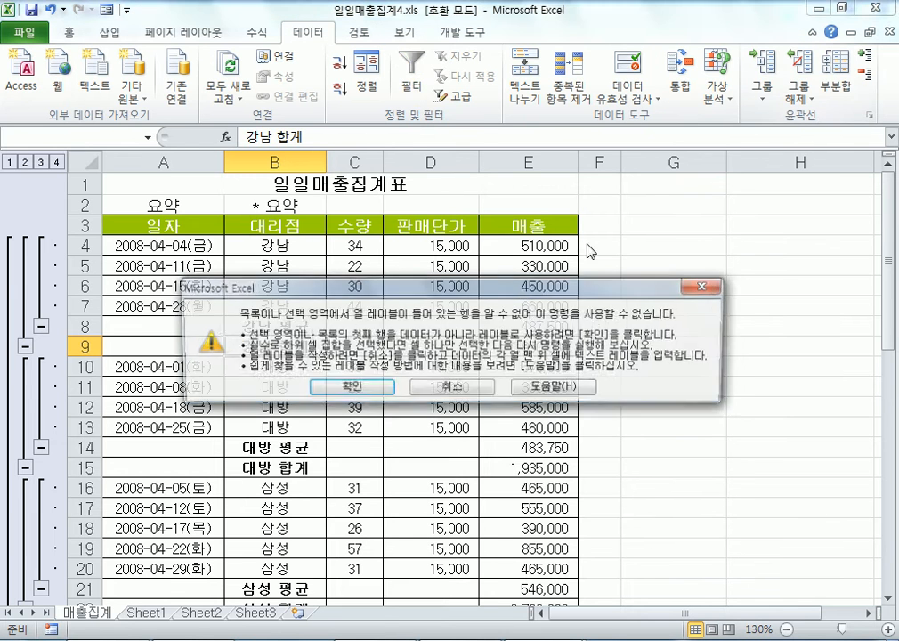
{"action": "left_click", "coordinate": [432, 390]}
{"action": "left_click", "coordinate": [276, 246]}
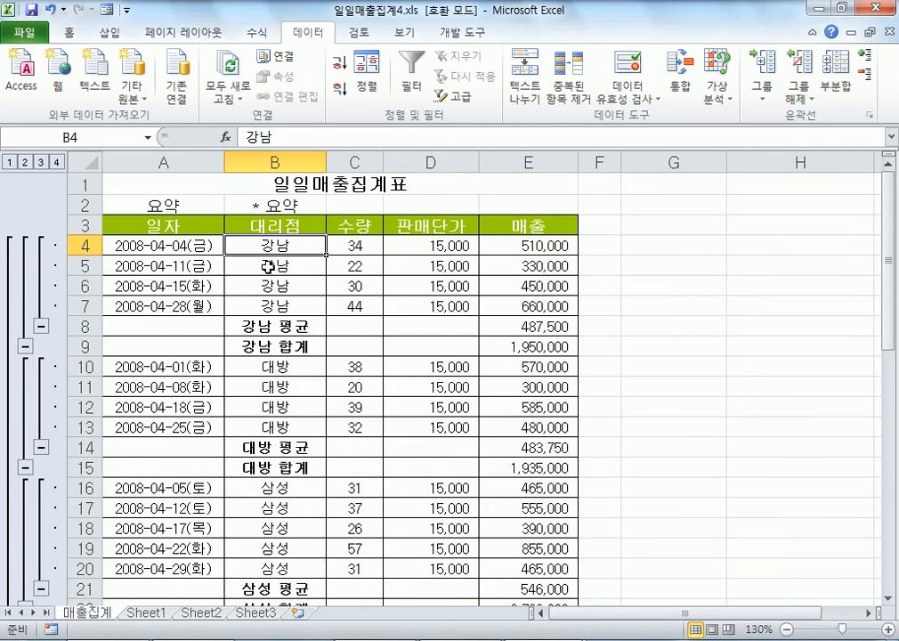
{"action": "left_click", "coordinate": [841, 78]}
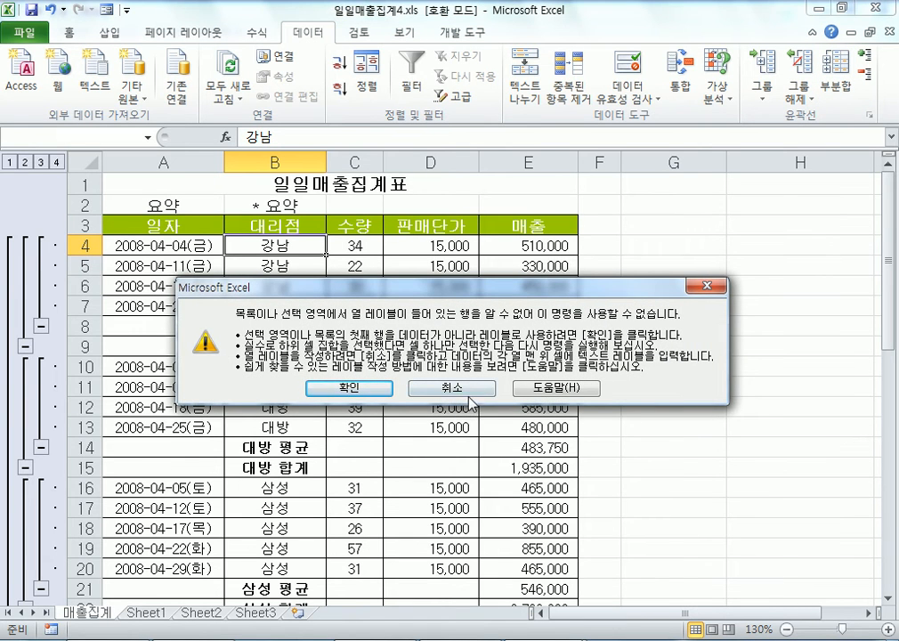
{"action": "left_click", "coordinate": [378, 389]}
Open 부분합 from a 장충 cell, accept the first row as labels, and remove all subtotals from the sales list.
{"action": "scroll", "coordinate": [389, 402], "scroll_direction": "down", "scroll_amount": 3}
{"action": "scroll", "coordinate": [396, 418], "scroll_direction": "down", "scroll_amount": 8}
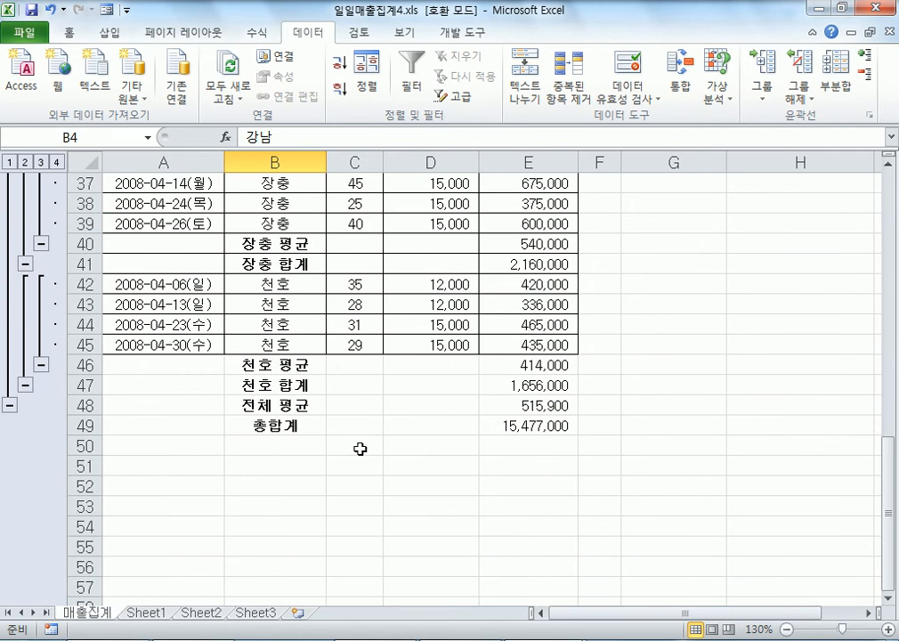
{"action": "left_click", "coordinate": [285, 291]}
{"action": "left_click", "coordinate": [321, 301]}
{"action": "left_click", "coordinate": [305, 243]}
{"action": "left_click", "coordinate": [293, 203]}
{"action": "left_click", "coordinate": [837, 71]}
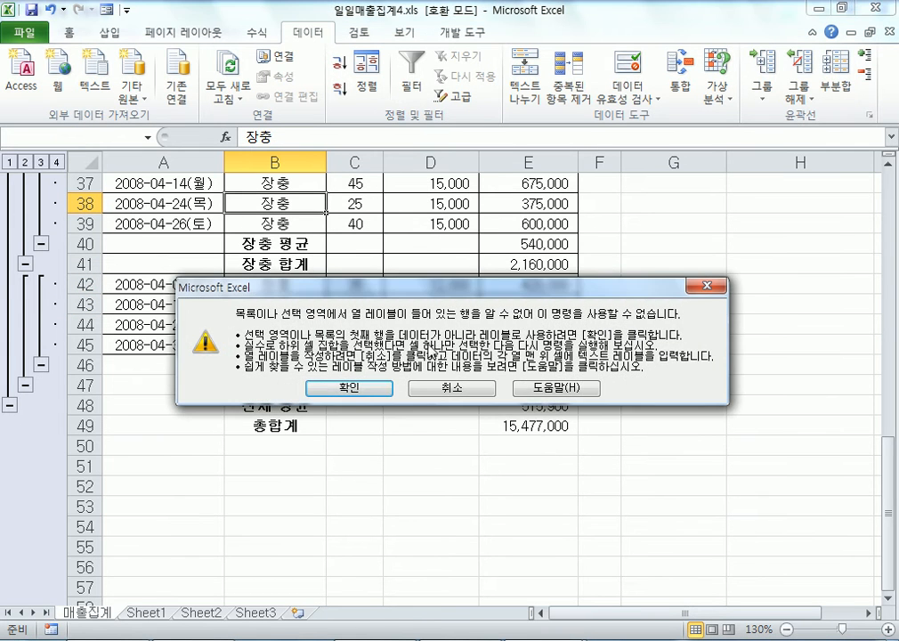
{"action": "left_click", "coordinate": [349, 388]}
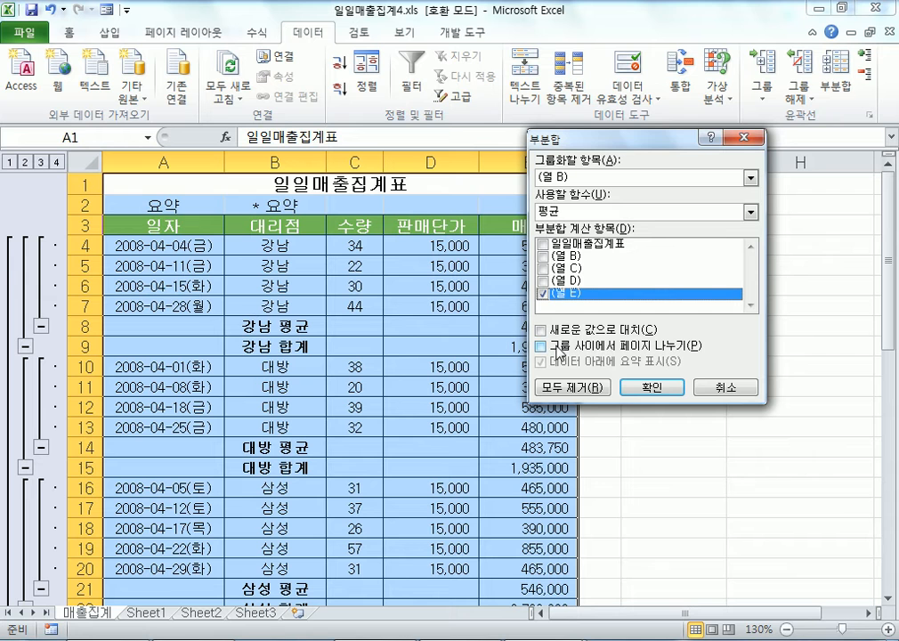
{"action": "left_click", "coordinate": [584, 388]}
{"action": "left_click", "coordinate": [195, 369]}
Clear the 요약 and * 요약 entries from cells A2:B2.
{"action": "left_click_drag", "start_coordinate": [82, 204], "coordinate": [203, 208]}
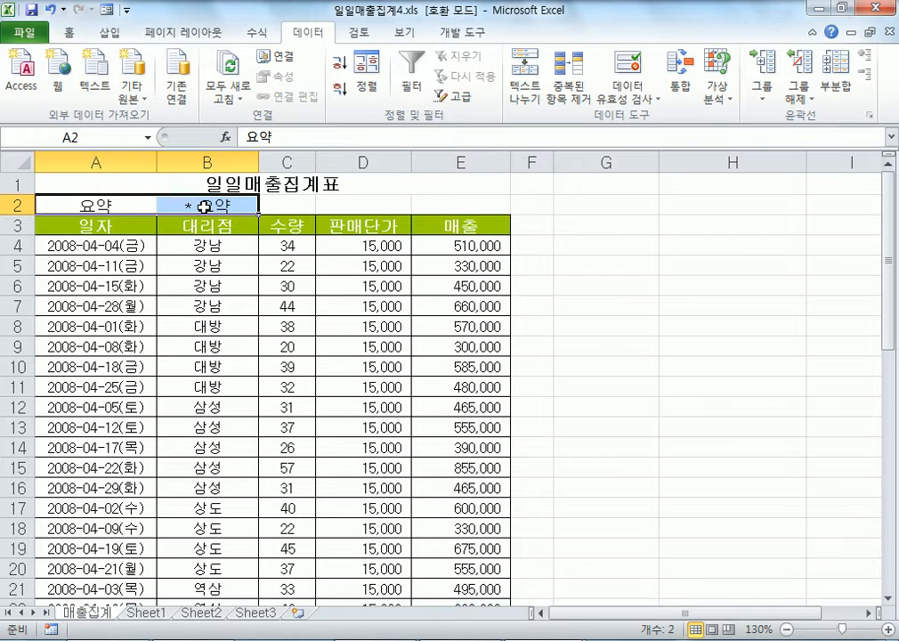
{"action": "key", "text": "Delete"}
{"action": "left_click_drag", "start_coordinate": [197, 346], "coordinate": [198, 328]}
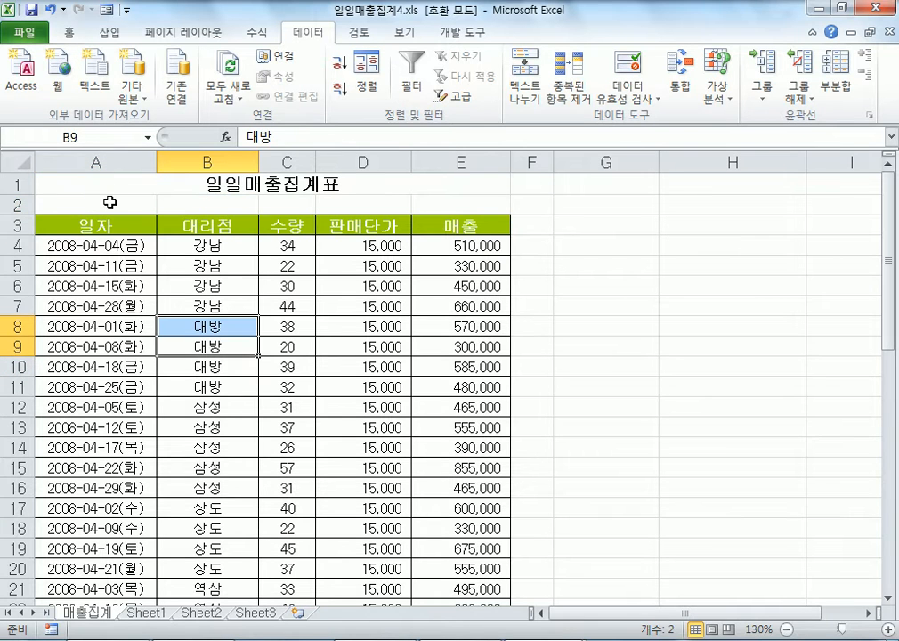
{"action": "key", "text": "ctrl+z"}
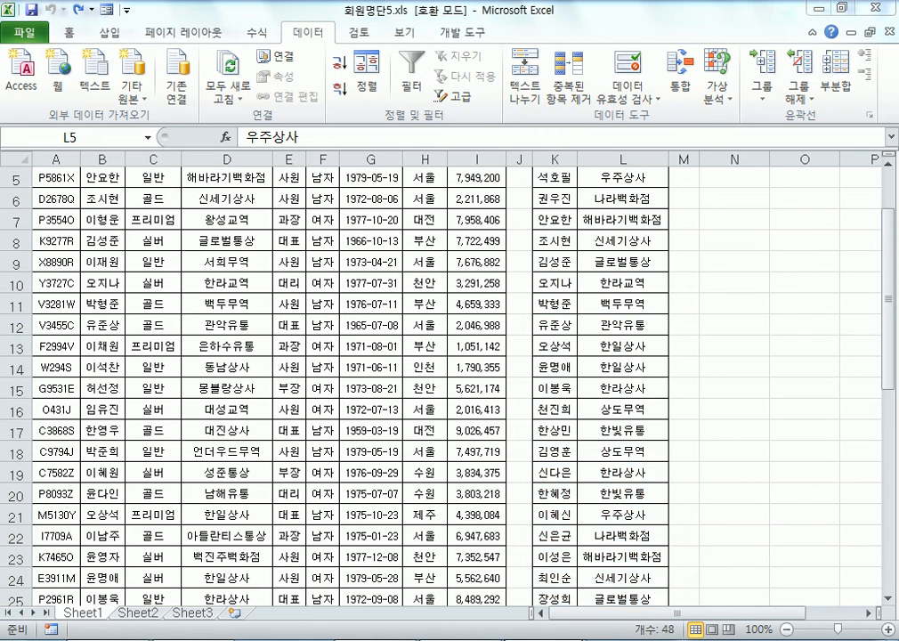
{"action": "left_click", "coordinate": [488, 449]}
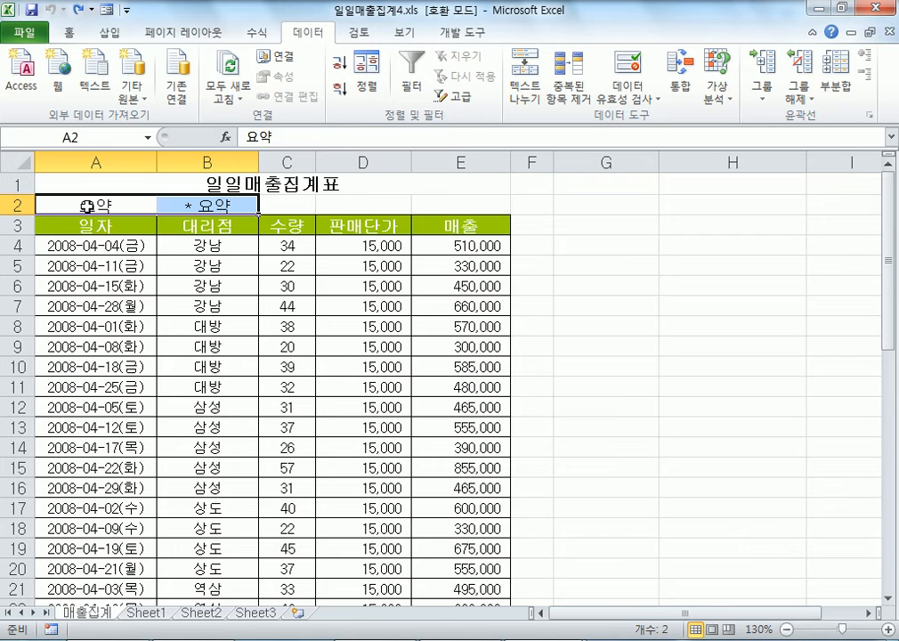
{"action": "key", "text": "Delete"}
{"action": "left_click", "coordinate": [74, 285]}
Switch to Notepad and highlight "부분적인 합계를 계산하는 것이" in the 부분합 definition.
{"action": "left_click", "coordinate": [302, 639]}
{"action": "scroll", "coordinate": [158, 205], "scroll_direction": "up", "scroll_amount": 1}
{"action": "left_click_drag", "start_coordinate": [111, 207], "coordinate": [478, 218]}
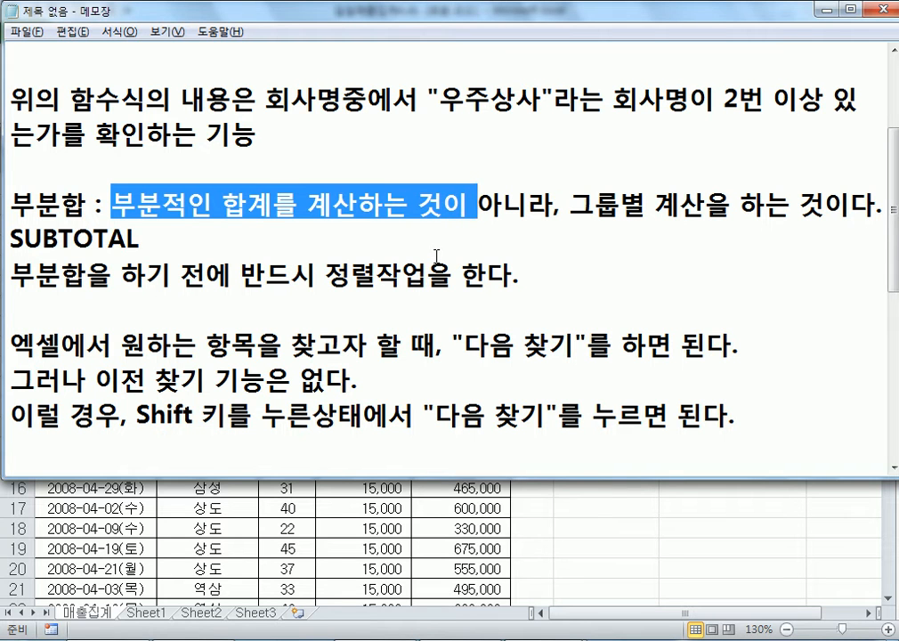
Return to Excel and sort the sales list by 일자 in ascending order.
{"action": "key", "text": "alt+Tab"}
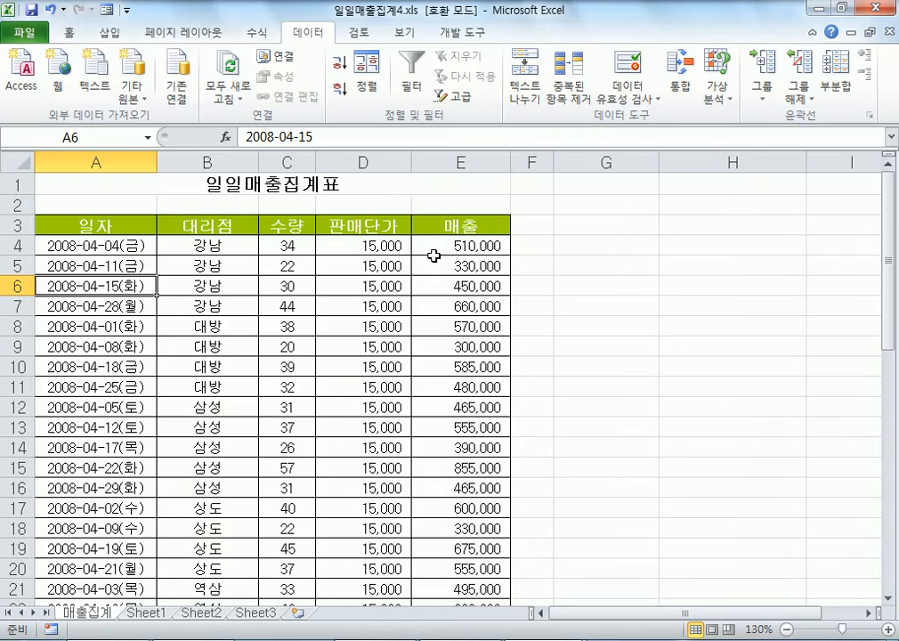
{"action": "left_click", "coordinate": [148, 245]}
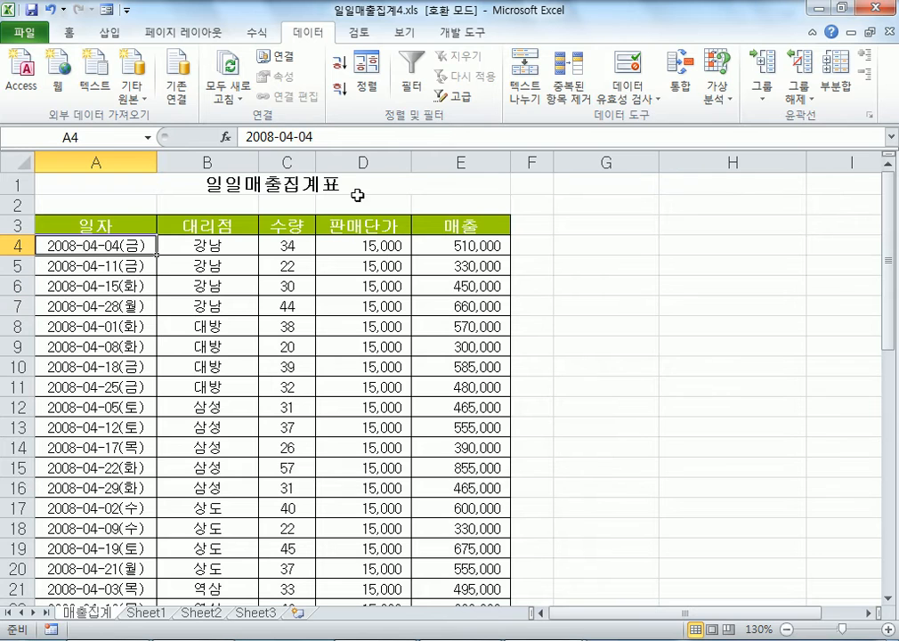
{"action": "left_click", "coordinate": [339, 64]}
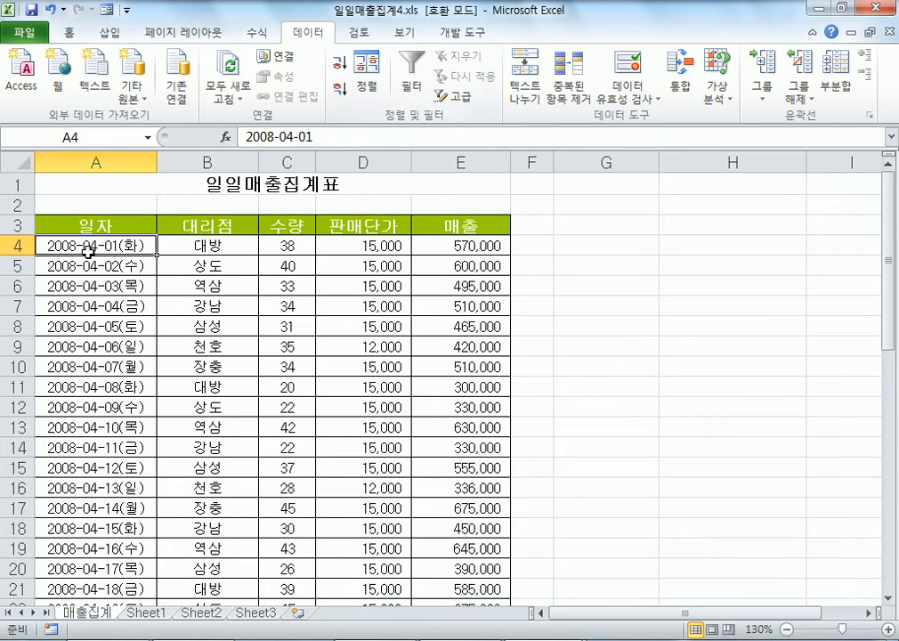
Apply 부분합 grouped by 대리점 with 평균 of 매출 and 새로운 값으로 대치 enabled, and review the groups down the list.
{"action": "left_click", "coordinate": [250, 252]}
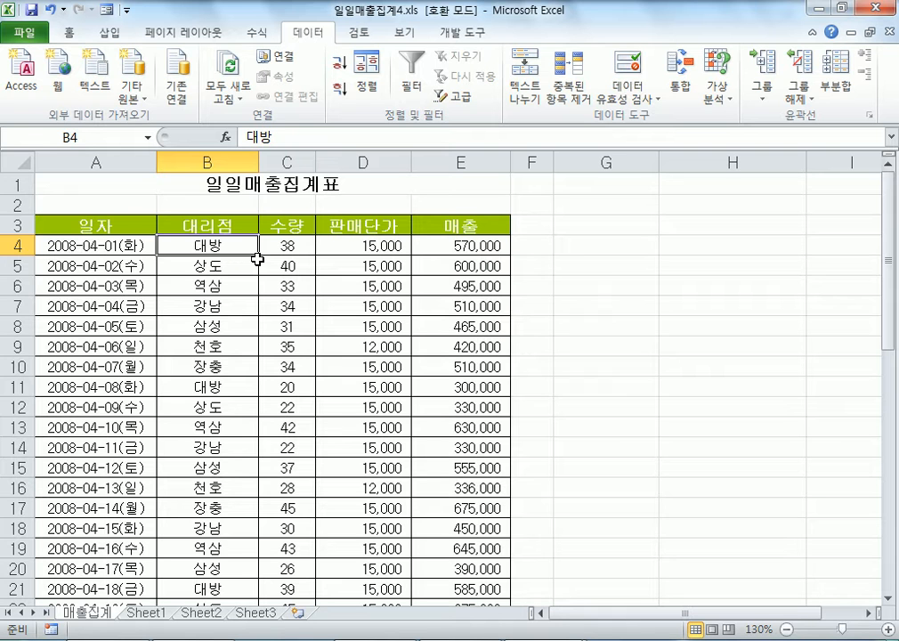
{"action": "left_click", "coordinate": [835, 86]}
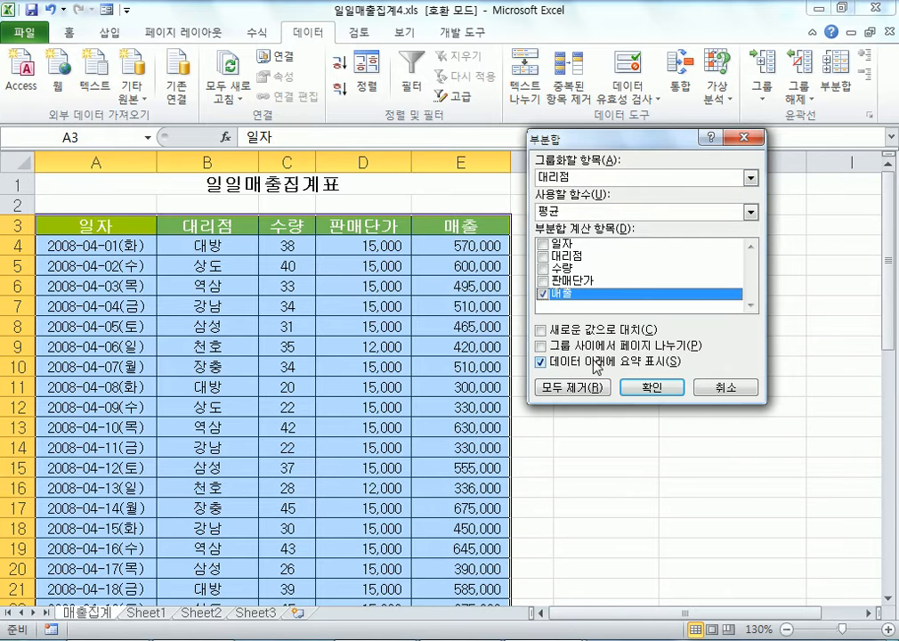
{"action": "left_click", "coordinate": [598, 335]}
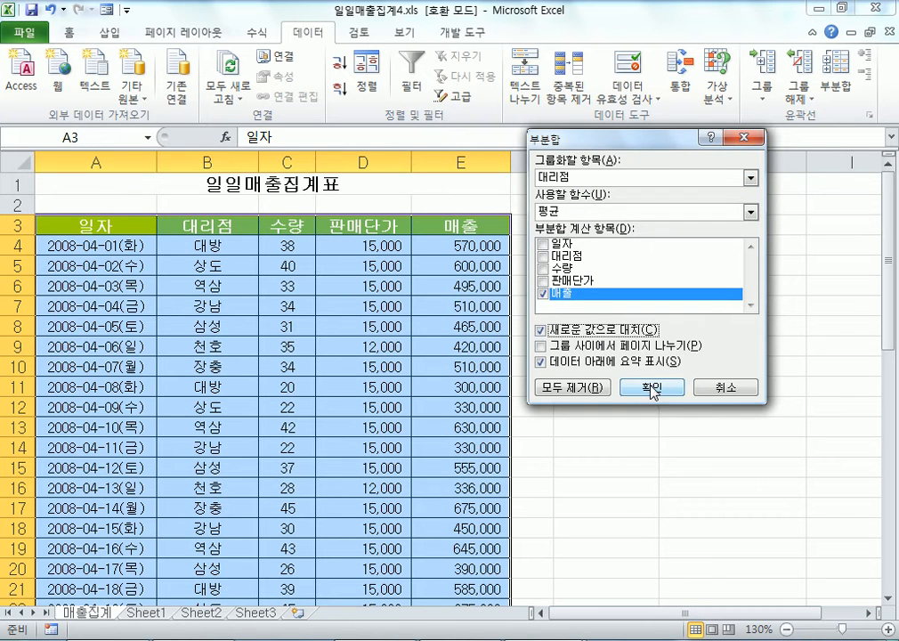
{"action": "left_click", "coordinate": [652, 387]}
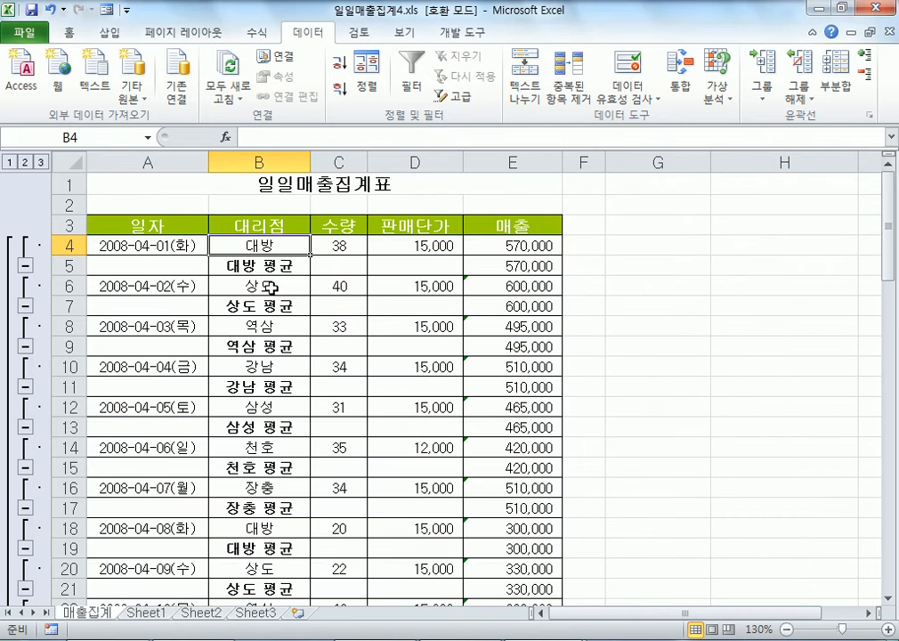
{"action": "scroll", "coordinate": [252, 284], "scroll_direction": "down", "scroll_amount": 2}
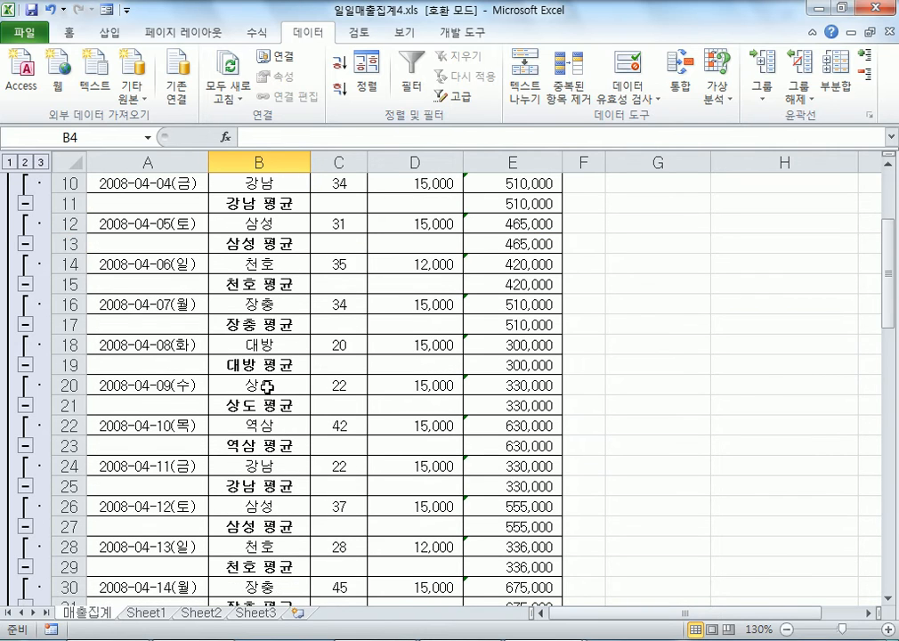
{"action": "scroll", "coordinate": [249, 383], "scroll_direction": "down", "scroll_amount": 8}
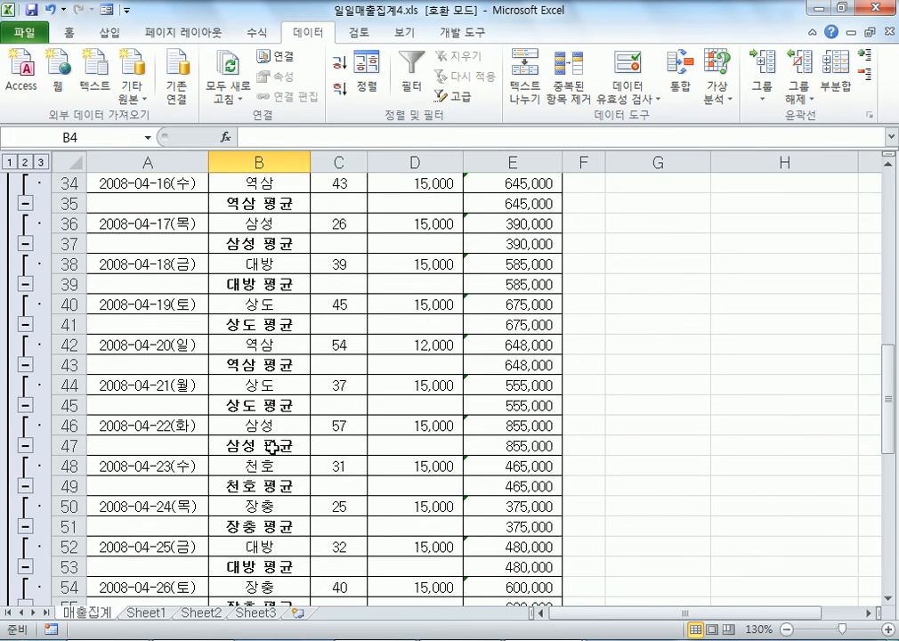
Remove all the 부분합 rows from the date-sorted sales list.
{"action": "scroll", "coordinate": [280, 438], "scroll_direction": "up", "scroll_amount": 11}
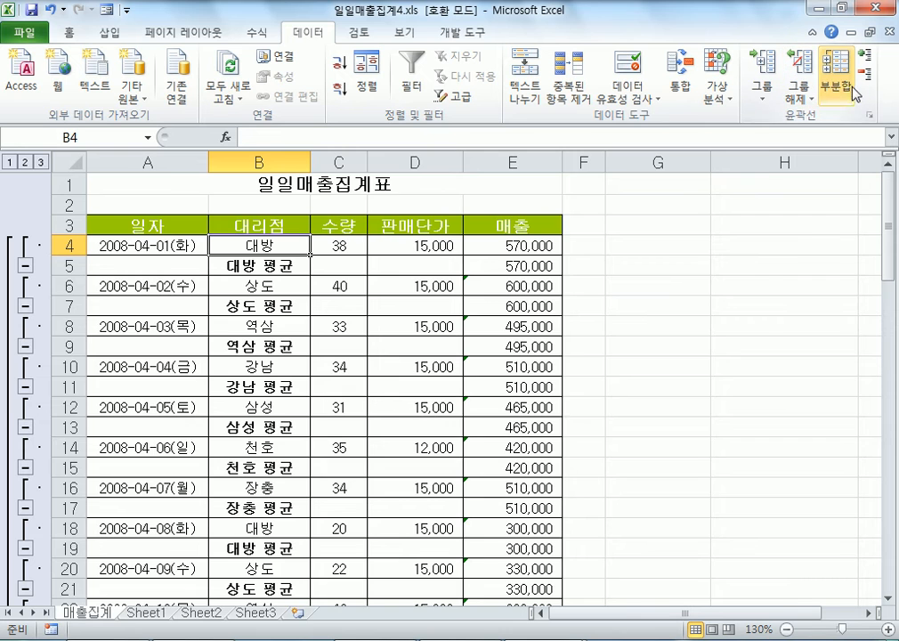
{"action": "left_click", "coordinate": [837, 80]}
{"action": "left_click", "coordinate": [577, 389]}
{"action": "left_click", "coordinate": [235, 249]}
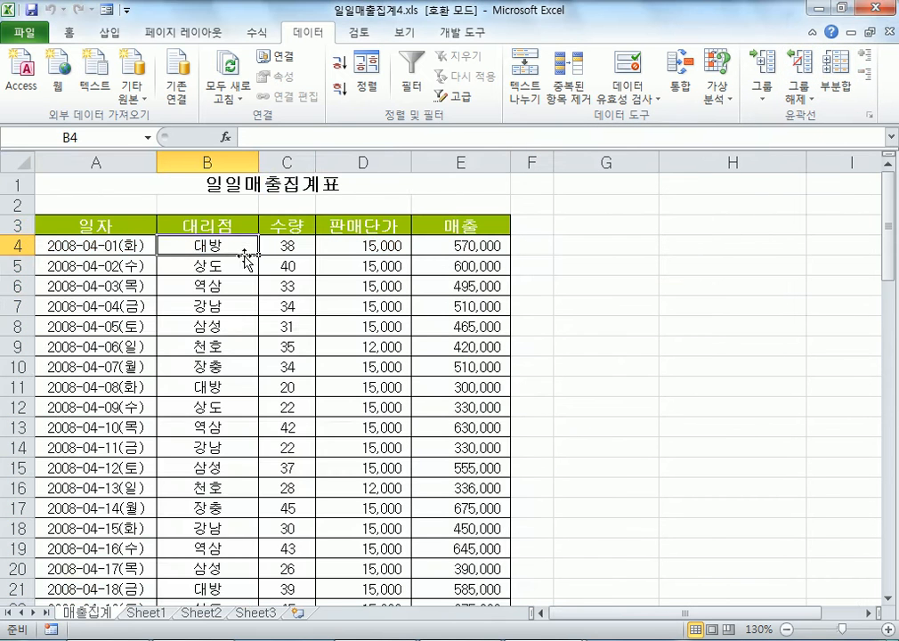
Sort the sales list by 대리점 in ascending order.
{"action": "left_click", "coordinate": [204, 159]}
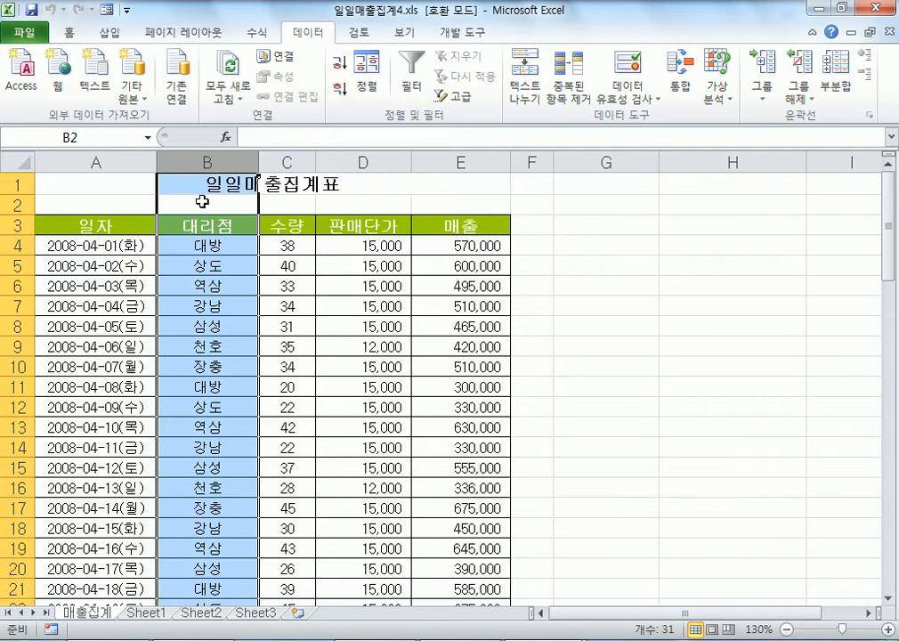
{"action": "left_click", "coordinate": [207, 265]}
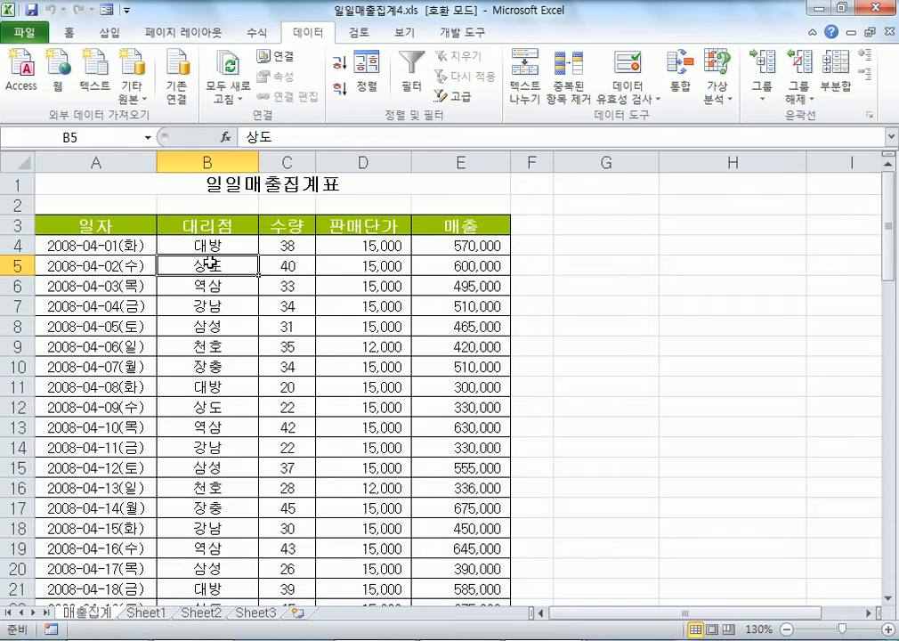
{"action": "left_click", "coordinate": [339, 64]}
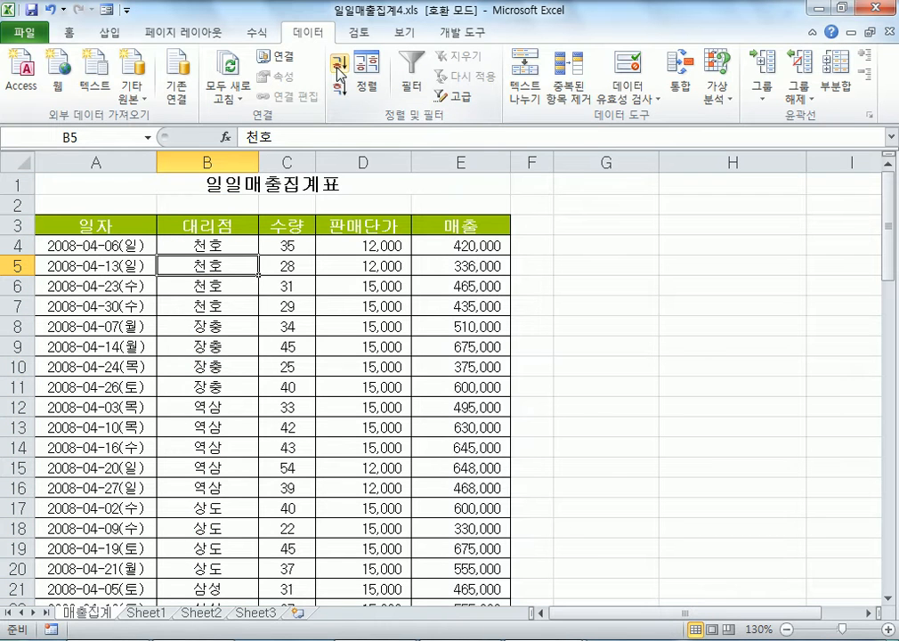
{"action": "left_click", "coordinate": [338, 66]}
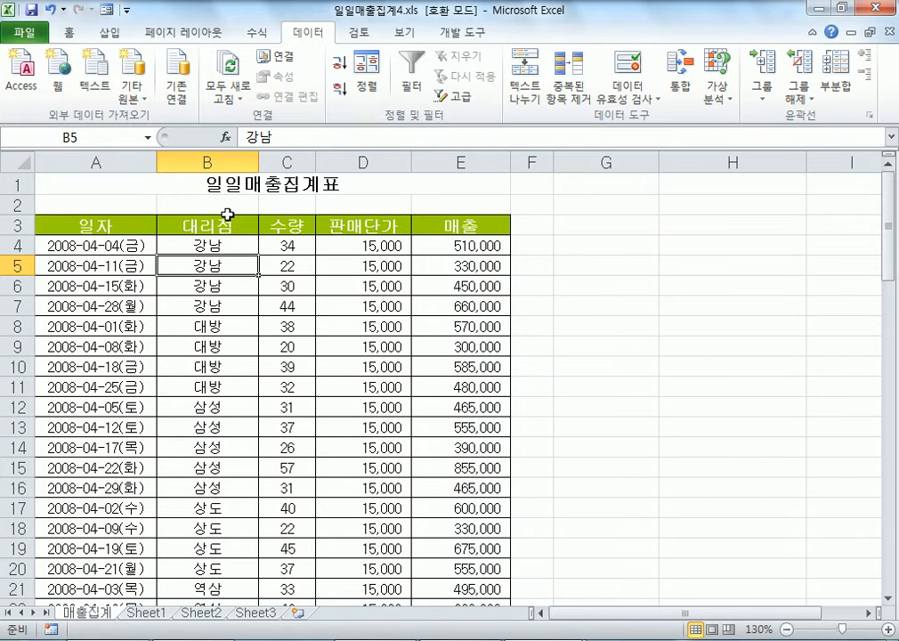
Apply 부분합 to the sales list, grouped by 대리점, with 합계 of 매출 and 새로운 값으로 대치 enabled.
{"action": "left_click", "coordinate": [836, 87]}
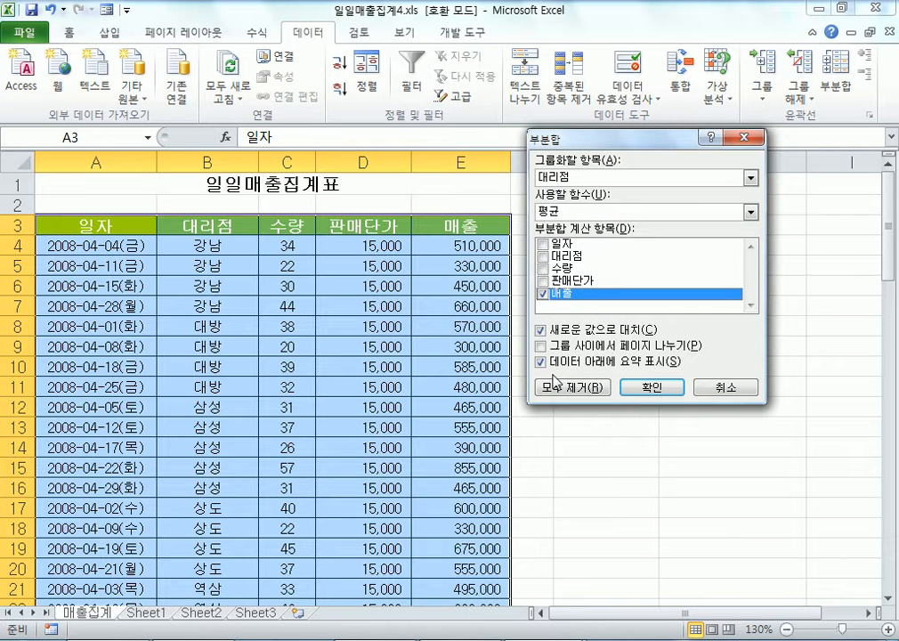
{"action": "left_click", "coordinate": [555, 184]}
{"action": "left_click", "coordinate": [552, 192]}
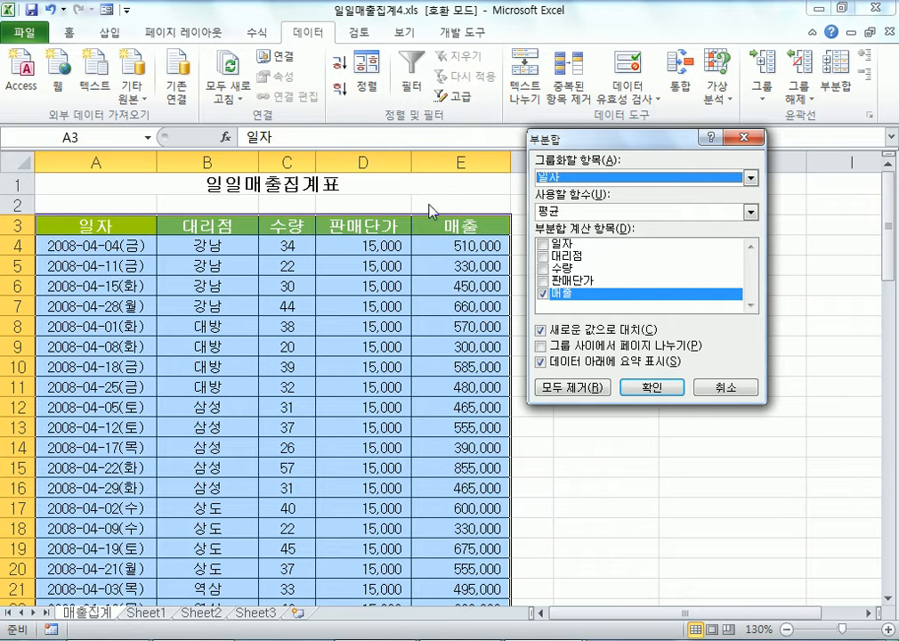
{"action": "left_click", "coordinate": [566, 183]}
{"action": "left_click", "coordinate": [567, 203]}
{"action": "left_click", "coordinate": [578, 212]}
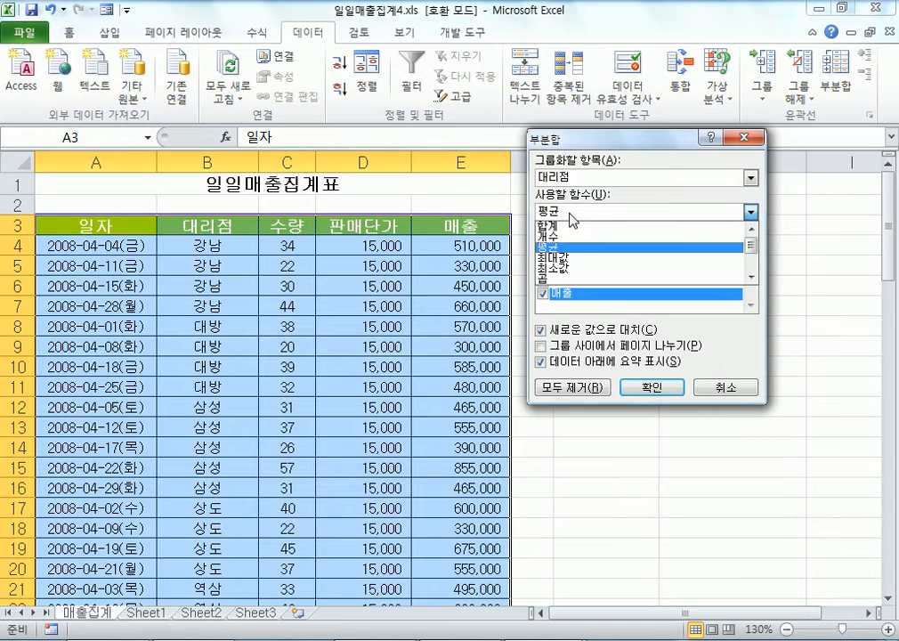
{"action": "left_click", "coordinate": [575, 225]}
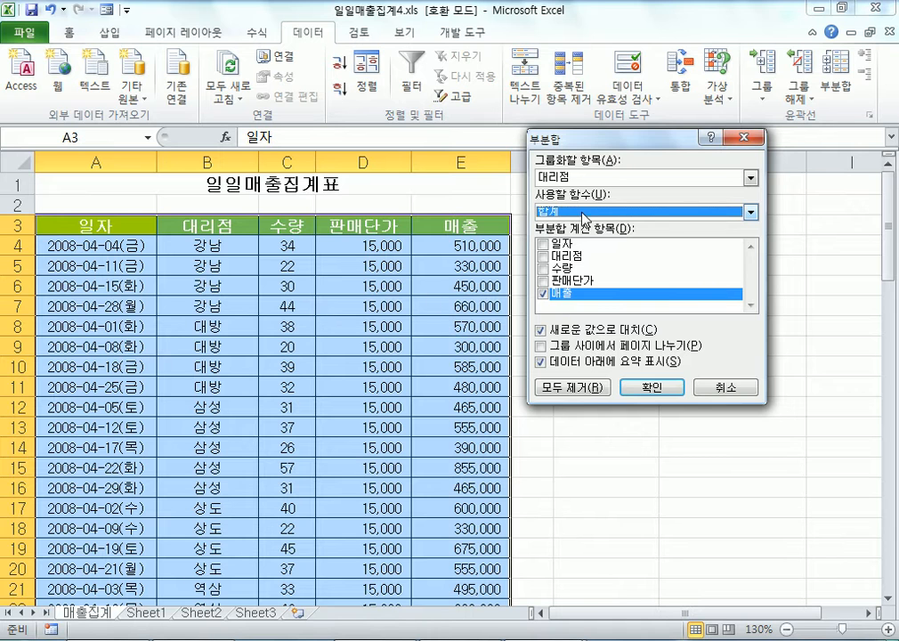
{"action": "left_click", "coordinate": [641, 386]}
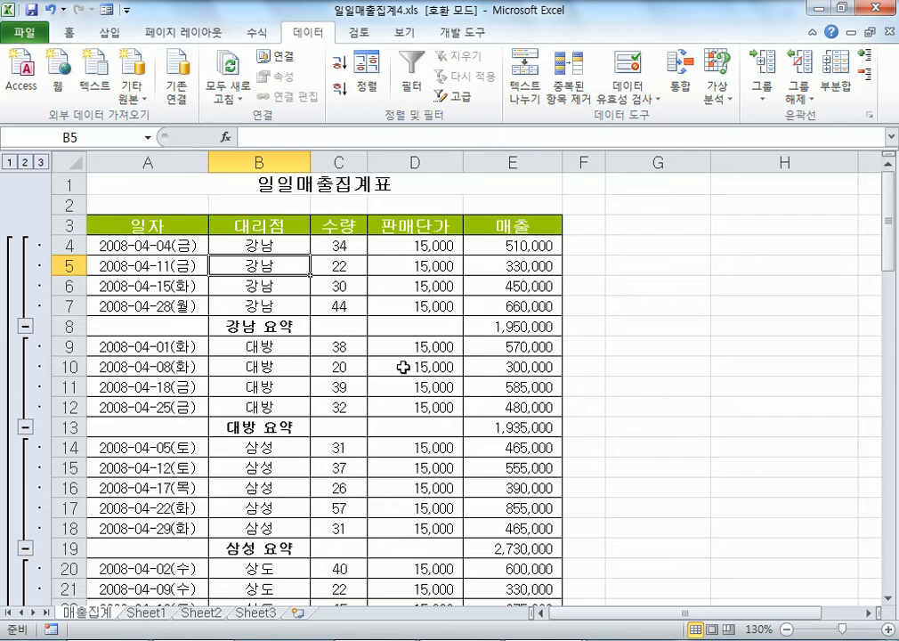
Replace the 대리점 subtotals with 평균 of 매출, keeping 새로운 값으로 대치 enabled.
{"action": "left_click", "coordinate": [835, 87]}
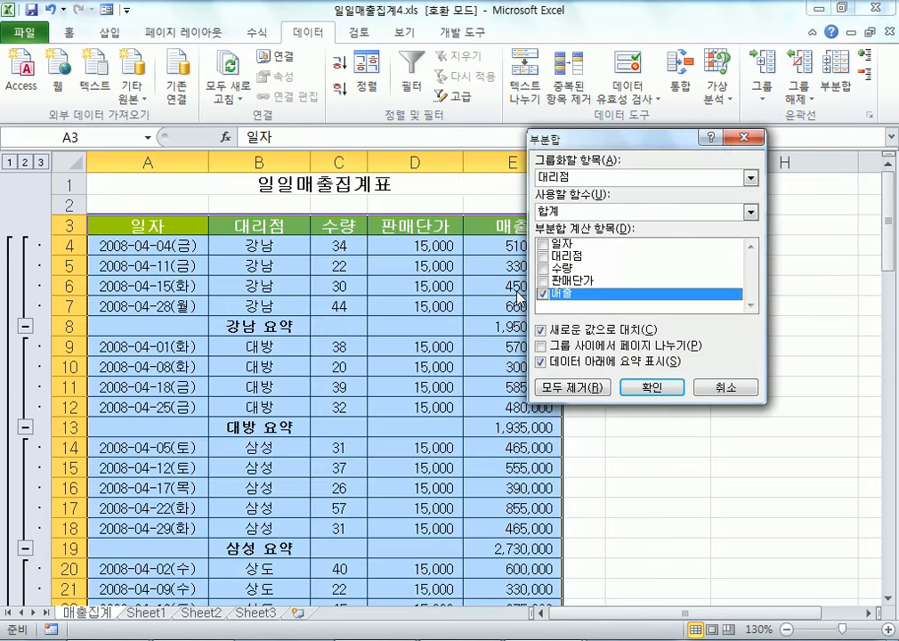
{"action": "left_click", "coordinate": [640, 212]}
{"action": "left_click", "coordinate": [641, 249]}
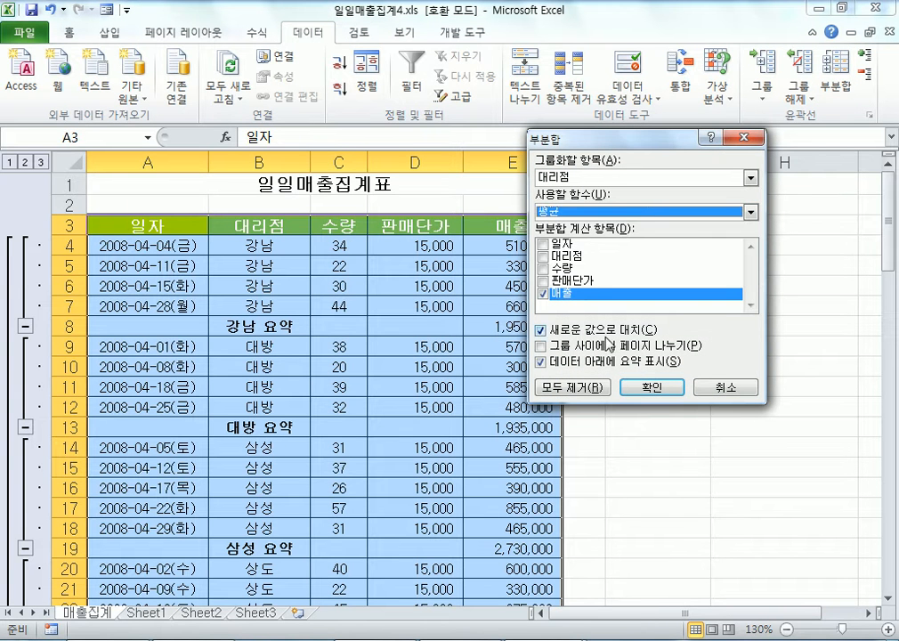
{"action": "left_click", "coordinate": [652, 387]}
{"action": "left_click", "coordinate": [258, 265]}
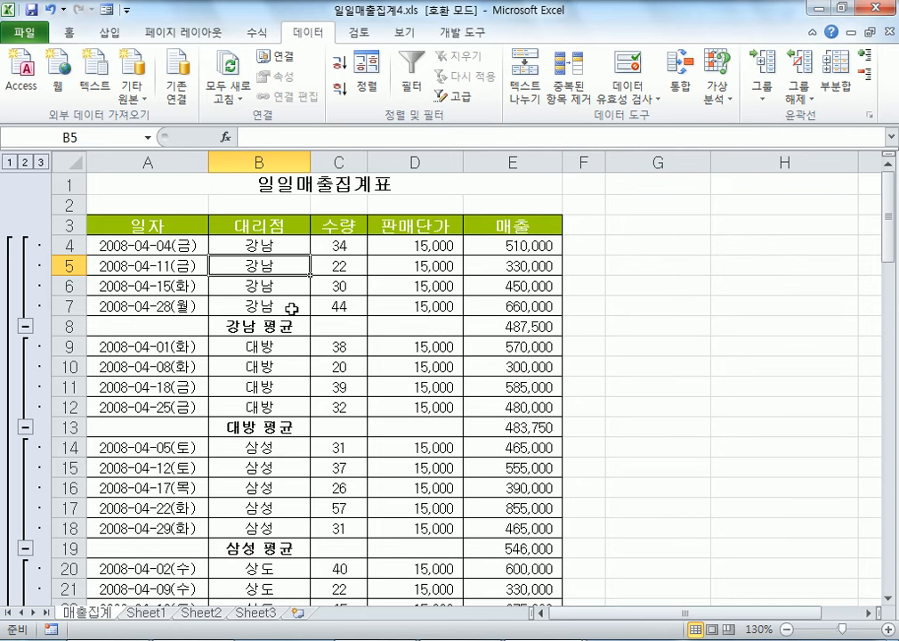
Reapply the 대리점 평균 subtotals with 데이터 아래에 요약 표시 disabled.
{"action": "left_click", "coordinate": [834, 86]}
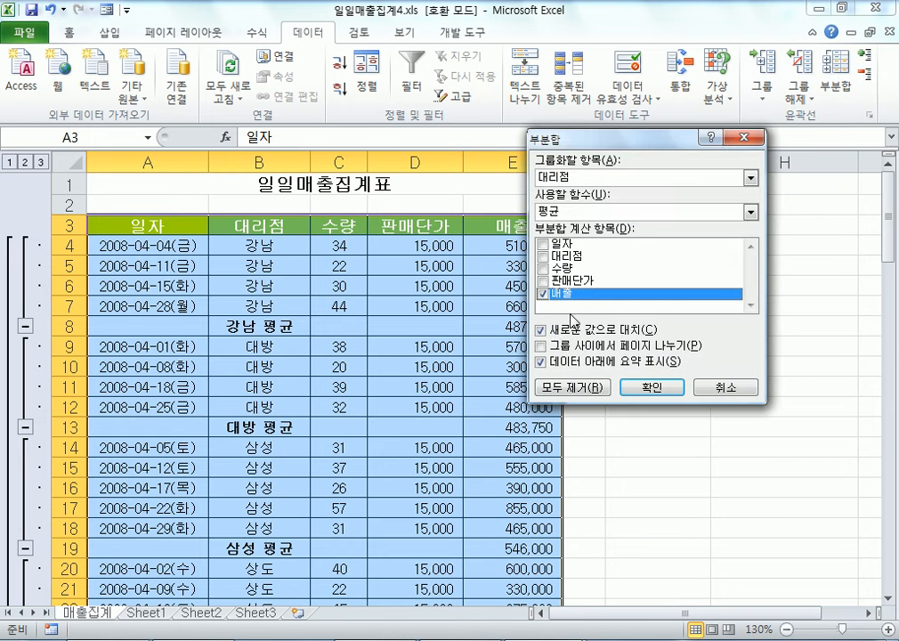
{"action": "left_click", "coordinate": [540, 331]}
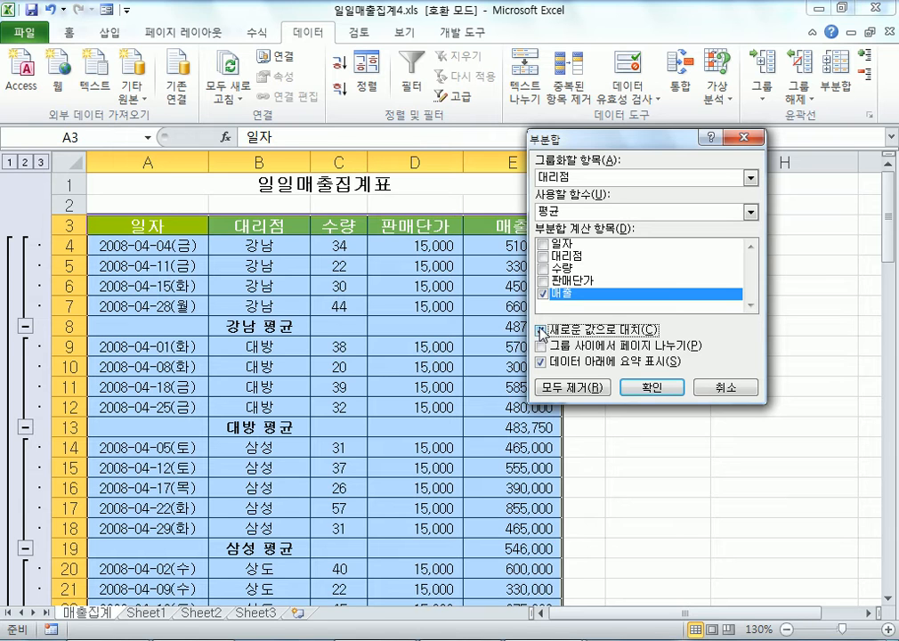
{"action": "left_click", "coordinate": [541, 362]}
{"action": "left_click", "coordinate": [541, 362]}
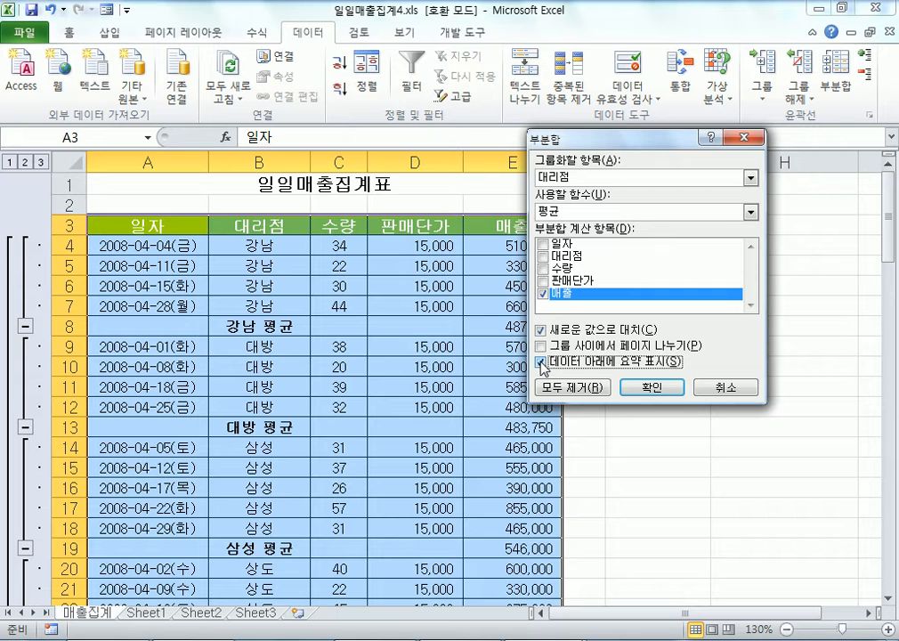
{"action": "left_click", "coordinate": [541, 362]}
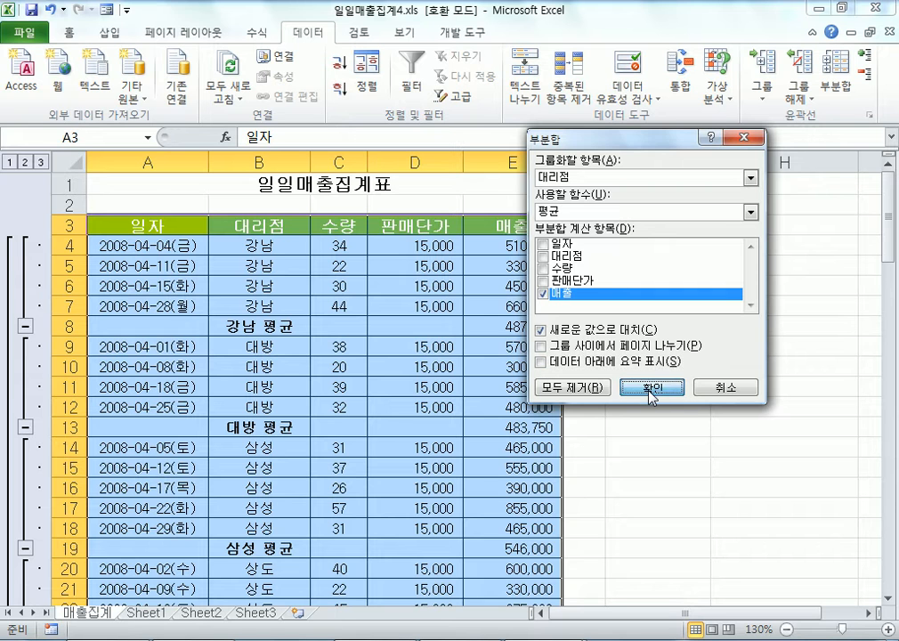
{"action": "left_click", "coordinate": [649, 388]}
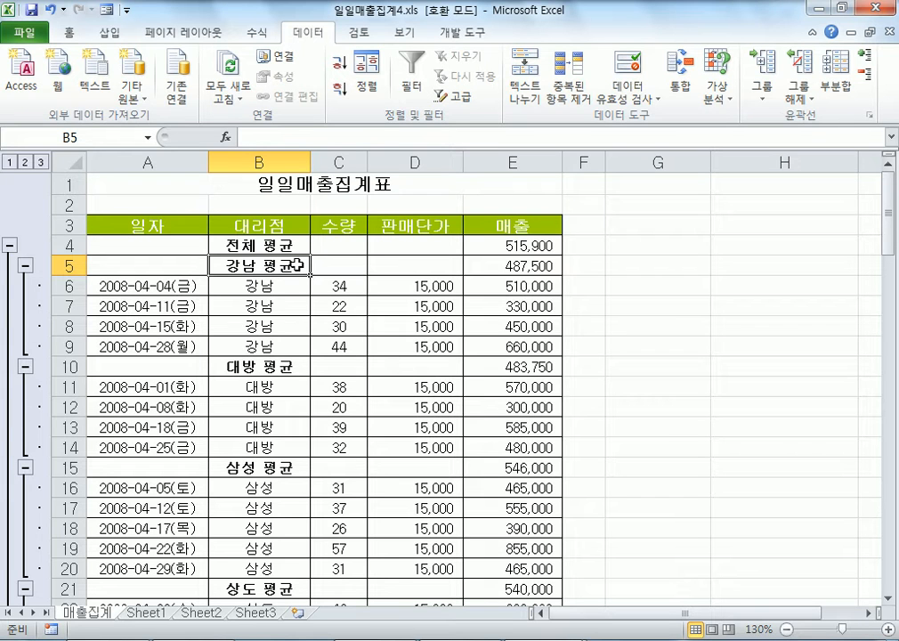
Reapply the 평균 subtotals with 데이터 아래에 요약 표시 enabled, and review the summary rows down the list.
{"action": "left_click", "coordinate": [835, 84]}
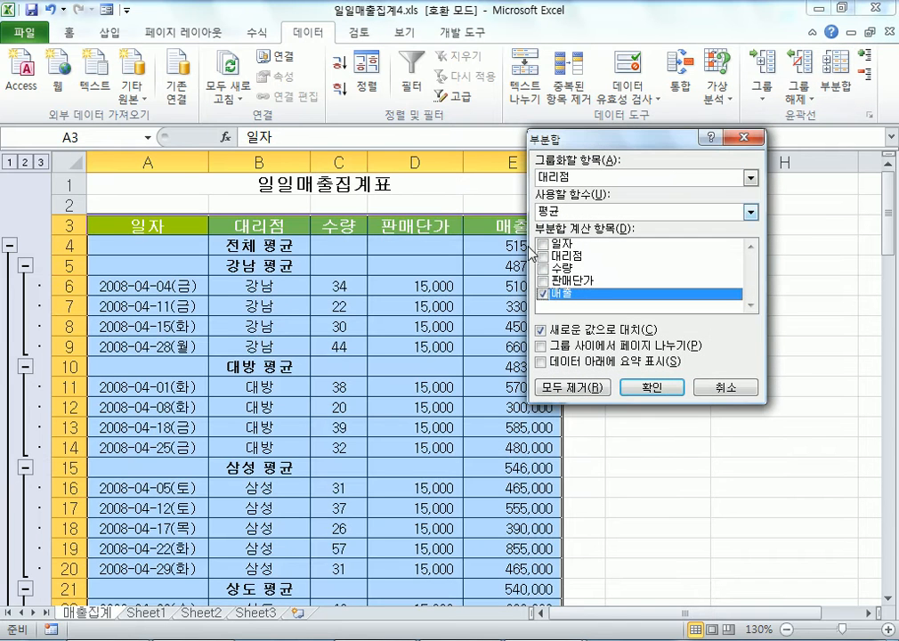
{"action": "left_click", "coordinate": [552, 365]}
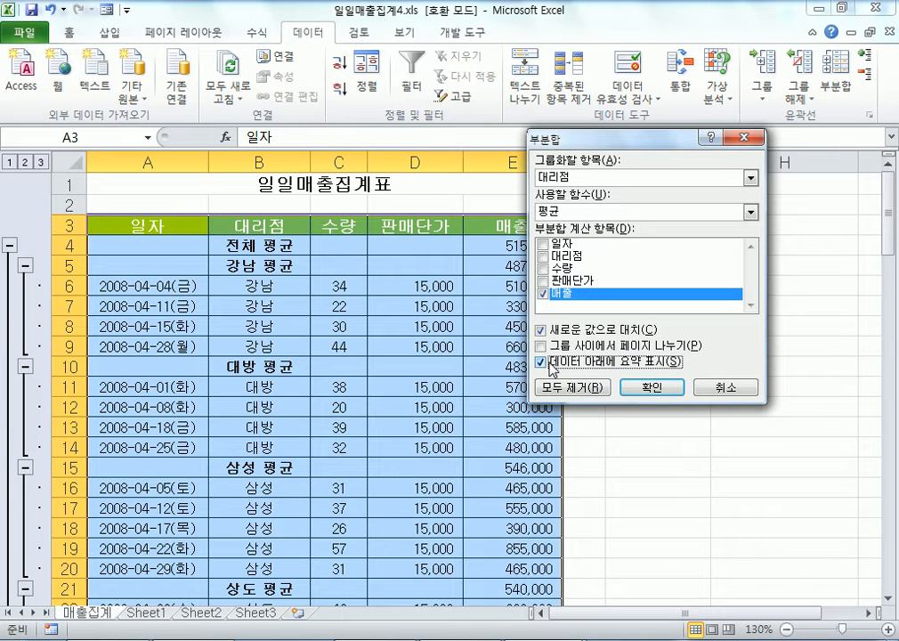
{"action": "left_click", "coordinate": [552, 365]}
{"action": "left_click", "coordinate": [551, 366]}
{"action": "left_click", "coordinate": [652, 387]}
{"action": "scroll", "coordinate": [293, 447], "scroll_direction": "down", "scroll_amount": 5}
{"action": "scroll", "coordinate": [280, 462], "scroll_direction": "down", "scroll_amount": 4}
{"action": "scroll", "coordinate": [271, 467], "scroll_direction": "up", "scroll_amount": 9}
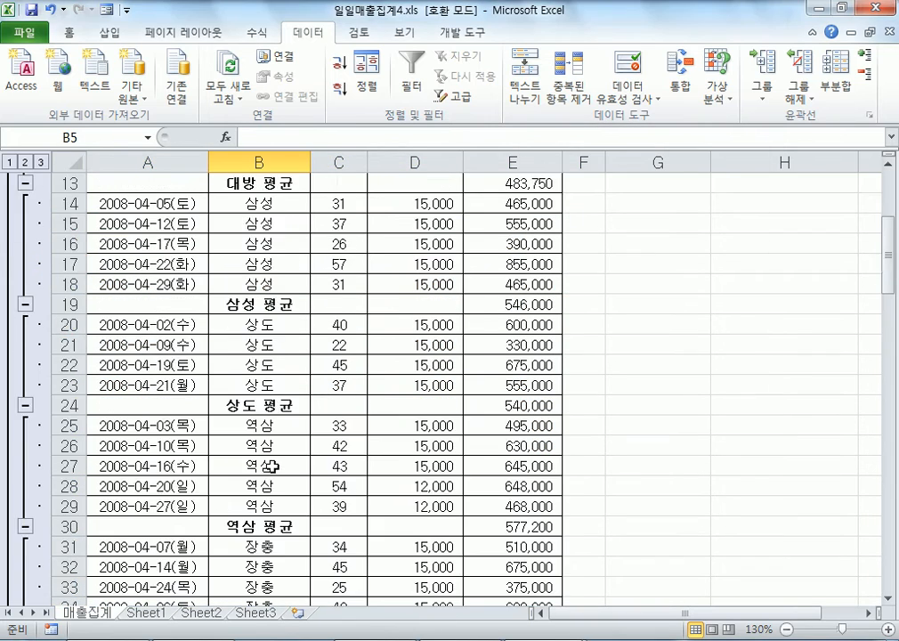
Reapply the 부분합 with 데이터 아래에 요약 표시 disabled, and reapply it with the option enabled again.
{"action": "left_click", "coordinate": [834, 80]}
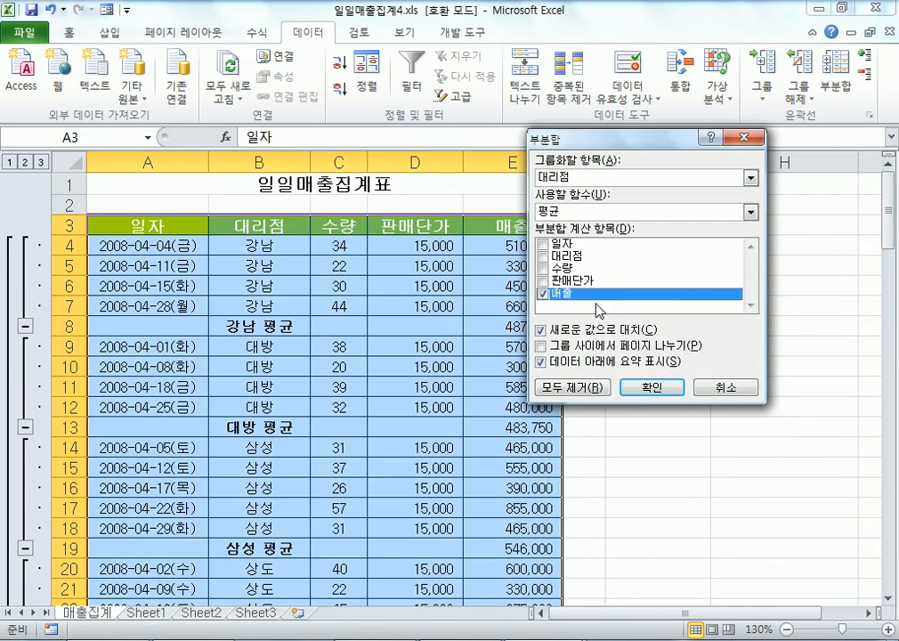
{"action": "left_click", "coordinate": [543, 361]}
{"action": "left_click", "coordinate": [643, 390]}
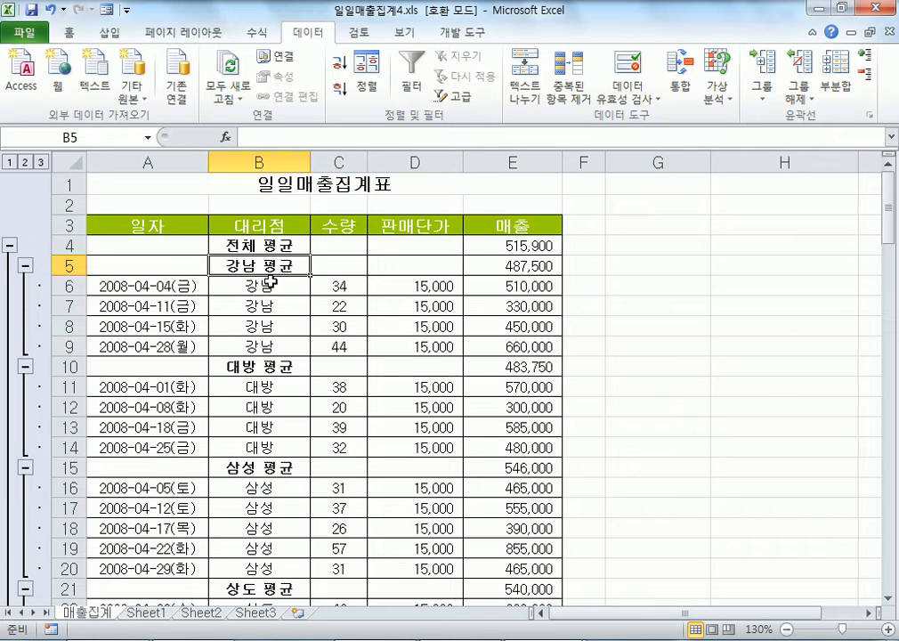
{"action": "left_click", "coordinate": [835, 80]}
{"action": "left_click", "coordinate": [542, 359]}
{"action": "left_click", "coordinate": [657, 388]}
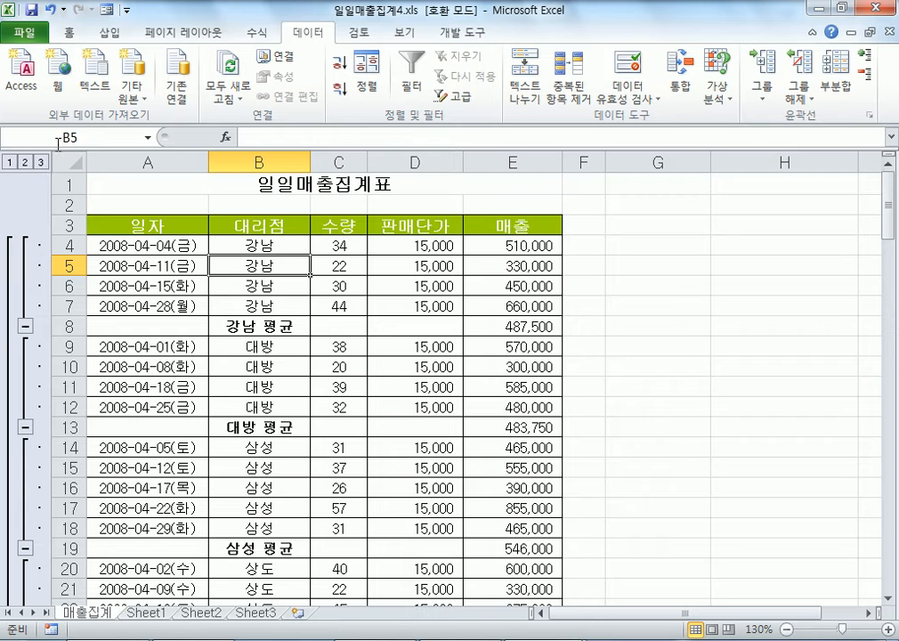
Show outline levels 1, 2 and 3, and return to level 1 to examine the 대리점 and 매출 columns.
{"action": "left_click", "coordinate": [10, 162]}
{"action": "left_click", "coordinate": [25, 162]}
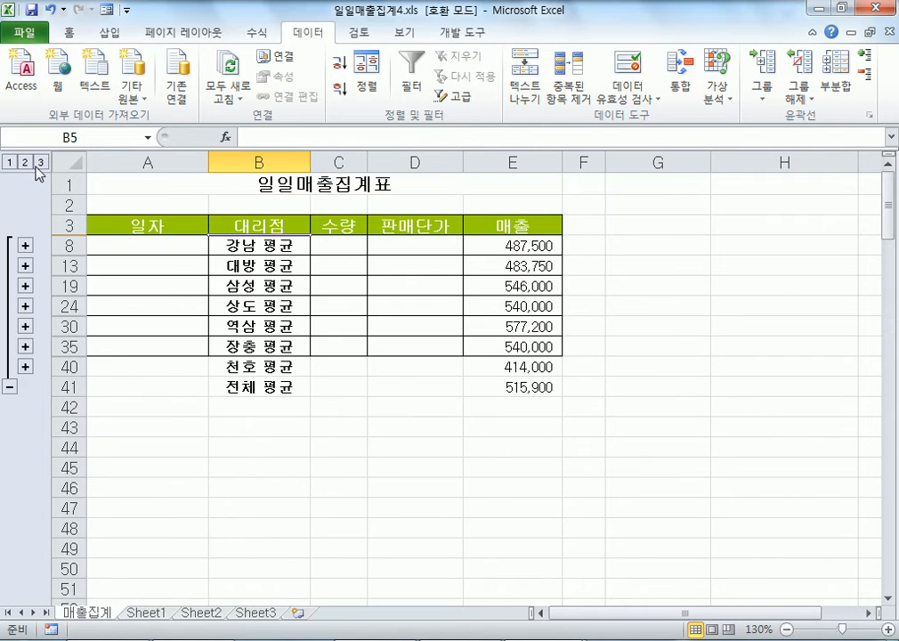
{"action": "left_click", "coordinate": [41, 162]}
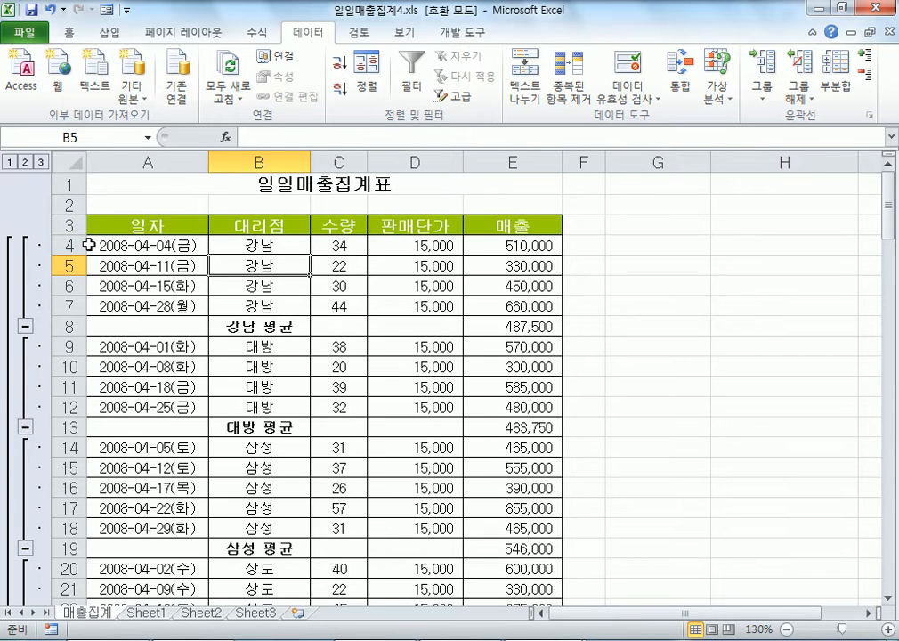
{"action": "left_click", "coordinate": [10, 162]}
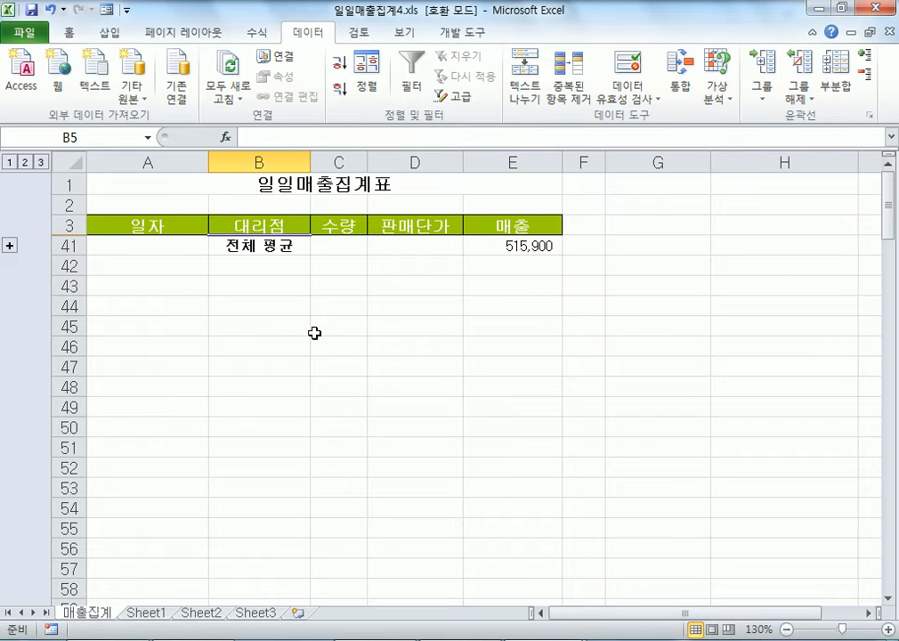
{"action": "left_click", "coordinate": [257, 228]}
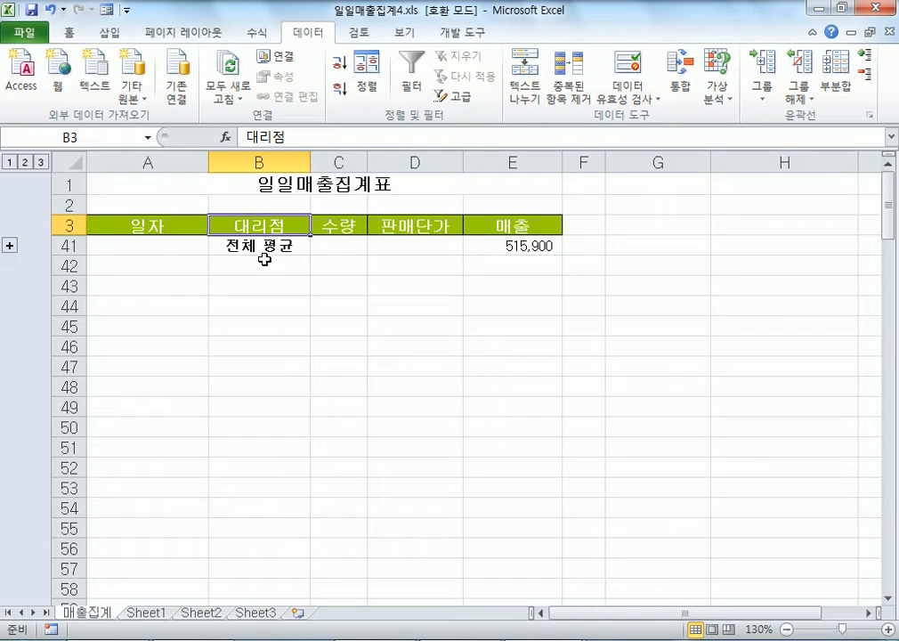
{"action": "left_click", "coordinate": [527, 233]}
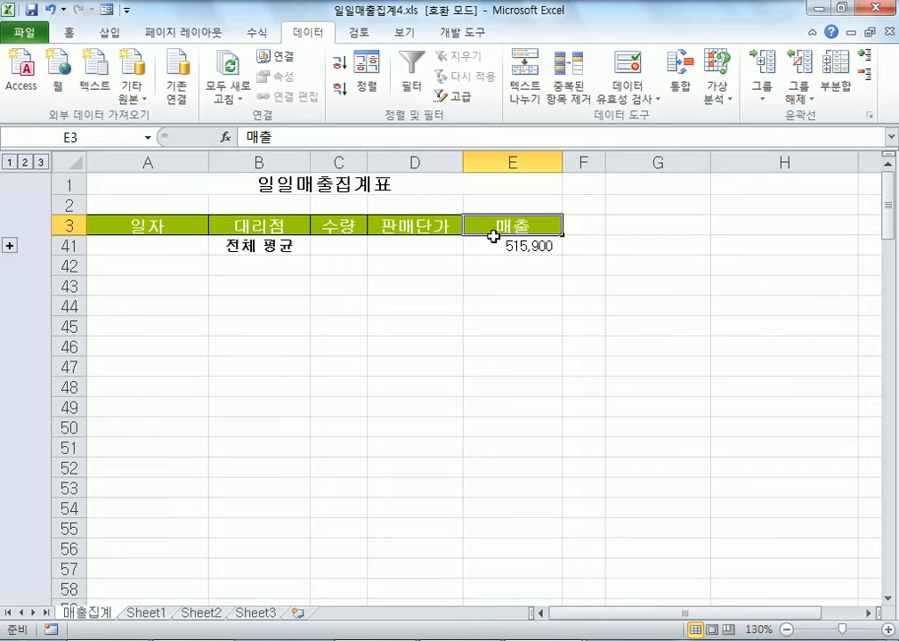
Show outline level 2, expand and collapse the 대방 group's details, and expand the 역삼 group's details.
{"action": "left_click", "coordinate": [25, 163]}
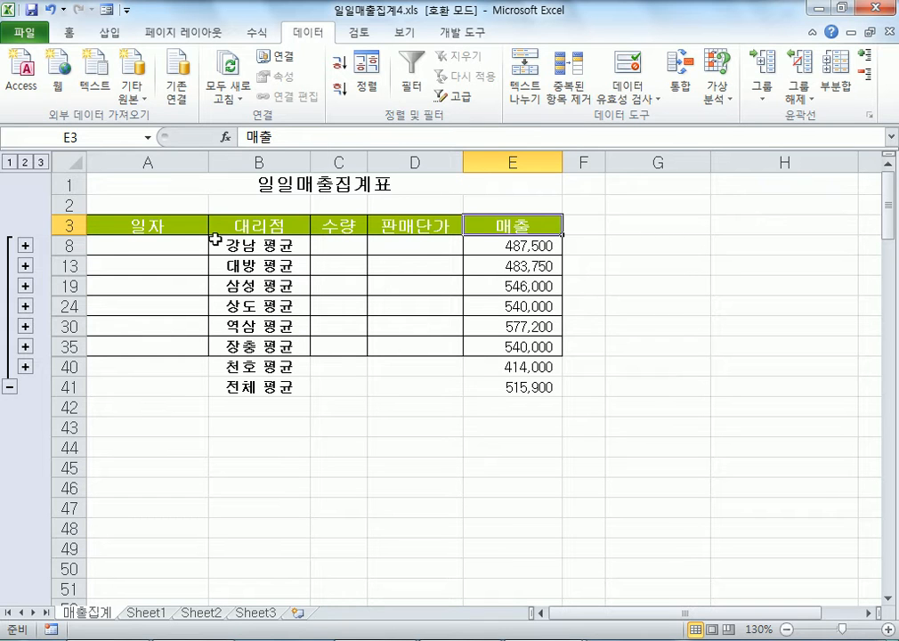
{"action": "left_click", "coordinate": [25, 265]}
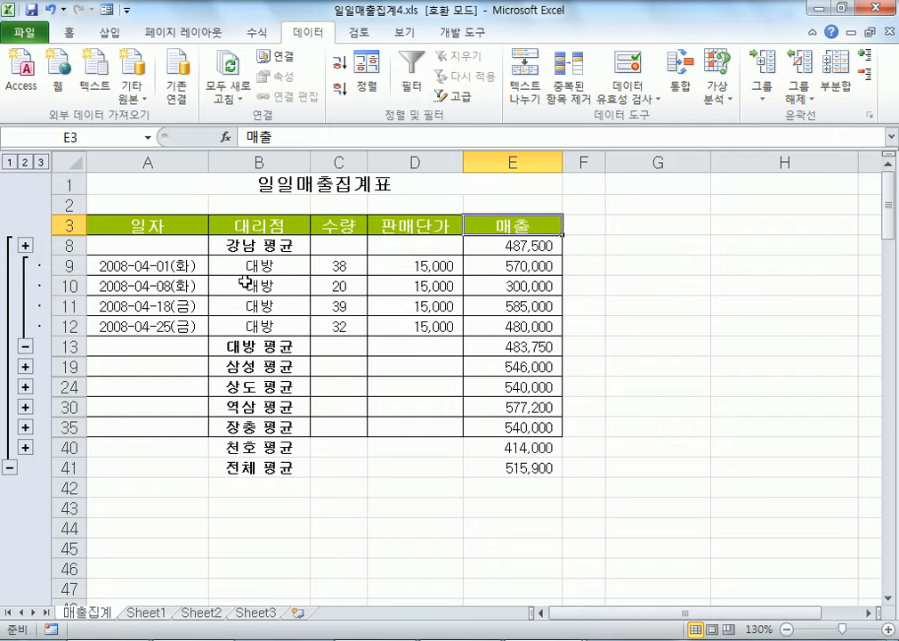
{"action": "left_click", "coordinate": [26, 346]}
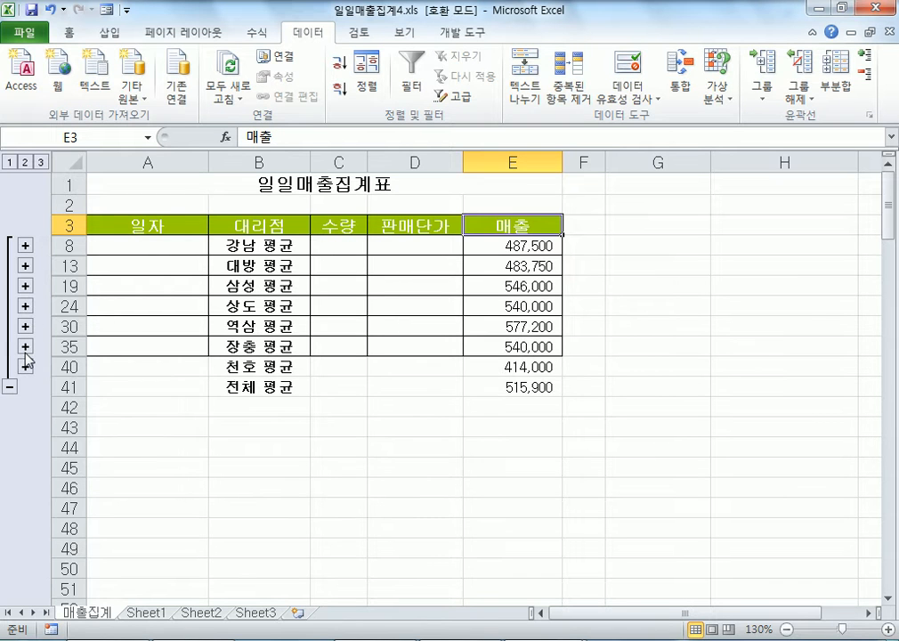
{"action": "left_click", "coordinate": [26, 326]}
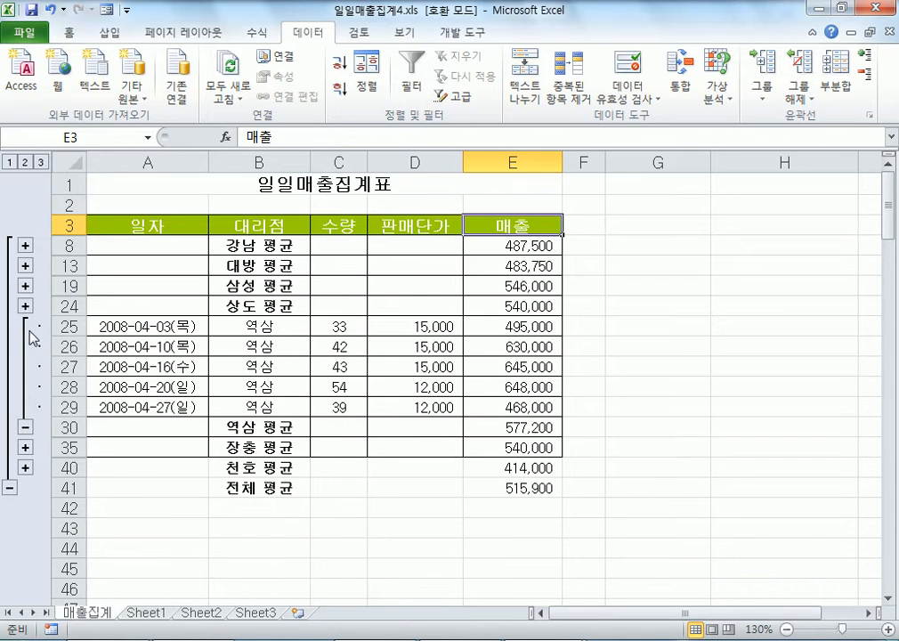
Examine the 대리점 averages outline by collapsing and expanding the 역삼, 삼성 and 대방 groups and comparing outline levels 2 and 3.
{"action": "left_click", "coordinate": [28, 427]}
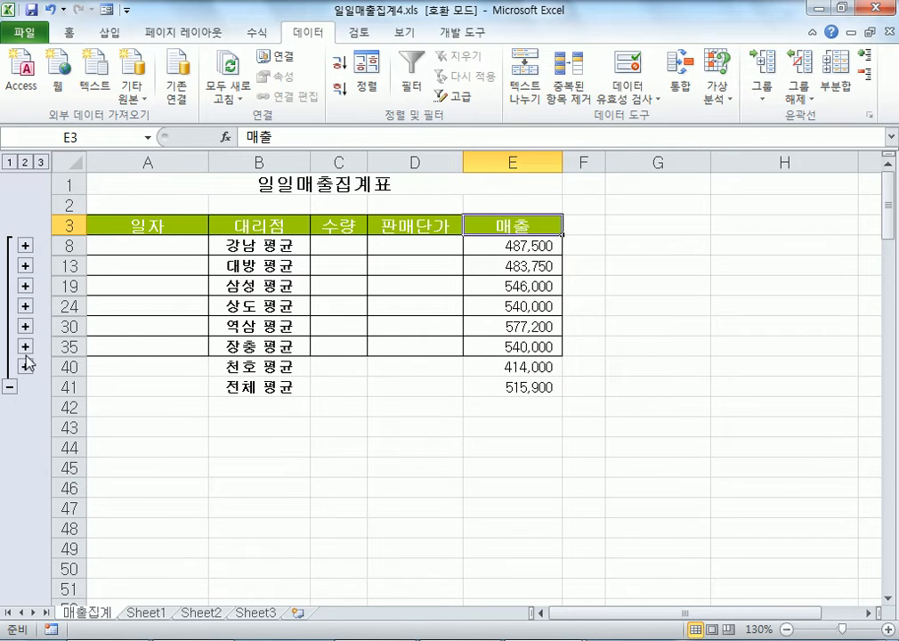
{"action": "left_click", "coordinate": [26, 288]}
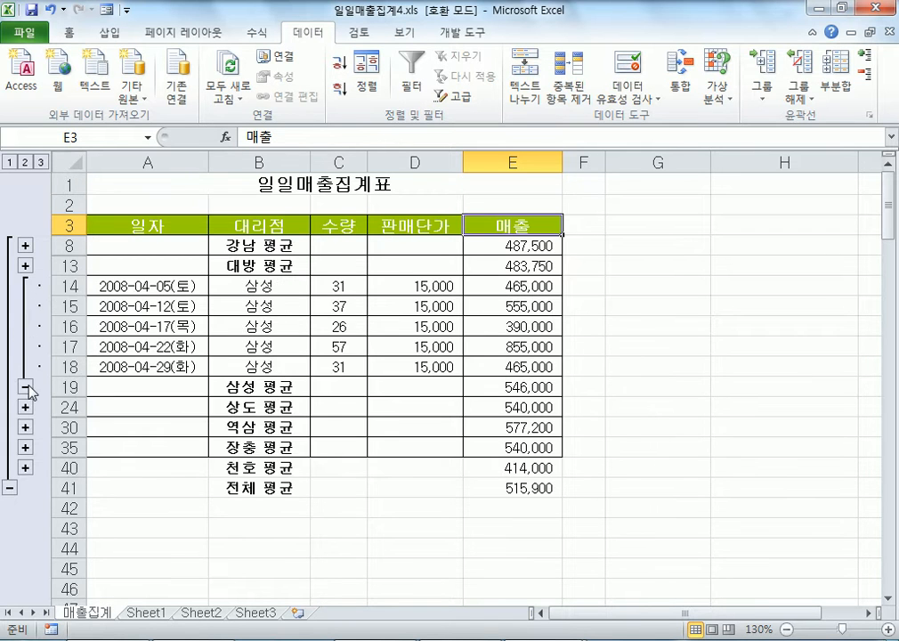
{"action": "left_click", "coordinate": [26, 308]}
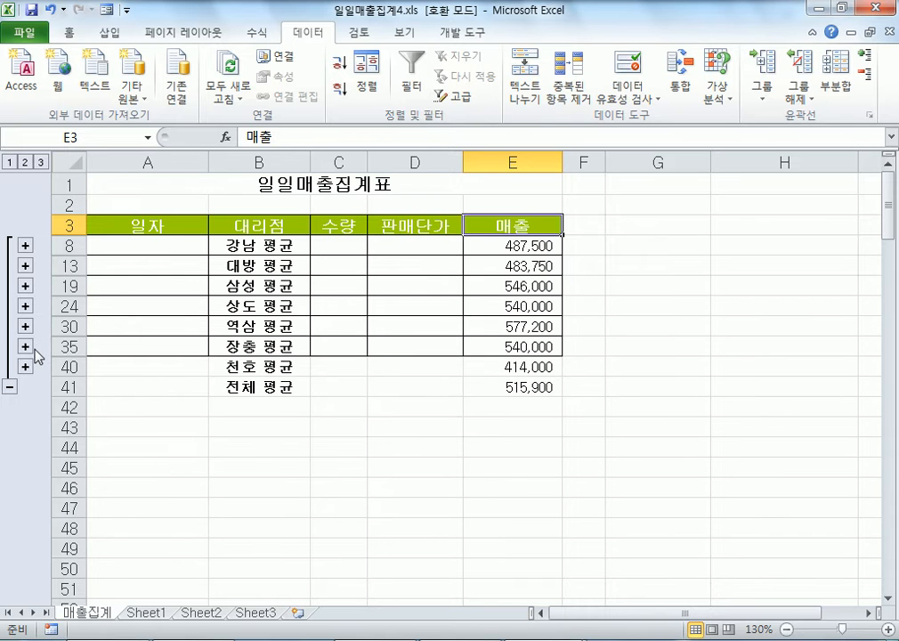
{"action": "left_click", "coordinate": [26, 286]}
{"action": "left_click", "coordinate": [26, 387]}
{"action": "left_click", "coordinate": [40, 162]}
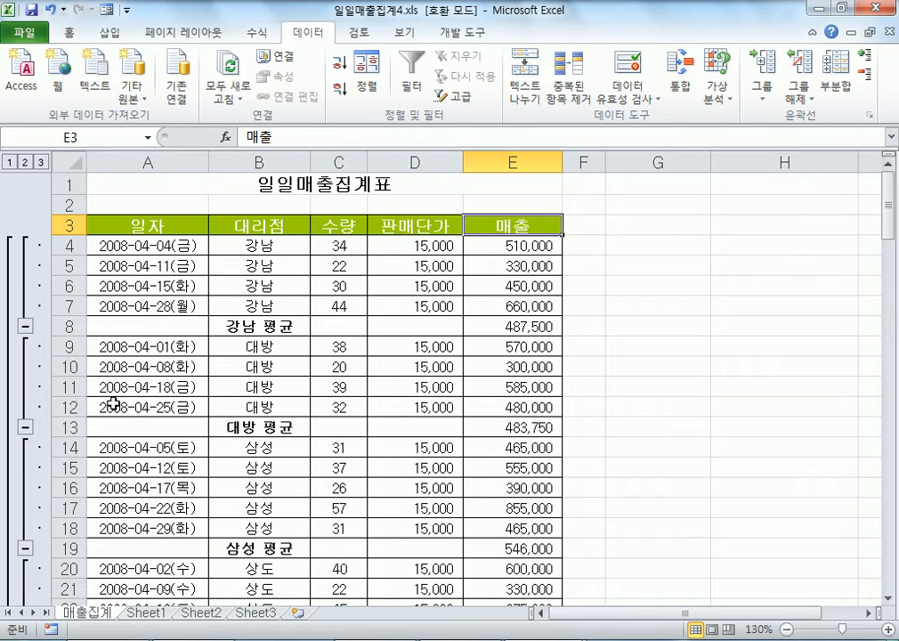
{"action": "left_click", "coordinate": [26, 428]}
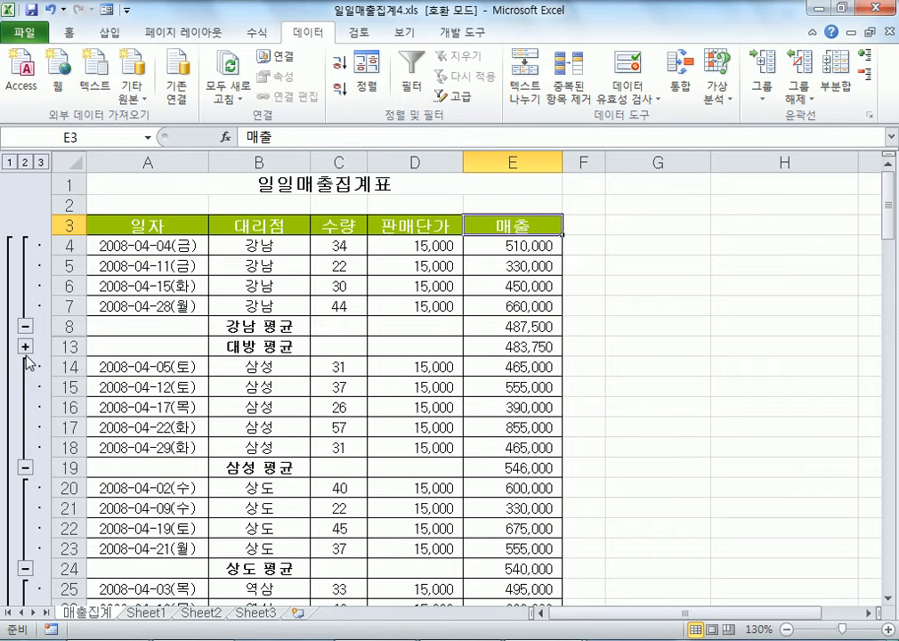
{"action": "left_click", "coordinate": [25, 162]}
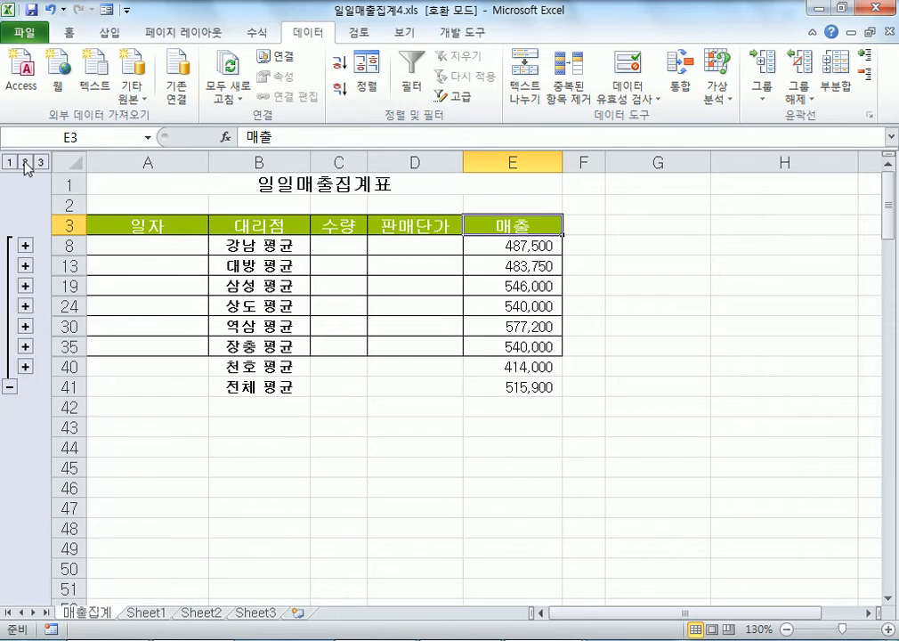
{"action": "left_click", "coordinate": [26, 265]}
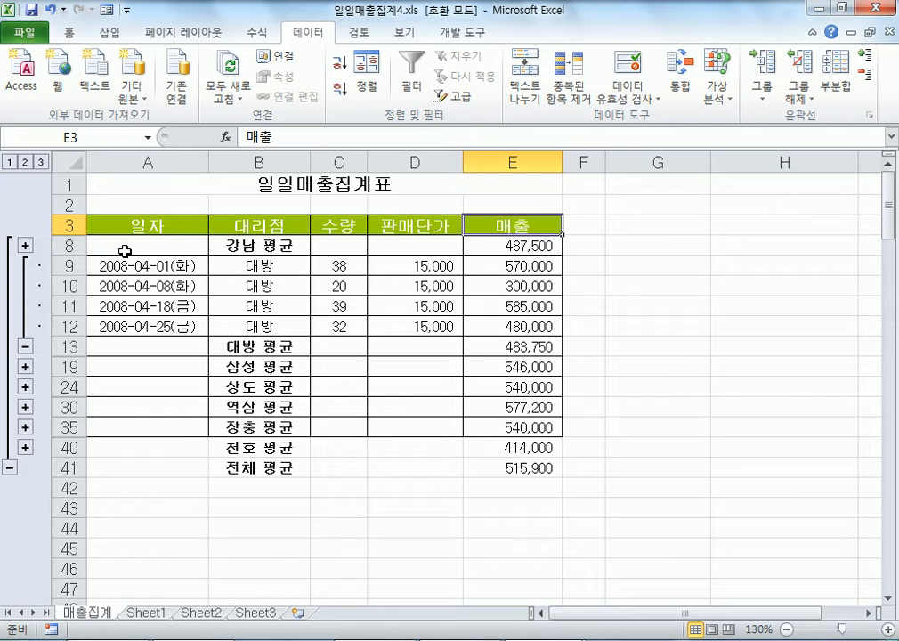
Remove all existing subtotals from the 일일매출집계표 table.
{"action": "left_click", "coordinate": [233, 305]}
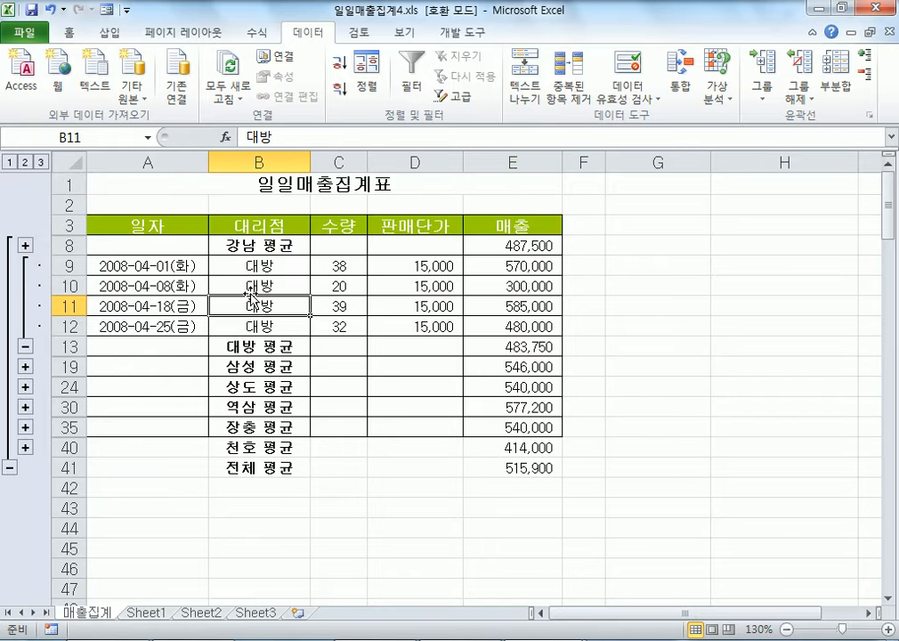
{"action": "left_click", "coordinate": [836, 87]}
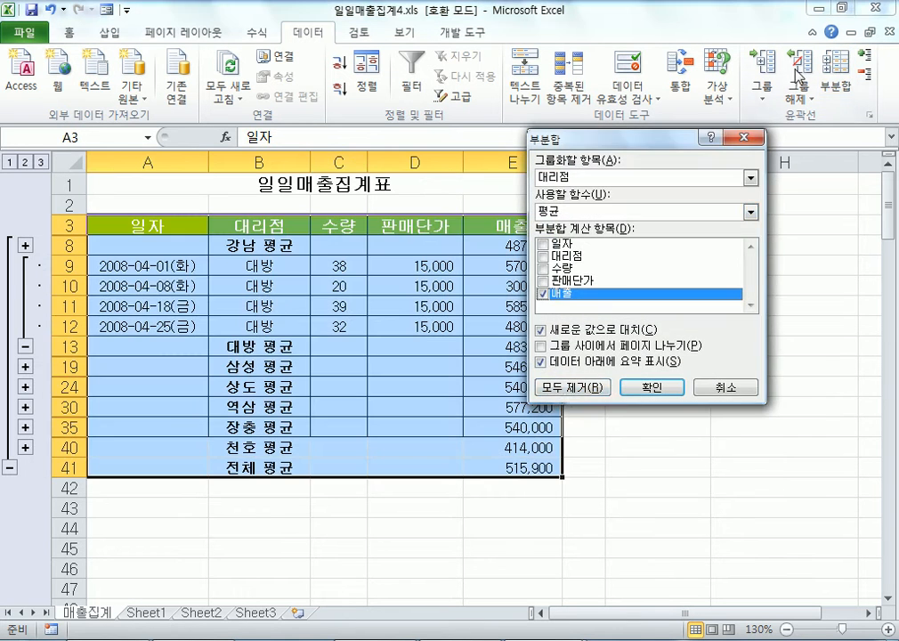
{"action": "left_click", "coordinate": [555, 388]}
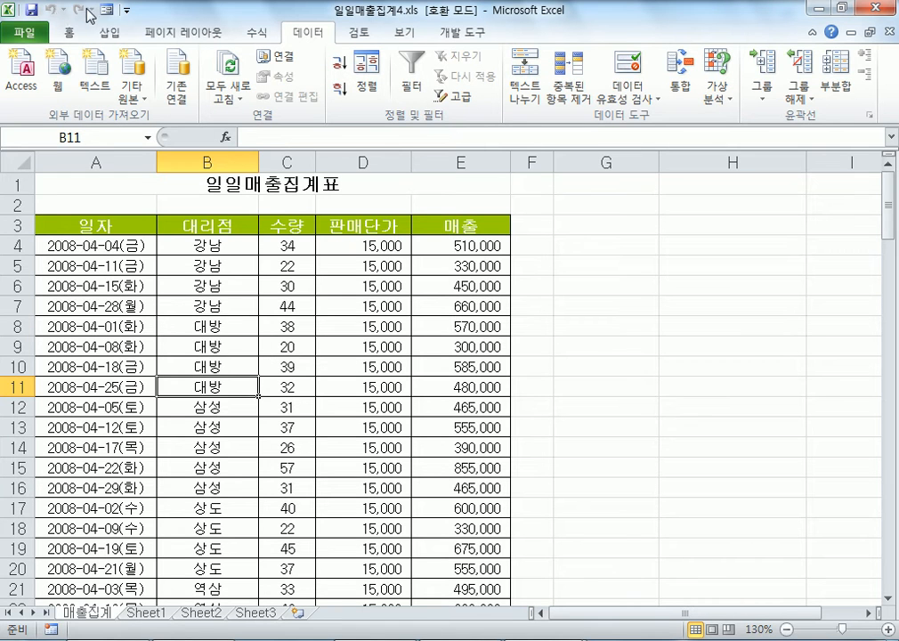
Add subtotals grouped by 대리점 that use the 합계 function on the 매출 column.
{"action": "left_click", "coordinate": [210, 325]}
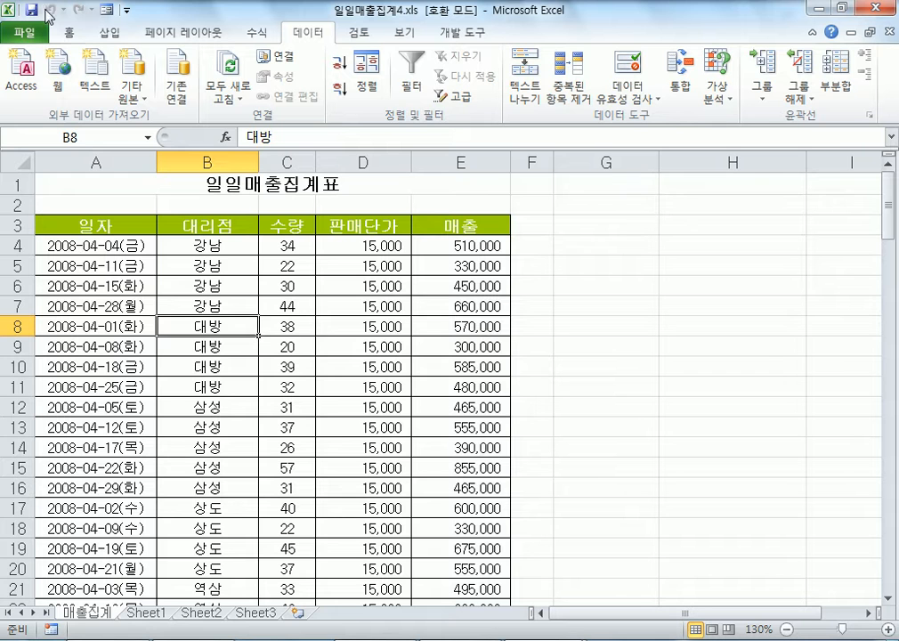
{"action": "left_click", "coordinate": [832, 86]}
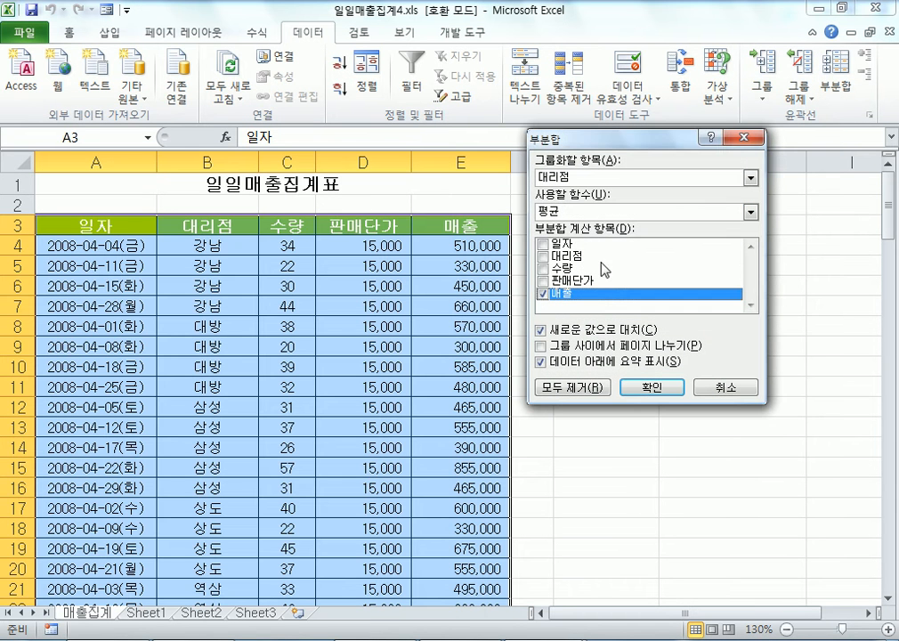
{"action": "left_click", "coordinate": [562, 213]}
{"action": "left_click", "coordinate": [556, 226]}
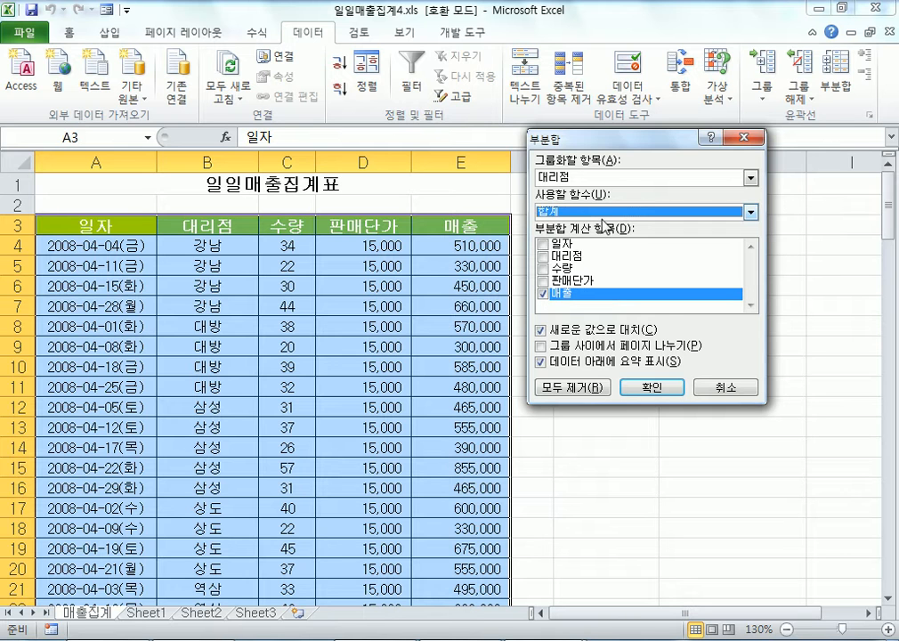
{"action": "left_click", "coordinate": [651, 387]}
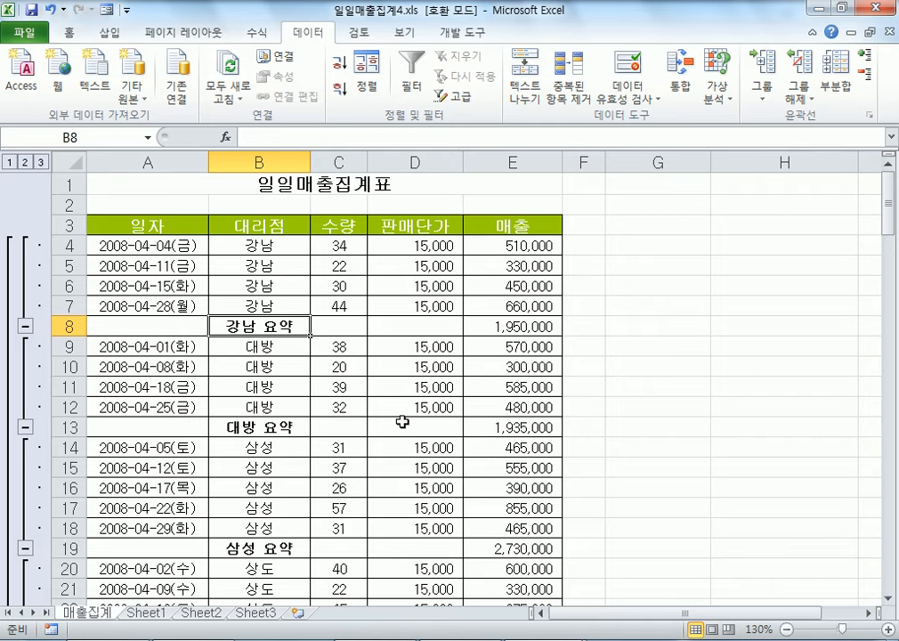
Add a second 대리점 subtotal using 최대값 on 수량 only, with 새로운 값으로 대치 turned off to keep the existing sums.
{"action": "left_click", "coordinate": [852, 89]}
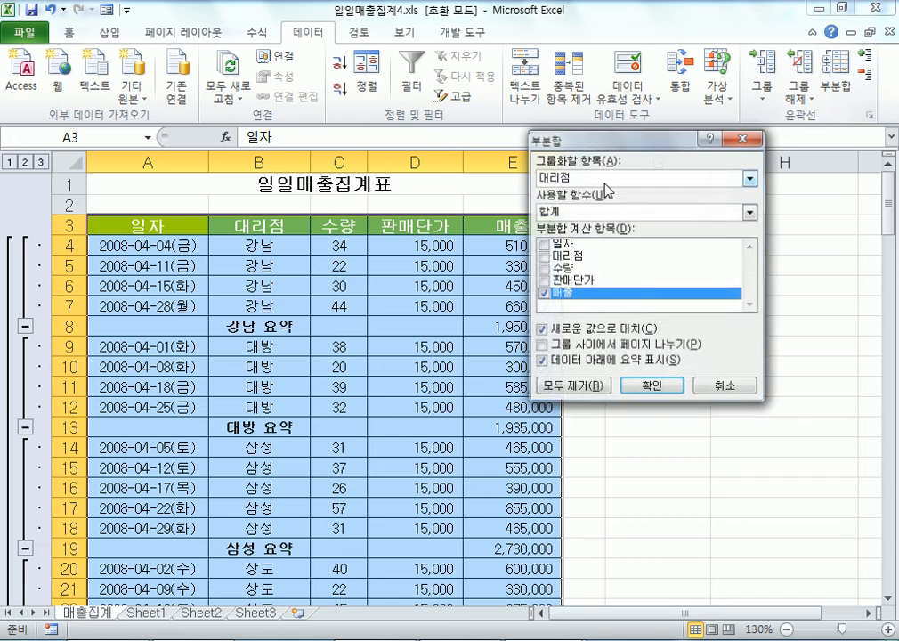
{"action": "left_click", "coordinate": [556, 214]}
{"action": "left_click", "coordinate": [553, 263]}
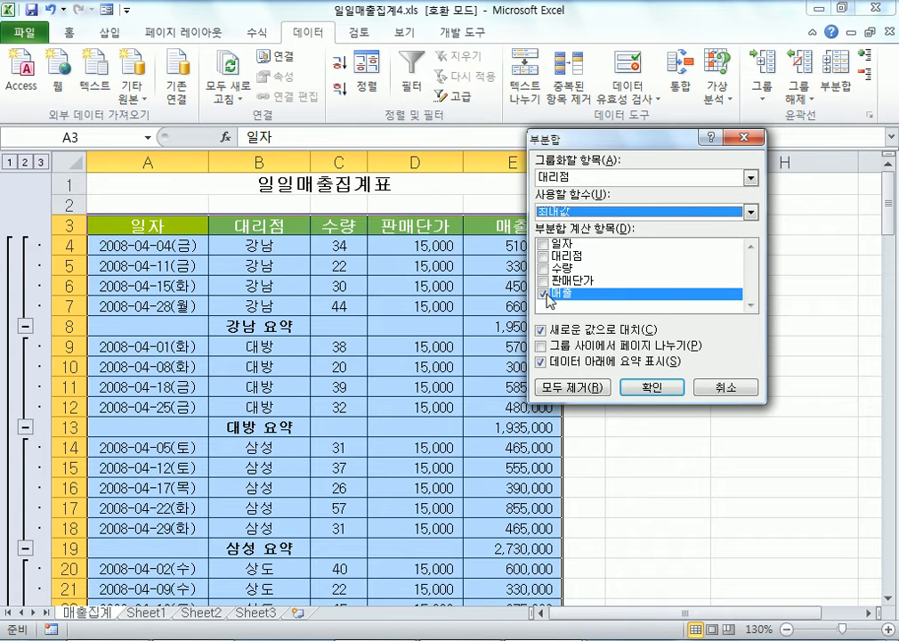
{"action": "left_click", "coordinate": [542, 293]}
{"action": "left_click", "coordinate": [543, 268]}
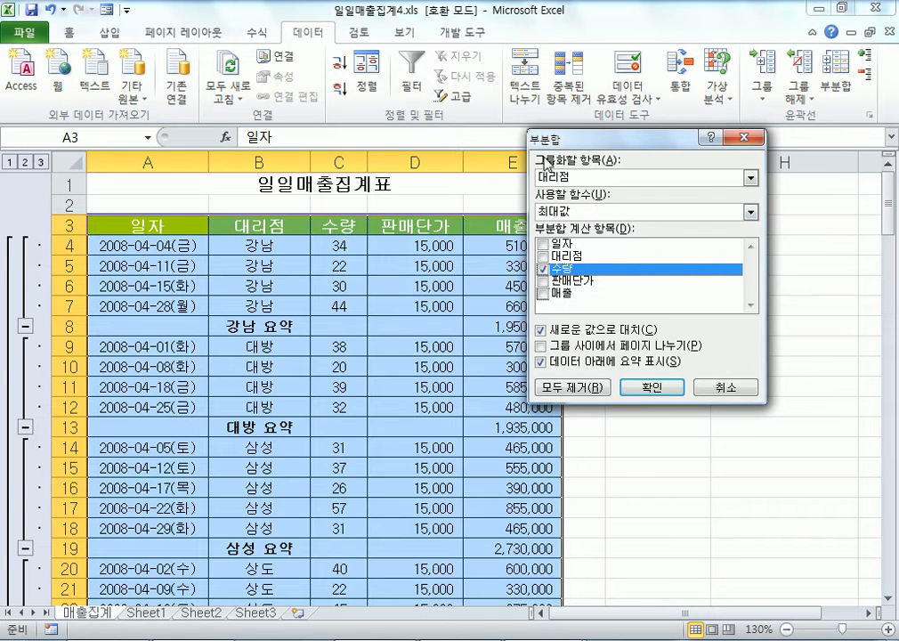
{"action": "left_click_drag", "start_coordinate": [602, 139], "coordinate": [691, 123]}
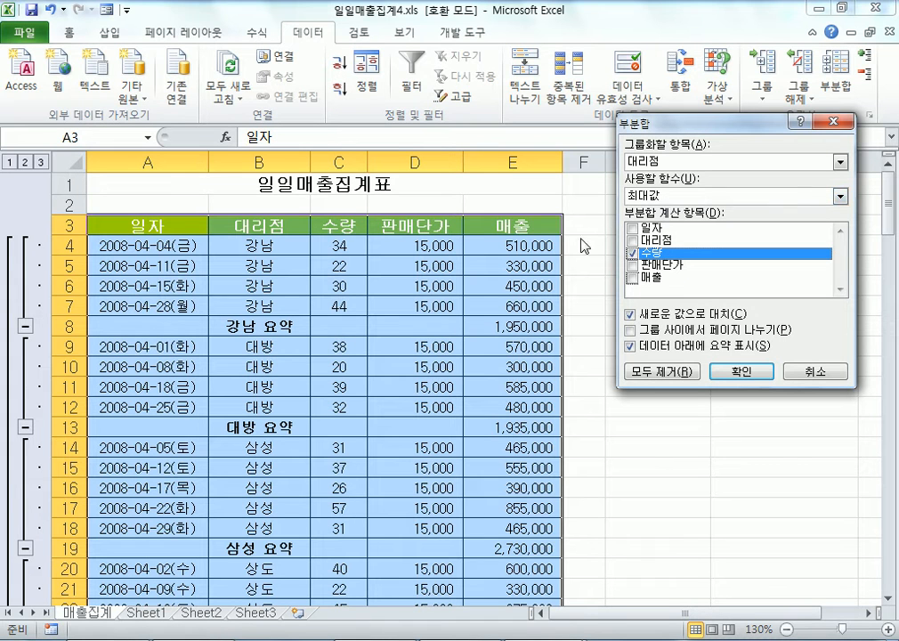
{"action": "left_click", "coordinate": [630, 315]}
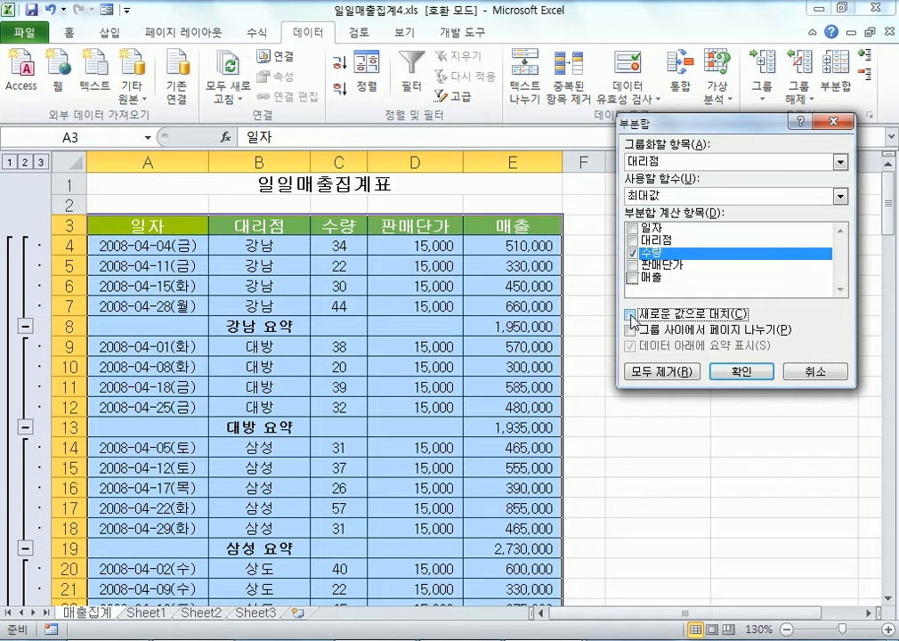
{"action": "left_click", "coordinate": [749, 372]}
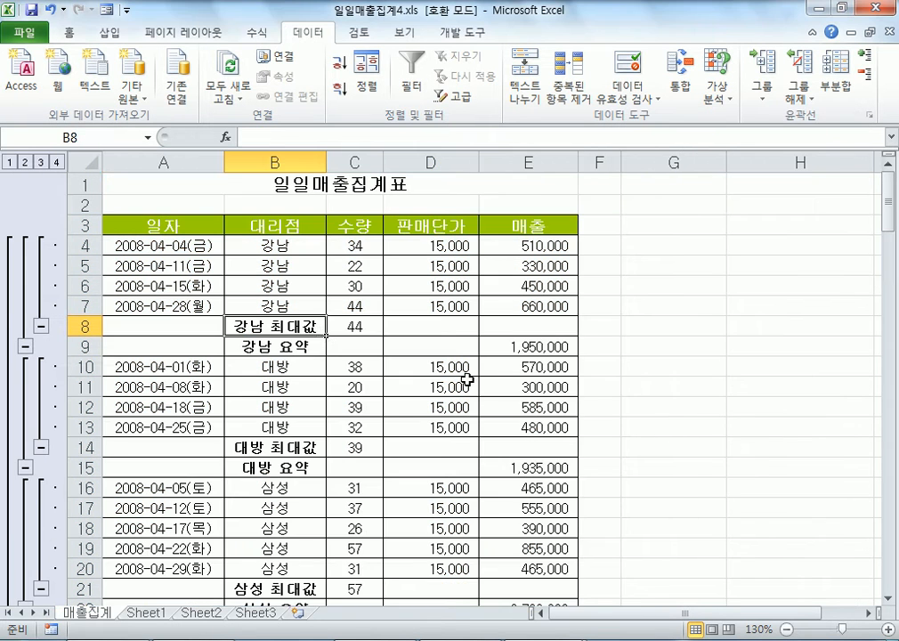
{"action": "left_click", "coordinate": [301, 349]}
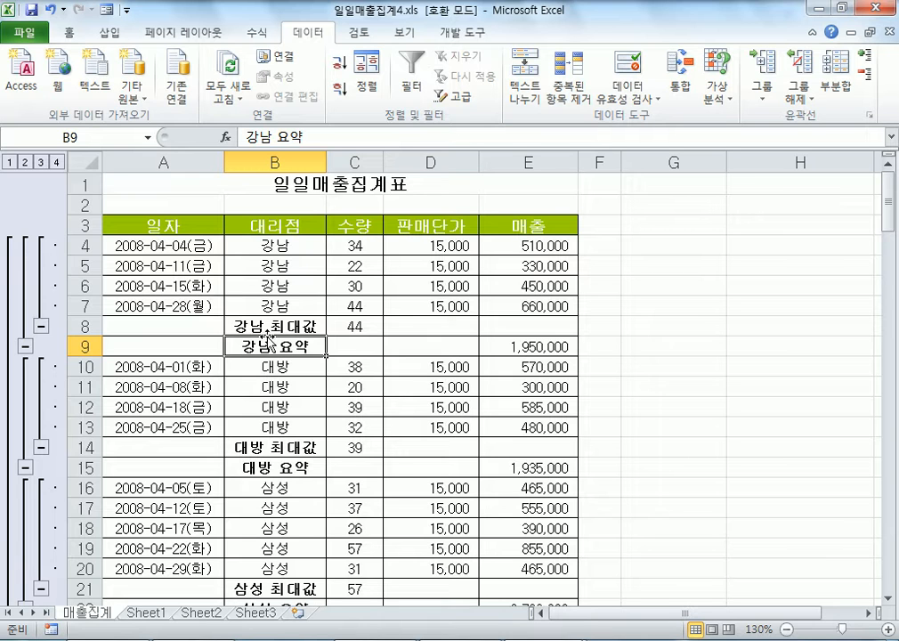
{"action": "left_click", "coordinate": [276, 323]}
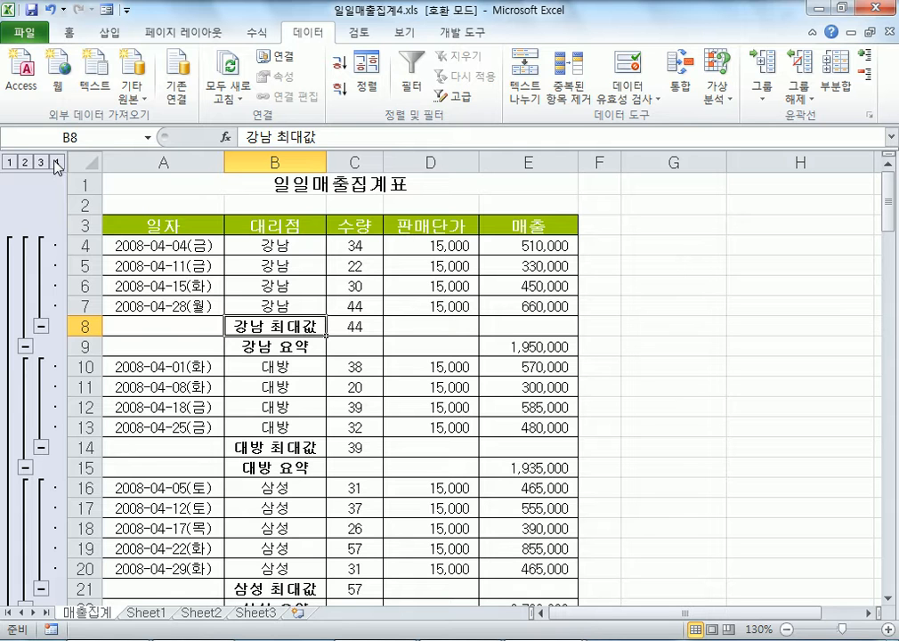
{"action": "left_click", "coordinate": [837, 80]}
{"action": "left_click", "coordinate": [653, 196]}
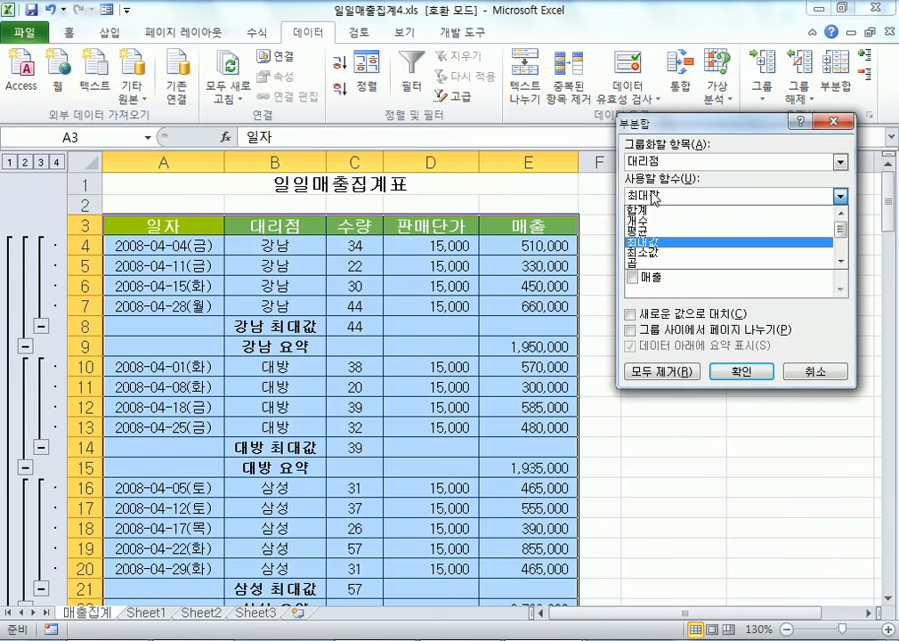
{"action": "left_click", "coordinate": [647, 222]}
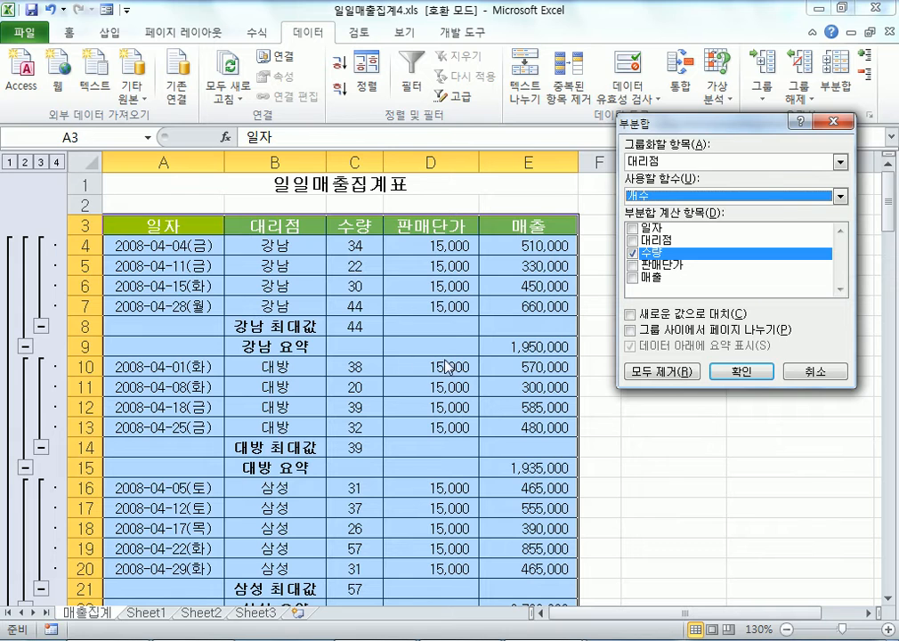
{"action": "left_click", "coordinate": [799, 369]}
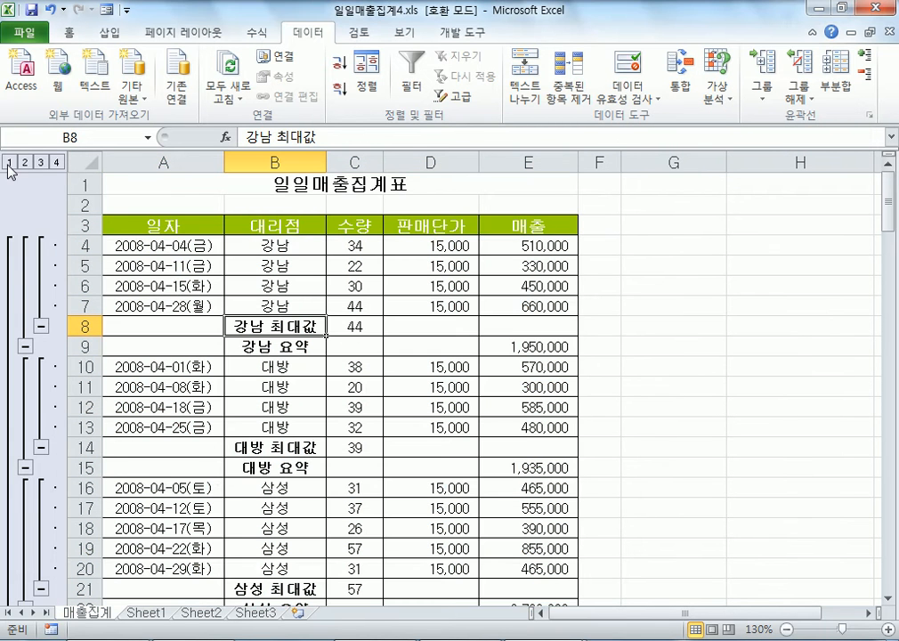
Compare what outline levels 1 to 4 show for the nested subtotals, ending with all details displayed at level 4.
{"action": "left_click", "coordinate": [9, 161]}
{"action": "left_click", "coordinate": [57, 163]}
{"action": "left_click", "coordinate": [27, 163]}
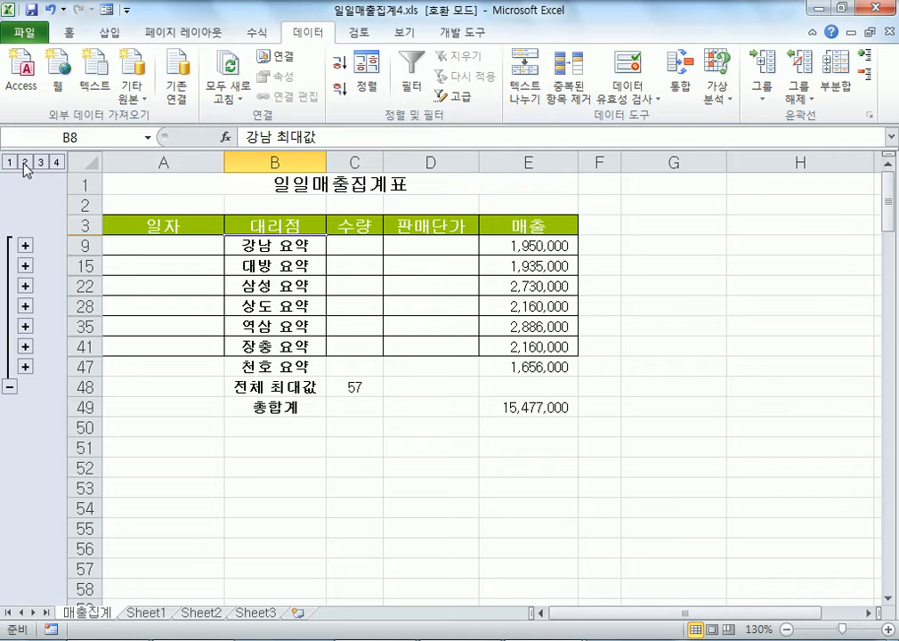
{"action": "left_click", "coordinate": [40, 163]}
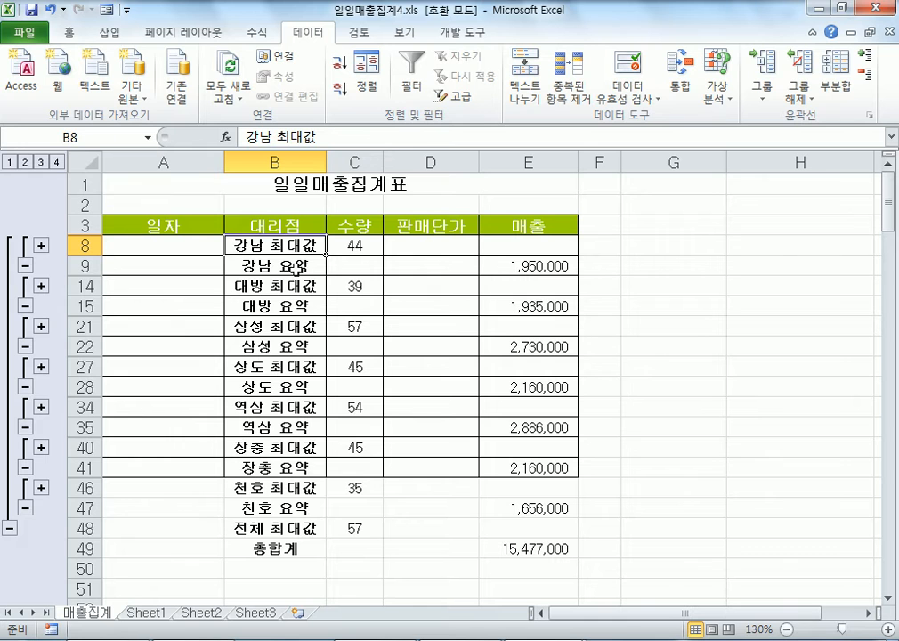
{"action": "left_click", "coordinate": [56, 162]}
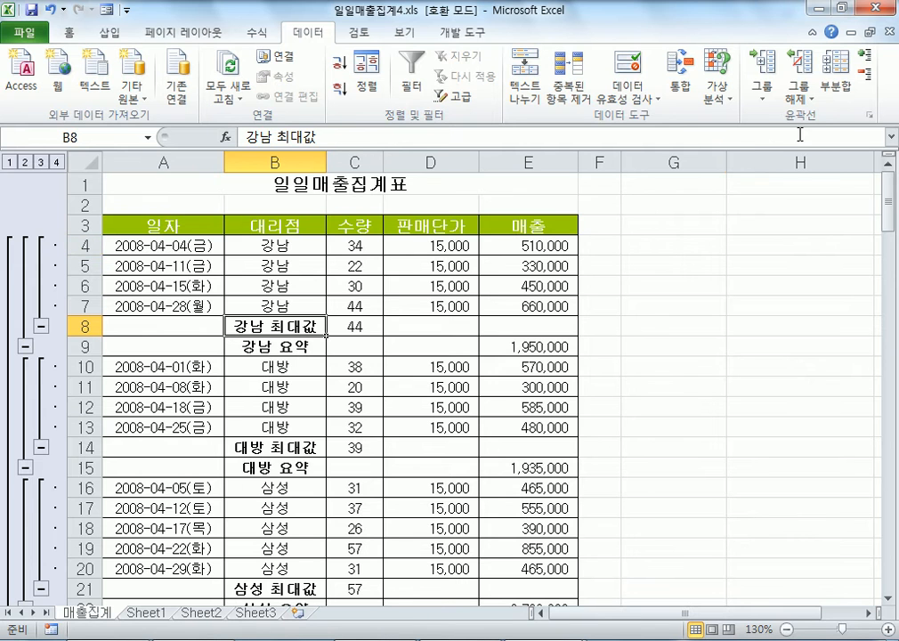
Remove the nested 합계 and 최대값 subtotals from the table.
{"action": "left_click", "coordinate": [834, 89]}
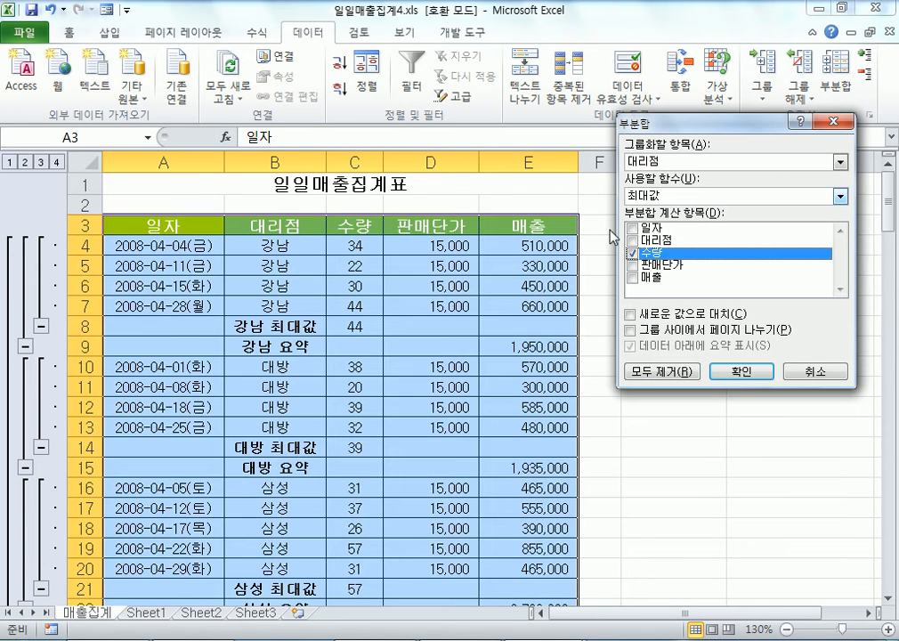
{"action": "left_click", "coordinate": [649, 374]}
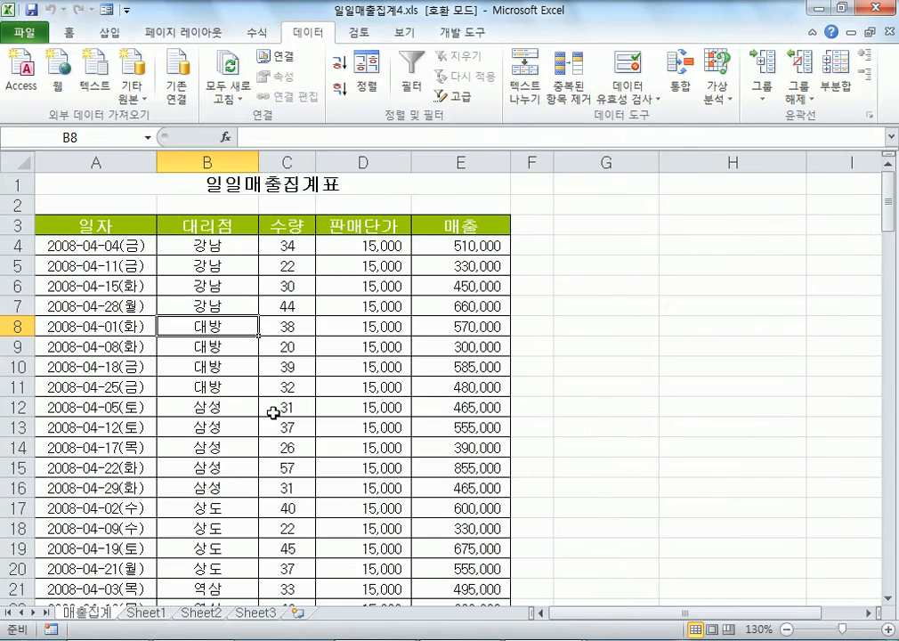
Subtotal 매출 by 대리점 using 평균, with 새로운 값으로 대치 and 그룹 사이에서 페이지 나누기 turned on.
{"action": "left_click", "coordinate": [834, 89]}
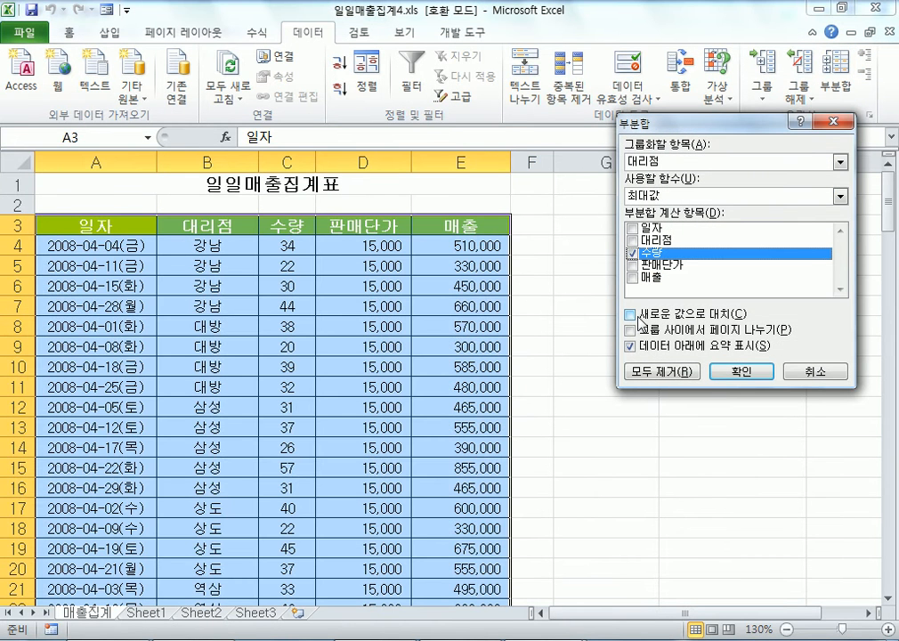
{"action": "left_click", "coordinate": [632, 253]}
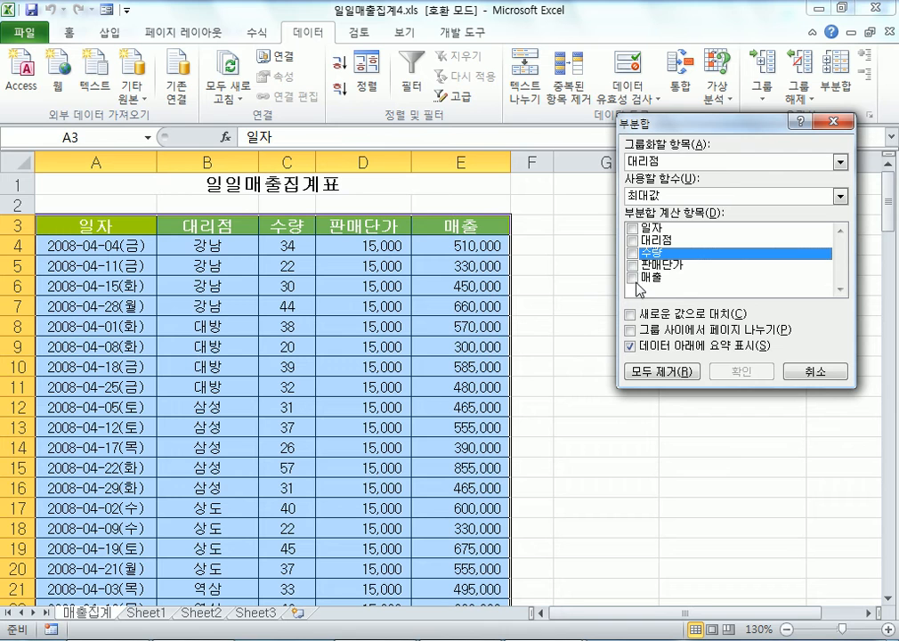
{"action": "left_click", "coordinate": [632, 277]}
{"action": "left_click", "coordinate": [658, 197]}
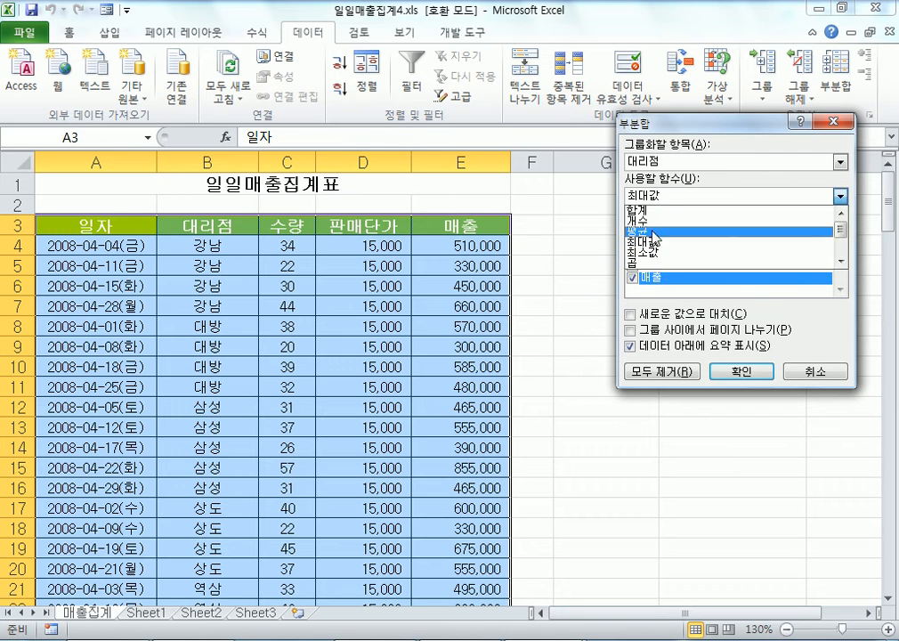
{"action": "left_click", "coordinate": [654, 230]}
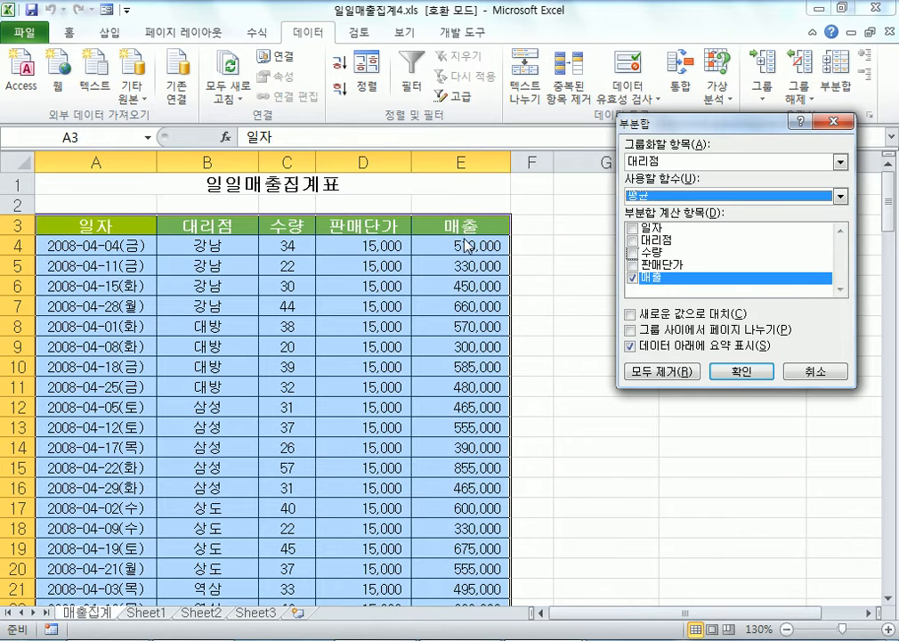
{"action": "left_click", "coordinate": [644, 314]}
{"action": "left_click", "coordinate": [654, 331]}
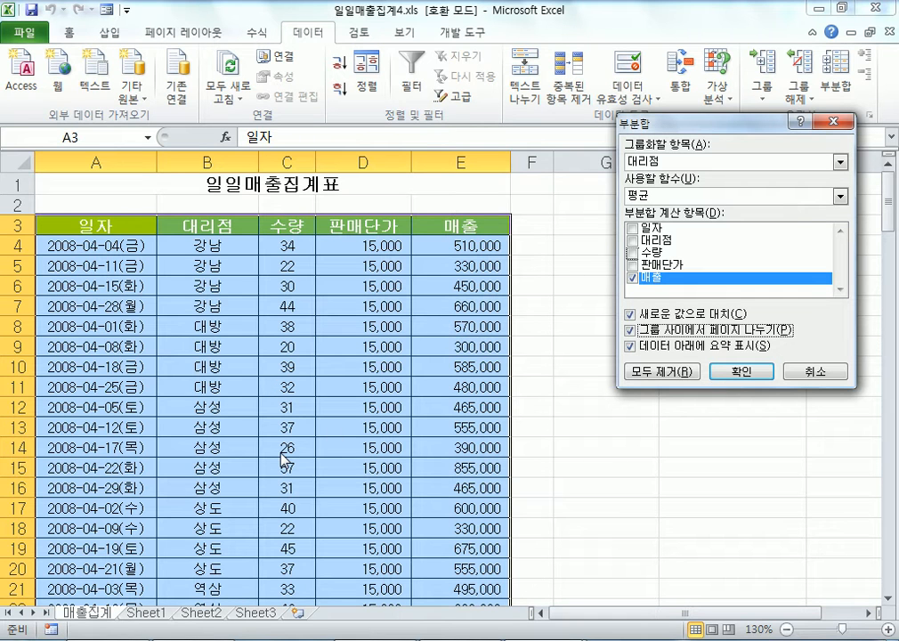
{"action": "left_click", "coordinate": [732, 372]}
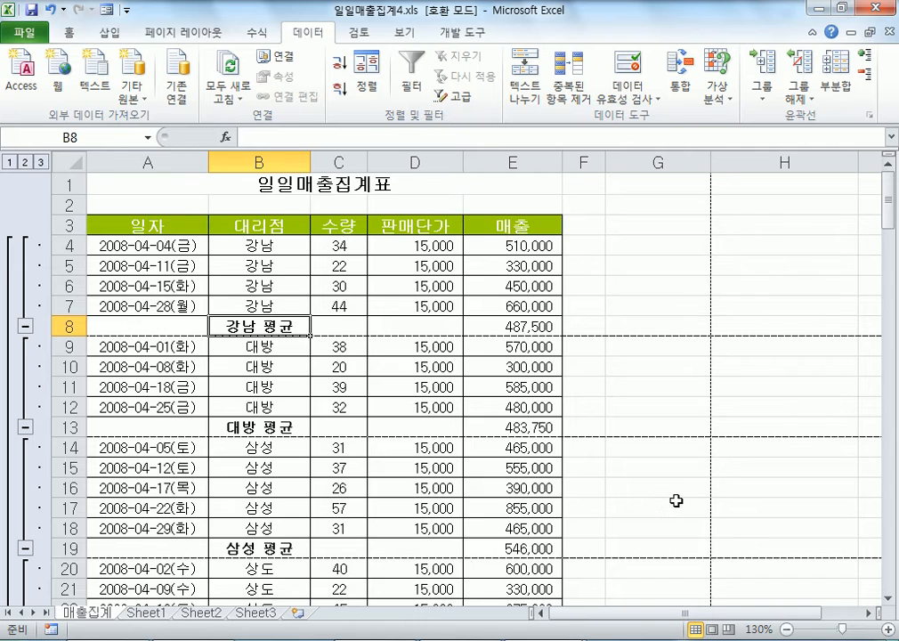
{"action": "scroll", "coordinate": [676, 501], "scroll_direction": "down", "scroll_amount": 10}
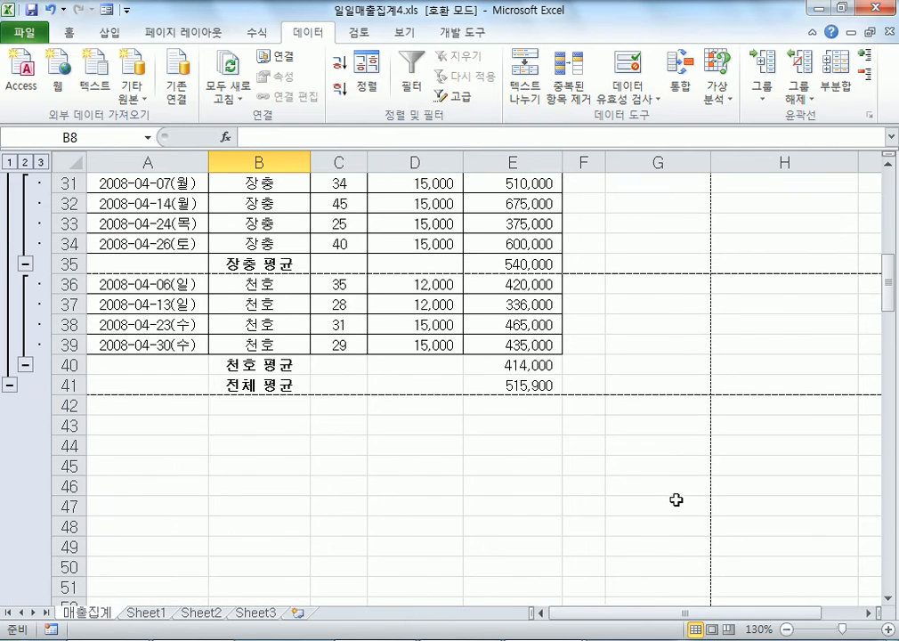
{"action": "scroll", "coordinate": [698, 291], "scroll_direction": "up", "scroll_amount": 10}
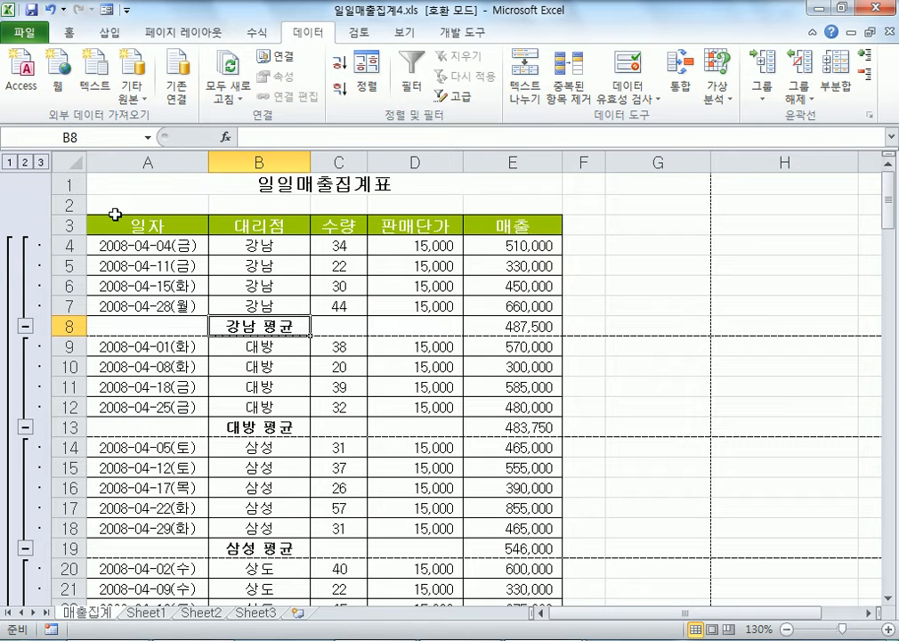
Page through the print preview to check how the 대리점 groups are split across pages, and return to the worksheet.
{"action": "left_click", "coordinate": [115, 183]}
{"action": "left_click", "coordinate": [21, 35]}
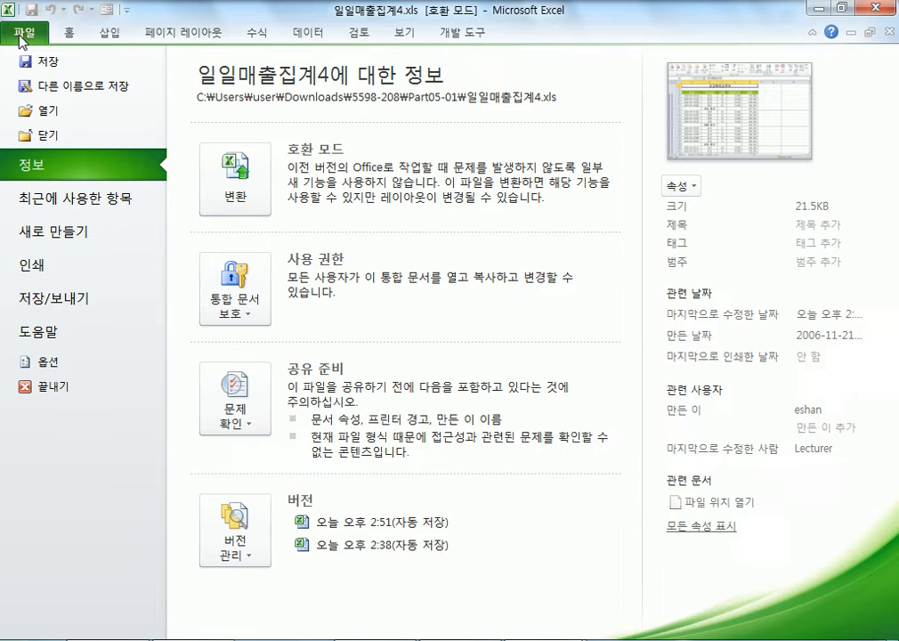
{"action": "left_click", "coordinate": [86, 278]}
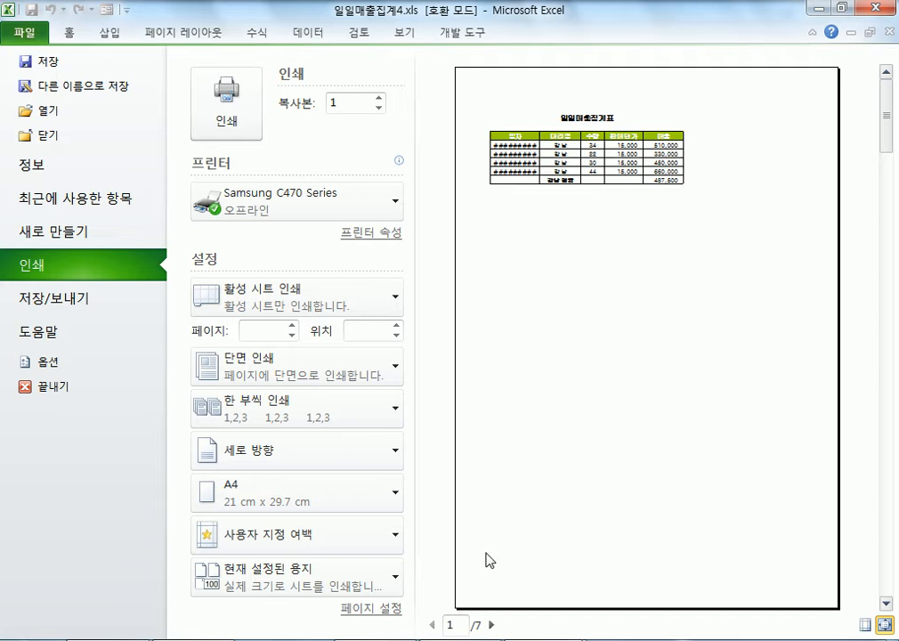
{"action": "mouse_move", "coordinate": [460, 639]}
{"action": "left_click", "coordinate": [491, 626]}
{"action": "left_click", "coordinate": [491, 625]}
{"action": "left_click", "coordinate": [492, 625]}
{"action": "left_click", "coordinate": [491, 626]}
{"action": "left_click", "coordinate": [492, 625]}
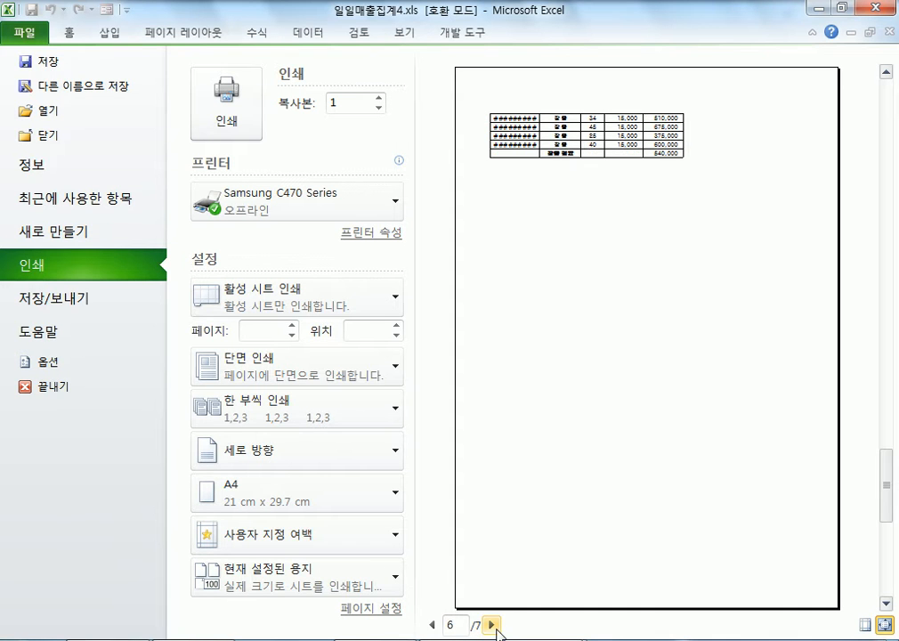
{"action": "left_click", "coordinate": [491, 626]}
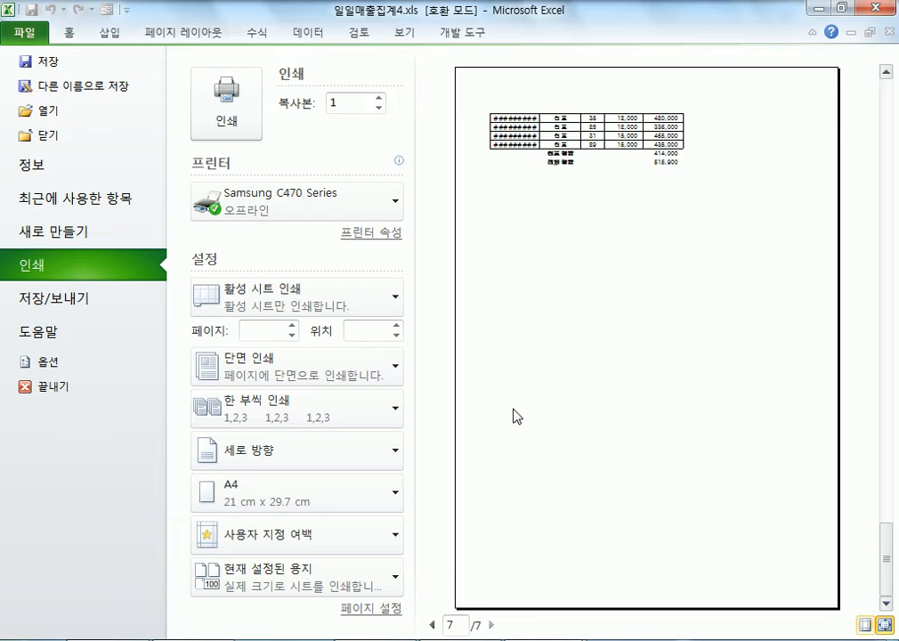
{"action": "left_click", "coordinate": [433, 625]}
{"action": "left_click_drag", "start_coordinate": [886, 467], "coordinate": [889, 115]}
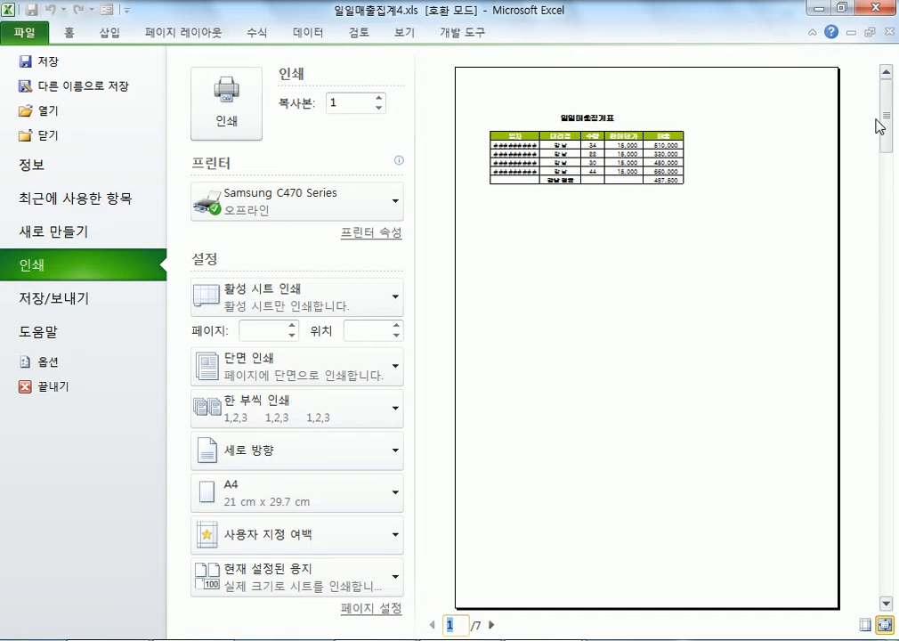
{"action": "left_click_drag", "start_coordinate": [884, 125], "coordinate": [885, 570]}
{"action": "left_click", "coordinate": [884, 77]}
{"action": "left_click", "coordinate": [884, 78]}
{"action": "left_click", "coordinate": [885, 77]}
{"action": "left_click", "coordinate": [884, 78]}
{"action": "left_click", "coordinate": [884, 78]}
{"action": "left_click", "coordinate": [884, 78]}
{"action": "key", "text": "Escape"}
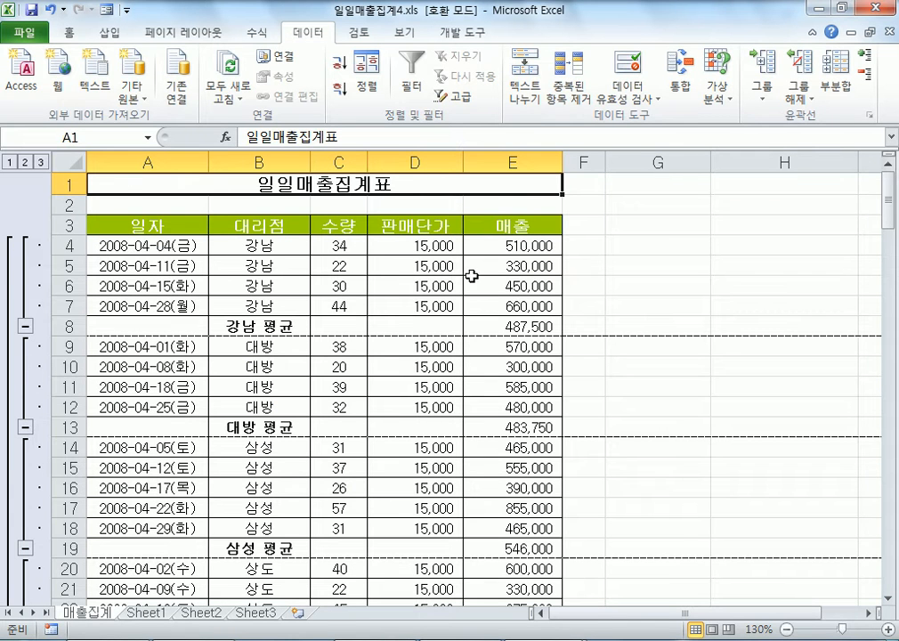
Remove all 평균 subtotals and their page breaks from the sales table.
{"action": "left_click", "coordinate": [835, 75]}
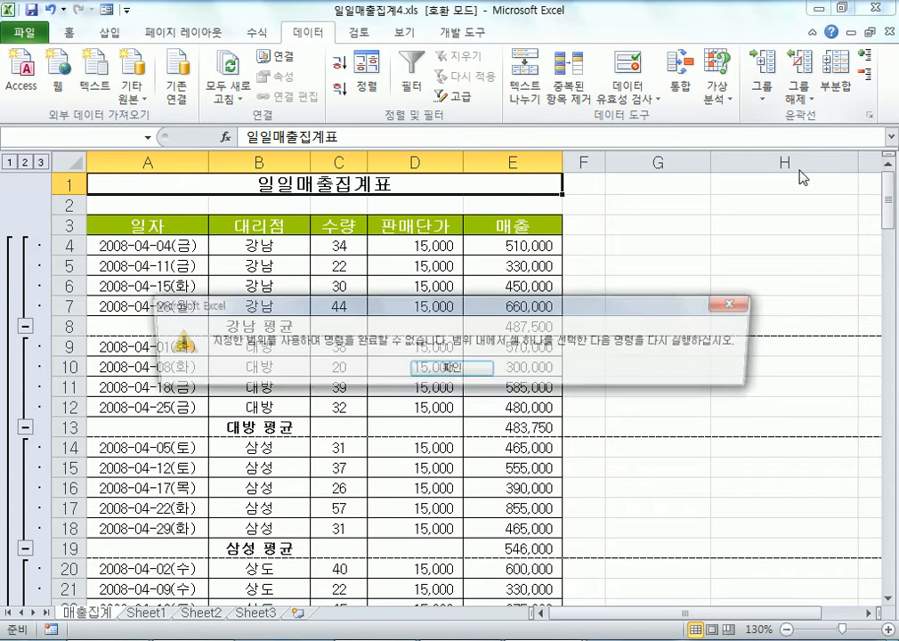
{"action": "left_click", "coordinate": [459, 367]}
{"action": "left_click", "coordinate": [266, 285]}
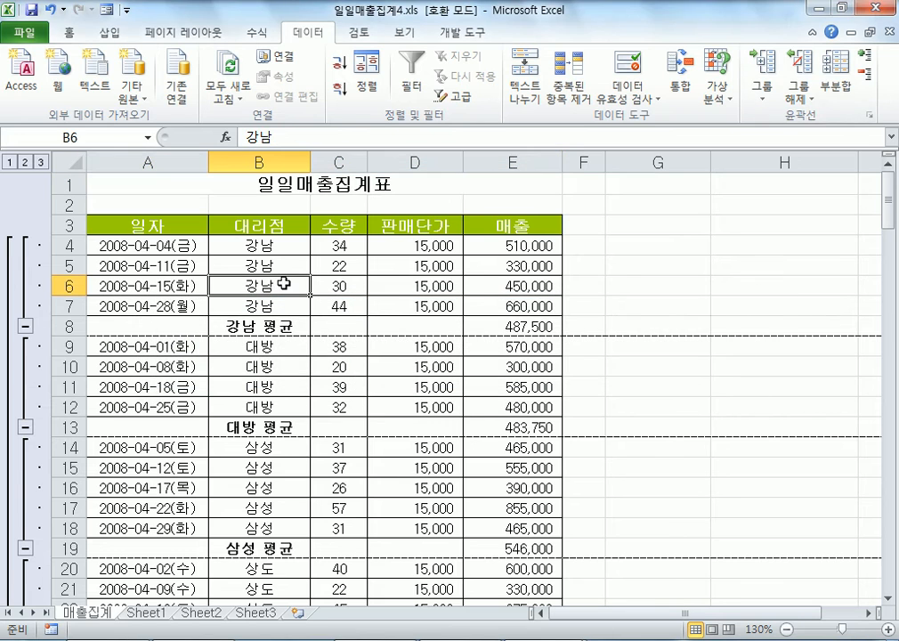
{"action": "left_click", "coordinate": [837, 55]}
{"action": "left_click", "coordinate": [646, 368]}
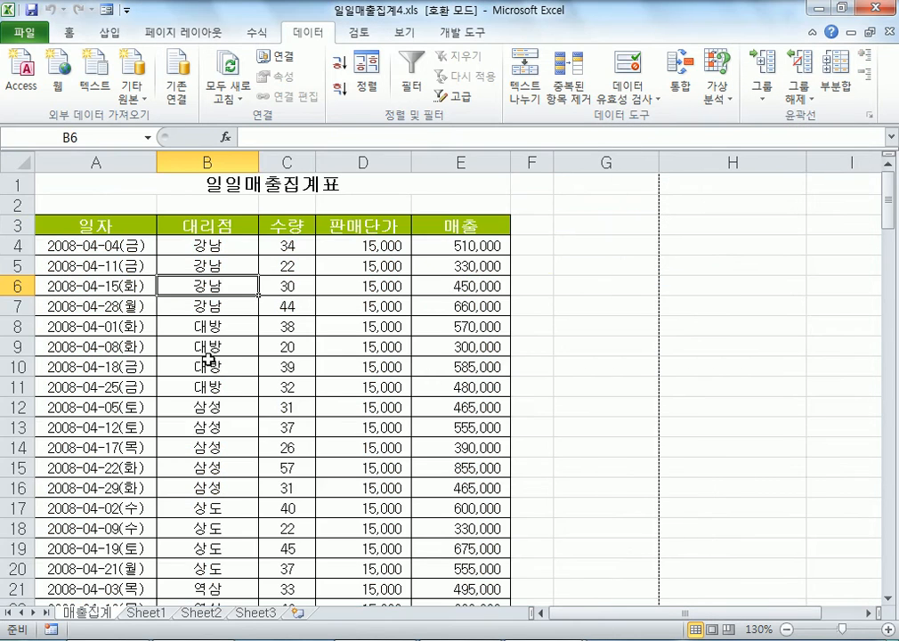
Examine the plain sales table on the sheet and in the print preview, both zoomed in and as a whole page.
{"action": "scroll", "coordinate": [348, 454], "scroll_direction": "down", "scroll_amount": 5}
{"action": "scroll", "coordinate": [334, 485], "scroll_direction": "up", "scroll_amount": 4}
{"action": "scroll", "coordinate": [334, 485], "scroll_direction": "up", "scroll_amount": 1}
{"action": "left_click", "coordinate": [18, 35]}
{"action": "left_click", "coordinate": [34, 270]}
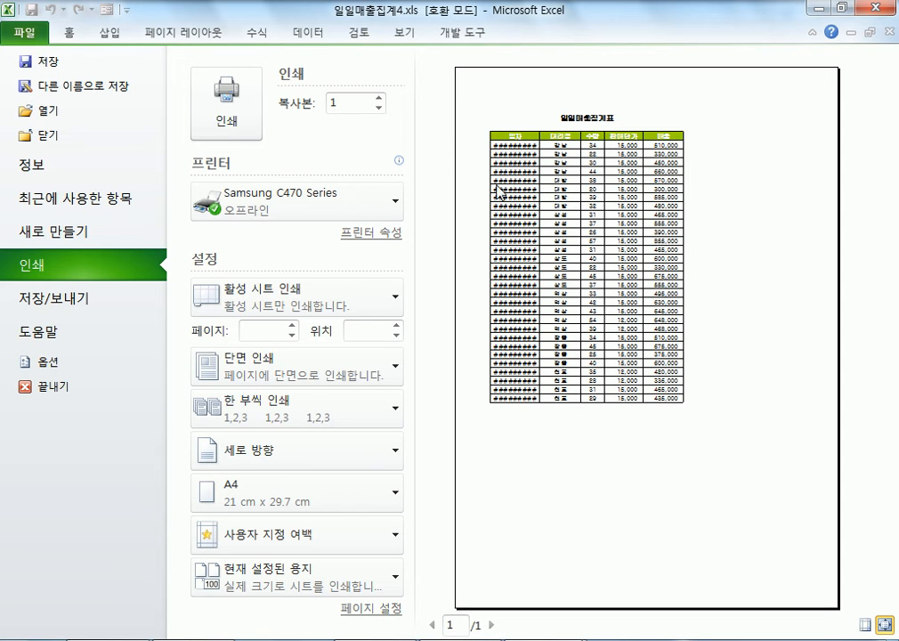
{"action": "left_click", "coordinate": [885, 624]}
{"action": "left_click", "coordinate": [885, 624]}
{"action": "left_click", "coordinate": [885, 624]}
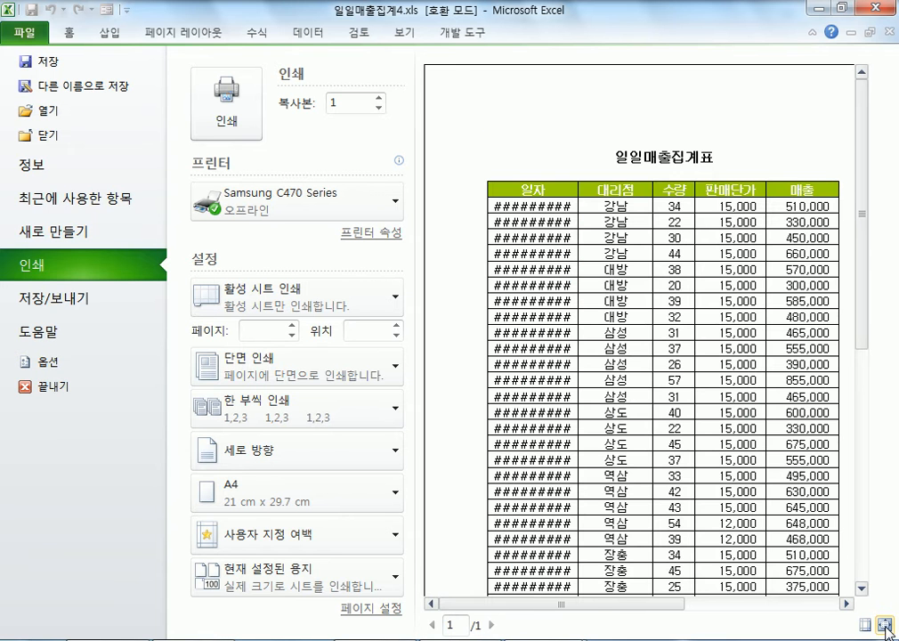
{"action": "left_click", "coordinate": [885, 624]}
{"action": "left_click", "coordinate": [886, 624]}
{"action": "left_click", "coordinate": [883, 624]}
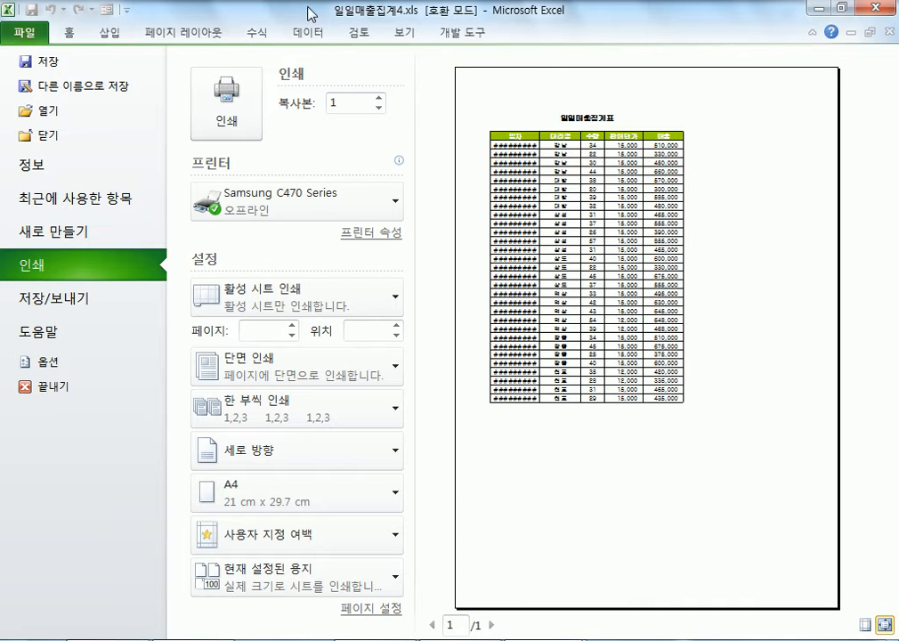
{"action": "left_click", "coordinate": [59, 40]}
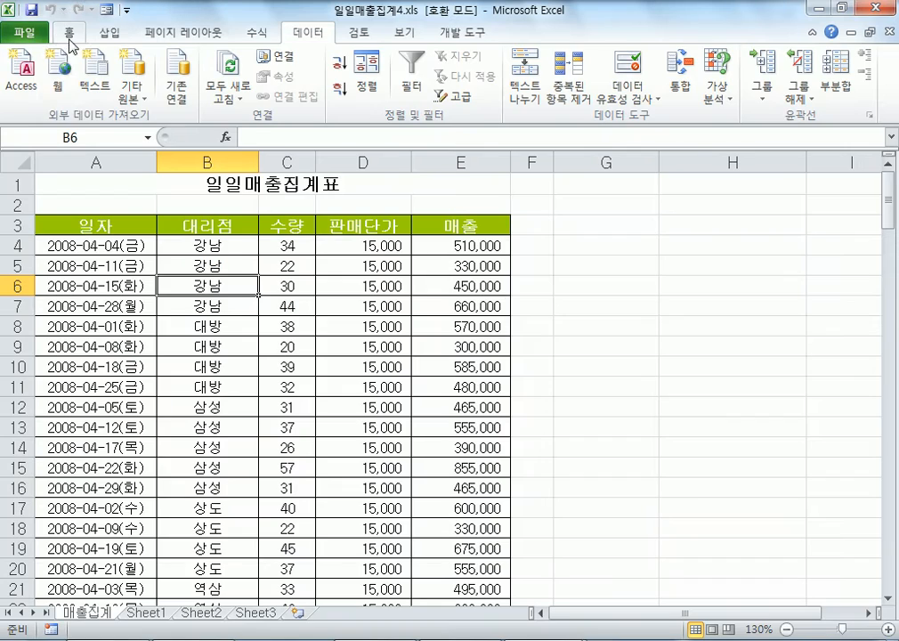
{"action": "left_click", "coordinate": [27, 33]}
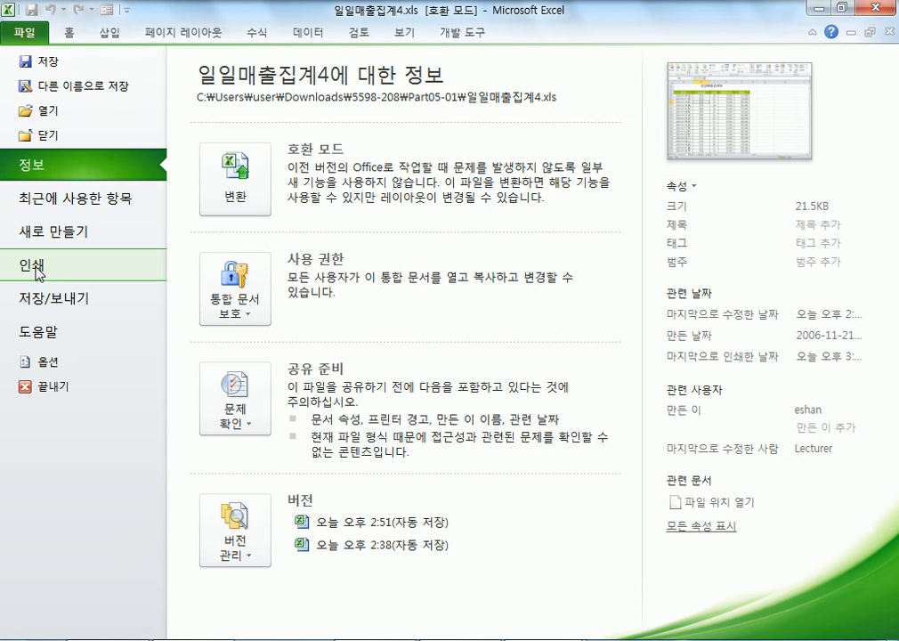
{"action": "left_click", "coordinate": [38, 267]}
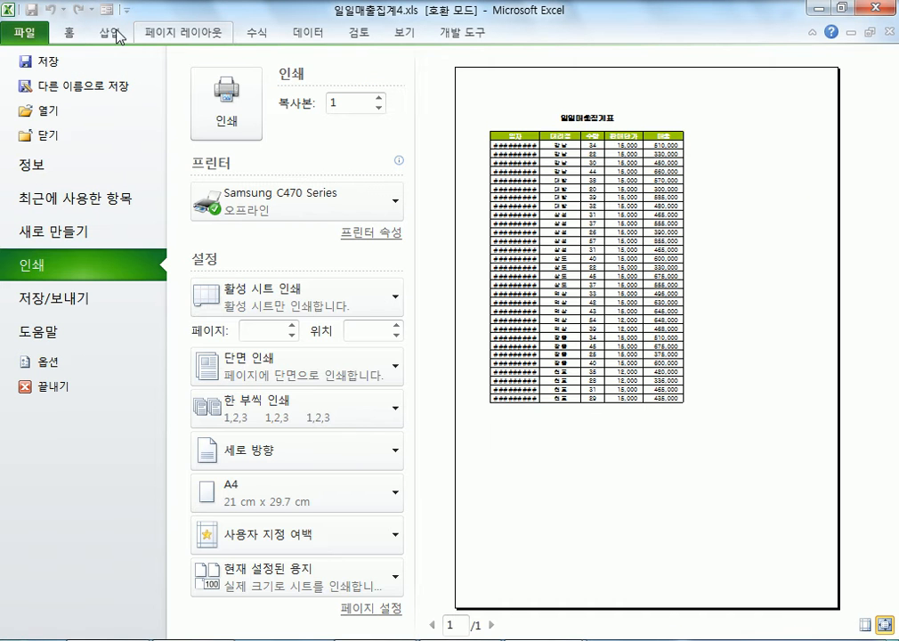
{"action": "left_click", "coordinate": [70, 40]}
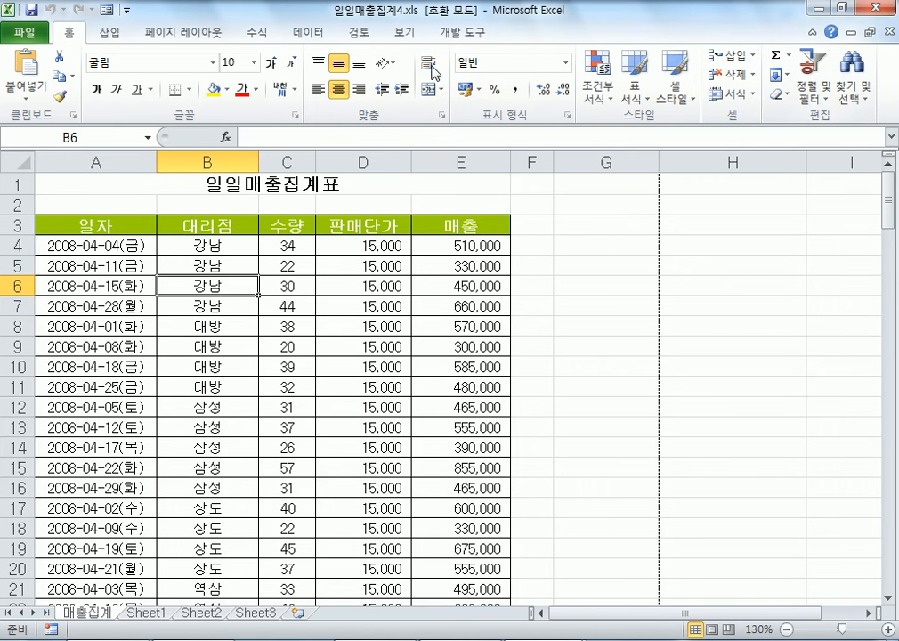
Subtotal 매출 by 대리점 using 평균 again, with 그룹 사이에서 페이지 나누기 turned off.
{"action": "left_click", "coordinate": [311, 37]}
{"action": "left_click", "coordinate": [834, 80]}
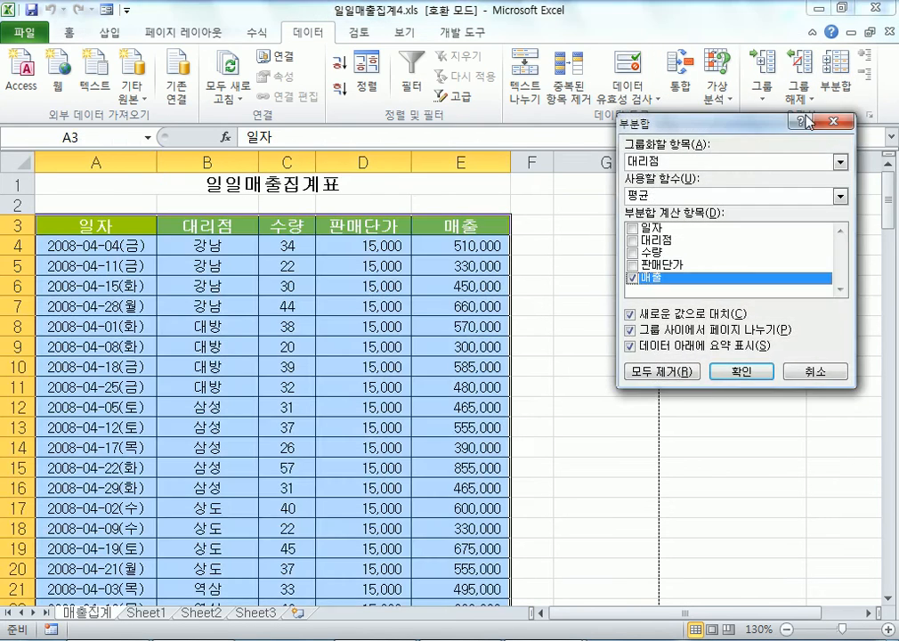
{"action": "left_click", "coordinate": [740, 331]}
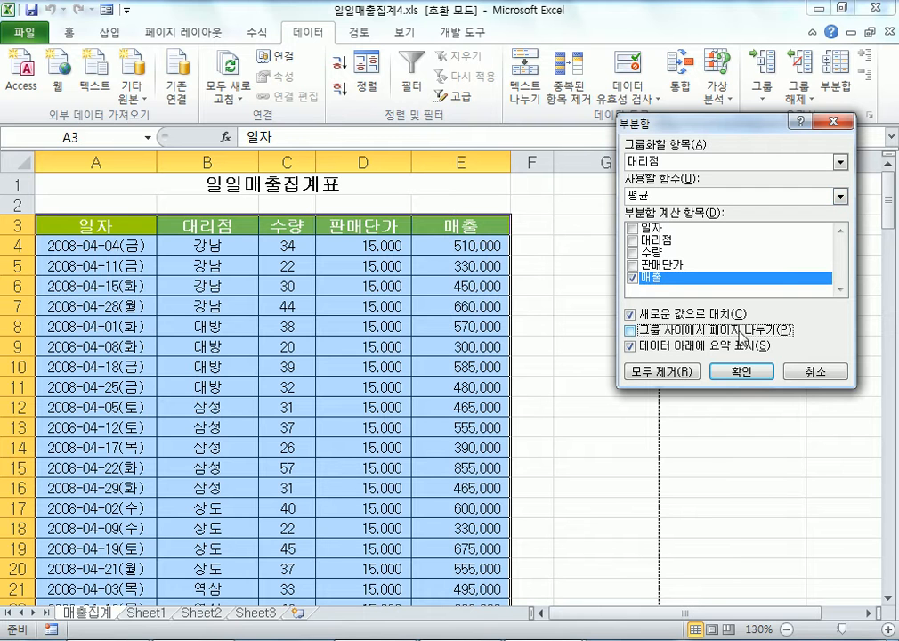
{"action": "left_click", "coordinate": [742, 377]}
{"action": "left_click", "coordinate": [270, 285]}
Check on the sheet and in the print preview how the subtotalled table is laid out without group page breaks.
{"action": "scroll", "coordinate": [286, 318], "scroll_direction": "down", "scroll_amount": 5}
{"action": "scroll", "coordinate": [287, 317], "scroll_direction": "up", "scroll_amount": 5}
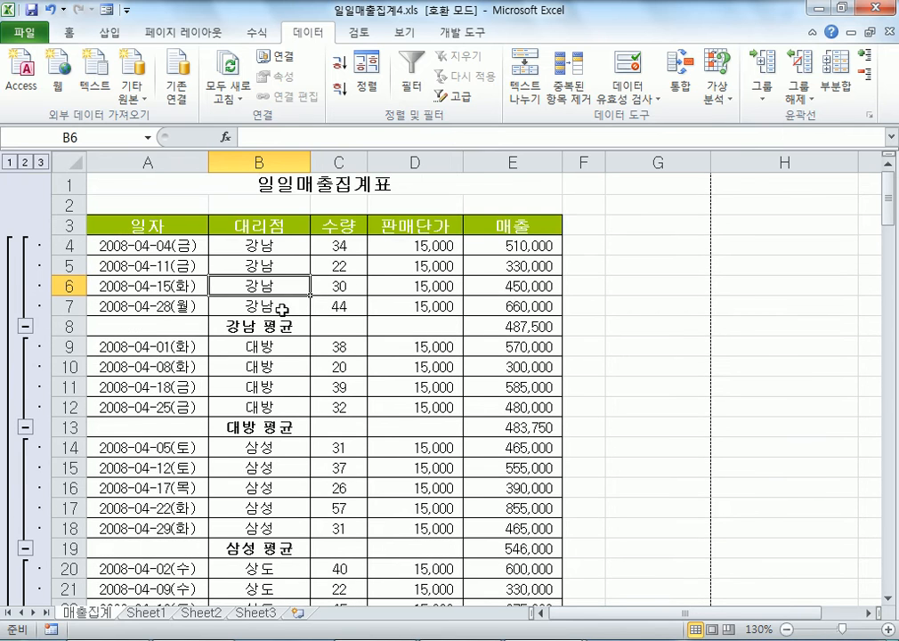
{"action": "left_click", "coordinate": [22, 34]}
{"action": "left_click", "coordinate": [51, 277]}
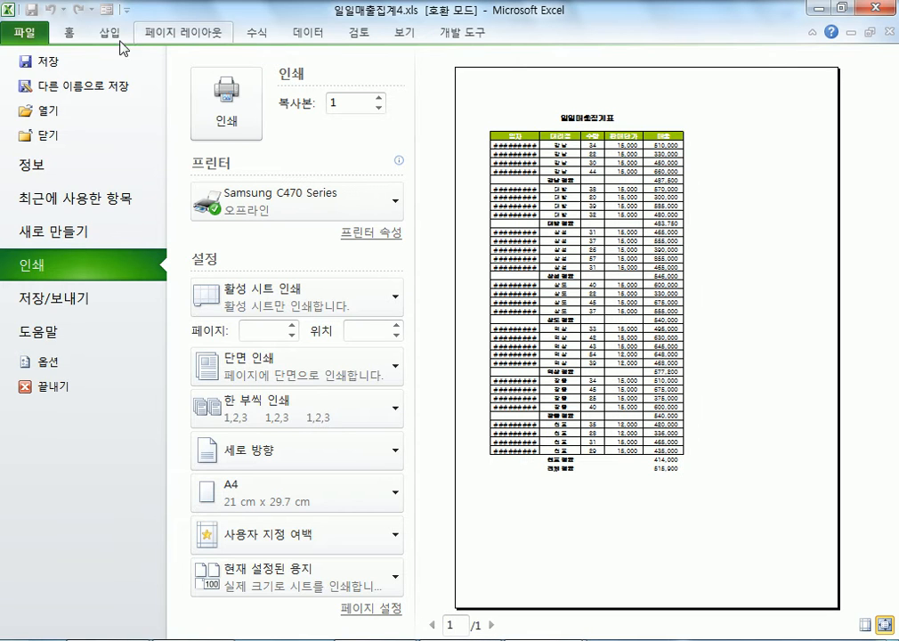
Close the workbook without saving and reopen 일일매출집계4.xls from the Part05-01 folder.
{"action": "left_click", "coordinate": [40, 135]}
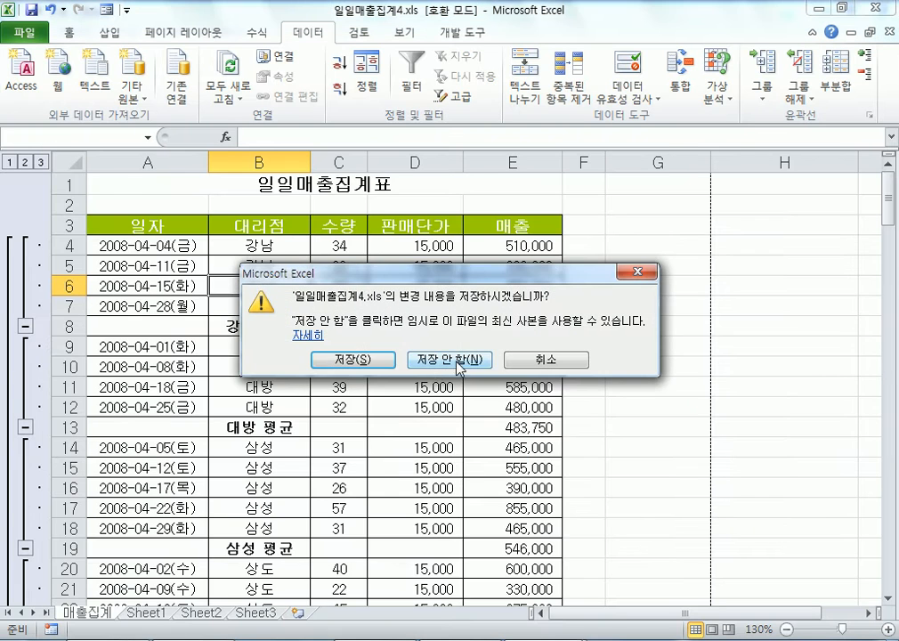
{"action": "left_click", "coordinate": [444, 358]}
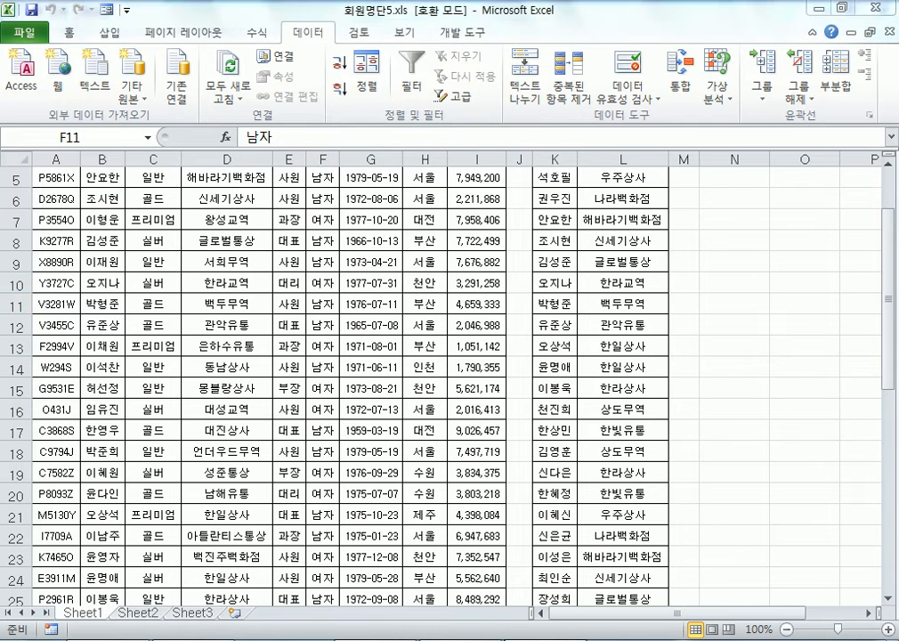
{"action": "left_click", "coordinate": [21, 35]}
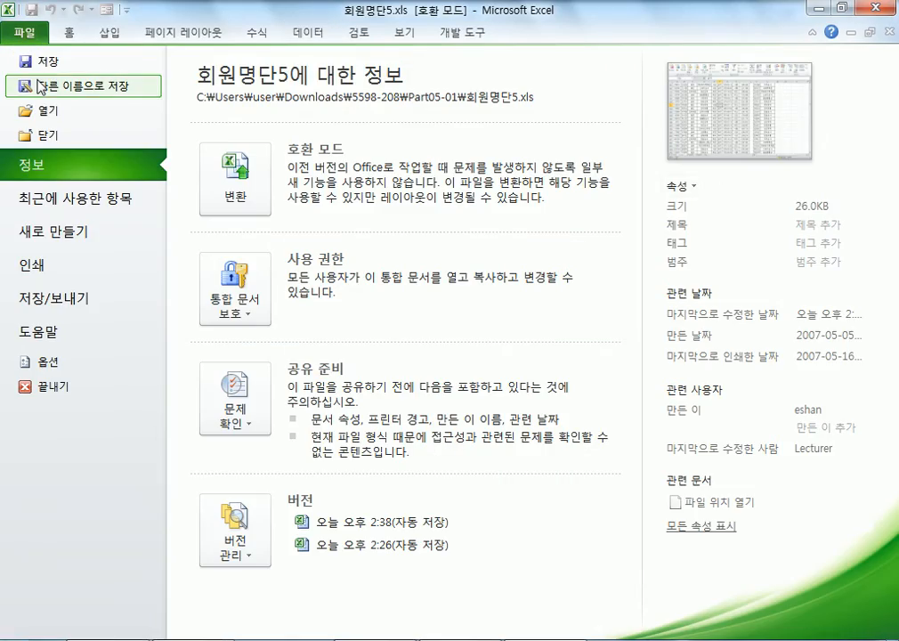
{"action": "left_click", "coordinate": [36, 108]}
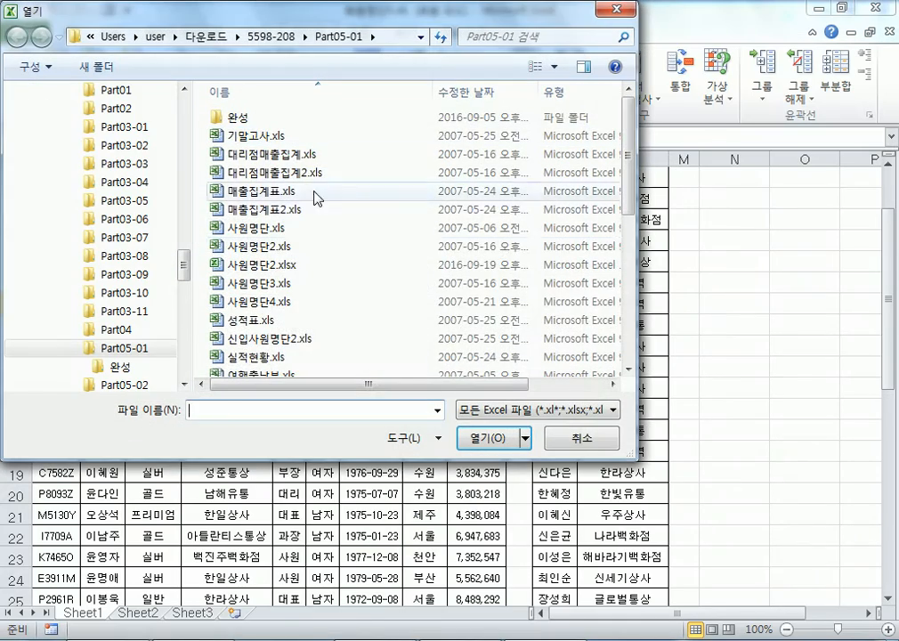
{"action": "left_click", "coordinate": [305, 324]}
{"action": "scroll", "coordinate": [331, 329], "scroll_direction": "down", "scroll_amount": 5}
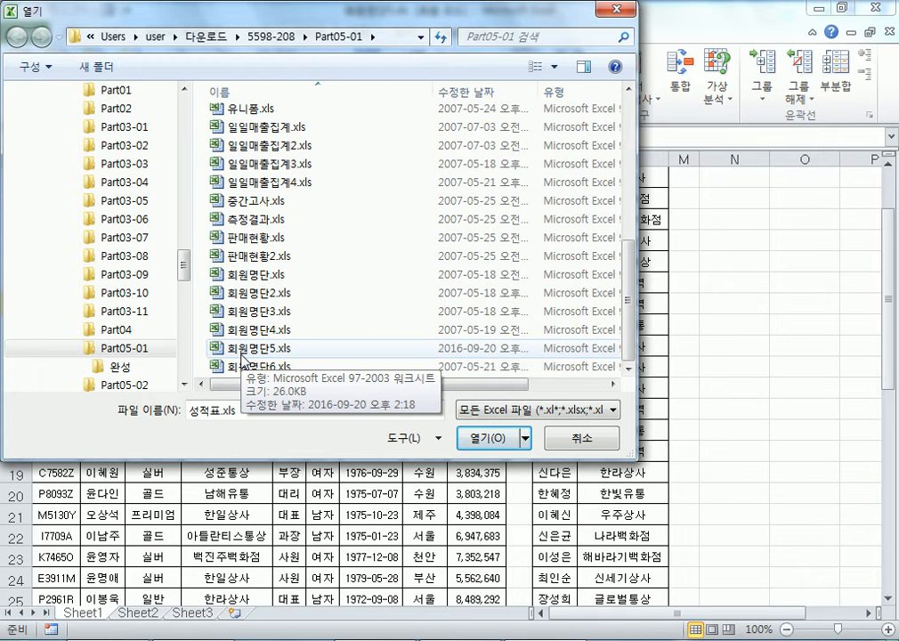
{"action": "double_click", "coordinate": [273, 181]}
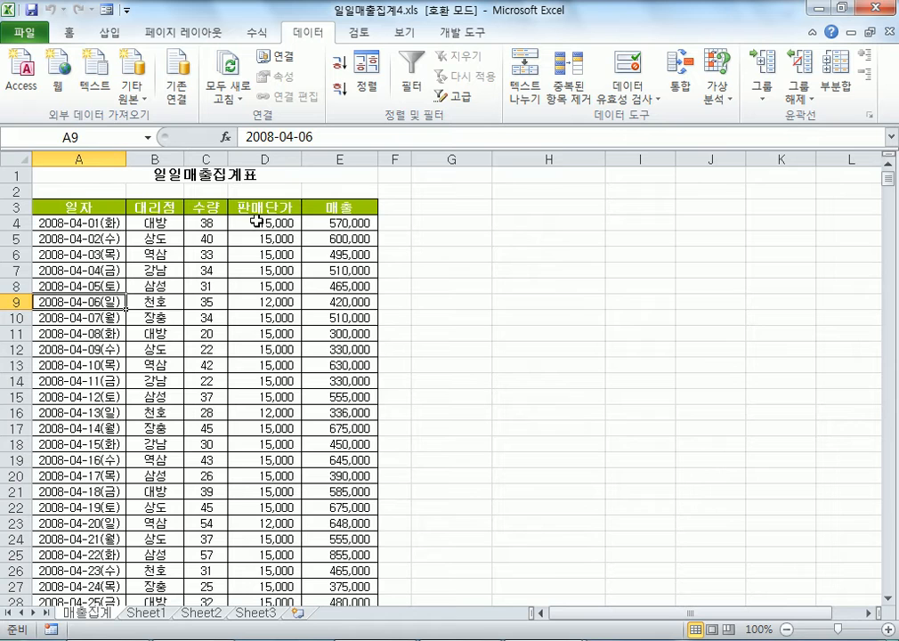
Sort the daily sales table by 대리점 in ascending order so each dealer's rows are together.
{"action": "left_click", "coordinate": [192, 237]}
{"action": "left_click", "coordinate": [153, 236]}
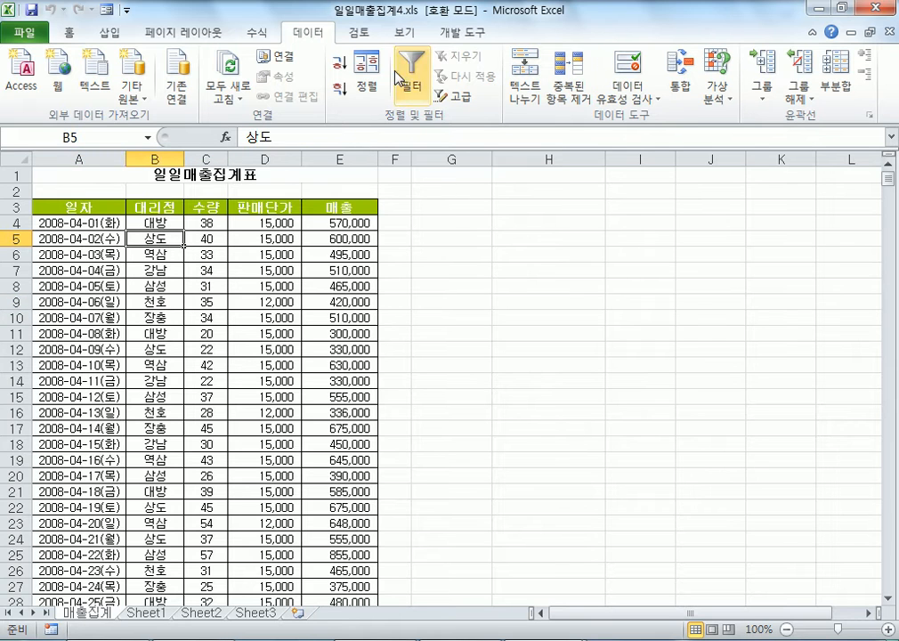
{"action": "left_click", "coordinate": [339, 62]}
{"action": "left_click", "coordinate": [157, 222]}
{"action": "left_click_drag", "start_coordinate": [156, 223], "coordinate": [158, 350]}
{"action": "left_click", "coordinate": [159, 302]}
{"action": "scroll", "coordinate": [160, 299], "scroll_direction": "up", "scroll_amount": 5}
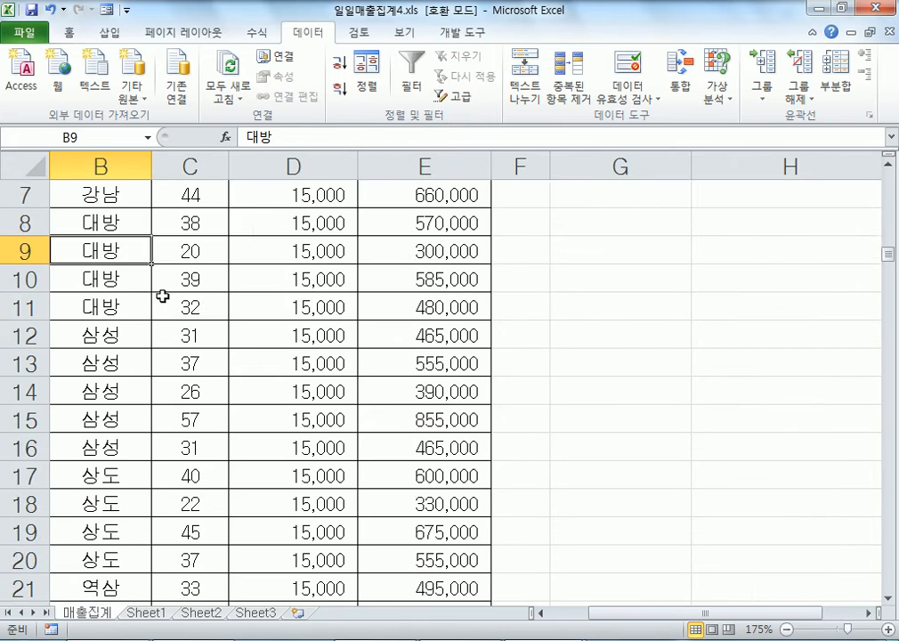
Subtotal 매출 by 대리점 using the 평균 function.
{"action": "scroll", "coordinate": [165, 292], "scroll_direction": "up", "scroll_amount": 2}
{"action": "key", "text": "Left"}
{"action": "left_click", "coordinate": [590, 283]}
{"action": "left_click", "coordinate": [835, 81]}
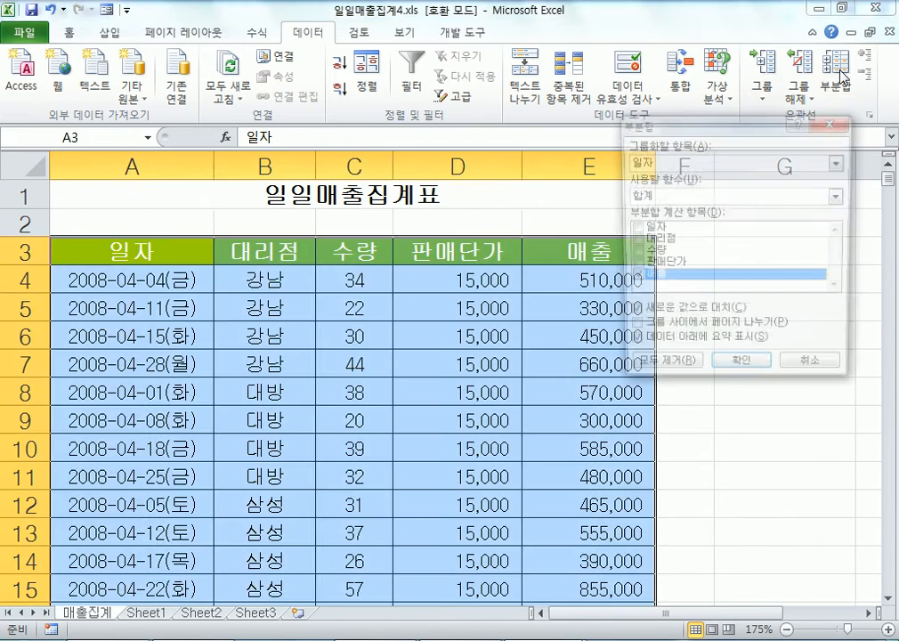
{"action": "left_click", "coordinate": [648, 161]}
{"action": "left_click", "coordinate": [650, 185]}
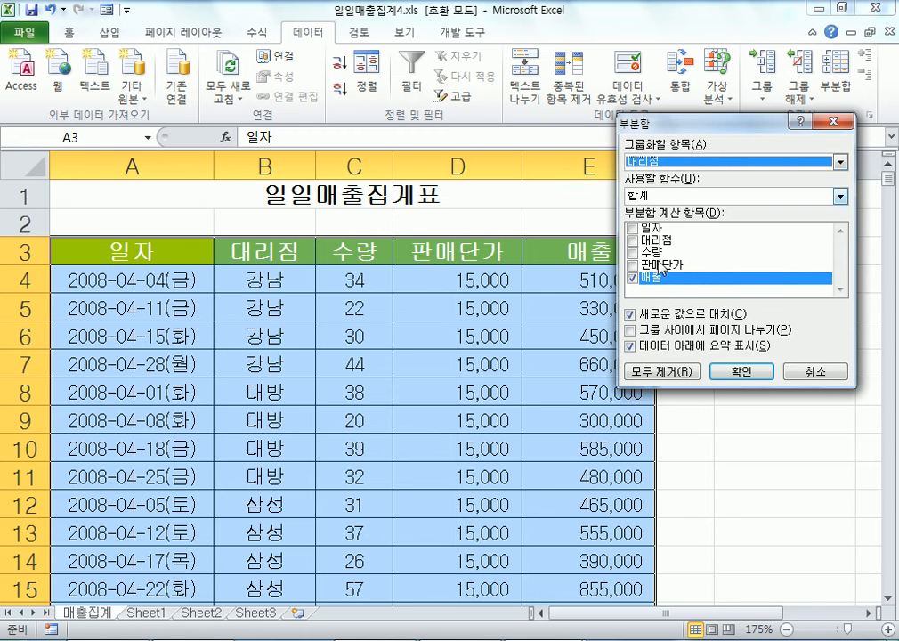
{"action": "left_click", "coordinate": [648, 195]}
{"action": "left_click", "coordinate": [646, 237]}
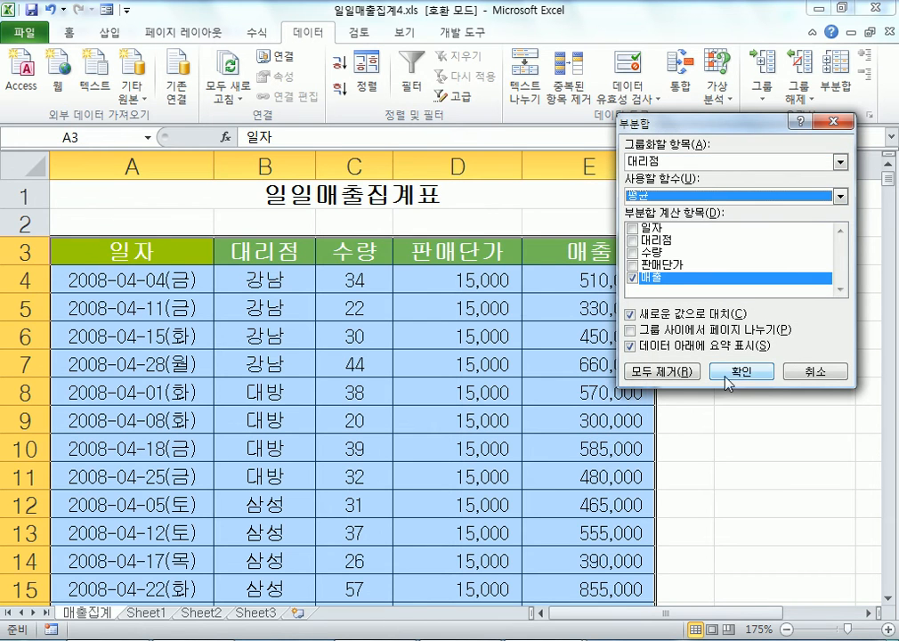
{"action": "left_click", "coordinate": [740, 371]}
Examine on the sheet and in the print preview how the subtotalled 대리점 groups are laid out on the page.
{"action": "scroll", "coordinate": [341, 385], "scroll_direction": "down", "scroll_amount": 4}
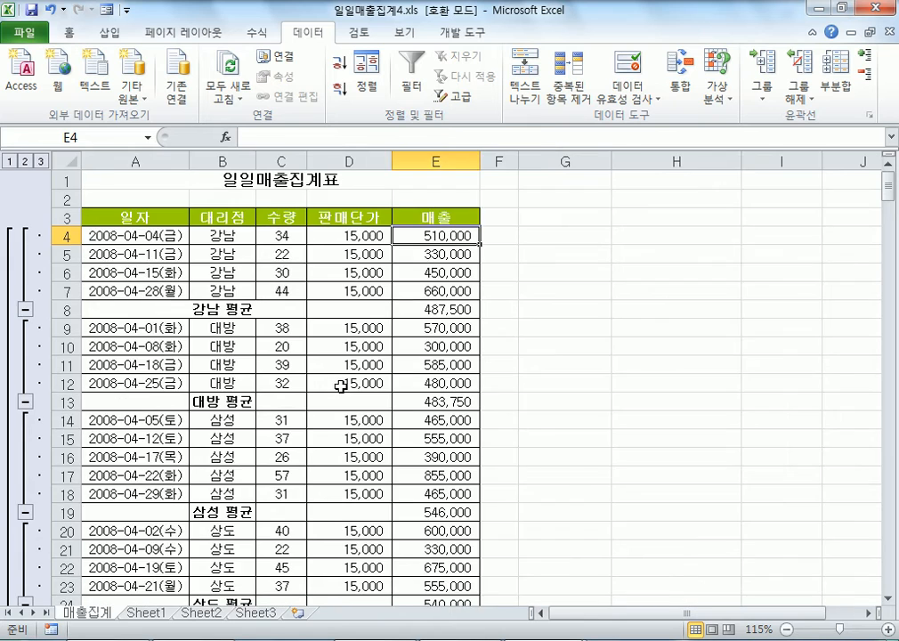
{"action": "scroll", "coordinate": [341, 385], "scroll_direction": "up", "scroll_amount": 1}
{"action": "scroll", "coordinate": [143, 253], "scroll_direction": "up", "scroll_amount": 1}
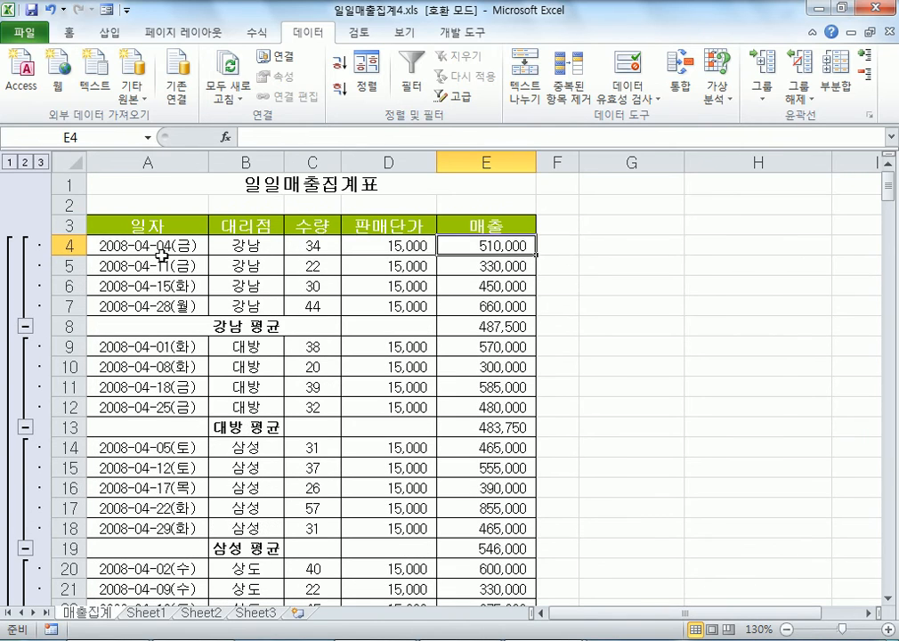
{"action": "left_click", "coordinate": [124, 264]}
{"action": "left_click", "coordinate": [23, 34]}
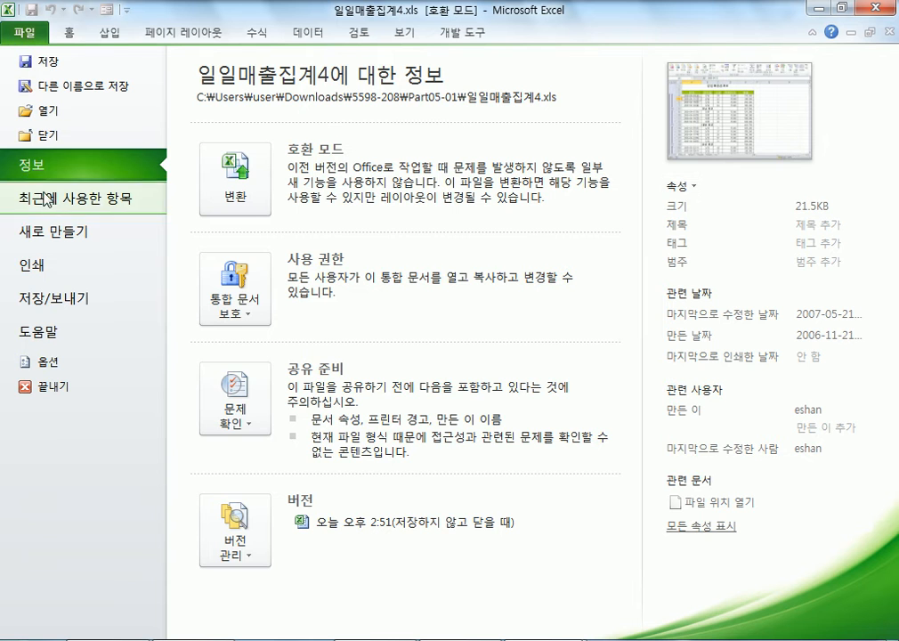
{"action": "left_click", "coordinate": [59, 265]}
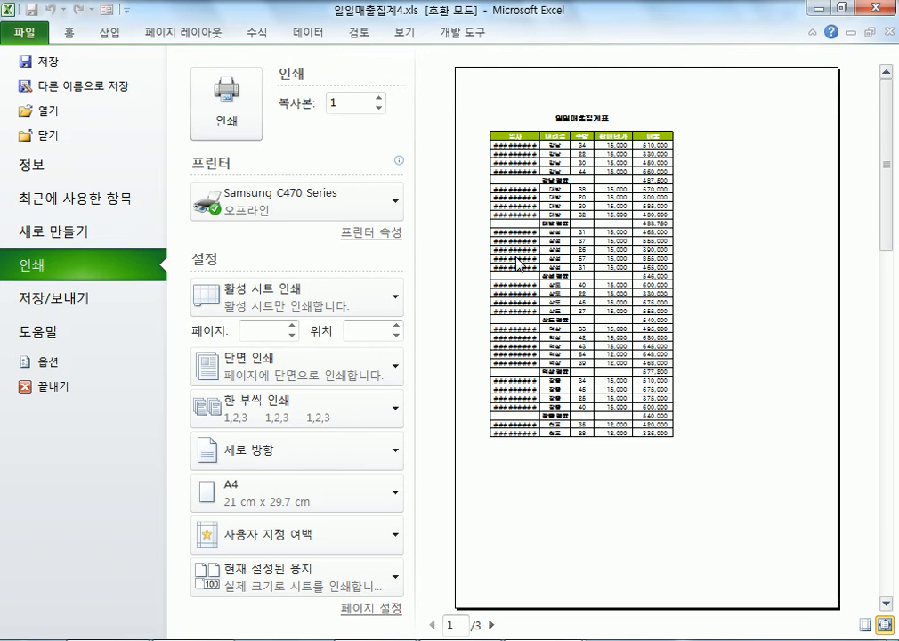
{"action": "key", "text": "Escape"}
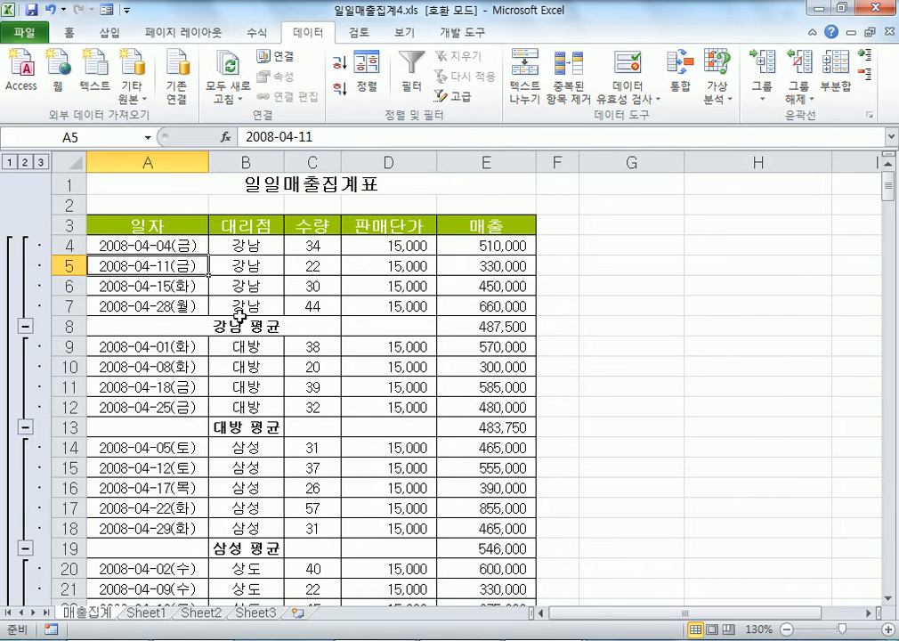
{"action": "left_click_drag", "start_coordinate": [150, 242], "coordinate": [258, 298]}
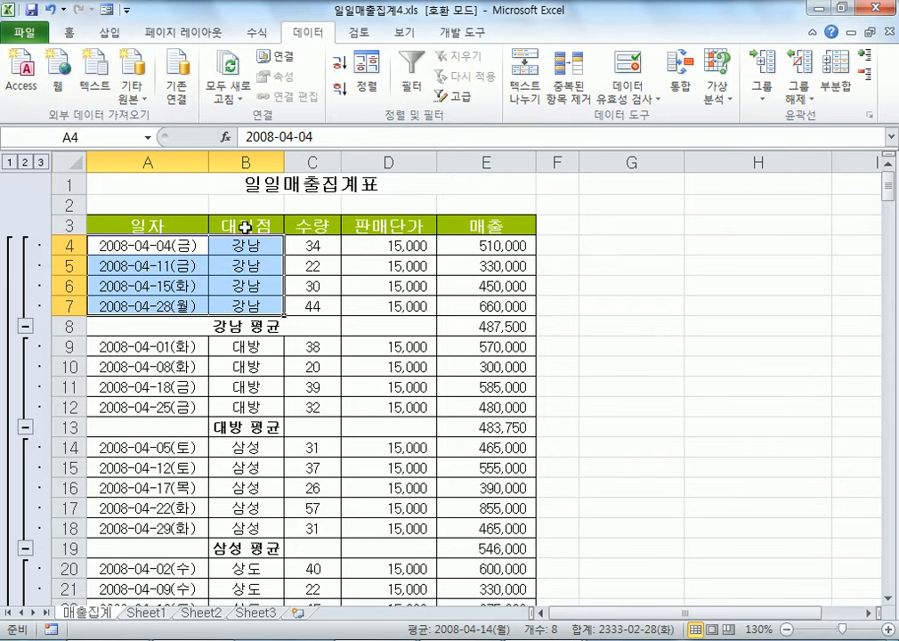
{"action": "left_click", "coordinate": [302, 388]}
{"action": "left_click", "coordinate": [25, 34]}
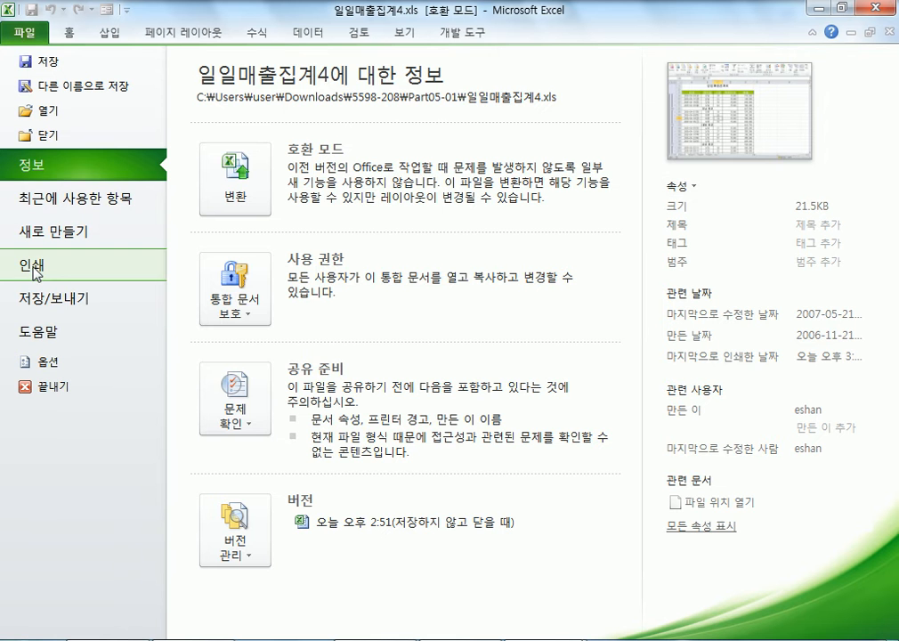
{"action": "left_click", "coordinate": [35, 272]}
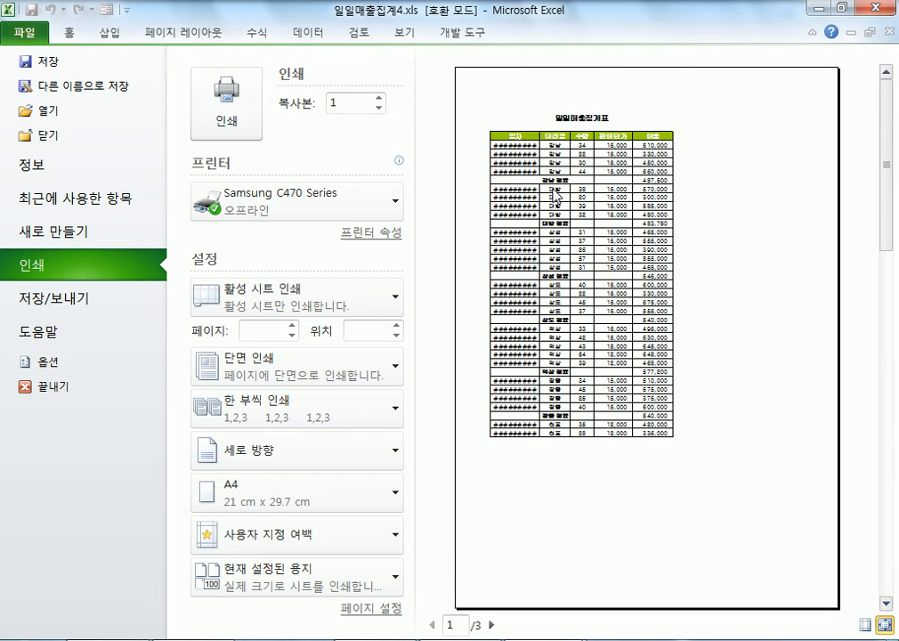
{"action": "key", "text": "Escape"}
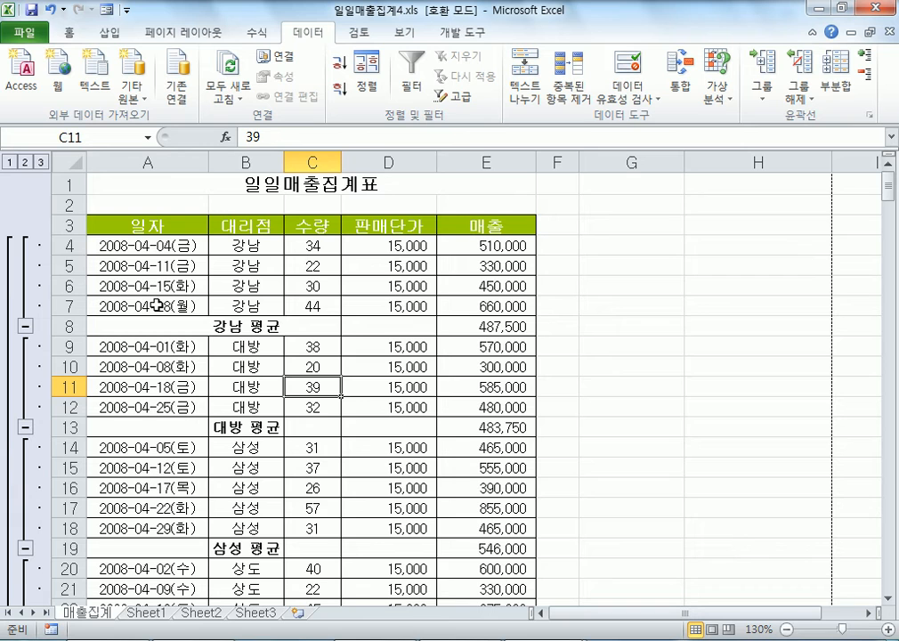
Insert a manual page break above row 9, between the 강남 평균 row and the 대방 group.
{"action": "left_click", "coordinate": [102, 347]}
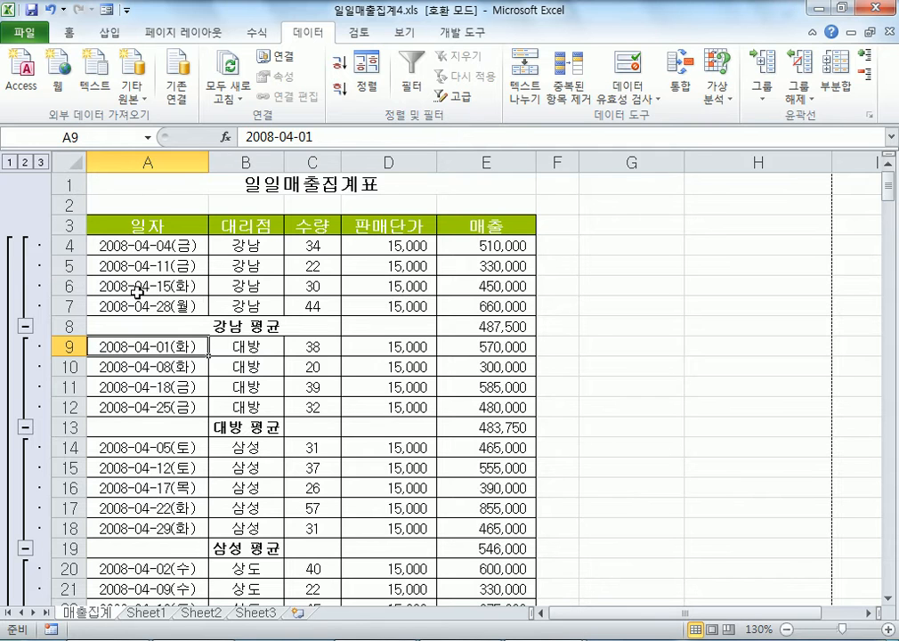
{"action": "left_click", "coordinate": [69, 346]}
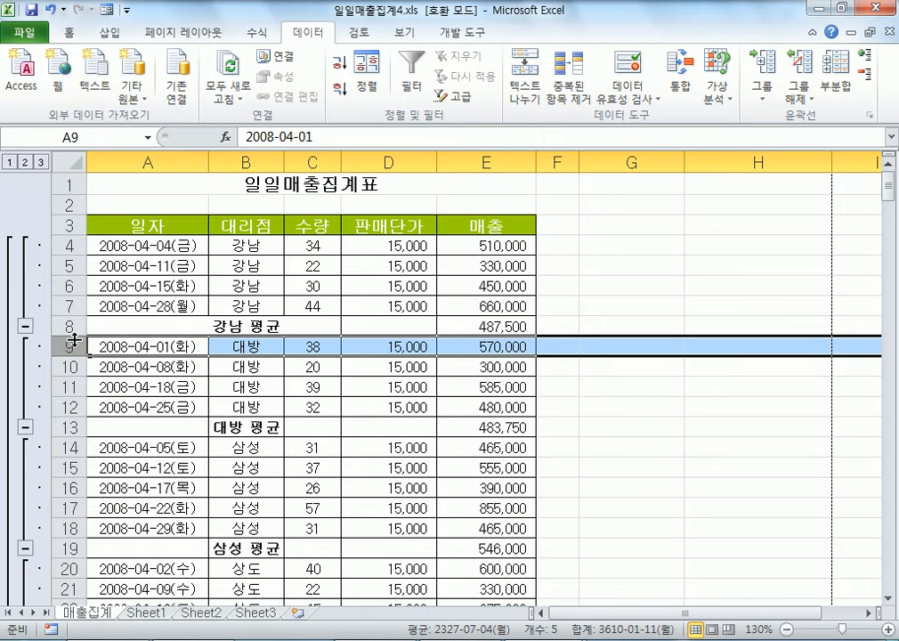
{"action": "left_click_drag", "start_coordinate": [69, 326], "coordinate": [31, 169]}
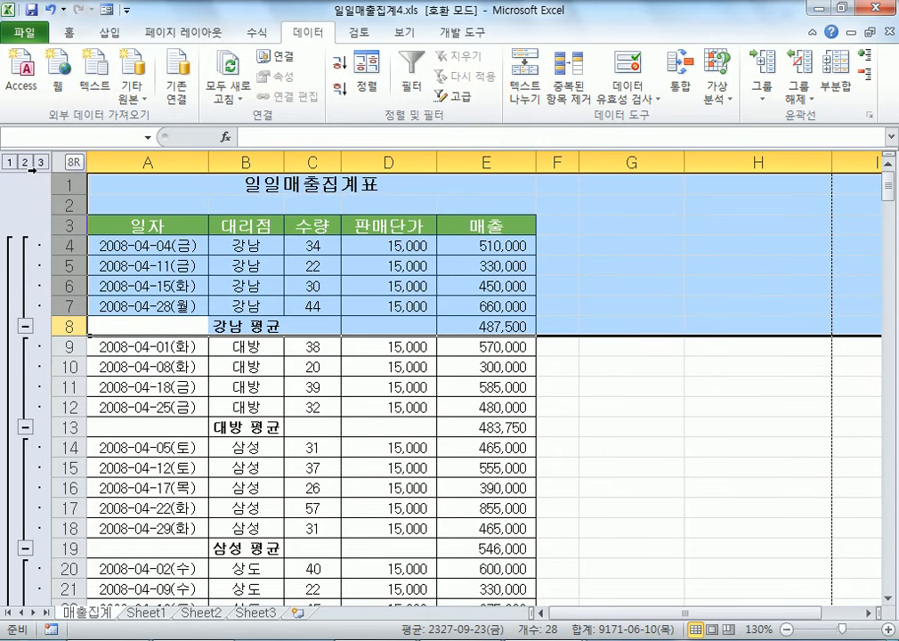
{"action": "left_click_drag", "start_coordinate": [55, 346], "coordinate": [71, 426]}
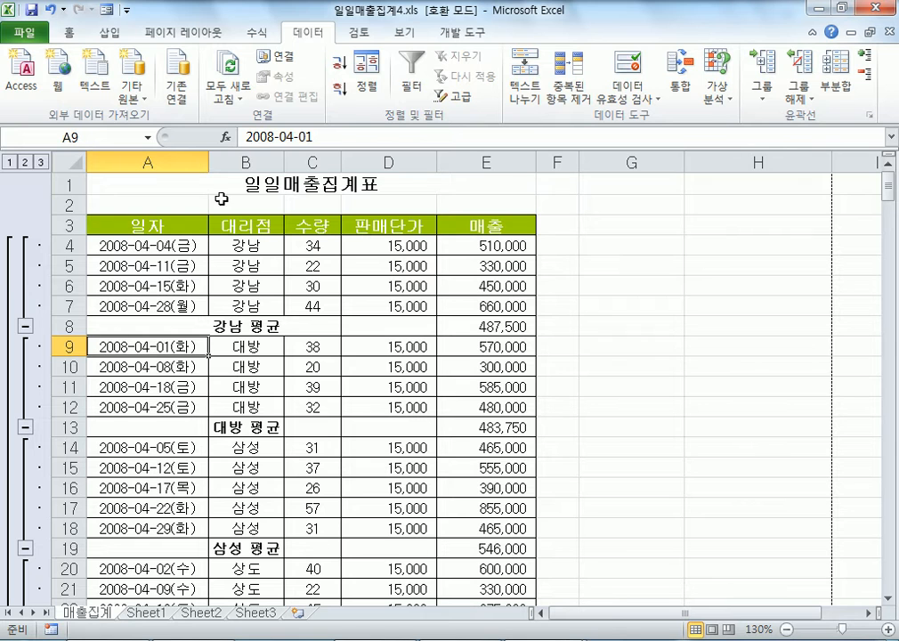
{"action": "left_click", "coordinate": [195, 33]}
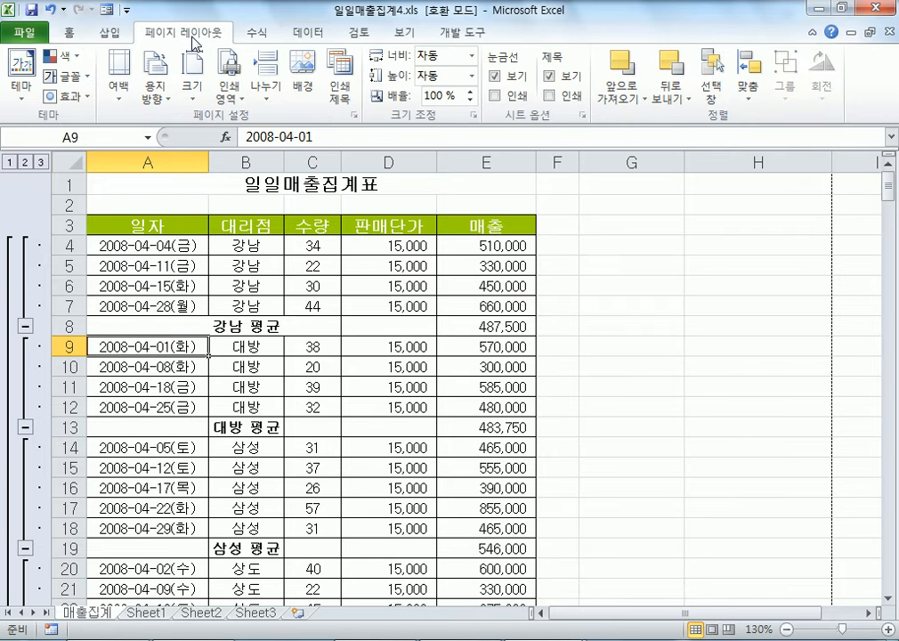
{"action": "left_click", "coordinate": [265, 89]}
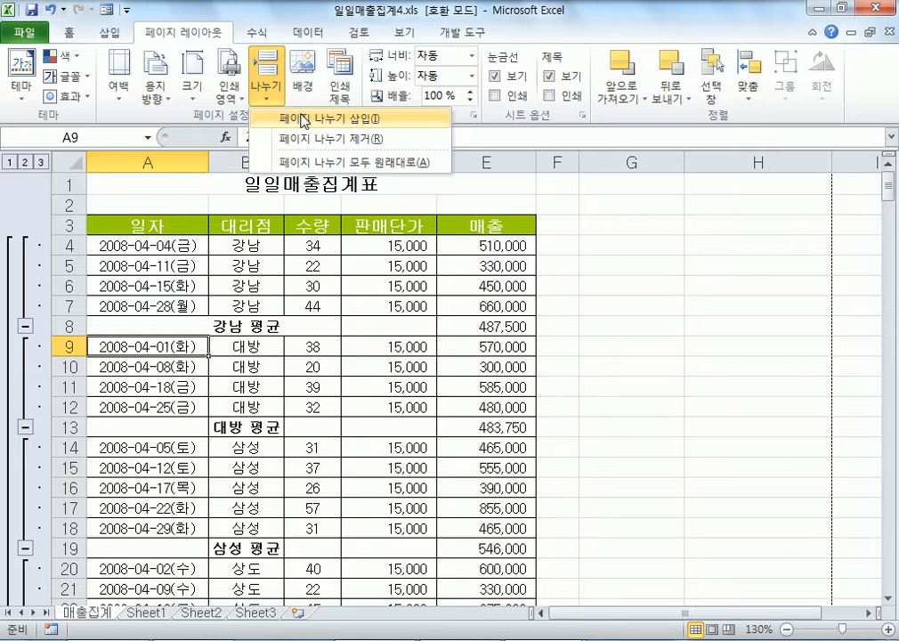
{"action": "left_click", "coordinate": [304, 119]}
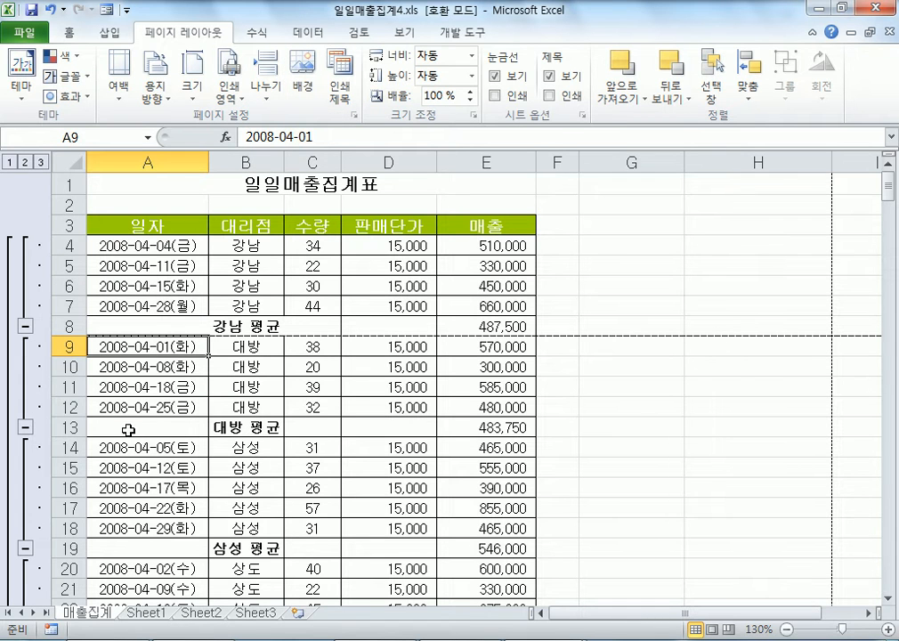
Undo the manual page break inserted above row 9.
{"action": "left_click", "coordinate": [120, 449]}
{"action": "left_click", "coordinate": [264, 92]}
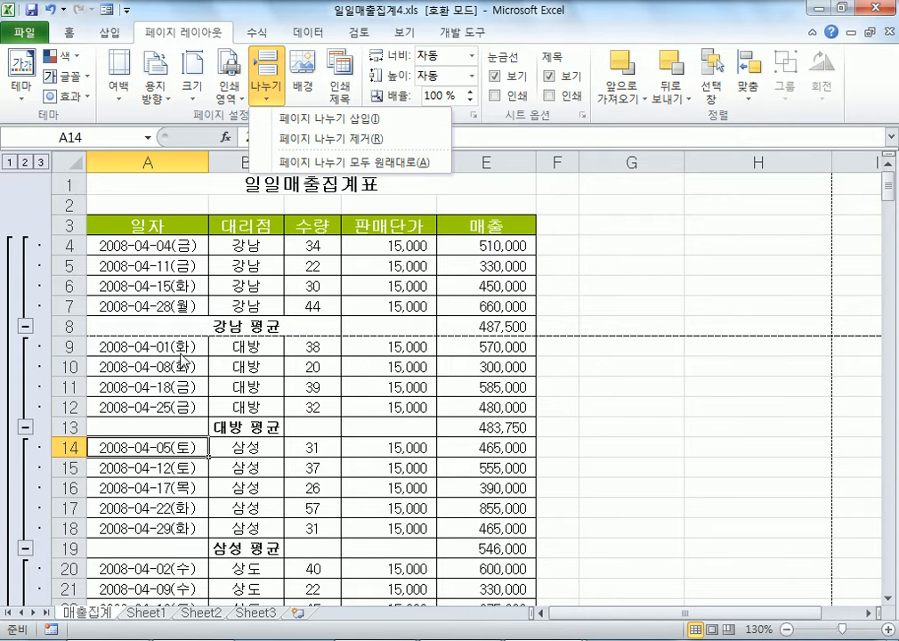
{"action": "left_click", "coordinate": [148, 326]}
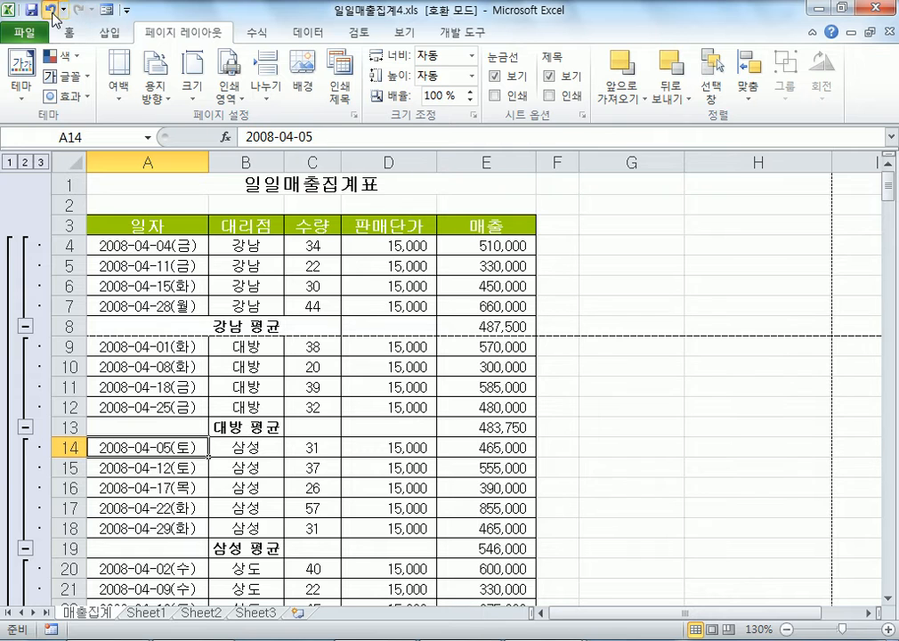
{"action": "left_click", "coordinate": [139, 263]}
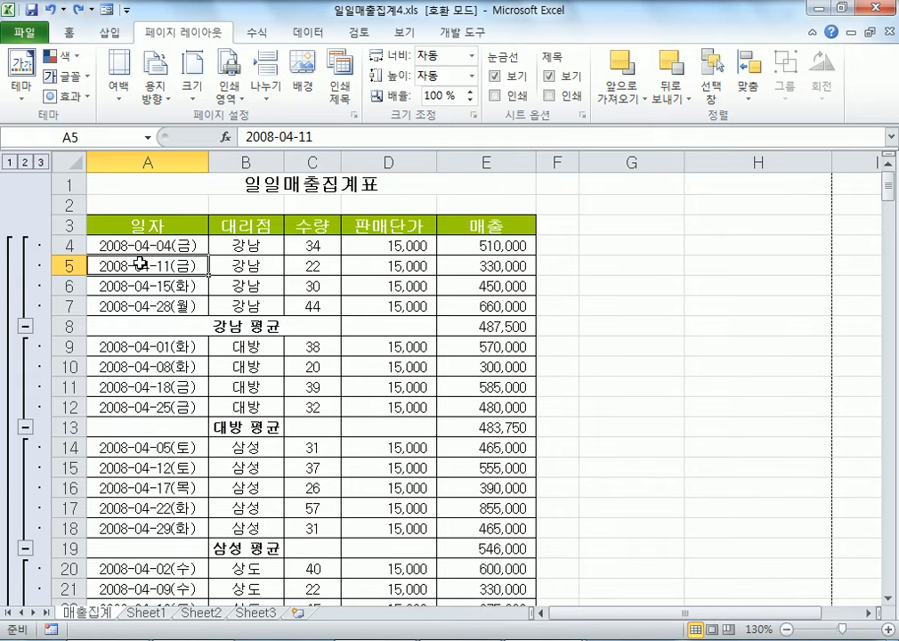
Reapply the 대리점 subtotal of 매출 averages with 그룹 사이에서 페이지 나누기 turned on.
{"action": "scroll", "coordinate": [717, 69], "scroll_direction": "down", "scroll_amount": 2}
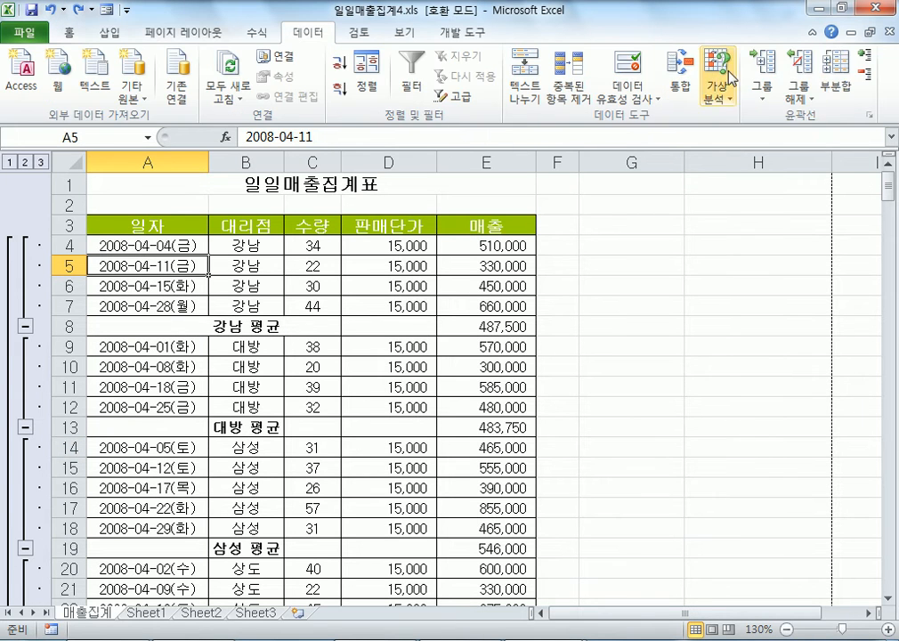
{"action": "left_click", "coordinate": [837, 78]}
{"action": "left_click", "coordinate": [637, 330]}
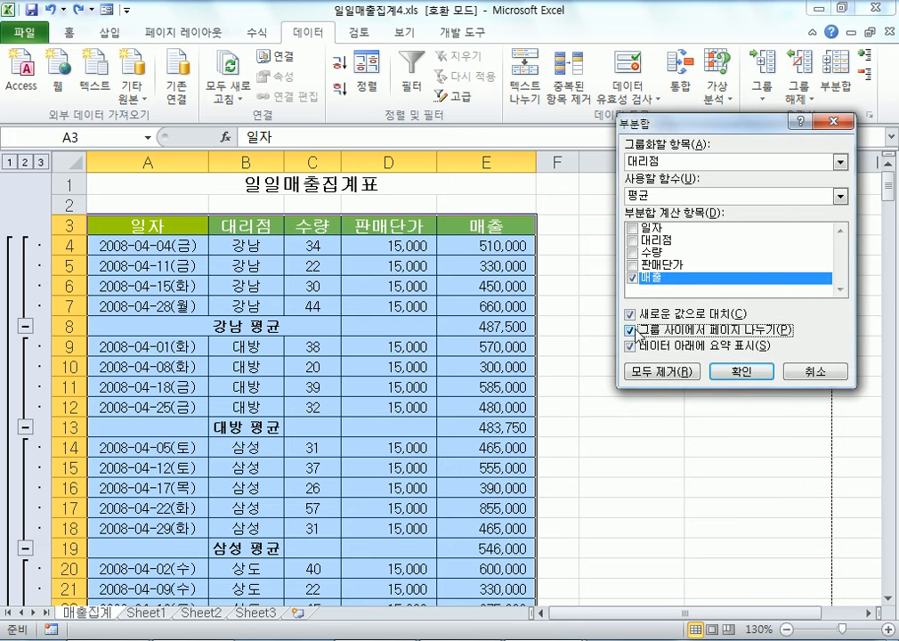
{"action": "left_click", "coordinate": [741, 371]}
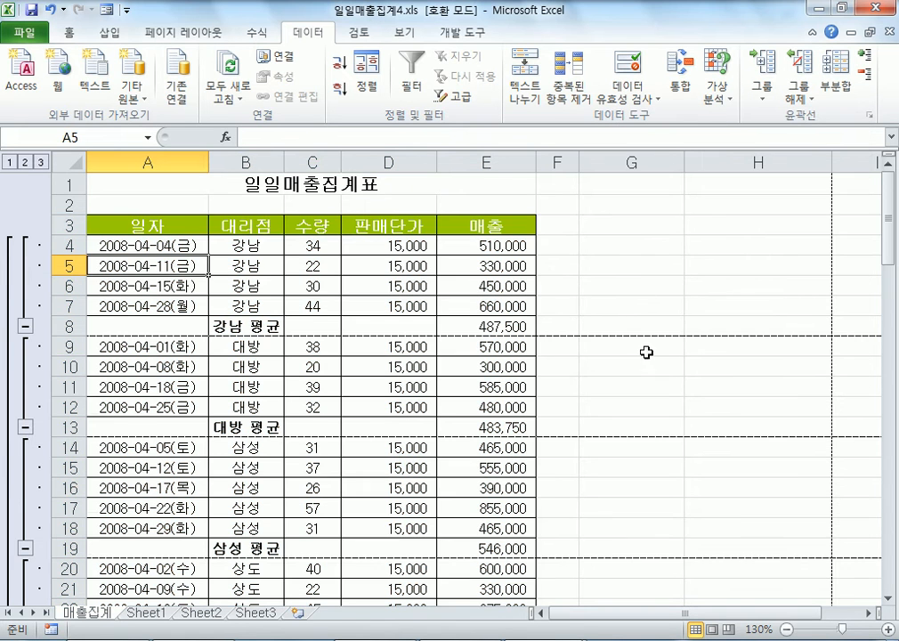
Set the oversized row 38 near the table's end to height 20 and shrink it to match the neighbouring rows.
{"action": "scroll", "coordinate": [638, 313], "scroll_direction": "down", "scroll_amount": 7}
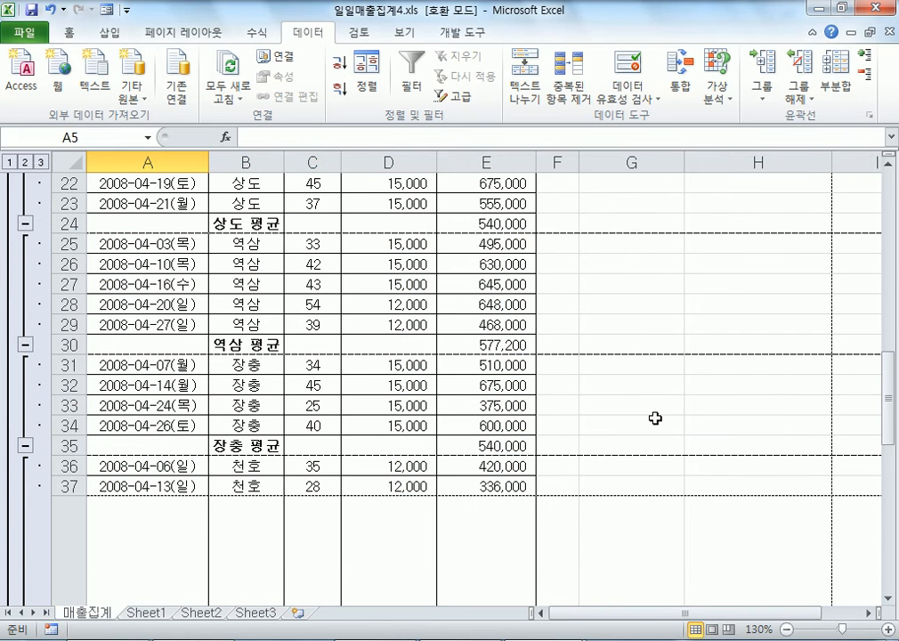
{"action": "scroll", "coordinate": [654, 417], "scroll_direction": "down", "scroll_amount": 5}
{"action": "scroll", "coordinate": [262, 404], "scroll_direction": "down", "scroll_amount": 3}
{"action": "scroll", "coordinate": [134, 355], "scroll_direction": "up", "scroll_amount": 1}
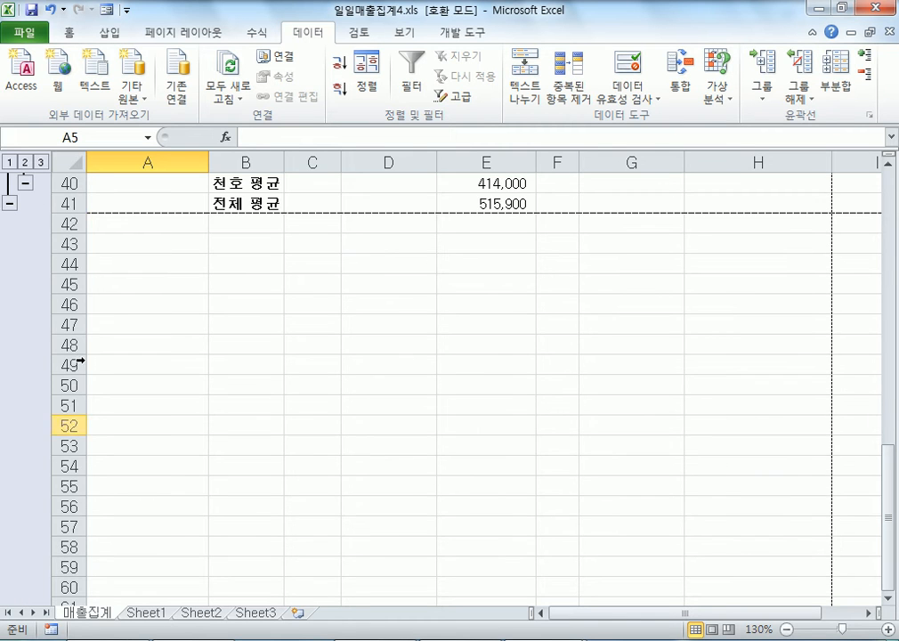
{"action": "left_click", "coordinate": [79, 181]}
{"action": "scroll", "coordinate": [76, 212], "scroll_direction": "up", "scroll_amount": 1}
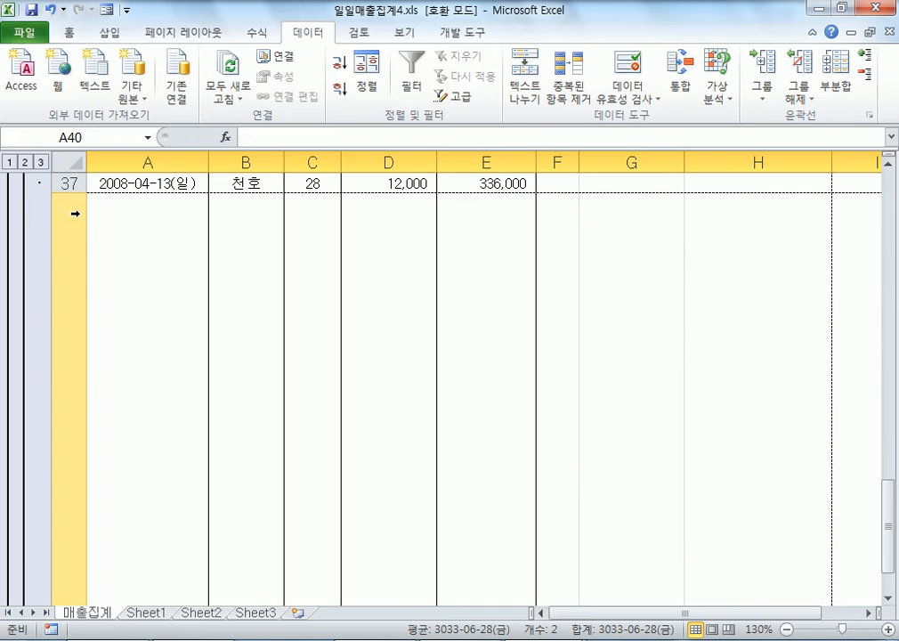
{"action": "right_click", "coordinate": [78, 220]}
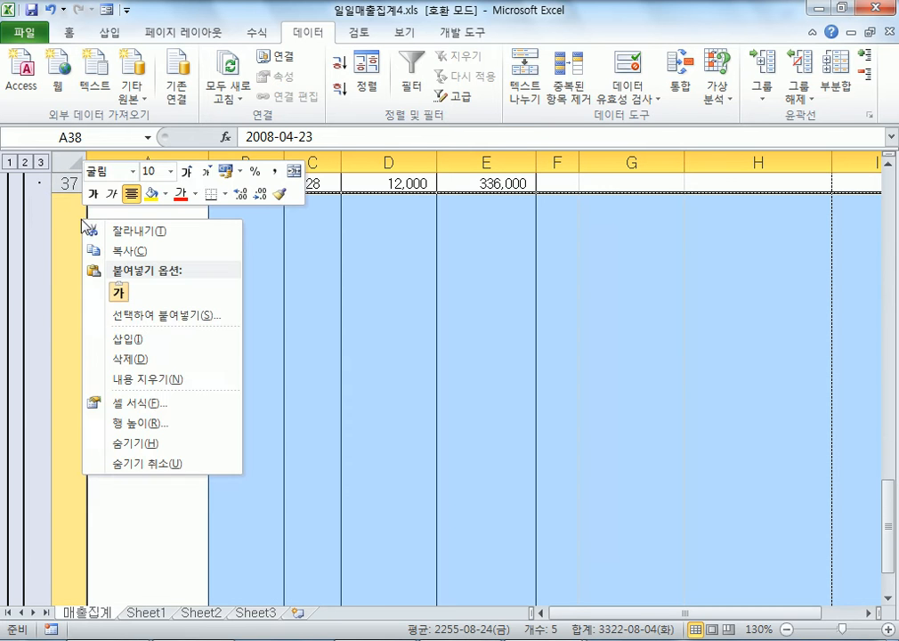
{"action": "left_click", "coordinate": [176, 424]}
{"action": "type", "text": "20"}
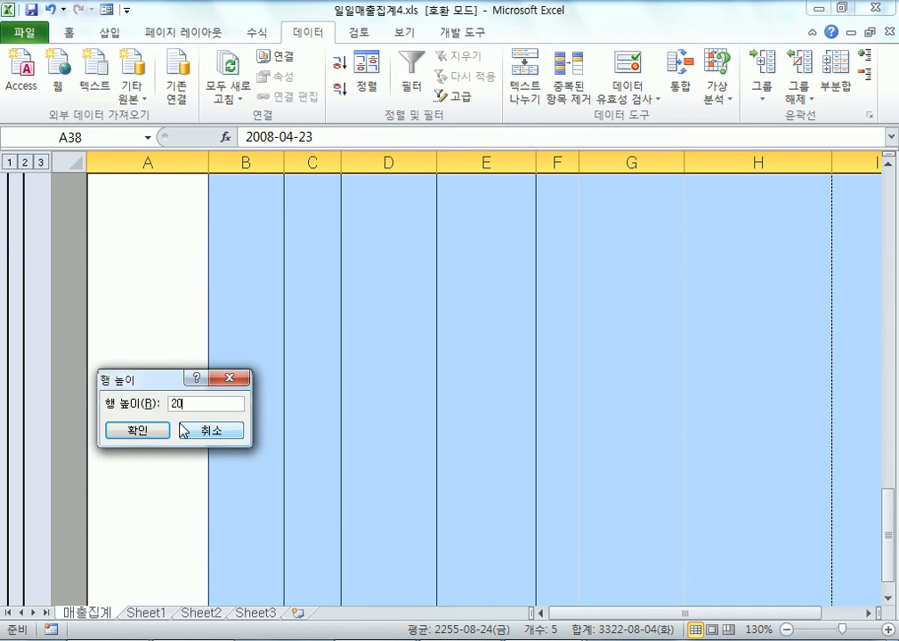
{"action": "key", "text": "Return"}
{"action": "scroll", "coordinate": [181, 421], "scroll_direction": "up", "scroll_amount": 3}
{"action": "left_click_drag", "start_coordinate": [79, 385], "coordinate": [79, 375]}
{"action": "left_click", "coordinate": [133, 245]}
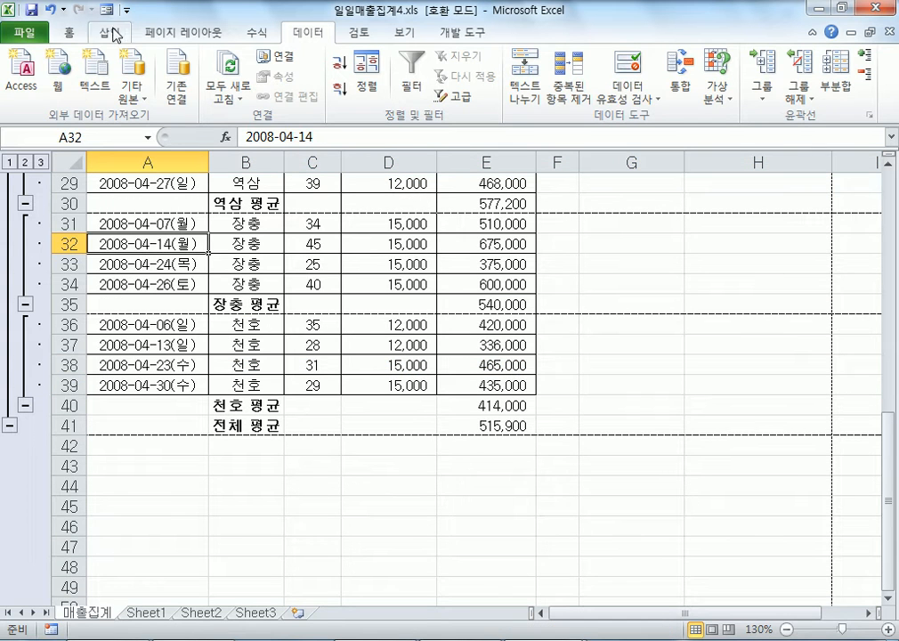
Open the print preview to check how the 대리점 groups are split across pages.
{"action": "left_click", "coordinate": [25, 33]}
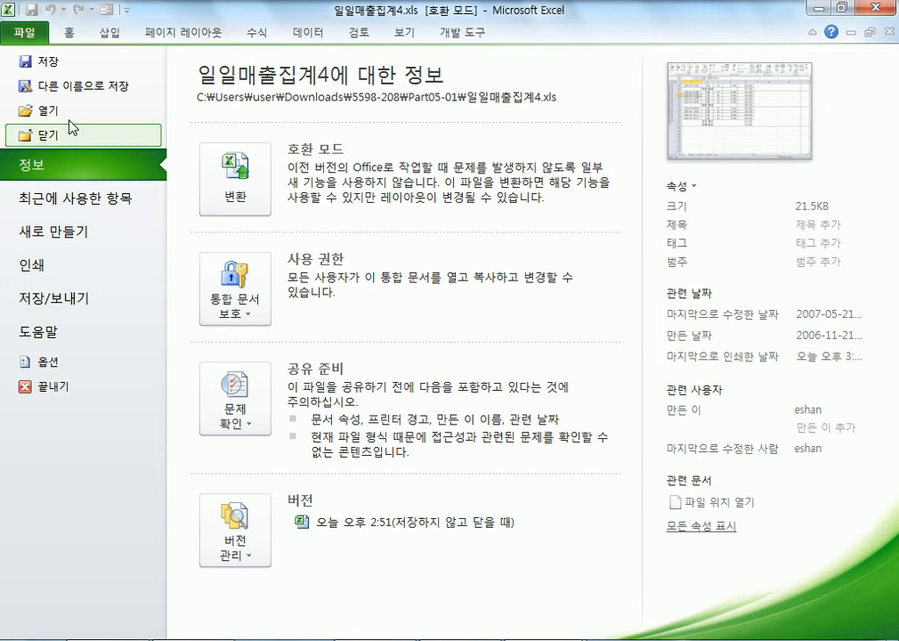
{"action": "left_click", "coordinate": [26, 32]}
{"action": "left_click", "coordinate": [26, 32]}
{"action": "left_click", "coordinate": [114, 262]}
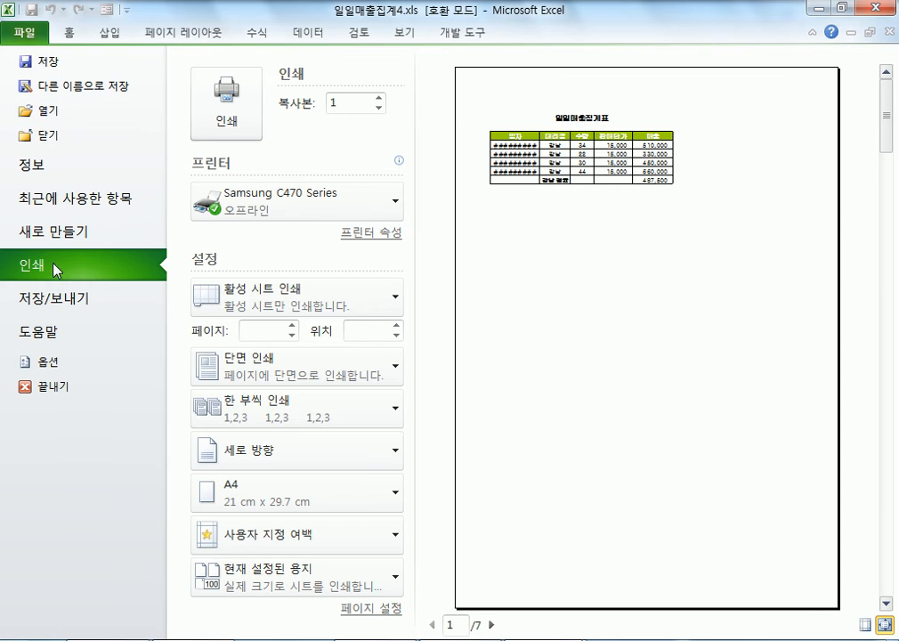
Leave the print preview and add the 인쇄 미리 보기 및 인쇄 command to the quick-access commands.
{"action": "left_click", "coordinate": [26, 33]}
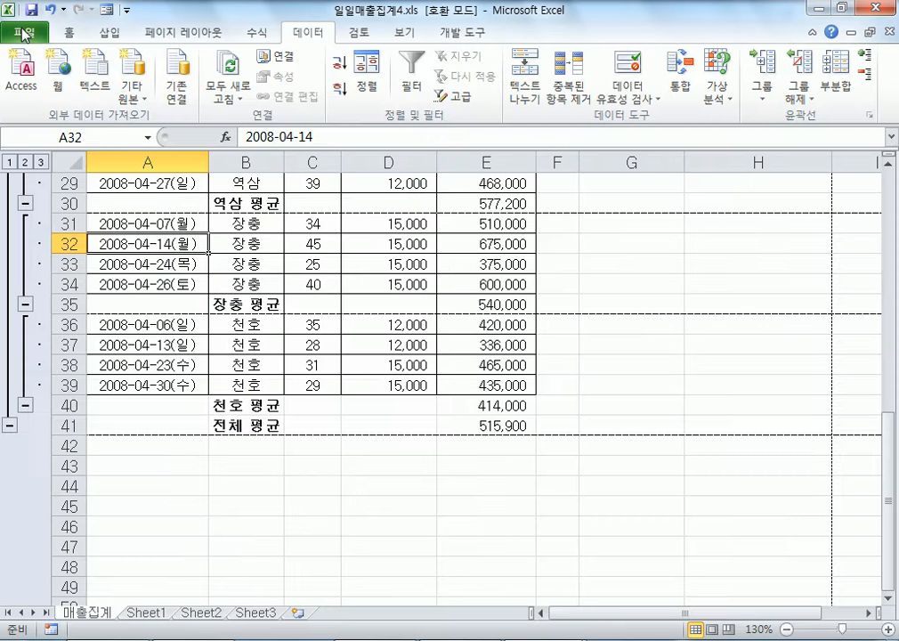
{"action": "left_click", "coordinate": [128, 11]}
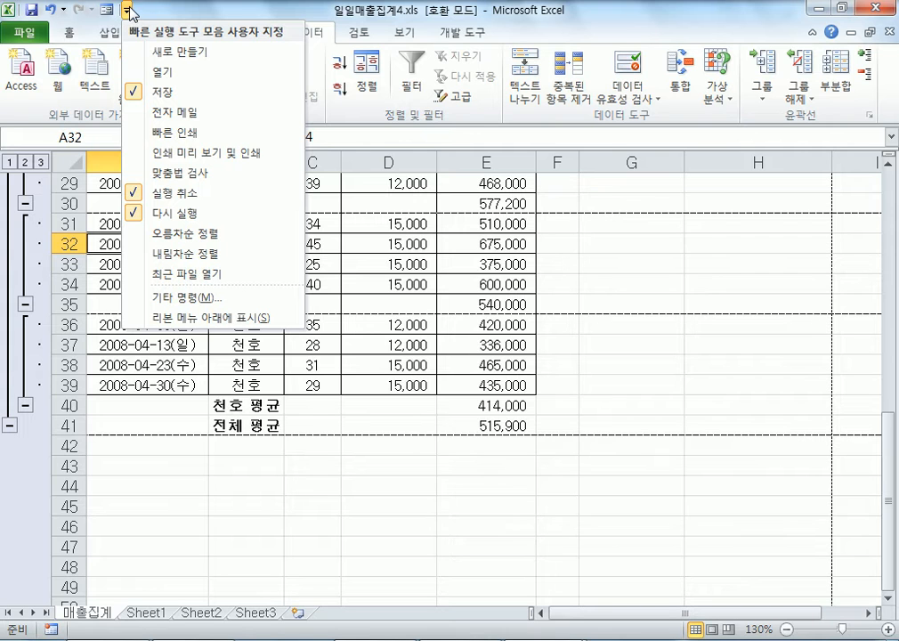
{"action": "left_click", "coordinate": [172, 153]}
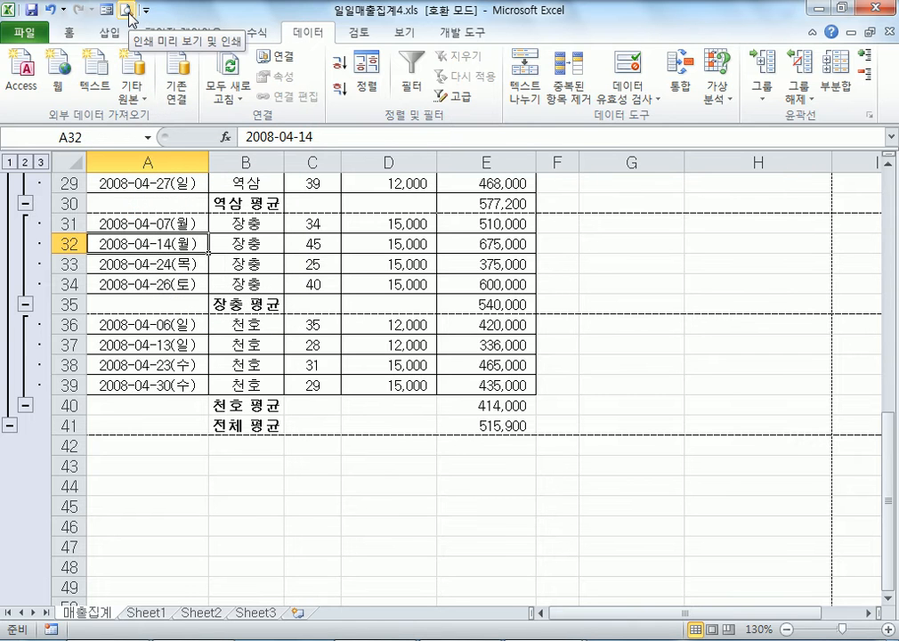
Check the print preview of the 매출집계 sheet page by page, and return to the worksheet.
{"action": "left_click", "coordinate": [126, 11]}
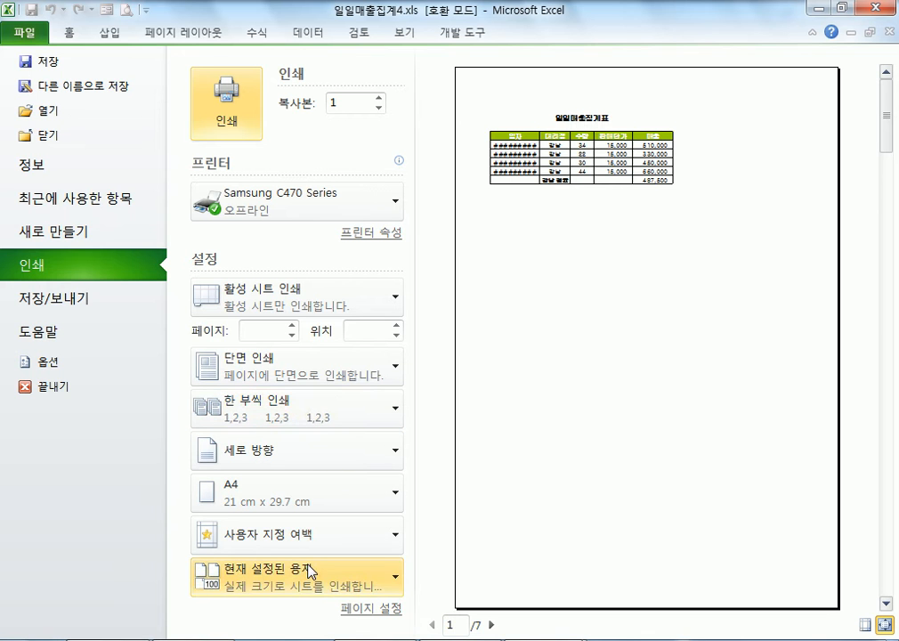
{"action": "left_click", "coordinate": [28, 33]}
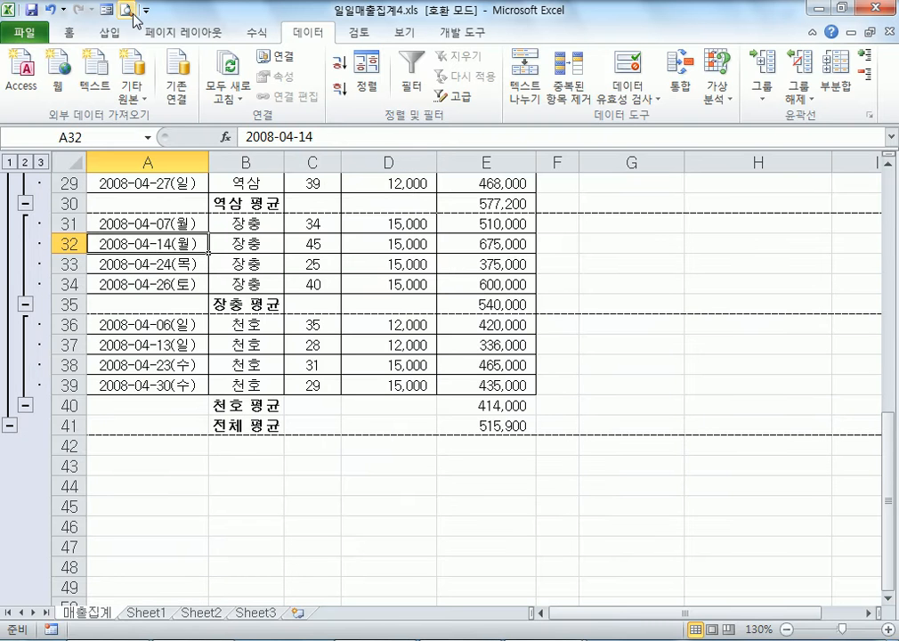
{"action": "left_click", "coordinate": [103, 11]}
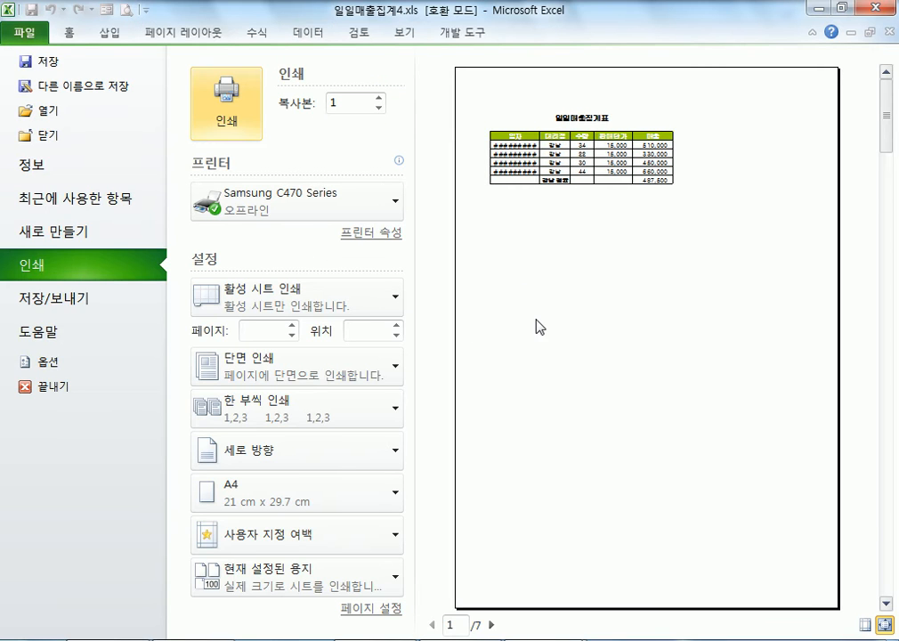
{"action": "scroll", "coordinate": [541, 315], "scroll_direction": "down", "scroll_amount": 3}
{"action": "scroll", "coordinate": [541, 315], "scroll_direction": "up", "scroll_amount": 3}
{"action": "key", "text": "Escape"}
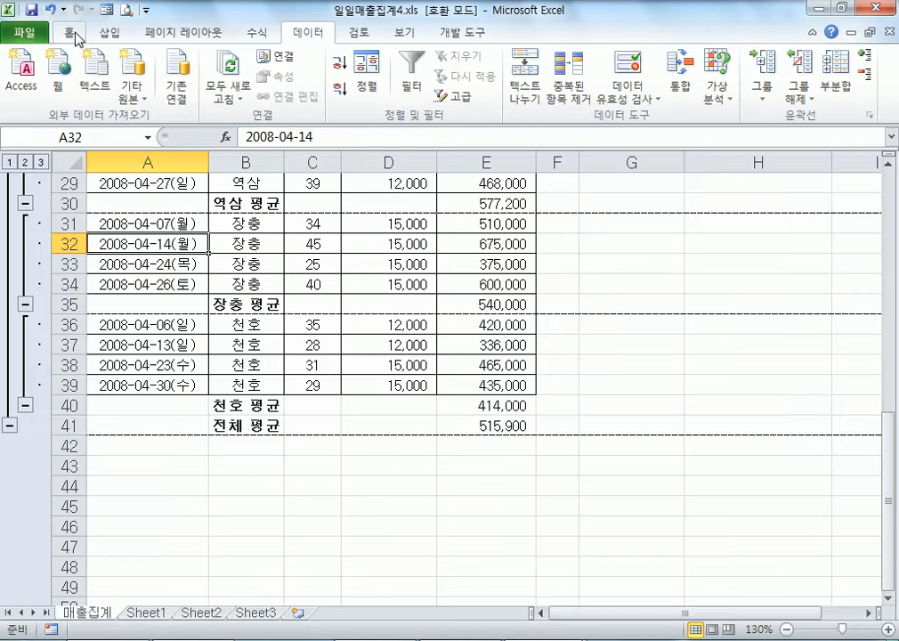
Insert a manual page break above row 4 of the sales table and remove it again.
{"action": "scroll", "coordinate": [297, 317], "scroll_direction": "up", "scroll_amount": 9}
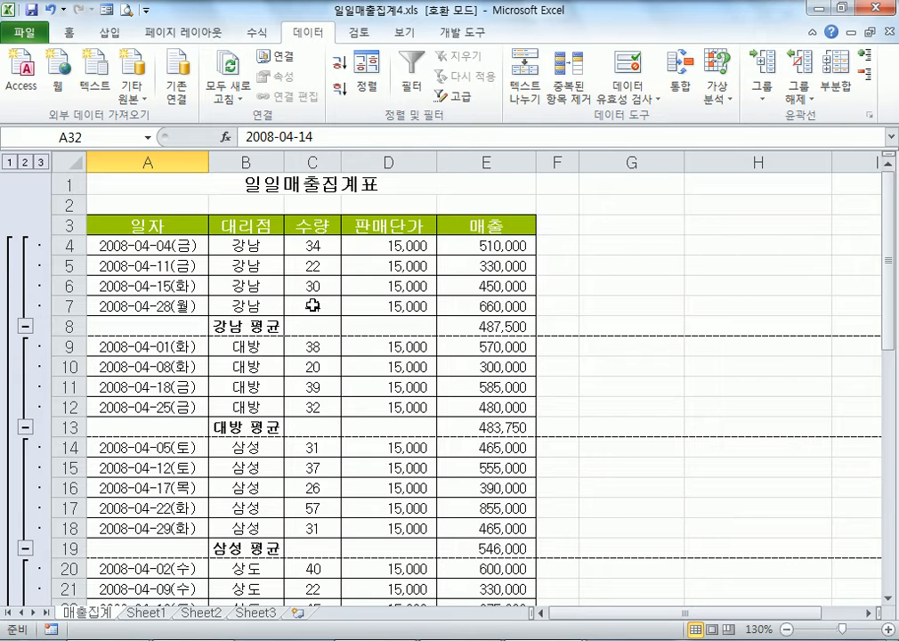
{"action": "left_click", "coordinate": [181, 39]}
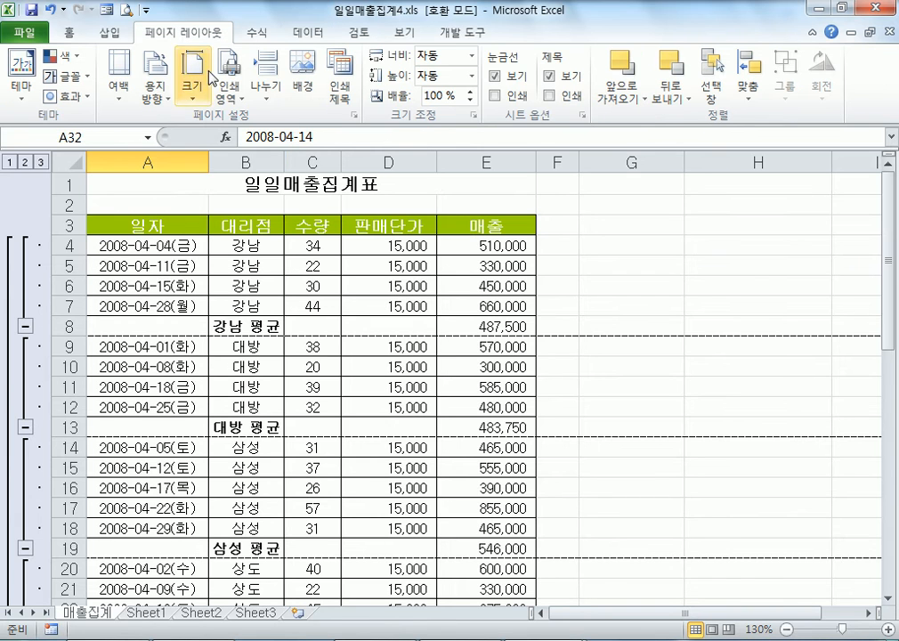
{"action": "left_click", "coordinate": [201, 285]}
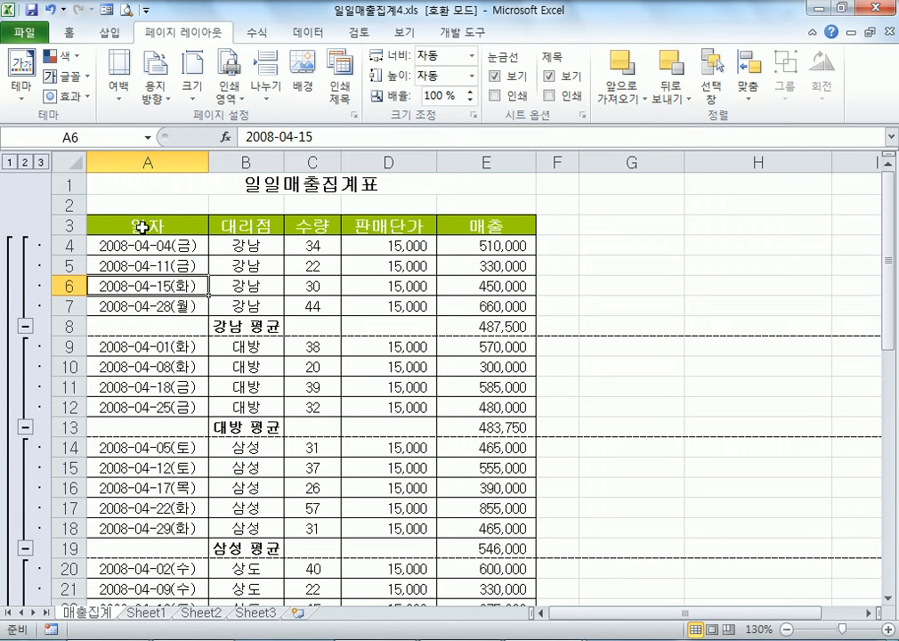
{"action": "left_click", "coordinate": [109, 245]}
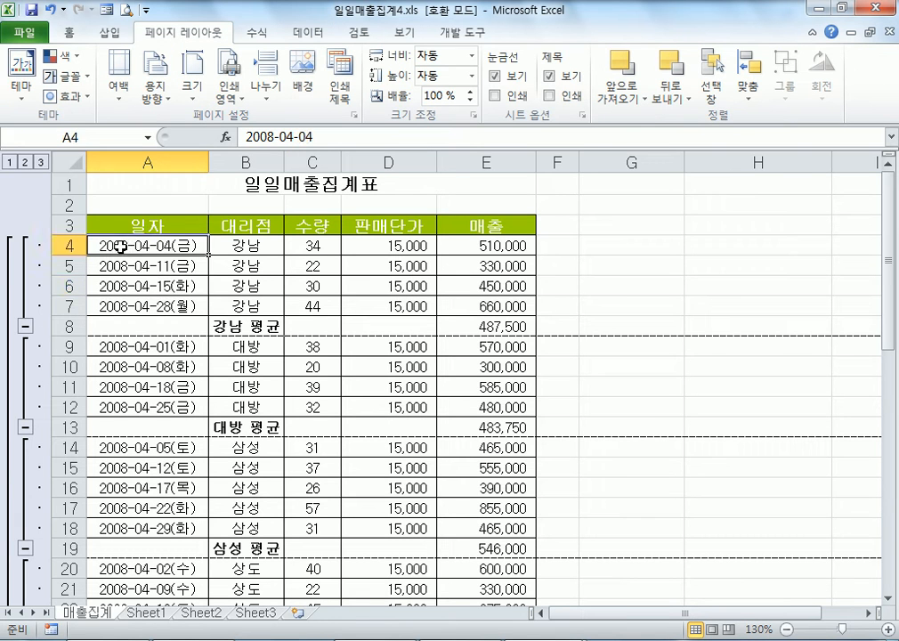
{"action": "left_click", "coordinate": [269, 98]}
{"action": "left_click", "coordinate": [284, 123]}
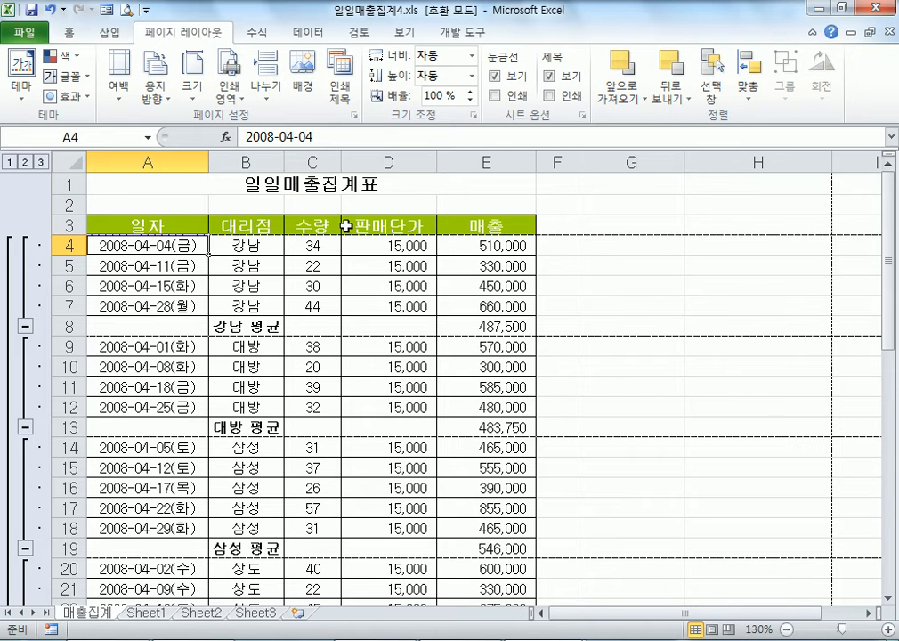
{"action": "left_click", "coordinate": [269, 91]}
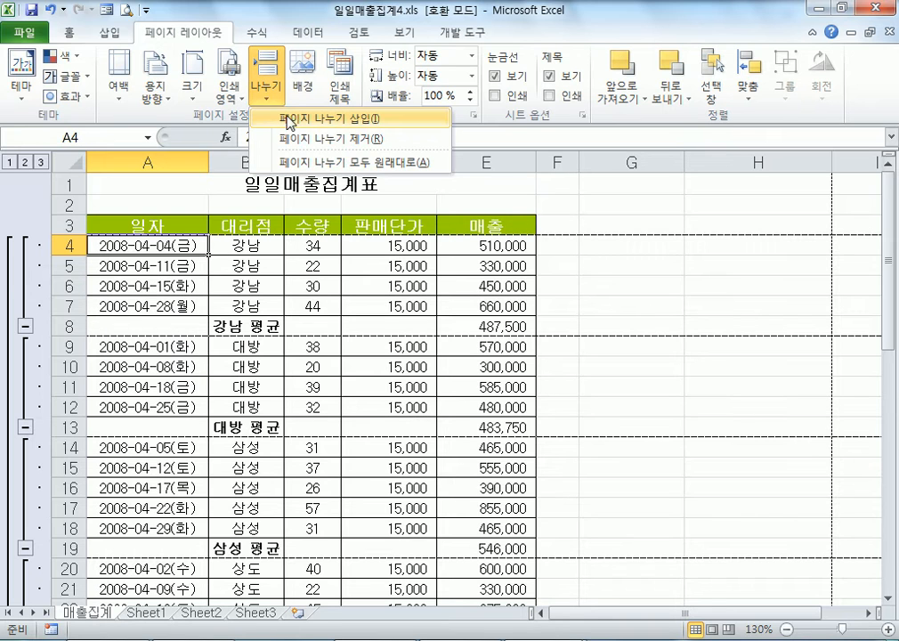
{"action": "left_click", "coordinate": [296, 140]}
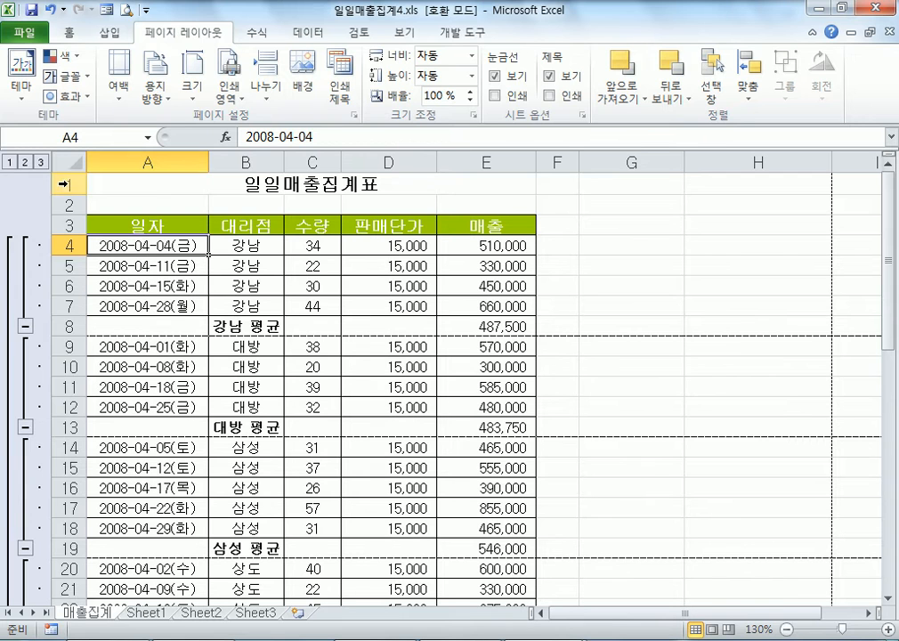
Reset all page breaks on the 매출집계 sheet.
{"action": "left_click", "coordinate": [266, 89]}
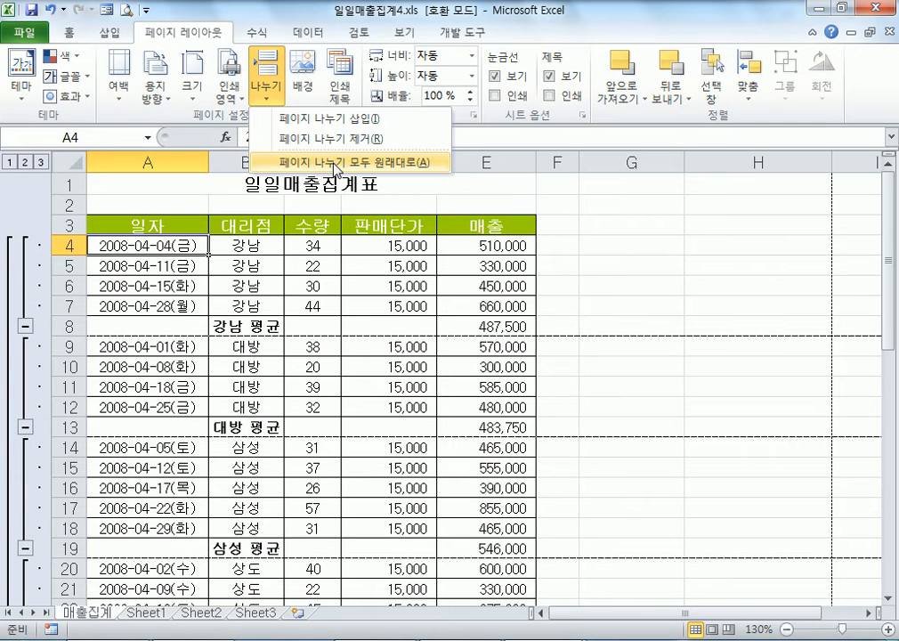
{"action": "left_click", "coordinate": [332, 163]}
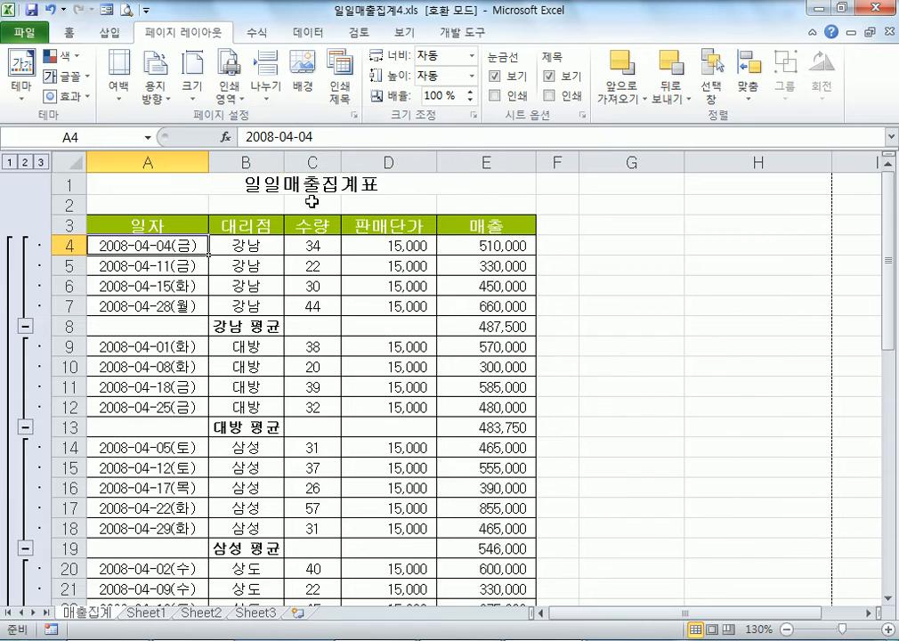
{"action": "scroll", "coordinate": [612, 465], "scroll_direction": "down", "scroll_amount": 3}
{"action": "scroll", "coordinate": [606, 514], "scroll_direction": "up", "scroll_amount": 3}
Reapply the 대리점 subtotal of 매출 averages with 그룹 사이에서 페이지 나누기 turned on.
{"action": "left_click", "coordinate": [303, 38]}
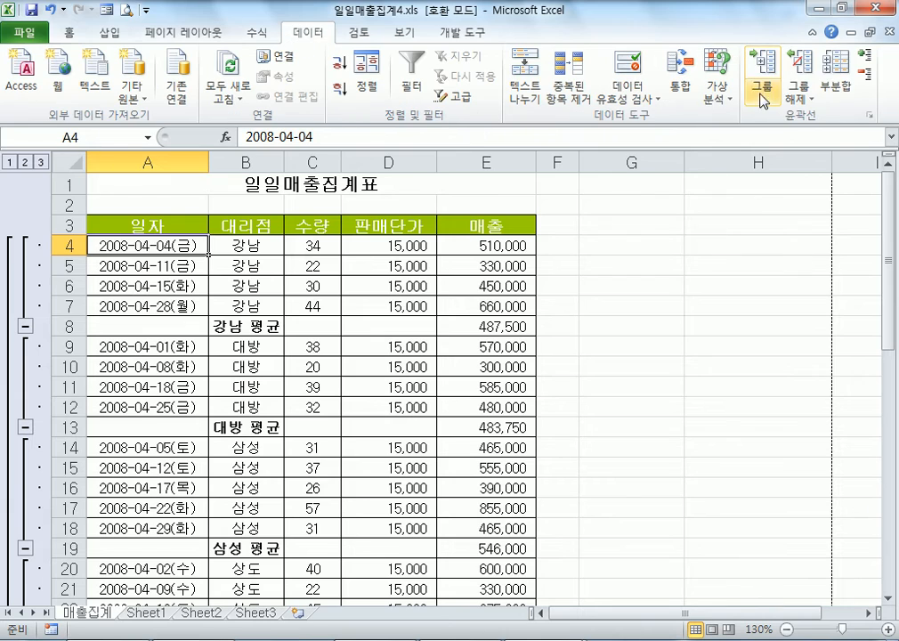
{"action": "left_click", "coordinate": [834, 85]}
{"action": "left_click", "coordinate": [630, 330]}
{"action": "left_click", "coordinate": [741, 371]}
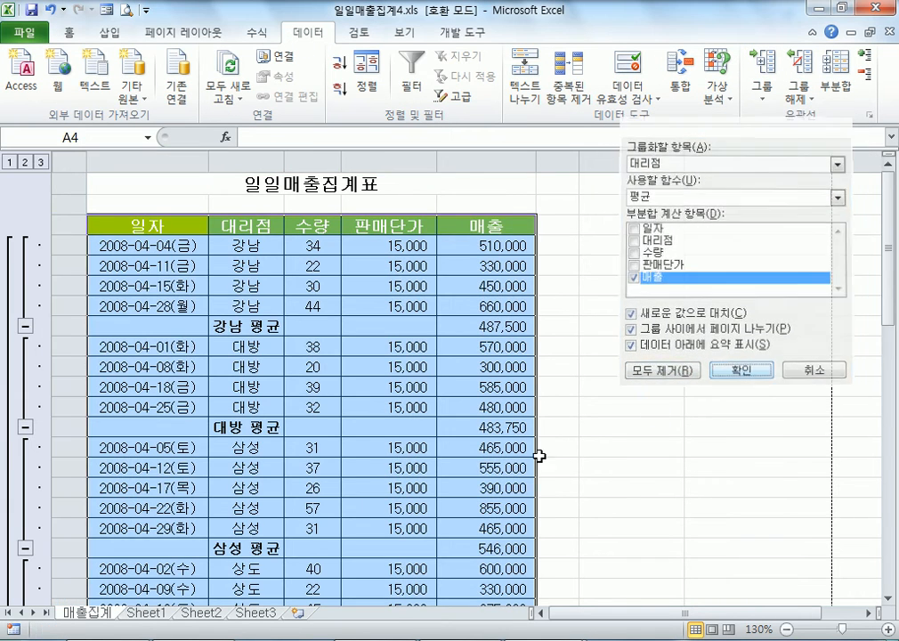
{"action": "scroll", "coordinate": [811, 467], "scroll_direction": "down", "scroll_amount": 15}
{"action": "scroll", "coordinate": [806, 437], "scroll_direction": "up", "scroll_amount": 6}
{"action": "scroll", "coordinate": [798, 359], "scroll_direction": "up", "scroll_amount": 9}
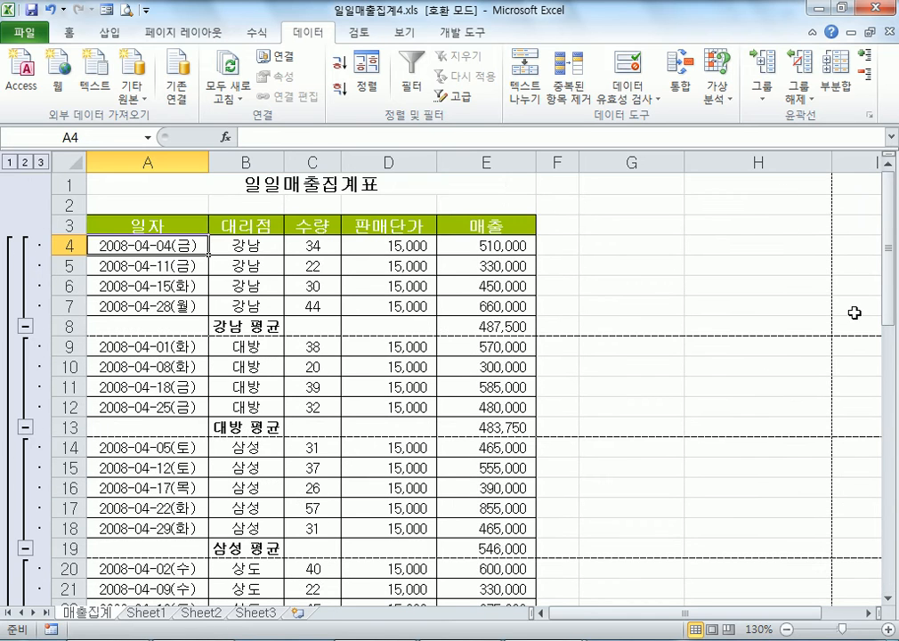
Examine the area each page covers at 100% zoom, marking A1:H8, A9:H13 and the 삼성 group's rows, down to the table's end.
{"action": "scroll", "coordinate": [802, 310], "scroll_direction": "down", "scroll_amount": 1}
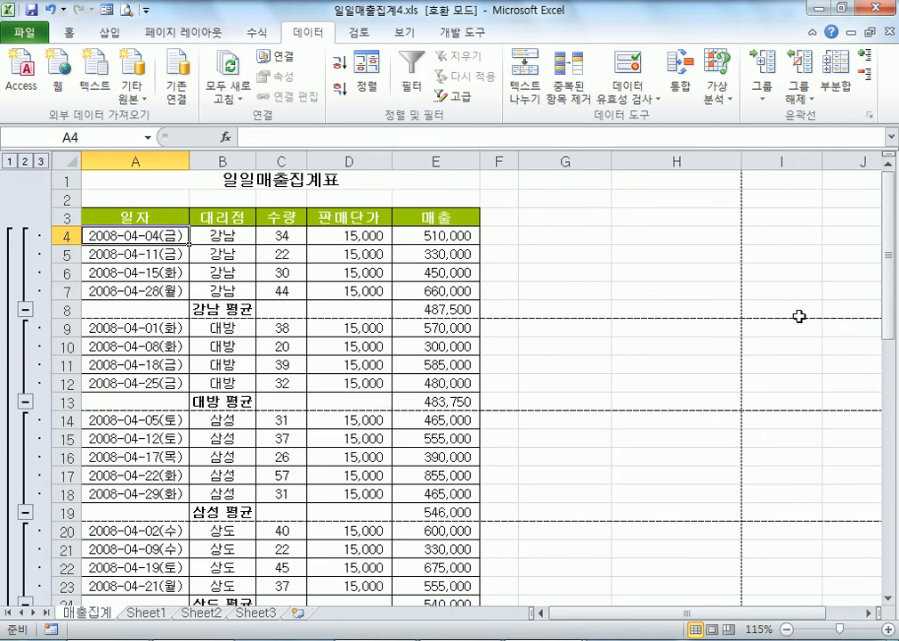
{"action": "scroll", "coordinate": [799, 316], "scroll_direction": "down", "scroll_amount": 1}
{"action": "left_click_drag", "start_coordinate": [633, 283], "coordinate": [4, 165]}
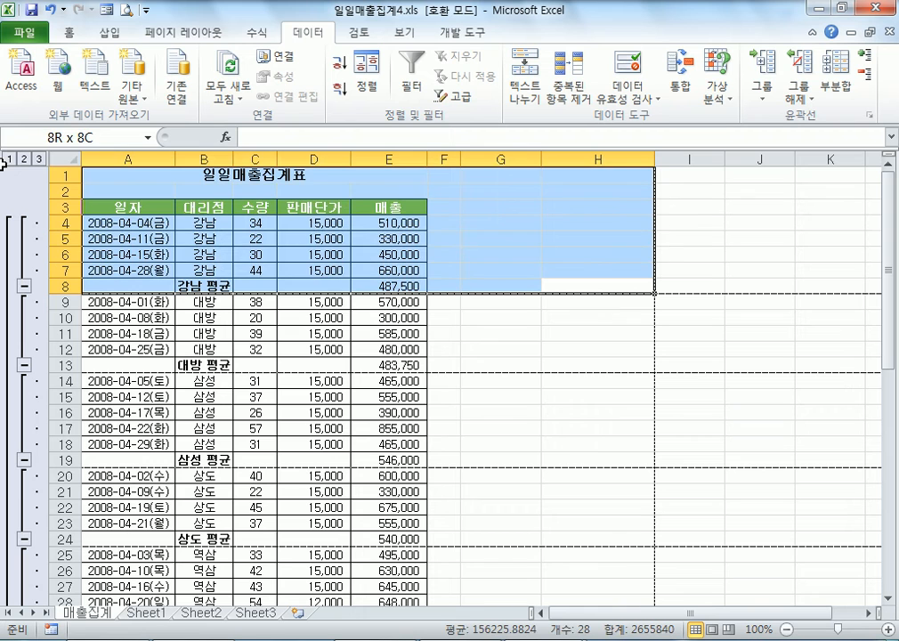
{"action": "left_click_drag", "start_coordinate": [608, 361], "coordinate": [95, 300]}
{"action": "left_click_drag", "start_coordinate": [632, 460], "coordinate": [71, 380]}
{"action": "left_click", "coordinate": [340, 428]}
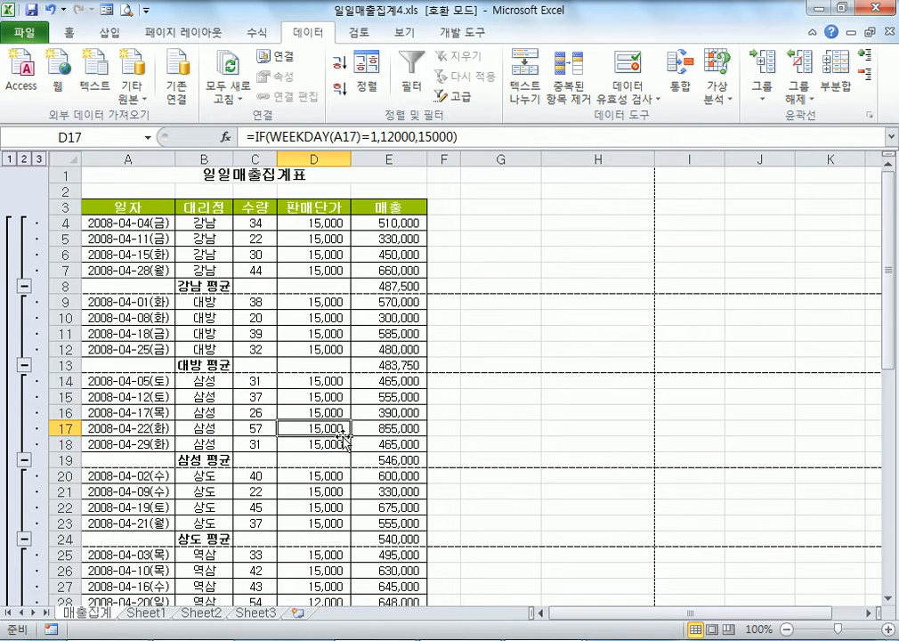
{"action": "scroll", "coordinate": [461, 431], "scroll_direction": "down", "scroll_amount": 9}
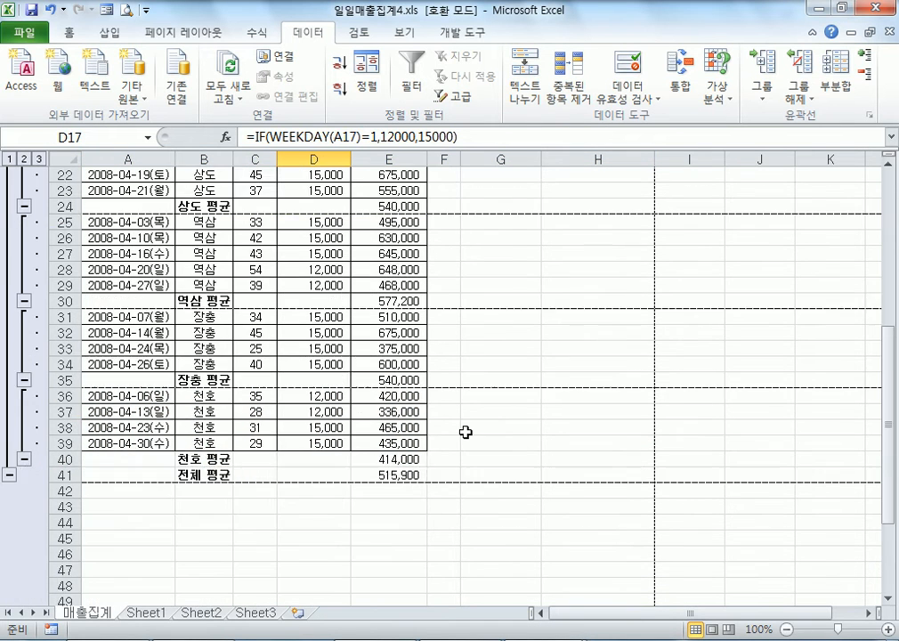
{"action": "scroll", "coordinate": [468, 431], "scroll_direction": "up", "scroll_amount": 5}
{"action": "scroll", "coordinate": [468, 432], "scroll_direction": "up", "scroll_amount": 4}
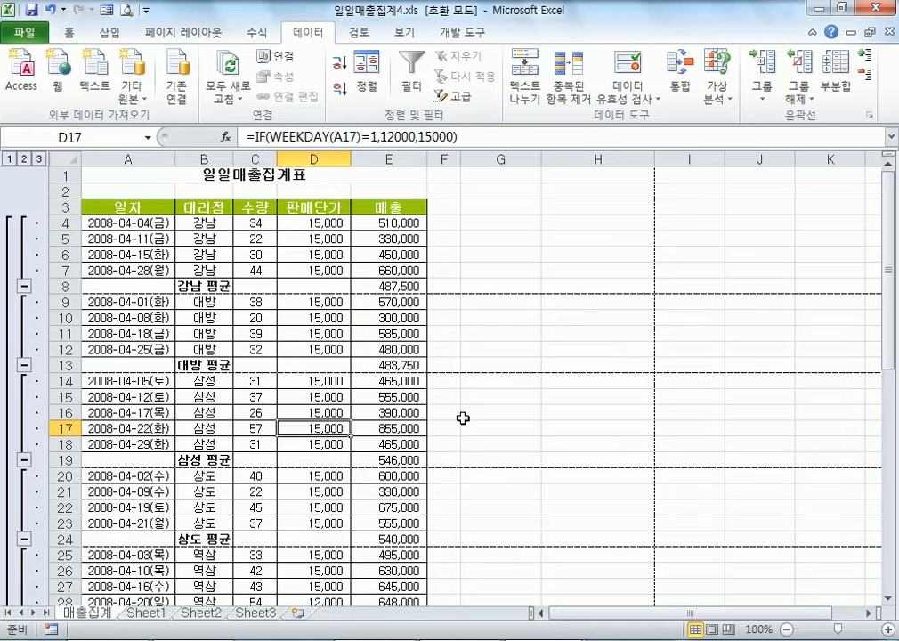
{"action": "left_click", "coordinate": [132, 176]}
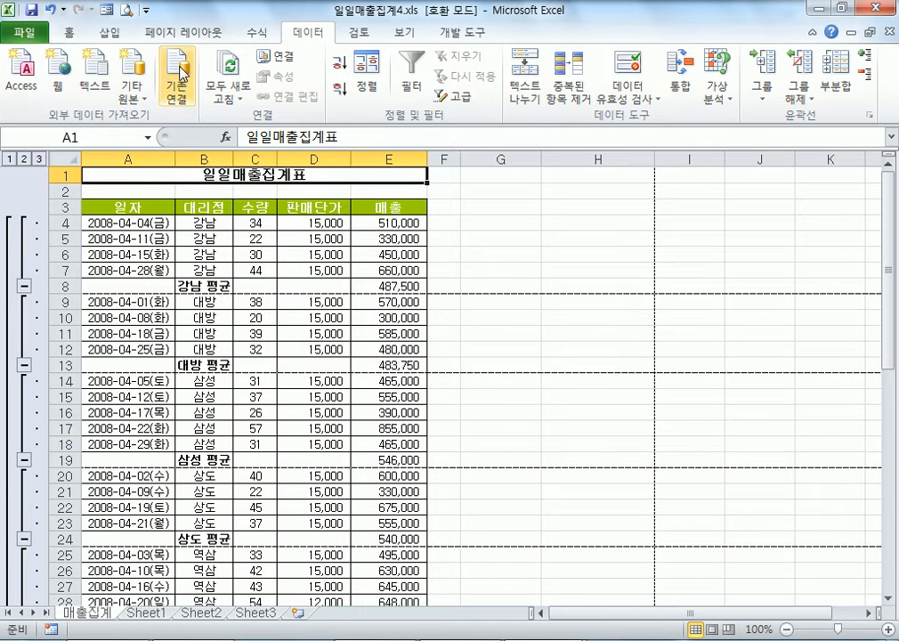
{"action": "left_click", "coordinate": [835, 86]}
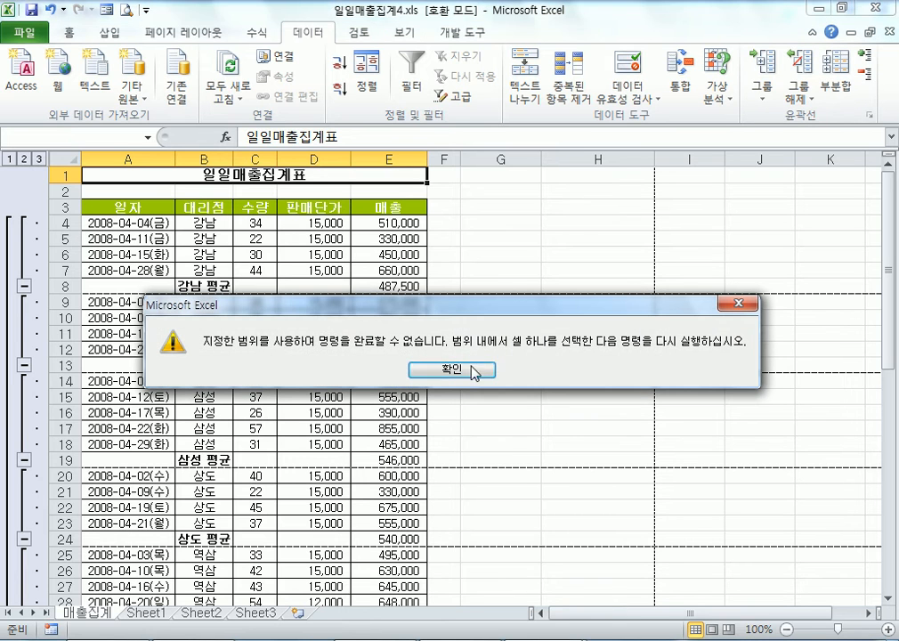
{"action": "left_click", "coordinate": [463, 370]}
Reapply the 대리점 subtotal of 매출 averages from cell A7 with 그룹 사이에서 페이지 나누기 turned off.
{"action": "left_click", "coordinate": [128, 269]}
{"action": "left_click", "coordinate": [835, 86]}
{"action": "left_click", "coordinate": [630, 329]}
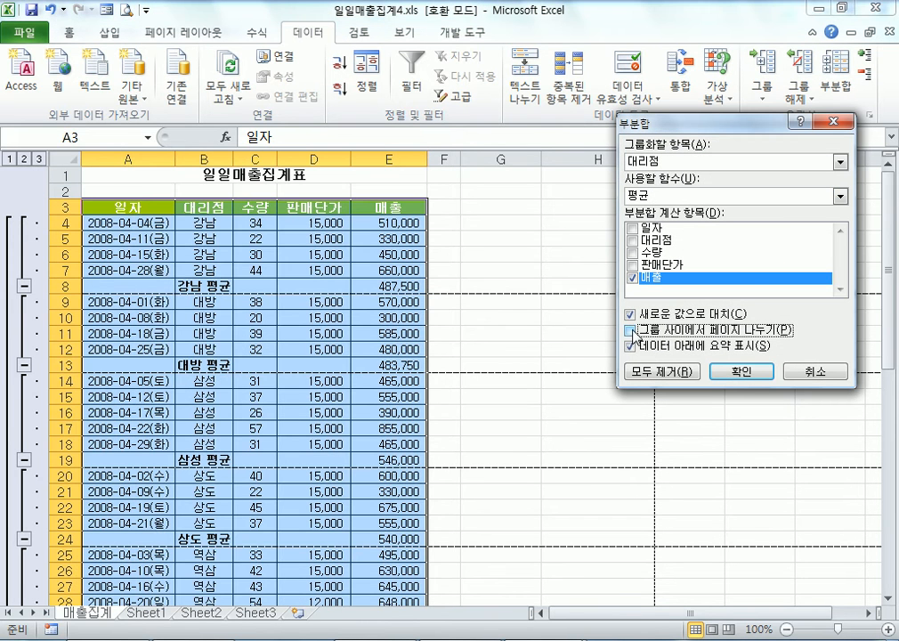
{"action": "left_click", "coordinate": [741, 371]}
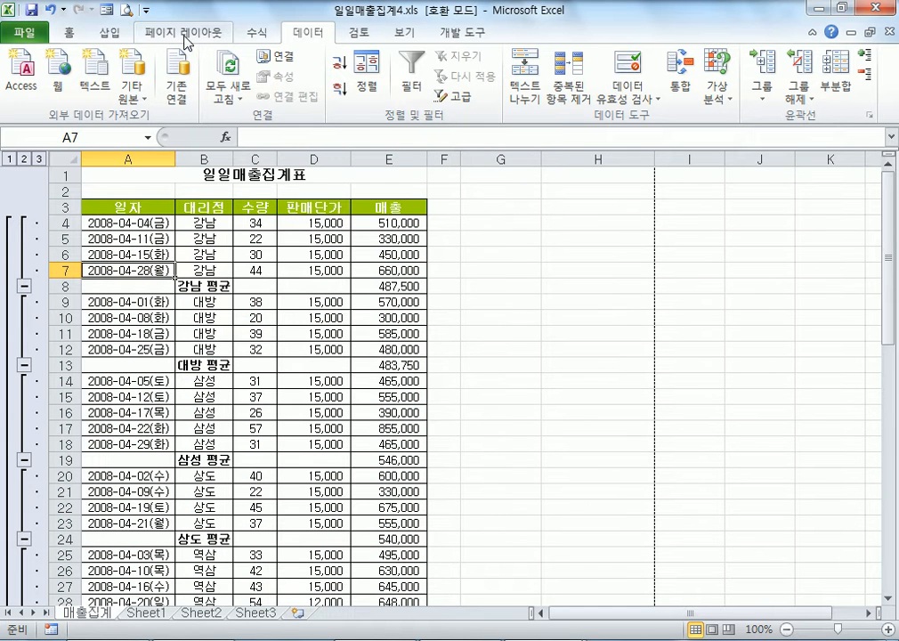
Review the manual page break commands available for cell A9, where the 대방 group starts.
{"action": "left_click", "coordinate": [124, 301]}
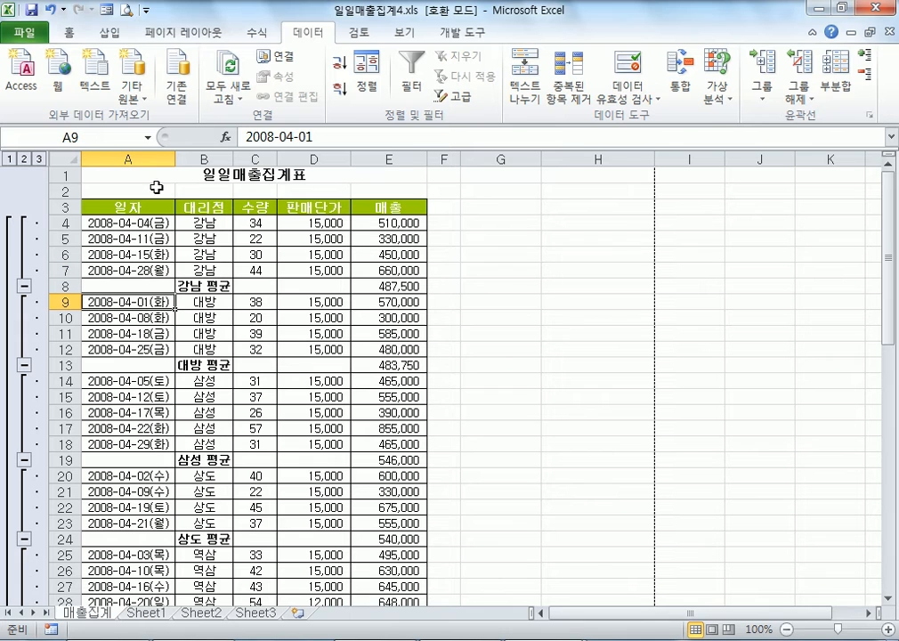
{"action": "left_click", "coordinate": [183, 32]}
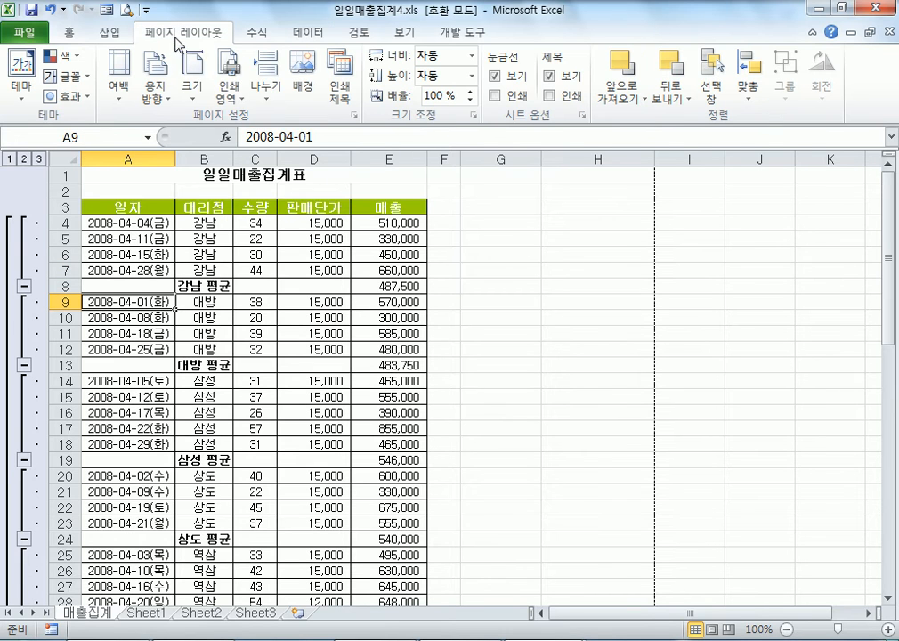
{"action": "left_click", "coordinate": [269, 94]}
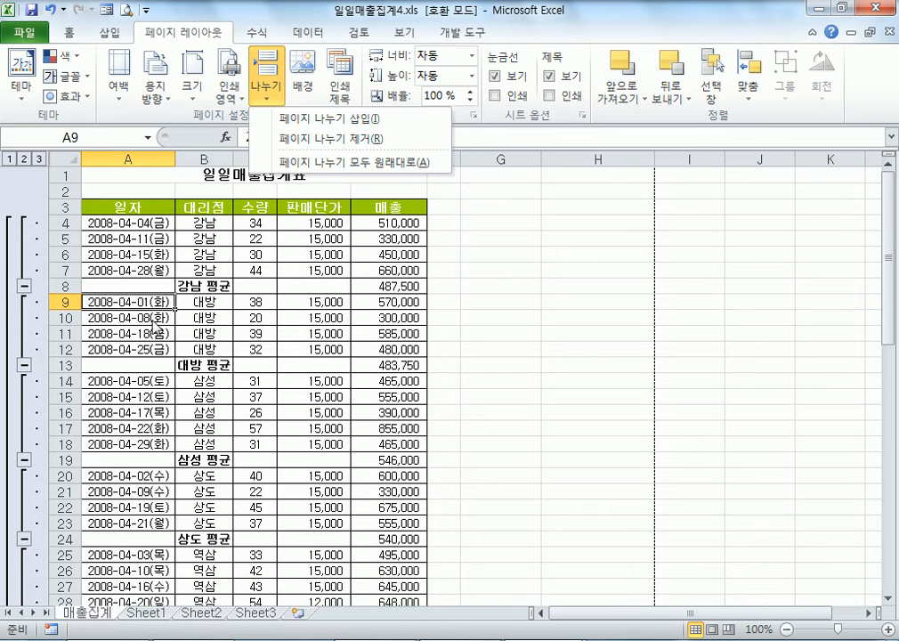
{"action": "left_click", "coordinate": [306, 123]}
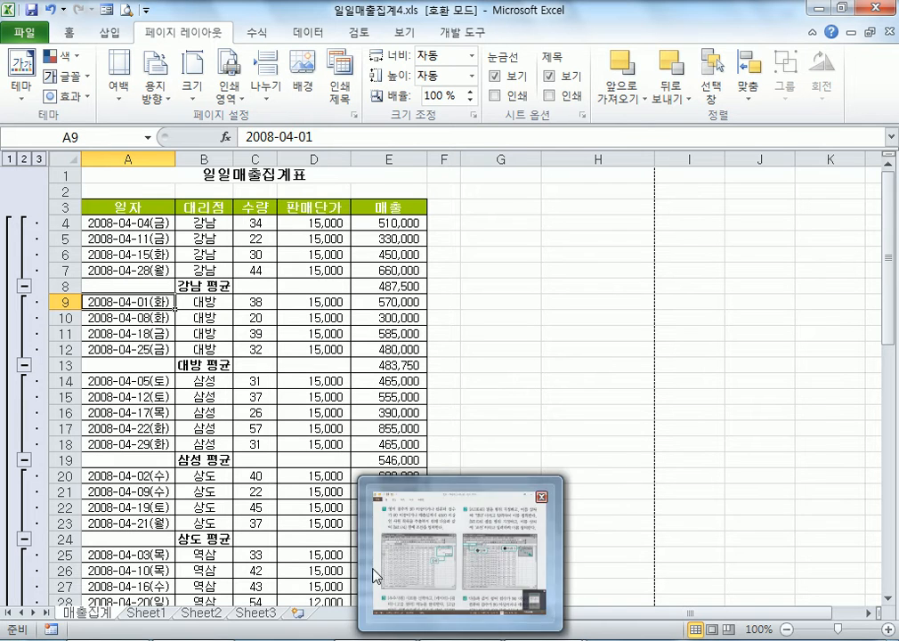
Replace the 대리점 subtotal of 매출 with one using the 최대값 function.
{"action": "left_click", "coordinate": [211, 302]}
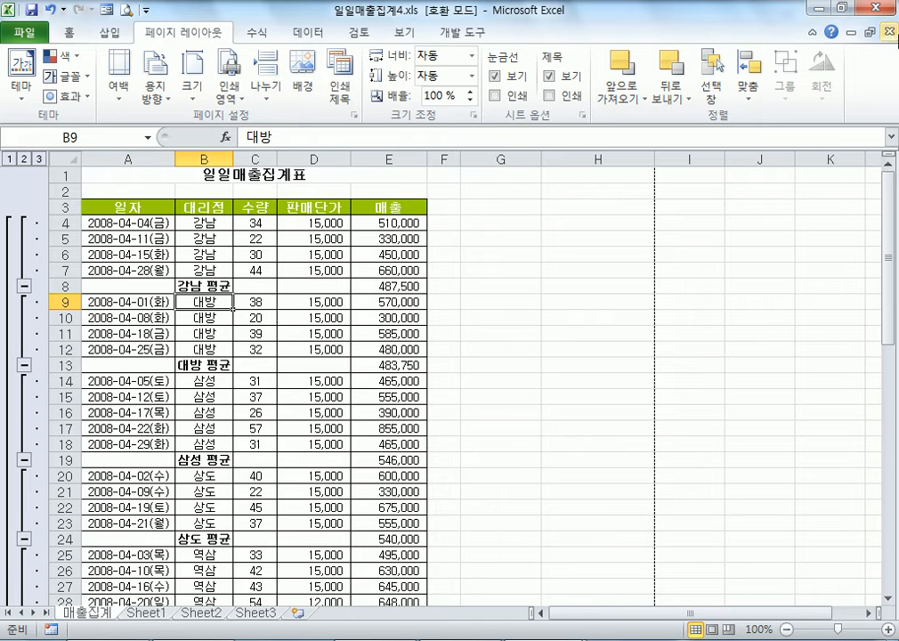
{"action": "left_click", "coordinate": [300, 35]}
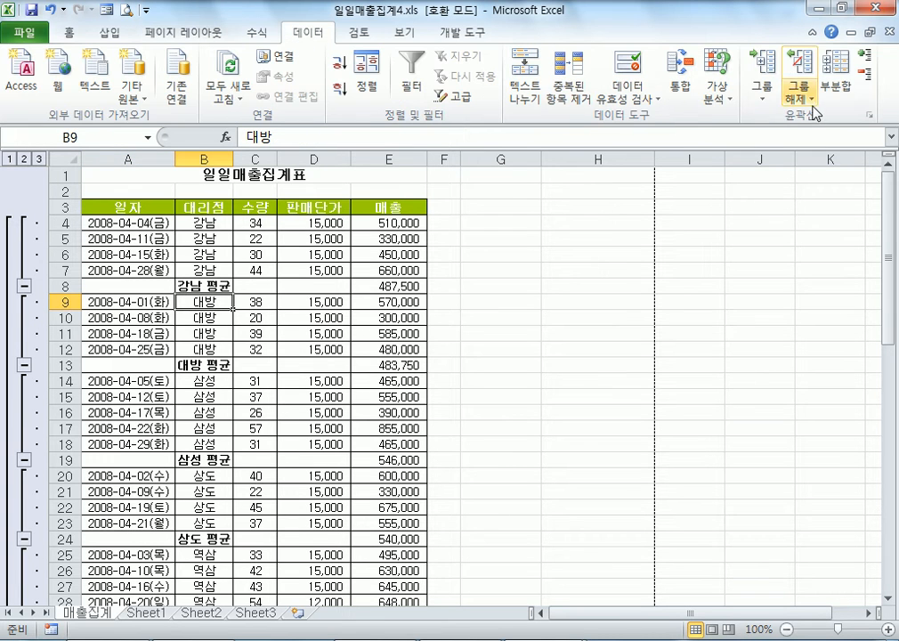
{"action": "left_click", "coordinate": [841, 89]}
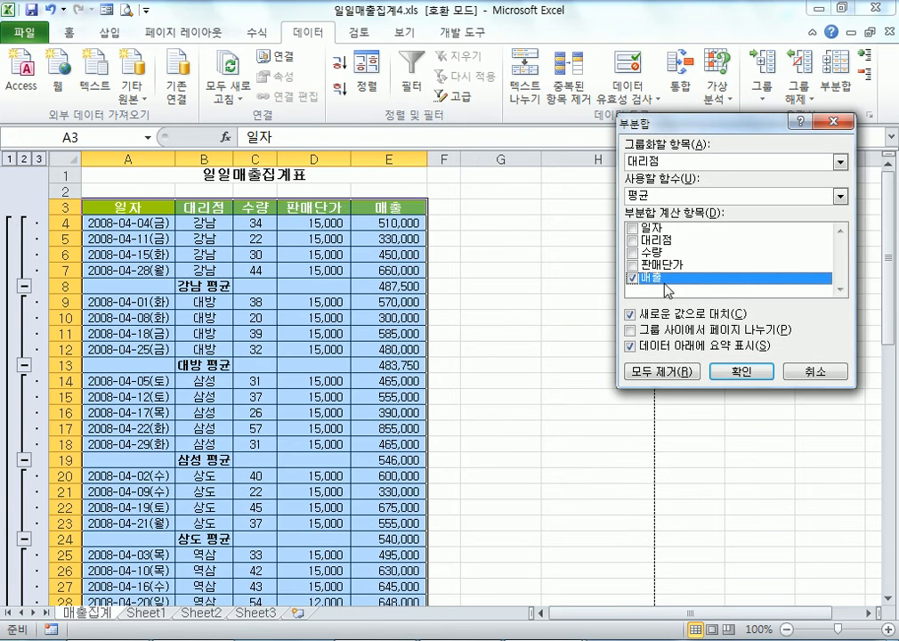
{"action": "left_click", "coordinate": [655, 196]}
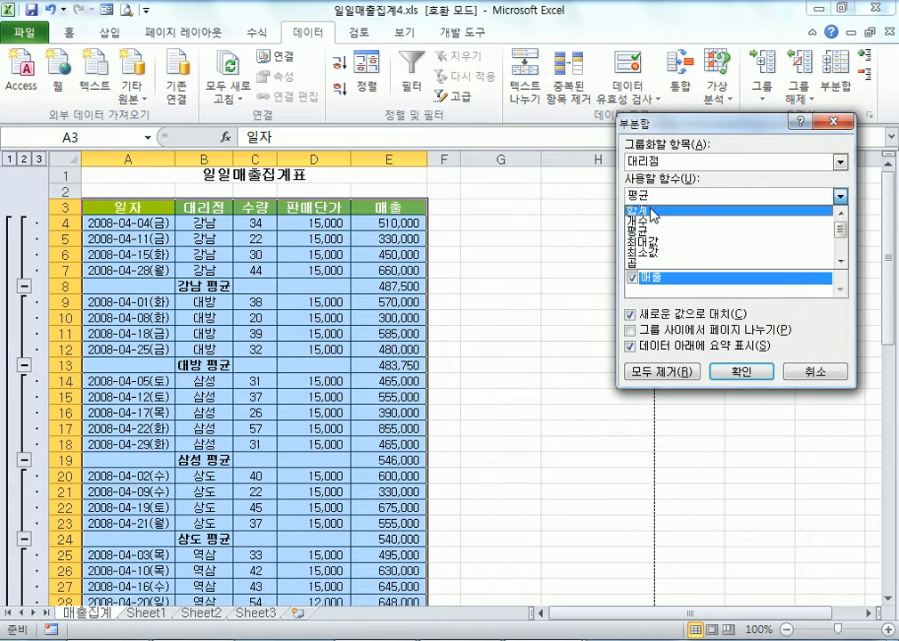
{"action": "left_click", "coordinate": [660, 208]}
{"action": "left_click", "coordinate": [654, 196]}
{"action": "left_click", "coordinate": [655, 240]}
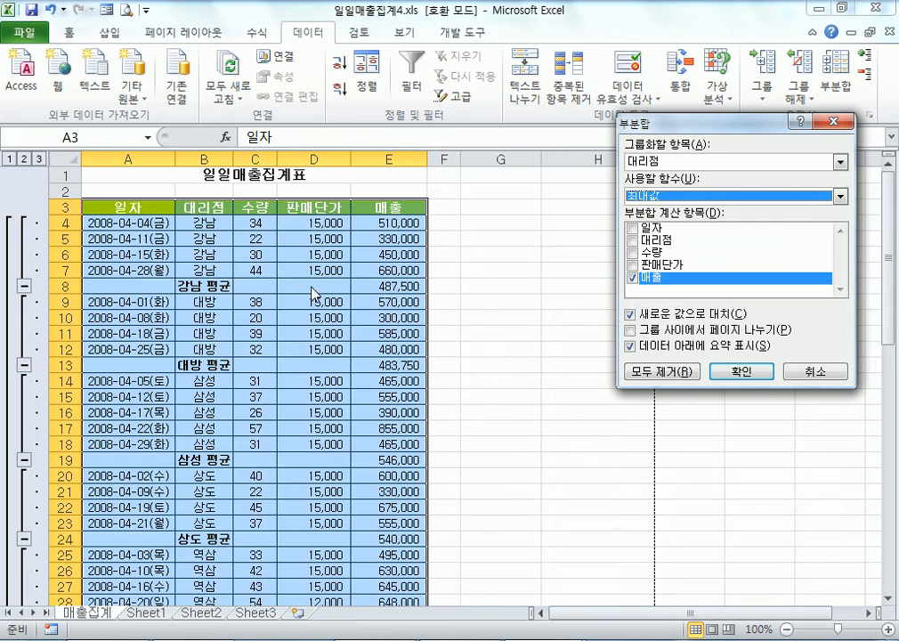
{"action": "left_click", "coordinate": [721, 373]}
Add a second 대리점 subtotal of 매출 using 최소값, with 새로운 값으로 대치 turned off.
{"action": "left_click", "coordinate": [209, 301]}
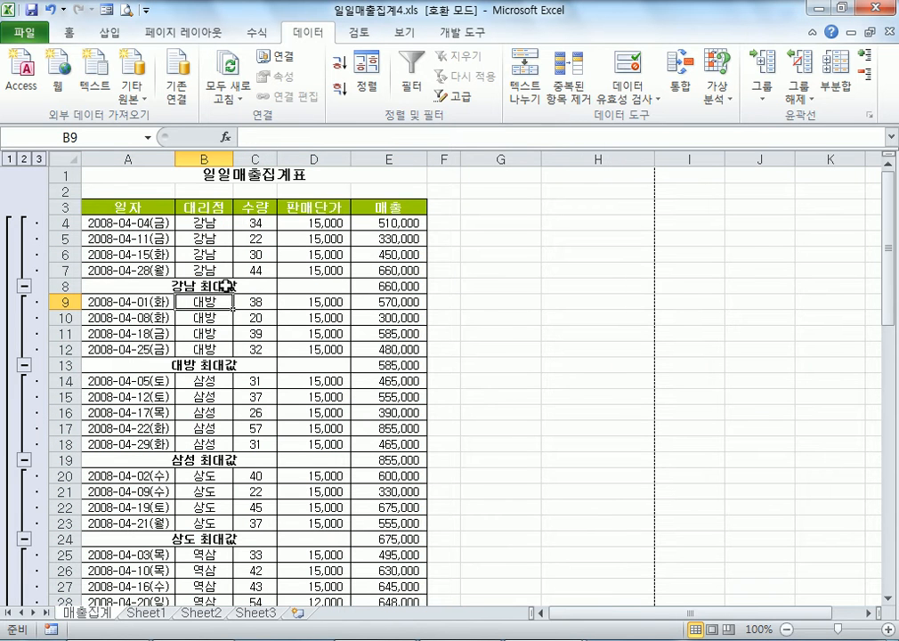
{"action": "left_click", "coordinate": [834, 84]}
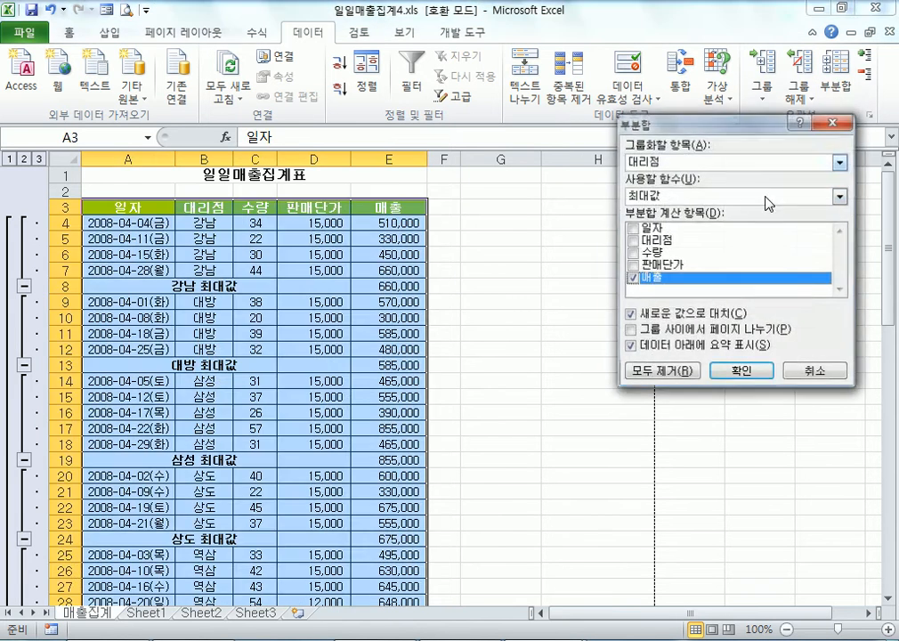
{"action": "left_click", "coordinate": [667, 317]}
{"action": "left_click", "coordinate": [676, 195]}
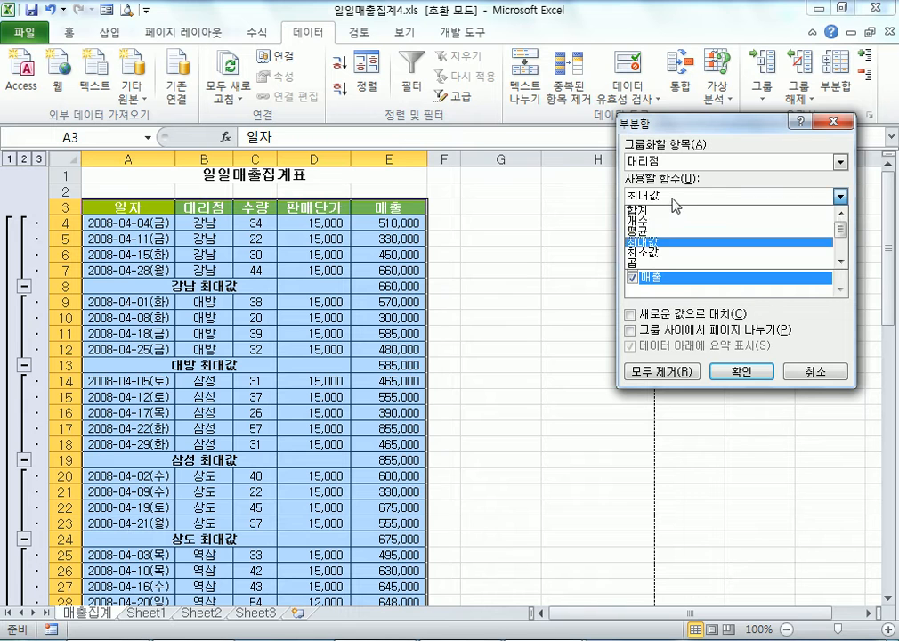
{"action": "left_click", "coordinate": [652, 258]}
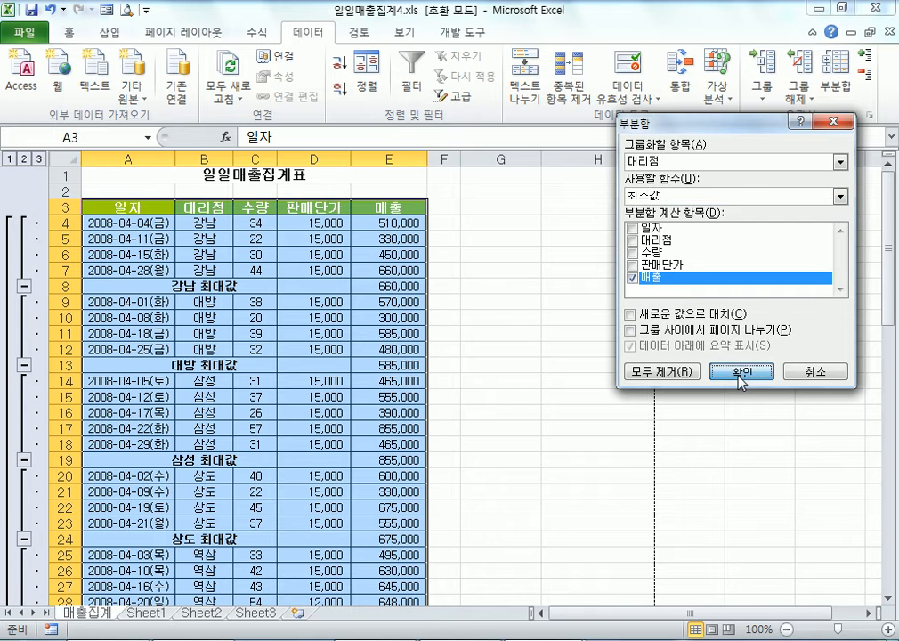
{"action": "left_click", "coordinate": [741, 371]}
Widen column B so the group labels for 최소값 and 최대값 fit on one line.
{"action": "left_click", "coordinate": [242, 302]}
{"action": "left_click_drag", "start_coordinate": [247, 158], "coordinate": [266, 159]}
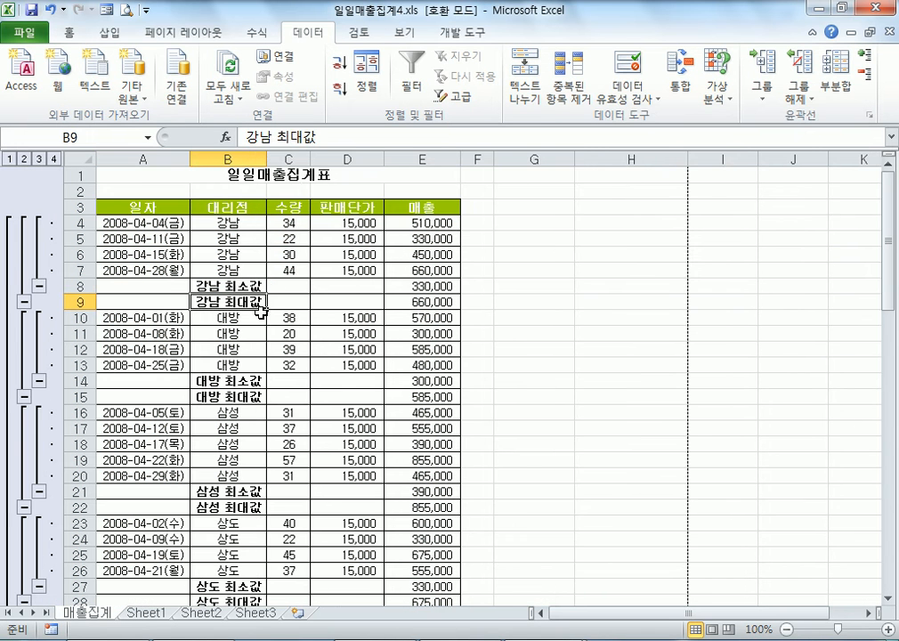
{"action": "left_click", "coordinate": [339, 331]}
{"action": "left_click", "coordinate": [228, 286]}
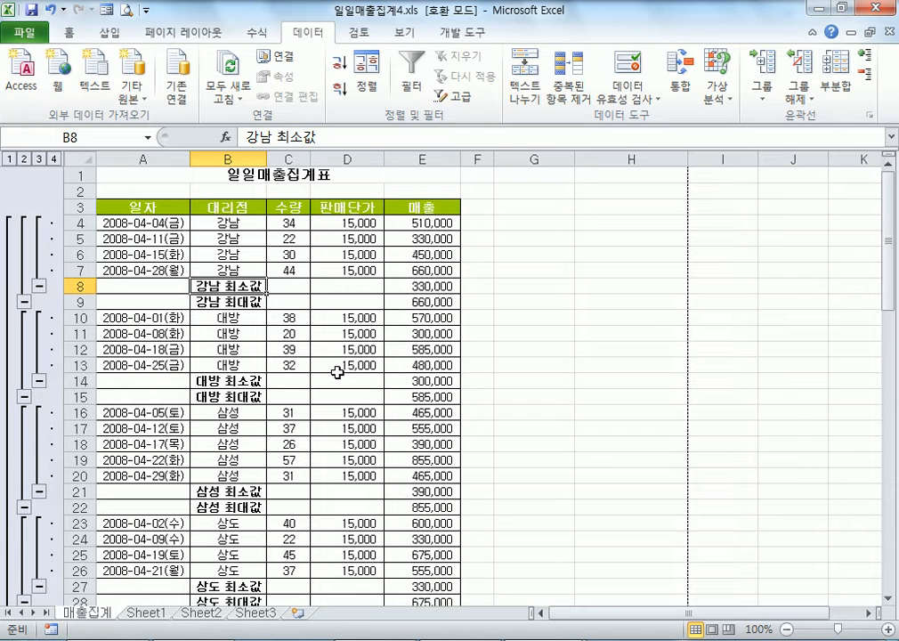
Review the 새로운 값으로 대치 option in the subtotal settings and leave without applying anything.
{"action": "left_click", "coordinate": [835, 86]}
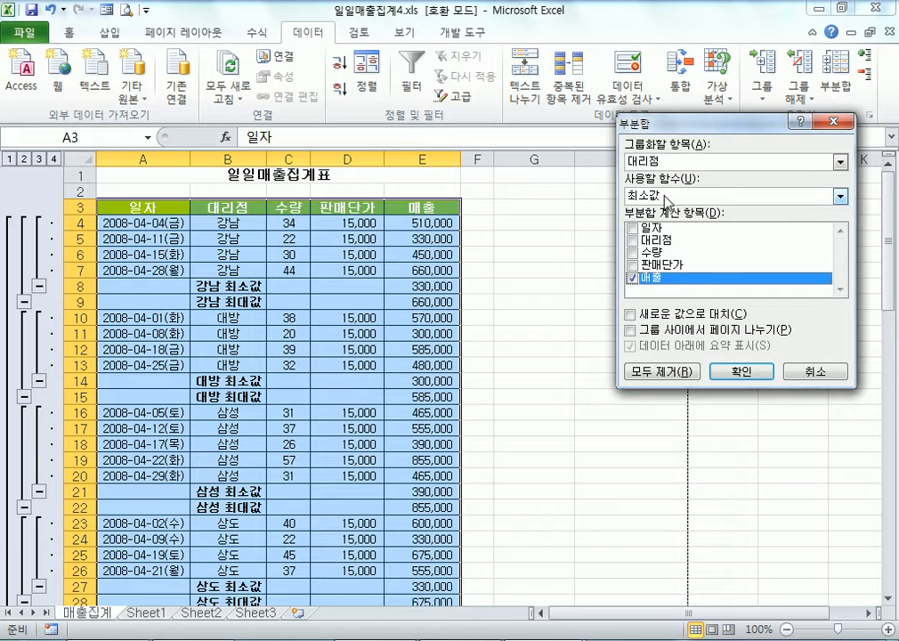
{"action": "left_click", "coordinate": [641, 314]}
{"action": "left_click", "coordinate": [641, 314]}
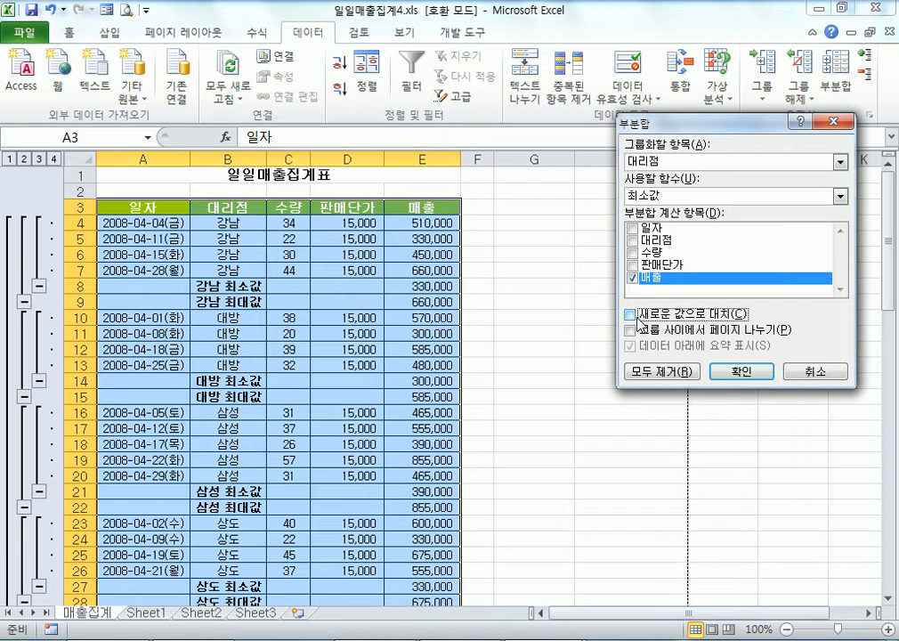
{"action": "left_click", "coordinate": [810, 371]}
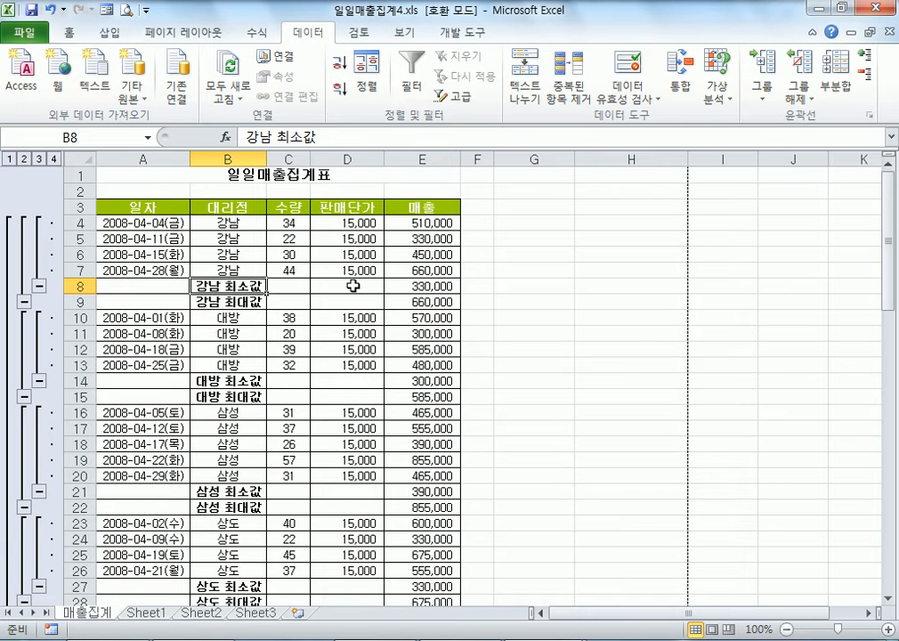
Compare the subtotal rows shown at outline levels 1 through 4, returning to level 3.
{"action": "left_click", "coordinate": [10, 160]}
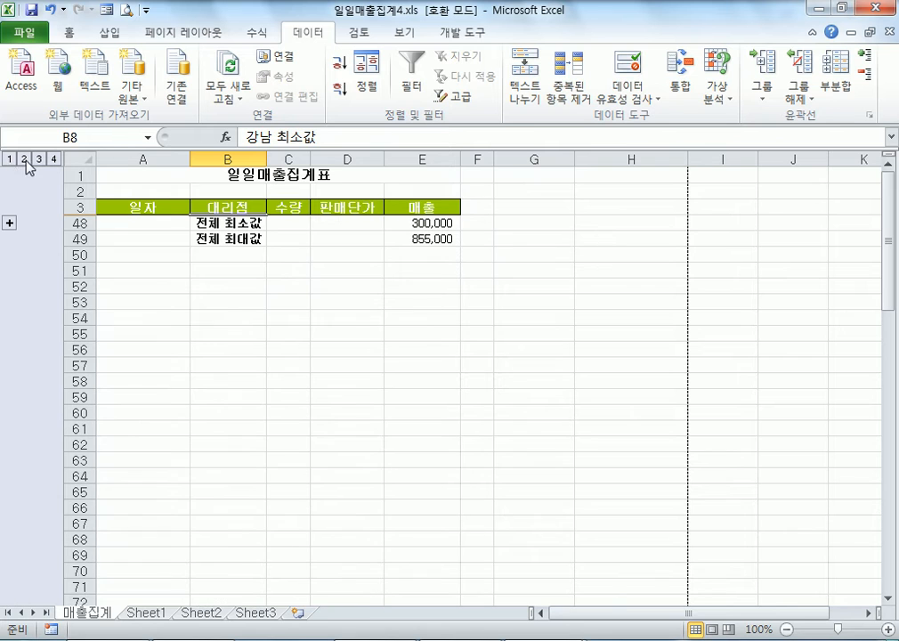
{"action": "left_click", "coordinate": [24, 159]}
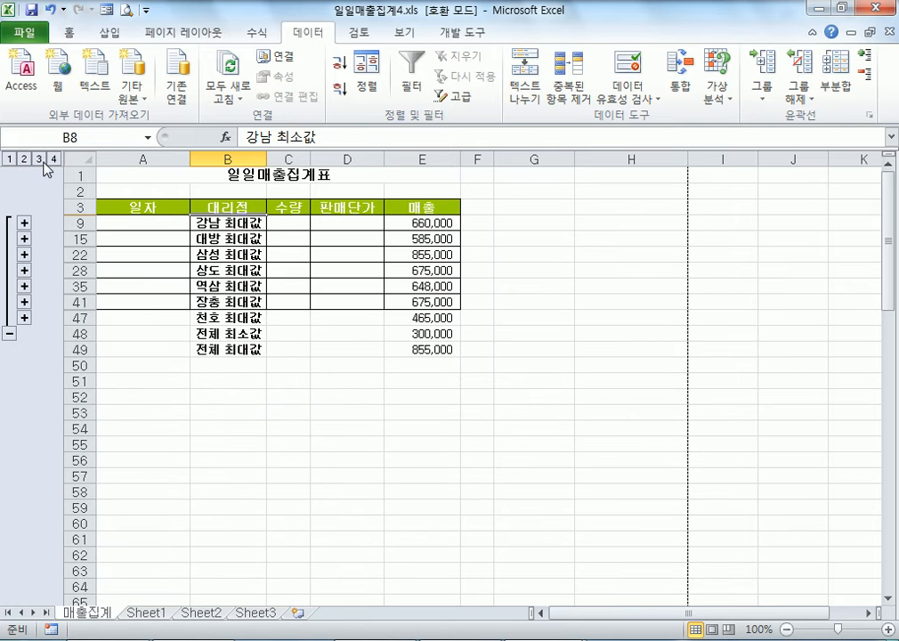
{"action": "left_click", "coordinate": [39, 160]}
{"action": "left_click", "coordinate": [54, 160]}
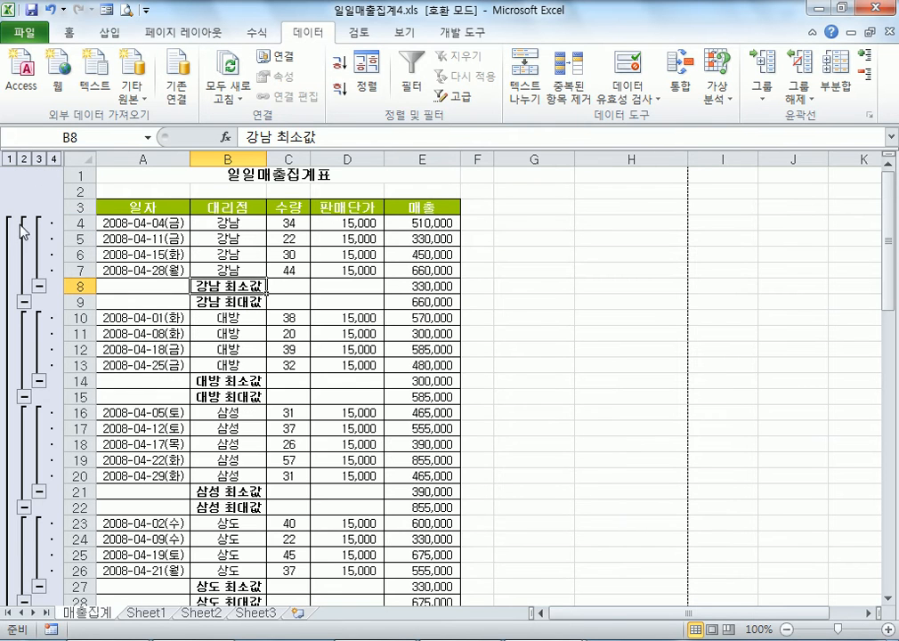
{"action": "left_click", "coordinate": [39, 159]}
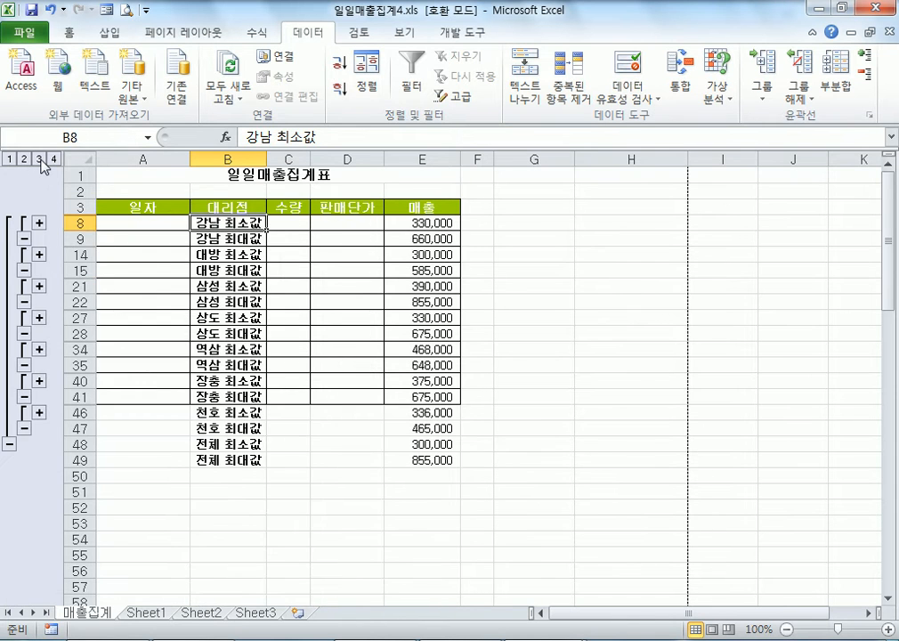
Show all detail rows and clear the outline from the subtotaled sales table.
{"action": "left_click", "coordinate": [53, 159]}
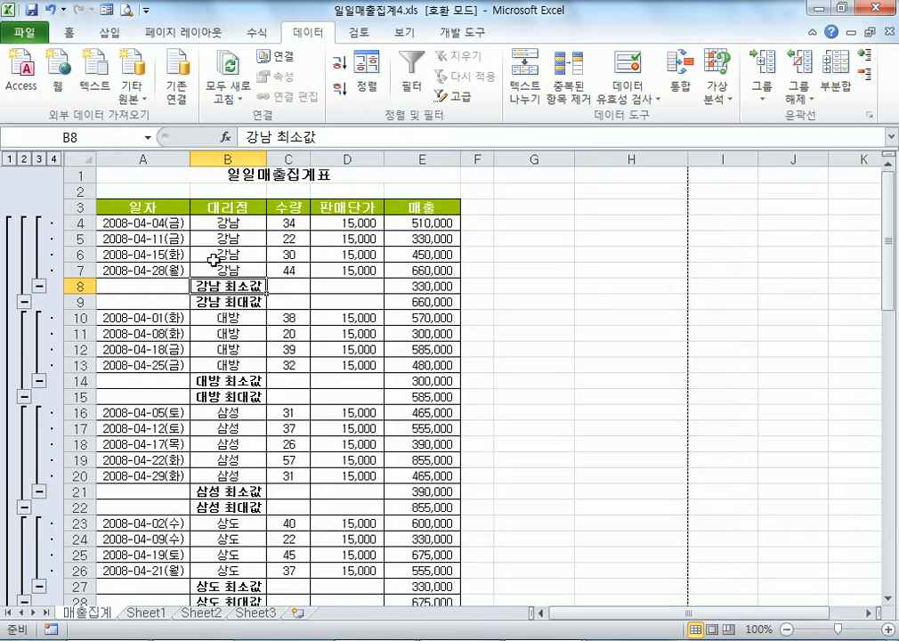
{"action": "left_click", "coordinate": [807, 100]}
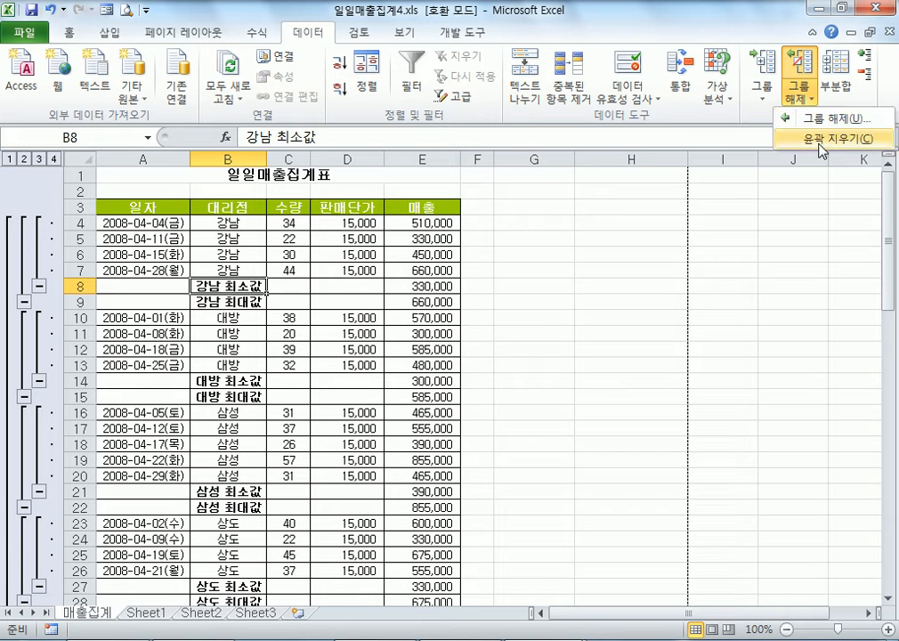
{"action": "left_click", "coordinate": [820, 138]}
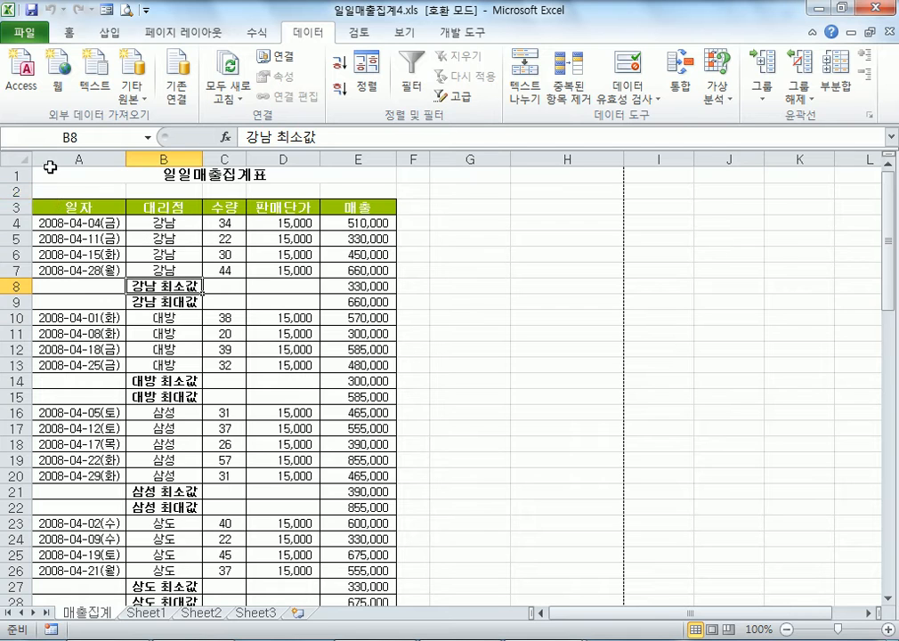
Rebuild the sales table's outline with 자동 윤곽 and review the grouping down its rows.
{"action": "left_click", "coordinate": [762, 94]}
{"action": "left_click", "coordinate": [206, 260]}
{"action": "left_click", "coordinate": [799, 89]}
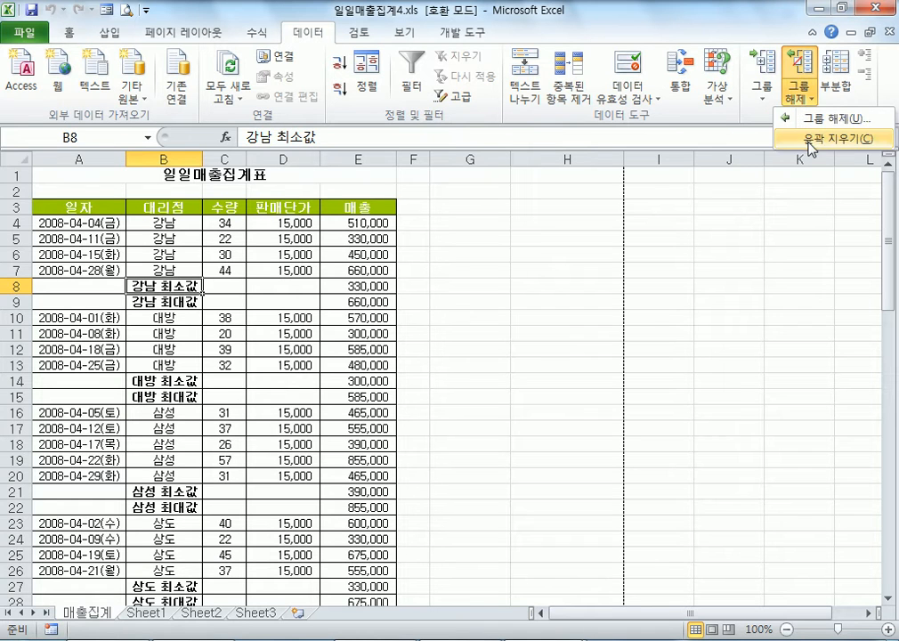
{"action": "left_click", "coordinate": [762, 92]}
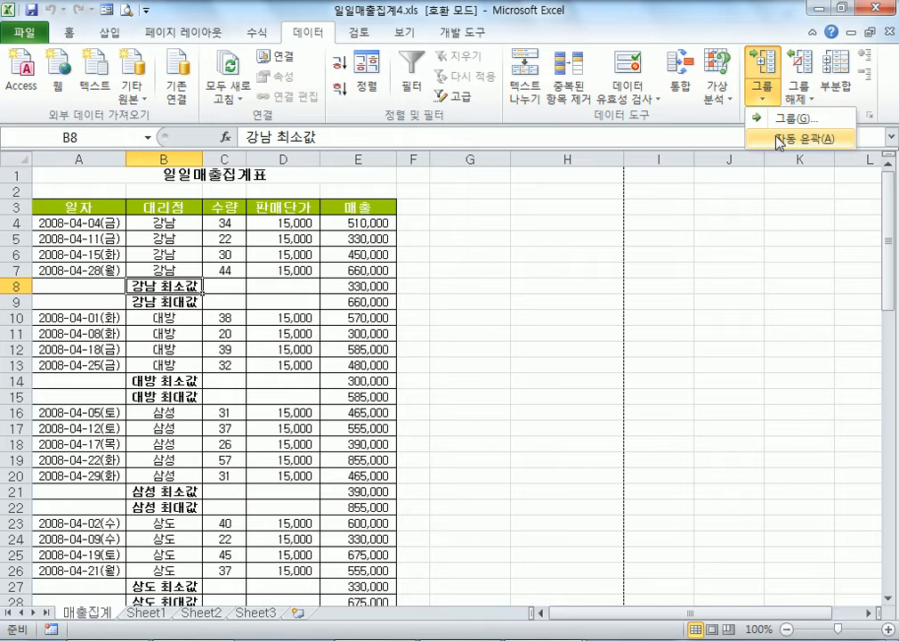
{"action": "left_click", "coordinate": [783, 138]}
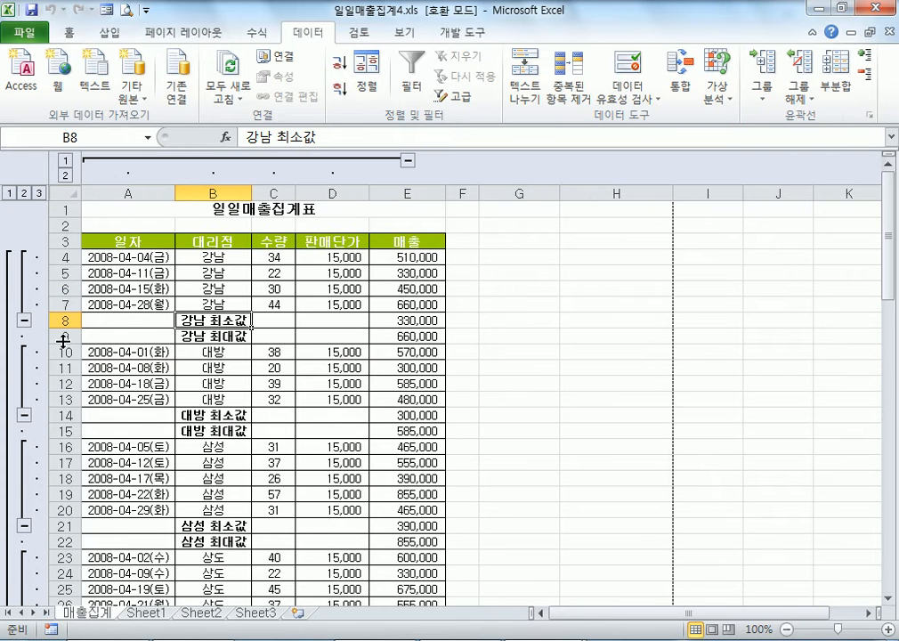
{"action": "scroll", "coordinate": [306, 350], "scroll_direction": "down", "scroll_amount": 2}
{"action": "scroll", "coordinate": [307, 353], "scroll_direction": "up", "scroll_amount": 2}
{"action": "scroll", "coordinate": [307, 353], "scroll_direction": "down", "scroll_amount": 10}
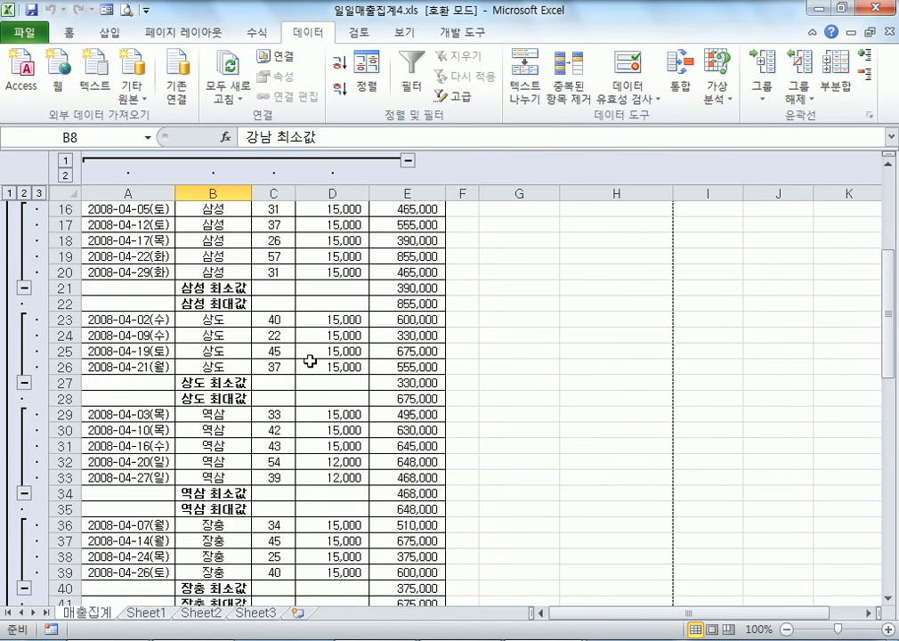
{"action": "scroll", "coordinate": [309, 357], "scroll_direction": "up", "scroll_amount": 10}
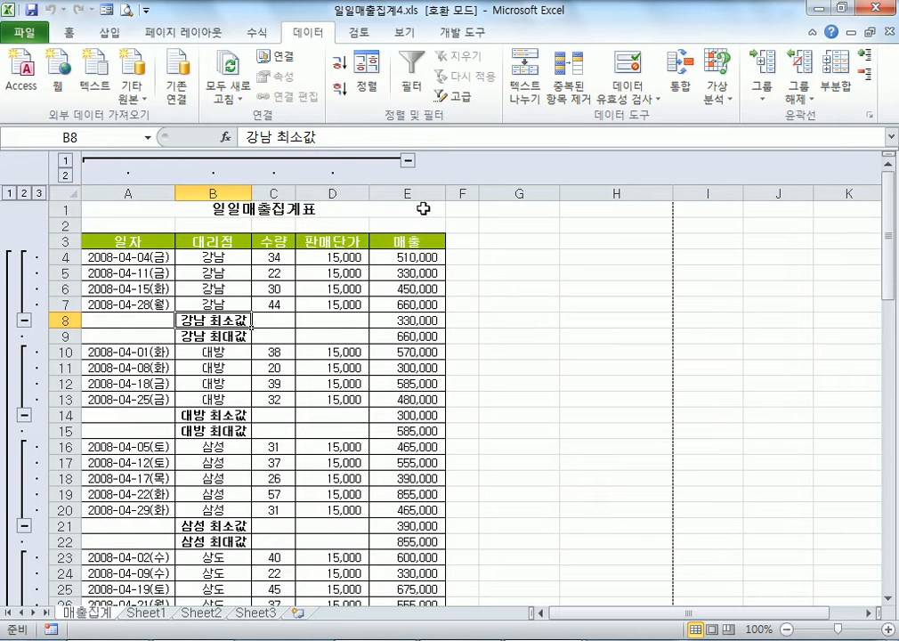
Clear the automatically created outline and look over the table's remaining subtotal rows.
{"action": "left_click", "coordinate": [805, 94]}
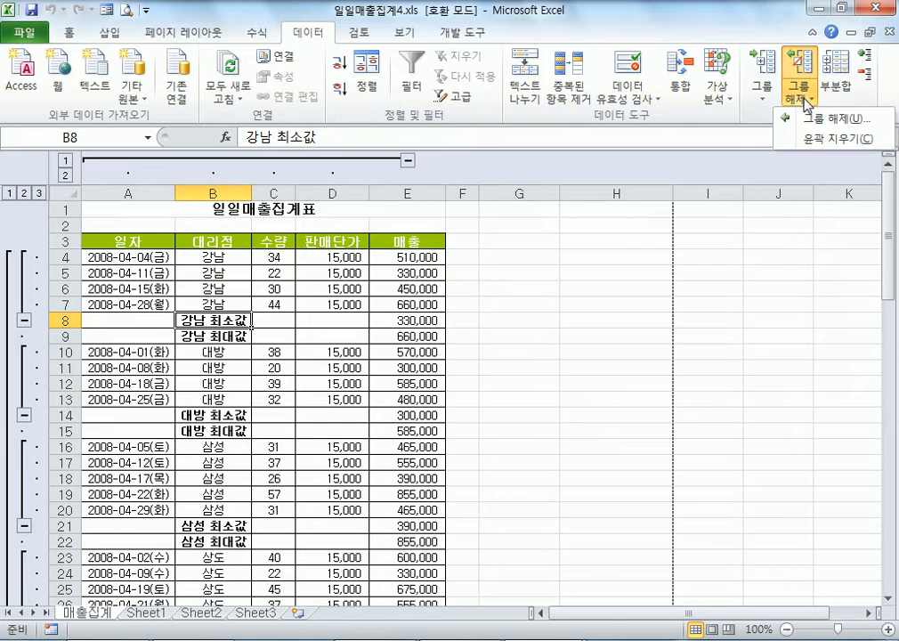
{"action": "left_click", "coordinate": [814, 138]}
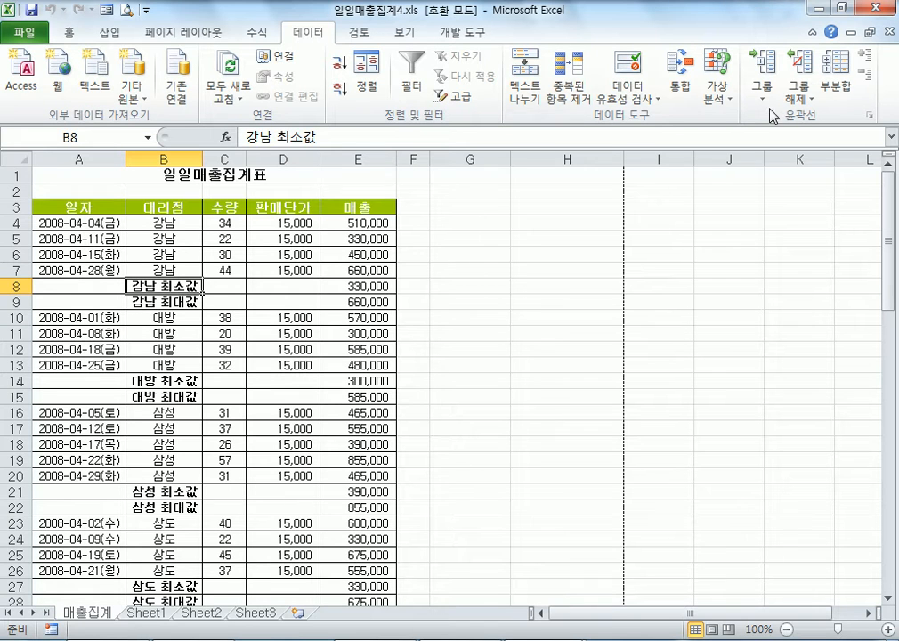
{"action": "left_click", "coordinate": [68, 299]}
{"action": "scroll", "coordinate": [251, 297], "scroll_direction": "down", "scroll_amount": 9}
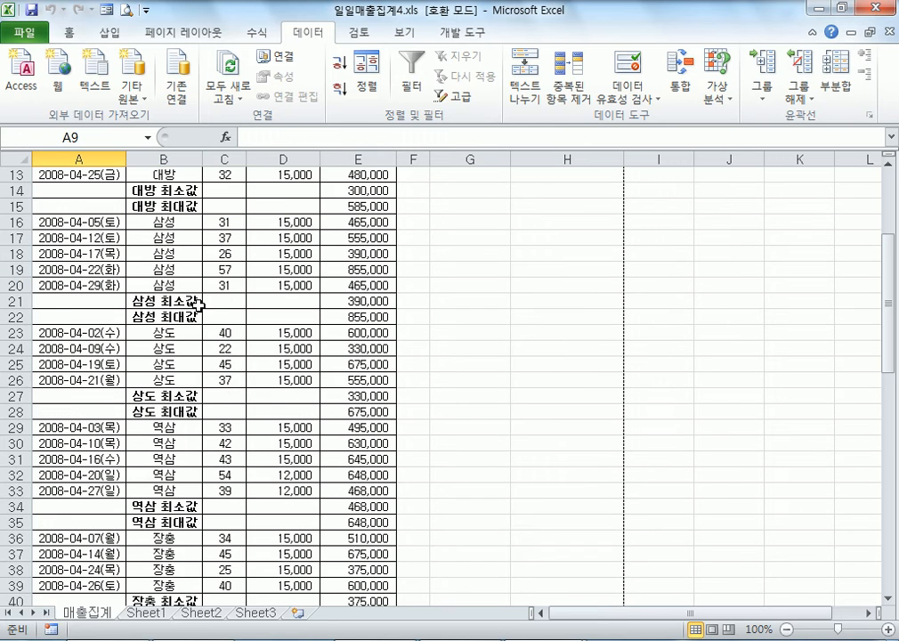
{"action": "scroll", "coordinate": [222, 422], "scroll_direction": "up", "scroll_amount": 9}
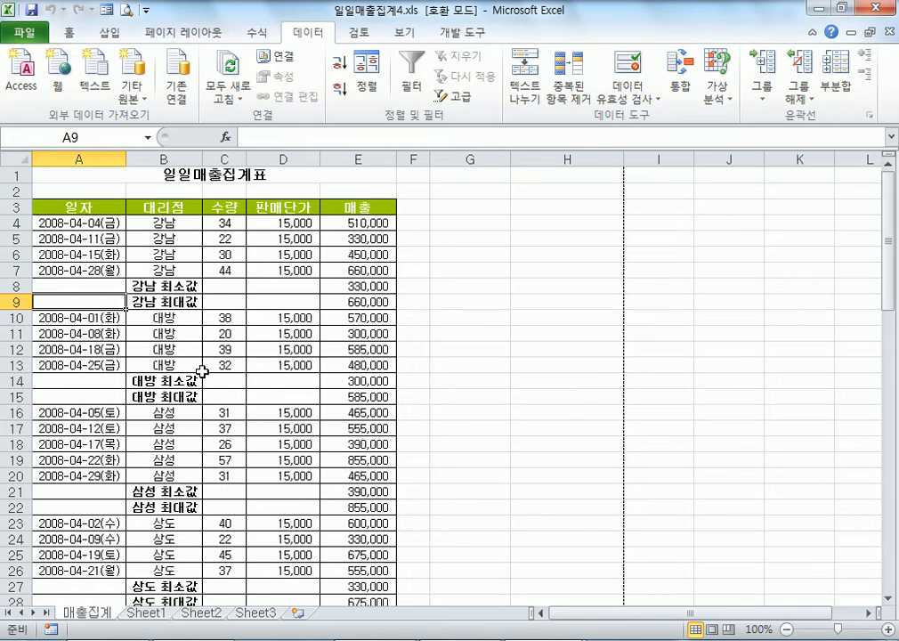
Remove all subtotals from the sales table.
{"action": "left_click", "coordinate": [182, 254]}
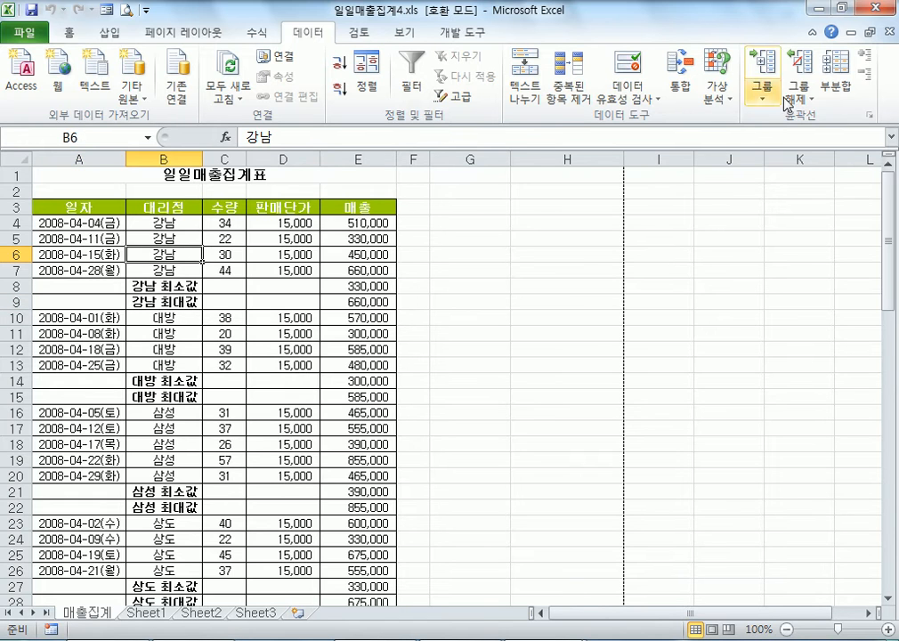
{"action": "left_click", "coordinate": [834, 85]}
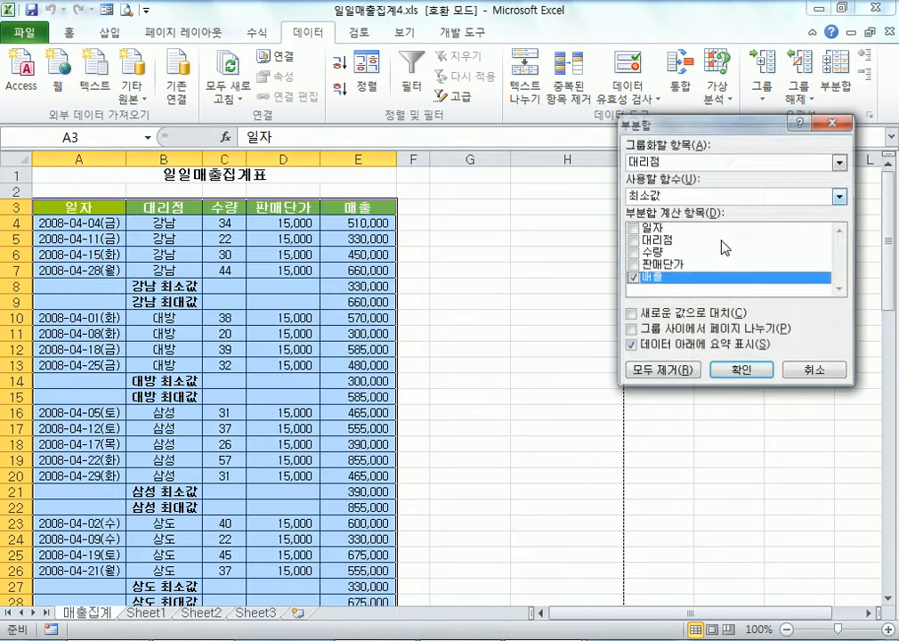
{"action": "left_click", "coordinate": [659, 372]}
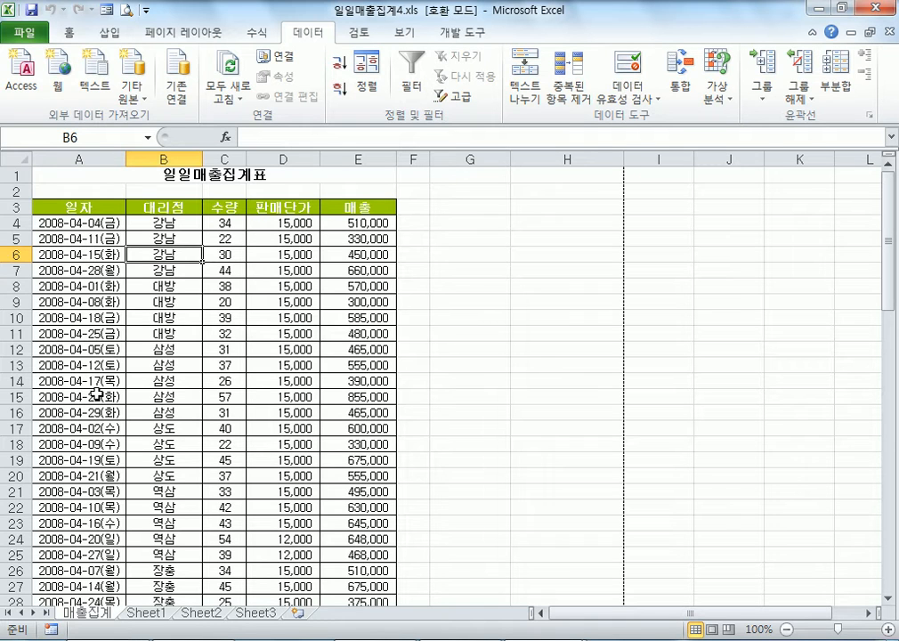
Add 평균 subtotals of 매출 for each 대리점 and clear the outline they create.
{"action": "left_click", "coordinate": [834, 85]}
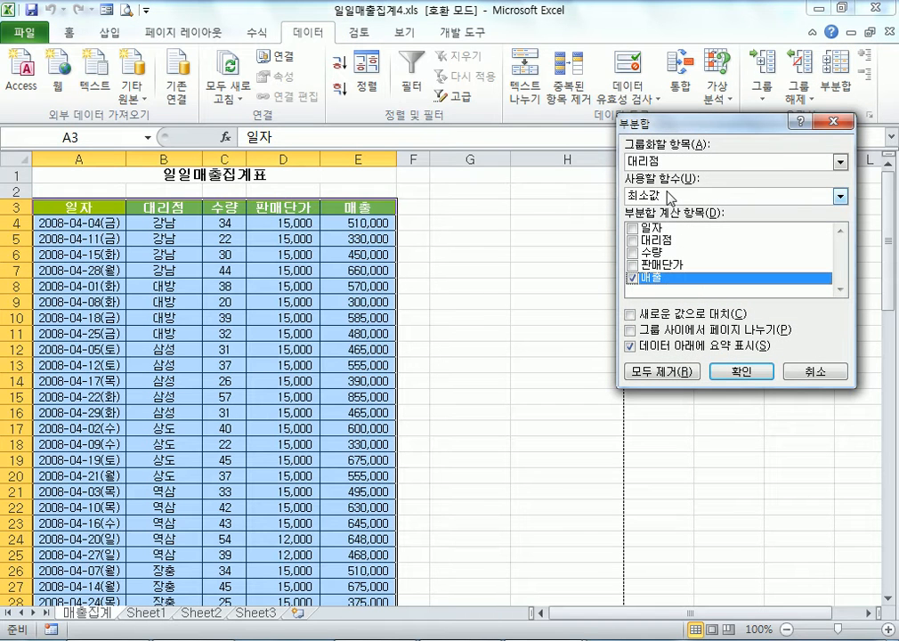
{"action": "left_click", "coordinate": [665, 197]}
{"action": "left_click", "coordinate": [662, 238]}
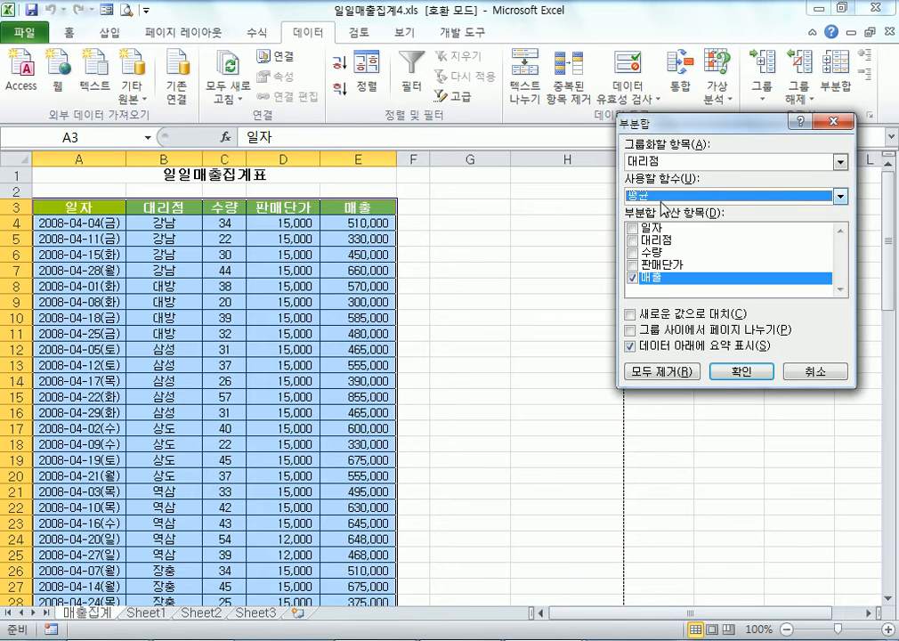
{"action": "left_click", "coordinate": [739, 372]}
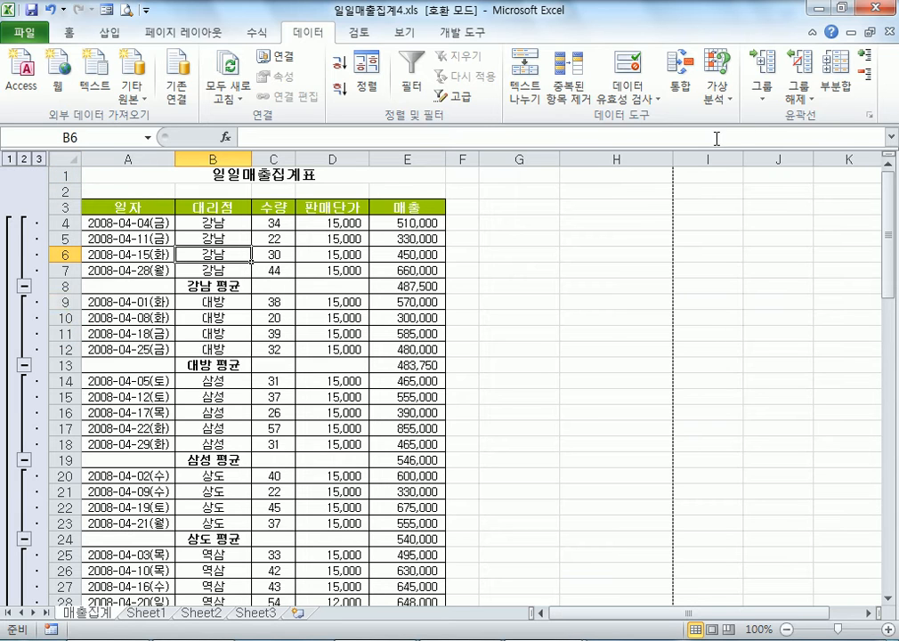
{"action": "left_click", "coordinate": [800, 95]}
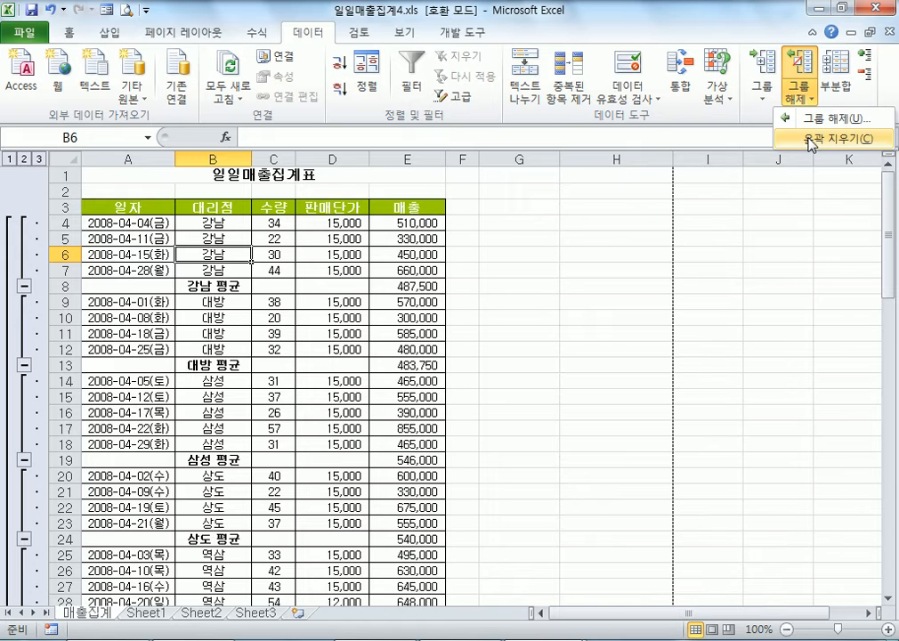
{"action": "left_click", "coordinate": [808, 139]}
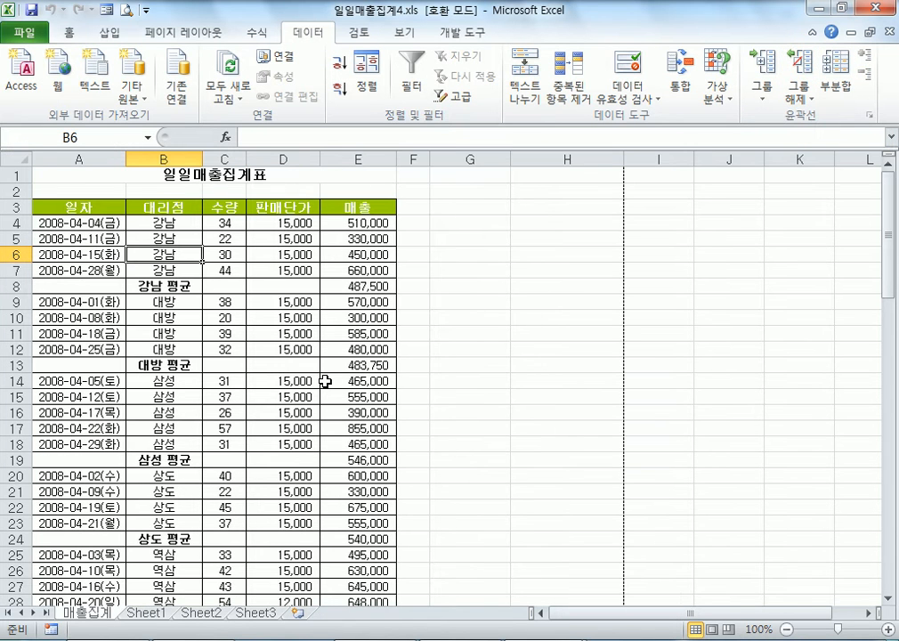
Group the 강남 detail rows 4 to 7 manually above their 평균 row.
{"action": "left_click_drag", "start_coordinate": [15, 222], "coordinate": [14, 269]}
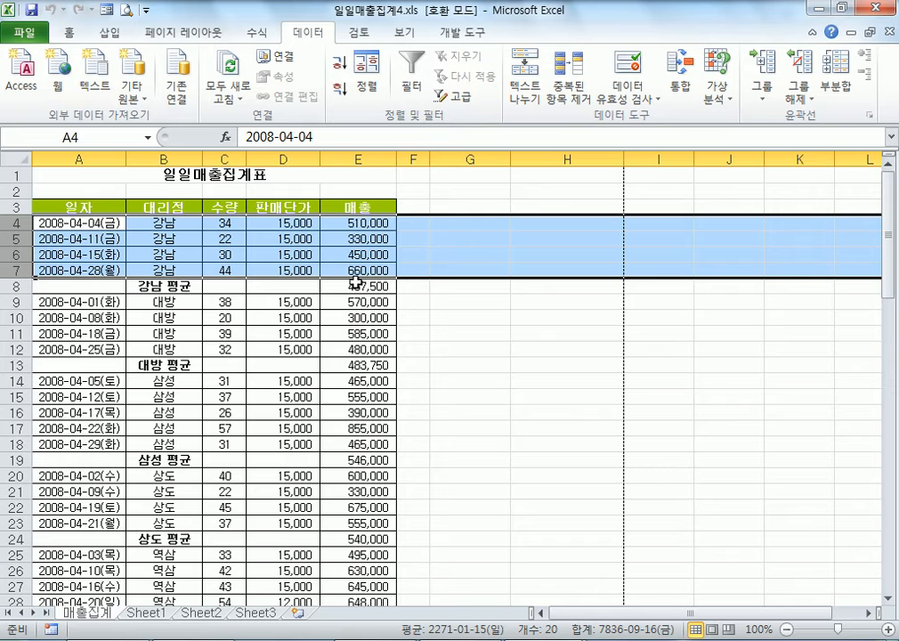
{"action": "left_click_drag", "start_coordinate": [12, 303], "coordinate": [13, 350]}
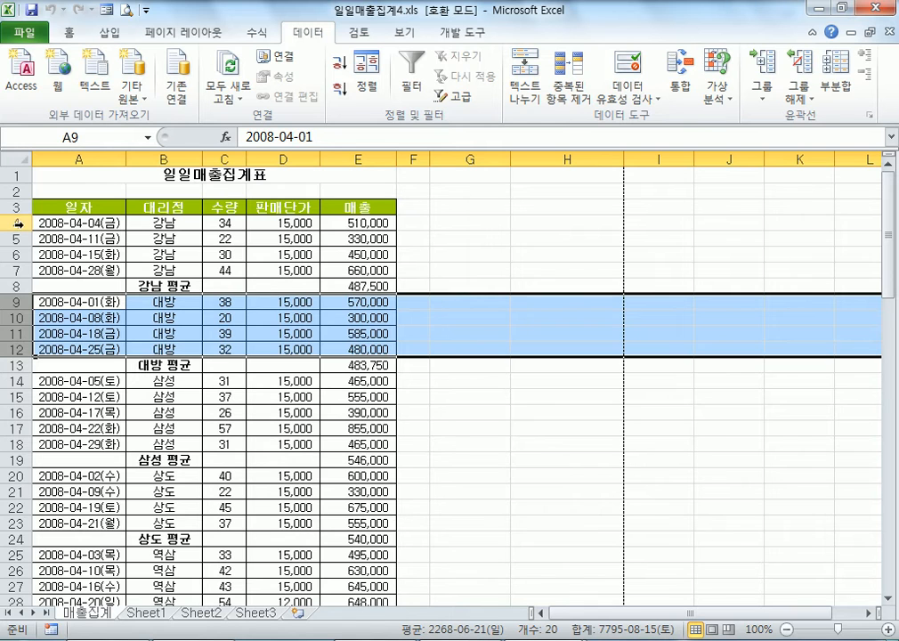
{"action": "left_click_drag", "start_coordinate": [14, 223], "coordinate": [14, 270]}
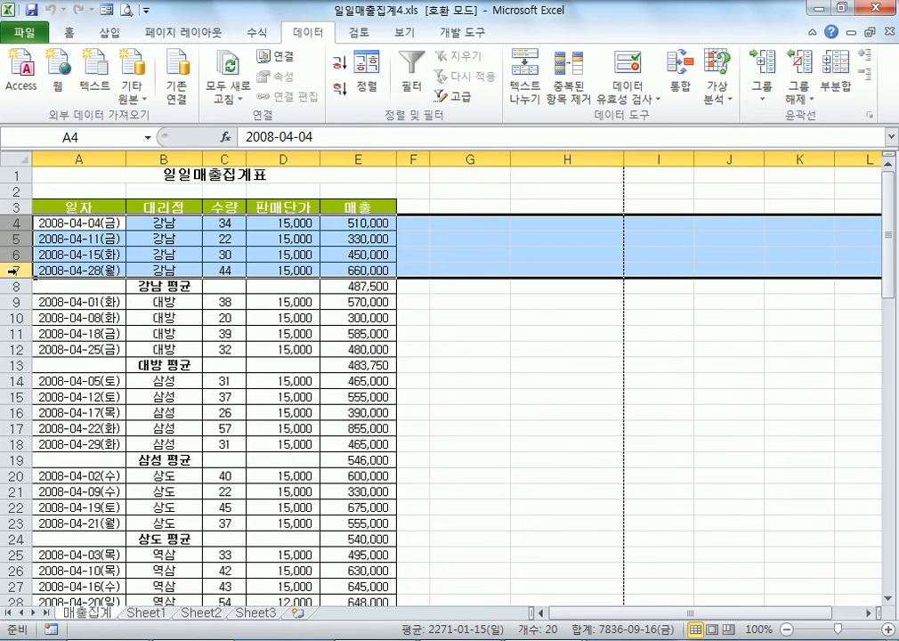
{"action": "scroll", "coordinate": [17, 266], "scroll_direction": "up", "scroll_amount": 7, "text": "ctrl"}
{"action": "left_click_drag", "start_coordinate": [29, 298], "coordinate": [13, 392]}
{"action": "left_click_drag", "start_coordinate": [235, 307], "coordinate": [445, 399]}
{"action": "left_click_drag", "start_coordinate": [702, 381], "coordinate": [702, 365]}
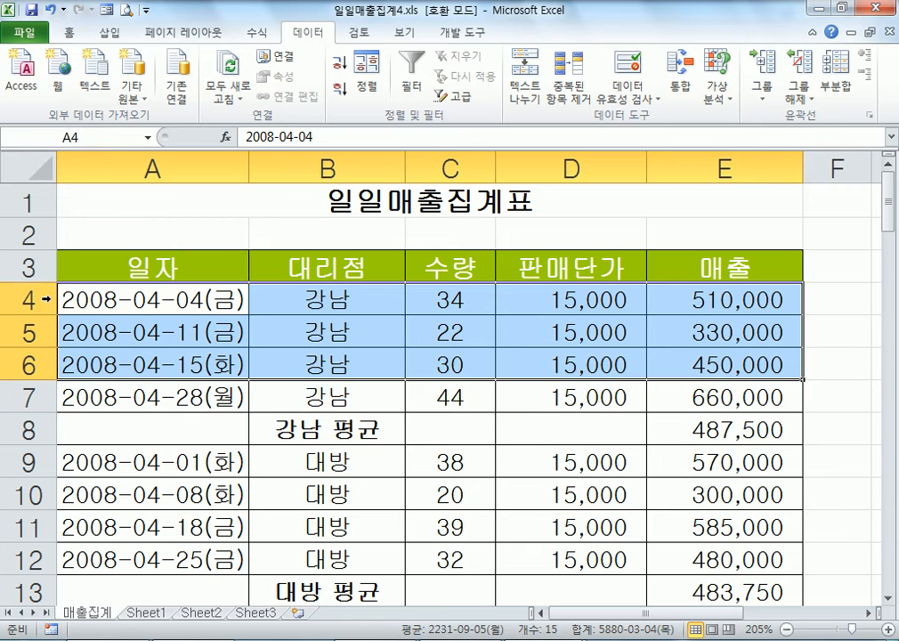
{"action": "left_click_drag", "start_coordinate": [13, 298], "coordinate": [18, 397]}
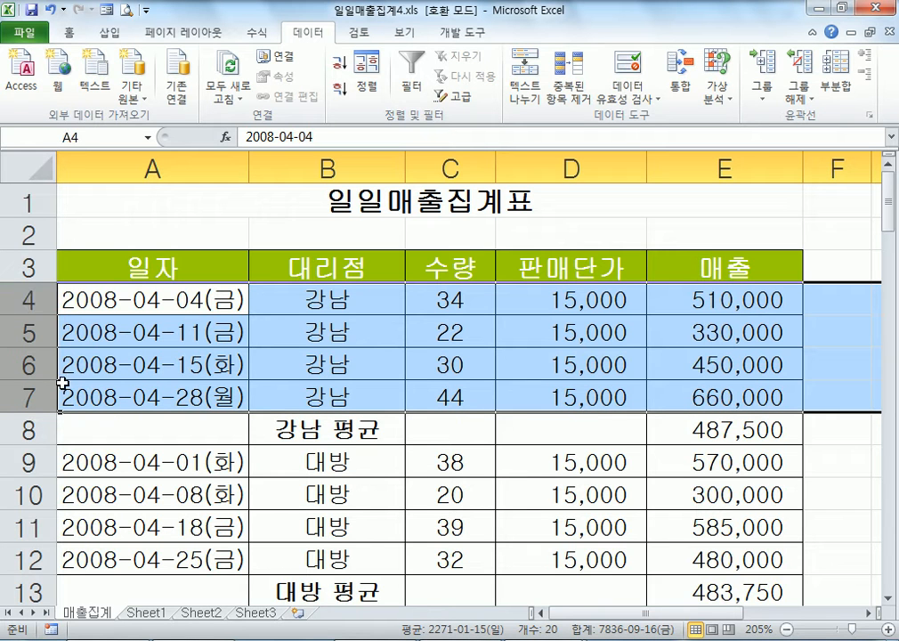
{"action": "left_click", "coordinate": [763, 98]}
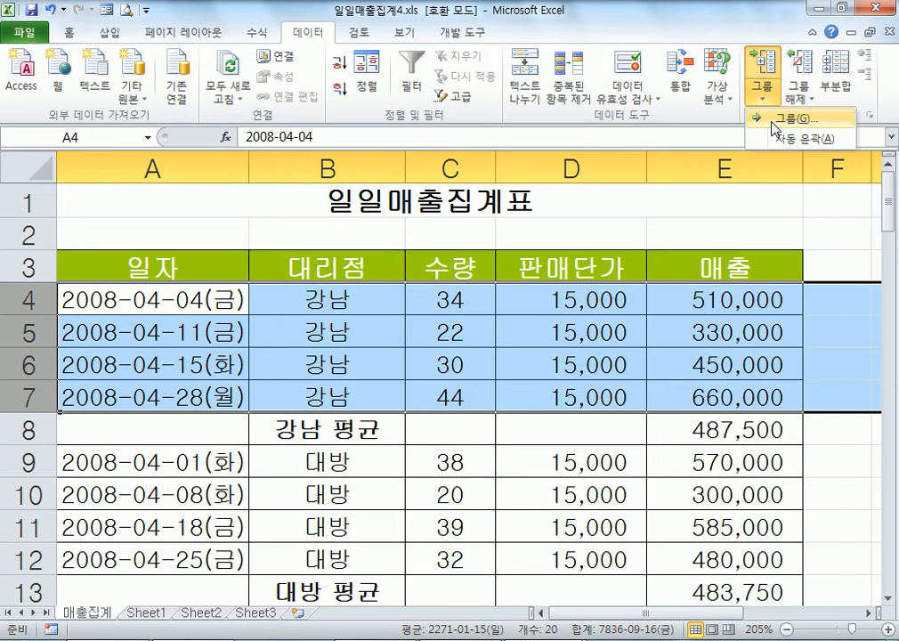
{"action": "left_click", "coordinate": [774, 121]}
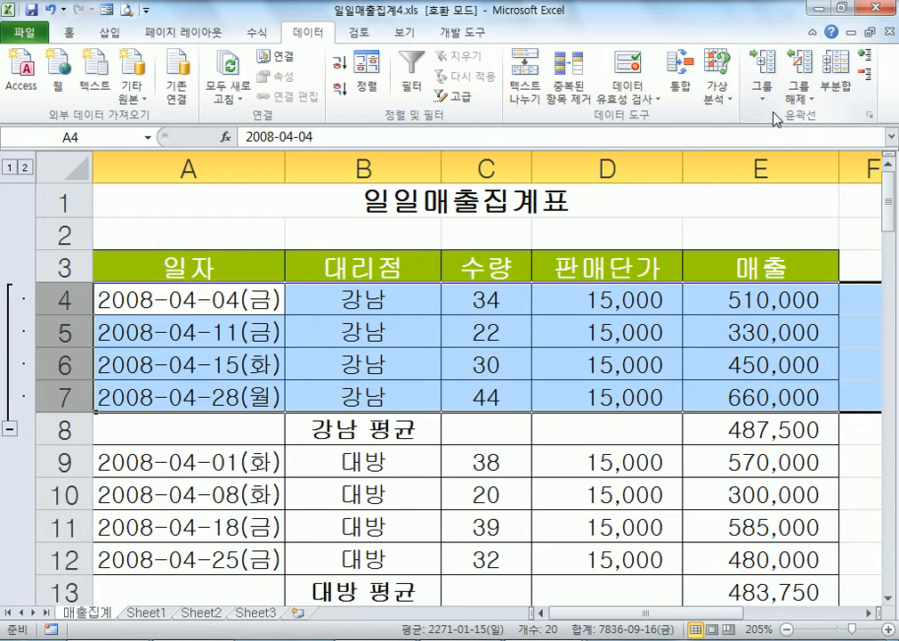
Group the 대방 detail rows 9 to 12 as a separate outline group.
{"action": "scroll", "coordinate": [24, 245], "scroll_direction": "down", "scroll_amount": 3}
{"action": "scroll", "coordinate": [24, 245], "scroll_direction": "up", "scroll_amount": 1}
{"action": "left_click", "coordinate": [58, 267]}
{"action": "left_click_drag", "start_coordinate": [58, 267], "coordinate": [57, 365]}
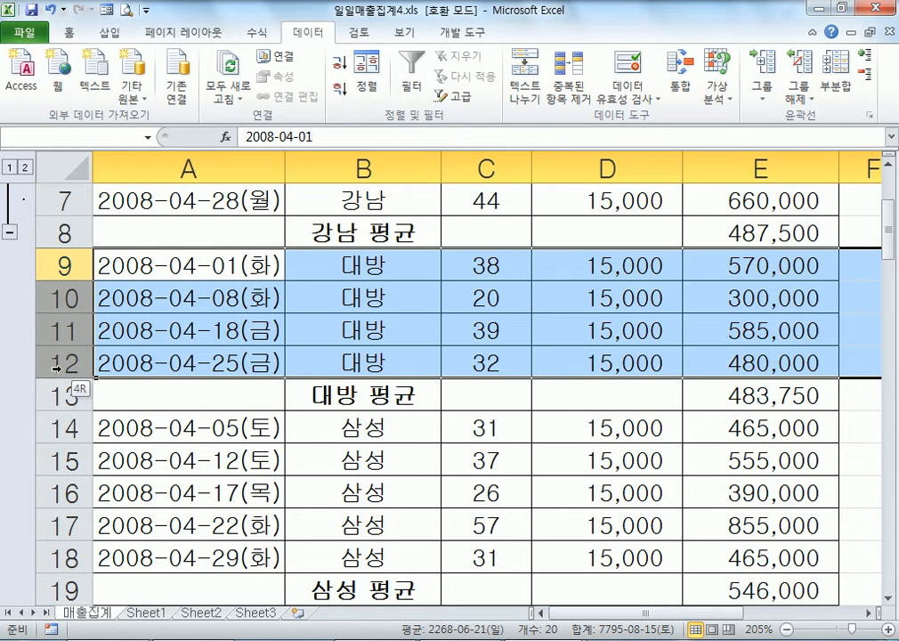
{"action": "left_click", "coordinate": [757, 98]}
{"action": "left_click", "coordinate": [765, 119]}
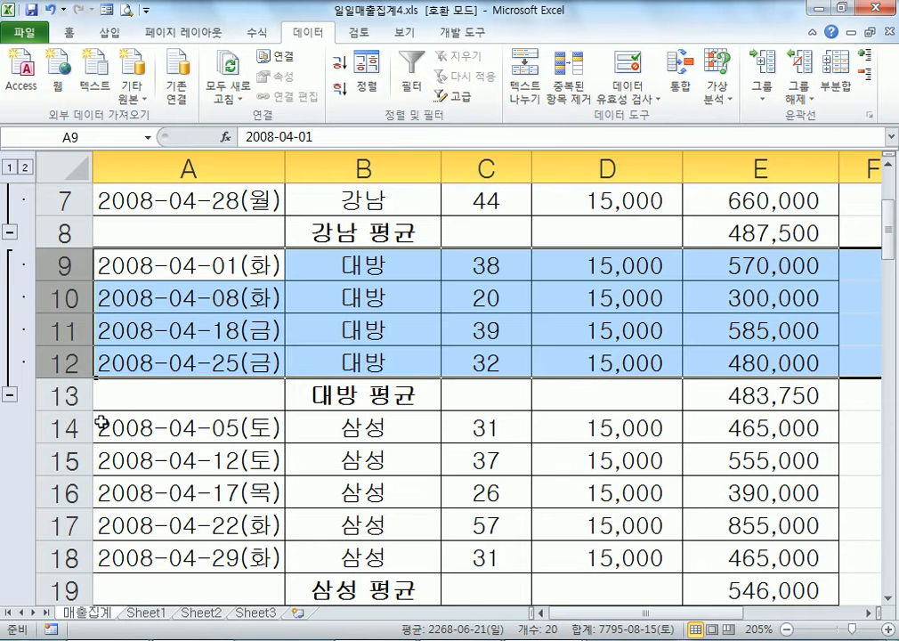
Group the 삼성 detail rows 14 to 18 above their 평균 row.
{"action": "left_click", "coordinate": [64, 427]}
{"action": "left_click_drag", "start_coordinate": [65, 427], "coordinate": [59, 558]}
{"action": "scroll", "coordinate": [183, 459], "scroll_direction": "down", "scroll_amount": 2}
{"action": "scroll", "coordinate": [172, 452], "scroll_direction": "up", "scroll_amount": 1}
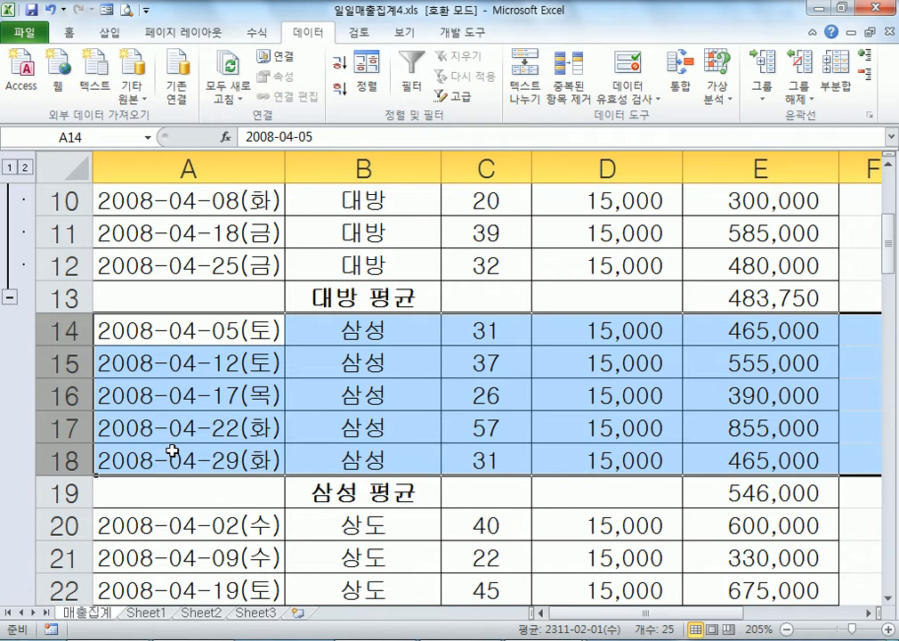
{"action": "key", "text": "shift+alt+Right"}
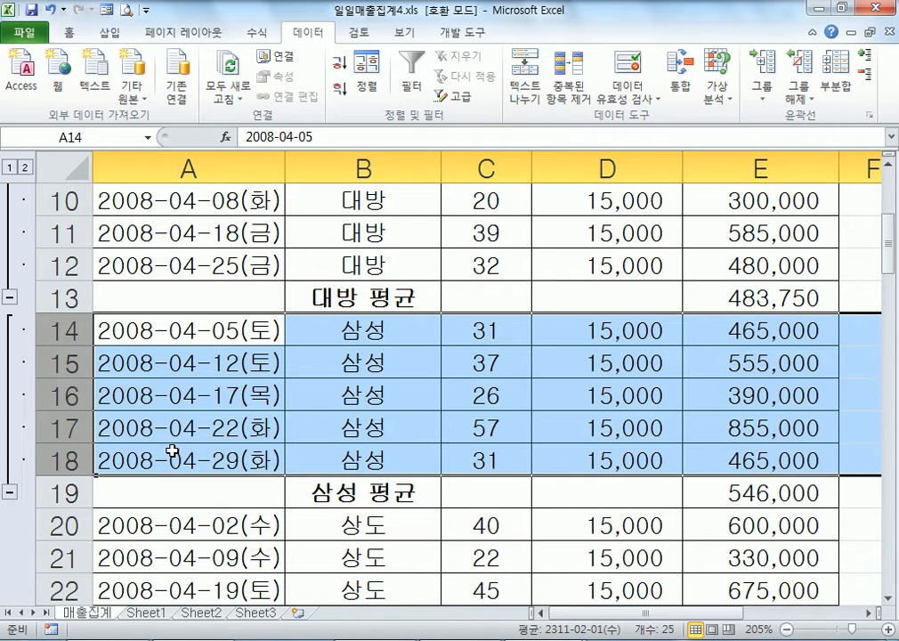
Group the 상도 detail rows 20 to 23 above their 평균 row.
{"action": "scroll", "coordinate": [171, 454], "scroll_direction": "down", "scroll_amount": 2}
{"action": "left_click_drag", "start_coordinate": [65, 331], "coordinate": [55, 416]}
{"action": "key", "text": "alt+a"}
{"action": "key", "text": "g"}
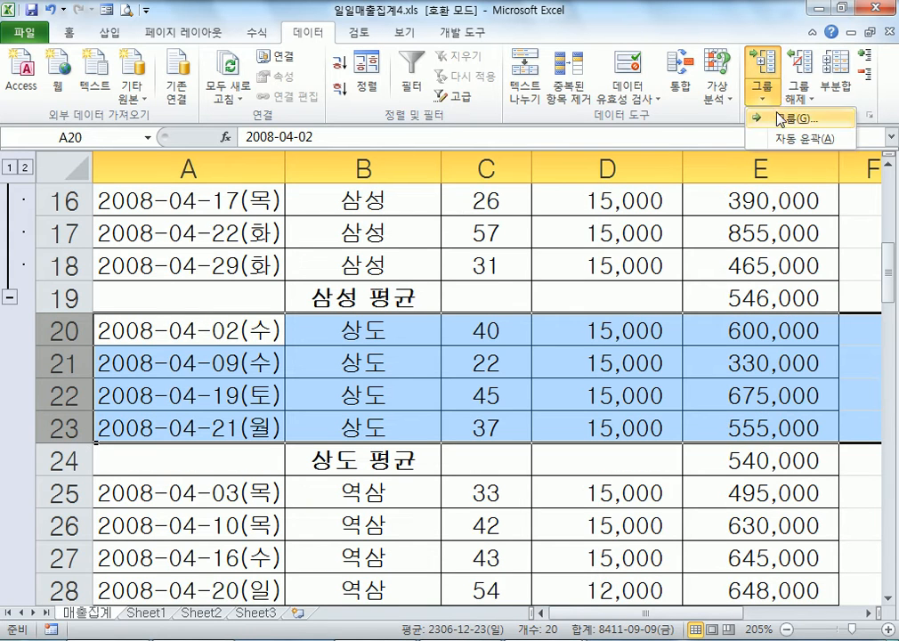
{"action": "key", "text": "Escape"}
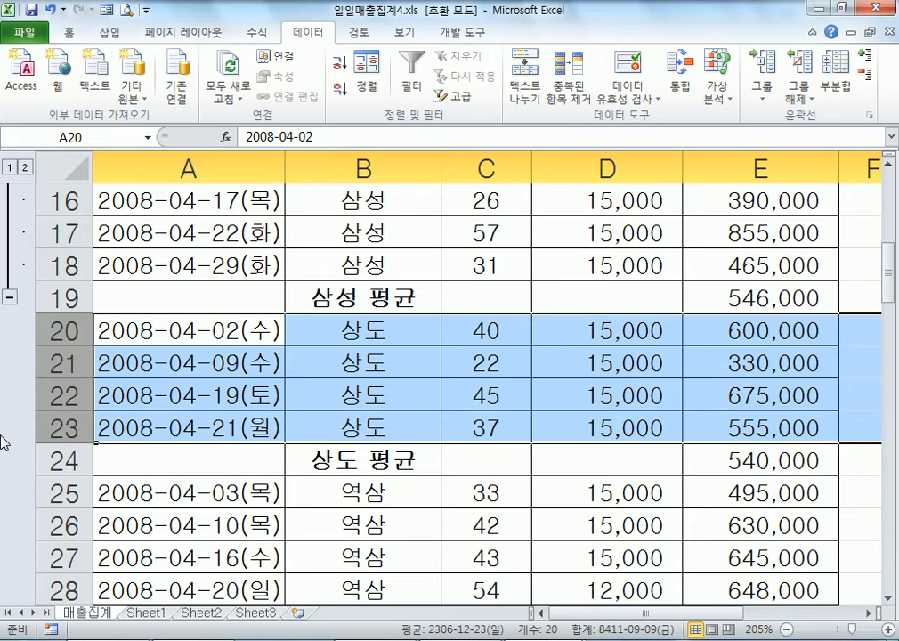
{"action": "key", "text": "shift+alt+Right"}
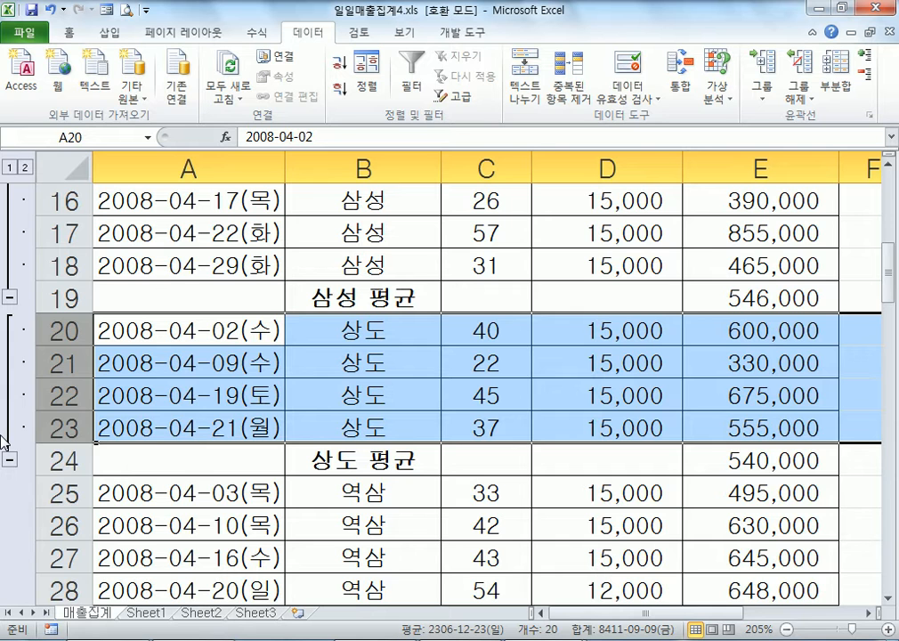
Switch to the Notepad notes and start a new entry at the end reading "윤곽설정 :".
{"action": "key", "text": "alt+Tab"}
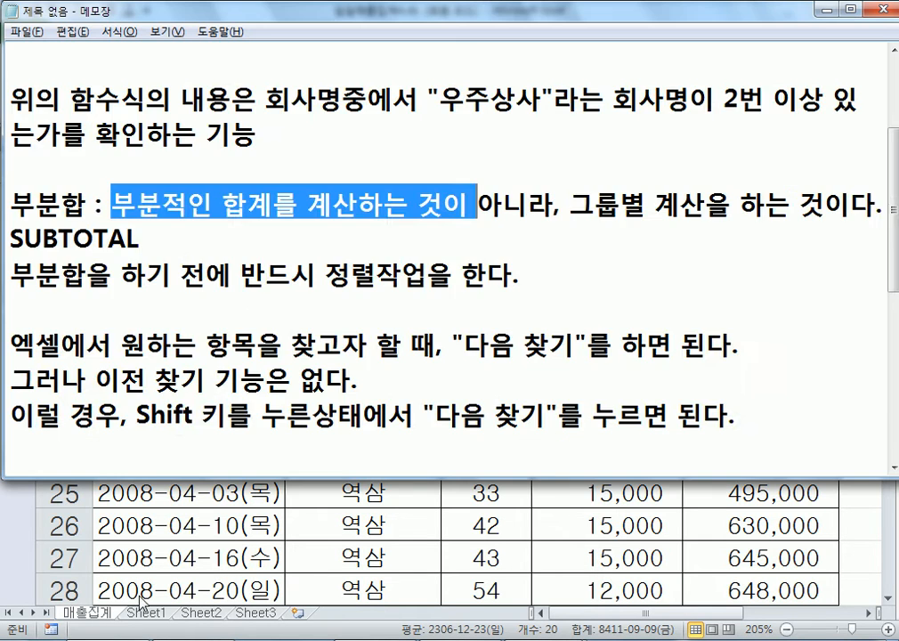
{"action": "scroll", "coordinate": [462, 311], "scroll_direction": "down", "scroll_amount": 2}
{"action": "left_click", "coordinate": [70, 271]}
{"action": "type", "text": "ㅇㅜㄴ"}
{"action": "key", "text": "BackSpace"}
{"action": "type", "text": "윤곽설정"}
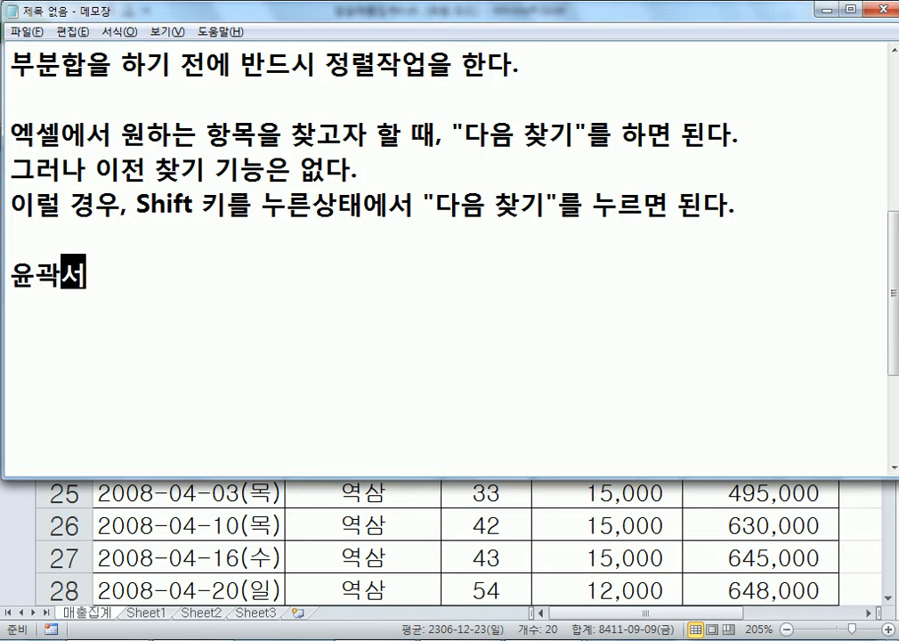
{"action": "type", "text": " :"}
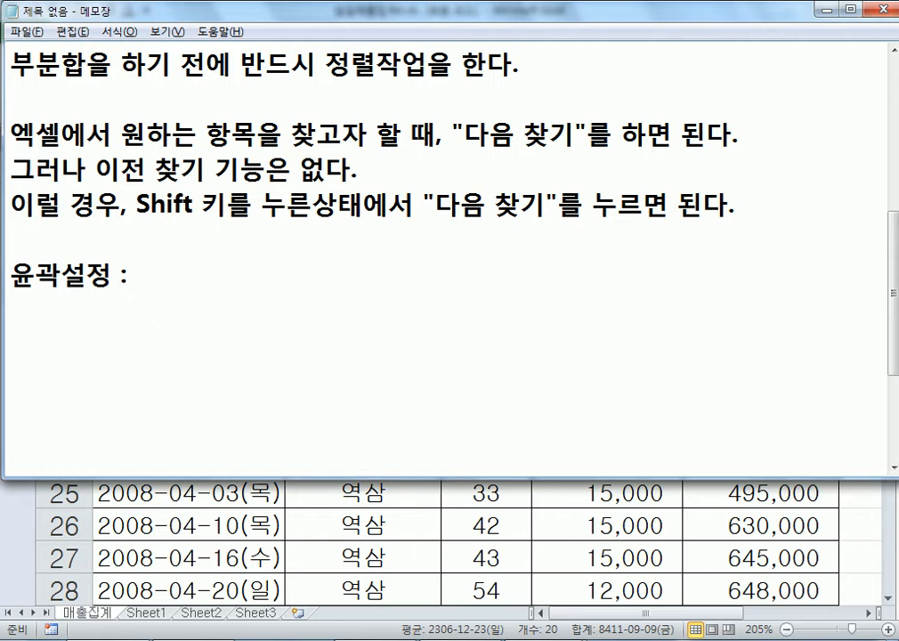
Continue the 윤곽설정 note with the text "Alt + Shift +", correcting its spelling.
{"action": "type", "text": " Alt + Shoft"}
{"action": "key", "text": "BackSpace"}
{"action": "key", "text": "BackSpace"}
{"action": "key", "text": "BackSpace"}
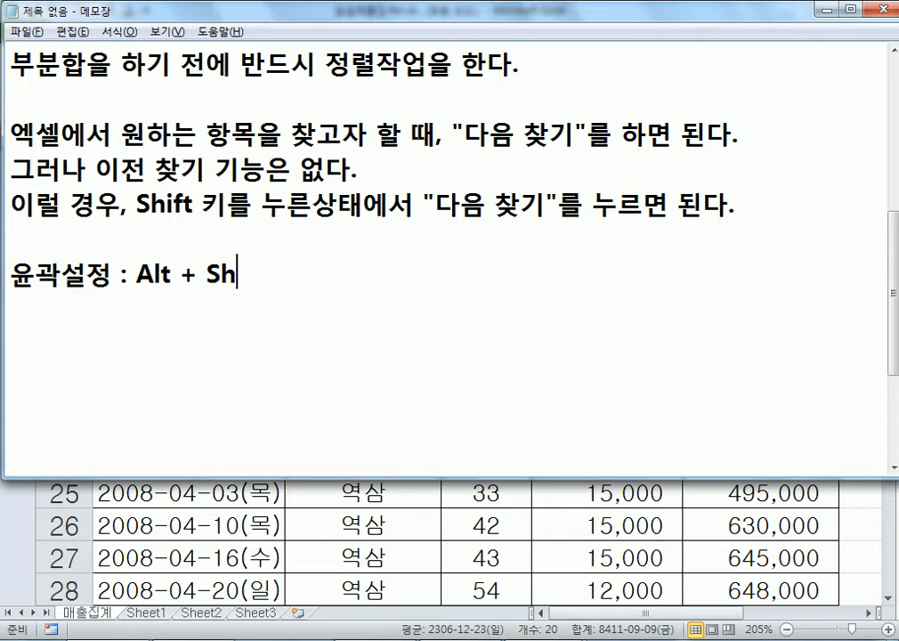
{"action": "type", "text": "IFT"}
{"action": "key", "text": "BackSpace"}
{"action": "key", "text": "BackSpace"}
{"action": "type", "text": "ft +"}
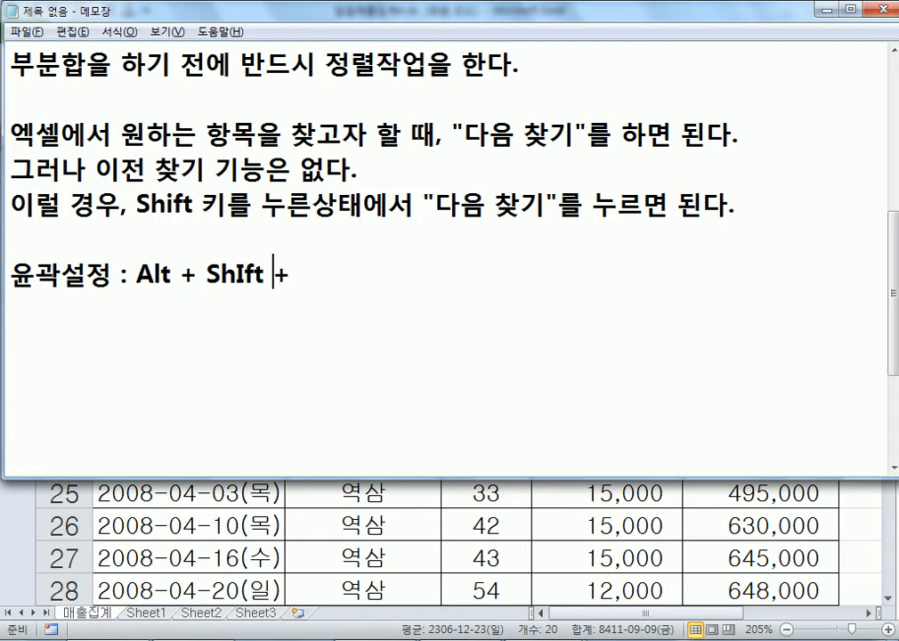
{"action": "key", "text": "BackSpace"}
{"action": "type", "text": "i"}
{"action": "key", "text": "End"}
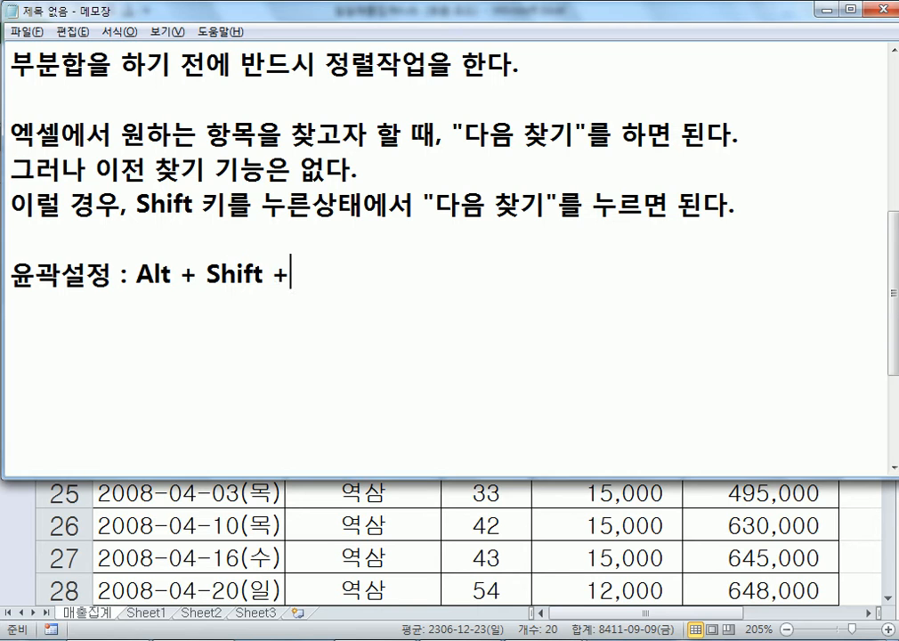
Complete the 윤곽설정 note with a → symbol from the special characters and begin a new line.
{"action": "type", "text": "ㅁ"}
{"action": "key", "text": "Hangul_Hanja"}
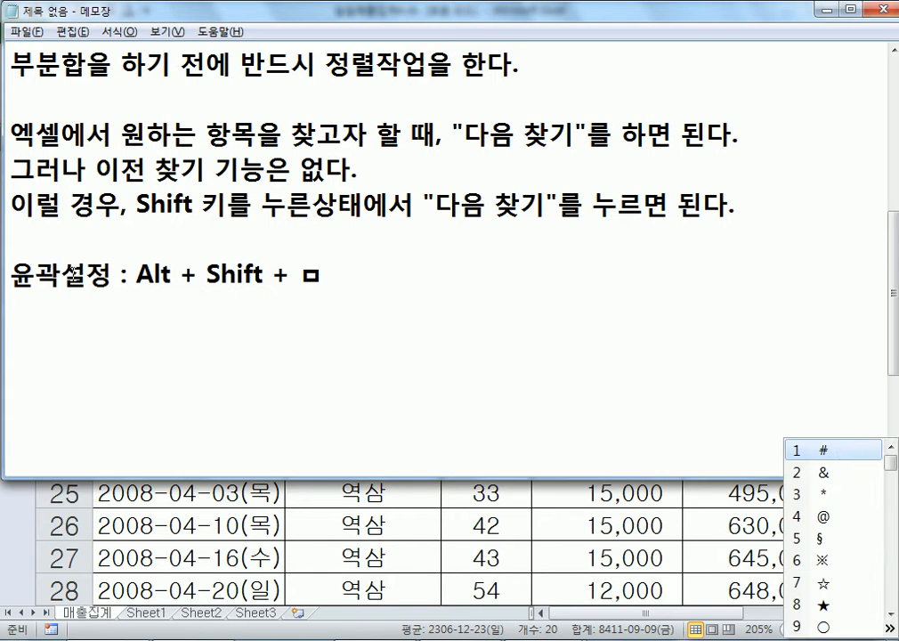
{"action": "key", "text": "Tab"}
{"action": "key", "text": "Tab"}
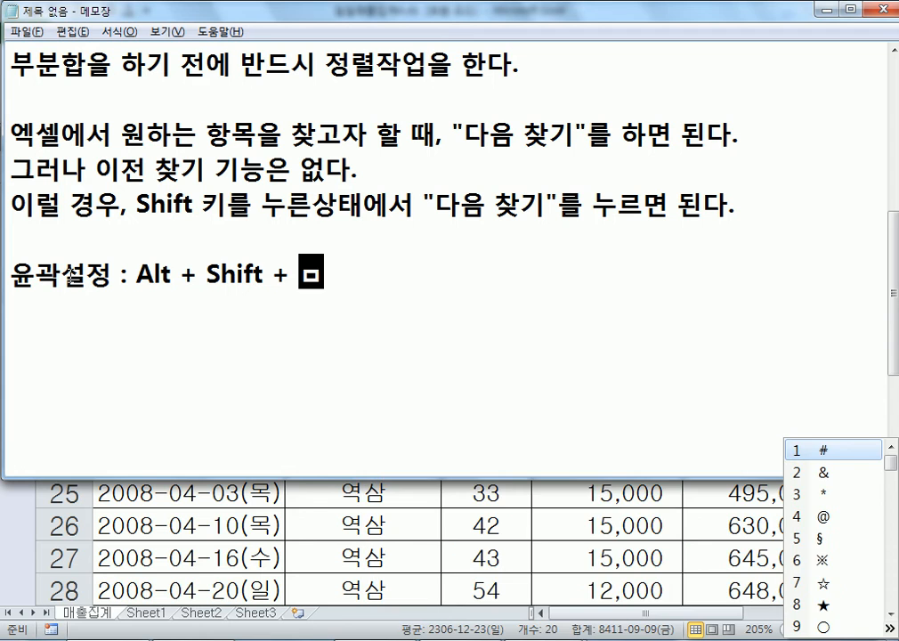
{"action": "key", "text": "Tab"}
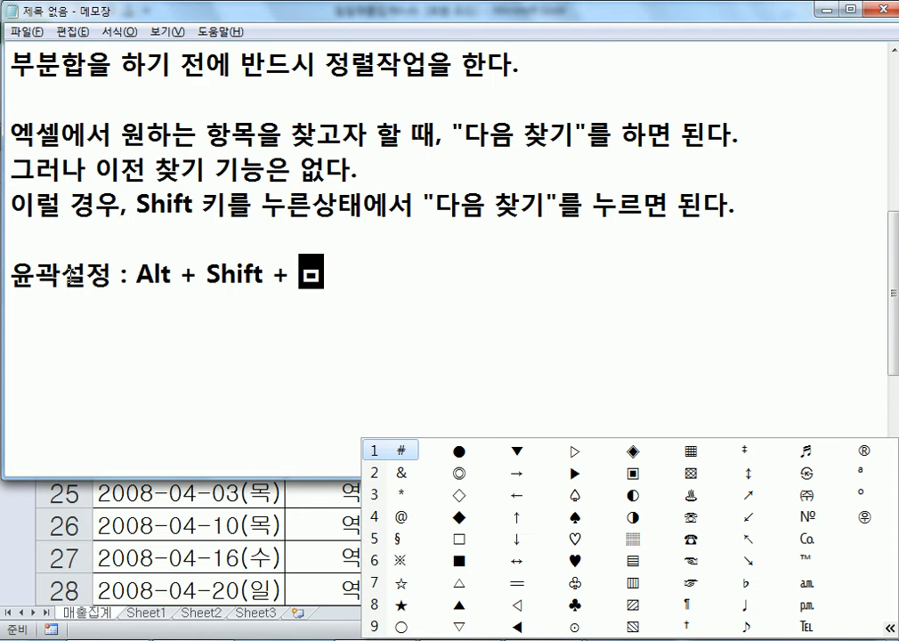
{"action": "key", "text": "Down"}
{"action": "key", "text": "Right"}
{"action": "key", "text": "Right"}
{"action": "key", "text": "Return"}
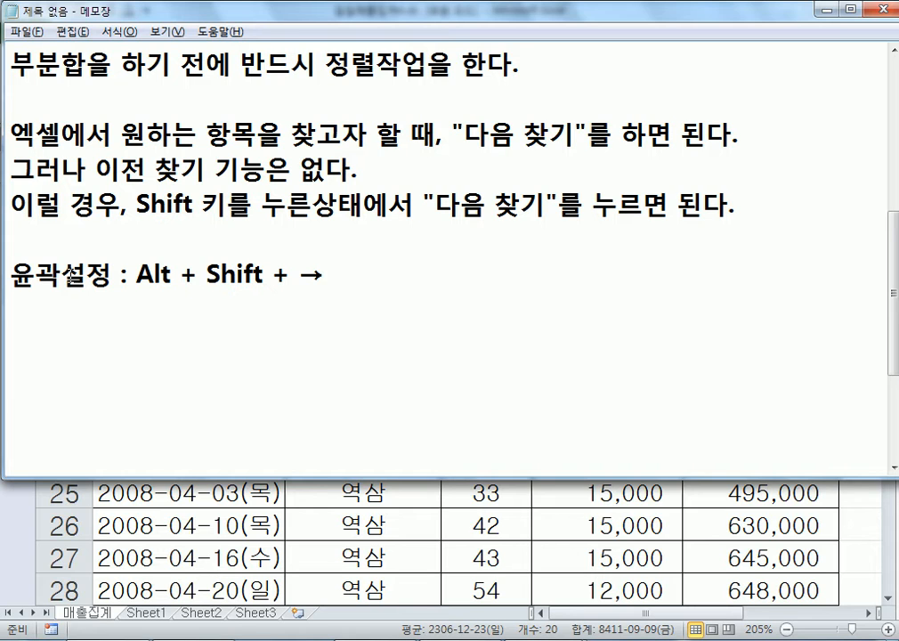
{"action": "key", "text": "Return"}
Return to the Excel sales table and group the 역삼 detail rows 25 to 29.
{"action": "key", "text": "alt+Tab"}
{"action": "scroll", "coordinate": [195, 293], "scroll_direction": "down", "scroll_amount": 2}
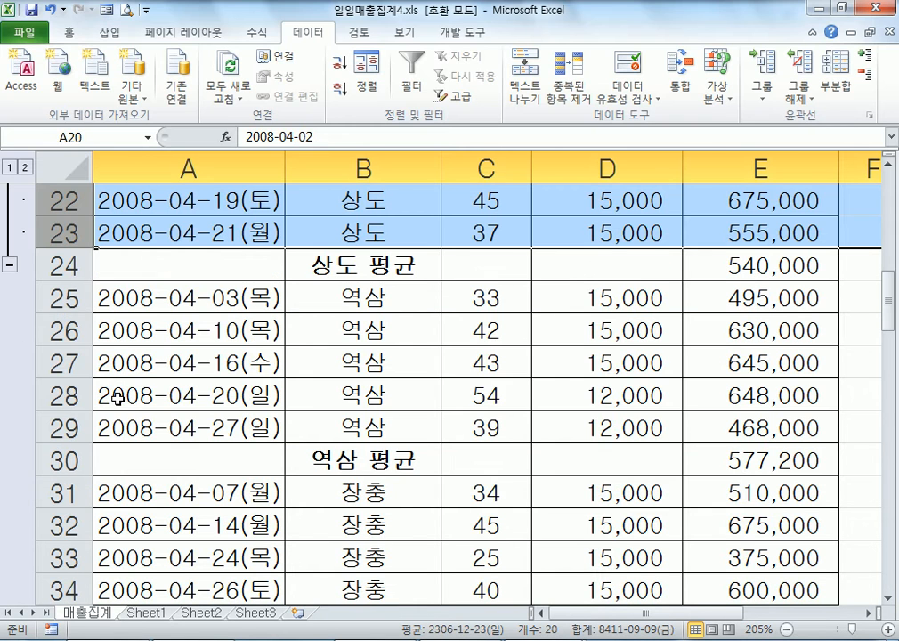
{"action": "left_click_drag", "start_coordinate": [68, 300], "coordinate": [50, 427]}
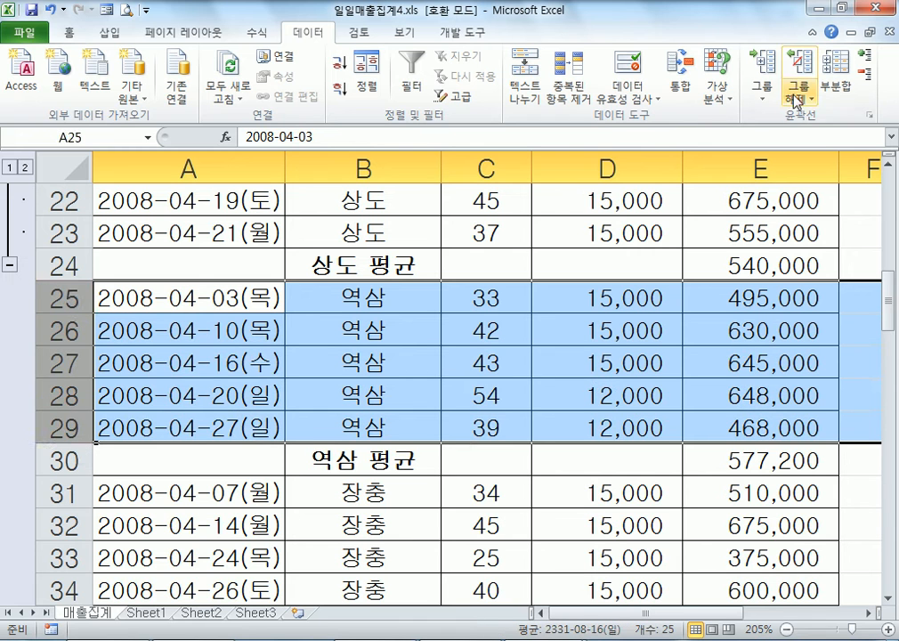
{"action": "left_click", "coordinate": [763, 89]}
{"action": "left_click", "coordinate": [766, 119]}
Group the 장충 detail rows 31 to 34 above their 평균 row.
{"action": "scroll", "coordinate": [331, 311], "scroll_direction": "down", "scroll_amount": 3}
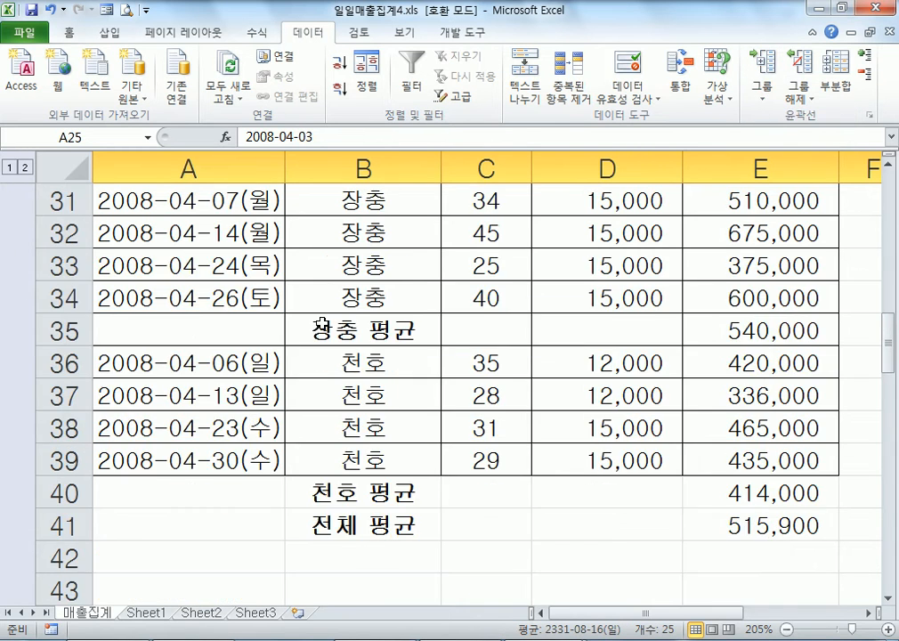
{"action": "scroll", "coordinate": [96, 338], "scroll_direction": "up", "scroll_amount": 1}
{"action": "left_click_drag", "start_coordinate": [66, 297], "coordinate": [70, 402]}
{"action": "left_click", "coordinate": [755, 103]}
{"action": "left_click", "coordinate": [766, 118]}
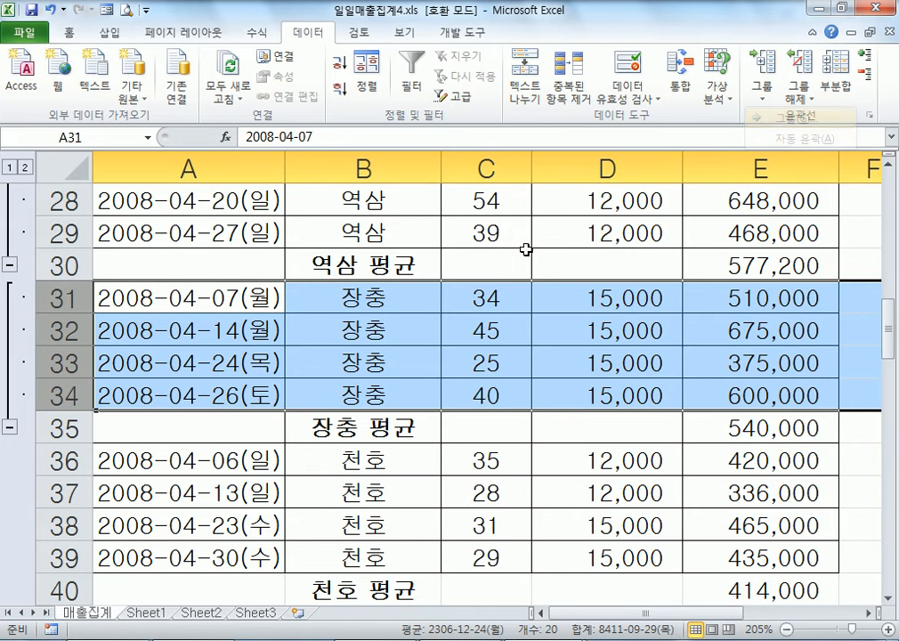
Try to group the 천호 detail rows 36 to 39.
{"action": "left_click_drag", "start_coordinate": [71, 461], "coordinate": [71, 556]}
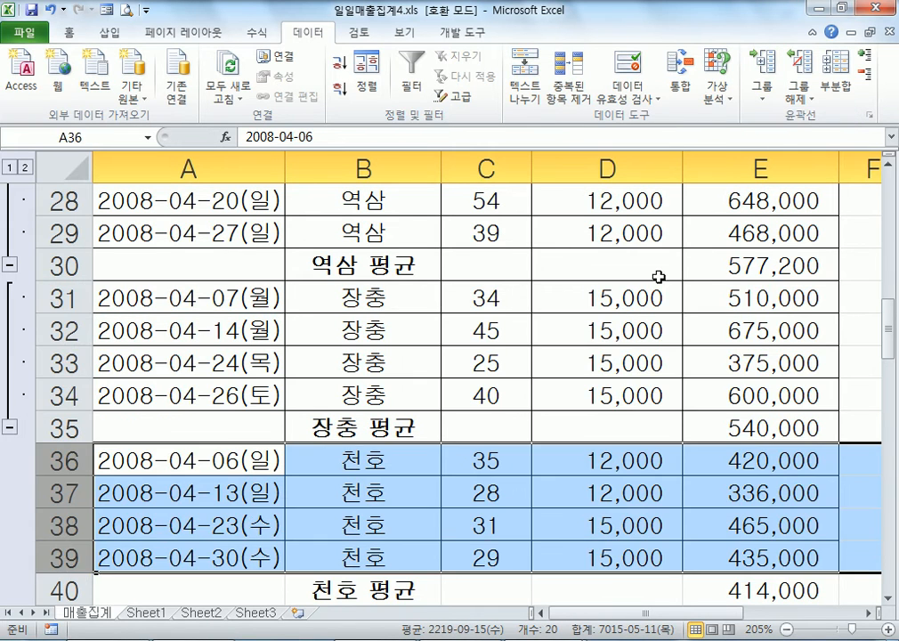
{"action": "left_click", "coordinate": [755, 103]}
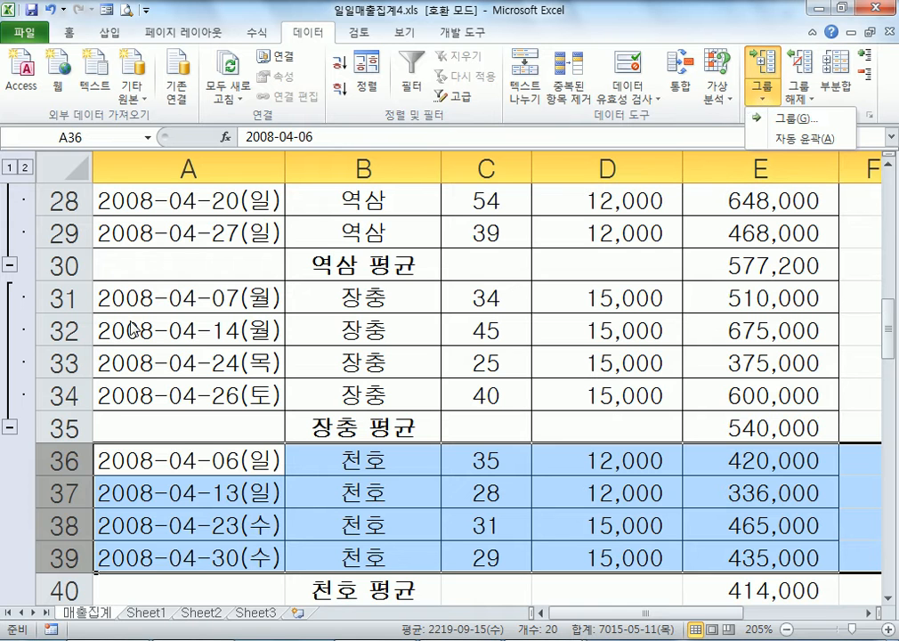
{"action": "scroll", "coordinate": [100, 415], "scroll_direction": "down", "scroll_amount": 3}
Group all rows from 4 to 40 into one outer group above the 전체 평균 row.
{"action": "scroll", "coordinate": [99, 412], "scroll_direction": "up", "scroll_amount": 12}
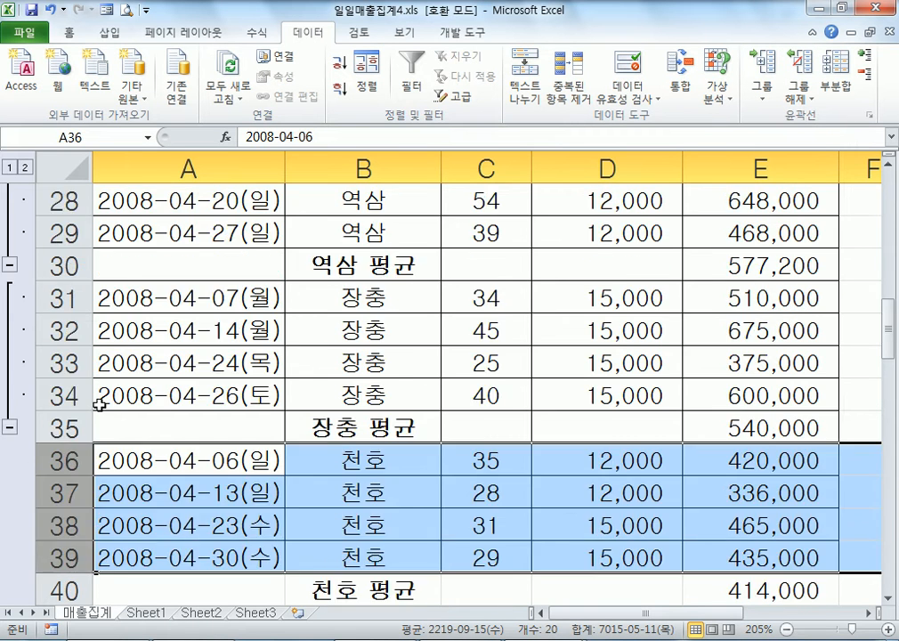
{"action": "left_click", "coordinate": [65, 299]}
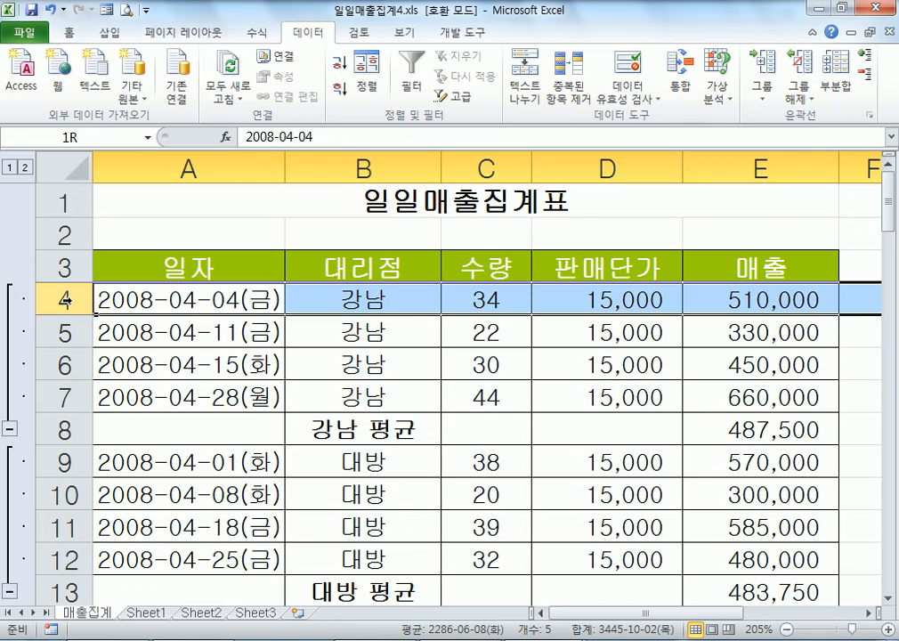
{"action": "scroll", "coordinate": [64, 299], "scroll_direction": "down", "scroll_amount": 11}
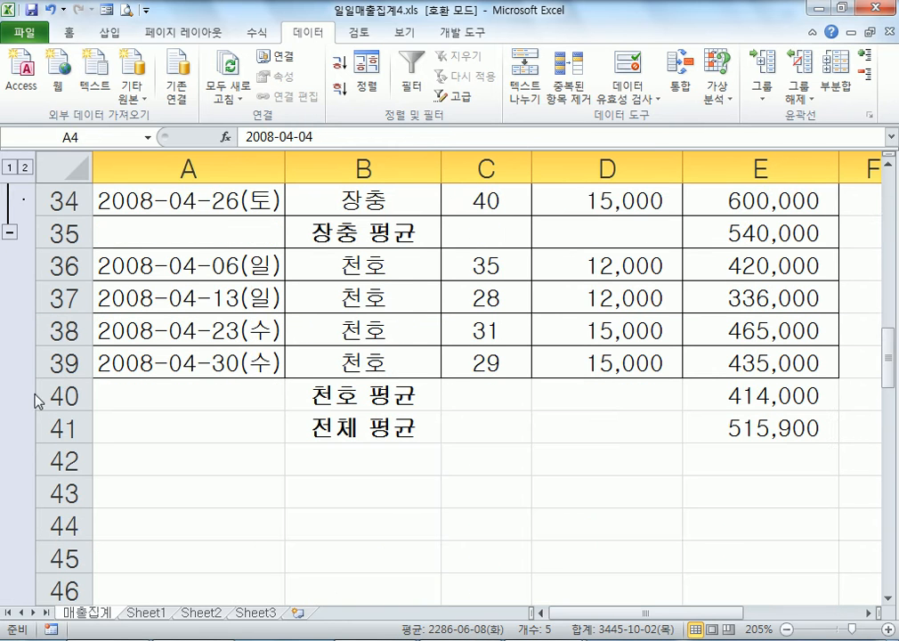
{"action": "left_click", "coordinate": [44, 394], "text": "shift"}
{"action": "left_click", "coordinate": [762, 86]}
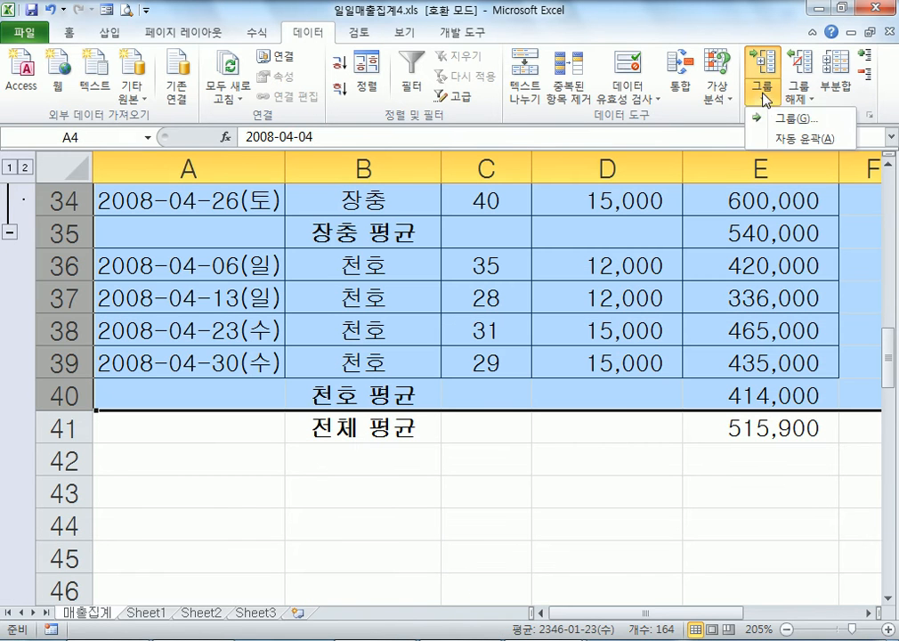
{"action": "left_click", "coordinate": [777, 118]}
{"action": "scroll", "coordinate": [176, 295], "scroll_direction": "down", "scroll_amount": 3}
{"action": "scroll", "coordinate": [174, 298], "scroll_direction": "up", "scroll_amount": 3}
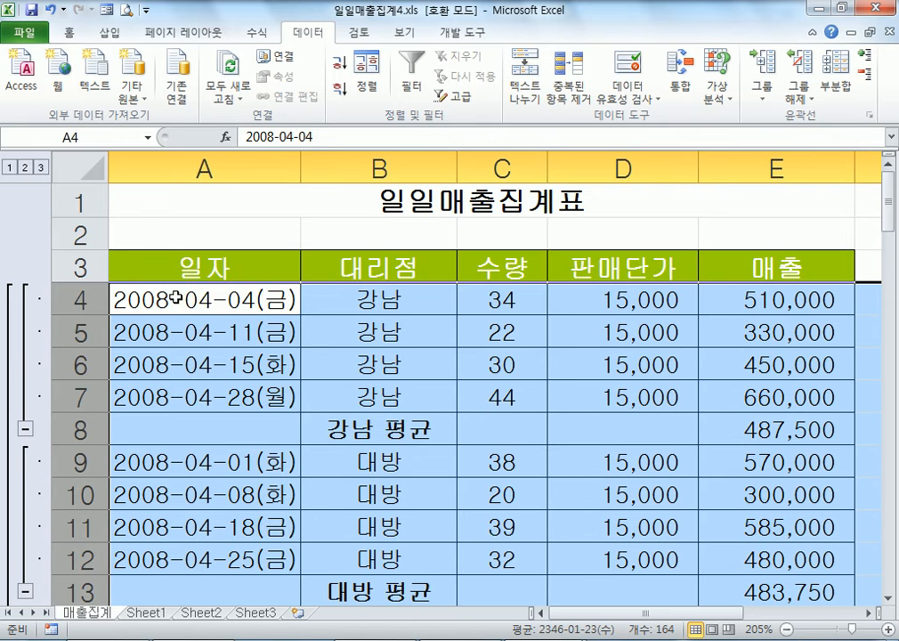
Check the outline at levels 1 and 2, ending with all details shown at level 3.
{"action": "left_click", "coordinate": [10, 167]}
{"action": "left_click", "coordinate": [26, 166]}
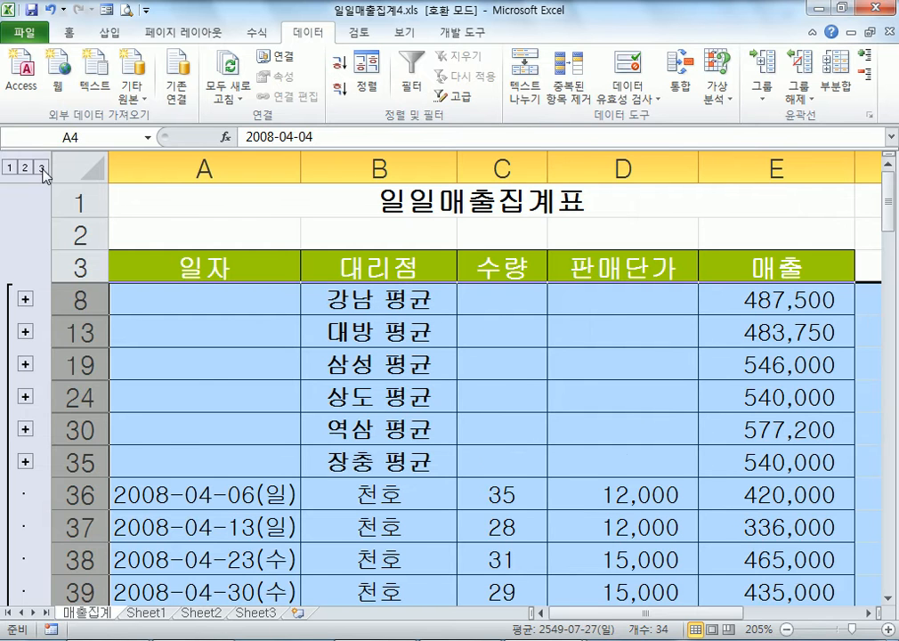
{"action": "left_click", "coordinate": [41, 167]}
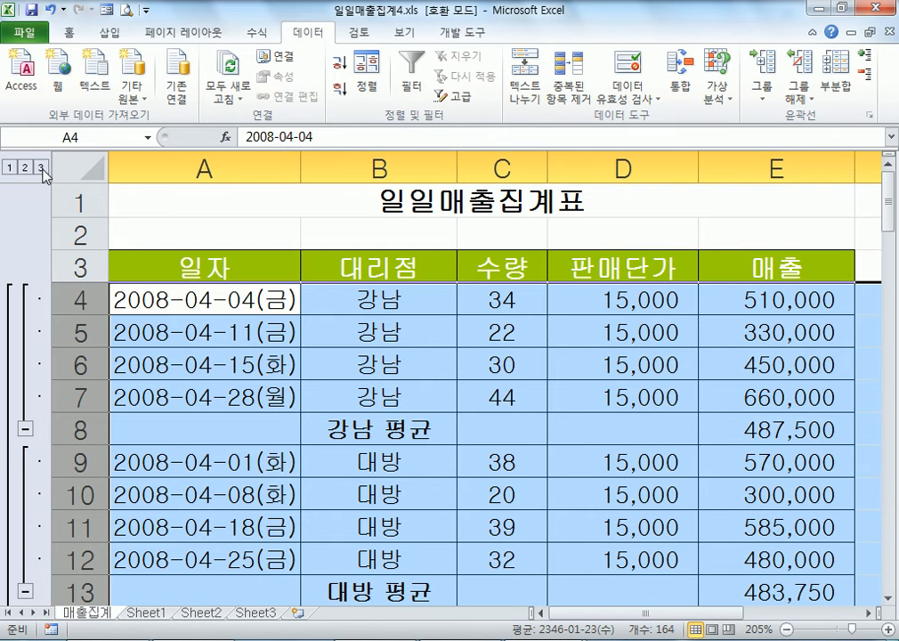
Undo the outer grouping of rows 4 to 40.
{"action": "left_click", "coordinate": [80, 300]}
{"action": "scroll", "coordinate": [207, 323], "scroll_direction": "down", "scroll_amount": 2}
{"action": "scroll", "coordinate": [217, 311], "scroll_direction": "up", "scroll_amount": 2}
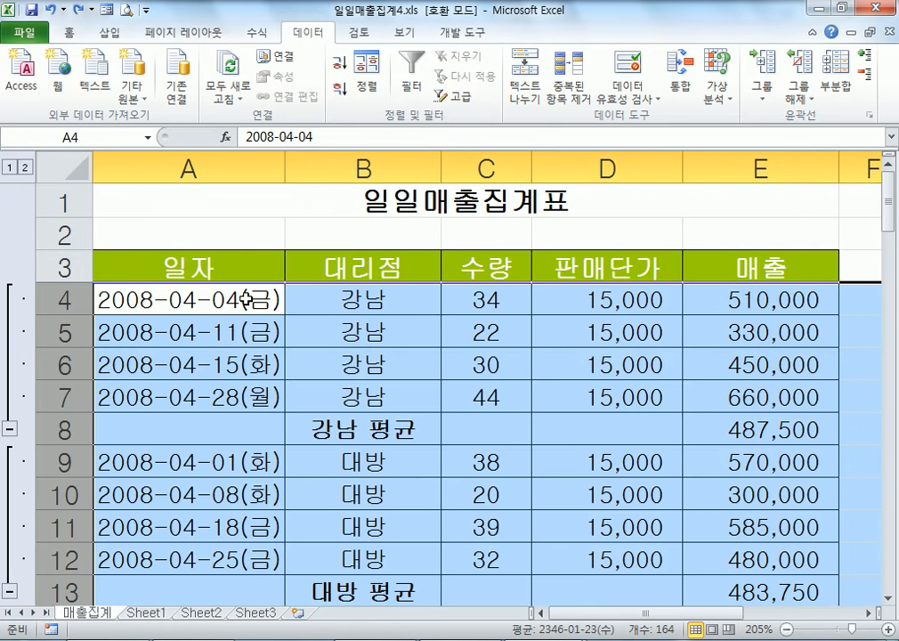
{"action": "scroll", "coordinate": [240, 303], "scroll_direction": "down", "scroll_amount": 1}
{"action": "scroll", "coordinate": [237, 296], "scroll_direction": "up", "scroll_amount": 1}
{"action": "left_click_drag", "start_coordinate": [71, 301], "coordinate": [49, 390]}
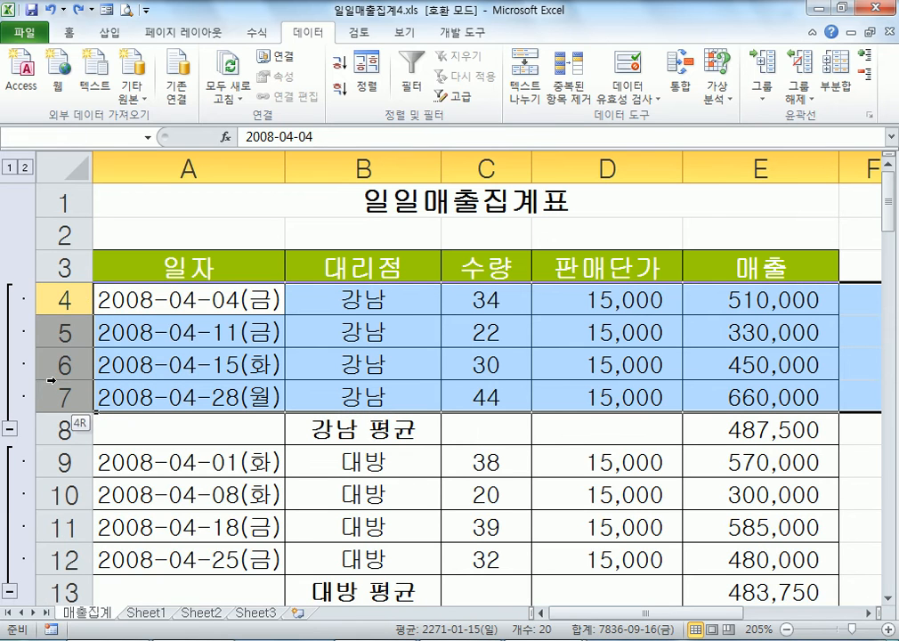
{"action": "left_click", "coordinate": [757, 94]}
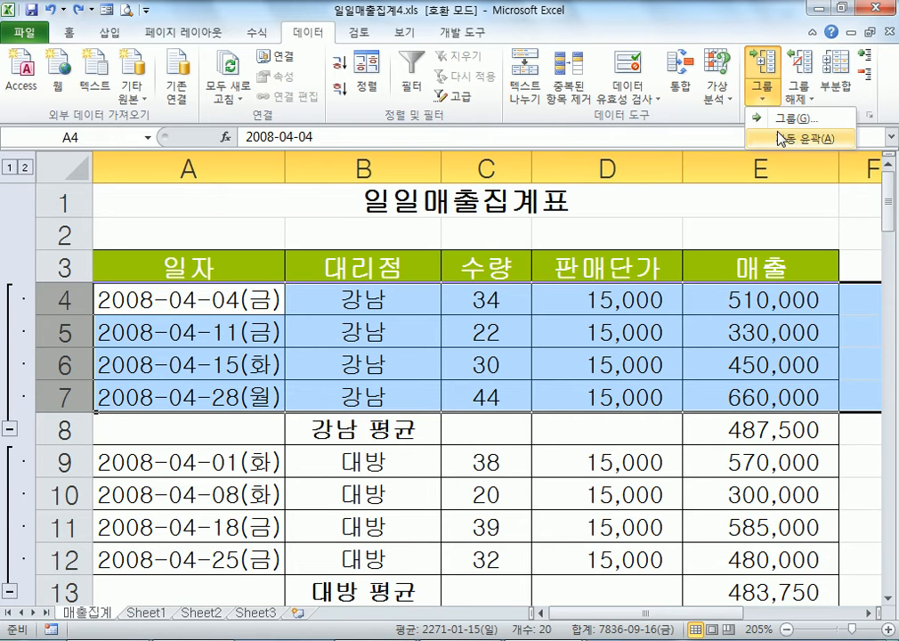
Group the 천호 detail rows 36 to 39 above their 평균 row.
{"action": "scroll", "coordinate": [70, 432], "scroll_direction": "down", "scroll_amount": 1}
{"action": "scroll", "coordinate": [71, 433], "scroll_direction": "down", "scroll_amount": 1}
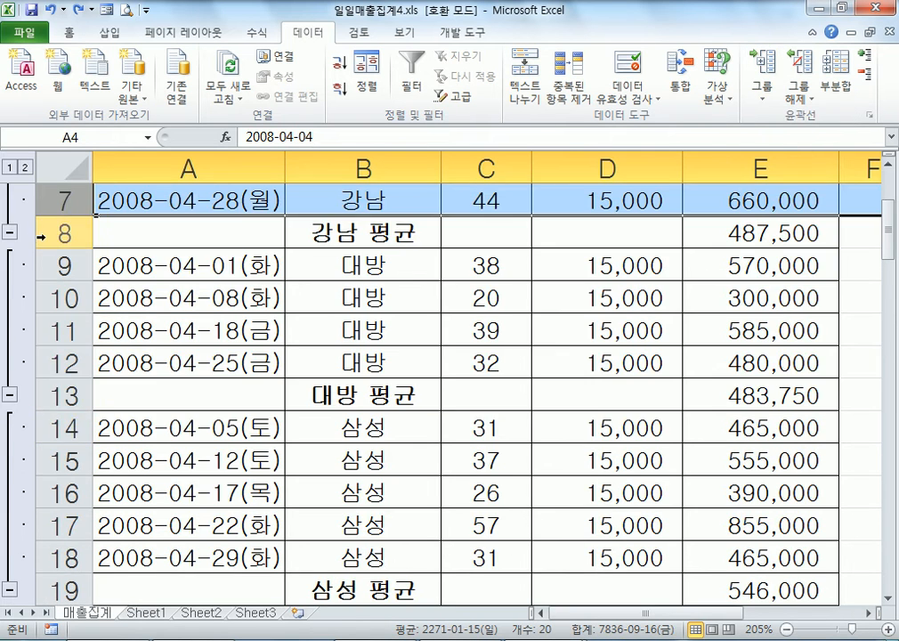
{"action": "scroll", "coordinate": [29, 238], "scroll_direction": "down", "scroll_amount": 7}
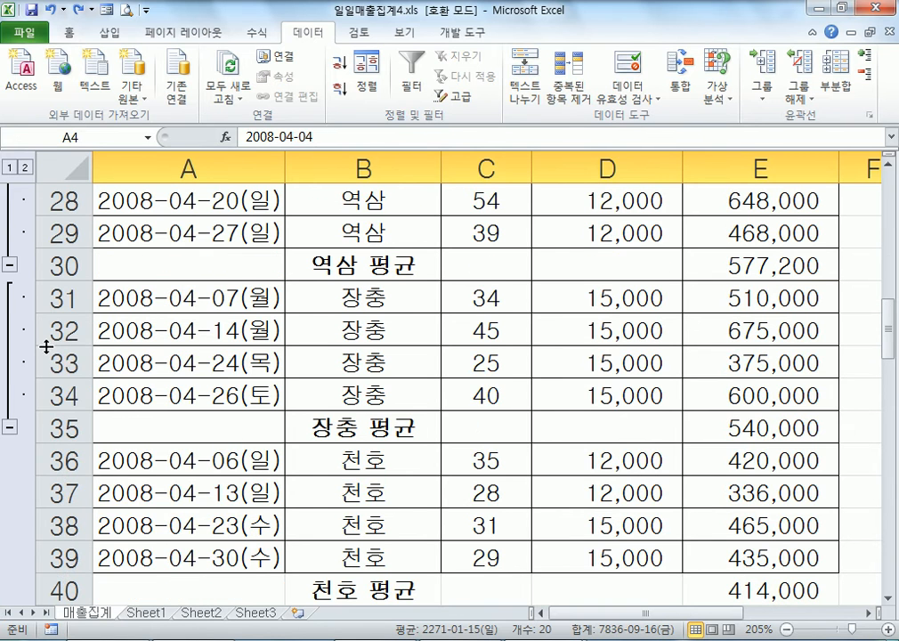
{"action": "scroll", "coordinate": [63, 356], "scroll_direction": "down", "scroll_amount": 2}
{"action": "scroll", "coordinate": [92, 356], "scroll_direction": "up", "scroll_amount": 1}
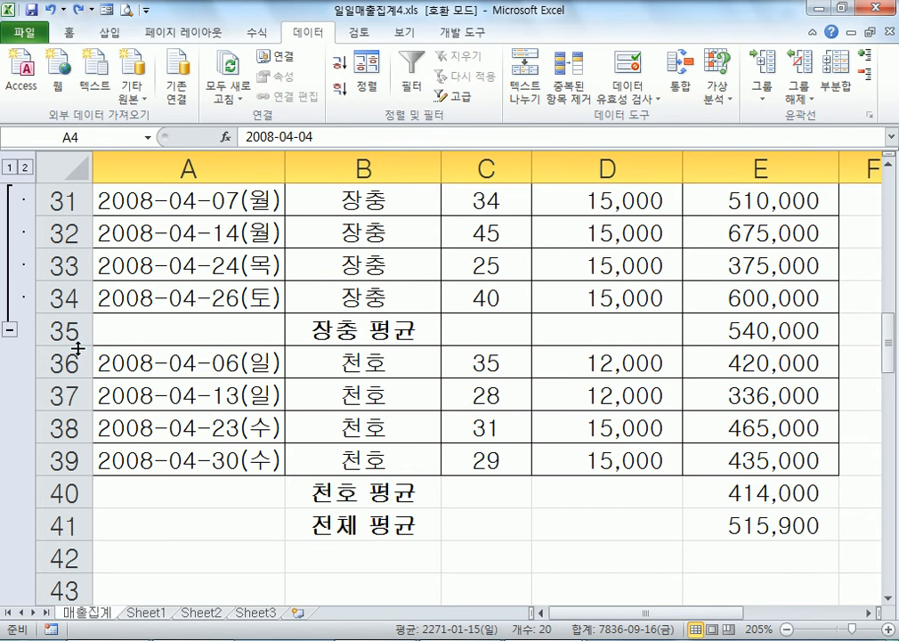
{"action": "left_click", "coordinate": [56, 363]}
{"action": "left_click_drag", "start_coordinate": [55, 363], "coordinate": [55, 460]}
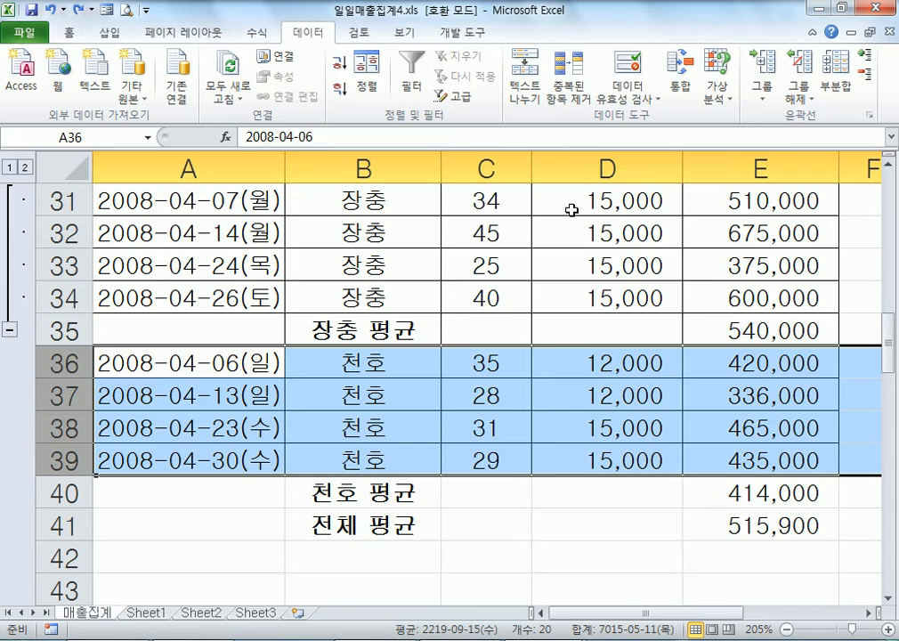
{"action": "left_click", "coordinate": [761, 91]}
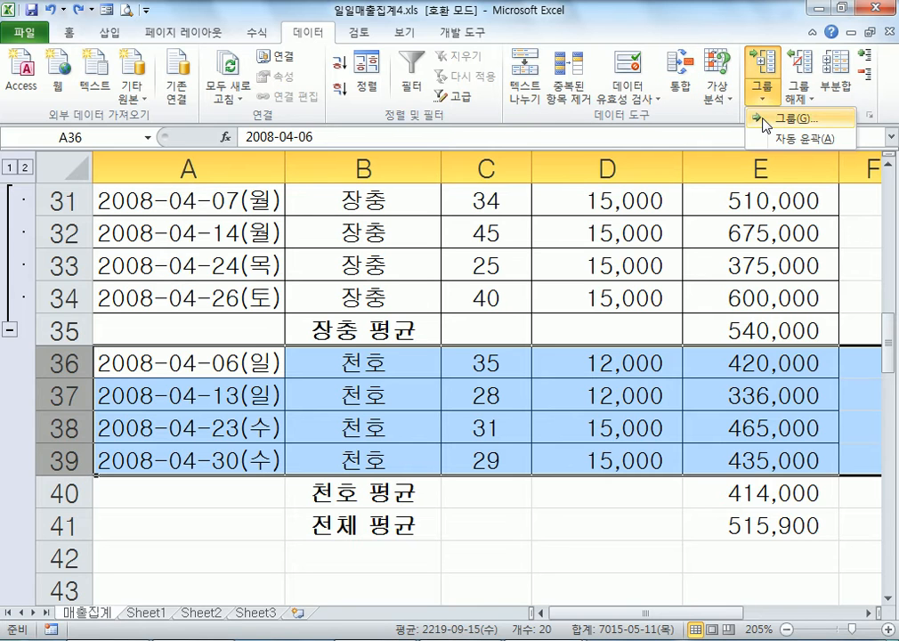
{"action": "left_click", "coordinate": [773, 117]}
{"action": "left_click", "coordinate": [112, 493]}
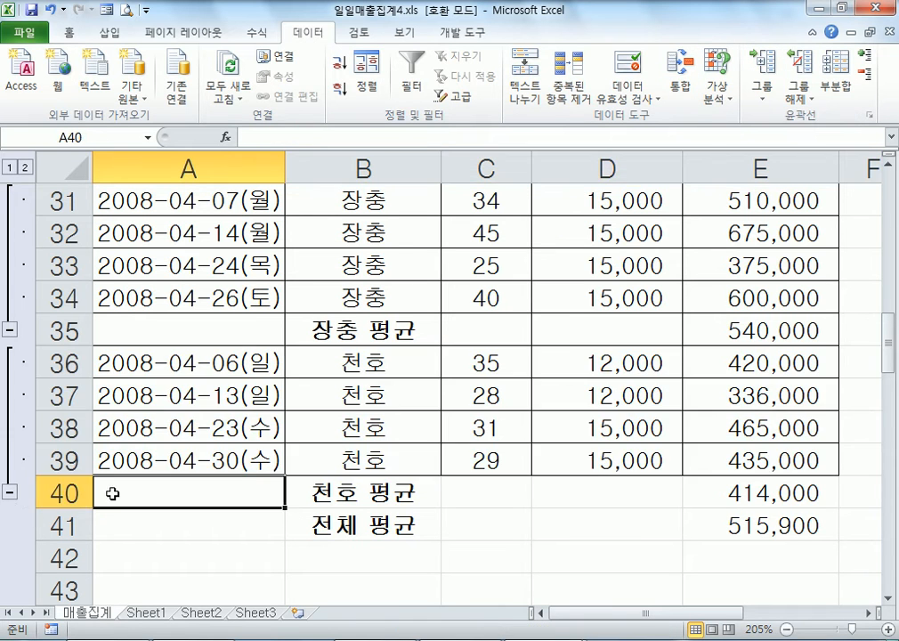
Collapse all seven dealer groups one by one, from 강남 to 천호, so only the 평균 rows remain.
{"action": "left_click", "coordinate": [9, 491]}
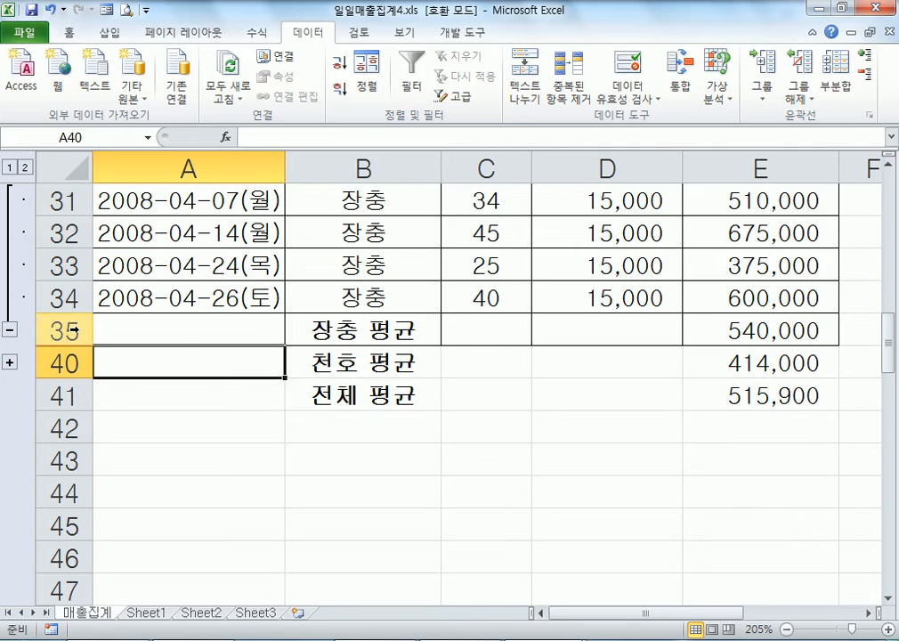
{"action": "left_click", "coordinate": [9, 330]}
{"action": "scroll", "coordinate": [7, 311], "scroll_direction": "up", "scroll_amount": 10}
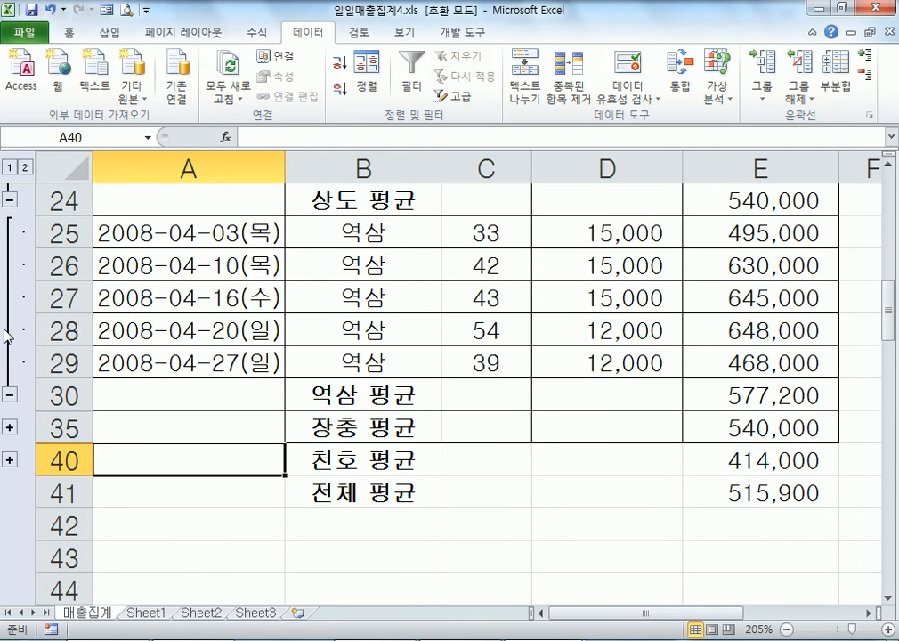
{"action": "scroll", "coordinate": [6, 293], "scroll_direction": "up", "scroll_amount": 2}
{"action": "left_click", "coordinate": [10, 442]}
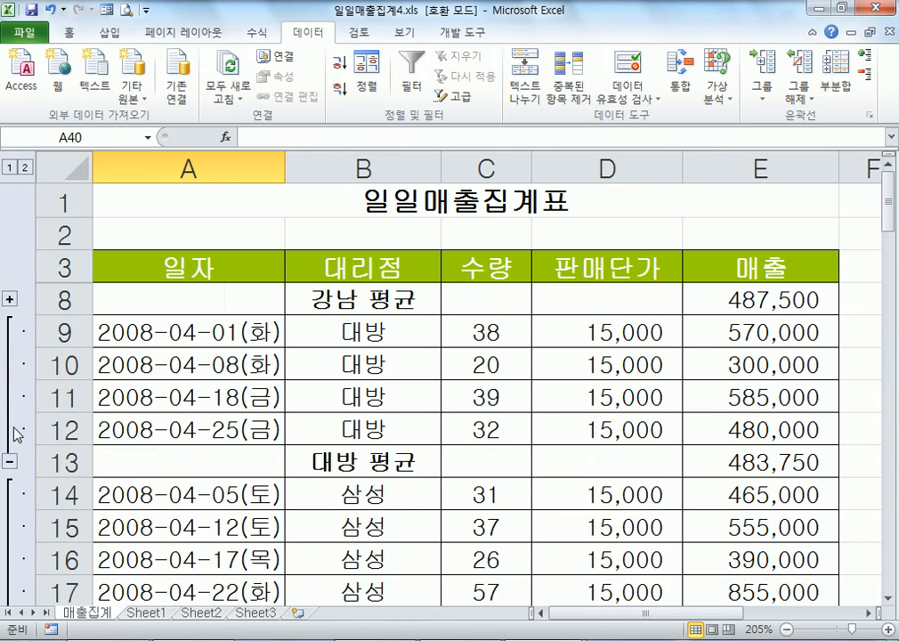
{"action": "left_click", "coordinate": [10, 462]}
{"action": "left_click", "coordinate": [10, 526]}
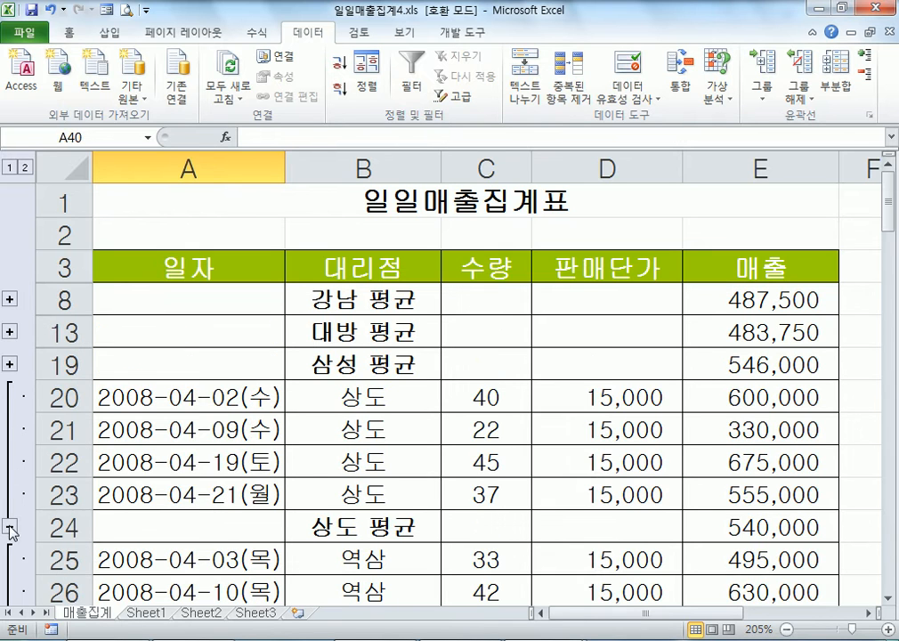
{"action": "left_click", "coordinate": [11, 526]}
{"action": "scroll", "coordinate": [13, 530], "scroll_direction": "down", "scroll_amount": 2}
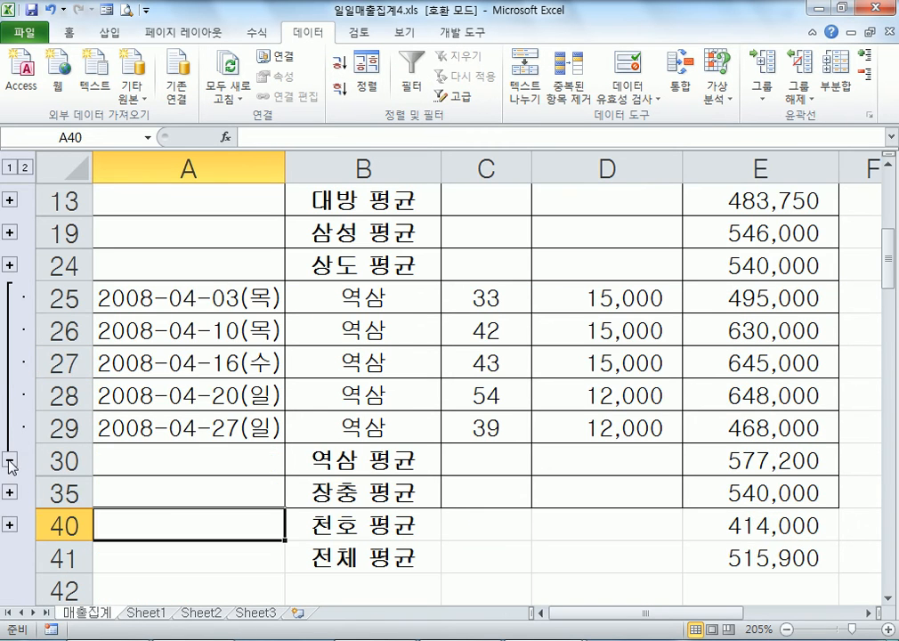
{"action": "left_click", "coordinate": [10, 459]}
{"action": "scroll", "coordinate": [438, 338], "scroll_direction": "up", "scroll_amount": 2}
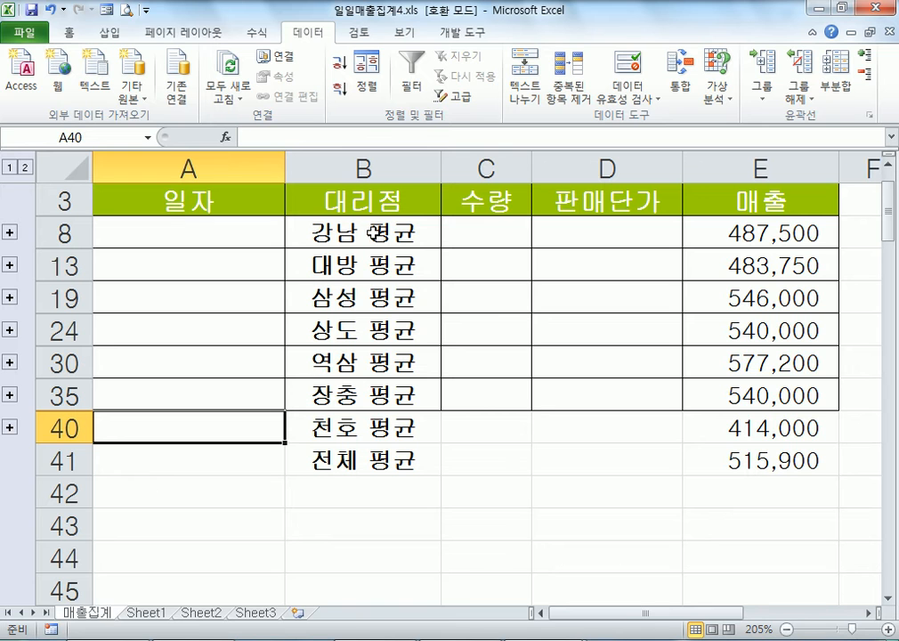
Expand and collapse the 강남 group again, and review the dealers' 평균 rows in the collapsed table.
{"action": "left_click", "coordinate": [9, 234]}
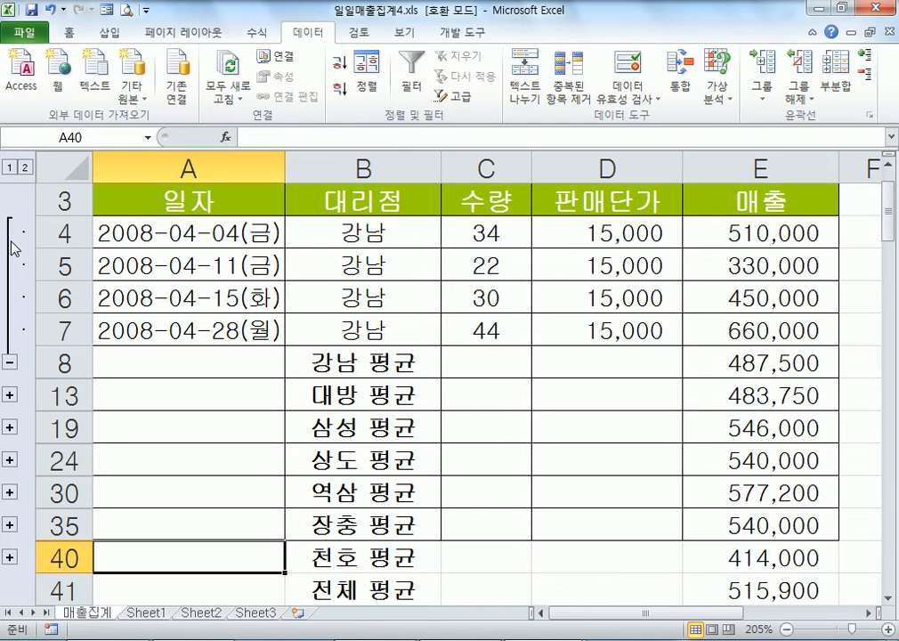
{"action": "left_click", "coordinate": [9, 362]}
{"action": "left_click_drag", "start_coordinate": [379, 242], "coordinate": [787, 415]}
{"action": "left_click", "coordinate": [316, 363]}
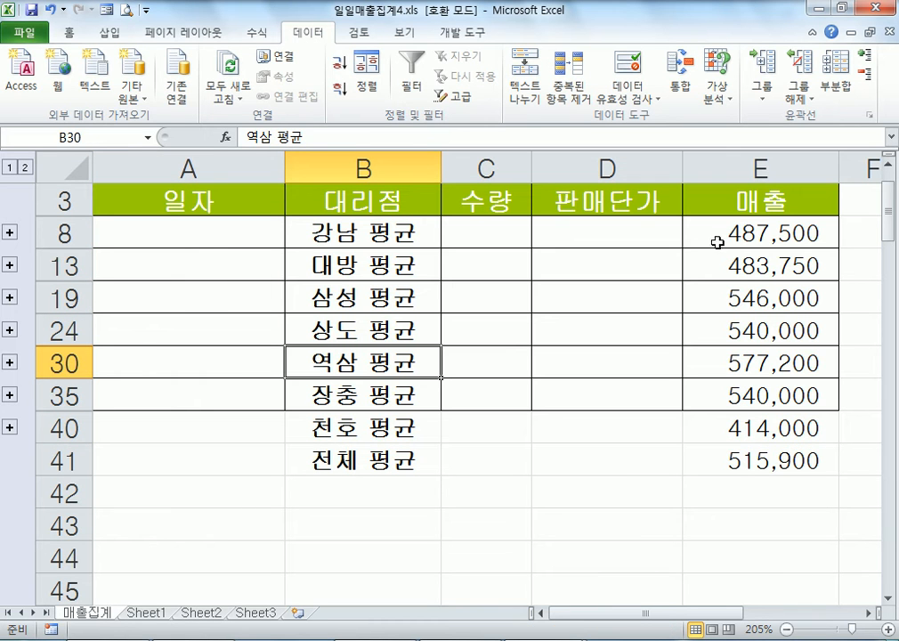
Expand the 역삼 and 강남 groups to examine their individual 매출 figures, and collapse both again.
{"action": "left_click", "coordinate": [10, 362]}
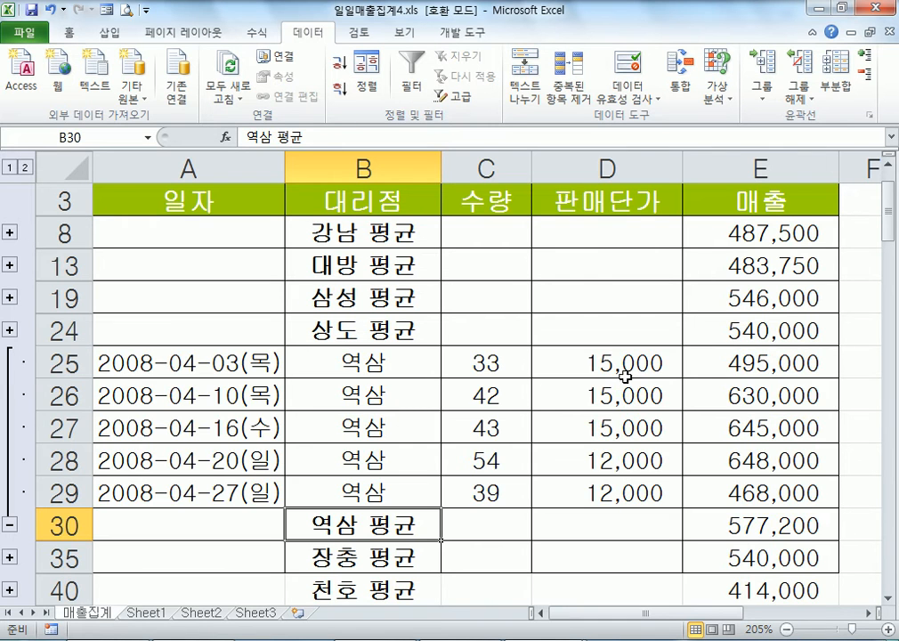
{"action": "left_click_drag", "start_coordinate": [762, 394], "coordinate": [776, 458]}
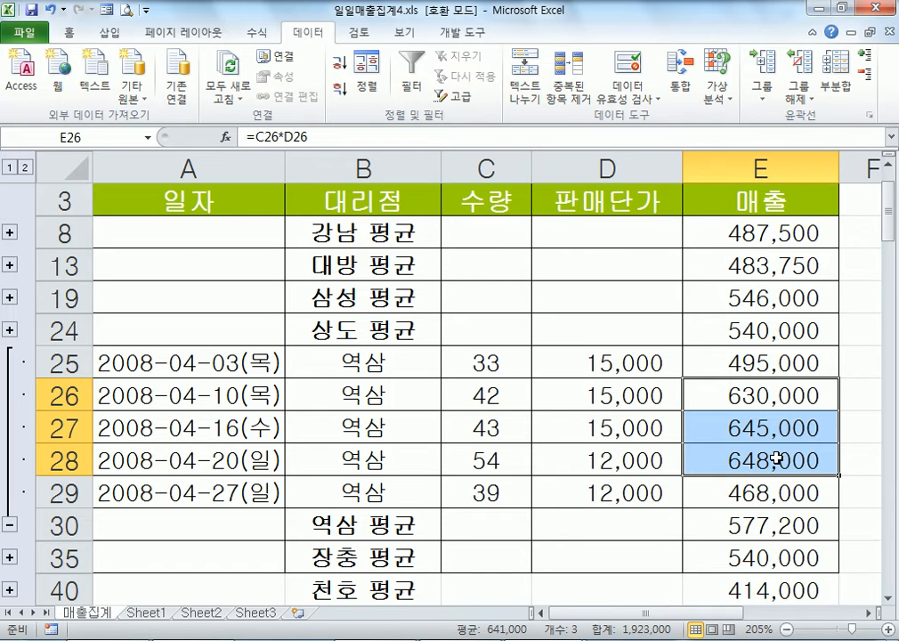
{"action": "left_click", "coordinate": [10, 232]}
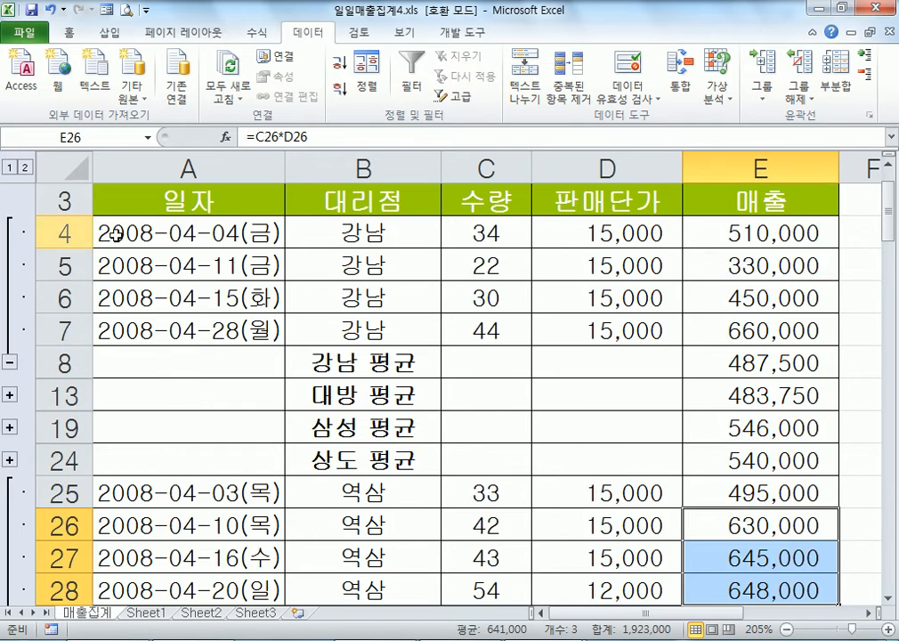
{"action": "left_click", "coordinate": [785, 330]}
{"action": "scroll", "coordinate": [751, 306], "scroll_direction": "down", "scroll_amount": 2}
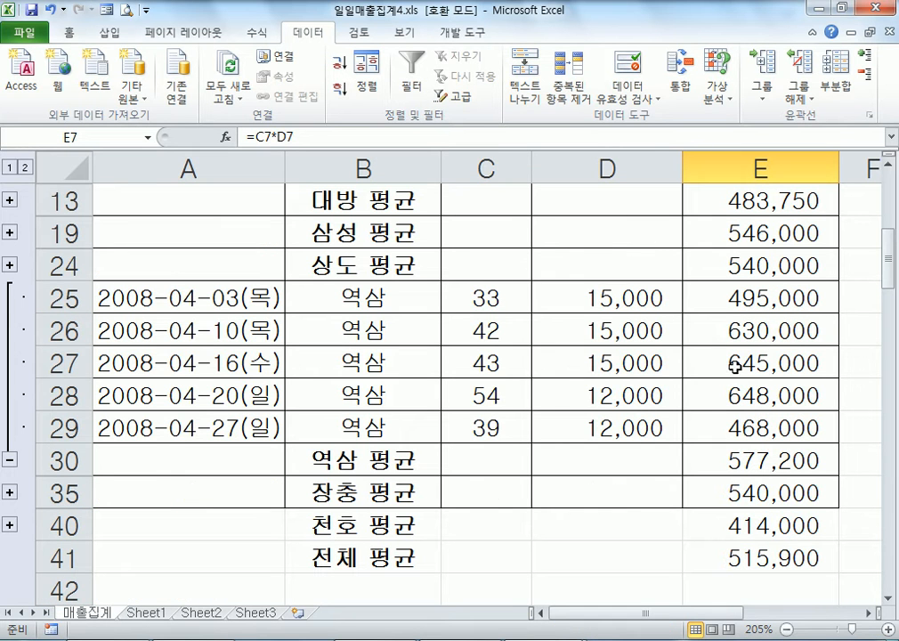
{"action": "scroll", "coordinate": [796, 360], "scroll_direction": "up", "scroll_amount": 3}
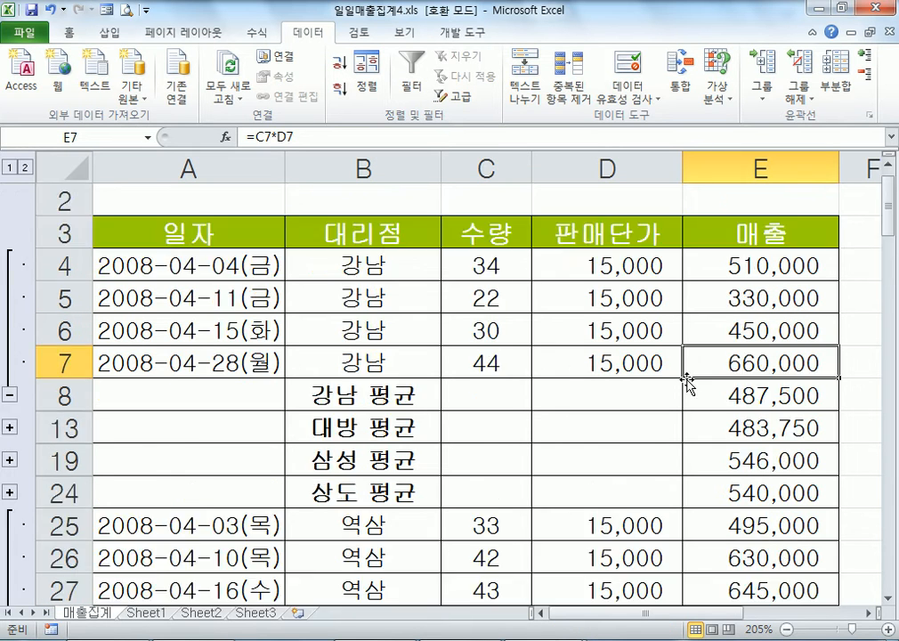
{"action": "left_click", "coordinate": [10, 394]}
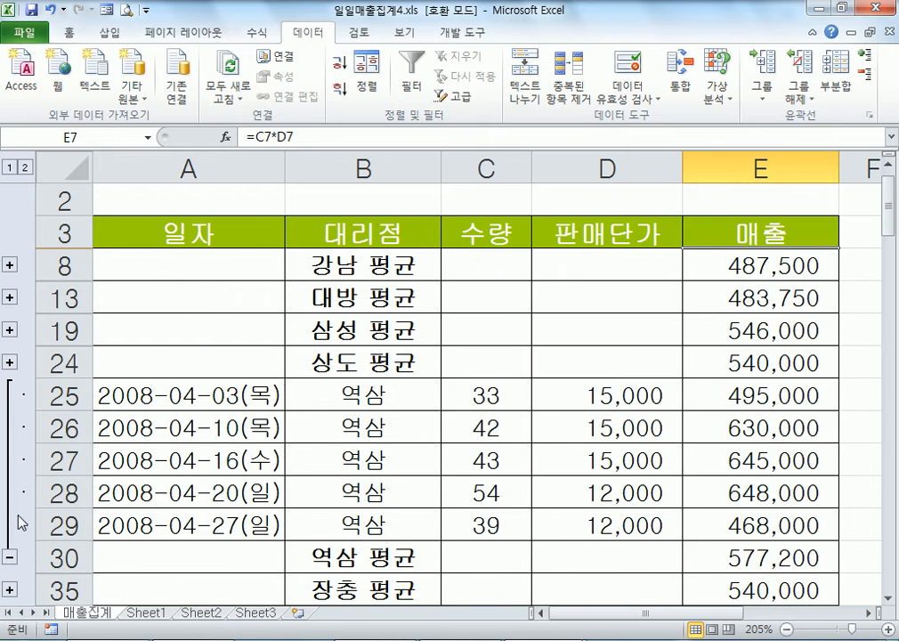
{"action": "left_click", "coordinate": [10, 557]}
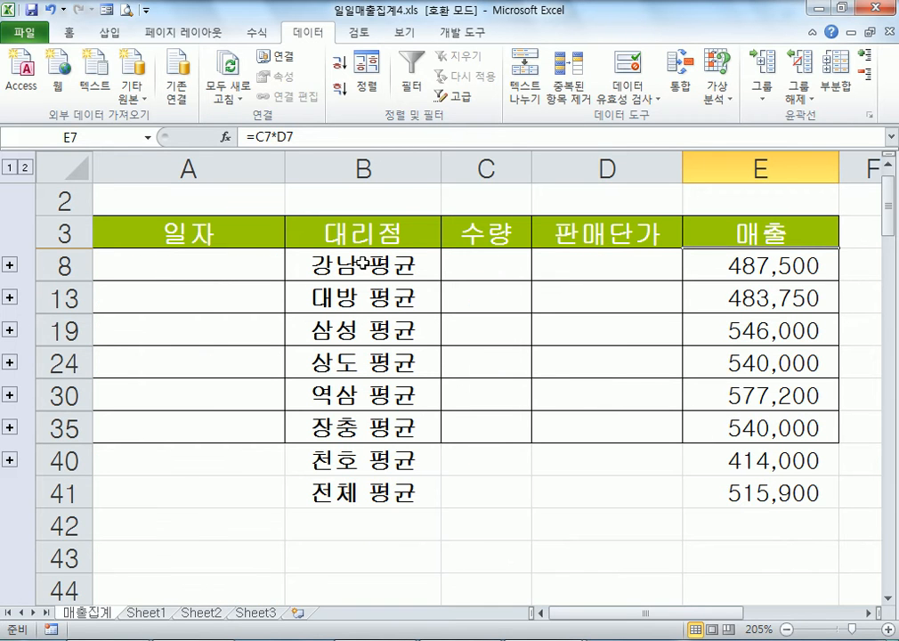
Clear the outline from the entire sales sheet so that all detail rows show without groups.
{"action": "left_click", "coordinate": [363, 264]}
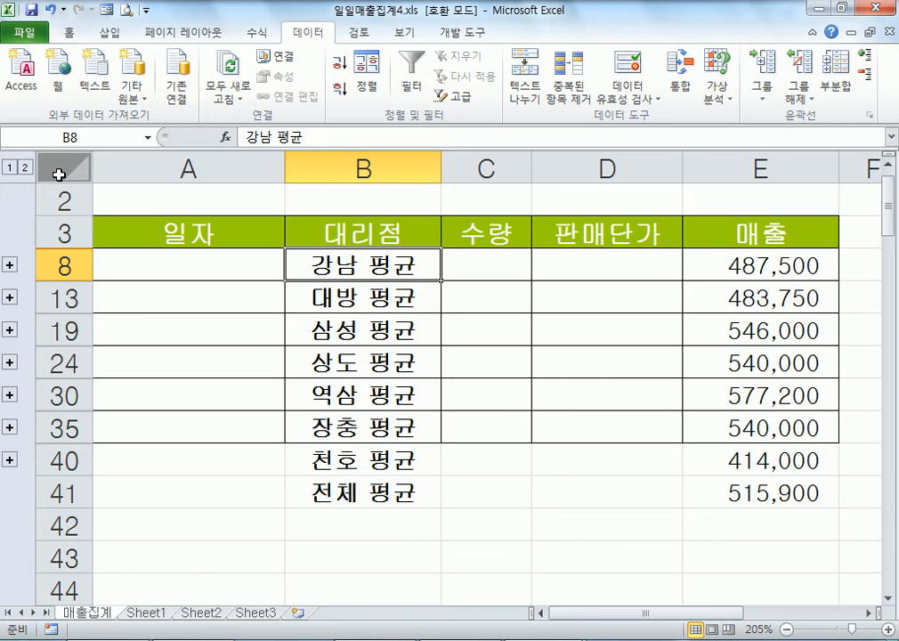
{"action": "left_click", "coordinate": [59, 174]}
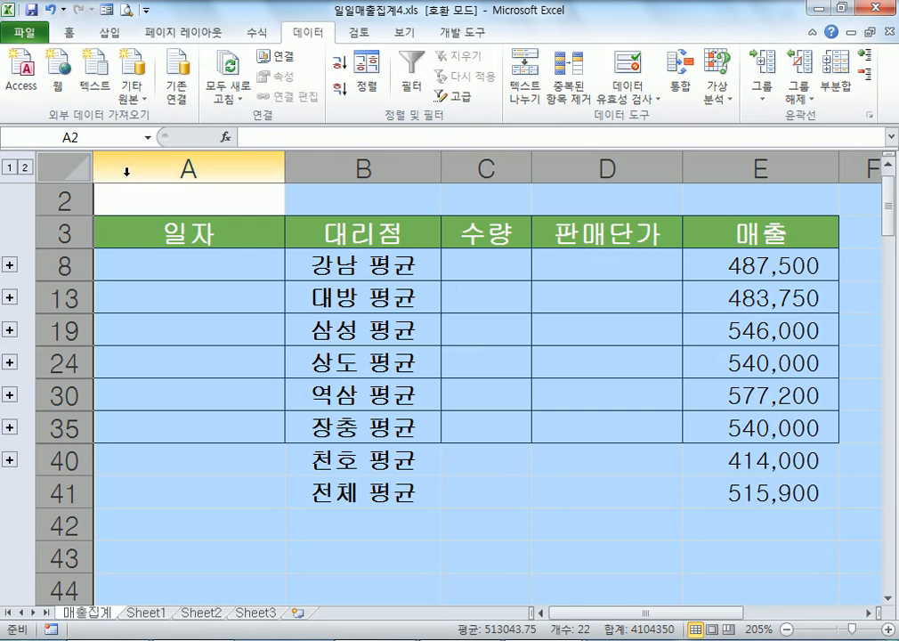
{"action": "left_click", "coordinate": [52, 173]}
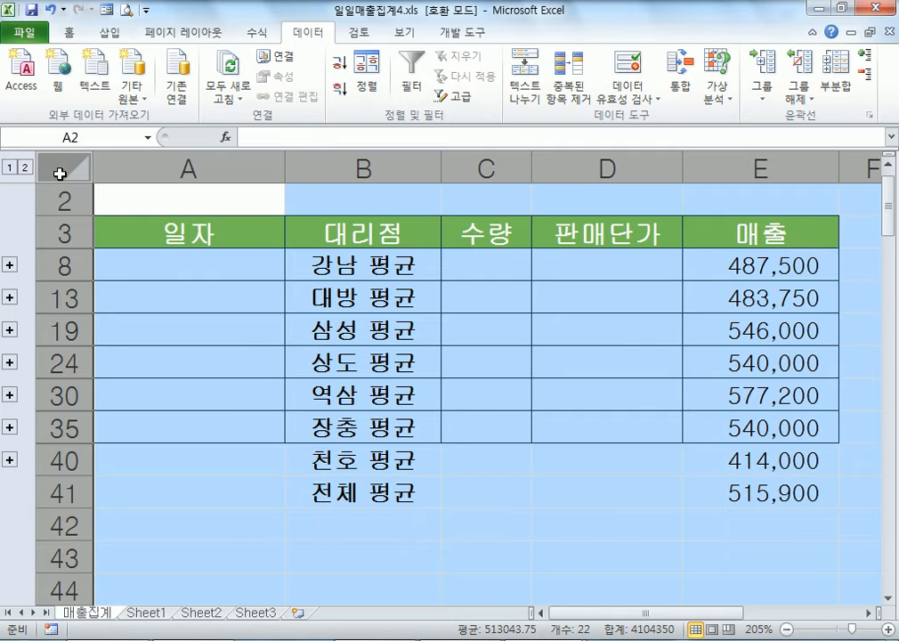
{"action": "left_click", "coordinate": [798, 89]}
{"action": "left_click", "coordinate": [827, 138]}
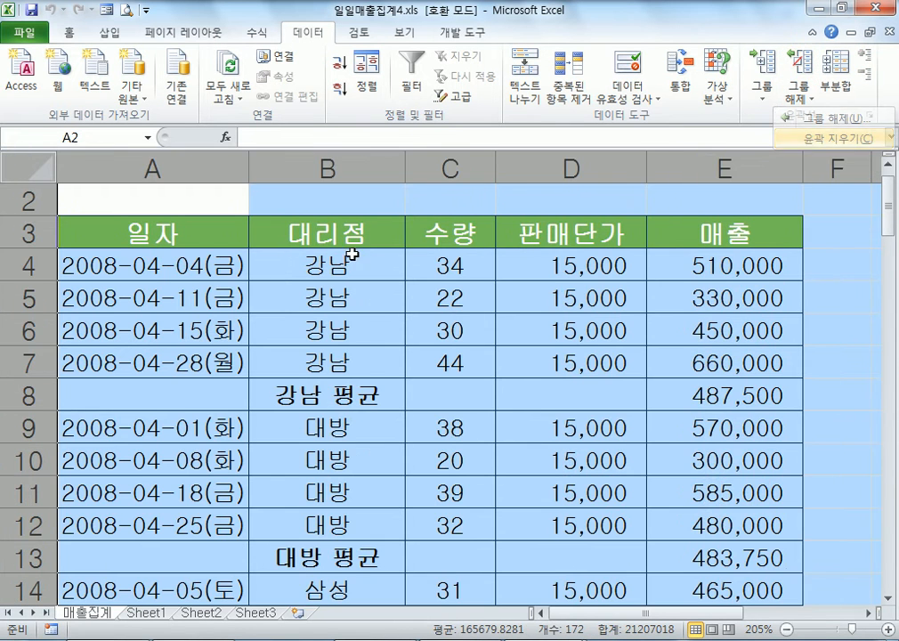
{"action": "scroll", "coordinate": [176, 366], "scroll_direction": "up", "scroll_amount": 1}
{"action": "left_click", "coordinate": [127, 238]}
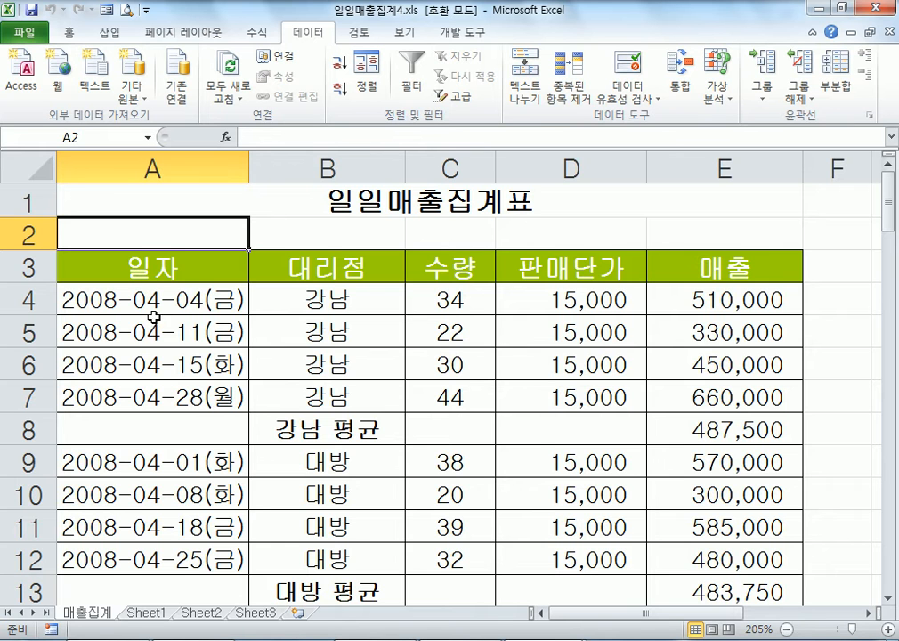
Enter the headings 국어, 영어, 수학 and 합계 in cells G3 to J3 beside the sales table.
{"action": "scroll", "coordinate": [153, 324], "scroll_direction": "down", "scroll_amount": 3}
{"action": "left_click_drag", "start_coordinate": [234, 167], "coordinate": [530, 143]}
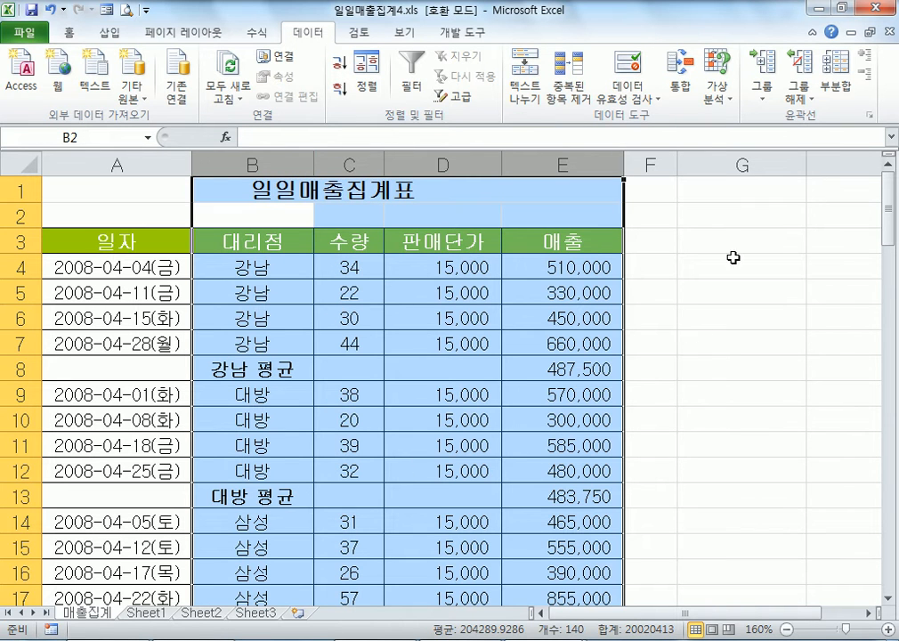
{"action": "left_click", "coordinate": [686, 237]}
{"action": "type", "text": "국ㅇ"}
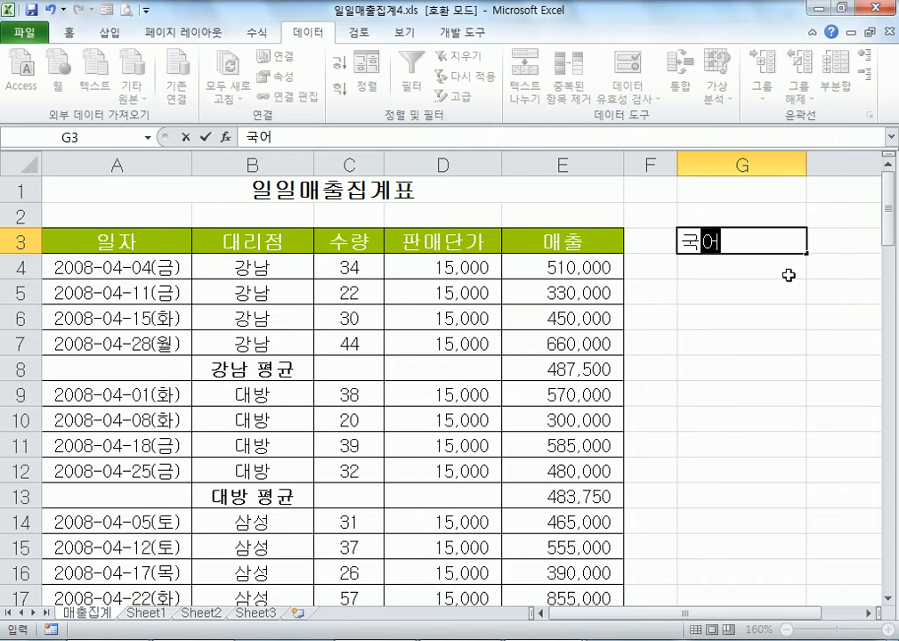
{"action": "type", "text": "ㅓ"}
{"action": "key", "text": "Tab"}
{"action": "type", "text": "영"}
{"action": "key", "text": "Tab"}
{"action": "type", "text": "수학"}
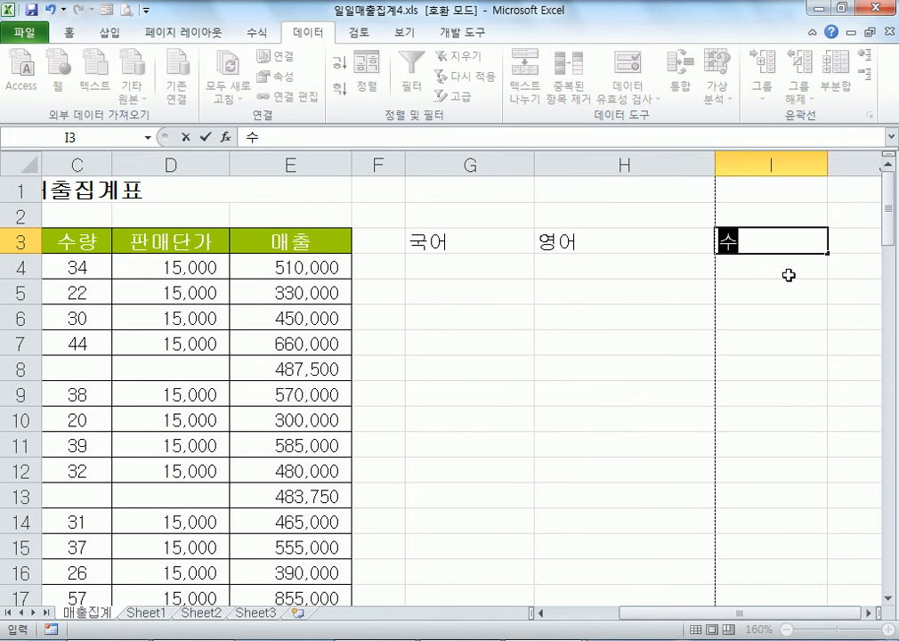
{"action": "key", "text": "Tab"}
{"action": "type", "text": "합ㄱㅖ"}
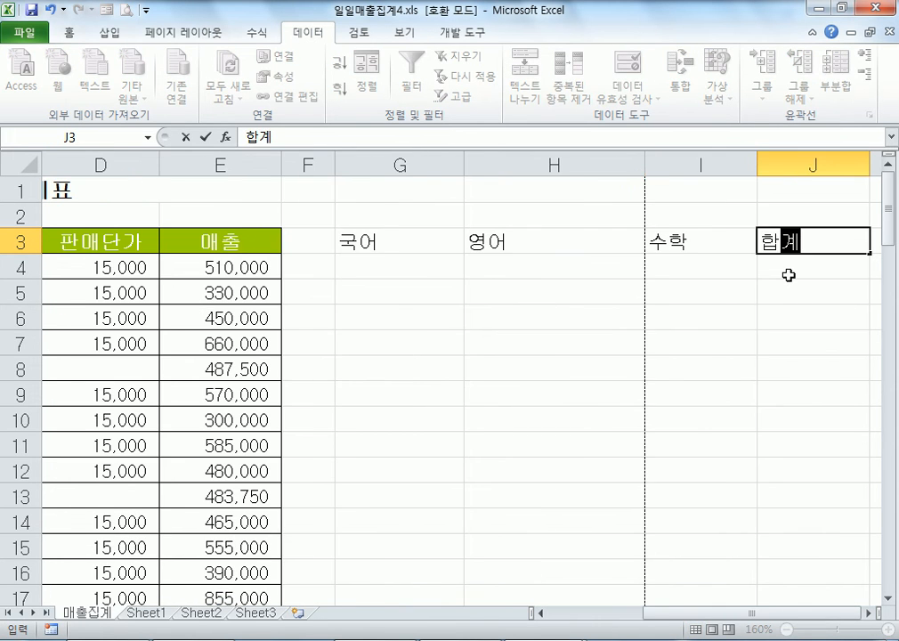
{"action": "key", "text": "Return"}
Narrow columns G, H and I to fit the short subject headings.
{"action": "left_click_drag", "start_coordinate": [645, 165], "coordinate": [529, 164]}
{"action": "left_click_drag", "start_coordinate": [464, 164], "coordinate": [406, 164]}
{"action": "left_click_drag", "start_coordinate": [584, 162], "coordinate": [520, 161]}
Group the subject columns G to I so they can be folded under the 합계 column.
{"action": "left_click_drag", "start_coordinate": [368, 162], "coordinate": [491, 161]}
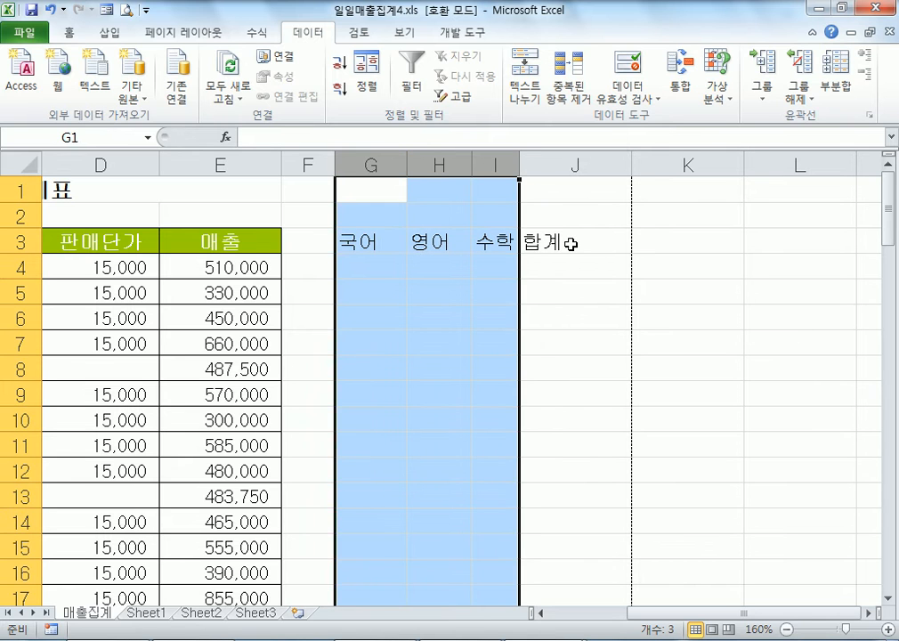
{"action": "left_click_drag", "start_coordinate": [369, 162], "coordinate": [516, 161]}
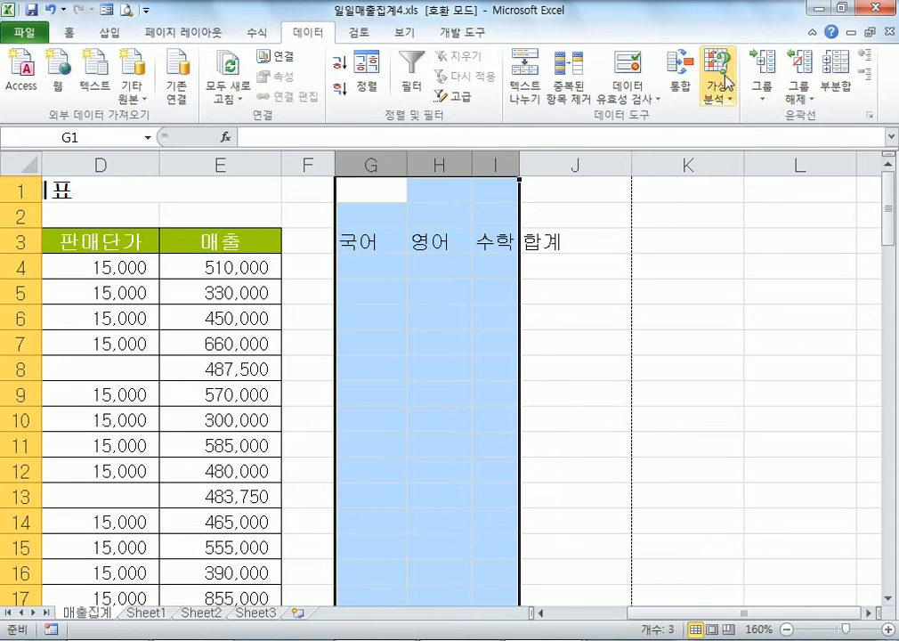
{"action": "left_click", "coordinate": [762, 72]}
{"action": "left_click", "coordinate": [539, 296]}
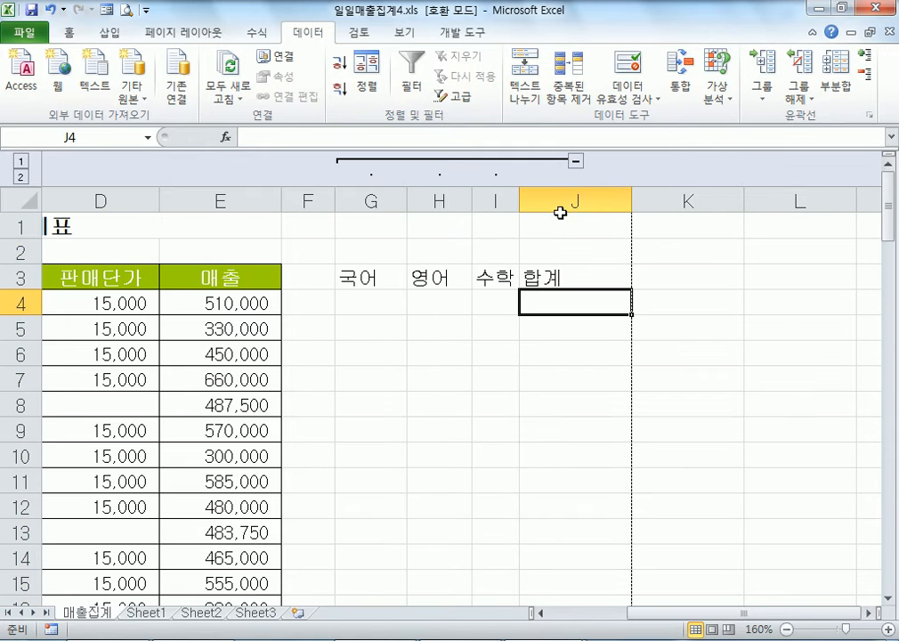
Collapse and expand the G to I column group twice to check how it folds beside 합계.
{"action": "left_click", "coordinate": [575, 160]}
{"action": "left_click", "coordinate": [377, 283]}
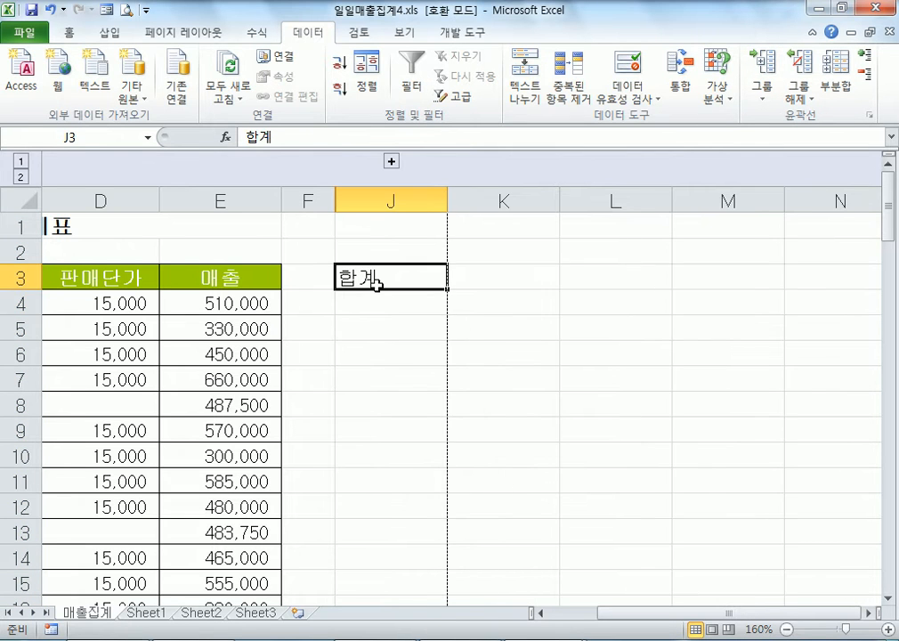
{"action": "left_click", "coordinate": [391, 161]}
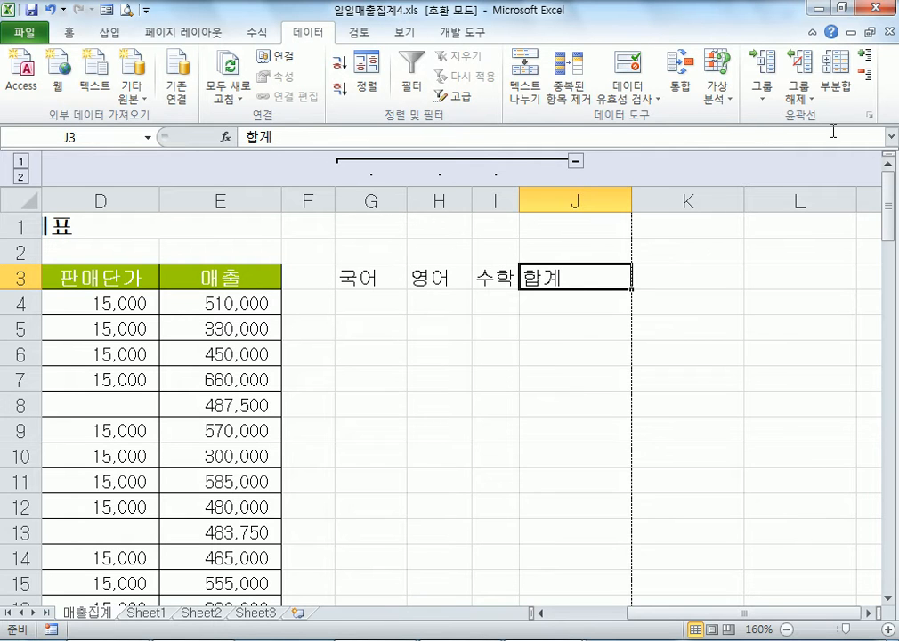
{"action": "left_click", "coordinate": [576, 161]}
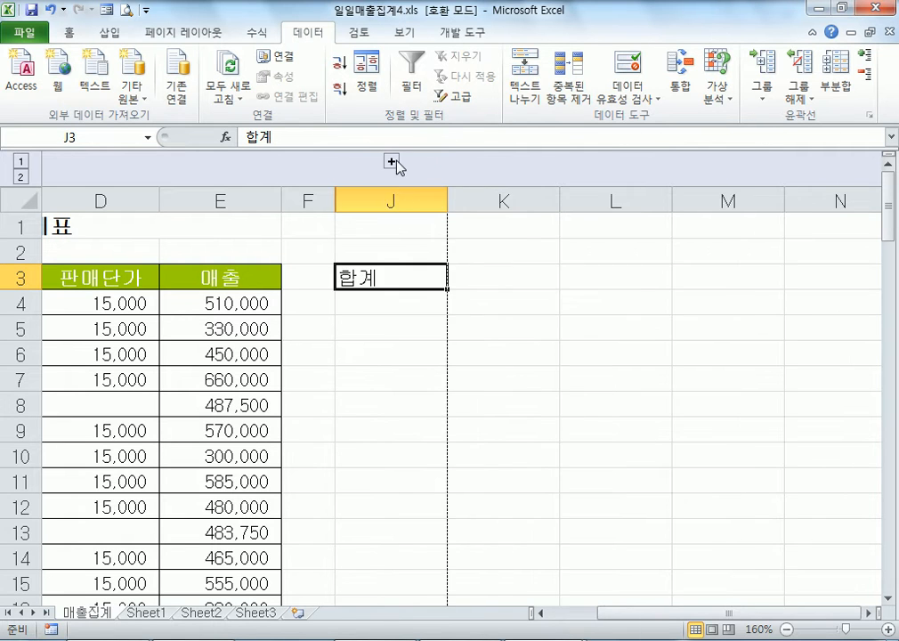
{"action": "left_click", "coordinate": [391, 161]}
Try the Subtotal options for replacing current values and page breaks between groups on the sales table, and cancel without applying them.
{"action": "key", "text": "Home"}
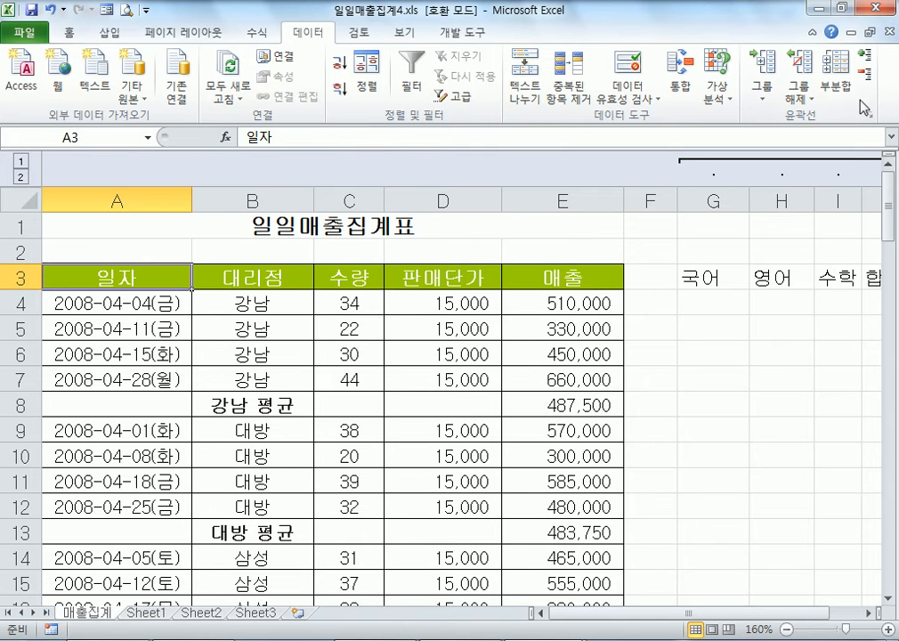
{"action": "left_click", "coordinate": [831, 89]}
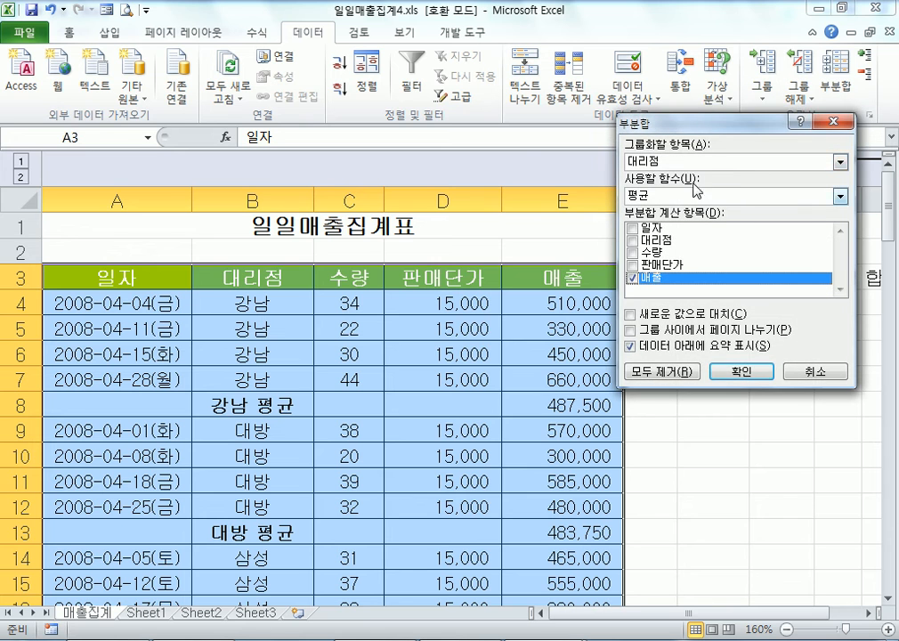
{"action": "left_click_drag", "start_coordinate": [686, 128], "coordinate": [458, 132]}
{"action": "left_click", "coordinate": [406, 317]}
{"action": "left_click", "coordinate": [405, 331]}
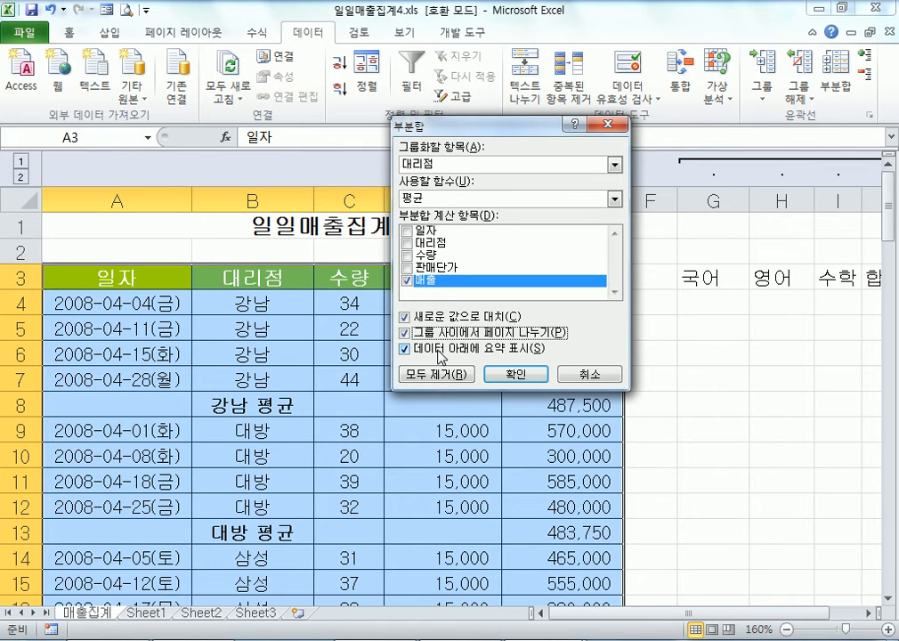
{"action": "left_click", "coordinate": [589, 374]}
{"action": "left_click", "coordinate": [282, 320]}
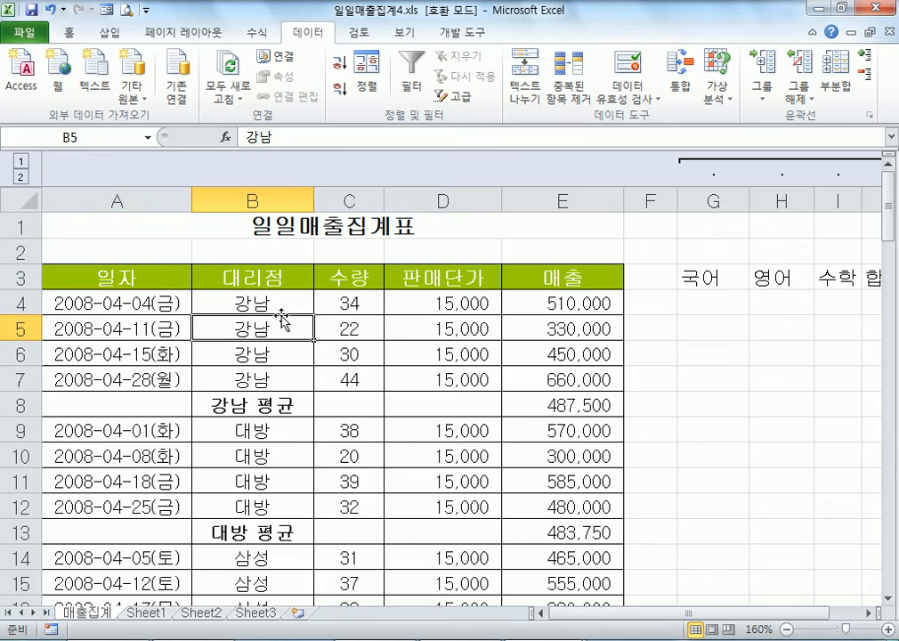
{"action": "left_click", "coordinate": [253, 201]}
{"action": "left_click", "coordinate": [252, 302]}
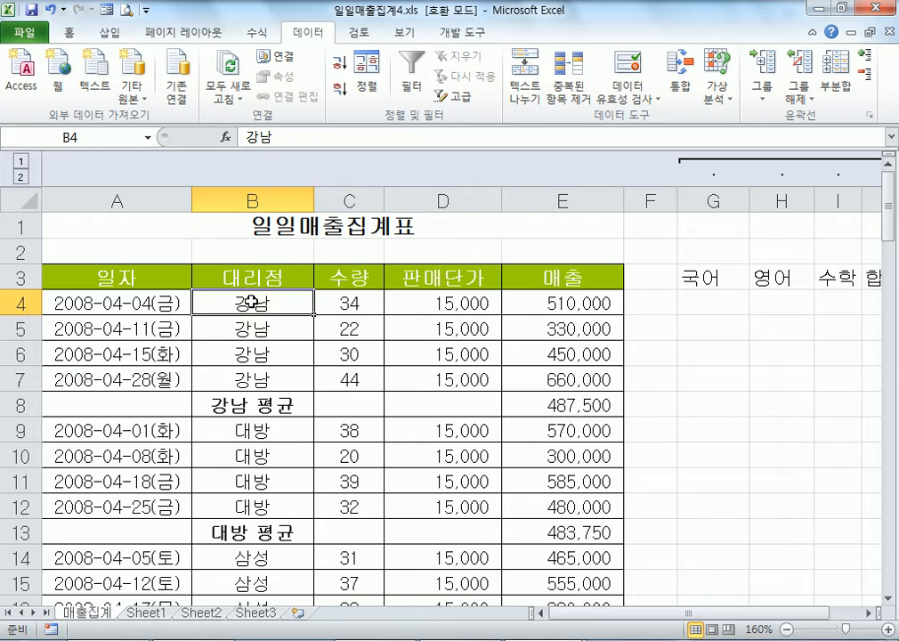
Switch to the 회원명단5.xls workbook and delete columns J to M beside the member list.
{"action": "mouse_move", "coordinate": [518, 612]}
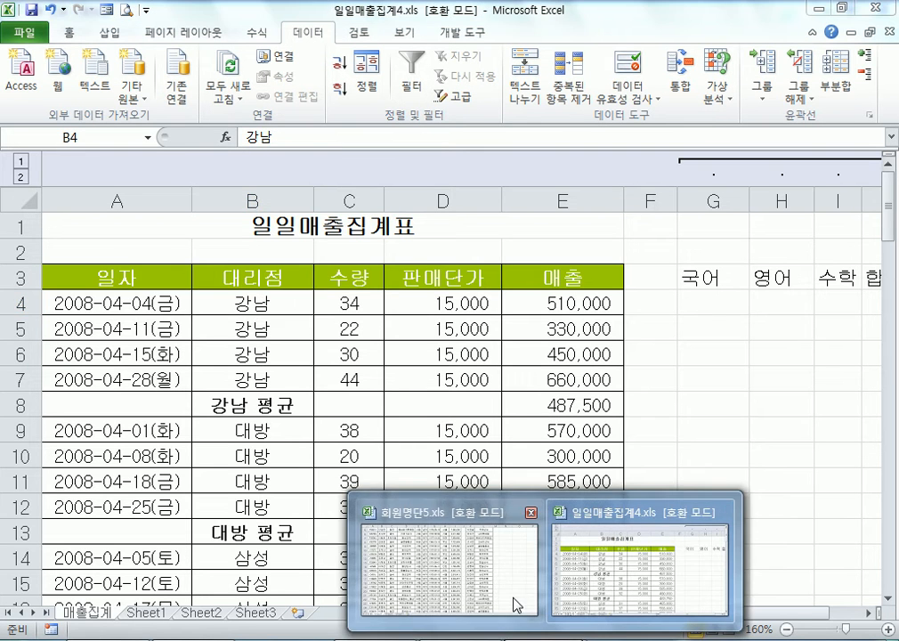
{"action": "left_click", "coordinate": [465, 579]}
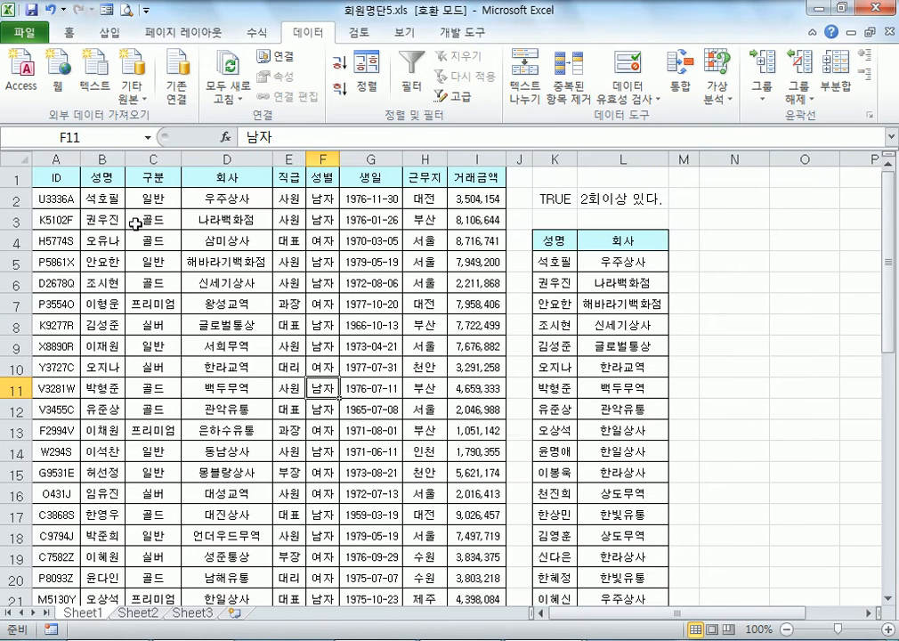
{"action": "left_click_drag", "start_coordinate": [517, 158], "coordinate": [642, 156]}
{"action": "right_click", "coordinate": [690, 160]}
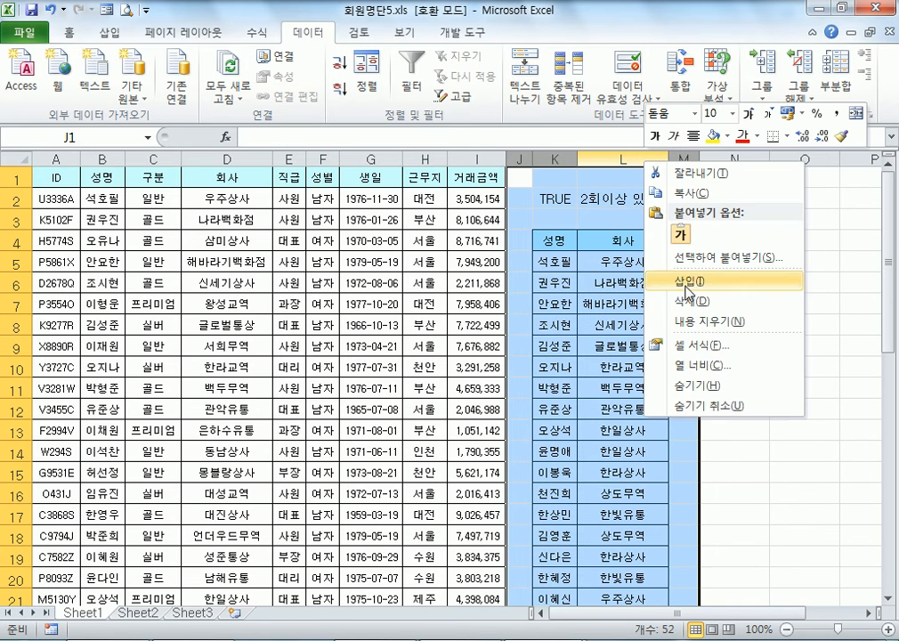
{"action": "left_click", "coordinate": [738, 294]}
{"action": "left_click", "coordinate": [342, 201]}
{"action": "left_click", "coordinate": [325, 203]}
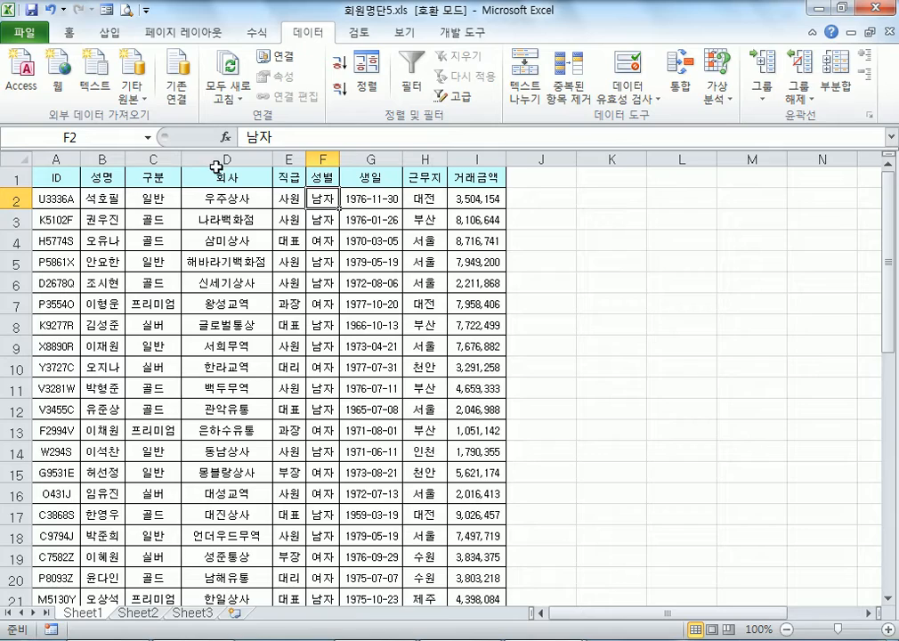
Open the workbook 회원명단4.xls from the Part05-01 folder.
{"action": "left_click", "coordinate": [22, 32]}
{"action": "left_click", "coordinate": [34, 107]}
{"action": "scroll", "coordinate": [320, 320], "scroll_direction": "down", "scroll_amount": 5}
{"action": "scroll", "coordinate": [329, 331], "scroll_direction": "down", "scroll_amount": 1}
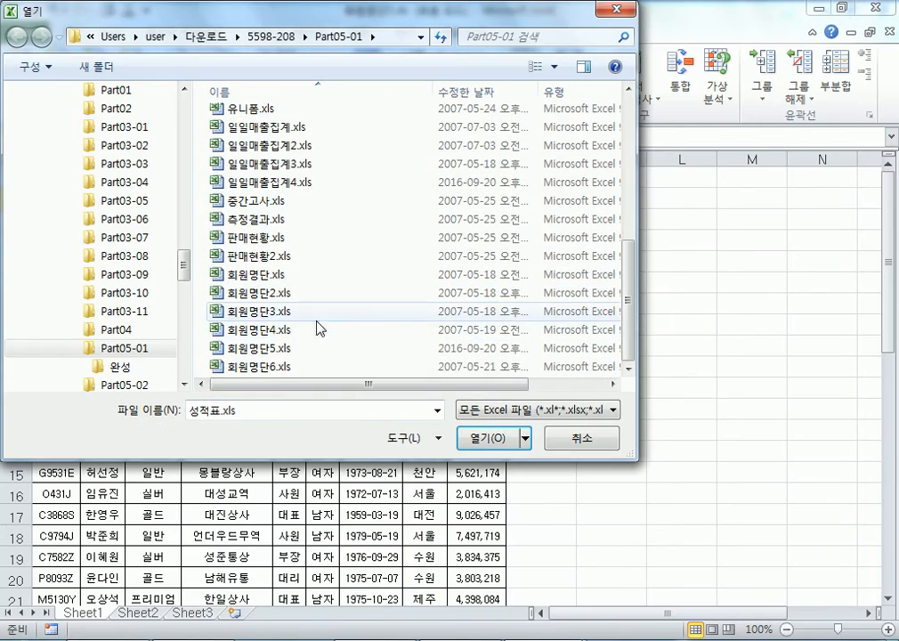
{"action": "double_click", "coordinate": [353, 334]}
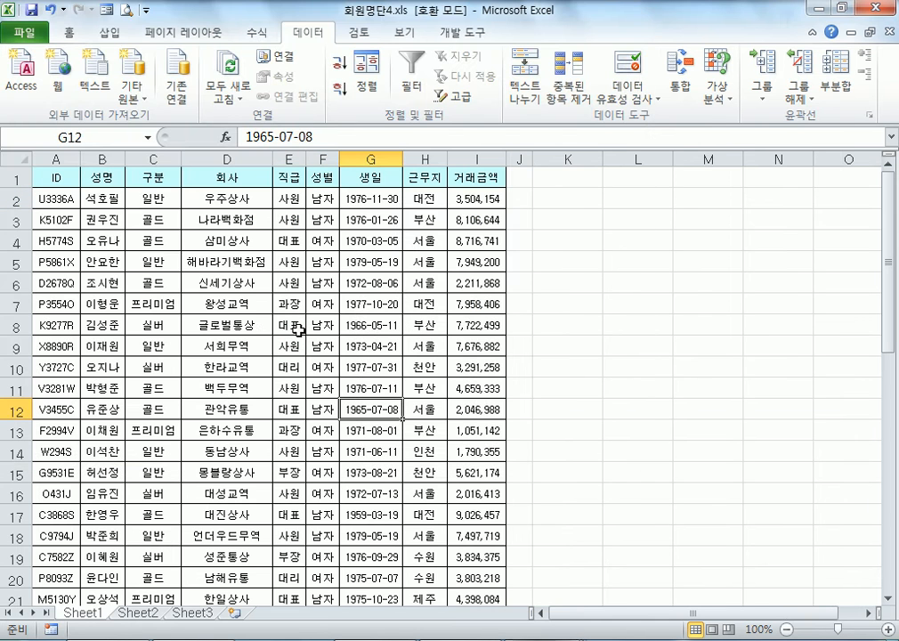
Sort the member list by 성별 in ascending order and check the resulting 남자 and 여자 blocks.
{"action": "left_click", "coordinate": [323, 198]}
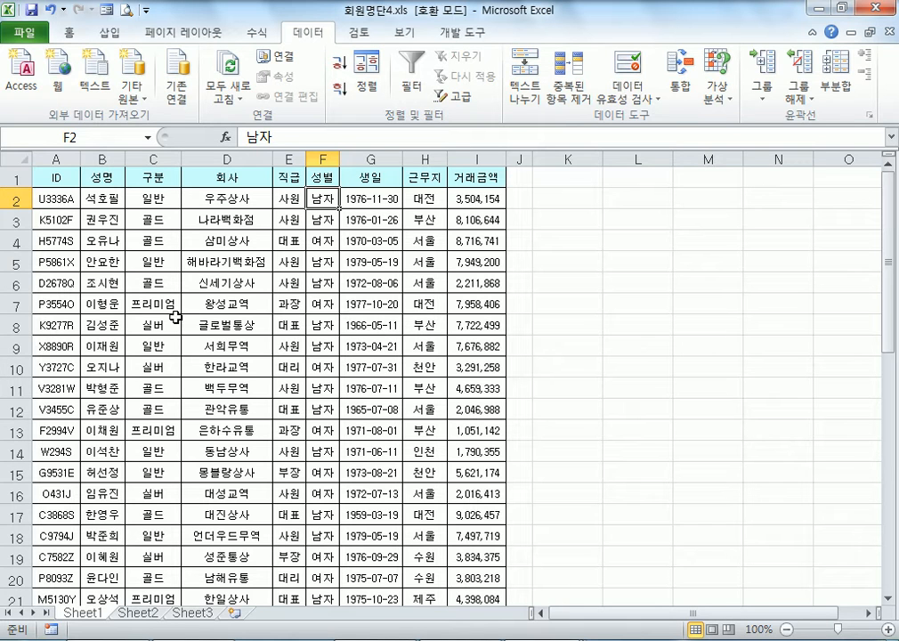
{"action": "left_click", "coordinate": [343, 65]}
{"action": "left_click_drag", "start_coordinate": [322, 197], "coordinate": [318, 526]}
{"action": "scroll", "coordinate": [318, 526], "scroll_direction": "down", "scroll_amount": 6}
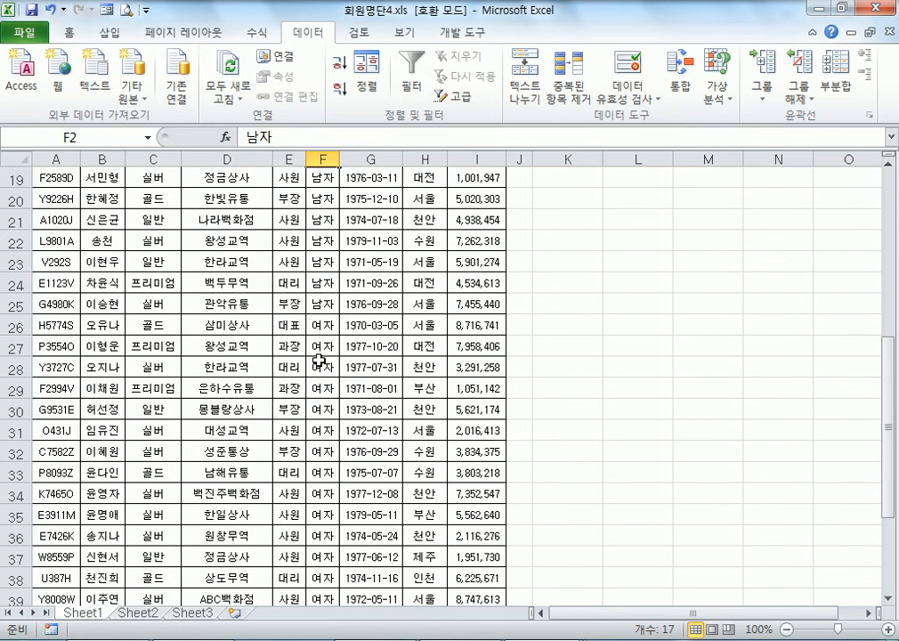
{"action": "left_click_drag", "start_coordinate": [321, 346], "coordinate": [331, 537]}
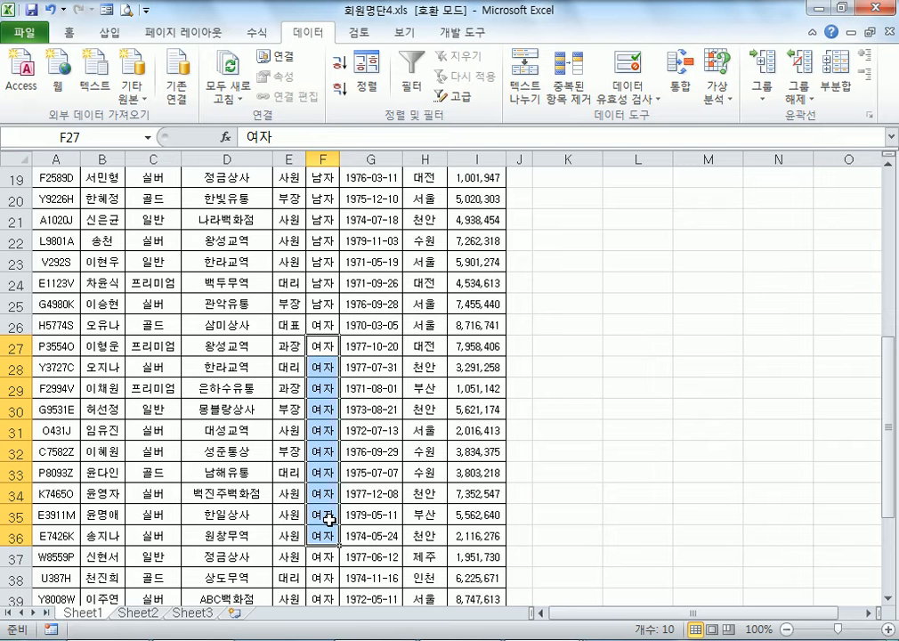
{"action": "scroll", "coordinate": [262, 409], "scroll_direction": "up", "scroll_amount": 6}
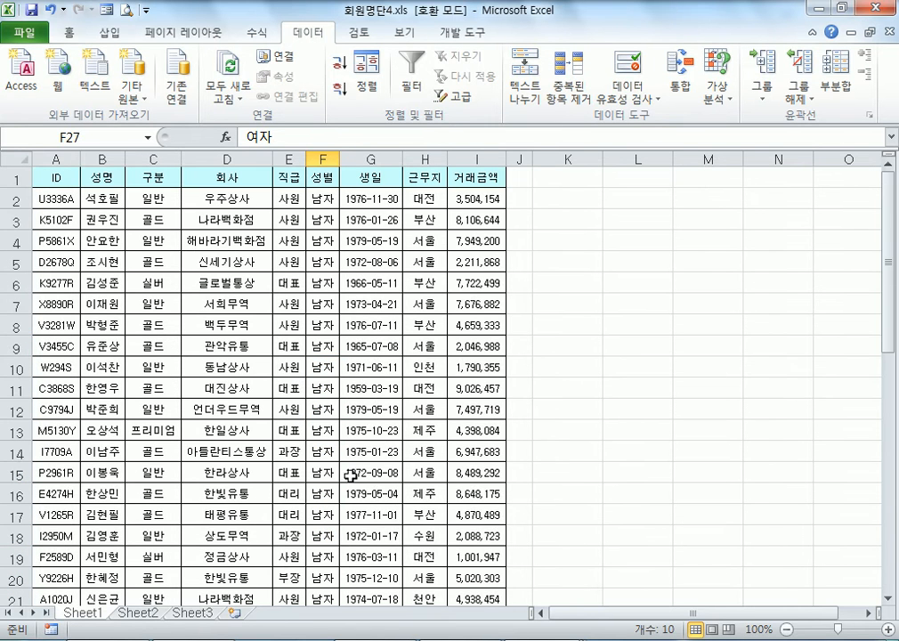
{"action": "left_click", "coordinate": [320, 200]}
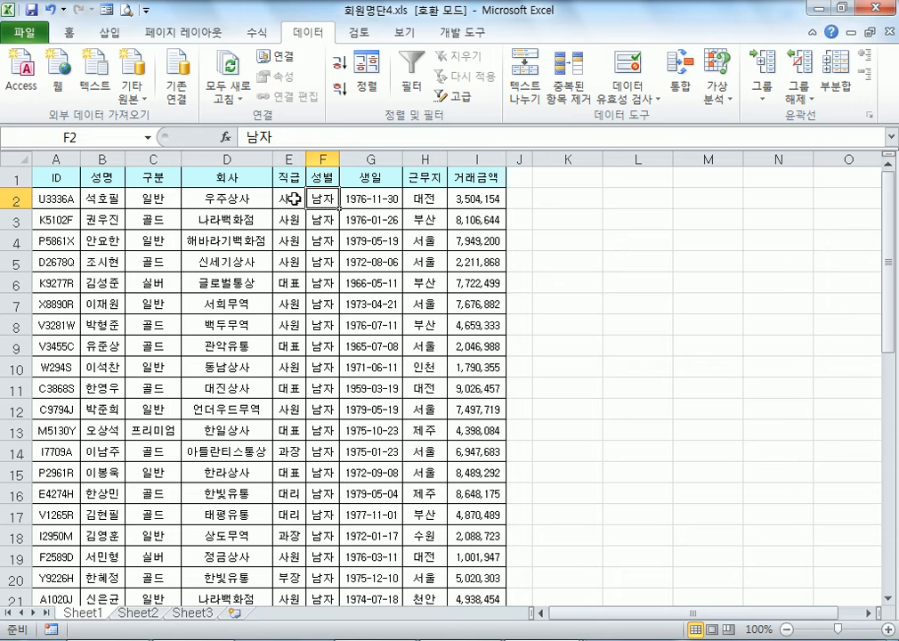
{"action": "left_click_drag", "start_coordinate": [318, 197], "coordinate": [331, 534]}
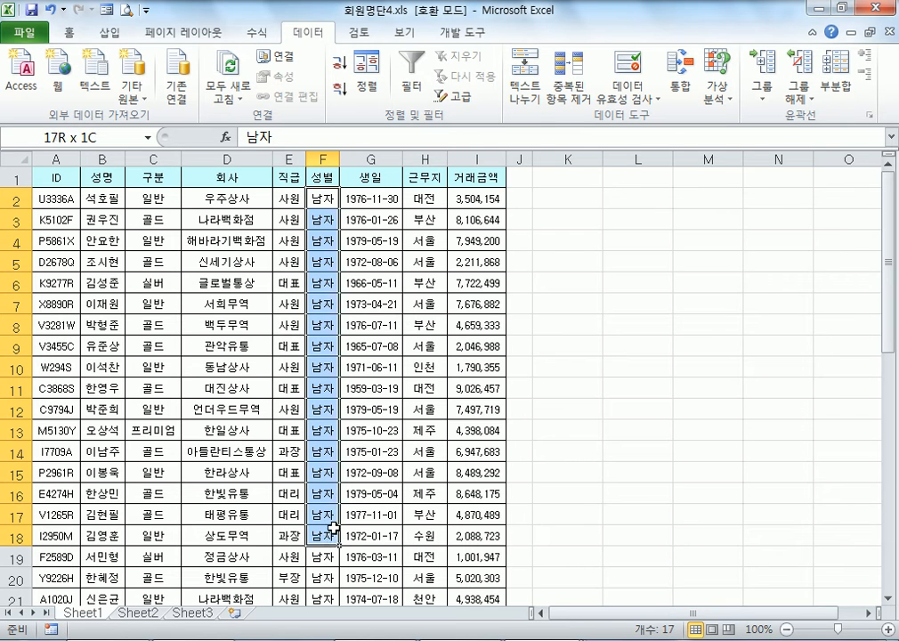
Review the member list's current criteria in the Sort dialog, and close it without changes.
{"action": "left_click", "coordinate": [289, 199]}
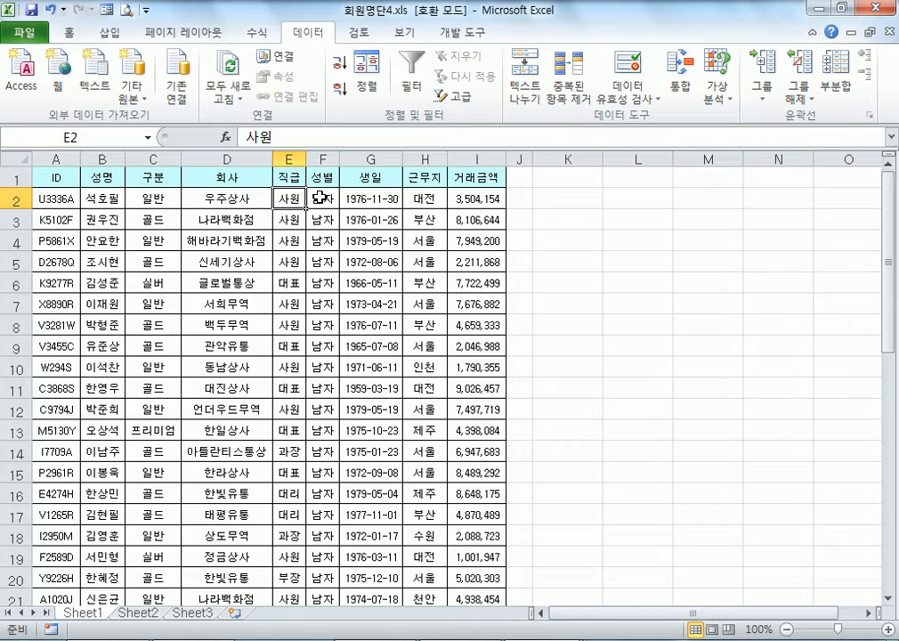
{"action": "left_click", "coordinate": [370, 69]}
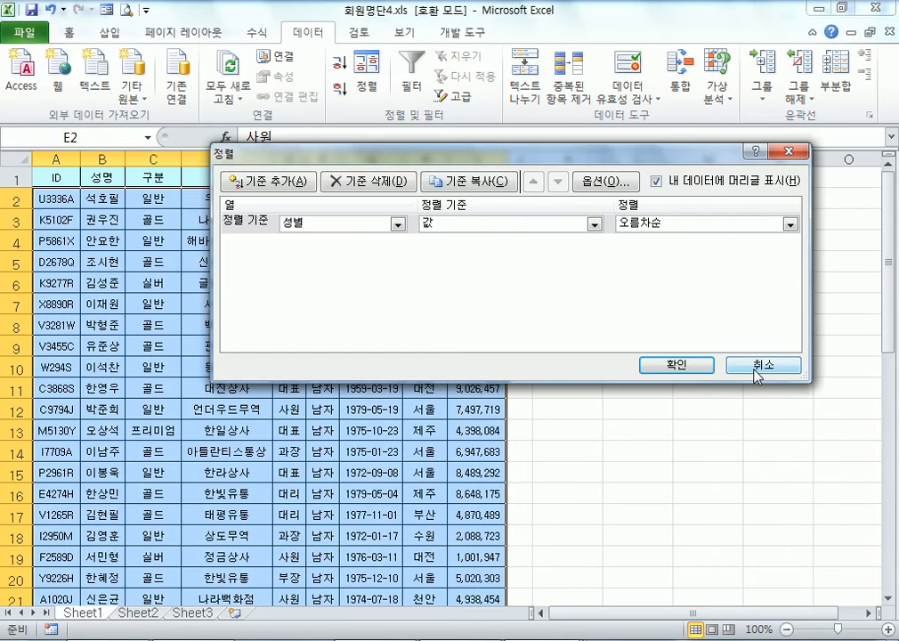
{"action": "left_click", "coordinate": [756, 364]}
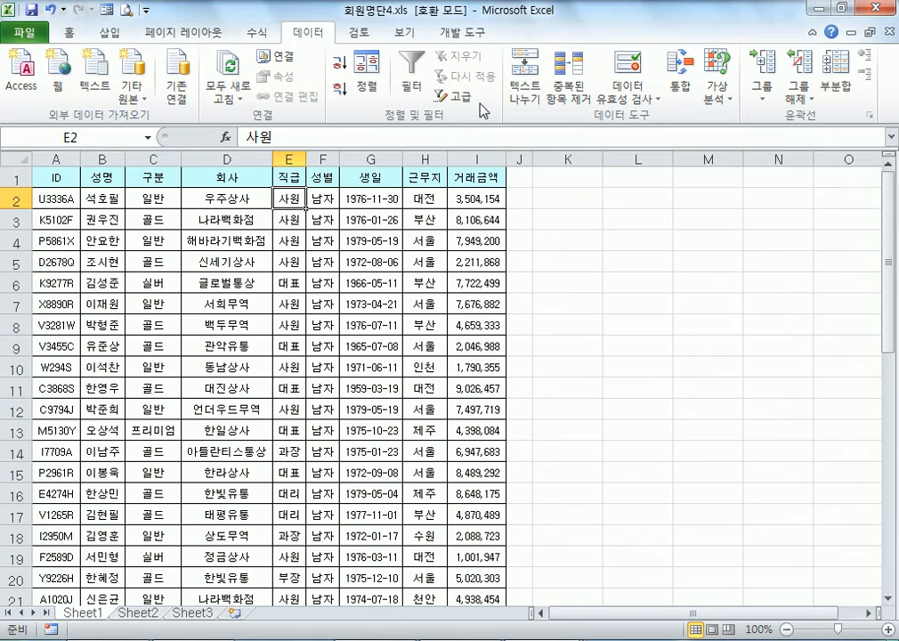
Add 직급 in ascending order as a second sort level below 성별 and sort the member list.
{"action": "left_click", "coordinate": [361, 70]}
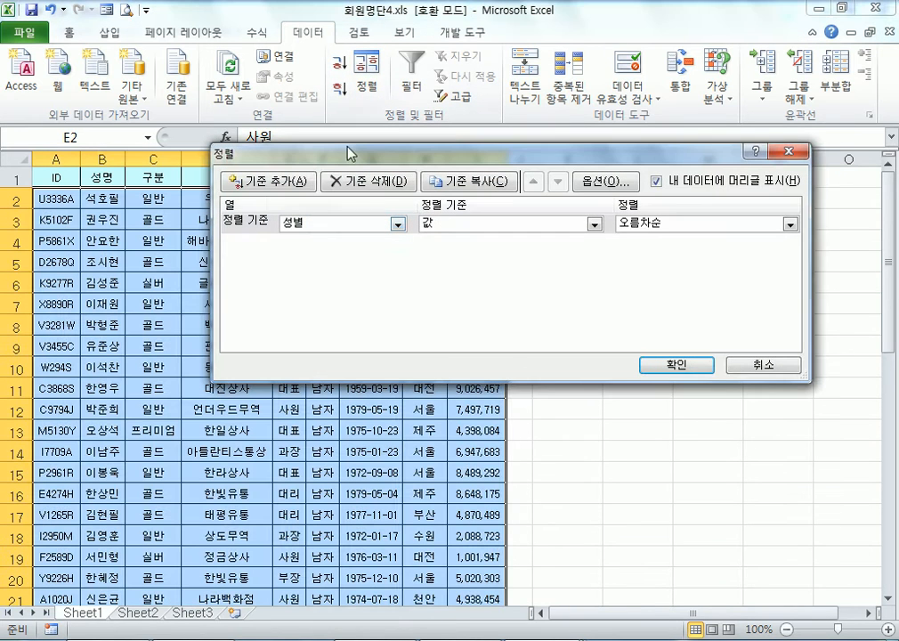
{"action": "left_click", "coordinate": [290, 183]}
{"action": "left_click", "coordinate": [306, 243]}
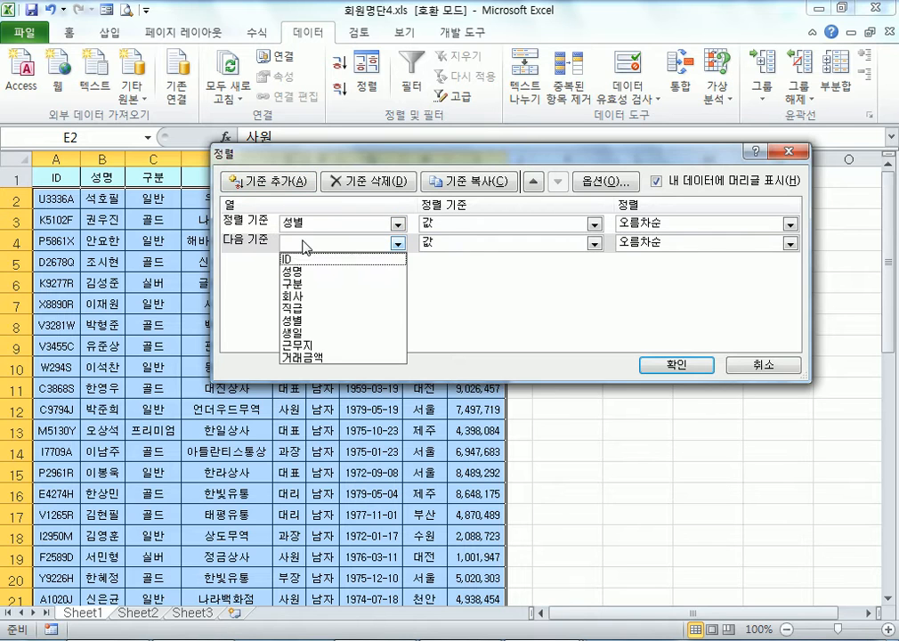
{"action": "left_click", "coordinate": [305, 308]}
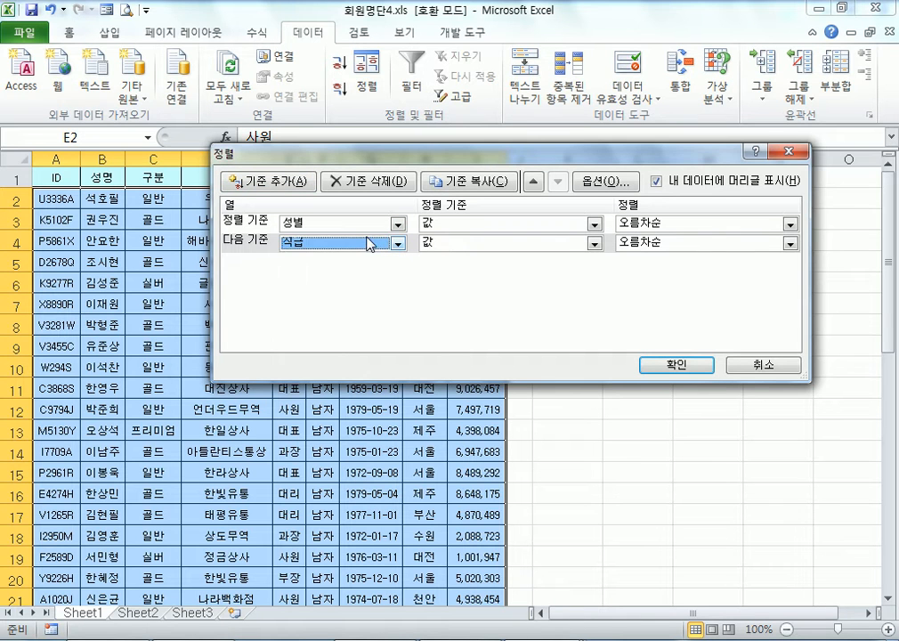
{"action": "left_click", "coordinate": [669, 367]}
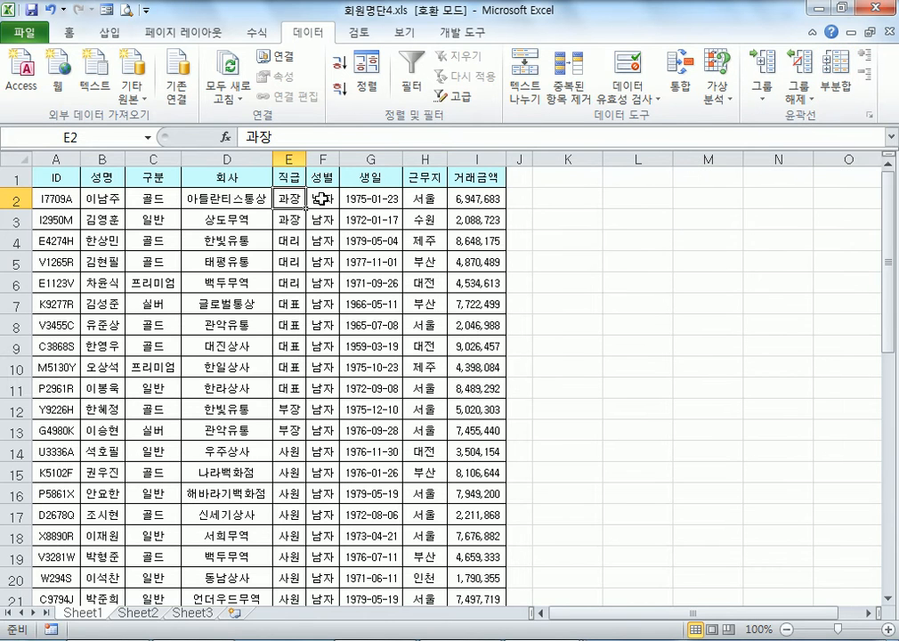
Re-sort the member list with 성별 in descending order (내림차순), and check the 성별 blocks and the 직급 order.
{"action": "left_click", "coordinate": [366, 76]}
{"action": "left_click_drag", "start_coordinate": [354, 153], "coordinate": [287, 270]}
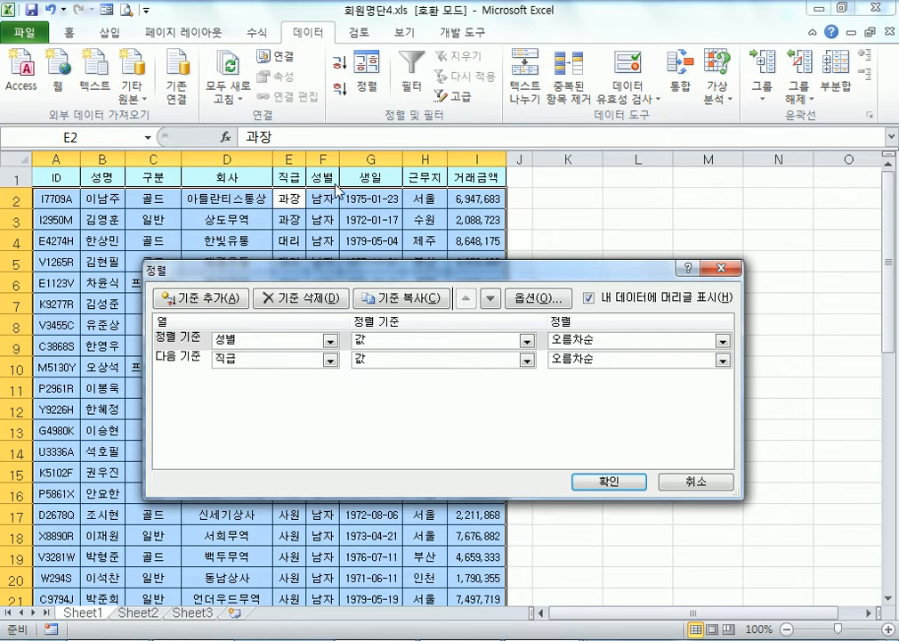
{"action": "left_click", "coordinate": [613, 342]}
{"action": "left_click", "coordinate": [614, 368]}
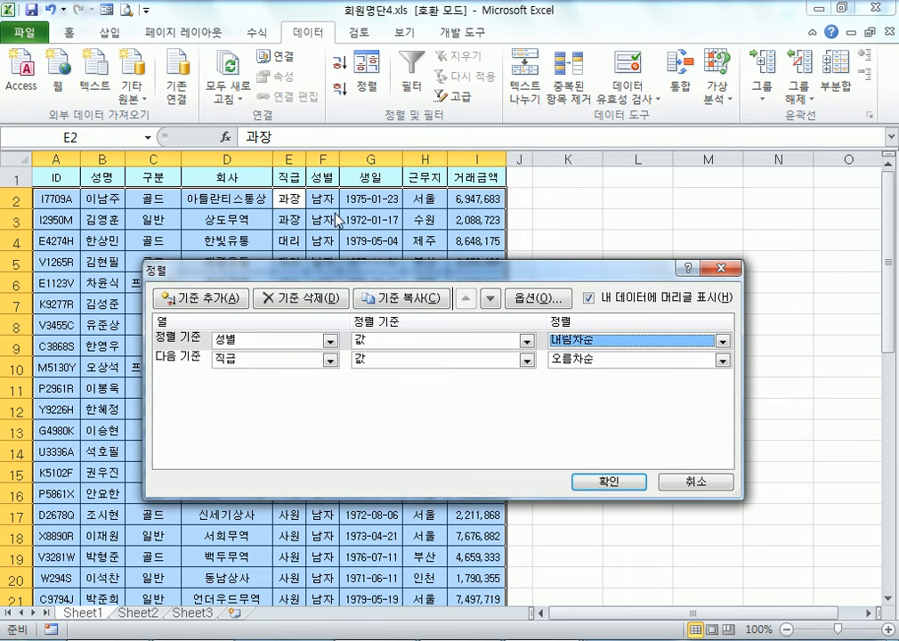
{"action": "left_click", "coordinate": [597, 483]}
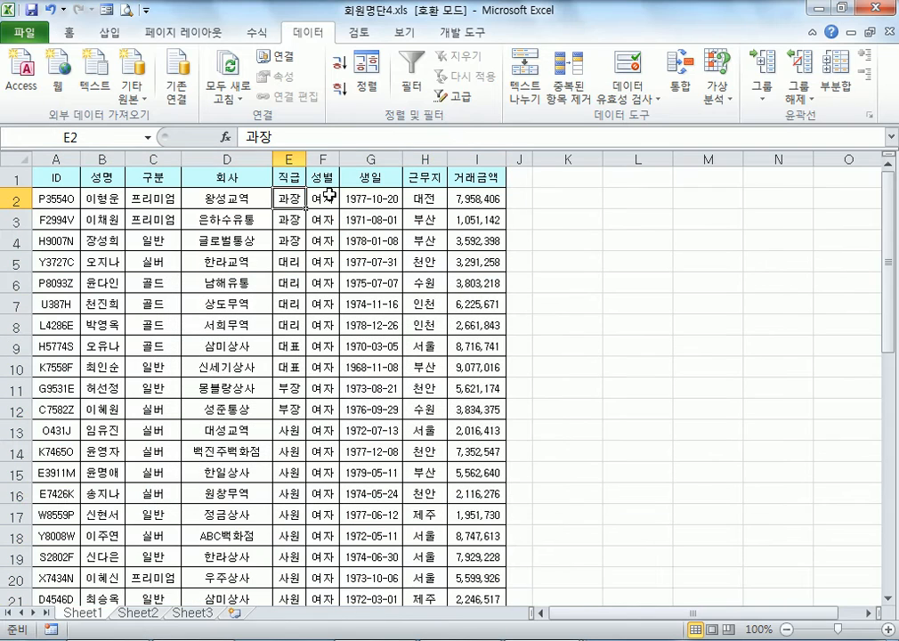
{"action": "scroll", "coordinate": [325, 347], "scroll_direction": "down", "scroll_amount": 5}
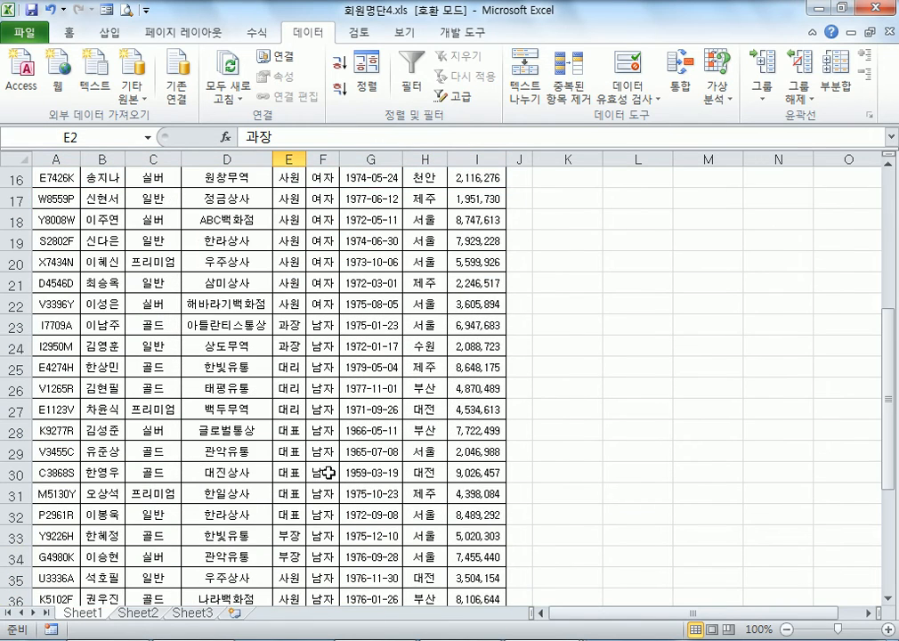
{"action": "scroll", "coordinate": [328, 473], "scroll_direction": "up", "scroll_amount": 5}
{"action": "left_click_drag", "start_coordinate": [289, 199], "coordinate": [304, 394]}
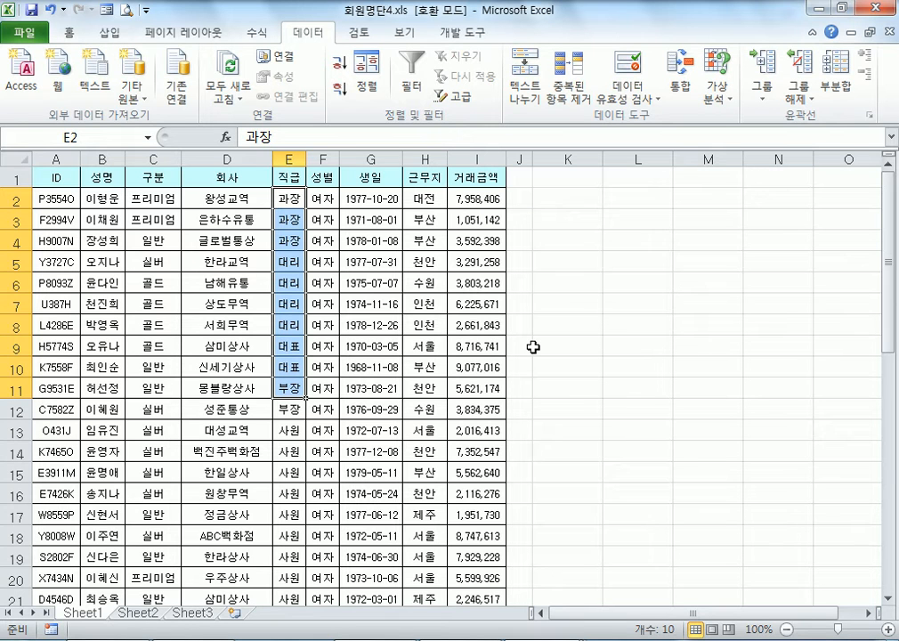
Choose a custom list for the 직급 sort level's order and select the existing list 부장, 과장, 대리, 사원.
{"action": "left_click", "coordinate": [322, 199]}
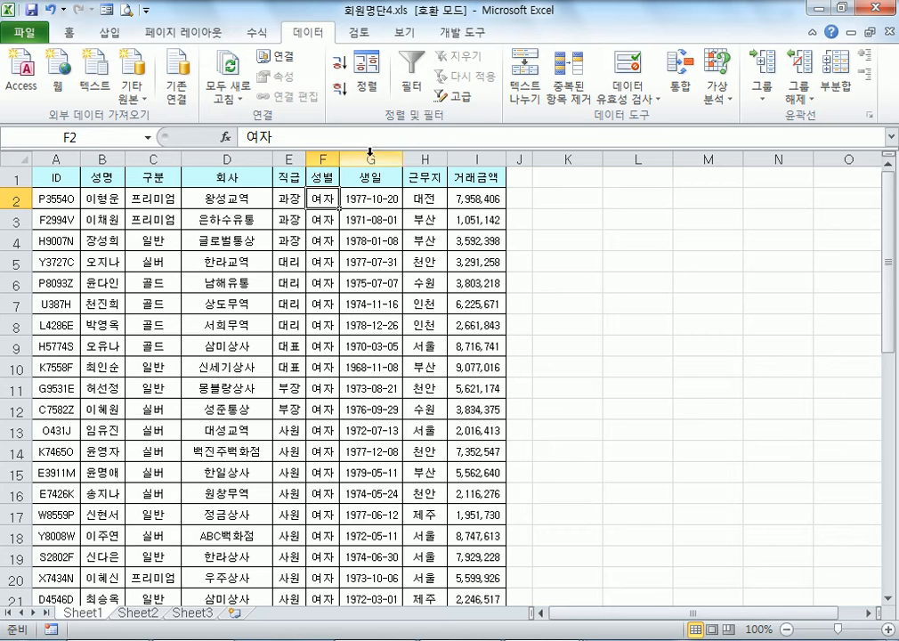
{"action": "left_click", "coordinate": [368, 73]}
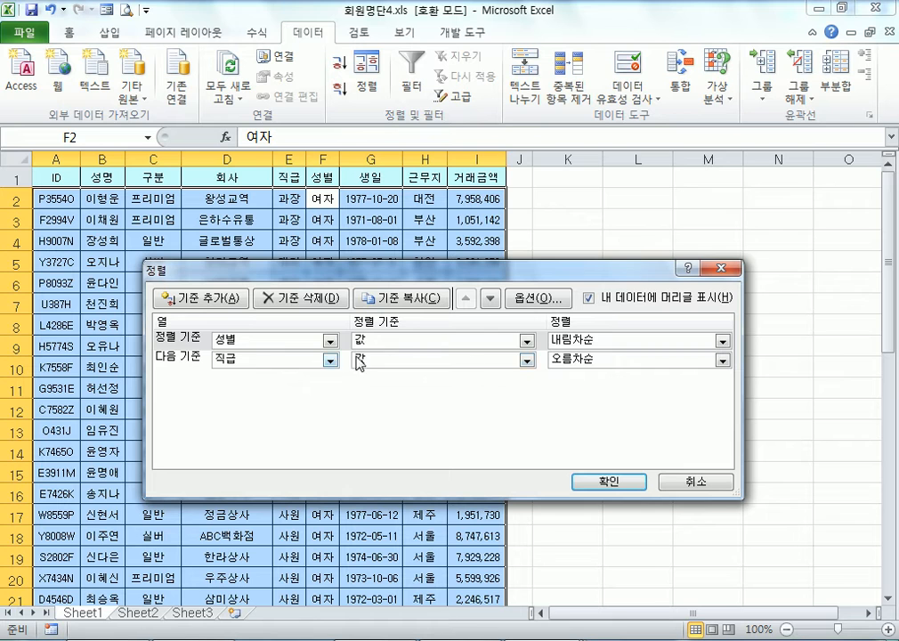
{"action": "left_click", "coordinate": [574, 360]}
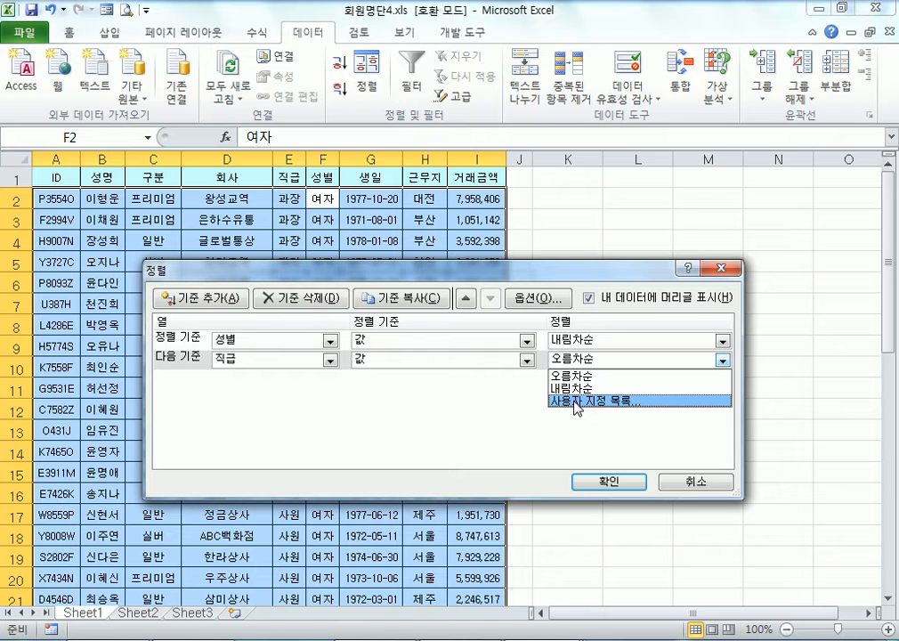
{"action": "left_click", "coordinate": [573, 401]}
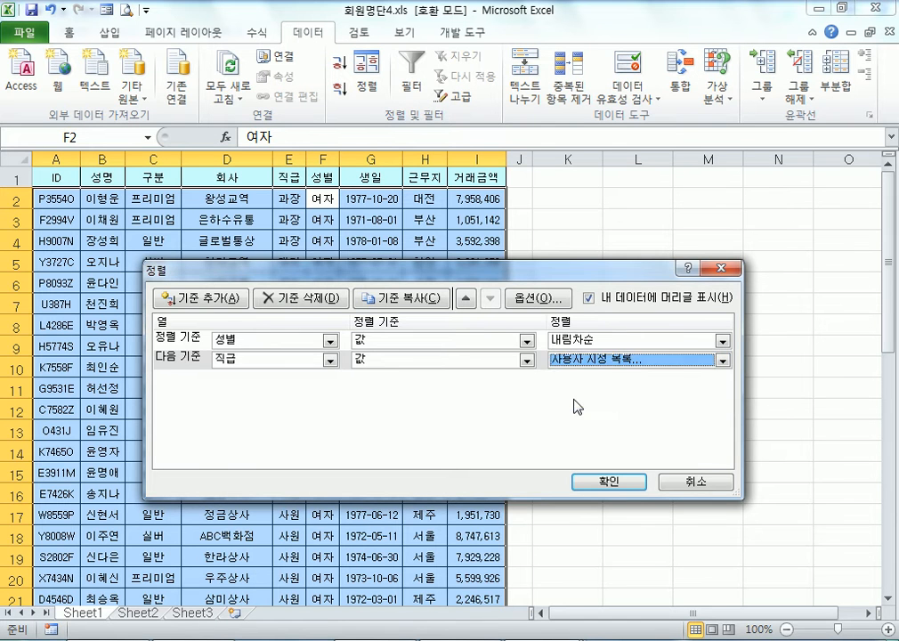
{"action": "left_click_drag", "start_coordinate": [385, 347], "coordinate": [391, 409]}
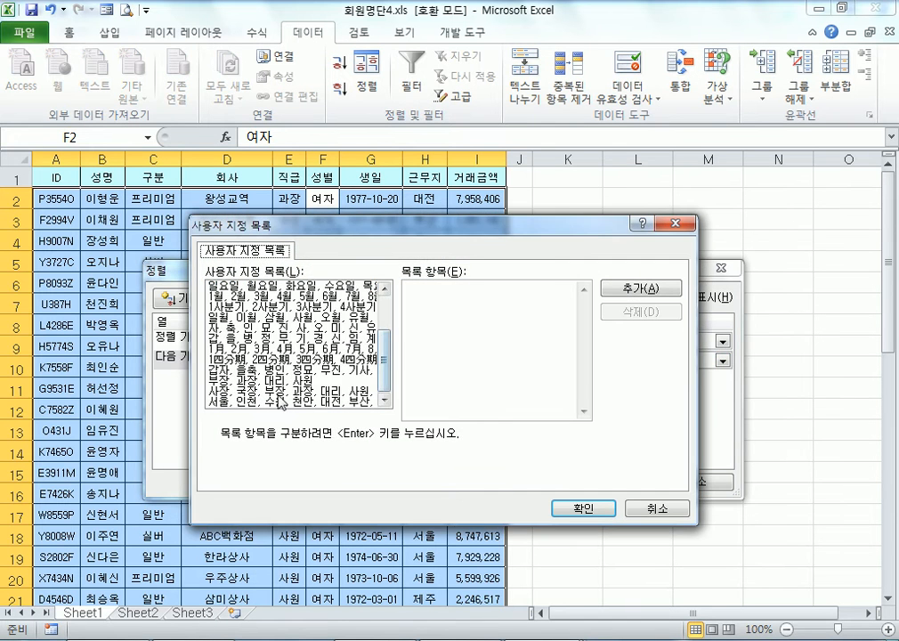
{"action": "left_click", "coordinate": [294, 381]}
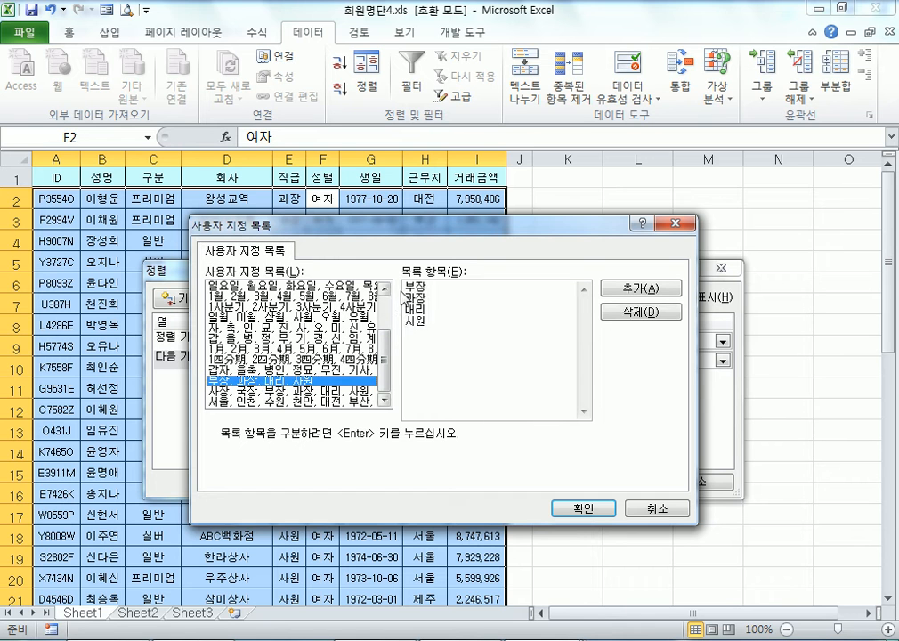
Insert 대표 as the first entry of the selected custom list and add the revised list.
{"action": "left_click_drag", "start_coordinate": [365, 245], "coordinate": [447, 349]}
{"action": "key", "text": "Return"}
{"action": "key", "text": "Up"}
{"action": "type", "text": "ㄷ"}
{"action": "type", "text": "표"}
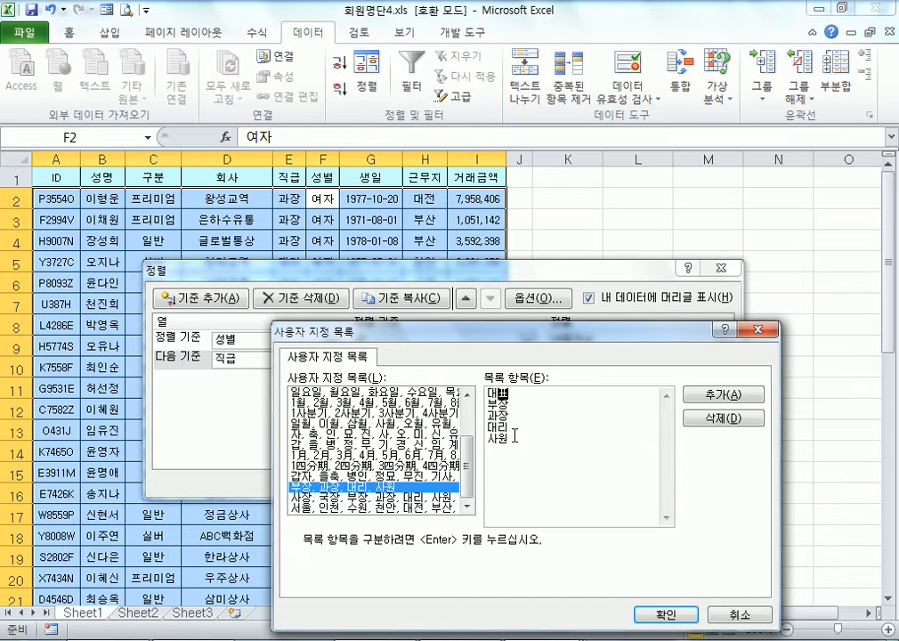
{"action": "left_click", "coordinate": [711, 394]}
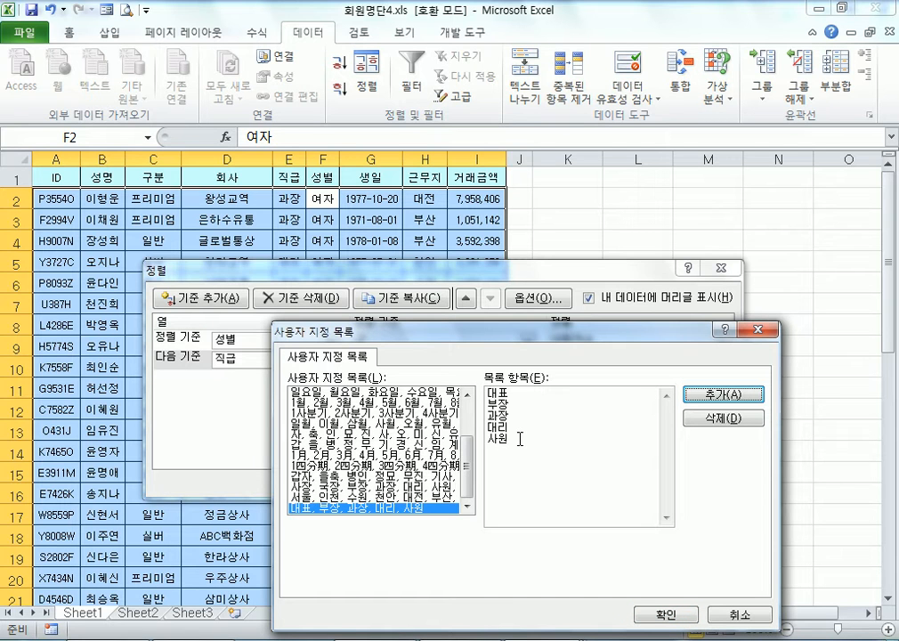
Sort the member list with 직급 following the custom list 대표, 부장, 과장, 대리, 사원, and check the row order.
{"action": "left_click", "coordinate": [646, 614]}
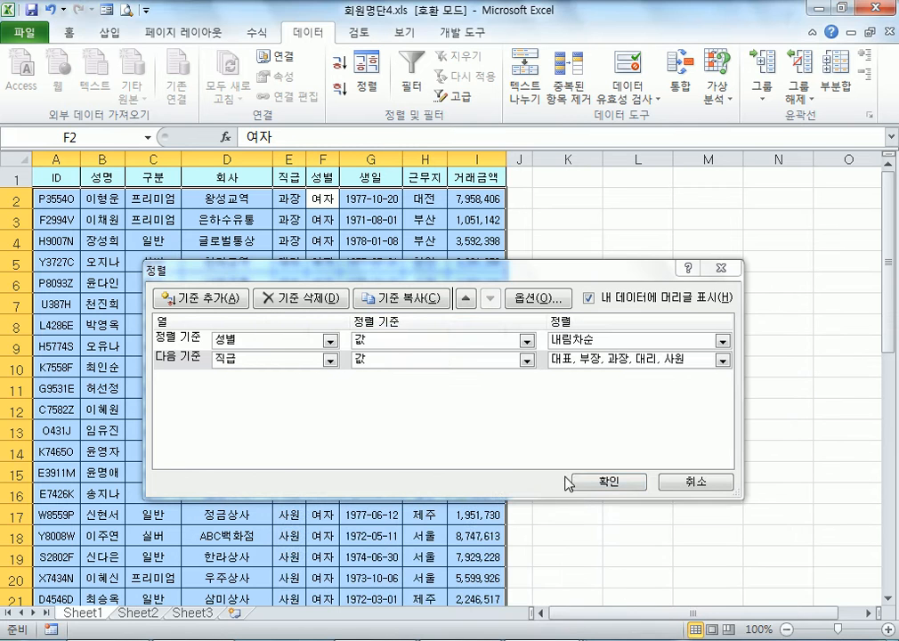
{"action": "left_click", "coordinate": [586, 486]}
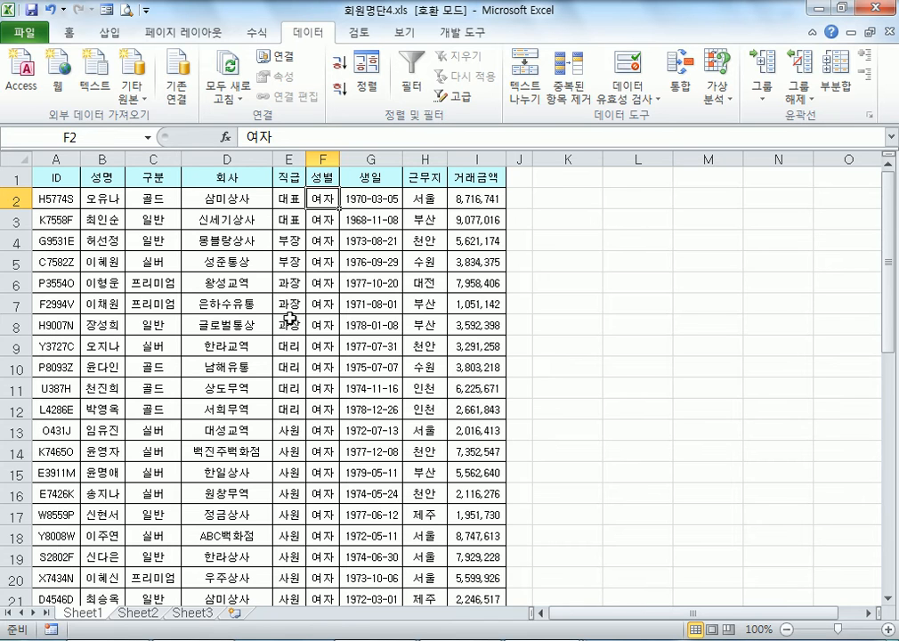
{"action": "scroll", "coordinate": [296, 541], "scroll_direction": "down", "scroll_amount": 2}
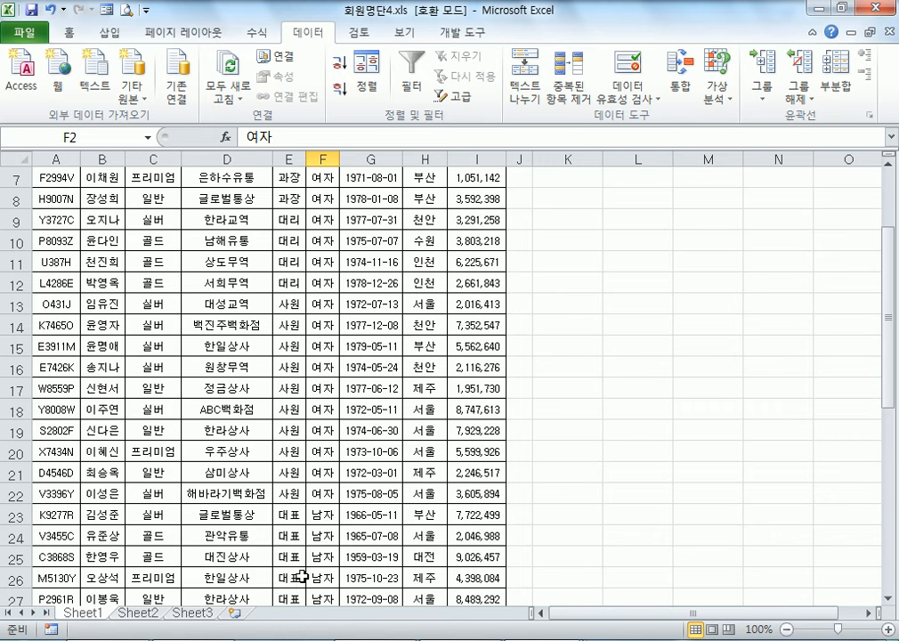
{"action": "scroll", "coordinate": [297, 585], "scroll_direction": "up", "scroll_amount": 2}
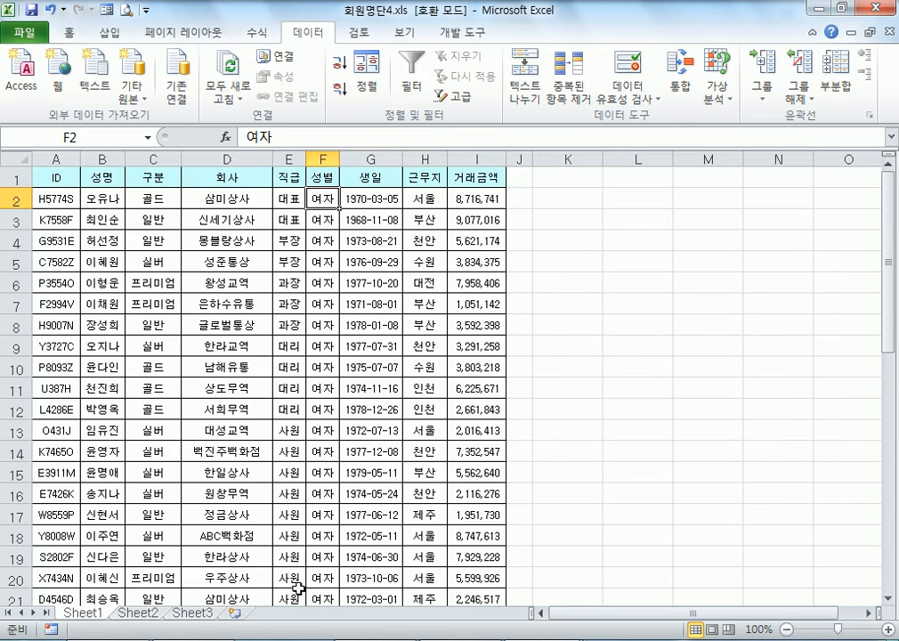
Examine the 대표, 부장, 과장, 대리, 사원 custom list through the advanced Excel options, and leave without changes.
{"action": "left_click", "coordinate": [27, 34]}
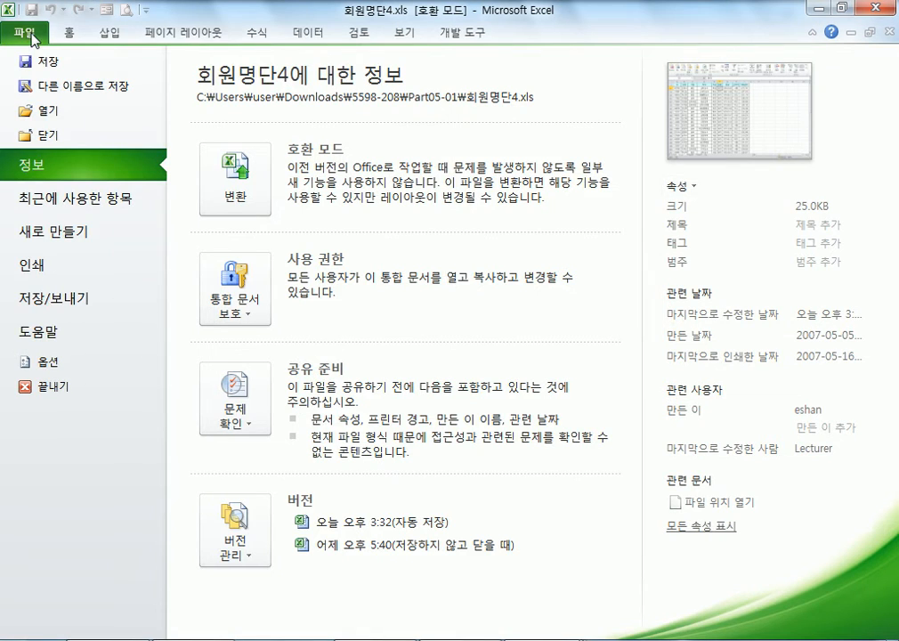
{"action": "left_click", "coordinate": [67, 365]}
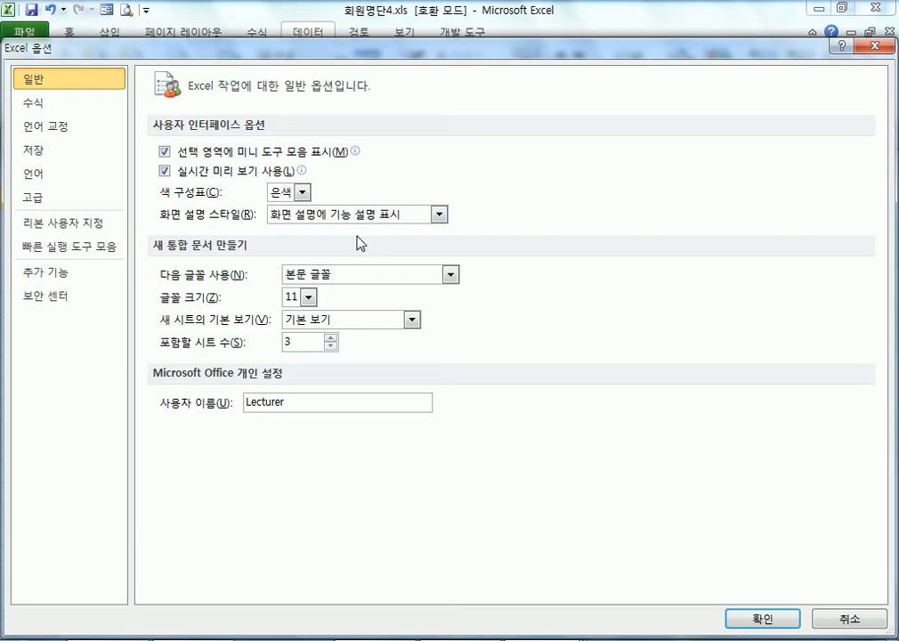
{"action": "left_click", "coordinate": [46, 197]}
{"action": "left_click_drag", "start_coordinate": [881, 145], "coordinate": [879, 559]}
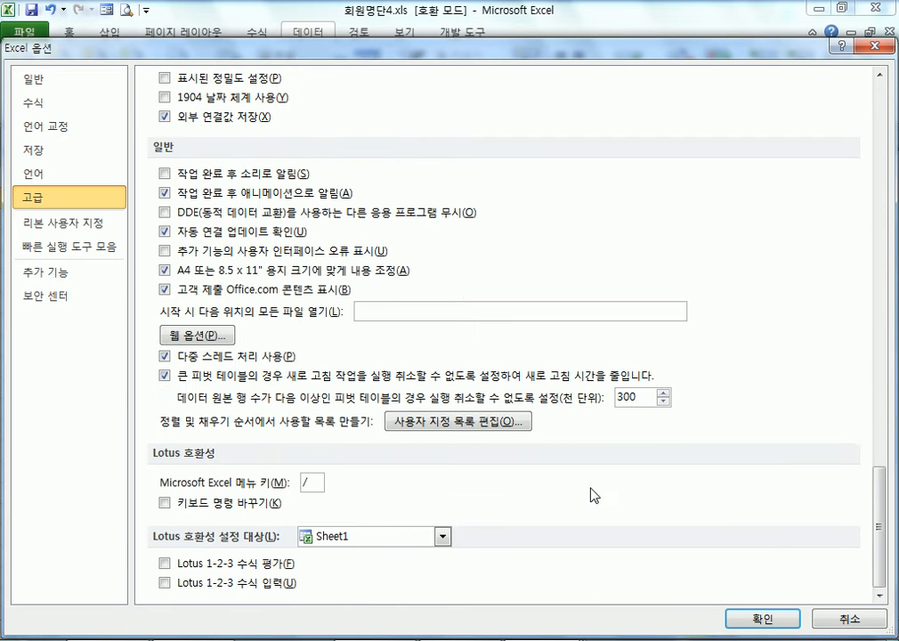
{"action": "left_click", "coordinate": [476, 426]}
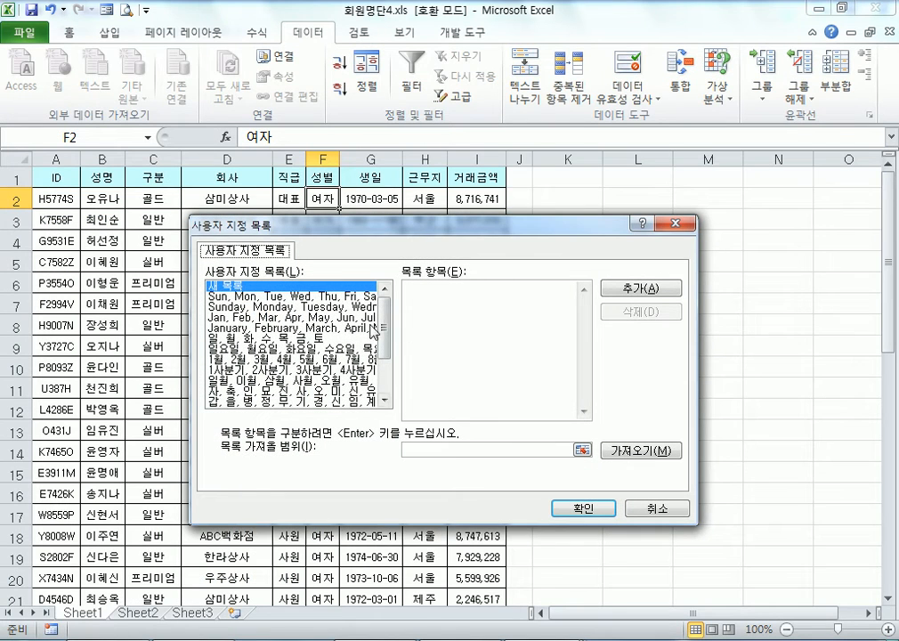
{"action": "scroll", "coordinate": [368, 328], "scroll_direction": "down", "scroll_amount": 3}
{"action": "left_click", "coordinate": [343, 402]}
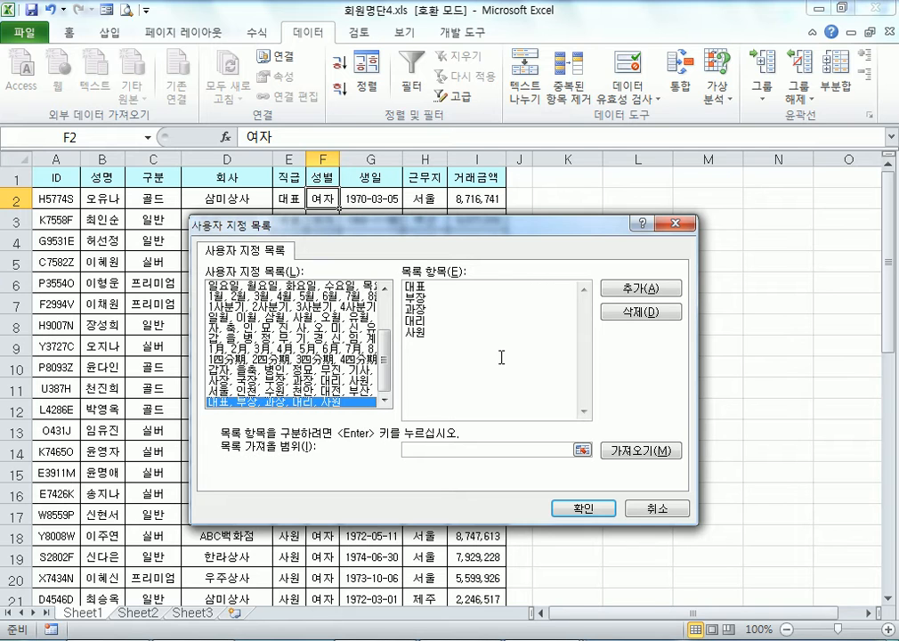
{"action": "left_click", "coordinate": [640, 509]}
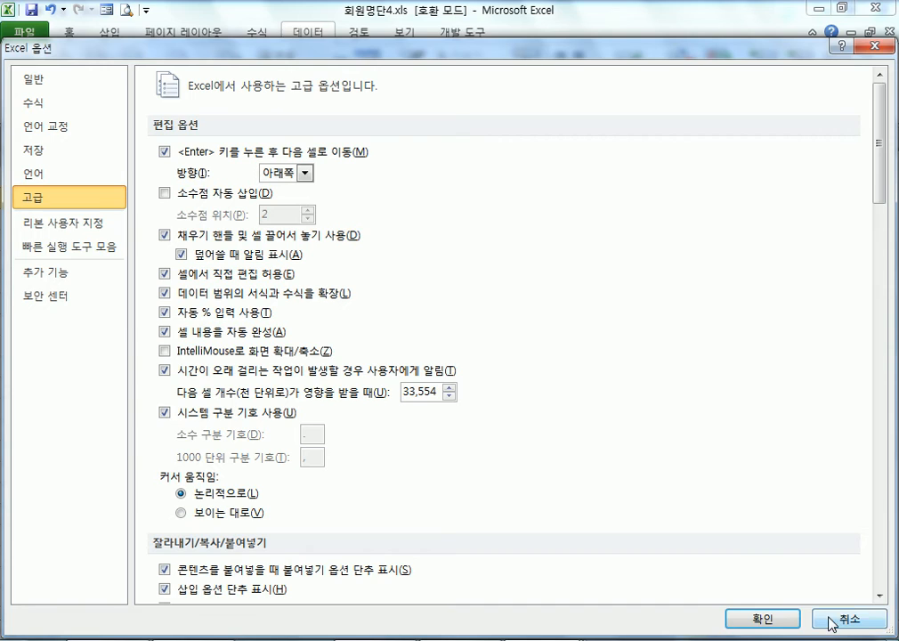
{"action": "left_click", "coordinate": [849, 615]}
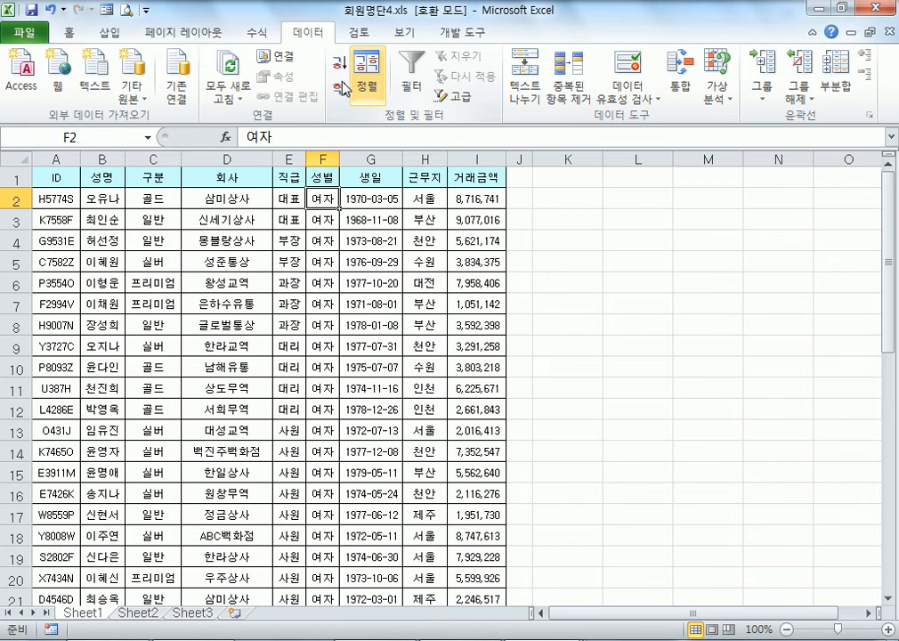
Set up a subtotal of the member list grouped by 성별, with 거래금액 cleared from the calculated items.
{"action": "left_click", "coordinate": [836, 94]}
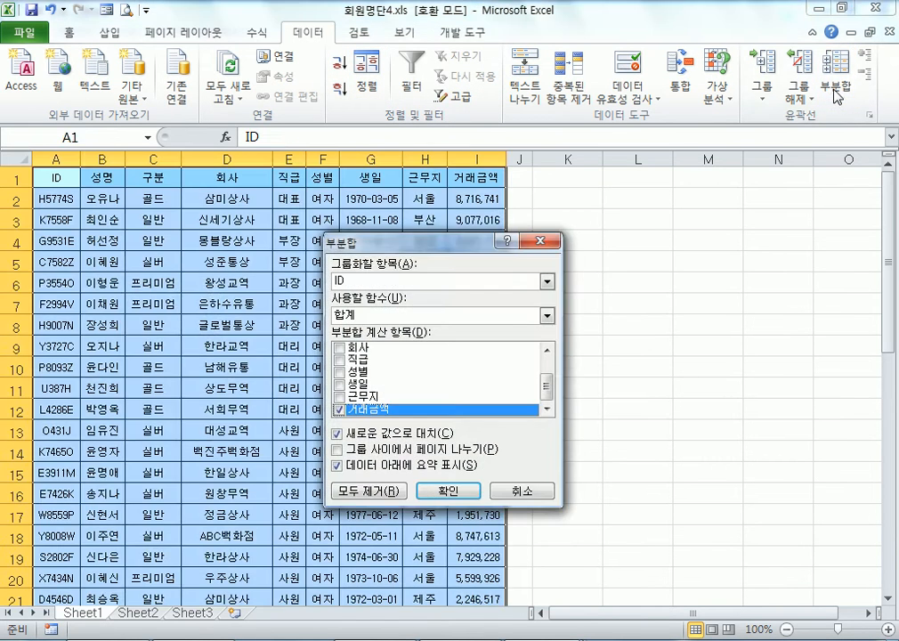
{"action": "left_click", "coordinate": [407, 281]}
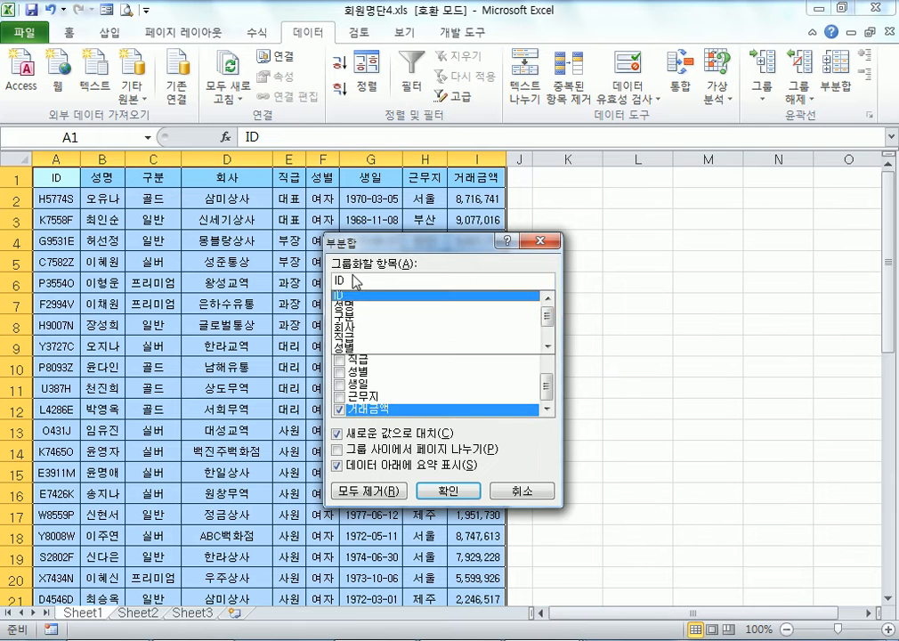
{"action": "left_click", "coordinate": [363, 348]}
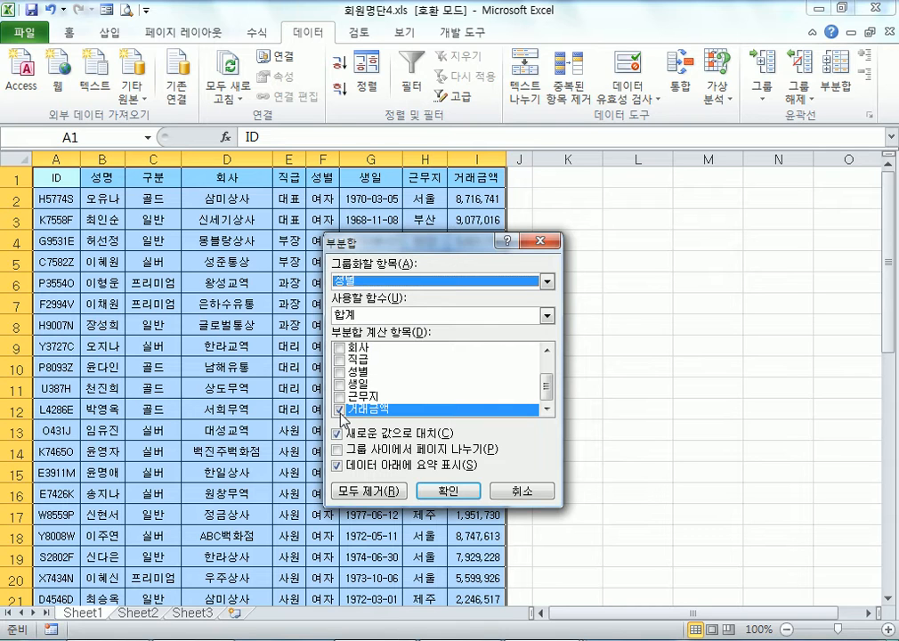
{"action": "left_click", "coordinate": [341, 409]}
{"action": "scroll", "coordinate": [342, 383], "scroll_direction": "up", "scroll_amount": 1}
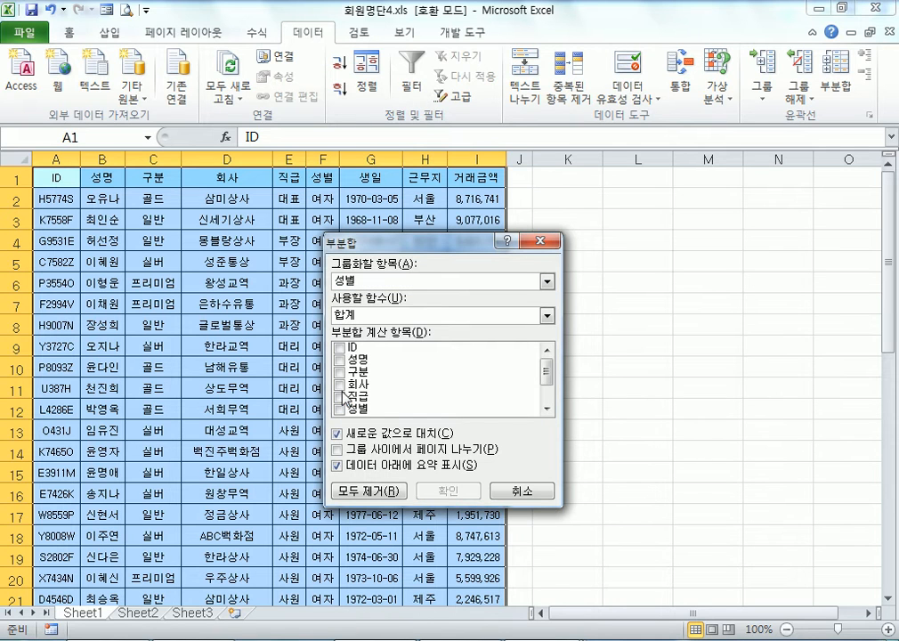
{"action": "scroll", "coordinate": [342, 378], "scroll_direction": "down", "scroll_amount": 2}
{"action": "left_click", "coordinate": [342, 409]}
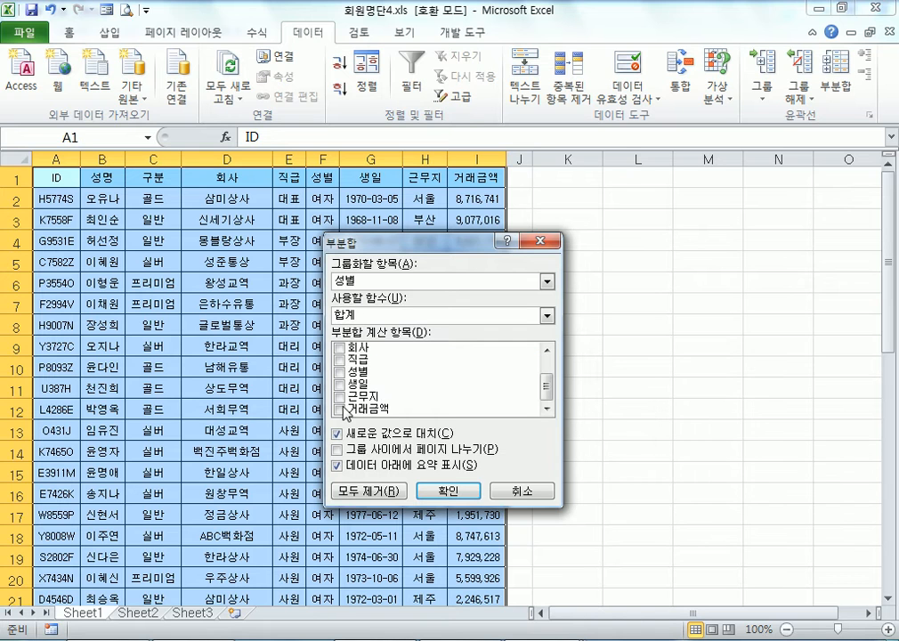
Count 성명 with the 개수 function in the 성별 subtotal, apply it, and check the count rows.
{"action": "scroll", "coordinate": [342, 391], "scroll_direction": "up", "scroll_amount": 2}
{"action": "left_click", "coordinate": [340, 359]}
{"action": "left_click", "coordinate": [361, 315]}
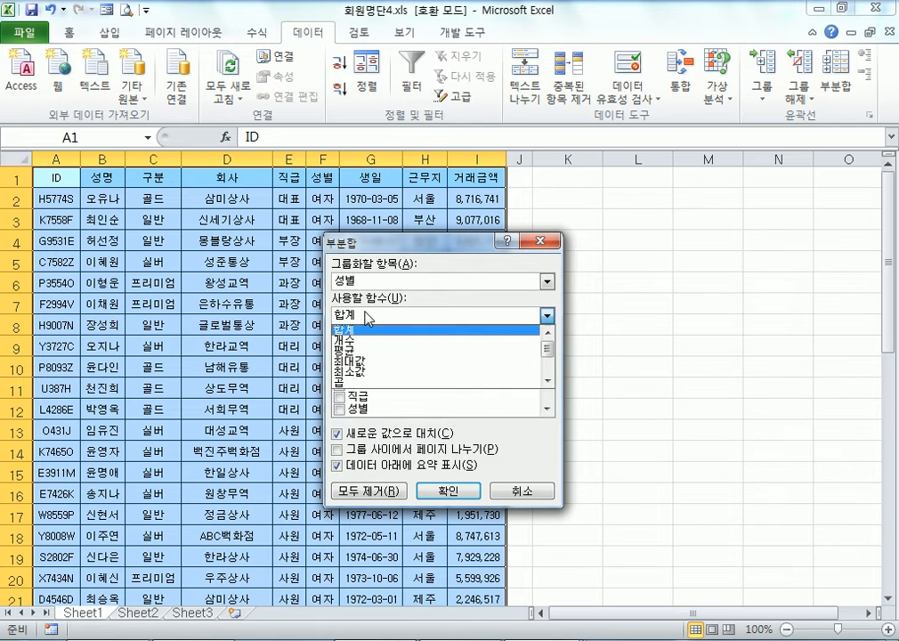
{"action": "left_click", "coordinate": [362, 341]}
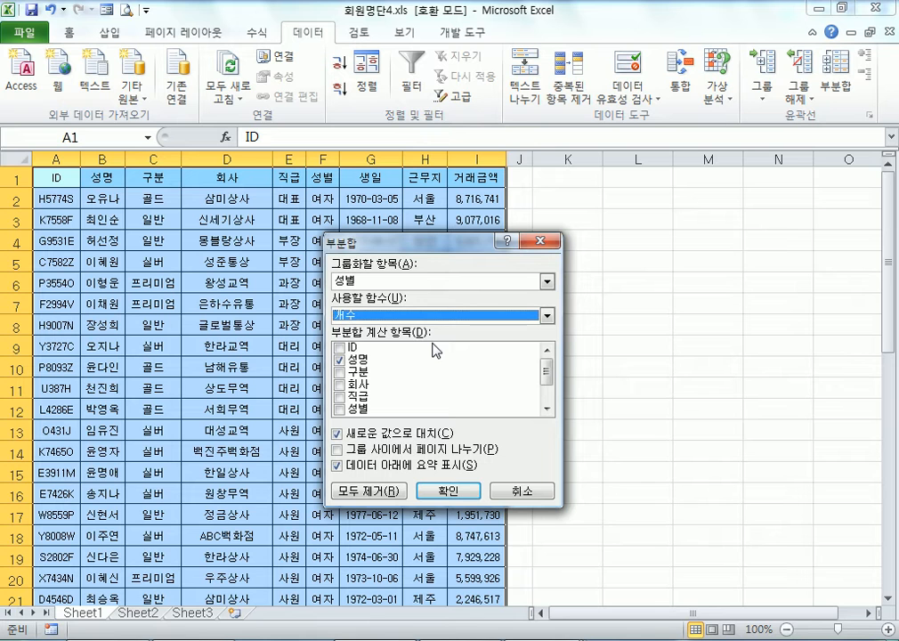
{"action": "left_click", "coordinate": [447, 490]}
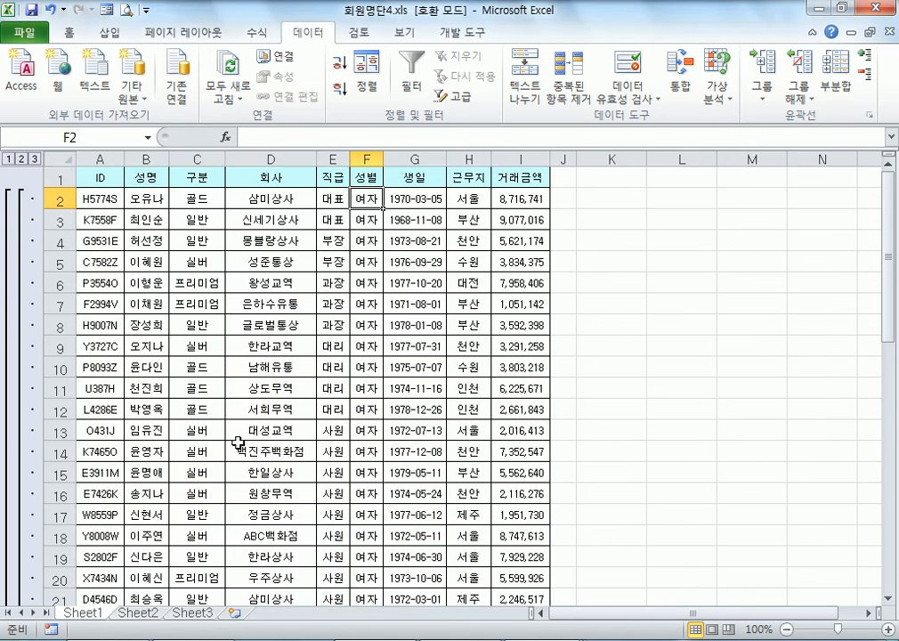
{"action": "scroll", "coordinate": [239, 432], "scroll_direction": "down", "scroll_amount": 4}
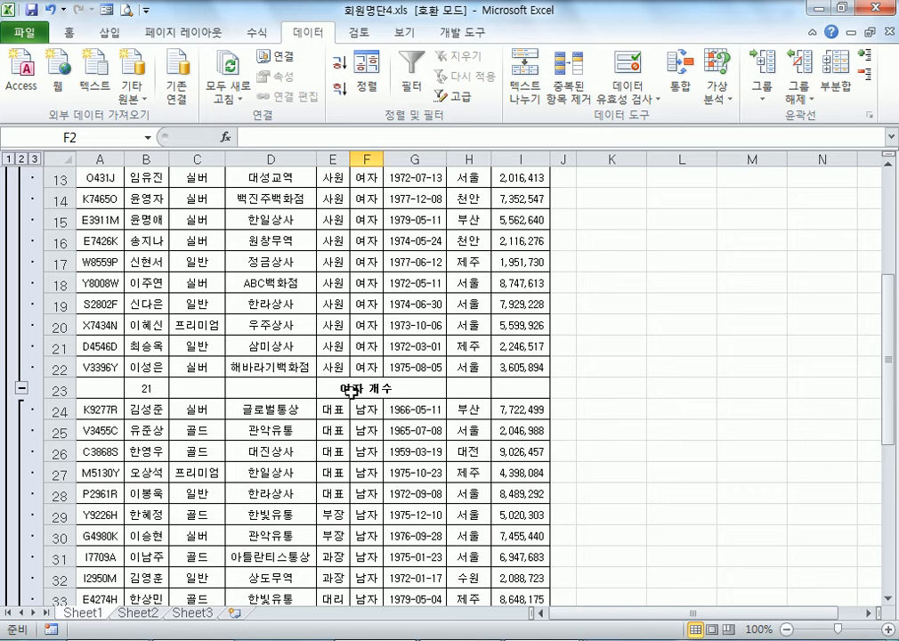
{"action": "scroll", "coordinate": [153, 392], "scroll_direction": "down", "scroll_amount": 4}
{"action": "scroll", "coordinate": [153, 392], "scroll_direction": "down", "scroll_amount": 5}
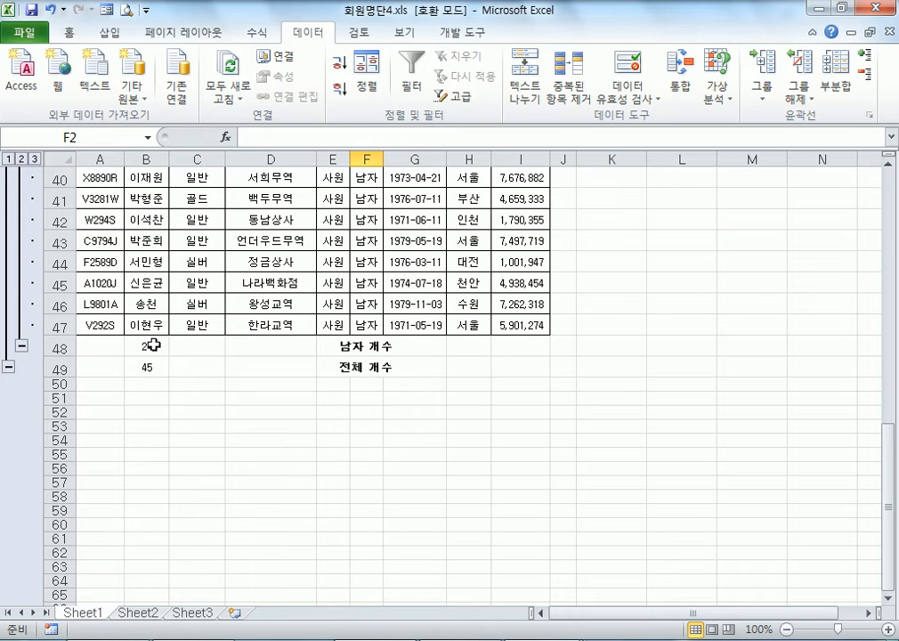
{"action": "scroll", "coordinate": [153, 355], "scroll_direction": "up", "scroll_amount": 13}
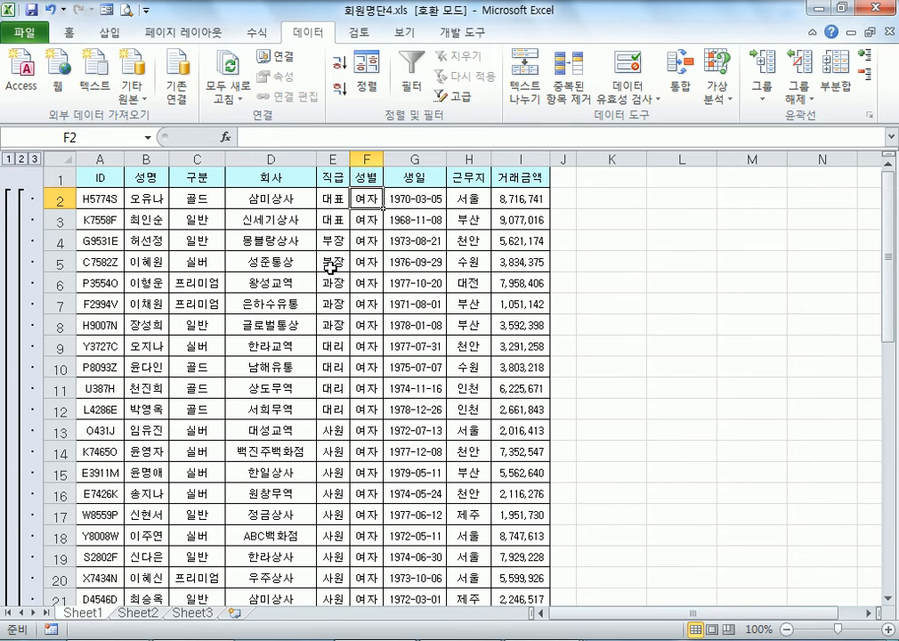
Add a nested subtotal grouped by 직급 with the 개수 of 성별, without replacing the existing 성별 subtotals.
{"action": "left_click", "coordinate": [836, 85]}
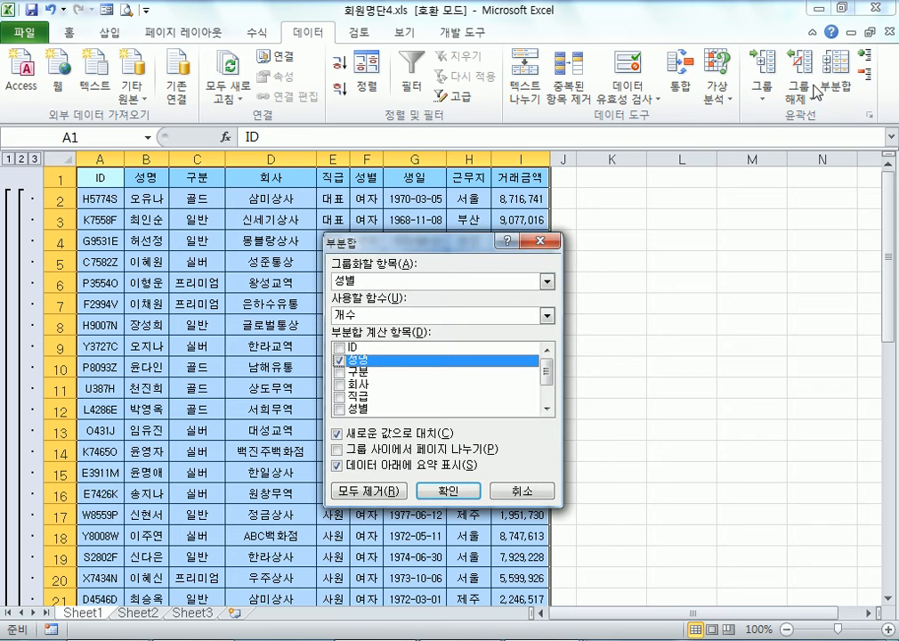
{"action": "left_click", "coordinate": [361, 281]}
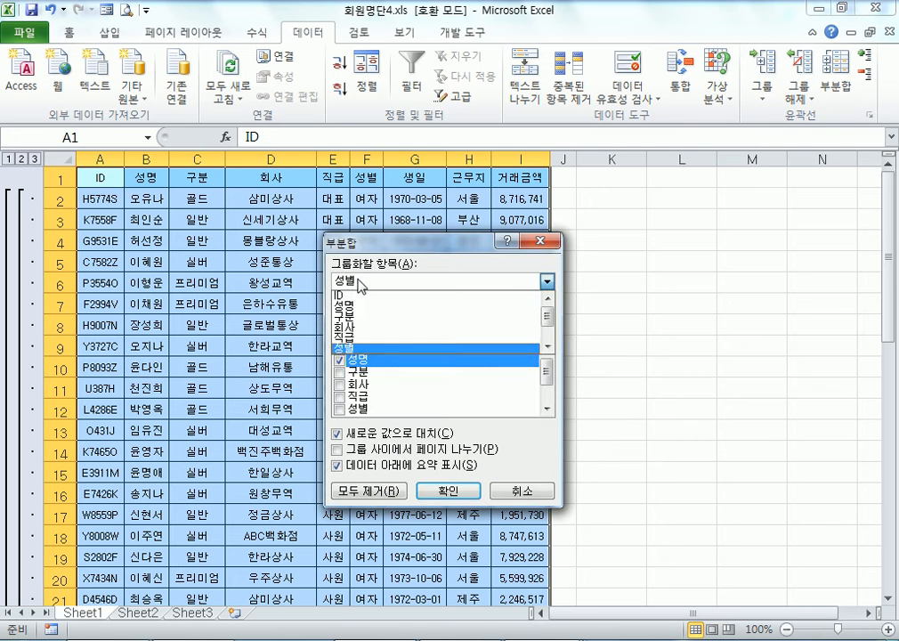
{"action": "left_click", "coordinate": [355, 339]}
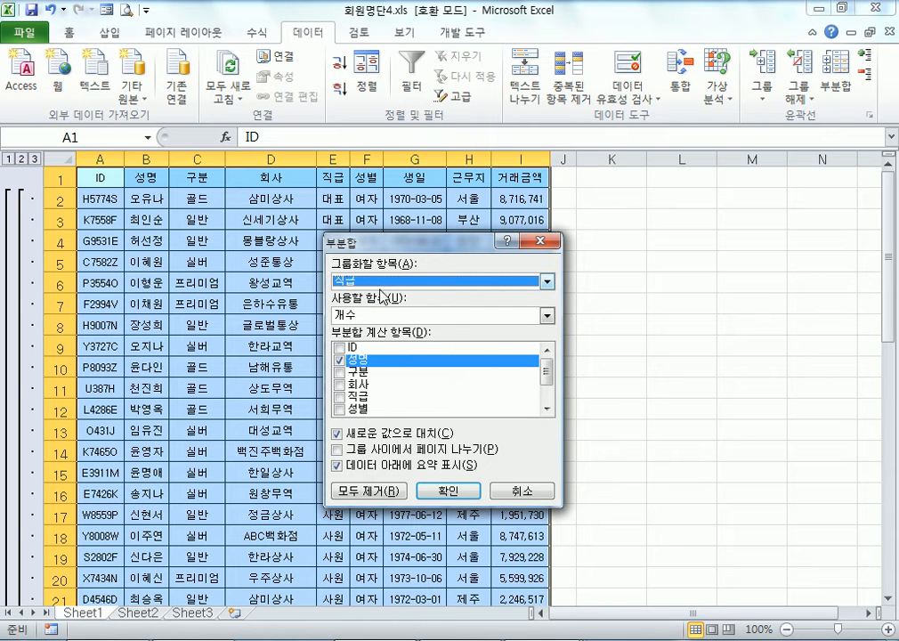
{"action": "left_click", "coordinate": [339, 361]}
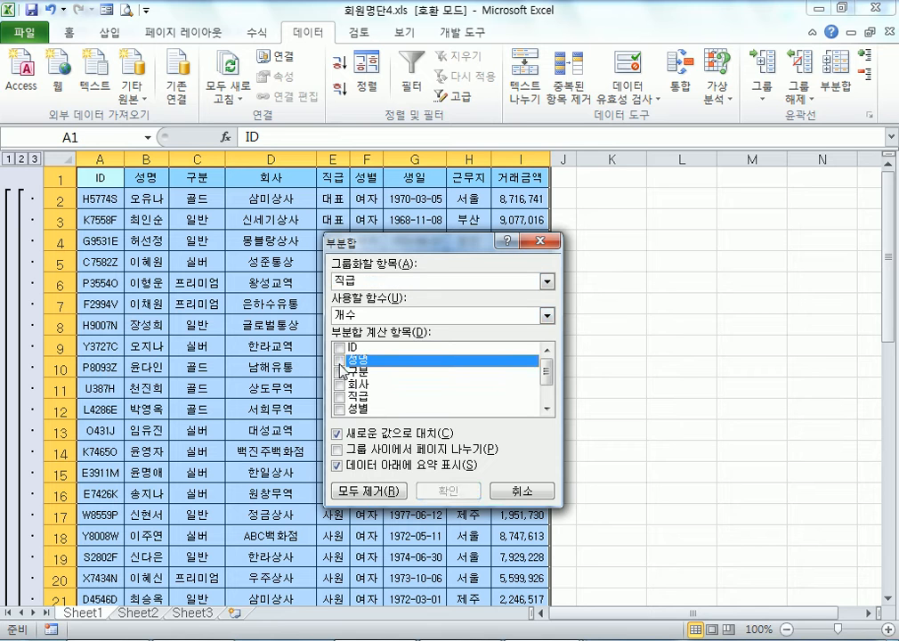
{"action": "left_click", "coordinate": [339, 409]}
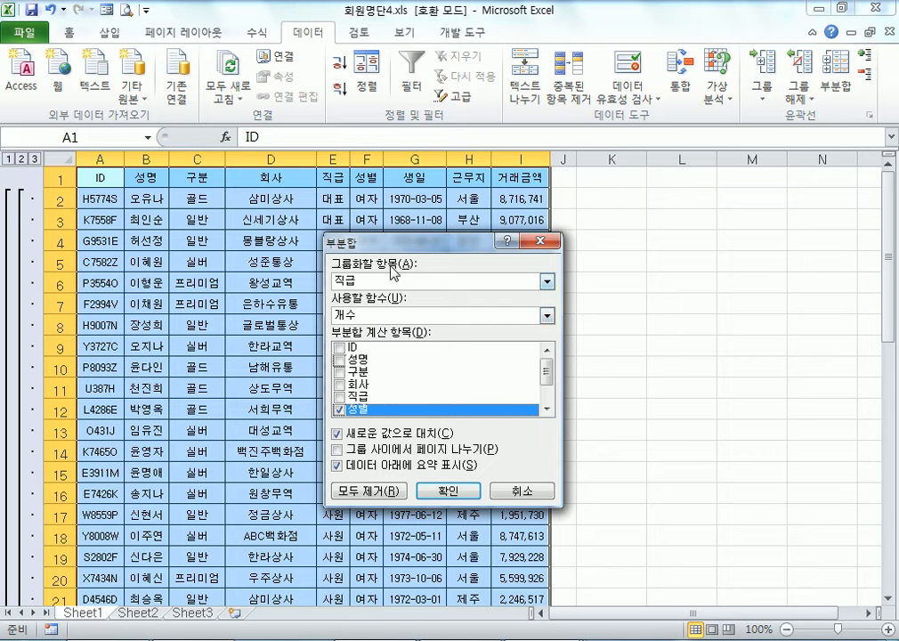
{"action": "left_click", "coordinate": [340, 408]}
{"action": "left_click", "coordinate": [343, 436]}
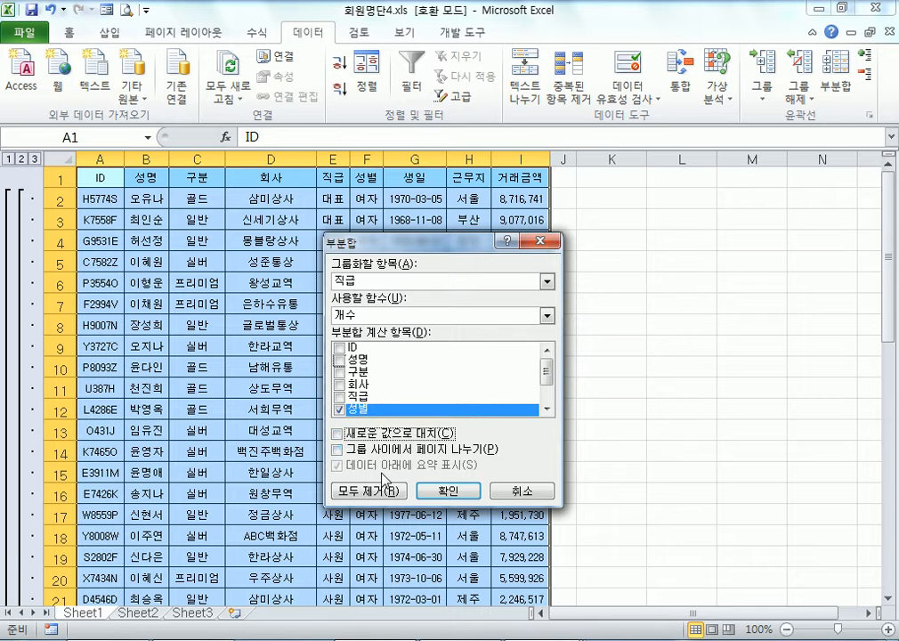
{"action": "left_click", "coordinate": [464, 499]}
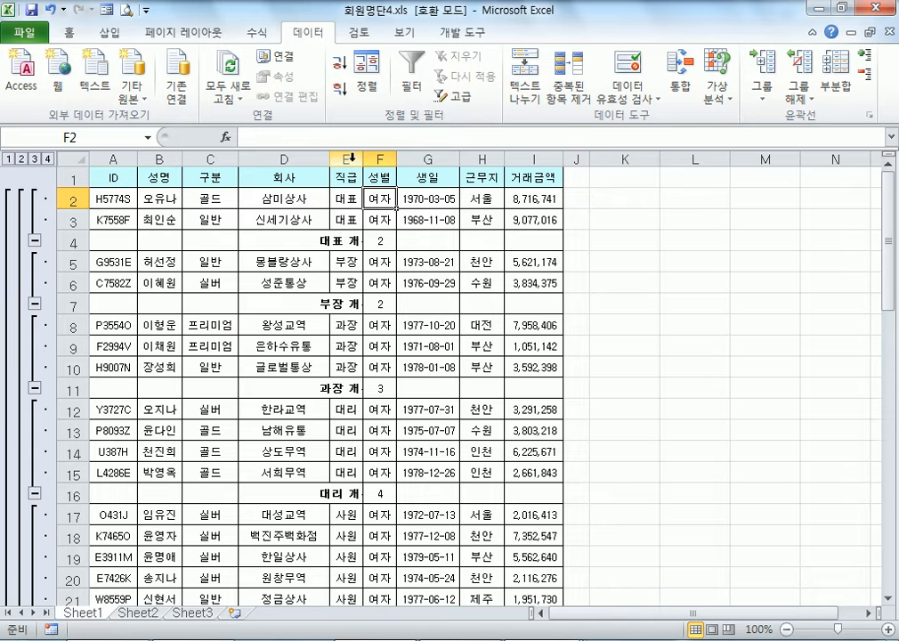
Fit the 직급 column's width to its contents, and review the nested 직급 and 성별 count rows and grand totals.
{"action": "double_click", "coordinate": [363, 159]}
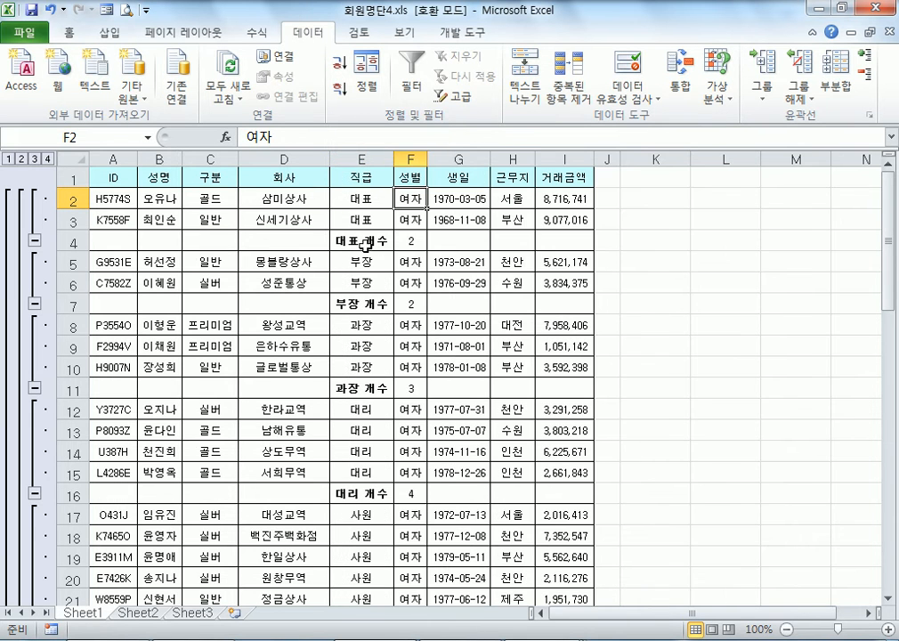
{"action": "scroll", "coordinate": [344, 374], "scroll_direction": "down", "scroll_amount": 14}
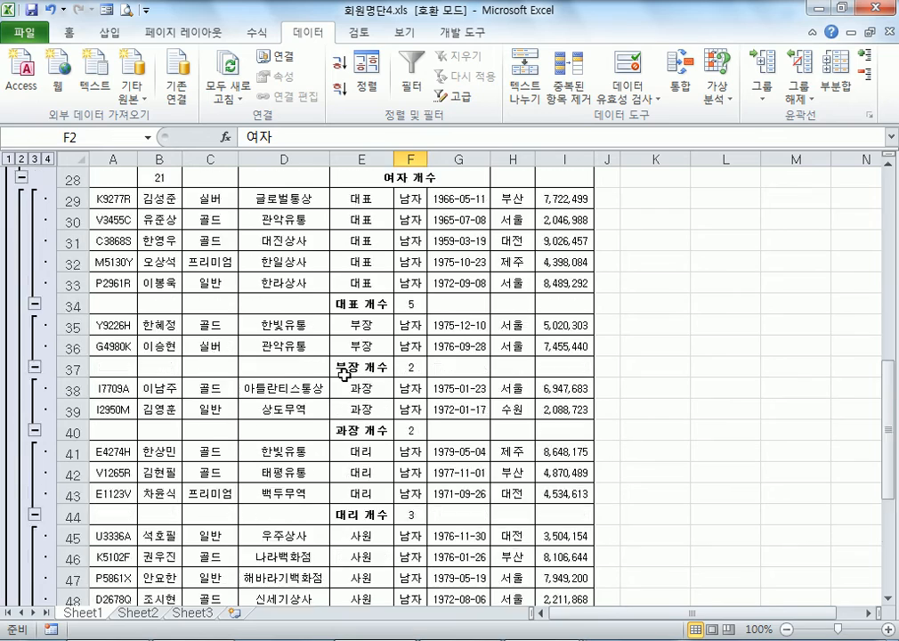
{"action": "scroll", "coordinate": [343, 370], "scroll_direction": "up", "scroll_amount": 14}
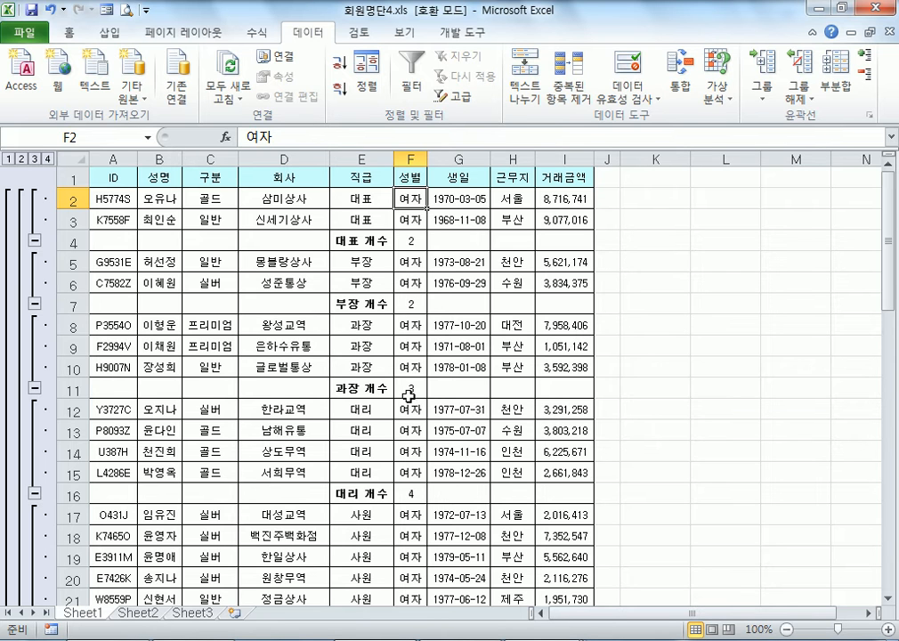
{"action": "scroll", "coordinate": [377, 417], "scroll_direction": "down", "scroll_amount": 4}
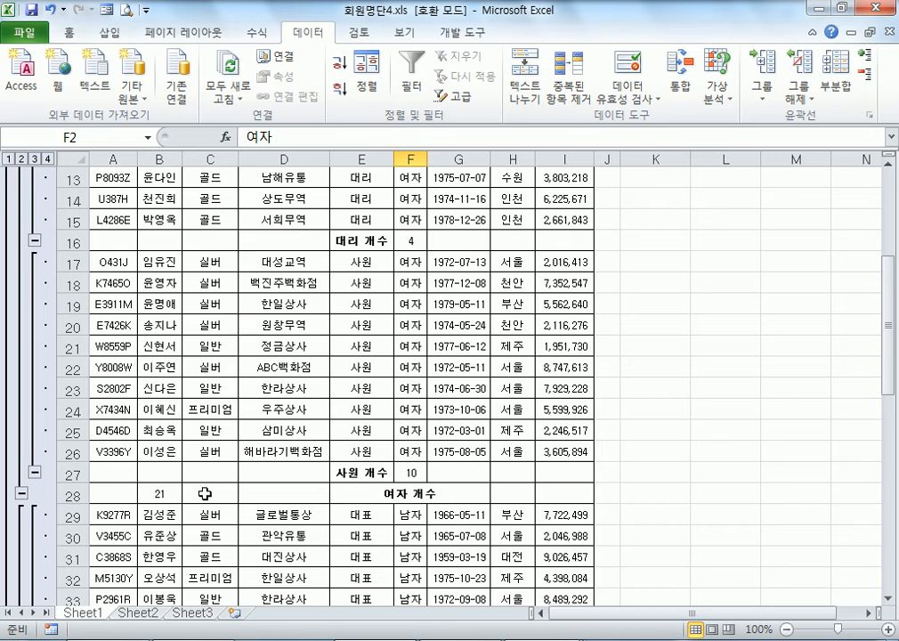
{"action": "scroll", "coordinate": [236, 518], "scroll_direction": "down", "scroll_amount": 5}
{"action": "scroll", "coordinate": [251, 489], "scroll_direction": "up", "scroll_amount": 1}
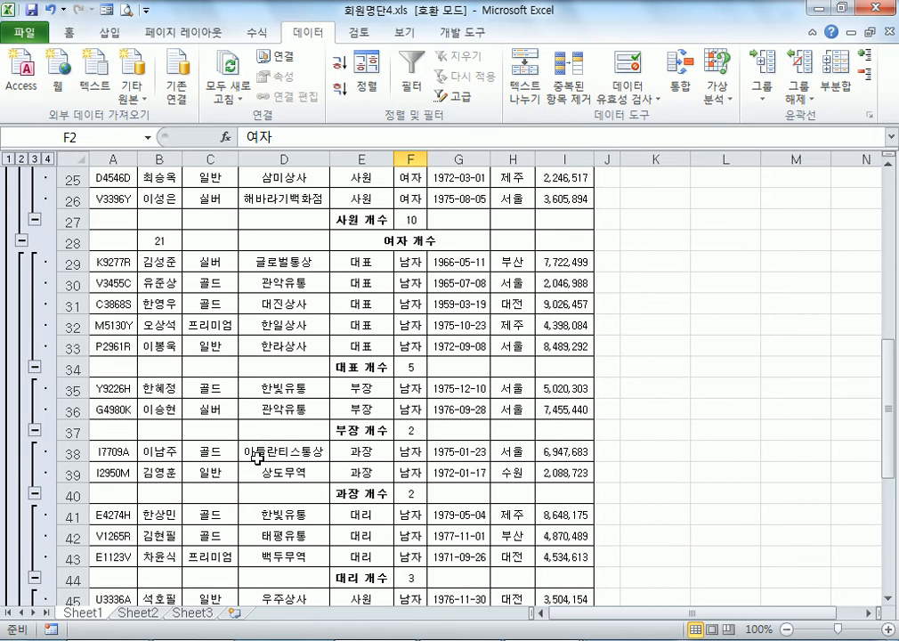
{"action": "scroll", "coordinate": [311, 426], "scroll_direction": "down", "scroll_amount": 3}
{"action": "scroll", "coordinate": [344, 428], "scroll_direction": "down", "scroll_amount": 4}
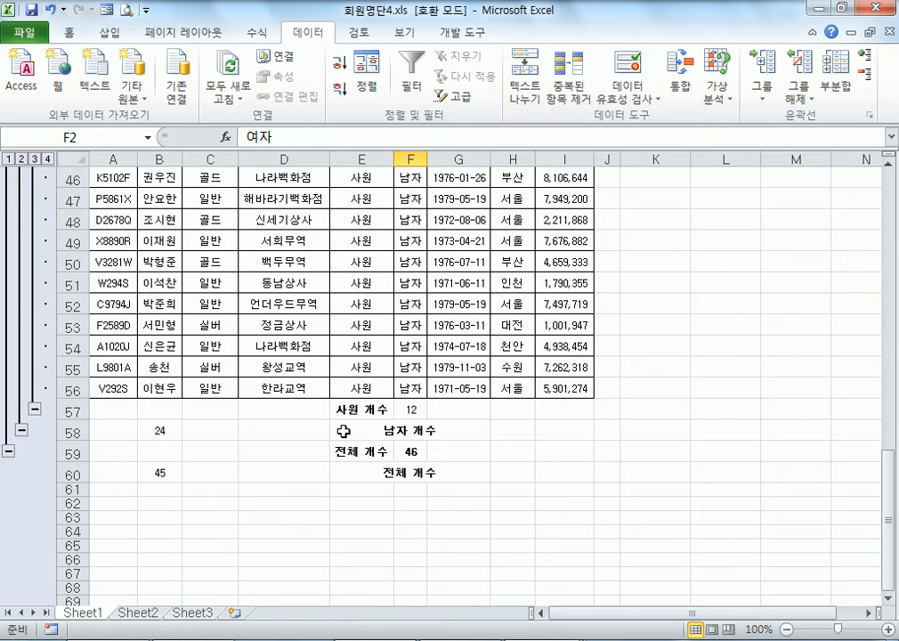
{"action": "scroll", "coordinate": [347, 370], "scroll_direction": "up", "scroll_amount": 15}
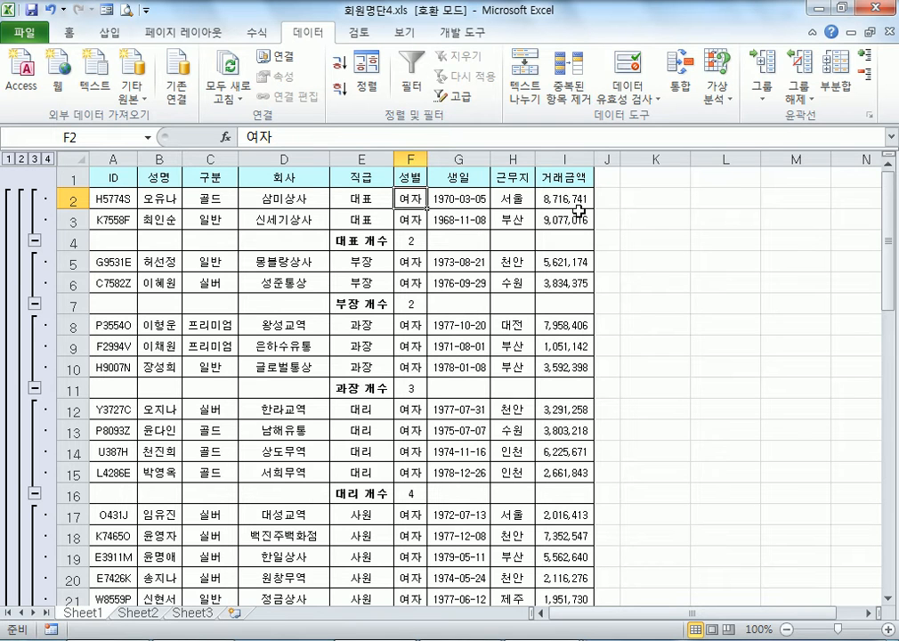
Replace all existing subtotals with the 평균 of 거래금액 for each 직급 group.
{"action": "left_click", "coordinate": [839, 84]}
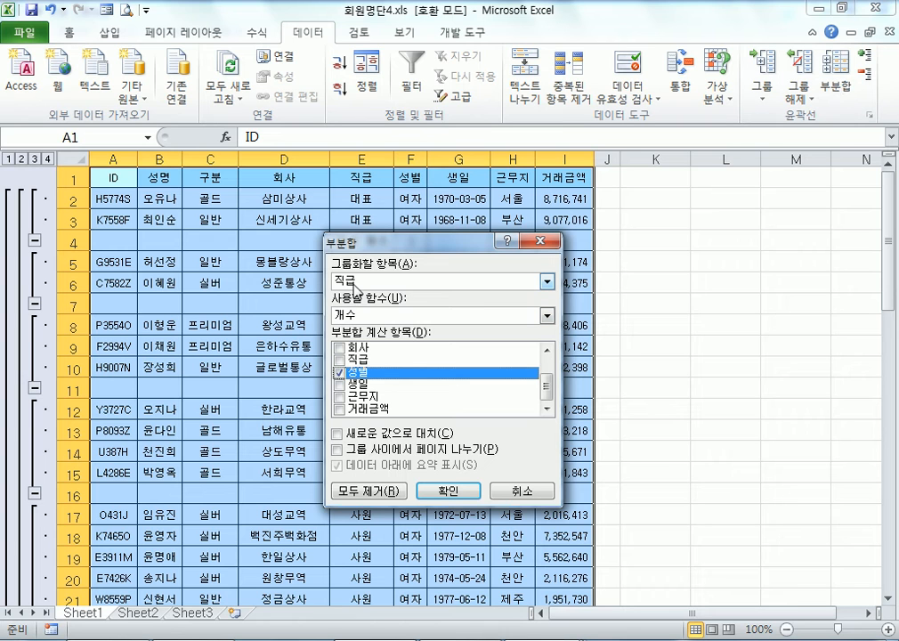
{"action": "left_click", "coordinate": [354, 317]}
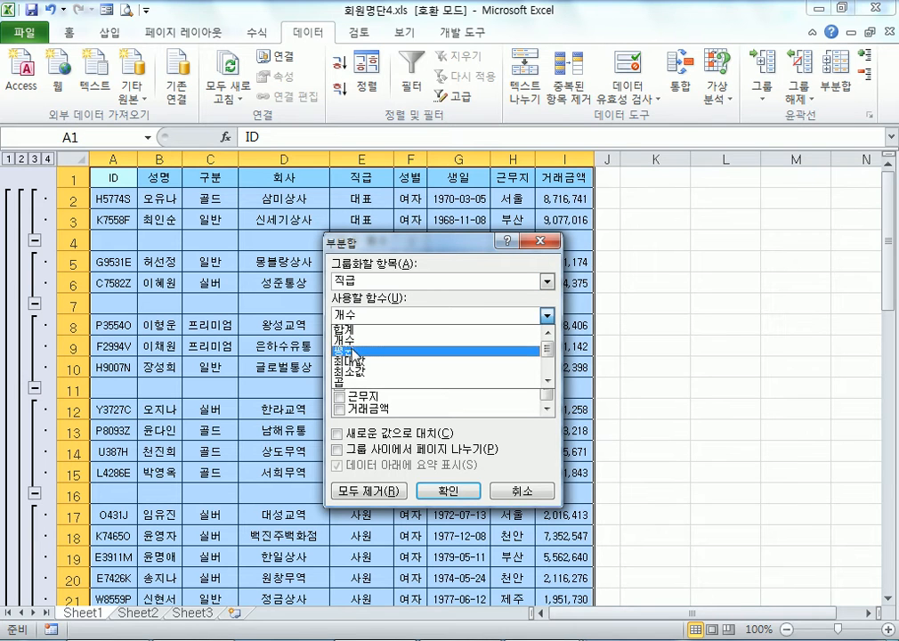
{"action": "left_click", "coordinate": [355, 329]}
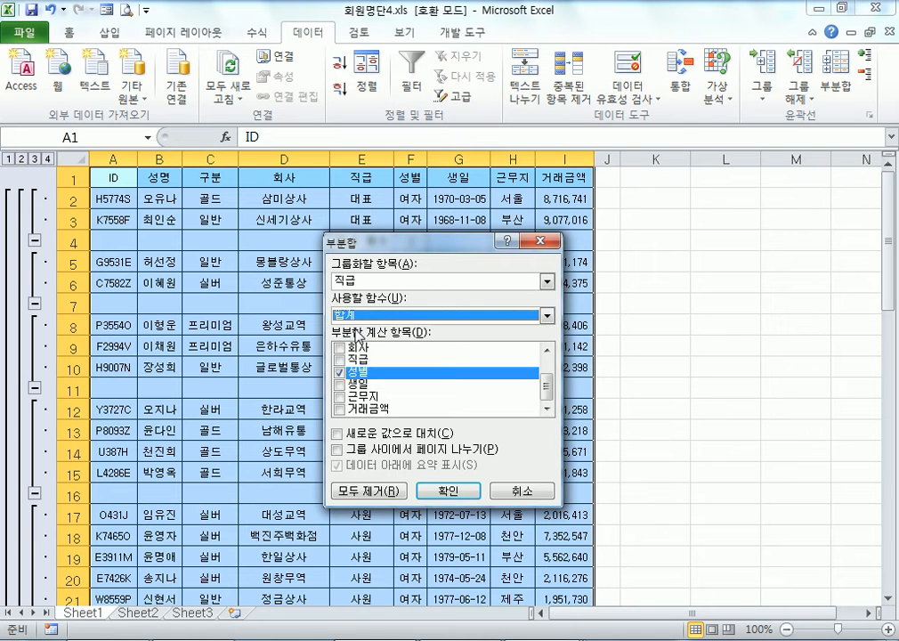
{"action": "left_click", "coordinate": [339, 374]}
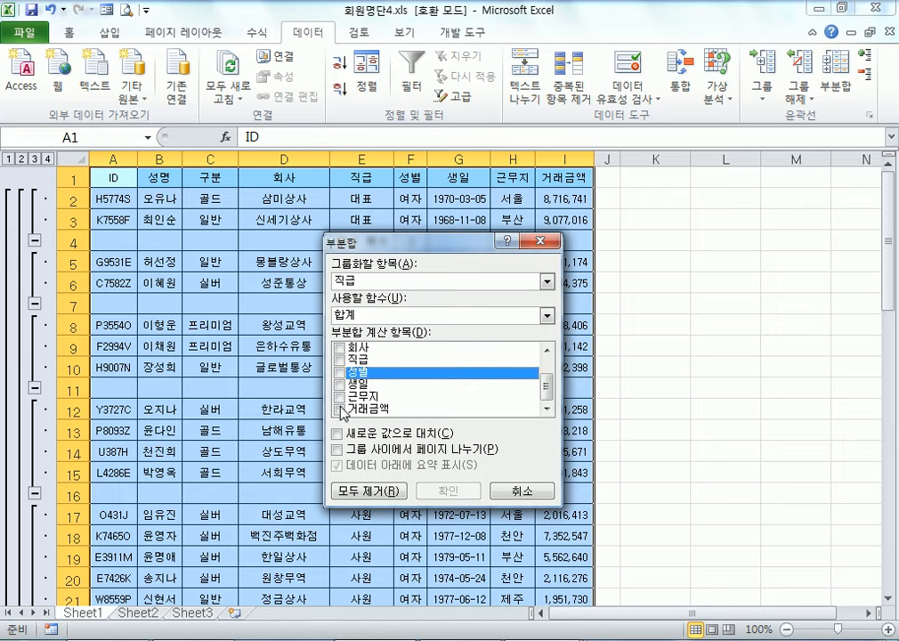
{"action": "left_click", "coordinate": [339, 409]}
{"action": "left_click", "coordinate": [351, 433]}
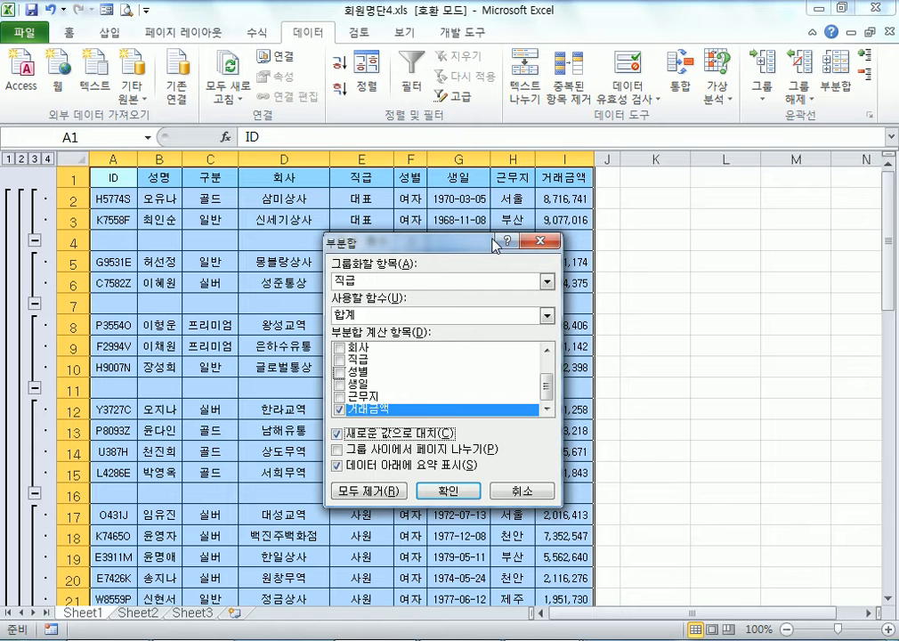
{"action": "left_click_drag", "start_coordinate": [386, 252], "coordinate": [354, 145]}
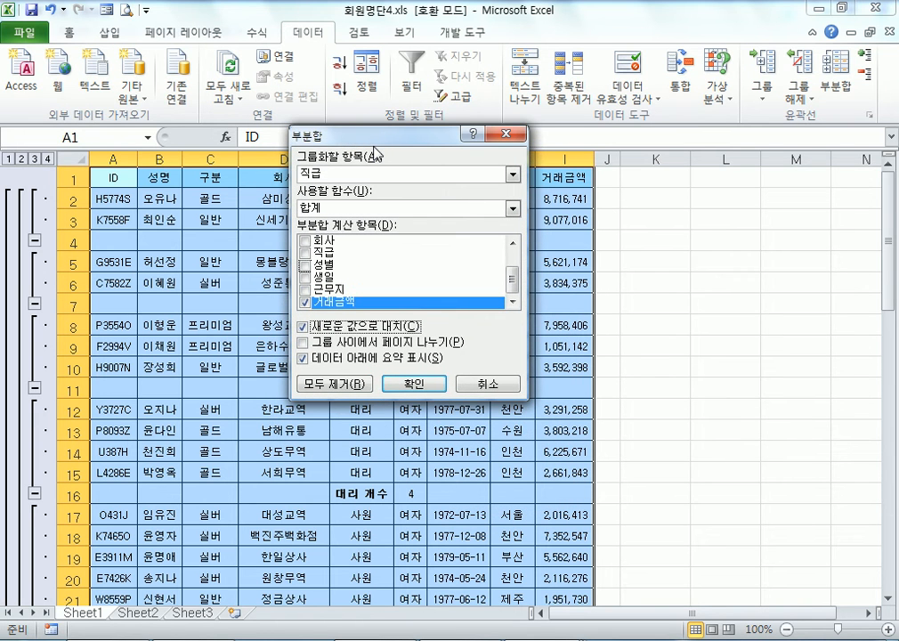
{"action": "left_click", "coordinate": [364, 208]}
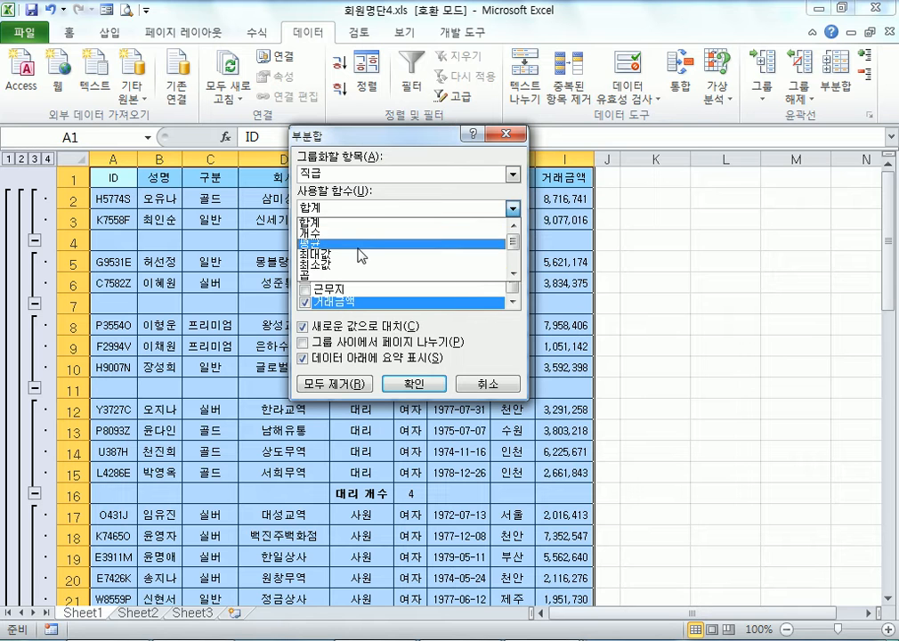
{"action": "left_click", "coordinate": [359, 243]}
{"action": "left_click", "coordinate": [411, 382]}
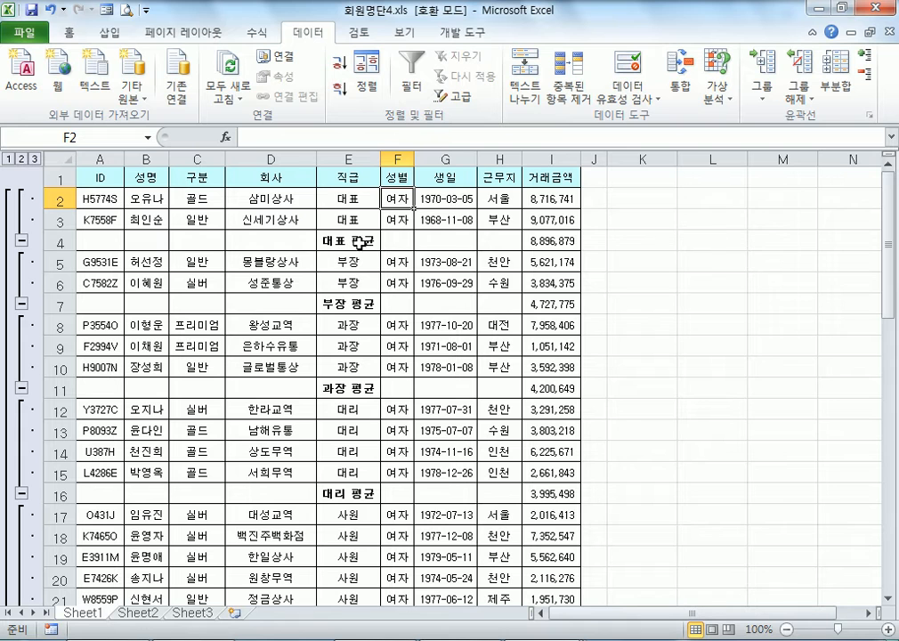
Examine the SUBTOTAL formulas behind the 거래금액 averages of the first 대표, 부장 and 과장 groups.
{"action": "left_click", "coordinate": [565, 241]}
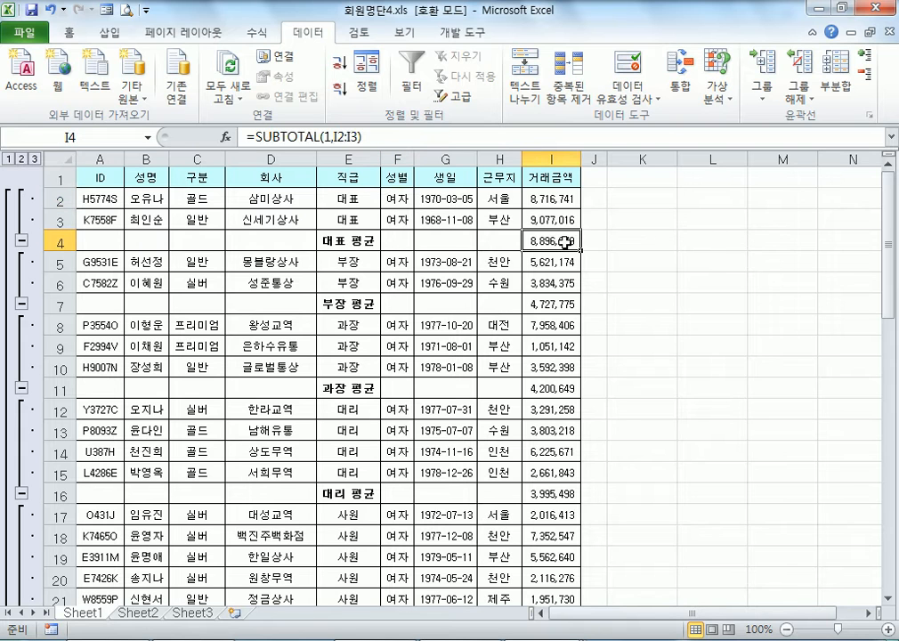
{"action": "left_click", "coordinate": [561, 304]}
{"action": "left_click", "coordinate": [562, 388]}
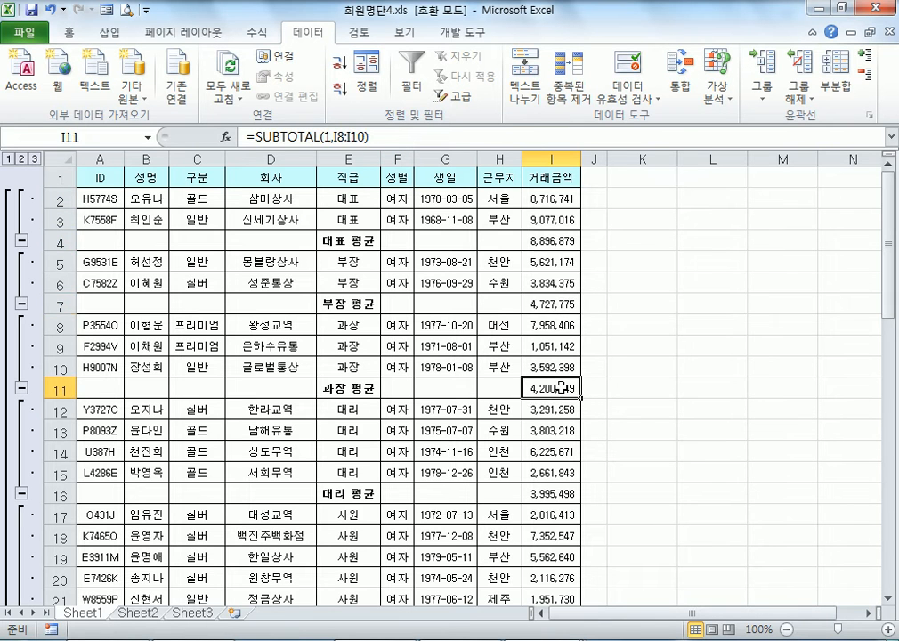
Examine the SUBTOTAL formulas behind the 거래금액 averages from the first 대리 group through the second 대리 group.
{"action": "left_click", "coordinate": [559, 492]}
{"action": "scroll", "coordinate": [574, 472], "scroll_direction": "down", "scroll_amount": 2}
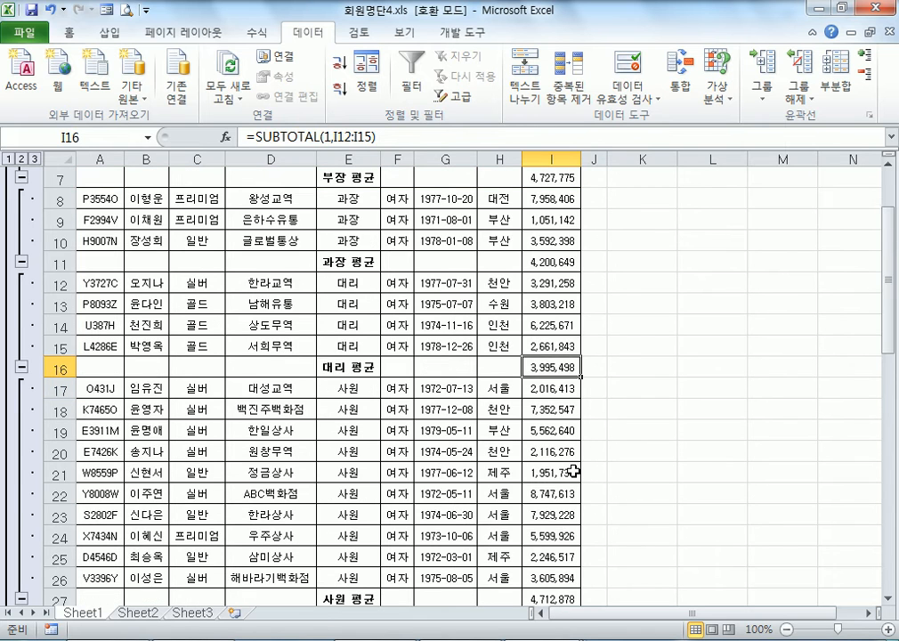
{"action": "scroll", "coordinate": [574, 471], "scroll_direction": "down", "scroll_amount": 2}
{"action": "left_click", "coordinate": [555, 472]}
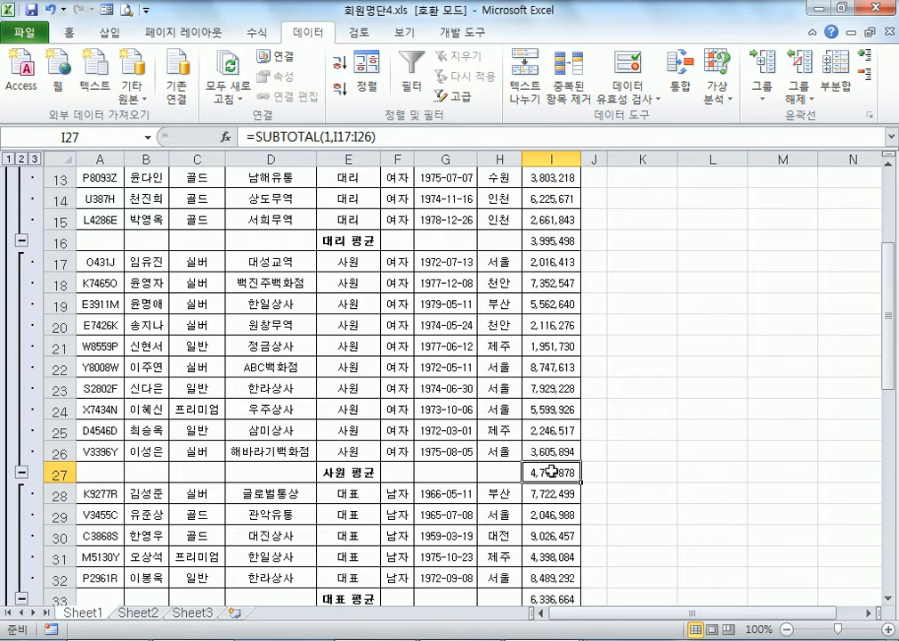
{"action": "scroll", "coordinate": [552, 474], "scroll_direction": "down", "scroll_amount": 3}
{"action": "left_click", "coordinate": [549, 408]}
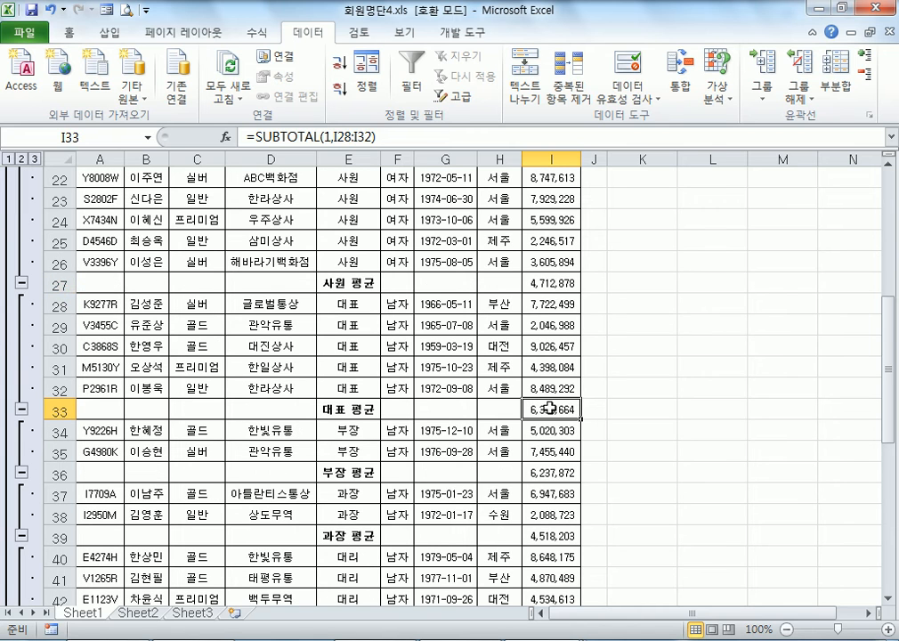
{"action": "left_click", "coordinate": [553, 471]}
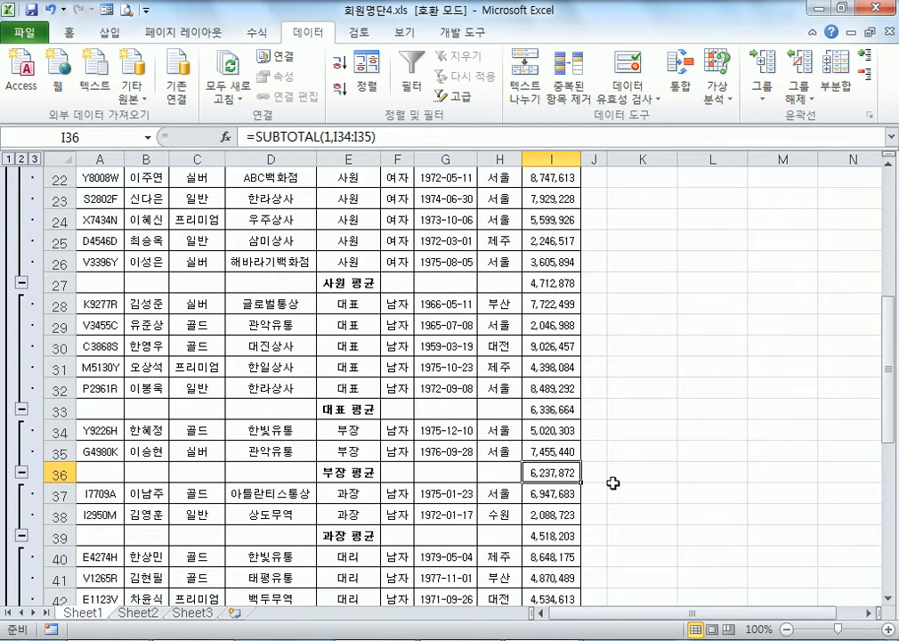
{"action": "scroll", "coordinate": [613, 483], "scroll_direction": "down", "scroll_amount": 2}
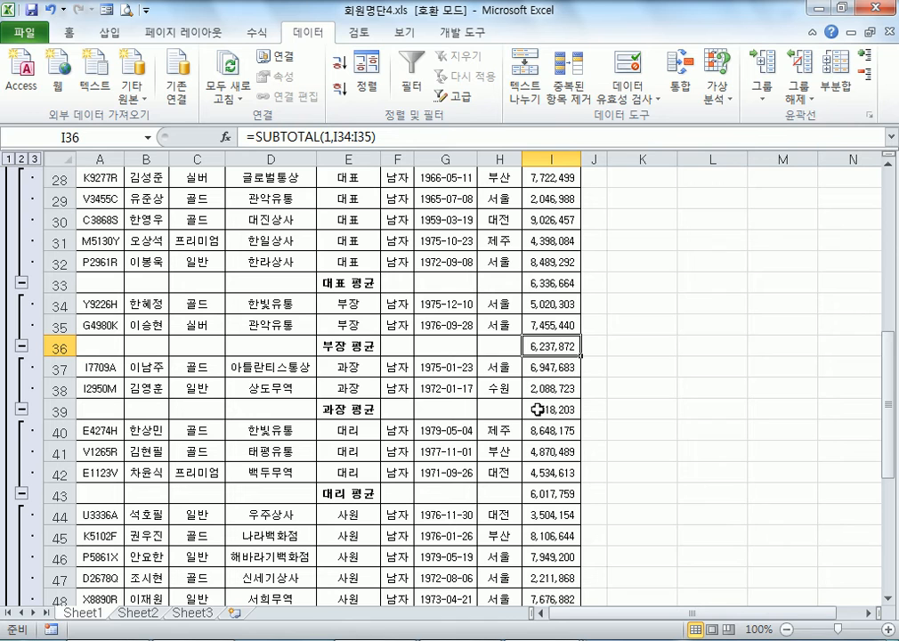
{"action": "left_click", "coordinate": [536, 409]}
{"action": "left_click", "coordinate": [538, 493]}
{"action": "scroll", "coordinate": [599, 507], "scroll_direction": "down", "scroll_amount": 3}
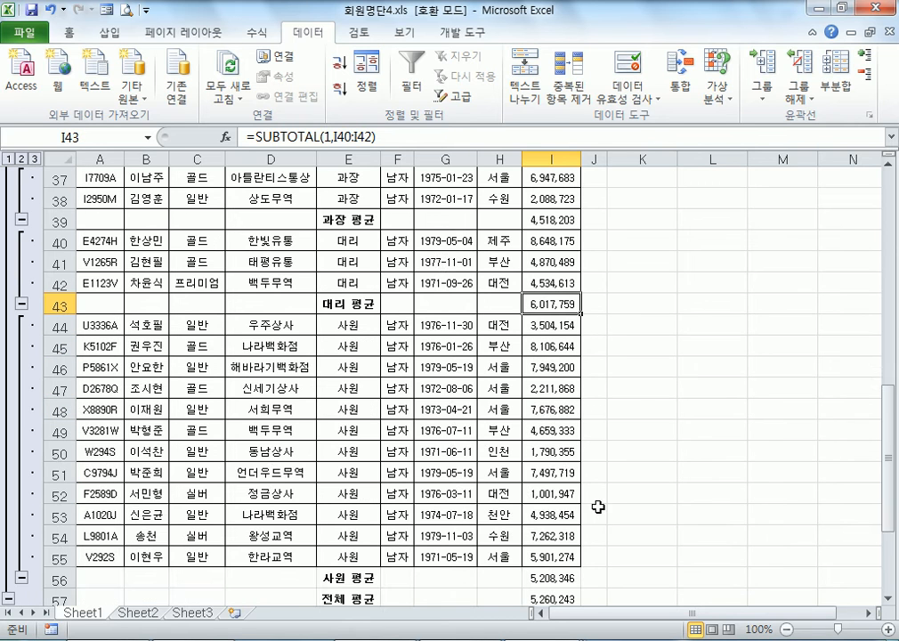
{"action": "scroll", "coordinate": [500, 338], "scroll_direction": "up", "scroll_amount": 11}
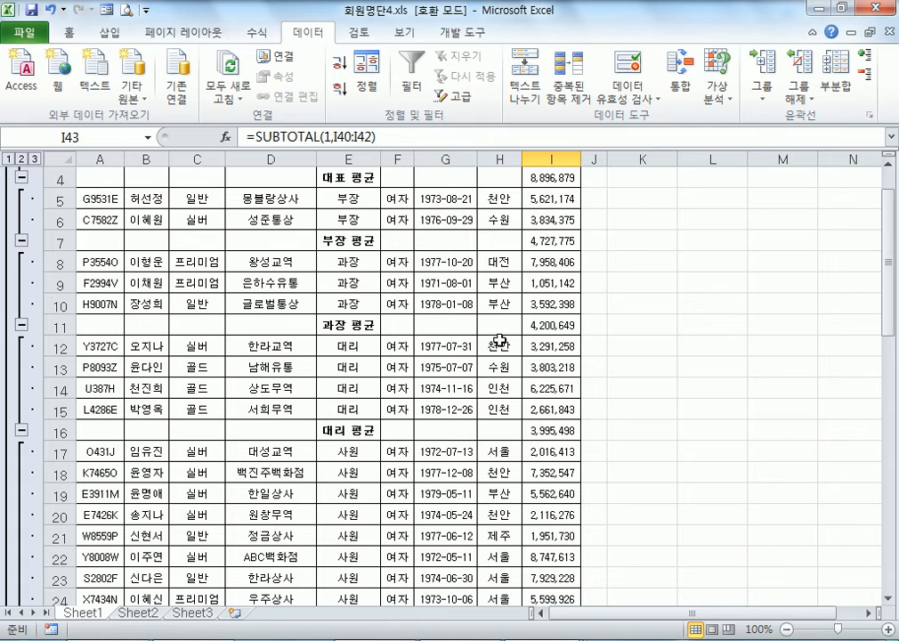
{"action": "scroll", "coordinate": [530, 298], "scroll_direction": "up", "scroll_amount": 1}
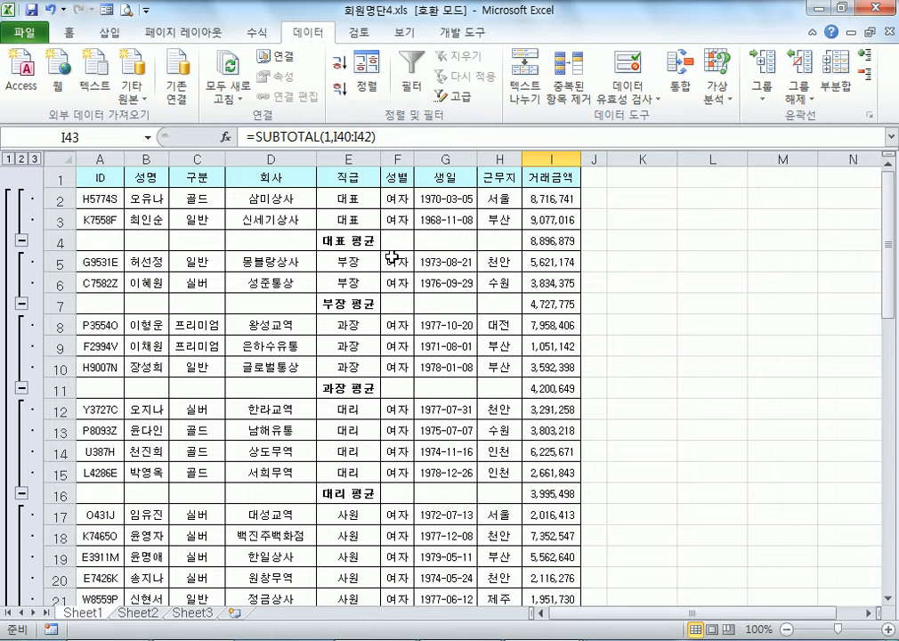
{"action": "left_click", "coordinate": [346, 224]}
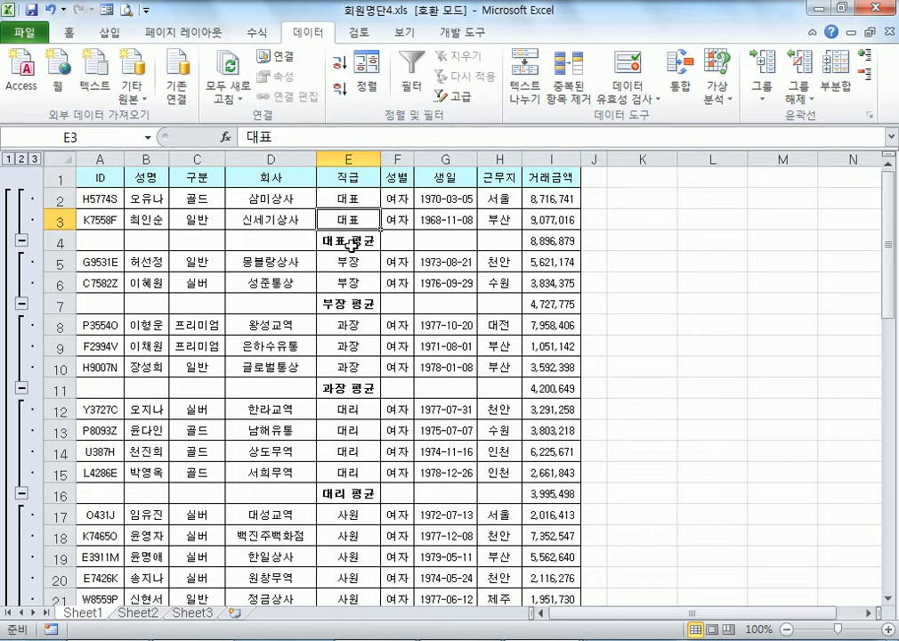
{"action": "left_click", "coordinate": [352, 246]}
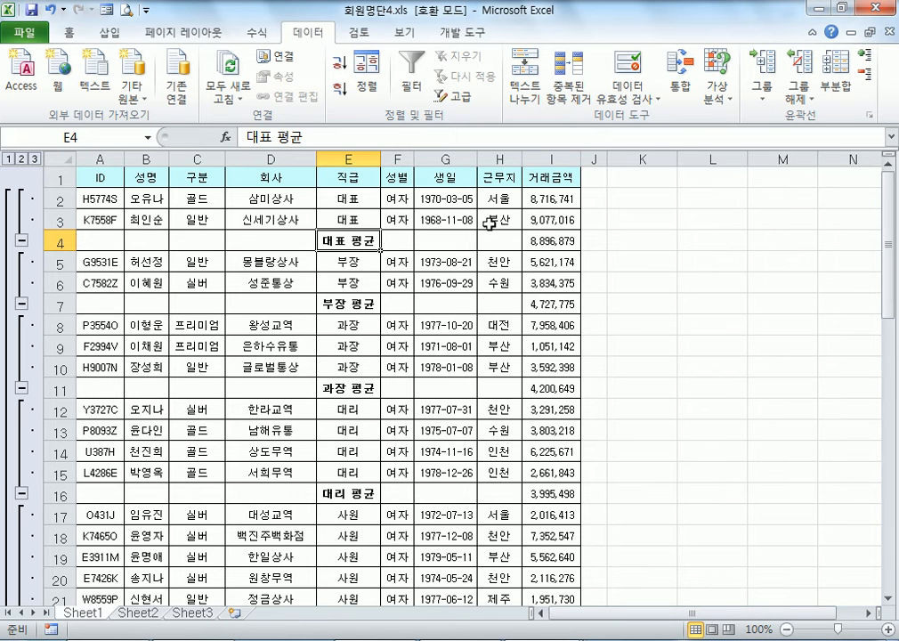
{"action": "left_click", "coordinate": [835, 82]}
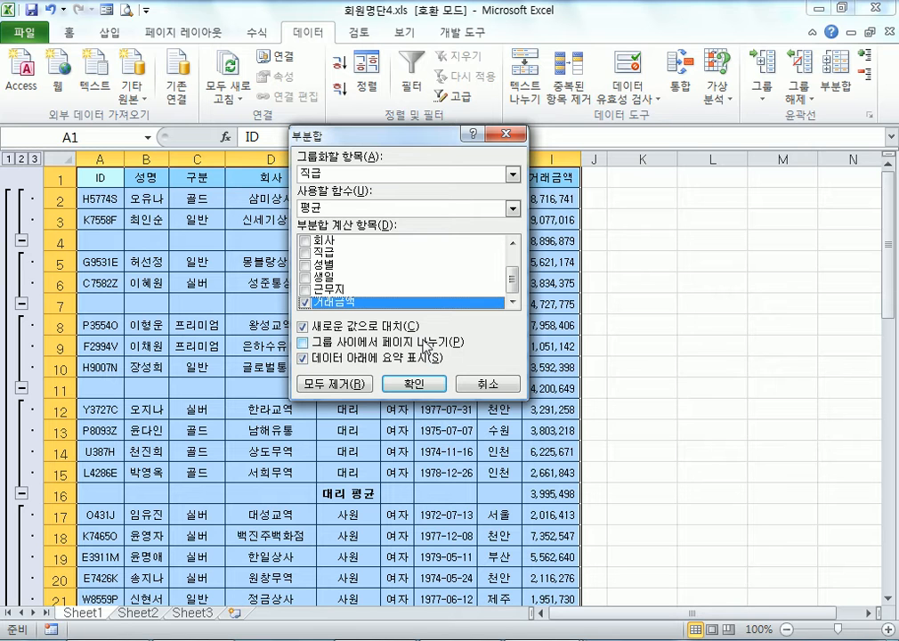
{"action": "left_click", "coordinate": [481, 384]}
Remove all subtotals from the member list.
{"action": "left_click", "coordinate": [361, 346]}
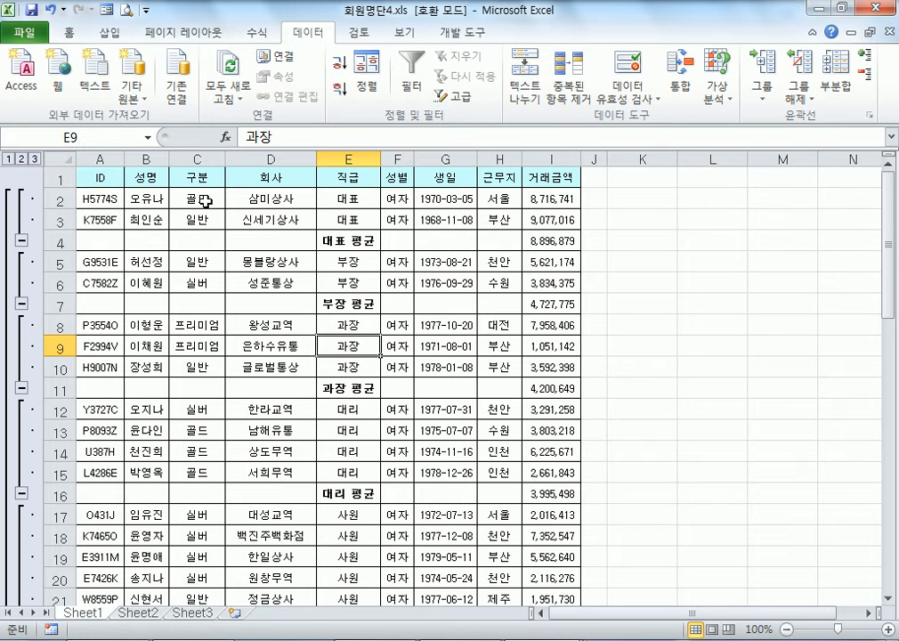
{"action": "left_click", "coordinate": [841, 98]}
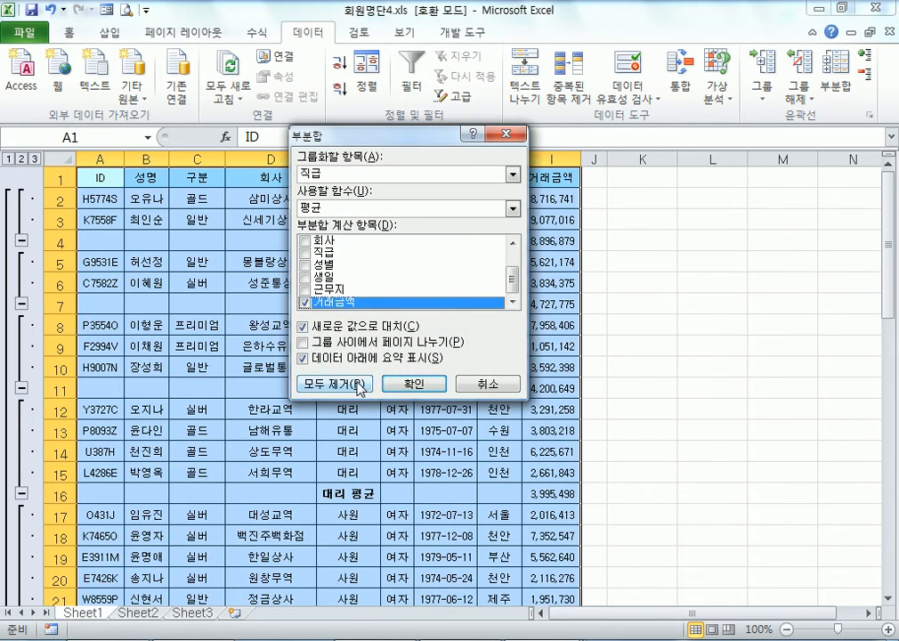
{"action": "left_click", "coordinate": [327, 304]}
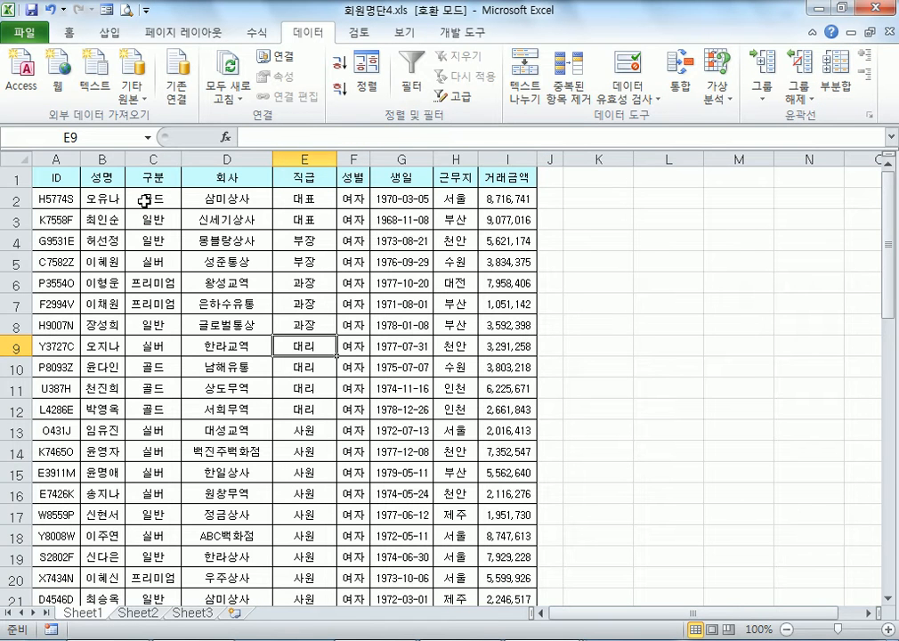
Sort the member list by 구분 in ascending order and review the order of the groups.
{"action": "left_click", "coordinate": [144, 201]}
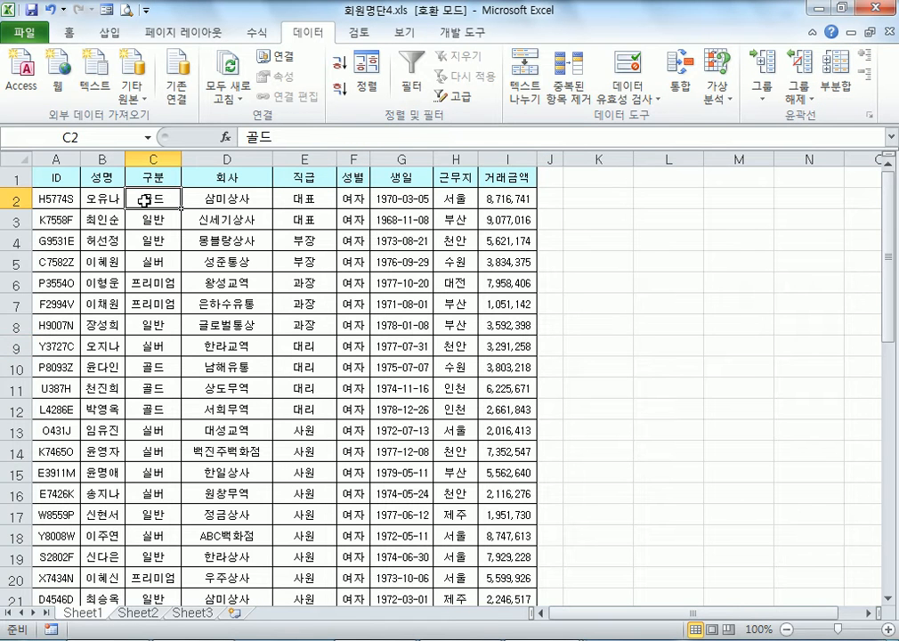
{"action": "left_click", "coordinate": [340, 63]}
{"action": "scroll", "coordinate": [120, 231], "scroll_direction": "down", "scroll_amount": 4}
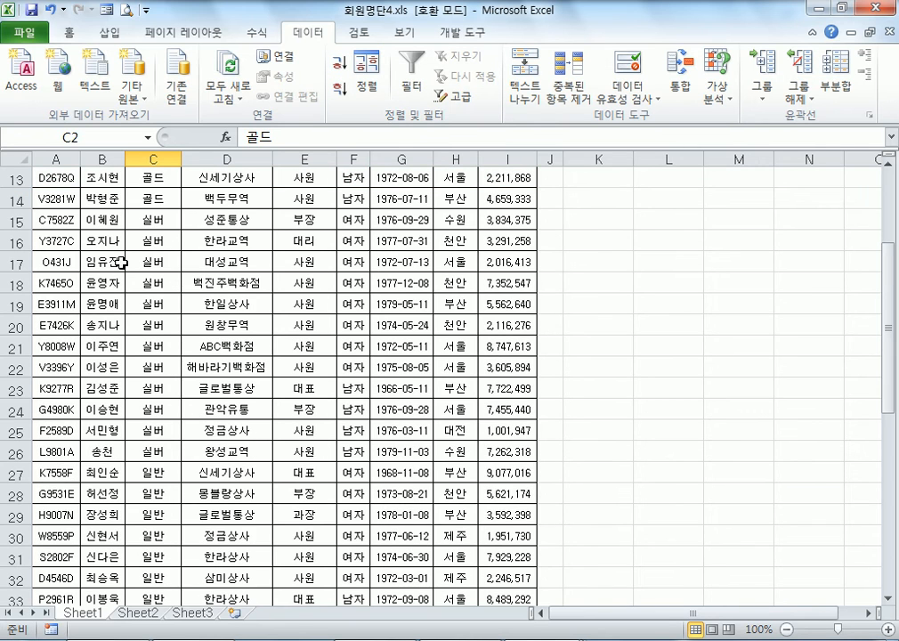
{"action": "scroll", "coordinate": [134, 373], "scroll_direction": "down", "scroll_amount": 3}
{"action": "scroll", "coordinate": [156, 441], "scroll_direction": "down", "scroll_amount": 4}
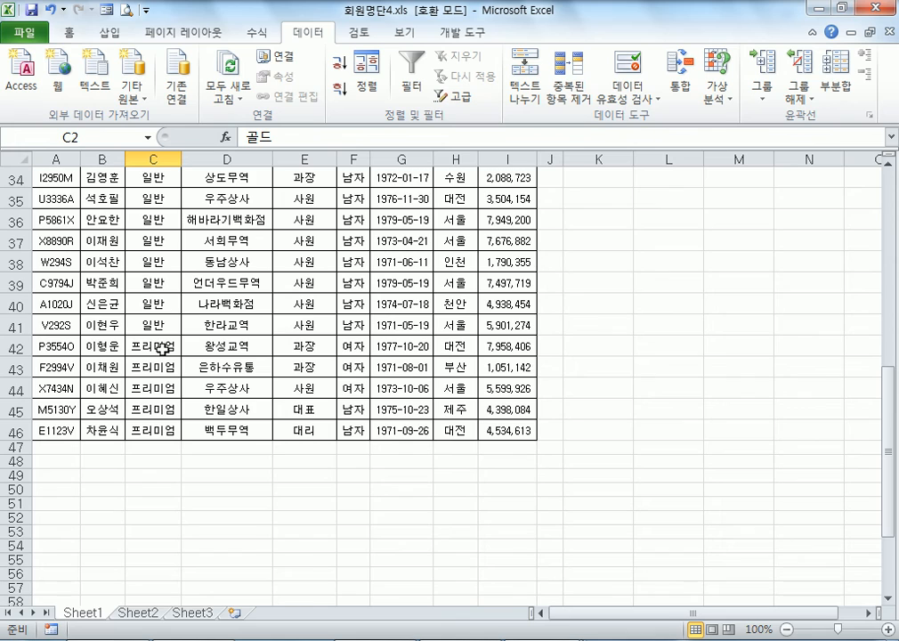
{"action": "scroll", "coordinate": [163, 347], "scroll_direction": "up", "scroll_amount": 11}
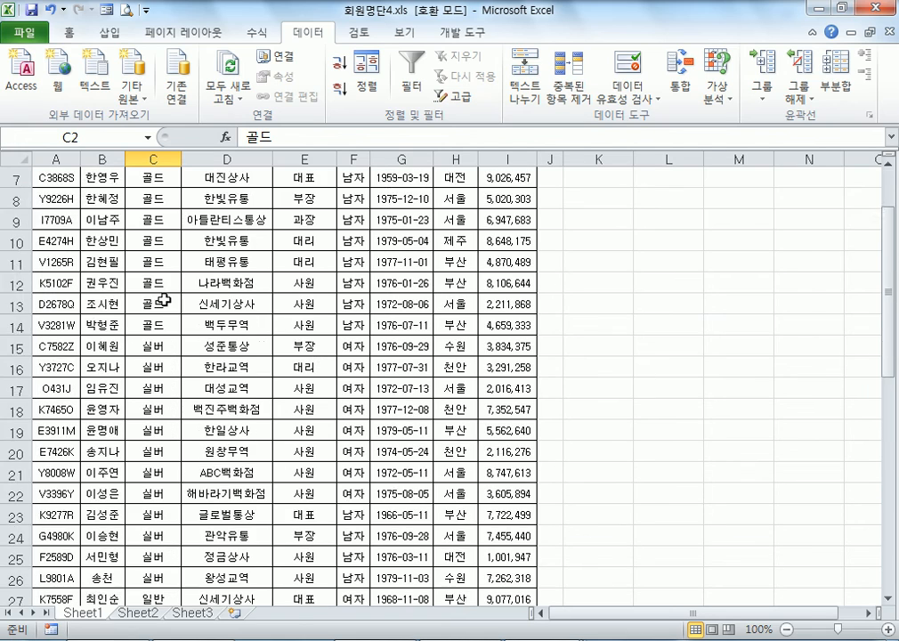
{"action": "left_click", "coordinate": [378, 85]}
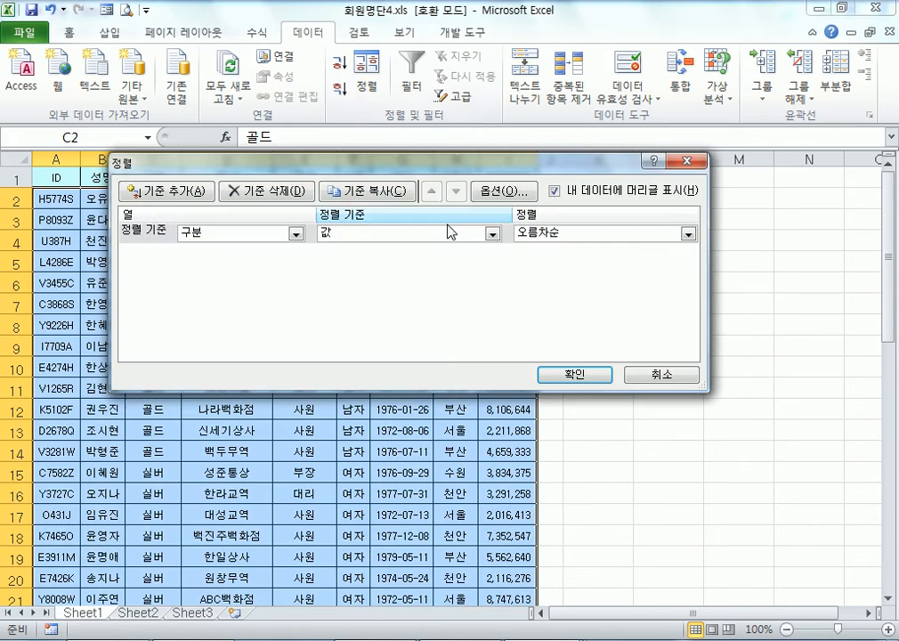
{"action": "left_click", "coordinate": [568, 233]}
{"action": "left_click", "coordinate": [574, 275]}
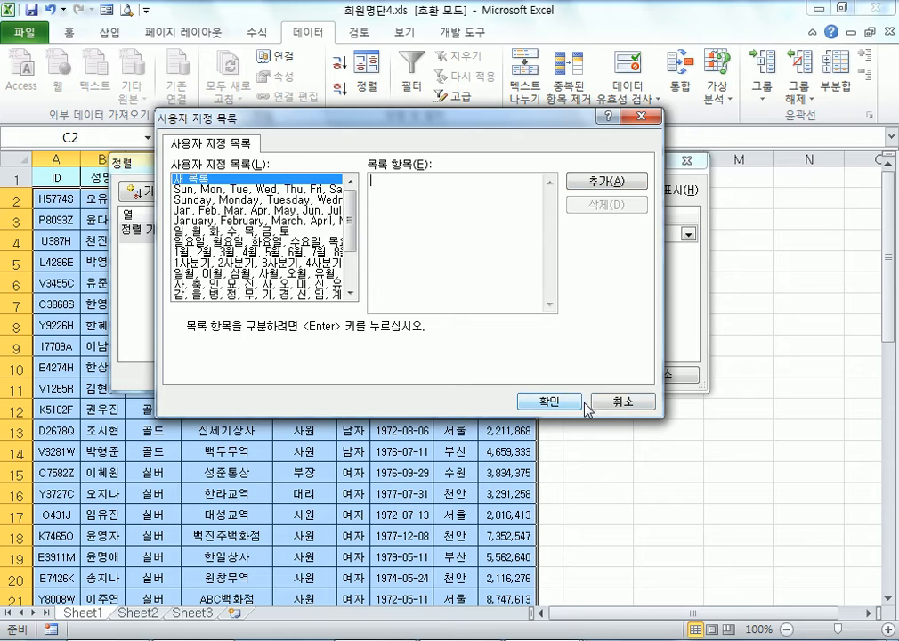
{"action": "left_click", "coordinate": [612, 402]}
{"action": "left_click", "coordinate": [629, 377]}
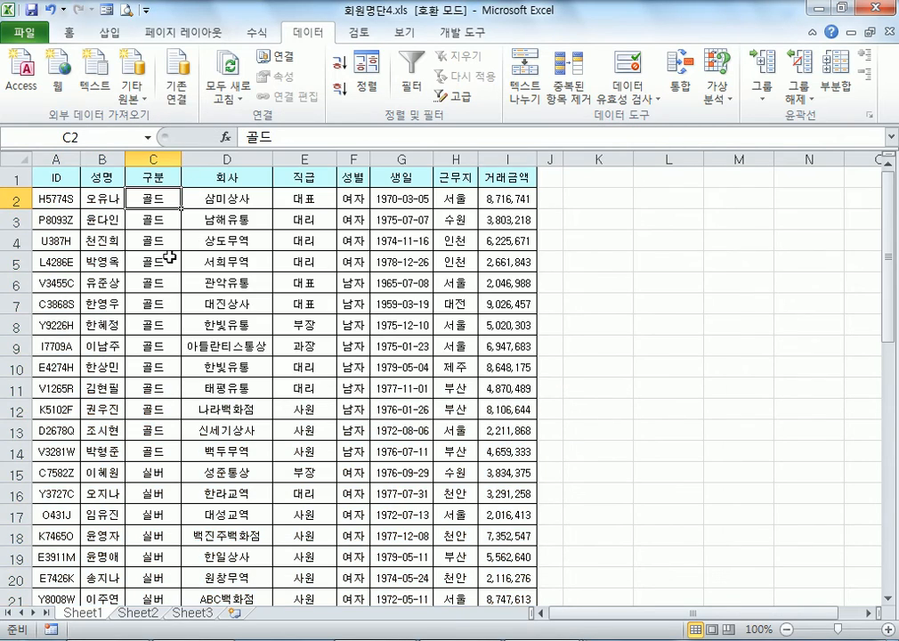
Add a custom list with the items 프리미엄, 골드, 실버, 일반 as the sort order for 구분.
{"action": "scroll", "coordinate": [169, 284], "scroll_direction": "down", "scroll_amount": 9}
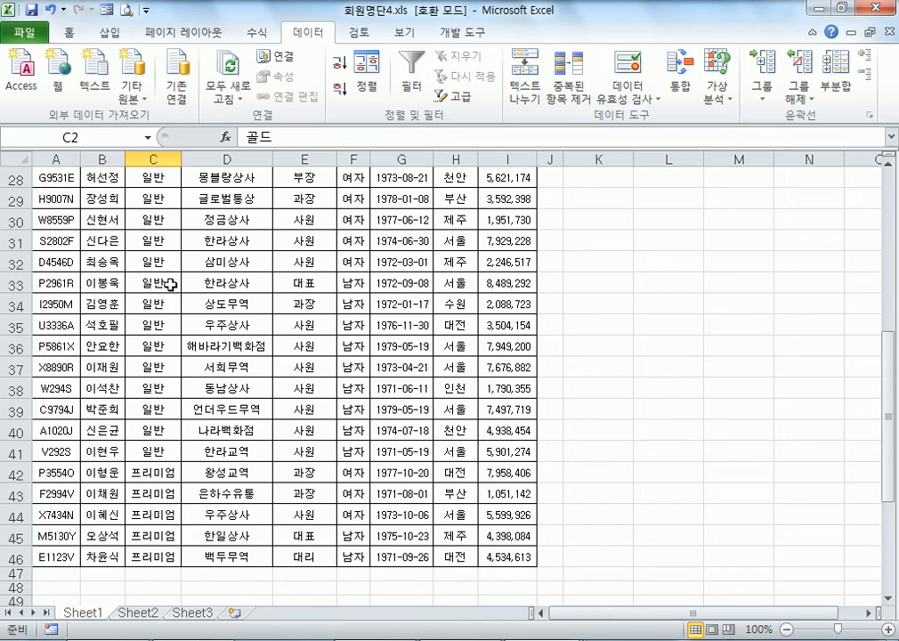
{"action": "scroll", "coordinate": [169, 284], "scroll_direction": "up", "scroll_amount": 6}
{"action": "left_click", "coordinate": [367, 86]}
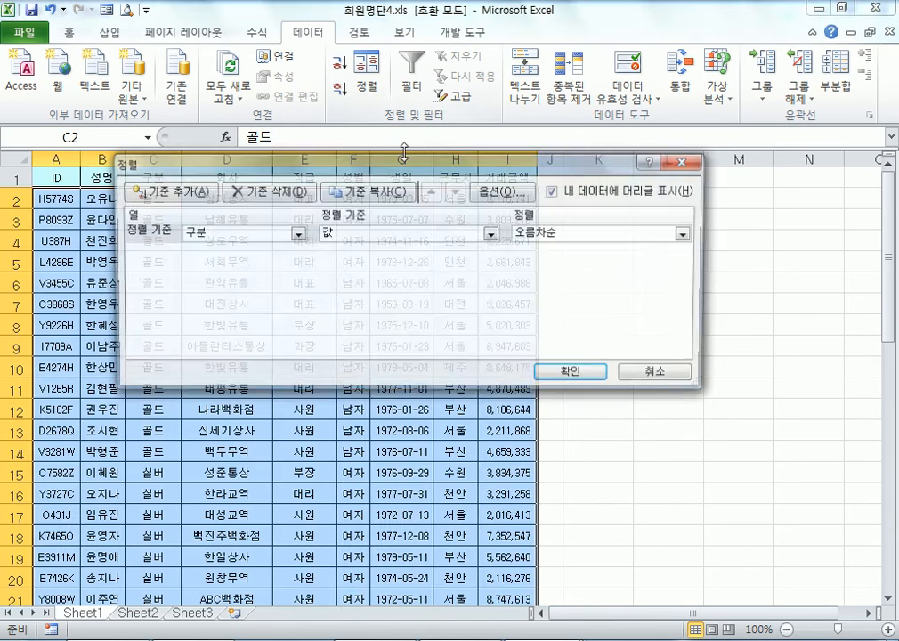
{"action": "left_click", "coordinate": [583, 234]}
{"action": "left_click", "coordinate": [585, 277]}
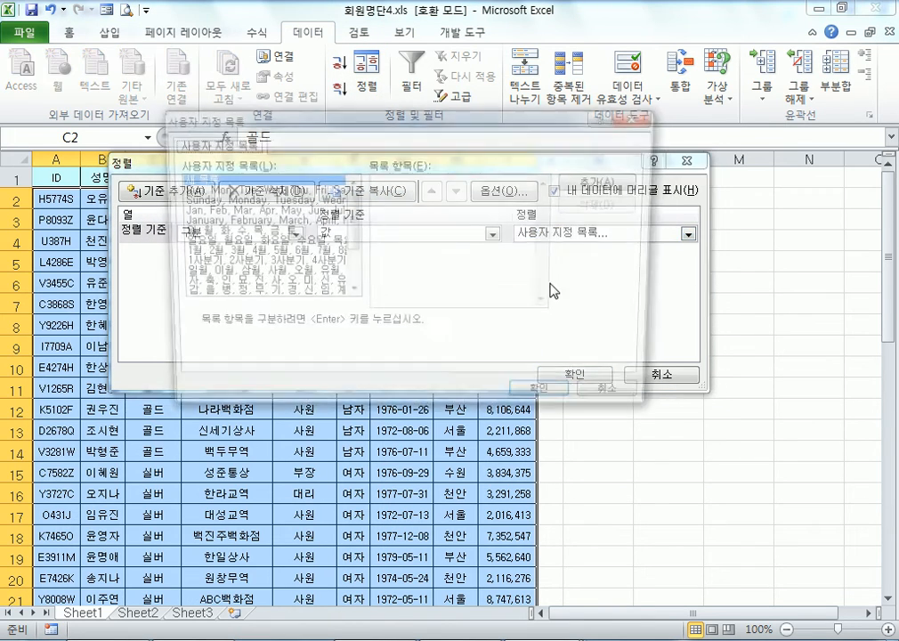
{"action": "type", "text": "프리미"}
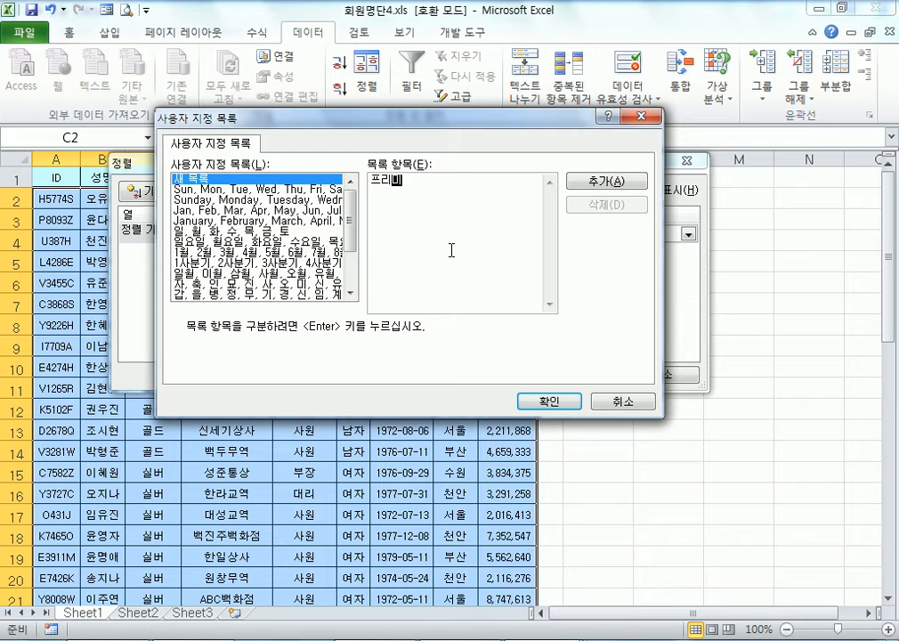
{"action": "type", "text": "엄골ㄷ시ㄹ버ㄹ반"}
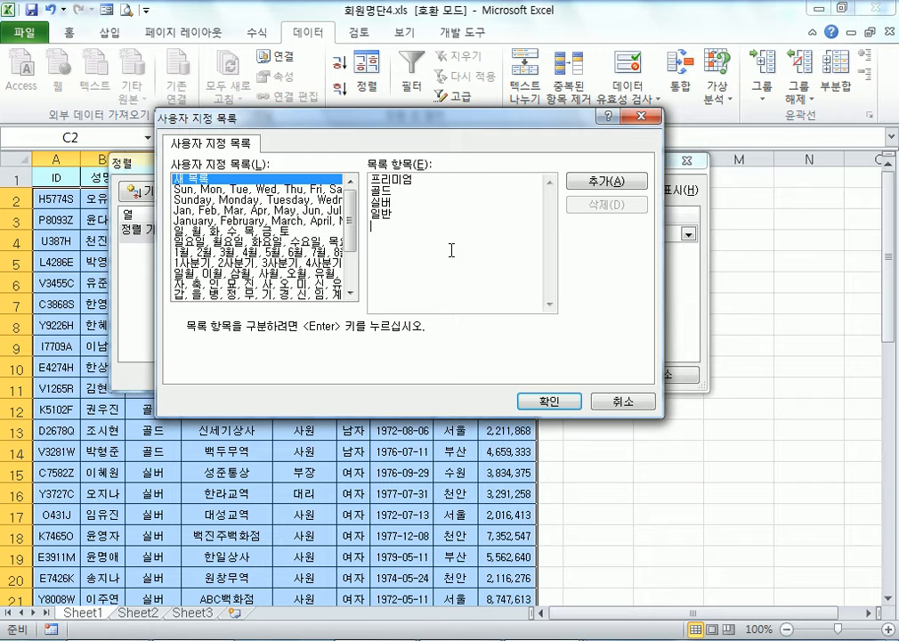
{"action": "left_click", "coordinate": [608, 182]}
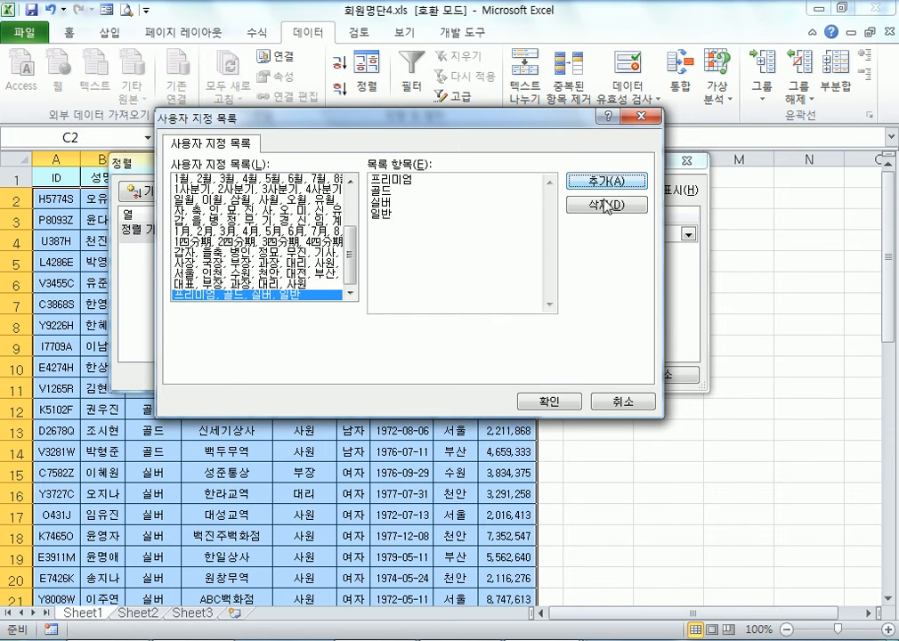
Sort the member list by 구분 using the custom order 프리미엄, 골드, 실버, 일반, and review the sorted rows.
{"action": "left_click", "coordinate": [547, 400]}
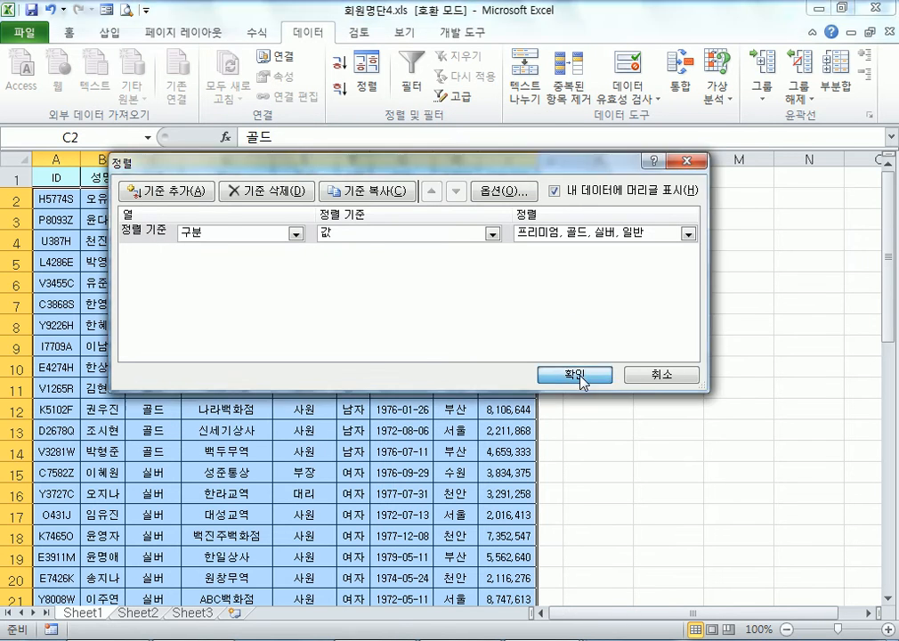
{"action": "left_click", "coordinate": [577, 374]}
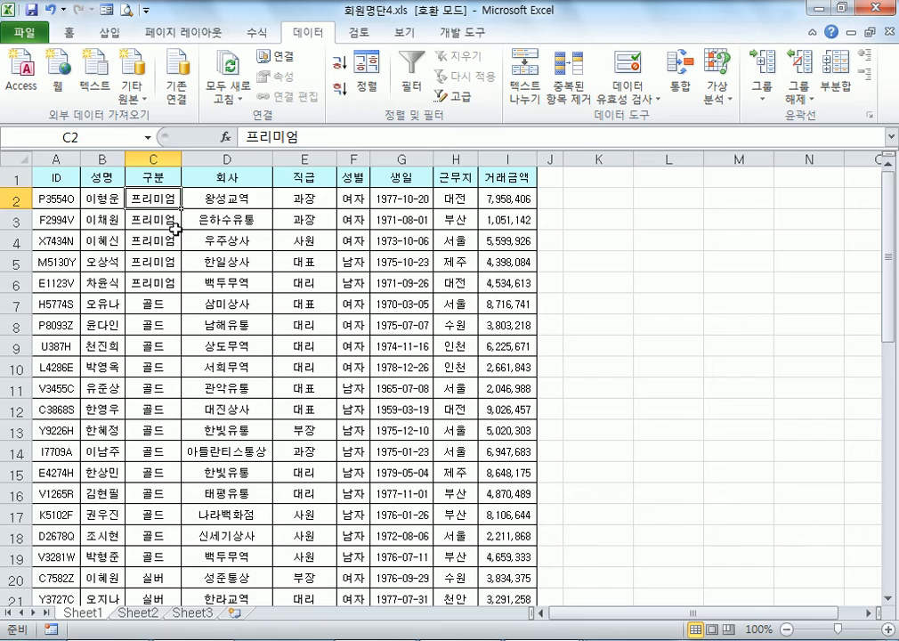
{"action": "scroll", "coordinate": [157, 267], "scroll_direction": "down", "scroll_amount": 2}
{"action": "scroll", "coordinate": [158, 268], "scroll_direction": "down", "scroll_amount": 8}
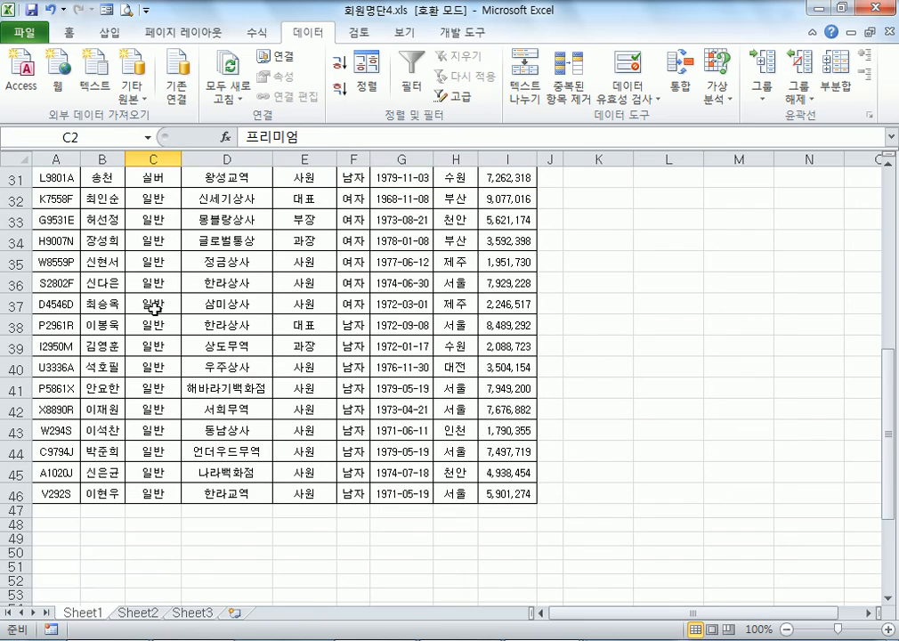
{"action": "scroll", "coordinate": [176, 410], "scroll_direction": "up", "scroll_amount": 10}
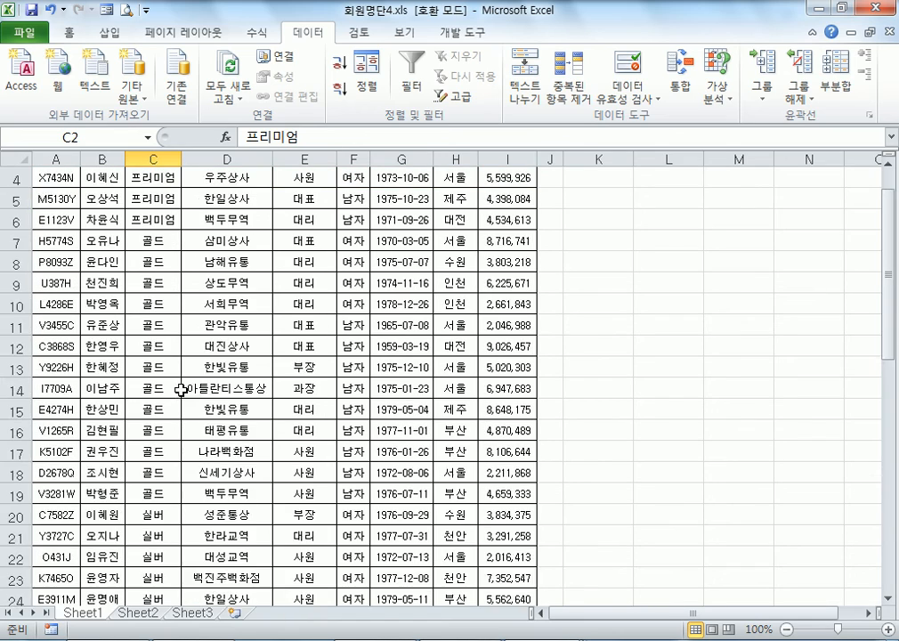
Add subtotals to the member list that count 거래금액 at each change in 구분, and review the group counts.
{"action": "left_click", "coordinate": [834, 73]}
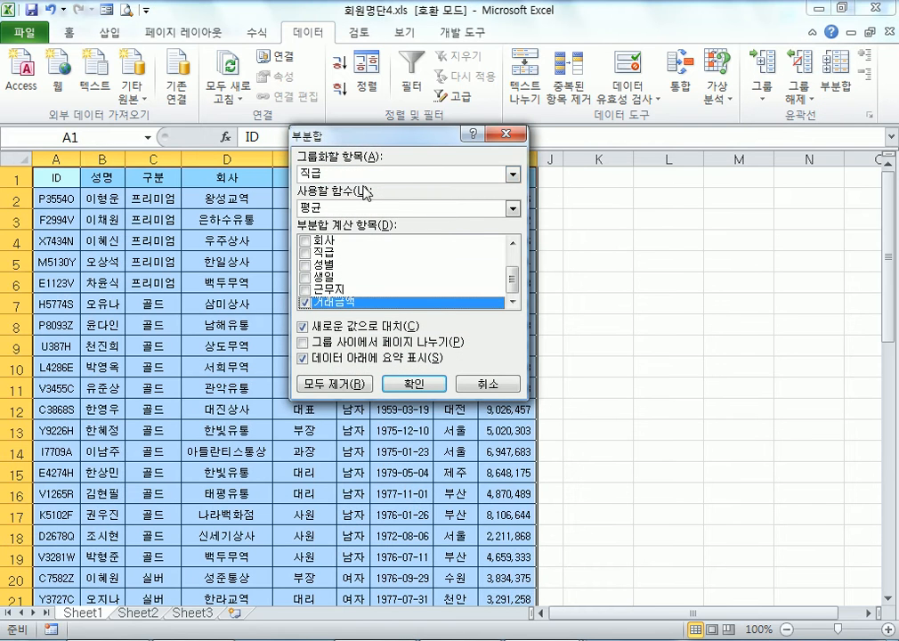
{"action": "left_click", "coordinate": [346, 174]}
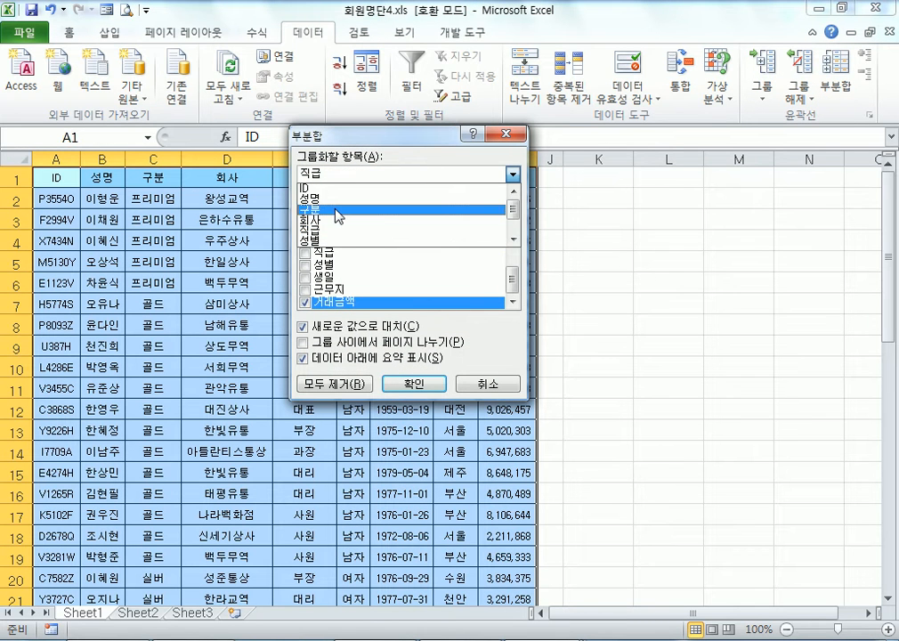
{"action": "left_click", "coordinate": [338, 211]}
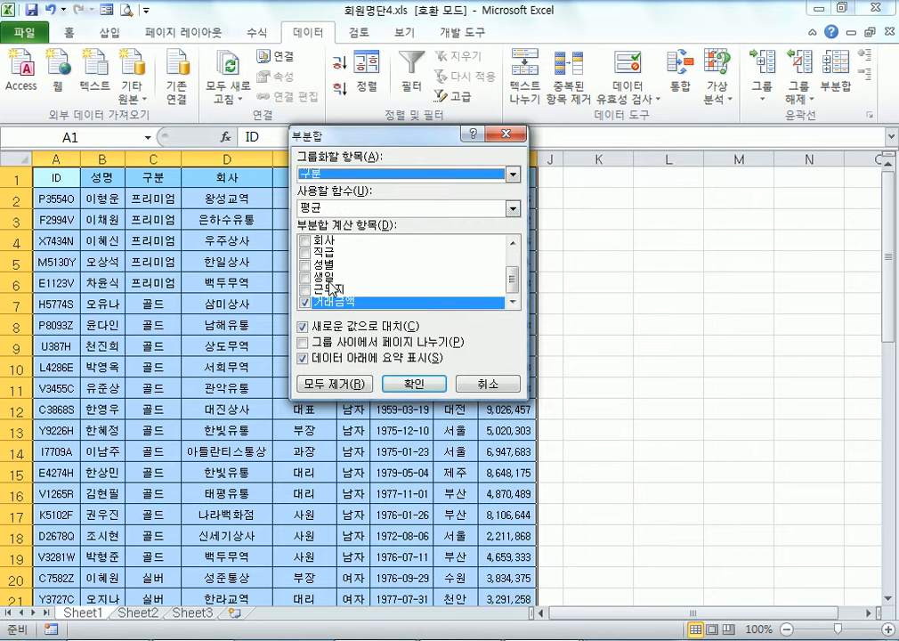
{"action": "left_click", "coordinate": [356, 208]}
{"action": "left_click", "coordinate": [338, 234]}
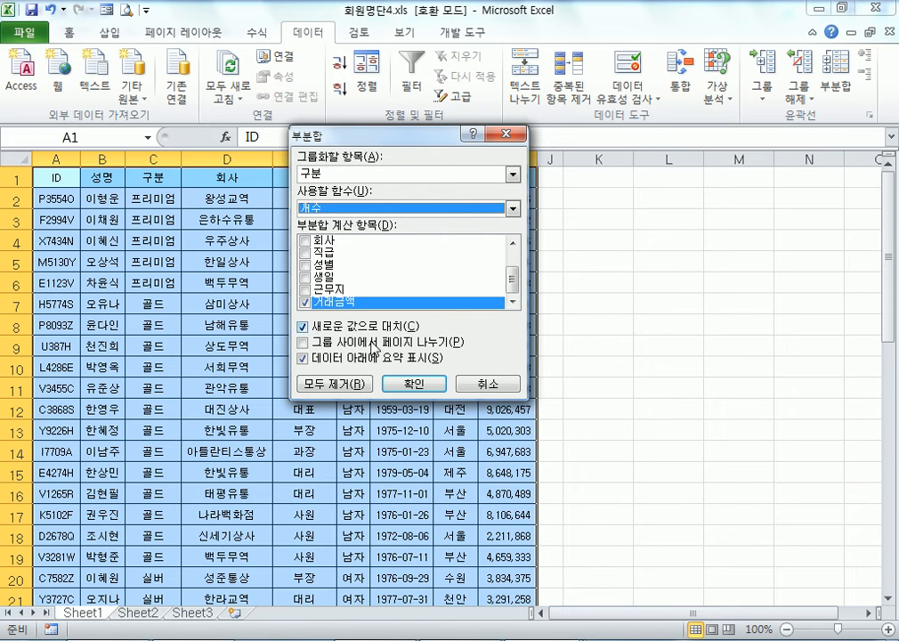
{"action": "left_click", "coordinate": [395, 384]}
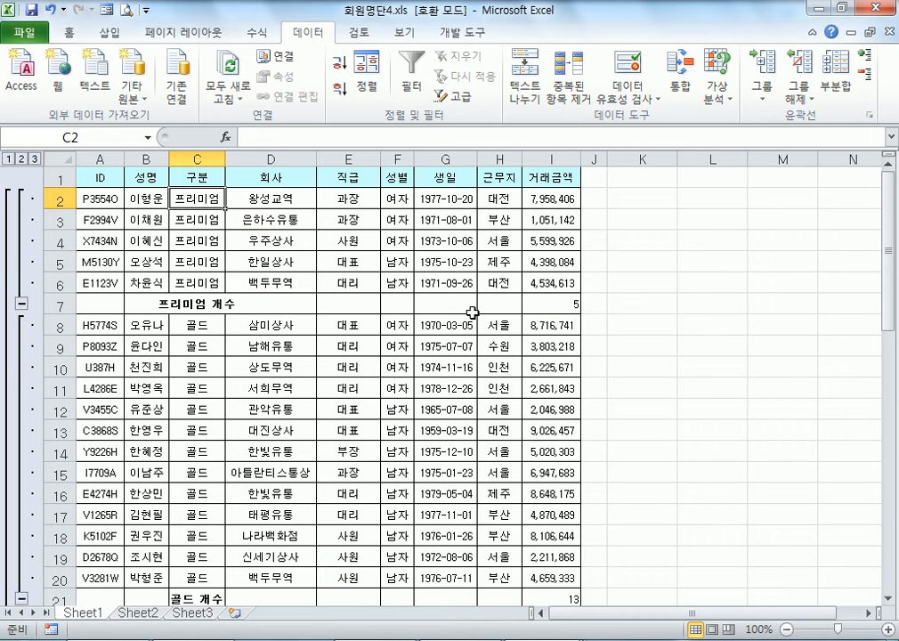
{"action": "scroll", "coordinate": [537, 304], "scroll_direction": "down", "scroll_amount": 3}
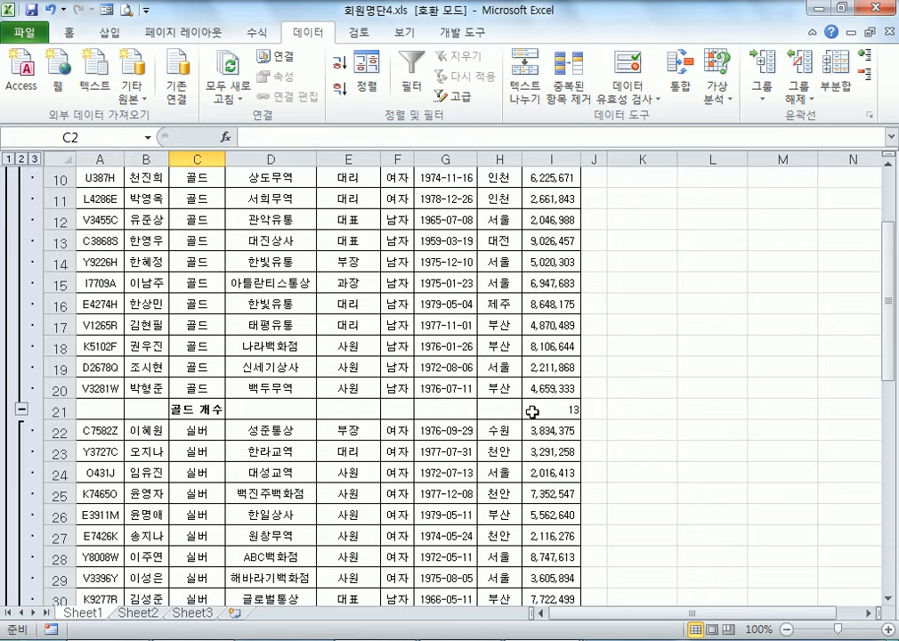
{"action": "scroll", "coordinate": [532, 409], "scroll_direction": "up", "scroll_amount": 3}
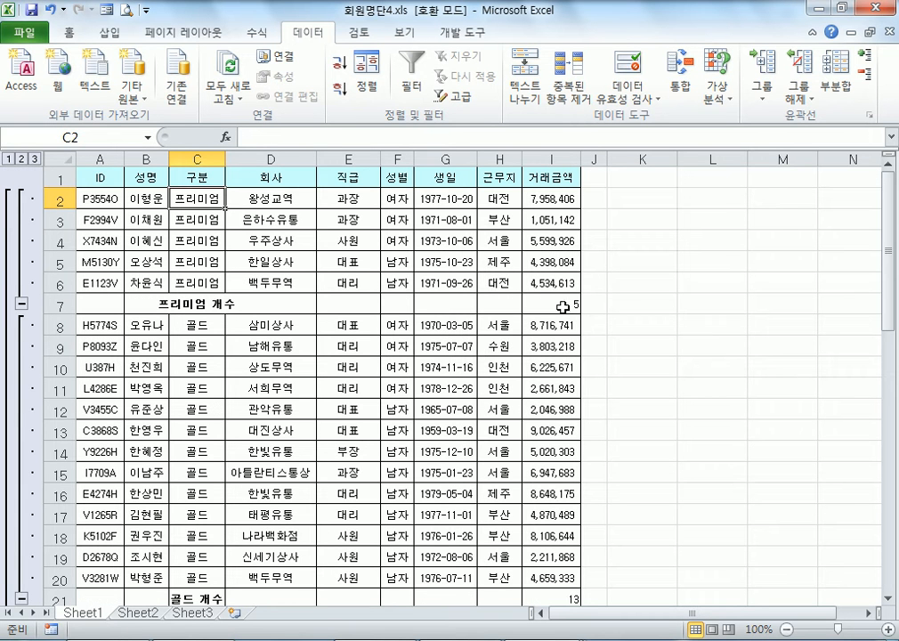
Clear 거래금액 from the subtotal calculation items and move the subtotal settings aside to reveal the member list.
{"action": "left_click", "coordinate": [836, 80]}
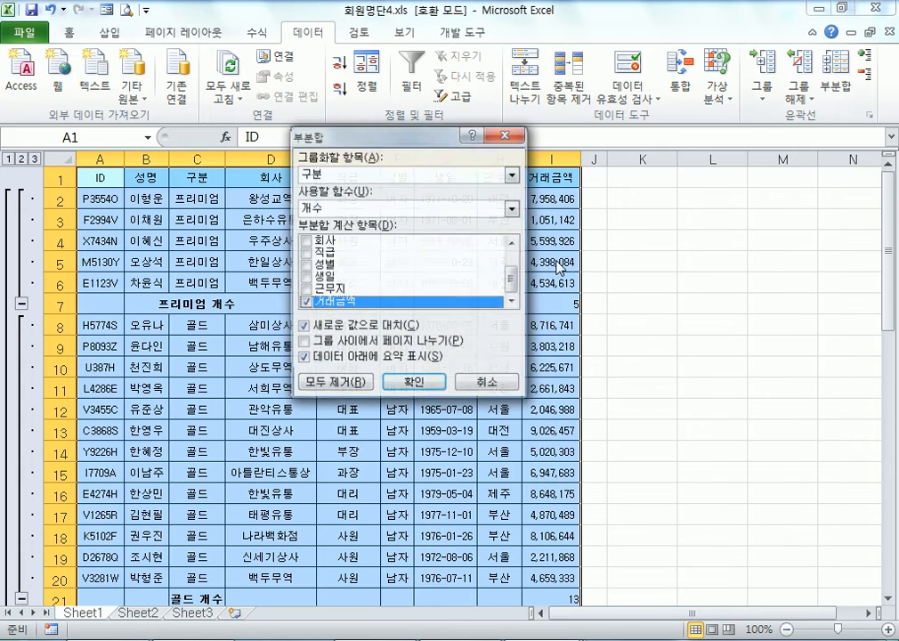
{"action": "left_click", "coordinate": [306, 305]}
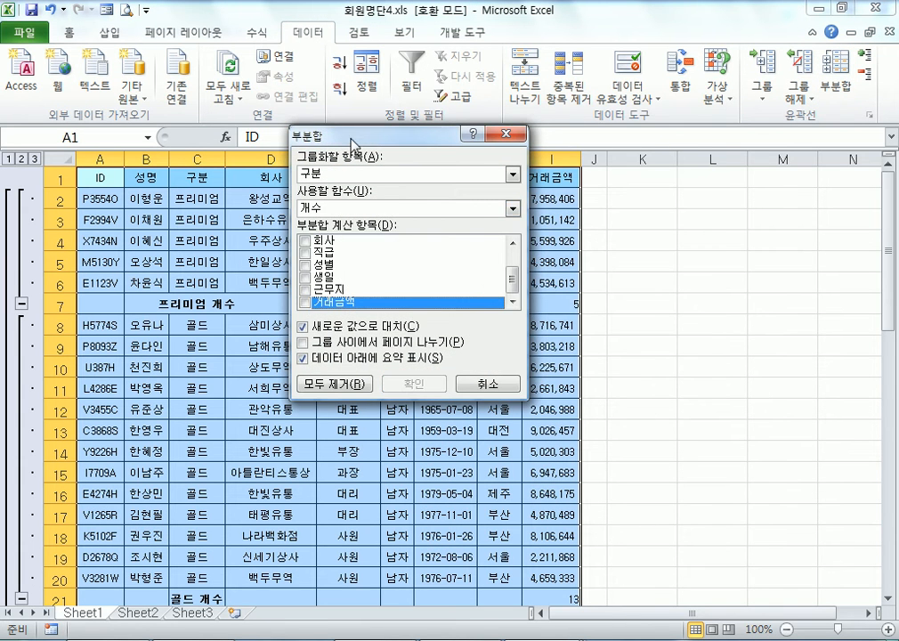
{"action": "left_click_drag", "start_coordinate": [356, 133], "coordinate": [540, 122]}
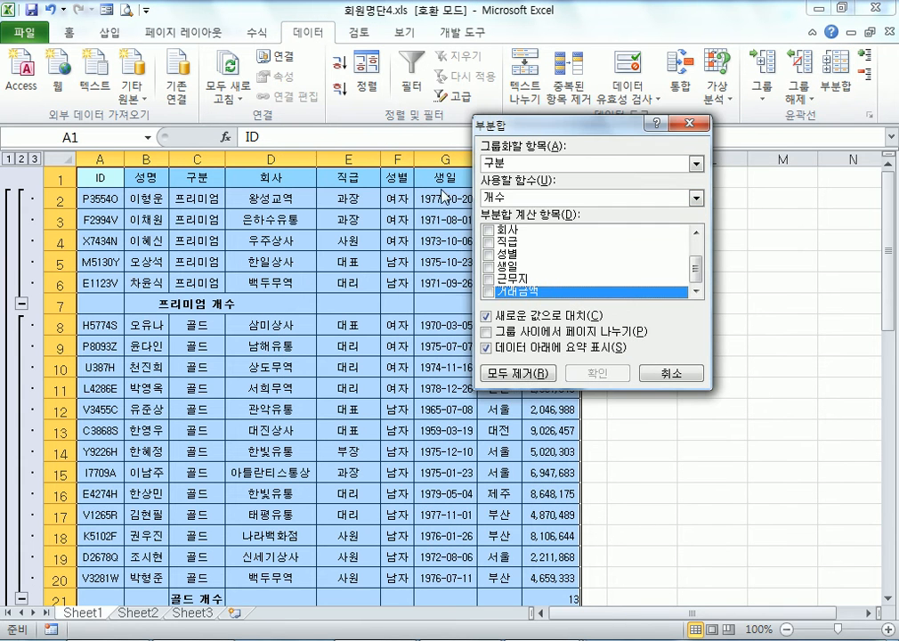
Apply a subtotal grouped by 구분 that uses the 개수 function on 직급.
{"action": "left_click", "coordinate": [487, 242]}
{"action": "left_click", "coordinate": [596, 373]}
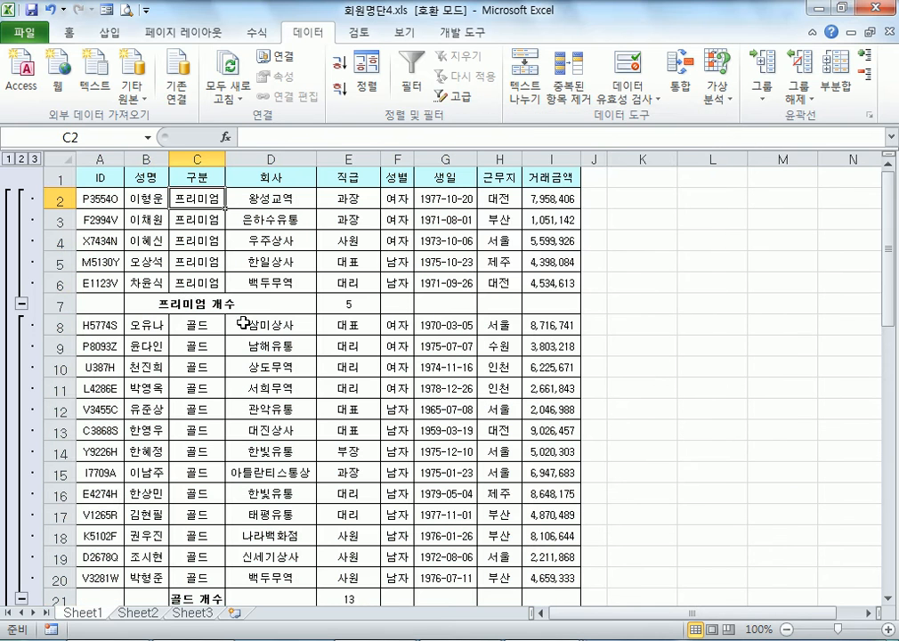
Examine the count subtotal formulas in the 직급 column for each 구분 group and the overall 전체 개수 row.
{"action": "left_click", "coordinate": [348, 303]}
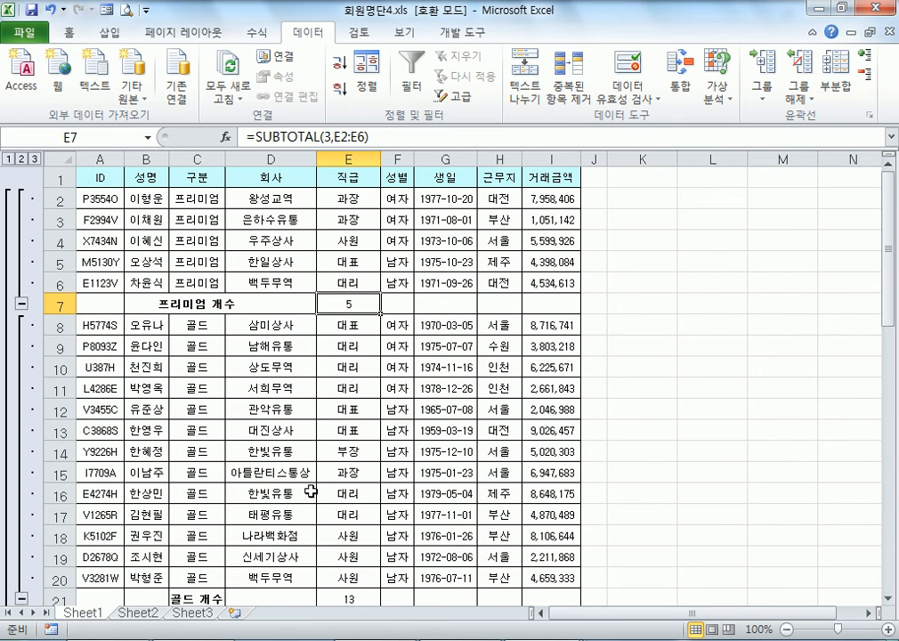
{"action": "scroll", "coordinate": [331, 391], "scroll_direction": "down", "scroll_amount": 3}
{"action": "left_click", "coordinate": [356, 406]}
{"action": "scroll", "coordinate": [343, 422], "scroll_direction": "down", "scroll_amount": 4}
{"action": "left_click", "coordinate": [352, 373]}
{"action": "scroll", "coordinate": [380, 436], "scroll_direction": "down", "scroll_amount": 4}
{"action": "left_click", "coordinate": [350, 513]}
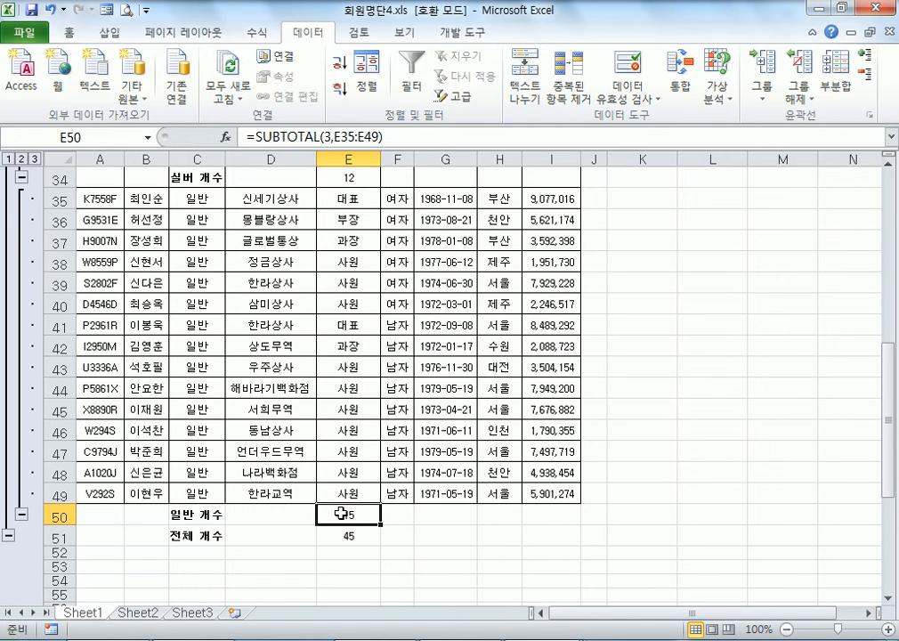
{"action": "left_click", "coordinate": [338, 541]}
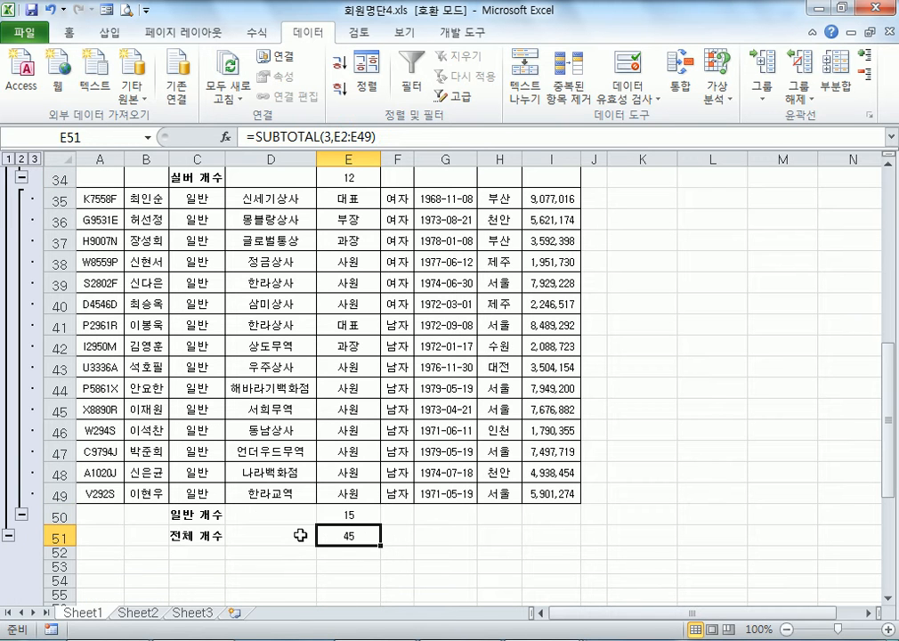
{"action": "scroll", "coordinate": [300, 535], "scroll_direction": "up", "scroll_amount": 11}
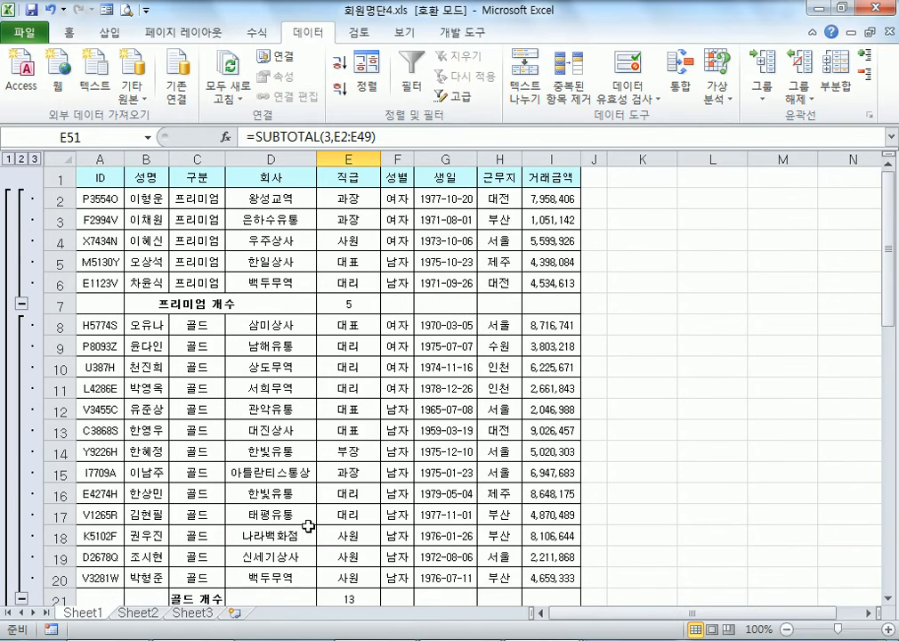
Add a second 구분 subtotal with the 합계 function on 거래금액 only, keeping the existing subtotals, and inspect the 프리미엄 sum formula.
{"action": "left_click", "coordinate": [836, 84]}
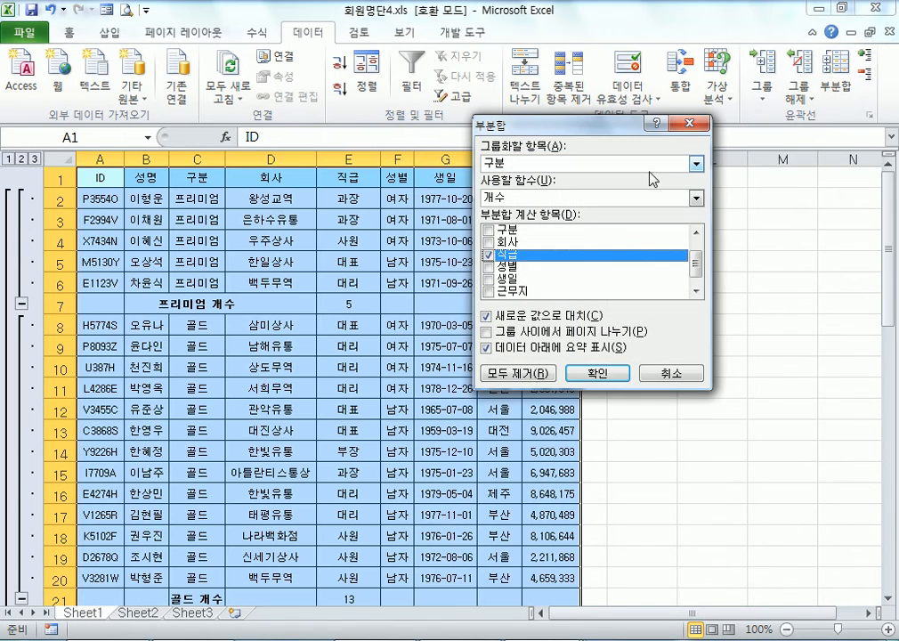
{"action": "scroll", "coordinate": [498, 283], "scroll_direction": "down", "scroll_amount": 1}
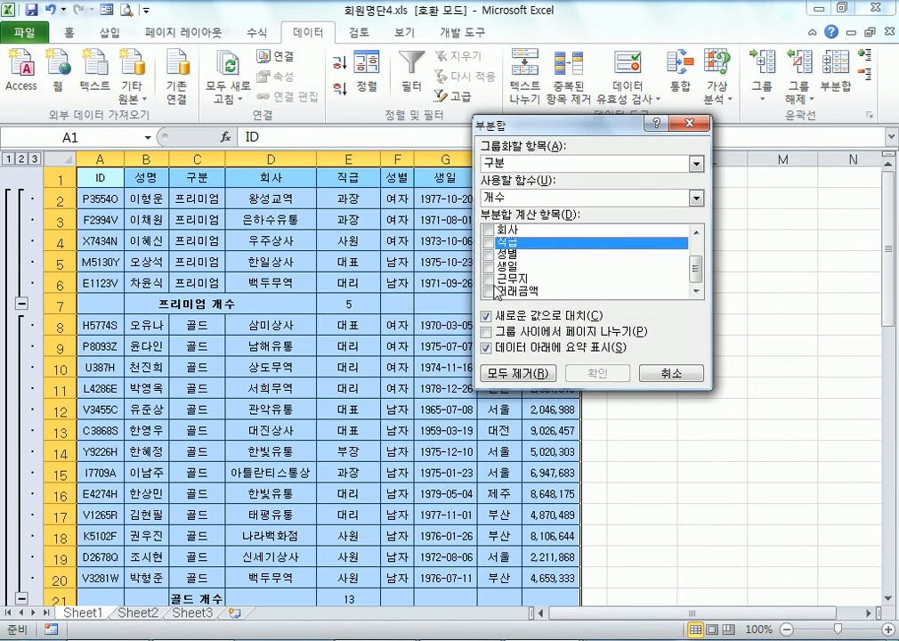
{"action": "left_click", "coordinate": [499, 291]}
{"action": "left_click", "coordinate": [519, 199]}
{"action": "left_click", "coordinate": [493, 211]}
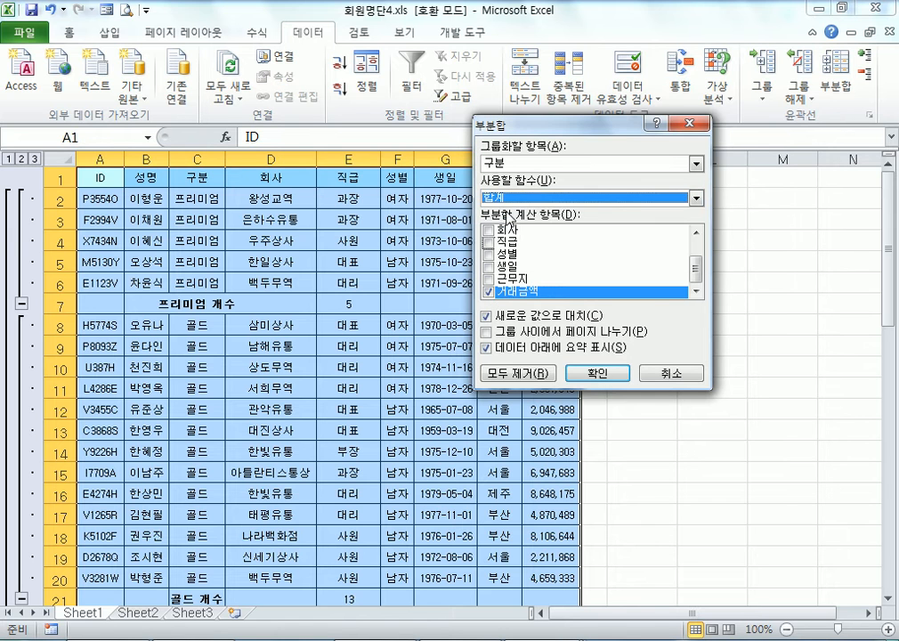
{"action": "left_click", "coordinate": [486, 316]}
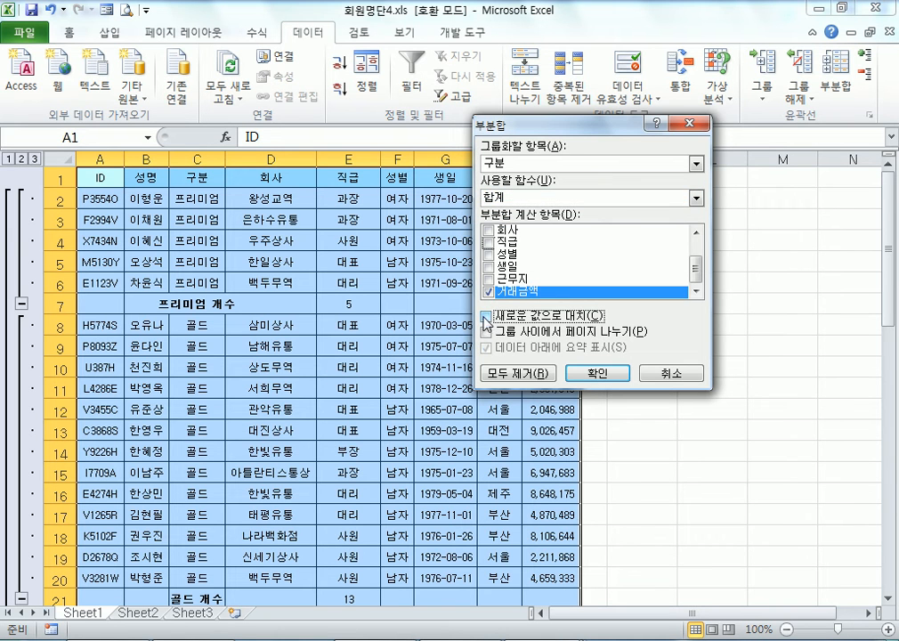
{"action": "left_click", "coordinate": [597, 373]}
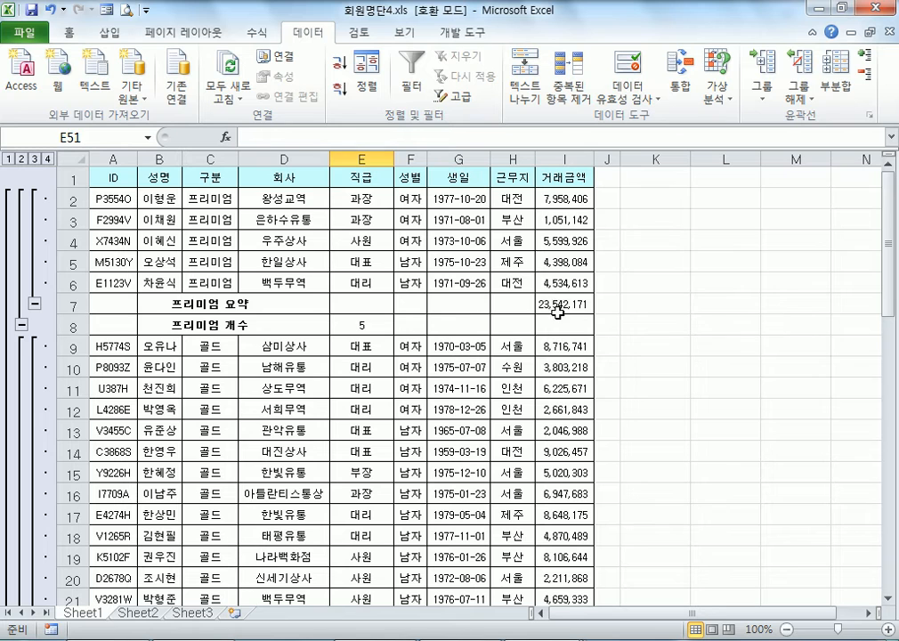
{"action": "left_click", "coordinate": [564, 303]}
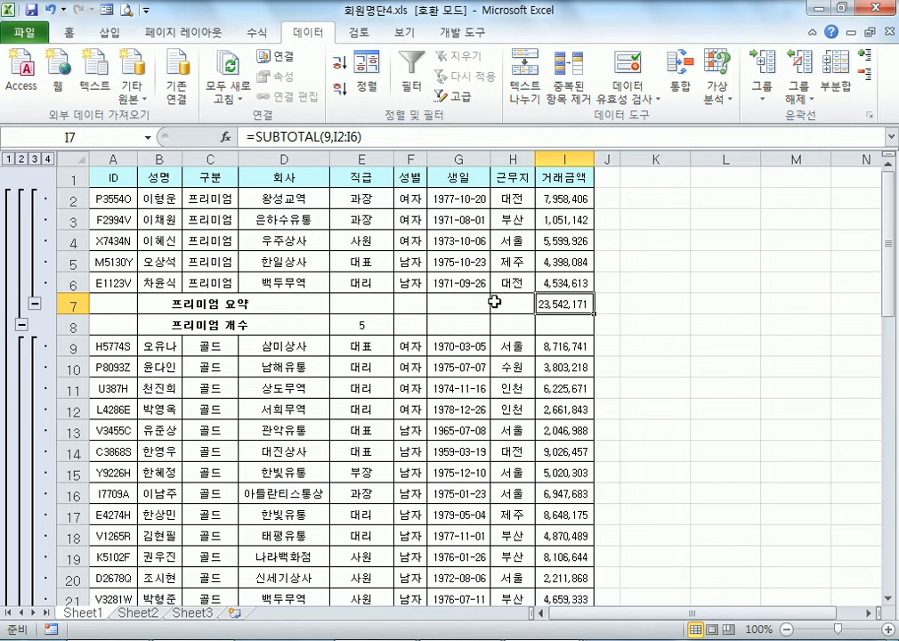
{"action": "left_click", "coordinate": [569, 153]}
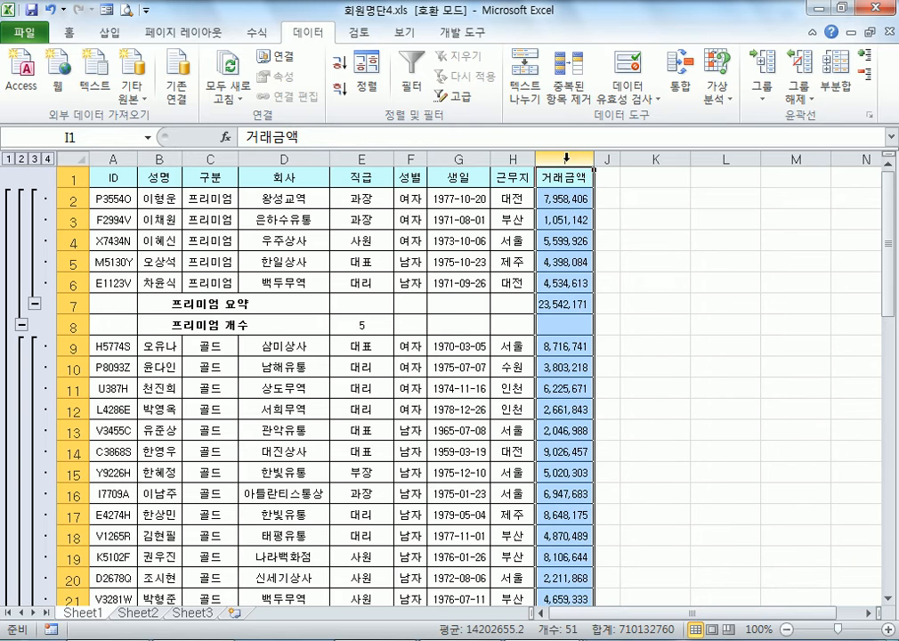
{"action": "left_click", "coordinate": [560, 307]}
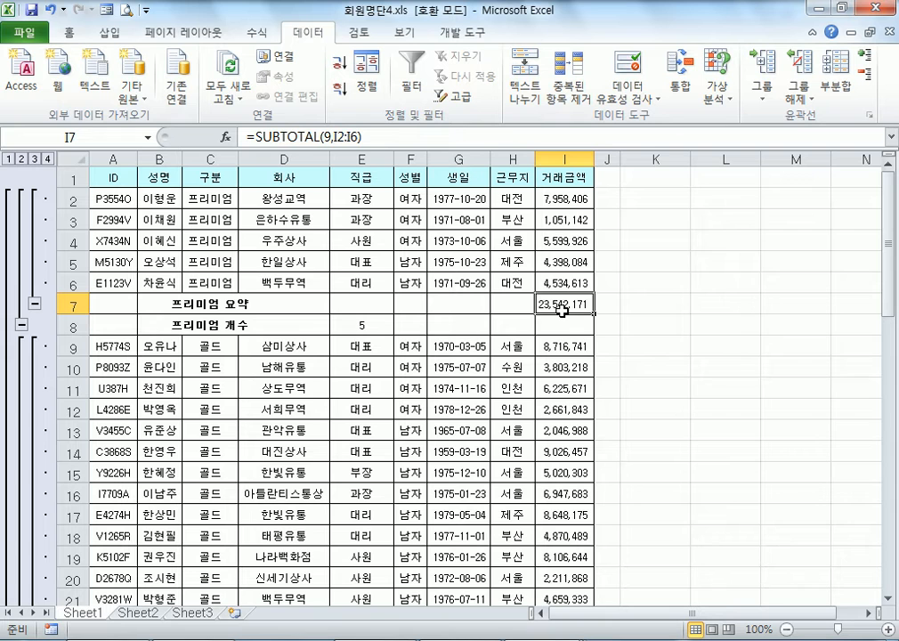
Set up a replacement of 요약 with 합계 and try finding 요약 with entire cell contents matching on.
{"action": "left_click", "coordinate": [189, 305]}
{"action": "left_click", "coordinate": [200, 185]}
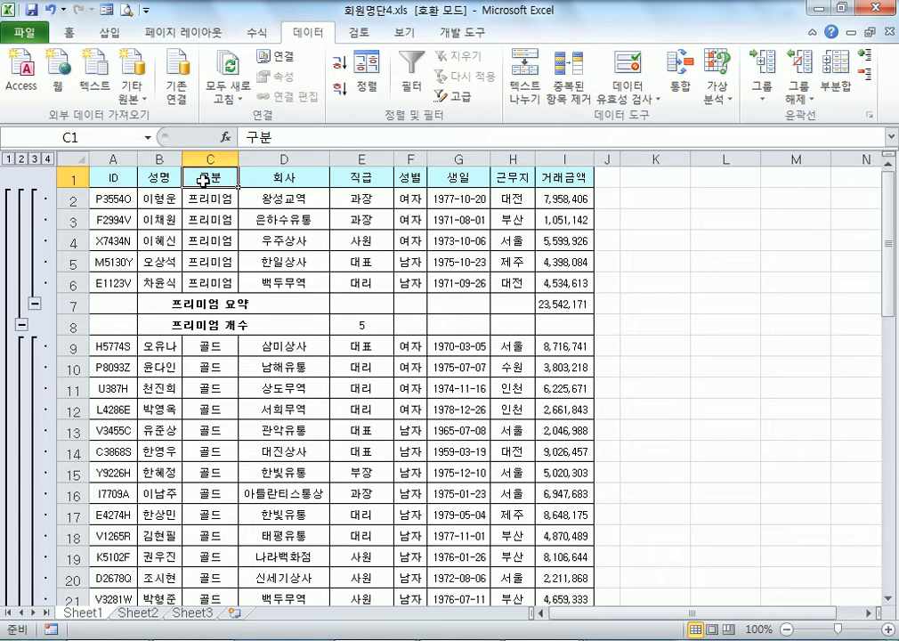
{"action": "left_click", "coordinate": [62, 35]}
{"action": "left_click", "coordinate": [853, 79]}
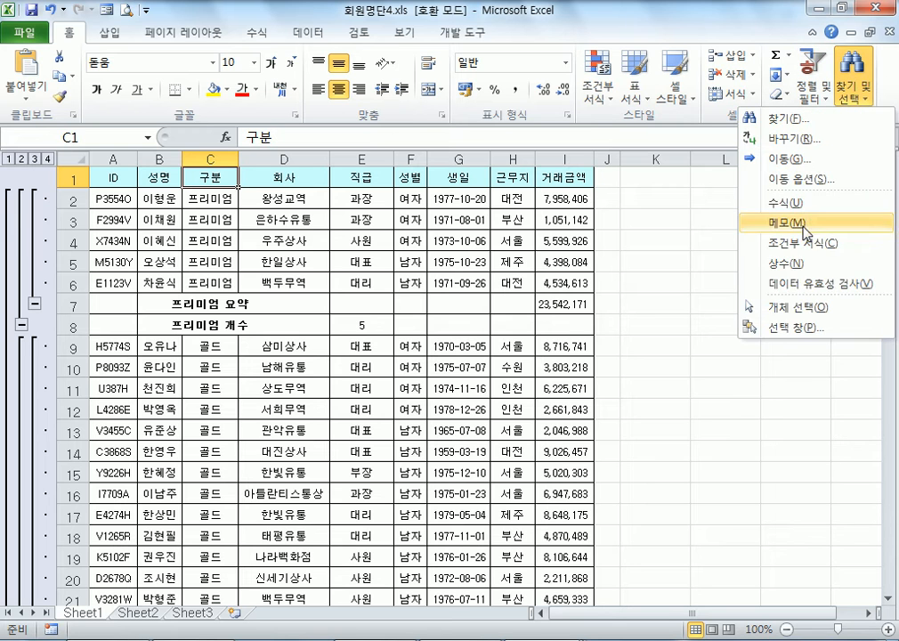
{"action": "left_click", "coordinate": [787, 139]}
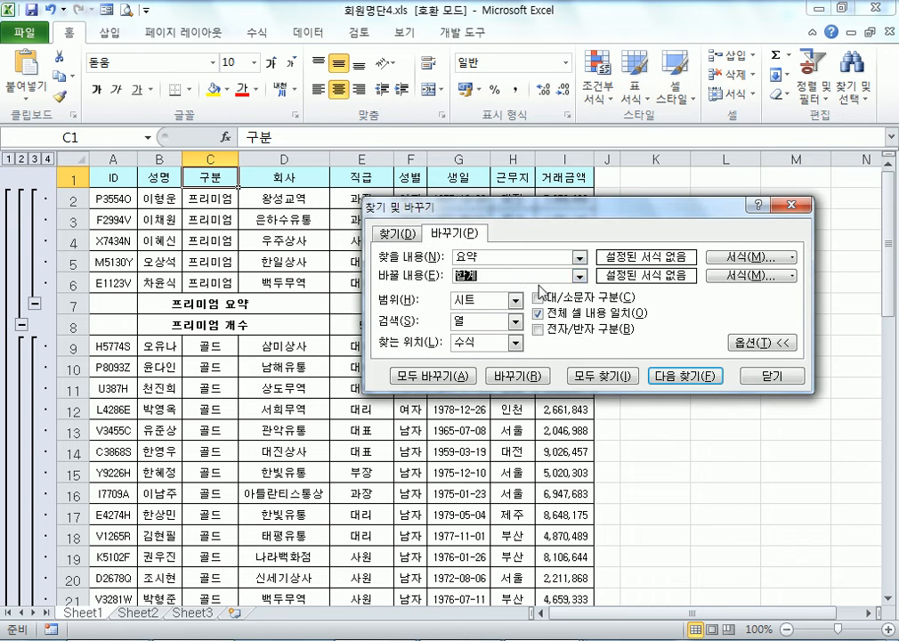
{"action": "left_click", "coordinate": [499, 274]}
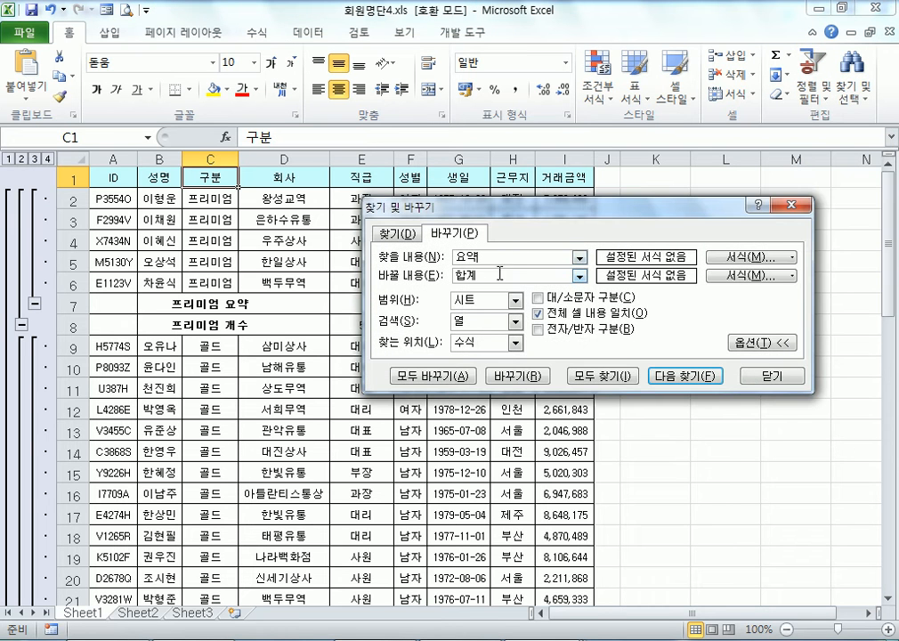
{"action": "left_click", "coordinate": [665, 378]}
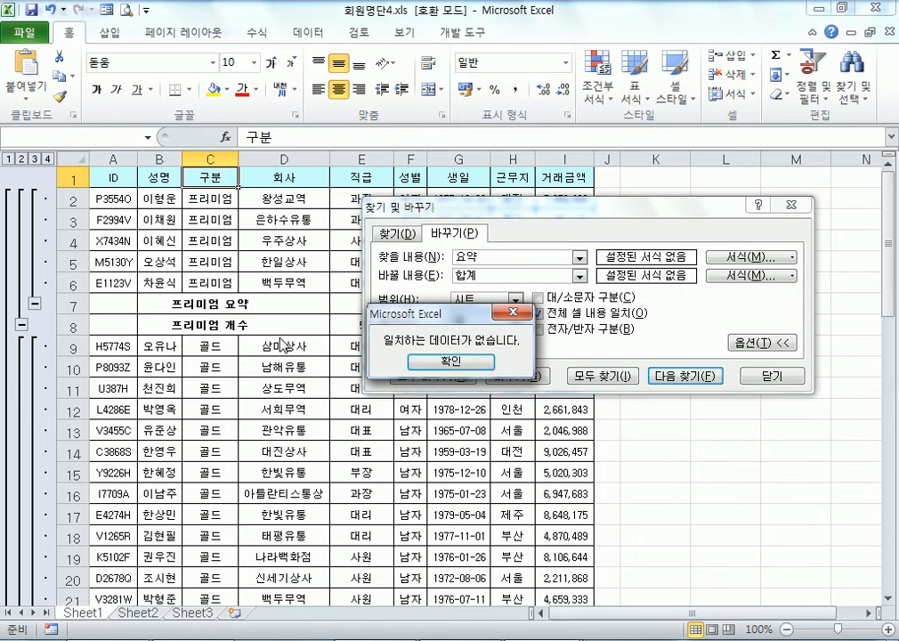
{"action": "left_click", "coordinate": [389, 361]}
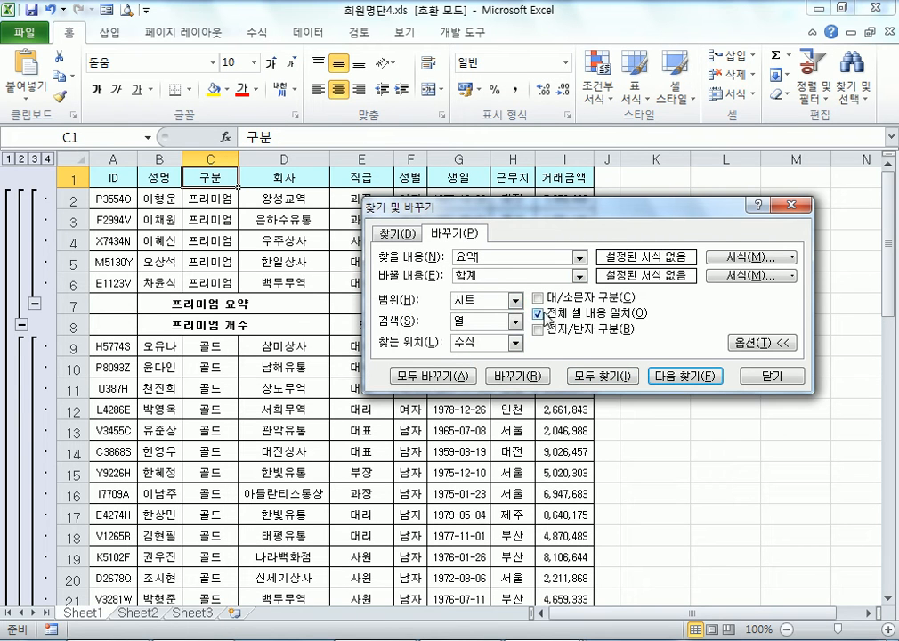
Turn off entire cell contents matching and replace 요약 with 합계 in the group subtotal labels one by one.
{"action": "left_click", "coordinate": [537, 314]}
{"action": "left_click", "coordinate": [538, 314]}
{"action": "left_click", "coordinate": [663, 377]}
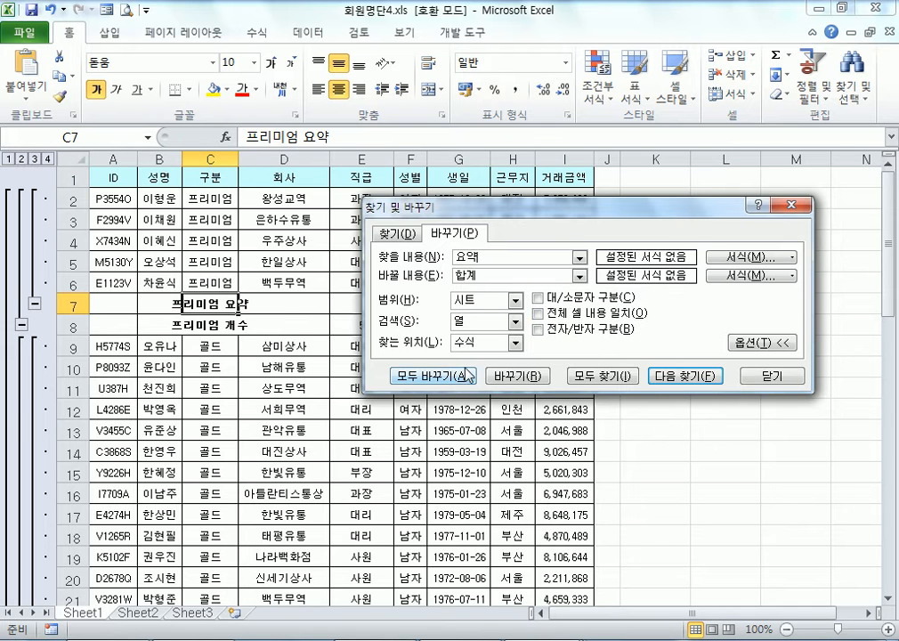
{"action": "left_click", "coordinate": [515, 377]}
{"action": "left_click", "coordinate": [515, 377]}
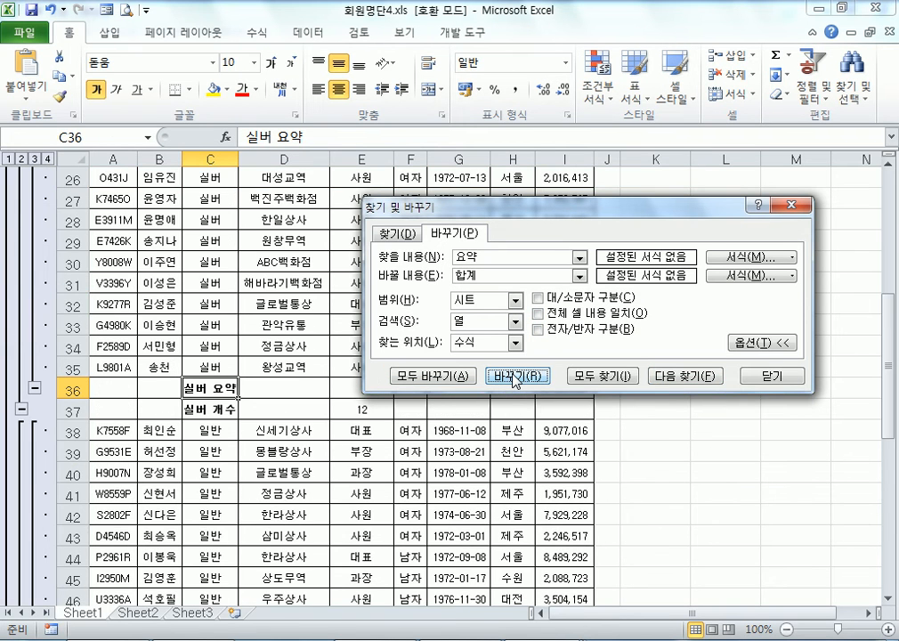
{"action": "left_click", "coordinate": [515, 377]}
{"action": "left_click", "coordinate": [515, 377]}
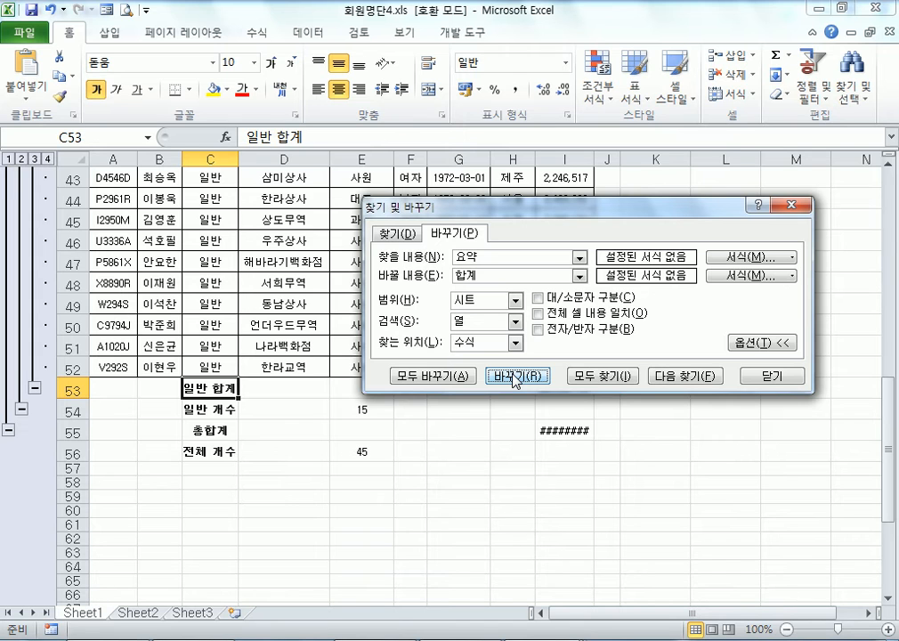
{"action": "left_click", "coordinate": [765, 376]}
Widen the 거래금액 column so its grand total fits, and review the relabelled subtotal rows.
{"action": "scroll", "coordinate": [512, 294], "scroll_direction": "up", "scroll_amount": 4}
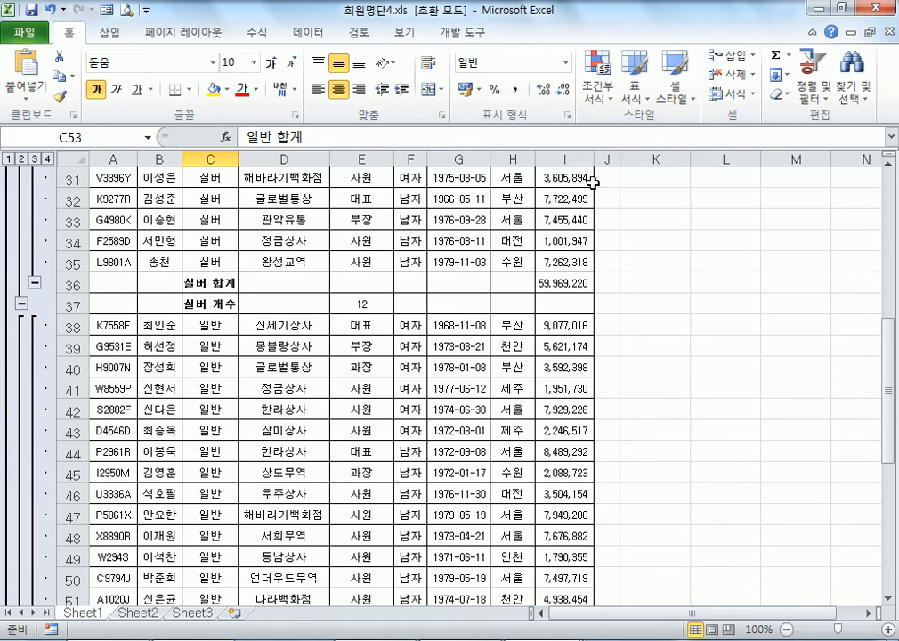
{"action": "left_click_drag", "start_coordinate": [595, 159], "coordinate": [605, 159]}
{"action": "scroll", "coordinate": [380, 280], "scroll_direction": "up", "scroll_amount": 10}
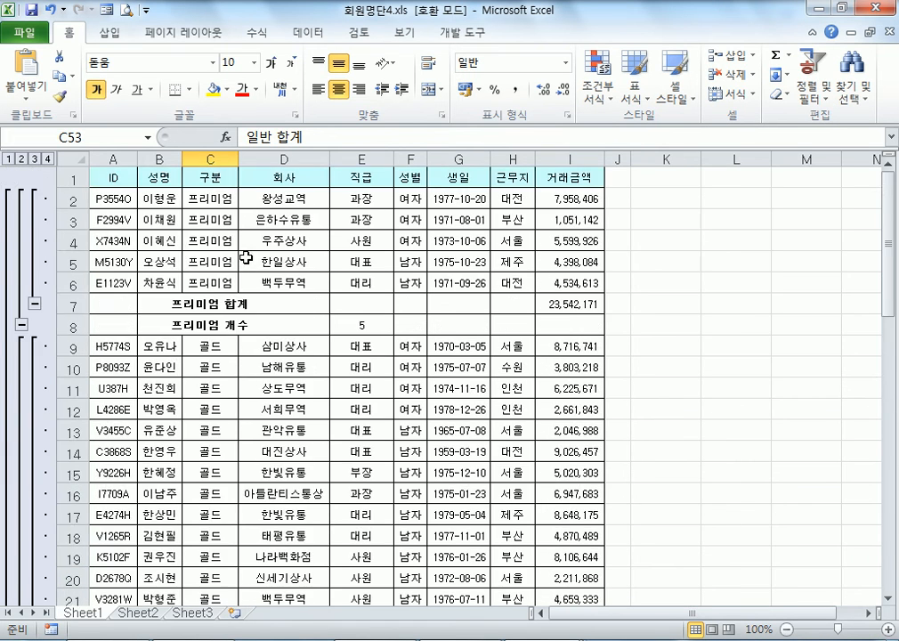
{"action": "scroll", "coordinate": [229, 312], "scroll_direction": "down", "scroll_amount": 16}
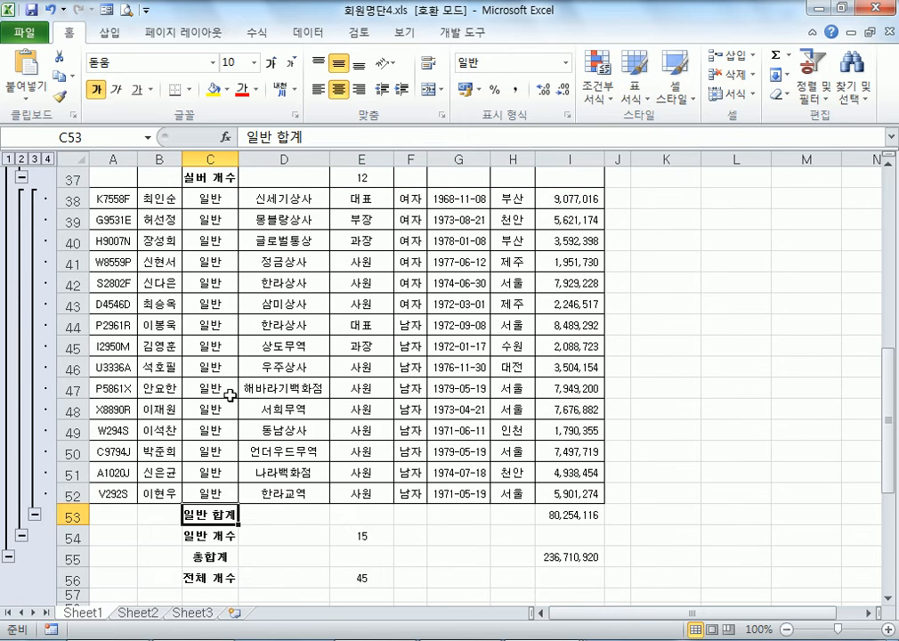
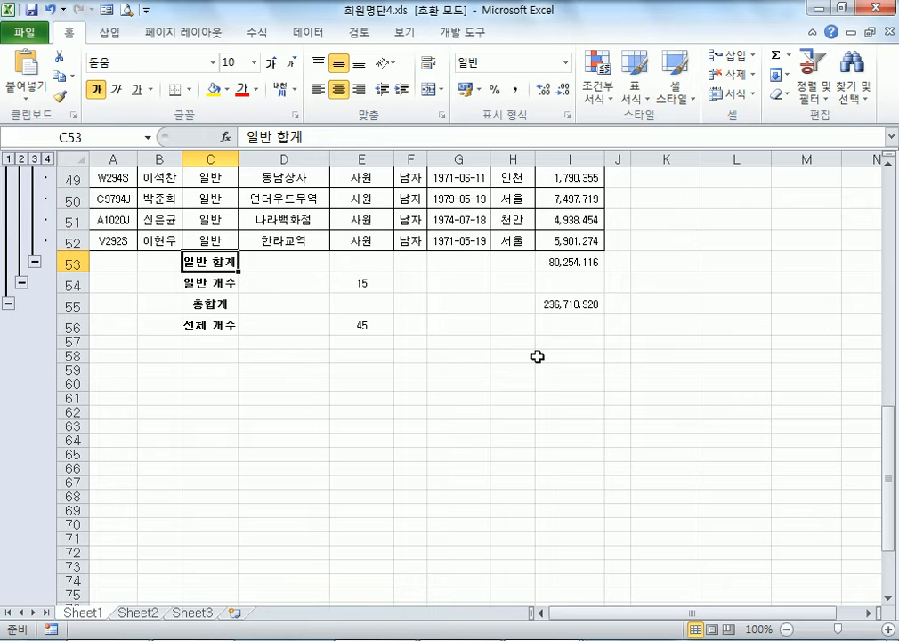
Autofit the width of the 구분 column to its subtotal labels.
{"action": "scroll", "coordinate": [311, 347], "scroll_direction": "up", "scroll_amount": 11}
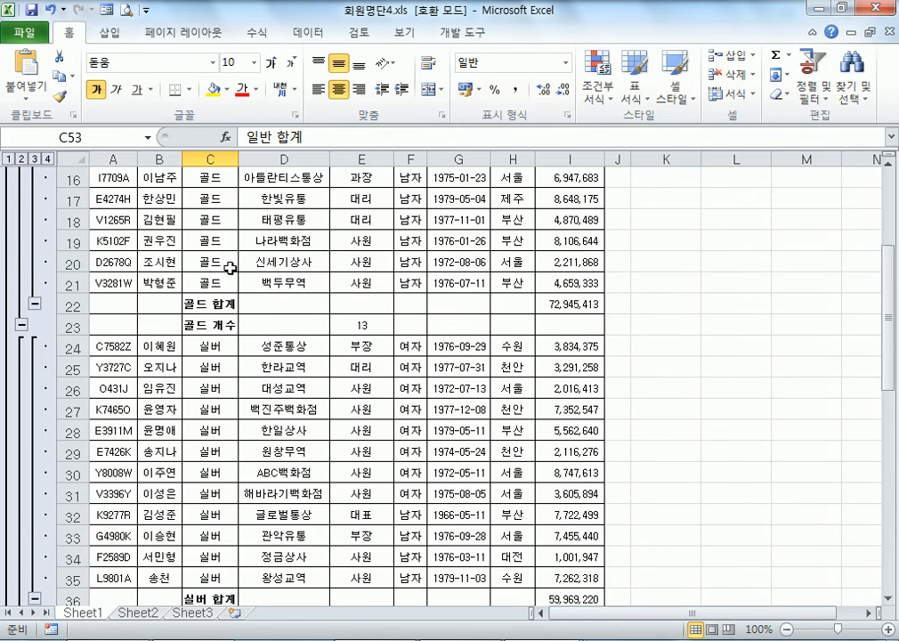
{"action": "scroll", "coordinate": [236, 280], "scroll_direction": "up", "scroll_amount": 5}
{"action": "left_click", "coordinate": [210, 158]}
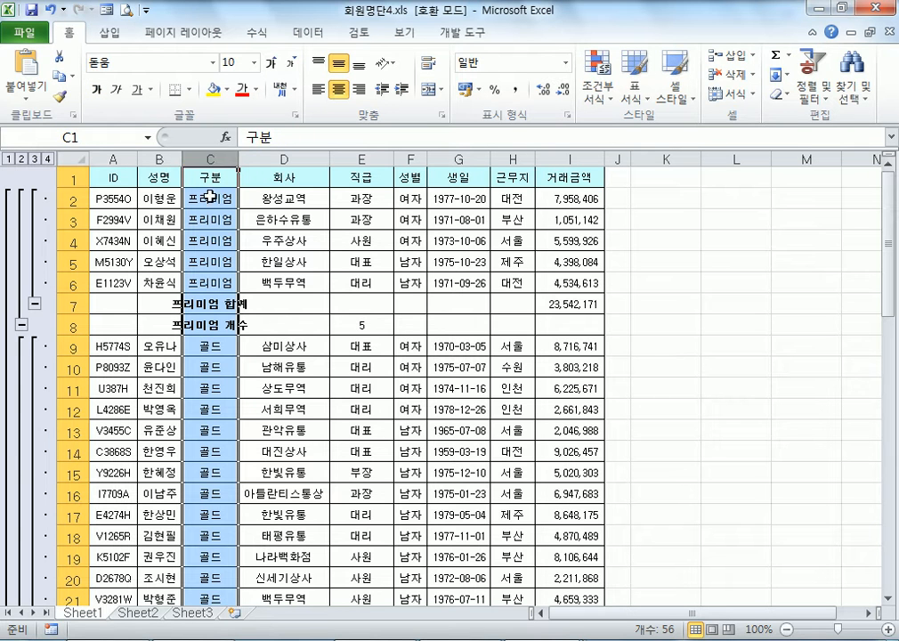
{"action": "left_click", "coordinate": [210, 197]}
{"action": "double_click", "coordinate": [238, 158]}
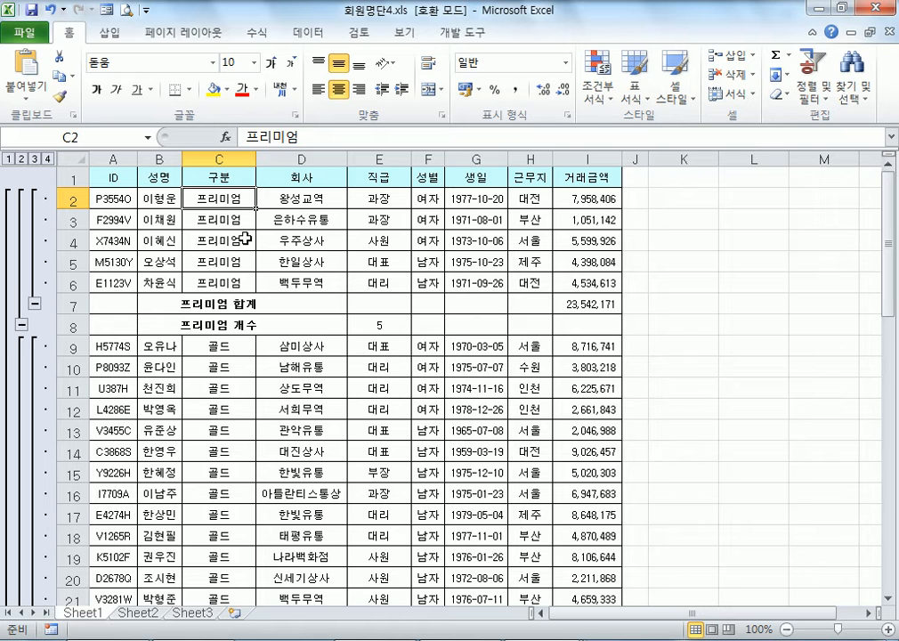
Remove all subtotals from the member list.
{"action": "left_click", "coordinate": [685, 180]}
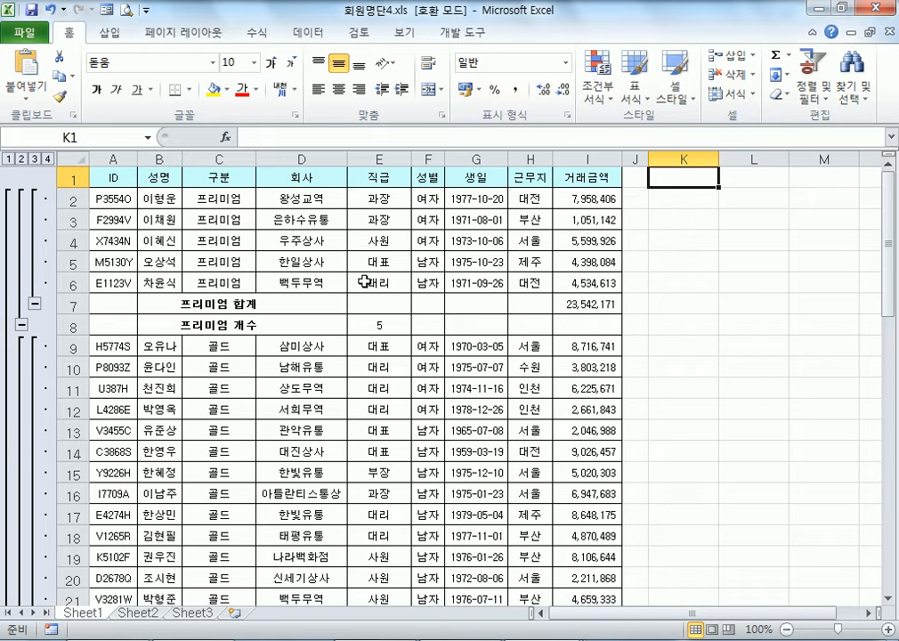
{"action": "left_click", "coordinate": [164, 219]}
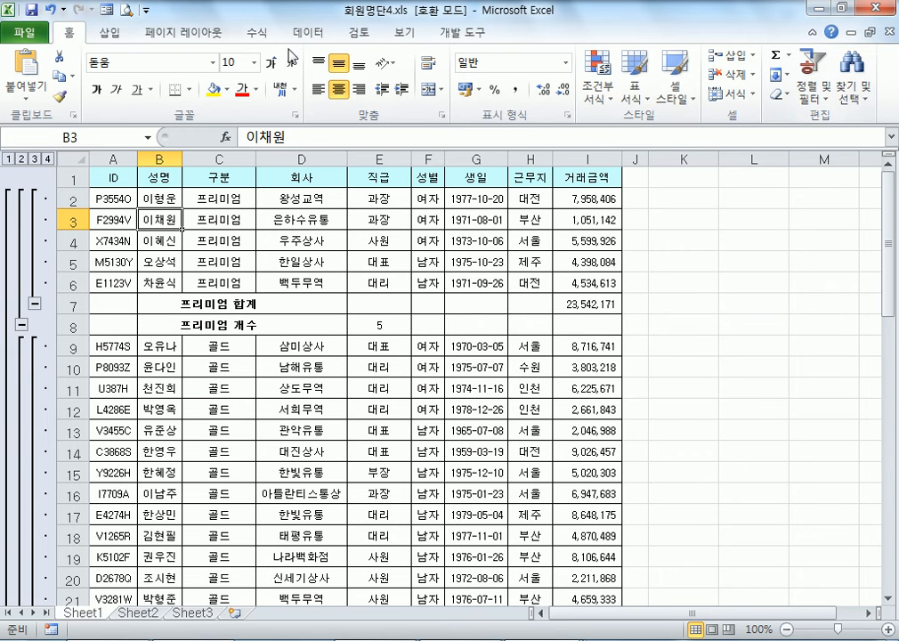
{"action": "left_click", "coordinate": [309, 32]}
{"action": "left_click", "coordinate": [834, 96]}
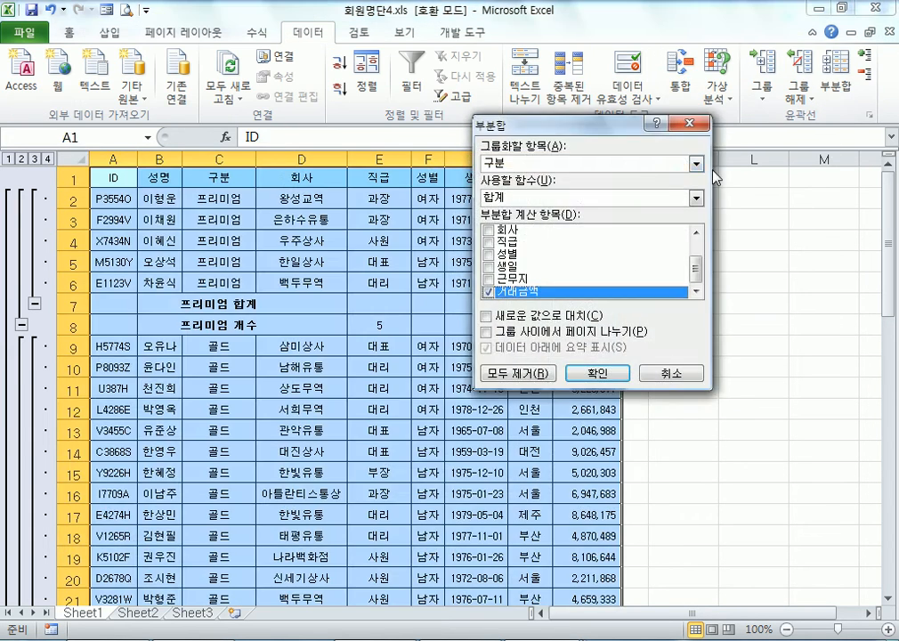
{"action": "left_click", "coordinate": [514, 374]}
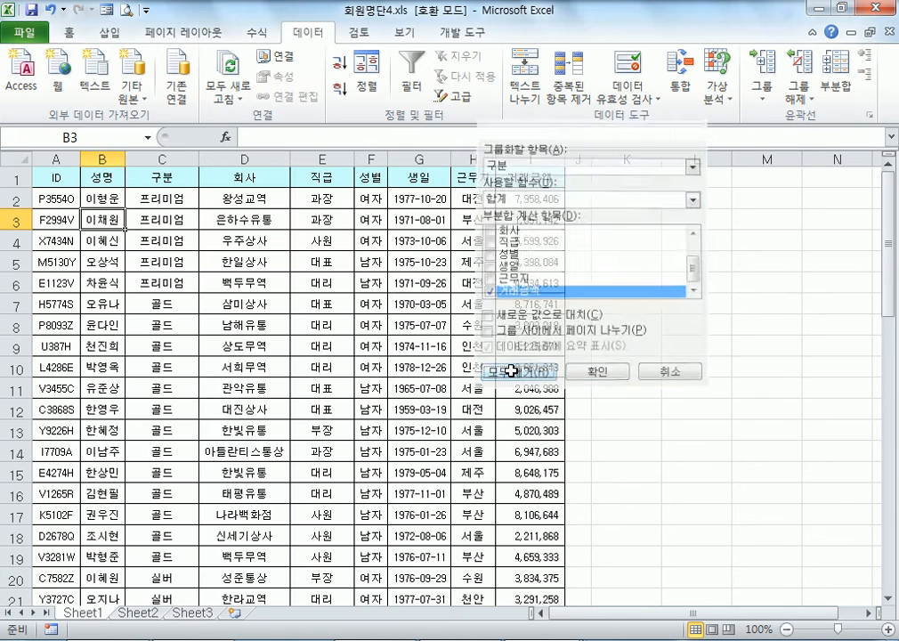
Sort the member list by 성명 in ascending order.
{"action": "left_click", "coordinate": [99, 195]}
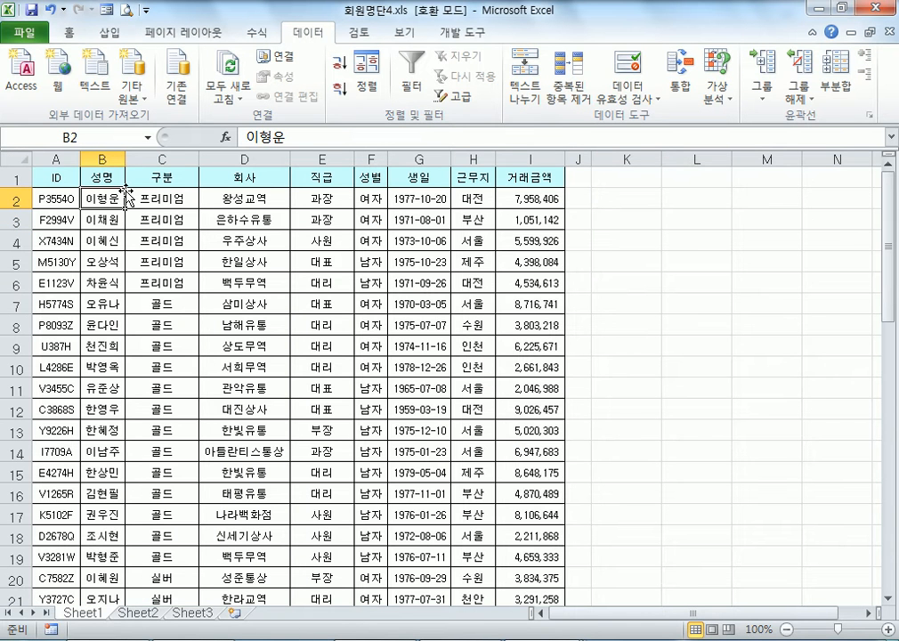
{"action": "left_click", "coordinate": [339, 62]}
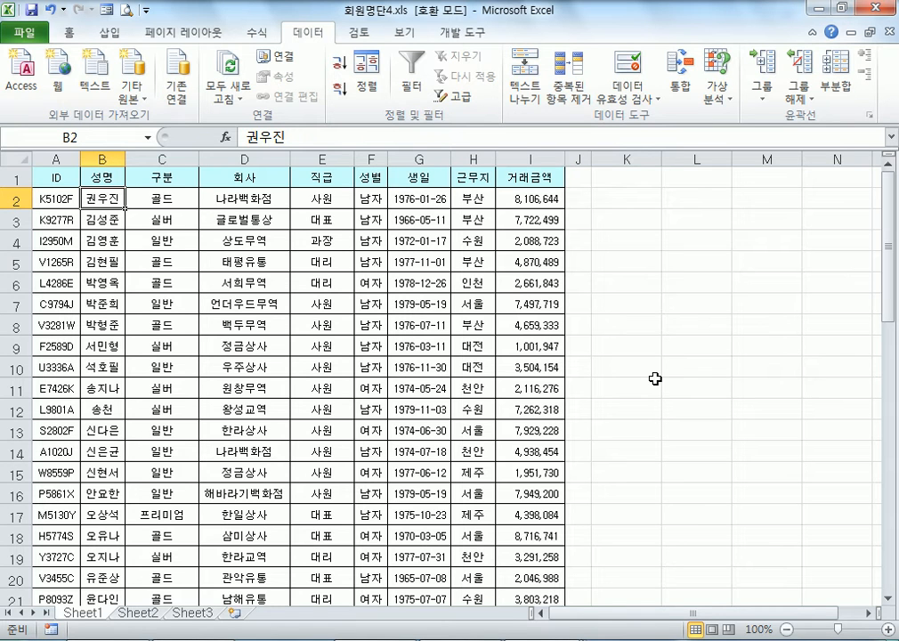
Enter the headers 구분 in K1 and 인원수 in L1 beside the member list.
{"action": "left_click", "coordinate": [635, 180]}
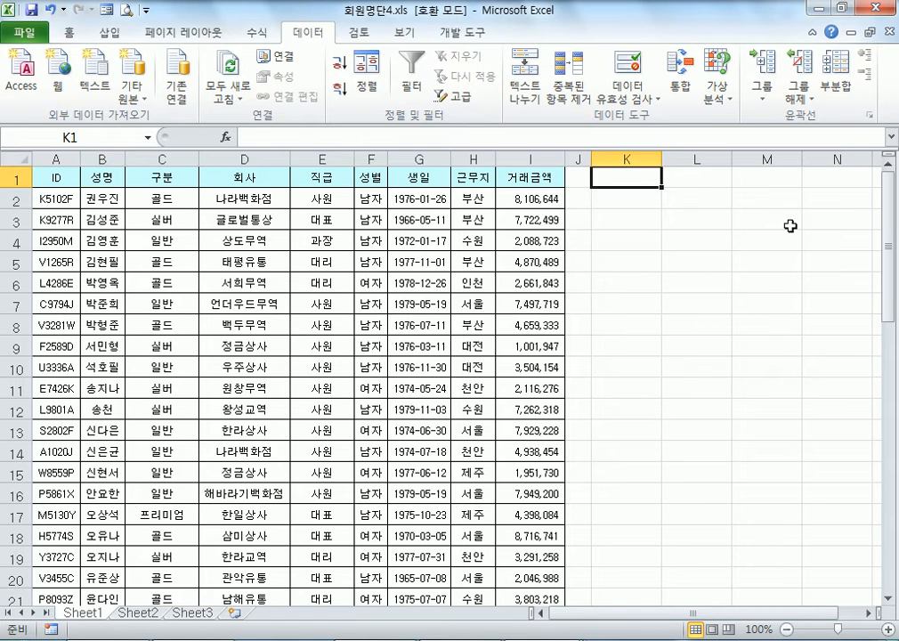
{"action": "type", "text": "구분"}
{"action": "key", "text": "Return"}
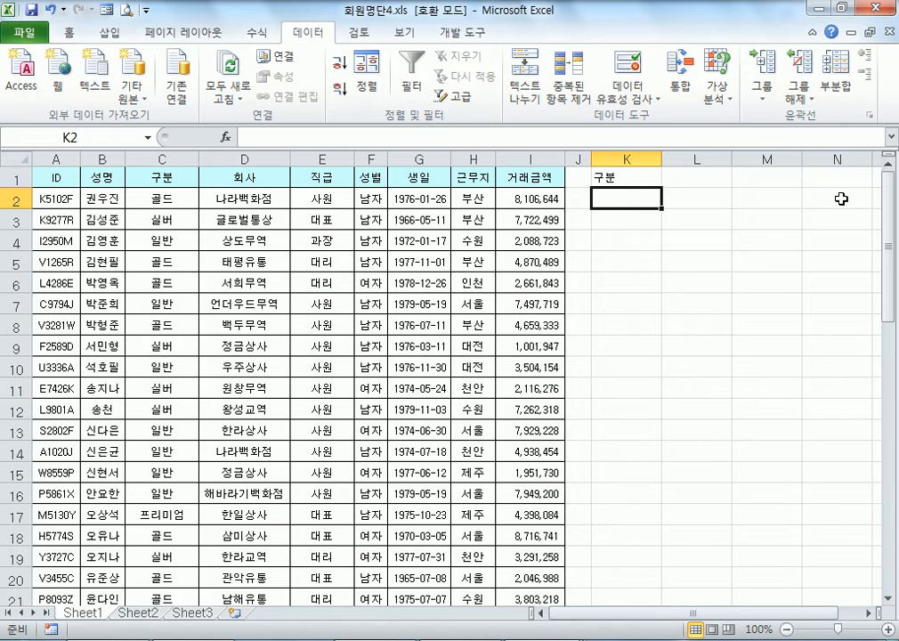
{"action": "key", "text": "Up"}
{"action": "key", "text": "Right"}
{"action": "type", "text": "인원수"}
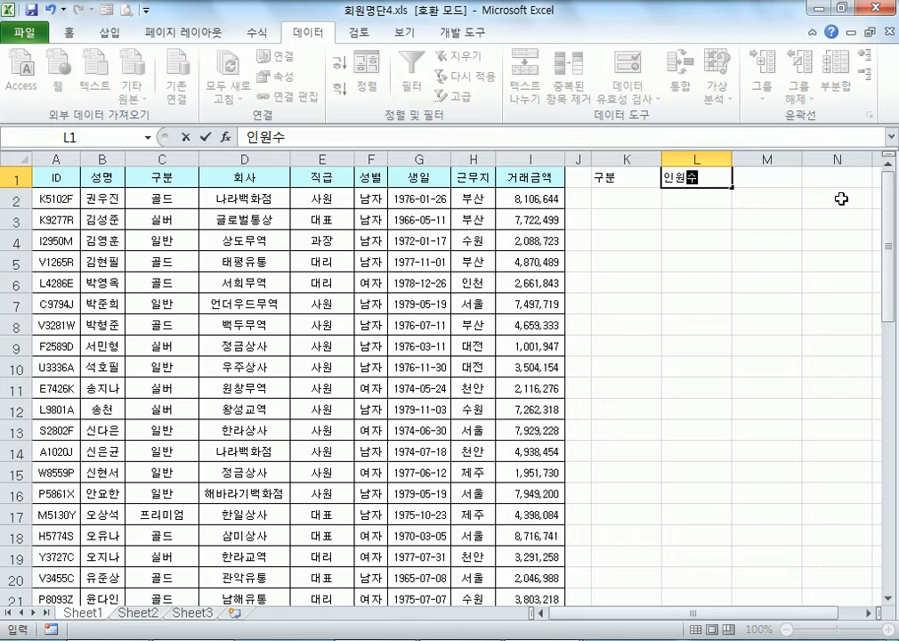
{"action": "key", "text": "Return"}
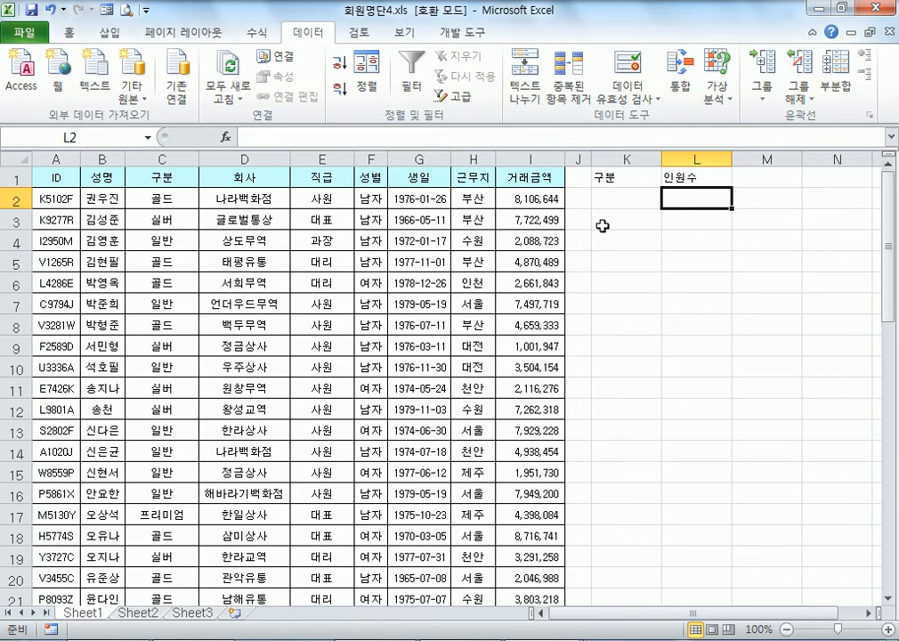
Copy the 구분 header from C1 onto K1 together with its formatting.
{"action": "left_click", "coordinate": [626, 180]}
{"action": "key", "text": "Right"}
{"action": "key", "text": "Left"}
{"action": "left_click", "coordinate": [176, 176]}
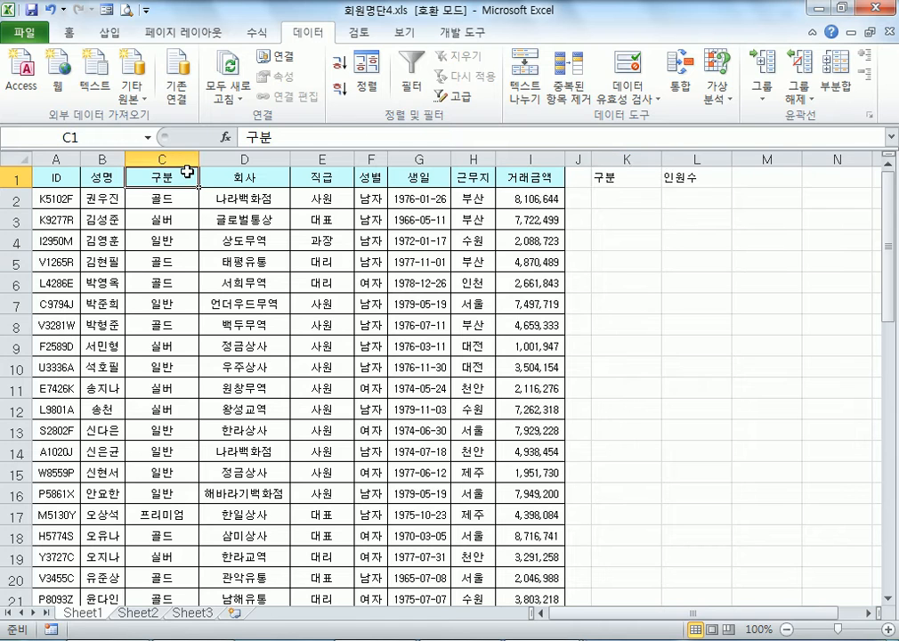
{"action": "key", "text": "ctrl+c"}
{"action": "left_click", "coordinate": [627, 177]}
{"action": "key", "text": "ctrl+v"}
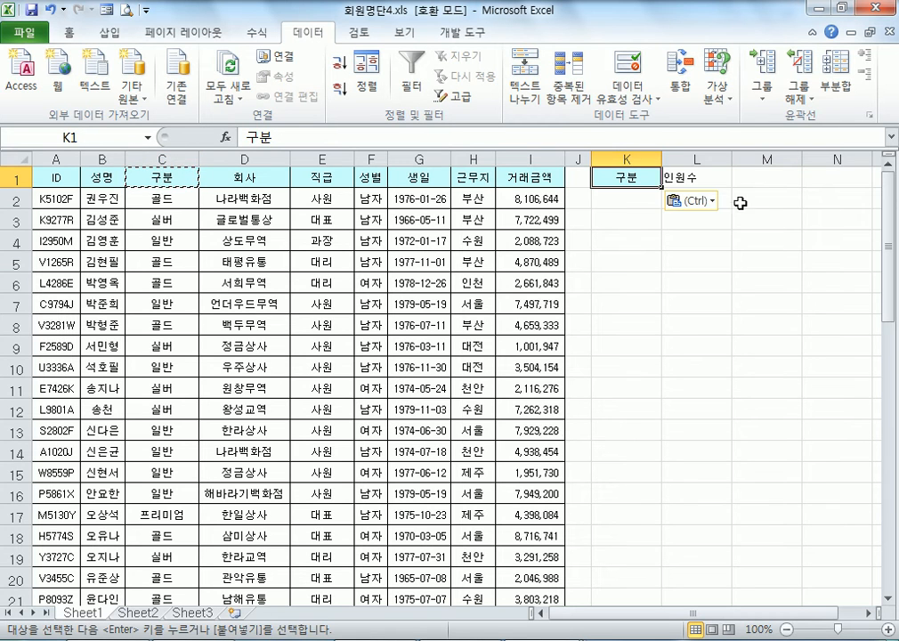
{"action": "key", "text": "Escape"}
{"action": "key", "text": "Right"}
{"action": "key", "text": "Left"}
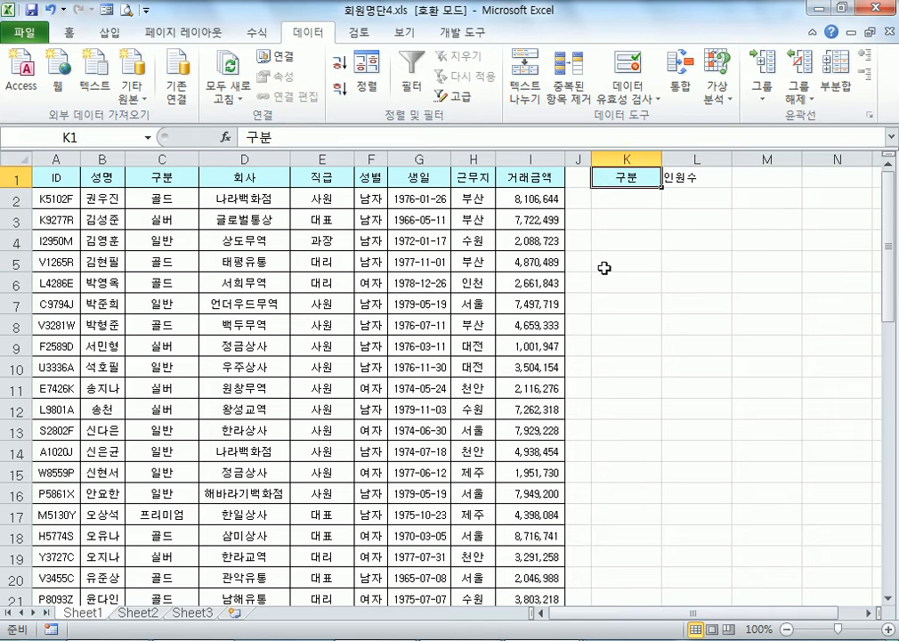
{"action": "left_click", "coordinate": [606, 265]}
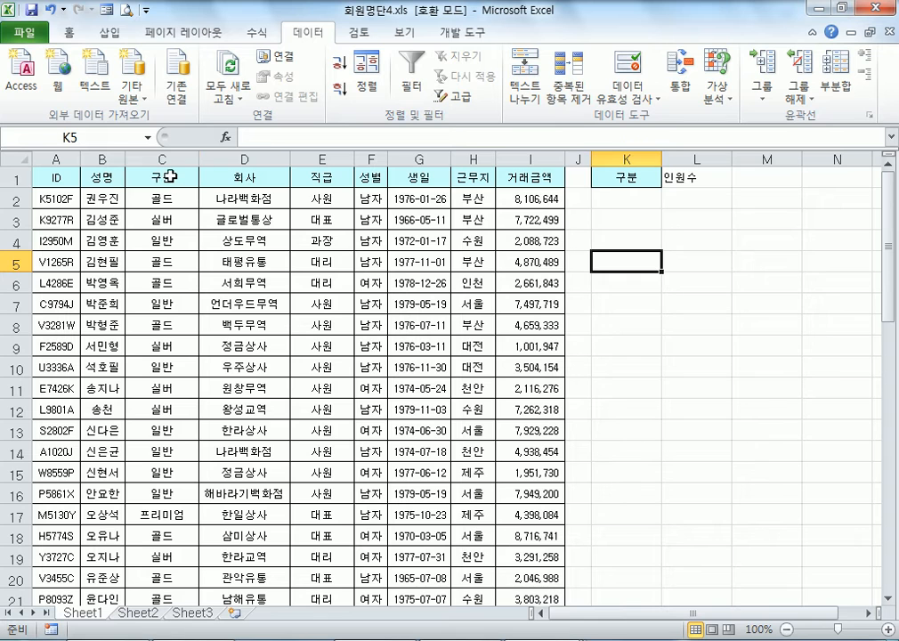
{"action": "left_click", "coordinate": [169, 175]}
{"action": "left_click", "coordinate": [617, 177]}
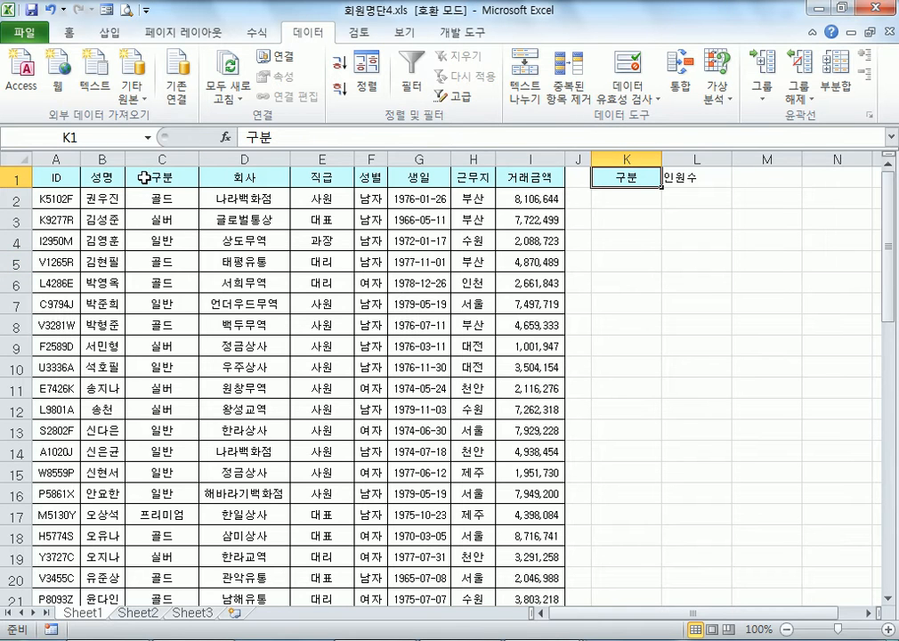
Copy the formatted 구분 header from K1 to L1 and retype it as 인원수.
{"action": "left_click", "coordinate": [695, 174]}
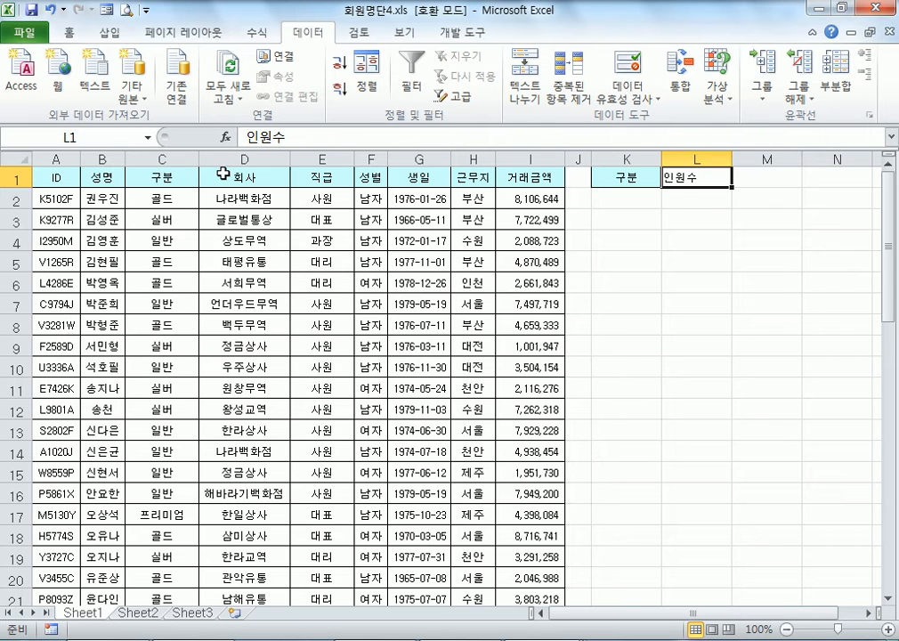
{"action": "left_click", "coordinate": [640, 175]}
{"action": "key", "text": "ctrl+c"}
{"action": "left_click", "coordinate": [695, 177]}
{"action": "key", "text": "ctrl+v"}
{"action": "type", "text": "인ㅇ"}
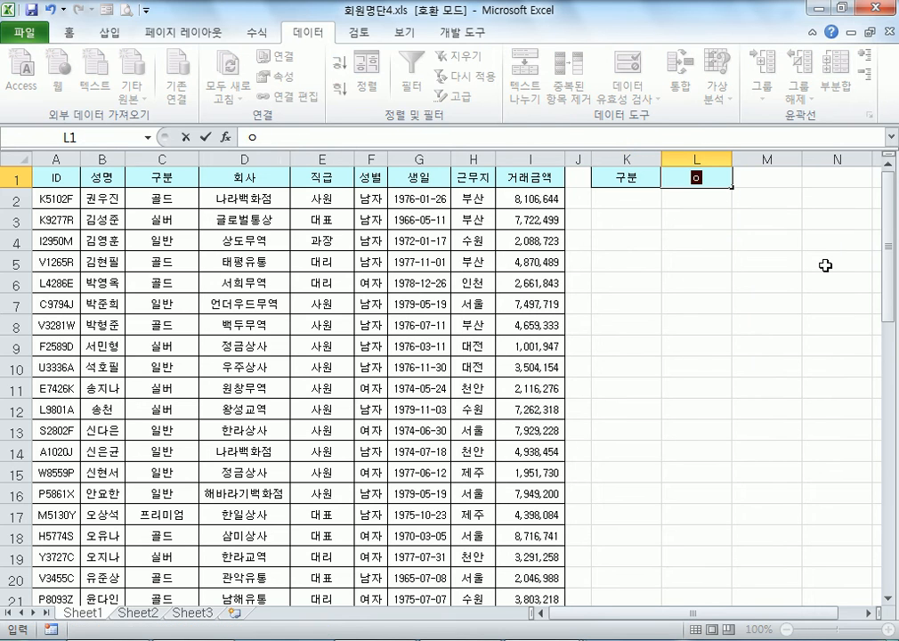
{"action": "type", "text": "수"}
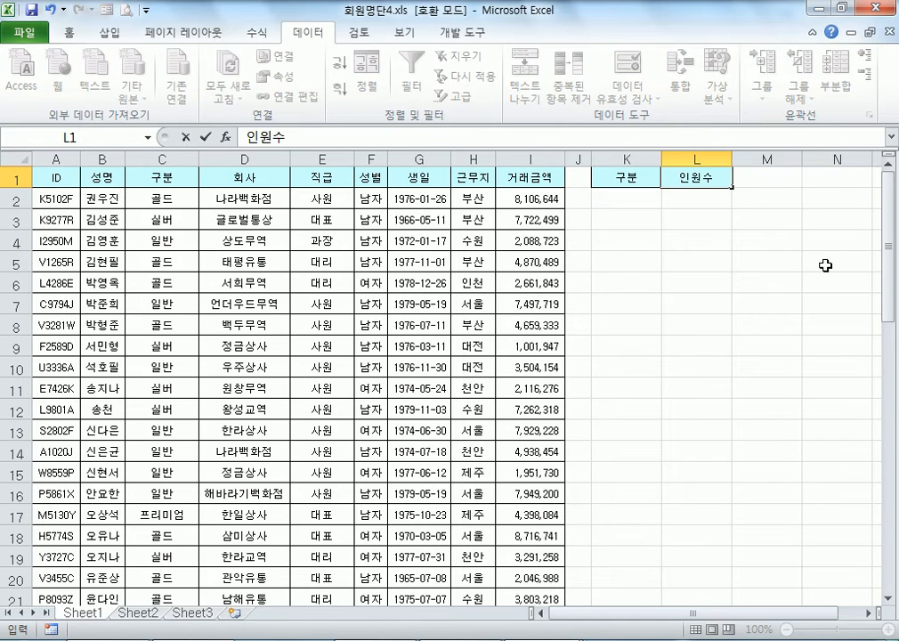
Undo the header pastes in L1 and K1 and cancel the active copy selection.
{"action": "key", "text": "Escape"}
{"action": "key", "text": "ctrl+z"}
{"action": "key", "text": "Escape"}
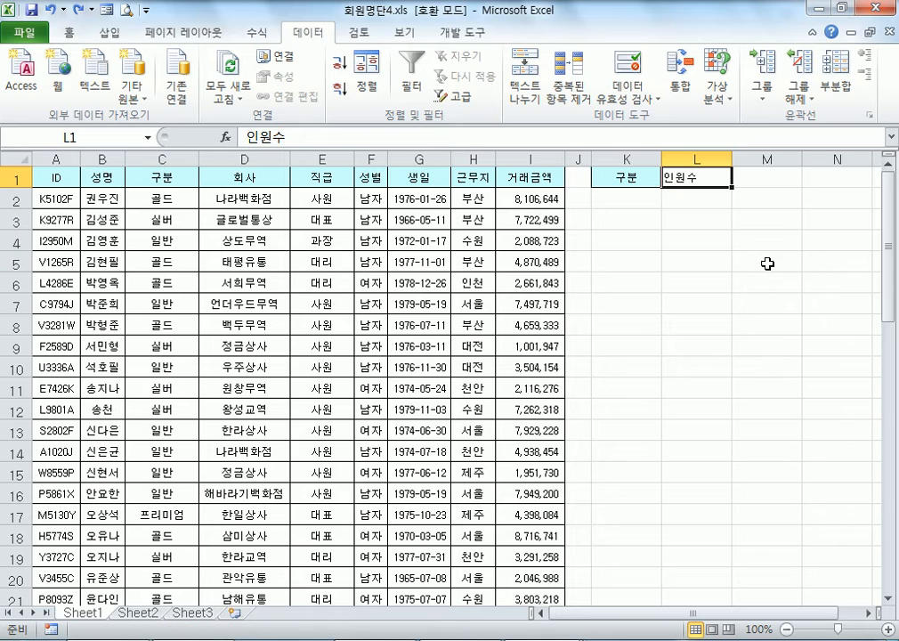
{"action": "left_click", "coordinate": [624, 180]}
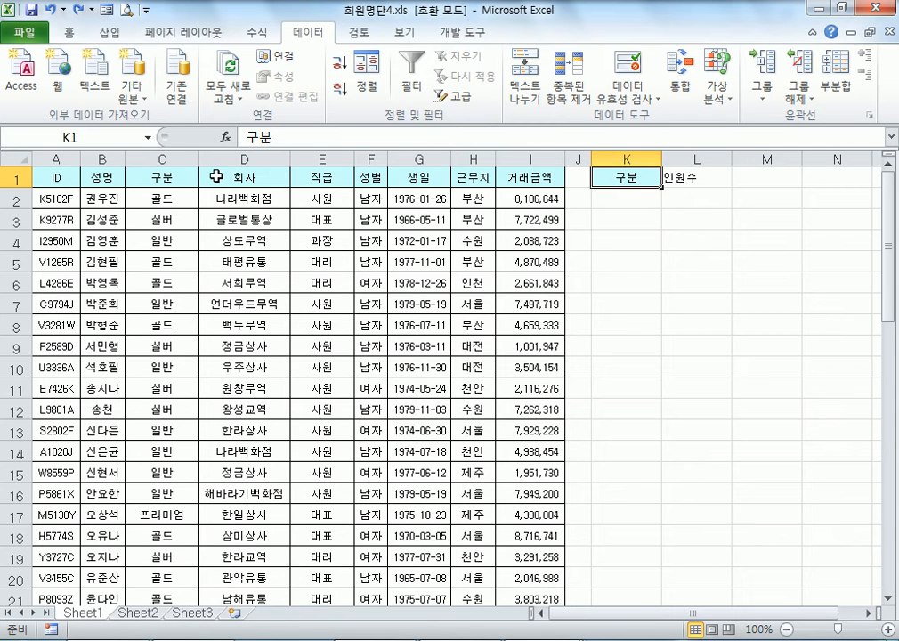
{"action": "key", "text": "ctrl+z"}
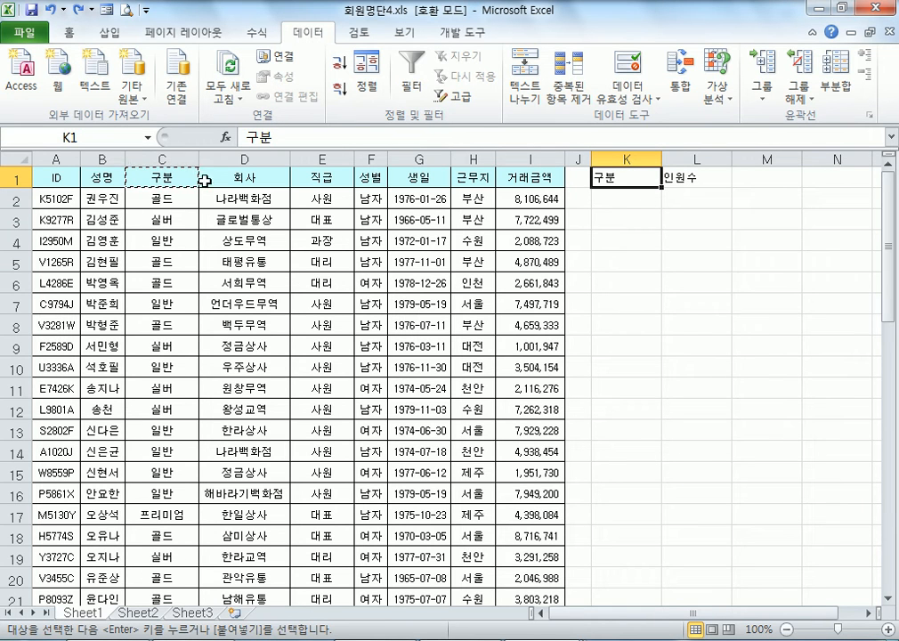
{"action": "left_click", "coordinate": [176, 178]}
{"action": "left_click", "coordinate": [266, 185]}
{"action": "key", "text": "Escape"}
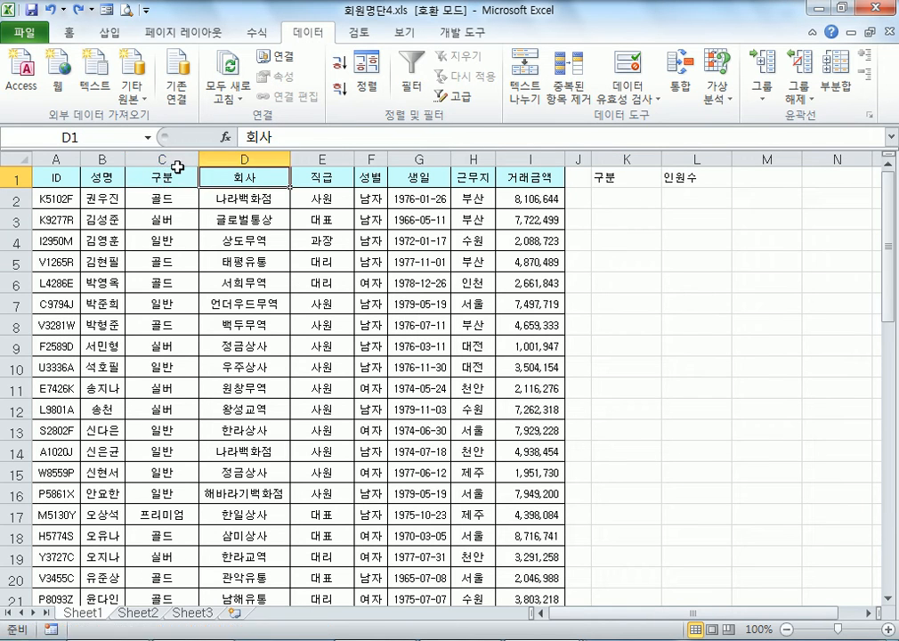
Copy the formatting of the 성명 header onto K1:L1 with Format Painter.
{"action": "left_click", "coordinate": [104, 177]}
{"action": "left_click", "coordinate": [69, 34]}
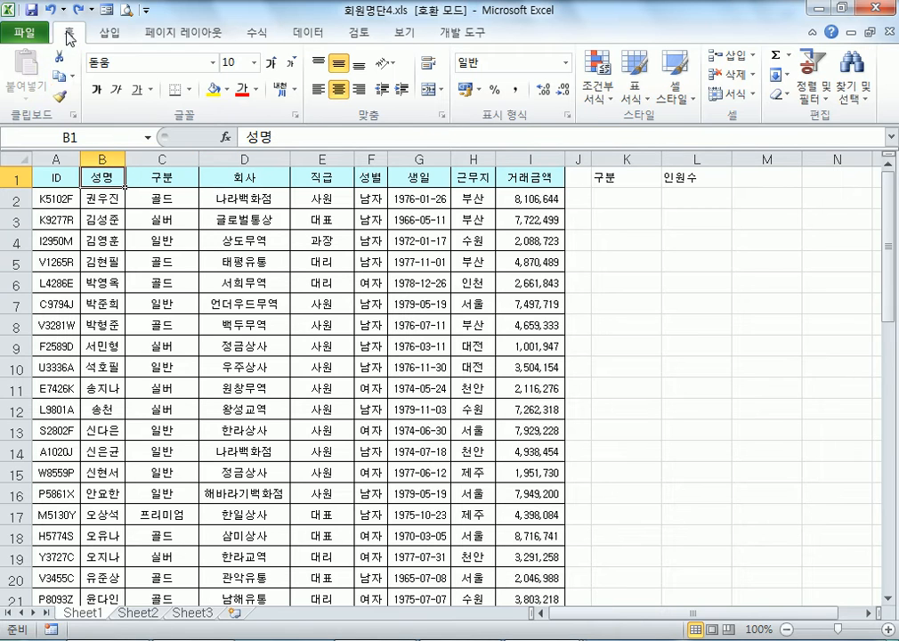
{"action": "left_click", "coordinate": [62, 99]}
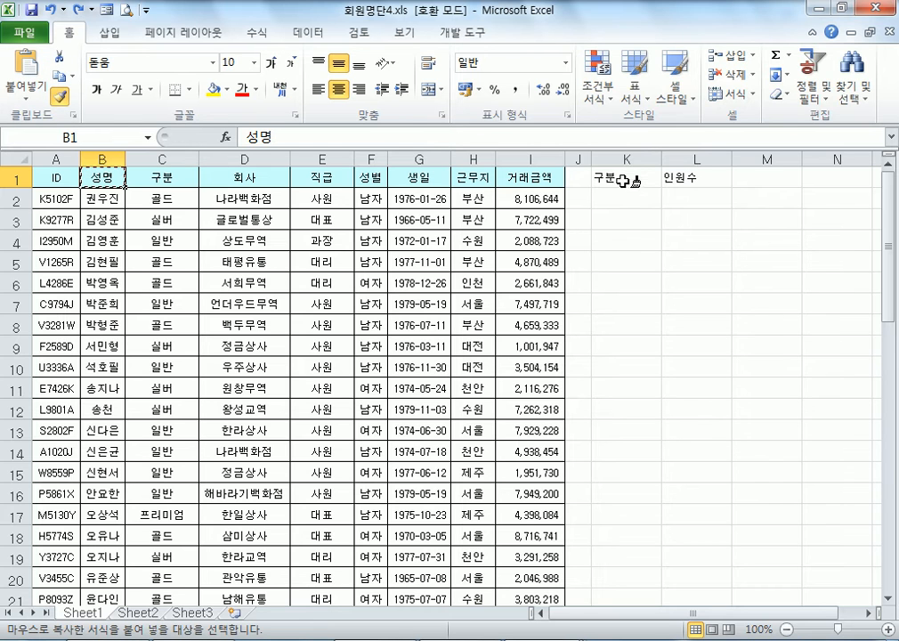
{"action": "left_click_drag", "start_coordinate": [622, 182], "coordinate": [699, 168]}
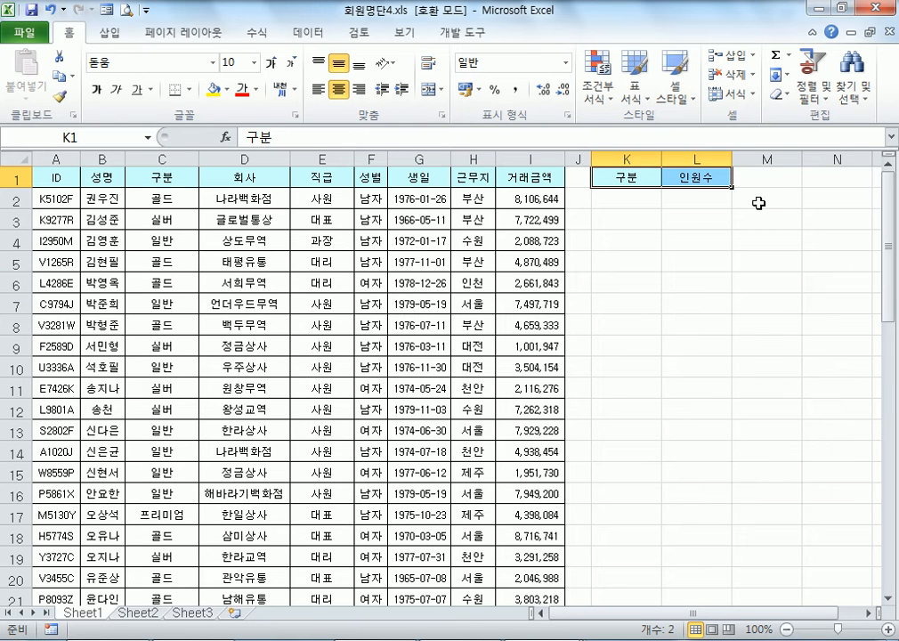
Undo the format painting of the headers in K1:L1.
{"action": "key", "text": "ctrl+z"}
{"action": "left_click", "coordinate": [140, 179]}
{"action": "left_click", "coordinate": [601, 177]}
{"action": "left_click", "coordinate": [182, 176]}
{"action": "left_click", "coordinate": [638, 175]}
{"action": "left_click", "coordinate": [706, 175]}
{"action": "left_click", "coordinate": [626, 178]}
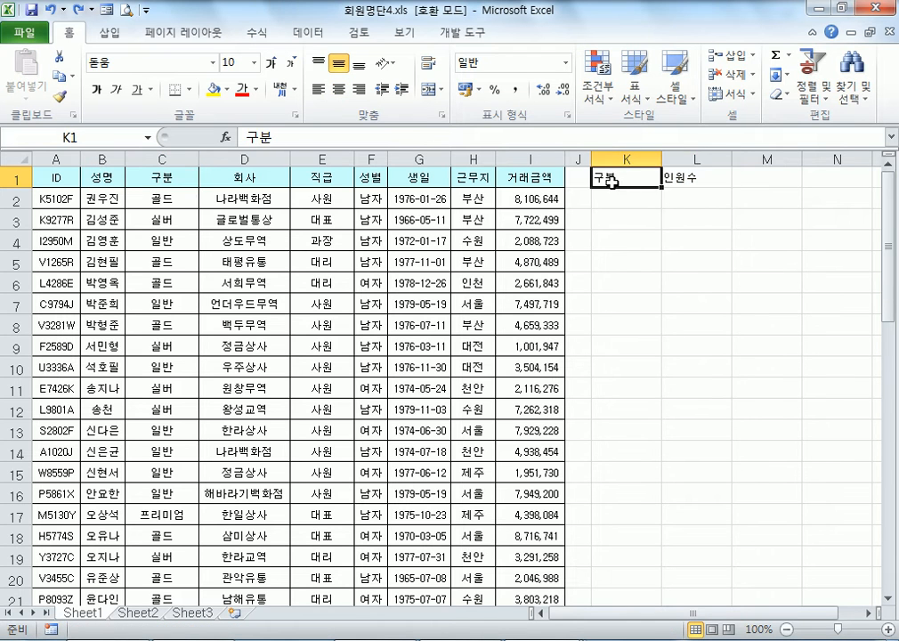
{"action": "left_click_drag", "start_coordinate": [615, 187], "coordinate": [688, 175]}
{"action": "left_click", "coordinate": [634, 178]}
{"action": "left_click_drag", "start_coordinate": [628, 175], "coordinate": [686, 175]}
{"action": "left_click", "coordinate": [226, 90]}
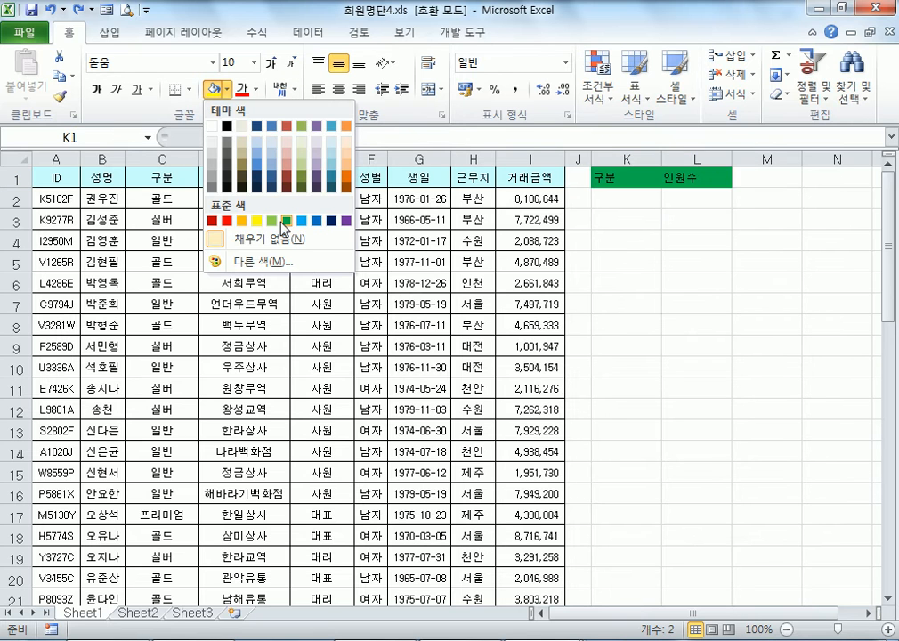
{"action": "left_click", "coordinate": [616, 183]}
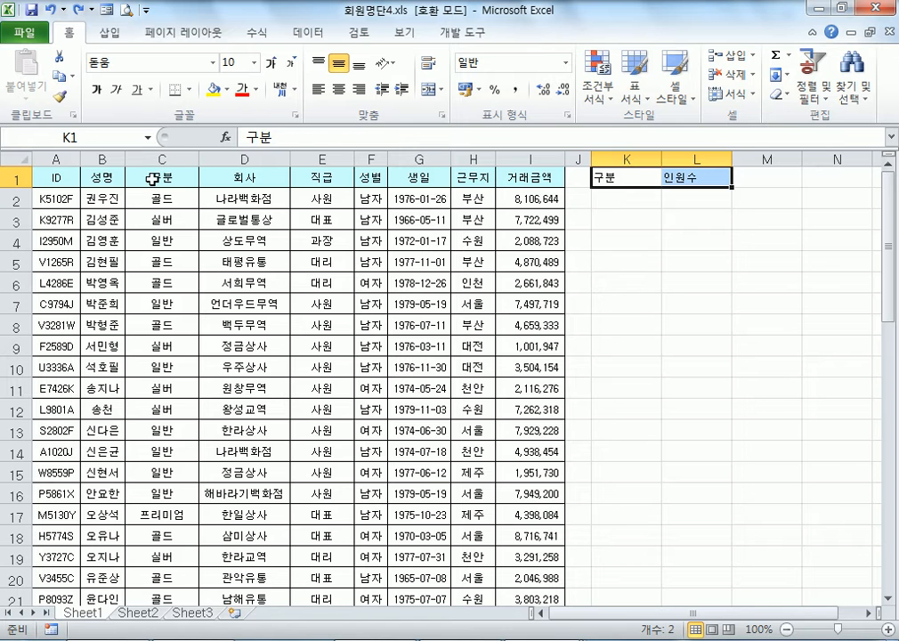
Reapply the 성명 header's formatting to the 구분 and 인원수 headers in K1:L1 using Format Painter.
{"action": "left_click", "coordinate": [60, 96]}
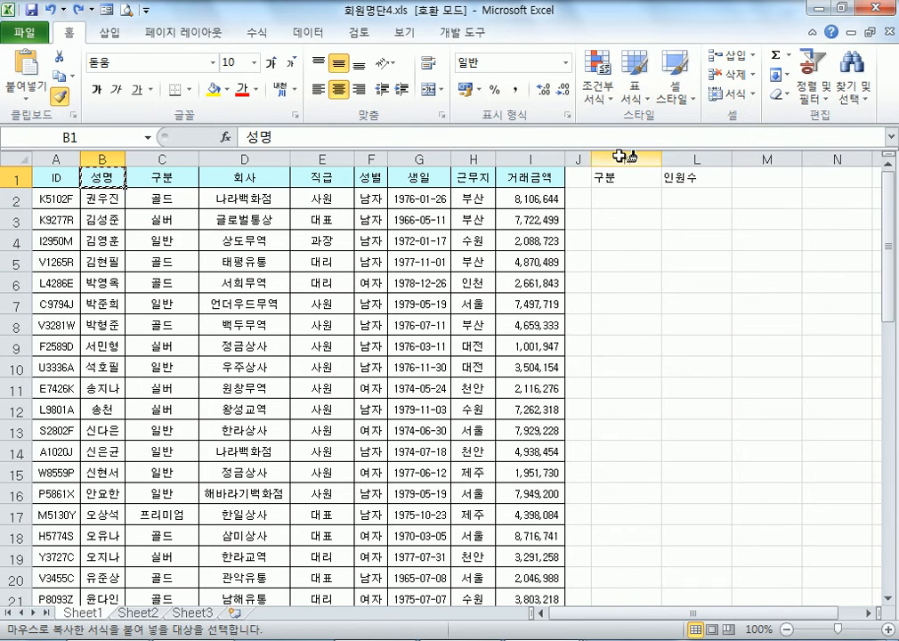
{"action": "left_click_drag", "start_coordinate": [623, 177], "coordinate": [688, 176]}
{"action": "left_click", "coordinate": [104, 176]}
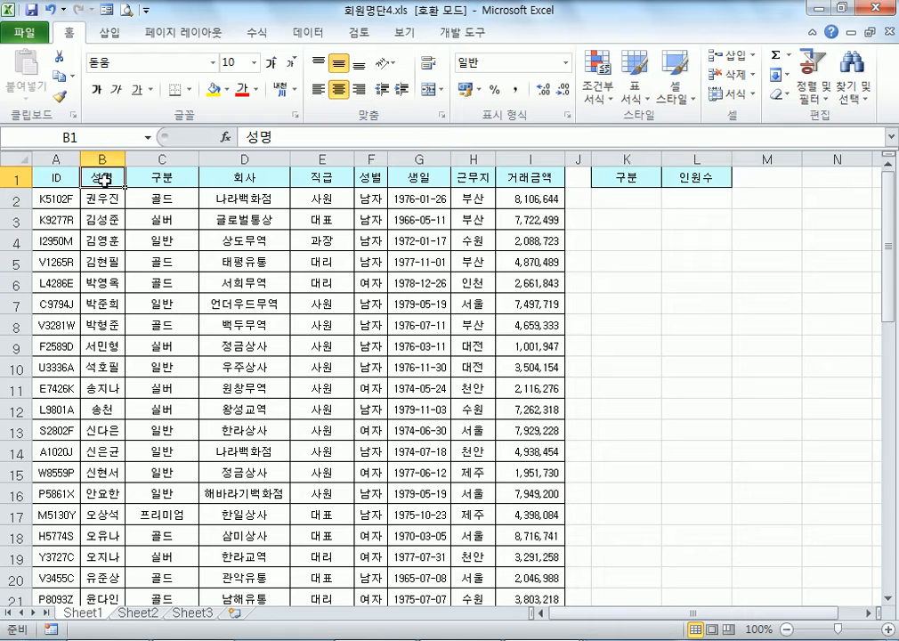
{"action": "left_click_drag", "start_coordinate": [625, 175], "coordinate": [702, 178]}
{"action": "left_click", "coordinate": [629, 198]}
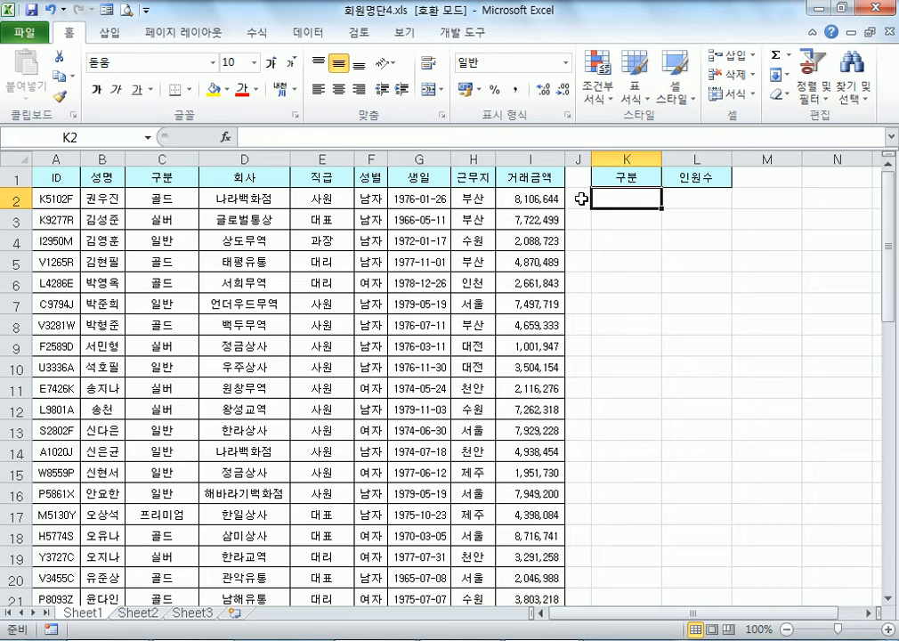
{"action": "left_click", "coordinate": [310, 286]}
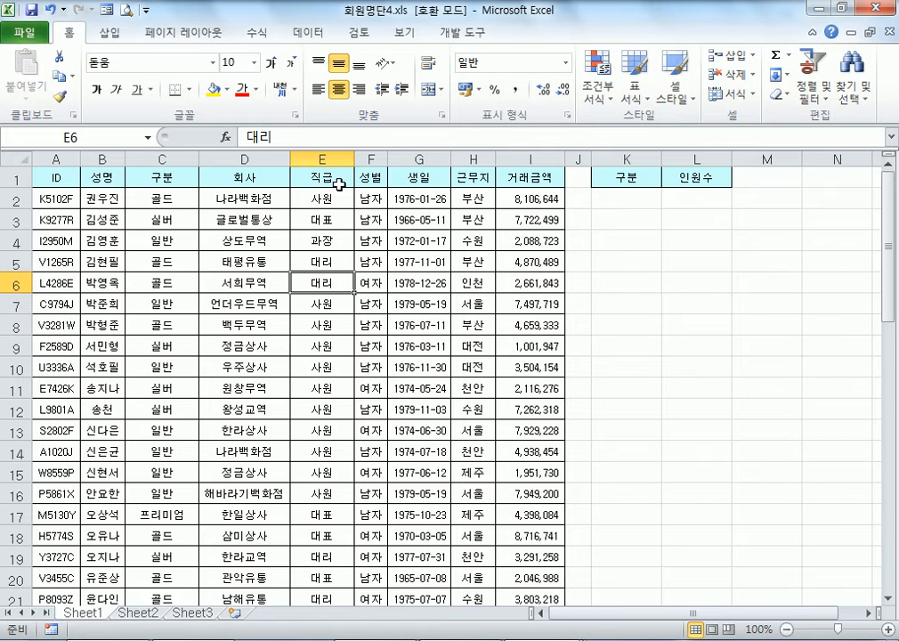
{"action": "left_click", "coordinate": [614, 199]}
{"action": "left_click", "coordinate": [283, 215]}
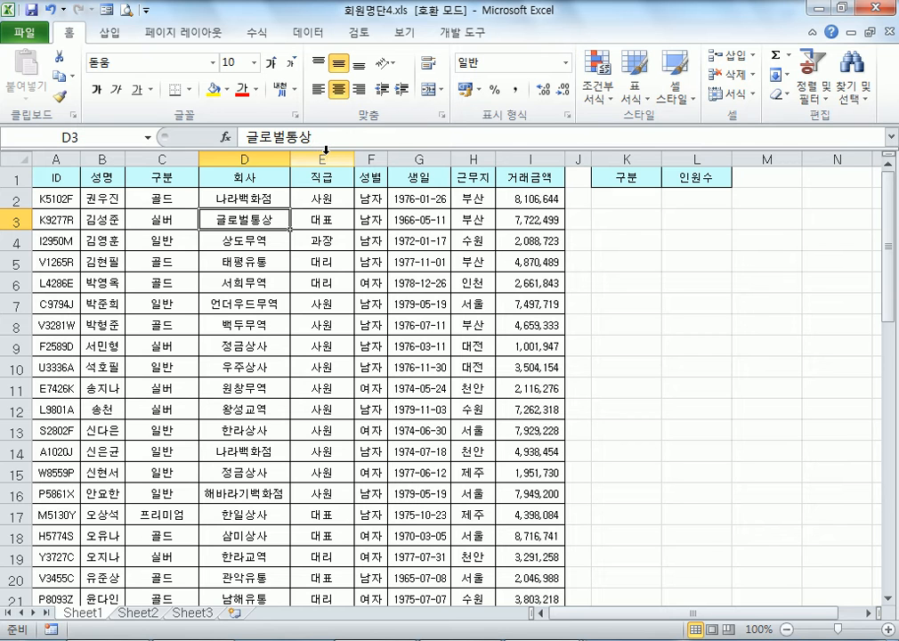
{"action": "left_click_drag", "start_coordinate": [134, 198], "coordinate": [419, 429]}
Set up an advanced filter of list range A1:I46 that copies to another location, with C1 as criteria range.
{"action": "left_click", "coordinate": [265, 345]}
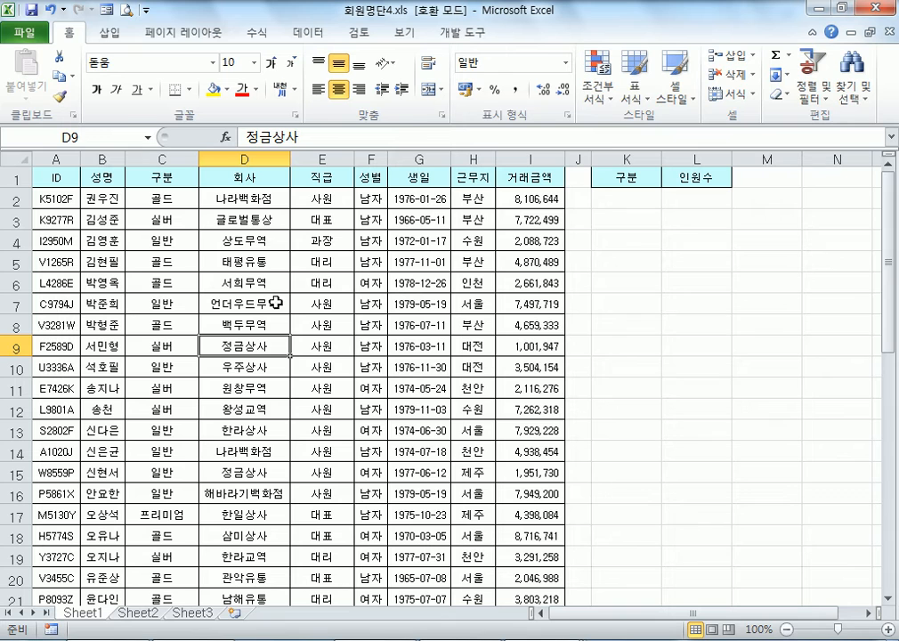
{"action": "left_click", "coordinate": [307, 32]}
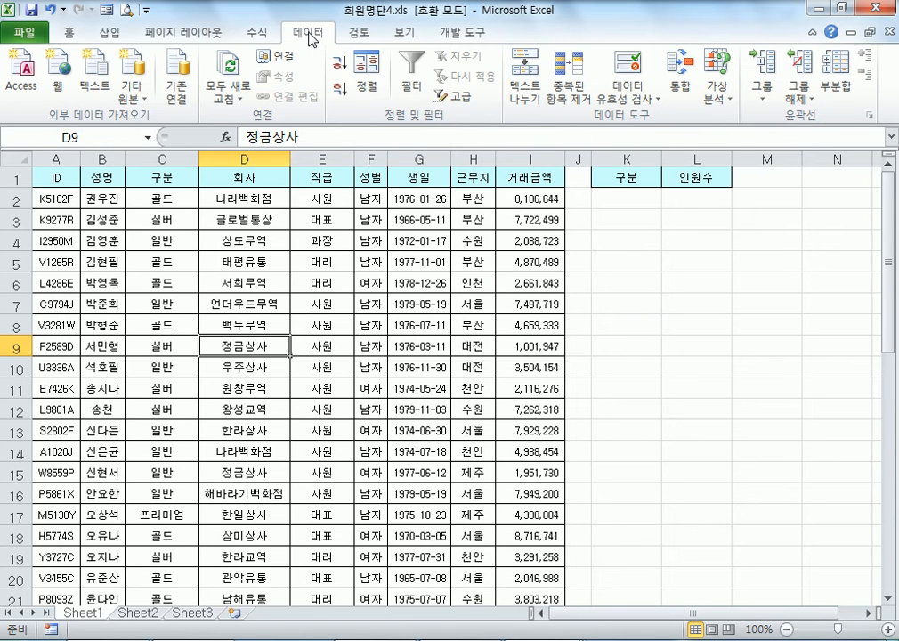
{"action": "left_click", "coordinate": [455, 99]}
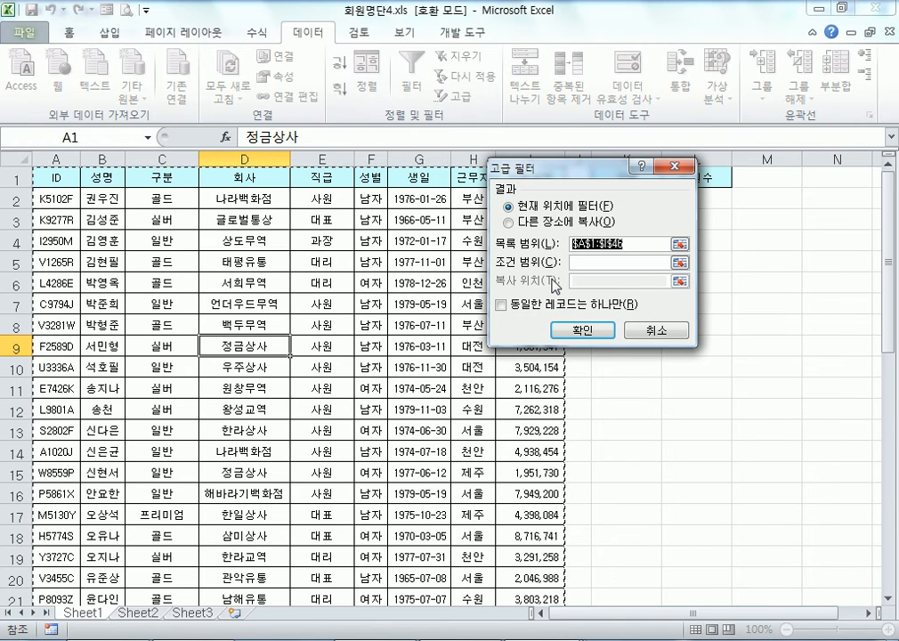
{"action": "left_click", "coordinate": [548, 225]}
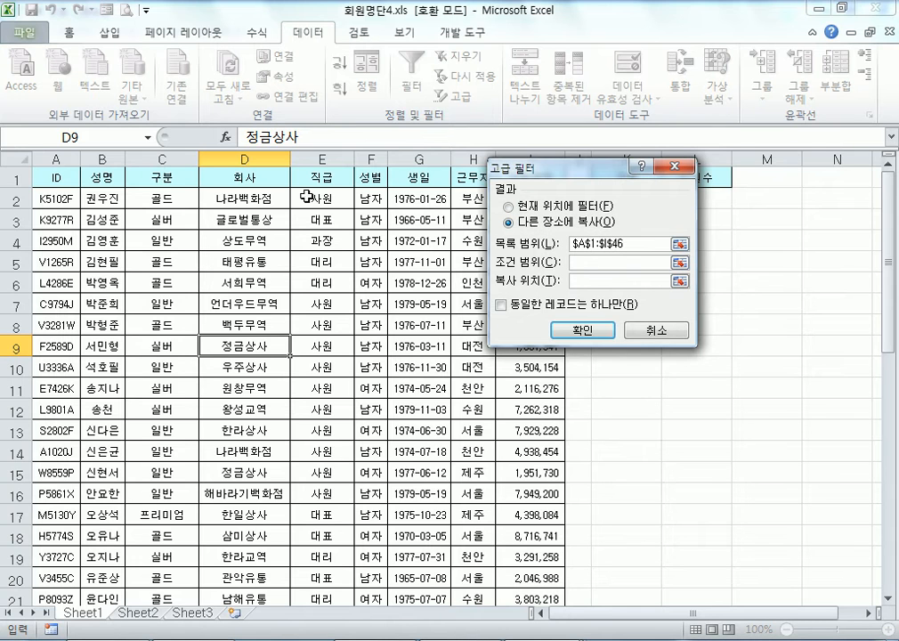
{"action": "left_click", "coordinate": [157, 176]}
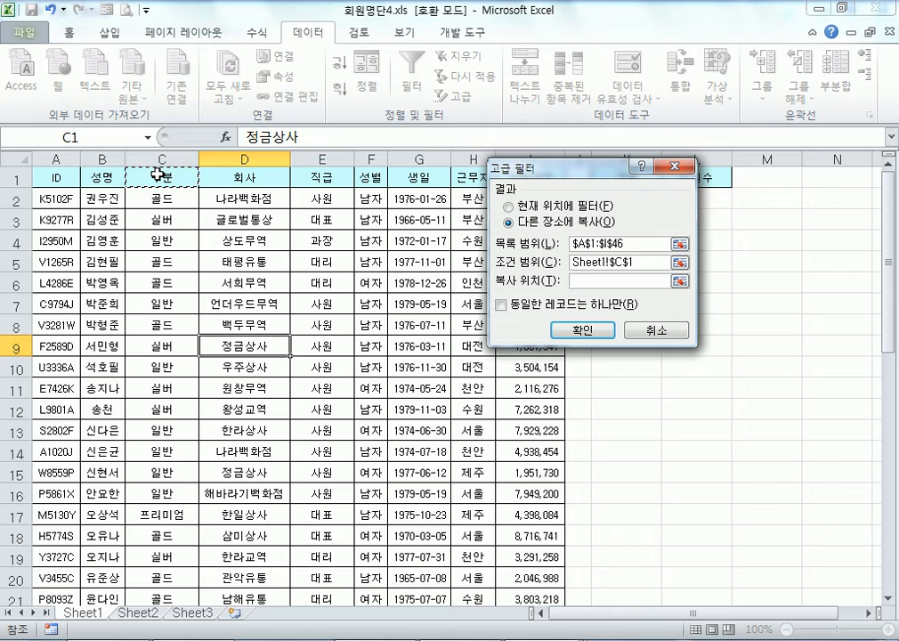
{"action": "left_click_drag", "start_coordinate": [157, 175], "coordinate": [175, 205]}
{"action": "left_click", "coordinate": [172, 183]}
Set the copy destination to K1, restrict the output to unique records, and run the advanced filter.
{"action": "left_click", "coordinate": [628, 281]}
{"action": "left_click_drag", "start_coordinate": [610, 178], "coordinate": [400, 140]}
{"action": "left_click", "coordinate": [620, 176]}
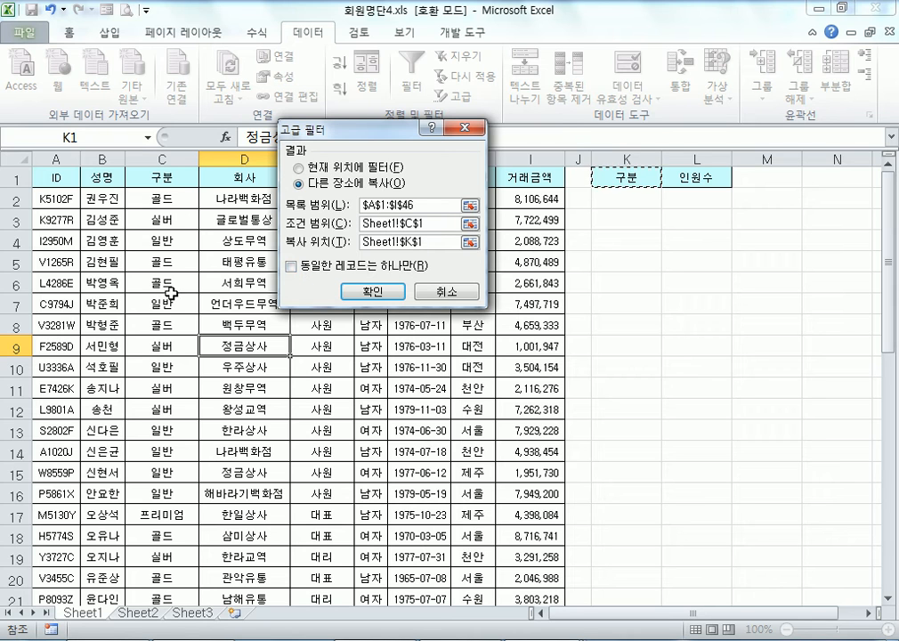
{"action": "left_click", "coordinate": [336, 267]}
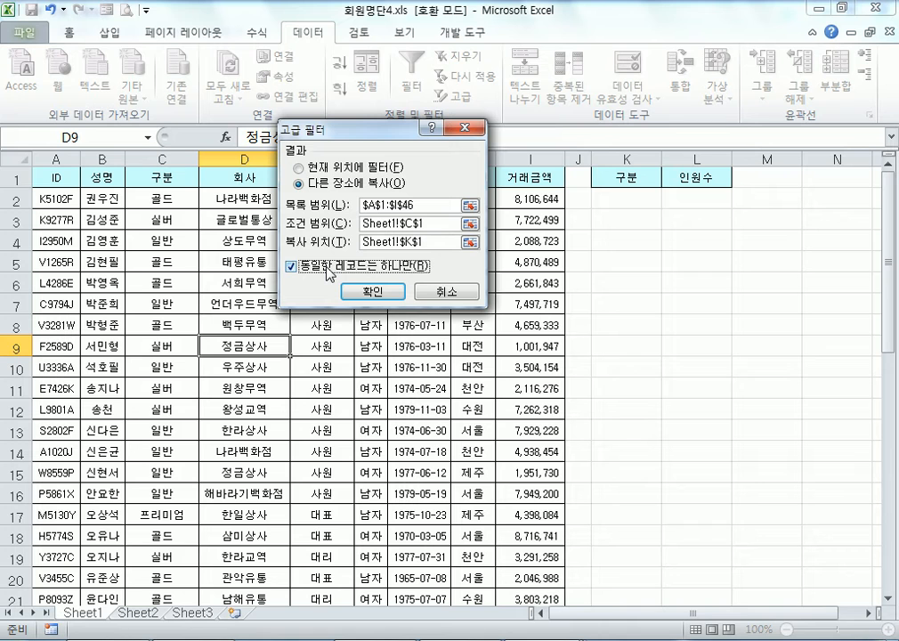
{"action": "left_click", "coordinate": [365, 291]}
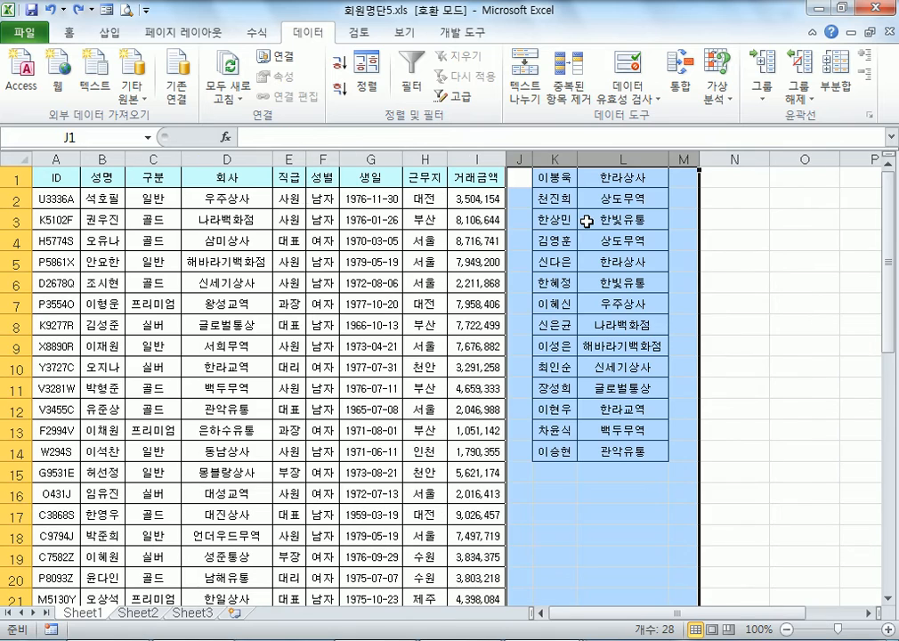
{"action": "left_click", "coordinate": [569, 451]}
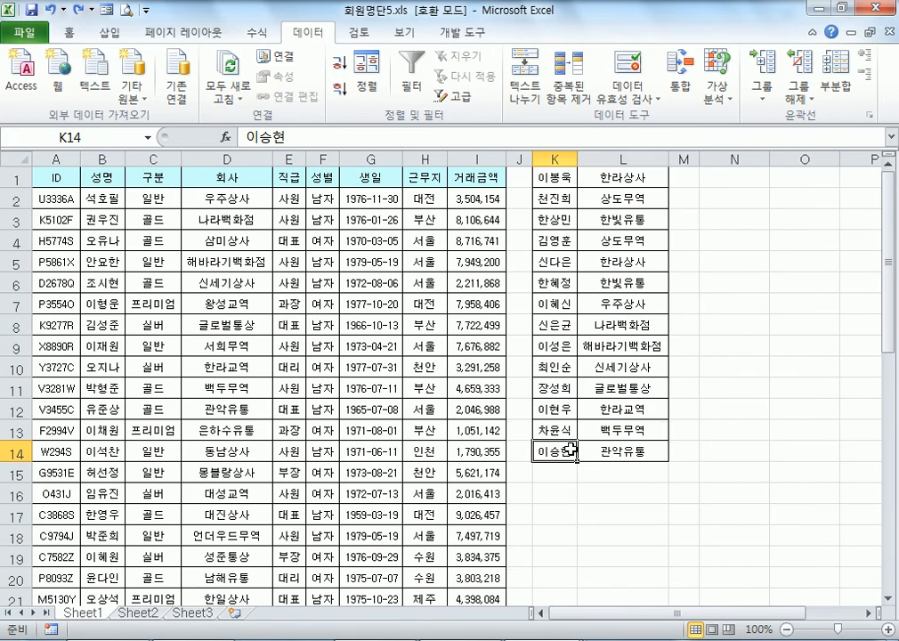
{"action": "scroll", "coordinate": [567, 425], "scroll_direction": "down", "scroll_amount": 2}
{"action": "scroll", "coordinate": [562, 412], "scroll_direction": "up", "scroll_amount": 2}
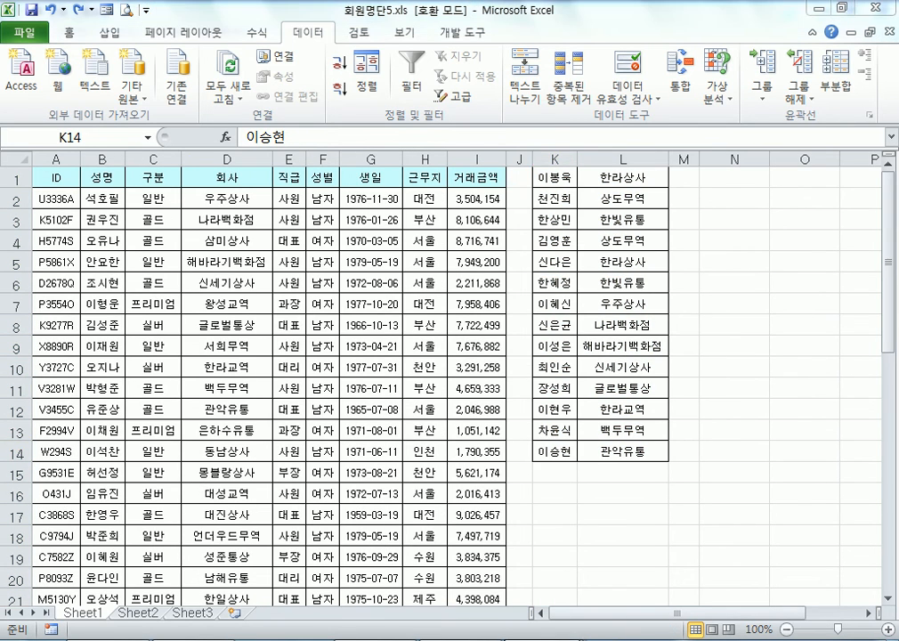
Switch to the 회원명단4.xls workbook and clear the contents and borders of K2:K5 by copying blank cells L2:L5 over them.
{"action": "left_click", "coordinate": [744, 568]}
{"action": "left_click_drag", "start_coordinate": [628, 199], "coordinate": [637, 264]}
{"action": "key", "text": "Delete"}
{"action": "left_click", "coordinate": [618, 281]}
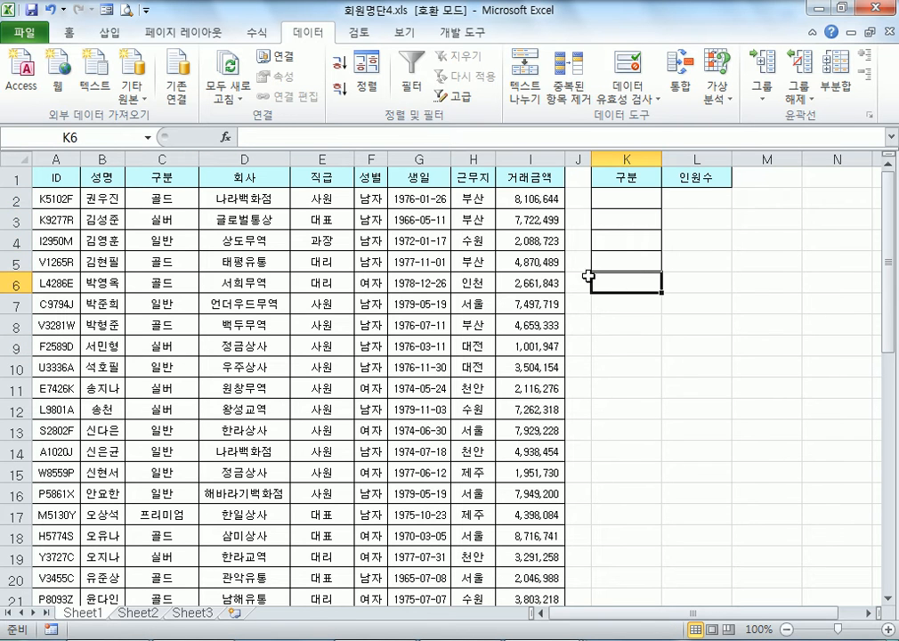
{"action": "left_click_drag", "start_coordinate": [667, 198], "coordinate": [725, 264]}
{"action": "key", "text": "ctrl+c"}
{"action": "left_click", "coordinate": [630, 202]}
{"action": "key", "text": "ctrl+v"}
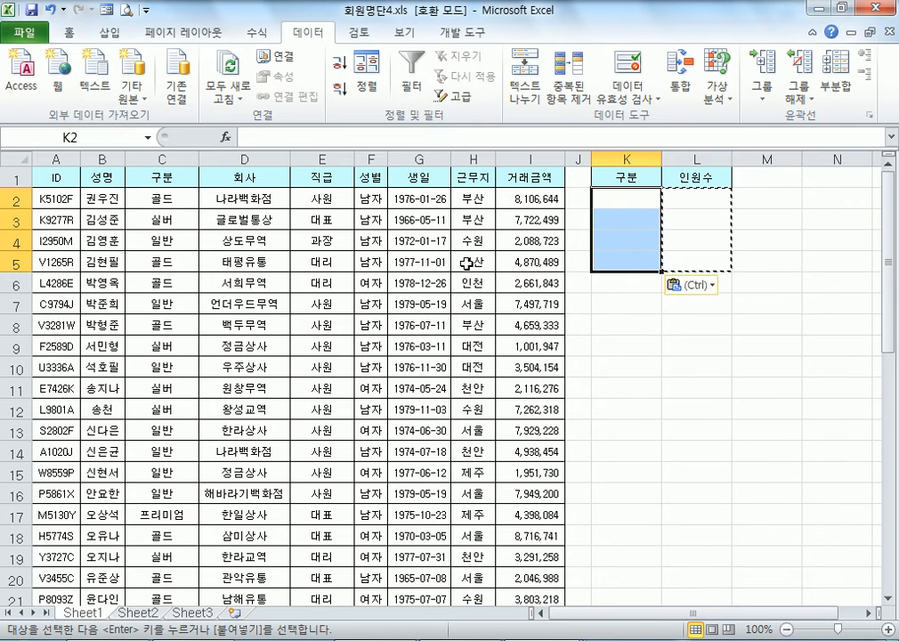
Run an advanced filter that copies the 구분 values of A1:I46 to K1 with duplicates kept, using C1 as criteria range.
{"action": "left_click", "coordinate": [322, 262]}
{"action": "left_click", "coordinate": [278, 280]}
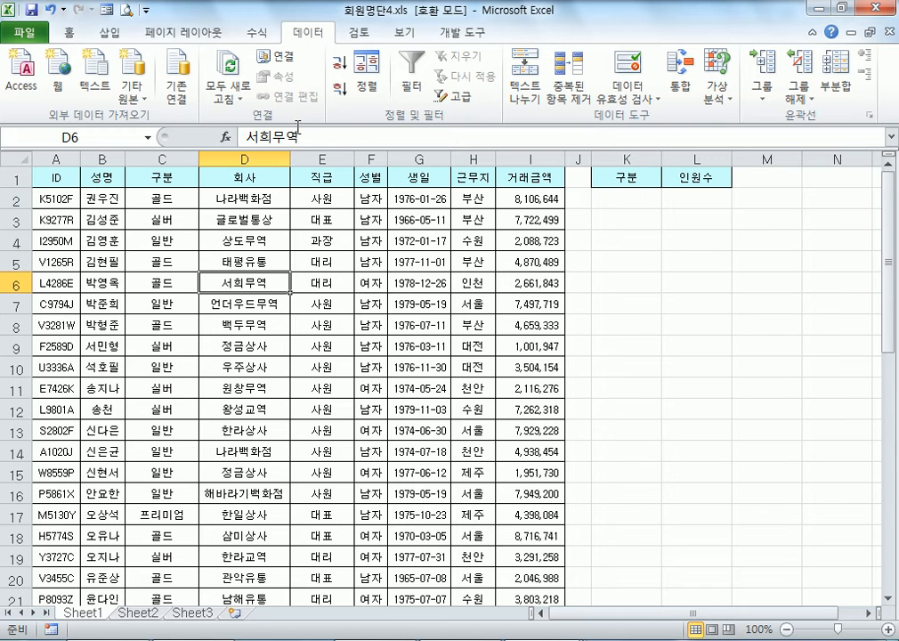
{"action": "left_click", "coordinate": [461, 100]}
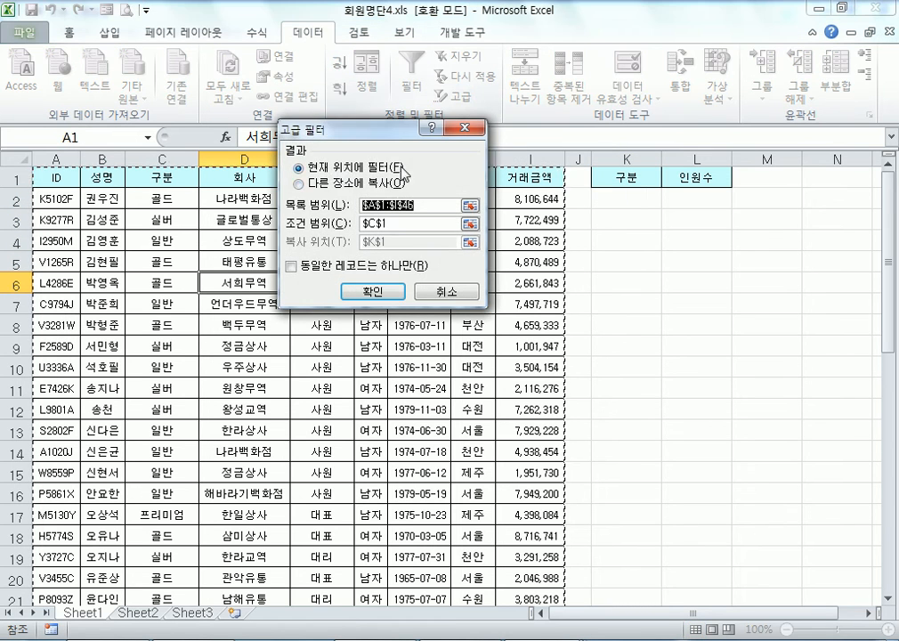
{"action": "left_click", "coordinate": [336, 184]}
{"action": "left_click_drag", "start_coordinate": [394, 224], "coordinate": [288, 229]}
{"action": "key", "text": "Return"}
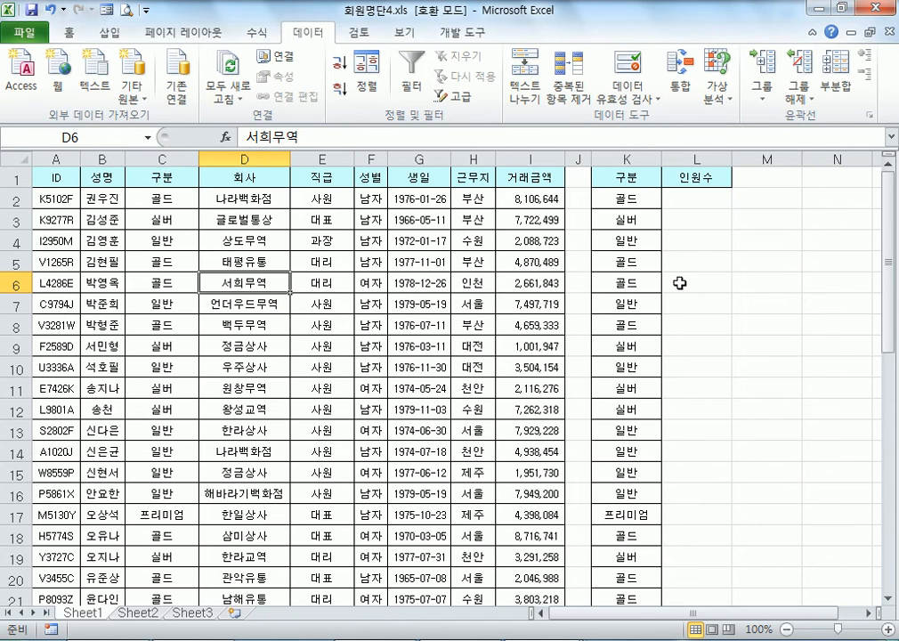
Clear the extracted 구분 values and borders in K2:K46 by copying blank cells L2:L46 over them.
{"action": "left_click", "coordinate": [637, 195]}
{"action": "left_click", "coordinate": [698, 203]}
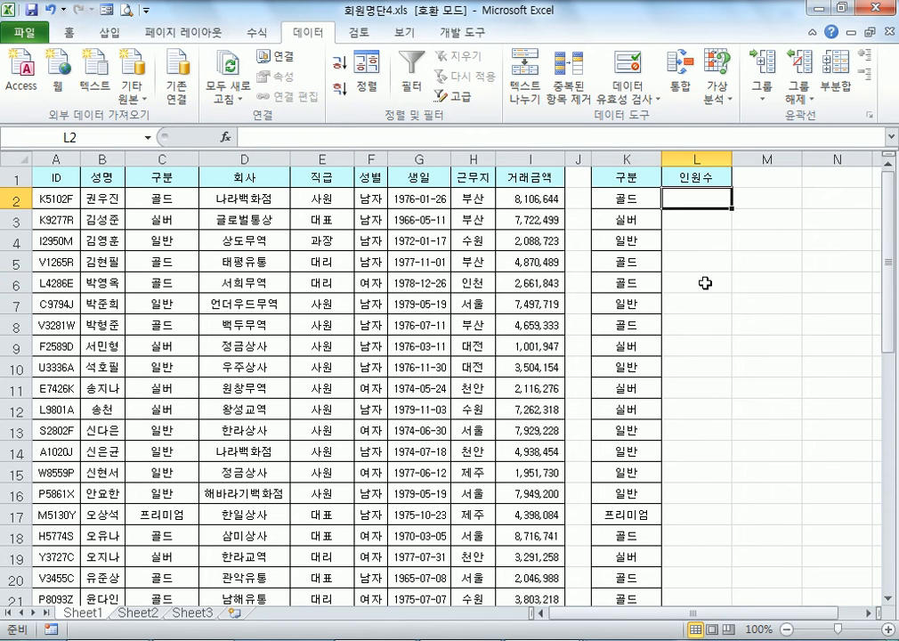
{"action": "scroll", "coordinate": [698, 356], "scroll_direction": "down", "scroll_amount": 5}
{"action": "scroll", "coordinate": [682, 451], "scroll_direction": "down", "scroll_amount": 5}
{"action": "left_click", "coordinate": [684, 437], "text": "shift"}
{"action": "key", "text": "ctrl+c"}
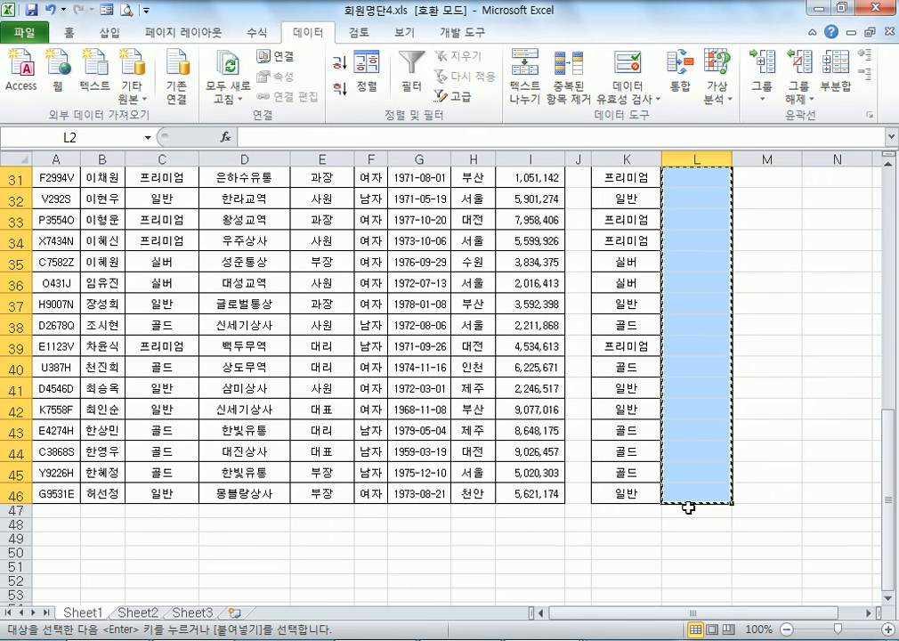
{"action": "scroll", "coordinate": [699, 445], "scroll_direction": "up", "scroll_amount": 9}
{"action": "scroll", "coordinate": [698, 445], "scroll_direction": "up", "scroll_amount": 1}
{"action": "left_click", "coordinate": [634, 195]}
{"action": "key", "text": "ctrl+v"}
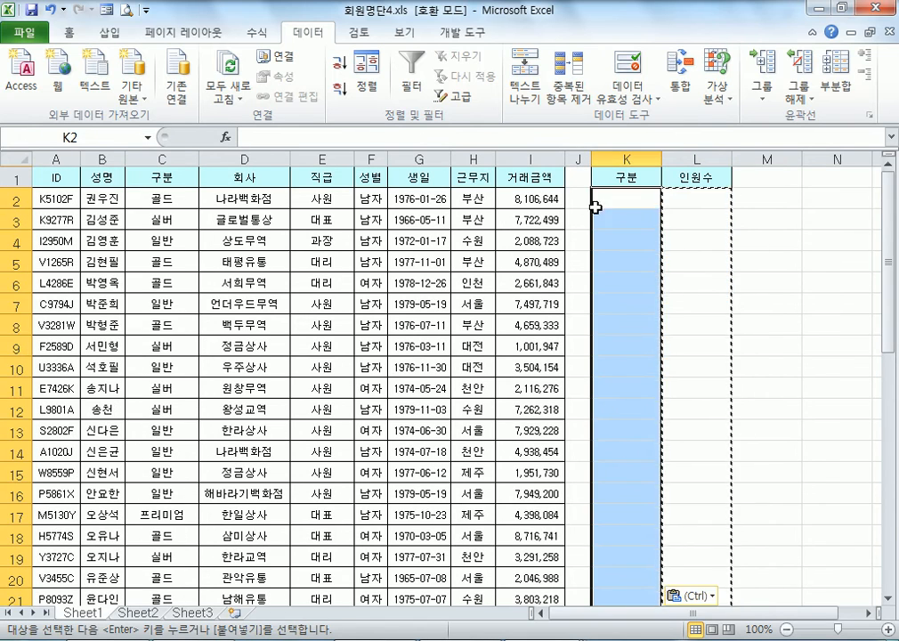
{"action": "key", "text": "Escape"}
Set up an advanced filter of A1:I46 that copies to another location, with the 구분 header C1 as criteria range.
{"action": "left_click", "coordinate": [330, 198]}
{"action": "left_click", "coordinate": [458, 94]}
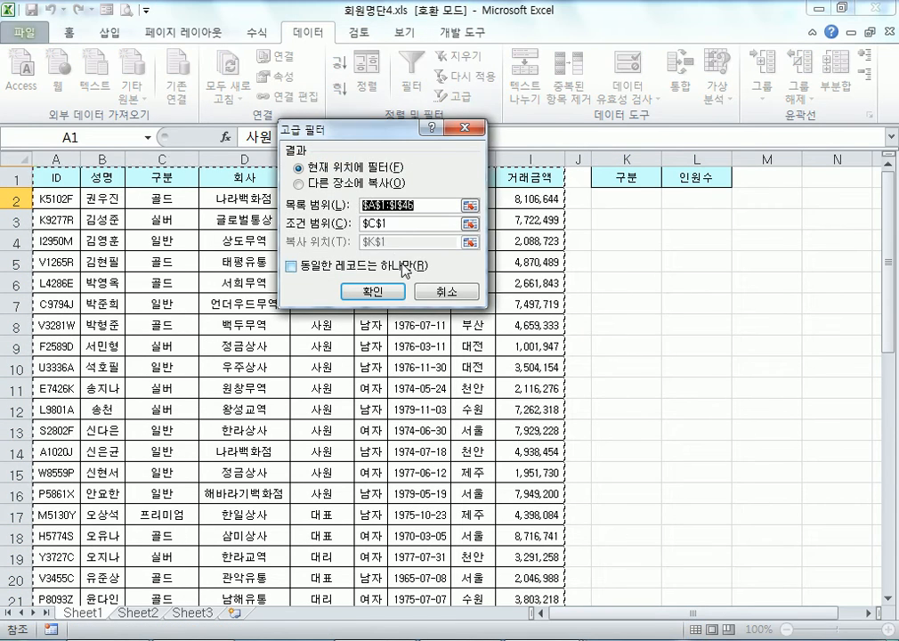
{"action": "left_click", "coordinate": [299, 184]}
{"action": "left_click", "coordinate": [408, 223]}
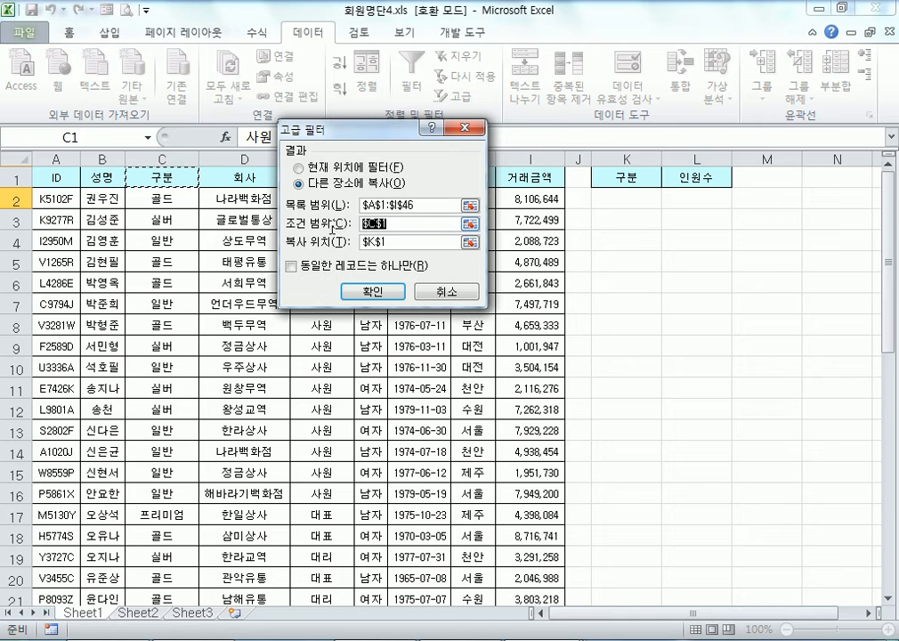
{"action": "left_click", "coordinate": [622, 177]}
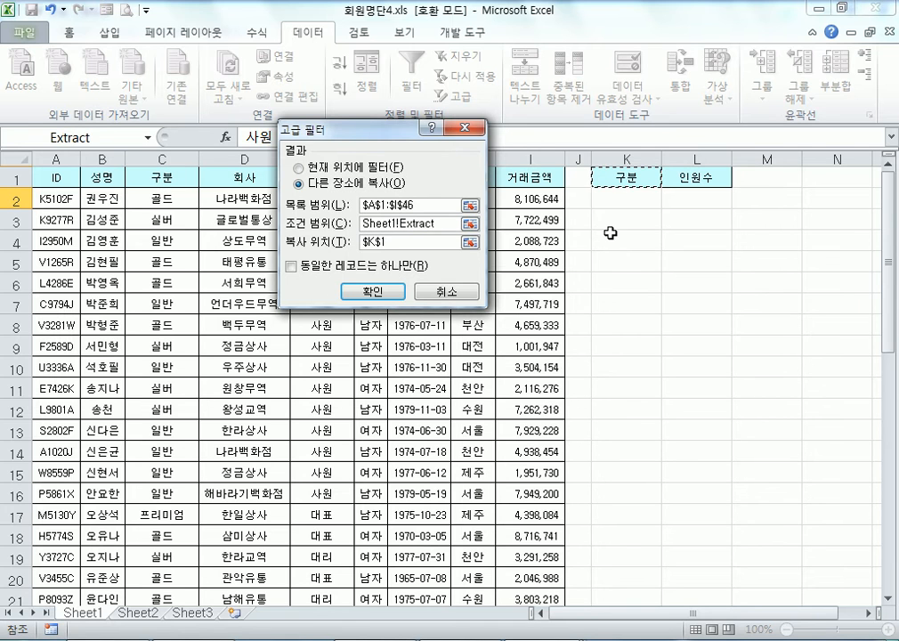
{"action": "left_click", "coordinate": [161, 177]}
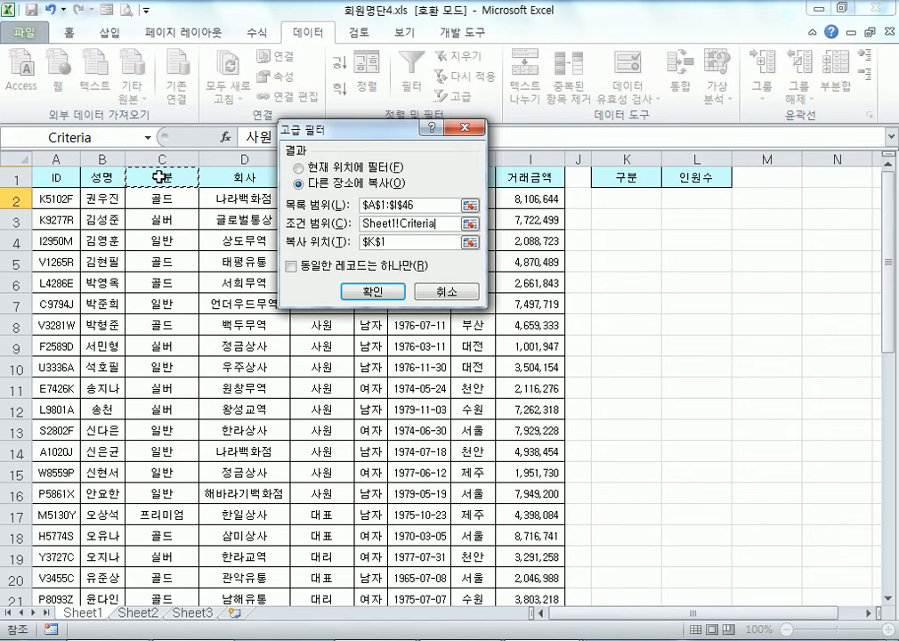
{"action": "left_click", "coordinate": [641, 177]}
{"action": "left_click", "coordinate": [151, 177]}
Try A49 and K4 as the advanced filter's copy destination.
{"action": "left_click_drag", "start_coordinate": [403, 244], "coordinate": [330, 239]}
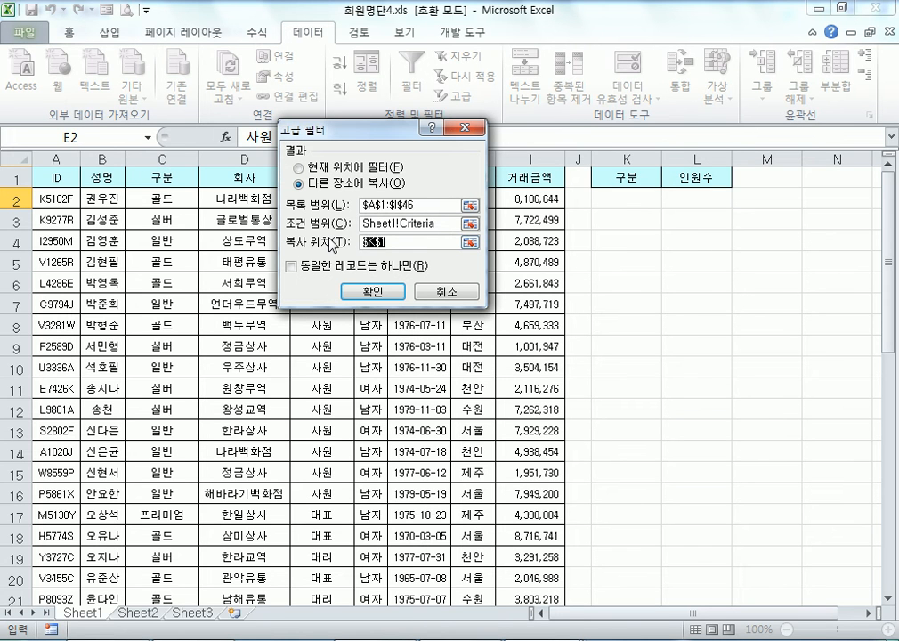
{"action": "key", "text": "BackSpace"}
{"action": "scroll", "coordinate": [211, 373], "scroll_direction": "down", "scroll_amount": 13}
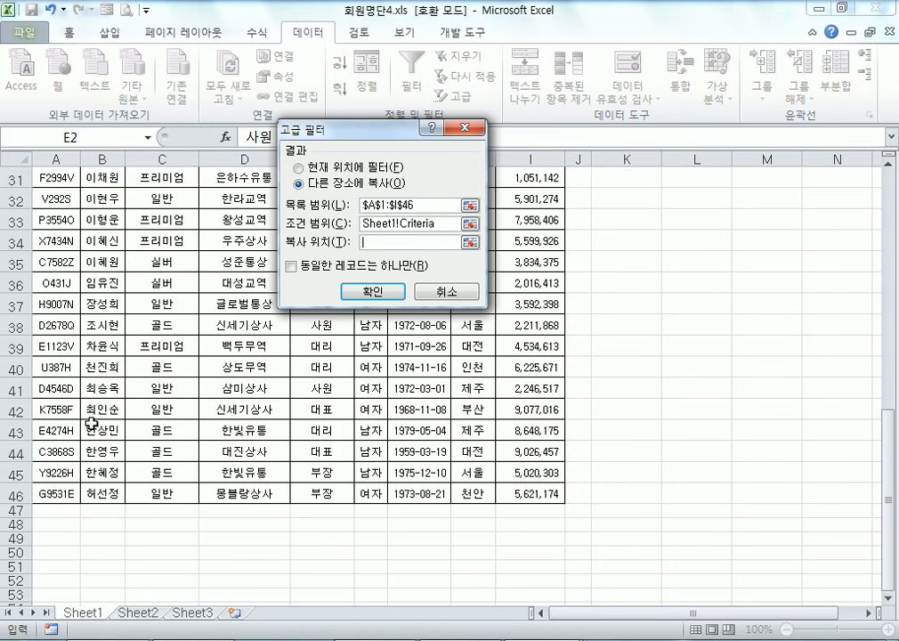
{"action": "left_click", "coordinate": [56, 349]}
{"action": "scroll", "coordinate": [66, 405], "scroll_direction": "up", "scroll_amount": 12}
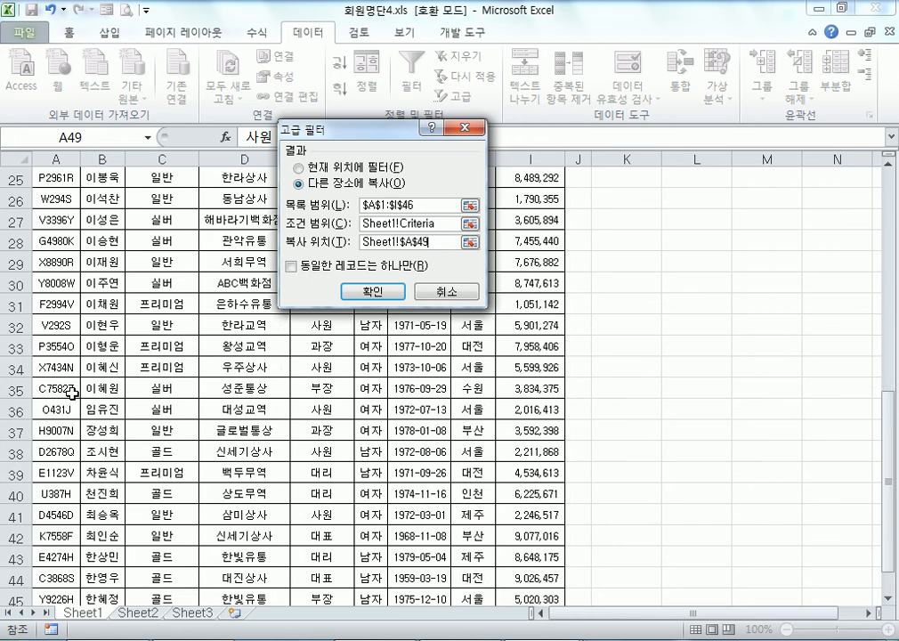
{"action": "scroll", "coordinate": [44, 165], "scroll_direction": "up", "scroll_amount": 1}
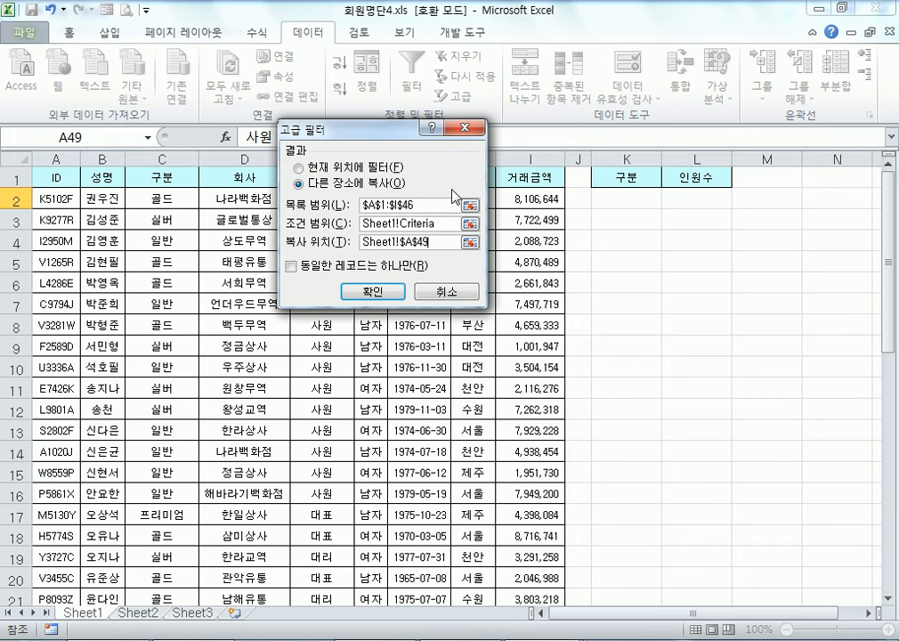
{"action": "left_click", "coordinate": [623, 242]}
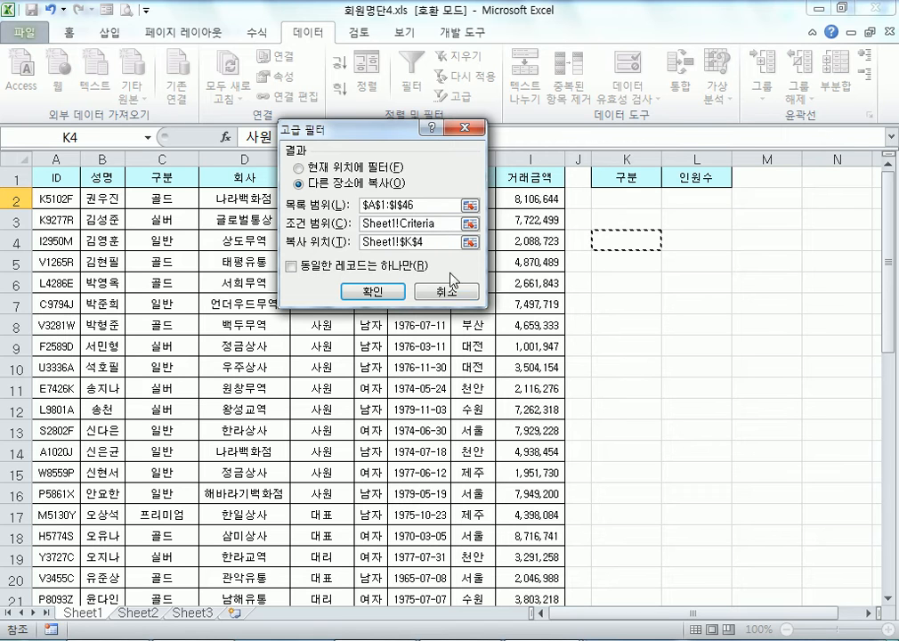
Set the copy destination to the 구분 header K1, keep only unique records, and run the advanced filter.
{"action": "left_click", "coordinate": [626, 176]}
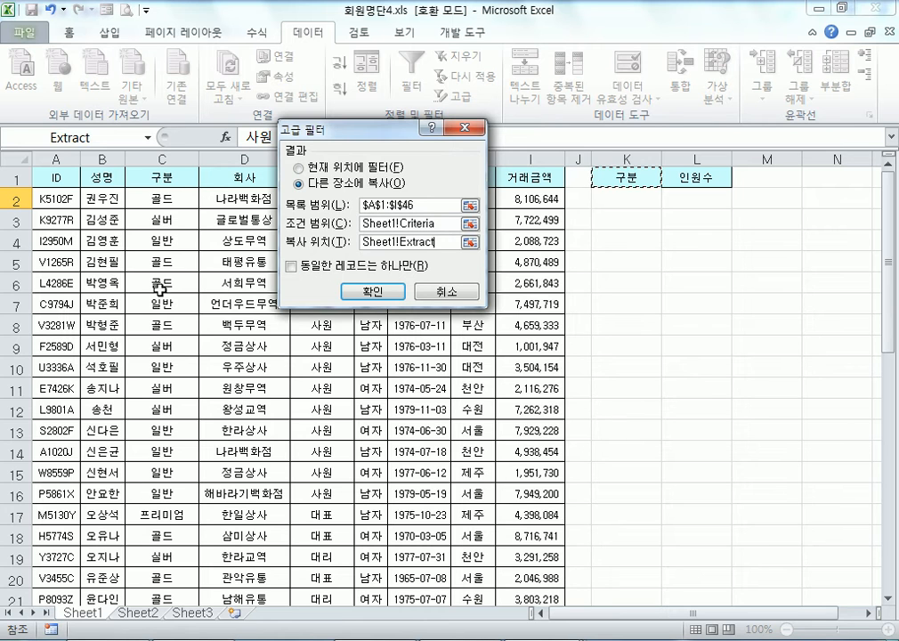
{"action": "left_click", "coordinate": [306, 266]}
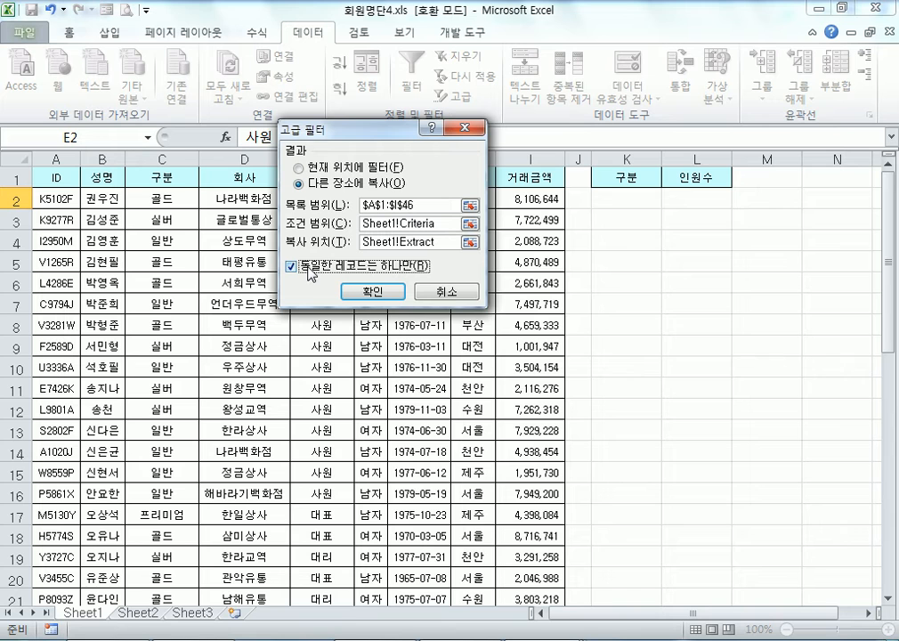
{"action": "left_click", "coordinate": [370, 292]}
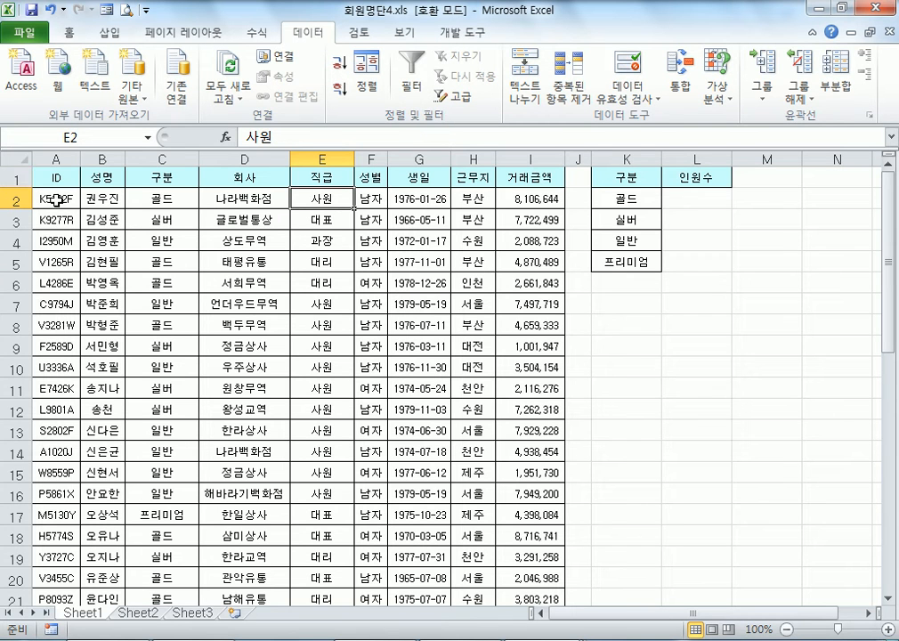
Examine the member list's extent, the first and last 구분 cells C2 and C46, and the 직급 and 근무지 columns.
{"action": "left_click_drag", "start_coordinate": [61, 185], "coordinate": [511, 476]}
{"action": "left_click", "coordinate": [199, 261]}
{"action": "left_click_drag", "start_coordinate": [64, 177], "coordinate": [415, 321]}
{"action": "left_click", "coordinate": [211, 300]}
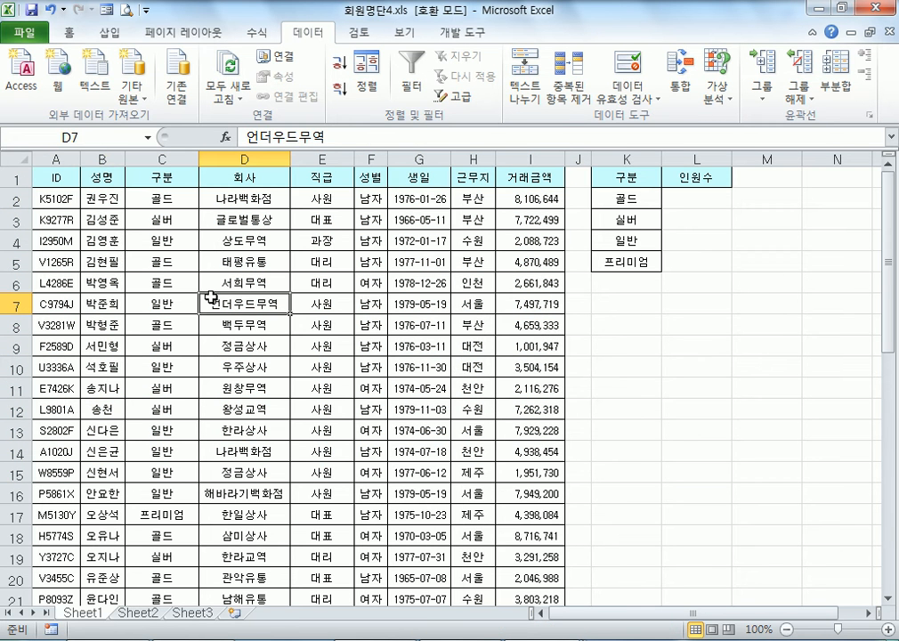
{"action": "left_click", "coordinate": [186, 199]}
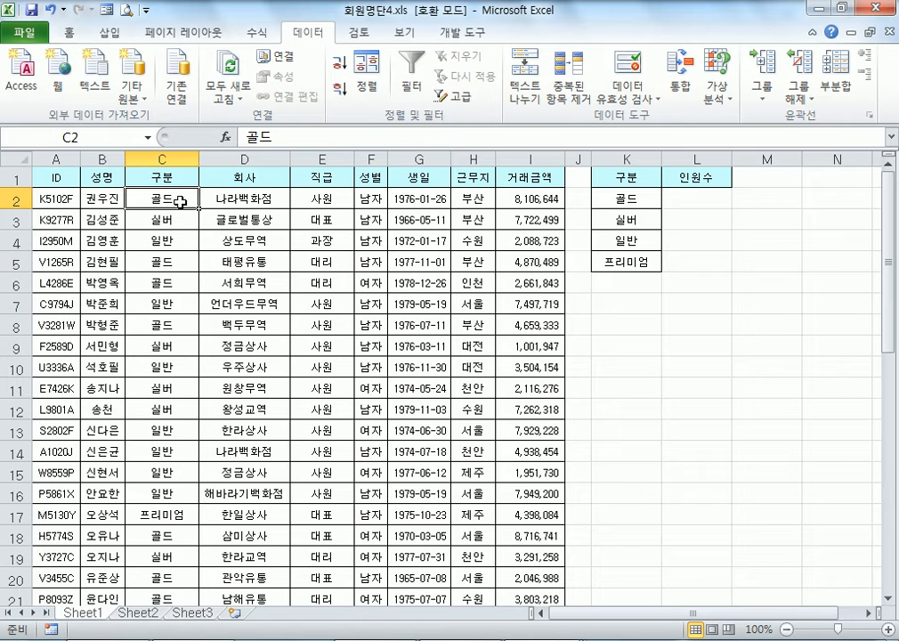
{"action": "scroll", "coordinate": [188, 200], "scroll_direction": "down", "scroll_amount": 14}
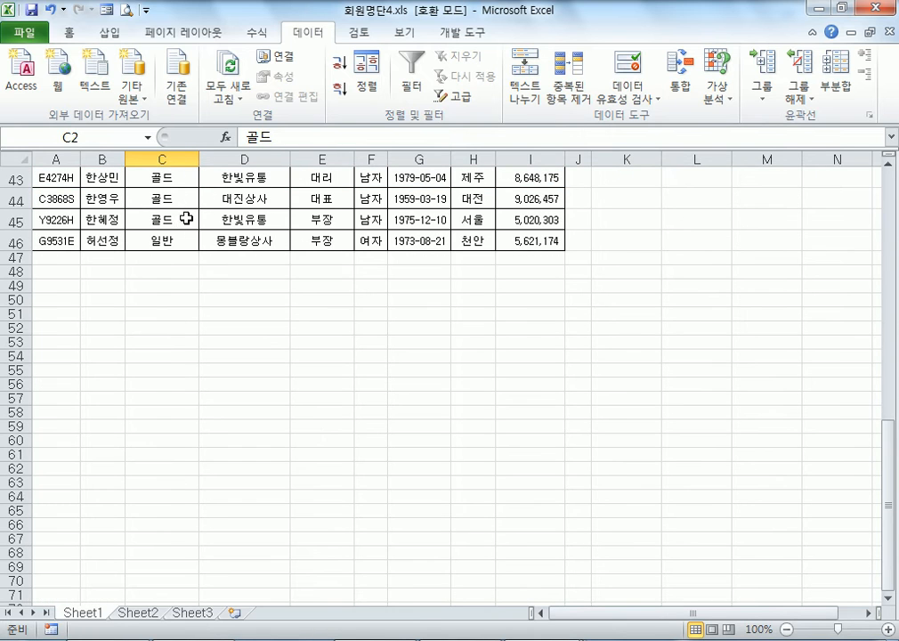
{"action": "left_click", "coordinate": [169, 242]}
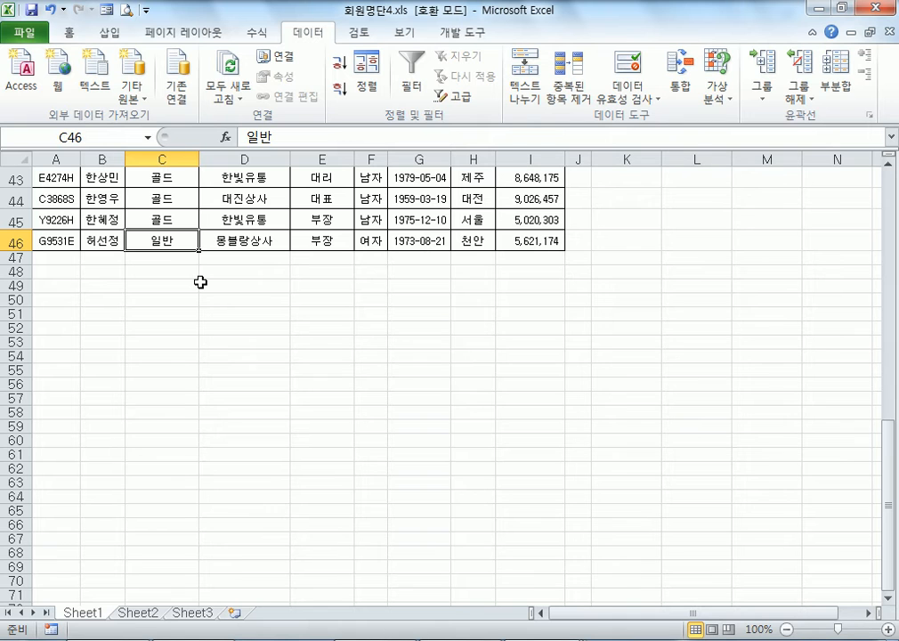
{"action": "scroll", "coordinate": [200, 283], "scroll_direction": "up", "scroll_amount": 14}
{"action": "left_click", "coordinate": [143, 198]}
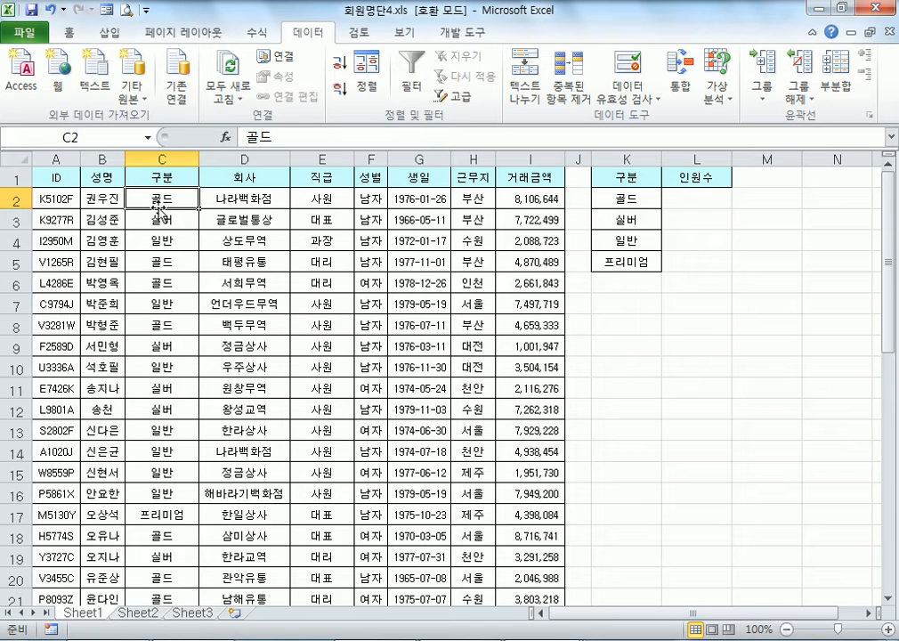
{"action": "left_click", "coordinate": [314, 201]}
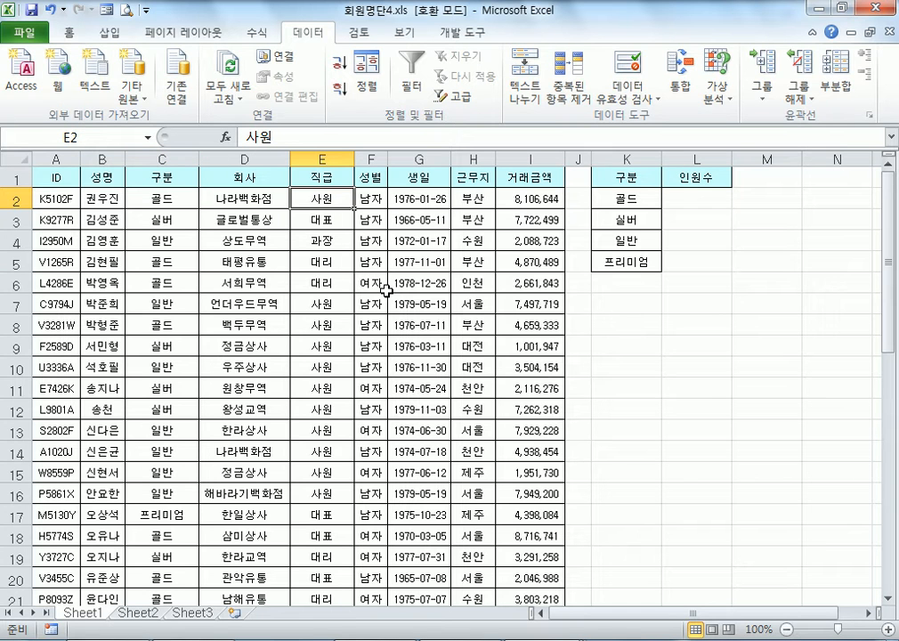
{"action": "left_click", "coordinate": [460, 197]}
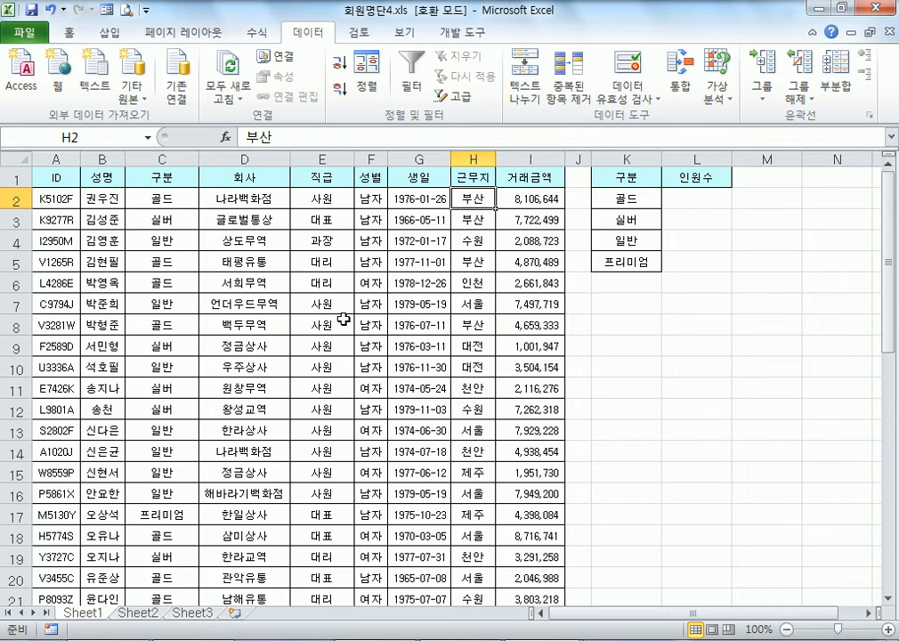
Switch to the Notepad notes and add the line "구분란 C2:C46(셀 주소로 표기)" below the 윤곽설정 note.
{"action": "mouse_move", "coordinate": [109, 640]}
{"action": "left_click", "coordinate": [111, 609]}
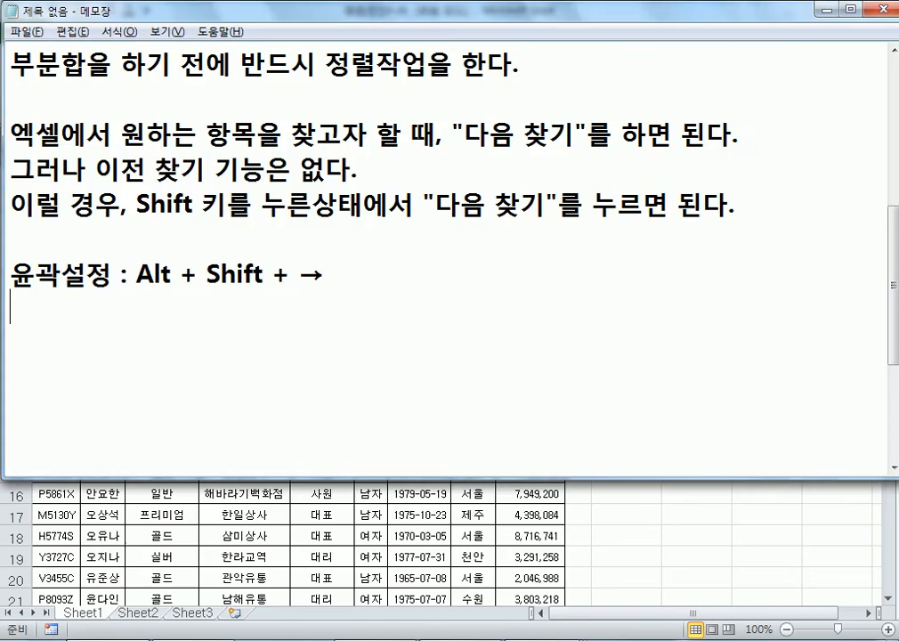
{"action": "key", "text": "Return"}
{"action": "type", "text": "굽분란"}
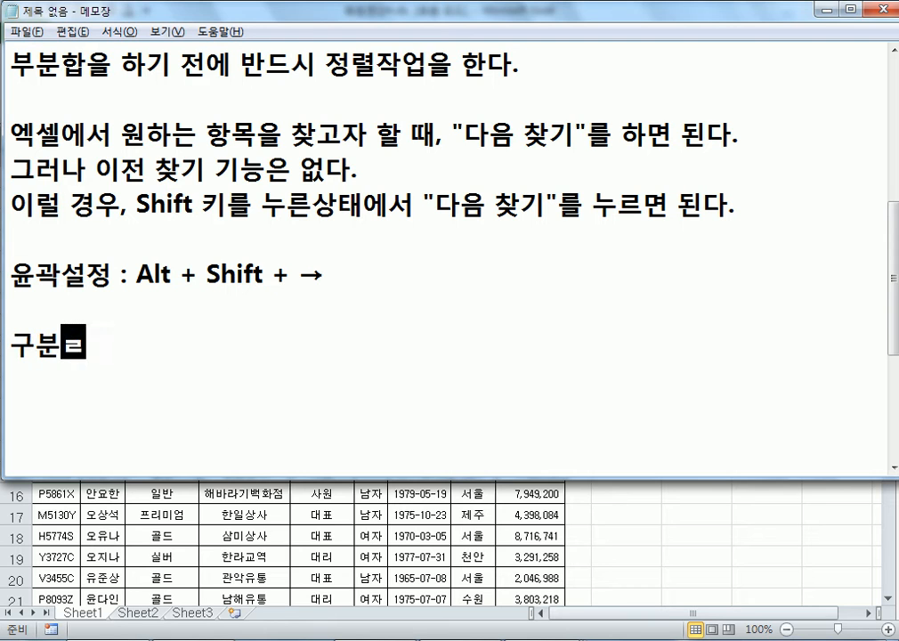
{"action": "type", "text": " C2\""}
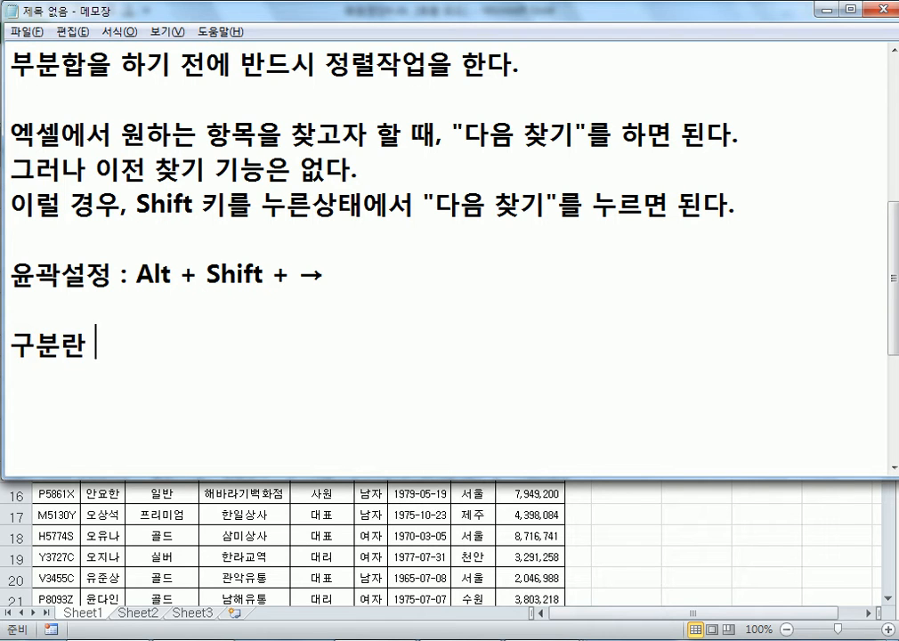
{"action": "key", "text": "BackSpace"}
{"action": "type", "text": ":C46"}
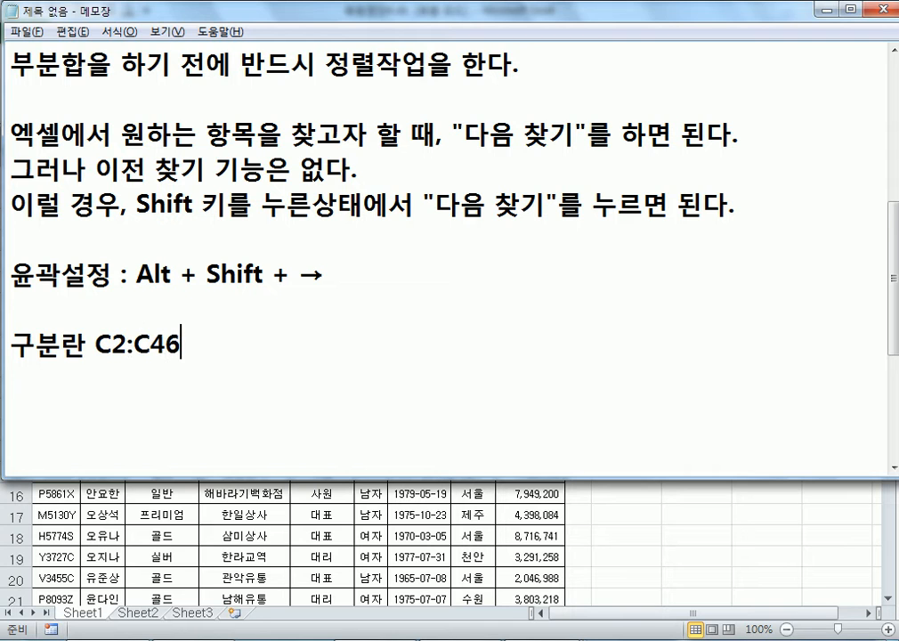
{"action": "type", "text": "(셀 주소"}
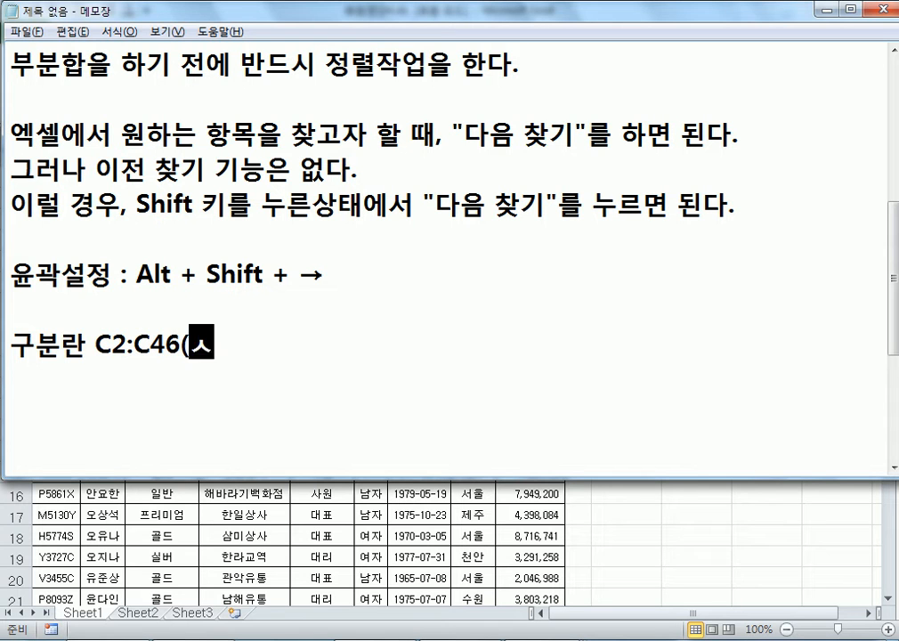
{"action": "type", "text": "로 표기)"}
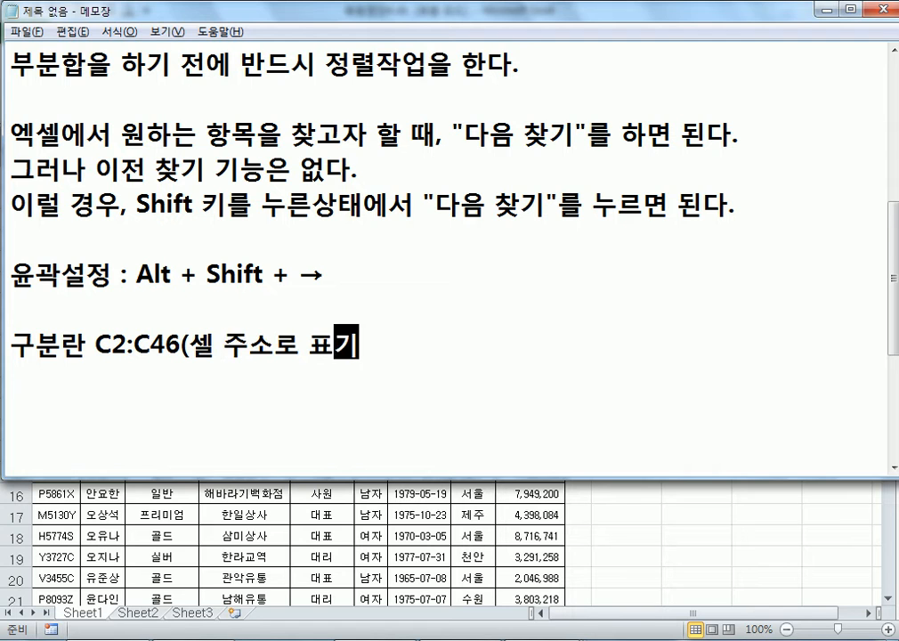
Add the line "건물 이름으로 찾기, 주소(X)" below the 구분란 note.
{"action": "key", "text": "Return"}
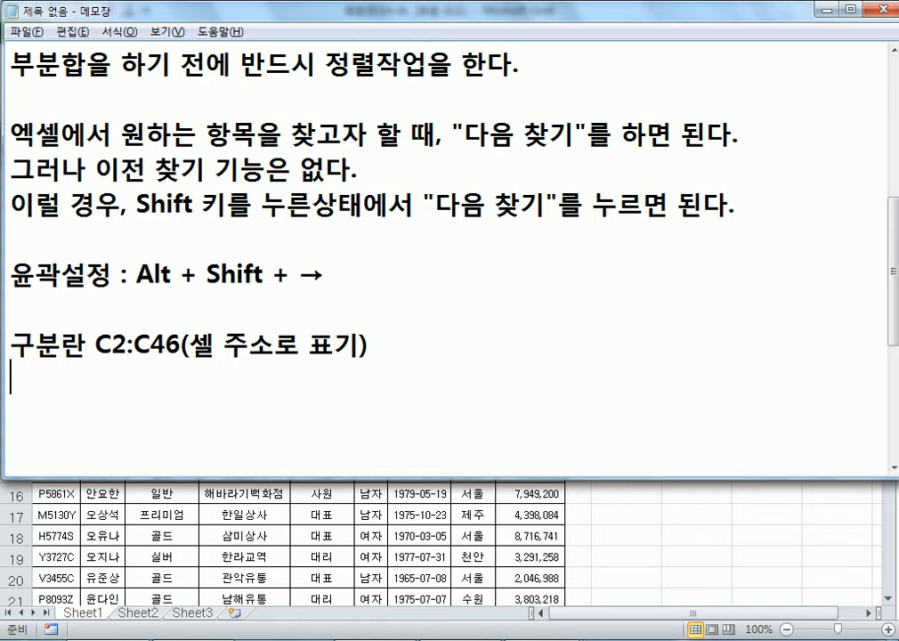
{"action": "type", "text": "건물 "}
{"action": "type", "text": "이름"}
{"action": "type", "text": ", 주소"}
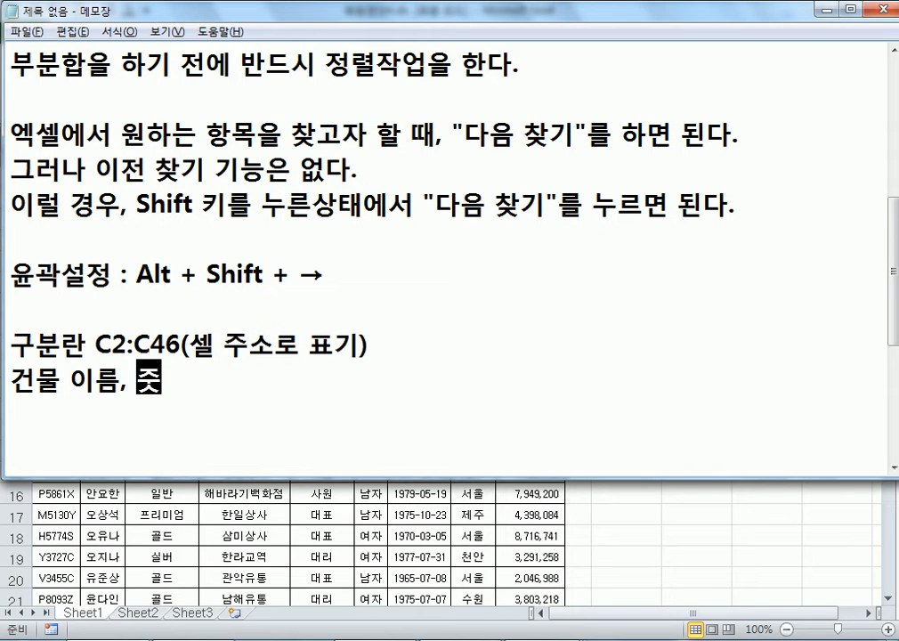
{"action": "key", "text": "Left"}
{"action": "key", "text": "Left"}
{"action": "key", "text": "Left"}
{"action": "key", "text": "Left"}
{"action": "type", "text": "으로 찾기"}
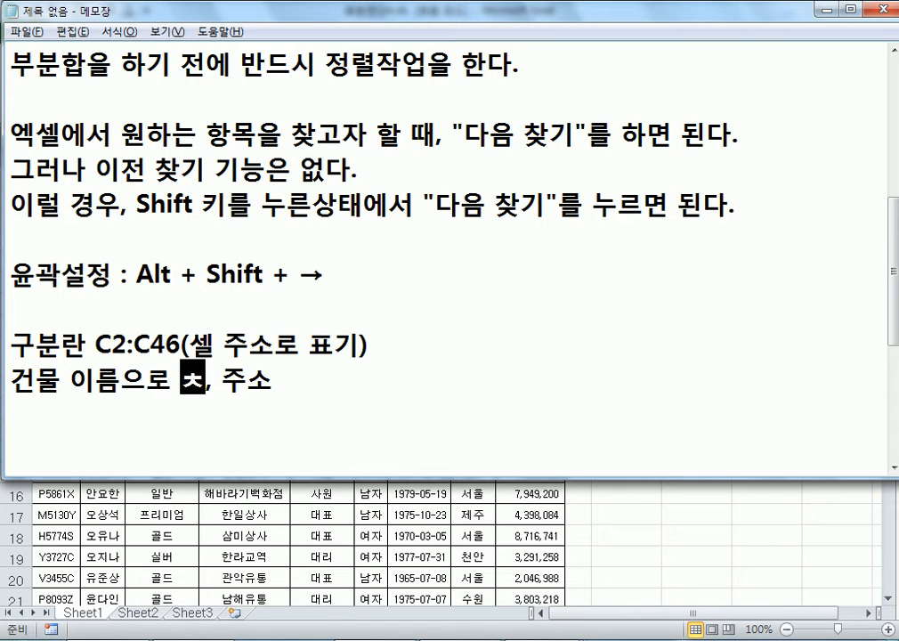
{"action": "key", "text": "End"}
{"action": "type", "text": "(X)"}
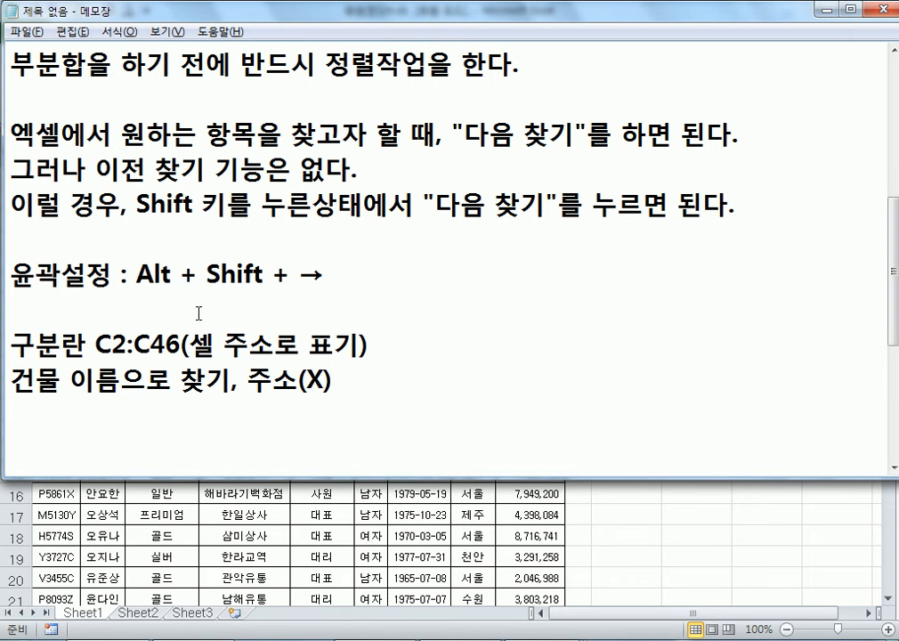
Switch to the 회원명단4.xls workbook in Excel and select the 구분 values C2:C46.
{"action": "key", "text": "alt+Tab"}
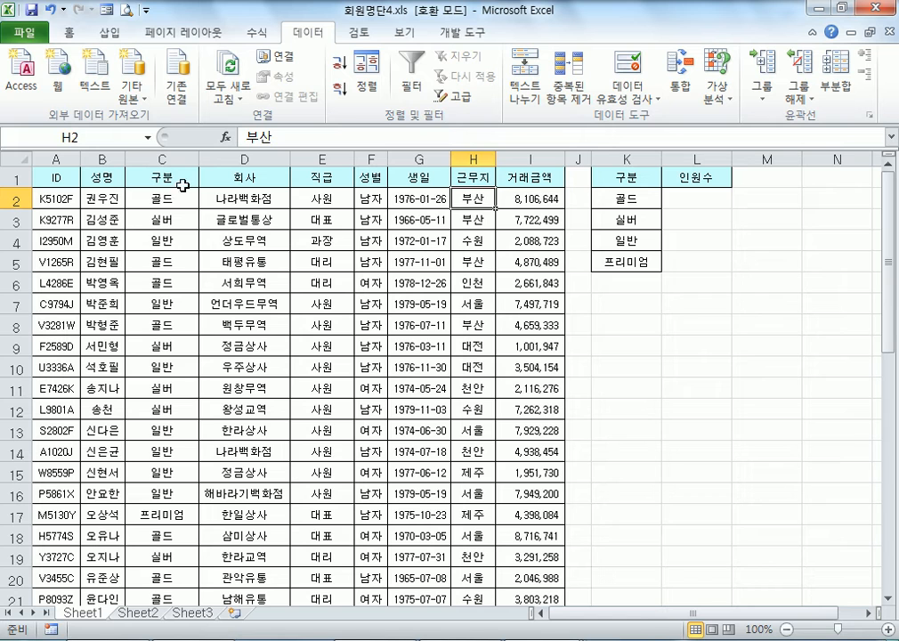
{"action": "left_click_drag", "start_coordinate": [177, 200], "coordinate": [153, 469]}
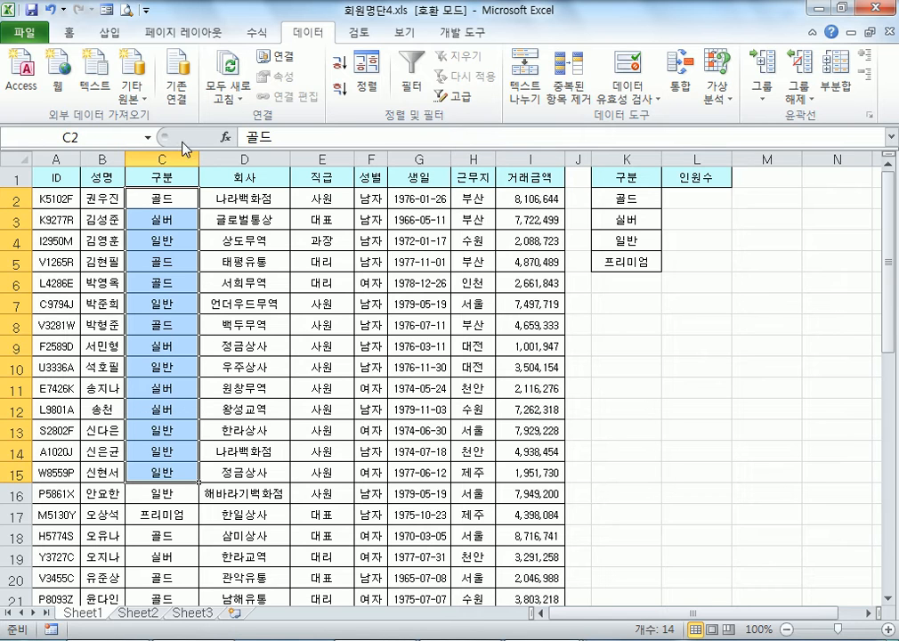
{"action": "left_click", "coordinate": [166, 196]}
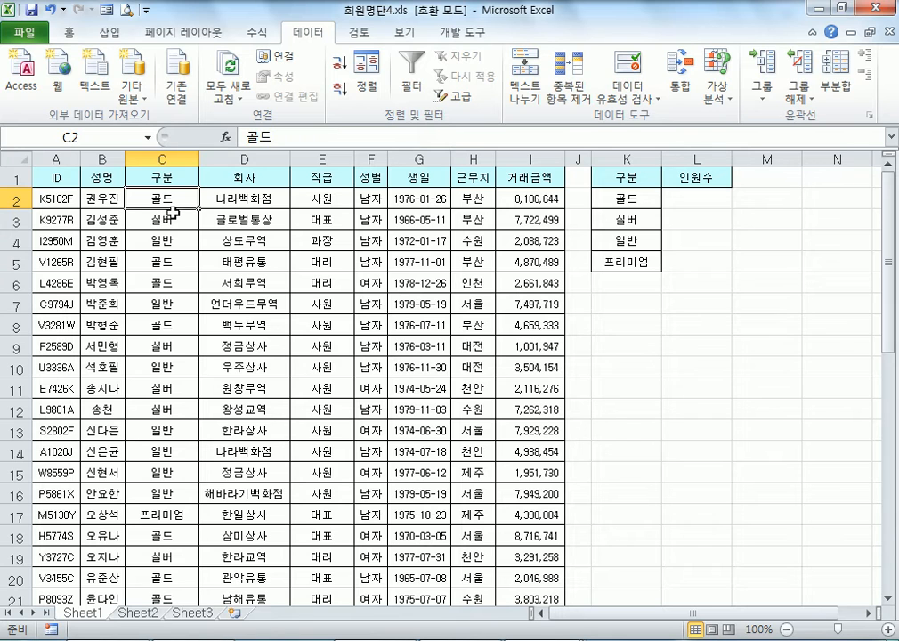
{"action": "scroll", "coordinate": [169, 342], "scroll_direction": "down", "scroll_amount": 6}
{"action": "scroll", "coordinate": [165, 343], "scroll_direction": "down", "scroll_amount": 6}
{"action": "left_click", "coordinate": [169, 366], "text": "shift"}
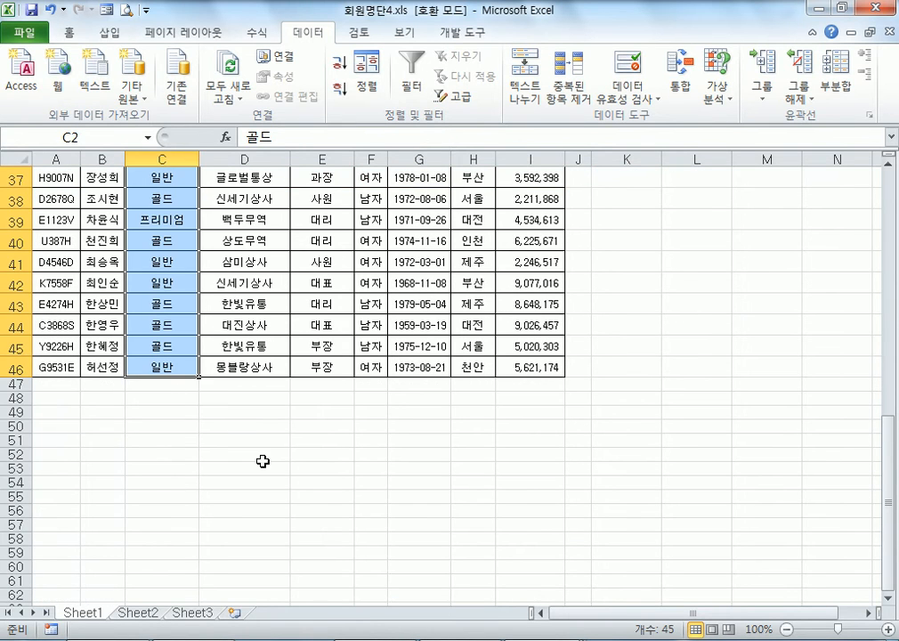
{"action": "scroll", "coordinate": [262, 454], "scroll_direction": "up", "scroll_amount": 12}
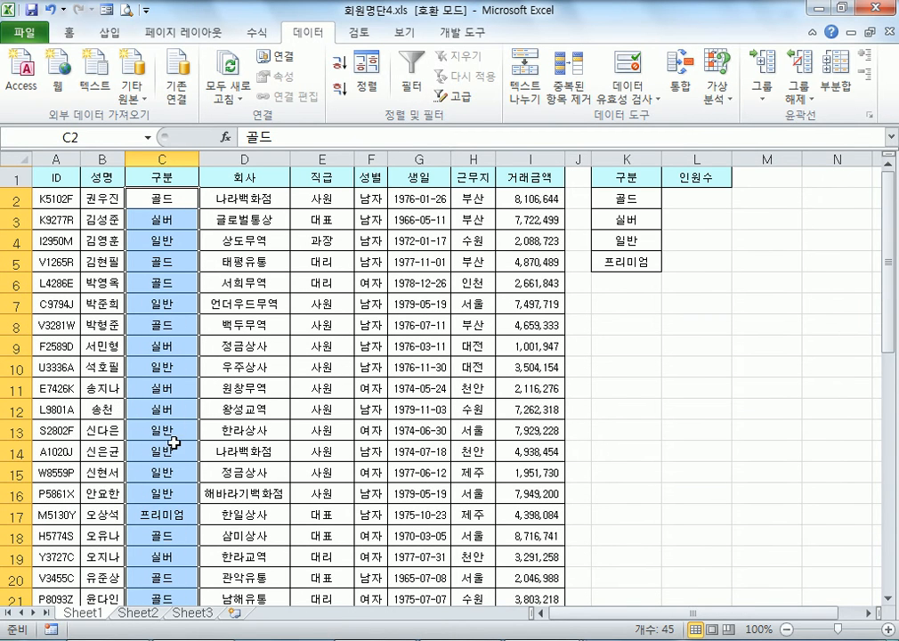
{"action": "left_click", "coordinate": [39, 138]}
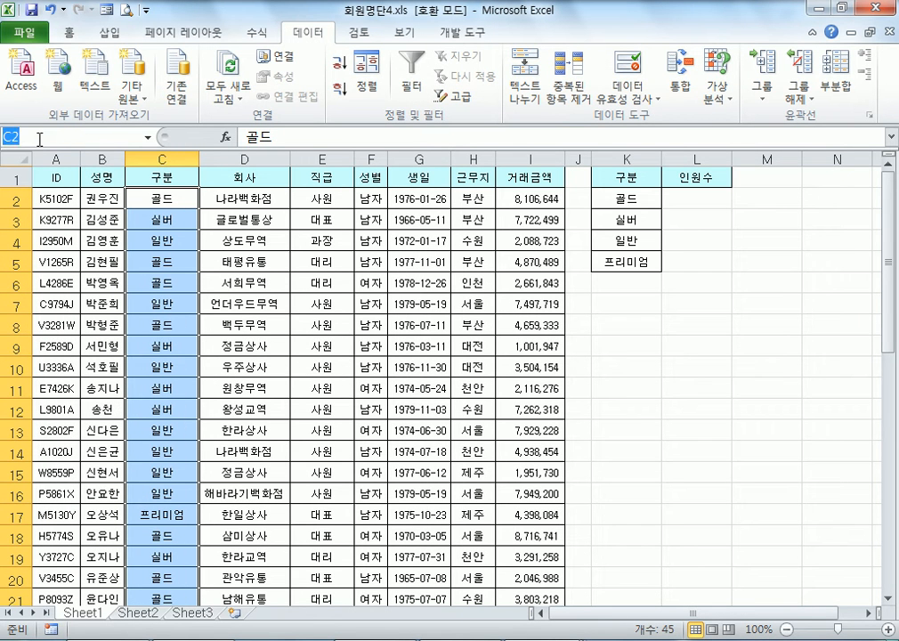
{"action": "type", "text": "구분"}
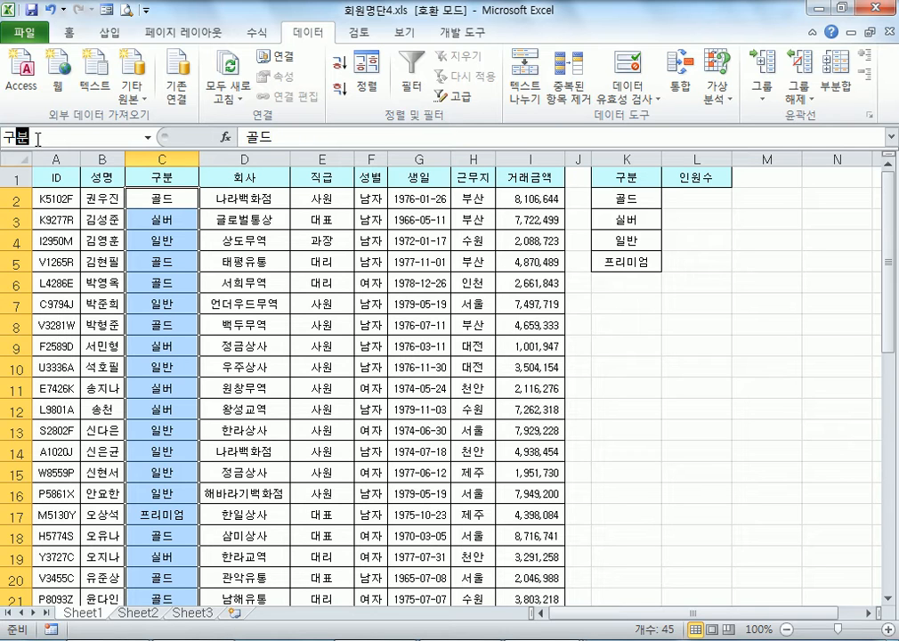
{"action": "key", "text": "Escape"}
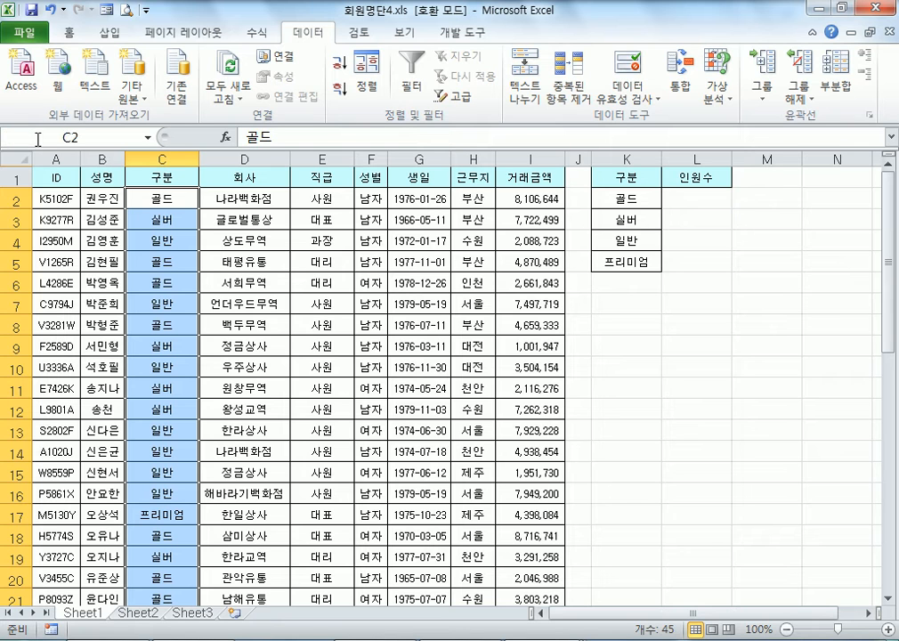
Try to name the 구분 values C2:C46 as 구분 and return to cell A1.
{"action": "left_click", "coordinate": [173, 201]}
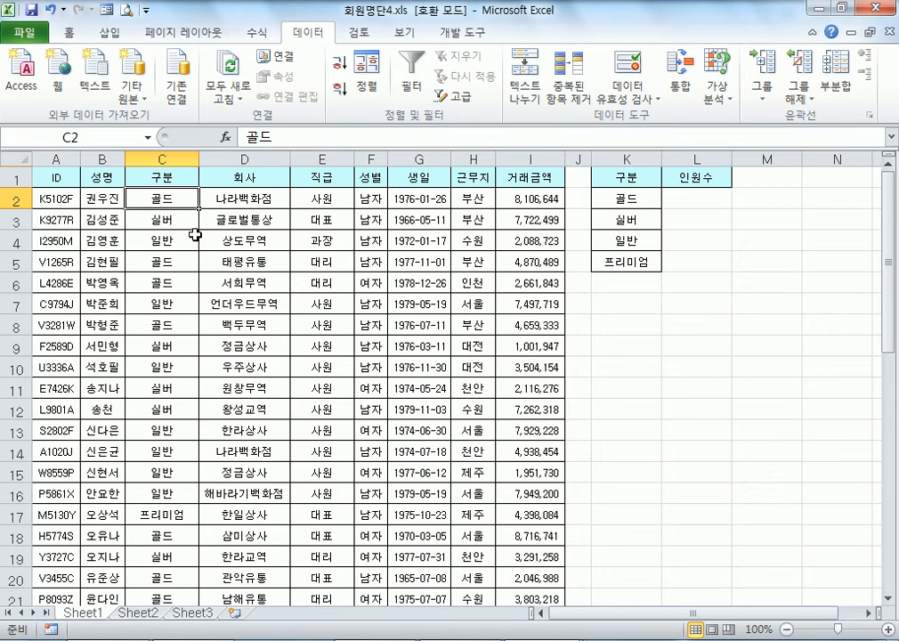
{"action": "key", "text": "ctrl+shift+Down"}
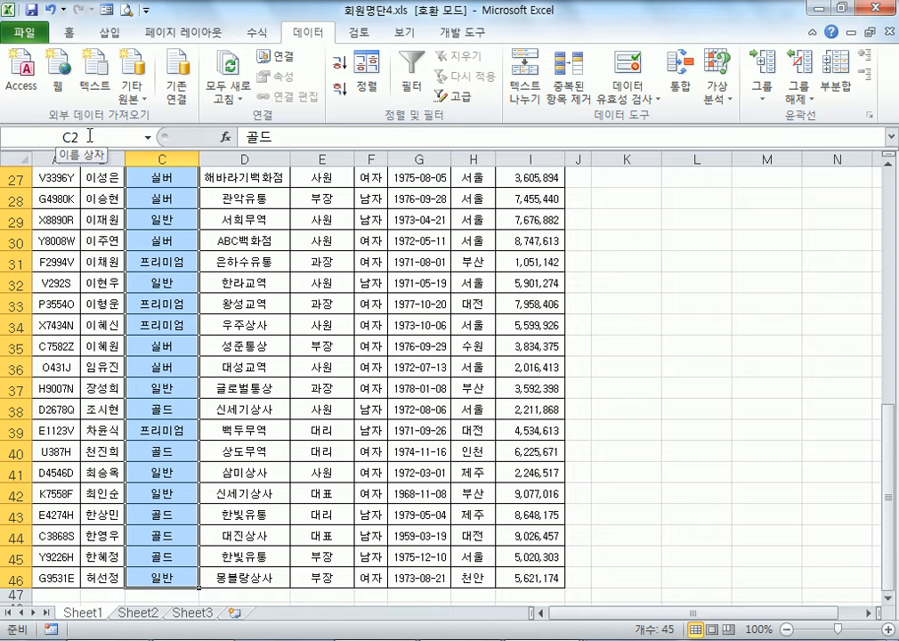
{"action": "left_click", "coordinate": [90, 136]}
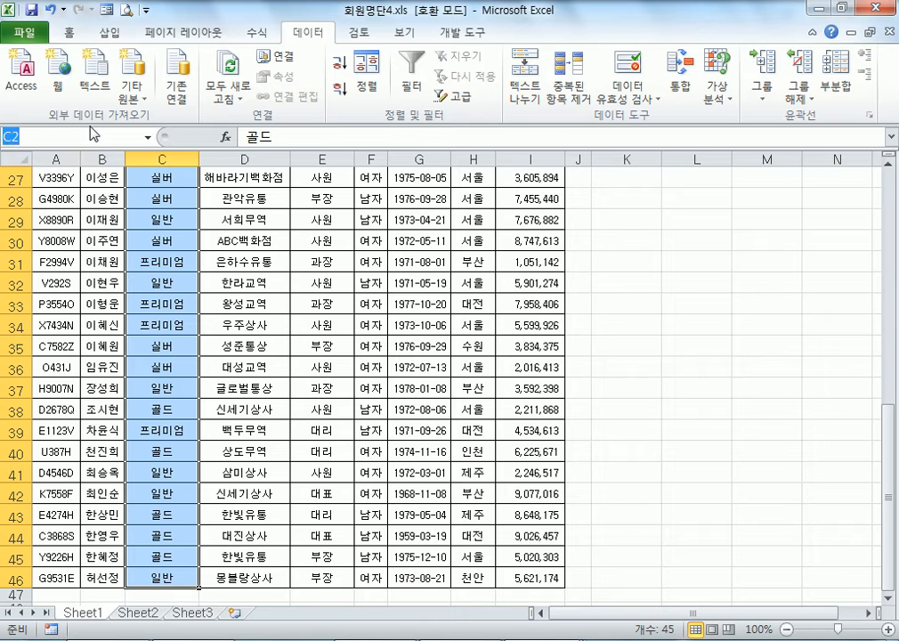
{"action": "type", "text": "구분"}
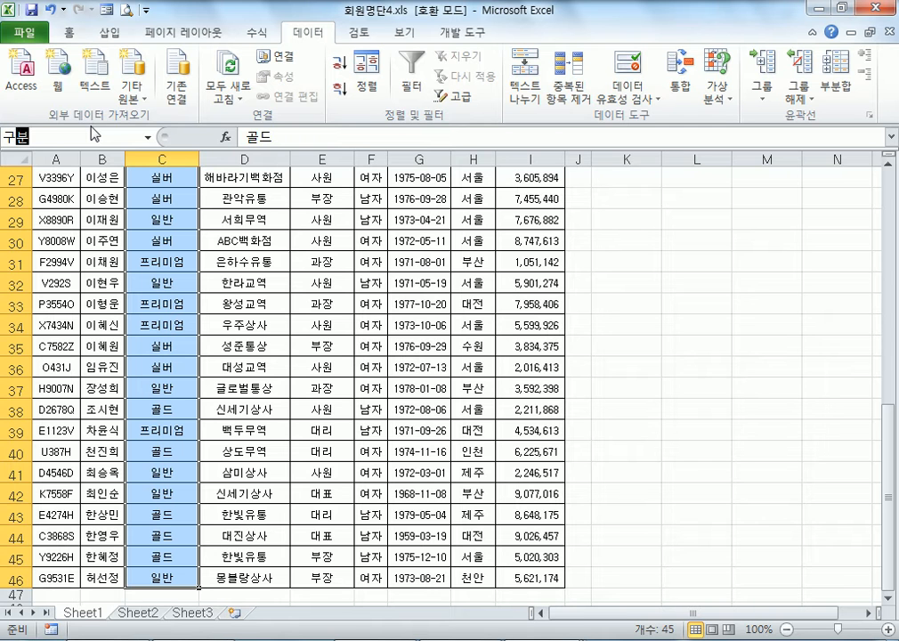
{"action": "key", "text": "Return"}
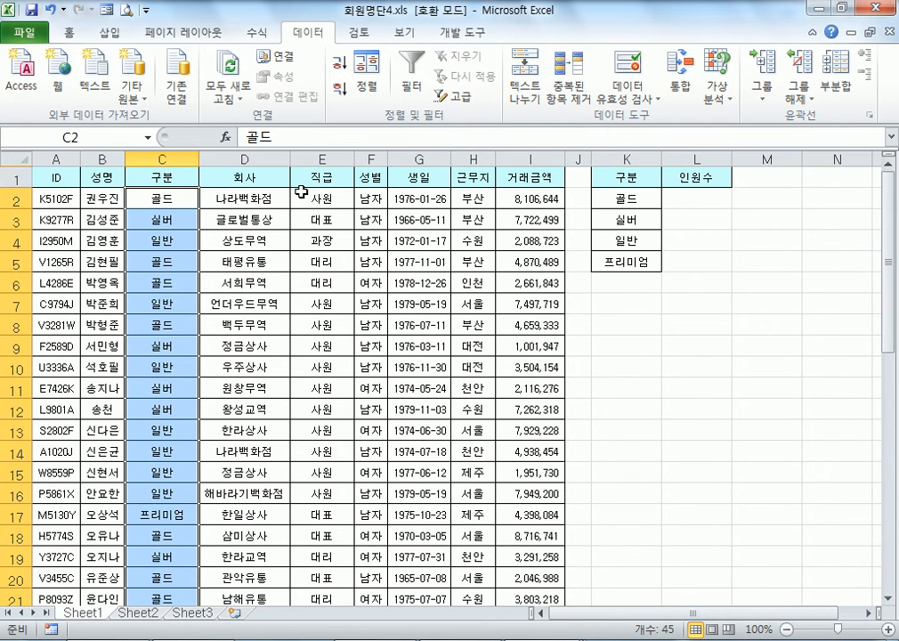
{"action": "key", "text": "ctrl+Home"}
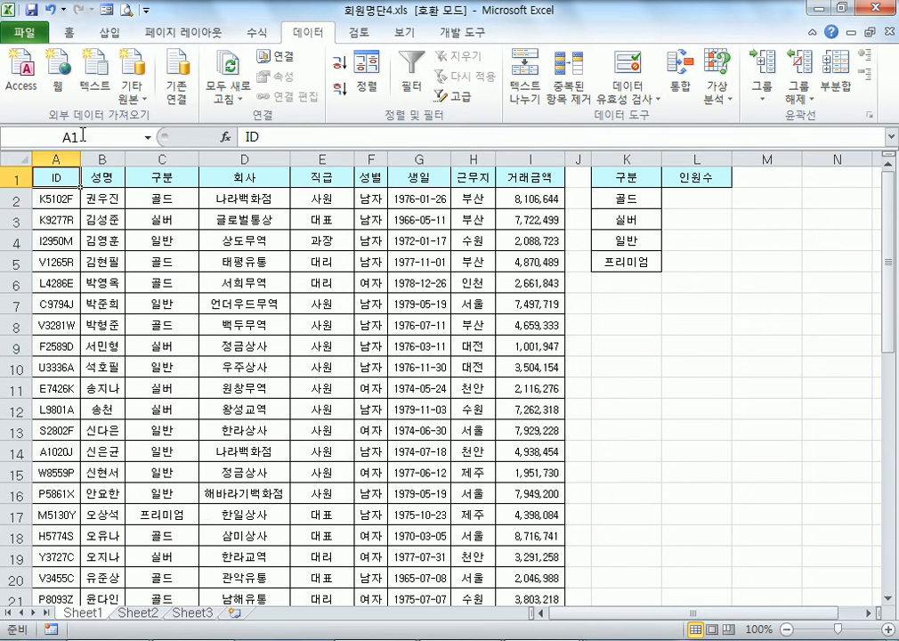
Compare cell C2 of 회원명단4.xls with cell C2 of the 회원명단5.xls workbook, ending back in 회원명단4.xls.
{"action": "left_click", "coordinate": [177, 203]}
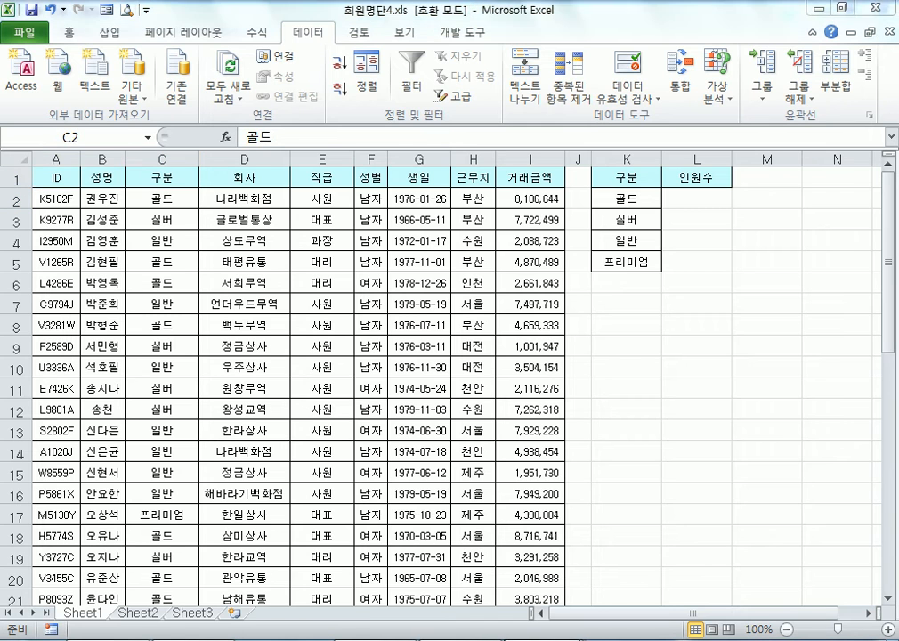
{"action": "mouse_move", "coordinate": [598, 571]}
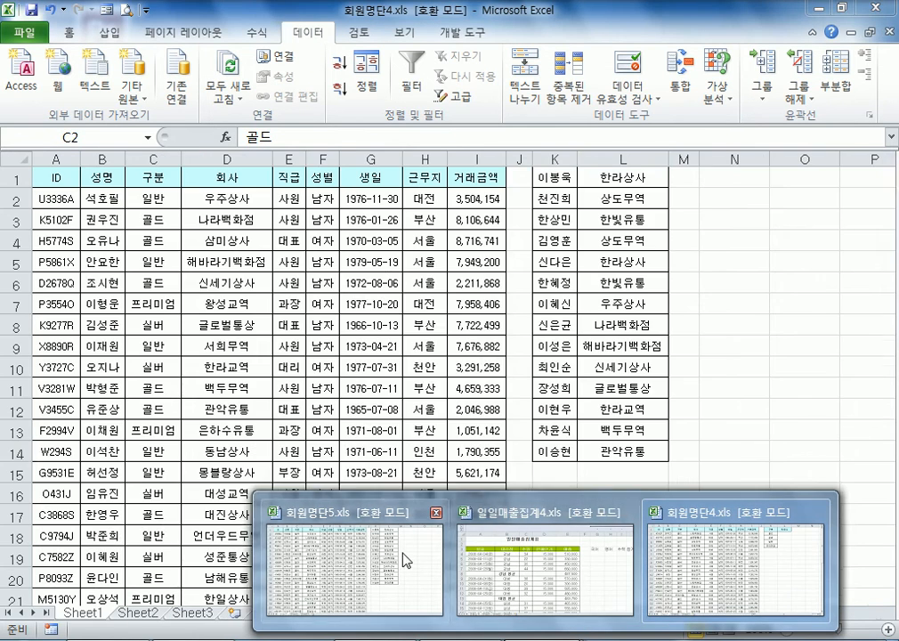
{"action": "left_click", "coordinate": [407, 558]}
{"action": "left_click", "coordinate": [158, 198]}
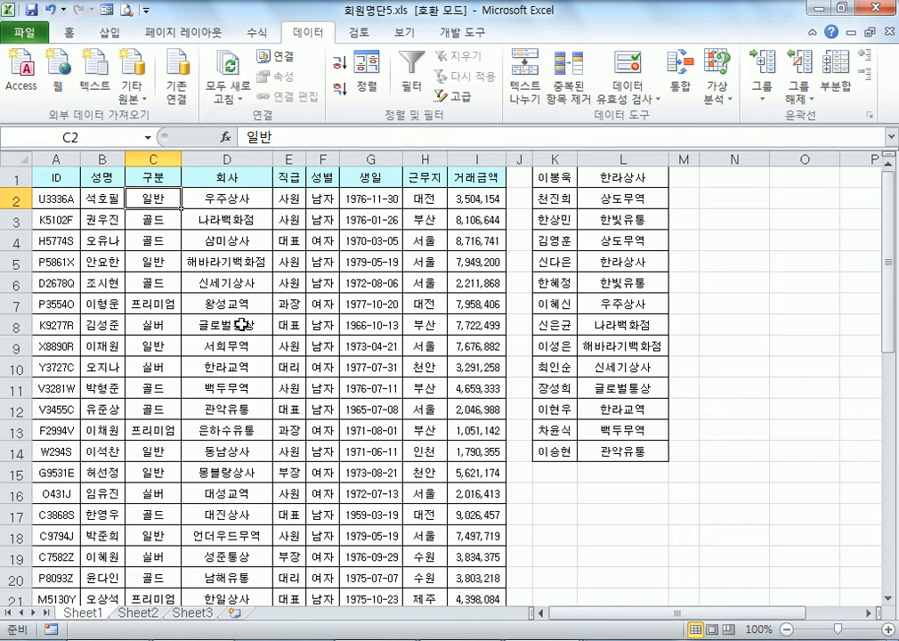
{"action": "mouse_move", "coordinate": [551, 610]}
{"action": "left_click", "coordinate": [703, 498]}
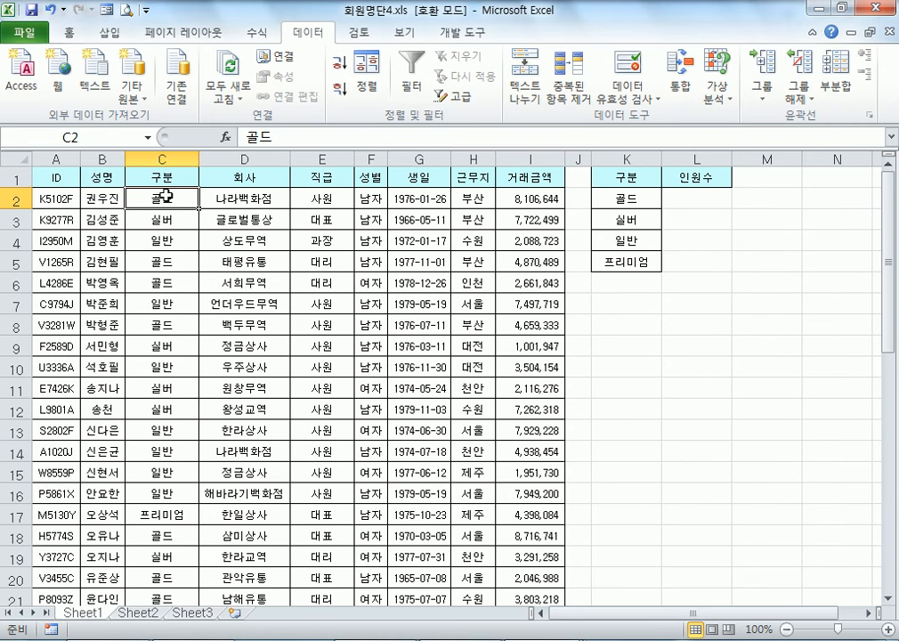
Try to give cell C2 the name 구분.
{"action": "left_click", "coordinate": [71, 137]}
{"action": "type", "text": "구분"}
{"action": "key", "text": "Return"}
Examine the member list's 회사 and 직급 columns, its full width from A to I, and the header row A1:I1.
{"action": "left_click", "coordinate": [276, 198]}
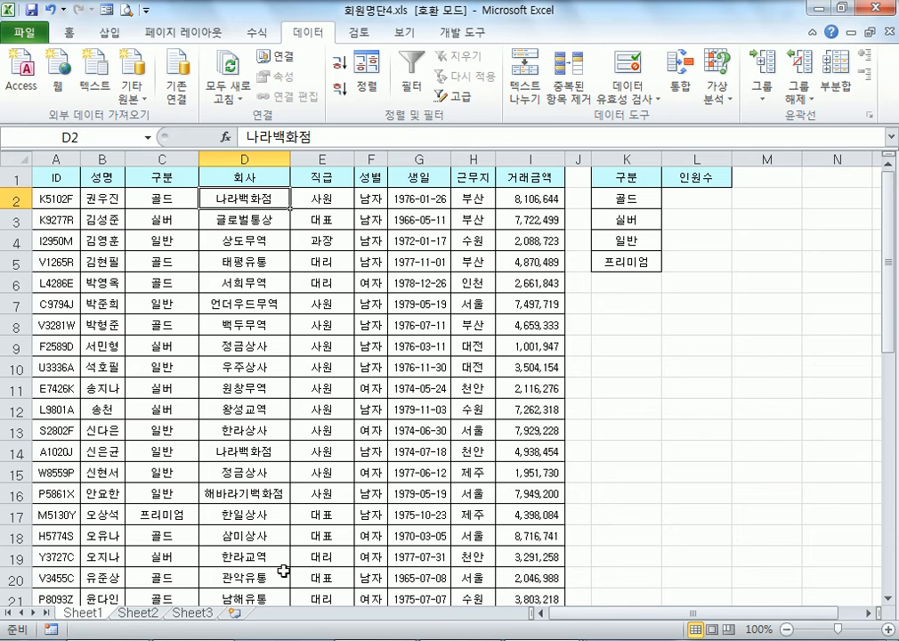
{"action": "scroll", "coordinate": [282, 561], "scroll_direction": "down", "scroll_amount": 4}
{"action": "scroll", "coordinate": [282, 561], "scroll_direction": "up", "scroll_amount": 4}
{"action": "left_click", "coordinate": [307, 198]}
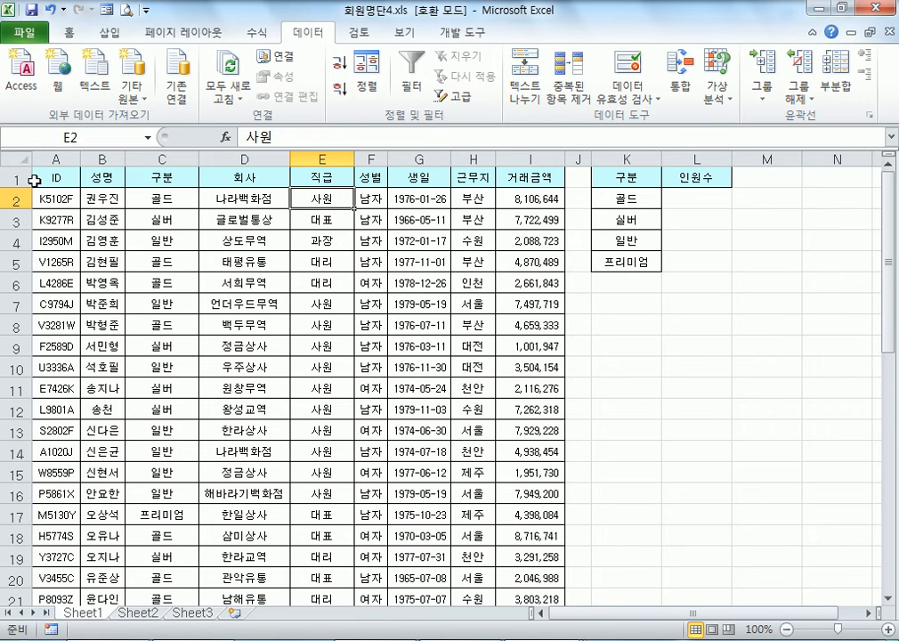
{"action": "left_click_drag", "start_coordinate": [56, 159], "coordinate": [514, 169]}
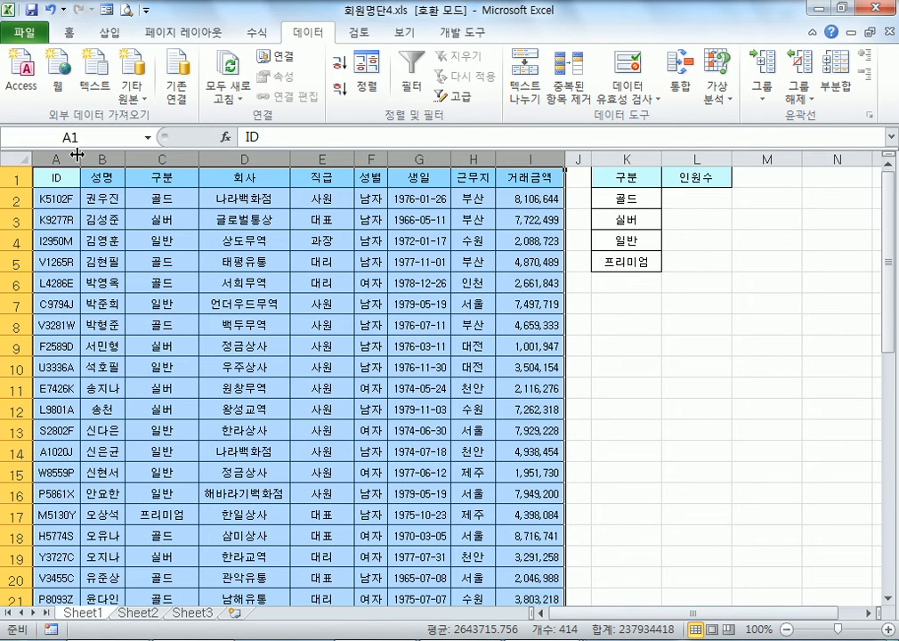
{"action": "left_click_drag", "start_coordinate": [55, 176], "coordinate": [505, 175]}
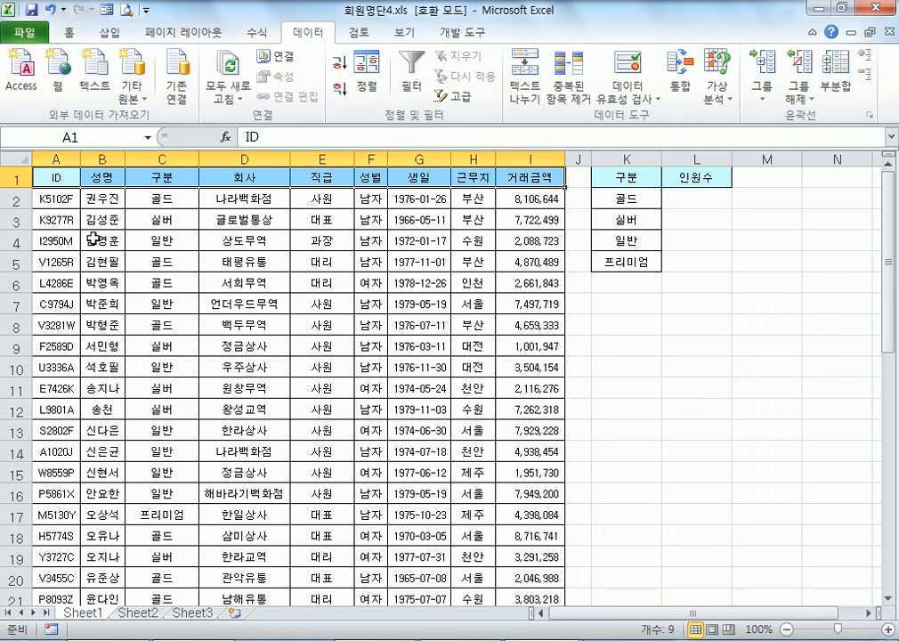
{"action": "left_click", "coordinate": [90, 199]}
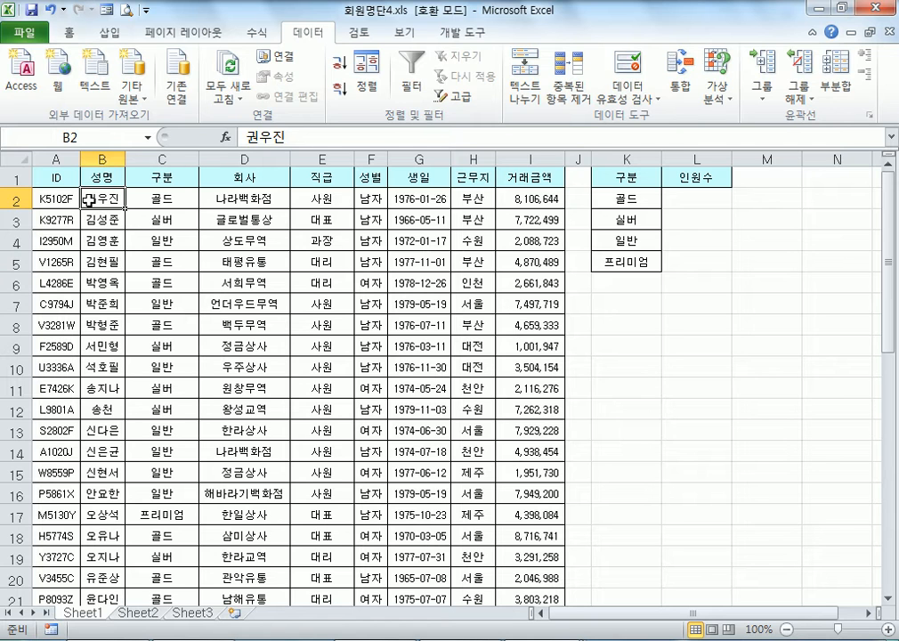
{"action": "left_click", "coordinate": [253, 36]}
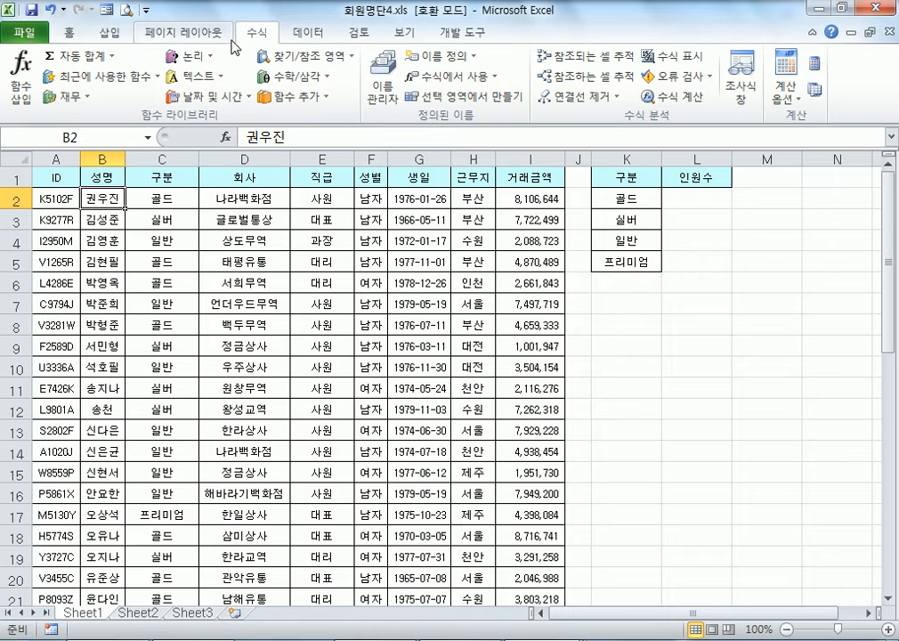
{"action": "left_click", "coordinate": [469, 96]}
{"action": "left_click", "coordinate": [427, 318]}
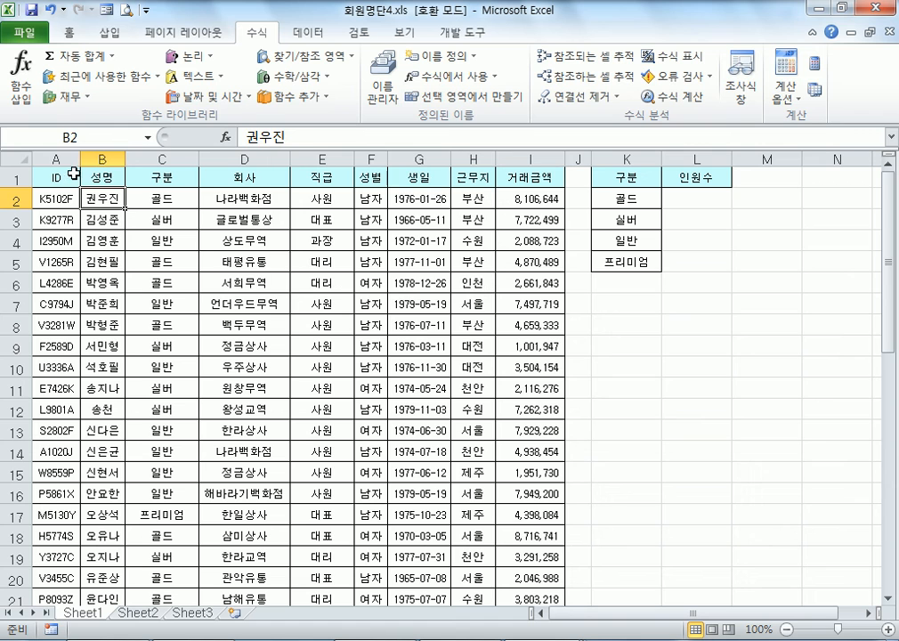
Try selecting the whole member list by extending the selection from the ID header A1 to the last record.
{"action": "left_click", "coordinate": [59, 176]}
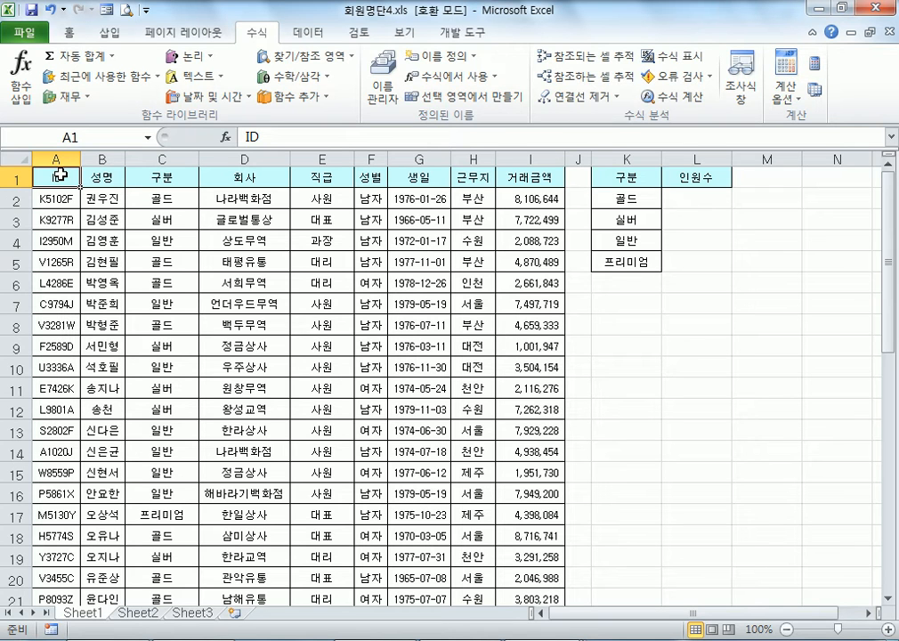
{"action": "key", "text": "ctrl+shift+Right"}
{"action": "key", "text": "ctrl+shift+Down"}
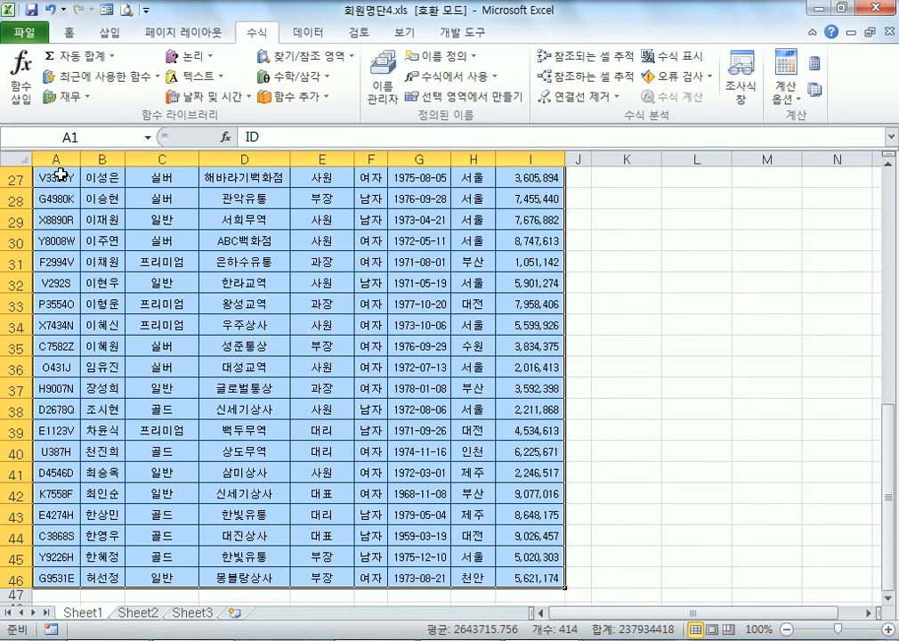
{"action": "key", "text": "ctrl+Home"}
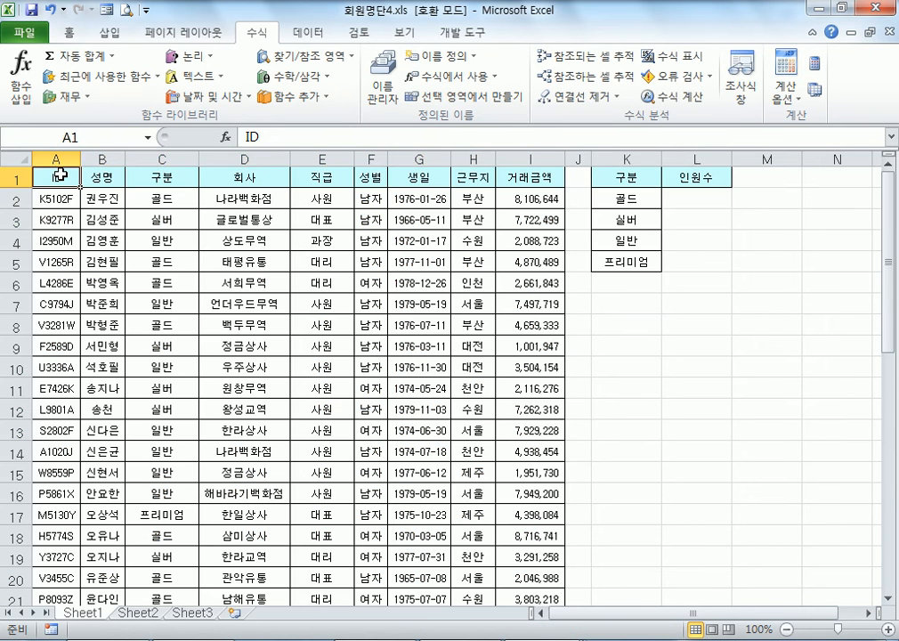
{"action": "key", "text": "ctrl+shift+Right"}
{"action": "key", "text": "ctrl+shift+Down"}
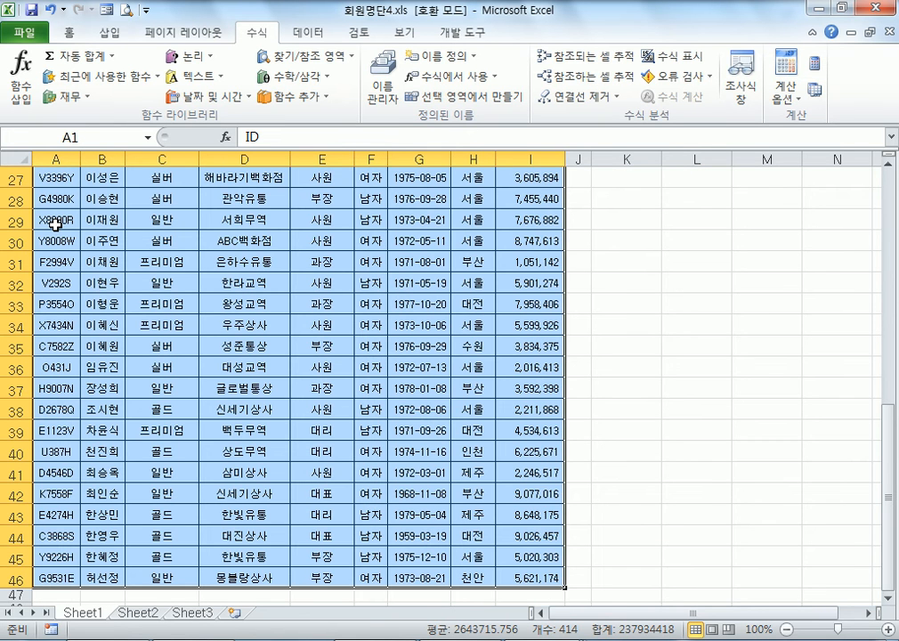
Create names for the whole member list from its first-row headers only, keeping the existing definition of 구분.
{"action": "key", "text": "ctrl+Home"}
{"action": "key", "text": "ctrl+a"}
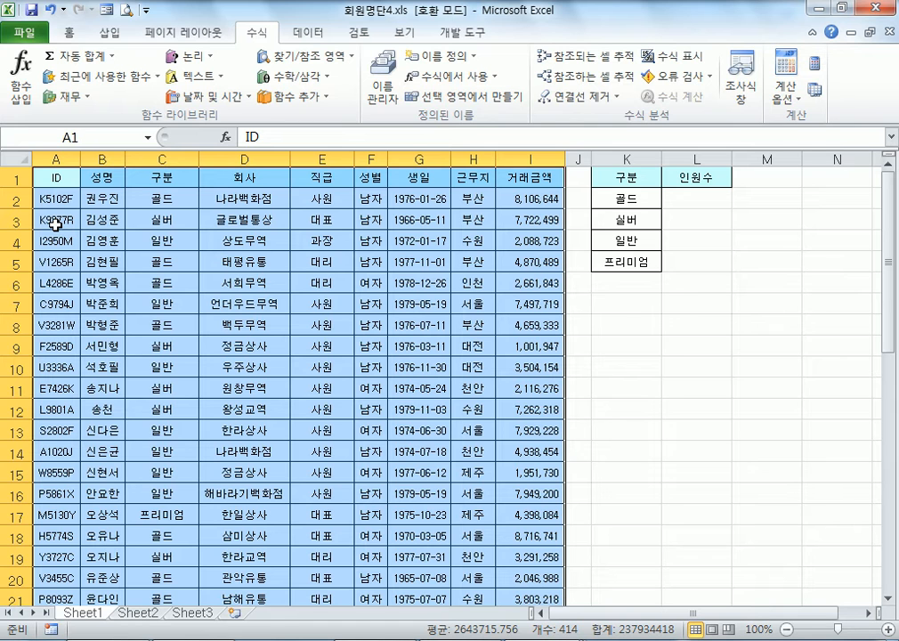
{"action": "left_click", "coordinate": [464, 102]}
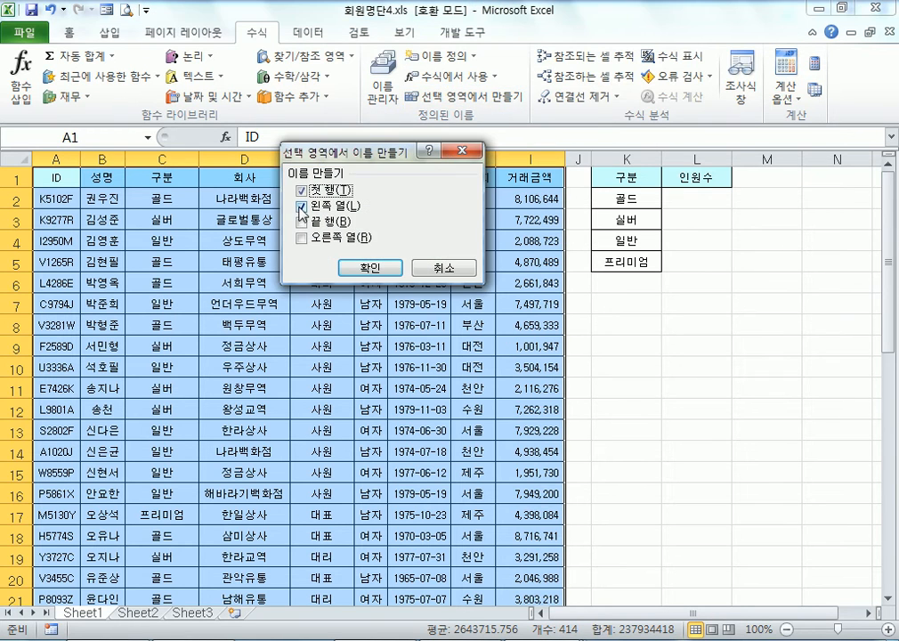
{"action": "left_click", "coordinate": [301, 206]}
{"action": "left_click_drag", "start_coordinate": [341, 157], "coordinate": [309, 215]}
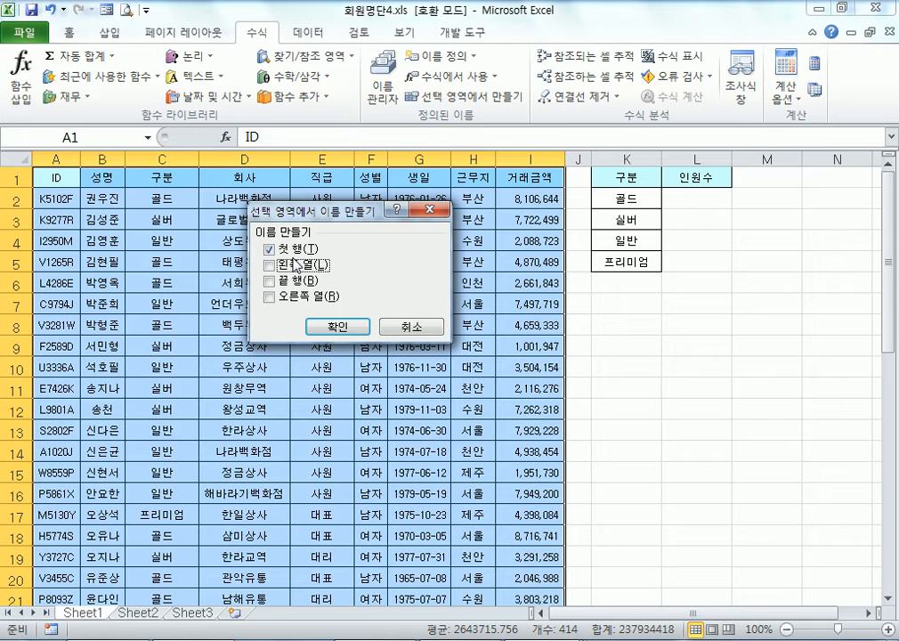
{"action": "left_click_drag", "start_coordinate": [294, 210], "coordinate": [229, 237]}
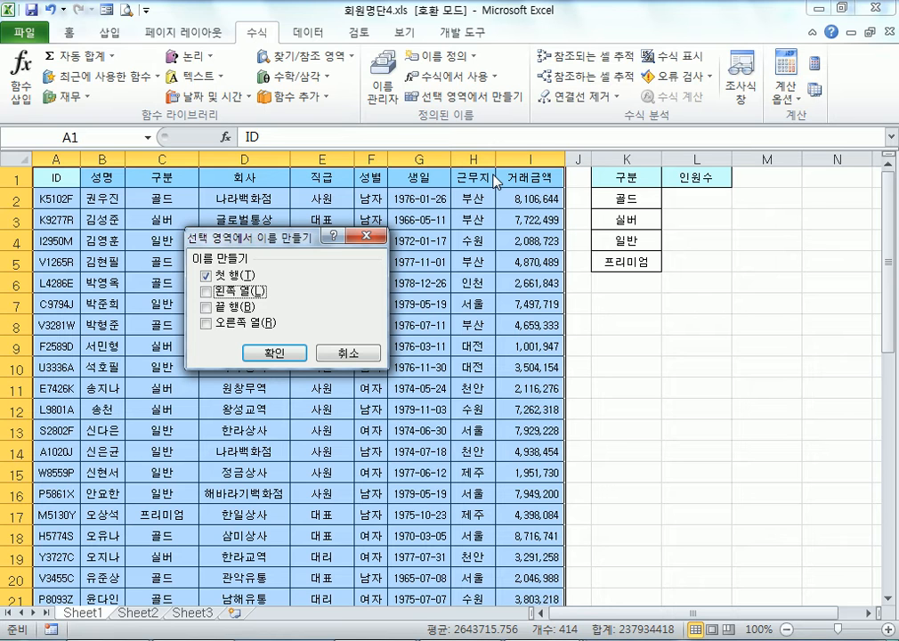
{"action": "left_click", "coordinate": [274, 353]}
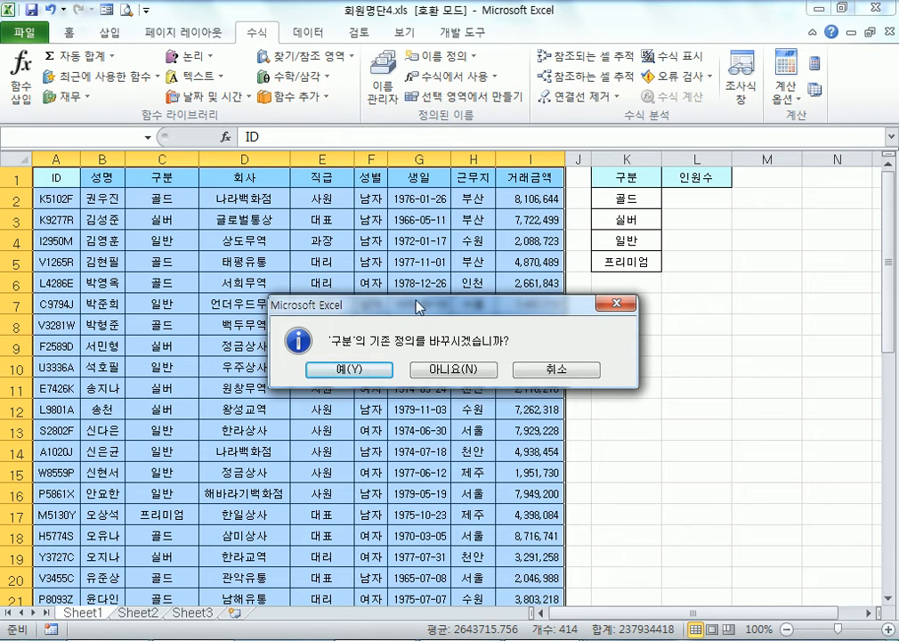
{"action": "left_click", "coordinate": [482, 376]}
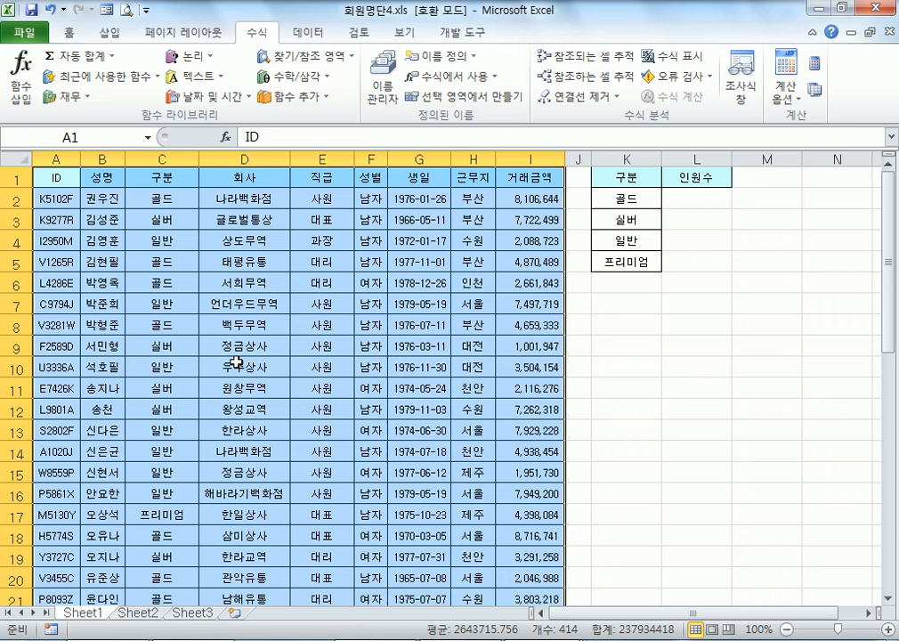
Check the names assigned to cell C2 and to the 직급 data in E2:E46.
{"action": "left_click", "coordinate": [141, 204]}
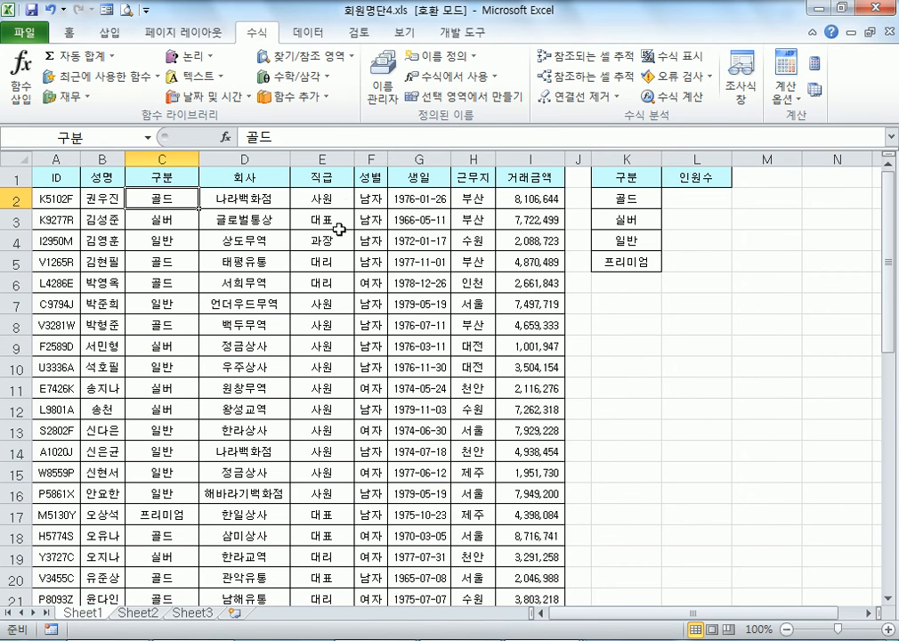
{"action": "left_click", "coordinate": [325, 199]}
{"action": "key", "text": "ctrl+shift+Down"}
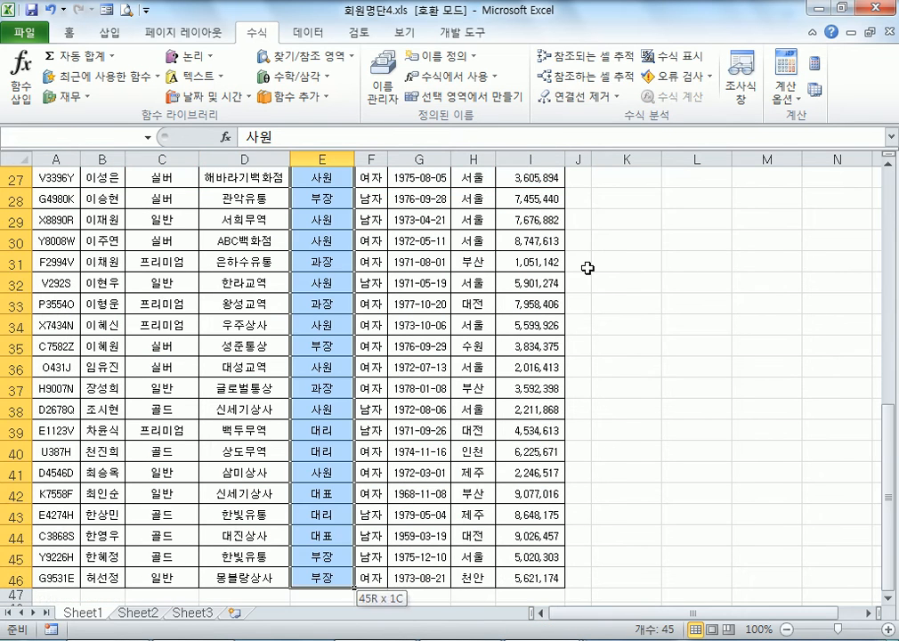
{"action": "scroll", "coordinate": [587, 267], "scroll_direction": "up", "scroll_amount": 9}
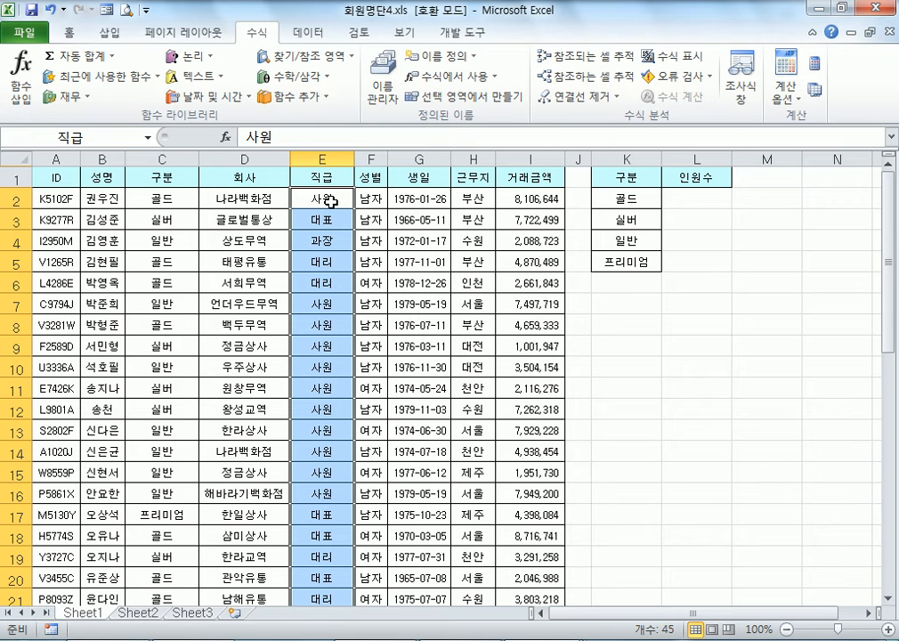
{"action": "left_click", "coordinate": [322, 178]}
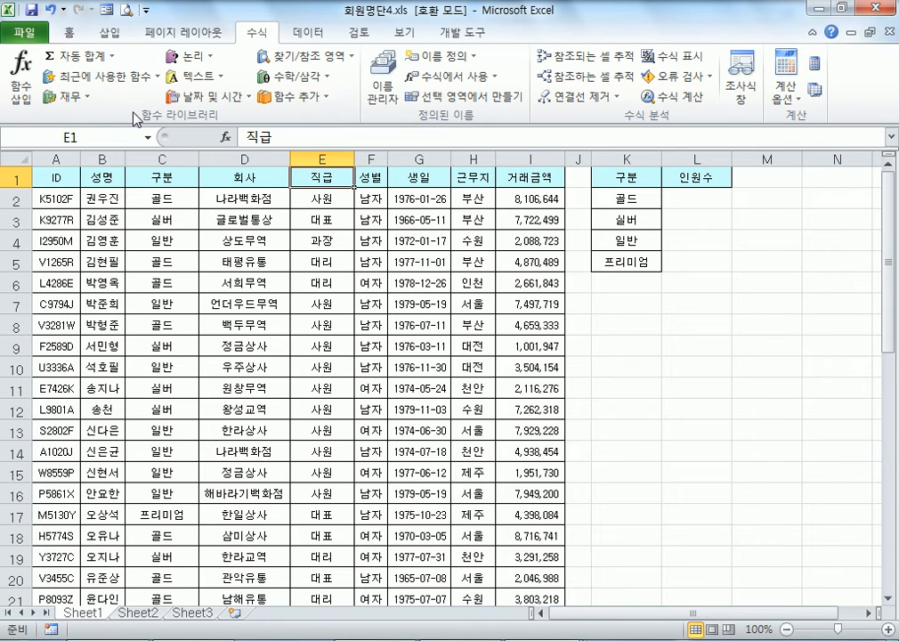
Select the 근무지 and 거래금액 ranges by their defined names to check which cells each one covers.
{"action": "left_click", "coordinate": [147, 137]}
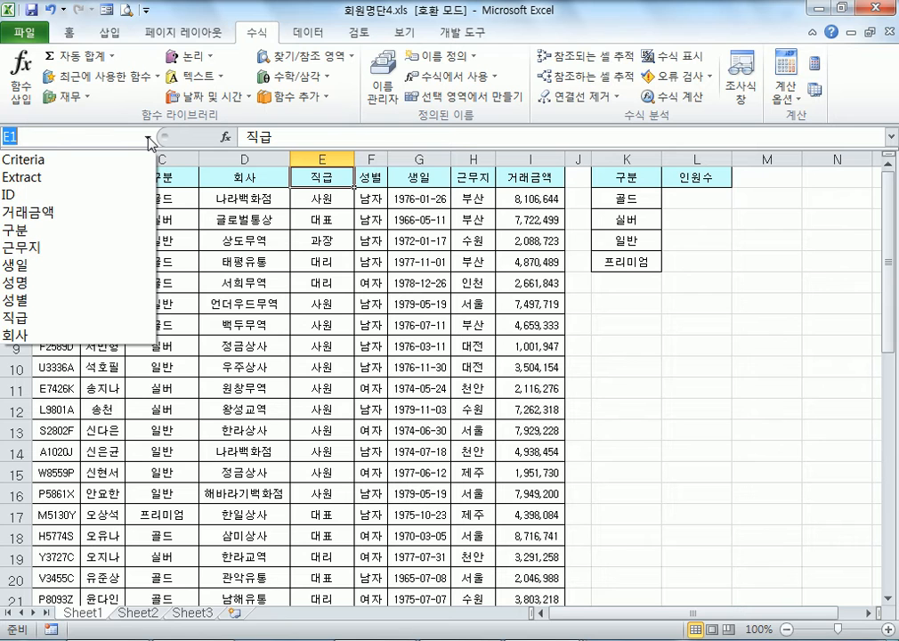
{"action": "left_click", "coordinate": [150, 140]}
{"action": "left_click", "coordinate": [149, 140]}
{"action": "left_click", "coordinate": [58, 247]}
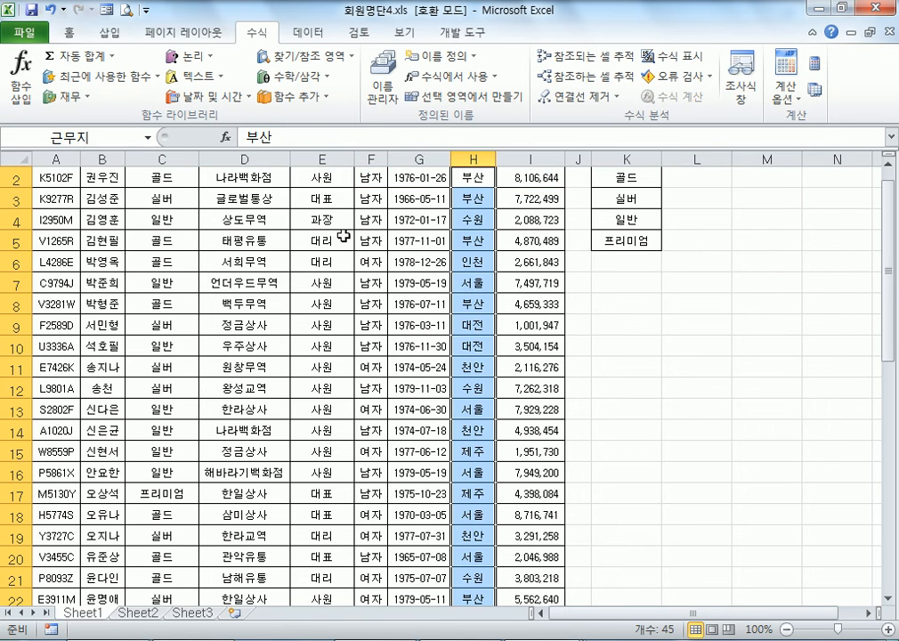
{"action": "scroll", "coordinate": [470, 200], "scroll_direction": "up", "scroll_amount": 1}
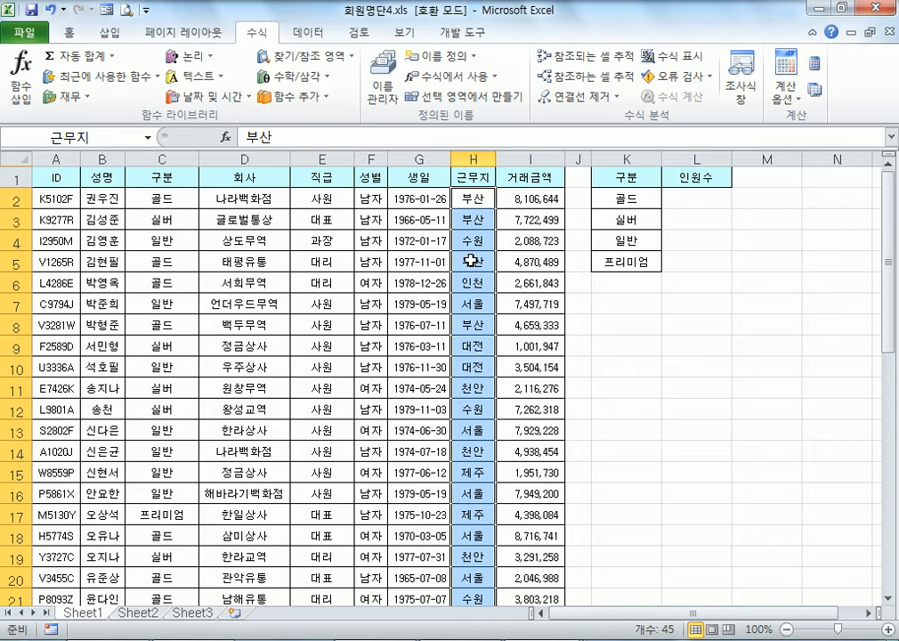
{"action": "left_click", "coordinate": [148, 138]}
{"action": "left_click", "coordinate": [95, 212]}
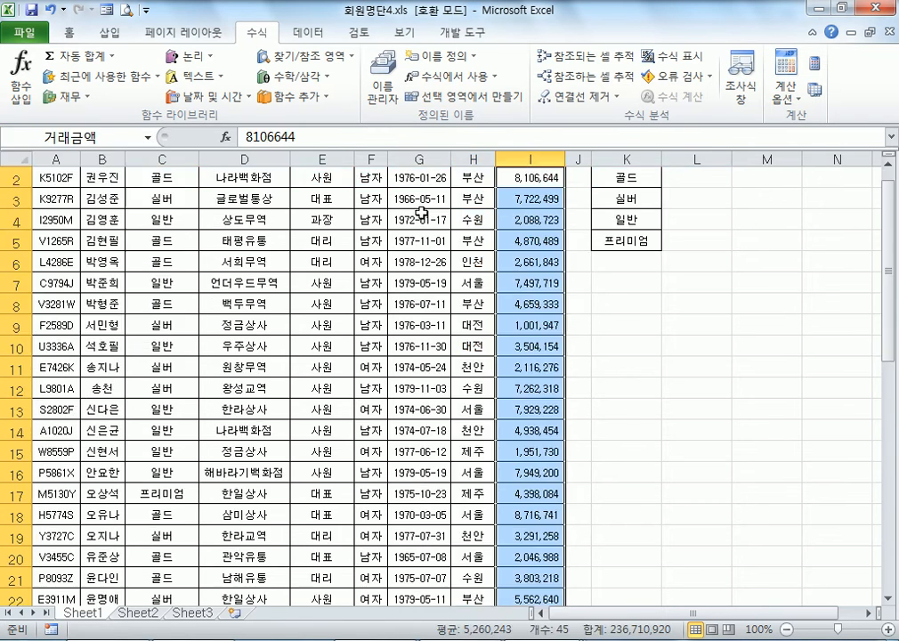
{"action": "scroll", "coordinate": [549, 203], "scroll_direction": "up", "scroll_amount": 1}
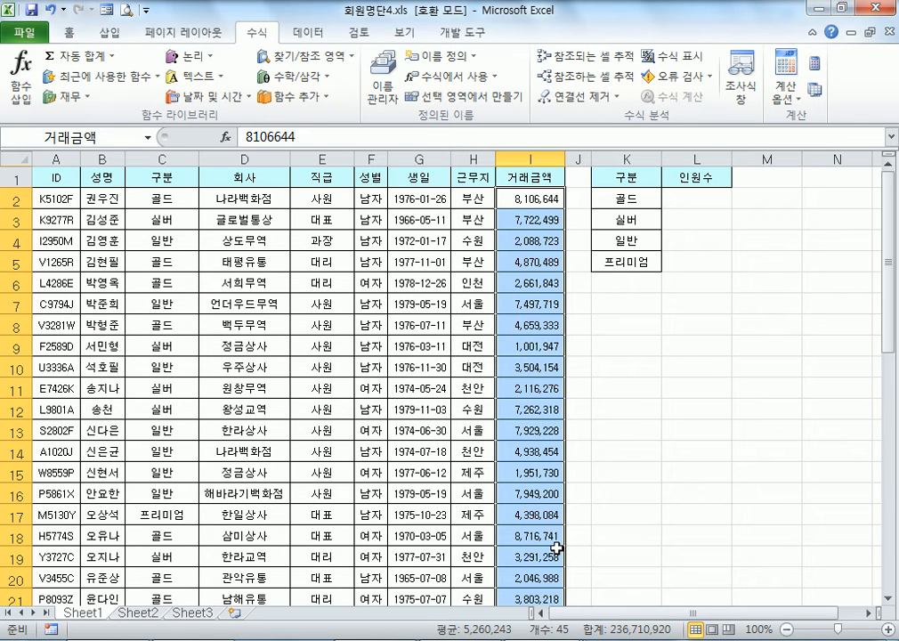
{"action": "left_click", "coordinate": [369, 322]}
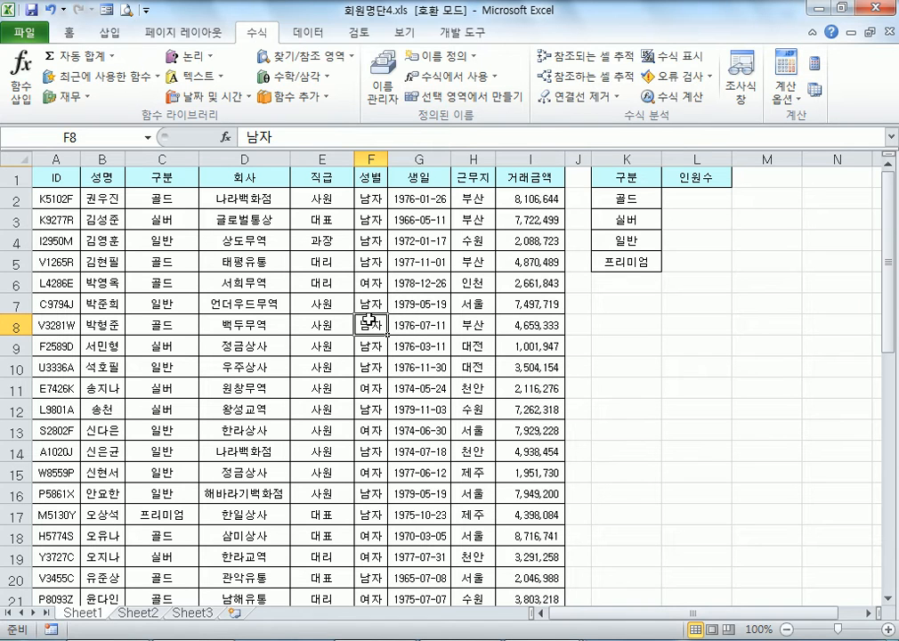
Go through the 구분 entries from C2 down to C5.
{"action": "left_click", "coordinate": [176, 197]}
{"action": "key", "text": "Down"}
{"action": "key", "text": "Down"}
{"action": "key", "text": "Down"}
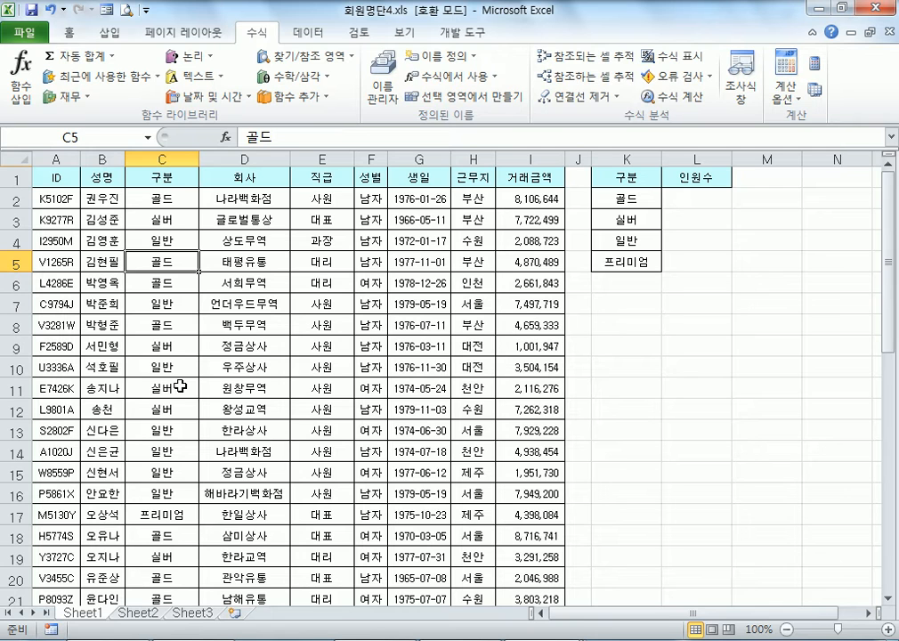
Enter =COUNTA(근무지) in cell K8, checking the highlighted 근무지 range before committing the formula.
{"action": "left_click", "coordinate": [626, 324]}
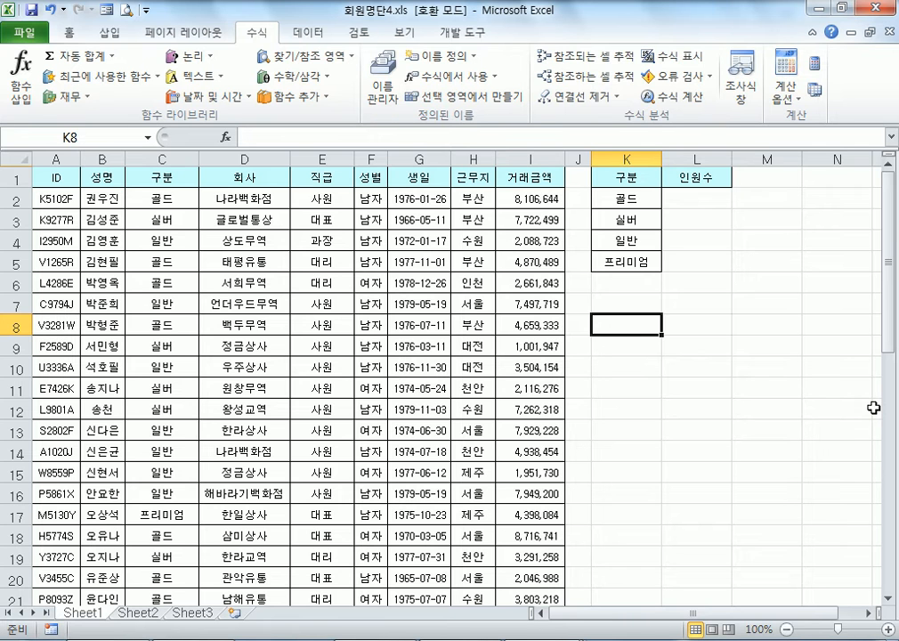
{"action": "type", "text": "="}
{"action": "key", "text": "Escape"}
{"action": "scroll", "coordinate": [873, 407], "scroll_direction": "up", "scroll_amount": 8, "text": "ctrl"}
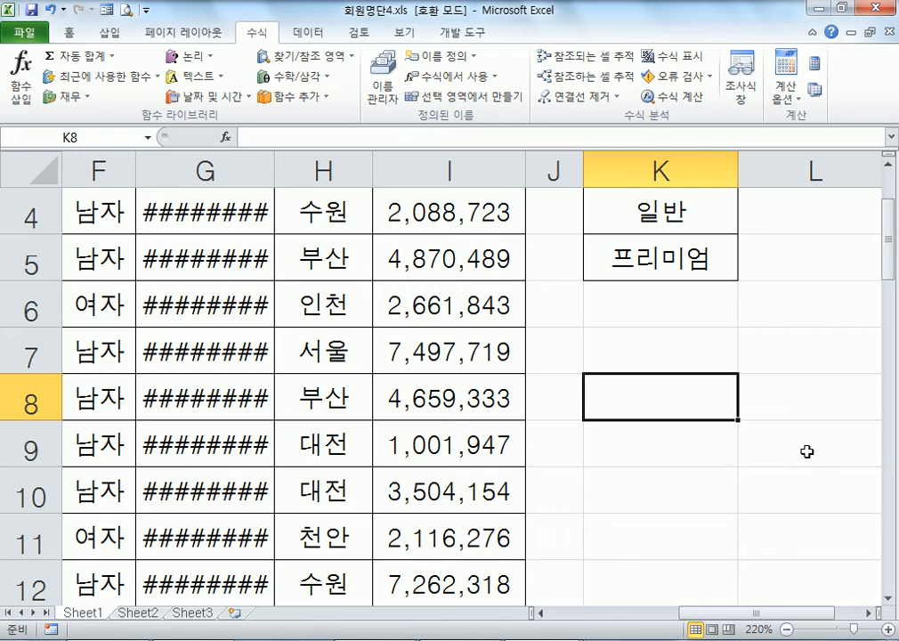
{"action": "type", "text": "=COUNT"}
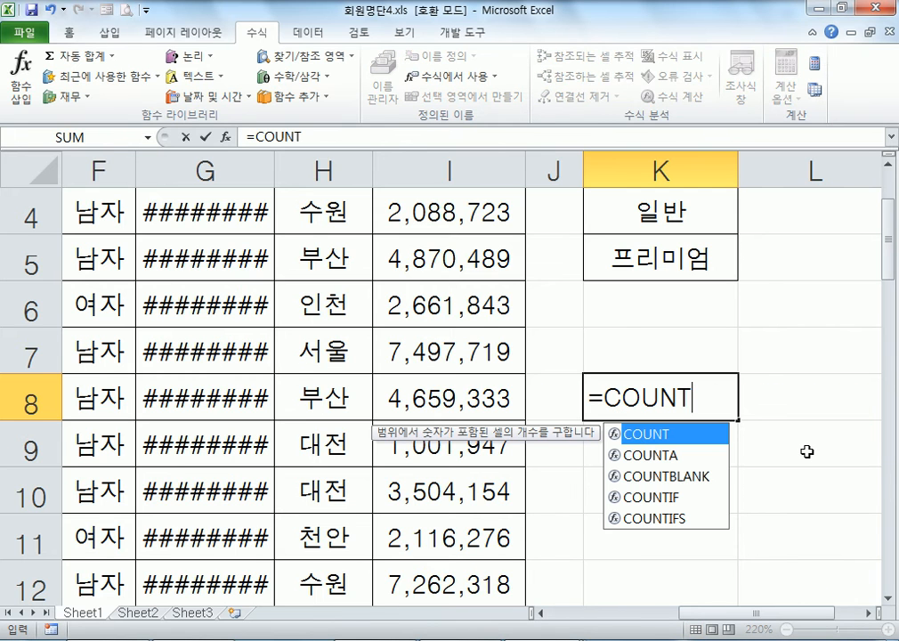
{"action": "type", "text": "A"}
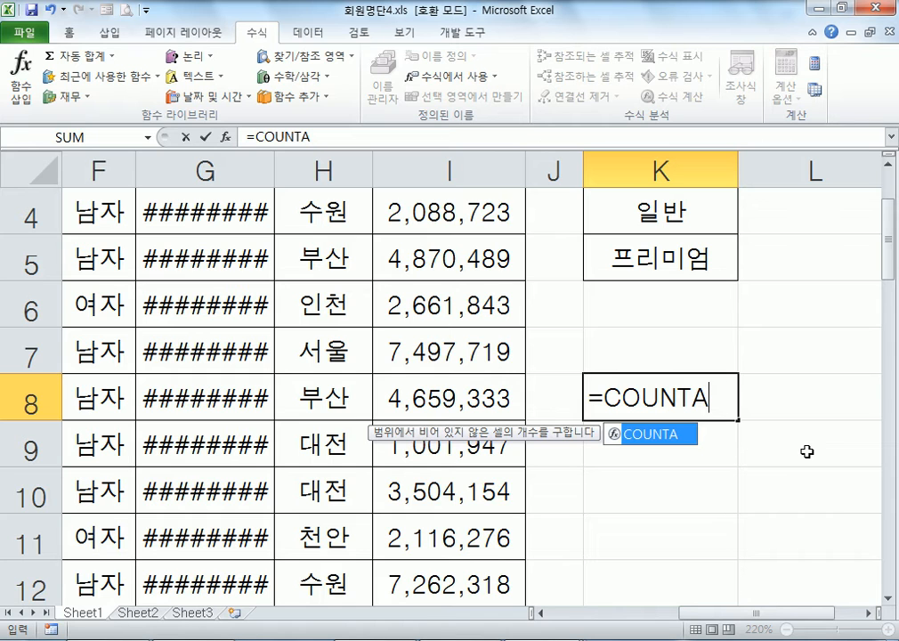
{"action": "type", "text": "("}
{"action": "type", "text": "RM"}
{"action": "key", "text": "BackSpace"}
{"action": "key", "text": "BackSpace"}
{"action": "type", "text": "근무지)"}
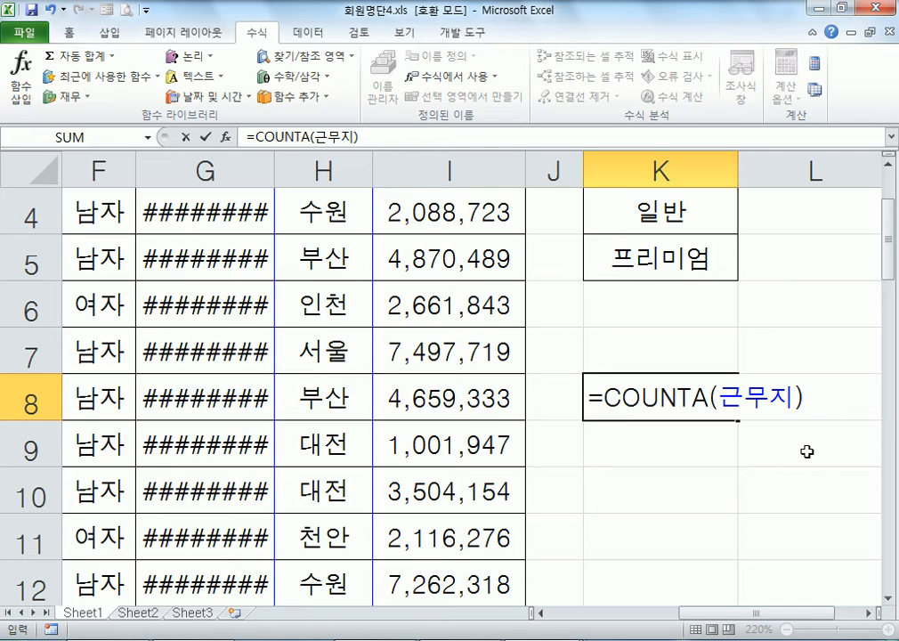
{"action": "scroll", "coordinate": [223, 258], "scroll_direction": "up", "scroll_amount": 1}
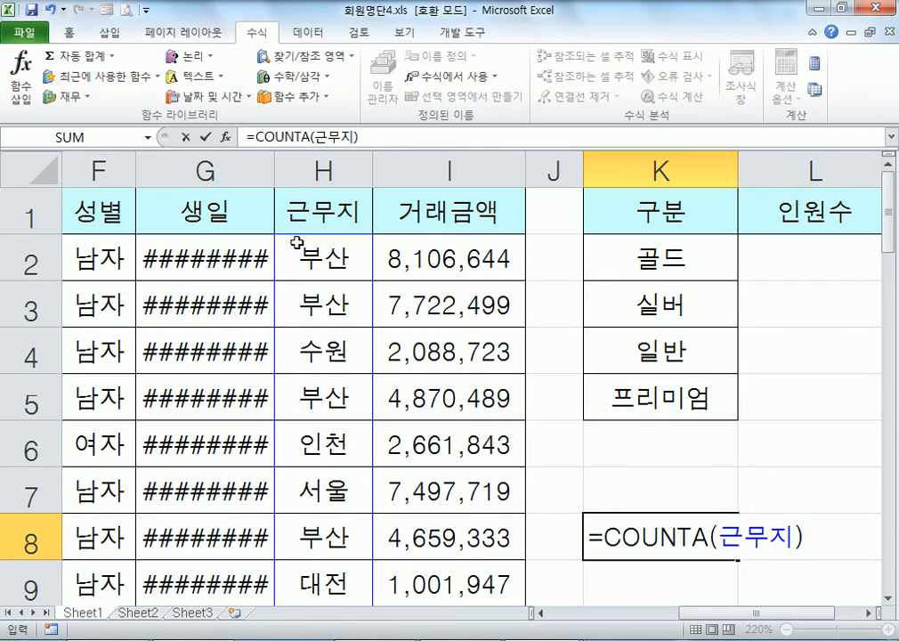
{"action": "scroll", "coordinate": [469, 374], "scroll_direction": "down", "scroll_amount": 3}
{"action": "scroll", "coordinate": [469, 375], "scroll_direction": "up", "scroll_amount": 3}
{"action": "scroll", "coordinate": [368, 265], "scroll_direction": "down", "scroll_amount": 2}
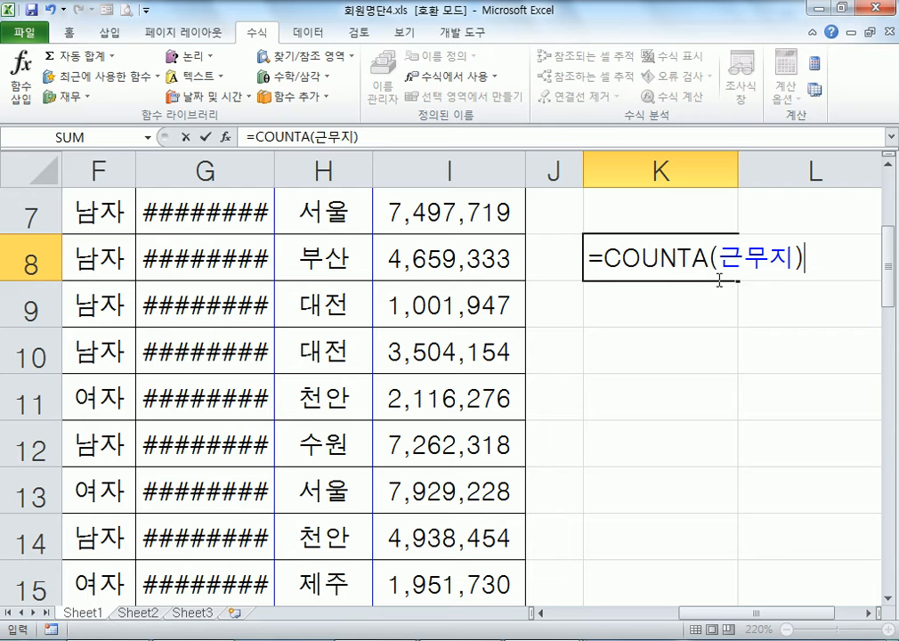
{"action": "key", "text": "Return"}
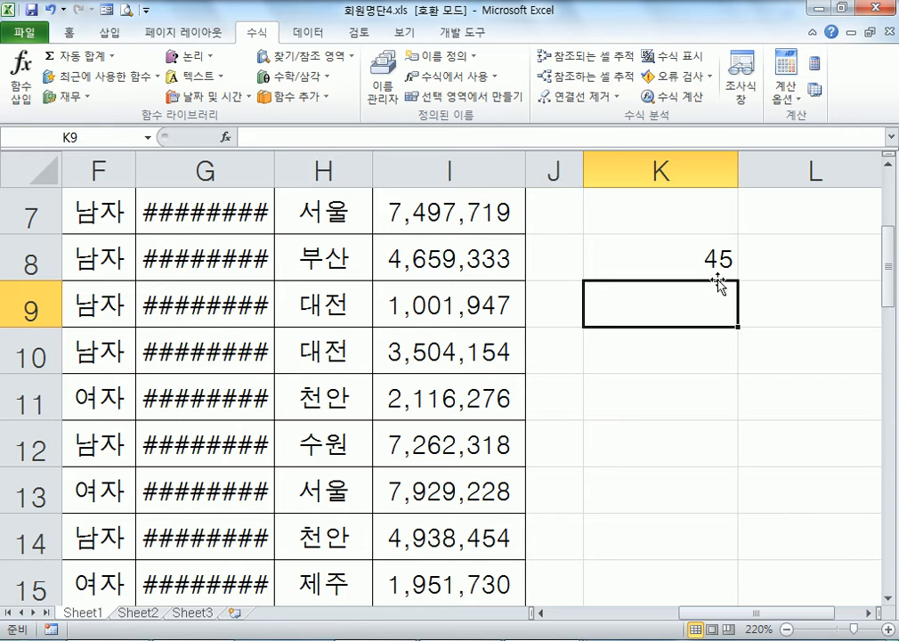
Replace the formula in K8 with its cell-address version, =COUNTA(H2:H46).
{"action": "scroll", "coordinate": [717, 282], "scroll_direction": "down", "scroll_amount": 5, "text": "ctrl"}
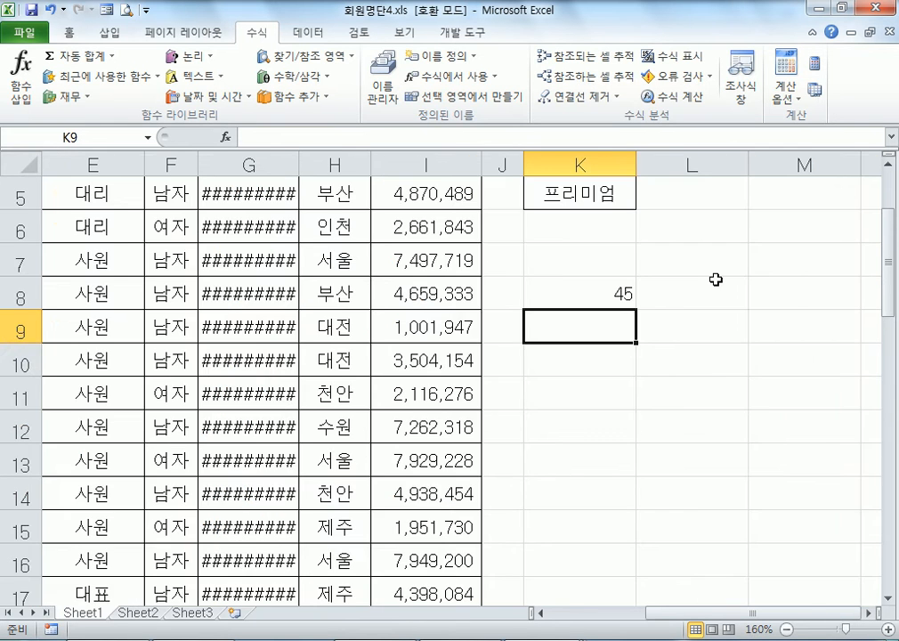
{"action": "scroll", "coordinate": [715, 279], "scroll_direction": "down", "scroll_amount": 2}
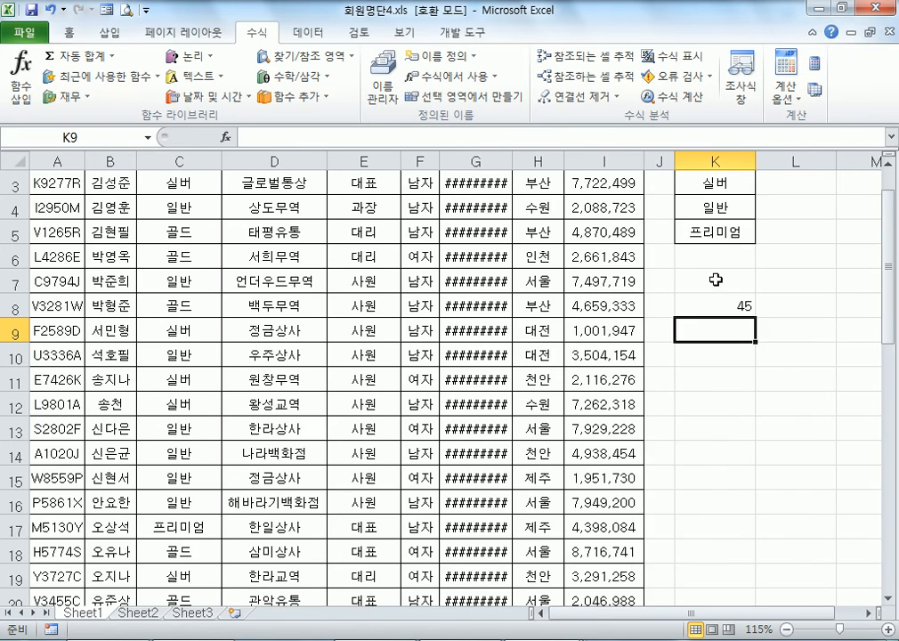
{"action": "scroll", "coordinate": [715, 279], "scroll_direction": "down", "scroll_amount": 1, "text": "ctrl"}
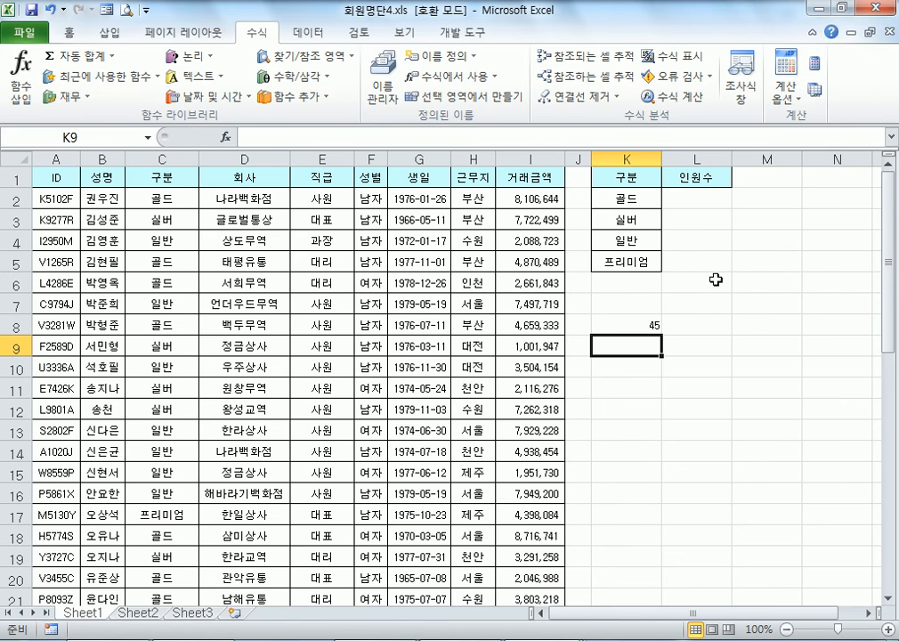
{"action": "left_click", "coordinate": [634, 331]}
{"action": "key", "text": "BackSpace"}
{"action": "type", "text": "=COUNT"}
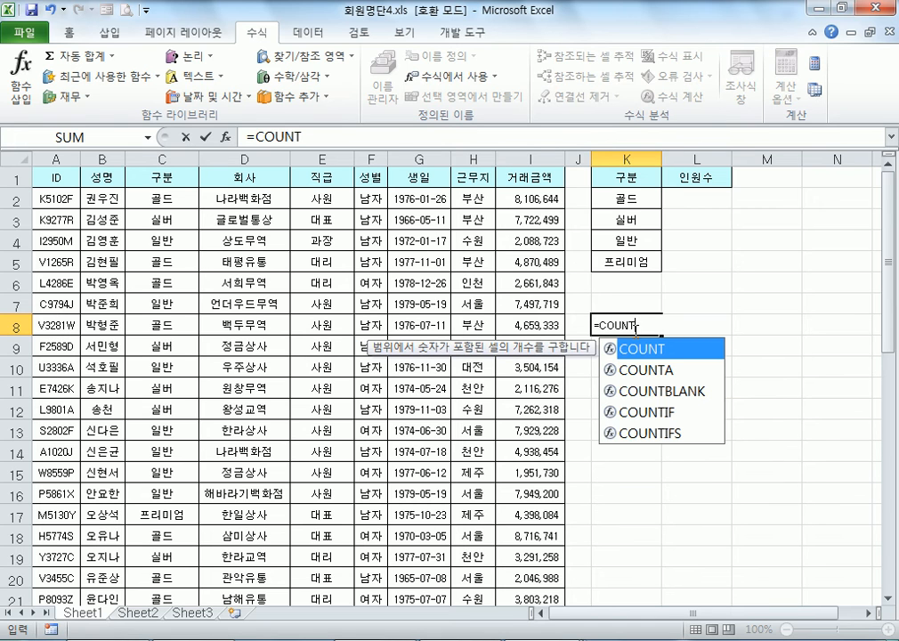
{"action": "type", "text": "A"}
{"action": "type", "text": "("}
{"action": "key", "text": "BackSpace"}
{"action": "type", "text": "("}
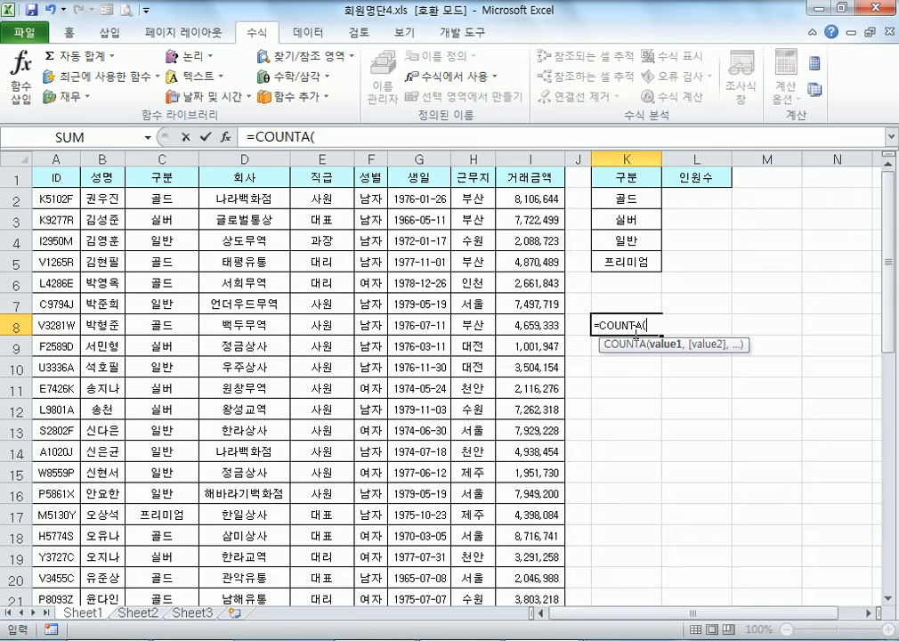
{"action": "type", "text": "H2:H"}
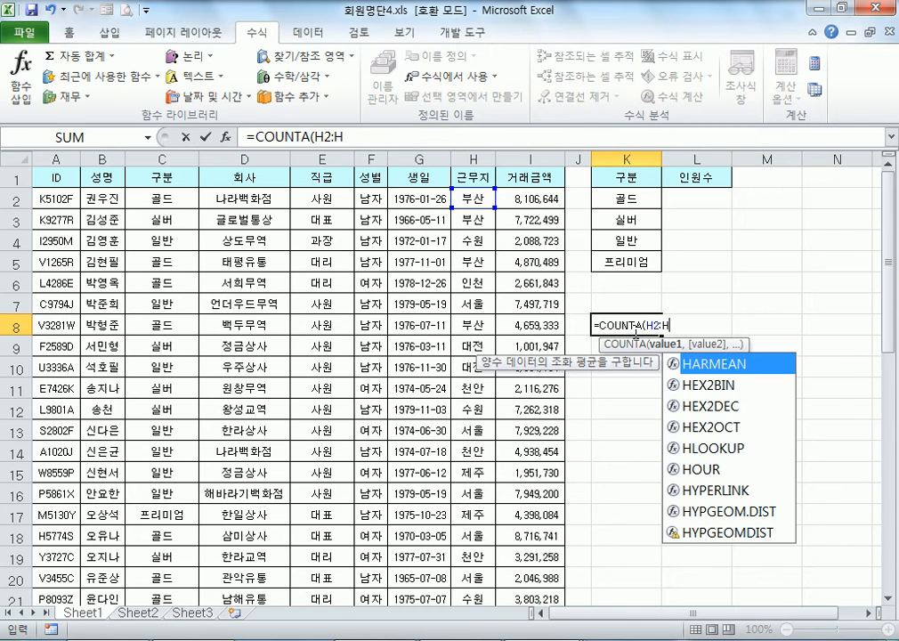
{"action": "type", "text": "45"}
{"action": "key", "text": "BackSpace"}
{"action": "type", "text": "6"}
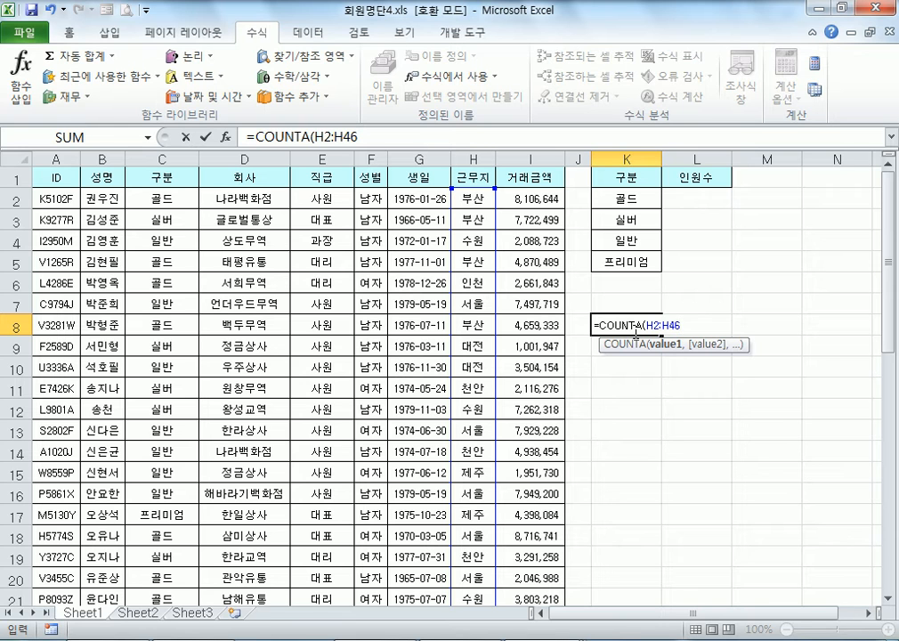
{"action": "key", "text": "ctrl+Return"}
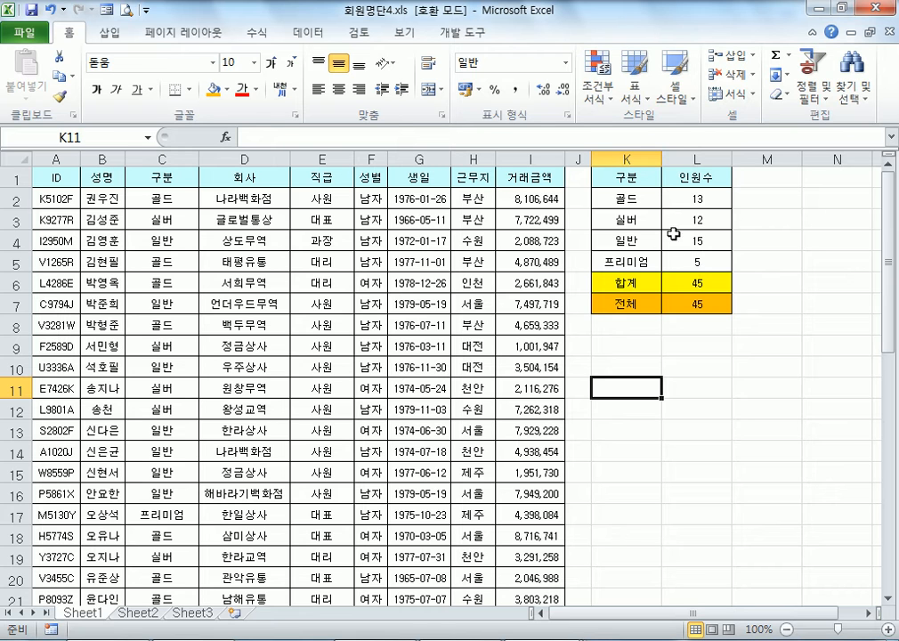
Examine the 인원수 formula for 골드 in cell L2 of the summary table.
{"action": "left_click", "coordinate": [682, 203]}
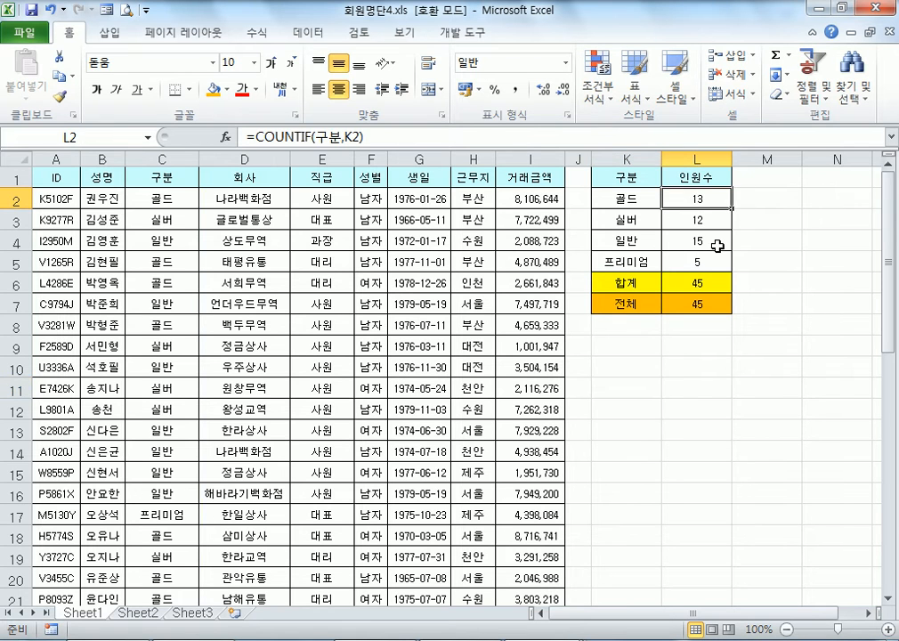
{"action": "key", "text": "F2"}
{"action": "key", "text": "Escape"}
{"action": "scroll", "coordinate": [781, 320], "scroll_direction": "up", "scroll_amount": 8}
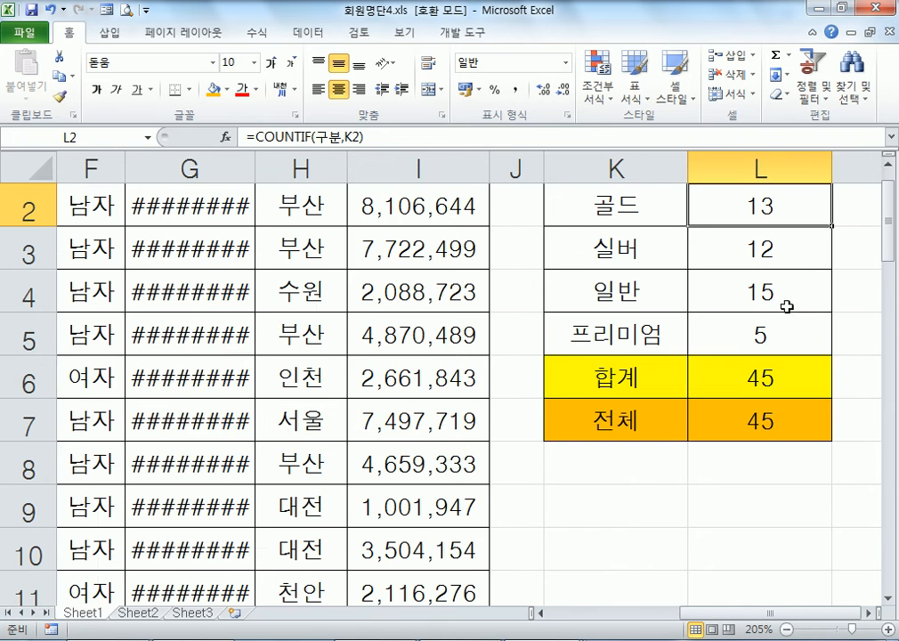
Review the formulas behind 골드, 합계 and 전체 in cells L2, L6 and L7.
{"action": "key", "text": "F2"}
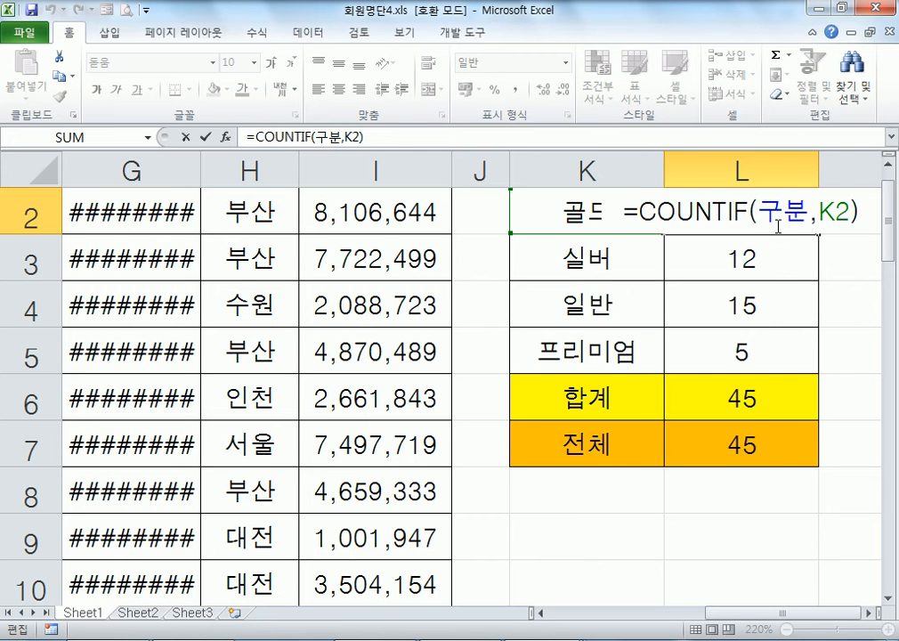
{"action": "key", "text": "Escape"}
{"action": "left_click", "coordinate": [756, 401]}
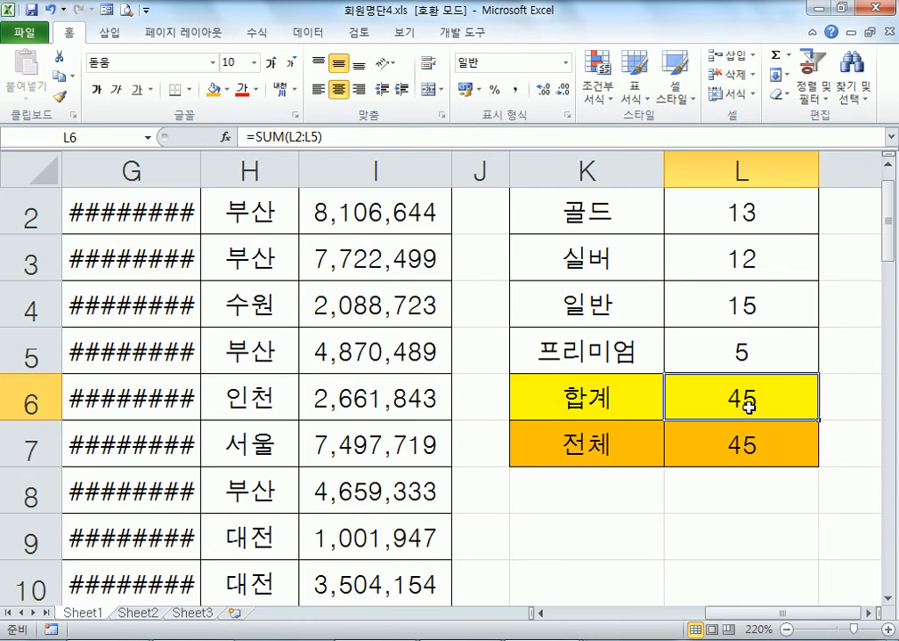
{"action": "key", "text": "F2"}
{"action": "left_click_drag", "start_coordinate": [728, 201], "coordinate": [711, 407]}
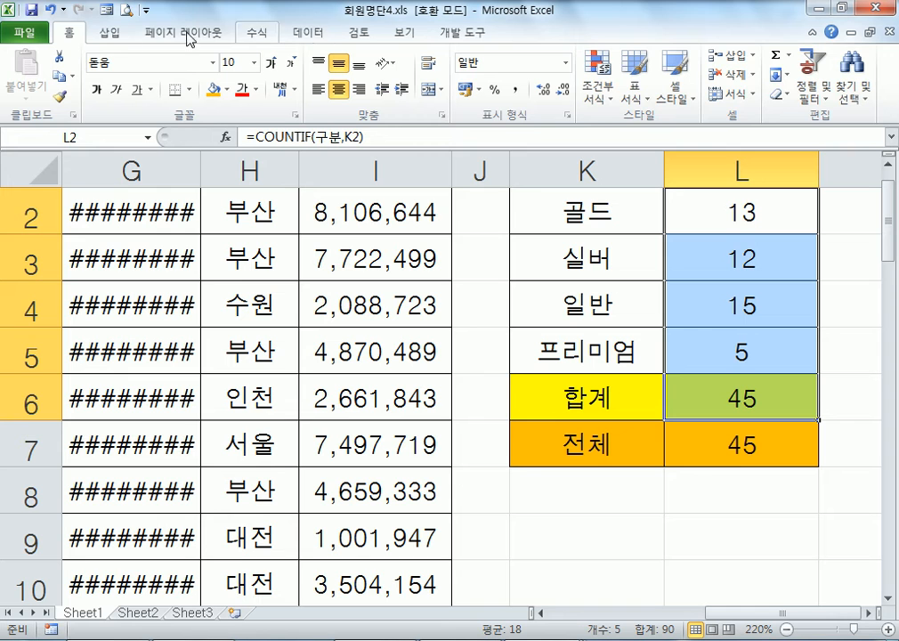
{"action": "left_click", "coordinate": [257, 32]}
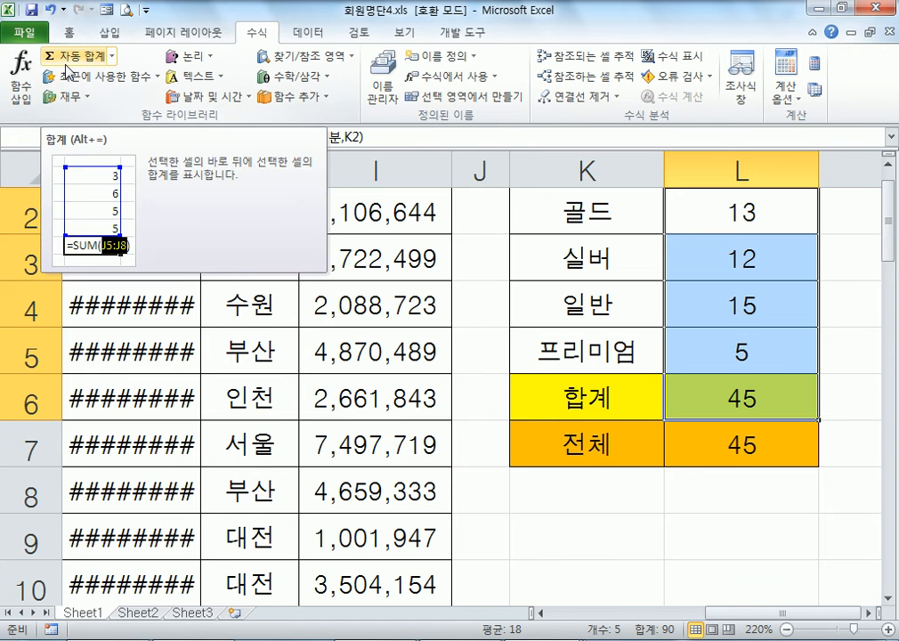
{"action": "double_click", "coordinate": [742, 452]}
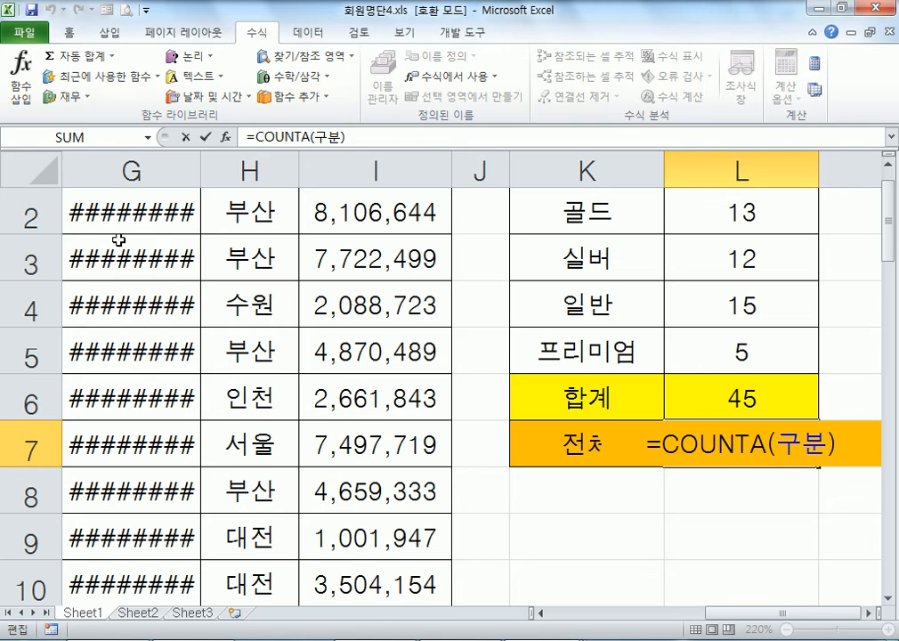
{"action": "key", "text": "Escape"}
Compare the 합계 and 전체 counts in cells L6 and L7 of the summary table.
{"action": "scroll", "coordinate": [131, 225], "scroll_direction": "down", "scroll_amount": 4}
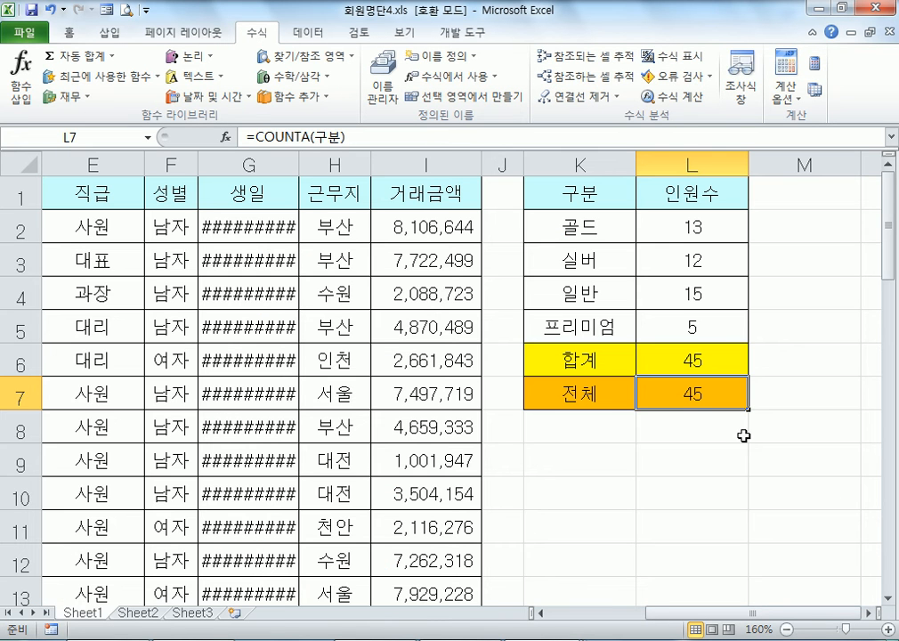
{"action": "left_click", "coordinate": [687, 357]}
{"action": "left_click", "coordinate": [681, 393]}
{"action": "mouse_move", "coordinate": [689, 366]}
{"action": "left_mouse_down"}
{"action": "mouse_move", "coordinate": [681, 393]}
{"action": "mouse_move", "coordinate": [676, 363]}
{"action": "left_mouse_up"}
{"action": "scroll", "coordinate": [480, 401], "scroll_direction": "down", "scroll_amount": 4}
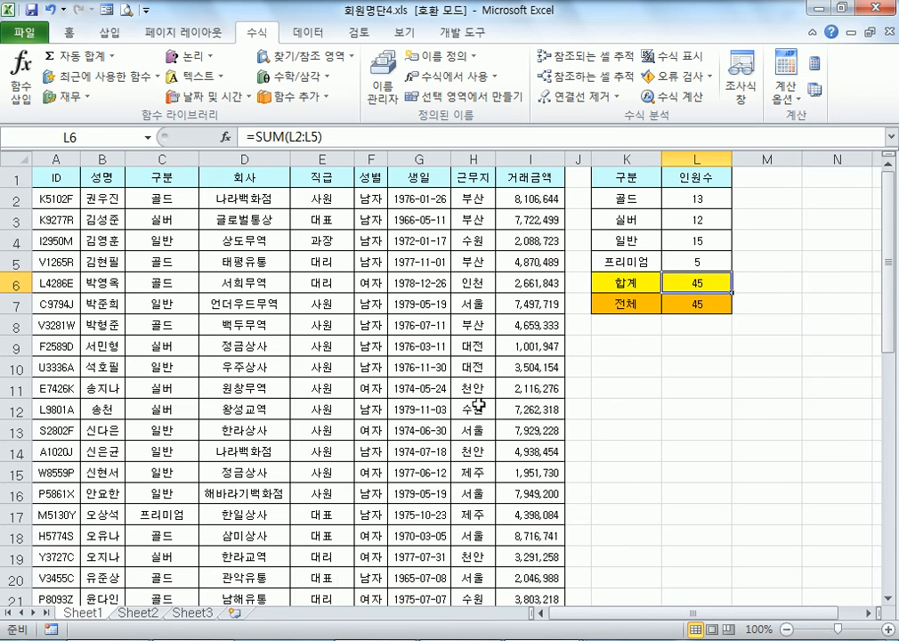
Switch to the Notepad notes and add the syntax =COUNTIFS(범위1, 조건1, 범위2, 조건2, ...) below the COUNTIF line.
{"action": "key", "text": "alt+Tab"}
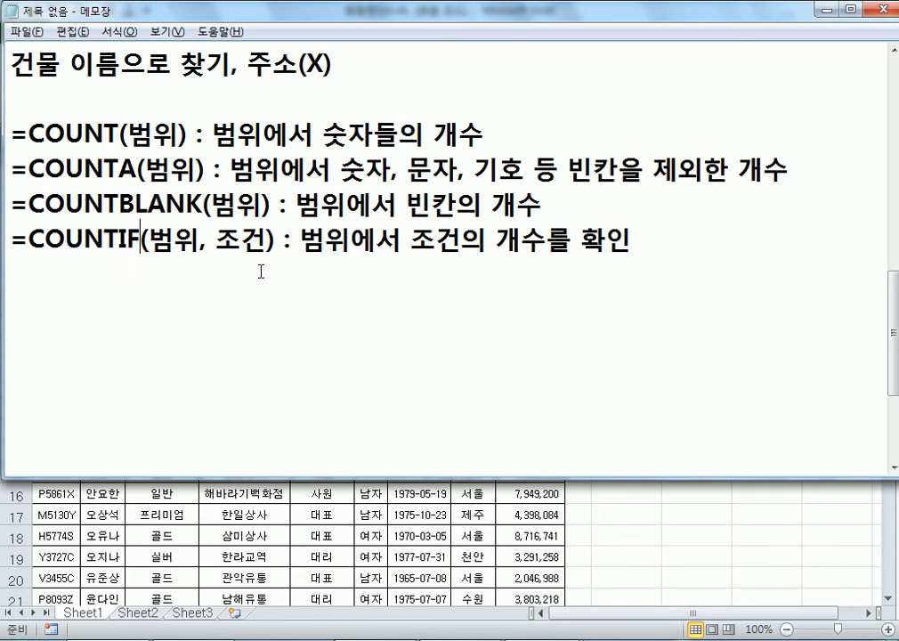
{"action": "left_click", "coordinate": [26, 285]}
{"action": "type", "text": "=COUNTIF"}
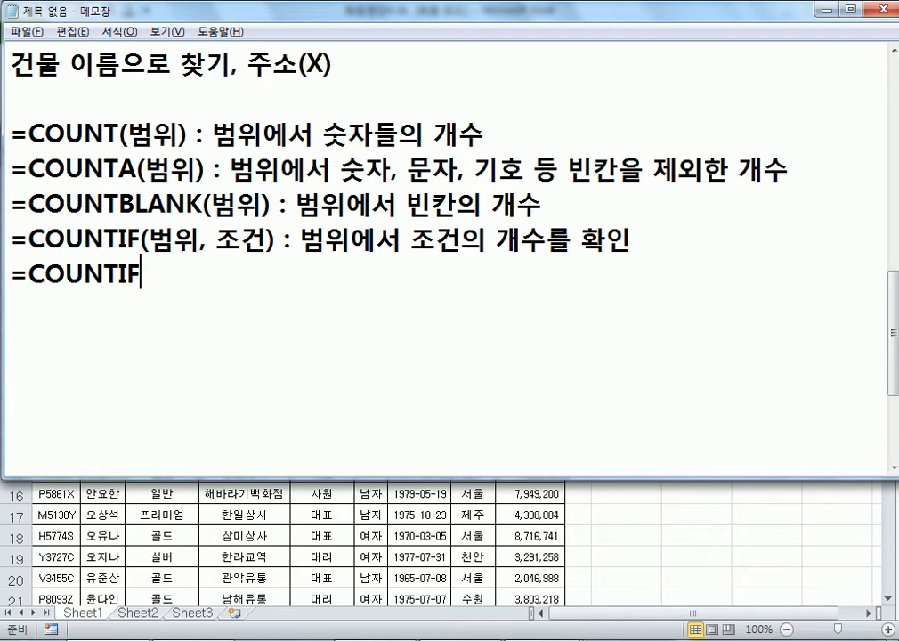
{"action": "type", "text": "S(버우"}
{"action": "key", "text": "BackSpace"}
{"action": "key", "text": "BackSpace"}
{"action": "key", "text": "BackSpace"}
{"action": "type", "text": "범우위,"}
{"action": "key", "text": "BackSpace"}
{"action": "key", "text": "BackSpace"}
{"action": "type", "text": "1"}
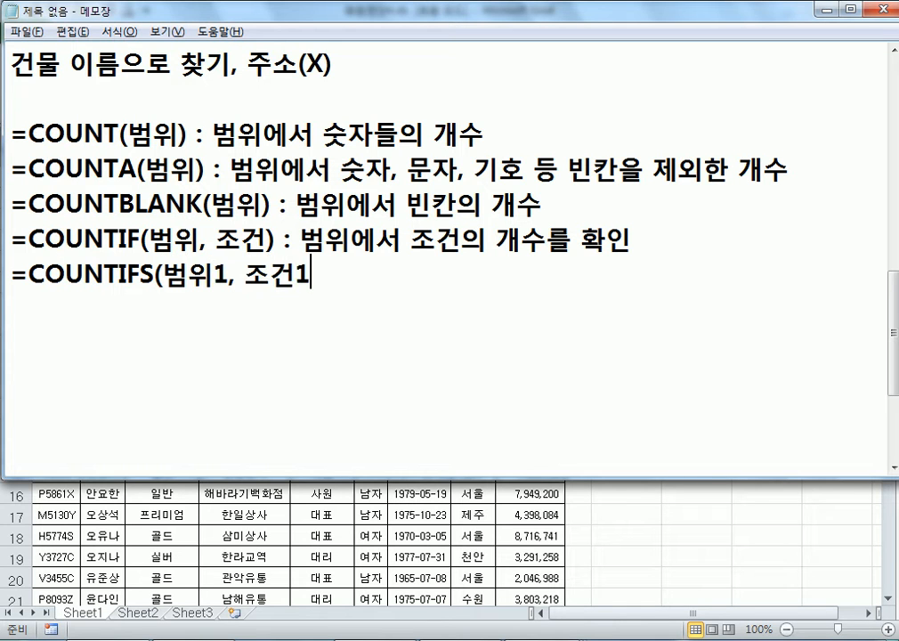
{"action": "type", "text": ", 족건1, 범위2, 조건"}
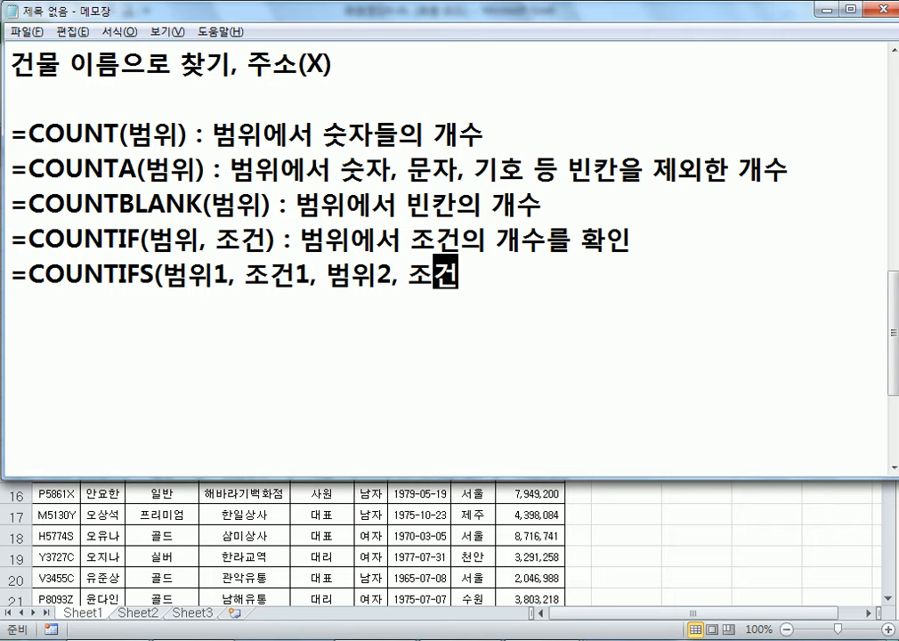
{"action": "type", "text": "2, ...) "}
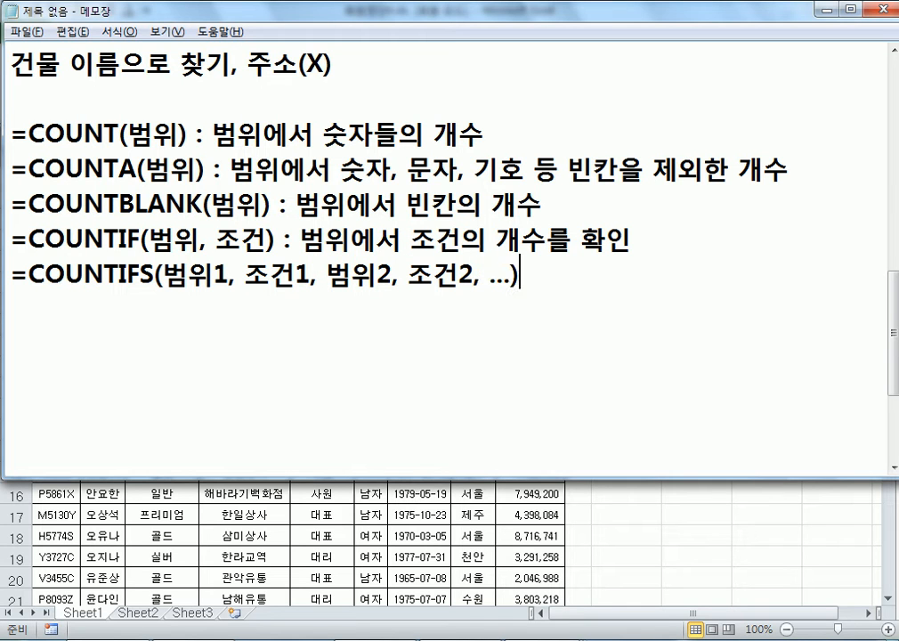
Add the description ": 여러가지의 조건에 합당한 개수" after the COUNTIFS syntax.
{"action": "type", "text": ": 여러"}
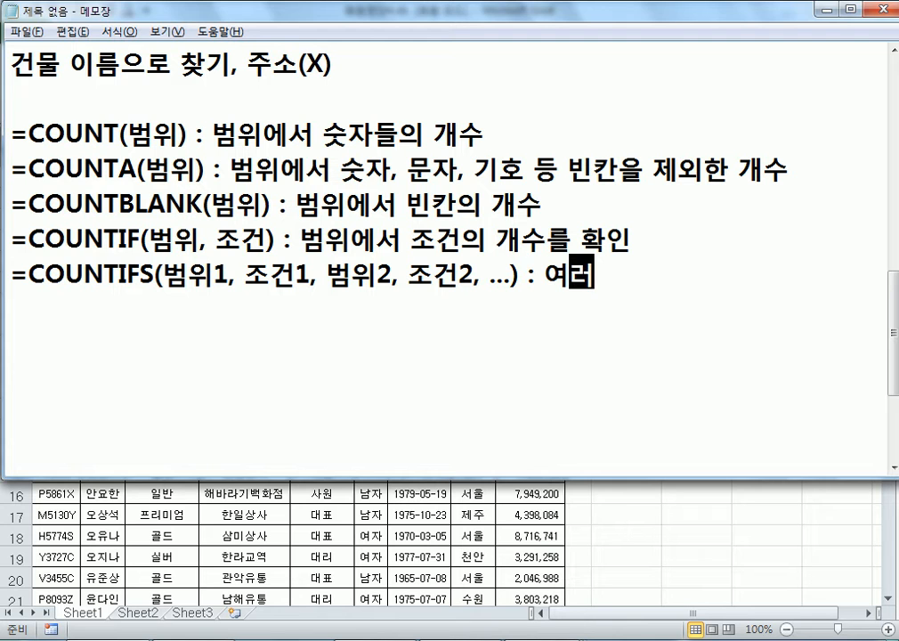
{"action": "type", "text": "가지의 조건에 "}
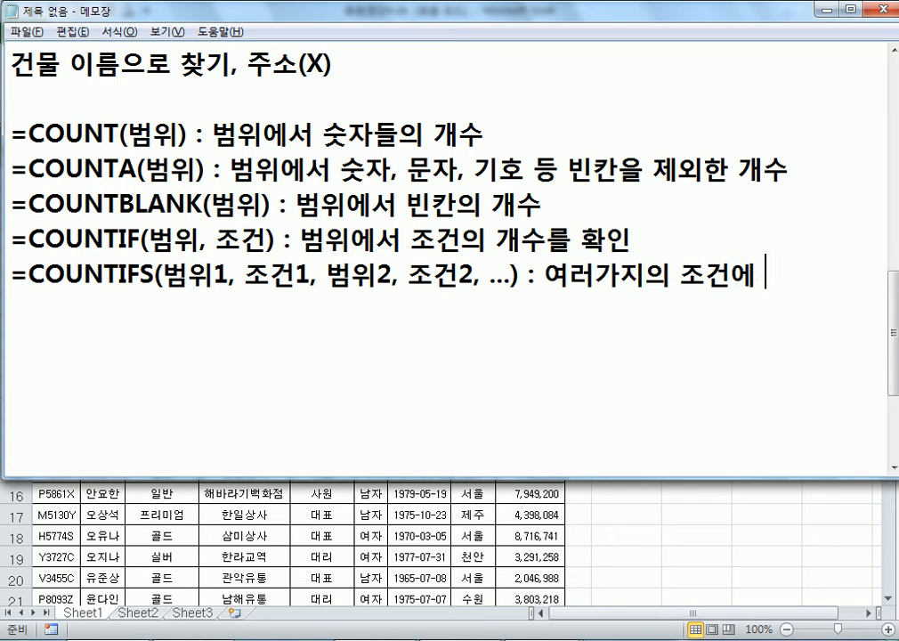
{"action": "type", "text": "합ㄷ당한 개수"}
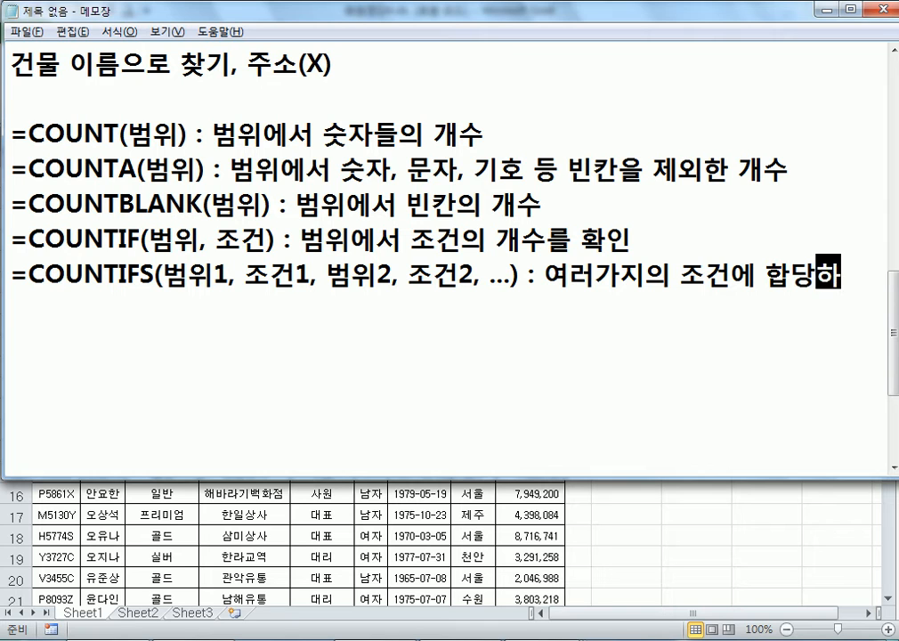
{"action": "key", "text": "Return"}
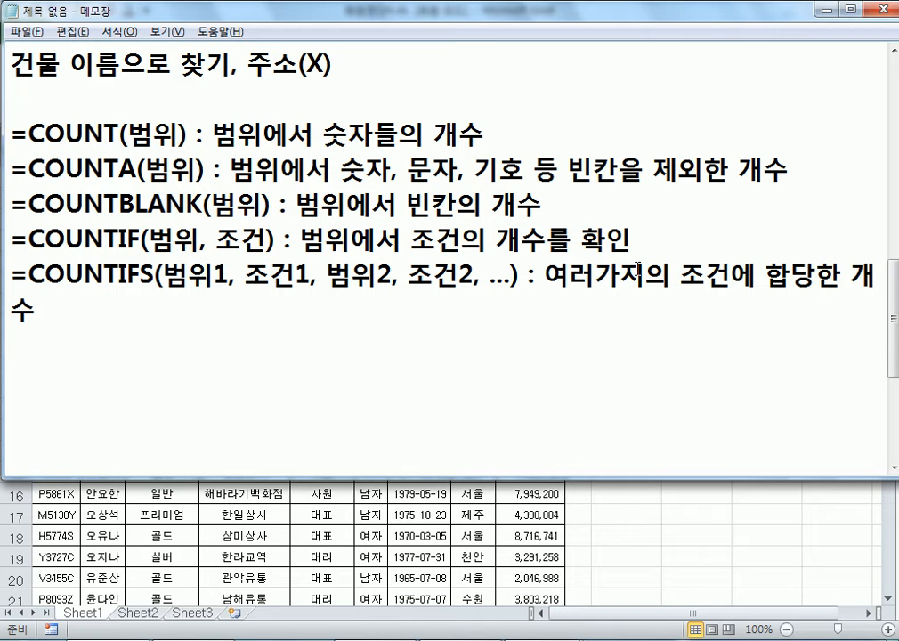
Reword the COUNTIFS description to 조건이 여러개인 개수, start a new line, and switch back to the Excel member list.
{"action": "left_click", "coordinate": [547, 274]}
{"action": "type", "text": "조건이 "}
{"action": "type", "text": "여러개인"}
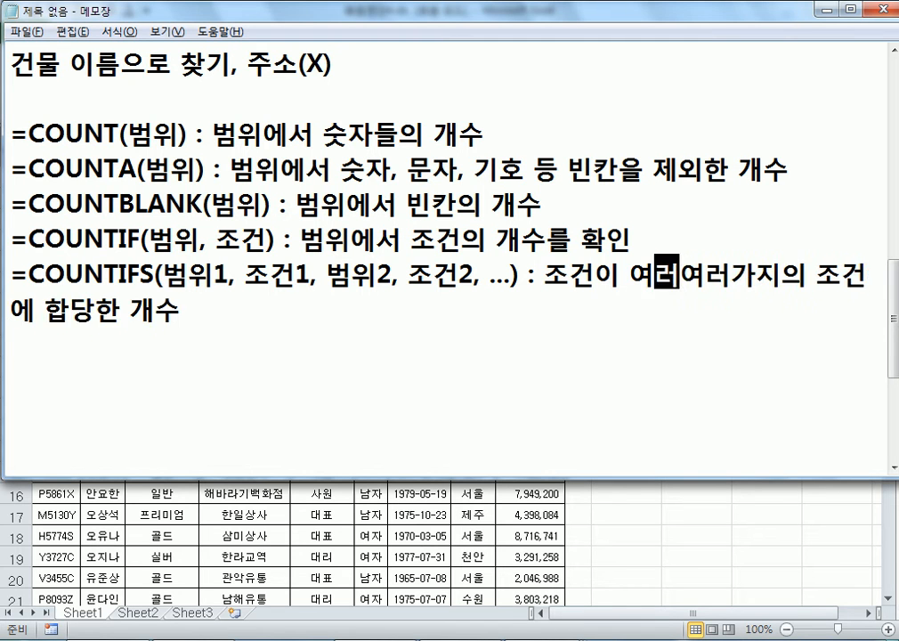
{"action": "key", "text": "Delete"}
{"action": "key", "text": "Delete"}
{"action": "key", "text": "Delete"}
{"action": "key", "text": "Delete"}
{"action": "key", "text": "Delete"}
{"action": "key", "text": "Delete"}
{"action": "key", "text": "Delete"}
{"action": "key", "text": "Delete"}
{"action": "key", "text": "Delete"}
{"action": "key", "text": "Delete"}
{"action": "key", "text": "Delete"}
{"action": "key", "text": "Delete"}
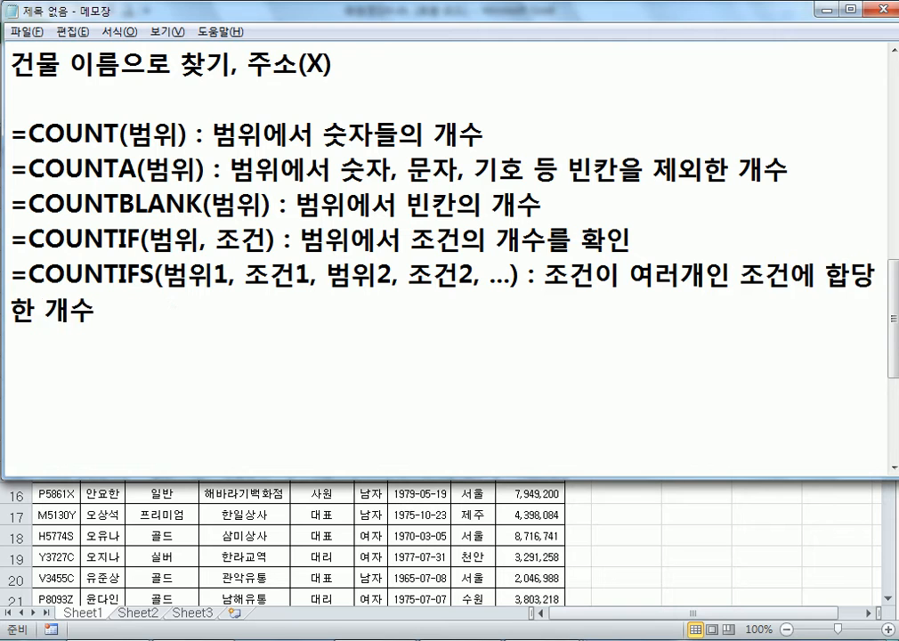
{"action": "key", "text": "Delete"}
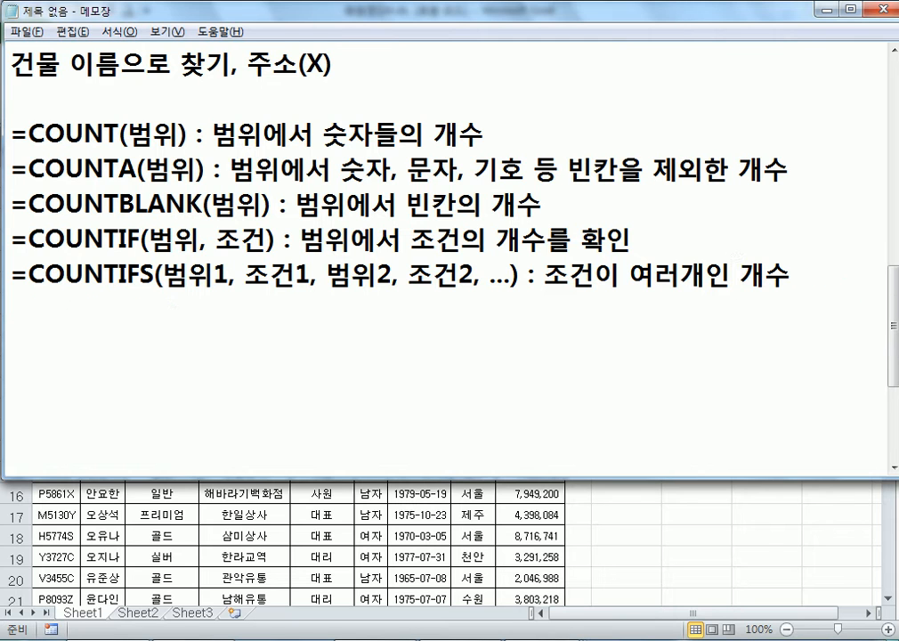
{"action": "key", "text": "End"}
{"action": "key", "text": "Return"}
{"action": "key", "text": "alt+Tab"}
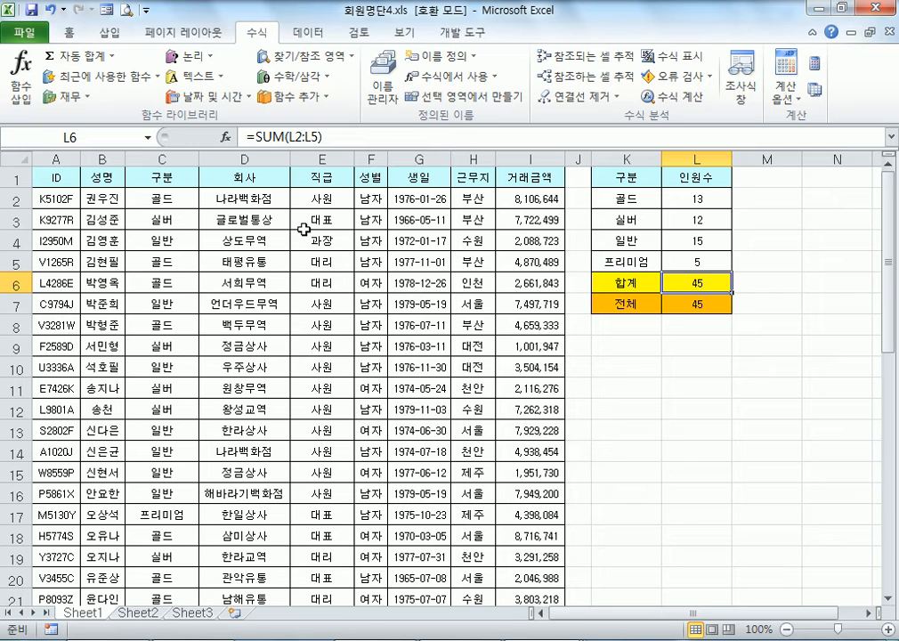
Enter 골드 in cell K10 and 여자 in cell K11.
{"action": "left_click", "coordinate": [629, 366]}
{"action": "type", "text": "골드"}
{"action": "key", "text": "Return"}
{"action": "type", "text": "여자"}
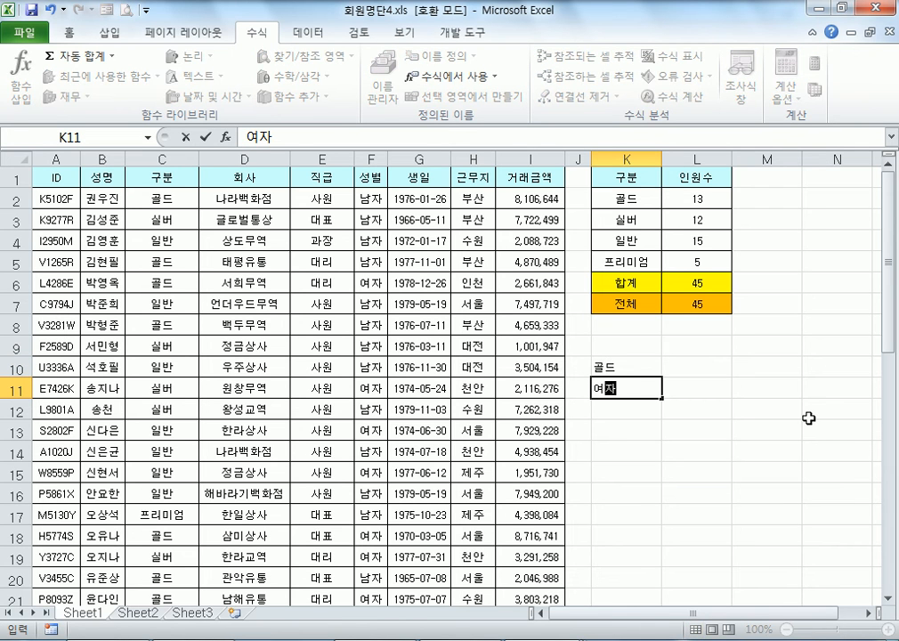
{"action": "key", "text": "Return"}
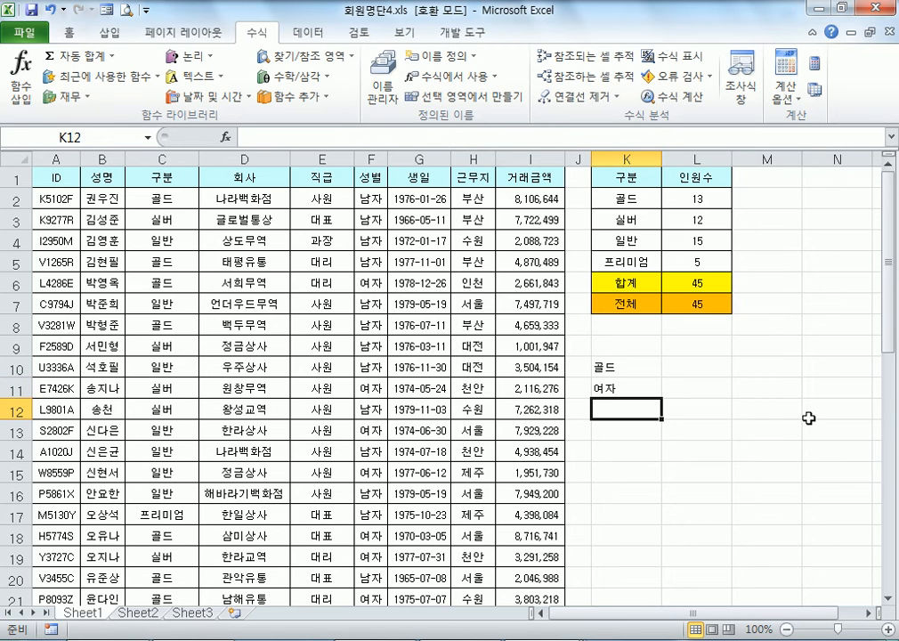
Replace the entries below the summary with 구부 in cell K10 and 골드 in cell K11.
{"action": "key", "text": "Up"}
{"action": "key", "text": "Up"}
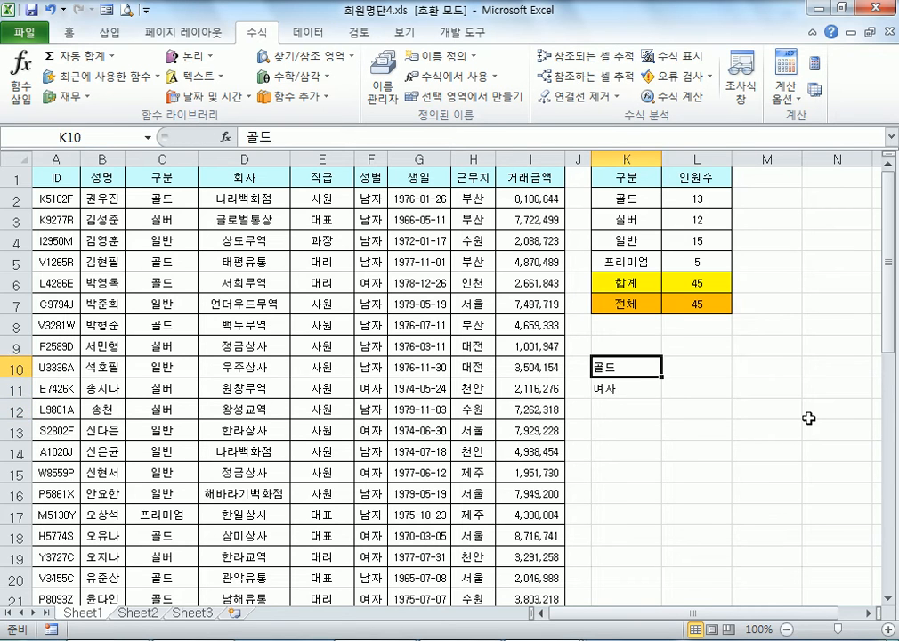
{"action": "type", "text": "구부"}
{"action": "key", "text": "Return"}
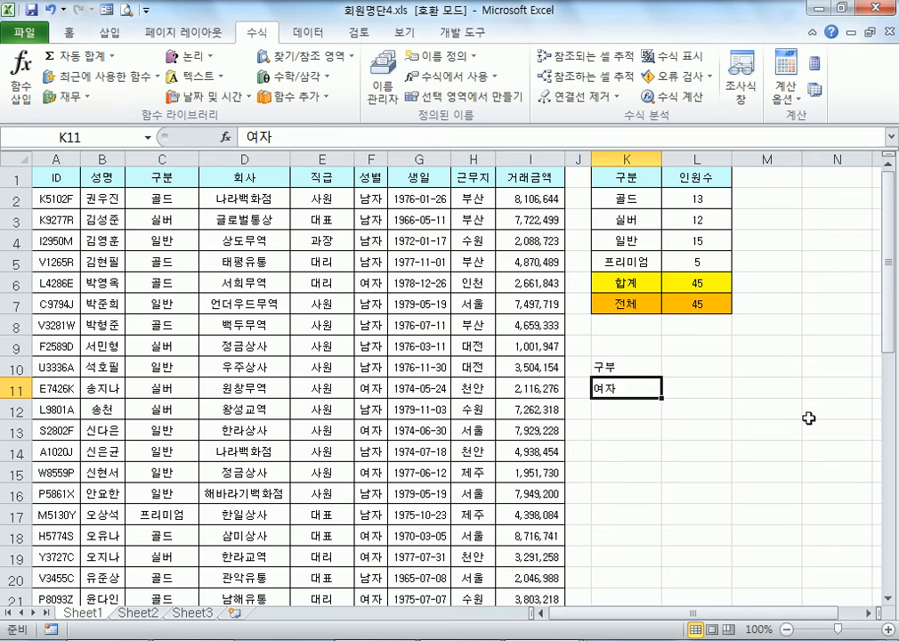
{"action": "type", "text": "고르"}
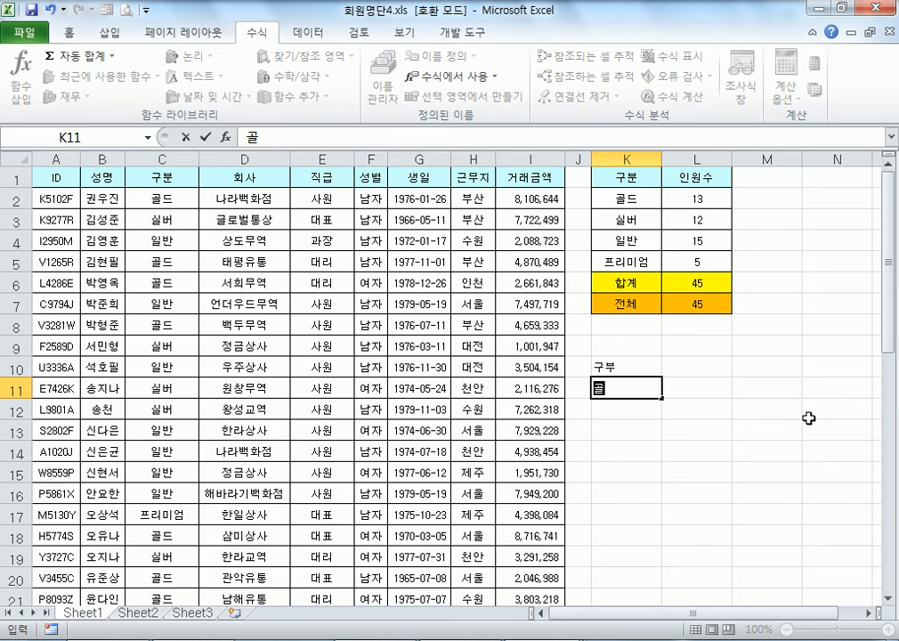
{"action": "key", "text": "BackSpace"}
{"action": "key", "text": "BackSpace"}
{"action": "key", "text": "BackSpace"}
{"action": "type", "text": "골드"}
{"action": "key", "text": "Tab"}
Enter the heading 성별 in cell L10 and the condition 여 in L11.
{"action": "key", "text": "Up"}
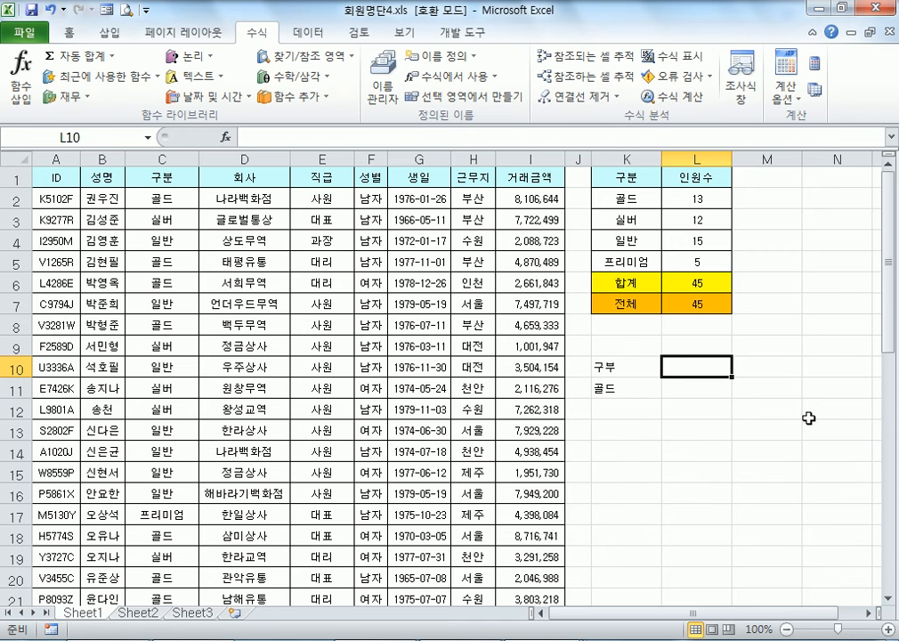
{"action": "type", "text": "서"}
{"action": "key", "text": "Return"}
{"action": "type", "text": "여"}
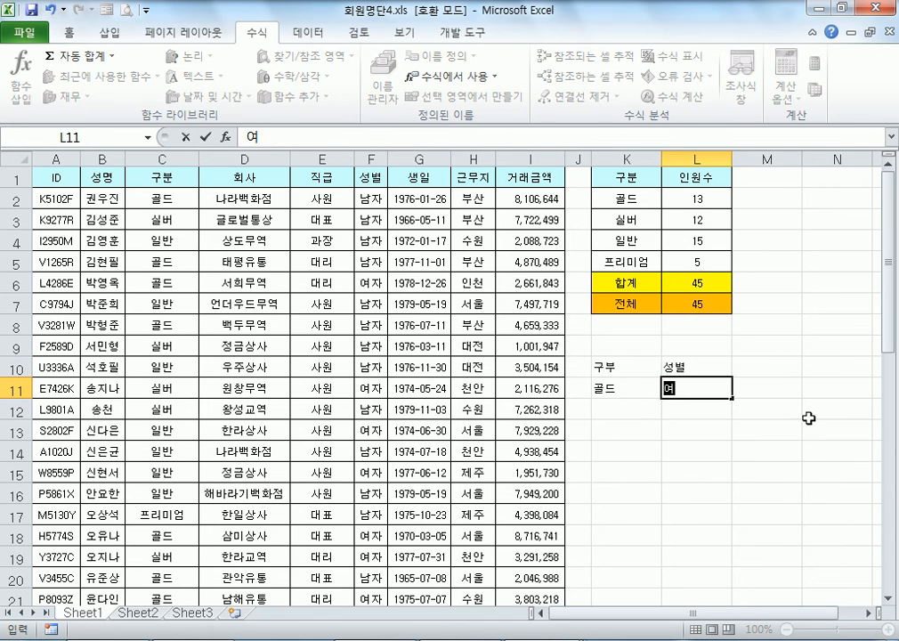
{"action": "key", "text": "Return"}
Correct the misspelled heading in cell K10 to 구분.
{"action": "double_click", "coordinate": [650, 363]}
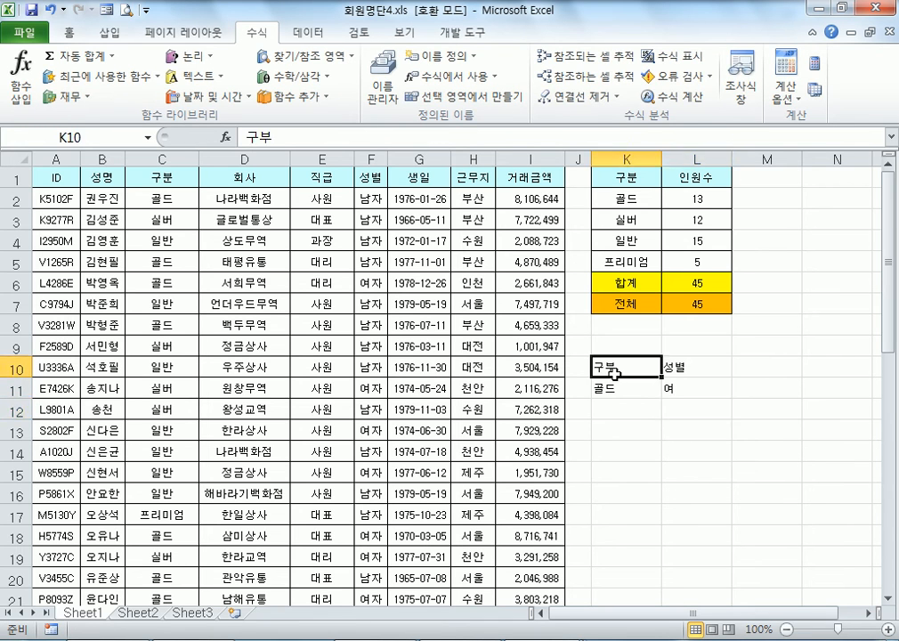
{"action": "key", "text": "BackSpace"}
{"action": "type", "text": "분"}
{"action": "key", "text": "Return"}
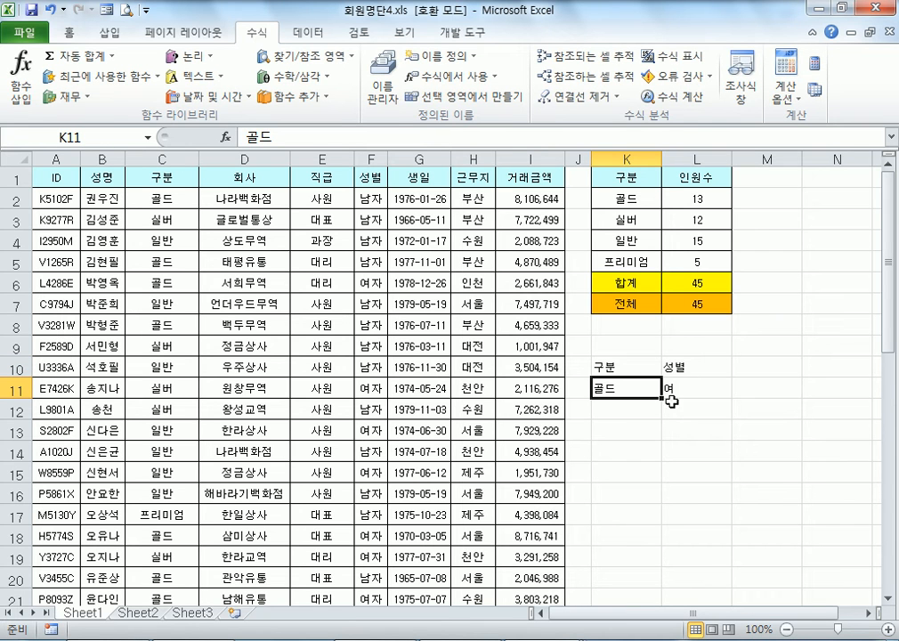
Start a COUNTIFS formula in cell K13 with the named range 구분 and cell K11 as its first criterion.
{"action": "left_click", "coordinate": [634, 429]}
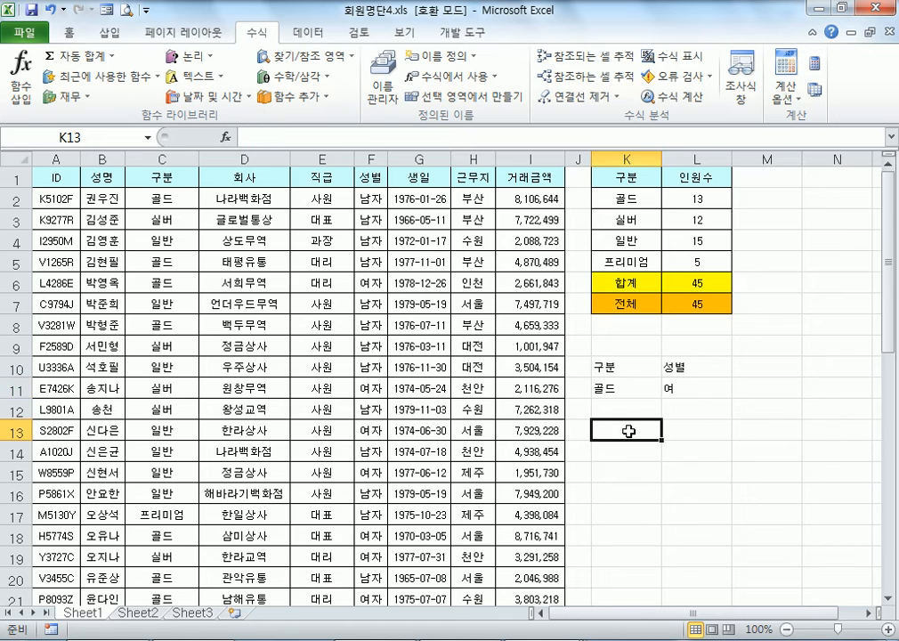
{"action": "scroll", "coordinate": [645, 450], "scroll_direction": "up", "scroll_amount": 5, "text": "ctrl"}
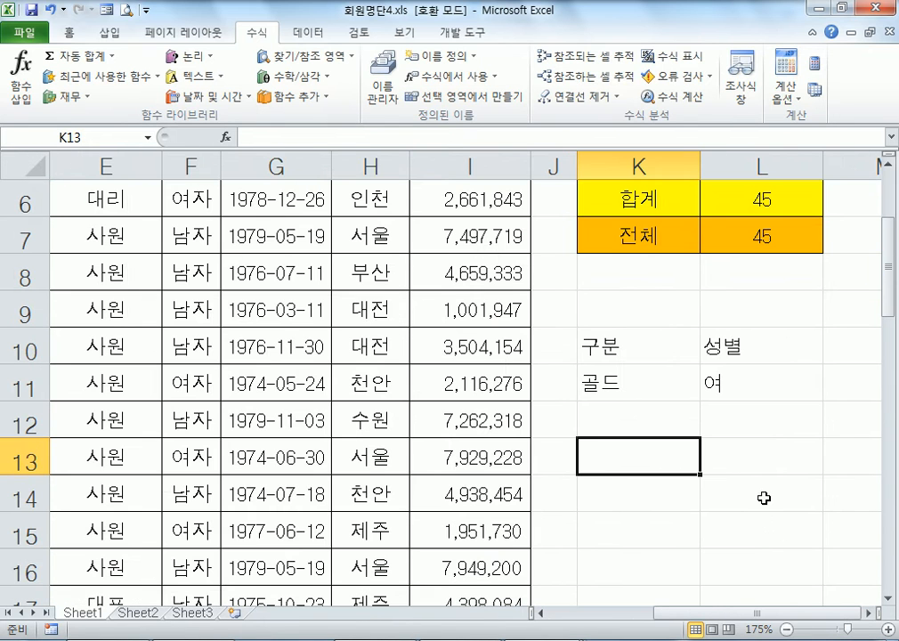
{"action": "type", "text": "=COUNTIFS"}
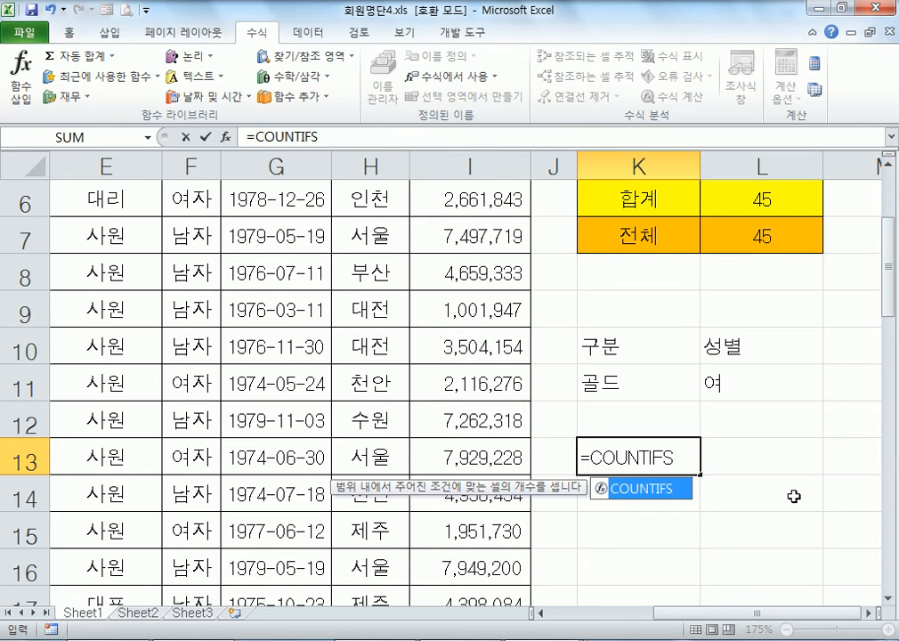
{"action": "type", "text": "(ㄱ부"}
{"action": "key", "text": "BackSpace"}
{"action": "key", "text": "BackSpace"}
{"action": "key", "text": "BackSpace"}
{"action": "type", "text": "구분,"}
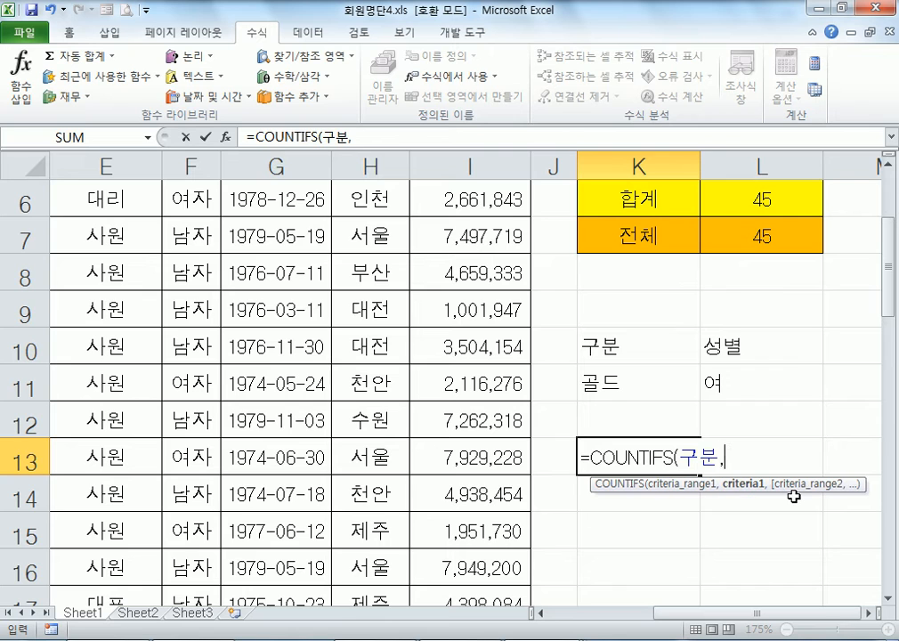
{"action": "left_click", "coordinate": [586, 378]}
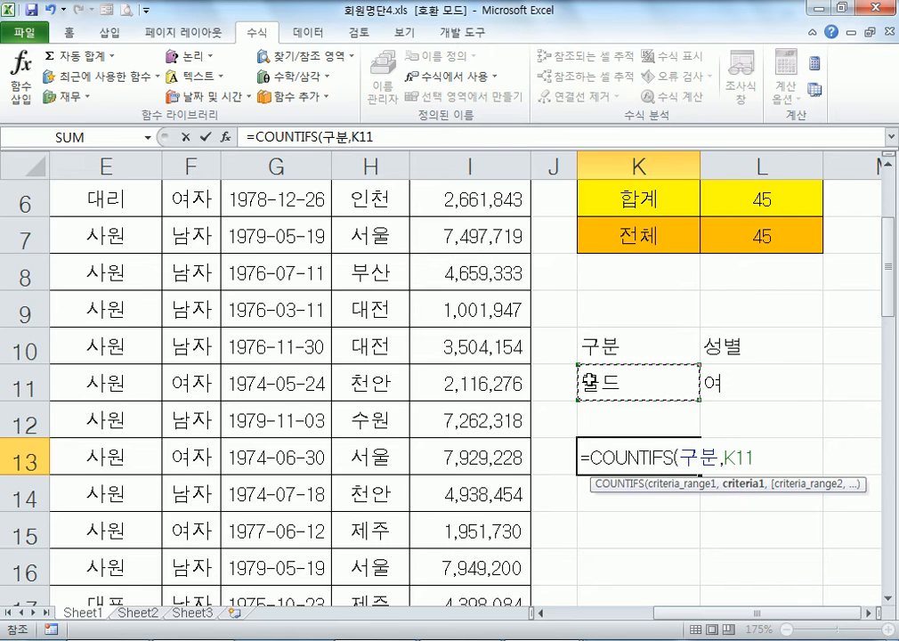
Complete the K13 COUNTIFS formula with the named range 성별 and cell L11 as the second criterion.
{"action": "type", "text": ","}
{"action": "type", "text": "성별,"}
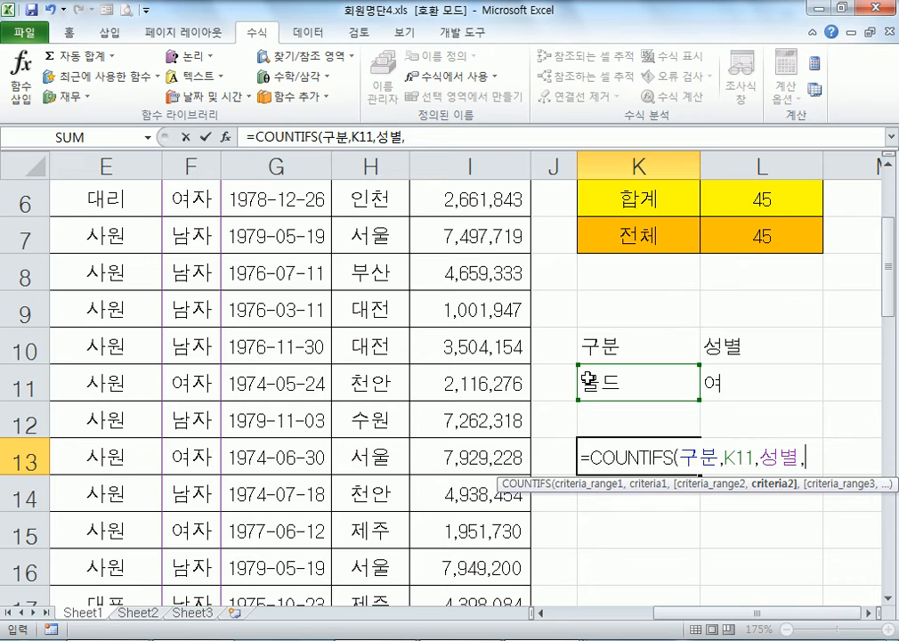
{"action": "left_click", "coordinate": [714, 378]}
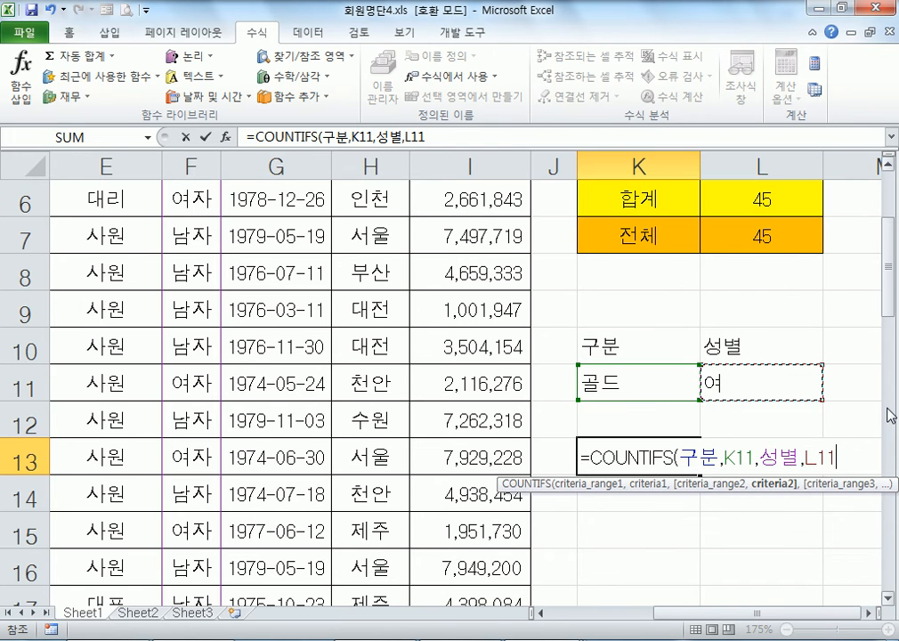
{"action": "key", "text": "Return"}
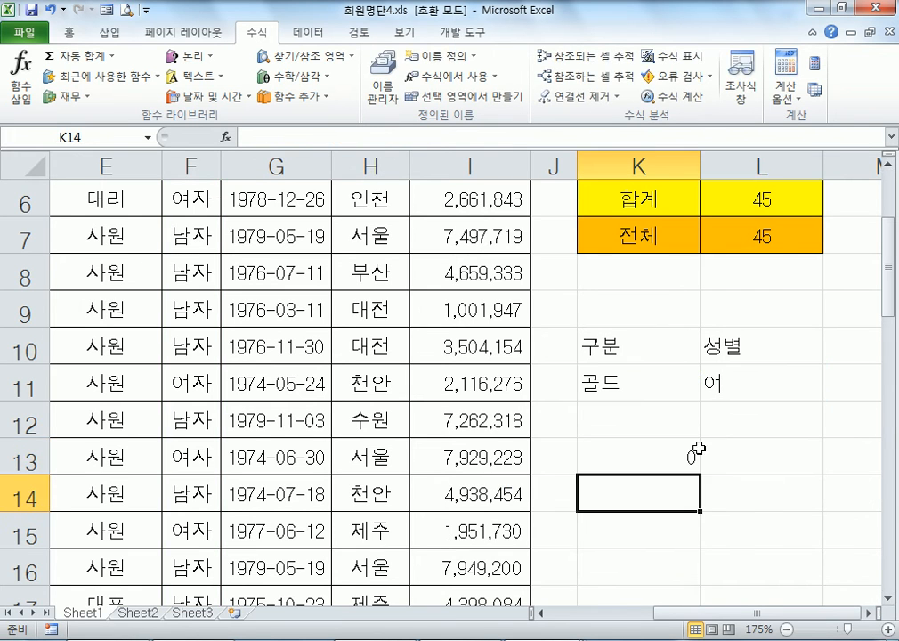
Check the formula in K13 and inspect the cells covered by the named range 성별.
{"action": "left_click", "coordinate": [664, 464]}
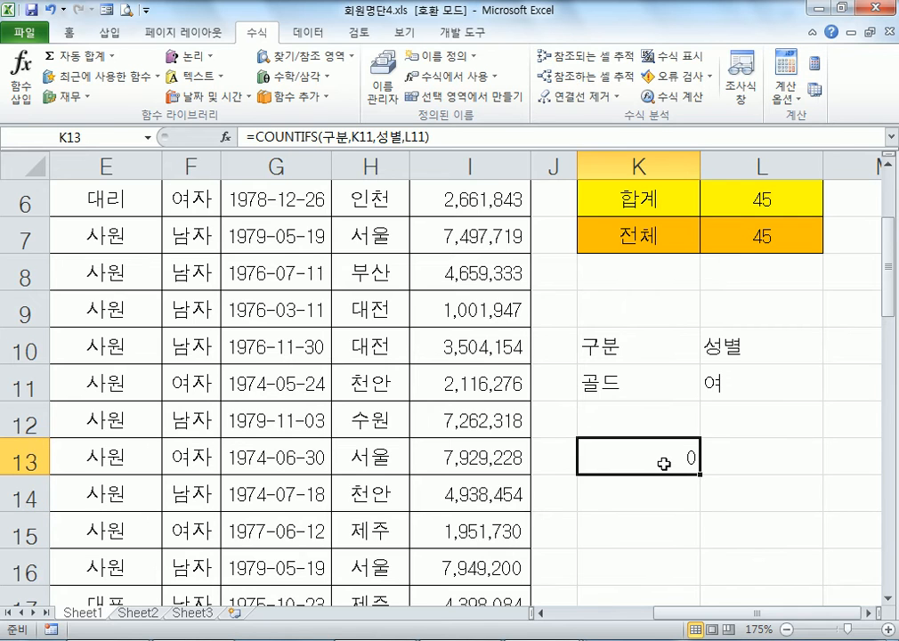
{"action": "scroll", "coordinate": [664, 463], "scroll_direction": "up", "scroll_amount": 1}
{"action": "scroll", "coordinate": [664, 464], "scroll_direction": "down", "scroll_amount": 1}
{"action": "left_click", "coordinate": [148, 137]}
{"action": "left_click", "coordinate": [15, 299]}
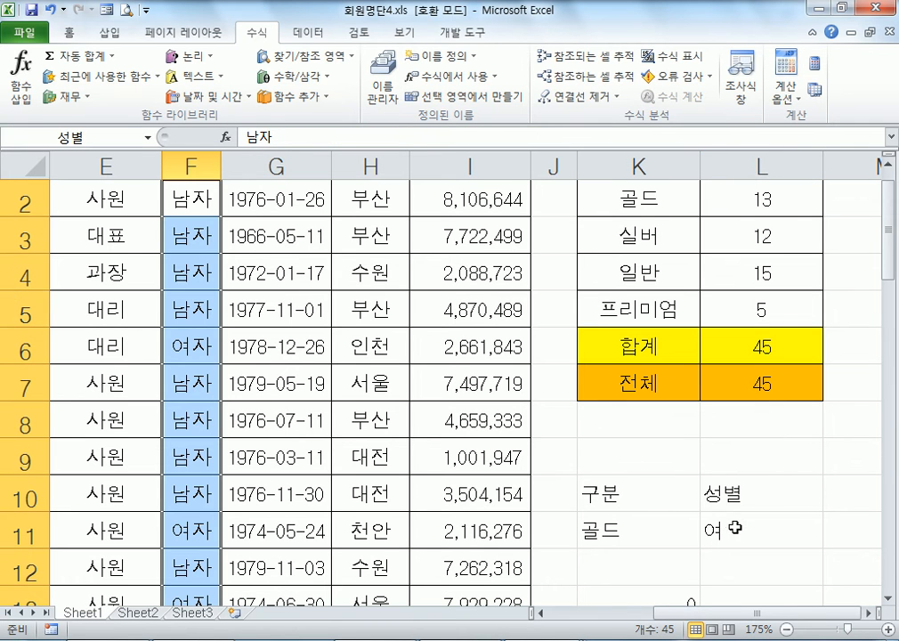
Change the gender condition in cell L11 to 여자 and check the count in K13.
{"action": "left_click", "coordinate": [684, 525]}
{"action": "scroll", "coordinate": [832, 518], "scroll_direction": "down", "scroll_amount": 2}
{"action": "type", "text": "여자"}
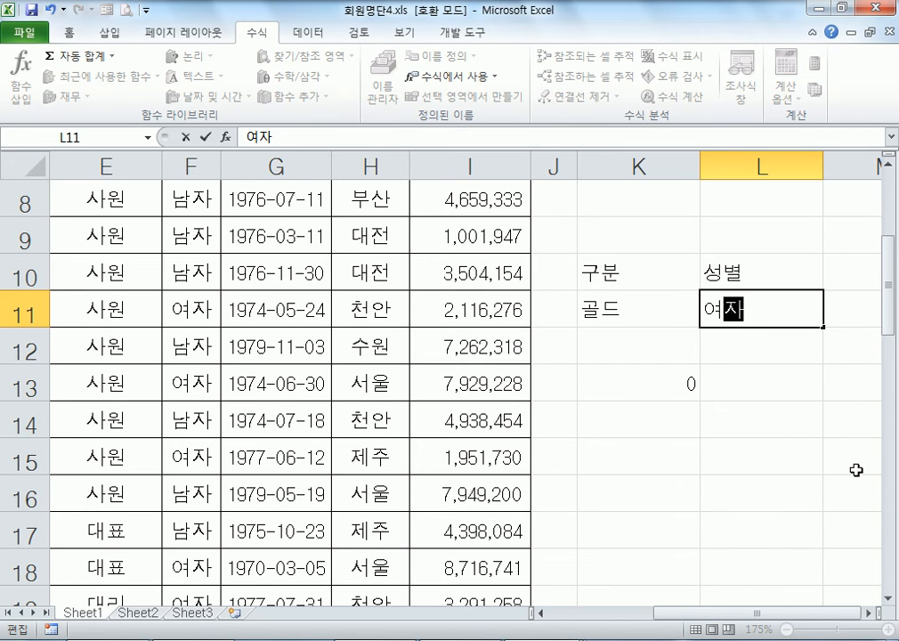
{"action": "key", "text": "Return"}
{"action": "left_click", "coordinate": [673, 384]}
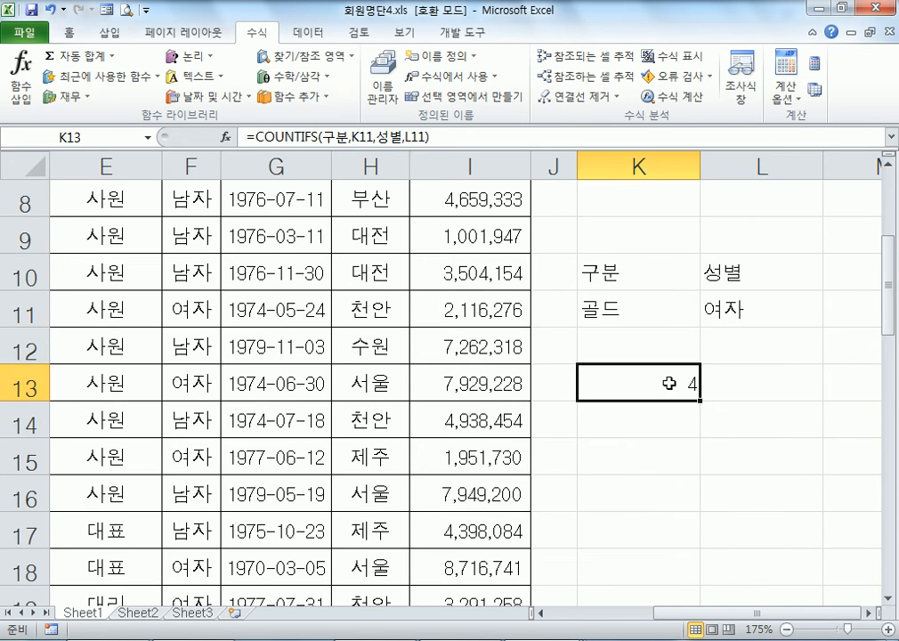
Shorten the gender condition in L11 to 여 and inspect the references of the K13 formula.
{"action": "double_click", "coordinate": [819, 311]}
{"action": "key", "text": "BackSpace"}
{"action": "key", "text": "Return"}
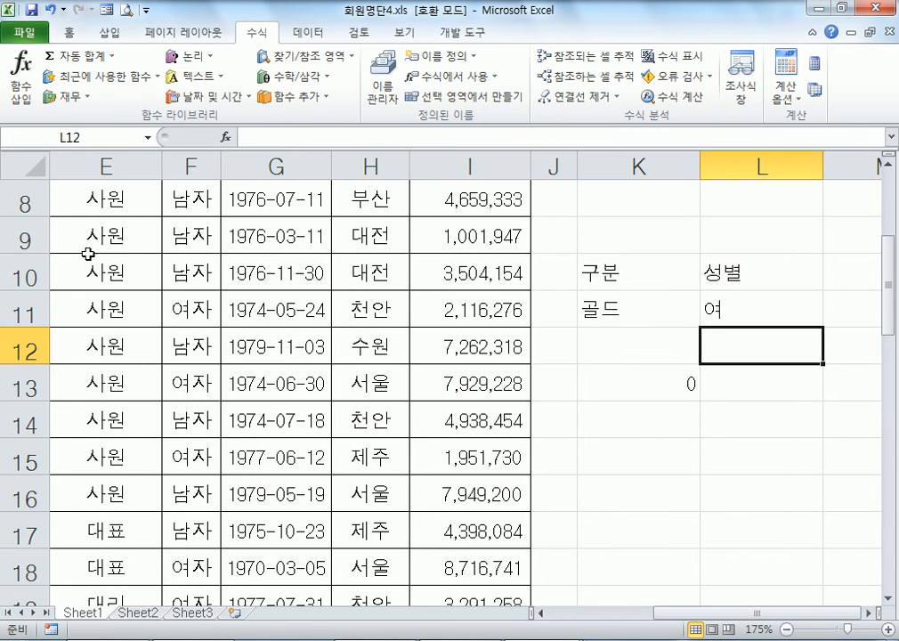
{"action": "left_click", "coordinate": [187, 237]}
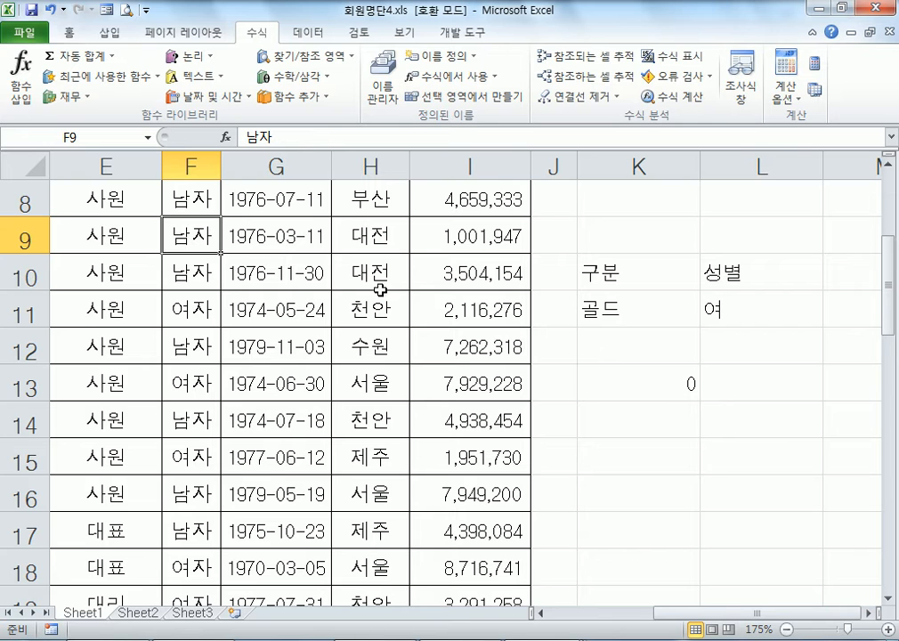
{"action": "double_click", "coordinate": [673, 384]}
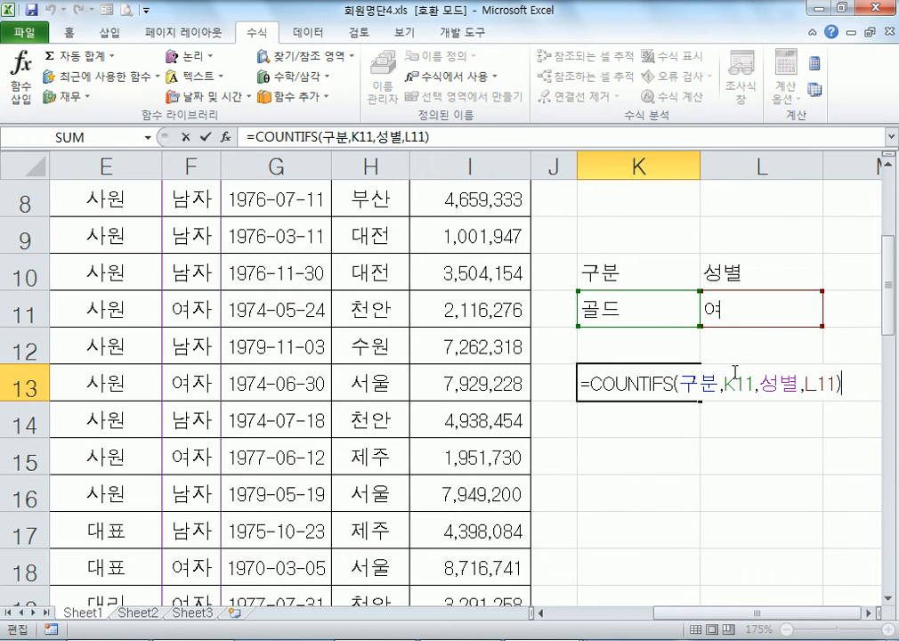
{"action": "key", "text": "Escape"}
Extend the gender condition in cell L11 to 여자.
{"action": "left_click", "coordinate": [746, 311]}
{"action": "double_click", "coordinate": [769, 324]}
{"action": "type", "text": "자"}
{"action": "key", "text": "Return"}
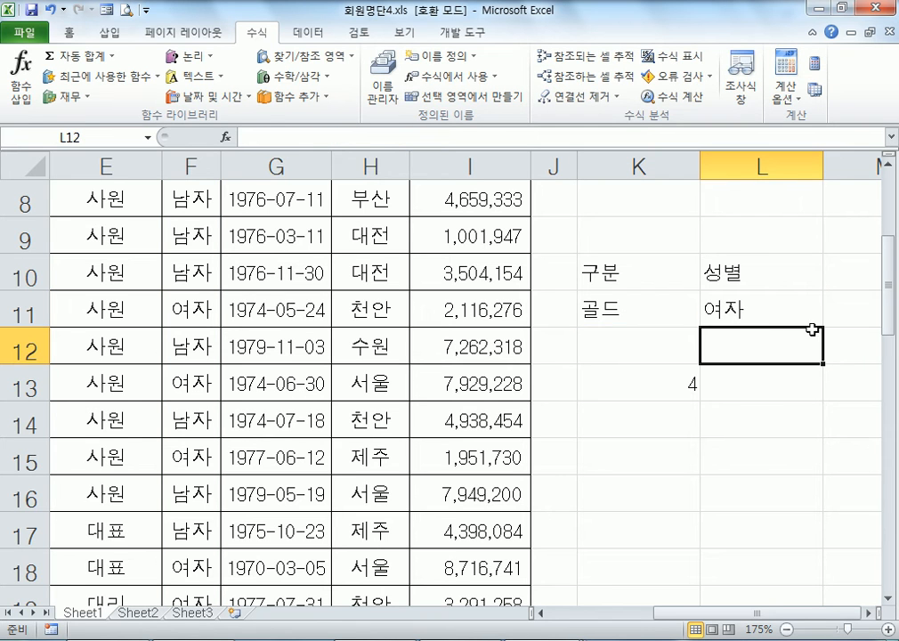
Review the conditions in K11:L11 and the COUNTIFS formula in K13.
{"action": "left_click_drag", "start_coordinate": [648, 308], "coordinate": [719, 309]}
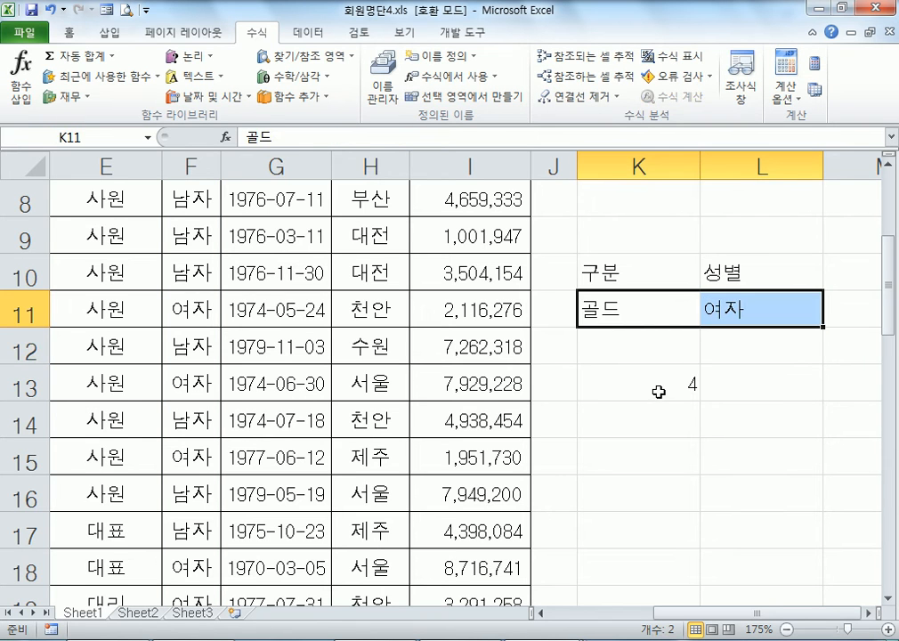
{"action": "left_click", "coordinate": [658, 394]}
{"action": "key", "text": "F2"}
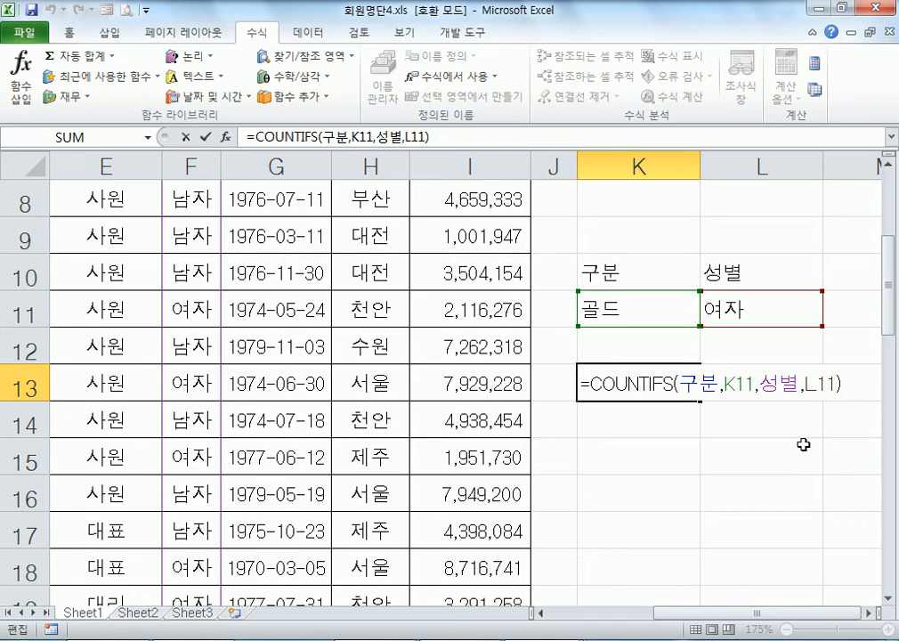
{"action": "key", "text": "Return"}
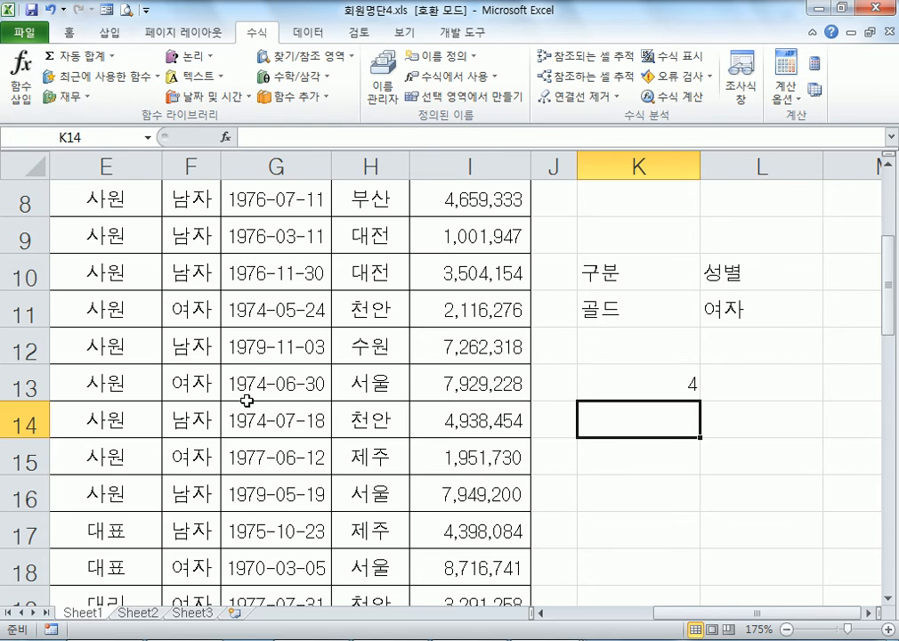
Open the workbook 측정결과.xls from the Part05-01 folder.
{"action": "left_click", "coordinate": [21, 28]}
{"action": "left_click", "coordinate": [40, 111]}
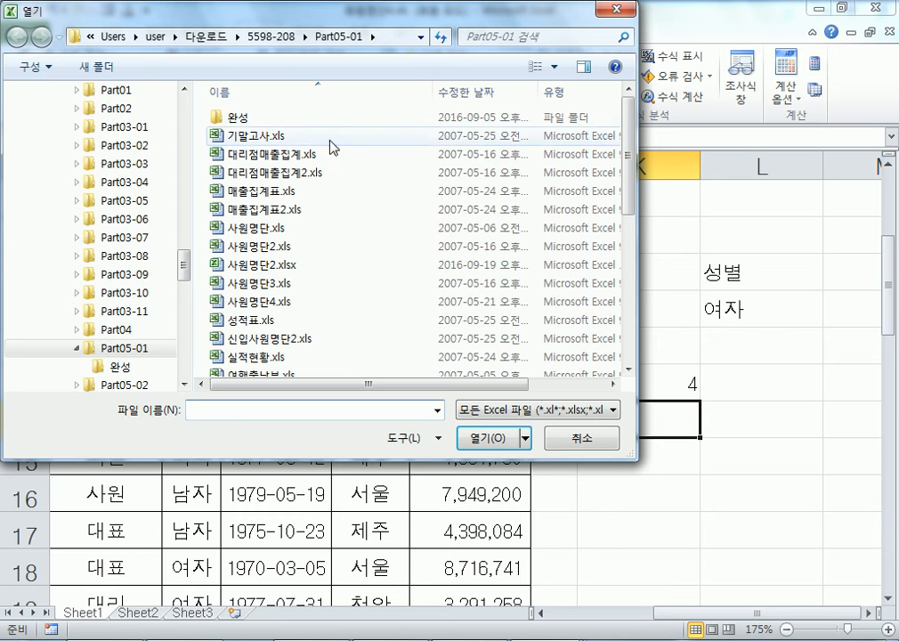
{"action": "left_click", "coordinate": [304, 285]}
{"action": "scroll", "coordinate": [320, 302], "scroll_direction": "down", "scroll_amount": 4}
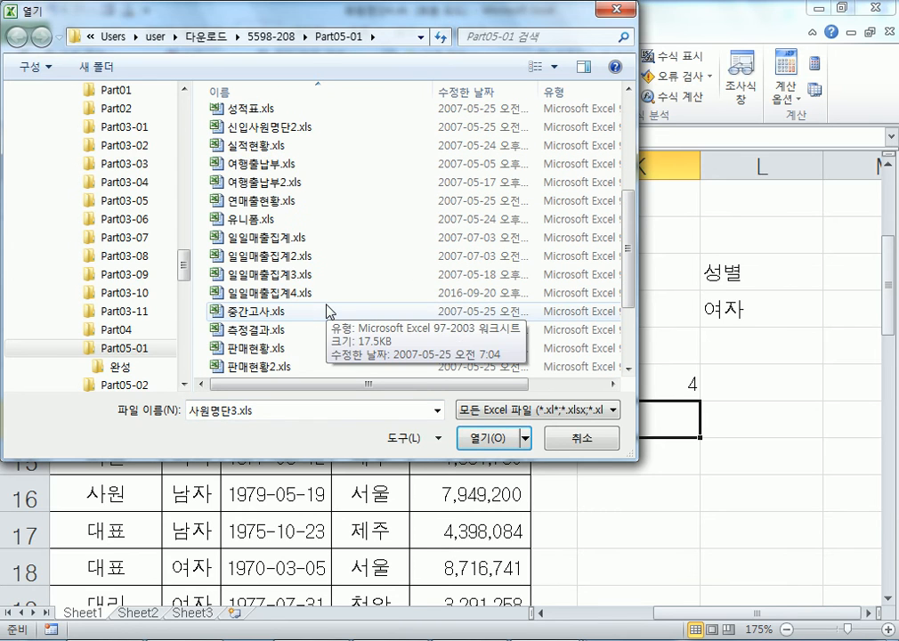
{"action": "left_click", "coordinate": [379, 331]}
{"action": "scroll", "coordinate": [373, 329], "scroll_direction": "down", "scroll_amount": 2}
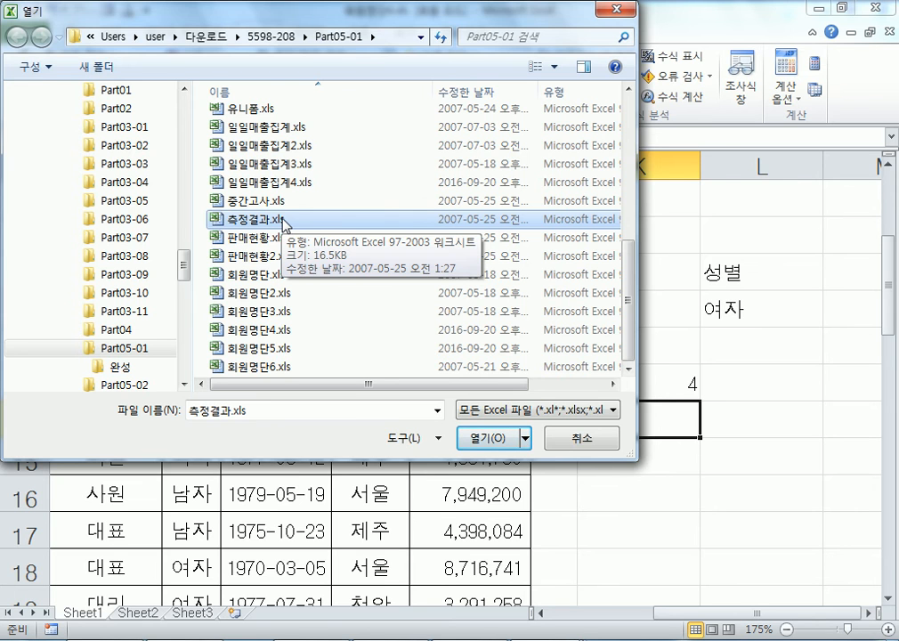
{"action": "double_click", "coordinate": [283, 222]}
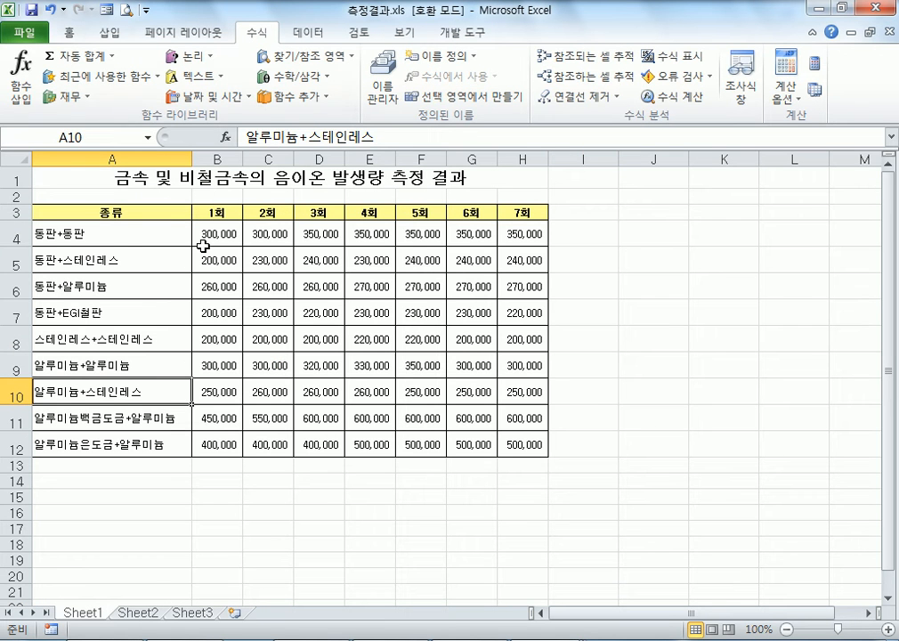
Examine the material combinations listed in the 종류 column.
{"action": "left_click", "coordinate": [91, 231]}
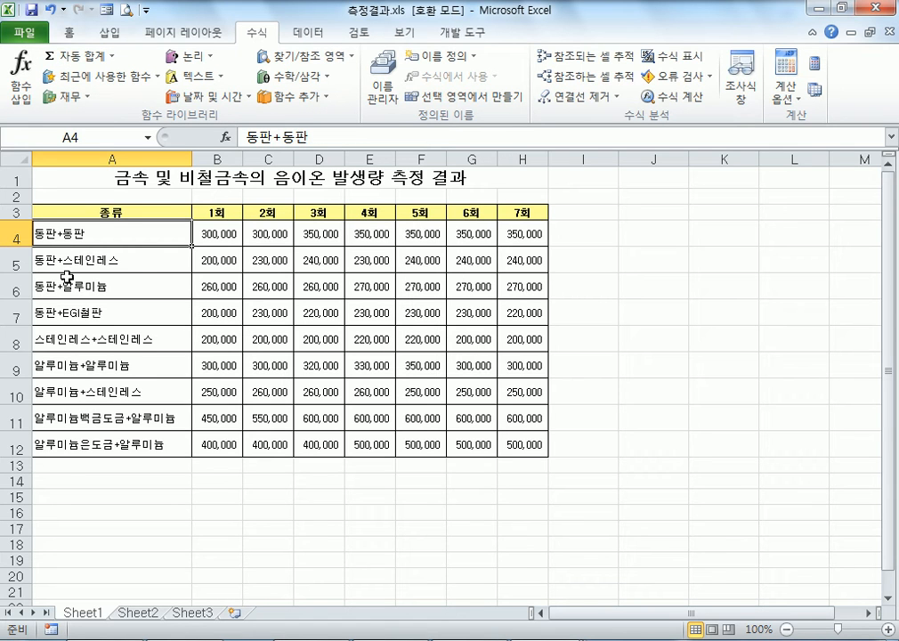
{"action": "left_click", "coordinate": [111, 309]}
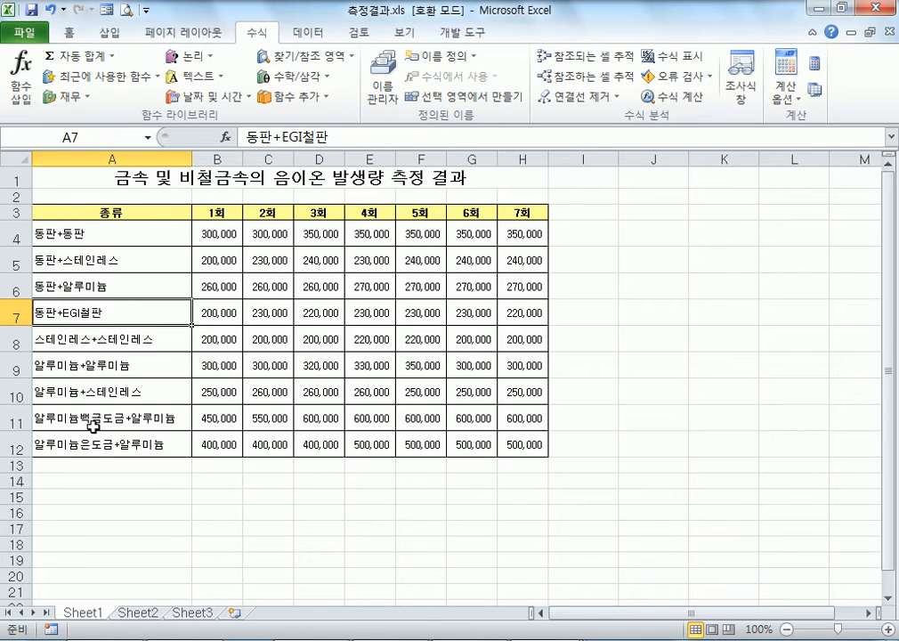
{"action": "left_click", "coordinate": [49, 234]}
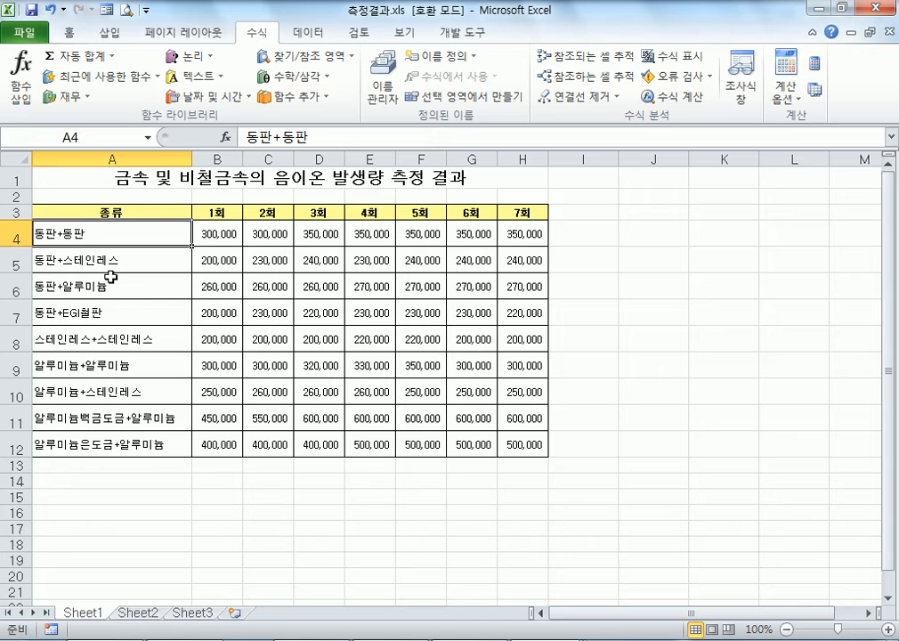
Try to insert a blank column before the 1회 column.
{"action": "right_click", "coordinate": [214, 154]}
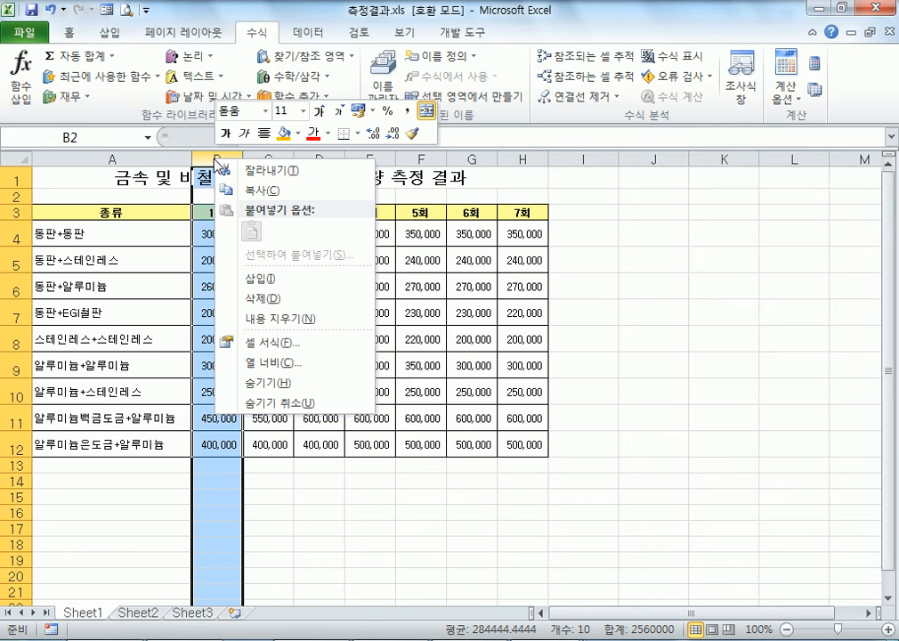
{"action": "left_click", "coordinate": [273, 279]}
{"action": "left_click", "coordinate": [237, 212]}
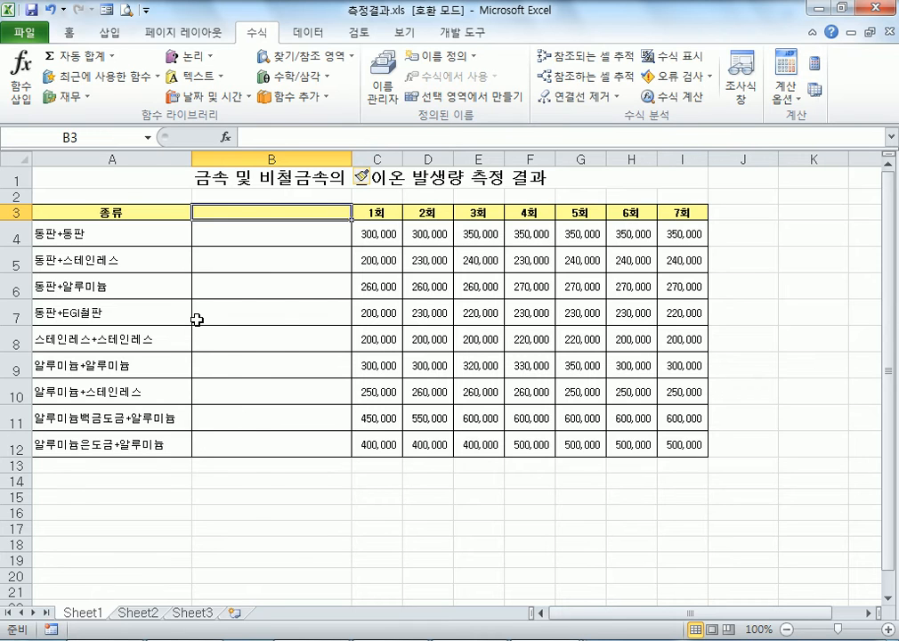
{"action": "key", "text": "ctrl+z"}
{"action": "left_click", "coordinate": [205, 265]}
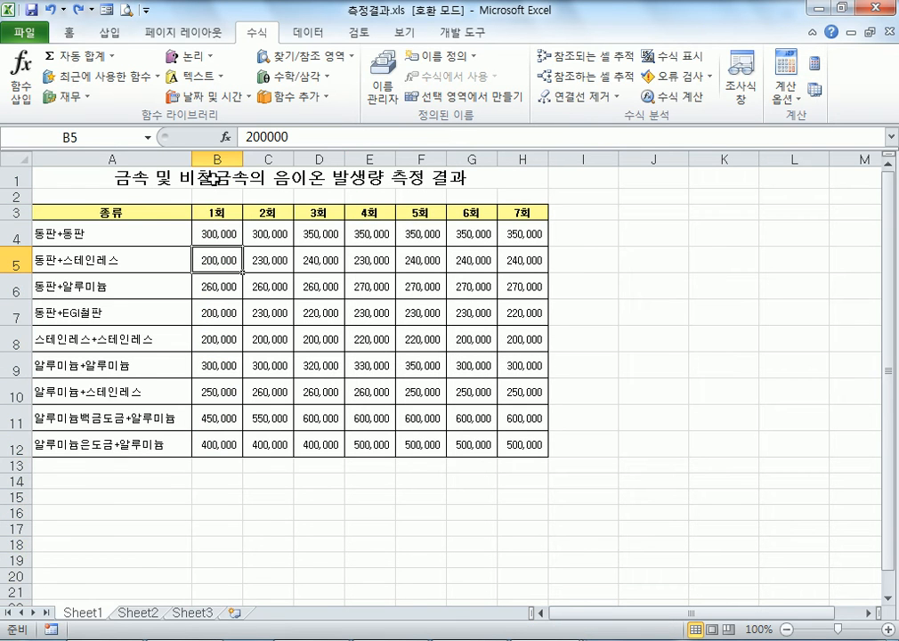
Examine the layout of the 종류 column and the adjoining measurement columns of the results table.
{"action": "left_click", "coordinate": [127, 213]}
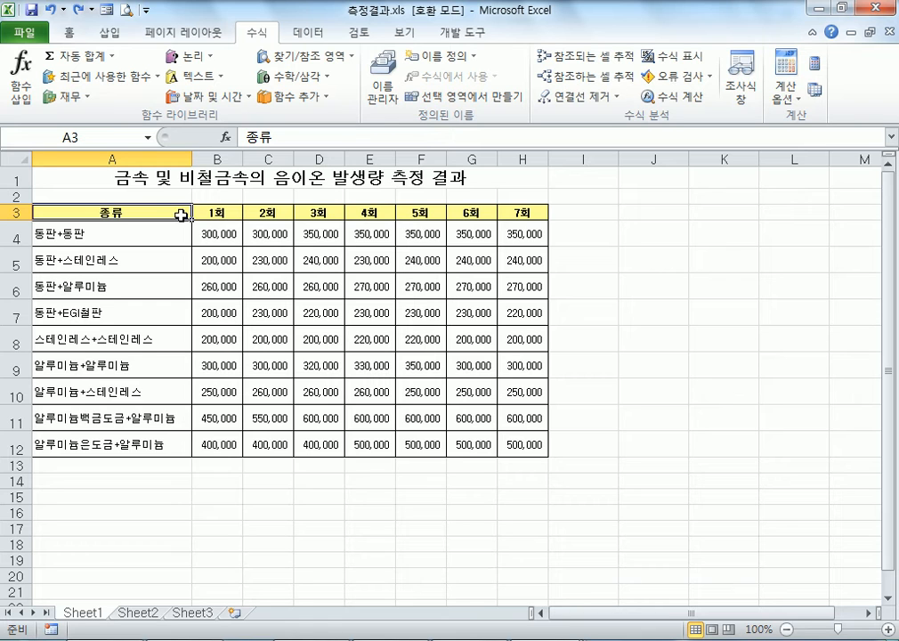
{"action": "left_click", "coordinate": [570, 213]}
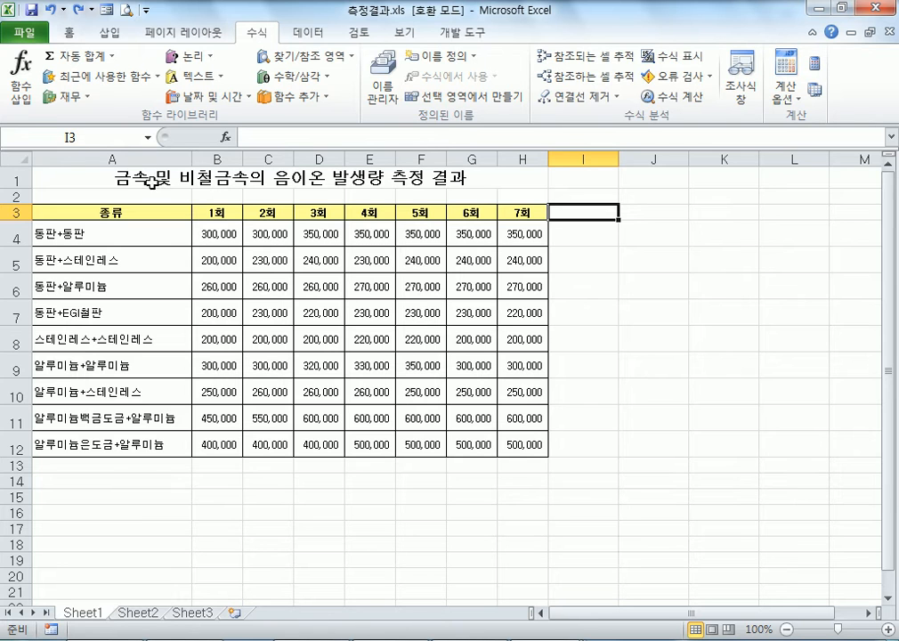
{"action": "left_click", "coordinate": [124, 158]}
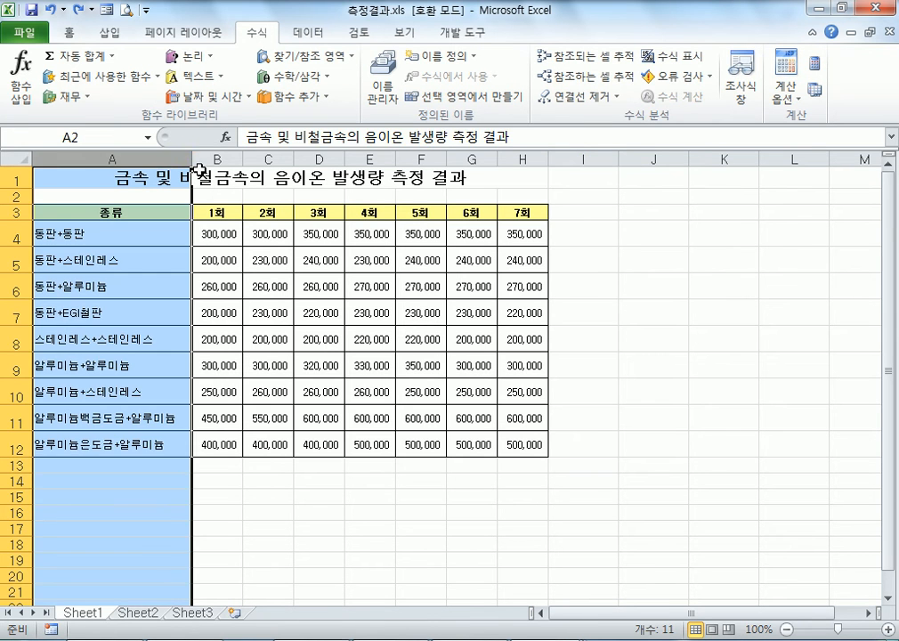
{"action": "left_click", "coordinate": [210, 158]}
{"action": "left_click", "coordinate": [151, 155]}
{"action": "left_click_drag", "start_coordinate": [151, 151], "coordinate": [206, 256]}
{"action": "left_click", "coordinate": [184, 283]}
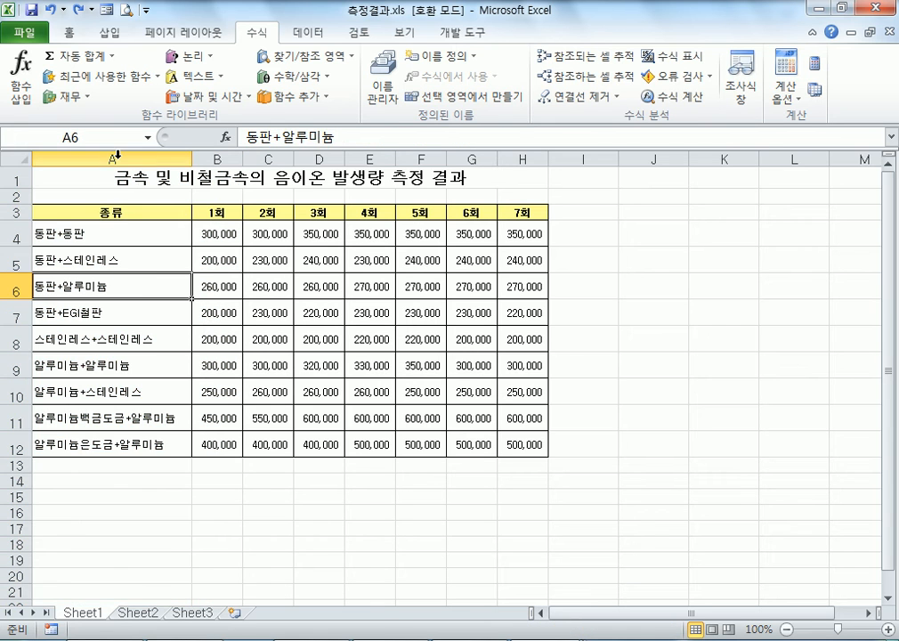
{"action": "left_click", "coordinate": [117, 157]}
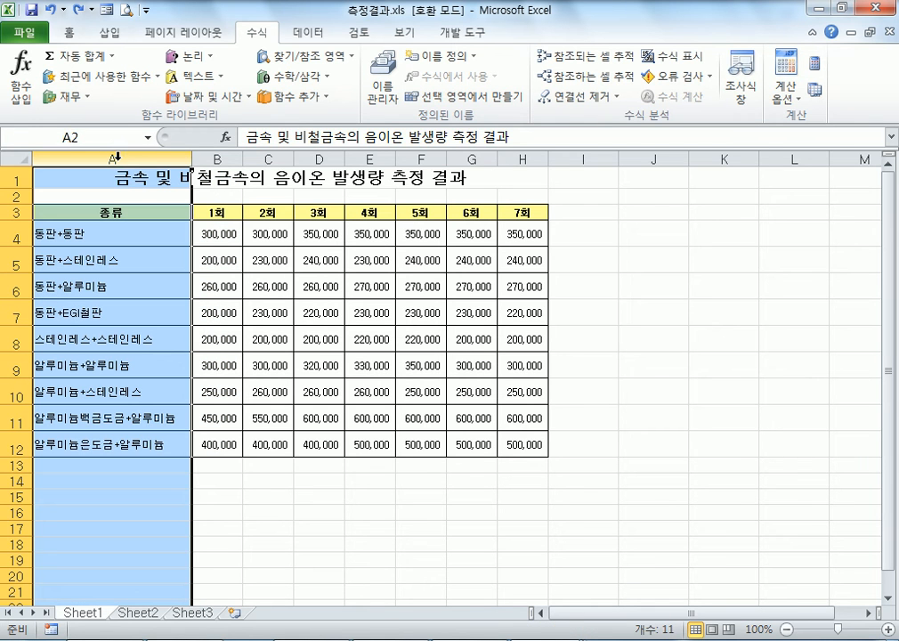
{"action": "left_click", "coordinate": [219, 157]}
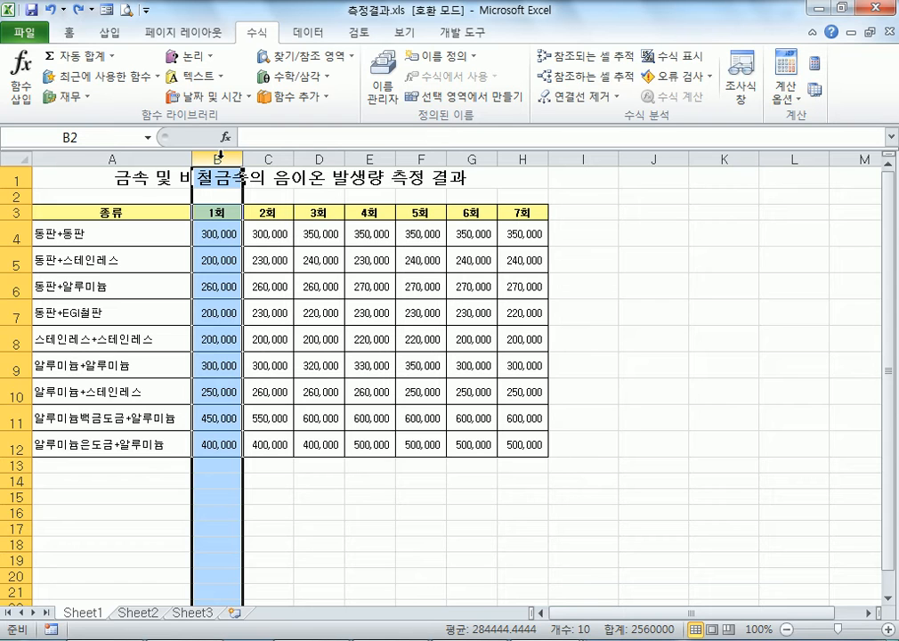
Try inserting a single blank column before the 1회 column, and undo the insertion.
{"action": "left_click", "coordinate": [132, 157]}
{"action": "left_click", "coordinate": [224, 156]}
{"action": "right_click", "coordinate": [224, 156]}
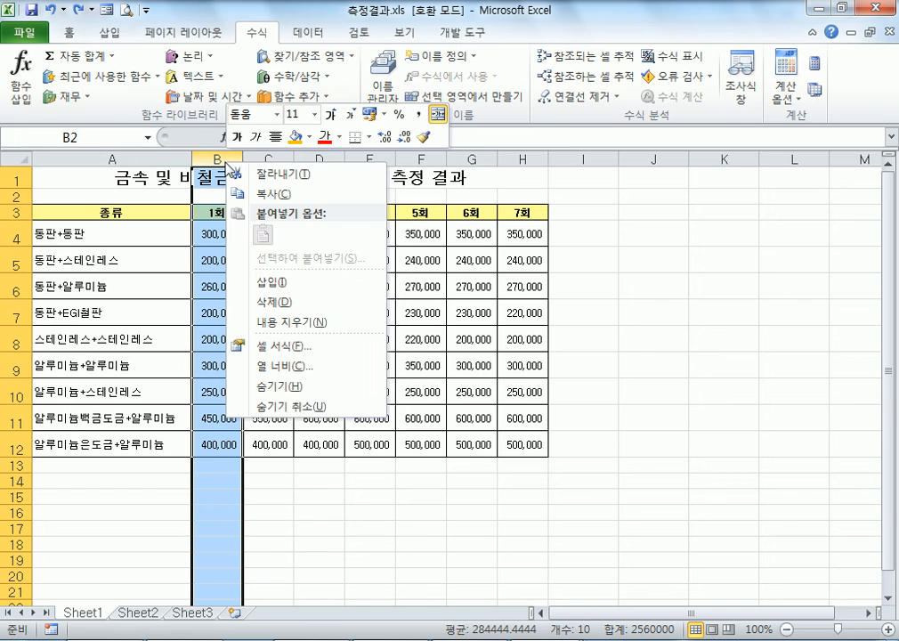
{"action": "left_click", "coordinate": [269, 284]}
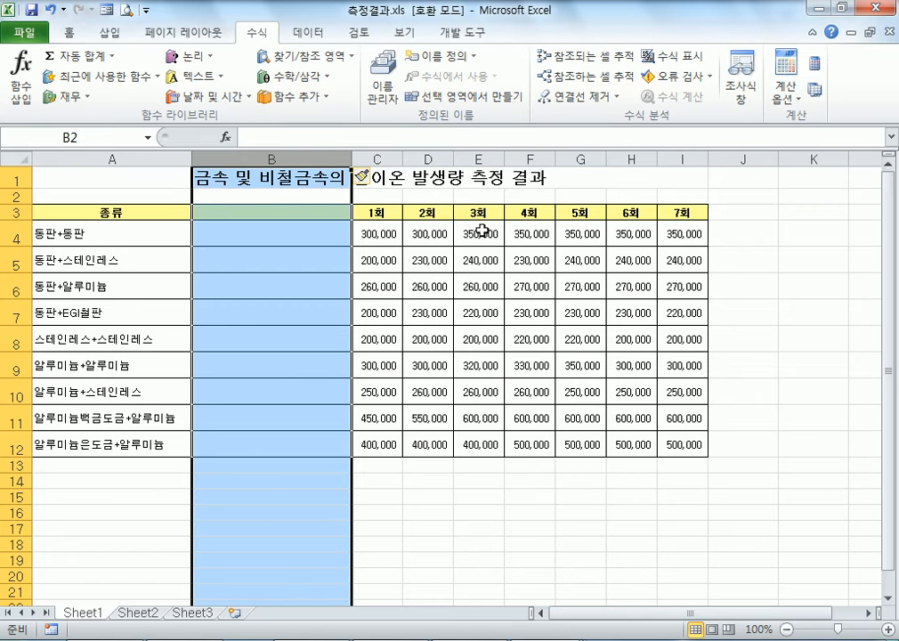
{"action": "key", "text": "ctrl+z"}
Try inserting two blank columns at once before the 1회 column, and undo the insertion.
{"action": "left_click_drag", "start_coordinate": [210, 156], "coordinate": [261, 159]}
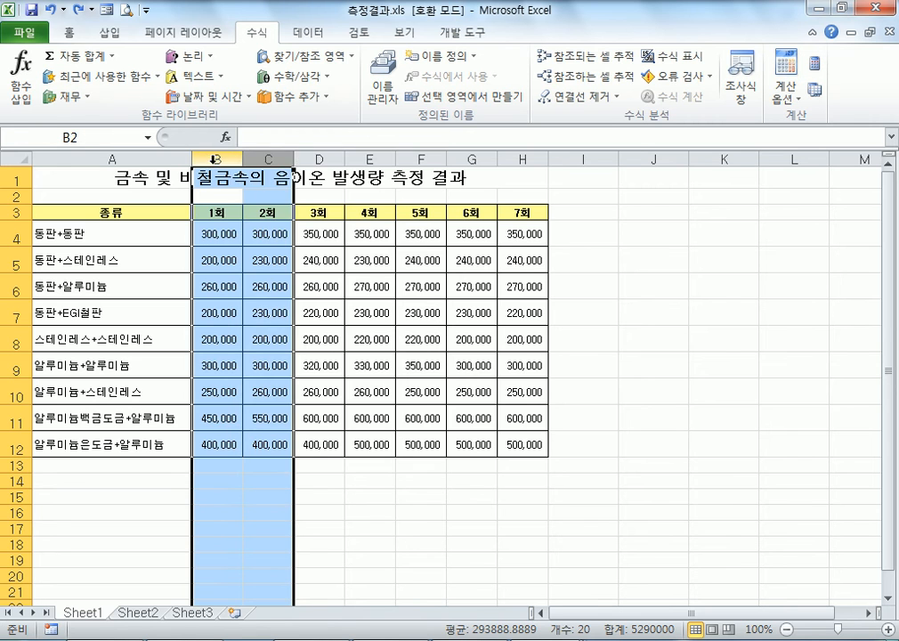
{"action": "right_click", "coordinate": [215, 162]}
{"action": "left_click", "coordinate": [261, 283]}
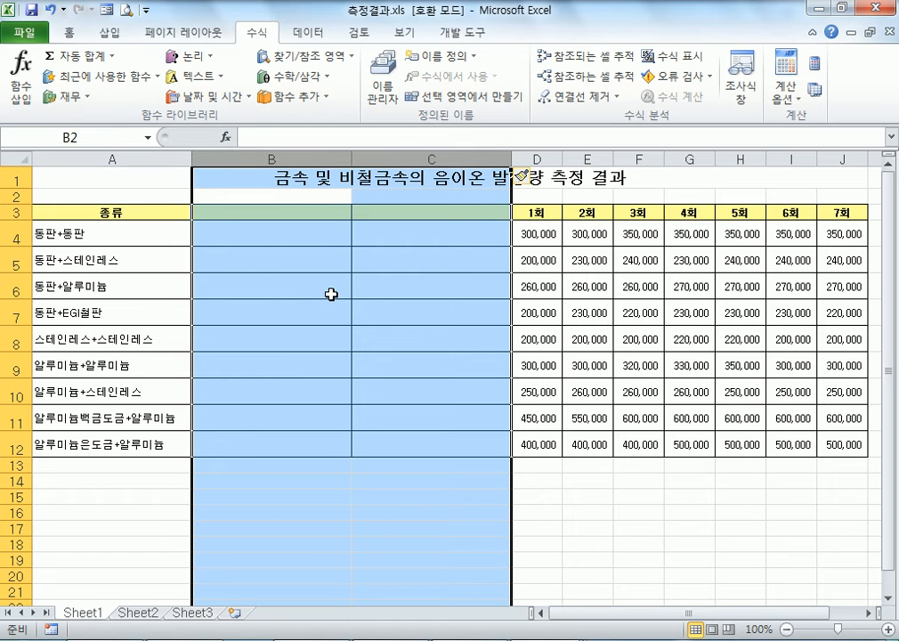
{"action": "key", "text": "ctrl+z"}
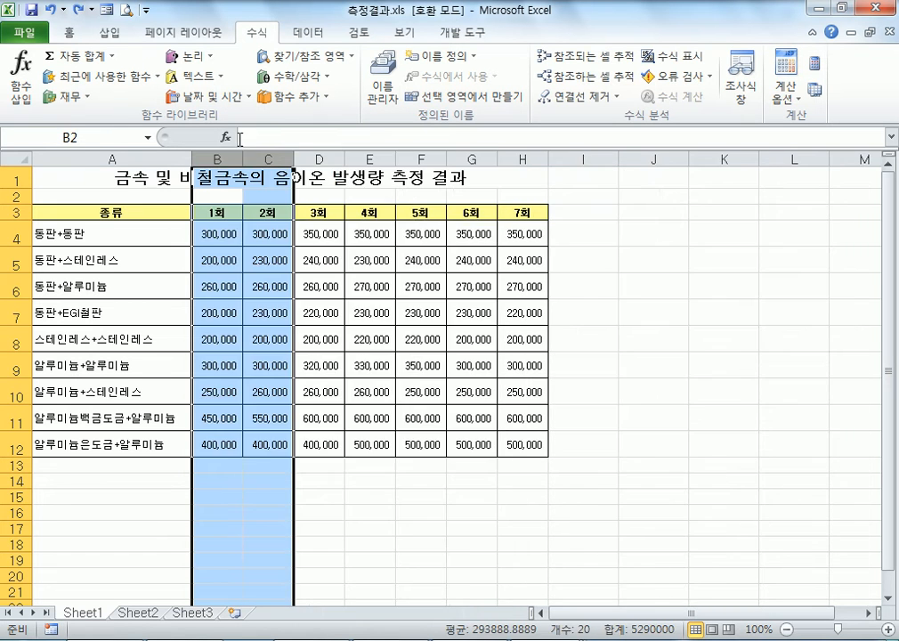
Insert one blank column between the 종류 and 1회 columns.
{"action": "left_click", "coordinate": [222, 157]}
{"action": "right_click", "coordinate": [229, 162]}
{"action": "left_click", "coordinate": [267, 282]}
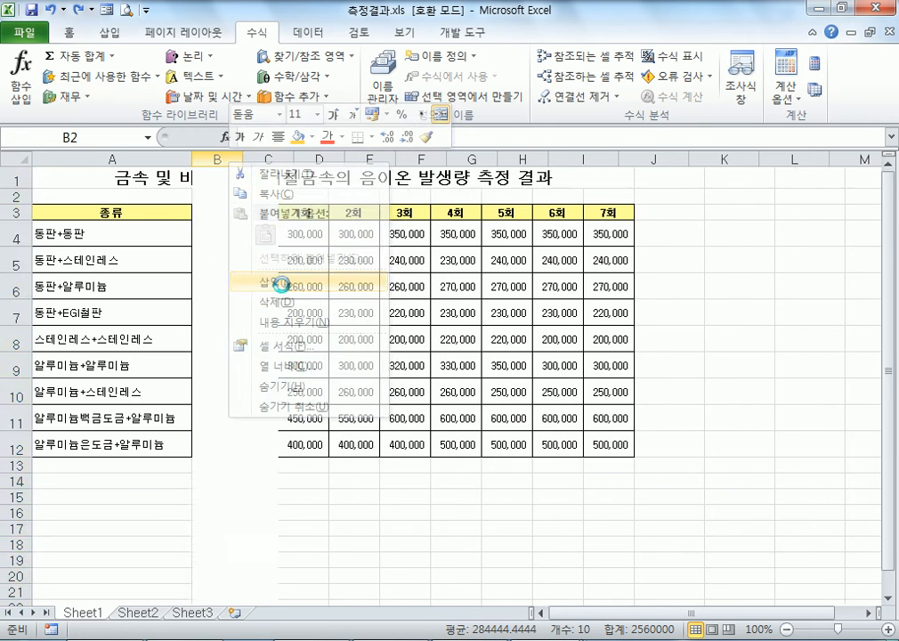
{"action": "left_click_drag", "start_coordinate": [131, 232], "coordinate": [187, 445]}
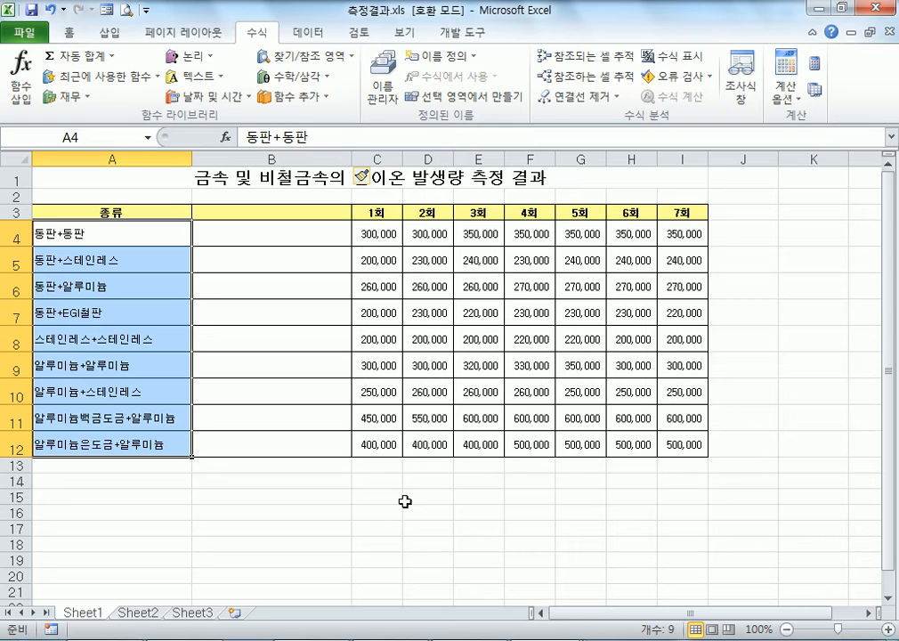
{"action": "left_click", "coordinate": [266, 235]}
{"action": "left_click", "coordinate": [127, 261]}
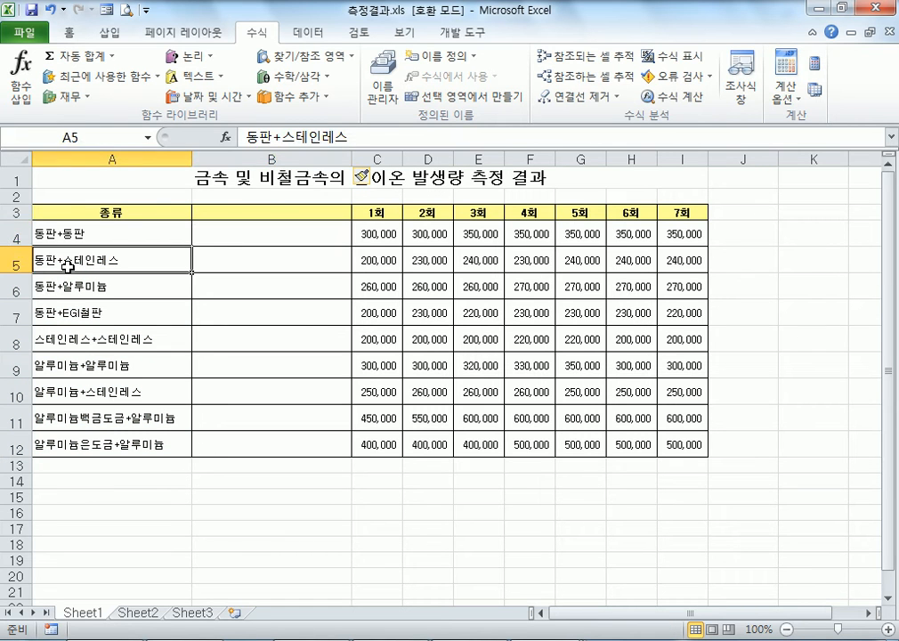
{"action": "left_click", "coordinate": [278, 264]}
{"action": "left_click", "coordinate": [86, 294]}
{"action": "left_click", "coordinate": [218, 279]}
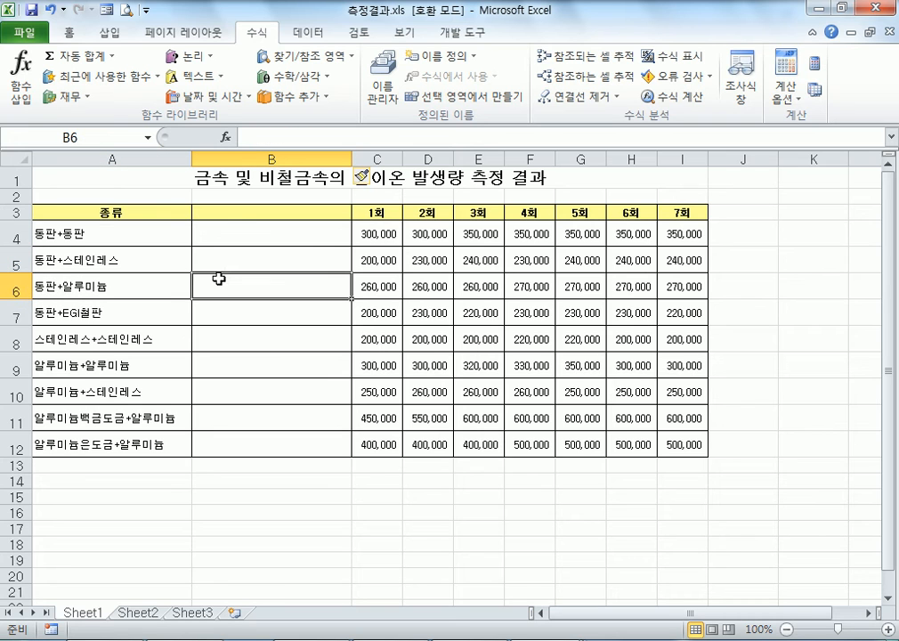
Start Text to Columns on the 종류 entries in A4:A12, with the data type 구분 기호로 분리됨.
{"action": "left_click_drag", "start_coordinate": [169, 235], "coordinate": [176, 459]}
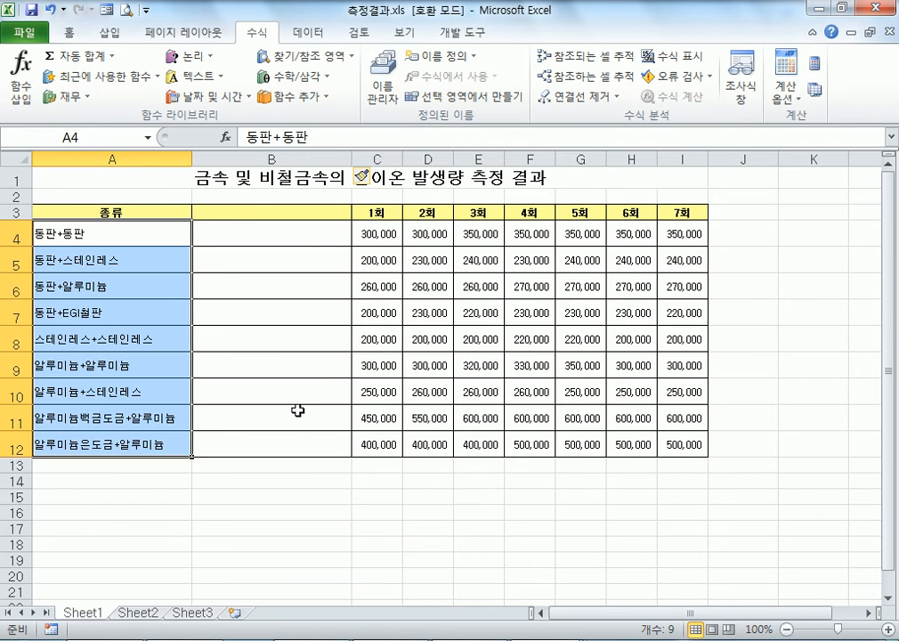
{"action": "left_click", "coordinate": [299, 35]}
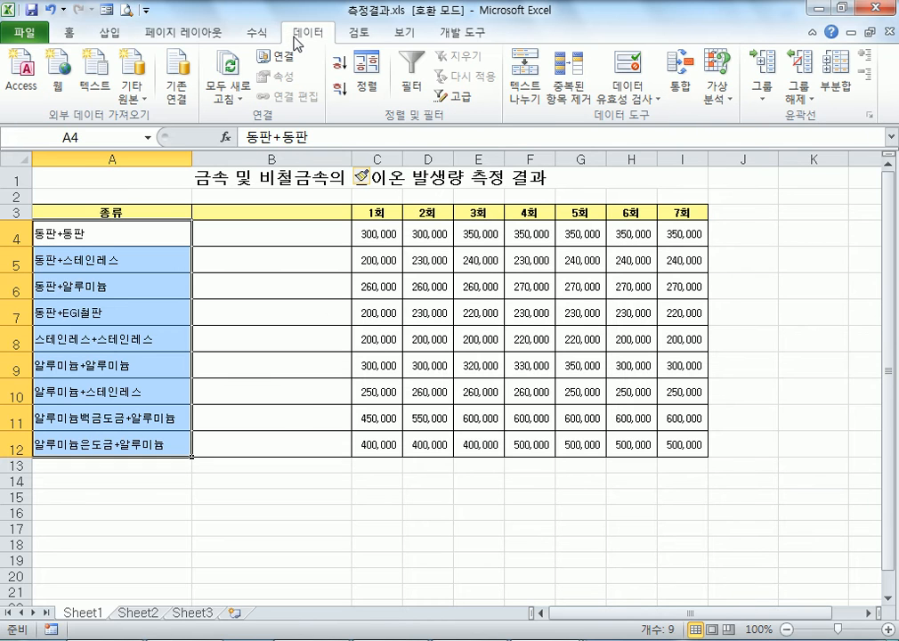
{"action": "left_click", "coordinate": [531, 92]}
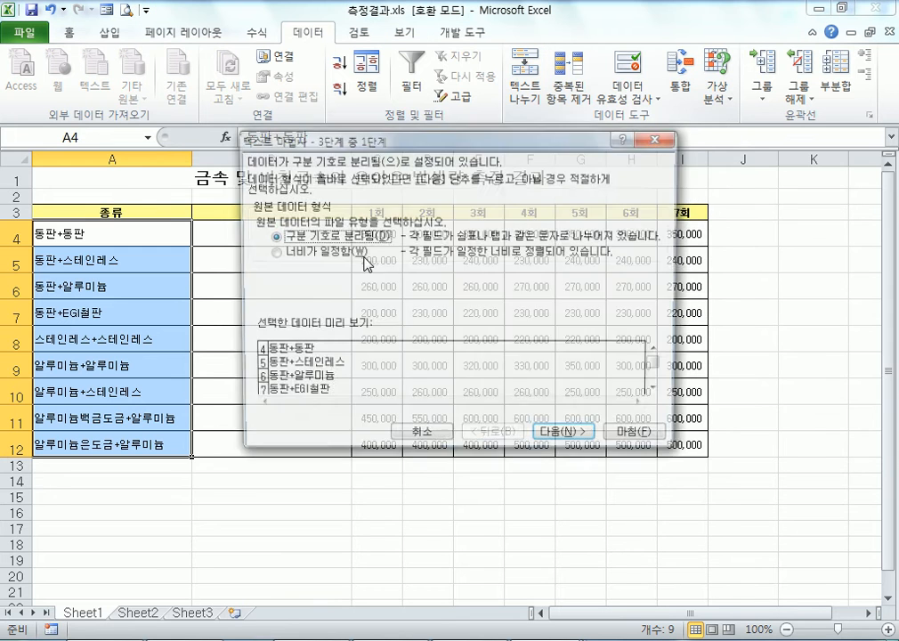
{"action": "left_click_drag", "start_coordinate": [318, 153], "coordinate": [328, 217]}
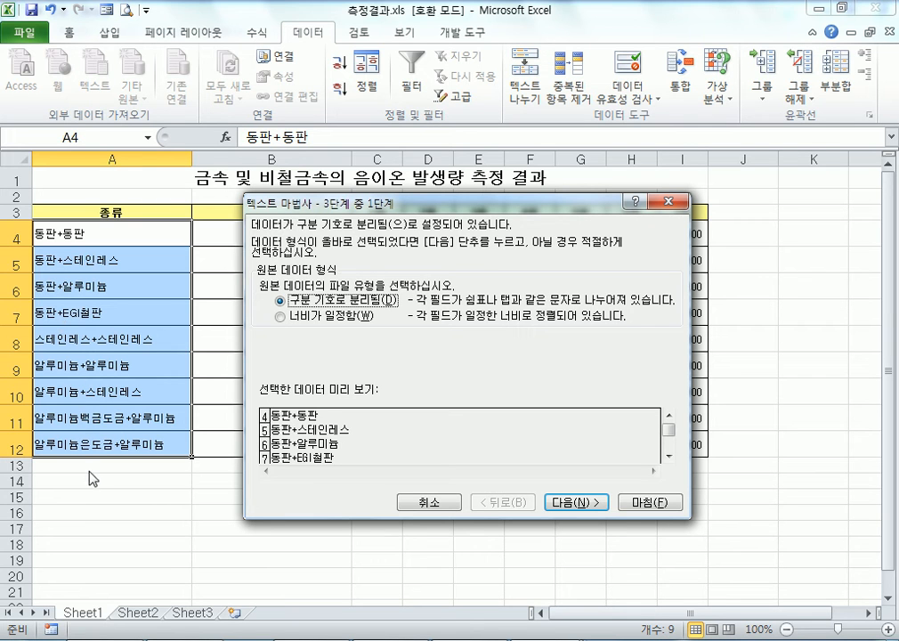
{"action": "left_click", "coordinate": [328, 318]}
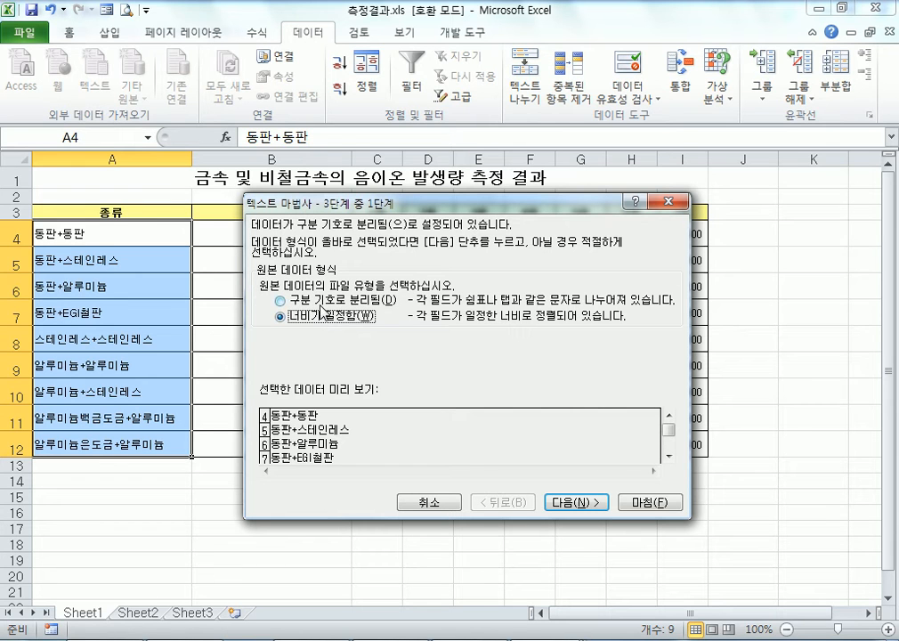
{"action": "left_click", "coordinate": [321, 301]}
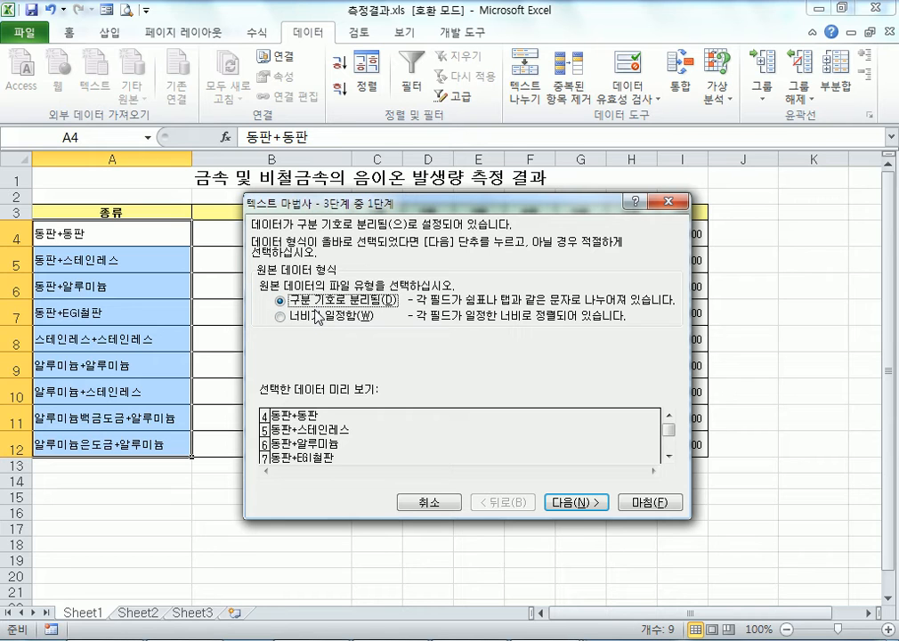
{"action": "left_click", "coordinate": [584, 505]}
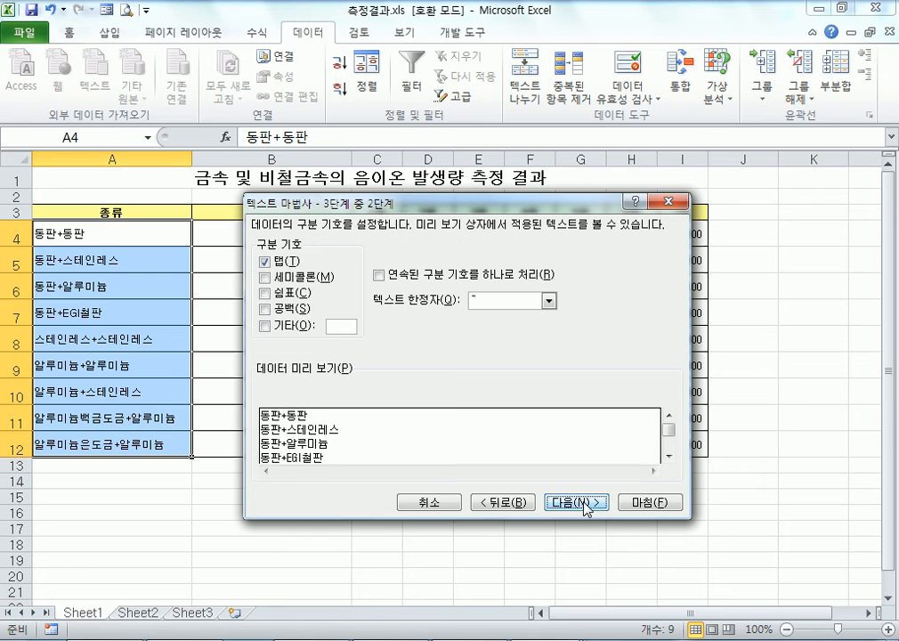
Split the entries at the custom delimiter "+" instead of tab, complete the conversion and accept replacing the cell contents.
{"action": "left_click", "coordinate": [264, 262]}
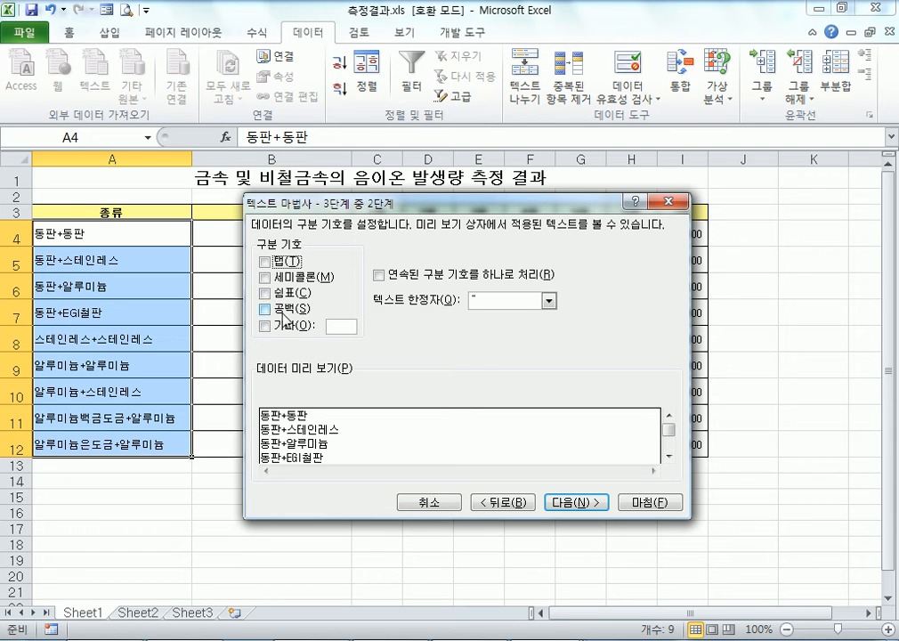
{"action": "left_click", "coordinate": [341, 325]}
{"action": "type", "text": "+"}
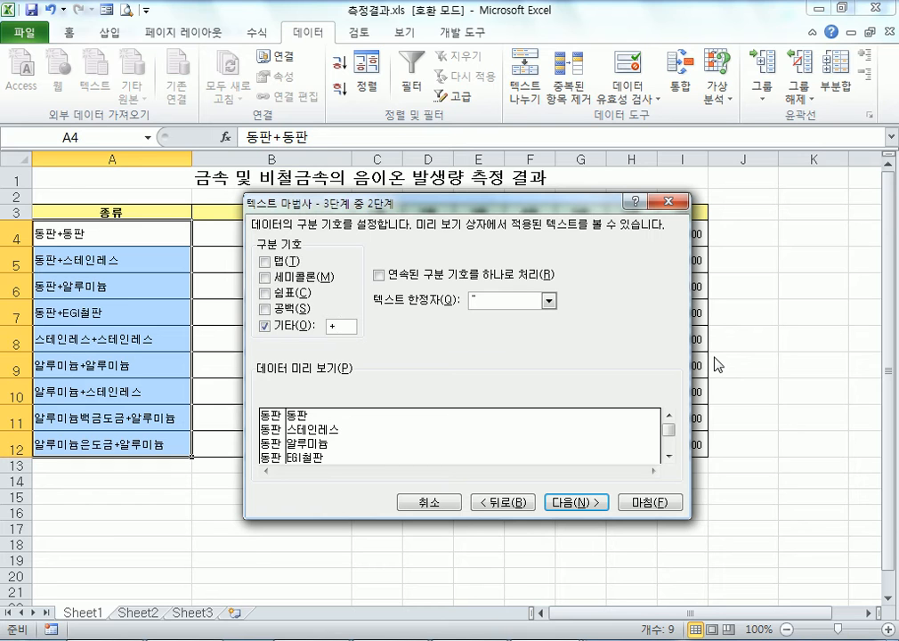
{"action": "key", "text": "BackSpace"}
{"action": "type", "text": "+"}
{"action": "key", "text": "BackSpace"}
{"action": "type", "text": "+"}
{"action": "left_click", "coordinate": [572, 505]}
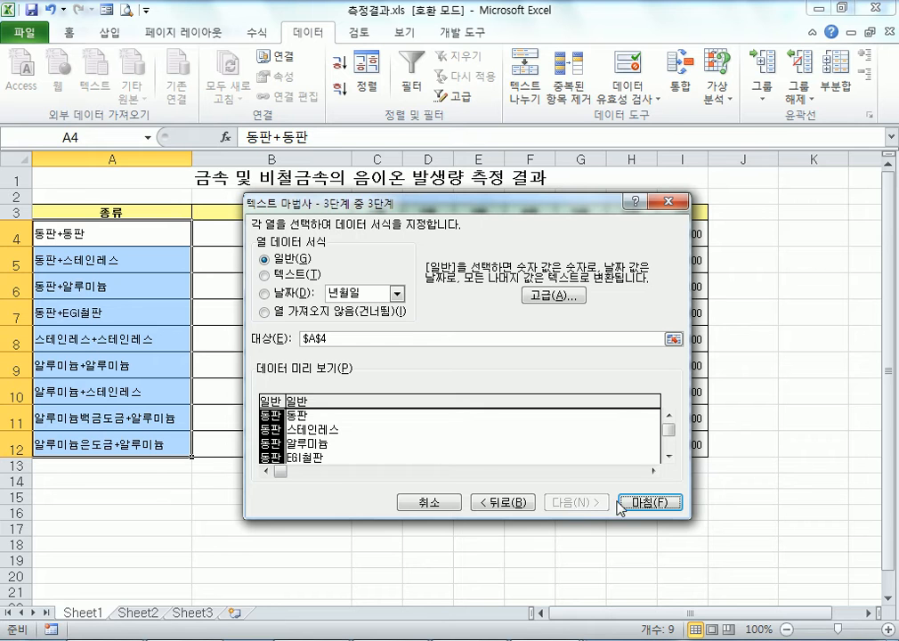
{"action": "left_click", "coordinate": [644, 500]}
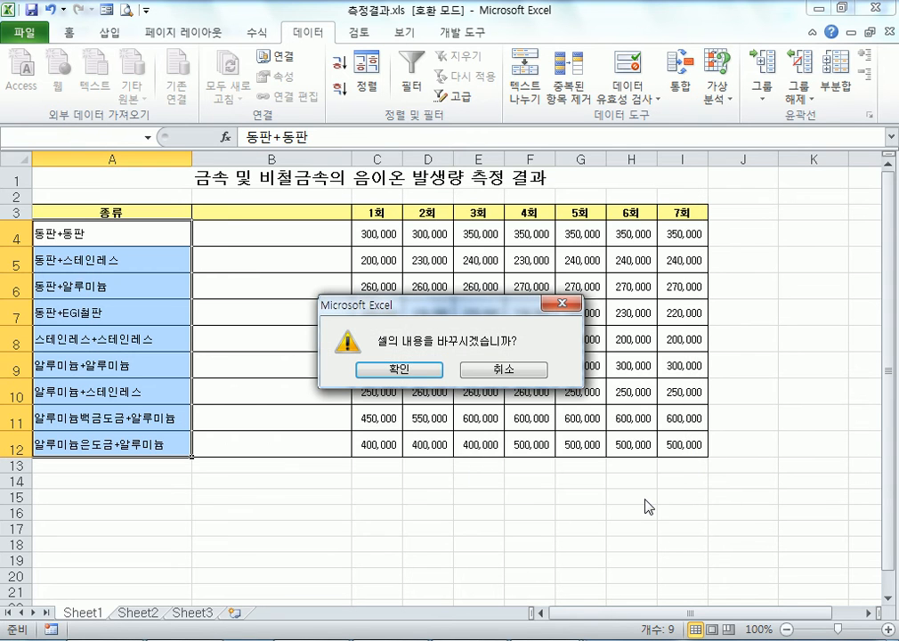
{"action": "left_click", "coordinate": [380, 370]}
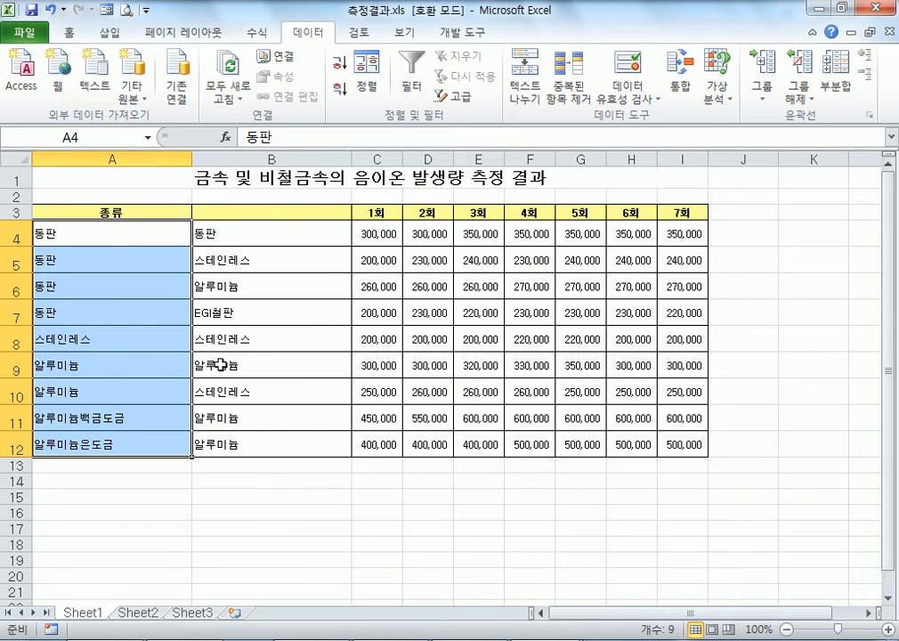
{"action": "left_click", "coordinate": [104, 211]}
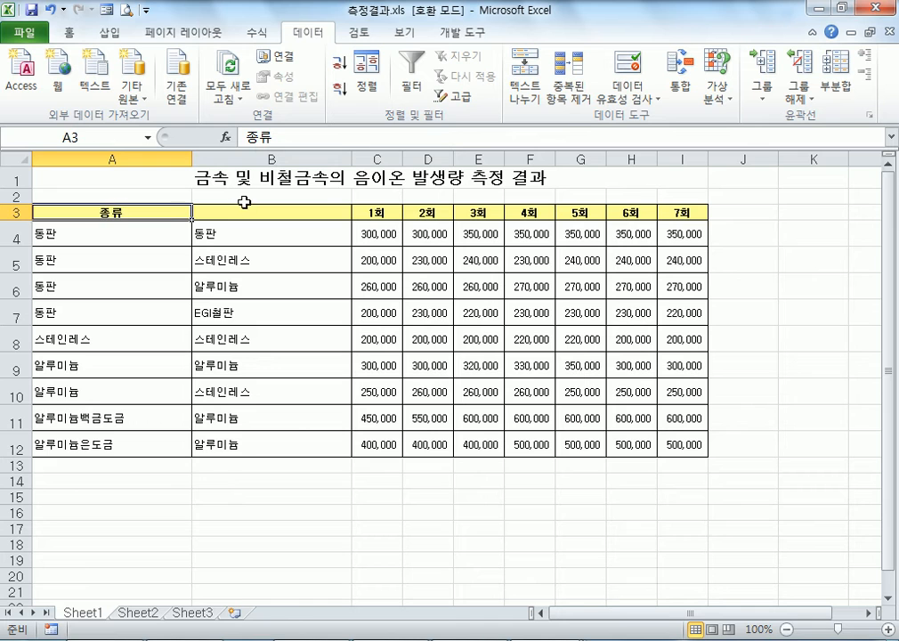
{"action": "left_click", "coordinate": [242, 207]}
{"action": "left_click_drag", "start_coordinate": [62, 235], "coordinate": [294, 446]}
{"action": "left_click", "coordinate": [58, 382]}
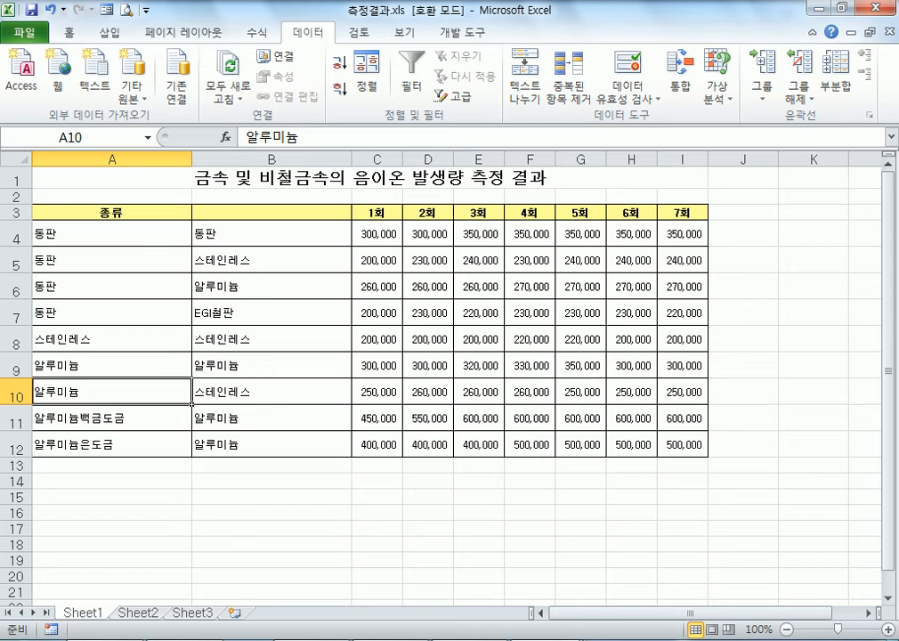
Switch to Notepad and write the line "데이터를 입력" in the blank area below the existing notes.
{"action": "left_click", "coordinate": [102, 637]}
{"action": "scroll", "coordinate": [362, 362], "scroll_direction": "down", "scroll_amount": 3}
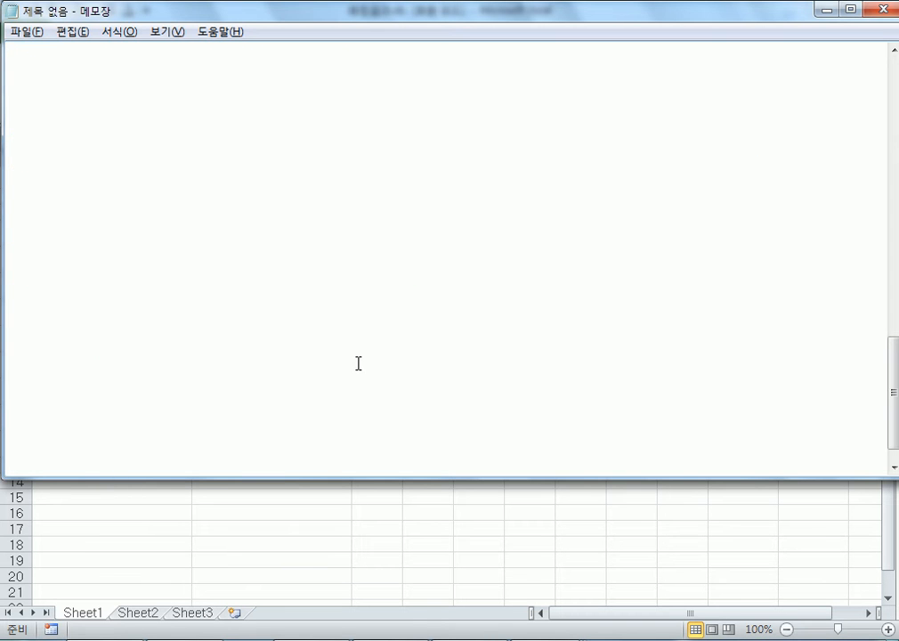
{"action": "type", "text": "데이터"}
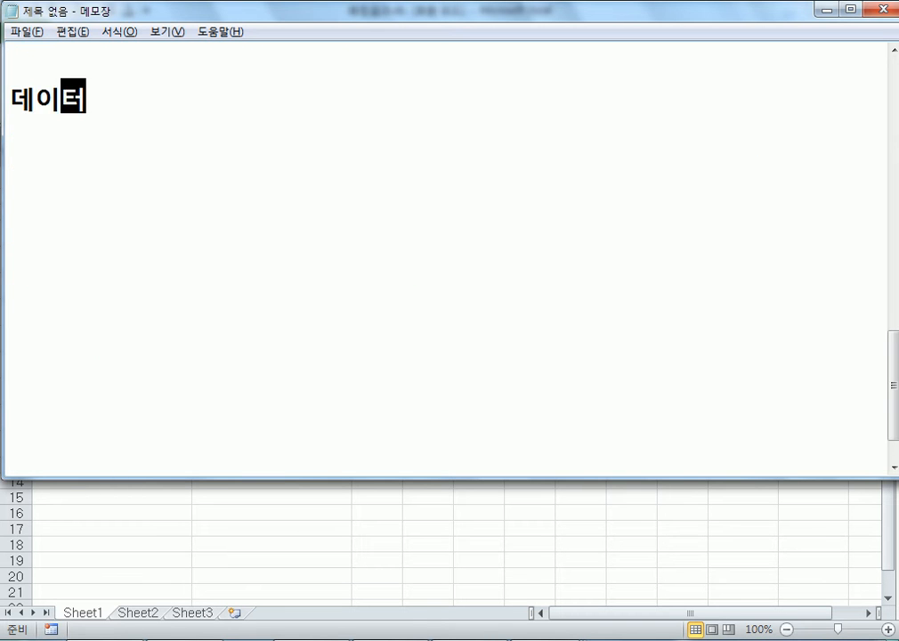
{"action": "type", "text": "를 입력"}
{"action": "key", "text": "Return"}
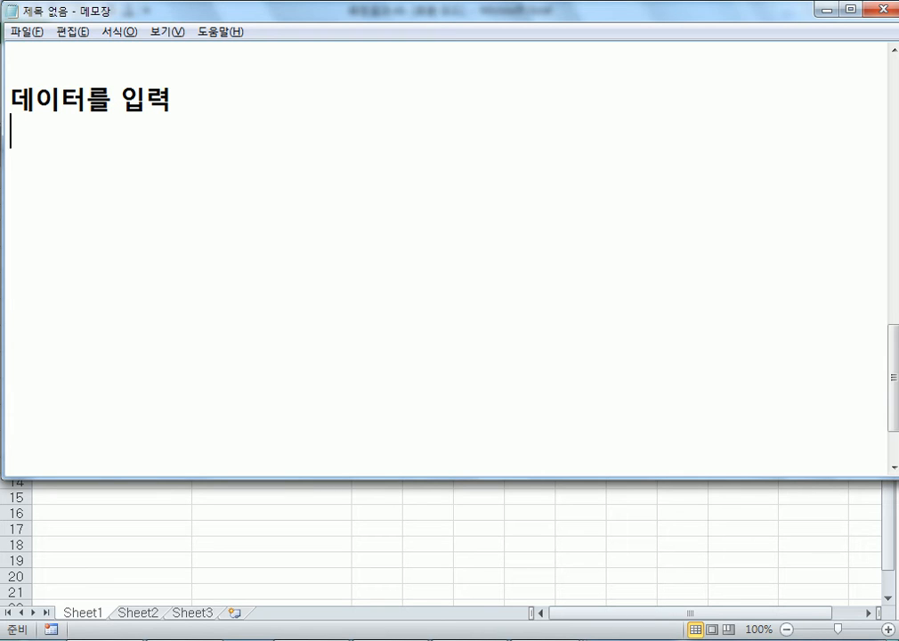
Add the comma-separated header line "이름,국어,영어,수학" below a blank line.
{"action": "type", "text": "이름"}
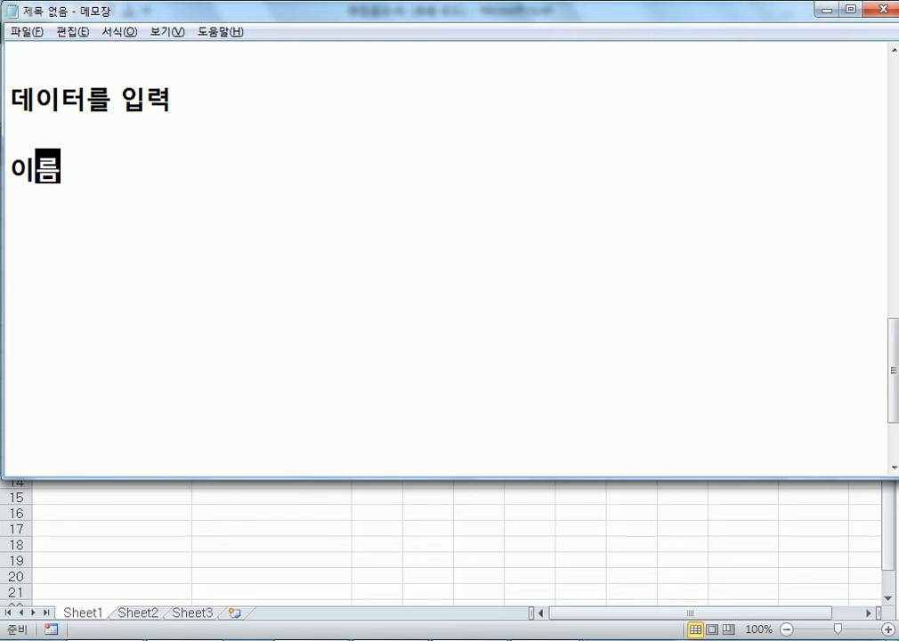
{"action": "type", "text": ",국어,영"}
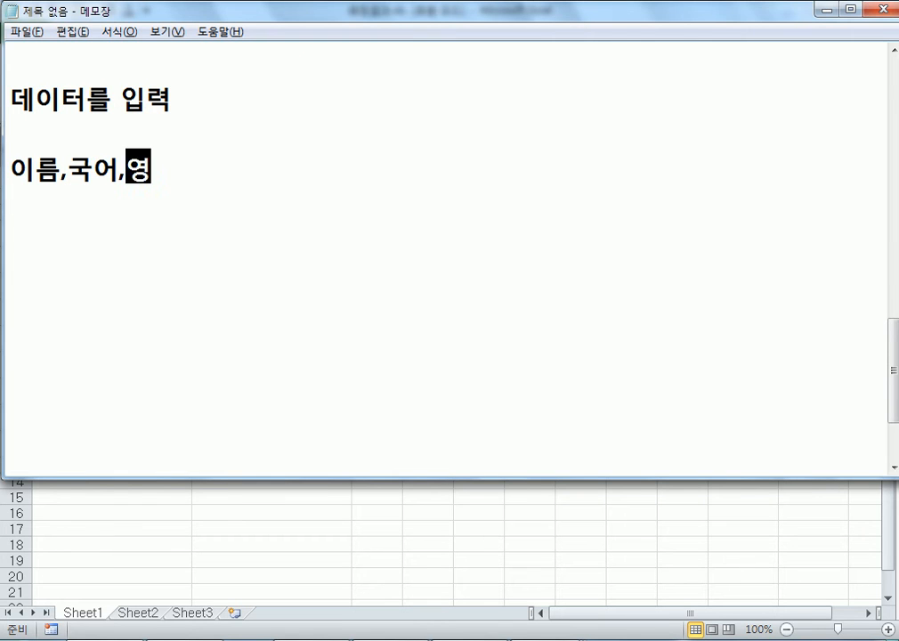
{"action": "type", "text": "어,숭학"}
{"action": "key", "text": "Return"}
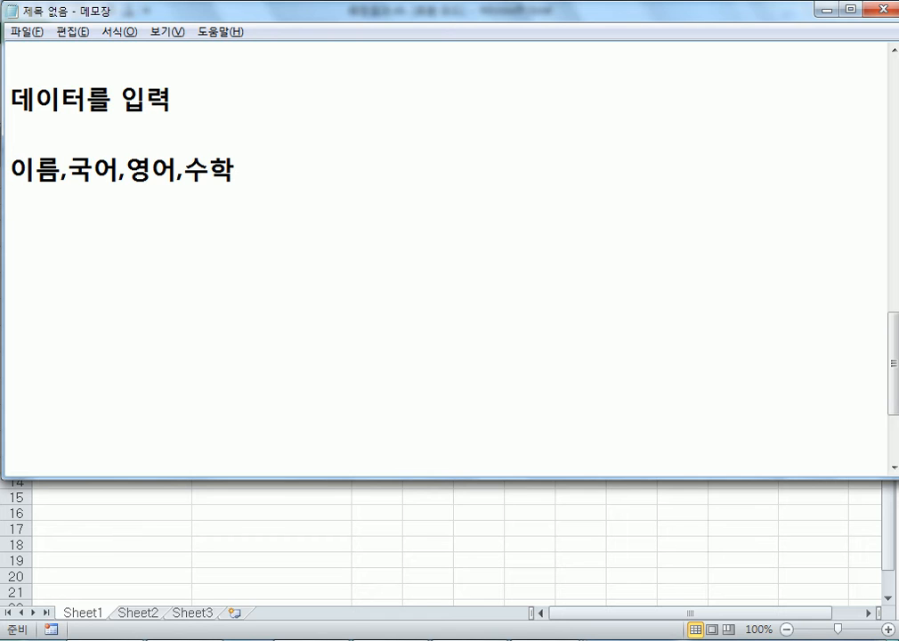
Add three comma-separated rows below the header, each a name followed by scores: 80,70,80, then 90,90,90, then 100,100,100.
{"action": "type", "text": "홍길동,"}
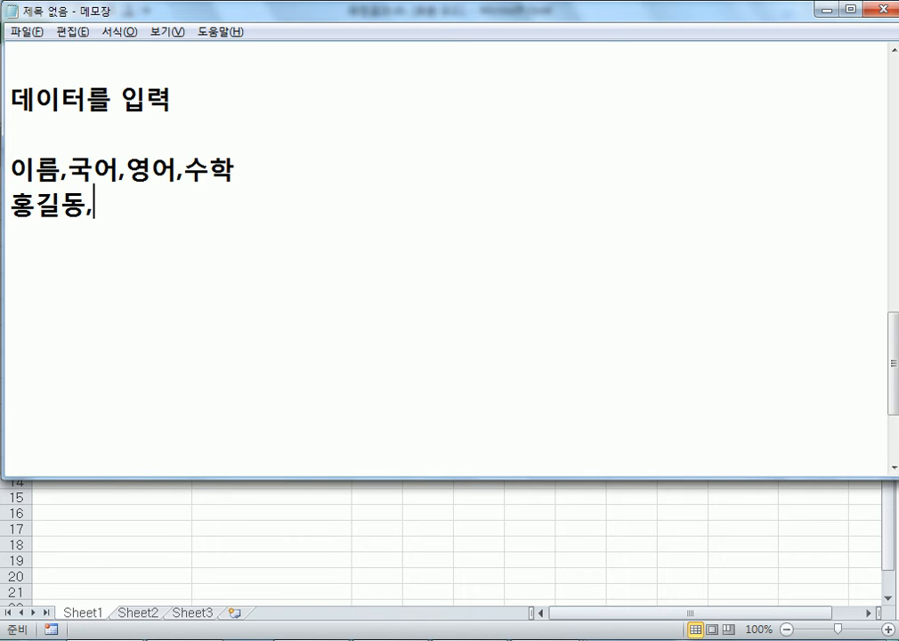
{"action": "type", "text": "80,70"}
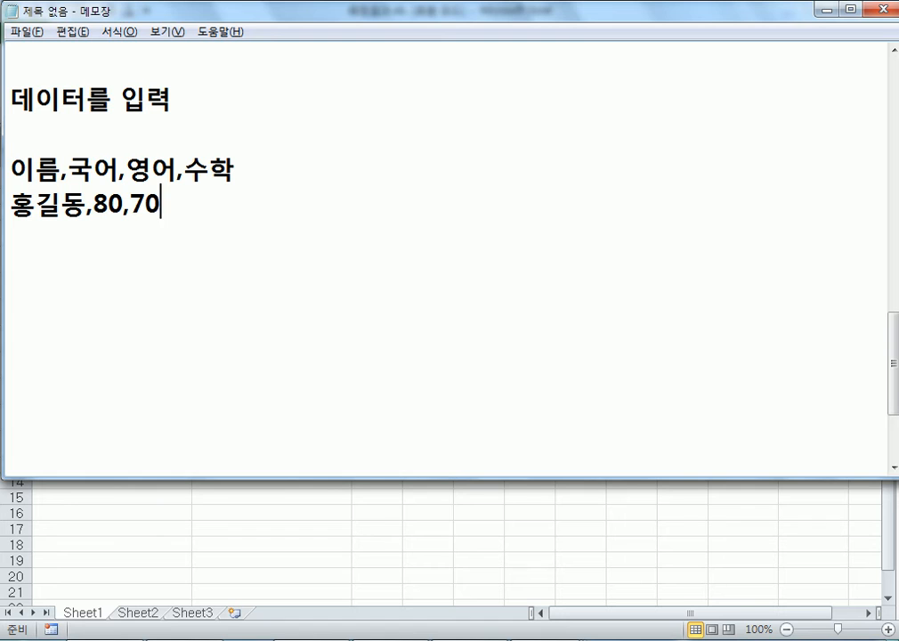
{"action": "type", "text": ",80"}
{"action": "key", "text": "Return"}
{"action": "type", "text": "일짐"}
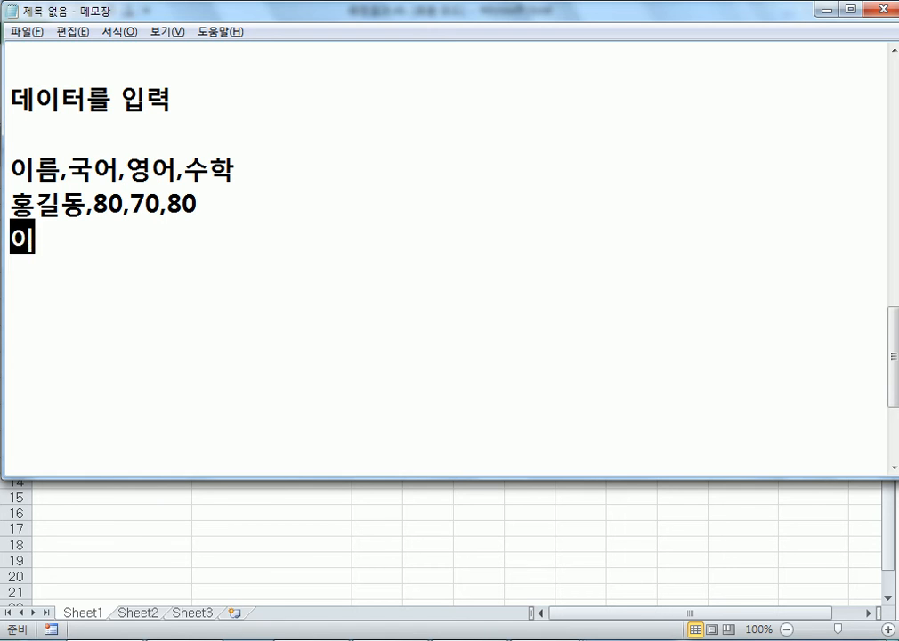
{"action": "type", "text": "ㅐ,90,90,9"}
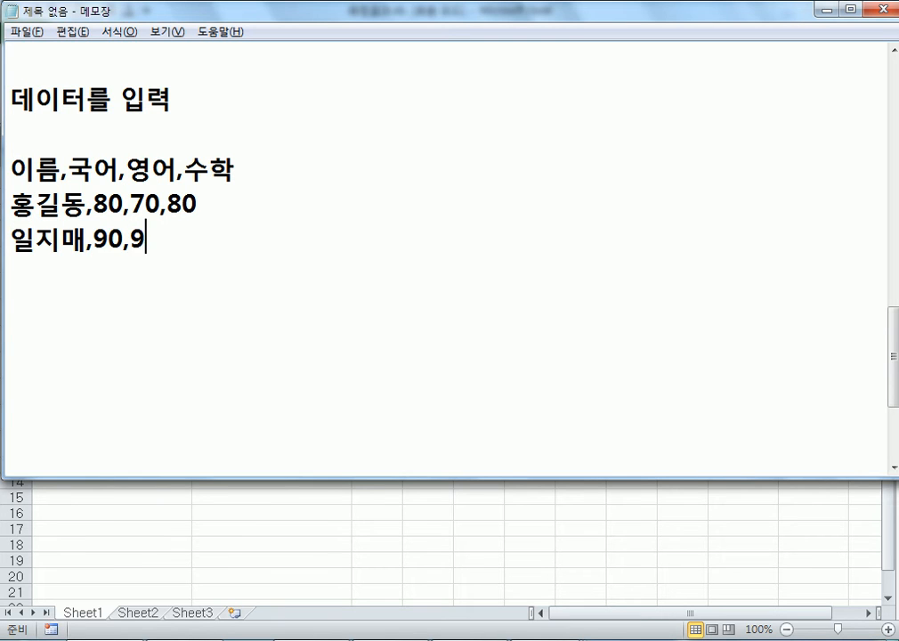
{"action": "type", "text": "0"}
{"action": "key", "text": "Return"}
{"action": "type", "text": "이순신"}
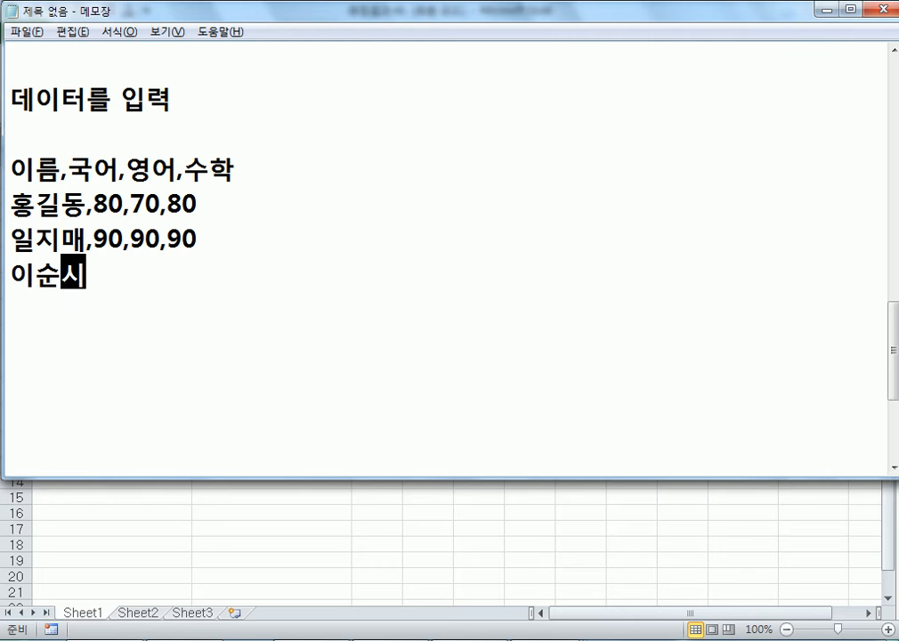
{"action": "type", "text": ",100,100,"}
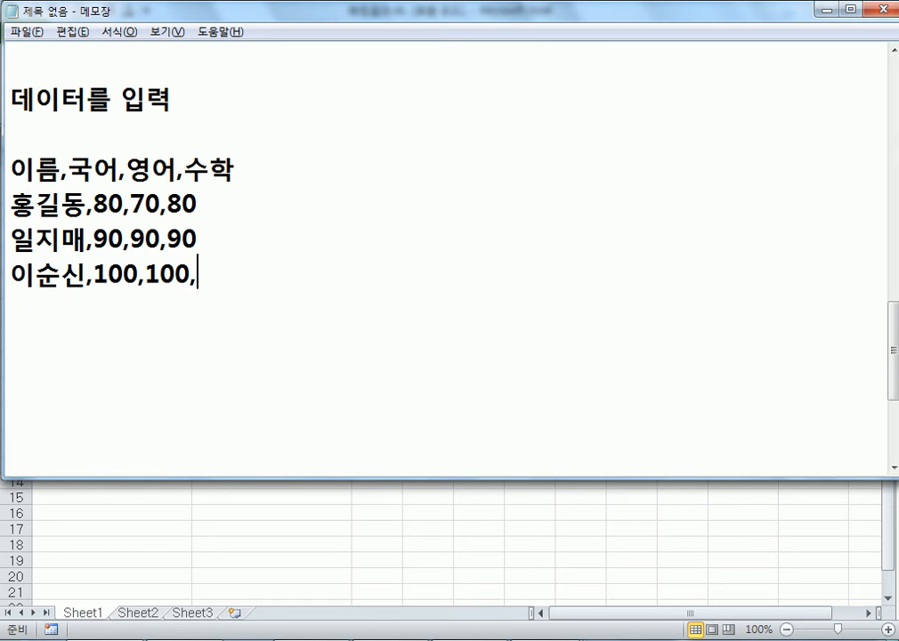
{"action": "type", "text": "100"}
{"action": "key", "text": "Return"}
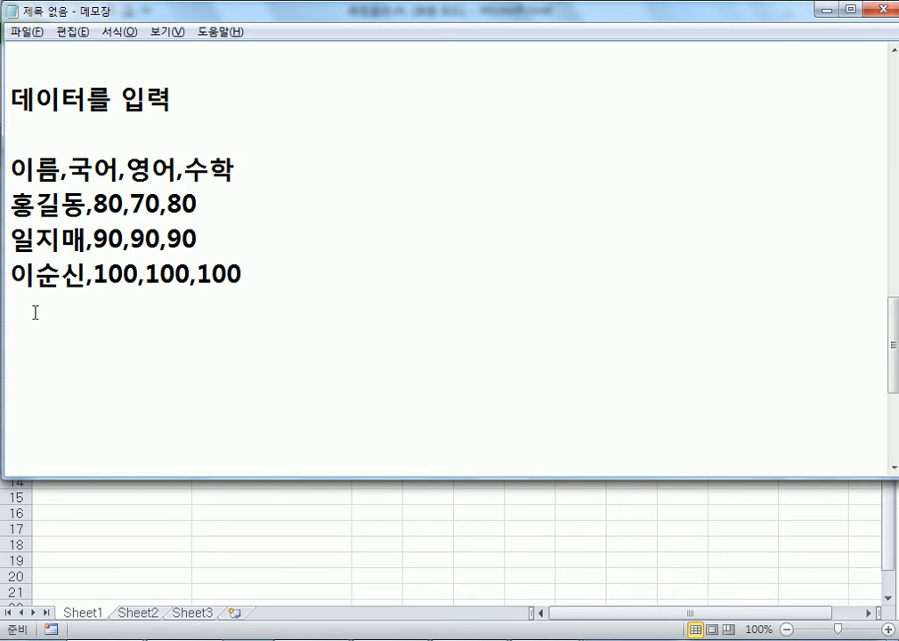
Copy the comma-separated header and three data rows from Notepad and paste them into Sheet2 of the Excel workbook at A2.
{"action": "left_click_drag", "start_coordinate": [10, 158], "coordinate": [268, 285]}
{"action": "key", "text": "ctrl+c"}
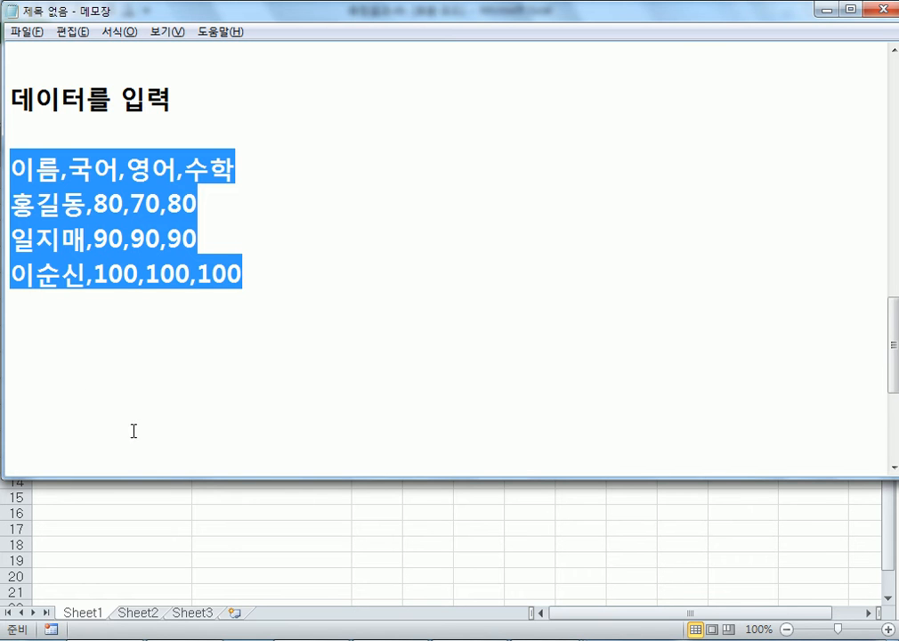
{"action": "left_click", "coordinate": [210, 576]}
{"action": "left_click", "coordinate": [137, 612]}
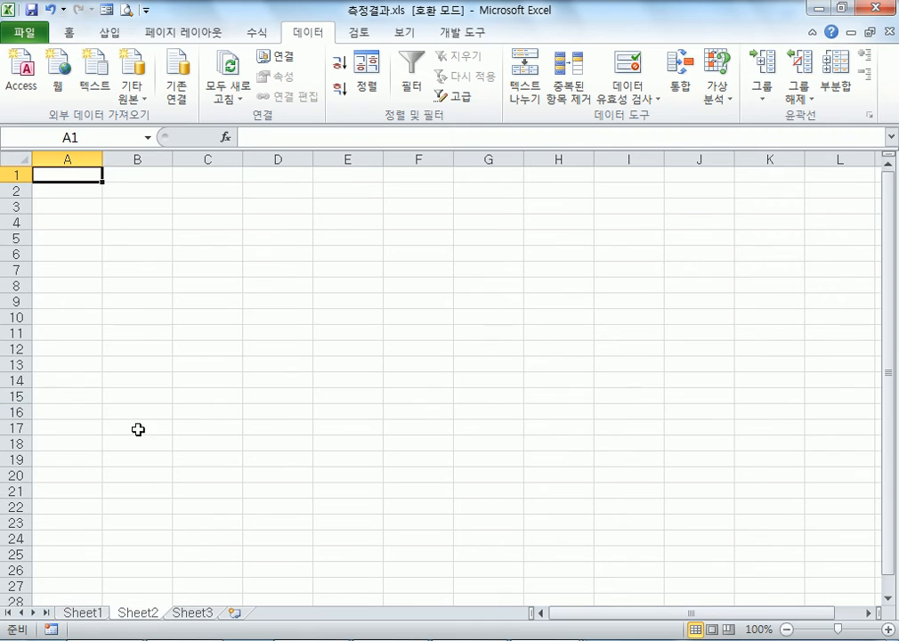
{"action": "left_click", "coordinate": [70, 190]}
{"action": "key", "text": "ctrl+v"}
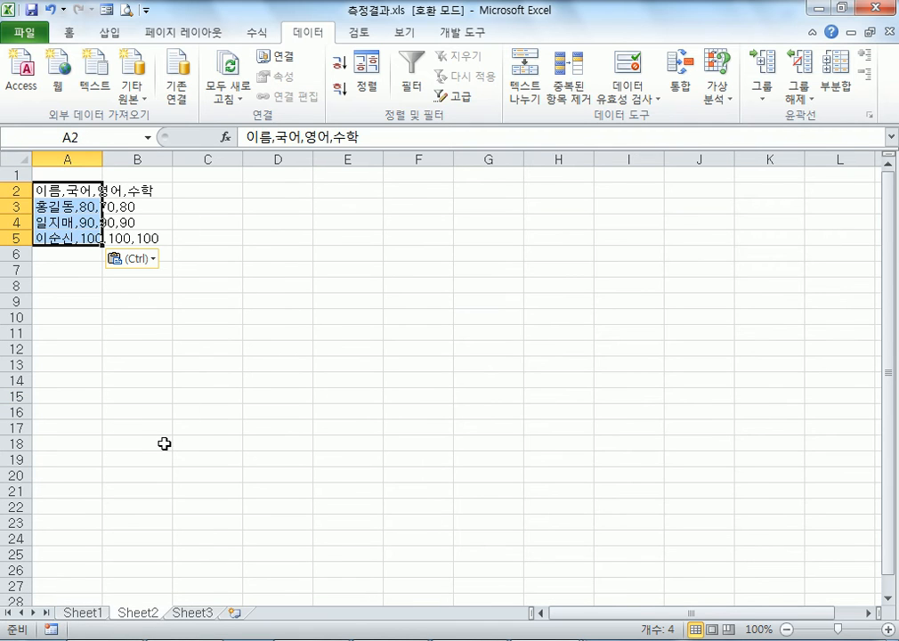
Check which cells hold the pasted text, autofit column A to it, and undo the width change.
{"action": "left_click", "coordinate": [140, 380]}
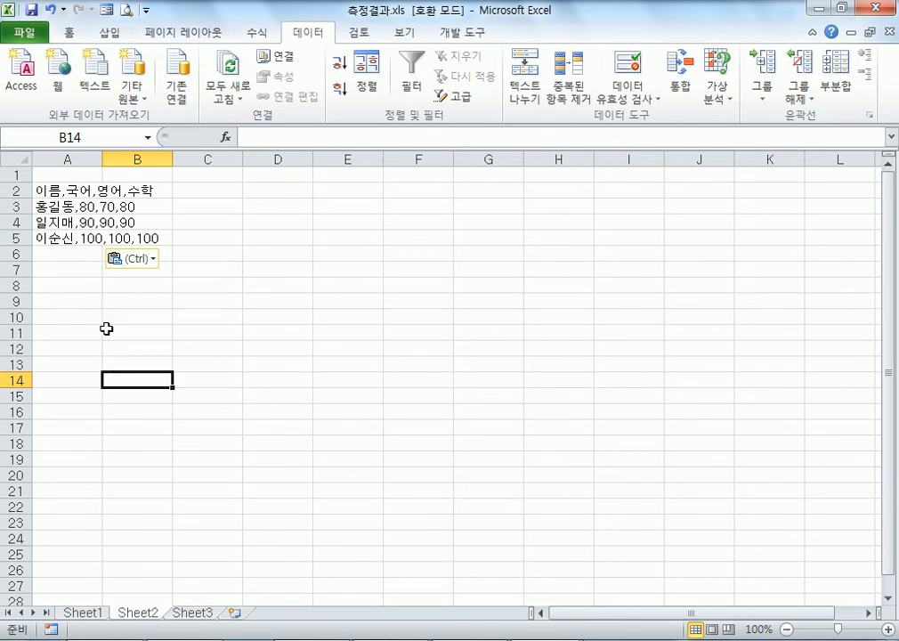
{"action": "left_click", "coordinate": [70, 190]}
{"action": "left_click_drag", "start_coordinate": [69, 238], "coordinate": [70, 238]}
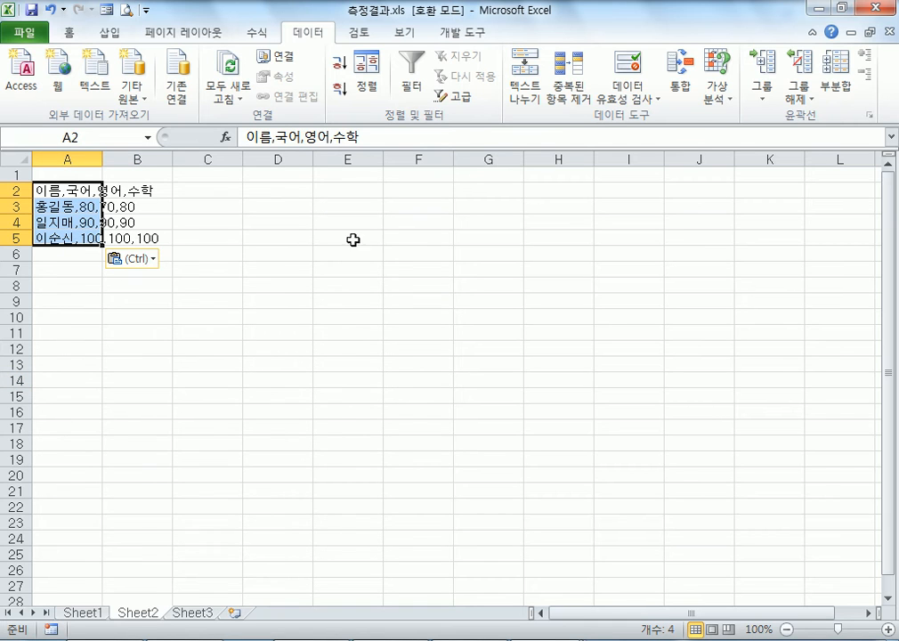
{"action": "left_click_drag", "start_coordinate": [162, 192], "coordinate": [147, 237]}
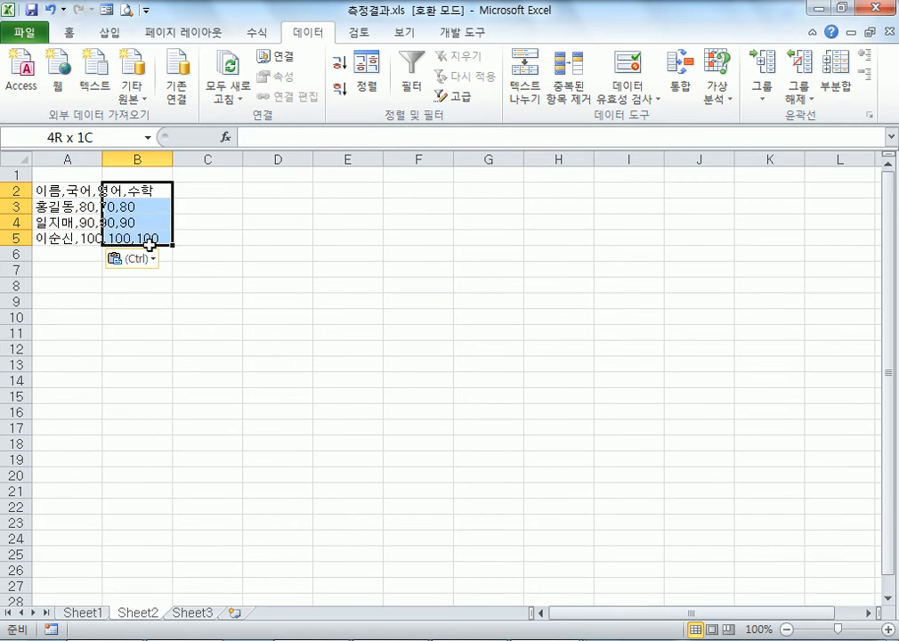
{"action": "left_click_drag", "start_coordinate": [40, 189], "coordinate": [47, 237]}
{"action": "double_click", "coordinate": [103, 158]}
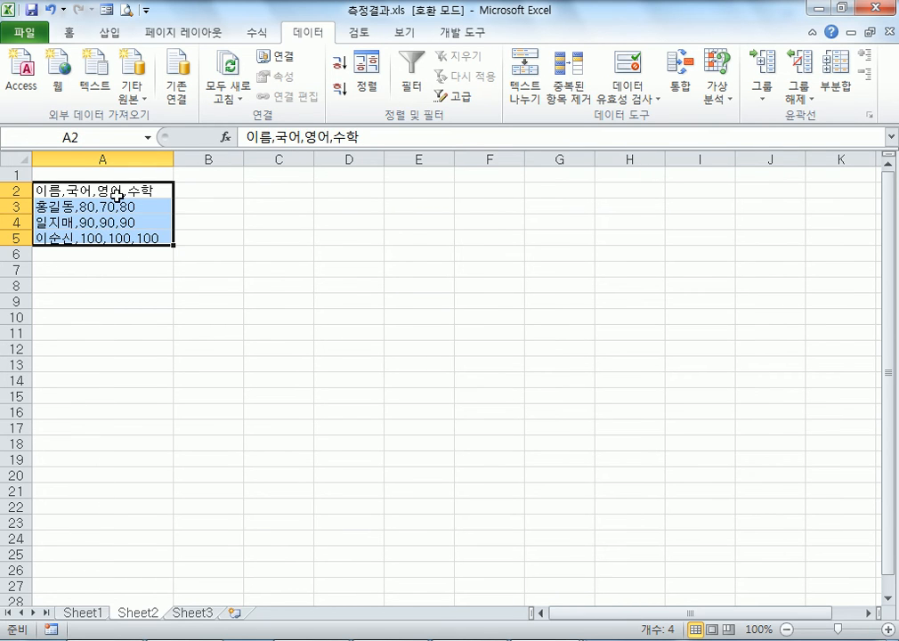
{"action": "key", "text": "ctrl+z"}
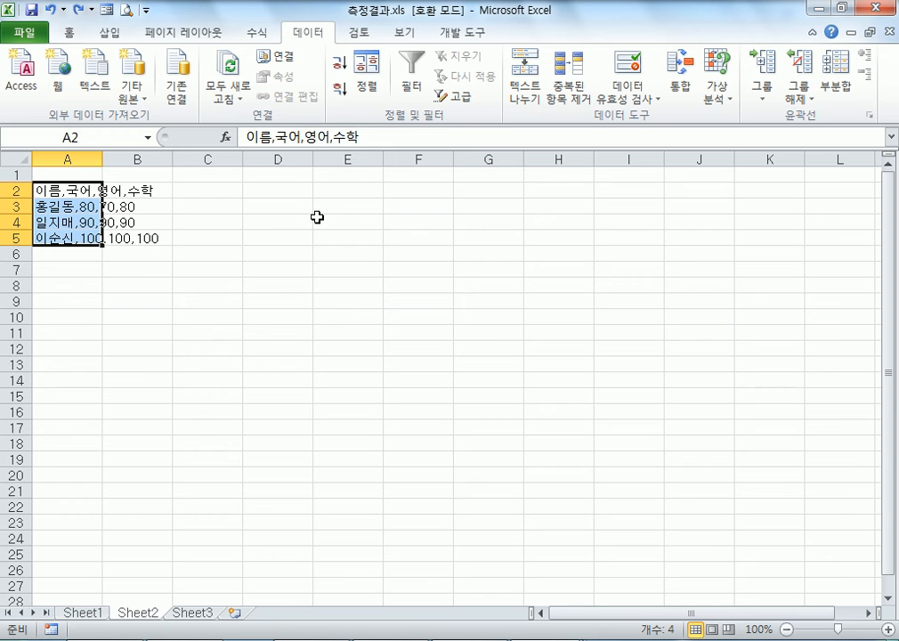
Split A2:A5 with Text to Columns using the 쉼표 delimiter instead of the custom "+", and finish the conversion.
{"action": "left_click", "coordinate": [539, 96]}
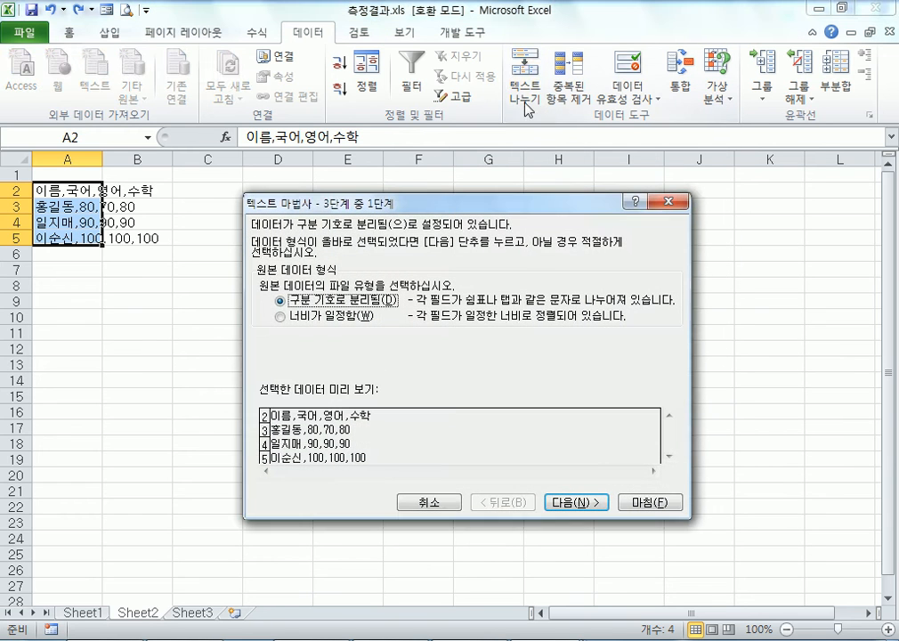
{"action": "left_click", "coordinate": [560, 502]}
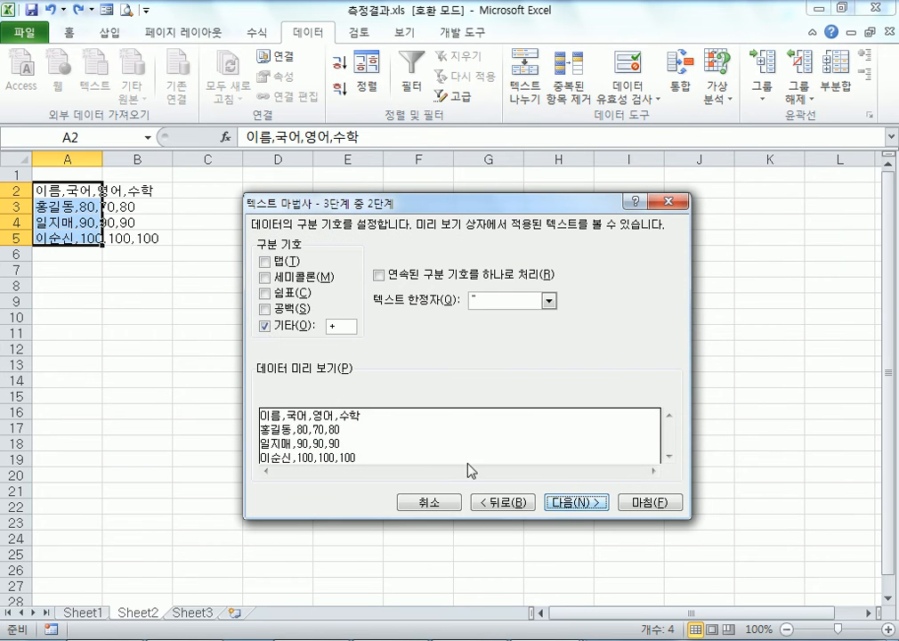
{"action": "left_click", "coordinate": [265, 326]}
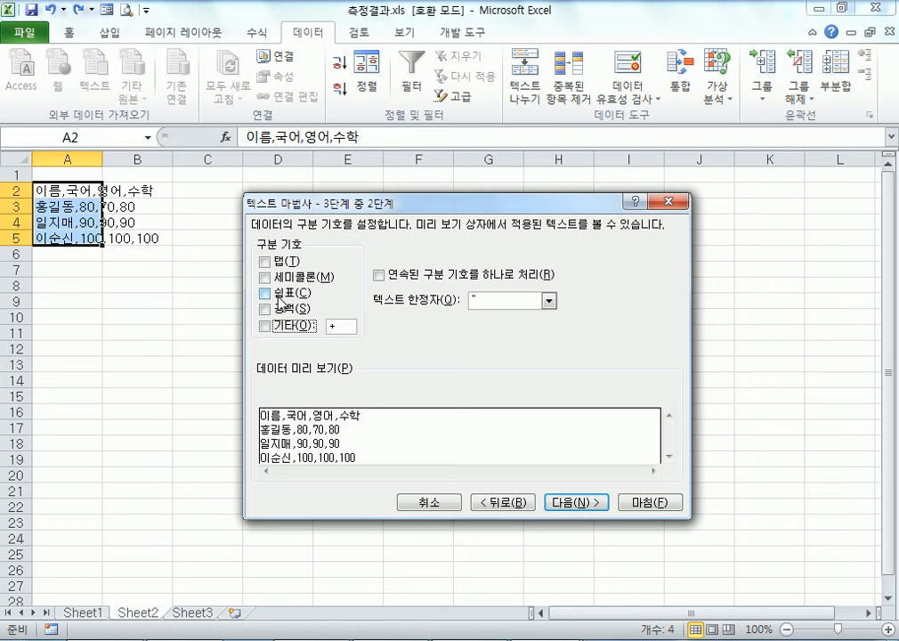
{"action": "left_click", "coordinate": [267, 294]}
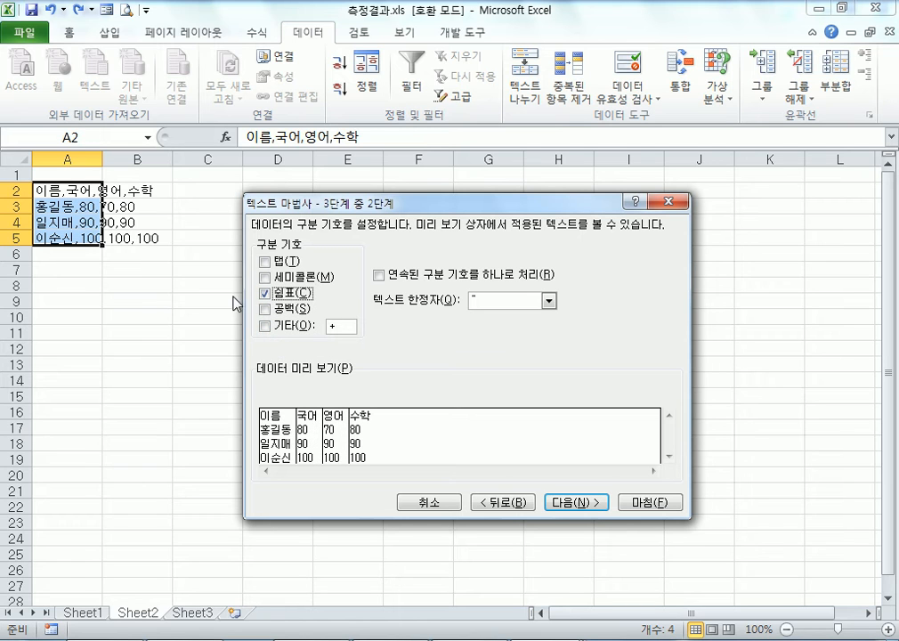
{"action": "left_click", "coordinate": [267, 294]}
{"action": "left_click", "coordinate": [267, 293]}
{"action": "left_click", "coordinate": [583, 503]}
{"action": "left_click", "coordinate": [633, 503]}
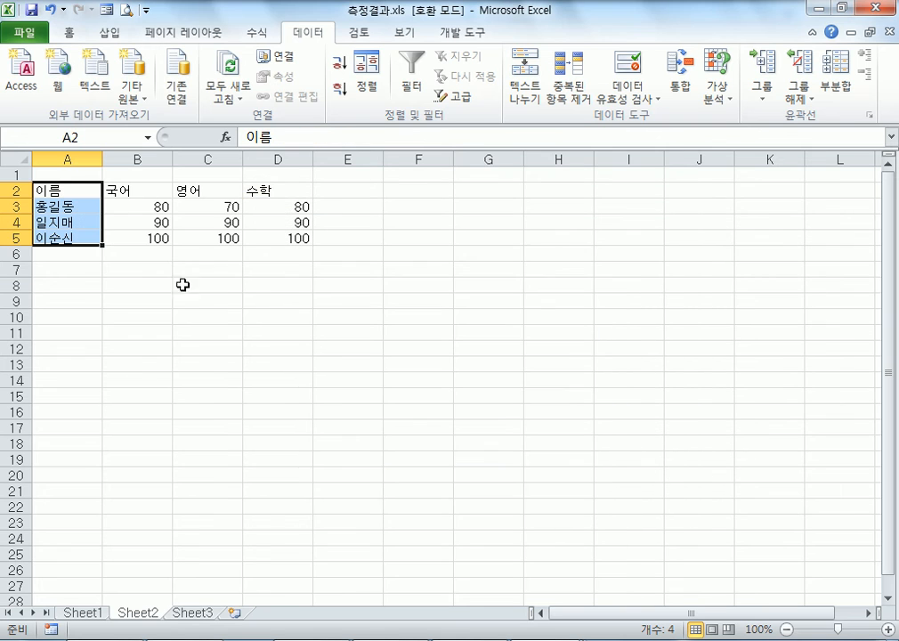
{"action": "left_click", "coordinate": [75, 331]}
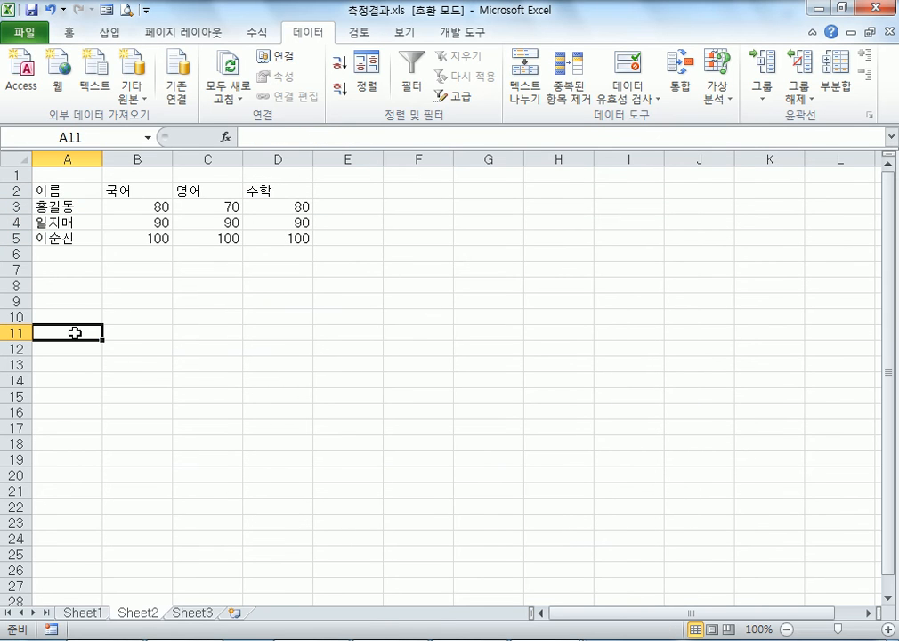
Switch to Notepad and replace the commas in the header line 이름,국어,영어,수학 with tabs.
{"action": "key", "text": "alt+Tab"}
{"action": "left_click_drag", "start_coordinate": [60, 174], "coordinate": [66, 178]}
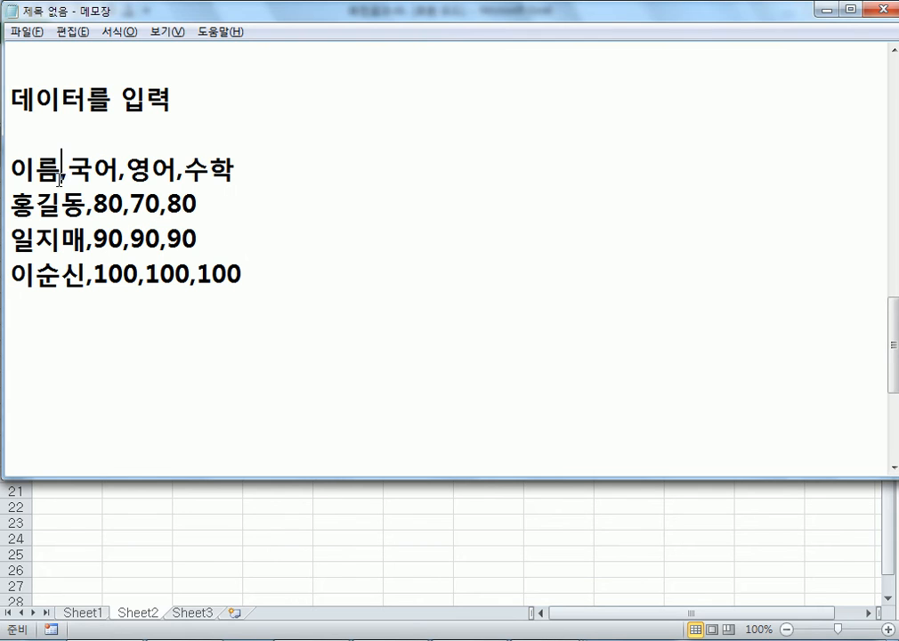
{"action": "key", "text": "Tab"}
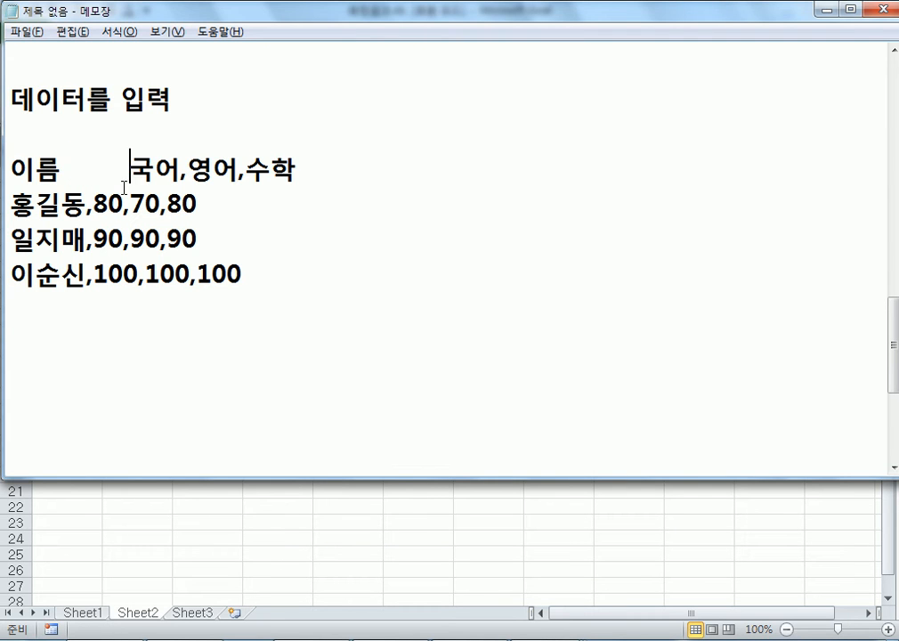
{"action": "left_click_drag", "start_coordinate": [130, 170], "coordinate": [68, 169]}
{"action": "left_click_drag", "start_coordinate": [178, 172], "coordinate": [187, 174]}
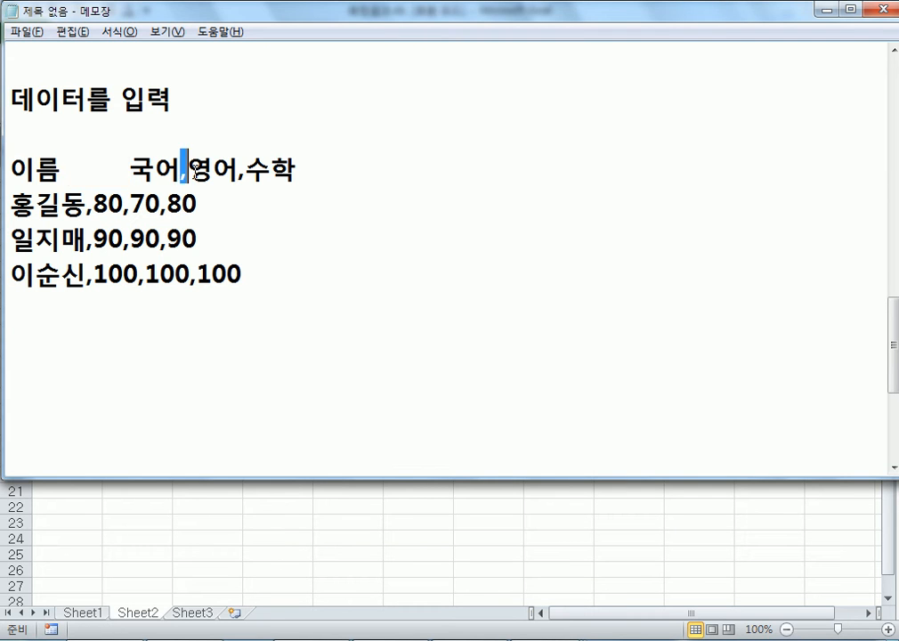
{"action": "key", "text": "Tab"}
{"action": "left_click_drag", "start_coordinate": [299, 173], "coordinate": [314, 178]}
{"action": "key", "text": "Tab"}
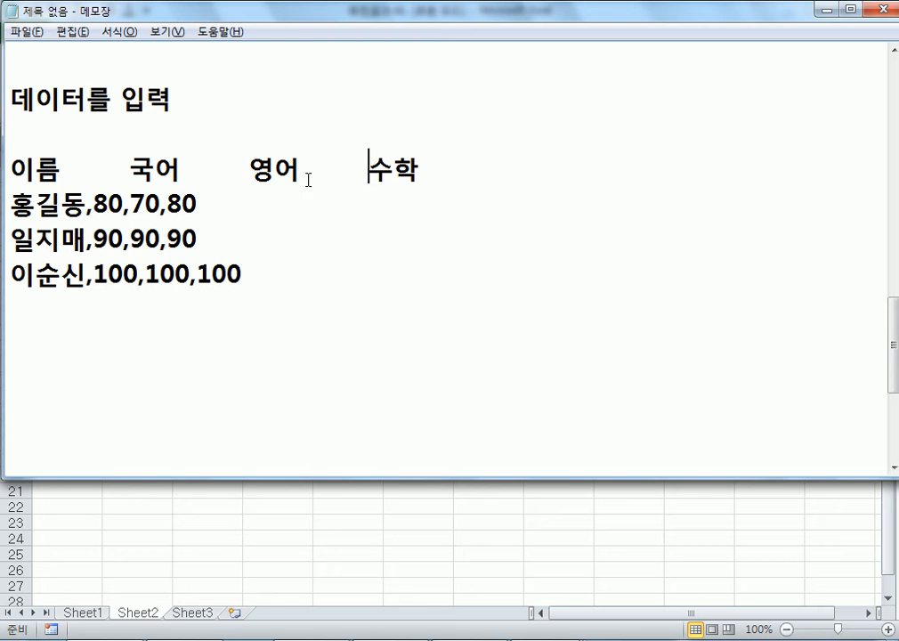
Replace the tabs between the header words with single spaces.
{"action": "mouse_move", "coordinate": [62, 176]}
{"action": "left_mouse_down"}
{"action": "mouse_move", "coordinate": [151, 178]}
{"action": "mouse_move", "coordinate": [61, 169]}
{"action": "left_mouse_up"}
{"action": "left_click", "coordinate": [134, 172]}
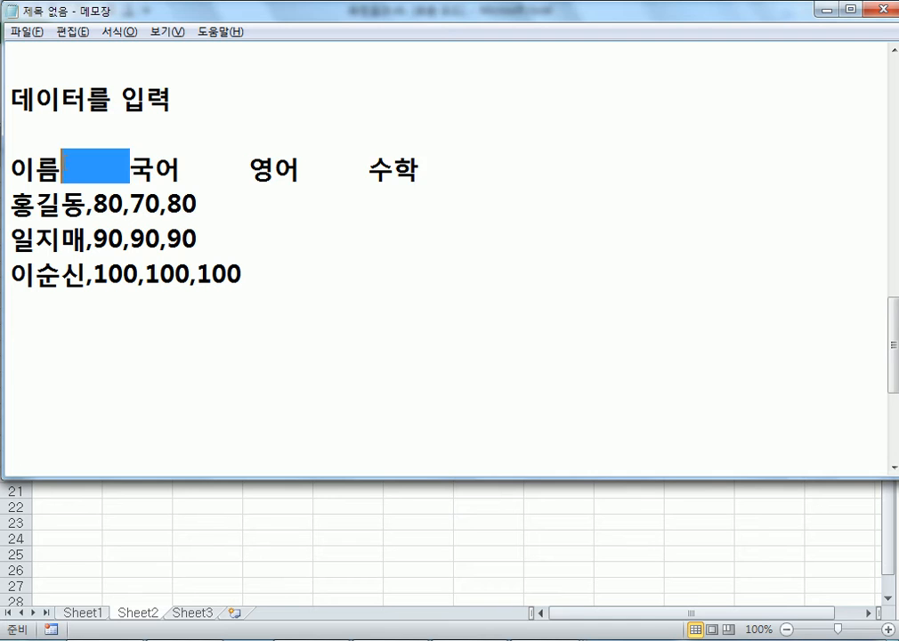
{"action": "left_click", "coordinate": [123, 169]}
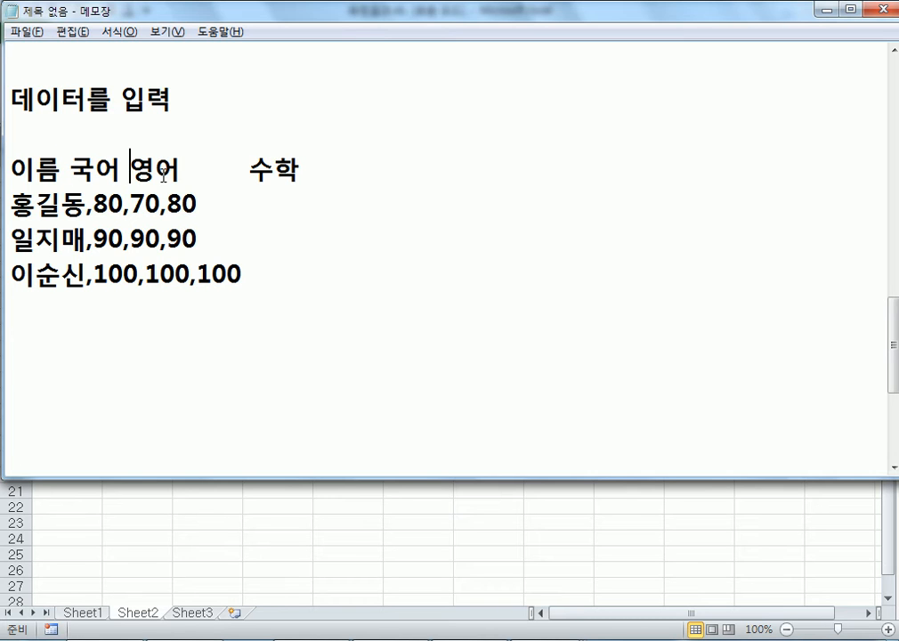
{"action": "left_click_drag", "start_coordinate": [180, 169], "coordinate": [248, 170]}
Replace the separators in the Notepad header line with slashes so it reads 이름/국어/영어/수학.
{"action": "left_click_drag", "start_coordinate": [71, 169], "coordinate": [195, 169]}
{"action": "key", "text": "alt+Tab"}
{"action": "key", "text": "alt+Tab"}
{"action": "type", "text": "/국어/영어"}
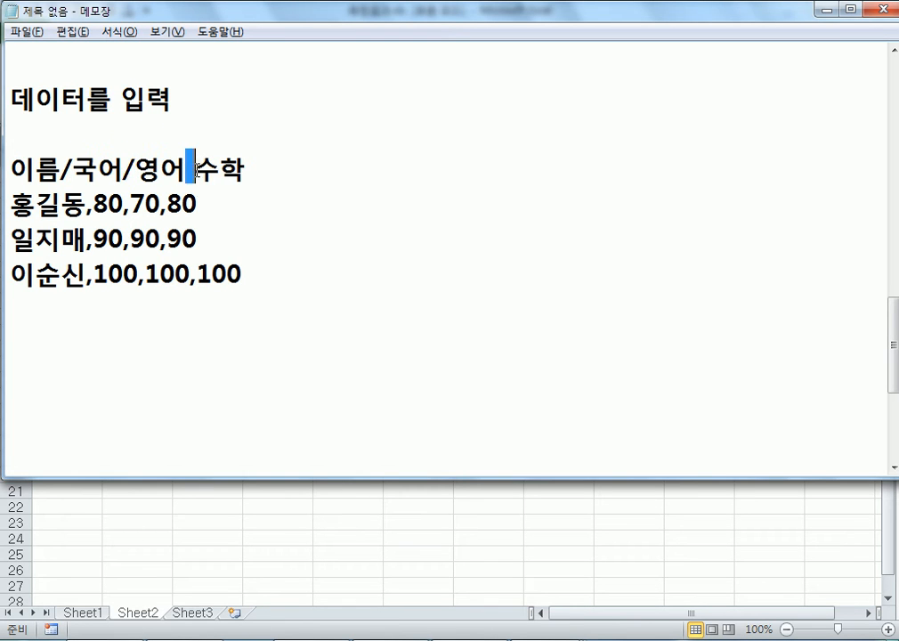
{"action": "type", "text": "/"}
Insert a slash inside the first score of the first data row so it reads 8/0.
{"action": "left_click_drag", "start_coordinate": [87, 205], "coordinate": [93, 204]}
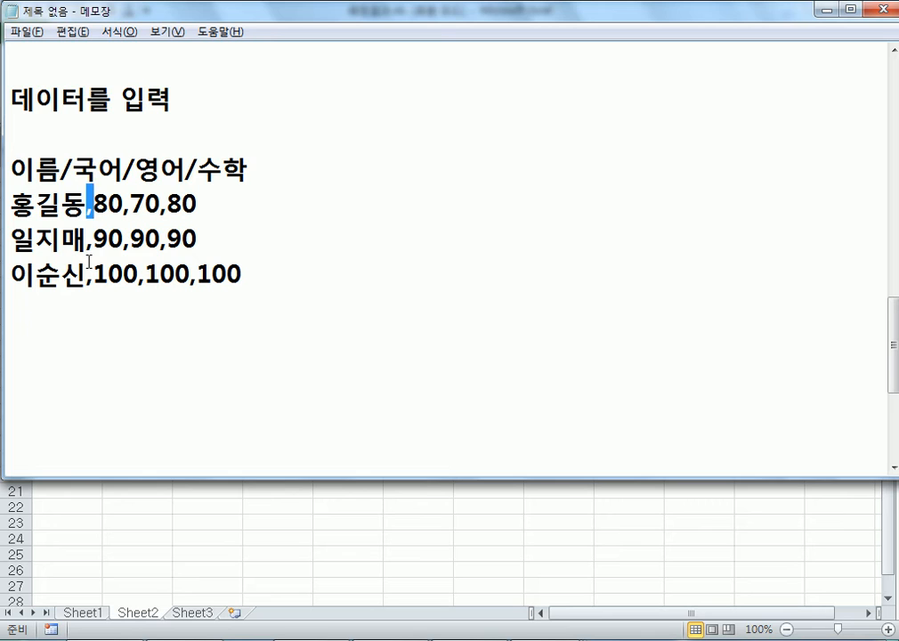
{"action": "left_click", "coordinate": [75, 166]}
{"action": "type", "text": "/"}
{"action": "left_click_drag", "start_coordinate": [94, 206], "coordinate": [133, 206]}
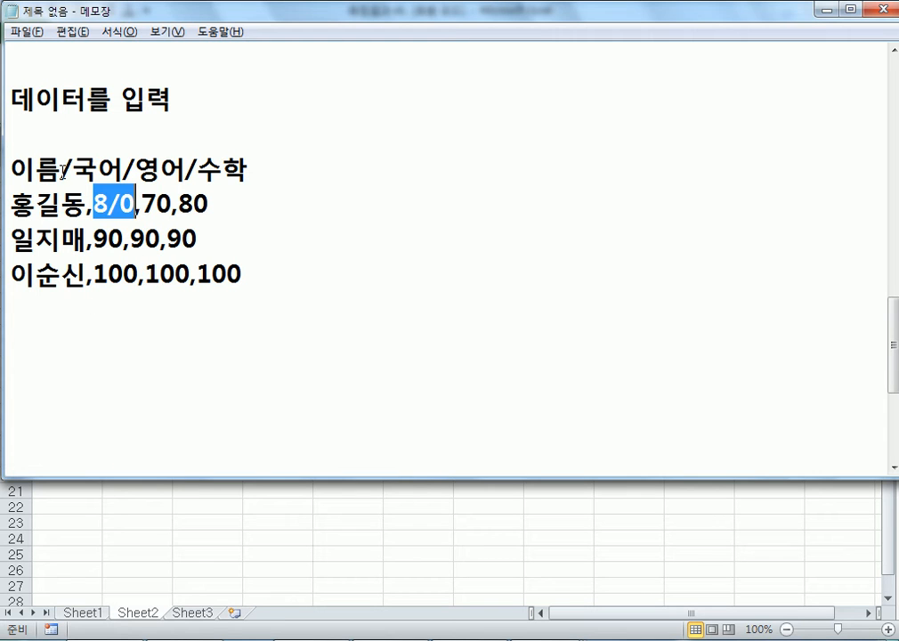
Highlight the slashes and the text around them in the header and first data row to examine where a slash delimiter would split.
{"action": "left_click_drag", "start_coordinate": [62, 169], "coordinate": [73, 169]}
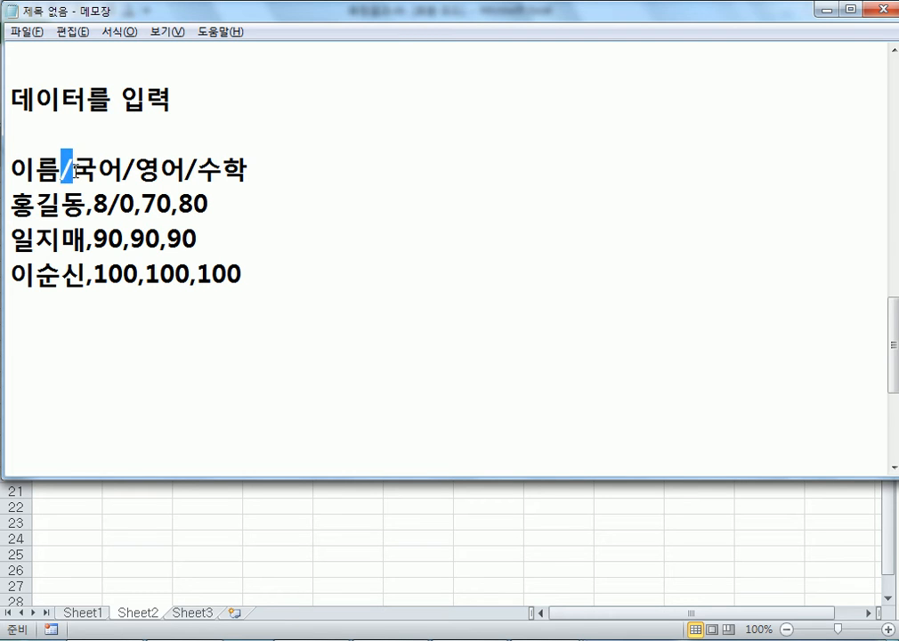
{"action": "left_click_drag", "start_coordinate": [108, 205], "coordinate": [5, 208]}
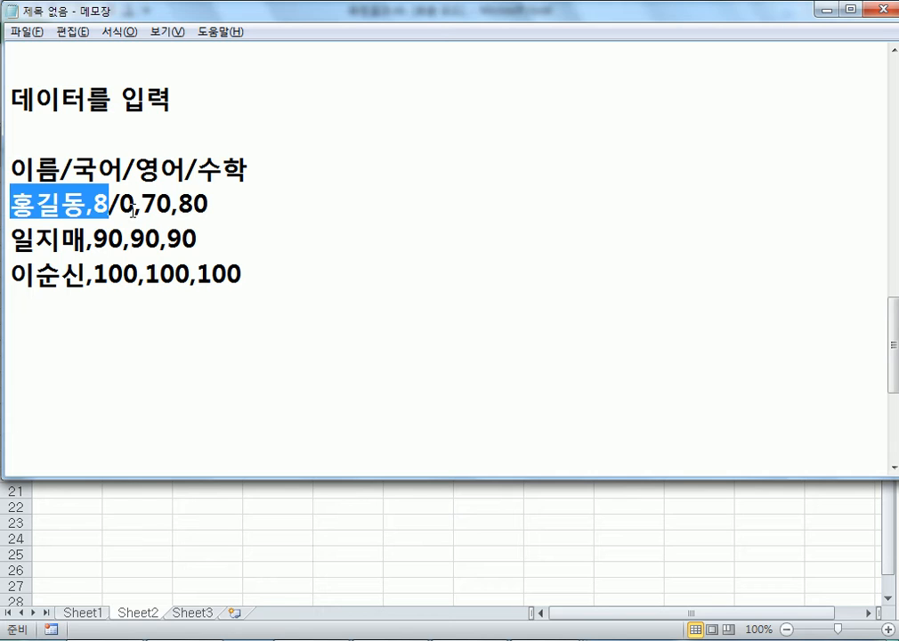
{"action": "left_click_drag", "start_coordinate": [122, 203], "coordinate": [254, 202]}
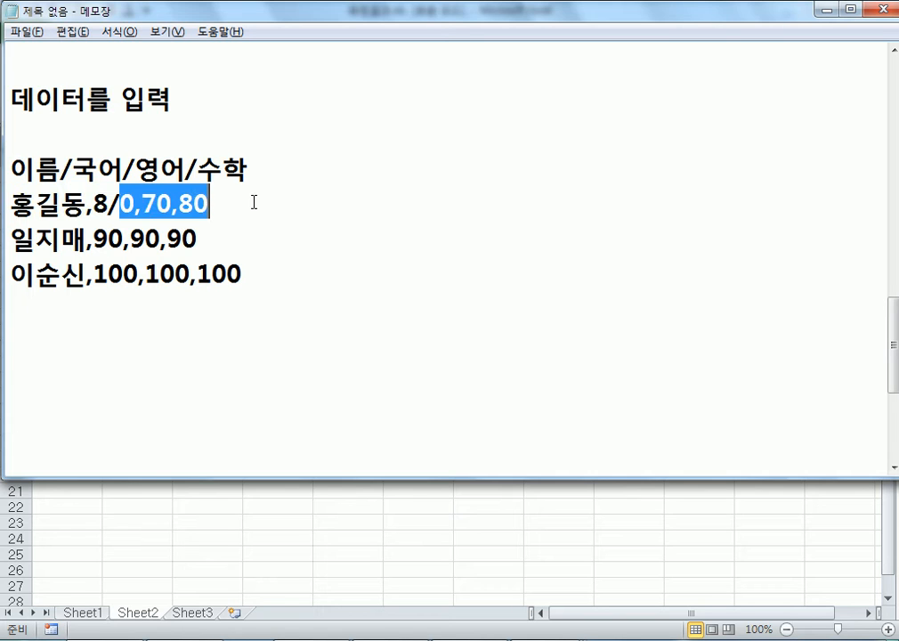
{"action": "left_click_drag", "start_coordinate": [86, 207], "coordinate": [115, 204]}
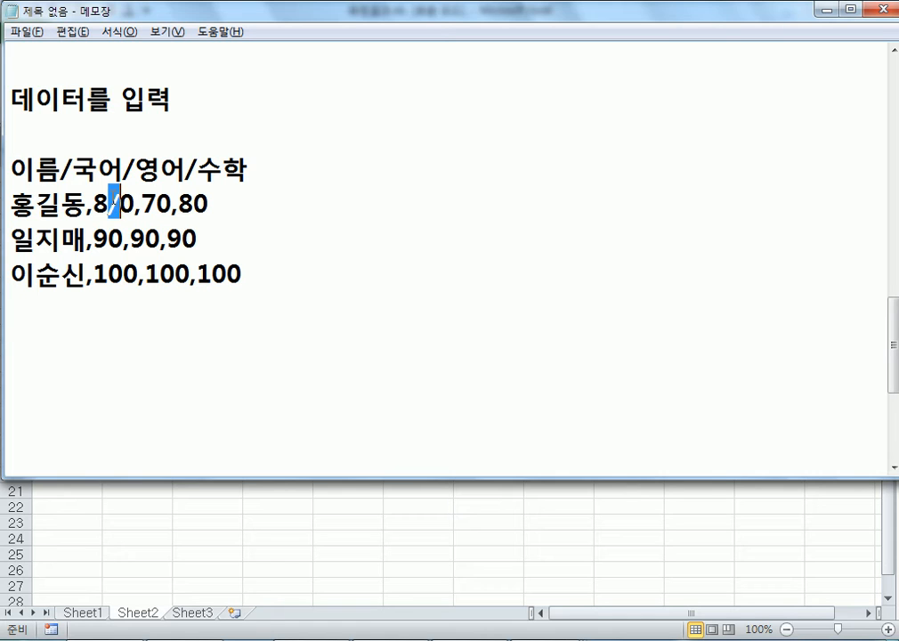
{"action": "left_click_drag", "start_coordinate": [62, 174], "coordinate": [4, 169]}
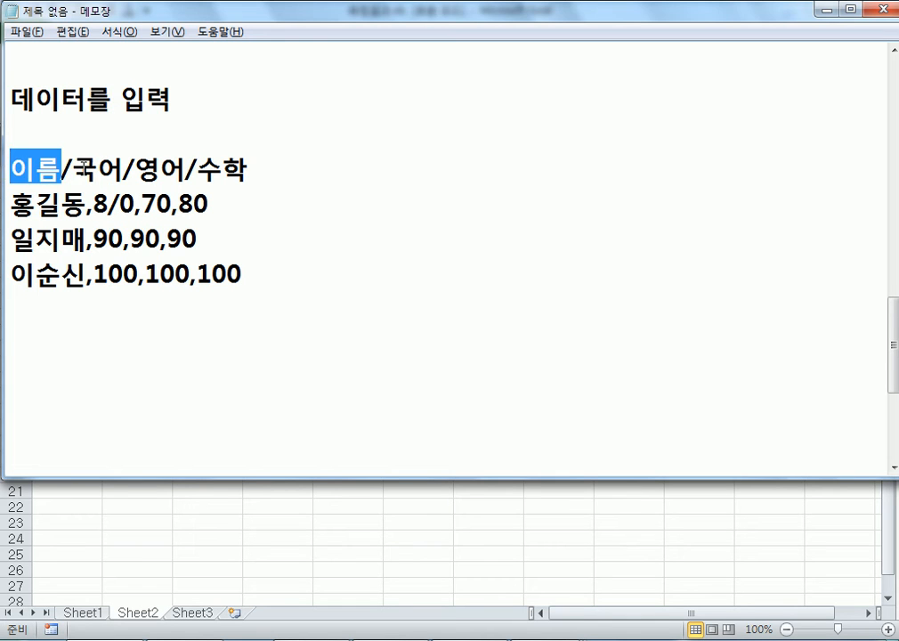
Highlight a header word and the parts of the first data row to examine how a slash delimiter would divide them.
{"action": "left_click_drag", "start_coordinate": [72, 169], "coordinate": [123, 169]}
{"action": "left_click_drag", "start_coordinate": [86, 205], "coordinate": [3, 208]}
{"action": "left_click_drag", "start_coordinate": [91, 204], "coordinate": [133, 203]}
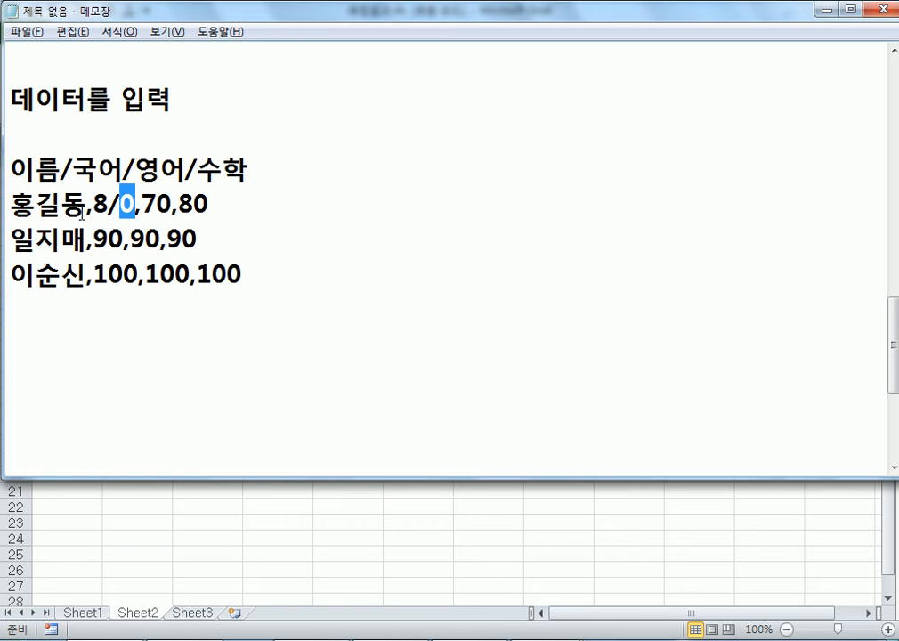
{"action": "left_click", "coordinate": [89, 203]}
Replace the three slashes in the header line with commas so it reads 이름,국어,영어,수학.
{"action": "left_click_drag", "start_coordinate": [73, 169], "coordinate": [61, 169]}
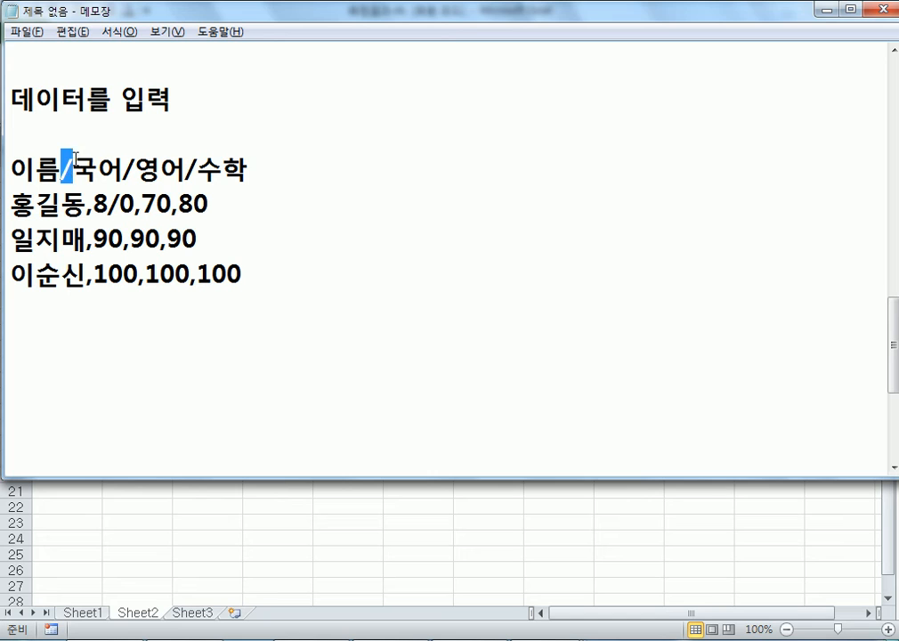
{"action": "type", "text": ","}
{"action": "left_click_drag", "start_coordinate": [126, 169], "coordinate": [118, 169]}
{"action": "type", "text": ","}
{"action": "left_click_drag", "start_coordinate": [176, 169], "coordinate": [166, 169]}
{"action": "type", "text": ","}
Remove the slash from the first score of the first data row so it reads 80.
{"action": "left_click_drag", "start_coordinate": [81, 204], "coordinate": [4, 206]}
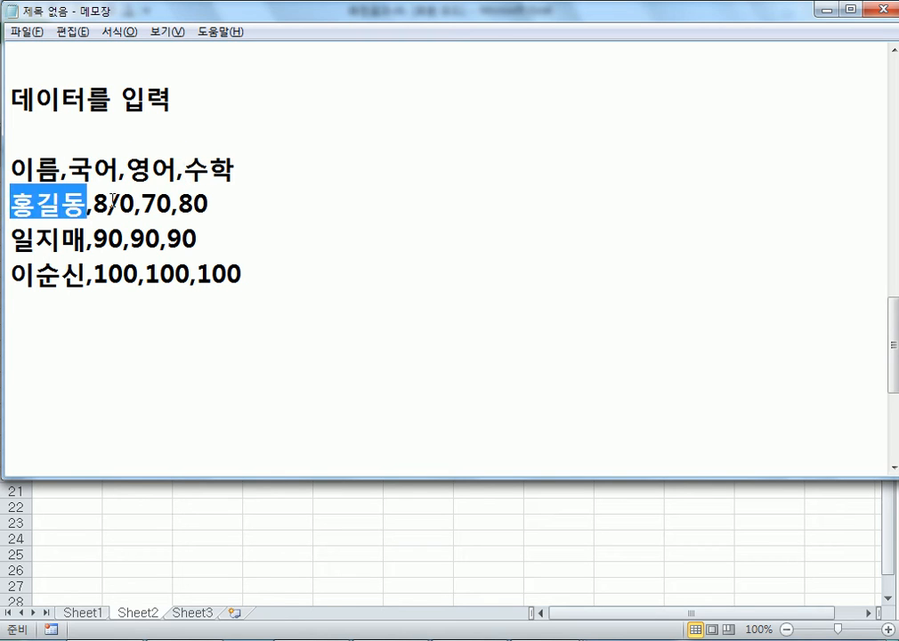
{"action": "left_click_drag", "start_coordinate": [92, 203], "coordinate": [136, 203]}
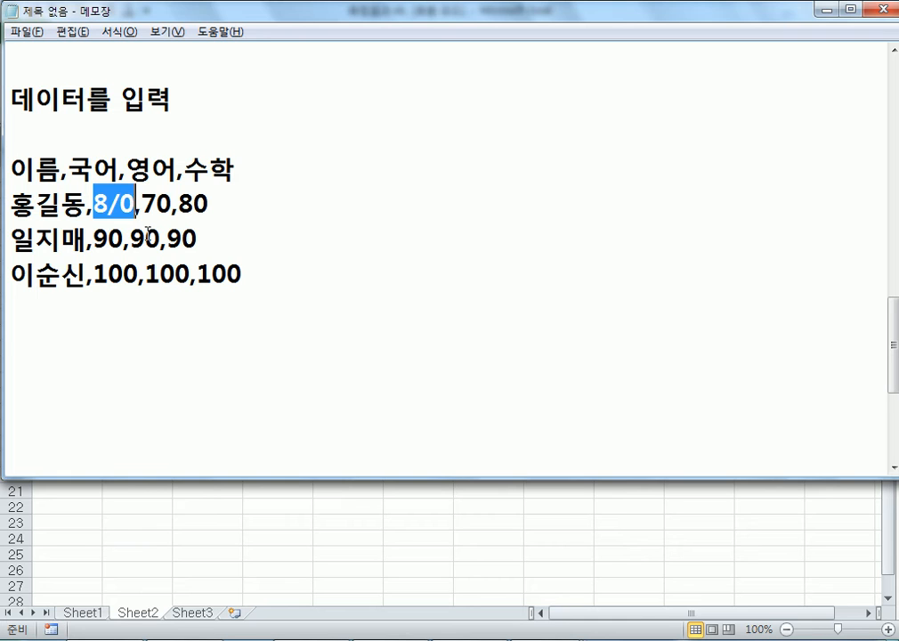
{"action": "left_click", "coordinate": [116, 203]}
{"action": "key", "text": "BackSpace"}
Replace the commas around 국어 in the header line with semicolons and change them back to commas.
{"action": "left_click_drag", "start_coordinate": [60, 169], "coordinate": [69, 171]}
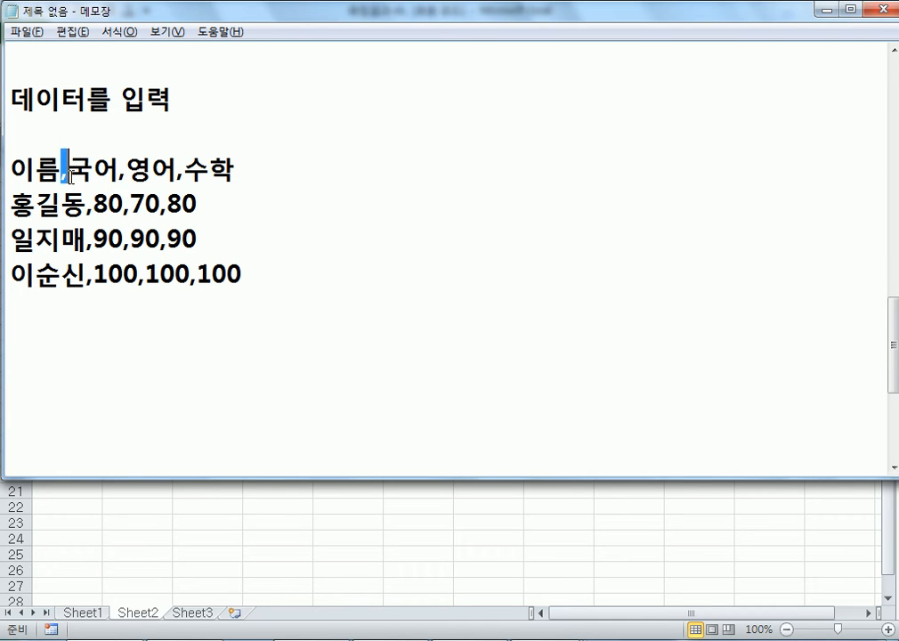
{"action": "key", "text": "Tab"}
{"action": "key", "text": "BackSpace"}
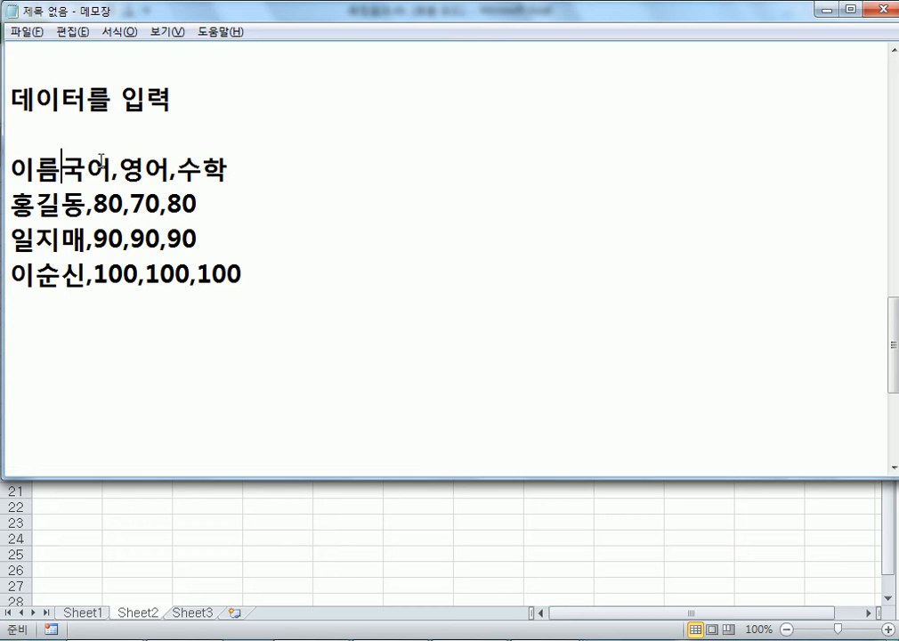
{"action": "type", "text": ";"}
{"action": "left_click_drag", "start_coordinate": [125, 171], "coordinate": [135, 171]}
{"action": "type", "text": ";"}
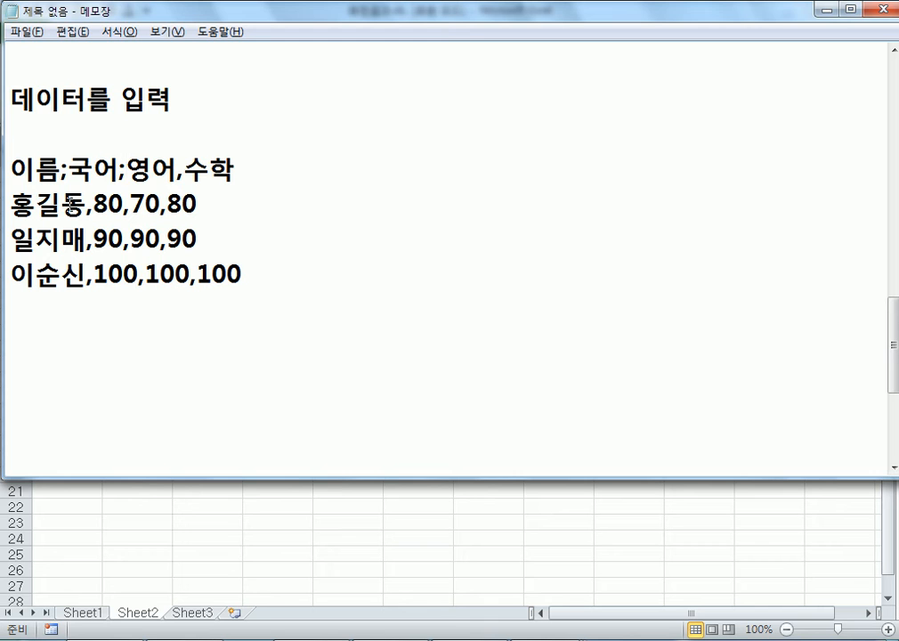
{"action": "left_click_drag", "start_coordinate": [127, 171], "coordinate": [64, 171]}
{"action": "type", "text": ",국어,"}
Switch between Excel and Notepad to compare the split score table with its comma-separated source text.
{"action": "key", "text": "alt+Tab"}
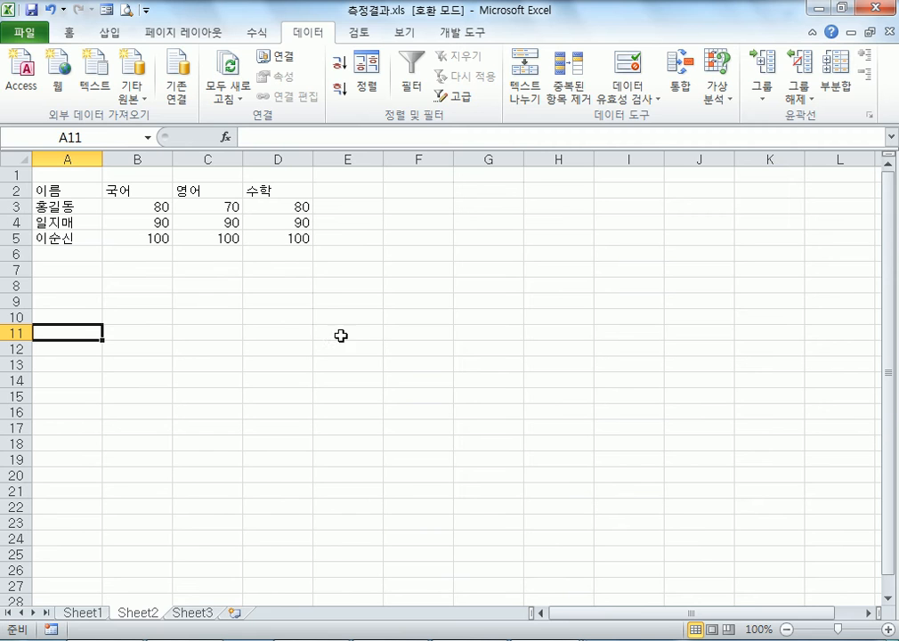
{"action": "key", "text": "alt+Tab"}
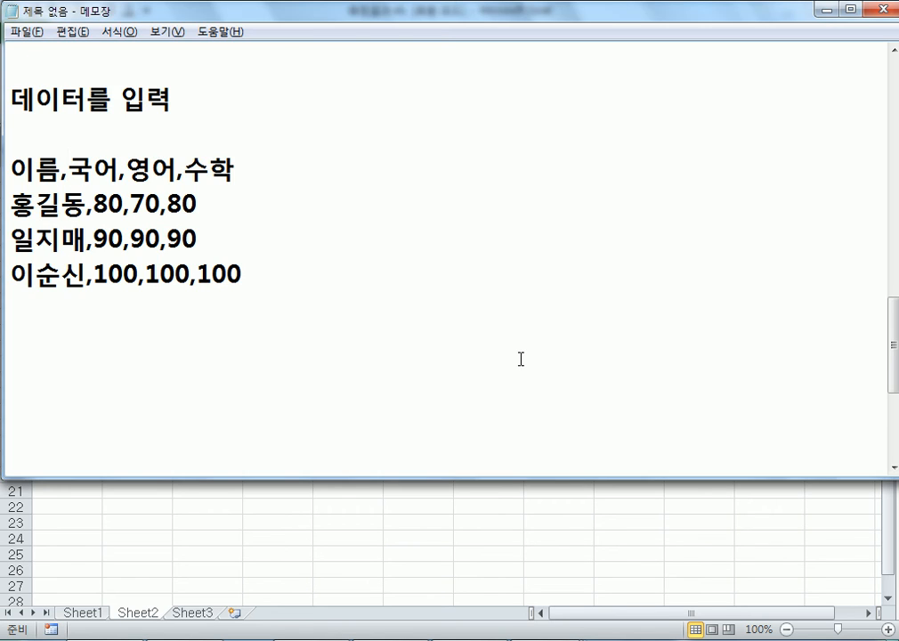
{"action": "key", "text": "alt+Tab"}
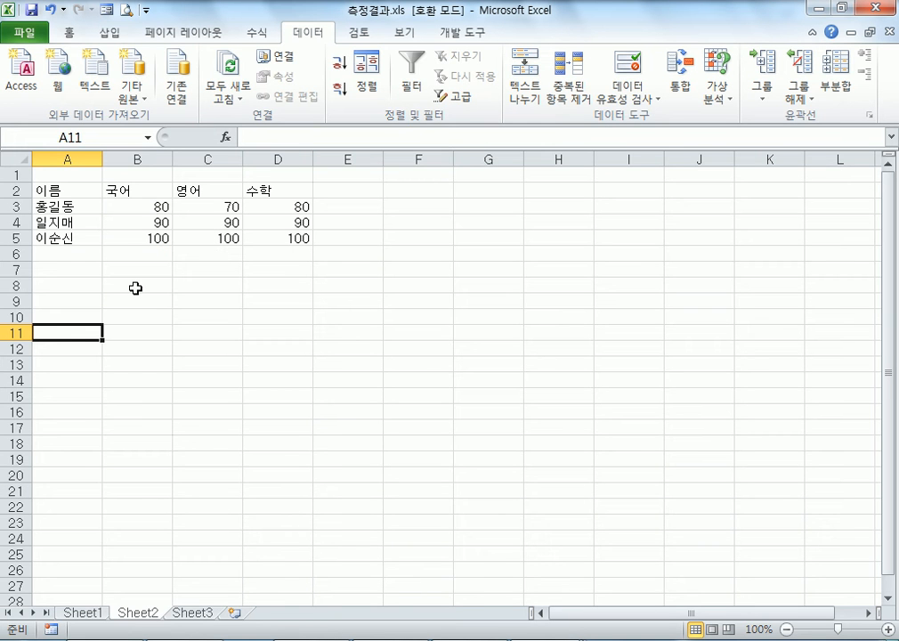
{"action": "key", "text": "alt+Tab"}
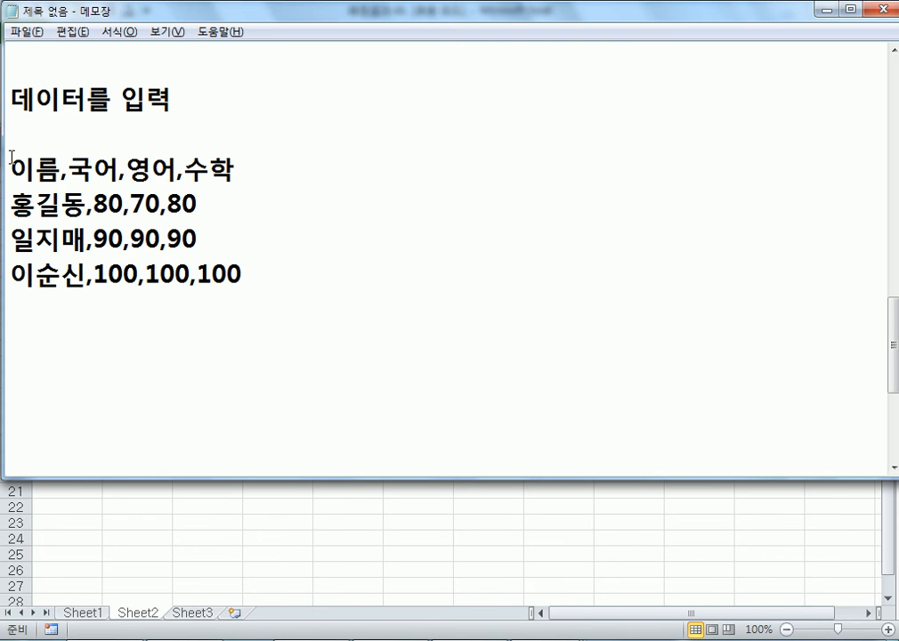
Add the title line 성적표 directly above the header line in Notepad.
{"action": "key", "text": "Return"}
{"action": "type", "text": "성"}
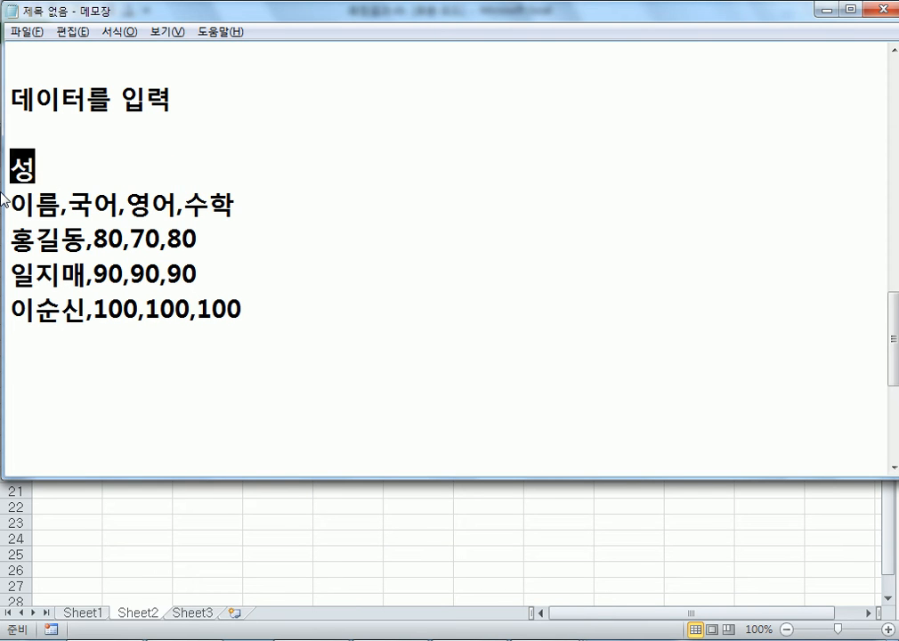
{"action": "type", "text": "적ㅍㅛ"}
Copy the 성적표 title and score rows into a new Notepad document and insert a blank line below the title.
{"action": "left_click_drag", "start_coordinate": [7, 165], "coordinate": [11, 342]}
{"action": "key", "text": "ctrl+c"}
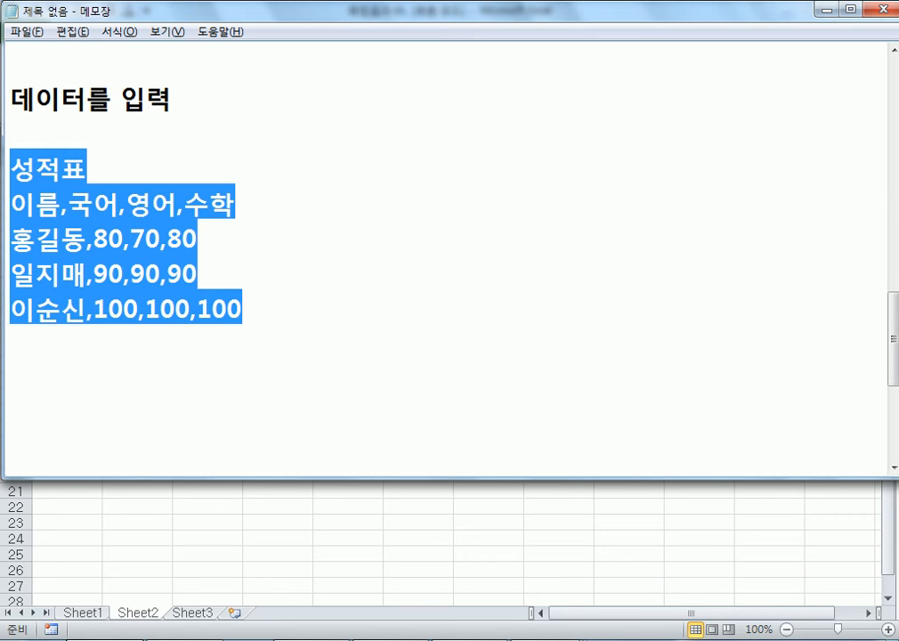
{"action": "key", "text": "super"}
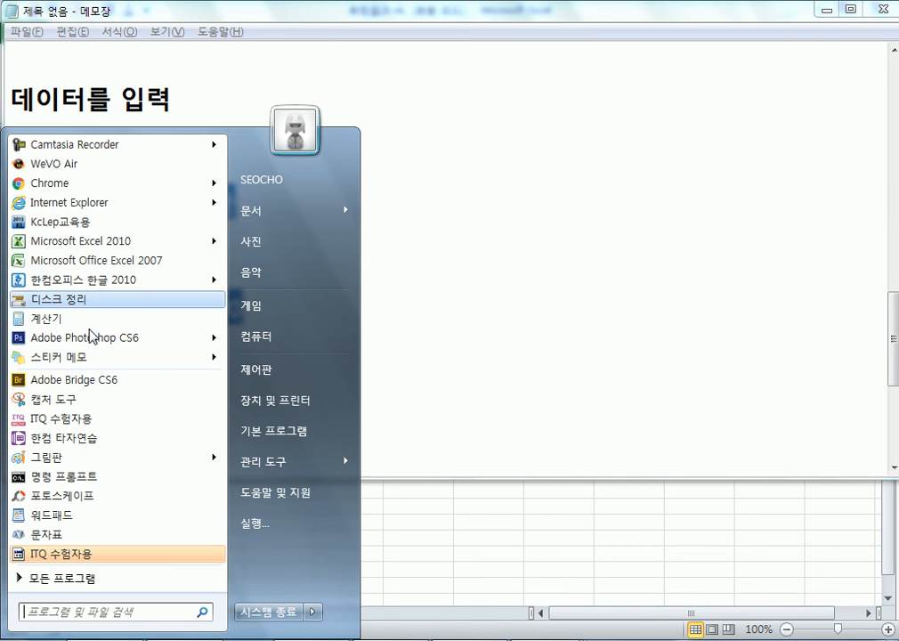
{"action": "left_click", "coordinate": [36, 640]}
{"action": "right_click", "coordinate": [100, 639]}
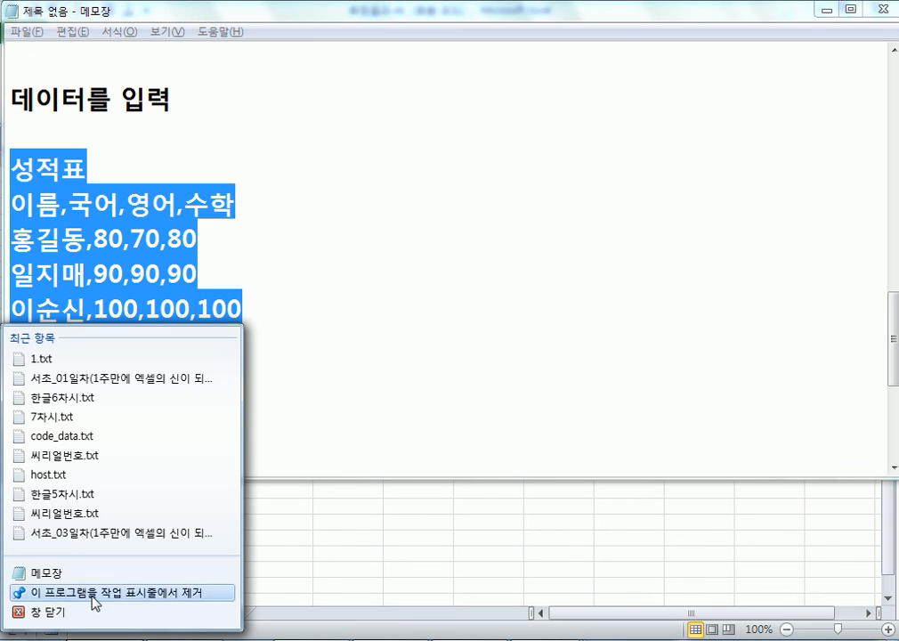
{"action": "left_click", "coordinate": [68, 575]}
{"action": "key", "text": "ctrl+v"}
{"action": "left_click_drag", "start_coordinate": [270, 319], "coordinate": [298, 116]}
{"action": "left_click", "coordinate": [130, 170]}
{"action": "key", "text": "Return"}
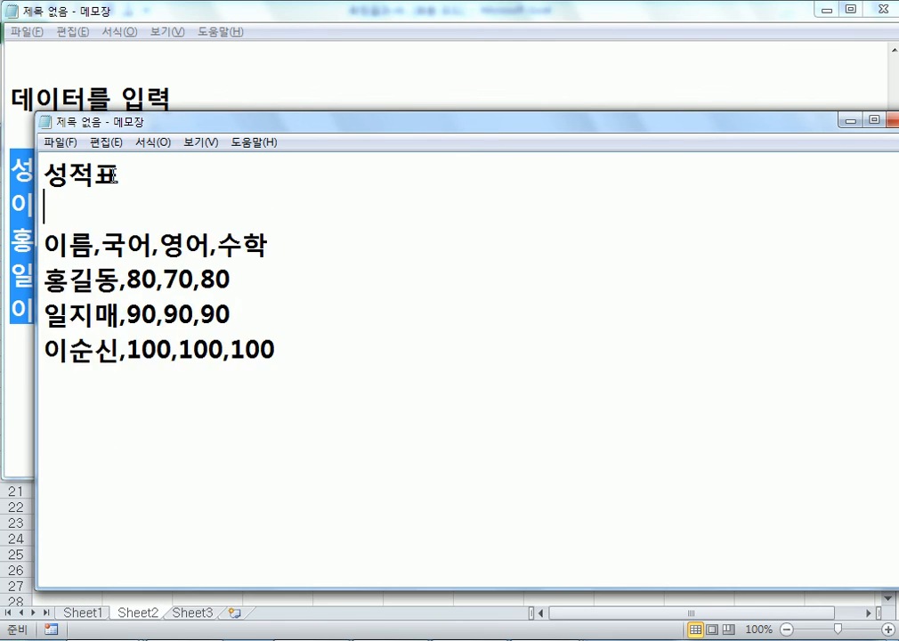
Begin saving the new Notepad document and choose the folder Downloads > 5598-208 > Part05-01 as its location.
{"action": "left_click", "coordinate": [49, 142]}
{"action": "left_click", "coordinate": [77, 204]}
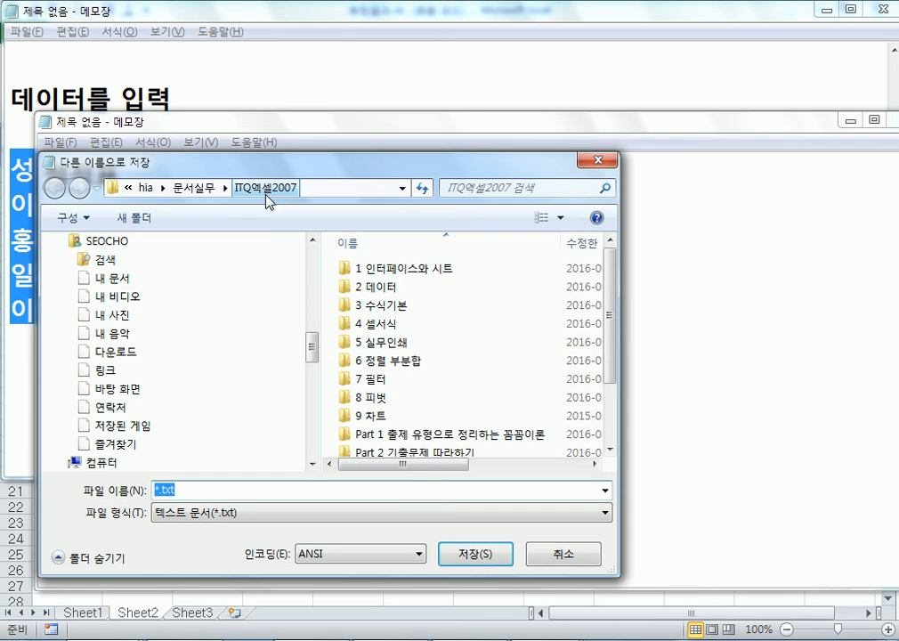
{"action": "left_click_drag", "start_coordinate": [311, 351], "coordinate": [310, 211]}
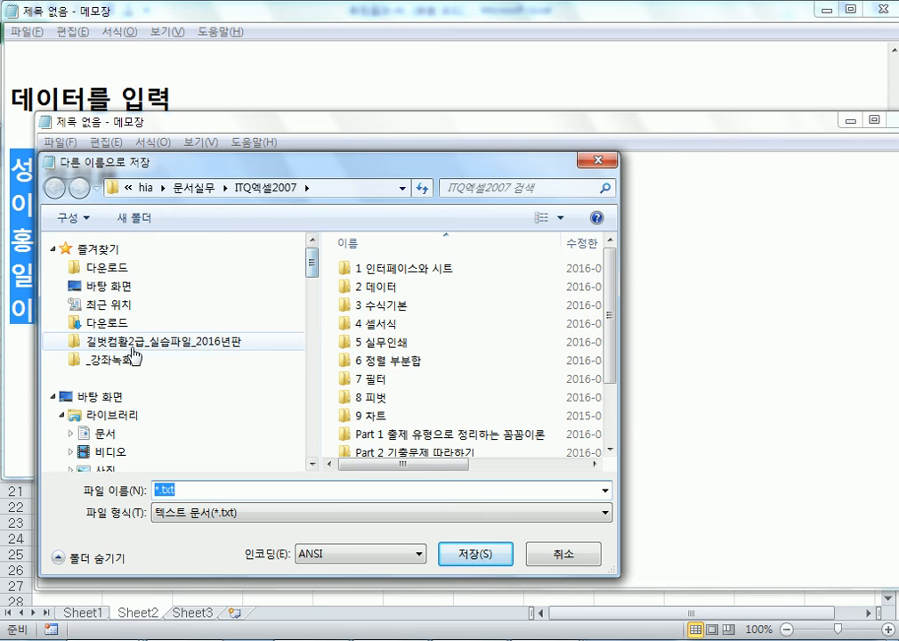
{"action": "left_click", "coordinate": [104, 267]}
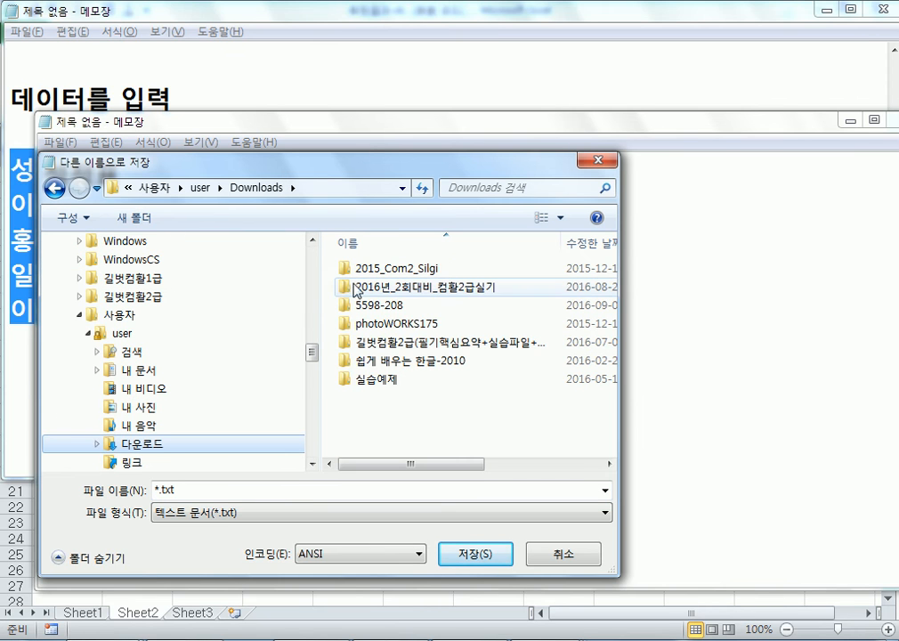
{"action": "double_click", "coordinate": [388, 307]}
{"action": "scroll", "coordinate": [385, 329], "scroll_direction": "down", "scroll_amount": 3}
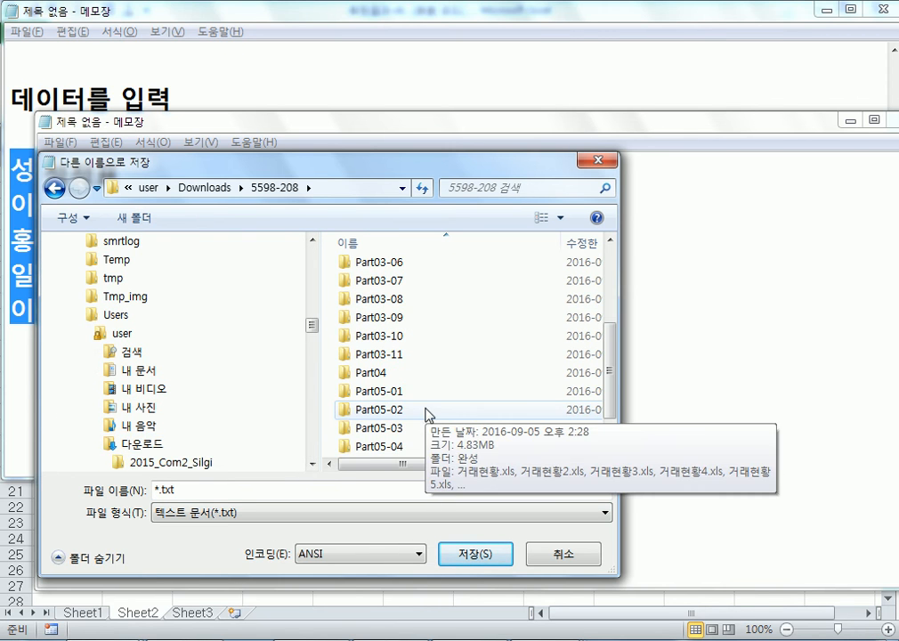
{"action": "double_click", "coordinate": [402, 394]}
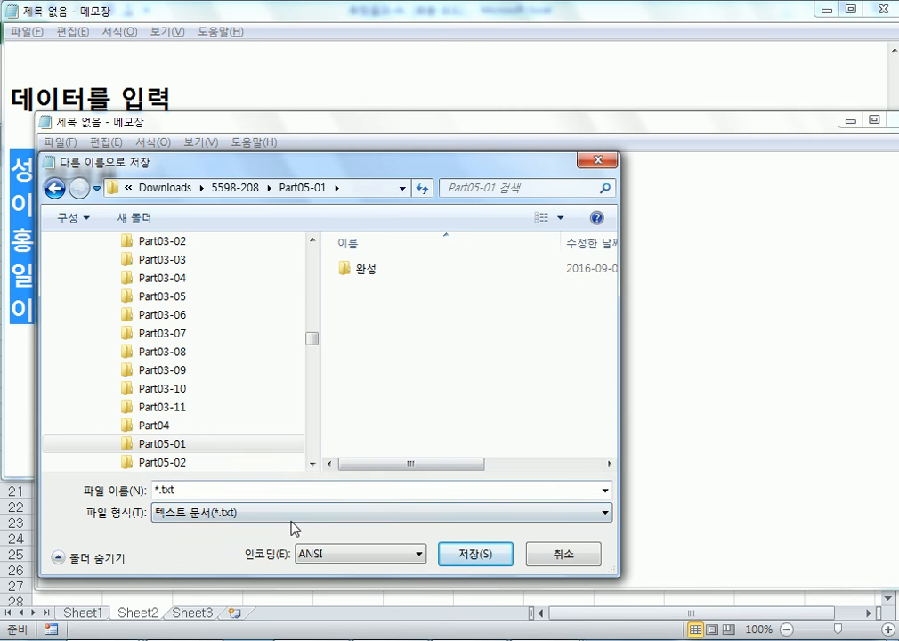
Save the document as the text file 성적표 and close its Notepad window.
{"action": "left_click", "coordinate": [261, 486]}
{"action": "type", "text": "성ㅈ적ㅍ"}
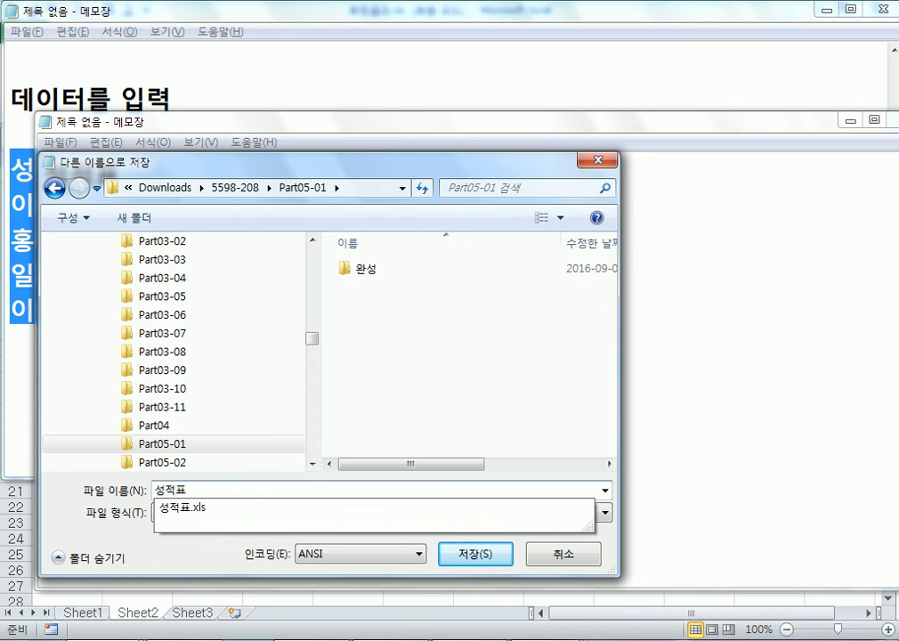
{"action": "key", "text": "Tab"}
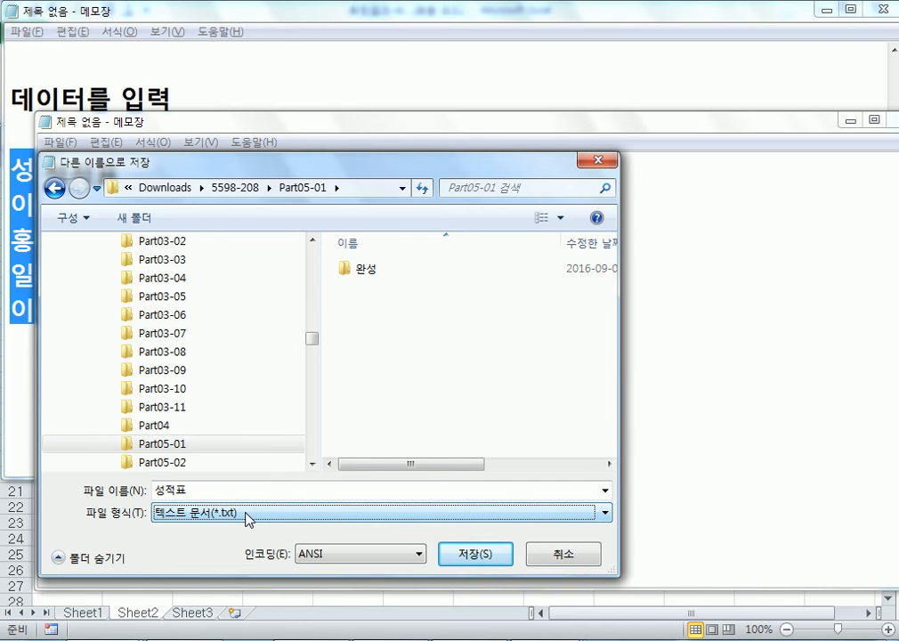
{"action": "left_click", "coordinate": [468, 557]}
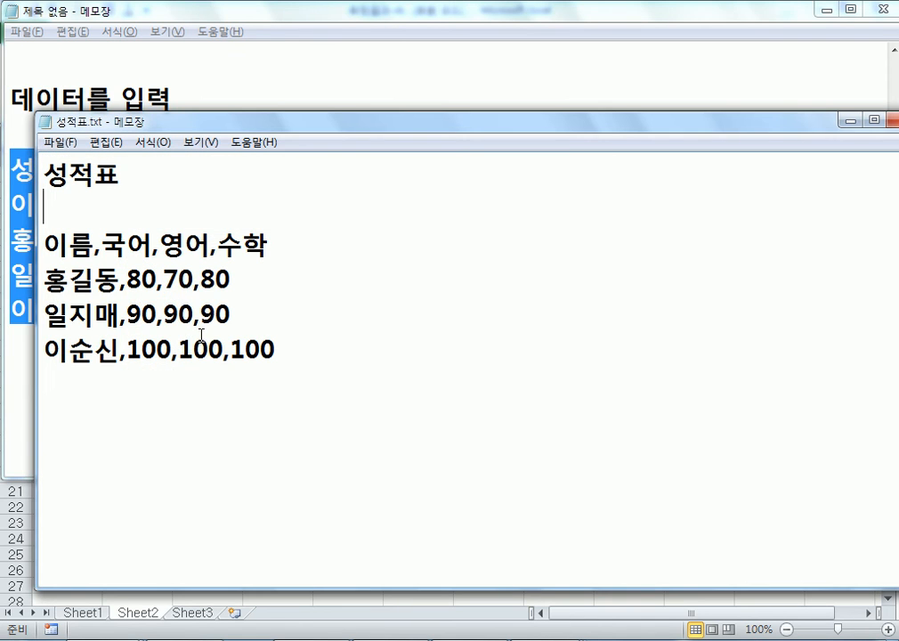
{"action": "left_click", "coordinate": [890, 120]}
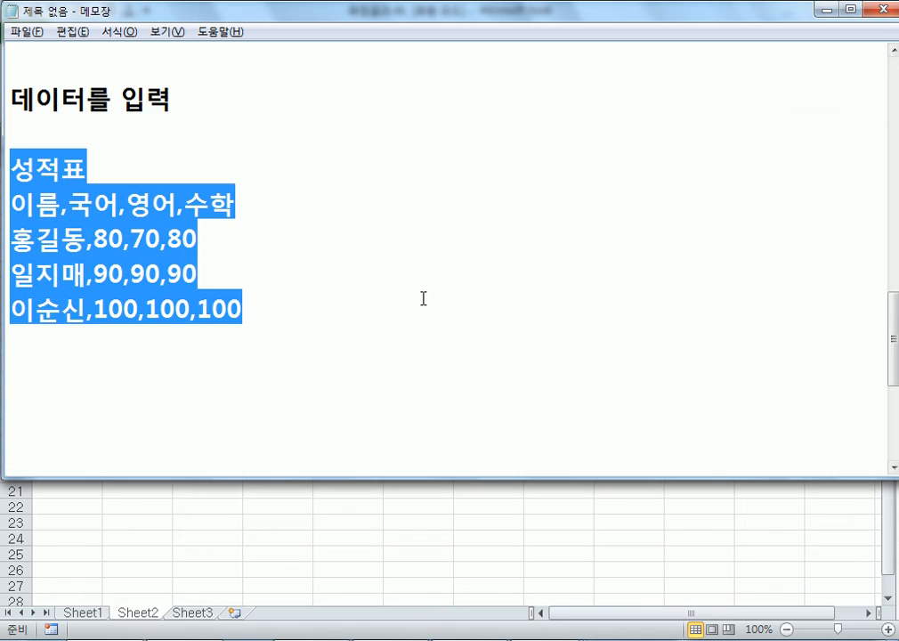
Deselect the text in the remaining Notepad window and switch to the 측정결과.xls workbook in Excel.
{"action": "left_click", "coordinate": [145, 348]}
{"action": "left_click", "coordinate": [494, 640]}
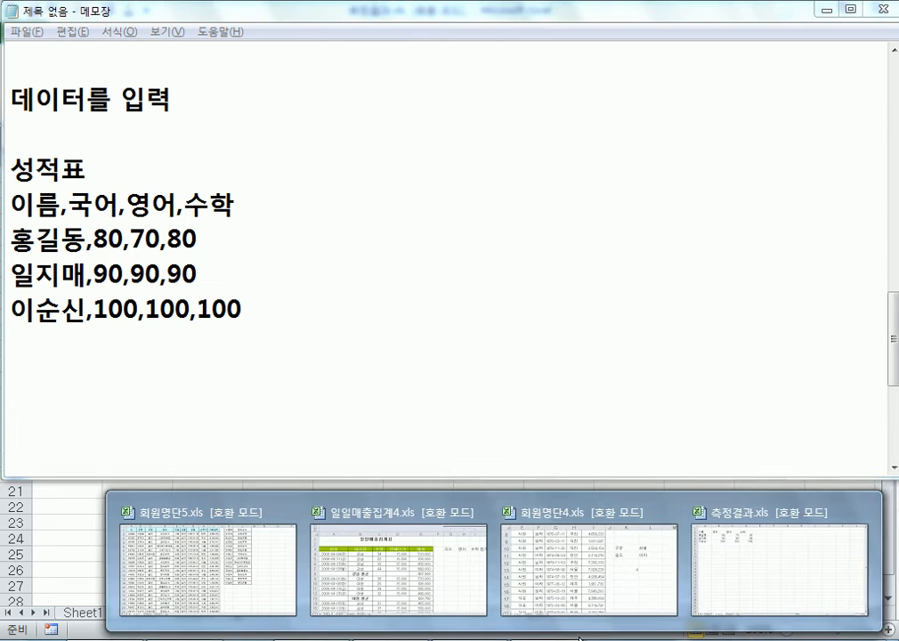
{"action": "left_click", "coordinate": [763, 571]}
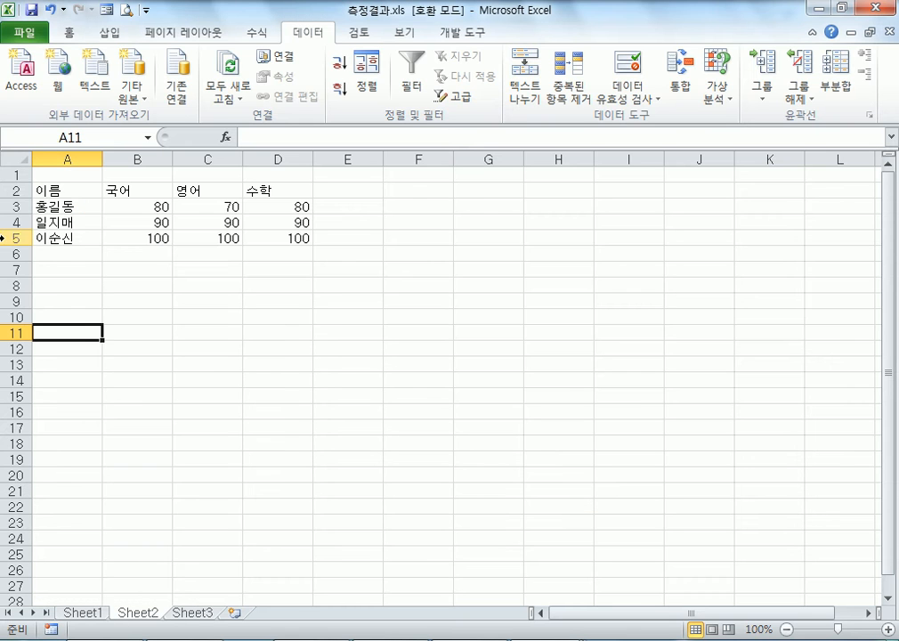
{"action": "left_click", "coordinate": [12, 31]}
{"action": "left_click", "coordinate": [38, 112]}
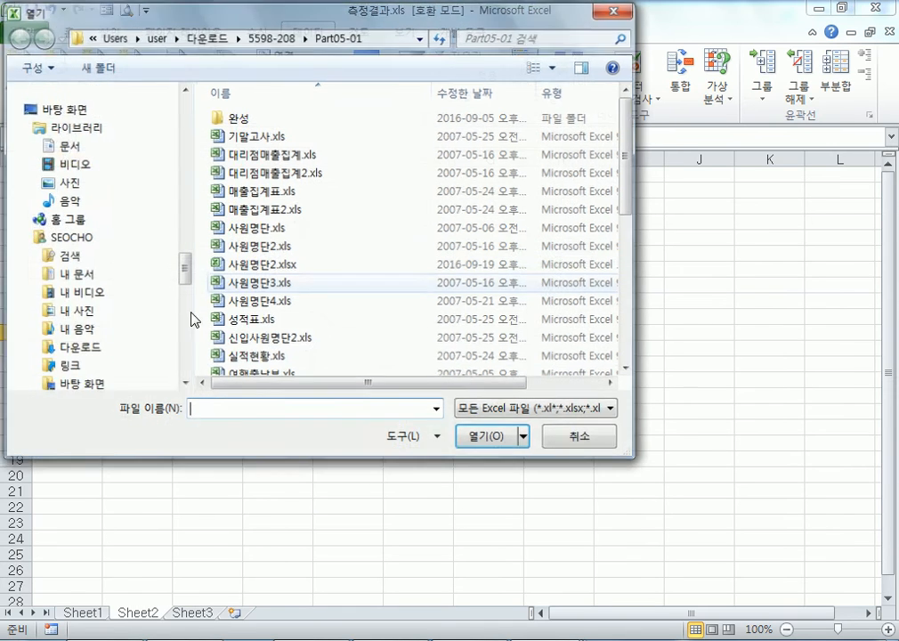
{"action": "key", "text": "Escape"}
Create a new blank workbook and make cell A1 on Sheet1 the active cell.
{"action": "key", "text": "ctrl+n"}
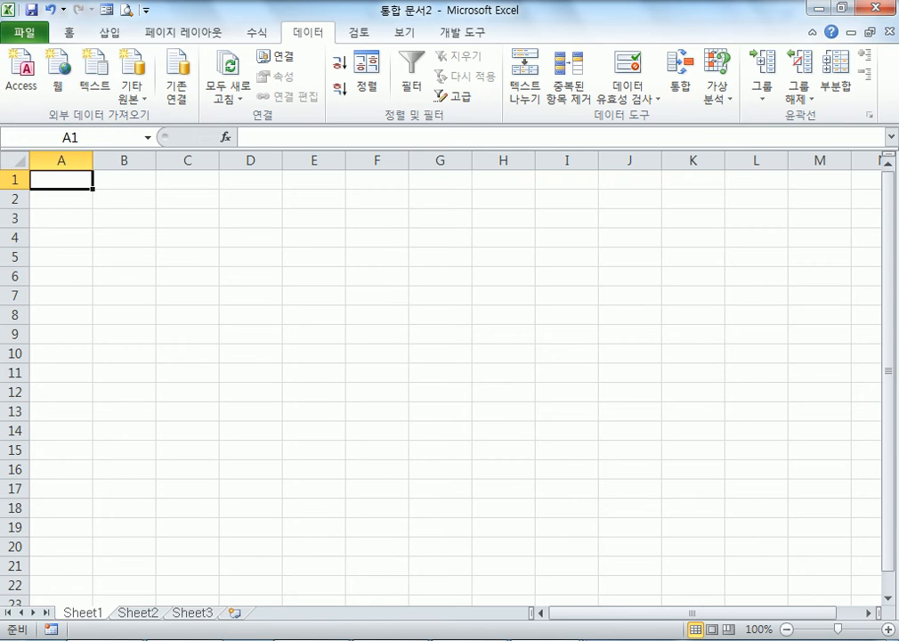
{"action": "mouse_move", "coordinate": [114, 638]}
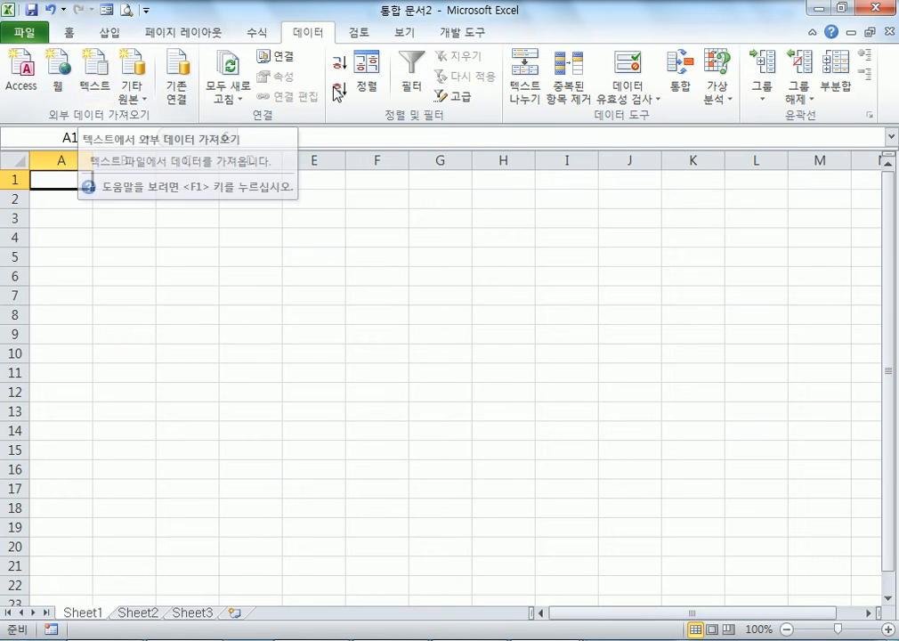
{"action": "left_click_drag", "start_coordinate": [70, 203], "coordinate": [134, 354]}
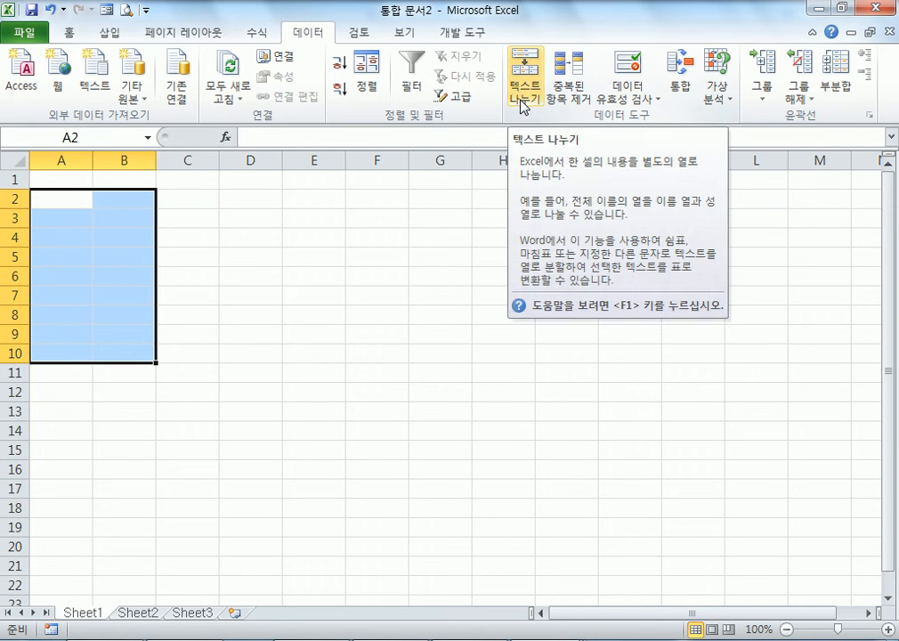
{"action": "left_click", "coordinate": [284, 250]}
{"action": "key", "text": "ctrl+Home"}
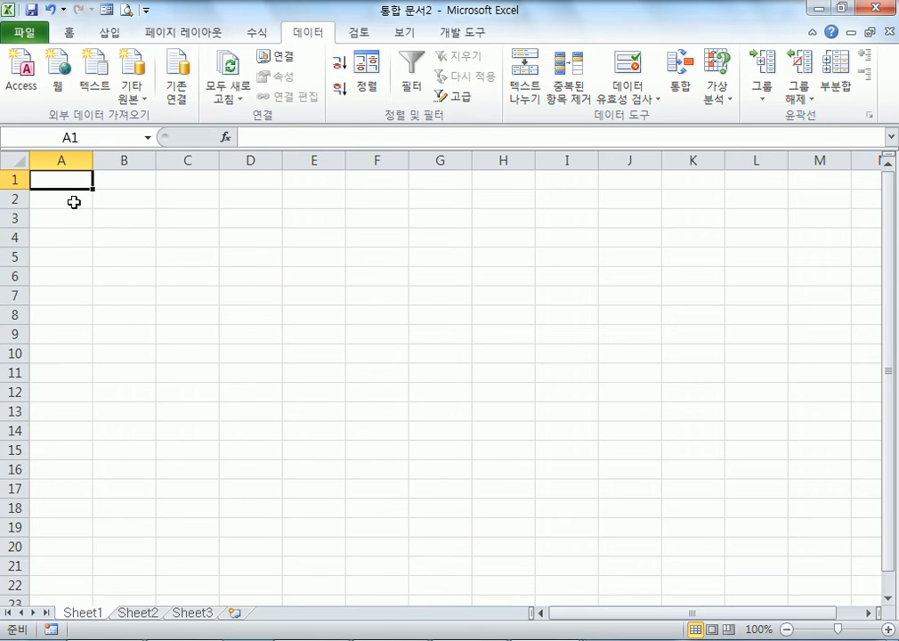
Start importing external text data from 성적표.txt in the Part05-01 folder.
{"action": "left_click", "coordinate": [87, 79]}
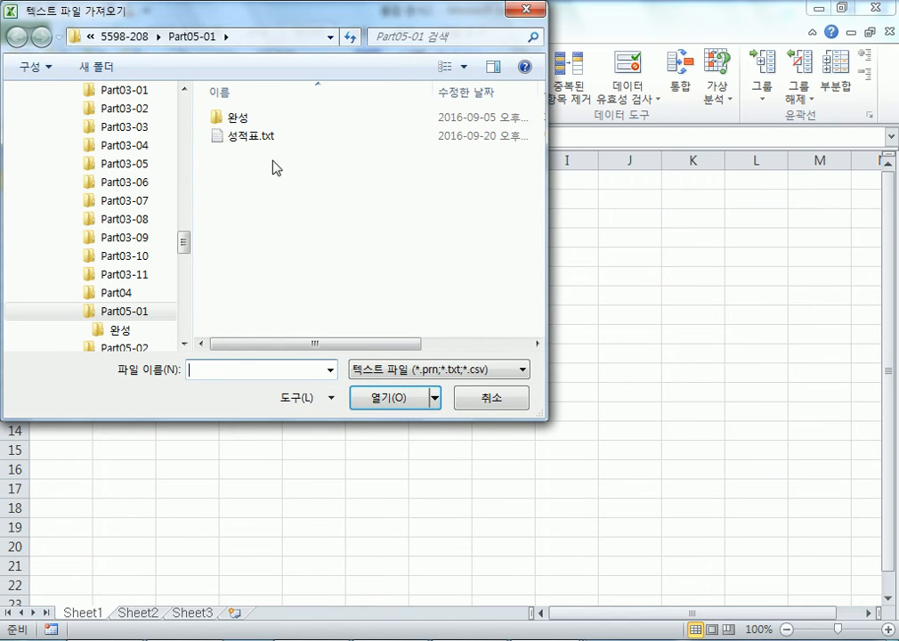
{"action": "left_click", "coordinate": [255, 145]}
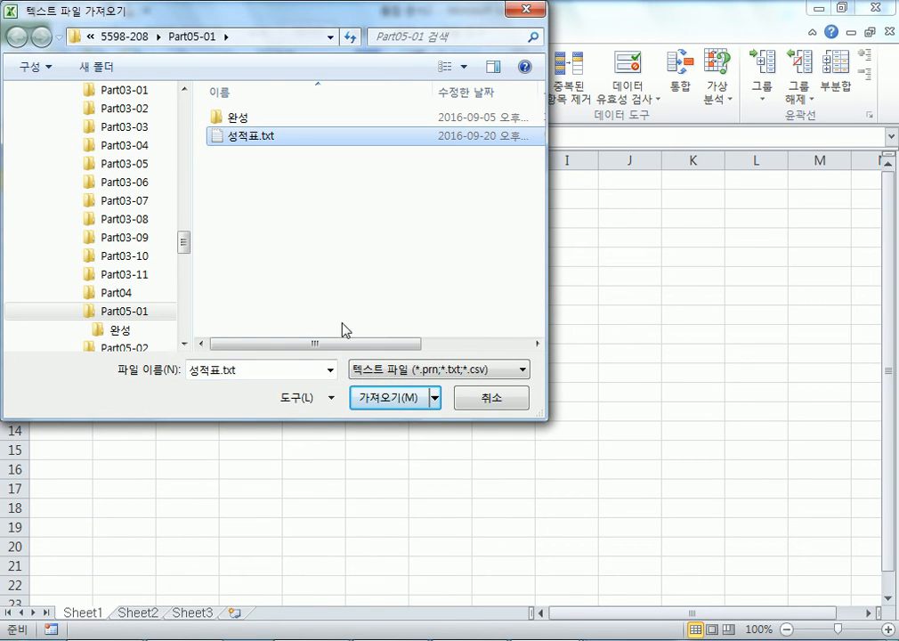
{"action": "left_click", "coordinate": [380, 399]}
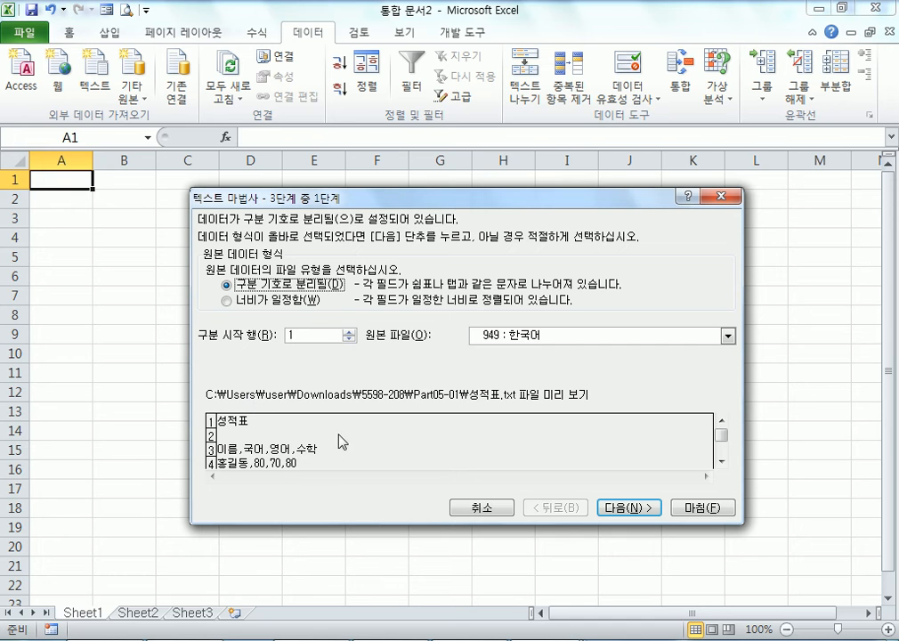
Set the comma as the delimiter for the imported text and advance to the column data format settings.
{"action": "left_click", "coordinate": [612, 507]}
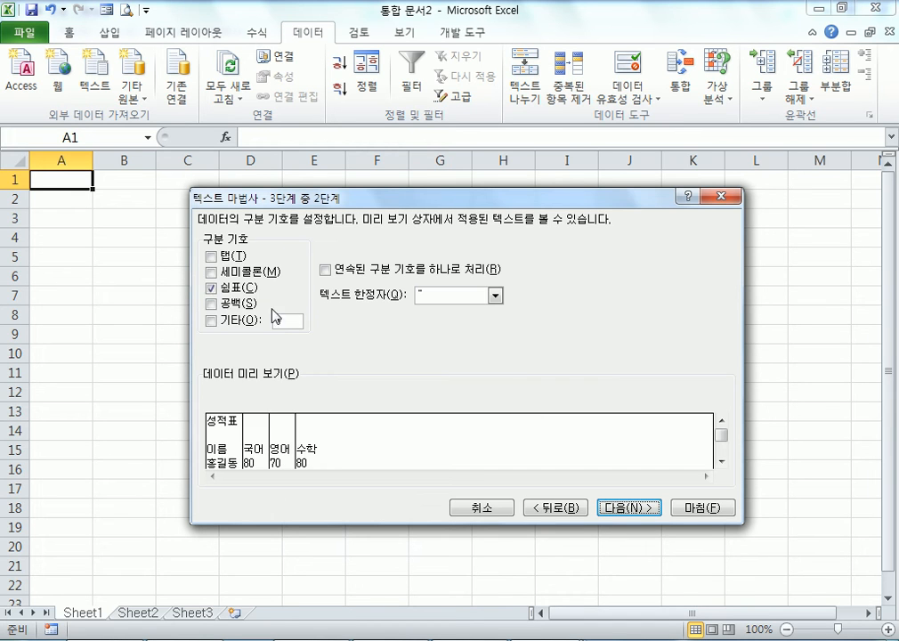
{"action": "left_click", "coordinate": [212, 289]}
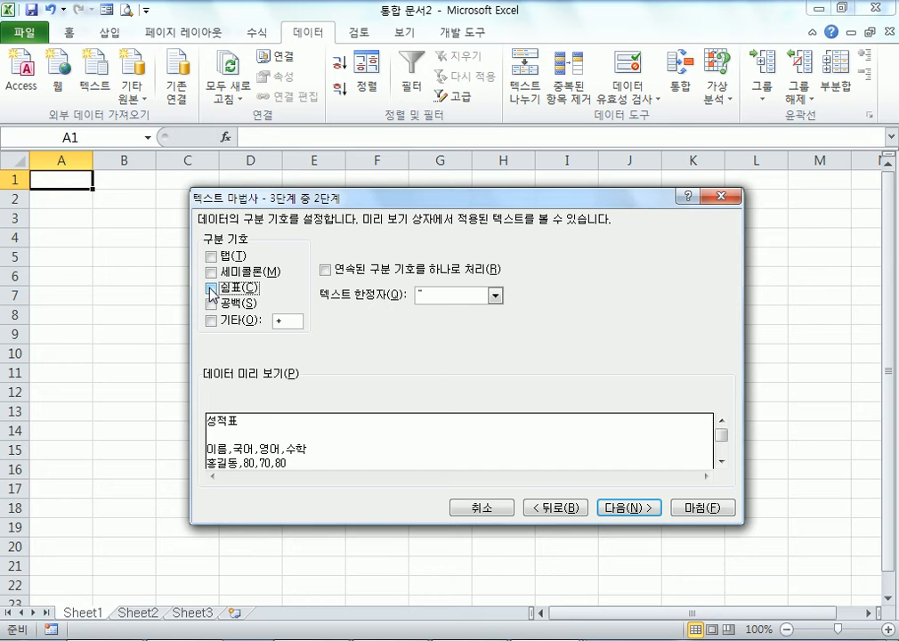
{"action": "left_click", "coordinate": [210, 289]}
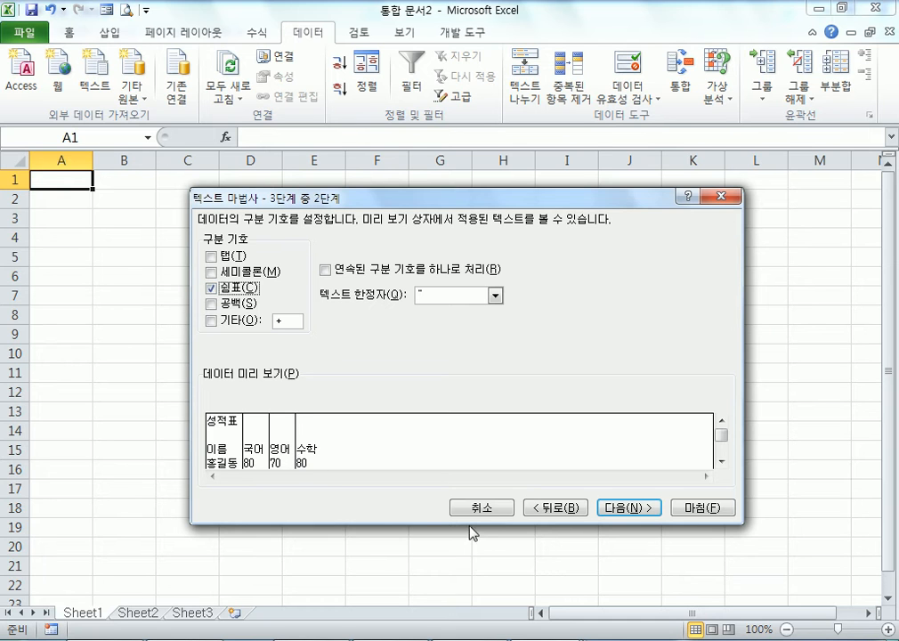
{"action": "left_click", "coordinate": [630, 508]}
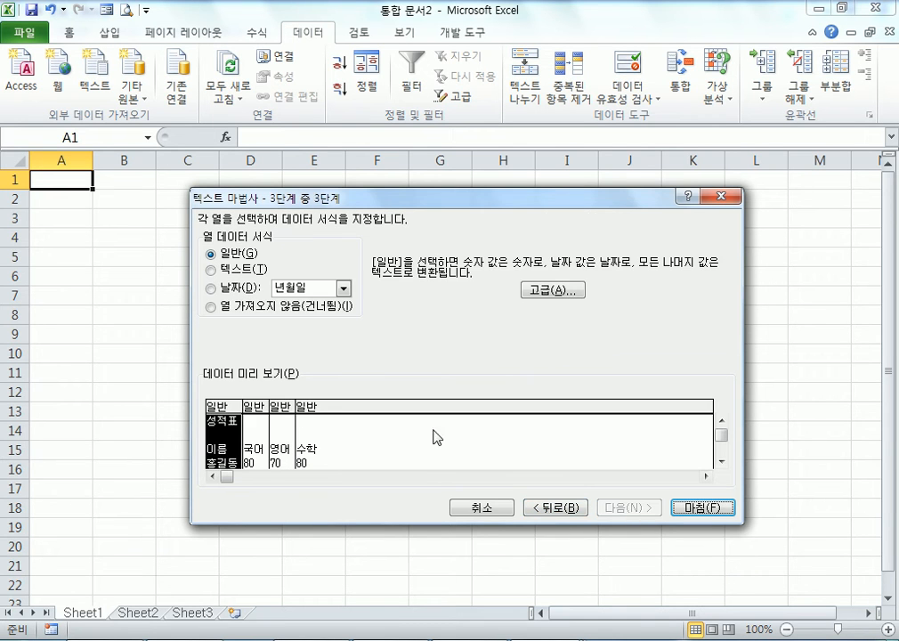
Try excluding the 영어 column from the import, restoring its General format after each attempt.
{"action": "left_click", "coordinate": [283, 452]}
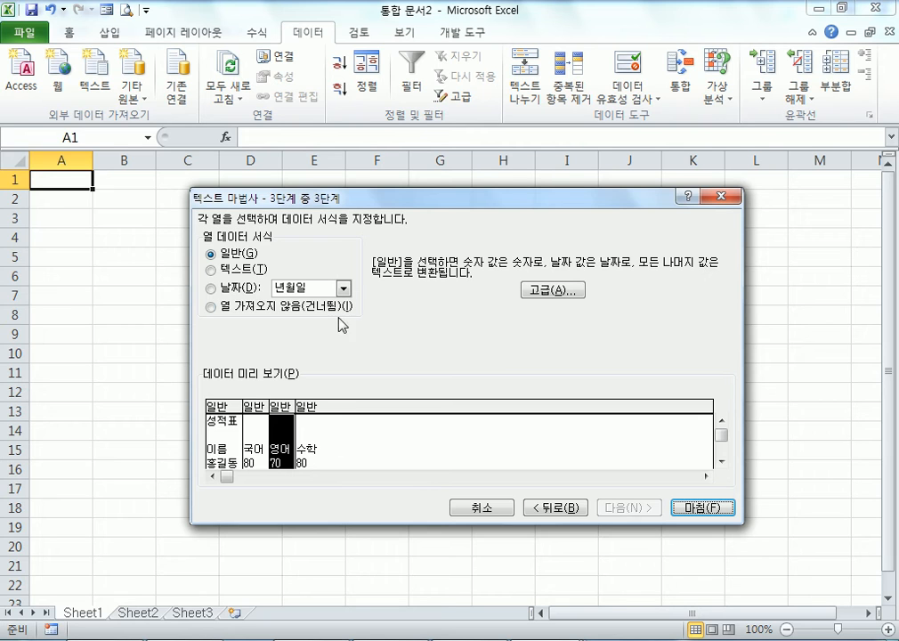
{"action": "left_click", "coordinate": [246, 311]}
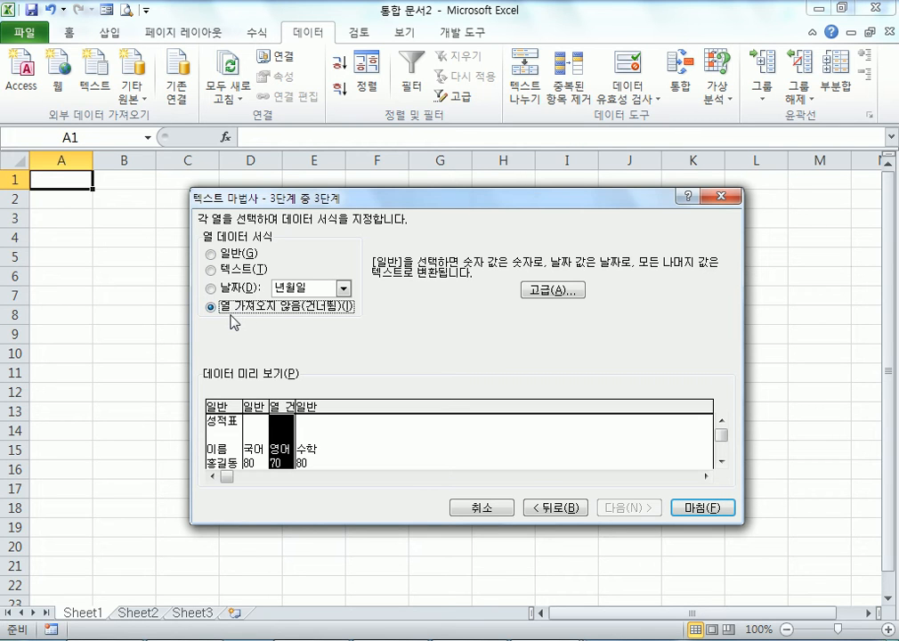
{"action": "left_click", "coordinate": [228, 252]}
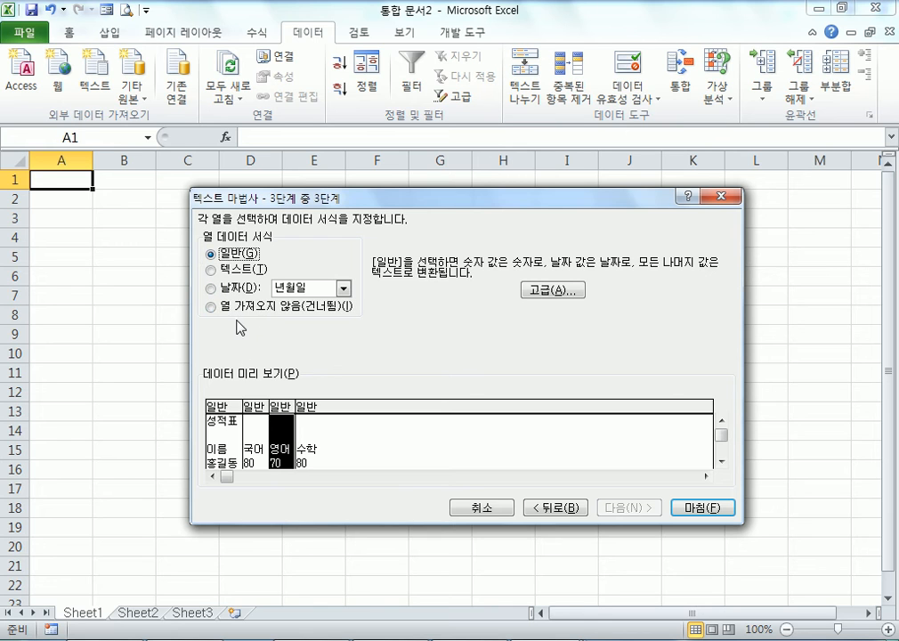
{"action": "left_click", "coordinate": [242, 307]}
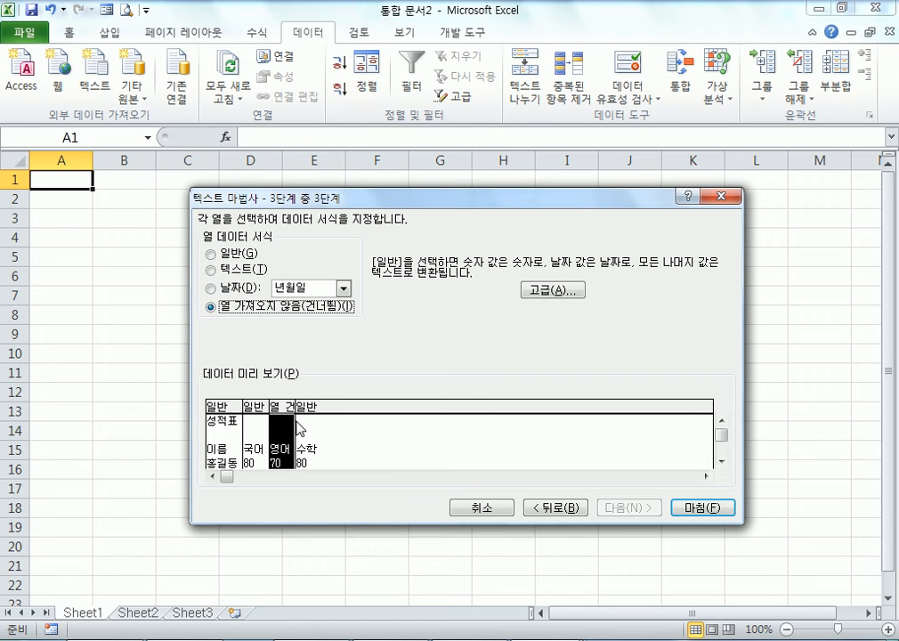
{"action": "left_click", "coordinate": [231, 255]}
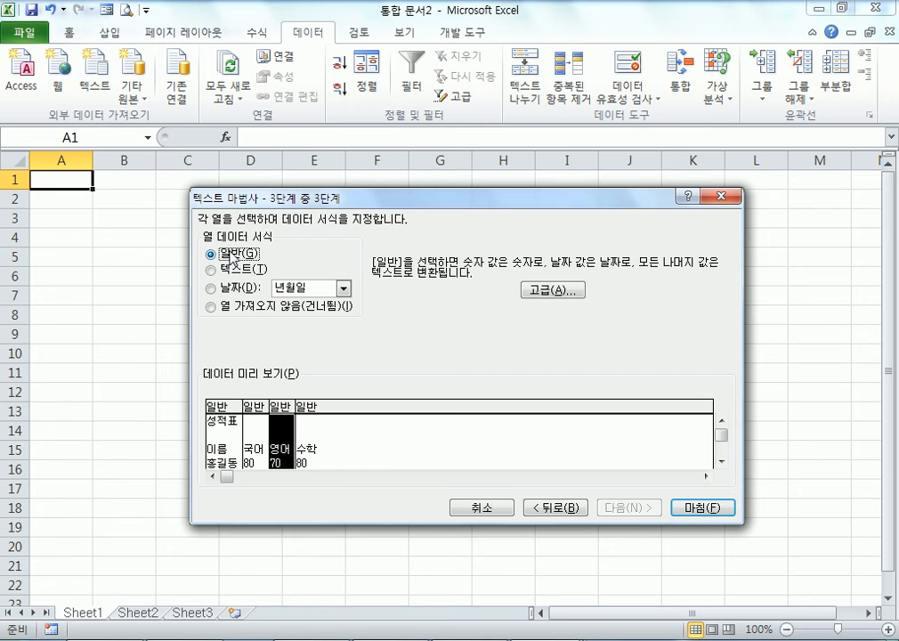
Finish the text import, placing the data in the existing worksheet at cell A1.
{"action": "left_click", "coordinate": [701, 506]}
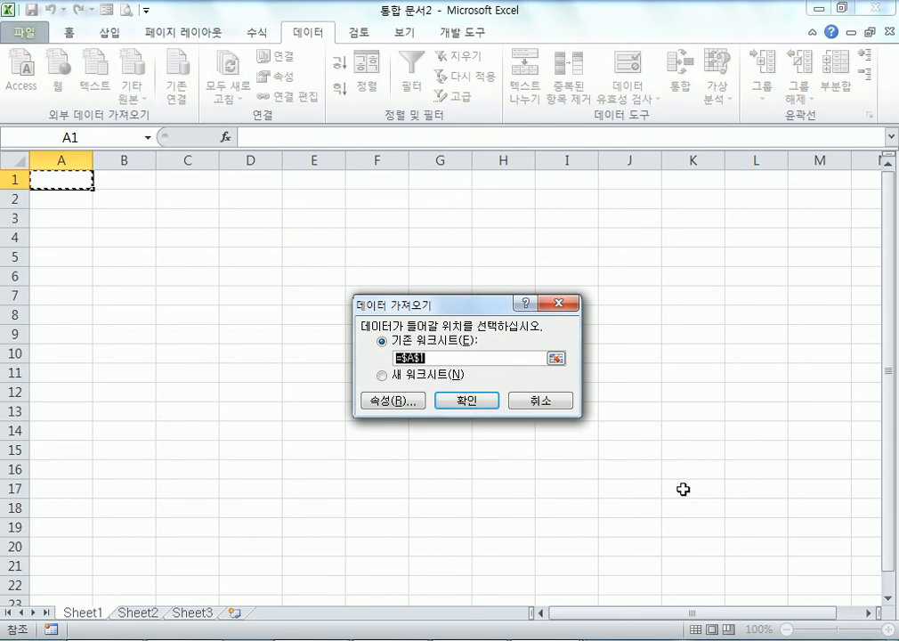
{"action": "left_click", "coordinate": [459, 403]}
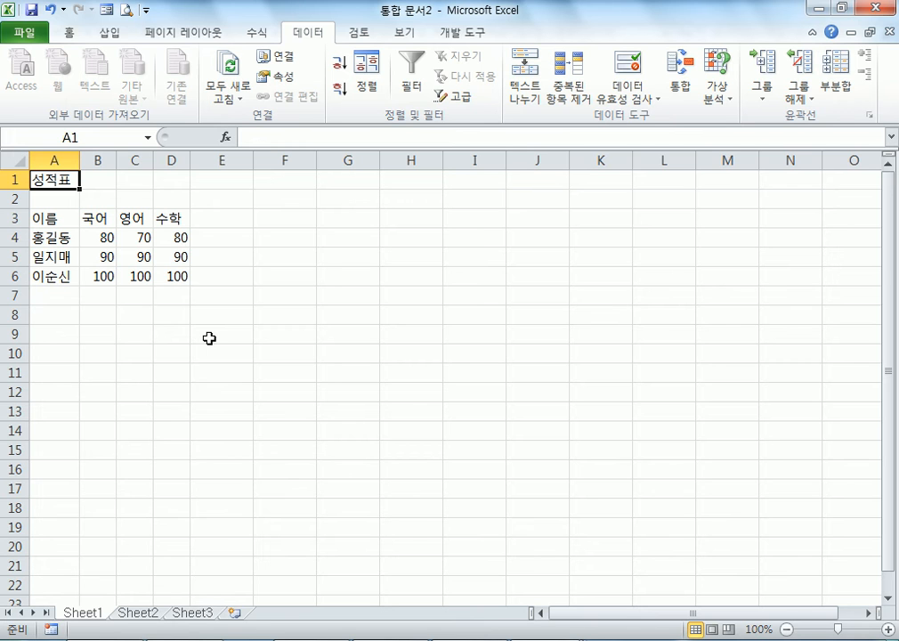
Copy the 성적표 heading and its comma-separated score lines from Notepad into a blank document in 한컴오피스 한글 2010.
{"action": "key", "text": "alt+Tab"}
{"action": "left_click_drag", "start_coordinate": [257, 329], "coordinate": [7, 187]}
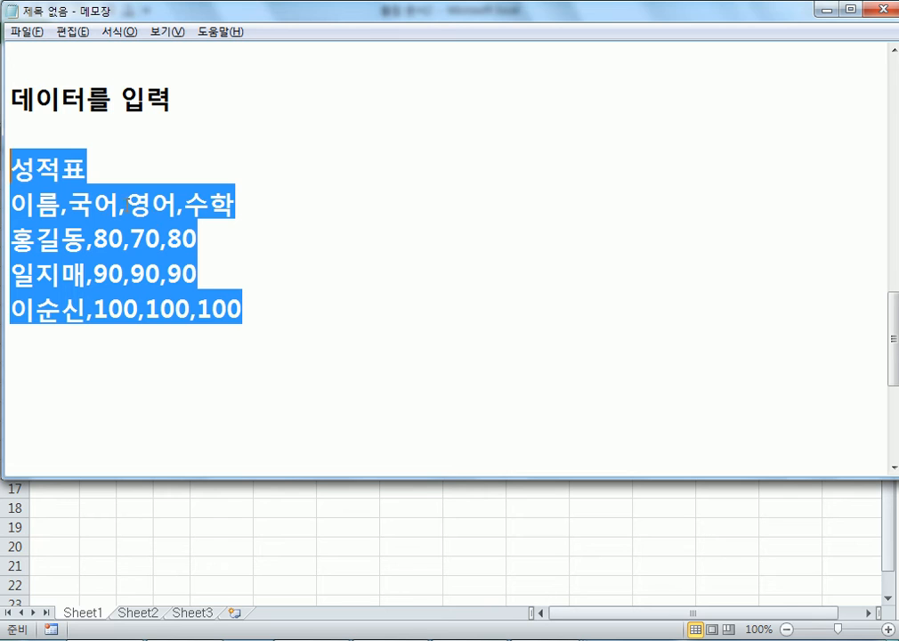
{"action": "left_click", "coordinate": [213, 368]}
{"action": "key", "text": "super"}
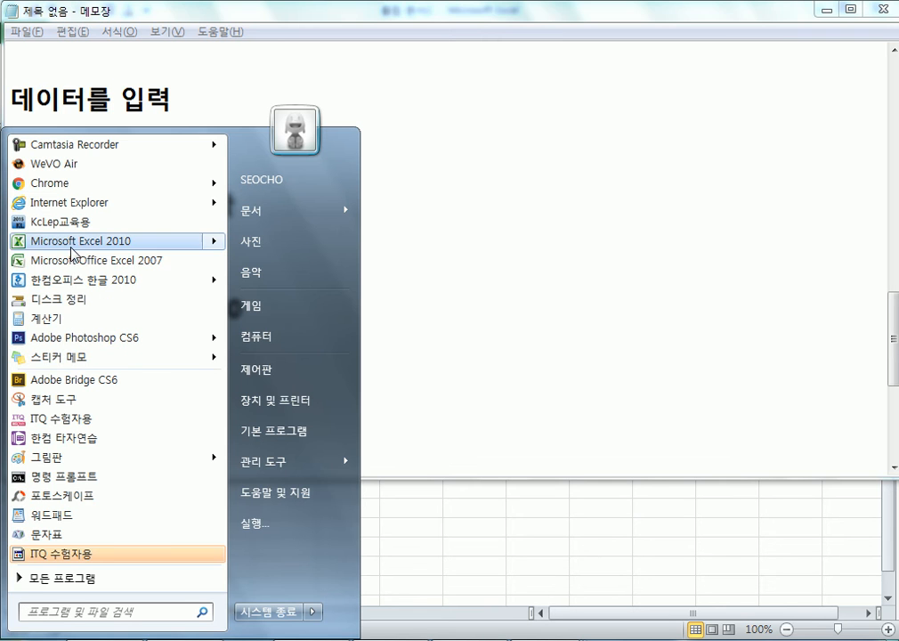
{"action": "left_click", "coordinate": [86, 281]}
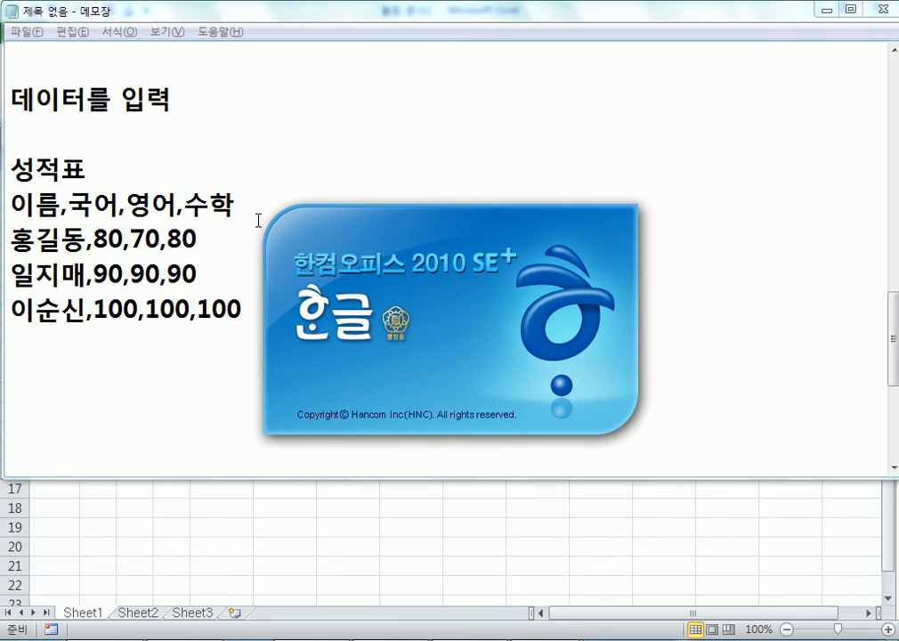
{"action": "type", "text": "성적표 이름,국어,영어,수학 홍길동,80,70,80 임꺽정,90,90,90 이순신,100,100,100"}
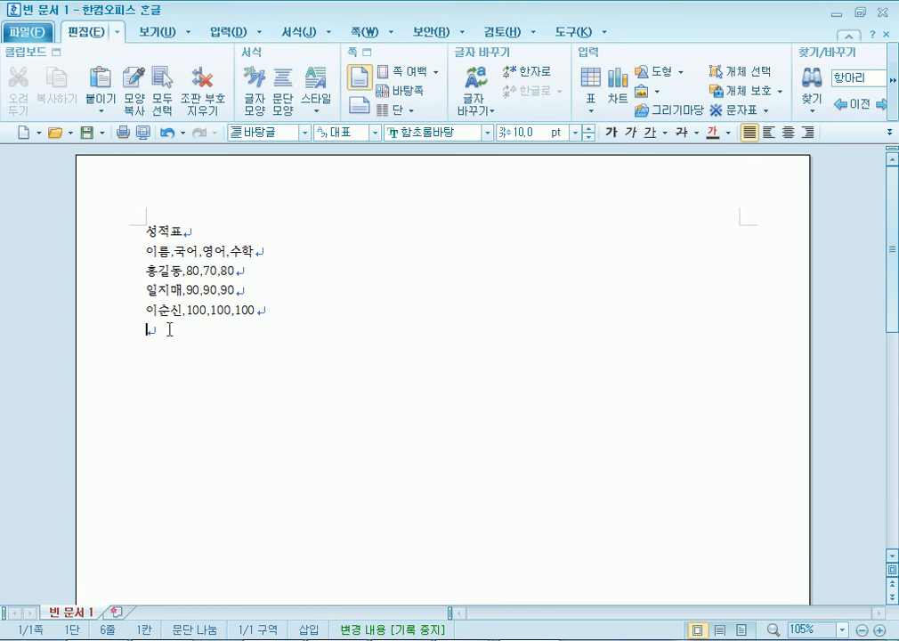
{"action": "left_click", "coordinate": [29, 32]}
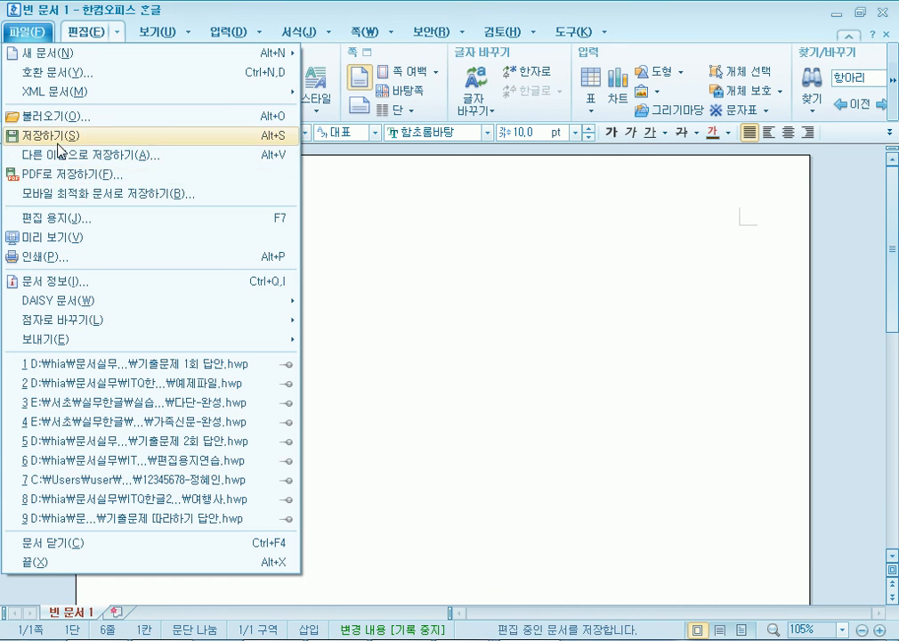
{"action": "left_click", "coordinate": [64, 145]}
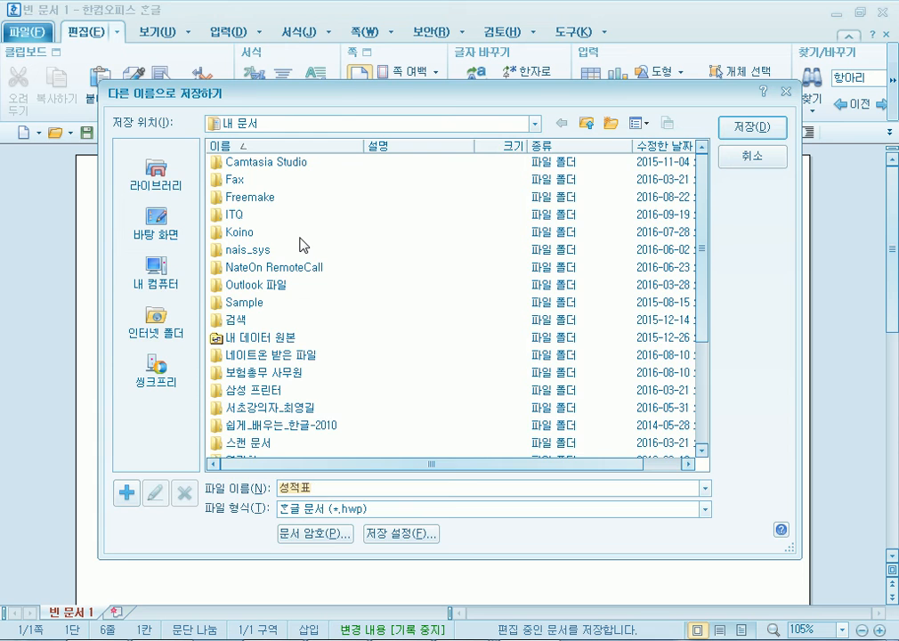
{"action": "key", "text": "Escape"}
{"action": "left_click", "coordinate": [23, 32]}
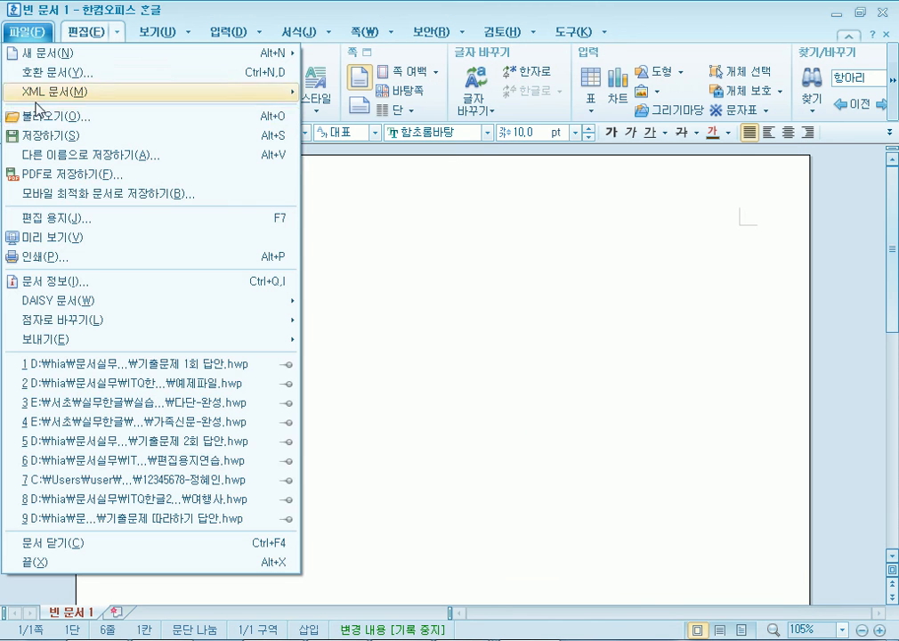
{"action": "left_click", "coordinate": [39, 142]}
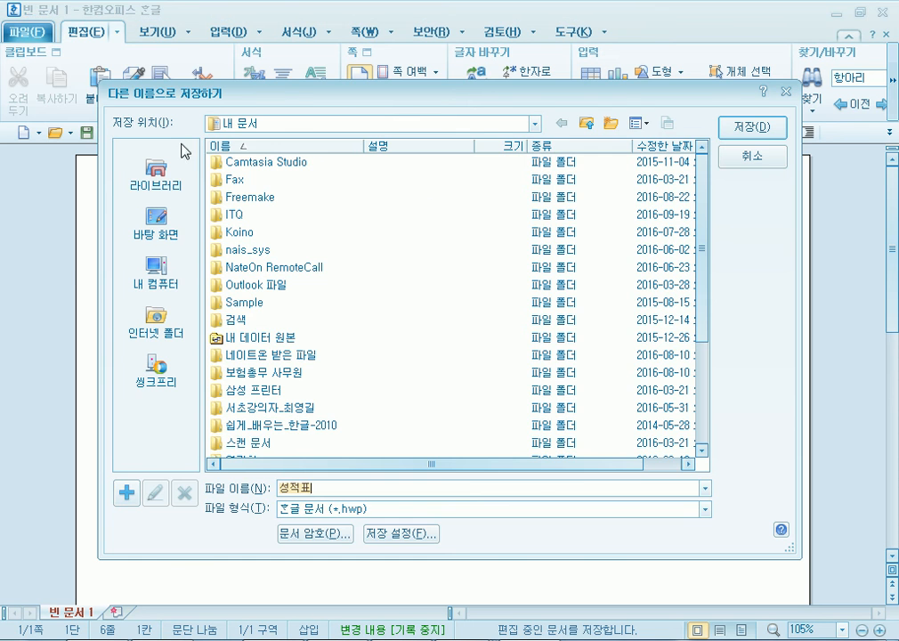
{"action": "key", "text": "Escape"}
Start saving the document under another name with the text document (*.txt) file format.
{"action": "left_click", "coordinate": [26, 31]}
{"action": "left_click", "coordinate": [47, 151]}
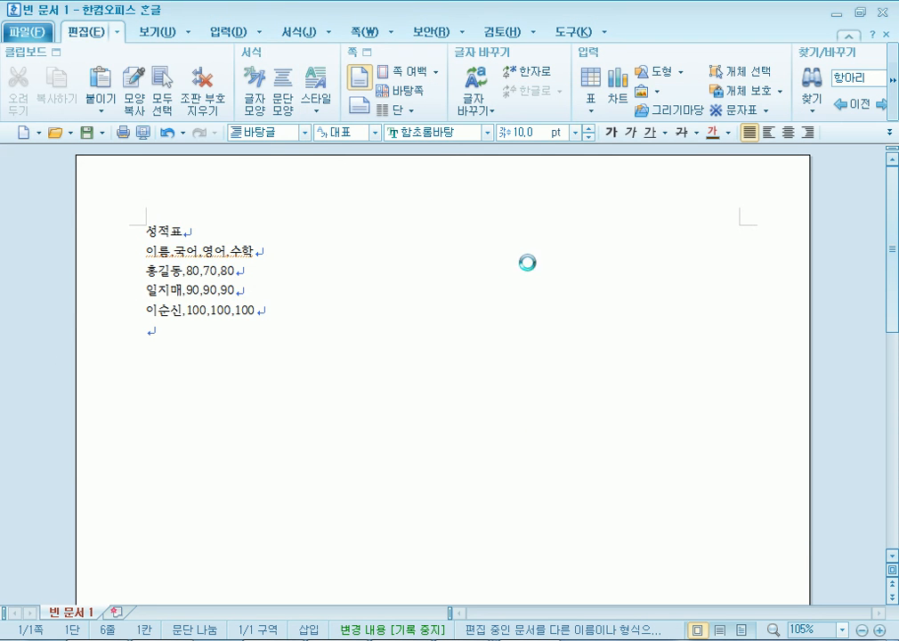
{"action": "left_click_drag", "start_coordinate": [355, 85], "coordinate": [345, 7]}
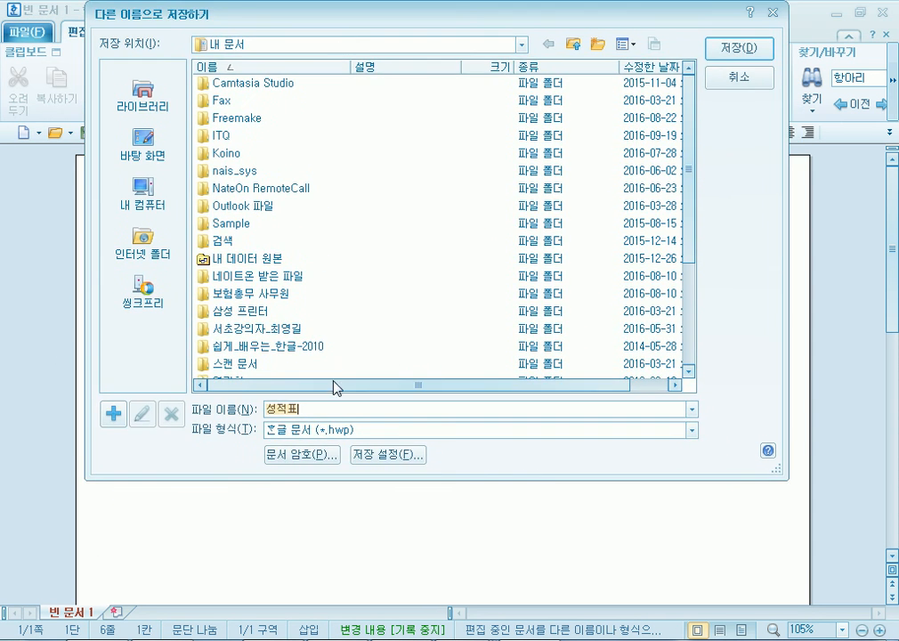
{"action": "left_click", "coordinate": [356, 430]}
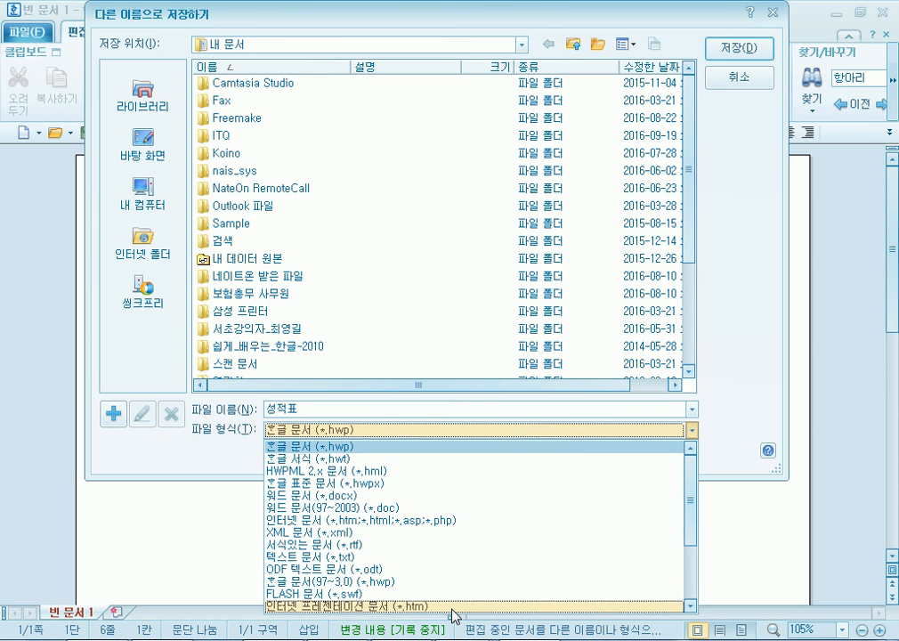
{"action": "scroll", "coordinate": [389, 566], "scroll_direction": "down", "scroll_amount": 2}
{"action": "scroll", "coordinate": [389, 566], "scroll_direction": "down", "scroll_amount": 1}
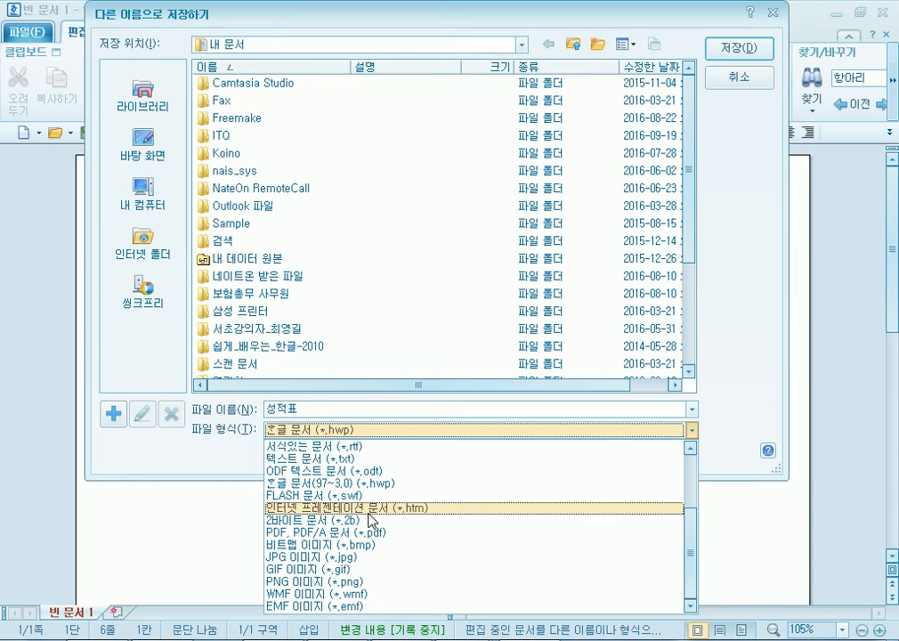
{"action": "scroll", "coordinate": [364, 454], "scroll_direction": "up", "scroll_amount": 1}
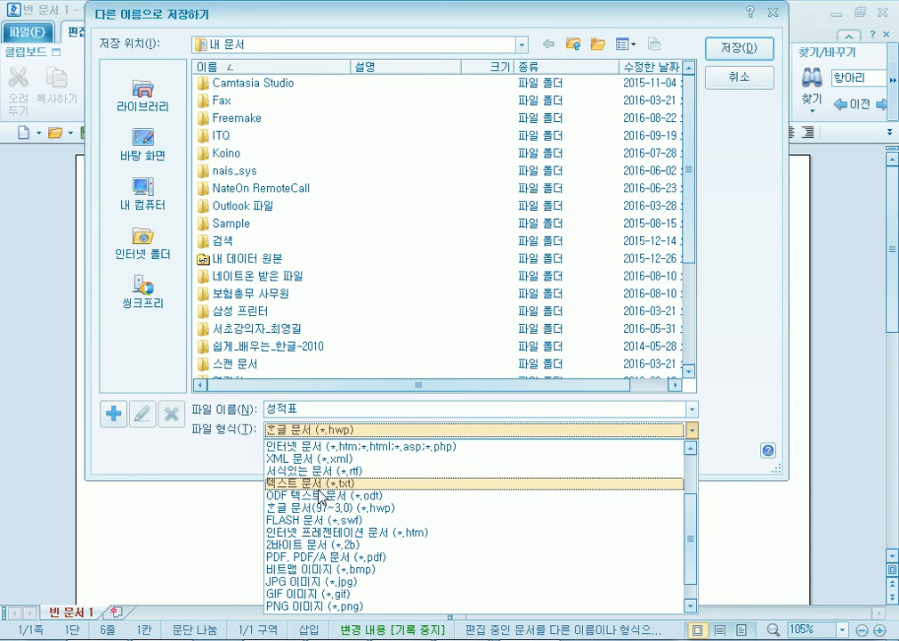
{"action": "left_click", "coordinate": [317, 483]}
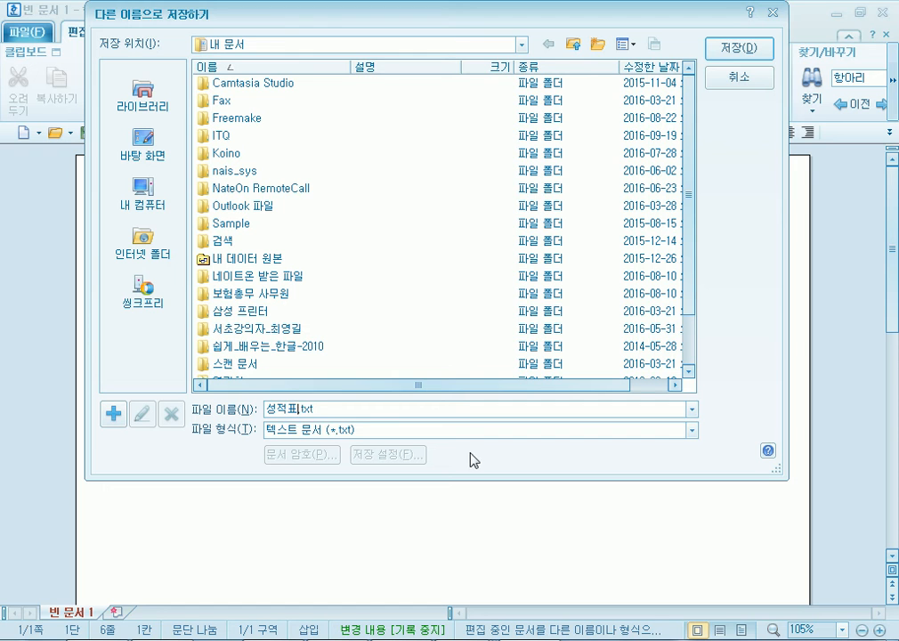
Save the text file to the desktop as 성적표2.txt with the system default 한국(KS) encoding.
{"action": "left_click", "coordinate": [142, 198]}
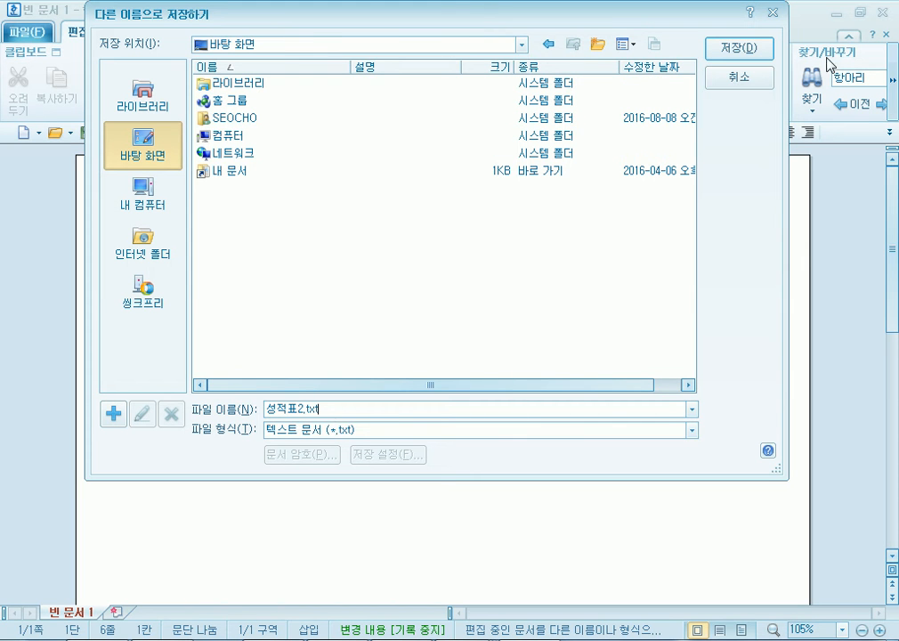
{"action": "left_click", "coordinate": [739, 48]}
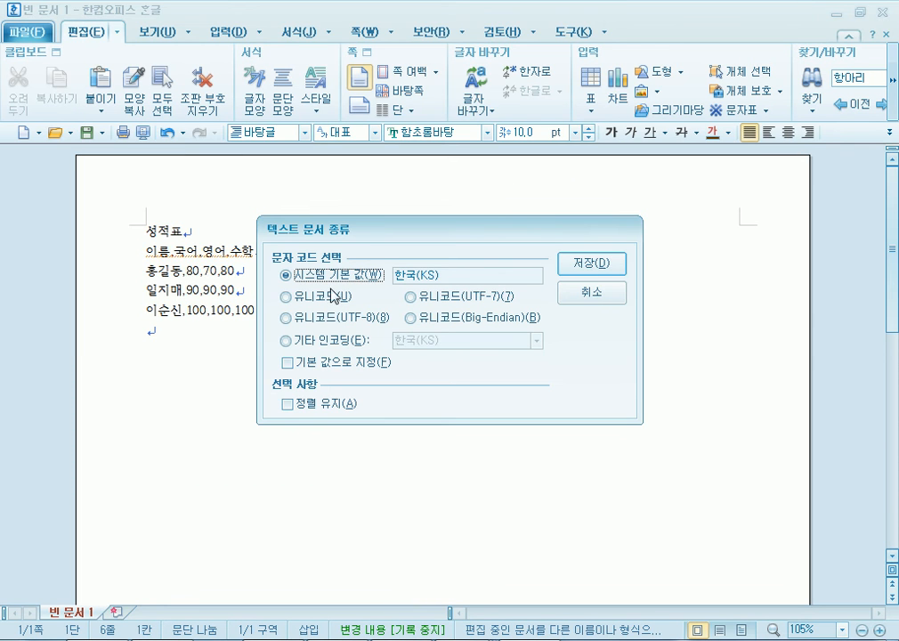
{"action": "left_click", "coordinate": [460, 275]}
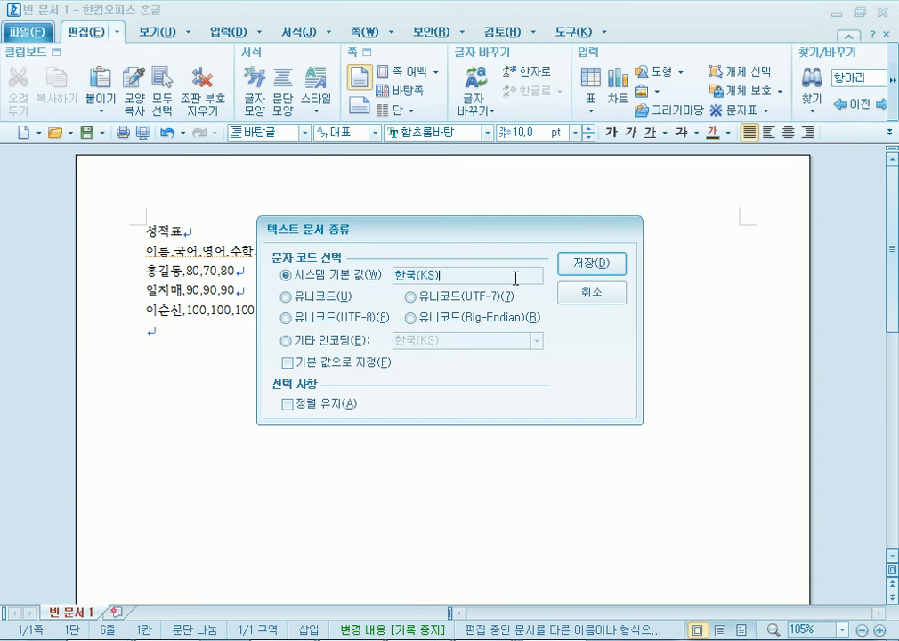
{"action": "left_click", "coordinate": [615, 270]}
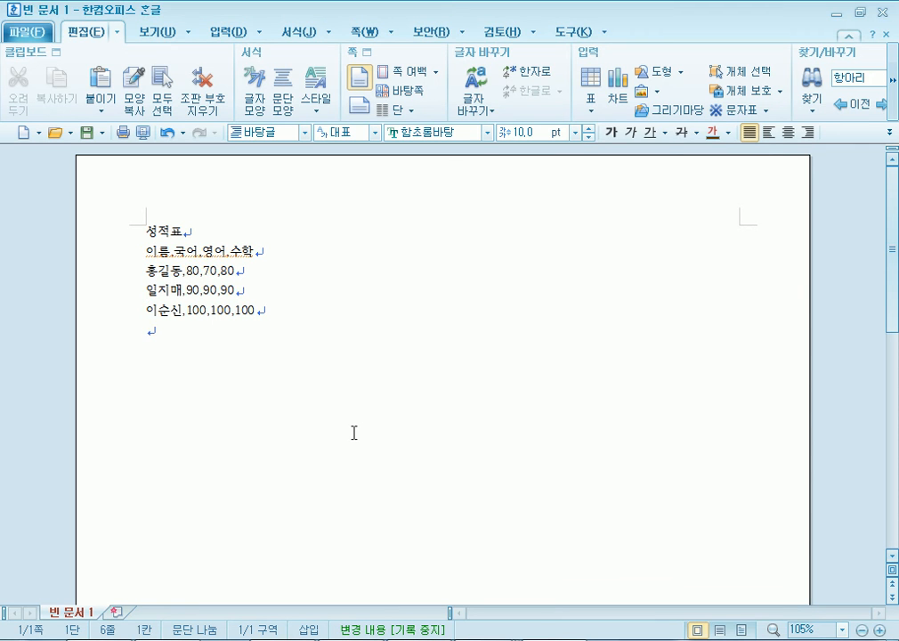
Close 한글 without saving 빈 문서 1 and show the desktop.
{"action": "left_click", "coordinate": [878, 13]}
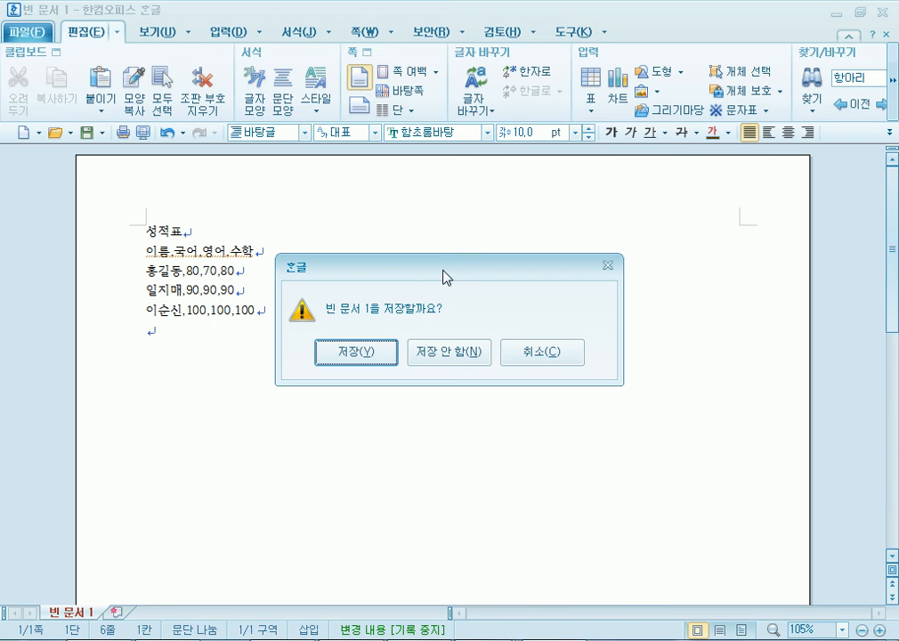
{"action": "left_click", "coordinate": [427, 353]}
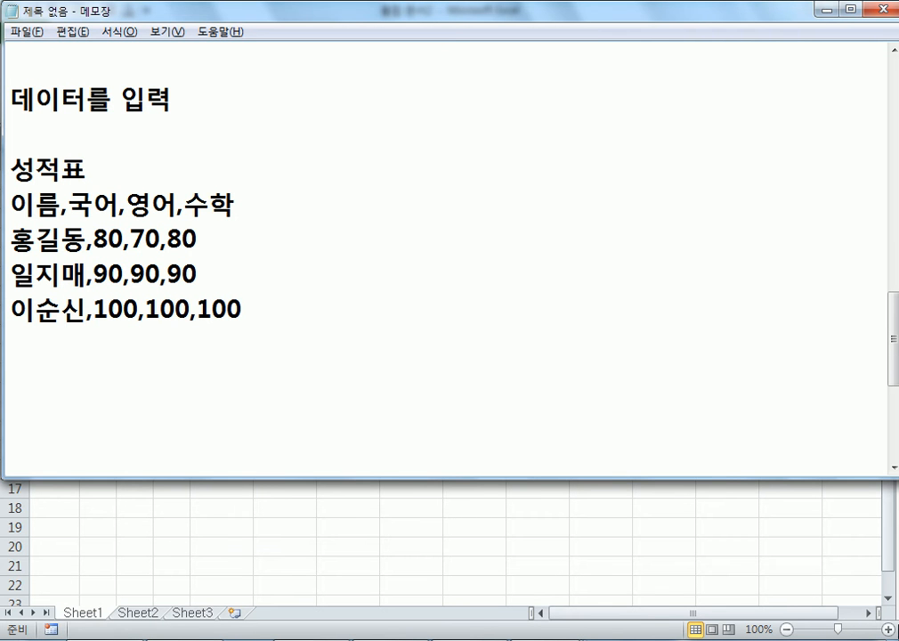
{"action": "left_click", "coordinate": [894, 639]}
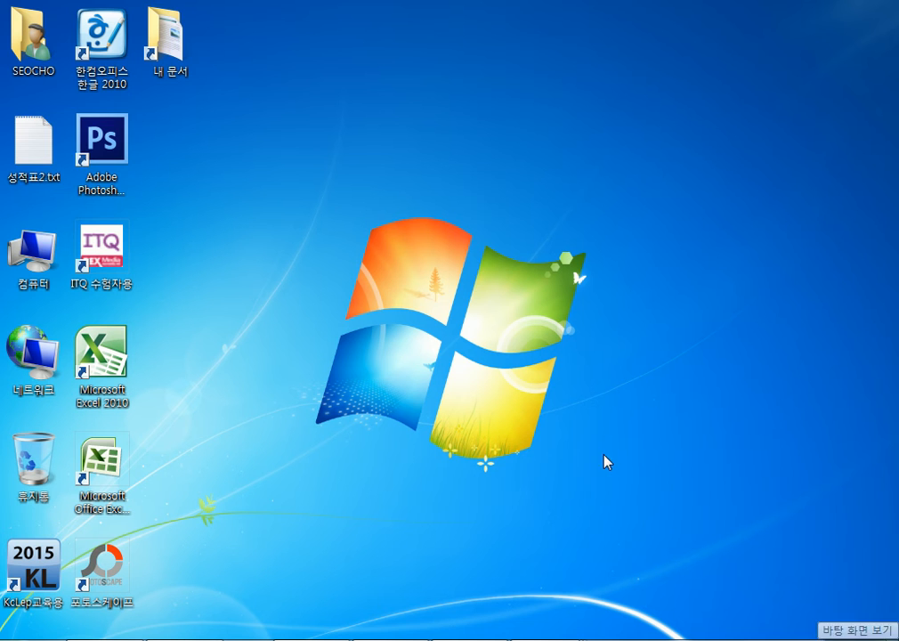
Move the 성적표2.txt icon to the end of the desktop icons, and open the file to check its contents.
{"action": "left_click_drag", "start_coordinate": [14, 174], "coordinate": [247, 180]}
{"action": "double_click", "coordinate": [147, 41]}
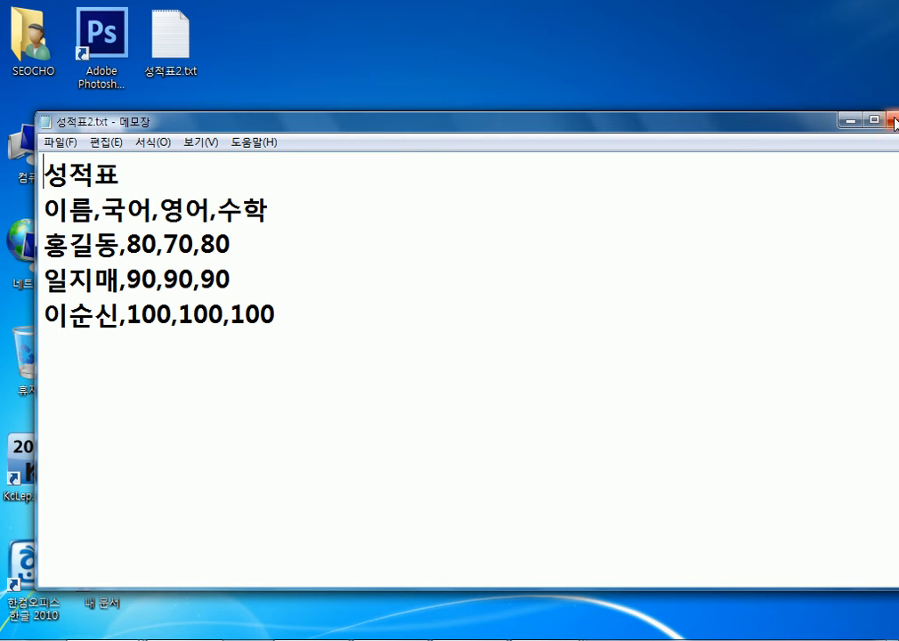
{"action": "key", "text": "alt+F4"}
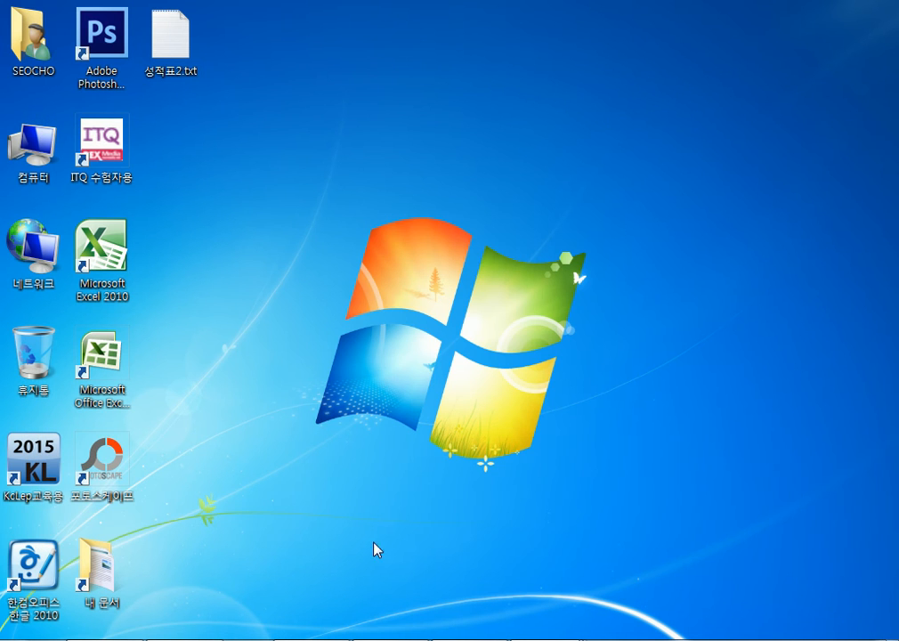
Open 성적표2.txt from the desktop and copy its entire text.
{"action": "double_click", "coordinate": [171, 41]}
{"action": "key", "text": "ctrl+a"}
{"action": "right_click", "coordinate": [107, 212]}
{"action": "left_click", "coordinate": [162, 271]}
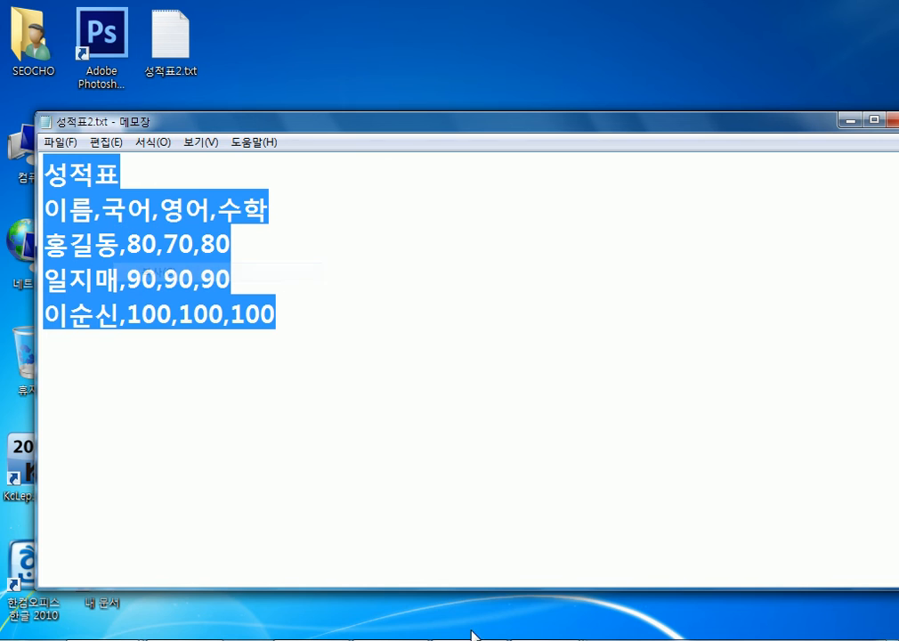
Switch to Excel, paste the copied grade text at cell G1, and undo the paste.
{"action": "mouse_move", "coordinate": [554, 615]}
{"action": "left_click", "coordinate": [776, 586]}
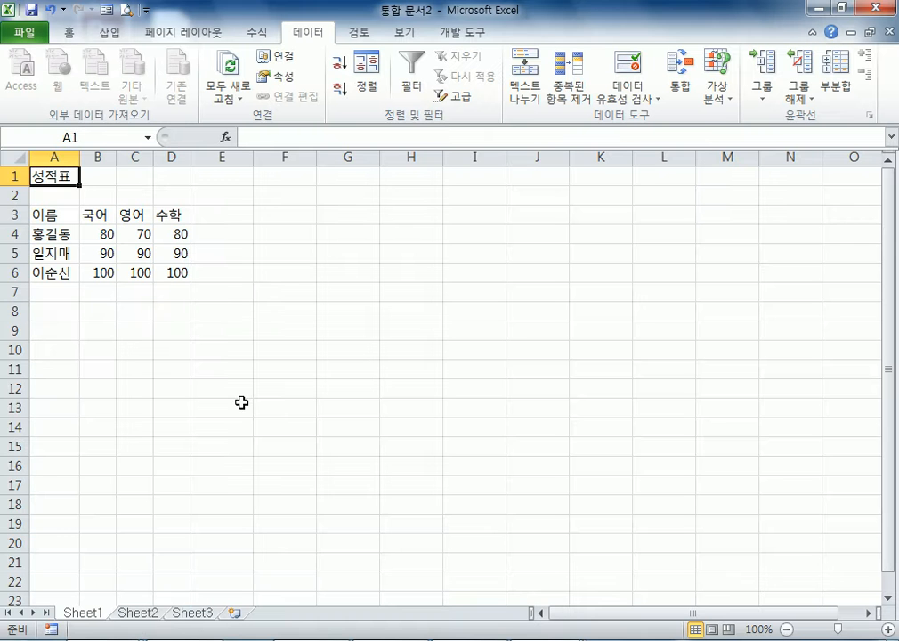
{"action": "left_click", "coordinate": [346, 178]}
{"action": "right_click", "coordinate": [346, 179]}
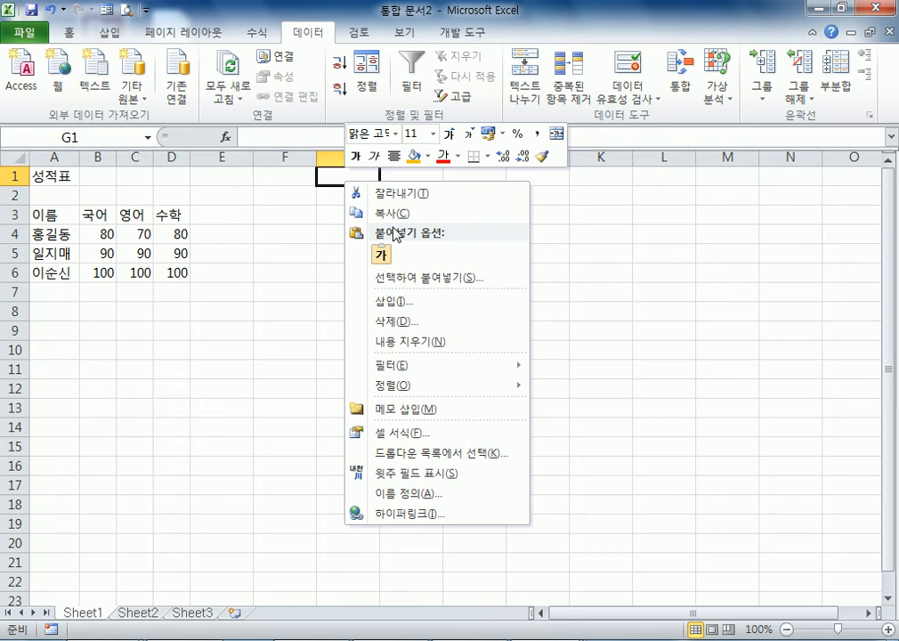
{"action": "left_click", "coordinate": [381, 254]}
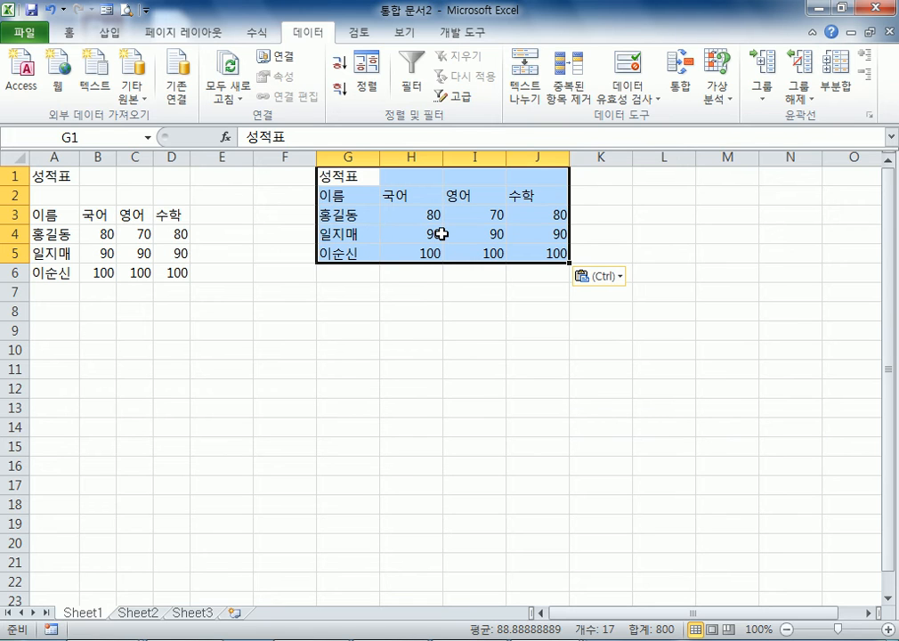
{"action": "key", "text": "ctrl+z"}
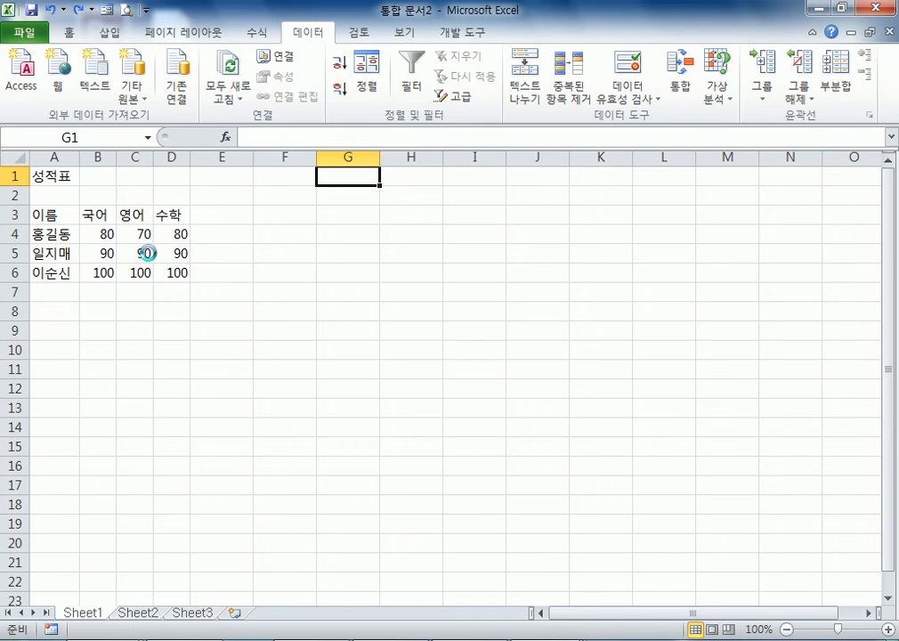
Paste the copied grade text into a new blank workbook, and close that workbook without saving.
{"action": "key", "text": "ctrl+n"}
{"action": "key", "text": "ctrl+v"}
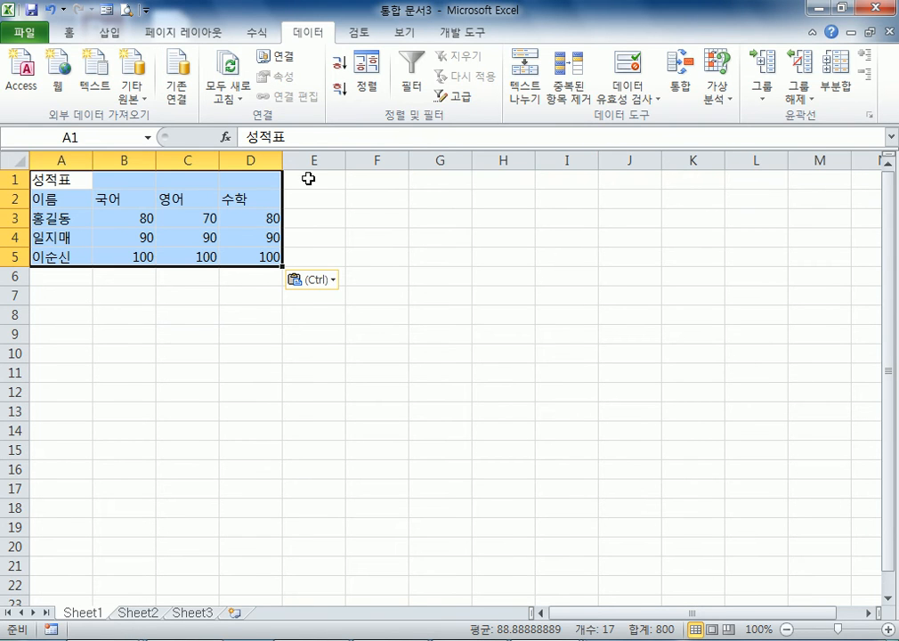
{"action": "left_click", "coordinate": [888, 33]}
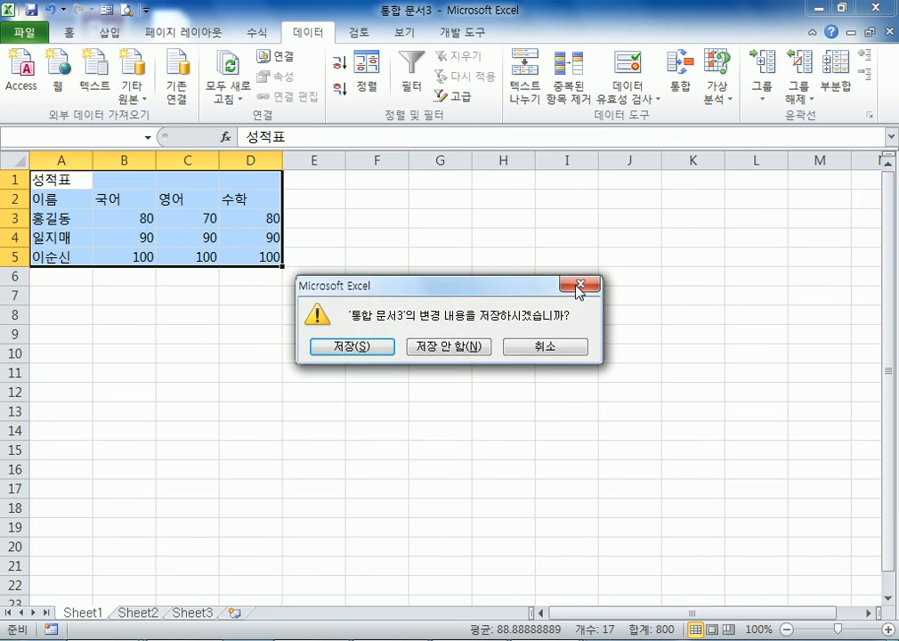
{"action": "left_click", "coordinate": [463, 350]}
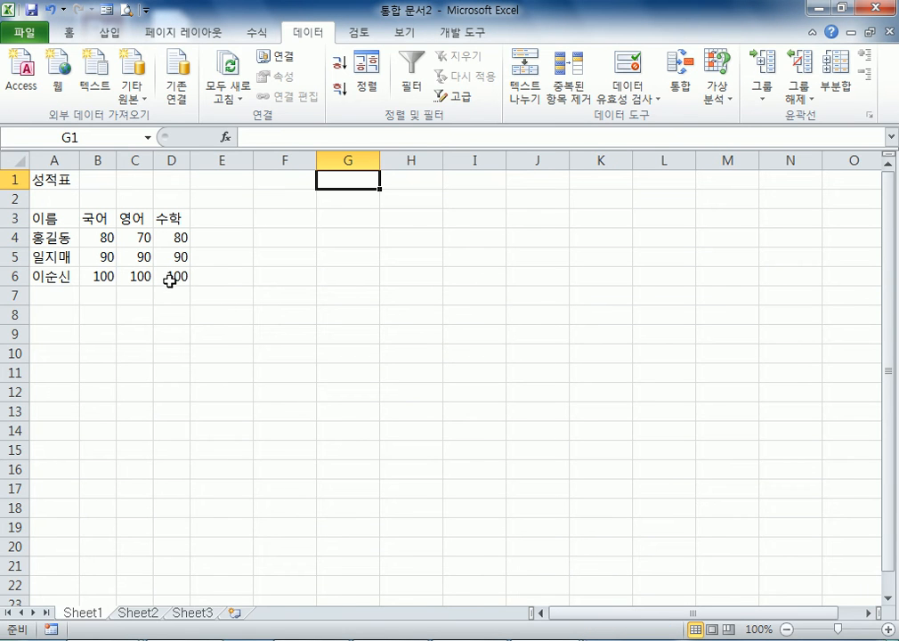
Switch to Notepad and replace every comma in 성적표2.txt with a slash (/).
{"action": "key", "text": "alt+Tab"}
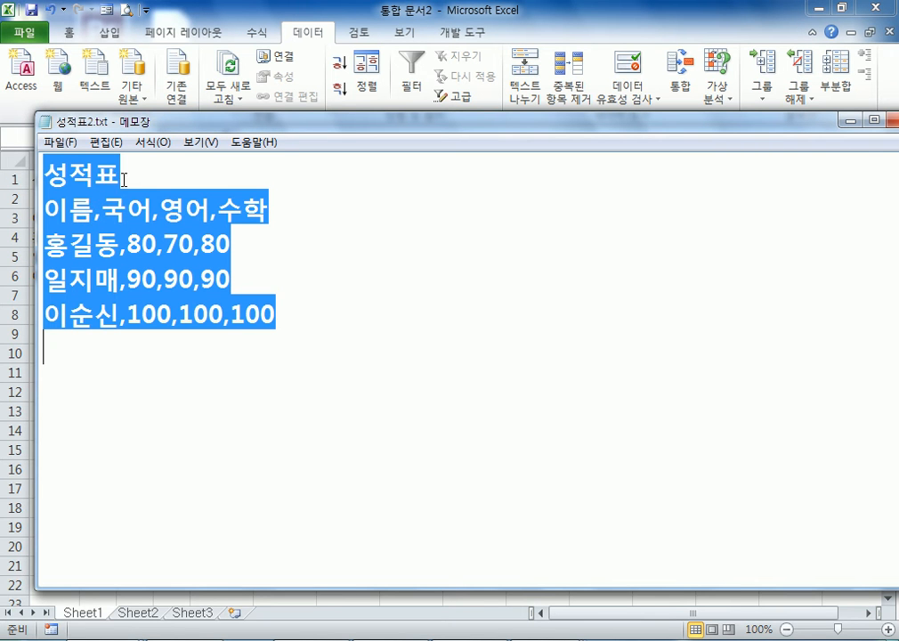
{"action": "left_click", "coordinate": [143, 142]}
{"action": "mouse_move", "coordinate": [96, 143]}
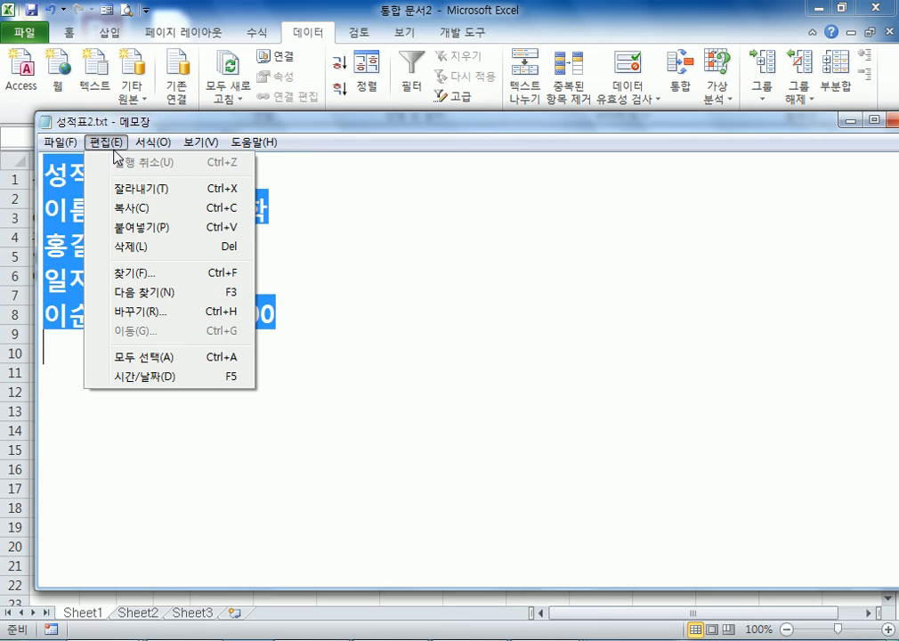
{"action": "left_click", "coordinate": [137, 311]}
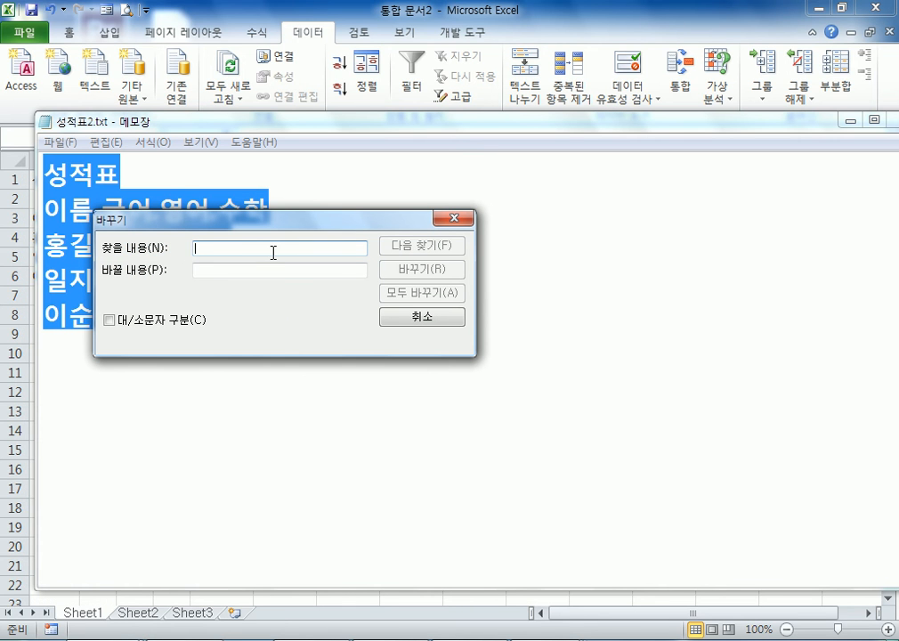
{"action": "type", "text": ","}
{"action": "left_click", "coordinate": [257, 271]}
{"action": "type", "text": "/"}
{"action": "left_click", "coordinate": [397, 297]}
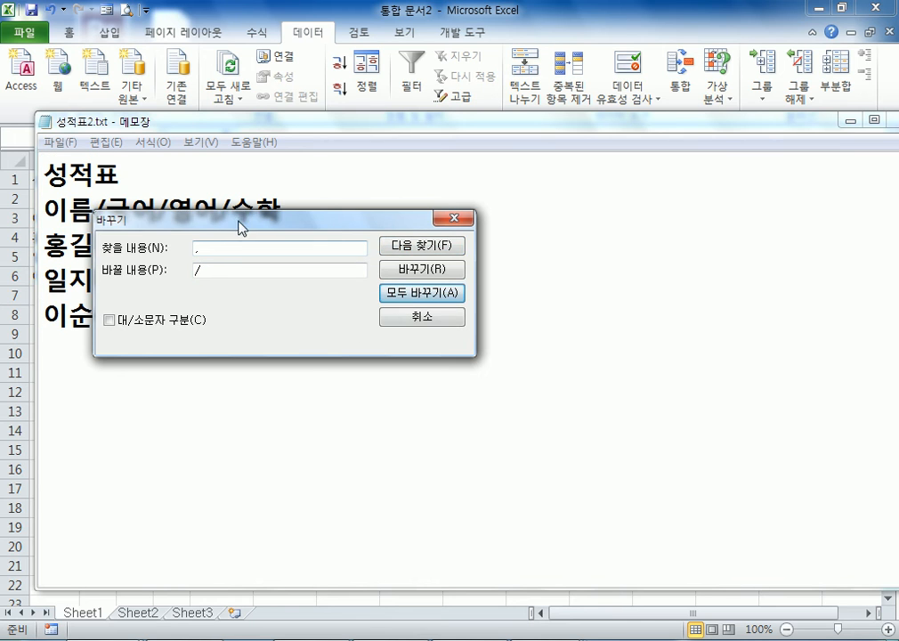
{"action": "left_click_drag", "start_coordinate": [243, 218], "coordinate": [569, 276]}
{"action": "left_click", "coordinate": [764, 374]}
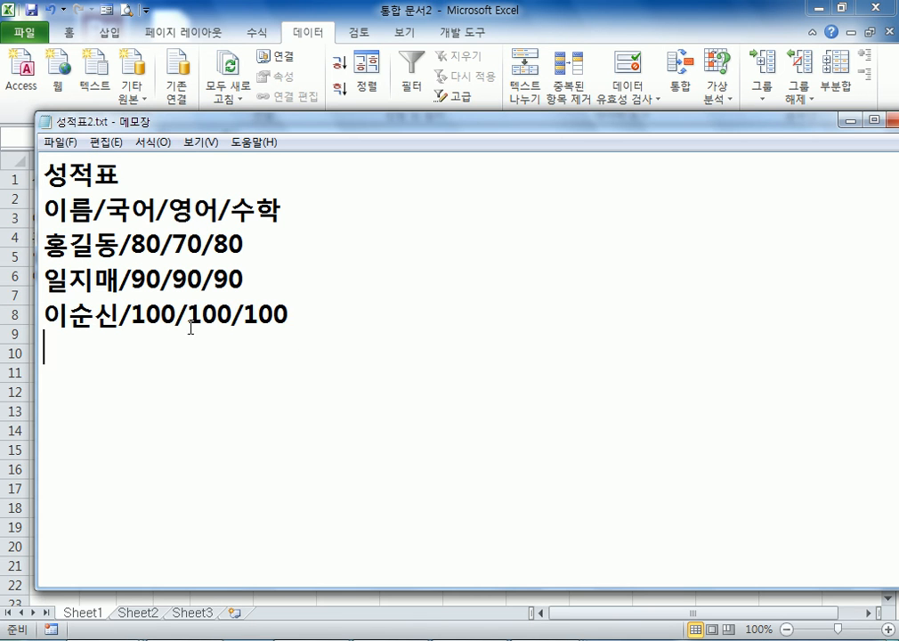
Copy all the slash-separated text, close the Notepad window, and paste the text into Excel at cell G8.
{"action": "key", "text": "ctrl+a"}
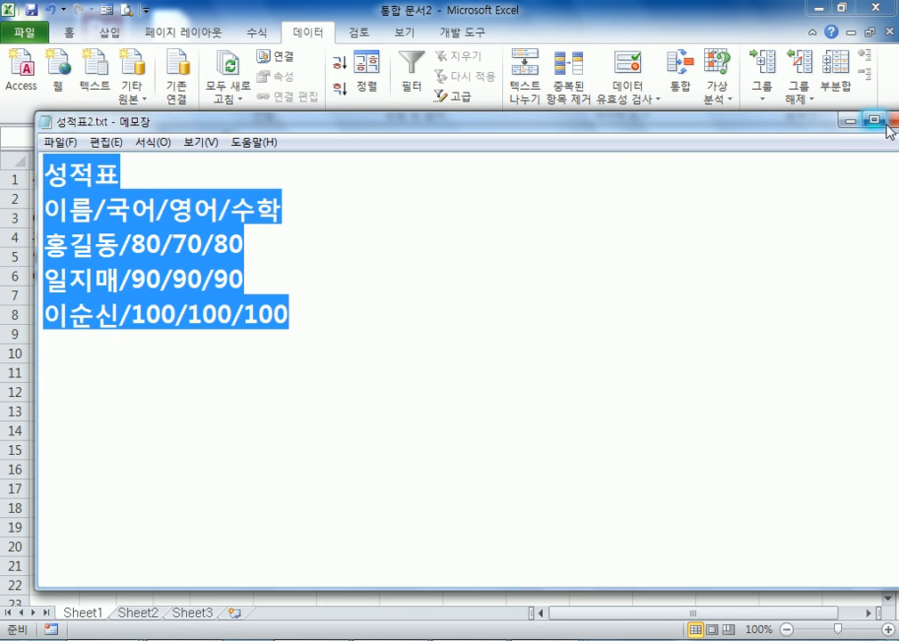
{"action": "left_click", "coordinate": [391, 349]}
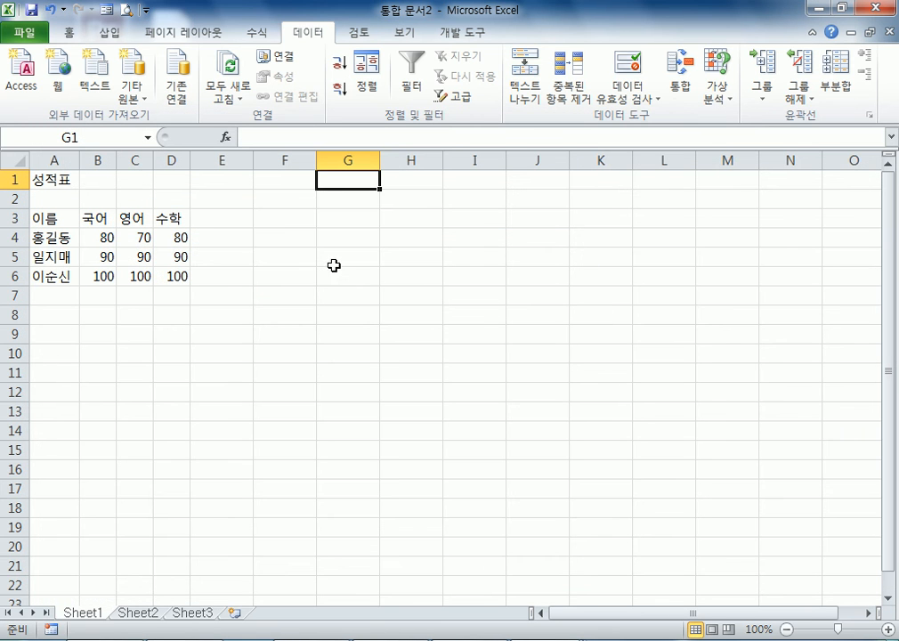
{"action": "left_click", "coordinate": [350, 317]}
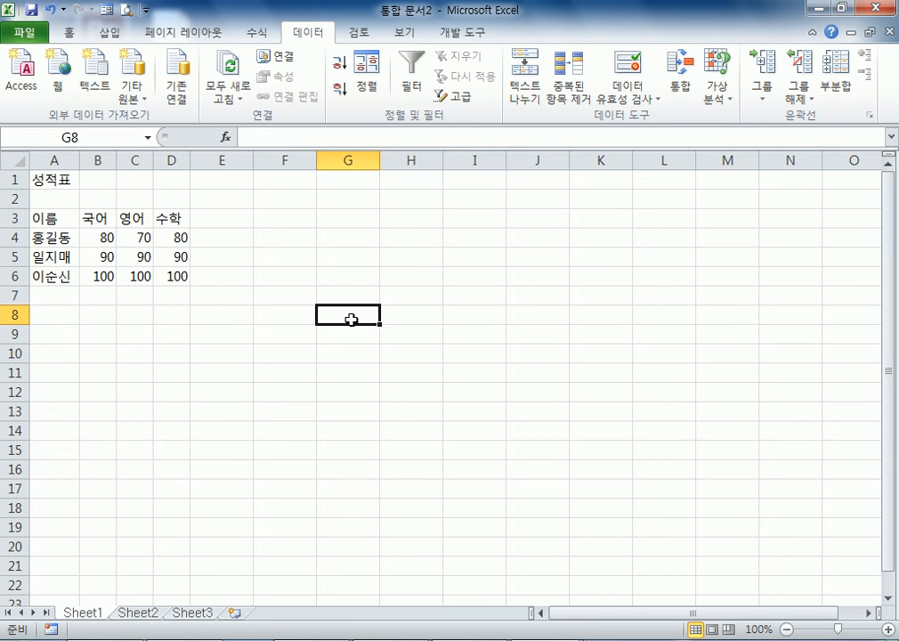
{"action": "key", "text": "ctrl+v"}
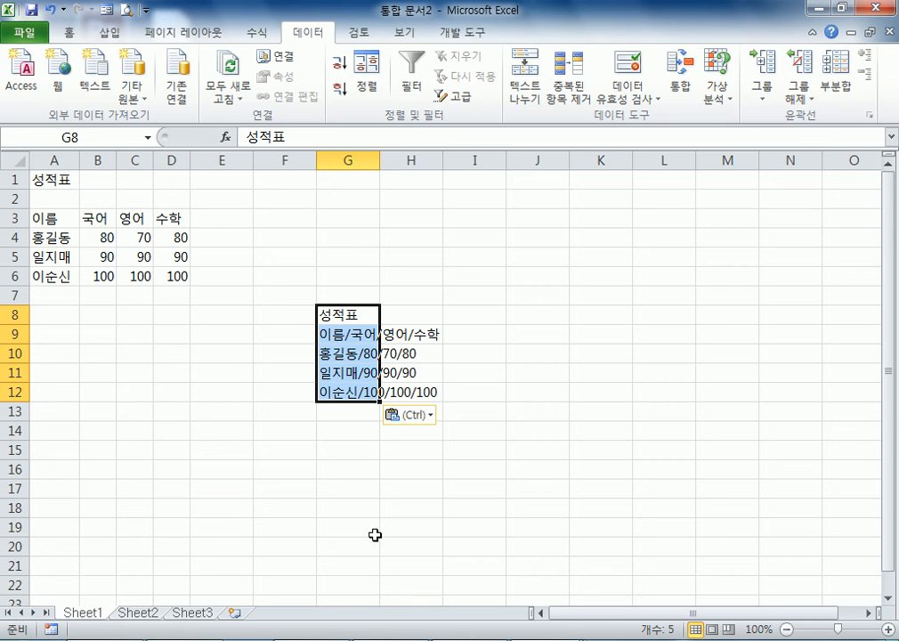
Split the pasted text in G8:G12 with Text to Columns, using "/" as the other delimiter instead of the comma.
{"action": "left_click", "coordinate": [526, 91]}
{"action": "left_click", "coordinate": [591, 507]}
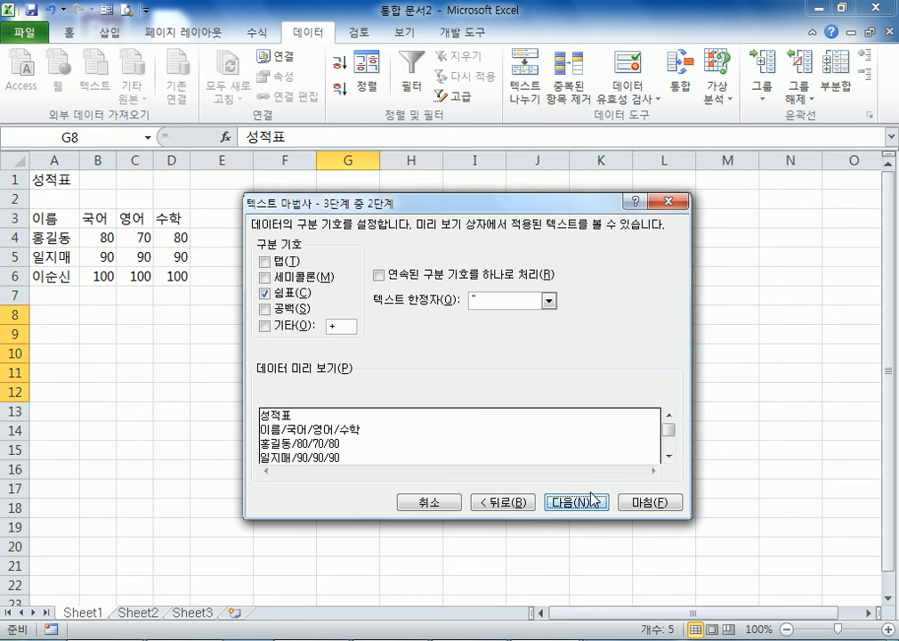
{"action": "left_click_drag", "start_coordinate": [396, 202], "coordinate": [611, 104]}
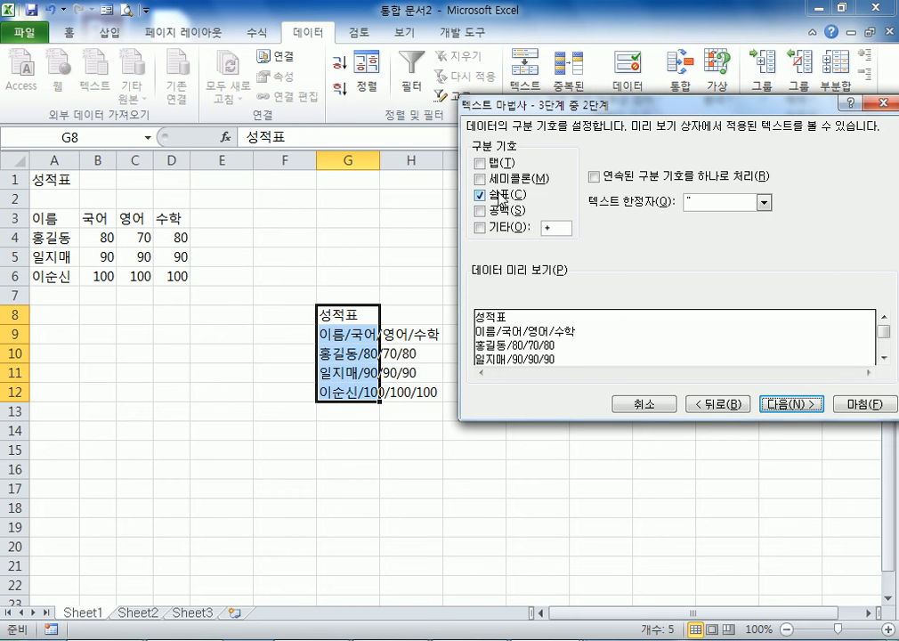
{"action": "left_click", "coordinate": [504, 203]}
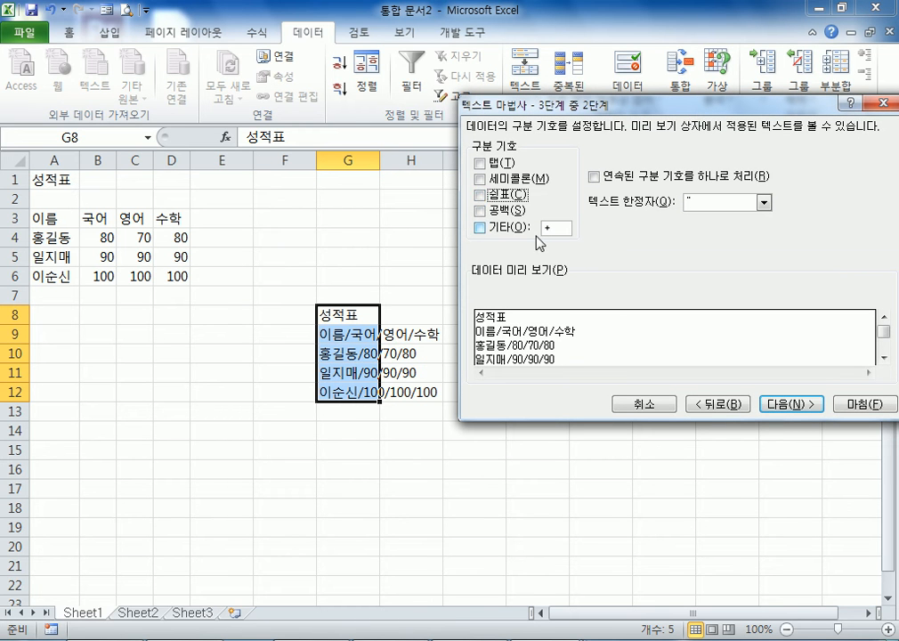
{"action": "left_click", "coordinate": [553, 227]}
{"action": "type", "text": "/"}
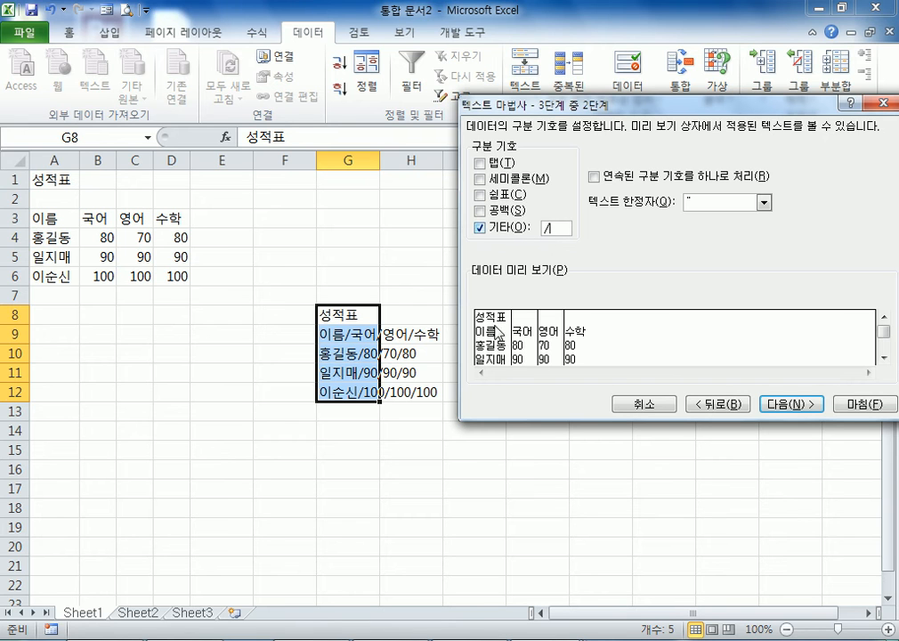
{"action": "left_click", "coordinate": [792, 403]}
{"action": "left_click", "coordinate": [863, 403]}
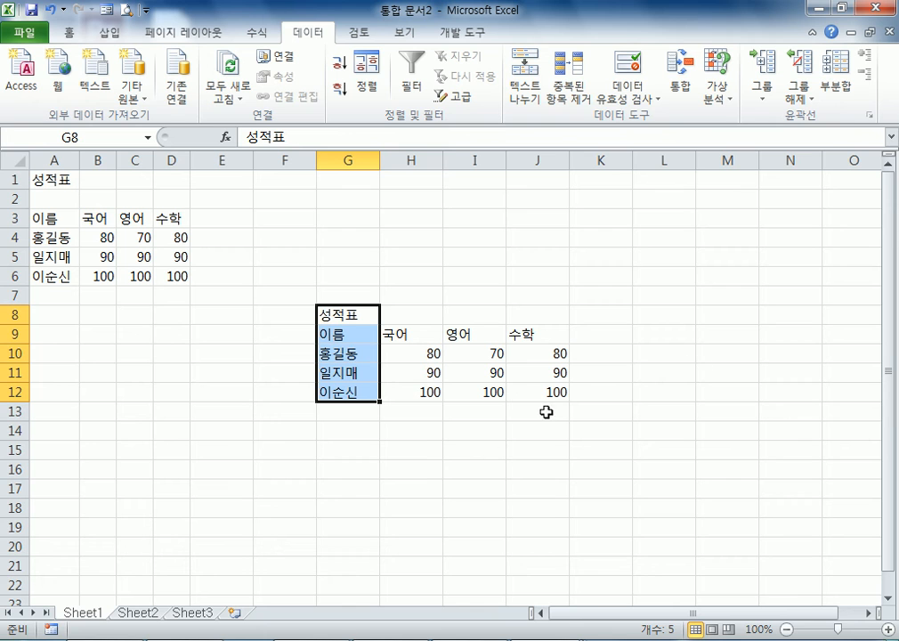
Close the workbook 통합 문서2 without saving its changes.
{"action": "left_click", "coordinate": [269, 474]}
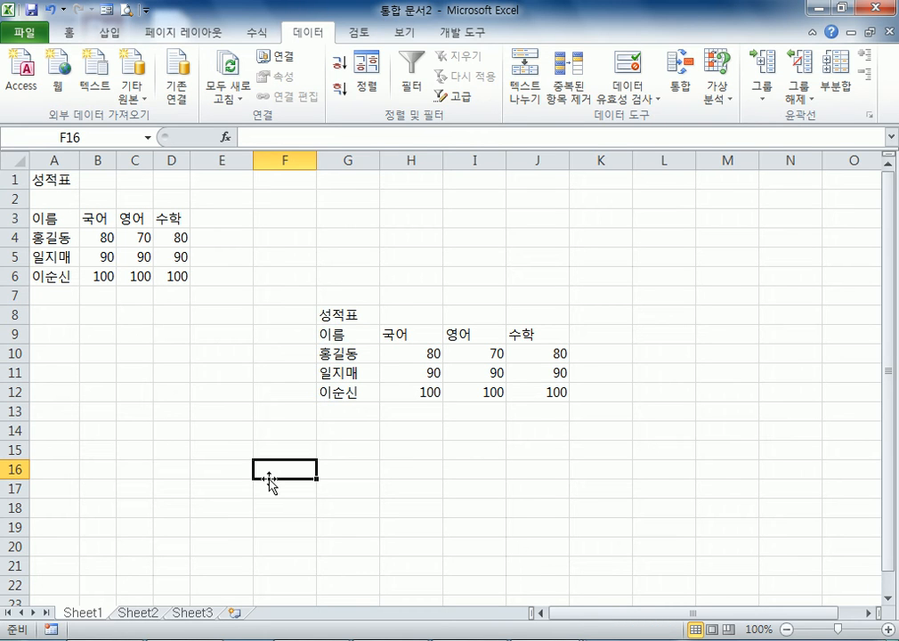
{"action": "left_click", "coordinate": [889, 33]}
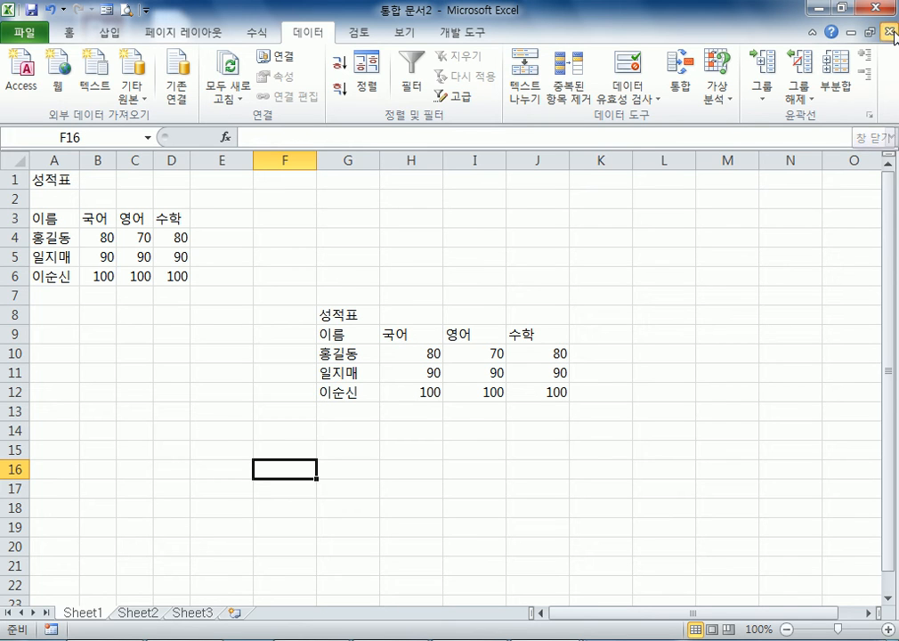
{"action": "left_click", "coordinate": [436, 347]}
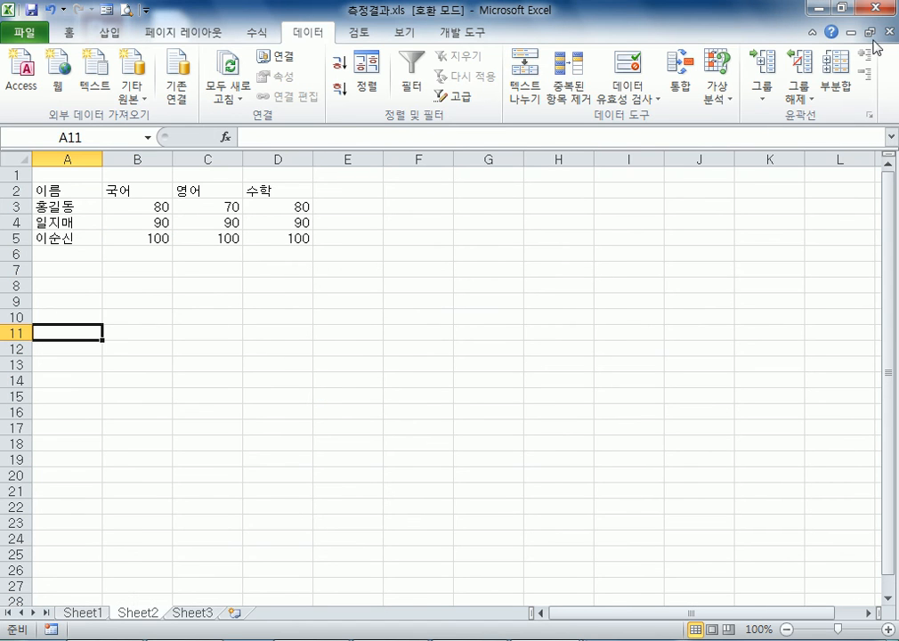
Autofit the widths of columns A and B on Sheet1 of 측정결과.xls, and select cell A15.
{"action": "left_click", "coordinate": [83, 612]}
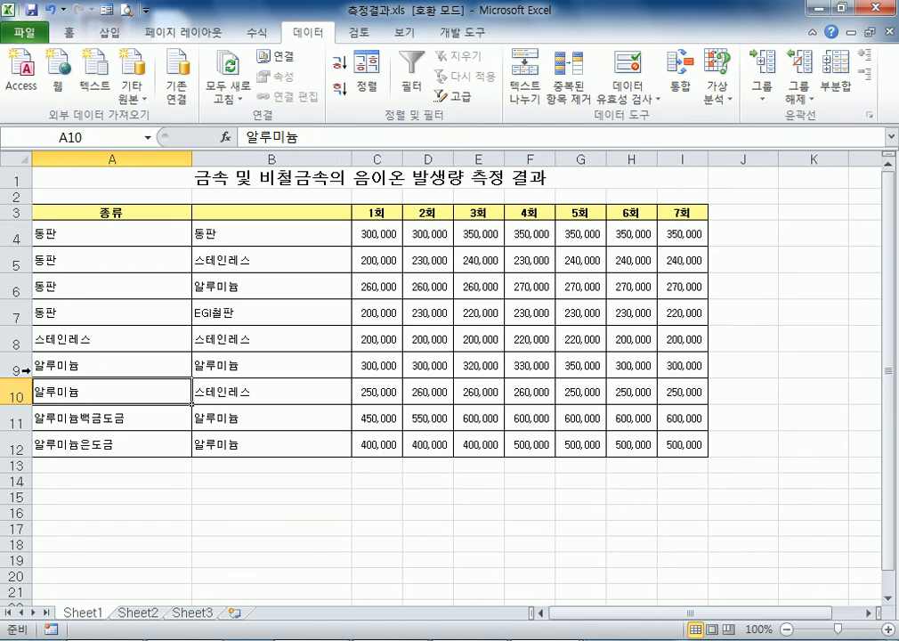
{"action": "double_click", "coordinate": [193, 157]}
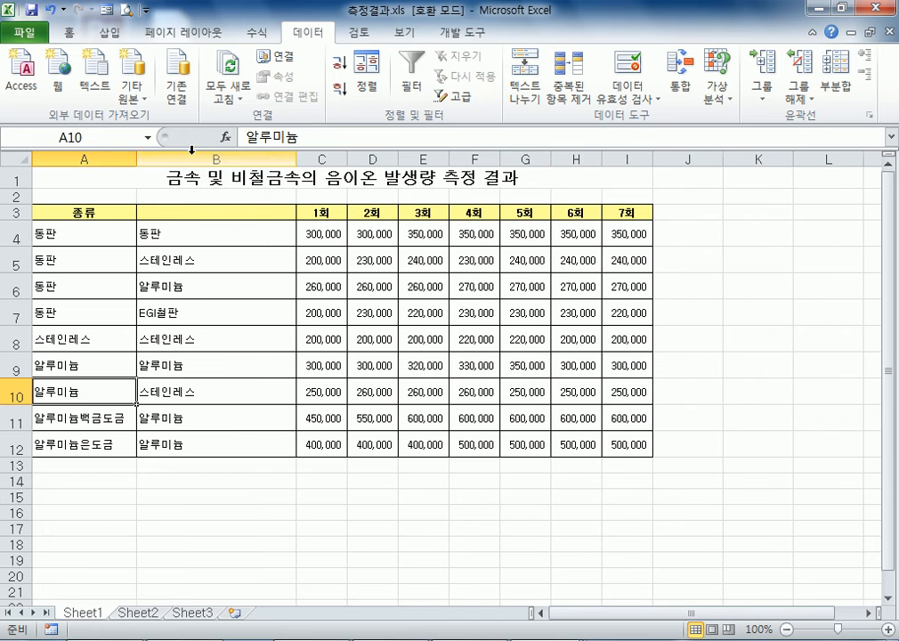
{"action": "double_click", "coordinate": [295, 161]}
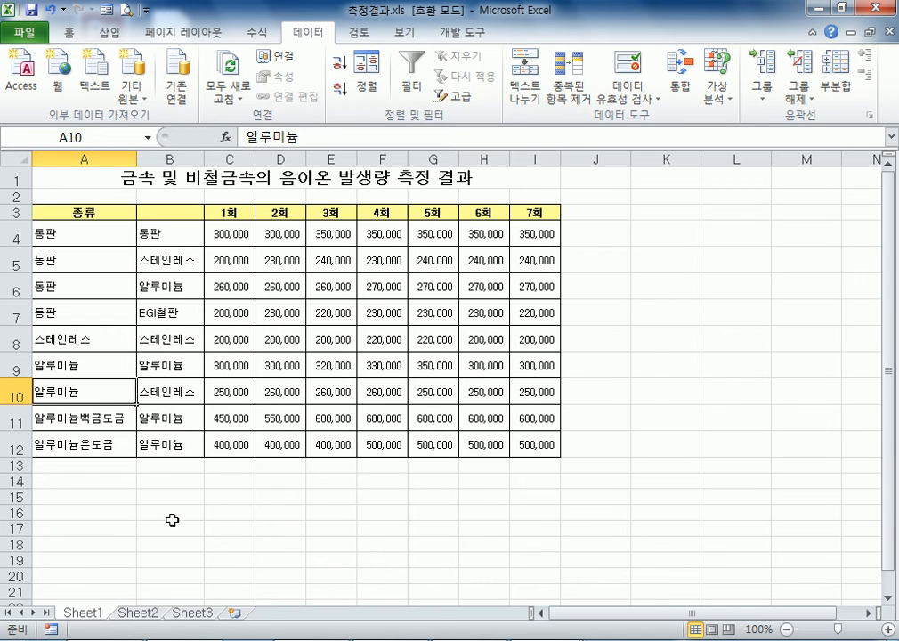
{"action": "left_click", "coordinate": [98, 493]}
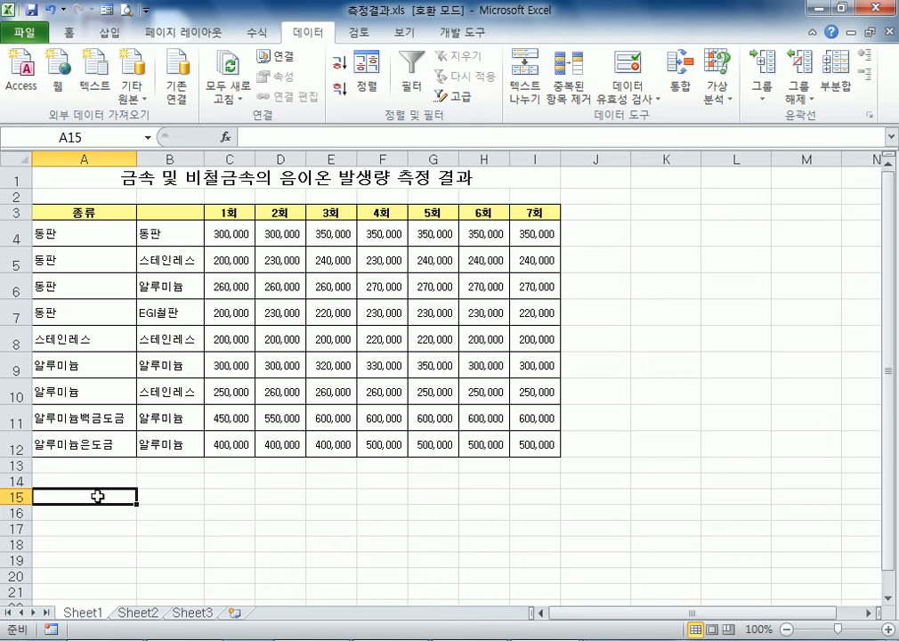
Switch to Notepad and add the line "외부데이터 : 엑셀이 아닌 다른 프로그램으로 저장한 데이터를 말한다." below the grade list.
{"action": "key", "text": "alt+Tab"}
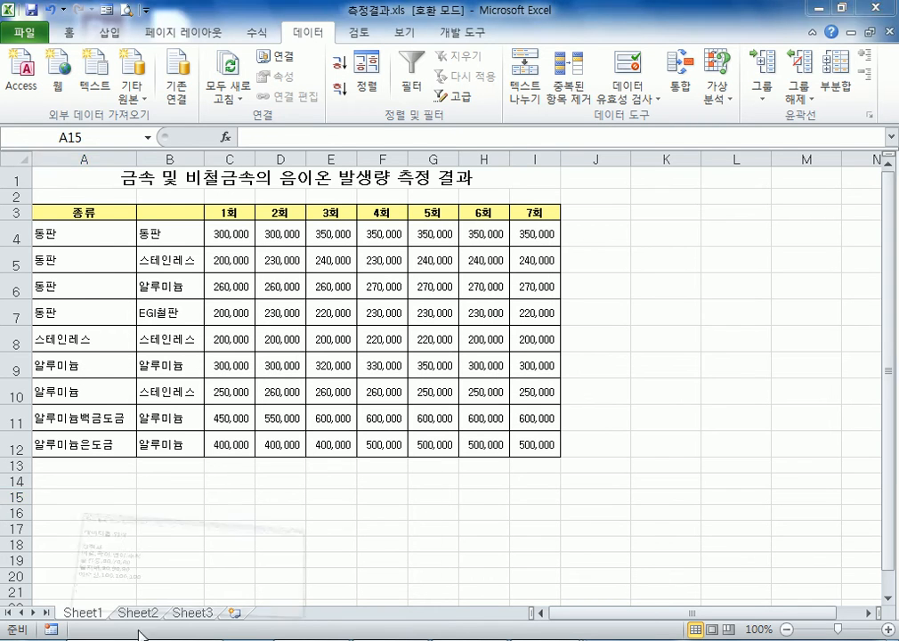
{"action": "type", "text": "외부"}
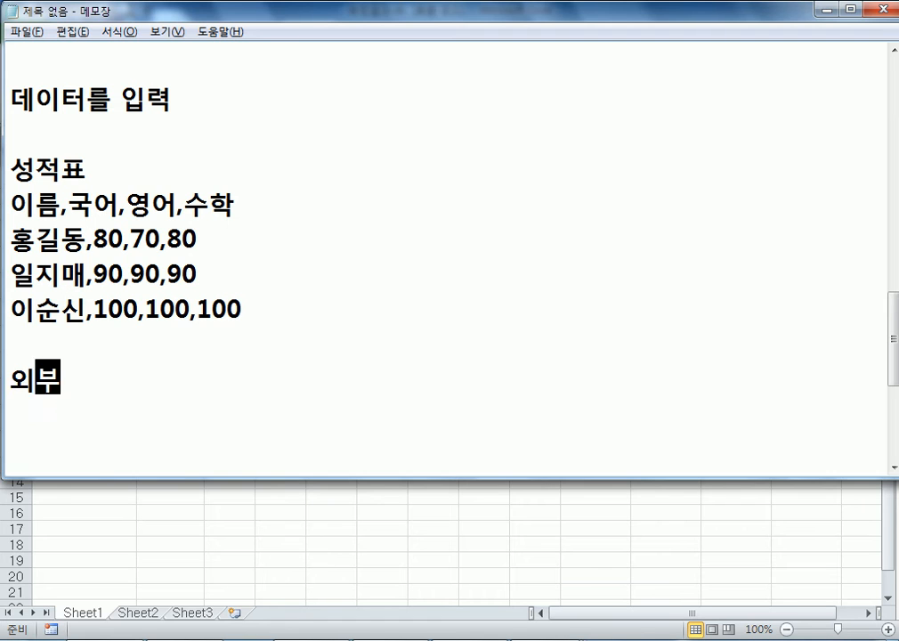
{"action": "type", "text": "뎅이터 "}
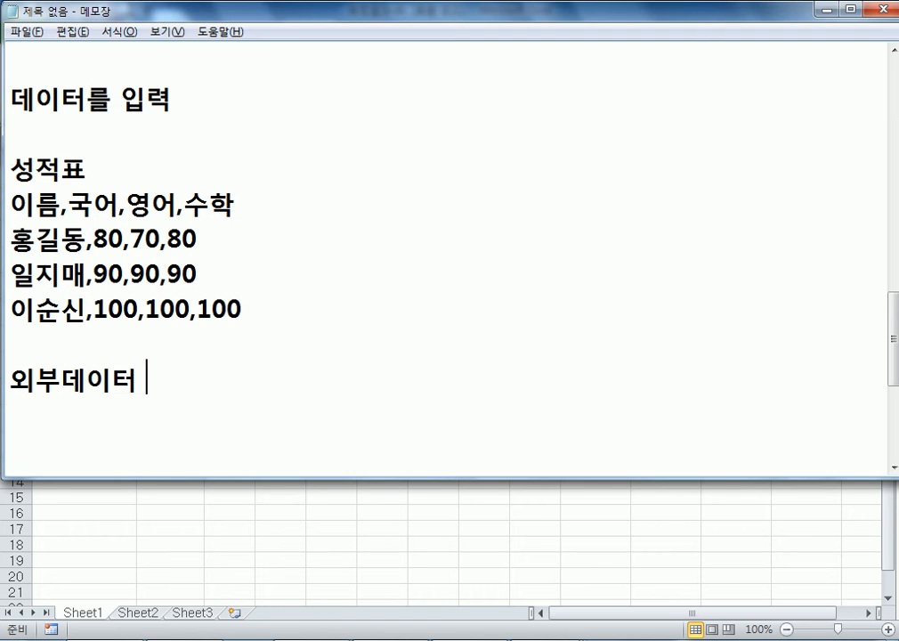
{"action": "type", "text": ": 엤셀이"}
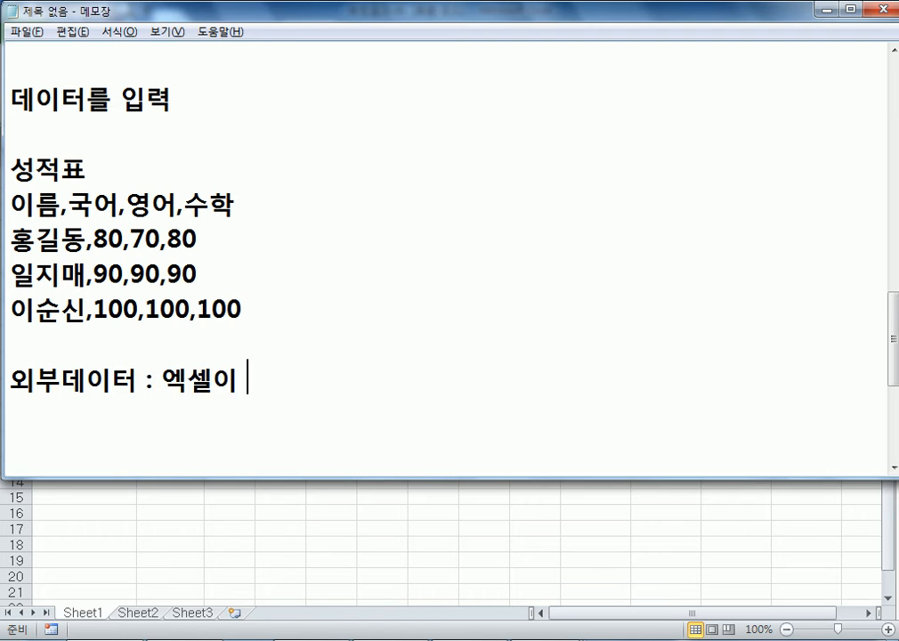
{"action": "type", "text": " 아닌 "}
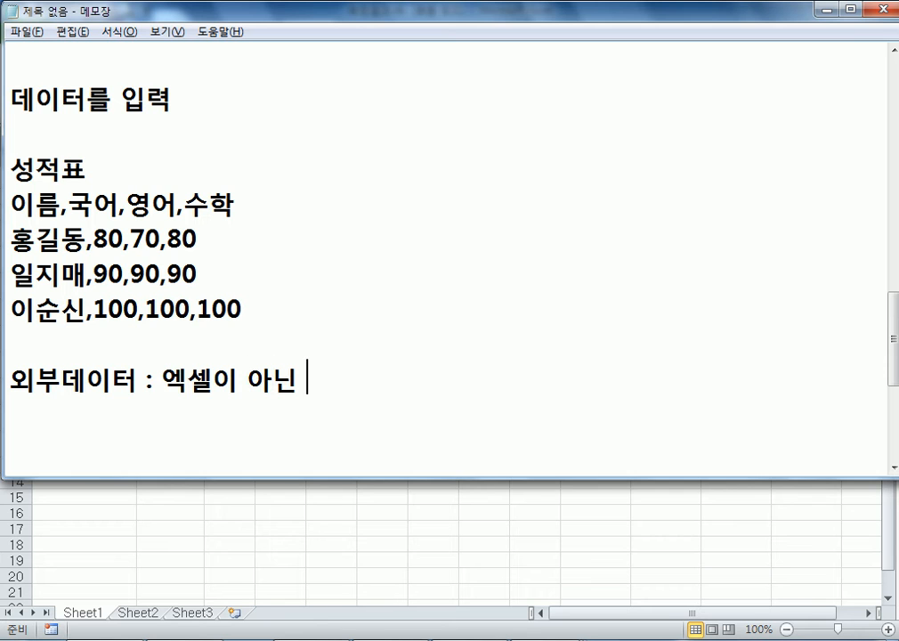
{"action": "type", "text": "다르ㄴ 프로그램으로 "}
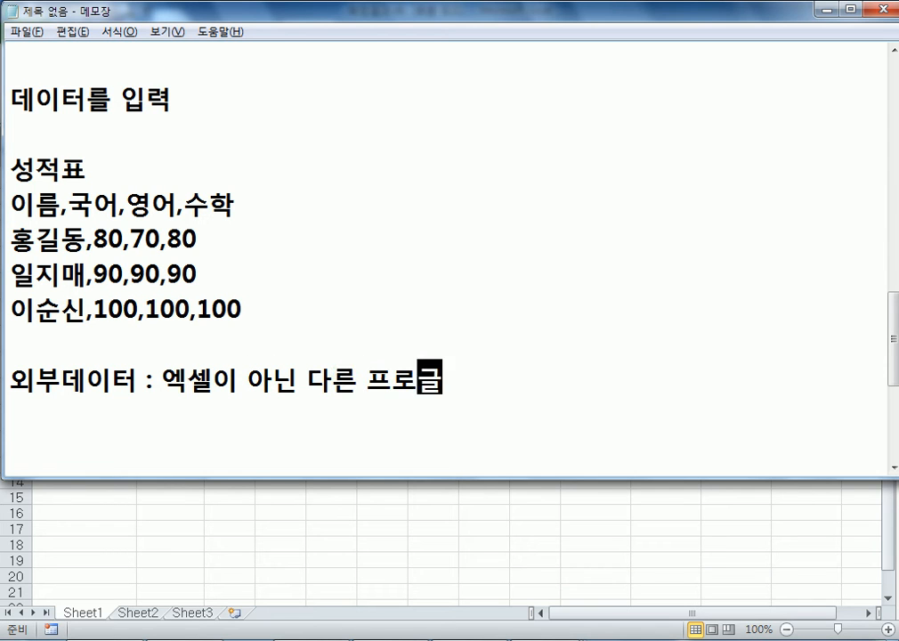
{"action": "type", "text": "저장한 "}
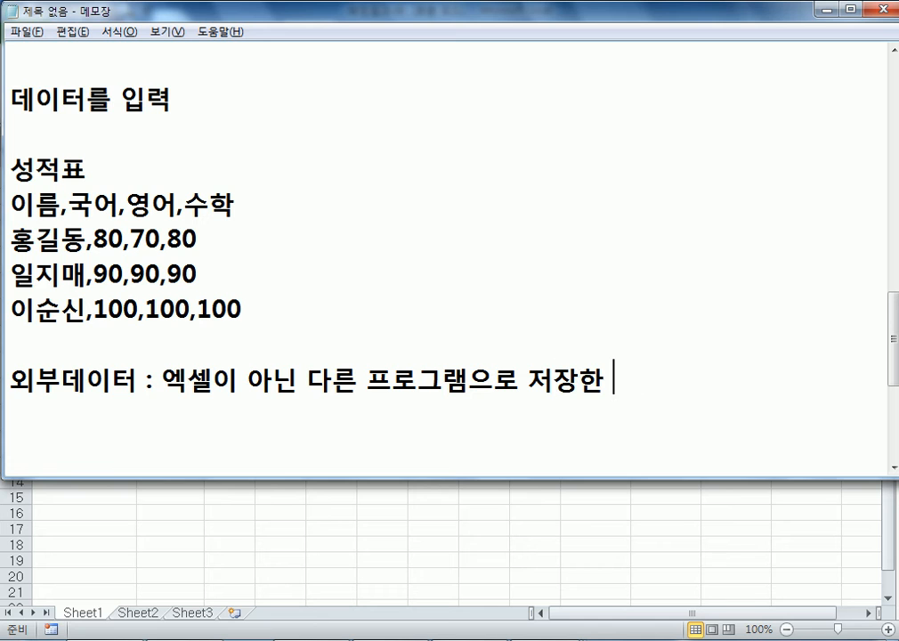
{"action": "type", "text": "데이터를 "}
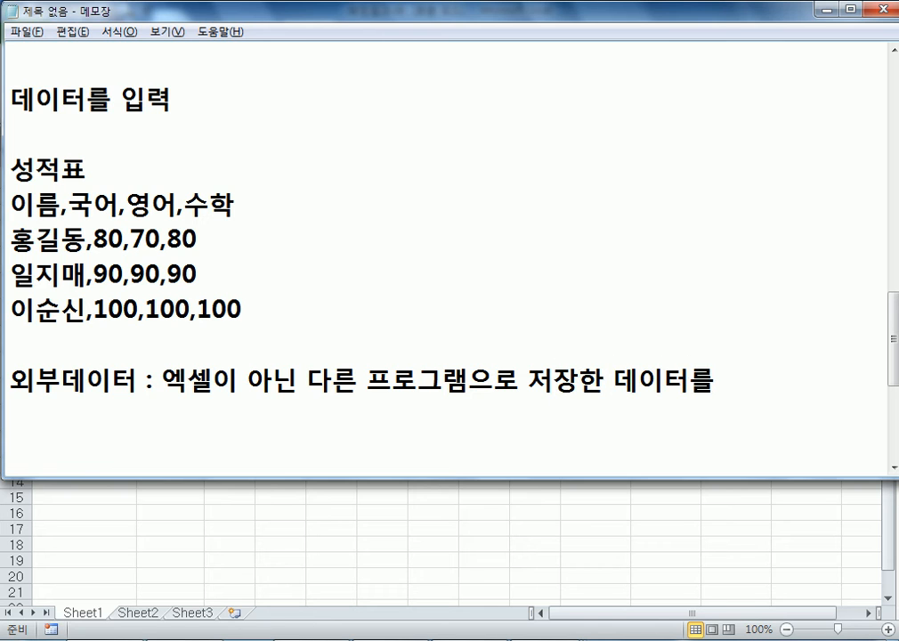
{"action": "type", "text": "말한다."}
{"action": "key", "text": "Return"}
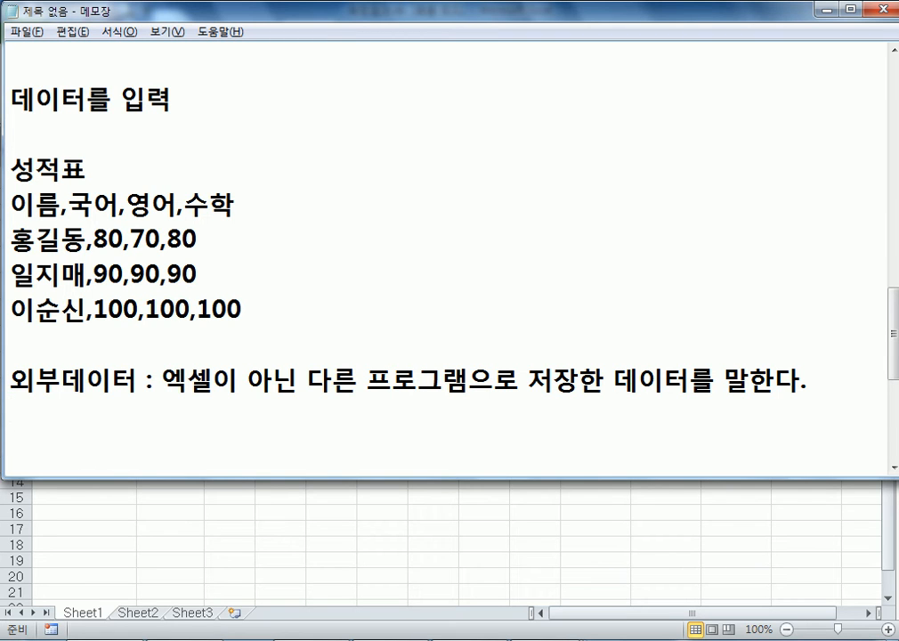
Write the sentence "외부데이터는 변환을 해서 불러온다." on the line below the external data definition.
{"action": "type", "text": "외부데"}
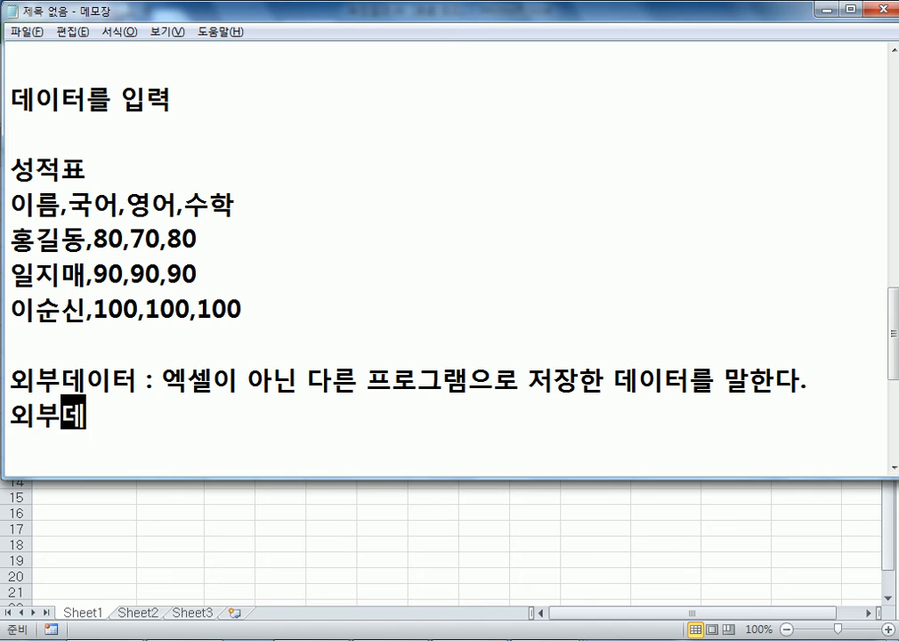
{"action": "type", "text": "일터는 "}
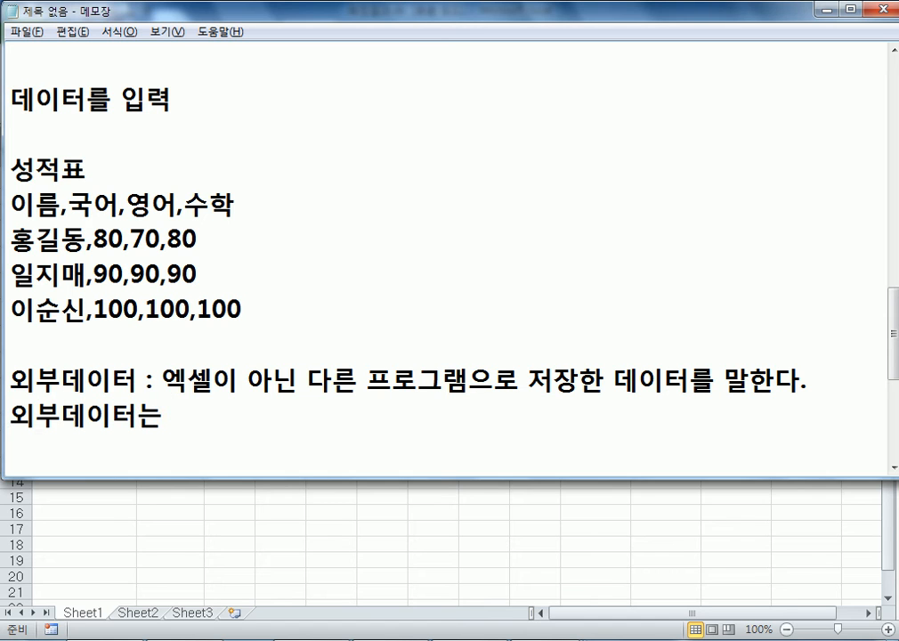
{"action": "type", "text": "변환"}
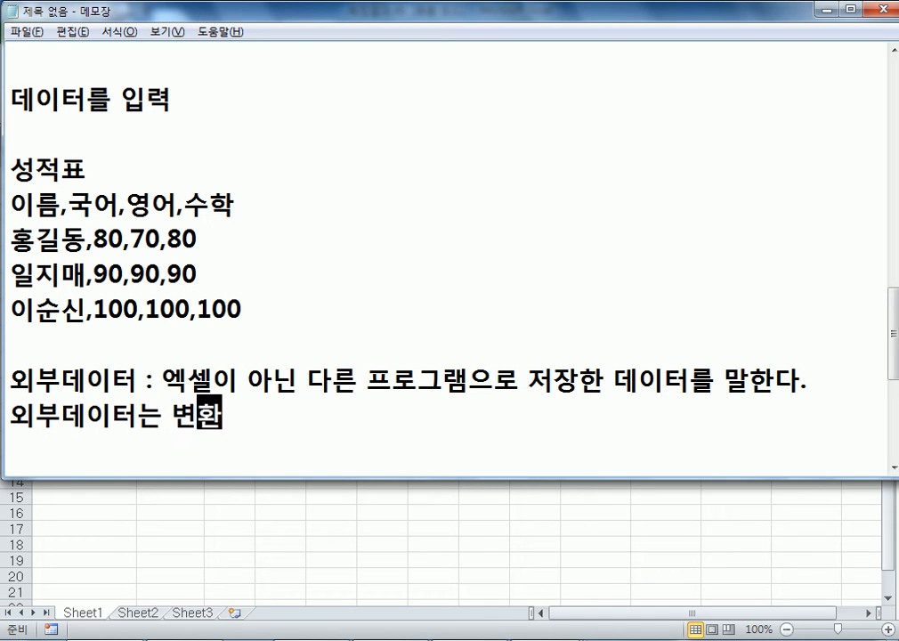
{"action": "type", "text": "을 ㅎㅐ서 불렁"}
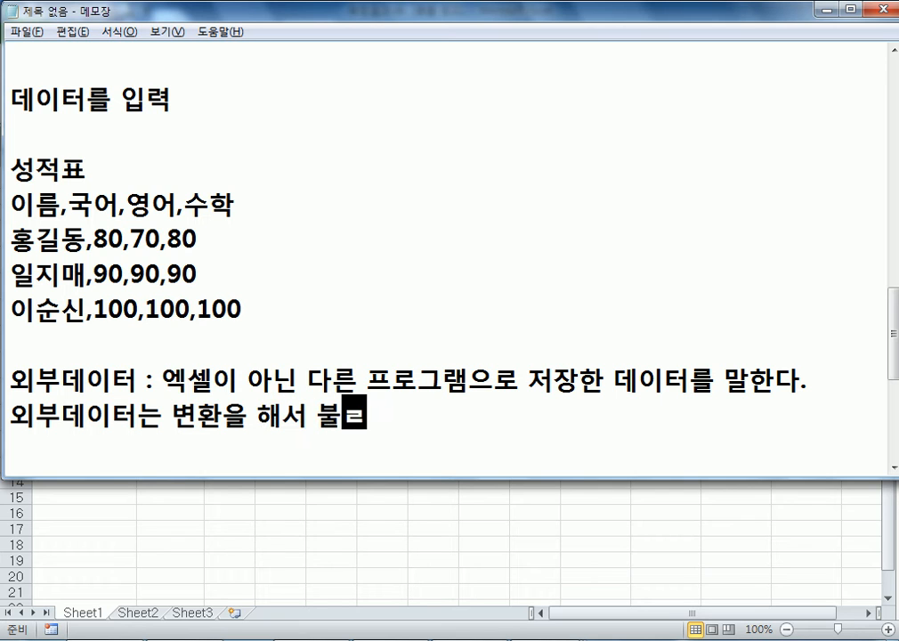
{"action": "type", "text": "ㅗㄴ다."}
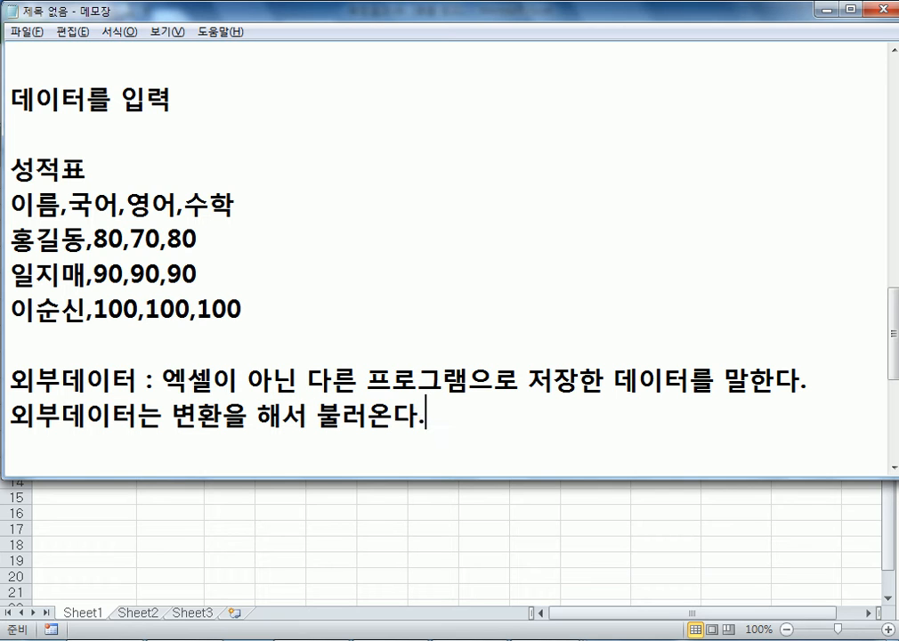
Continue the same line with "단, 엑셀에서 직접 변환과정을 거쳐서 가져올 수 있다." and start a new line.
{"action": "type", "text": " 단, 엑"}
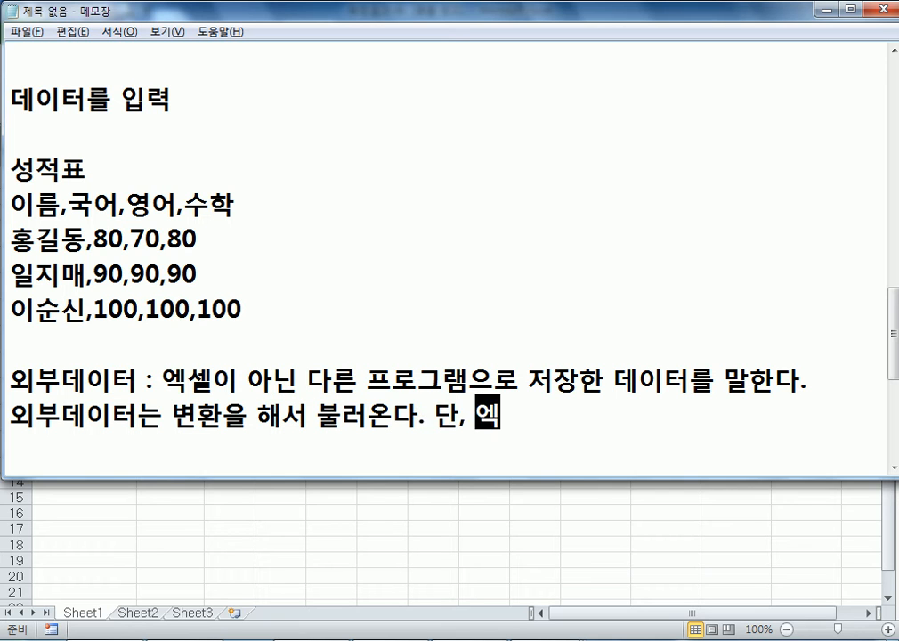
{"action": "type", "text": "셀에서 지"}
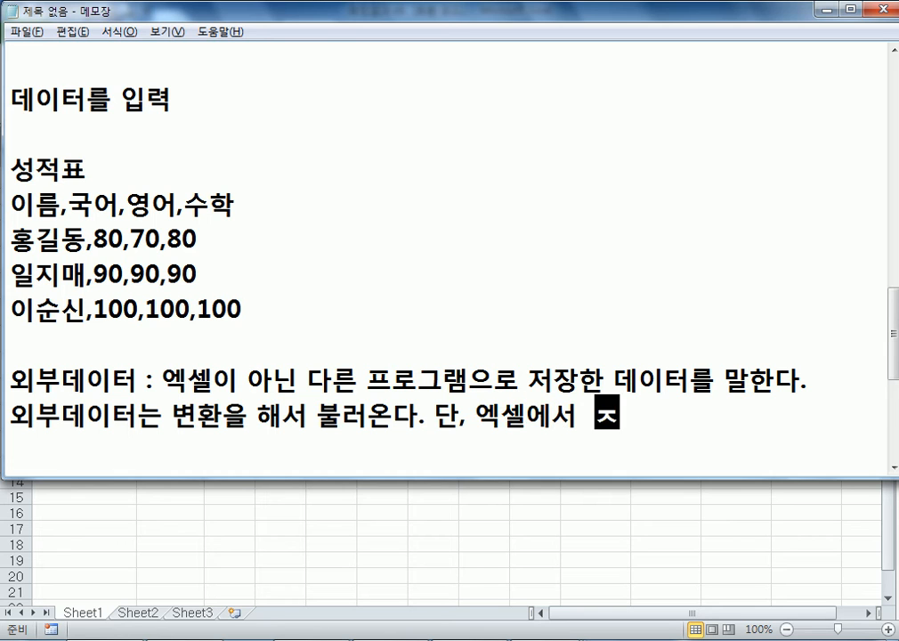
{"action": "type", "text": "ㄱ접 변환"}
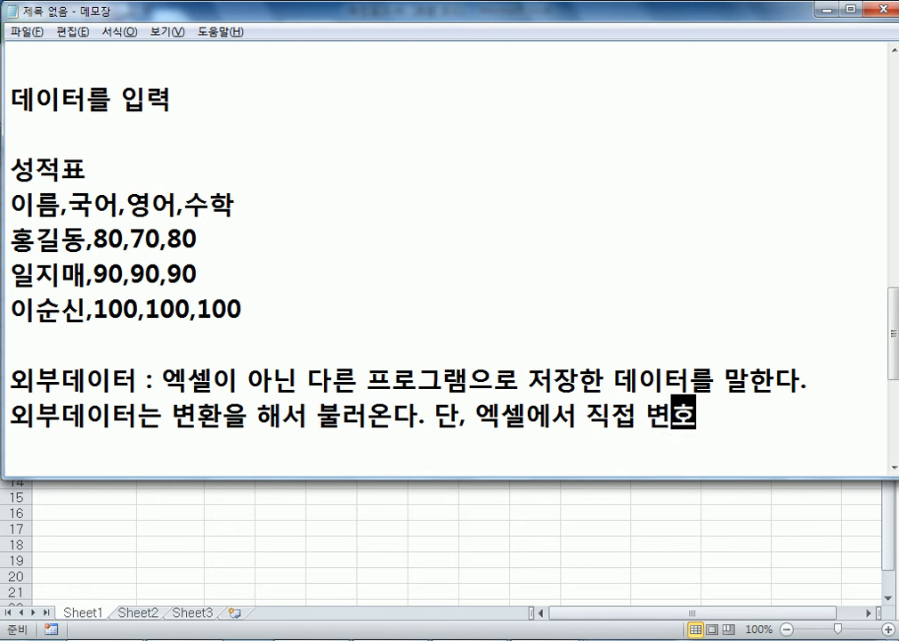
{"action": "type", "text": "과정을"}
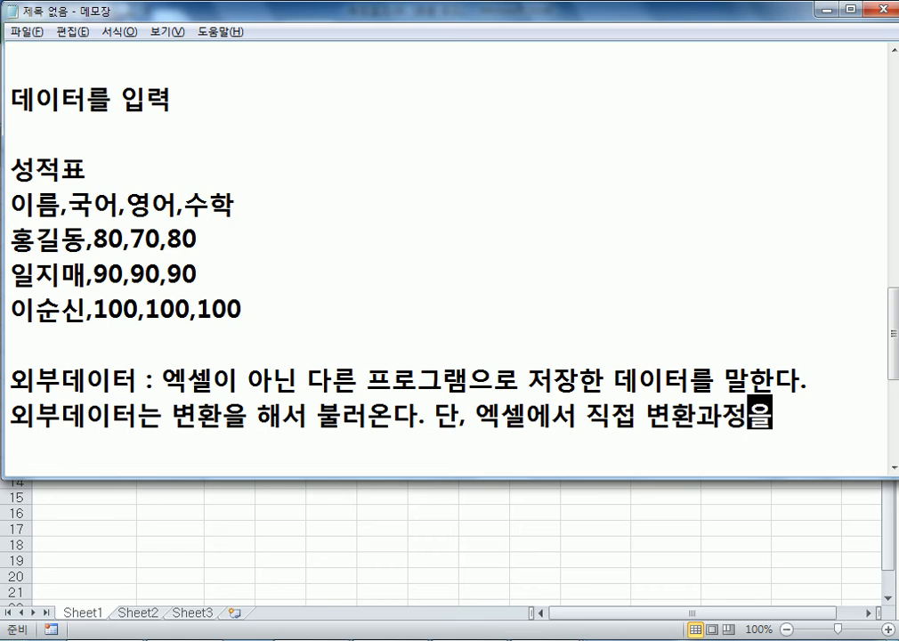
{"action": "type", "text": " 거쳐서 가"}
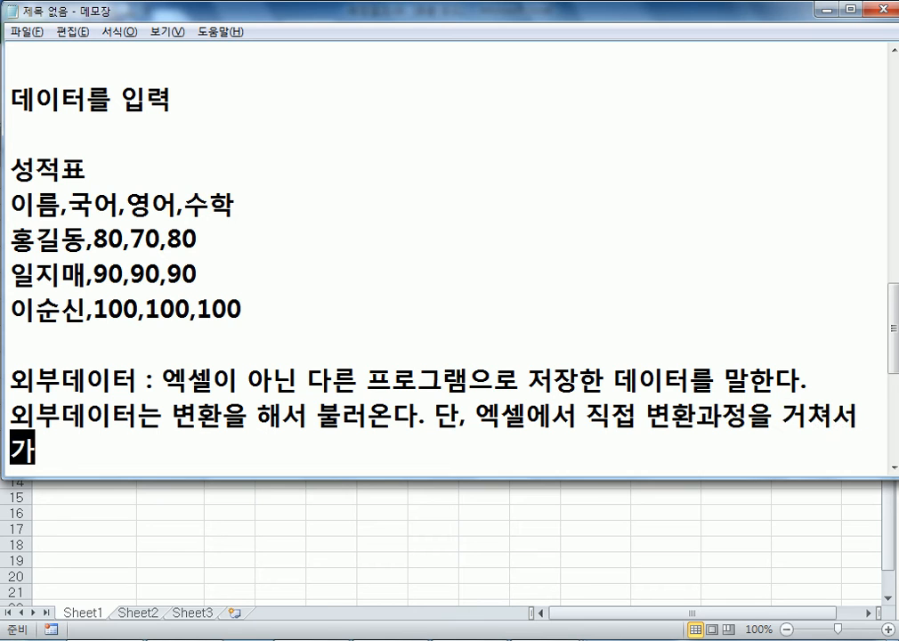
{"action": "type", "text": "져올 수"}
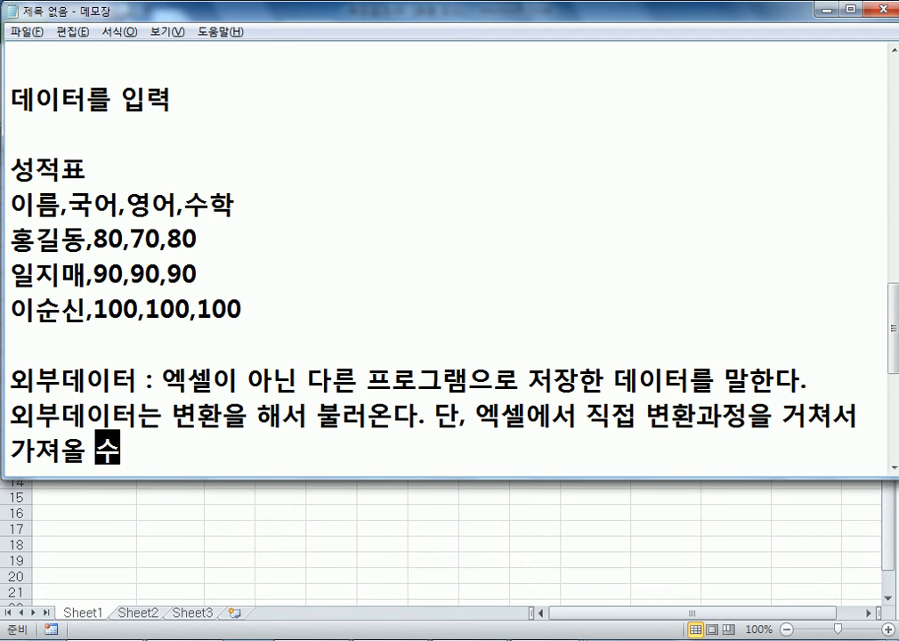
{"action": "type", "text": " ㅇ있다."}
{"action": "key", "text": "Return"}
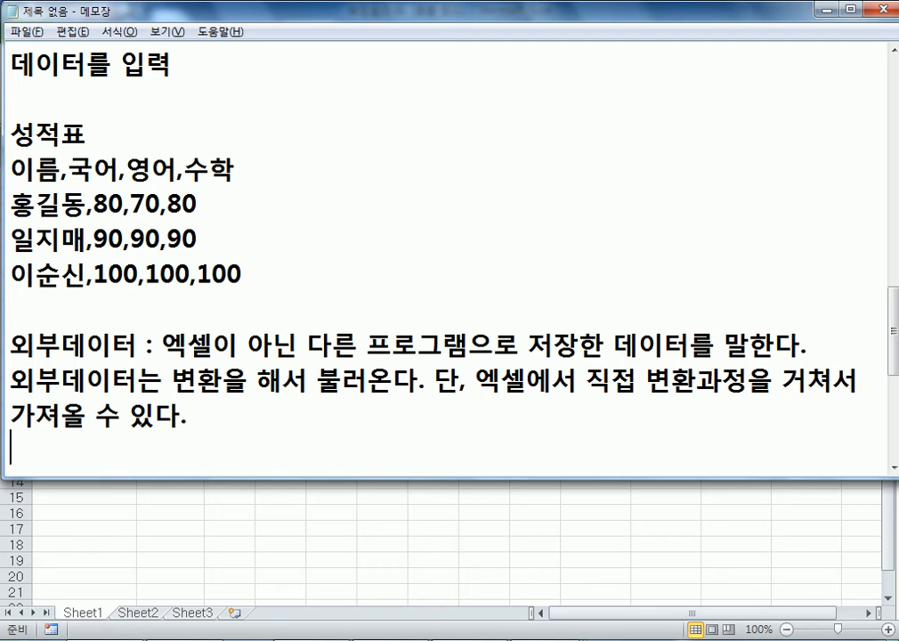
Add the note "대부분 텍스트파일로 저장하는 경우가 많다." directly below the conversion note and start a new line.
{"action": "scroll", "coordinate": [287, 356], "scroll_direction": "down", "scroll_amount": 1}
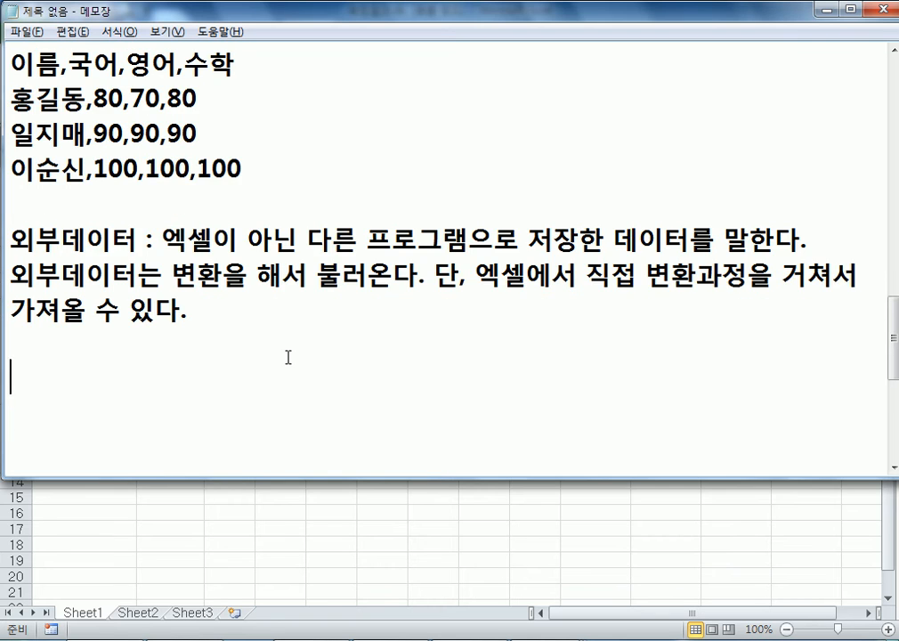
{"action": "type", "text": "대부분"}
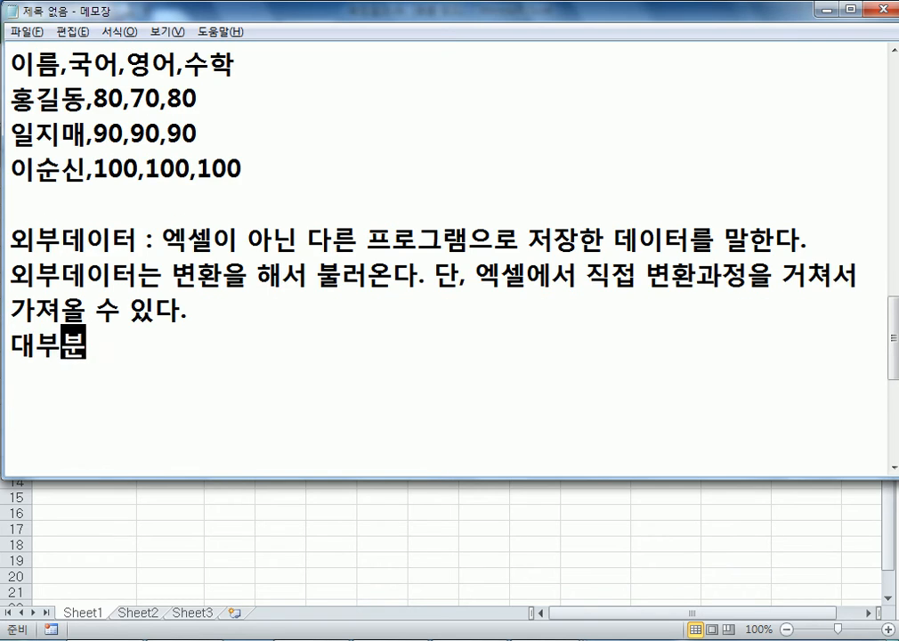
{"action": "type", "text": " 데스트"}
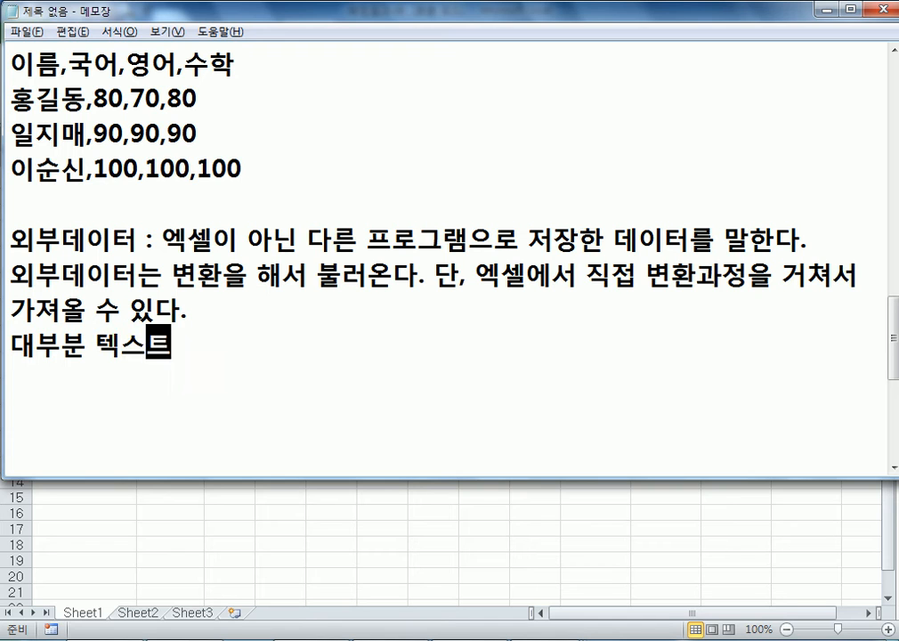
{"action": "type", "text": "파일로 저장하는 경"}
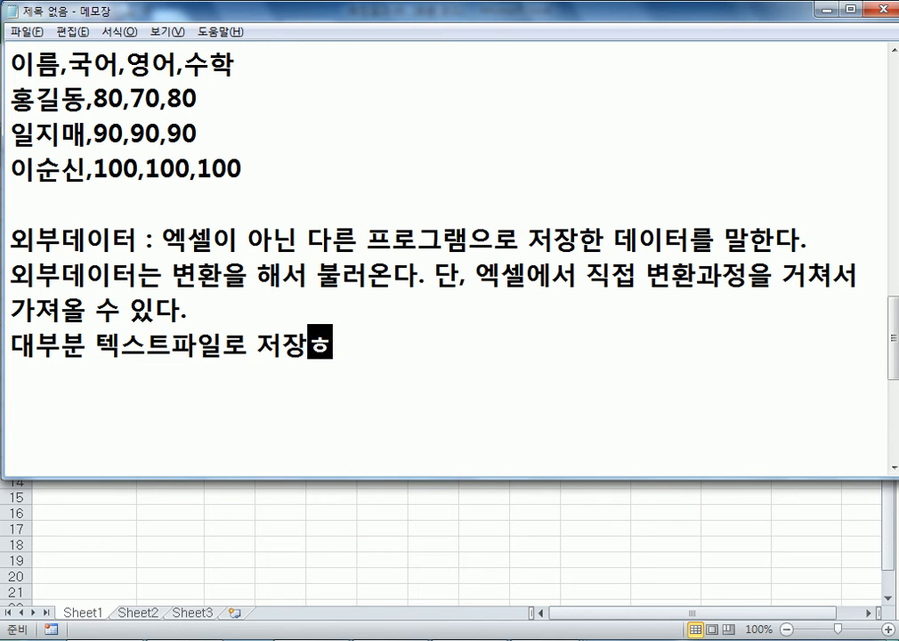
{"action": "type", "text": "우가 많다."}
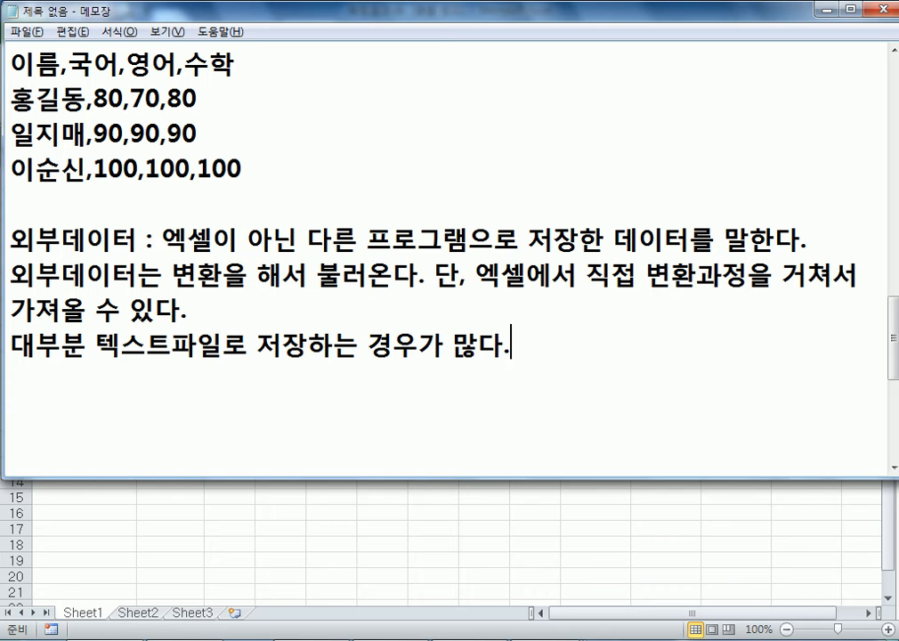
{"action": "key", "text": "Return"}
Add the definition "텍스트 파일 : 서식이 없는 내용만 있는 자료" and start a new line.
{"action": "type", "text": "텍스트 파일은"}
{"action": "key", "text": "BackSpace"}
{"action": "type", "text": ": 서식ㅇ이 없는 "}
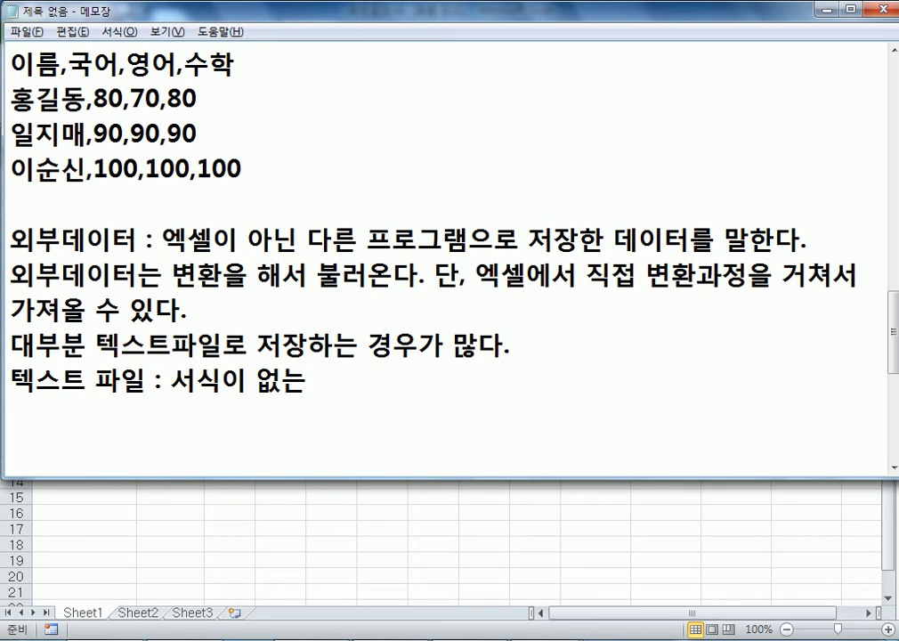
{"action": "type", "text": "내용만 있"}
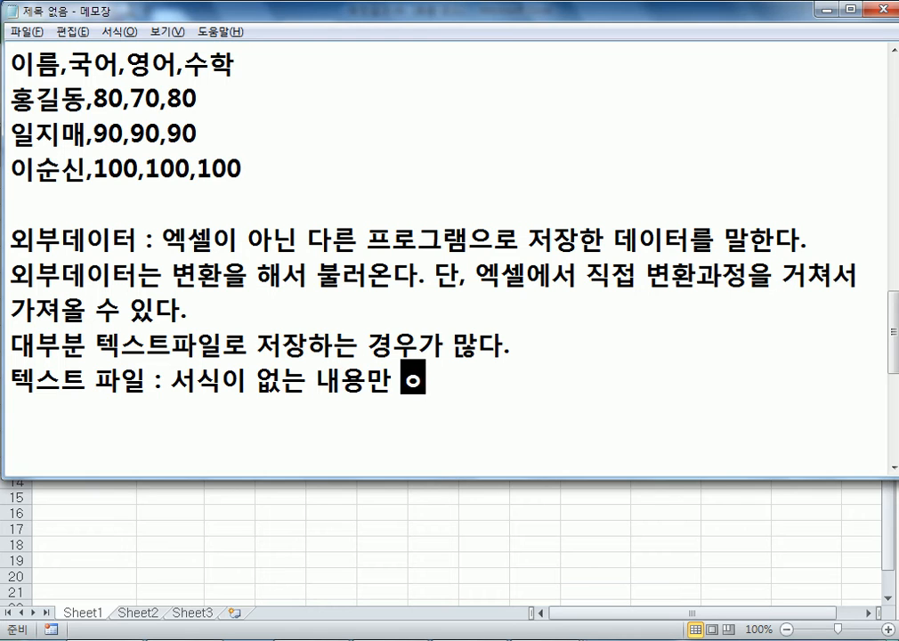
{"action": "type", "text": "는 "}
{"action": "type", "text": "자료"}
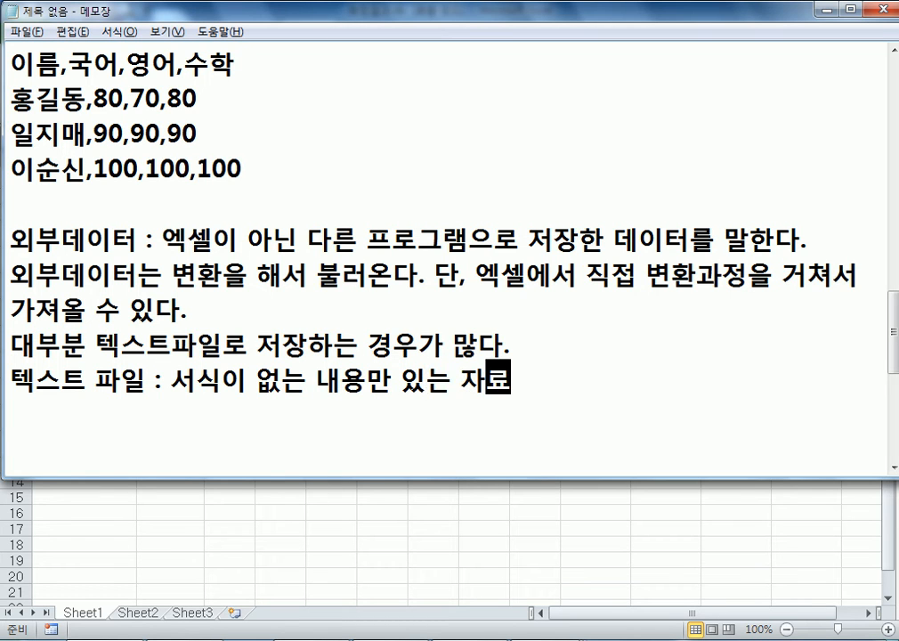
{"action": "key", "text": "Return"}
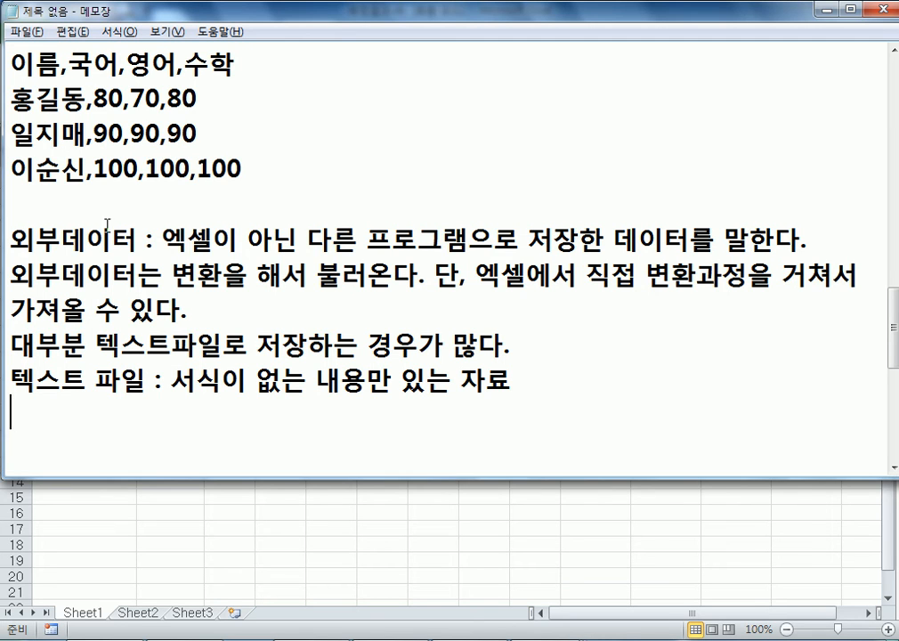
Highlight the term 외부데이터 and the word 엑셀 in the external data definition.
{"action": "left_click_drag", "start_coordinate": [15, 237], "coordinate": [138, 239]}
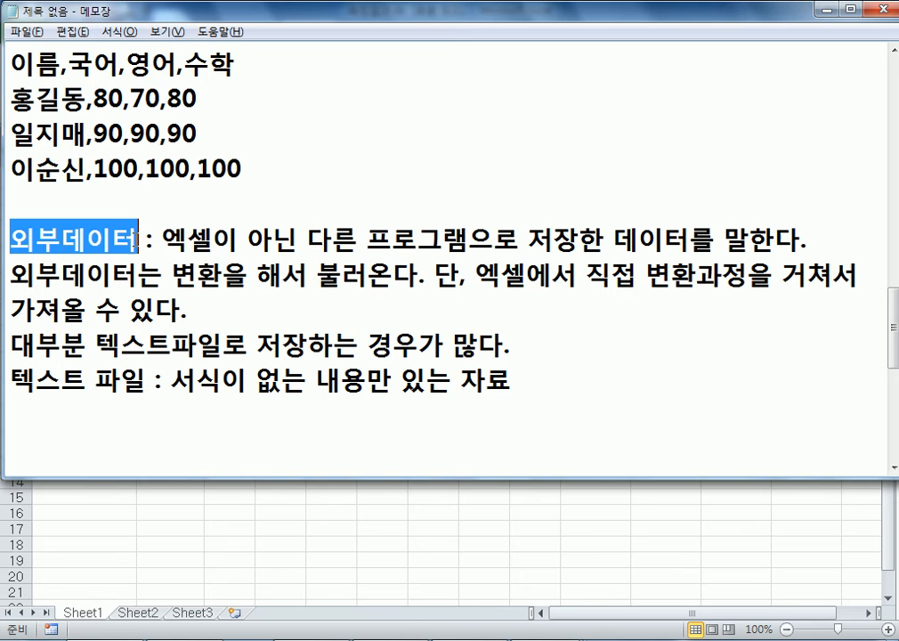
{"action": "left_click", "coordinate": [108, 36]}
{"action": "left_click_drag", "start_coordinate": [162, 238], "coordinate": [213, 238]}
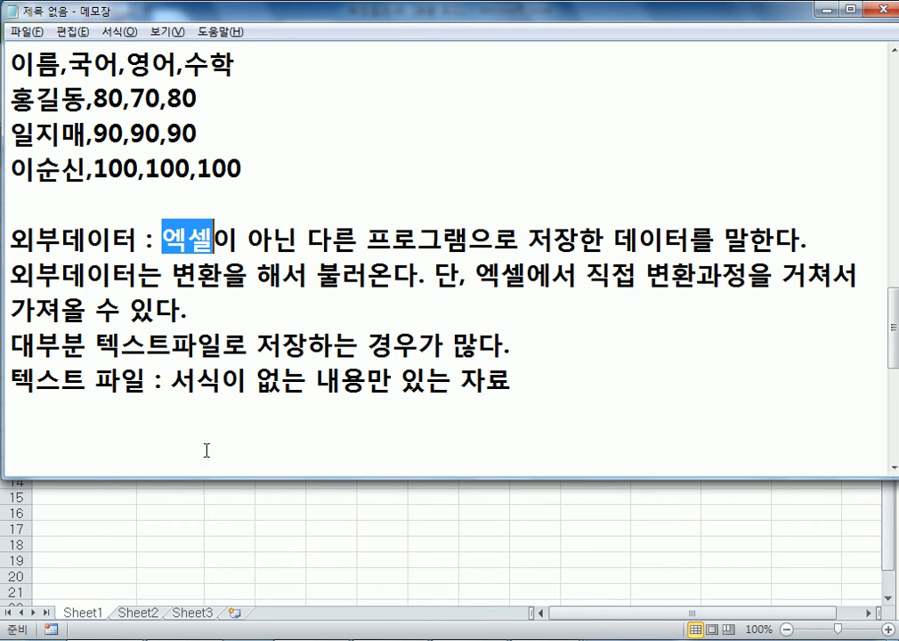
Add the sentence "엑셀에서 텍스트 형식으로 저장을 할 수 있다." below the text file definition.
{"action": "left_click", "coordinate": [202, 405]}
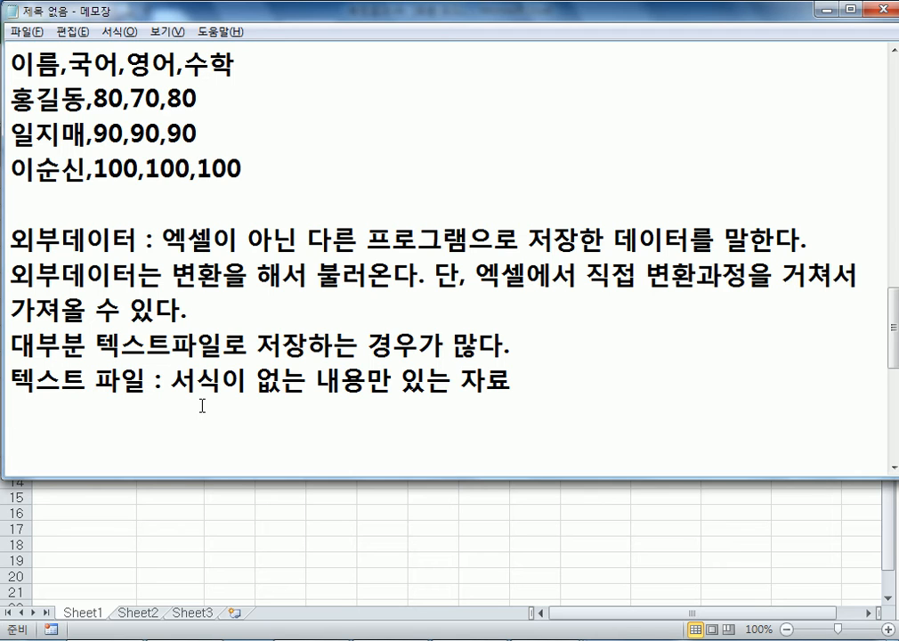
{"action": "type", "text": "여"}
{"action": "key", "text": "BackSpace"}
{"action": "key", "text": "BackSpace"}
{"action": "type", "text": "엑셀에서 텍스트"}
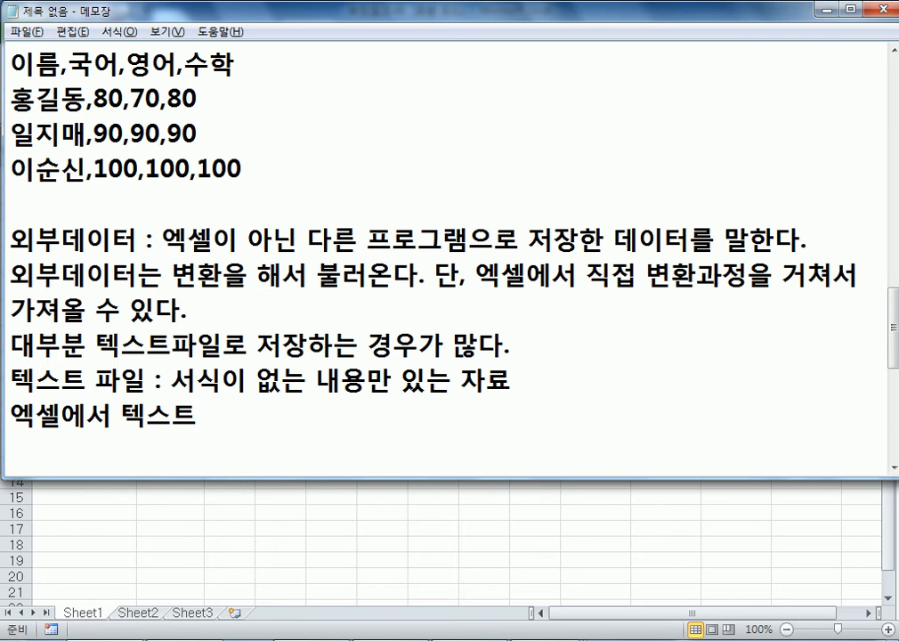
{"action": "type", "text": " 형식으로 저장"}
{"action": "key", "text": "Left"}
{"action": "key", "text": "Left"}
{"action": "key", "text": "Delete"}
{"action": "key", "text": "Delete"}
{"action": "type", "text": "저장을 할 수 있다."}
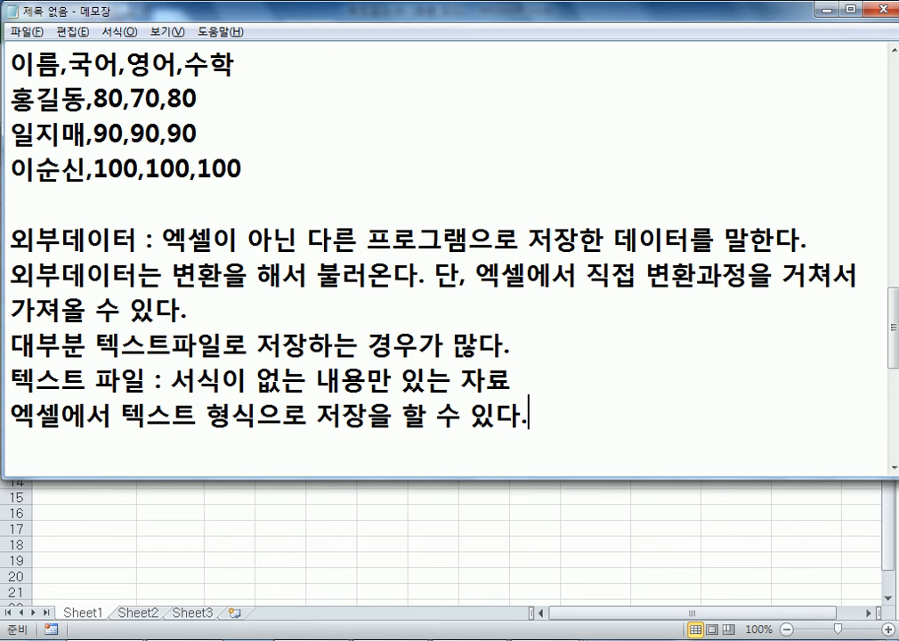
Switch to the 측정결과.xls workbook in Excel, highlight the measurement table's data, and return to the Notepad notes.
{"action": "key", "text": "alt+Tab"}
{"action": "left_click_drag", "start_coordinate": [125, 184], "coordinate": [356, 452]}
{"action": "left_click", "coordinate": [312, 465]}
{"action": "left_click", "coordinate": [103, 480]}
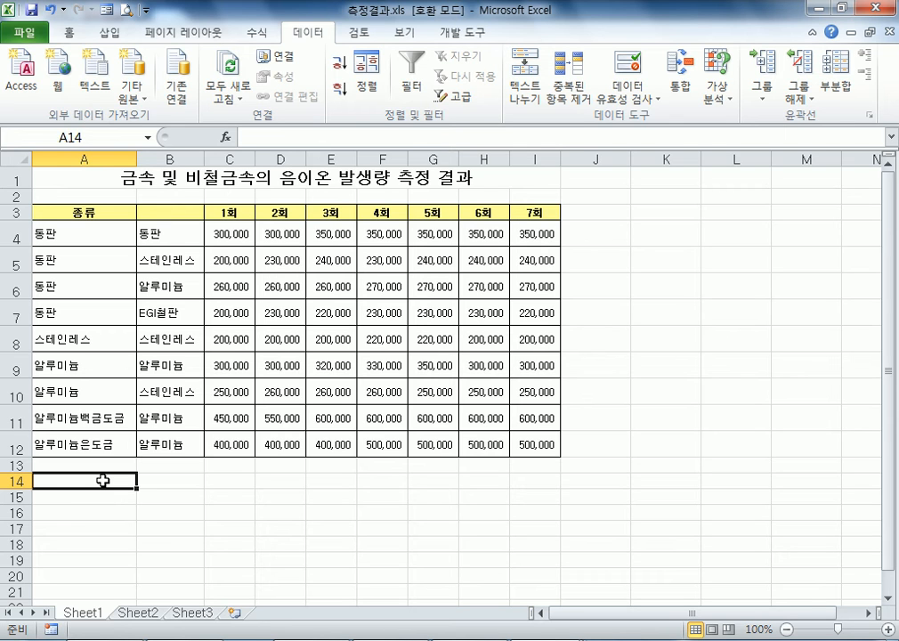
{"action": "key", "text": "alt+Tab"}
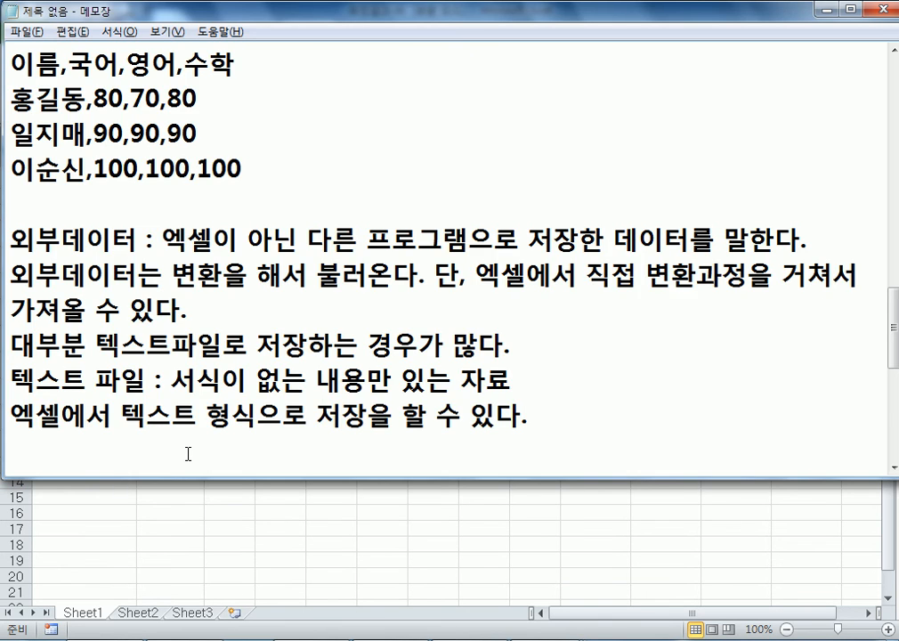
Add the list item "- txt 형식" below the sentence about saving in text format and start a new line.
{"action": "scroll", "coordinate": [423, 417], "scroll_direction": "down", "scroll_amount": 2}
{"action": "key", "text": "Return"}
{"action": "type", "text": "-"}
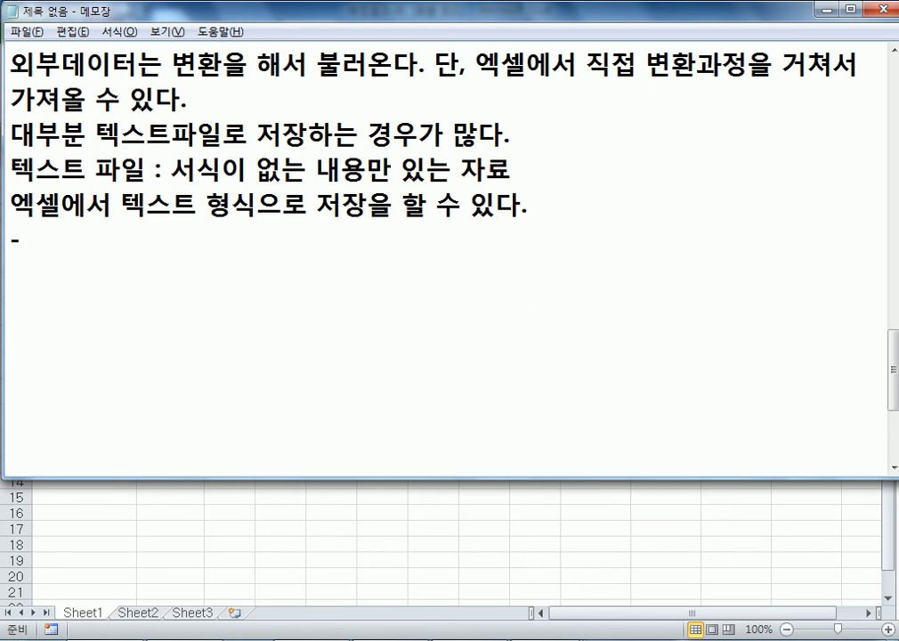
{"action": "type", "text": " txt 형식"}
{"action": "key", "text": "Return"}
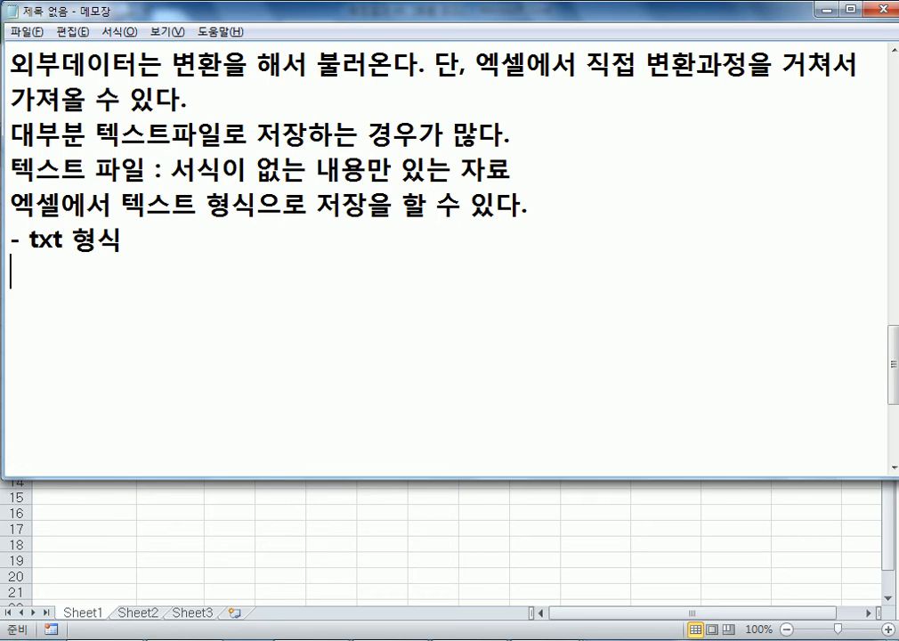
Add the list item "- prn 형식" below the txt item and start a new line.
{"action": "type", "text": "- prn"}
{"action": "type", "text": " gu"}
{"action": "key", "text": "BackSpace"}
{"action": "key", "text": "BackSpace"}
{"action": "key", "text": "Hangul"}
{"action": "type", "text": "형ㅅ식"}
{"action": "key", "text": "Return"}
Add the list item "- csv 형식" below the prn item, with a space after the hyphen.
{"action": "type", "text": "-scsv"}
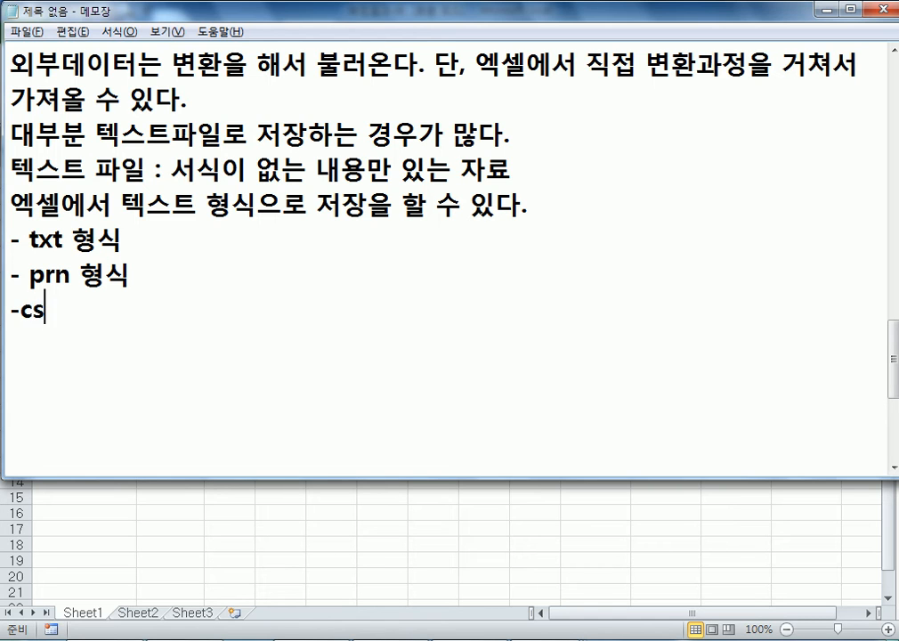
{"action": "key", "text": "Hangul"}
{"action": "type", "text": "형식"}
{"action": "key", "text": "Home"}
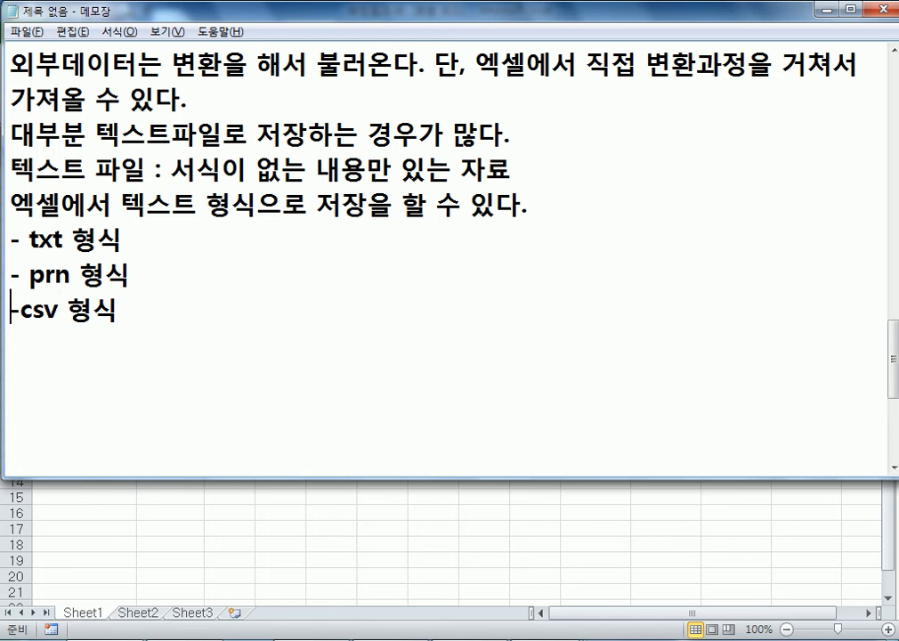
{"action": "key", "text": "Right"}
Insert a blank line above the sentence "엑셀에서 텍스트 형식으로 저장을 할 수 있다.".
{"action": "key", "text": "Up"}
{"action": "key", "text": "Up"}
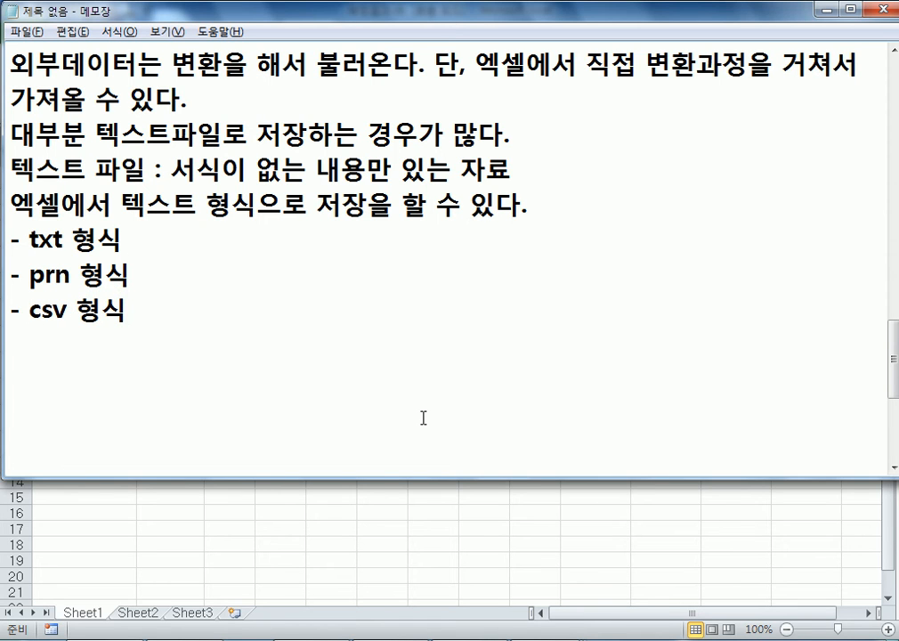
{"action": "key", "text": "Up"}
{"action": "key", "text": "Return"}
Extend the txt list item with the description ": 셀들을 탭(TAB)으로 구분".
{"action": "key", "text": "Down"}
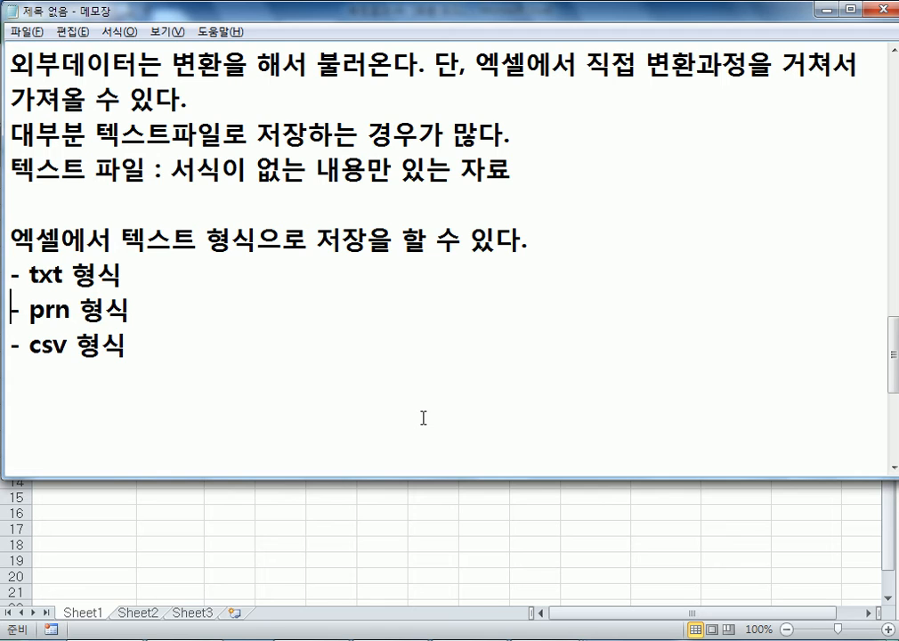
{"action": "key", "text": "End"}
{"action": "type", "text": ": tpf"}
{"action": "key", "text": "BackSpace"}
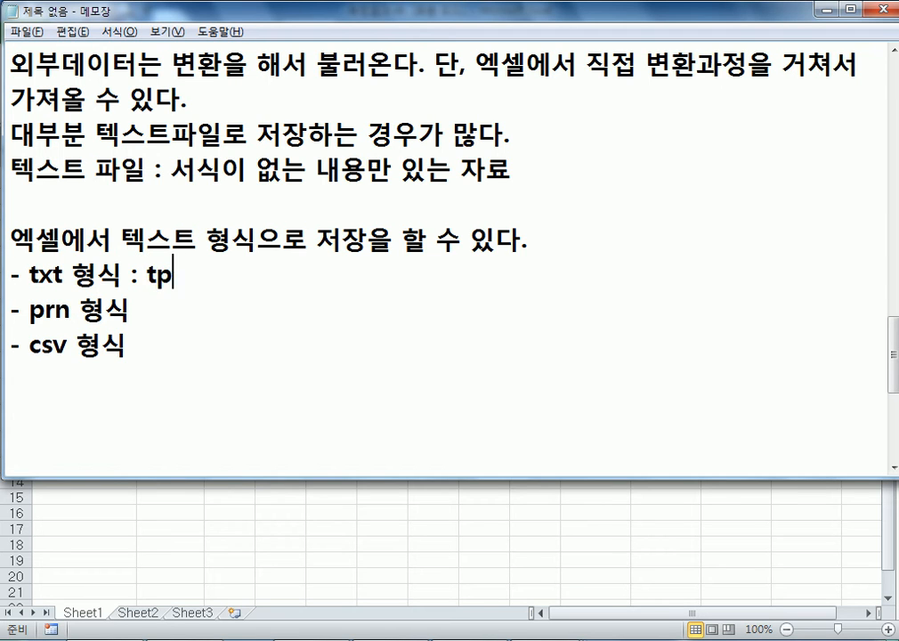
{"action": "key", "text": "BackSpace"}
{"action": "key", "text": "BackSpace"}
{"action": "key", "text": "Hangul"}
{"action": "type", "text": "셀들을 텝ㅇ"}
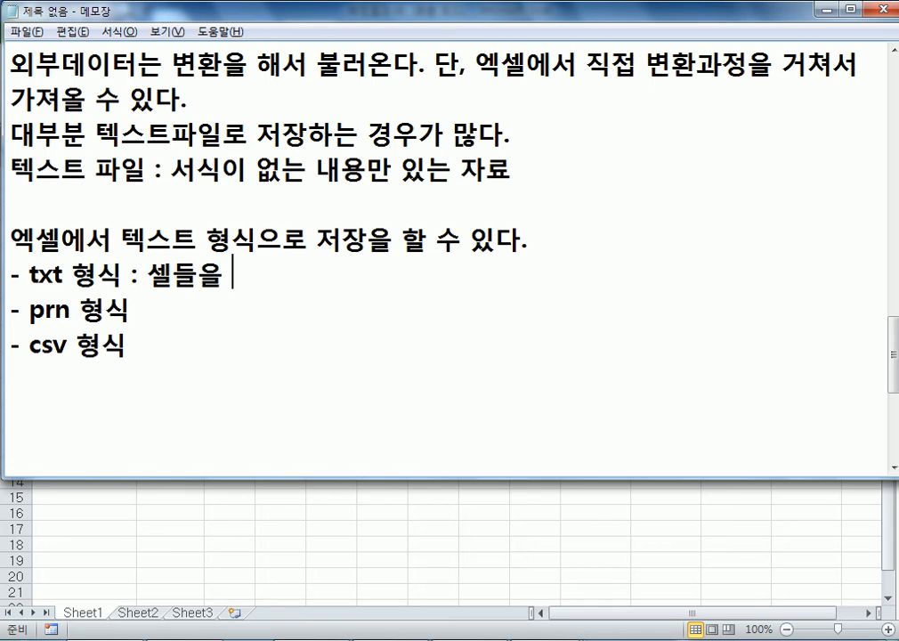
{"action": "key", "text": "BackSpace"}
{"action": "key", "text": "BackSpace"}
{"action": "type", "text": "탭"}
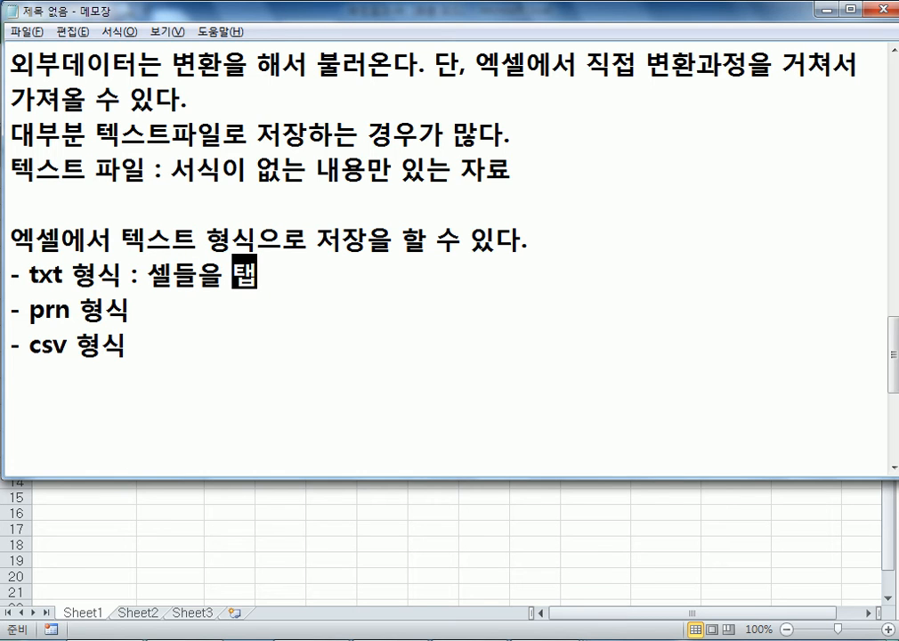
{"action": "type", "text": "(tab"}
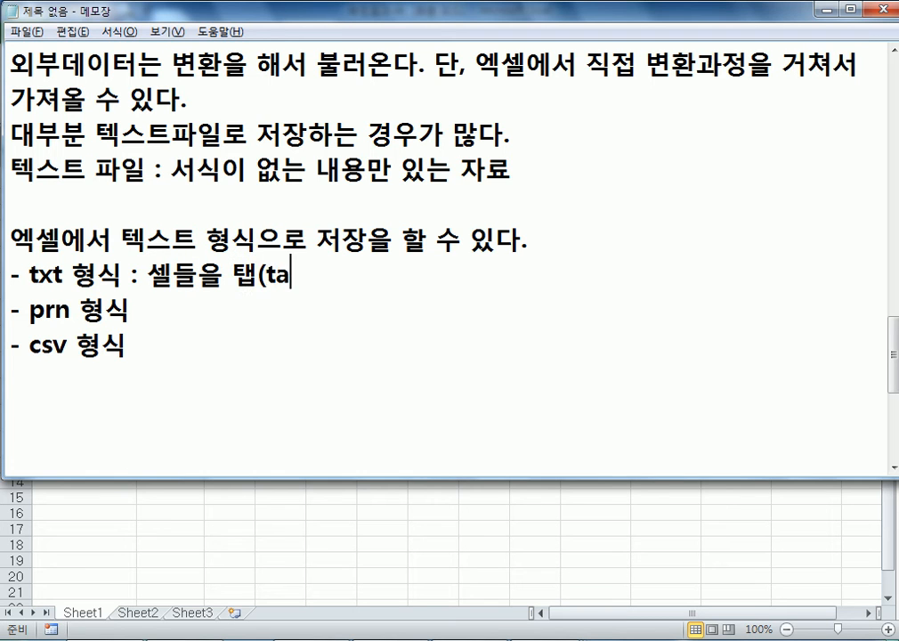
{"action": "key", "text": "BackSpace"}
{"action": "key", "text": "BackSpace"}
{"action": "key", "text": "BackSpace"}
{"action": "type", "text": "TAB)"}
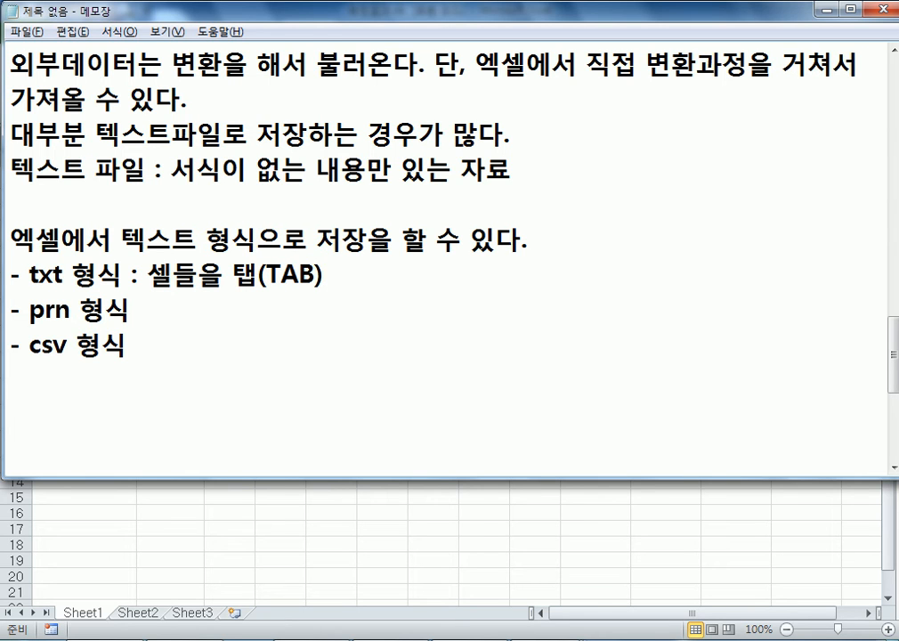
{"action": "key", "text": "Tab"}
{"action": "key", "text": "BackSpace"}
{"action": "type", "text": "으로 구"}
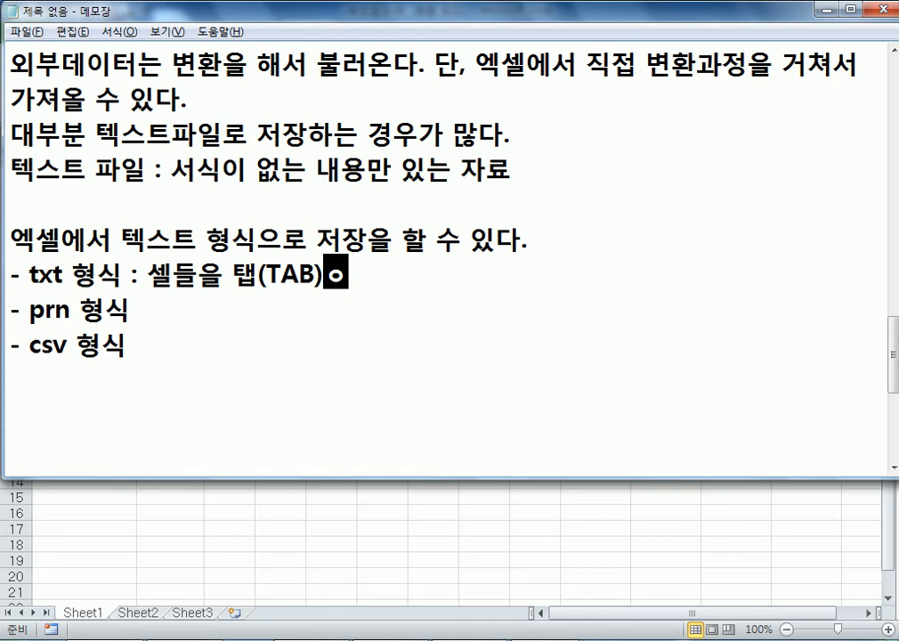
{"action": "type", "text": "분"}
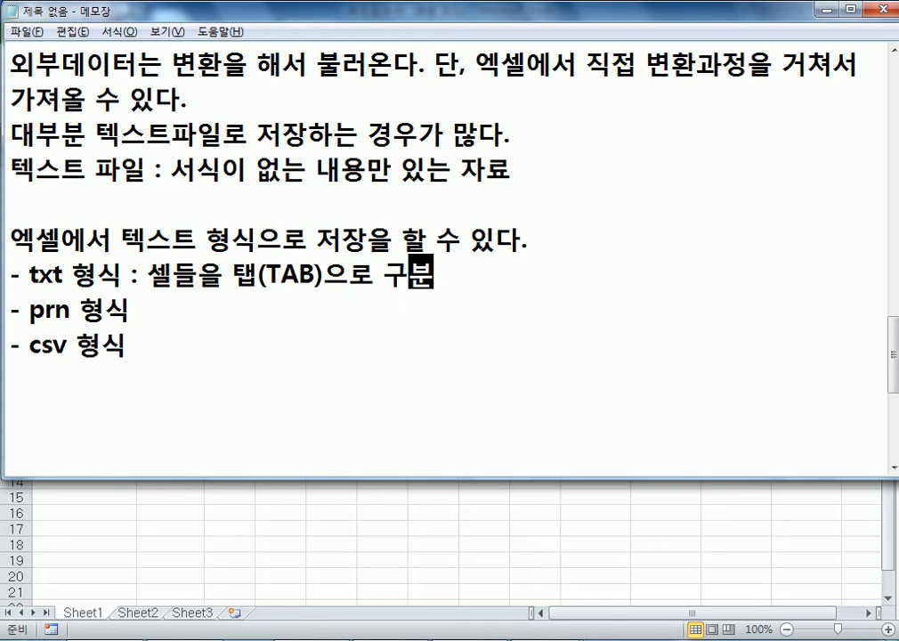
Add a colon after the prn item and extend the csv item with ": 쉼표(,)로 구분", returning to the prn line.
{"action": "key", "text": "Down"}
{"action": "type", "text": ":"}
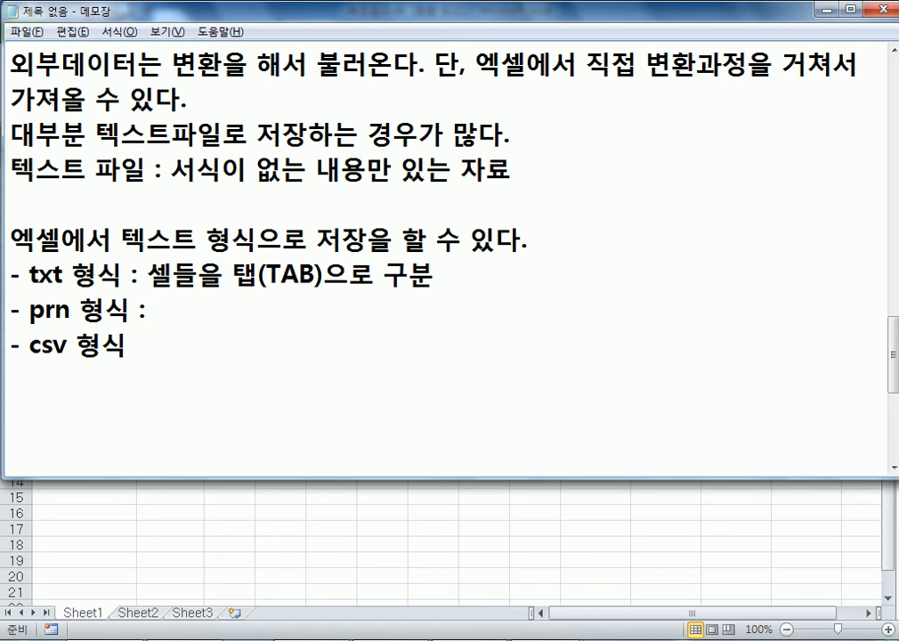
{"action": "type", "text": ":"}
{"action": "type", "text": " 쉽ㅍ"}
{"action": "key", "text": "BackSpace"}
{"action": "key", "text": "BackSpace"}
{"action": "type", "text": "ㅅ쉼표("}
{"action": "type", "text": ",)"}
{"action": "type", "text": "로 구분"}
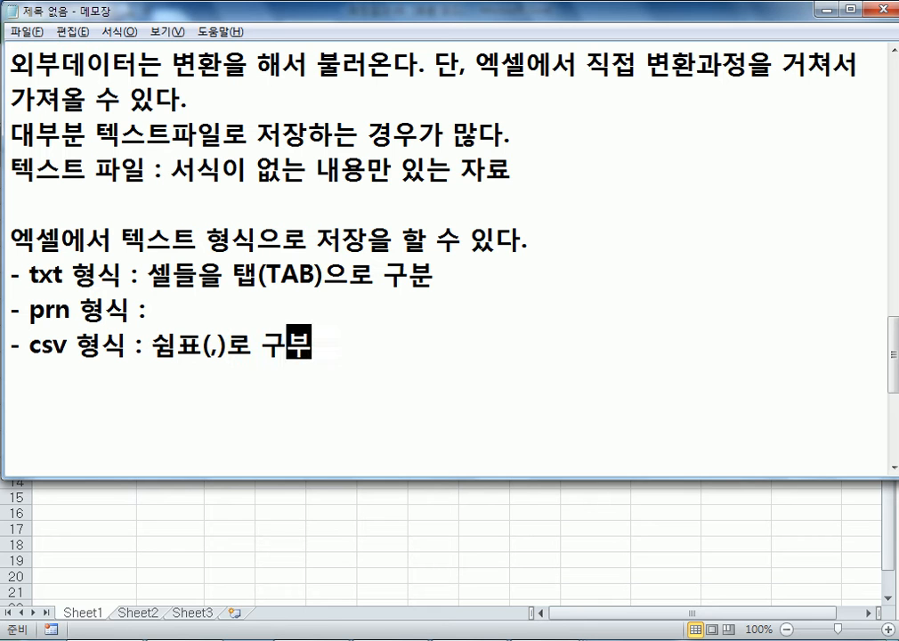
{"action": "key", "text": "Up"}
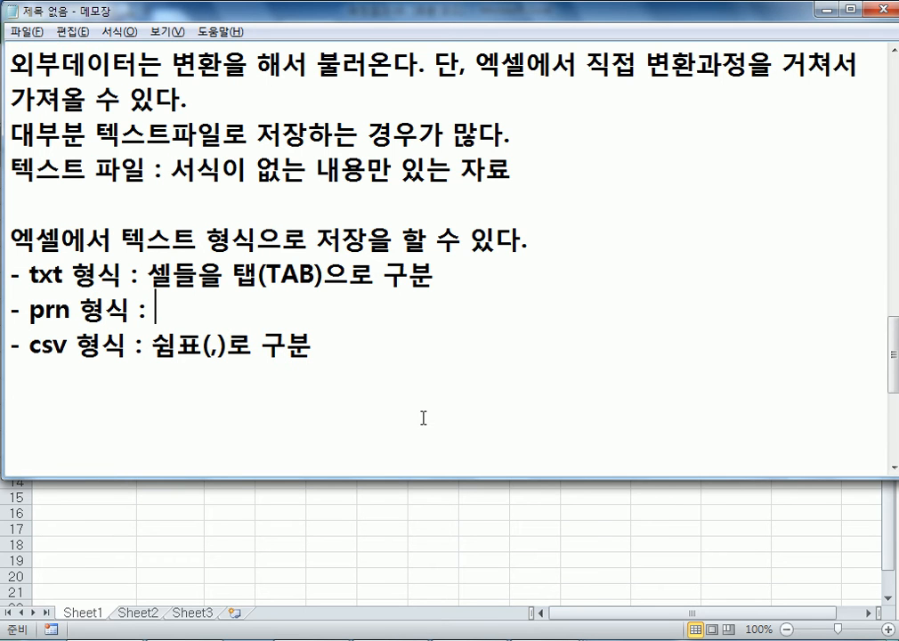
Switch to the 판매현황.xls workbook in Excel and clear the total sales table I3:J15 by pasting the blank cells K3:L15 over it.
{"action": "key", "text": "alt+Tab"}
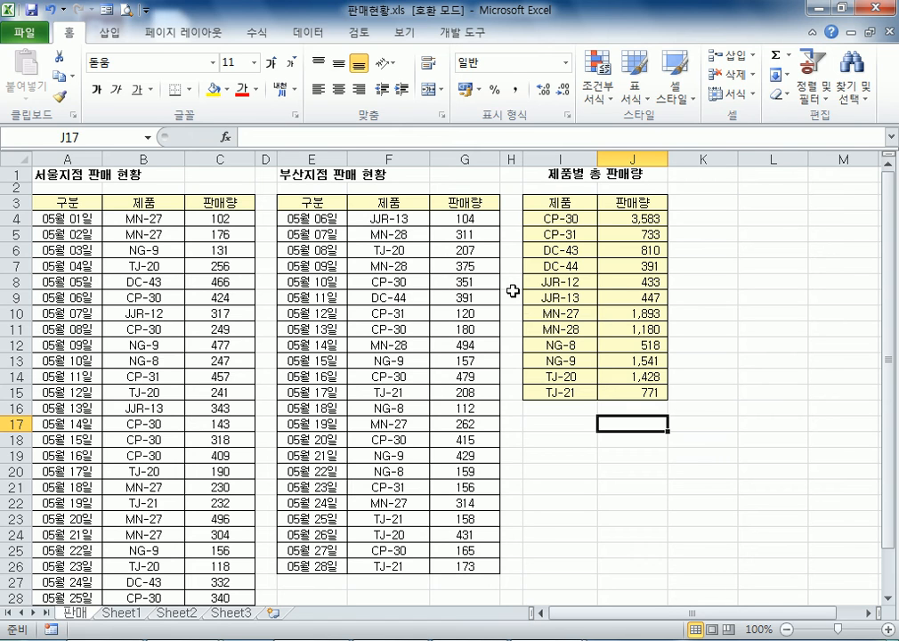
{"action": "left_click_drag", "start_coordinate": [700, 203], "coordinate": [804, 392]}
{"action": "key", "text": "ctrl+c"}
{"action": "left_click", "coordinate": [552, 209]}
{"action": "key", "text": "ctrl+v"}
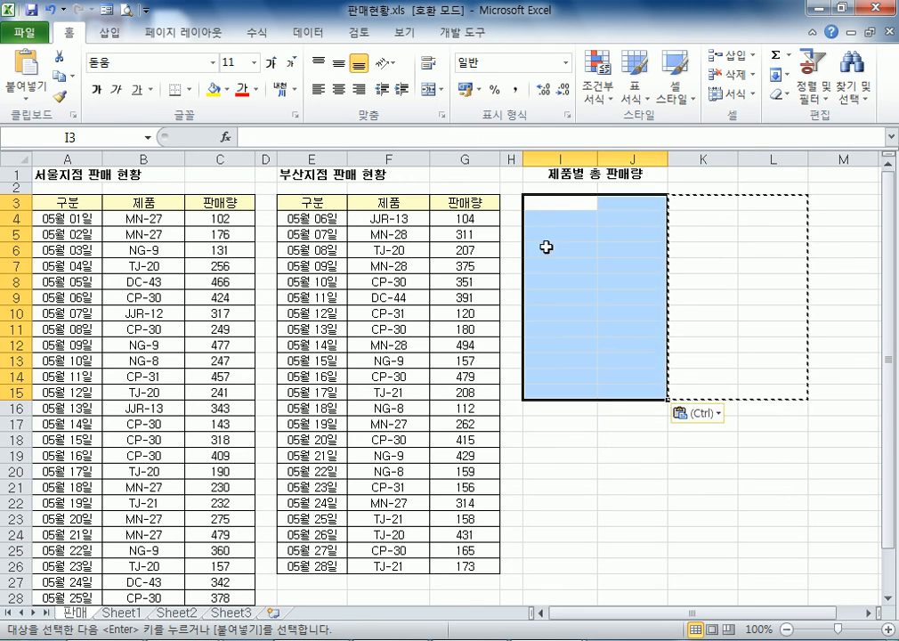
{"action": "key", "text": "Escape"}
{"action": "left_click", "coordinate": [541, 278]}
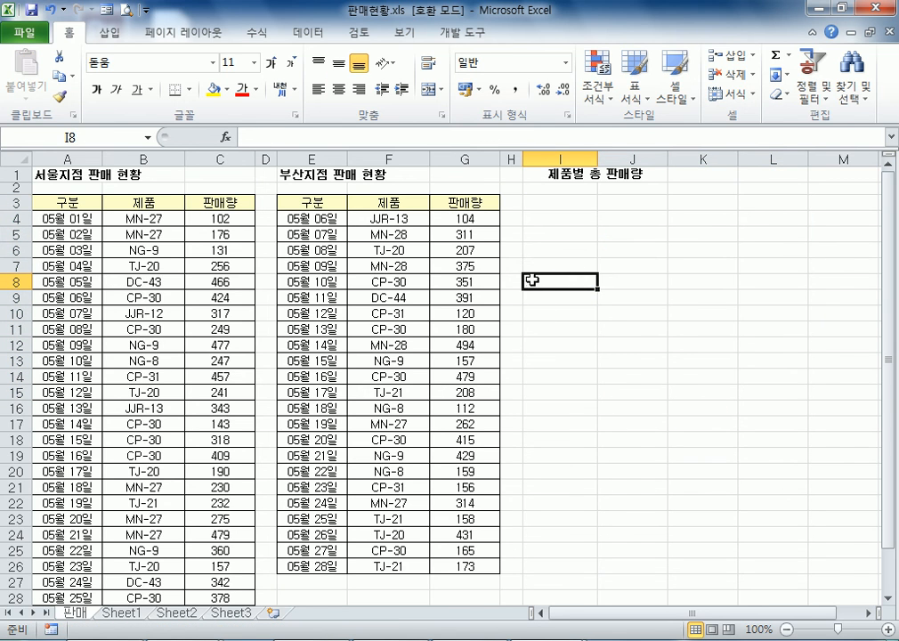
Copy the 제품 and 판매량 headers from the 부산지점 table into I3:J3 under the 제품별 총 판매량 title.
{"action": "left_click", "coordinate": [573, 203]}
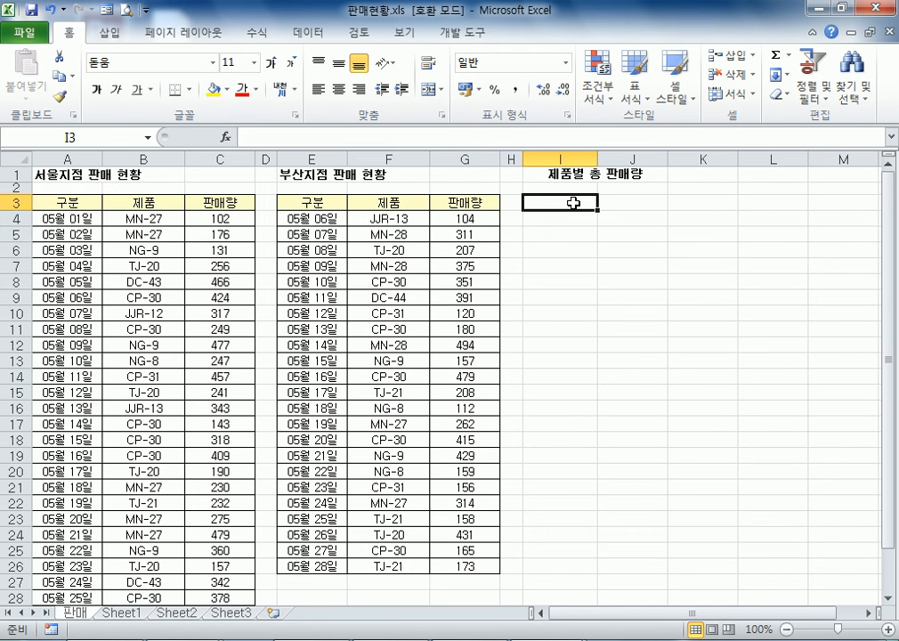
{"action": "left_click_drag", "start_coordinate": [373, 201], "coordinate": [445, 206]}
{"action": "key", "text": "ctrl+c"}
{"action": "left_click", "coordinate": [571, 201]}
{"action": "key", "text": "ctrl+v"}
{"action": "key", "text": "Escape"}
{"action": "left_click", "coordinate": [582, 301]}
{"action": "left_click_drag", "start_coordinate": [529, 201], "coordinate": [617, 202]}
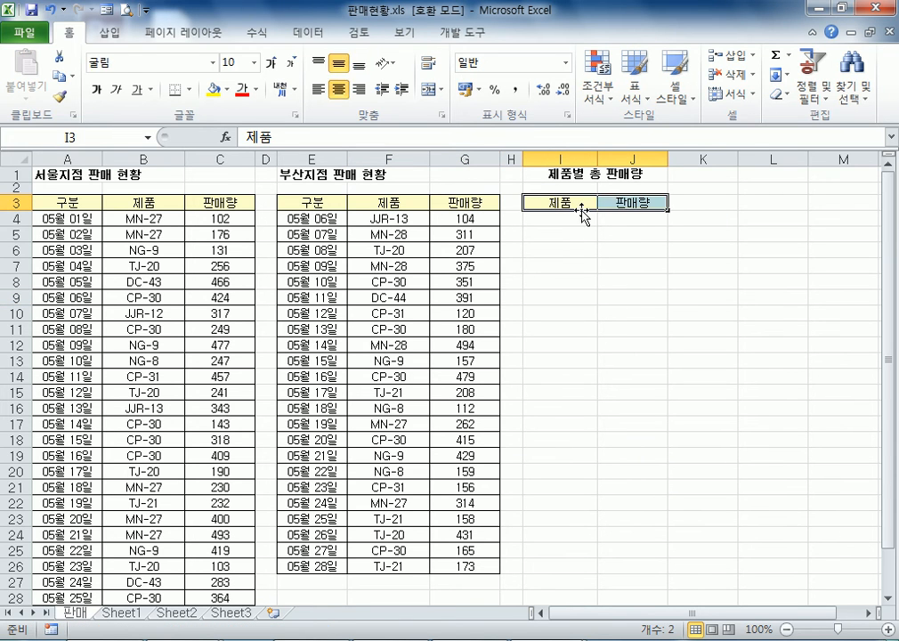
Highlight the 서울지점 and 부산지점 sales tables as the source data to examine for combining.
{"action": "left_click", "coordinate": [145, 218]}
{"action": "left_click_drag", "start_coordinate": [145, 218], "coordinate": [223, 232]}
{"action": "left_click", "coordinate": [170, 218]}
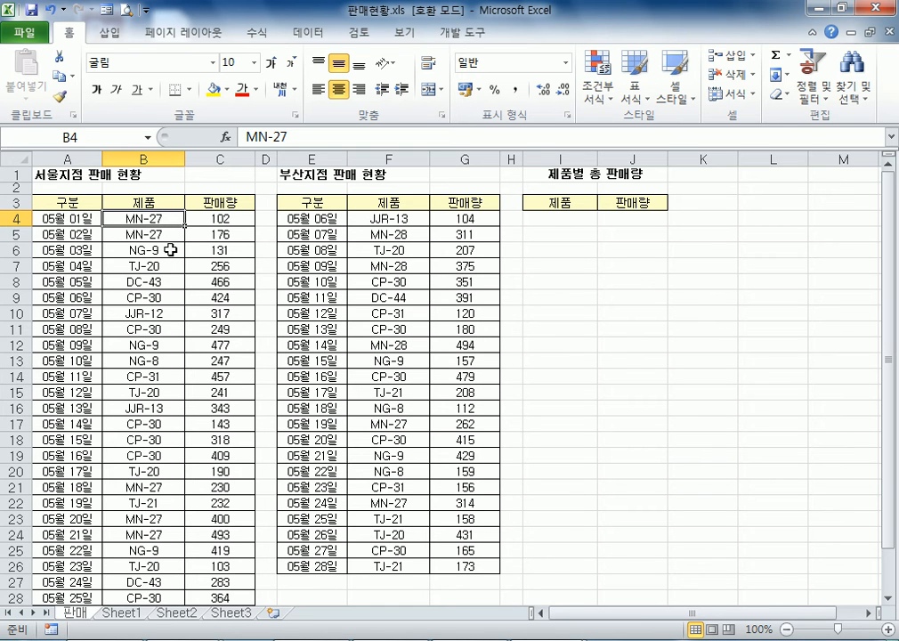
{"action": "left_click_drag", "start_coordinate": [35, 199], "coordinate": [227, 486]}
{"action": "left_click_drag", "start_coordinate": [327, 202], "coordinate": [480, 409]}
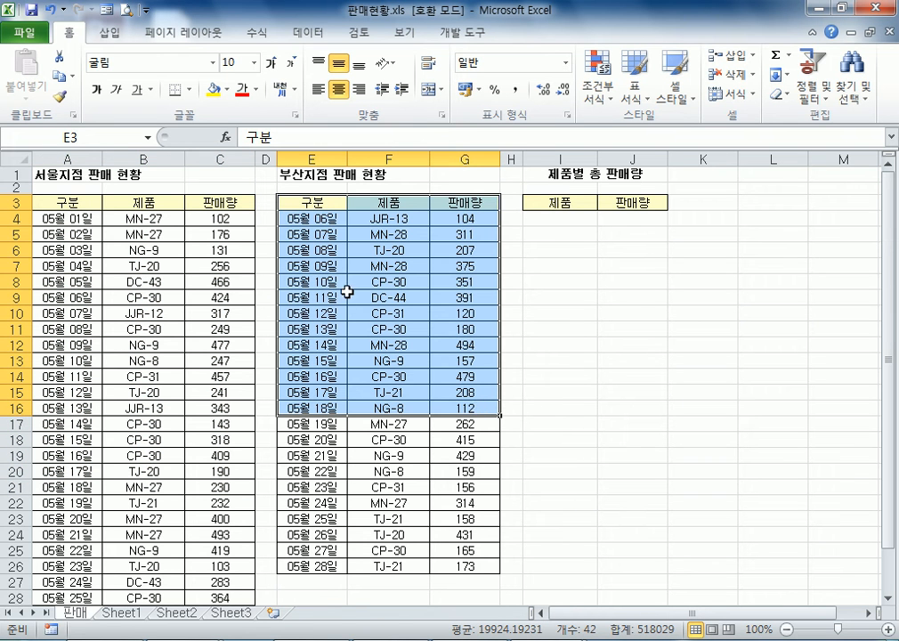
{"action": "left_click_drag", "start_coordinate": [84, 200], "coordinate": [143, 408]}
{"action": "left_click_drag", "start_coordinate": [311, 218], "coordinate": [480, 360]}
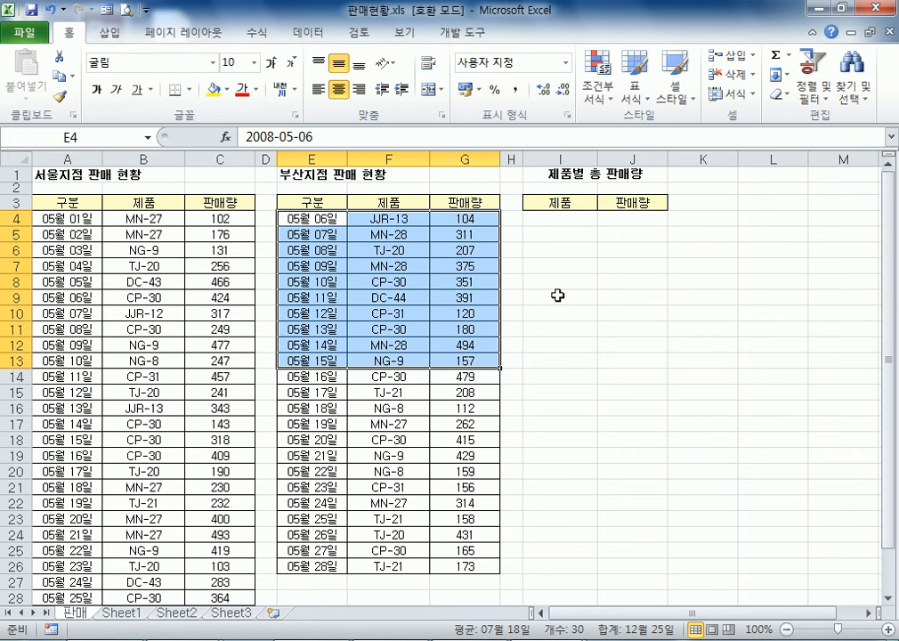
{"action": "left_click", "coordinate": [558, 202]}
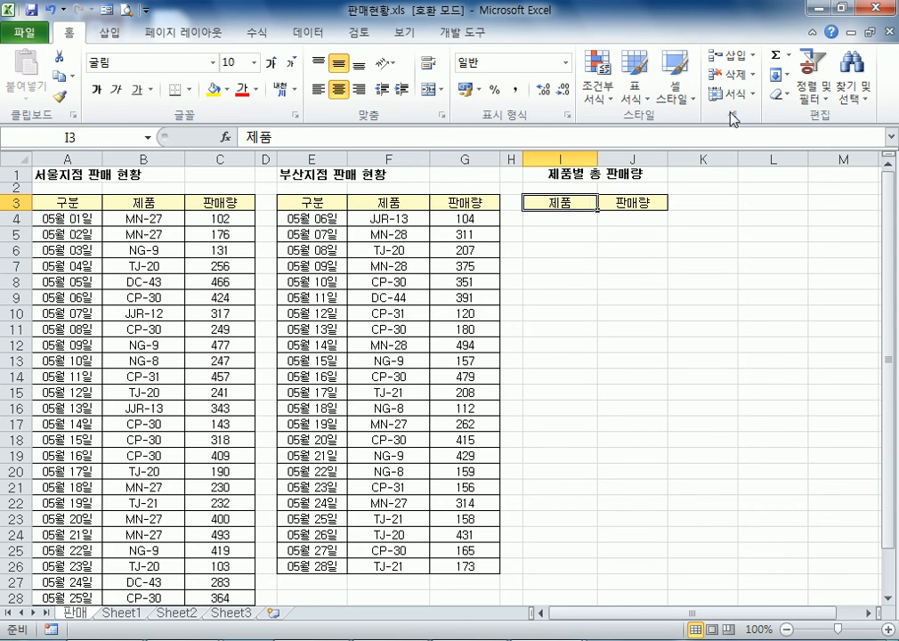
{"action": "left_click", "coordinate": [309, 33]}
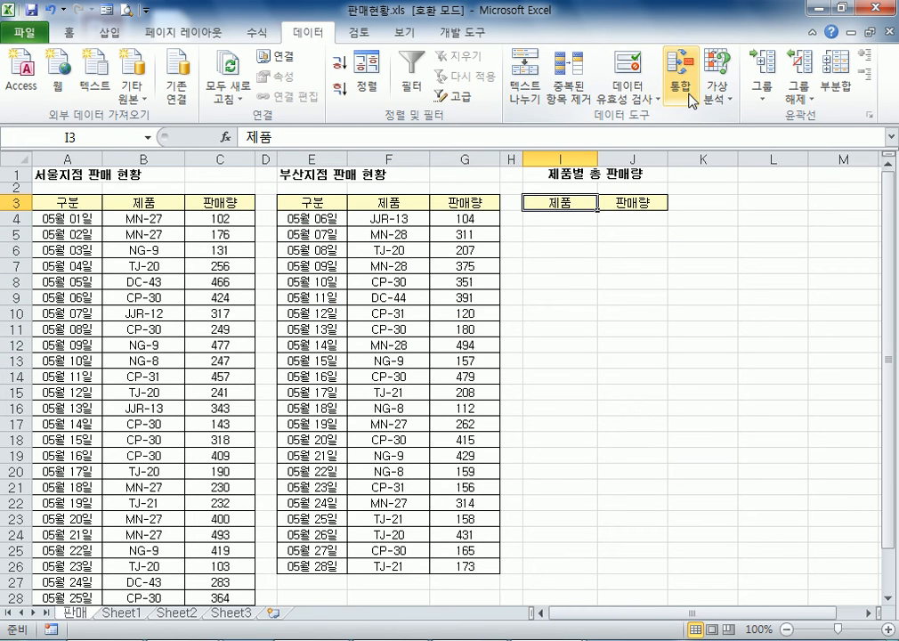
{"action": "left_click", "coordinate": [690, 99]}
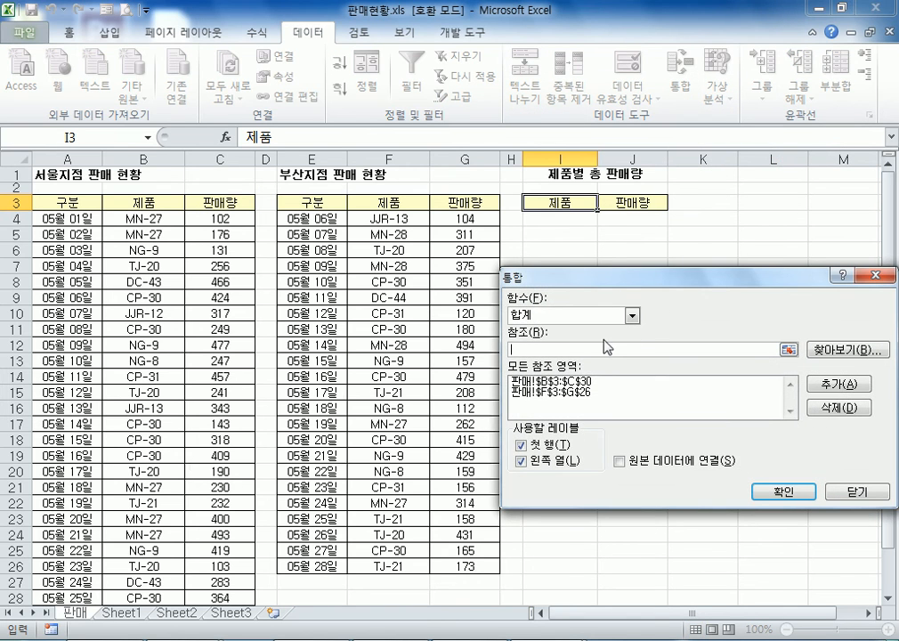
{"action": "key", "text": "Escape"}
{"action": "left_click_drag", "start_coordinate": [582, 203], "coordinate": [639, 203]}
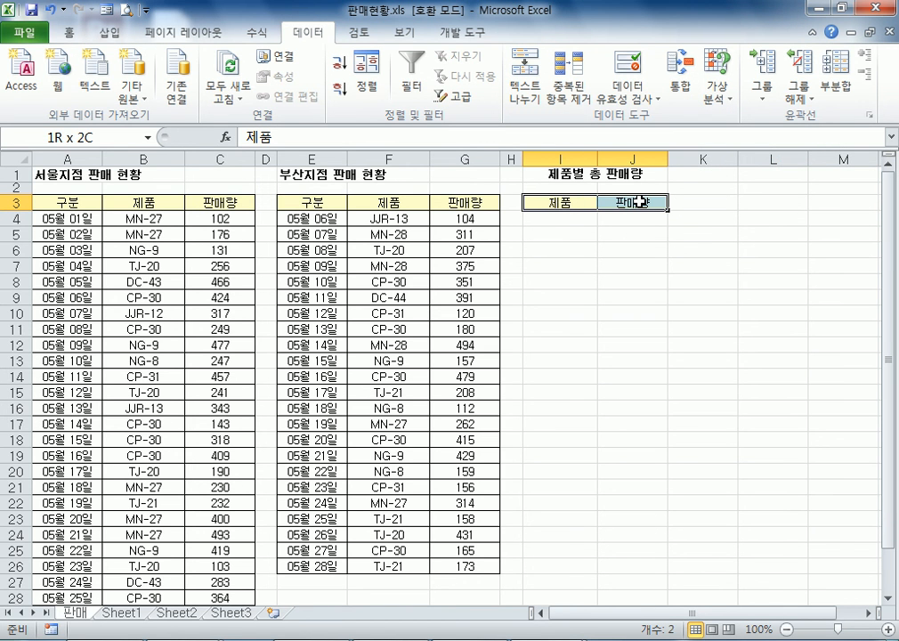
Start Consolidate from cell I5 with the Sum function and remove both existing reference ranges.
{"action": "left_click", "coordinate": [574, 233]}
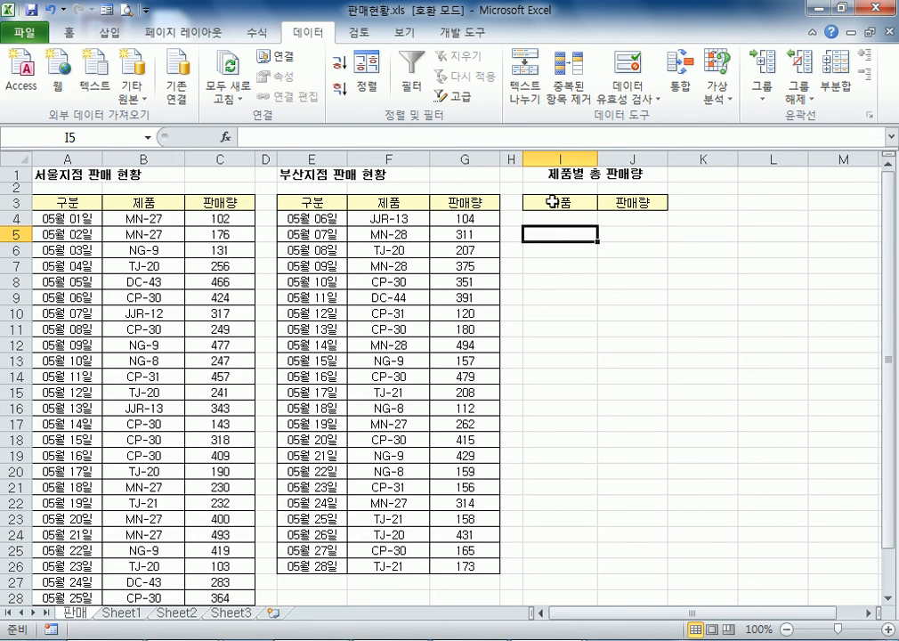
{"action": "left_click", "coordinate": [678, 82]}
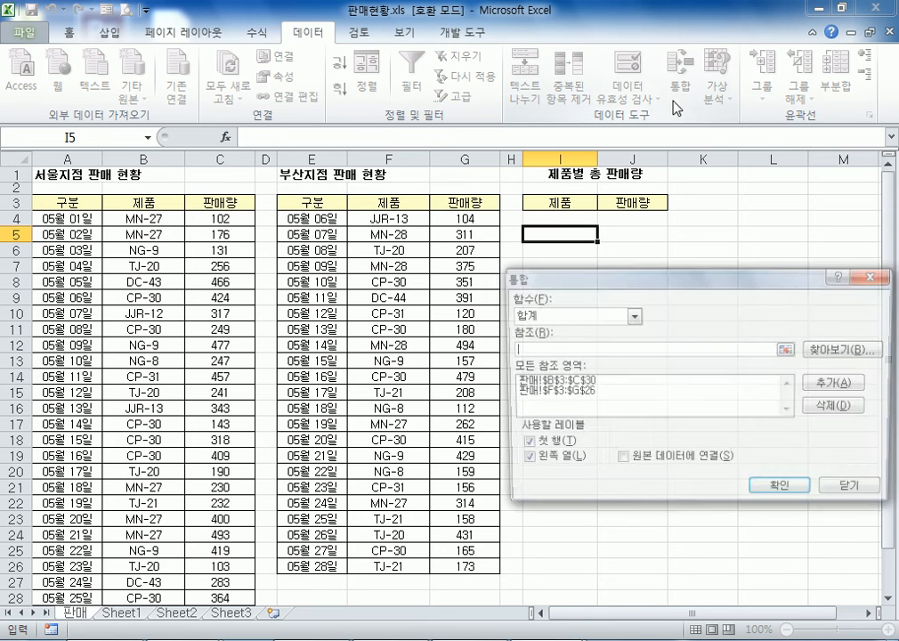
{"action": "left_click", "coordinate": [569, 381]}
{"action": "left_click", "coordinate": [838, 408]}
{"action": "left_click", "coordinate": [582, 383]}
{"action": "left_click", "coordinate": [838, 407]}
{"action": "left_click", "coordinate": [539, 347]}
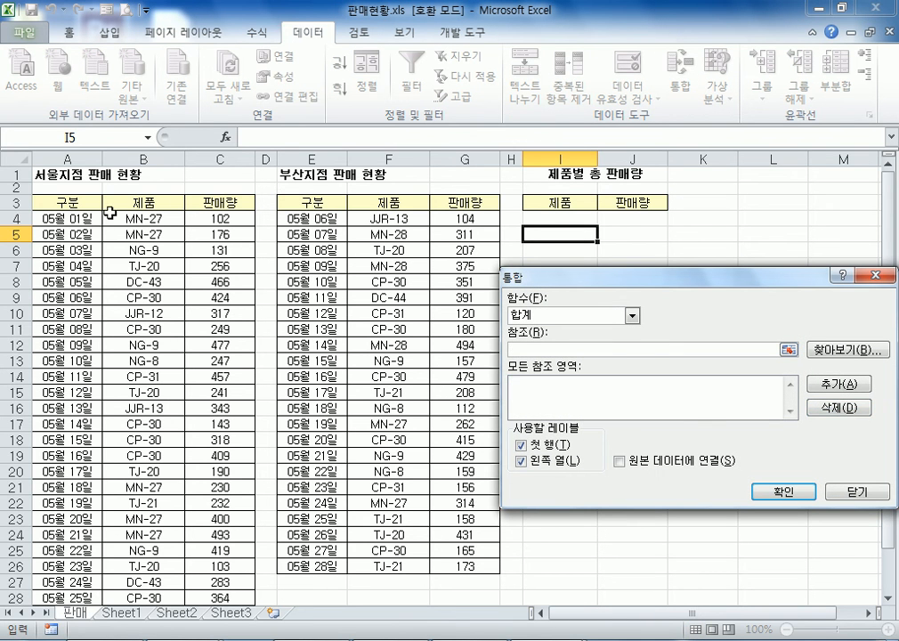
Add B3:C30 and F3:G26 as consolidation references and output the summed table at I5, keeping top-row and left-column labels.
{"action": "left_click_drag", "start_coordinate": [131, 202], "coordinate": [238, 563]}
{"action": "left_click", "coordinate": [838, 384]}
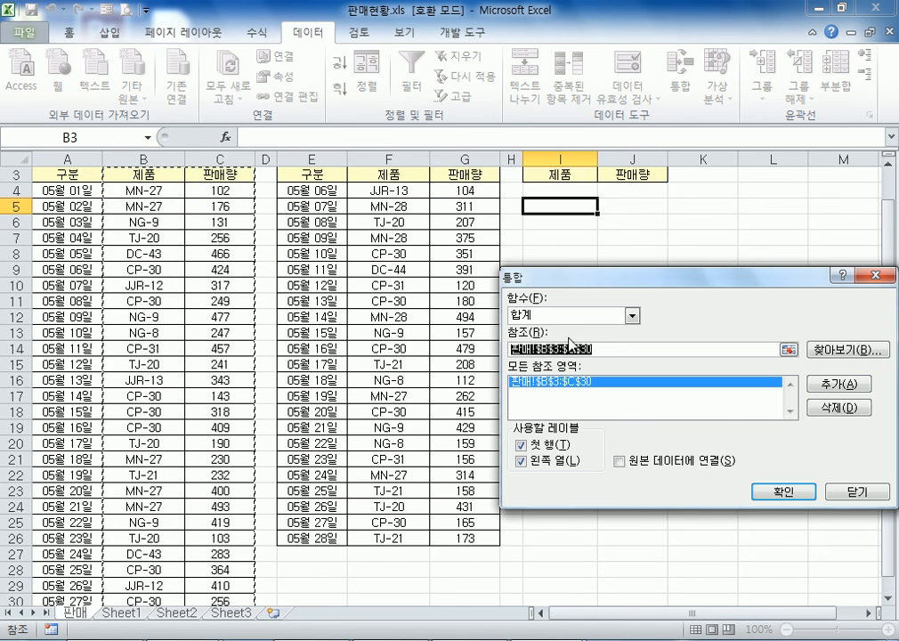
{"action": "scroll", "coordinate": [242, 233], "scroll_direction": "up", "scroll_amount": 1}
{"action": "left_click_drag", "start_coordinate": [306, 203], "coordinate": [461, 567]}
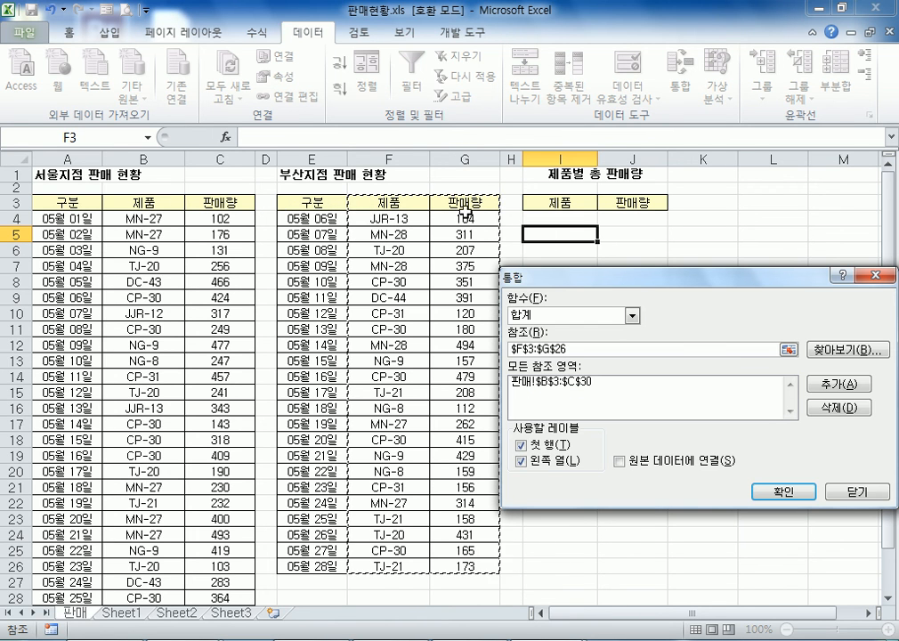
{"action": "left_click", "coordinate": [838, 383]}
{"action": "left_click", "coordinate": [778, 490]}
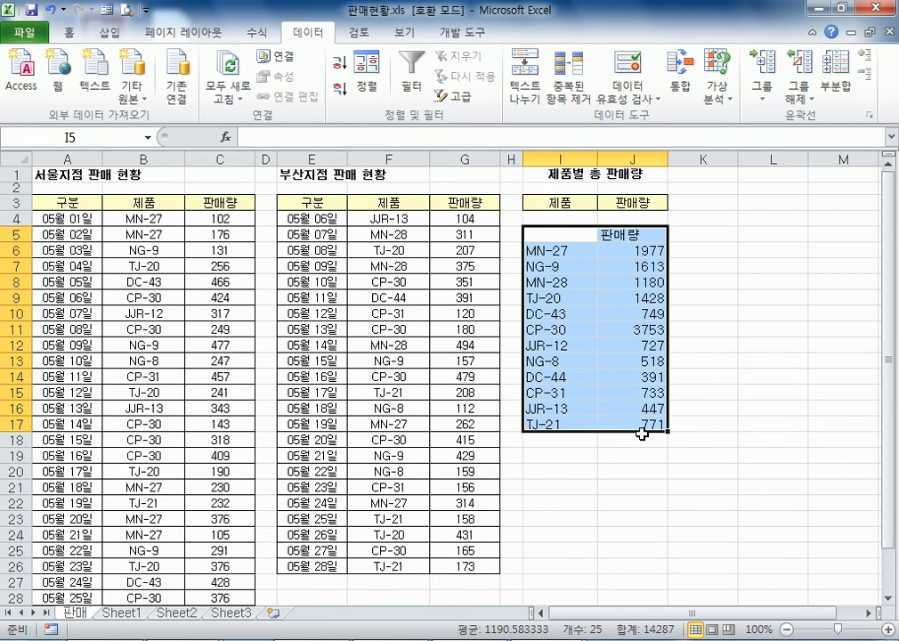
Check the label cells J5 and I5, and delete the consolidated results in I5:J17.
{"action": "left_click", "coordinate": [613, 236]}
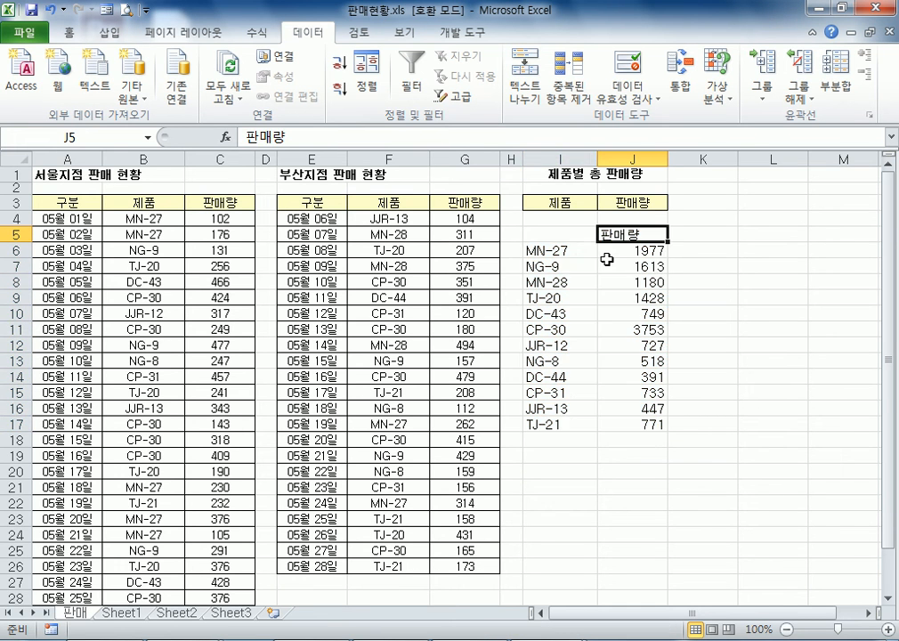
{"action": "left_click", "coordinate": [575, 238]}
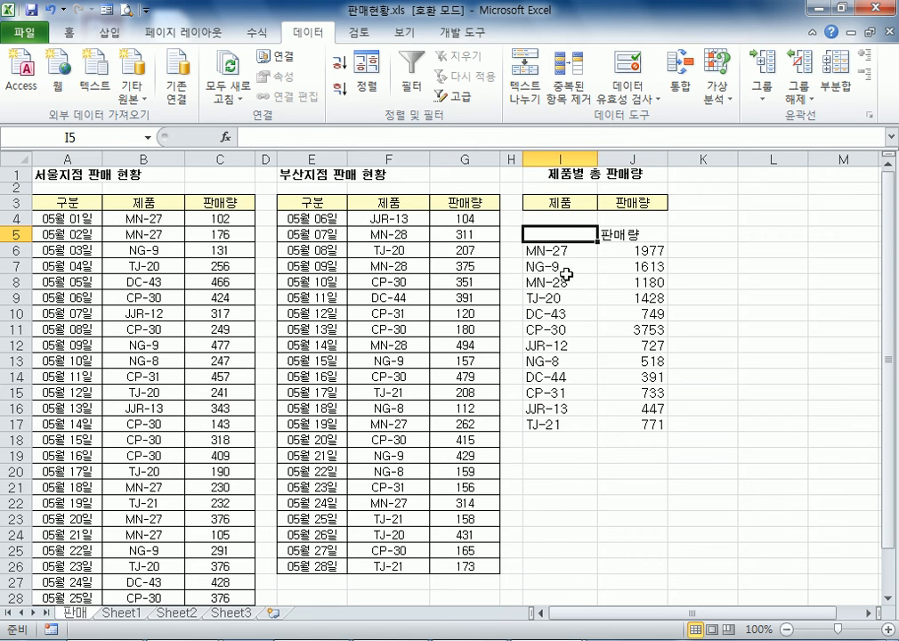
{"action": "left_click_drag", "start_coordinate": [568, 235], "coordinate": [630, 424]}
{"action": "key", "text": "Delete"}
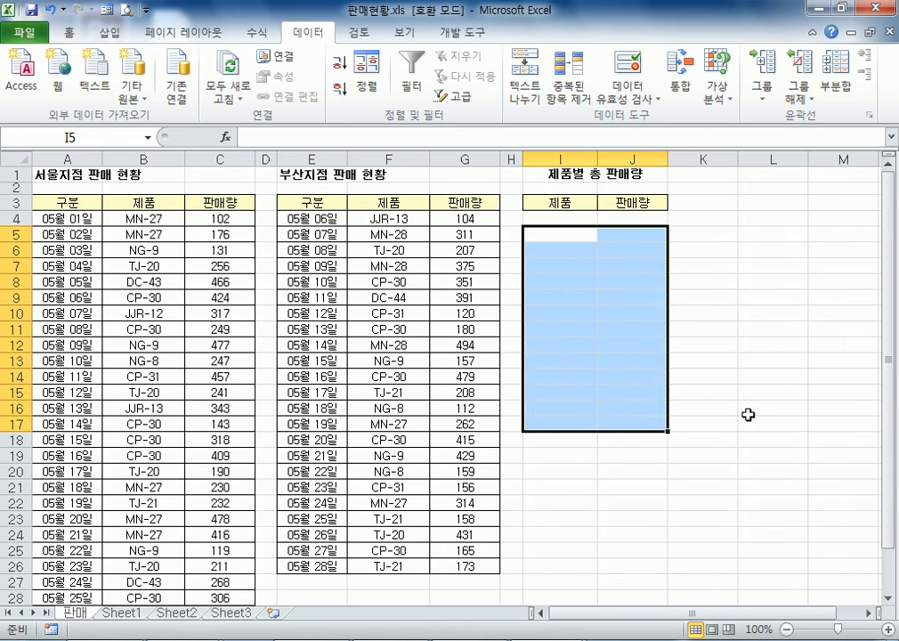
{"action": "left_click", "coordinate": [765, 393]}
Consolidate both branches' sales again with the Sum function, using the headers I3:J3 as the destination.
{"action": "left_click_drag", "start_coordinate": [556, 202], "coordinate": [630, 202]}
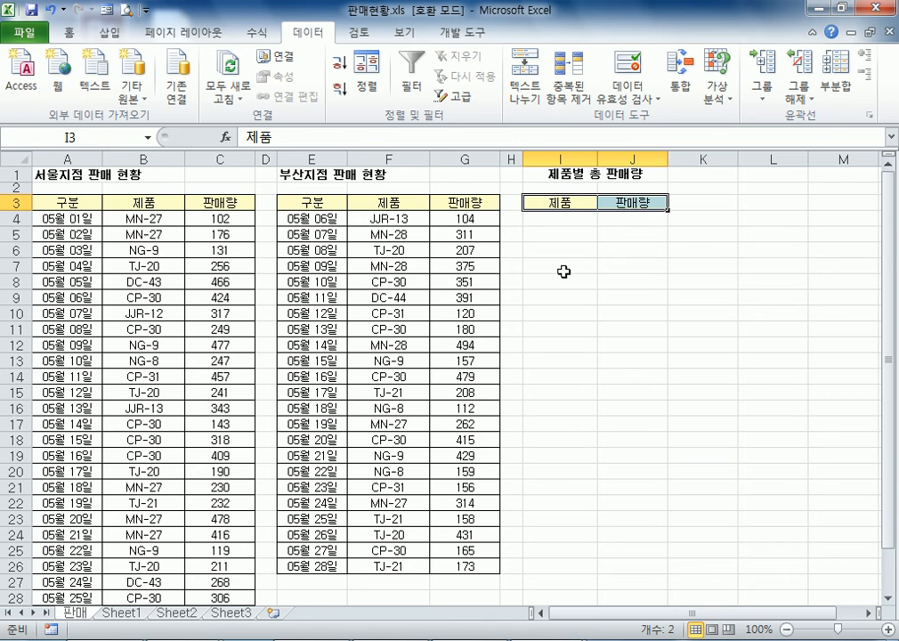
{"action": "left_click", "coordinate": [686, 76]}
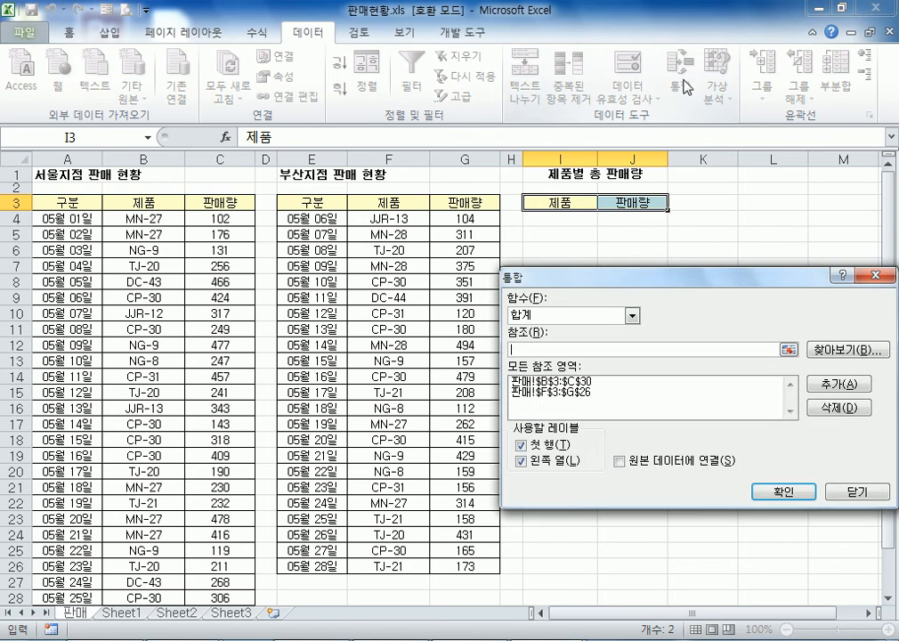
{"action": "left_click", "coordinate": [766, 496]}
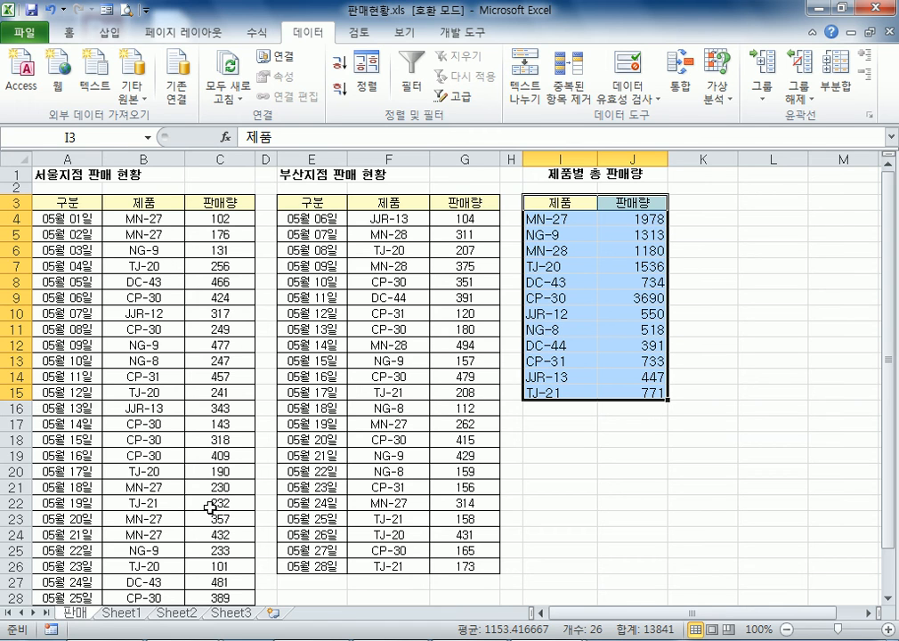
Center the consolidated data in I4:J15 and apply all borders to it.
{"action": "left_click", "coordinate": [626, 221]}
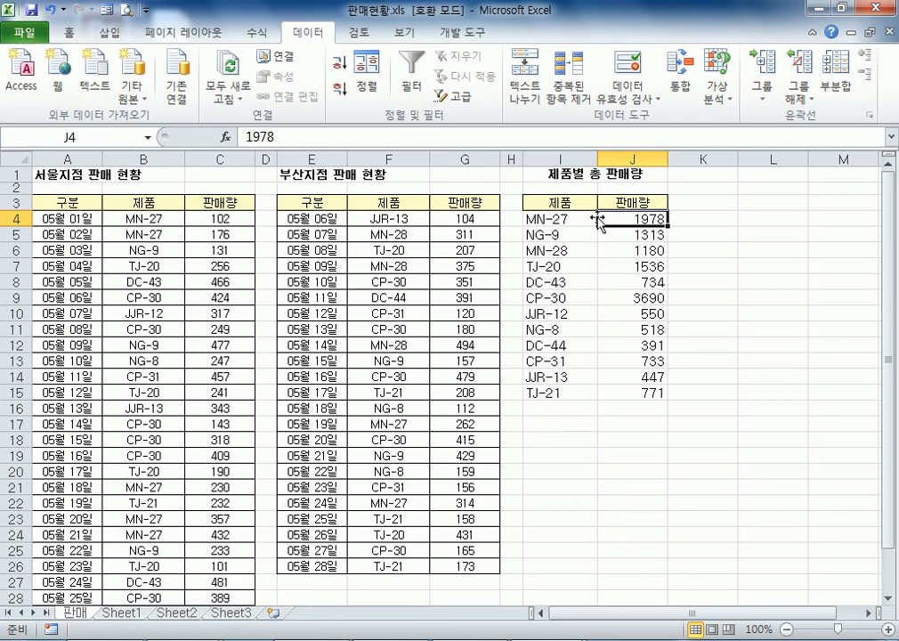
{"action": "left_click", "coordinate": [546, 218]}
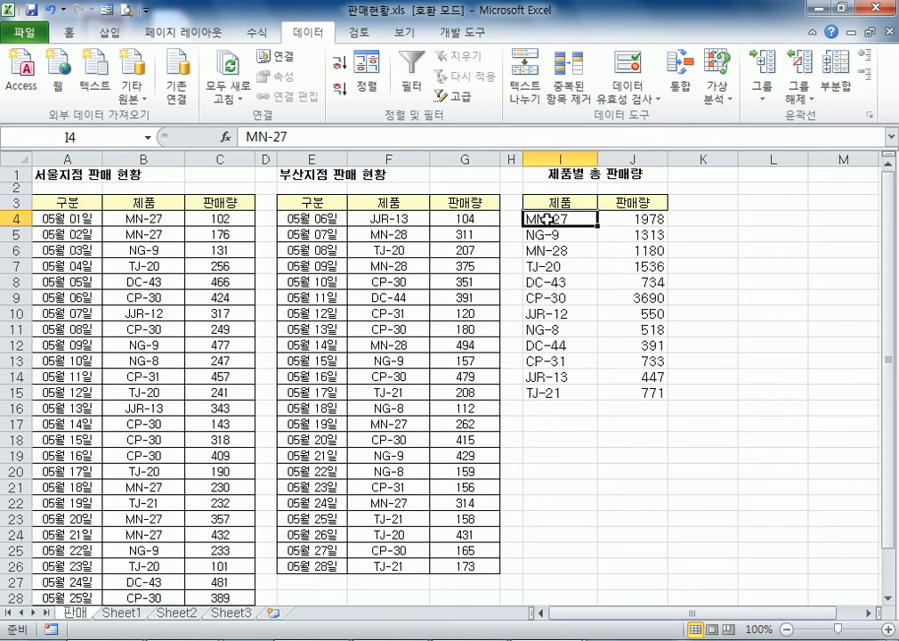
{"action": "left_click_drag", "start_coordinate": [546, 218], "coordinate": [638, 393]}
{"action": "left_click", "coordinate": [68, 32]}
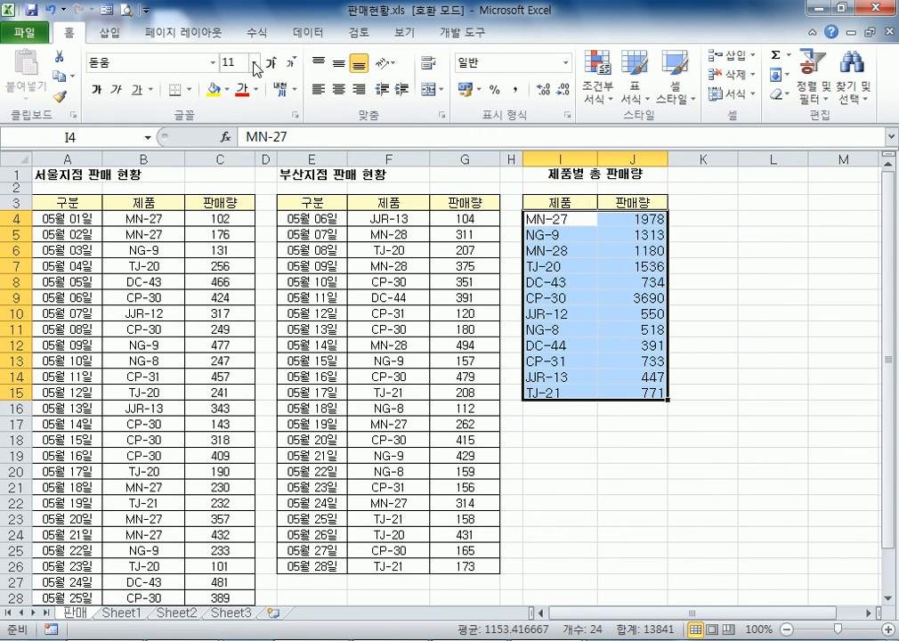
{"action": "left_click", "coordinate": [338, 89]}
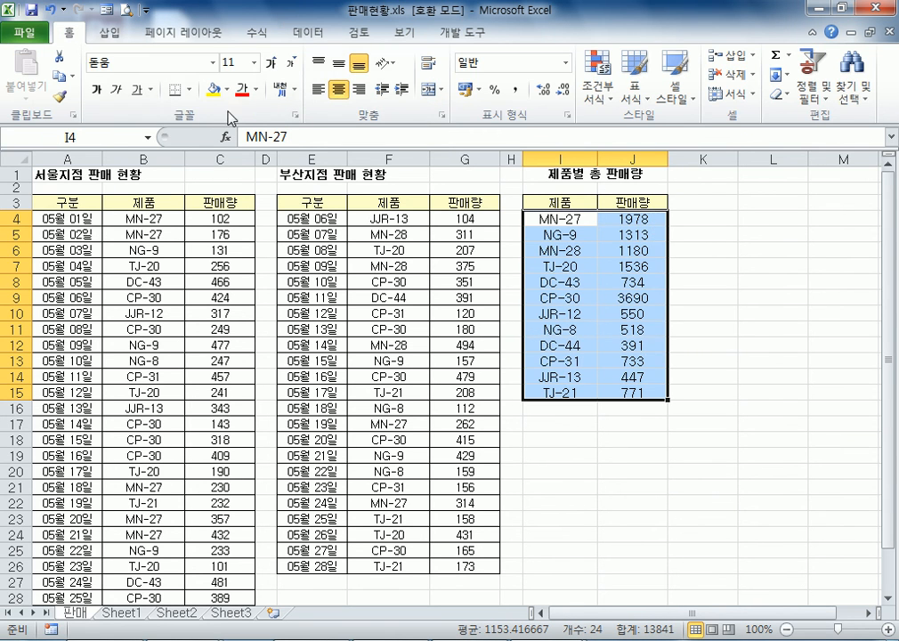
{"action": "left_click", "coordinate": [190, 89]}
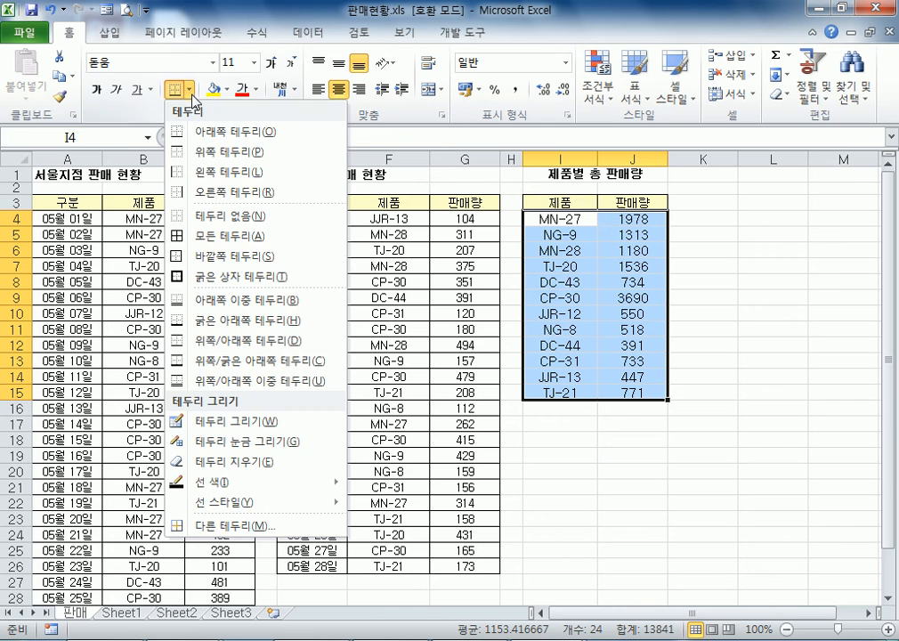
{"action": "left_click", "coordinate": [211, 242]}
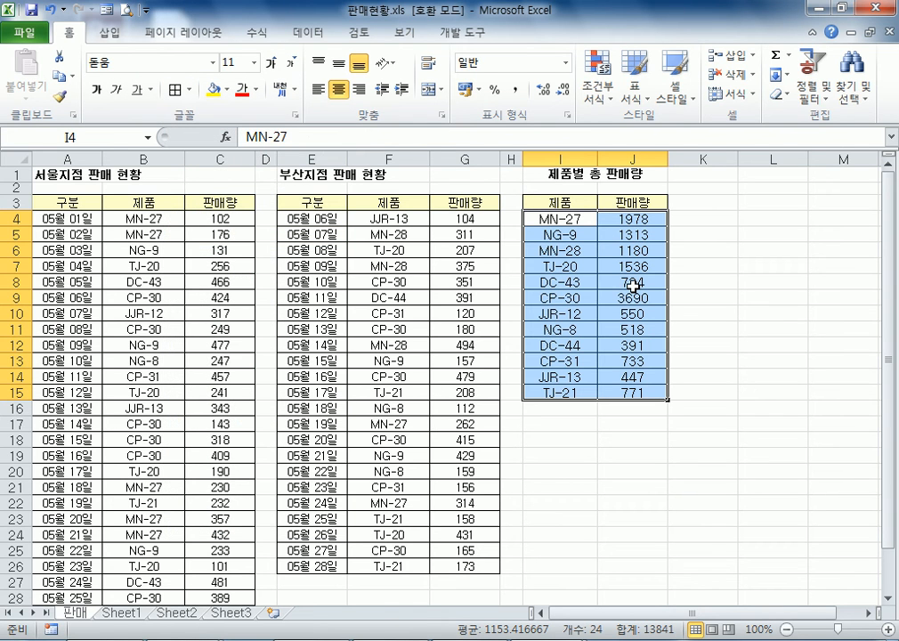
Apply the comma number style to the total sales quantities in J4:J15.
{"action": "left_click_drag", "start_coordinate": [633, 218], "coordinate": [635, 389]}
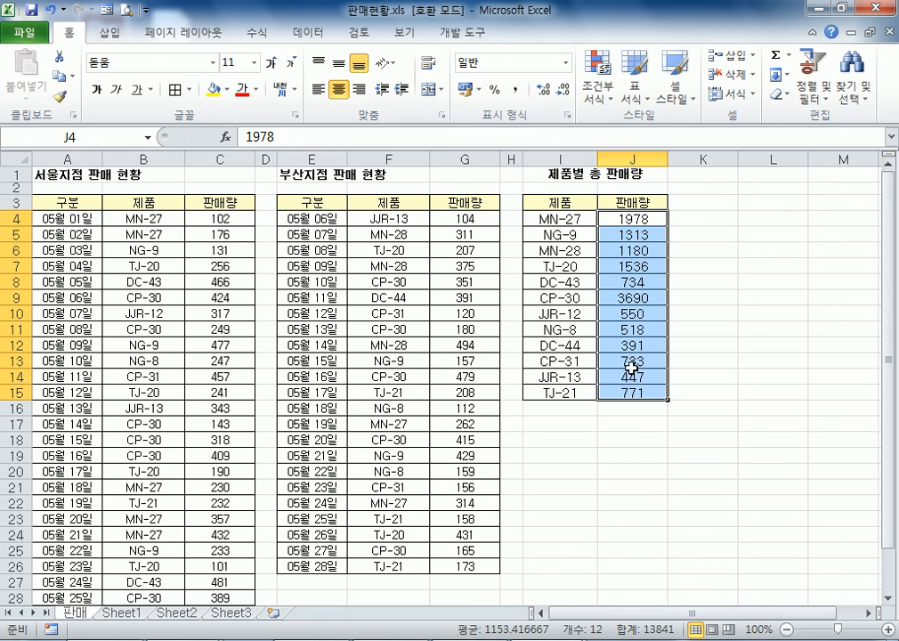
{"action": "left_click", "coordinate": [516, 91]}
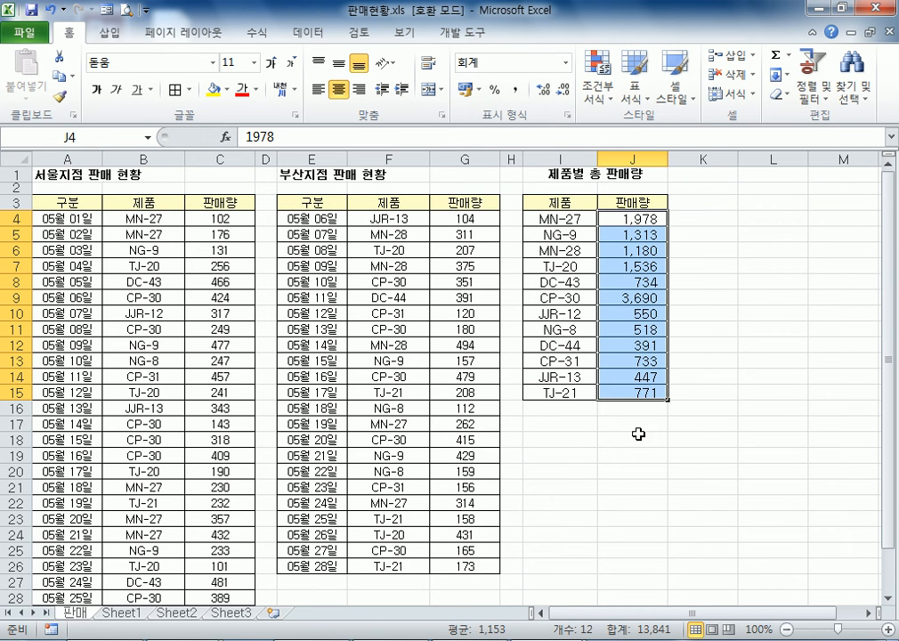
{"action": "left_click", "coordinate": [578, 421]}
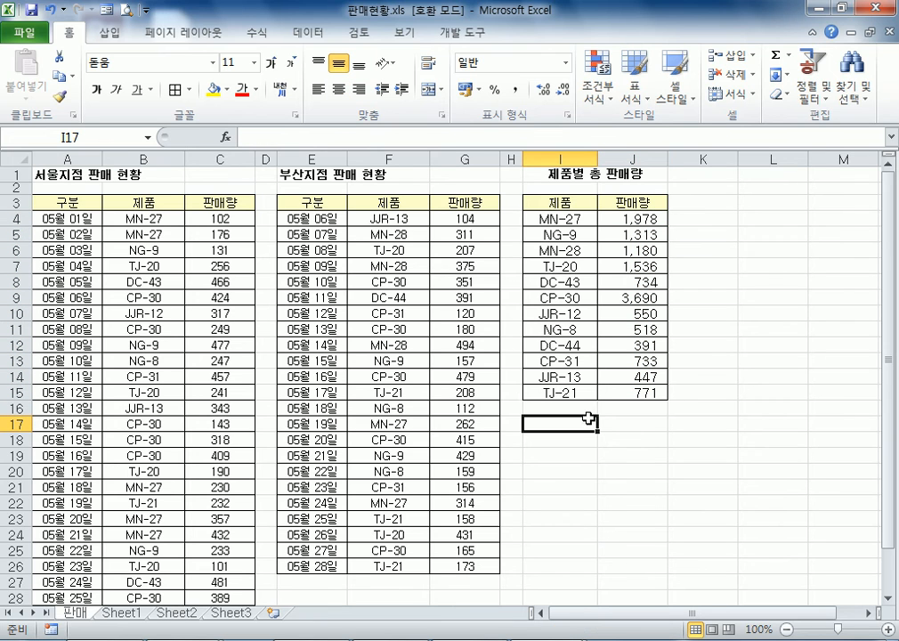
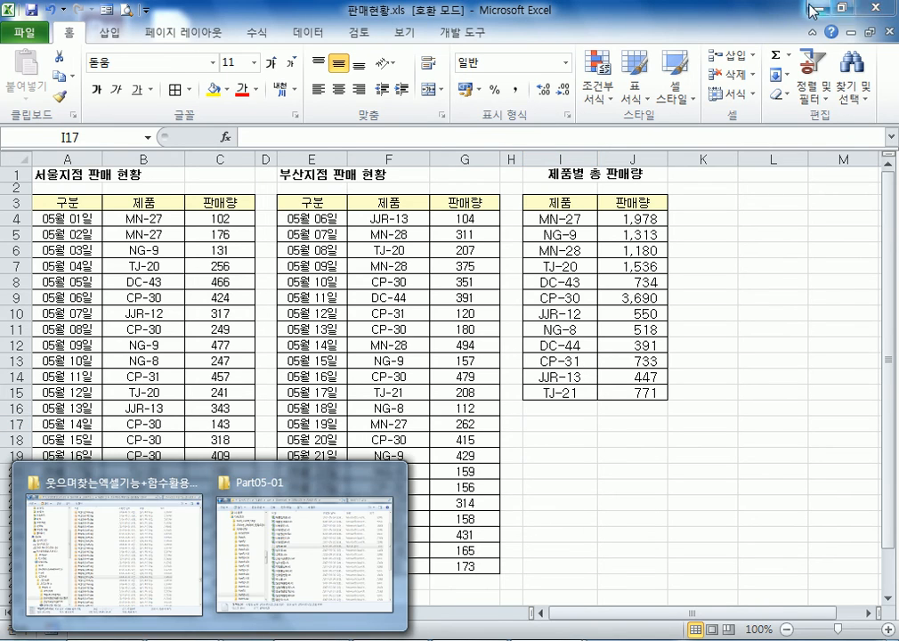
{"action": "left_click", "coordinate": [879, 11]}
{"action": "left_click", "coordinate": [862, 74]}
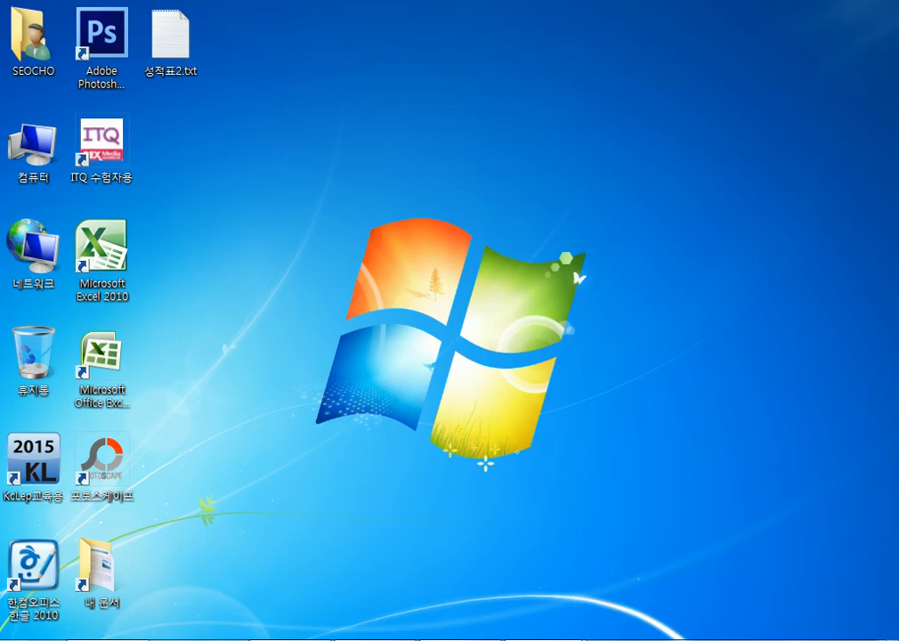
{"action": "right_click", "coordinate": [463, 638]}
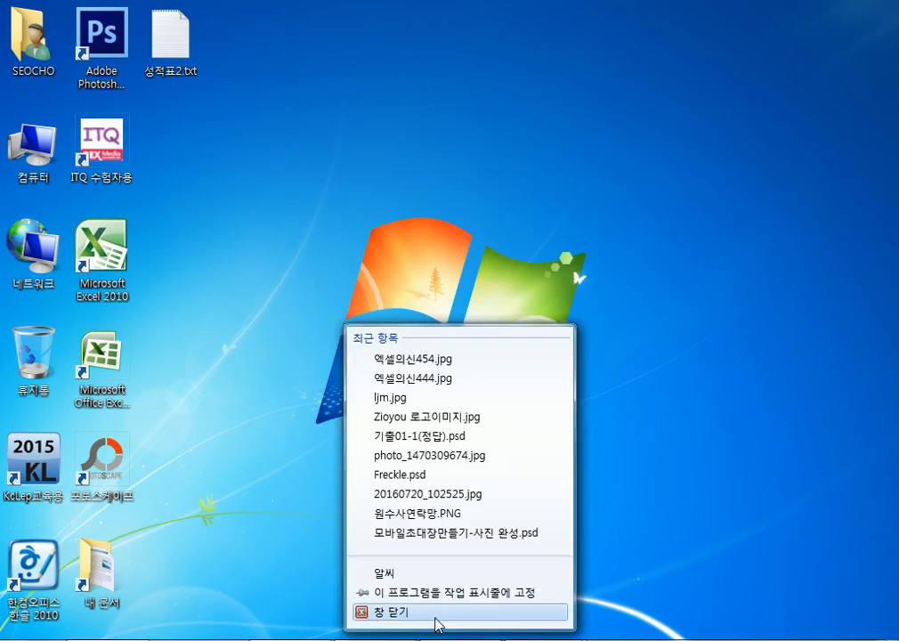
{"action": "left_click", "coordinate": [659, 570]}
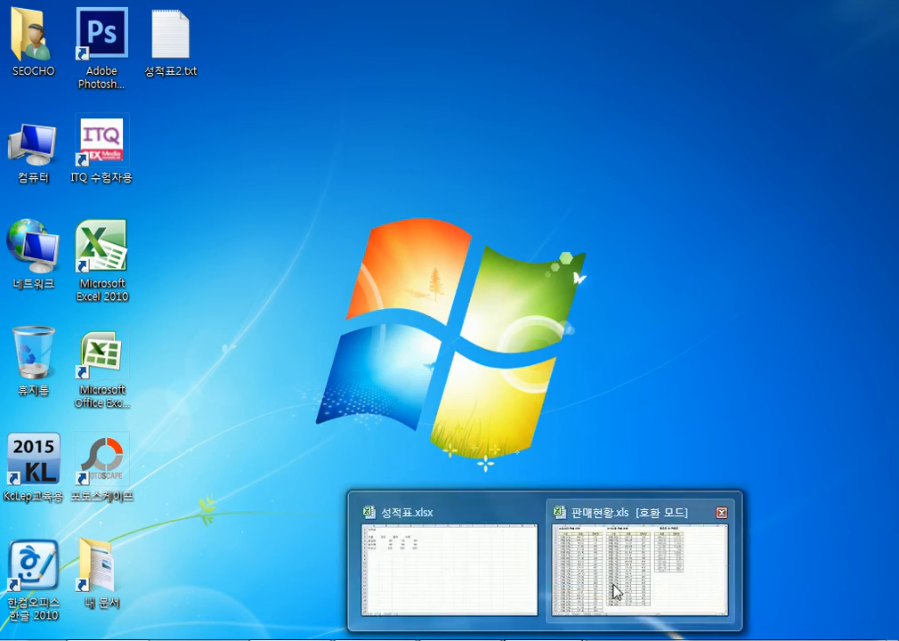
Return to the 판매현황.xls workbook in Excel and open 연매출현황.xls from the Part05-01 folder.
{"action": "left_click", "coordinate": [597, 597]}
{"action": "left_click", "coordinate": [32, 39]}
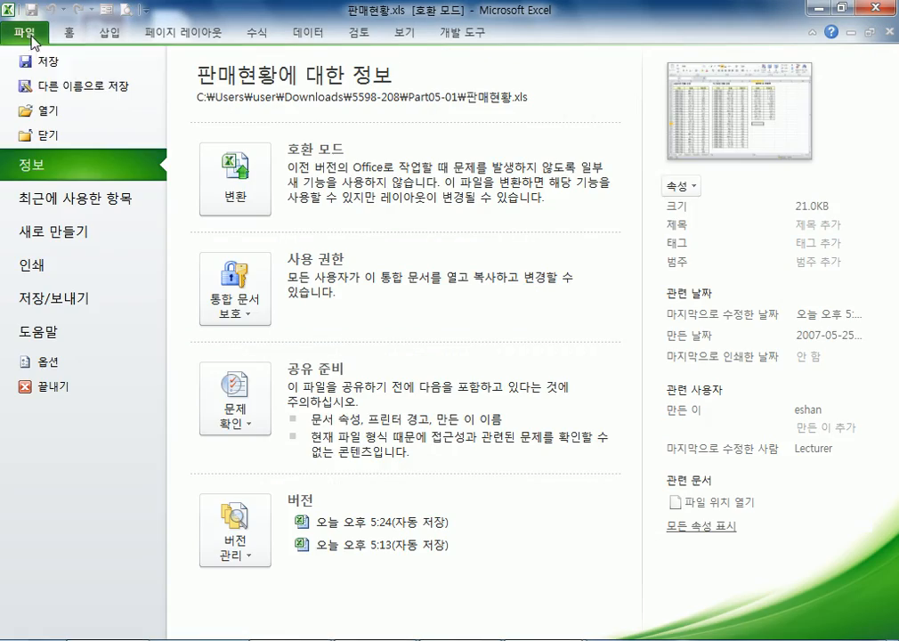
{"action": "left_click", "coordinate": [41, 111]}
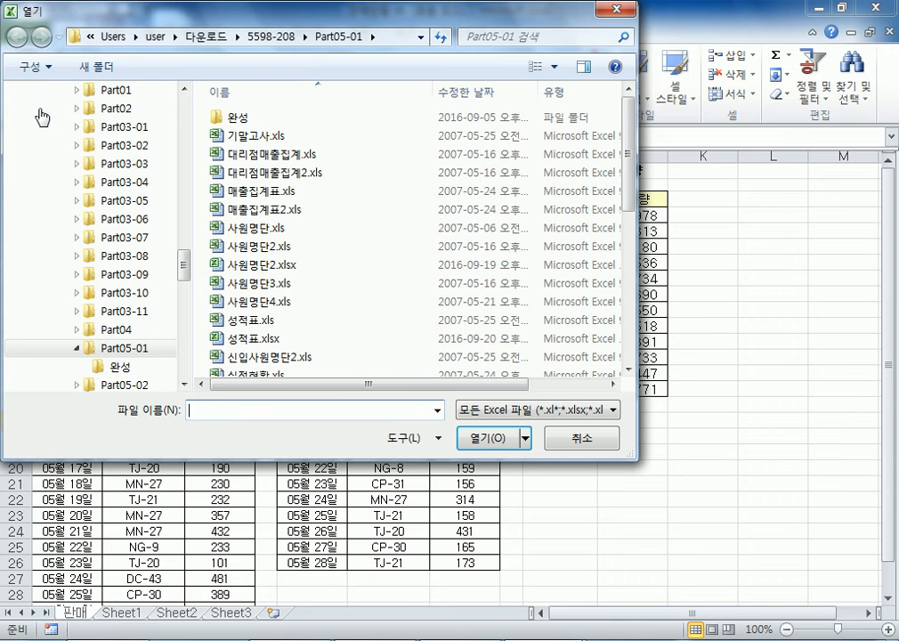
{"action": "left_click", "coordinate": [316, 338]}
{"action": "scroll", "coordinate": [318, 336], "scroll_direction": "down", "scroll_amount": 5}
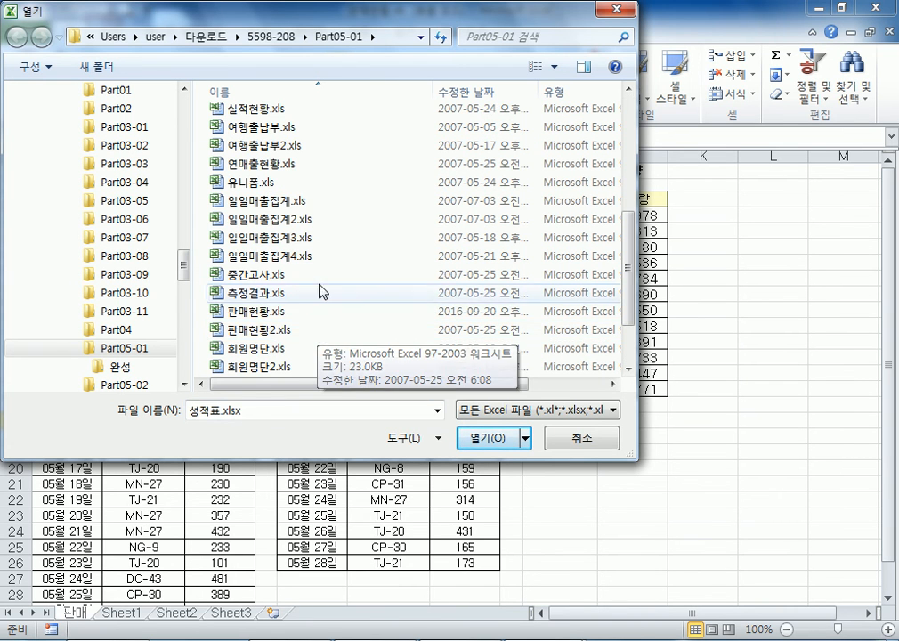
{"action": "left_click", "coordinate": [261, 169]}
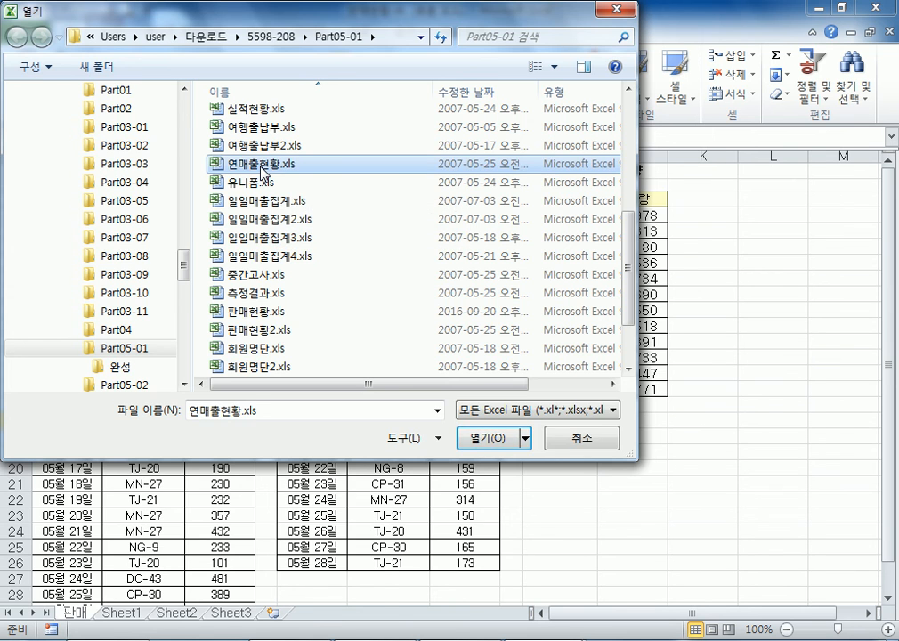
{"action": "double_click", "coordinate": [261, 169]}
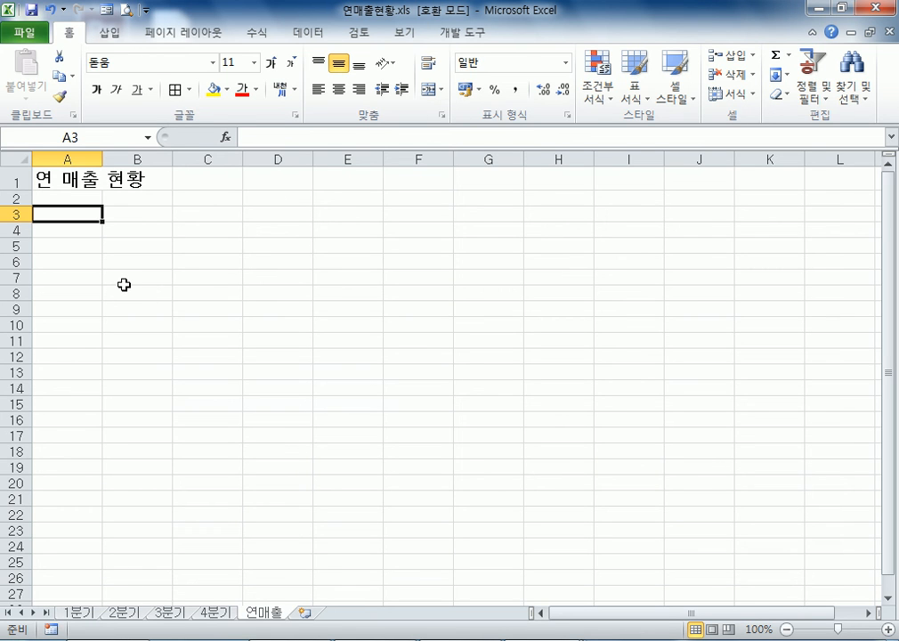
Examine the quarterly sales tables on the 1분기 through 4분기 sheets and the layout of the 연매출 sheet.
{"action": "left_click", "coordinate": [76, 612]}
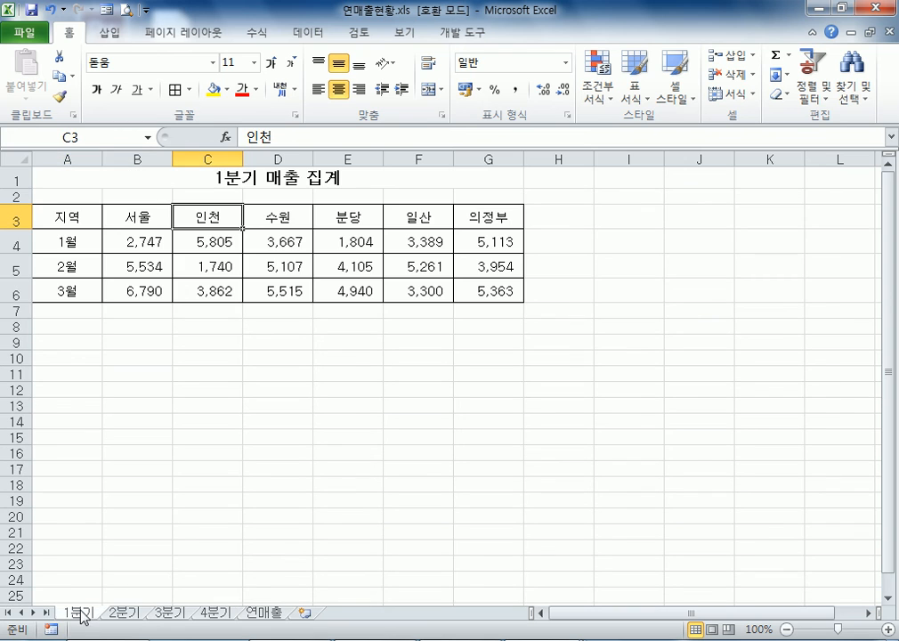
{"action": "left_click", "coordinate": [138, 618]}
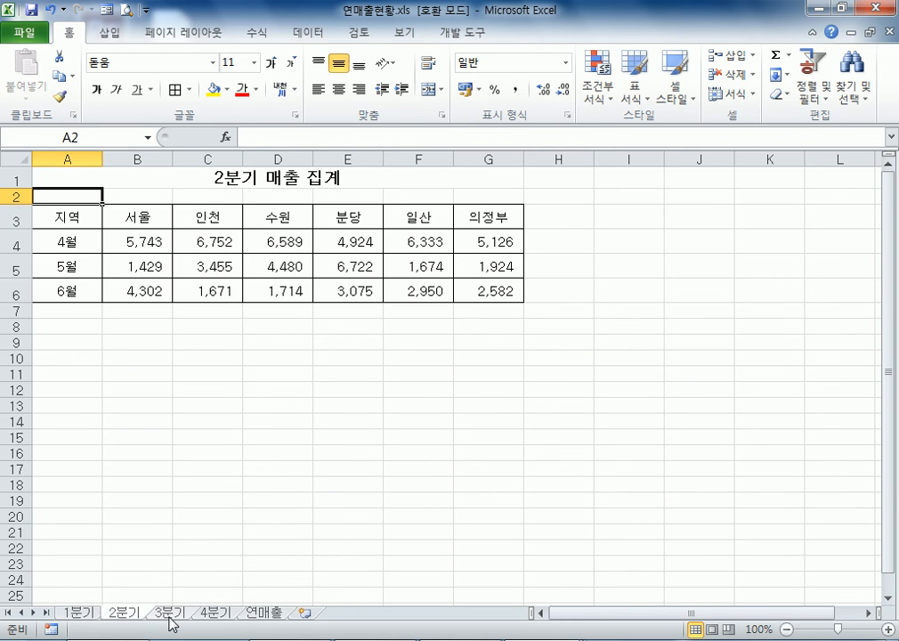
{"action": "left_click", "coordinate": [173, 615]}
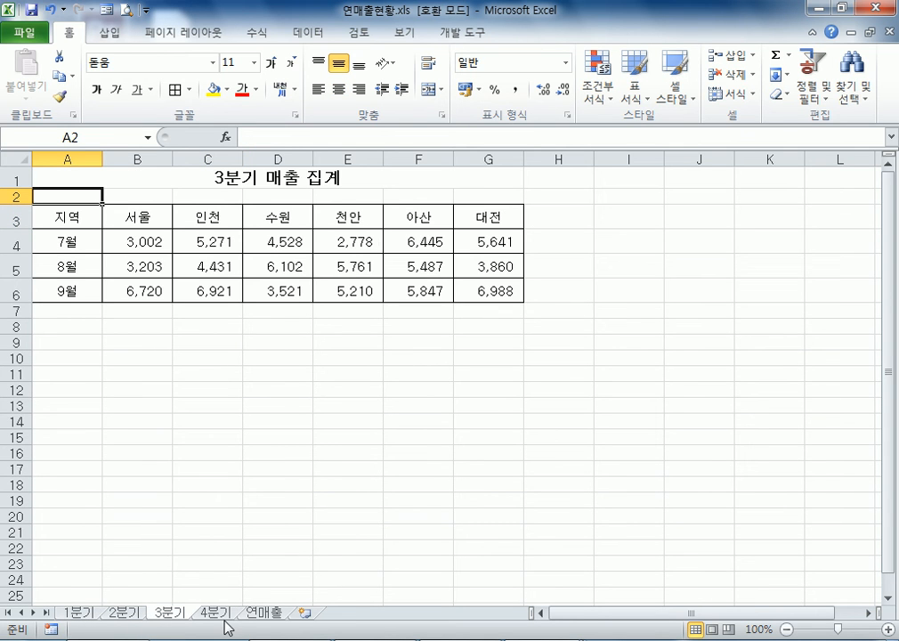
{"action": "left_click", "coordinate": [216, 613]}
{"action": "left_click", "coordinate": [265, 614]}
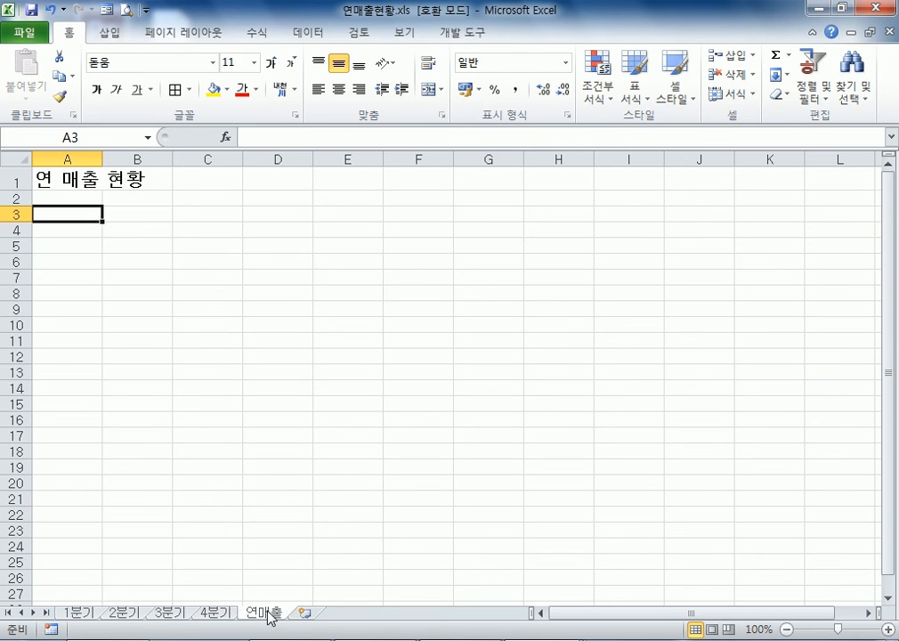
{"action": "left_click", "coordinate": [217, 613]}
{"action": "left_click", "coordinate": [183, 614]}
{"action": "left_click", "coordinate": [141, 614]}
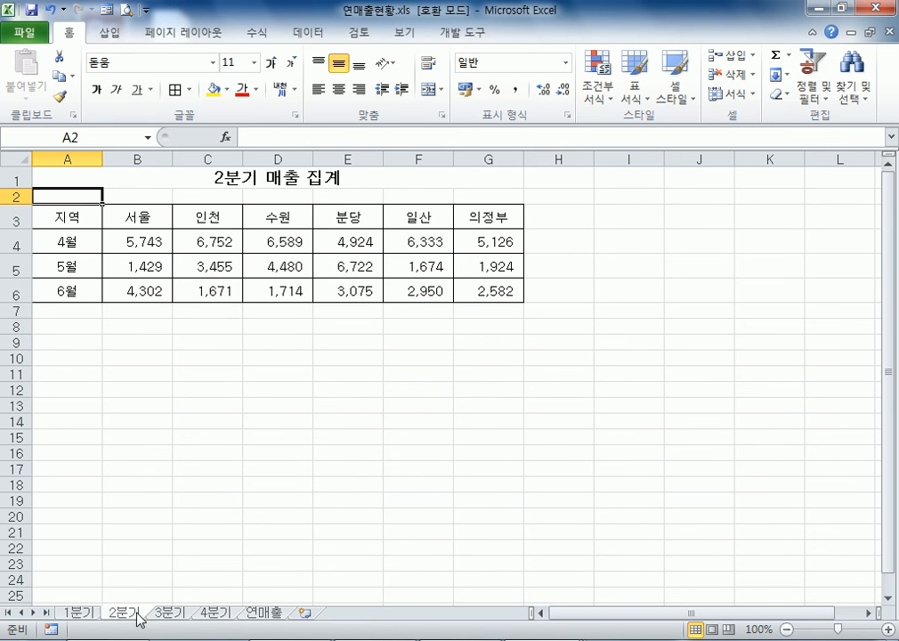
{"action": "left_click", "coordinate": [86, 615]}
{"action": "left_click", "coordinate": [270, 615]}
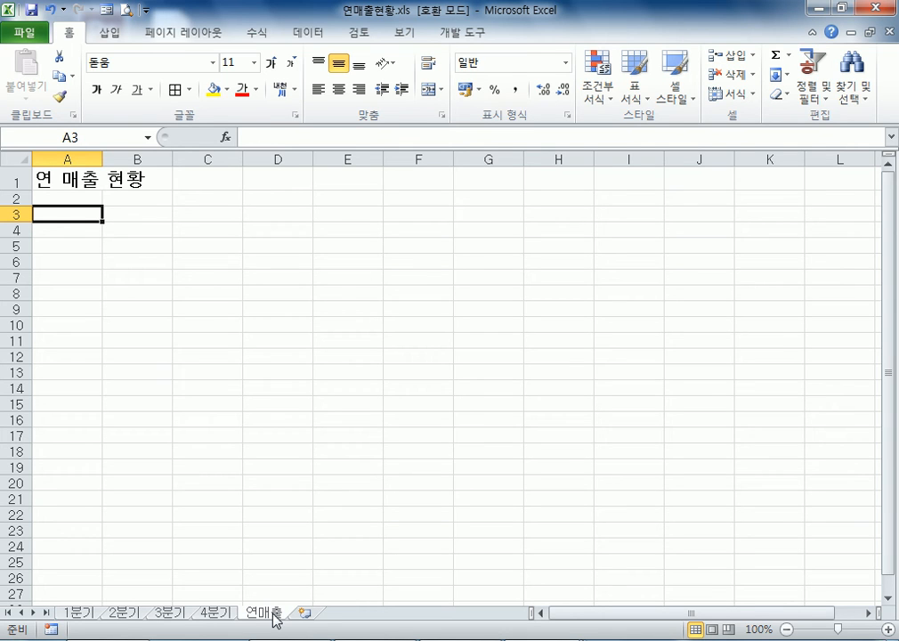
Examine the region headers and monthly sales figures in the 1분기 sheet's table, beginning with 서울.
{"action": "left_click", "coordinate": [84, 613]}
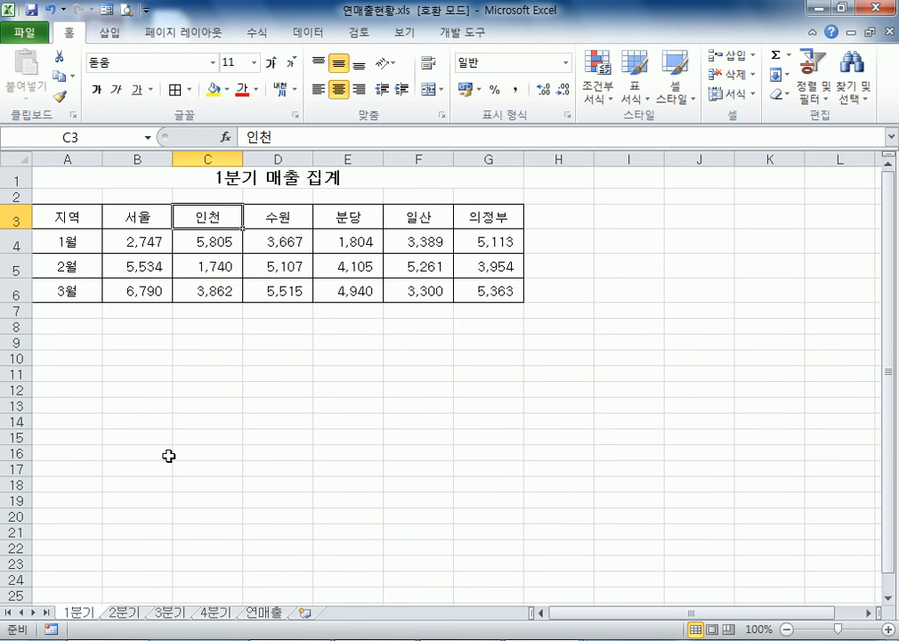
{"action": "left_click_drag", "start_coordinate": [132, 218], "coordinate": [371, 267]}
{"action": "left_click", "coordinate": [144, 218]}
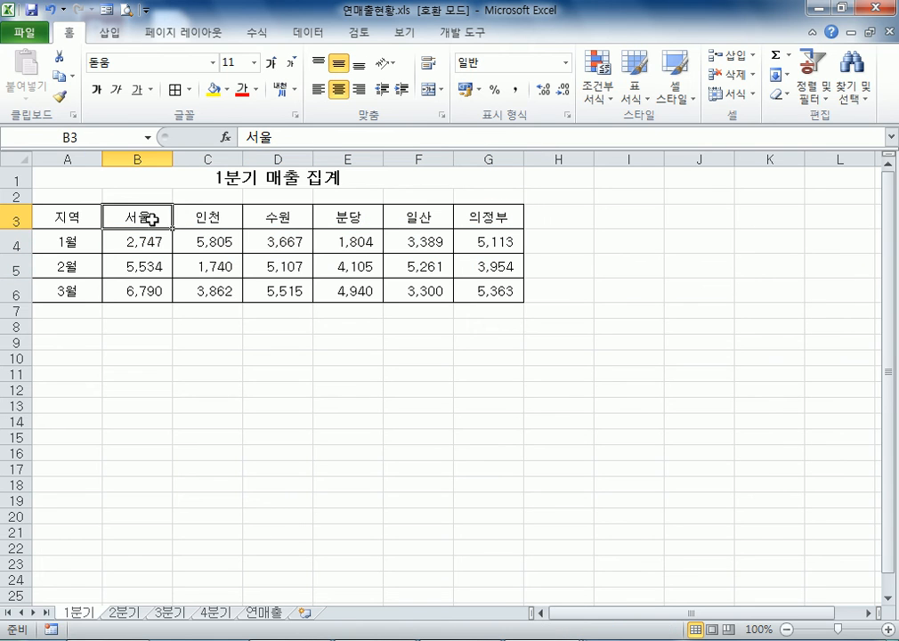
Compare the region headers and months in the 2분기, 3분기 and 4분기 sheets' tables.
{"action": "left_click", "coordinate": [125, 612]}
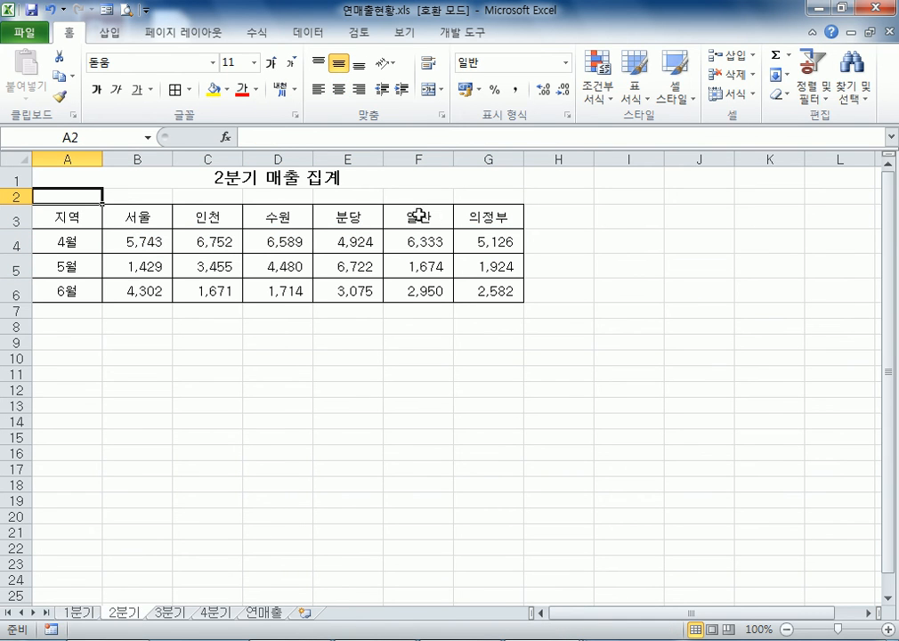
{"action": "left_click", "coordinate": [177, 614]}
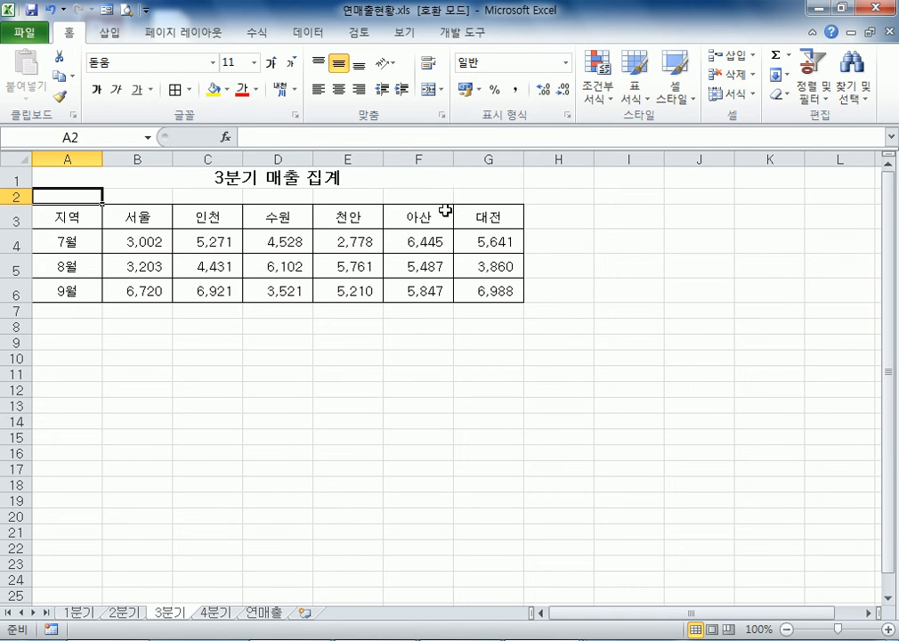
{"action": "left_click", "coordinate": [214, 612]}
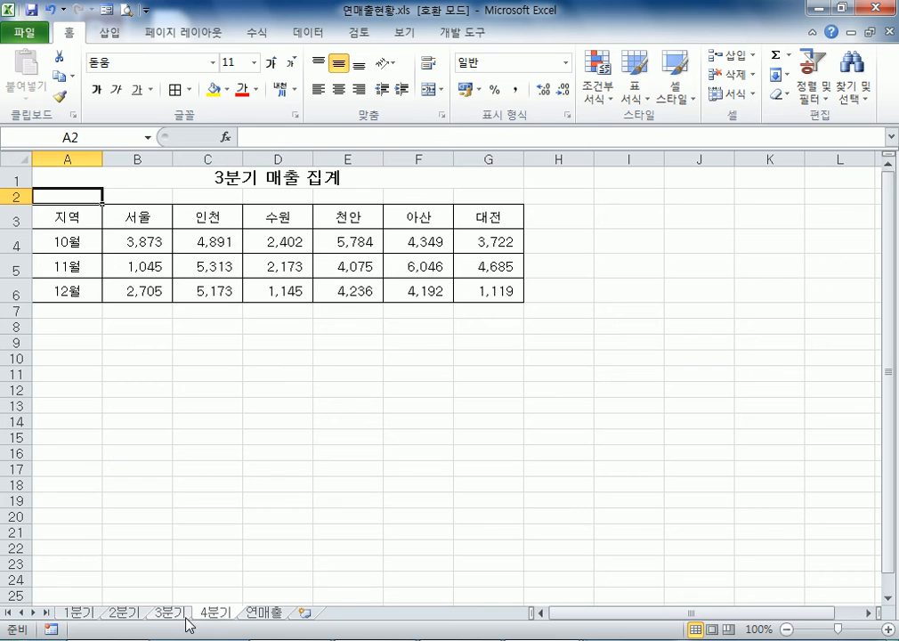
Start a sum (합계) consolidation at A3 of the 연매출 sheet and add the 1분기 sheet's range A3:G6 as a reference.
{"action": "left_click", "coordinate": [266, 614]}
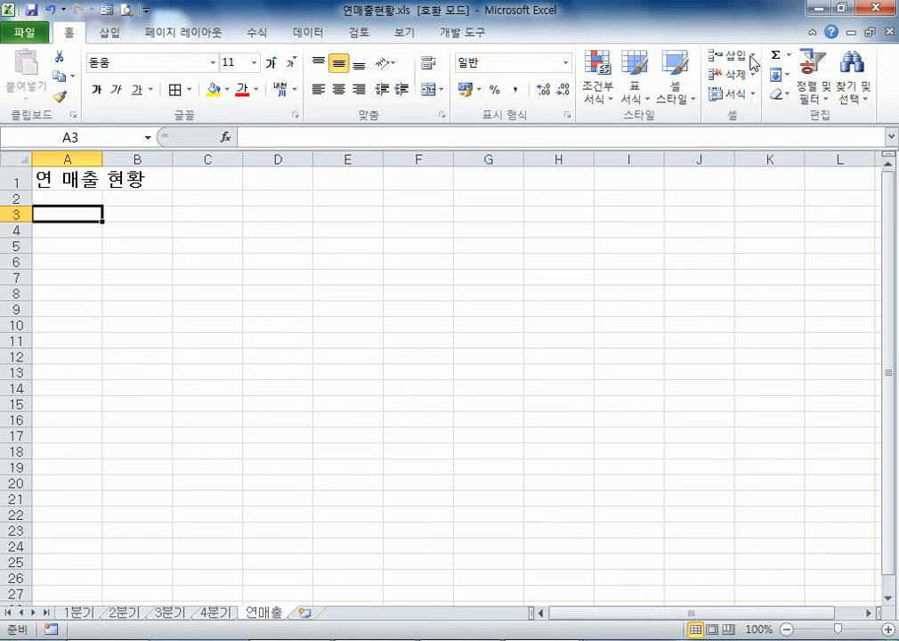
{"action": "left_click", "coordinate": [320, 37]}
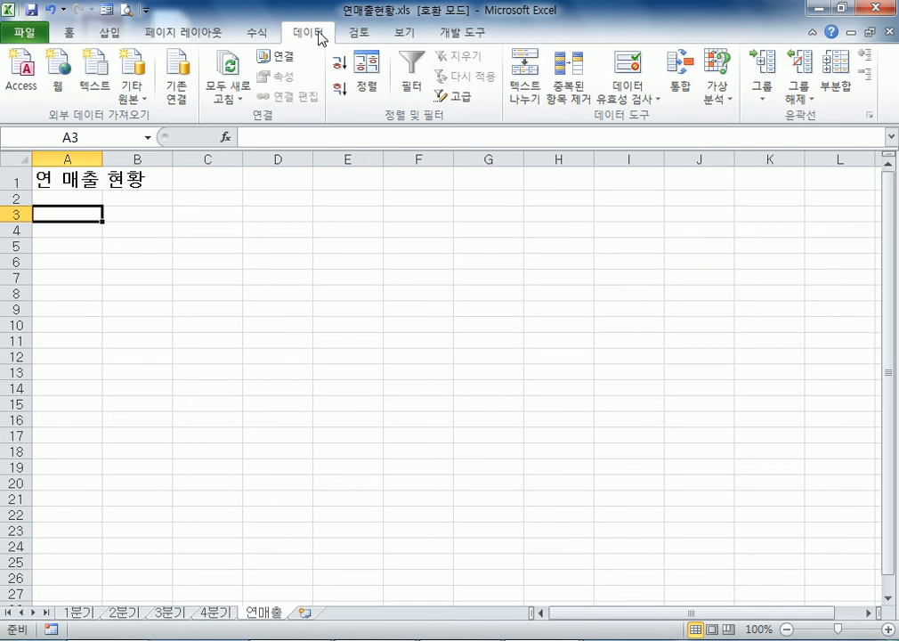
{"action": "left_click", "coordinate": [679, 89]}
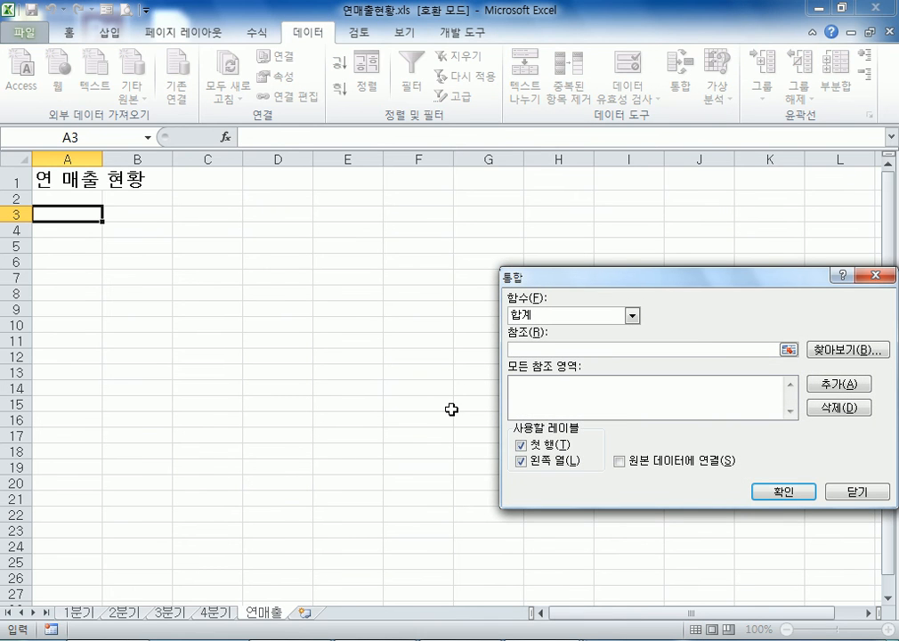
{"action": "left_click", "coordinate": [82, 612]}
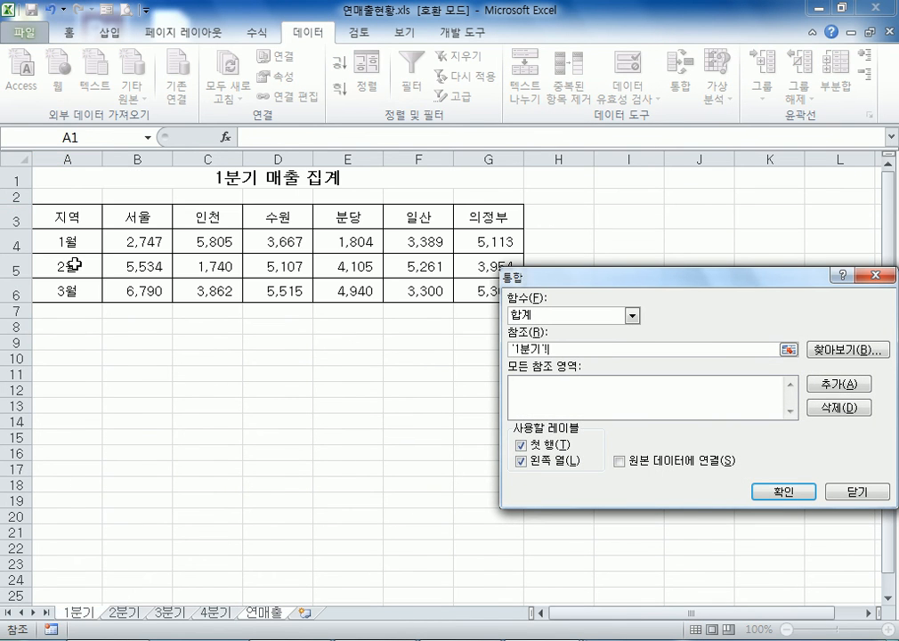
{"action": "left_click", "coordinate": [91, 215]}
{"action": "left_click_drag", "start_coordinate": [91, 215], "coordinate": [477, 287]}
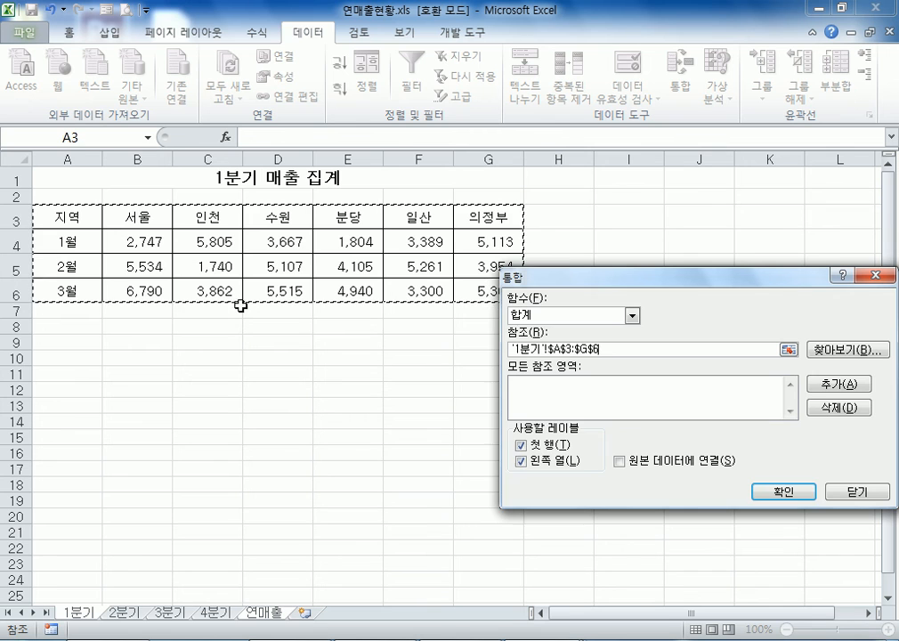
{"action": "left_click", "coordinate": [829, 383]}
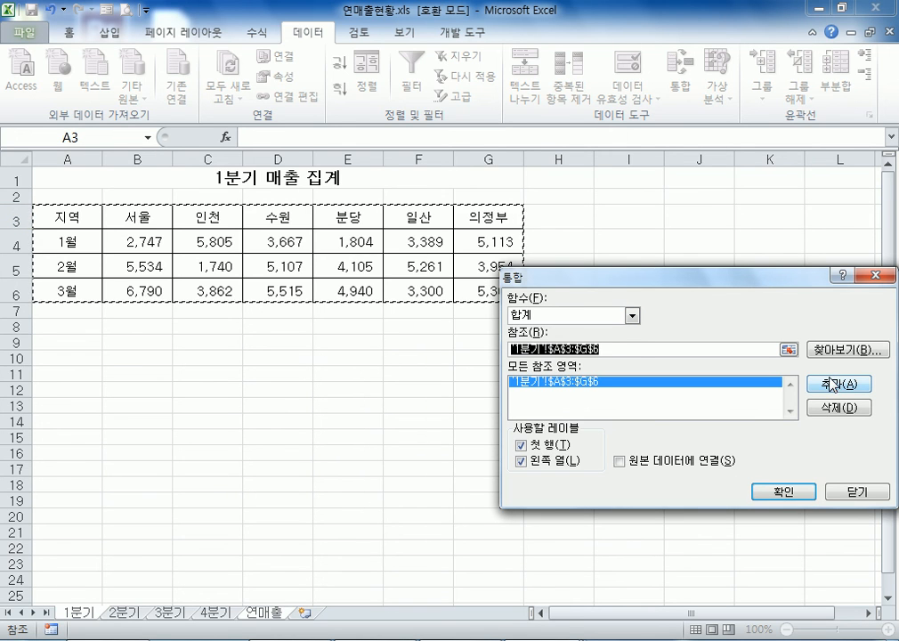
Add A3:G6 of the 2분기, 3분기 and 4분기 sheets as references and run the consolidation with first-row and left-column labels.
{"action": "left_click", "coordinate": [122, 612]}
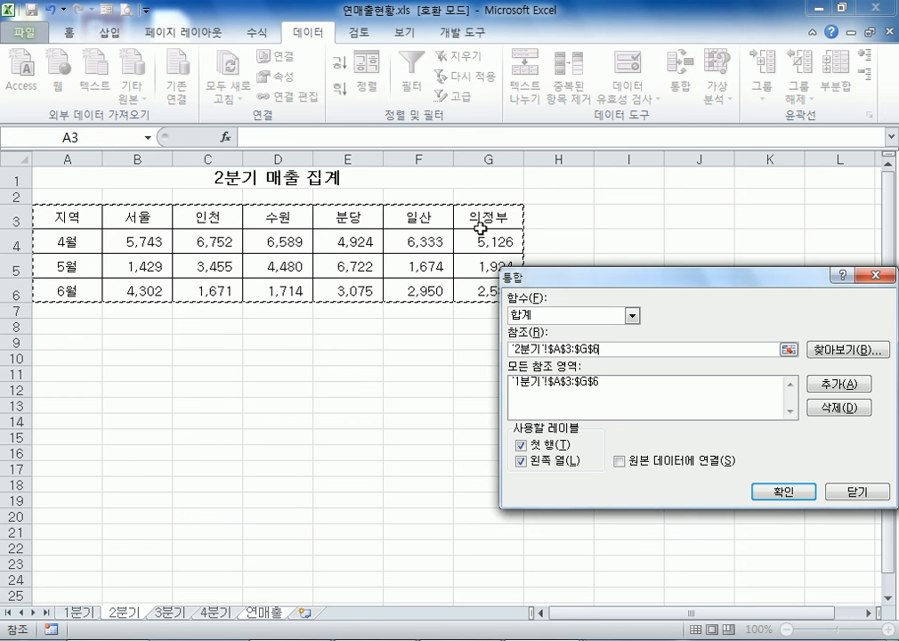
{"action": "left_click", "coordinate": [841, 384]}
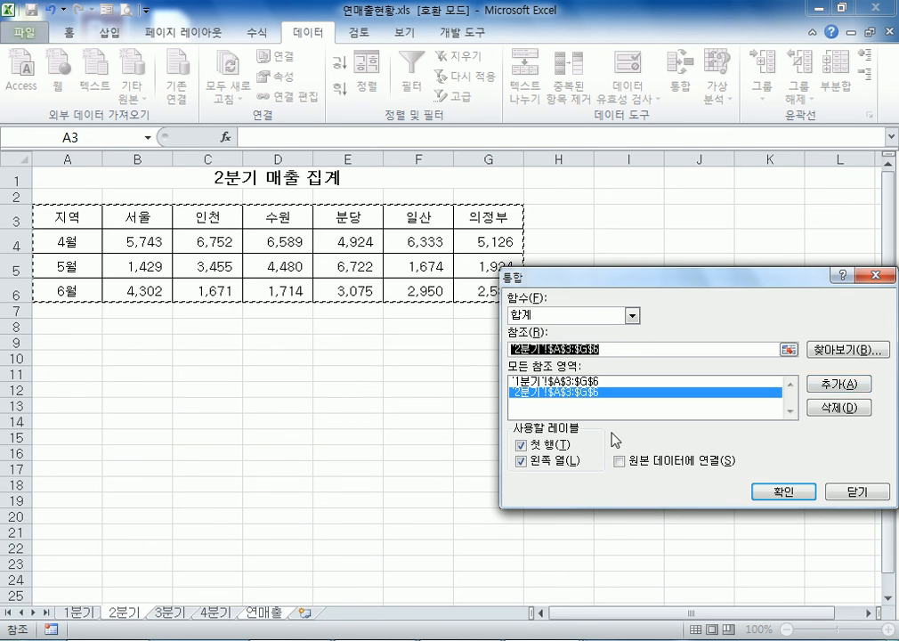
{"action": "left_click", "coordinate": [174, 607]}
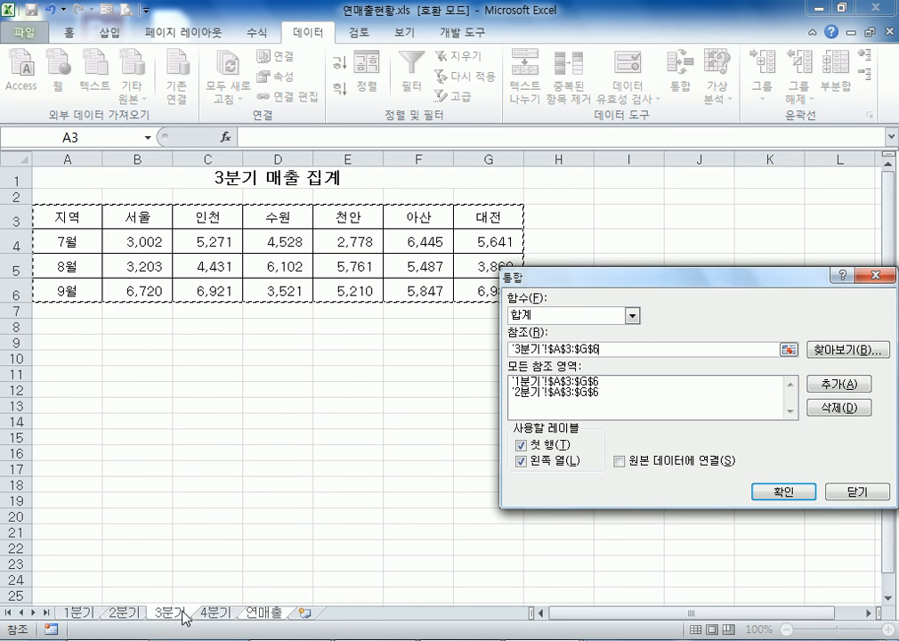
{"action": "left_click", "coordinate": [838, 386]}
{"action": "left_click", "coordinate": [216, 612]}
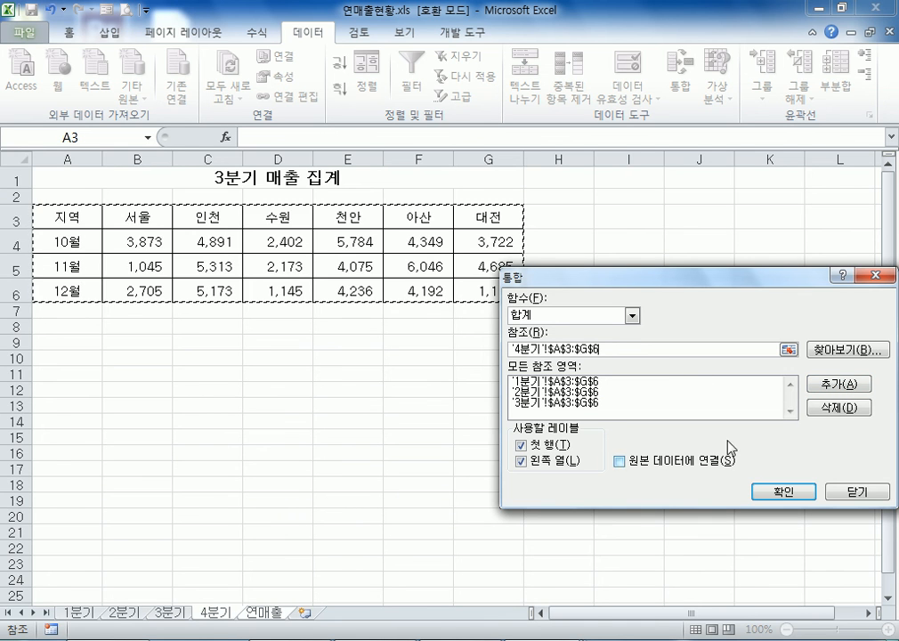
{"action": "left_click", "coordinate": [837, 388]}
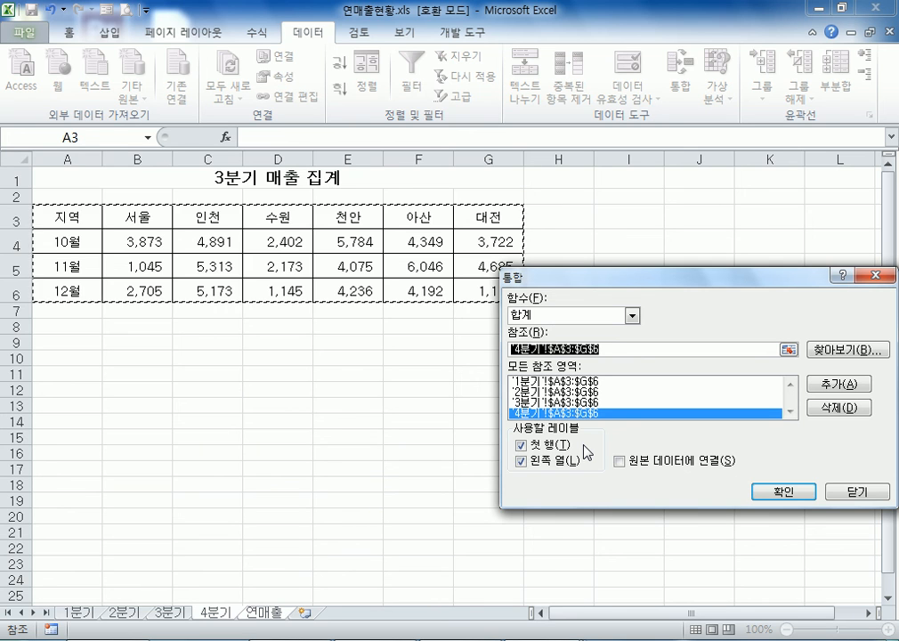
{"action": "left_click", "coordinate": [786, 495]}
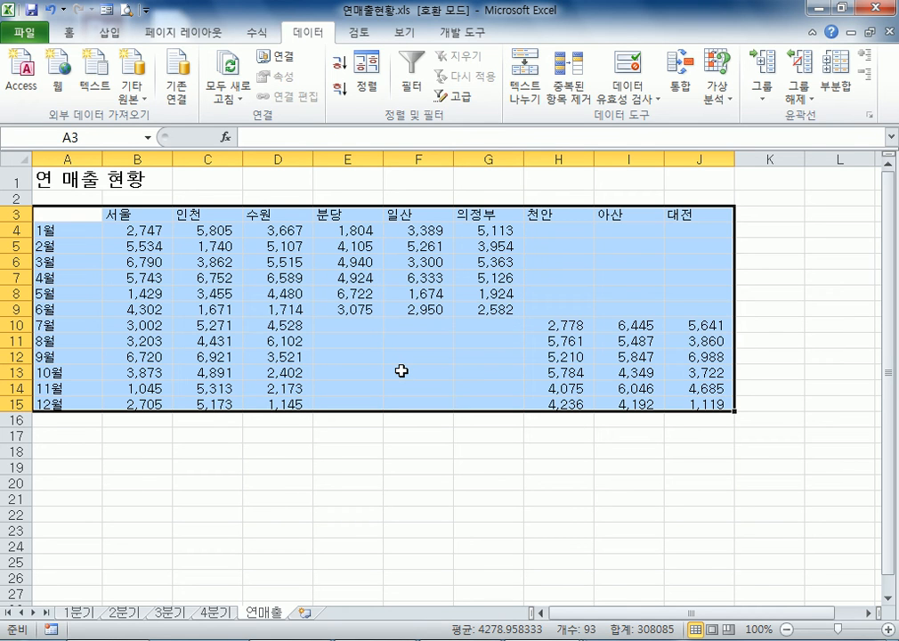
Clear the consolidated table from the 연매출 sheet and remove all four quarterly ranges from the consolidation references.
{"action": "key", "text": "Delete"}
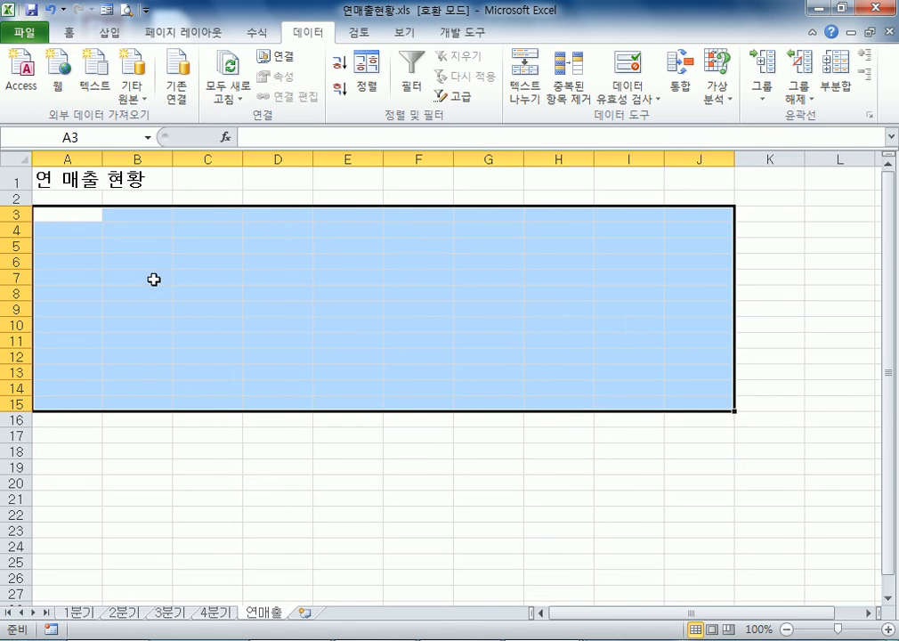
{"action": "left_click", "coordinate": [71, 214]}
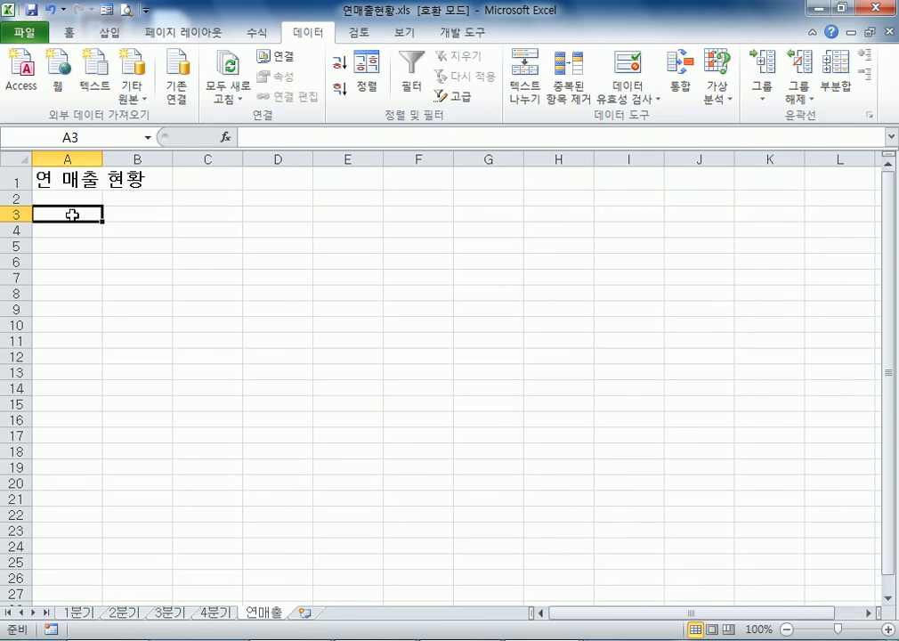
{"action": "left_click", "coordinate": [679, 89]}
{"action": "left_click", "coordinate": [540, 381]}
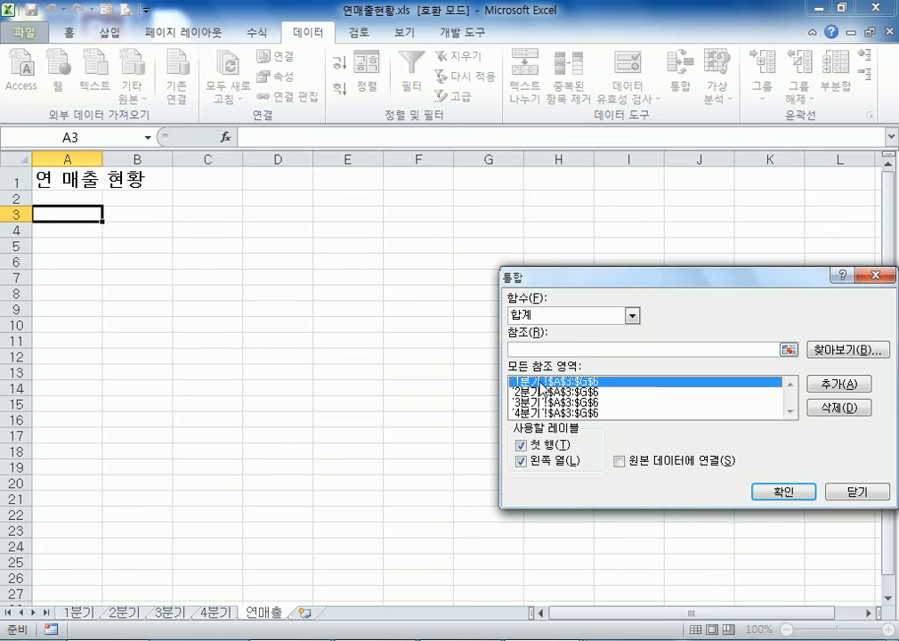
{"action": "left_click", "coordinate": [827, 407]}
{"action": "left_click", "coordinate": [617, 386]}
{"action": "left_click", "coordinate": [616, 386]}
{"action": "left_click", "coordinate": [827, 408]}
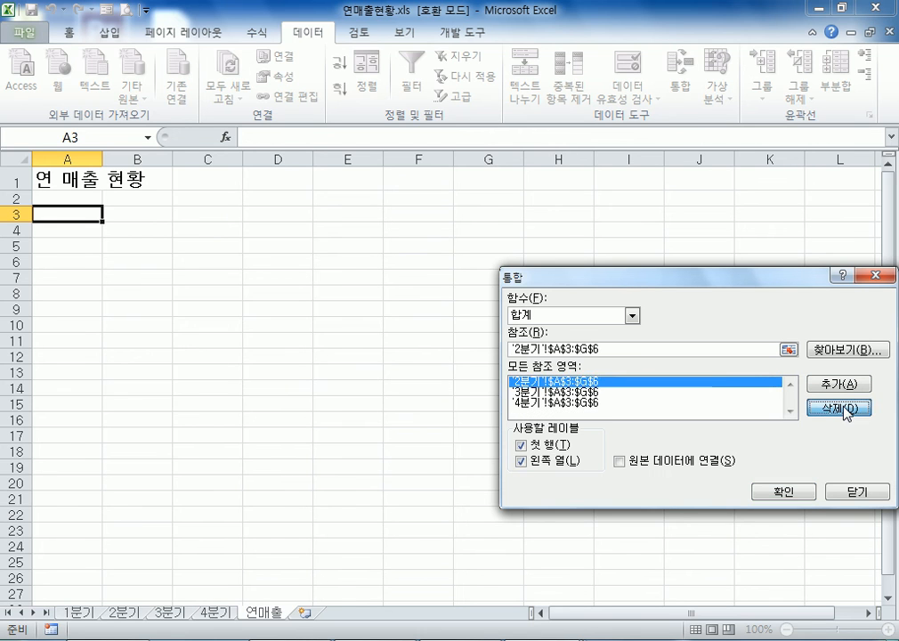
{"action": "left_click", "coordinate": [617, 384]}
{"action": "left_click", "coordinate": [827, 407]}
{"action": "left_click", "coordinate": [610, 384]}
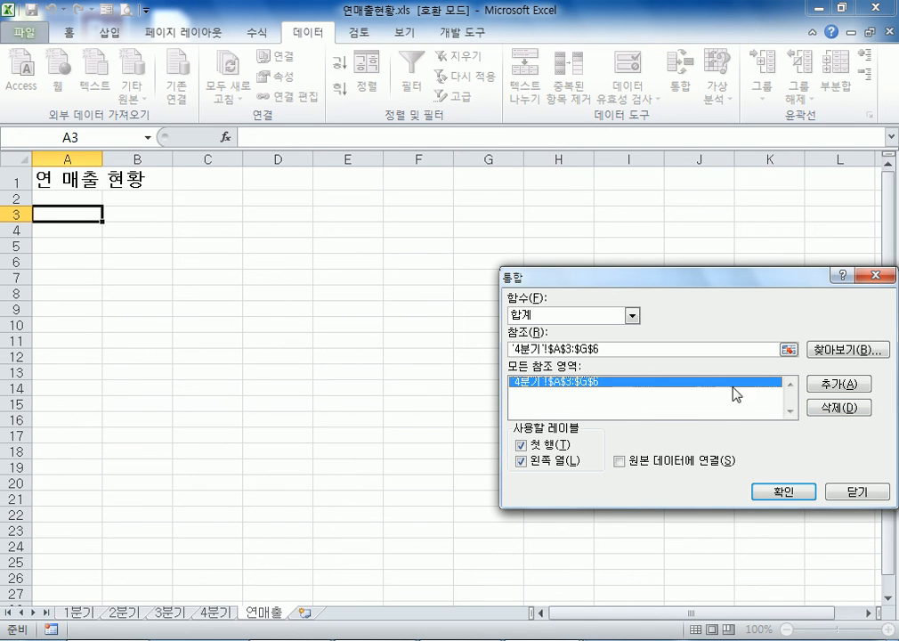
{"action": "left_click", "coordinate": [828, 407]}
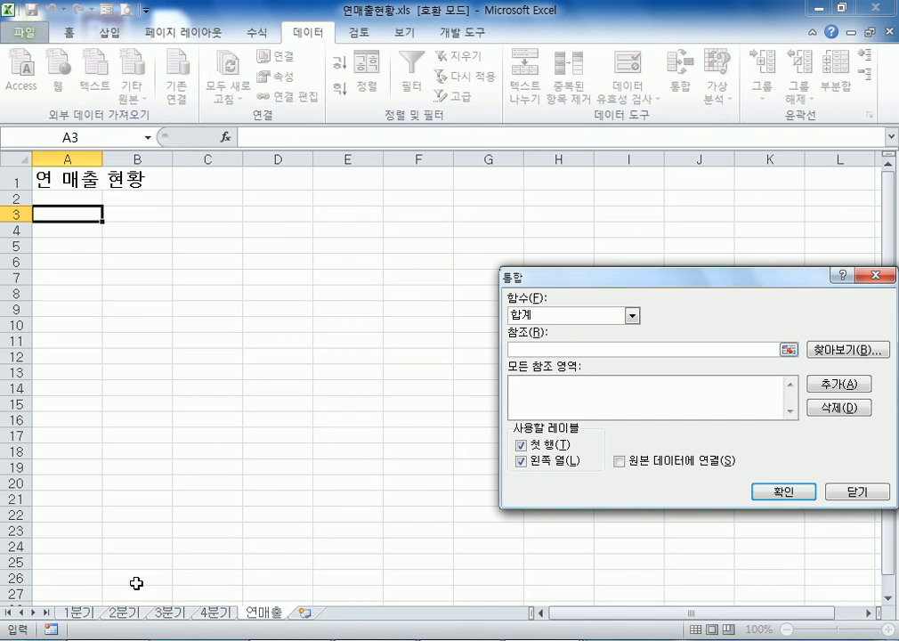
Add range A3:G6 of the 1분기 sheet to the emptied consolidation reference list.
{"action": "left_click", "coordinate": [80, 613]}
{"action": "left_click", "coordinate": [101, 216]}
{"action": "left_click_drag", "start_coordinate": [100, 216], "coordinate": [469, 288]}
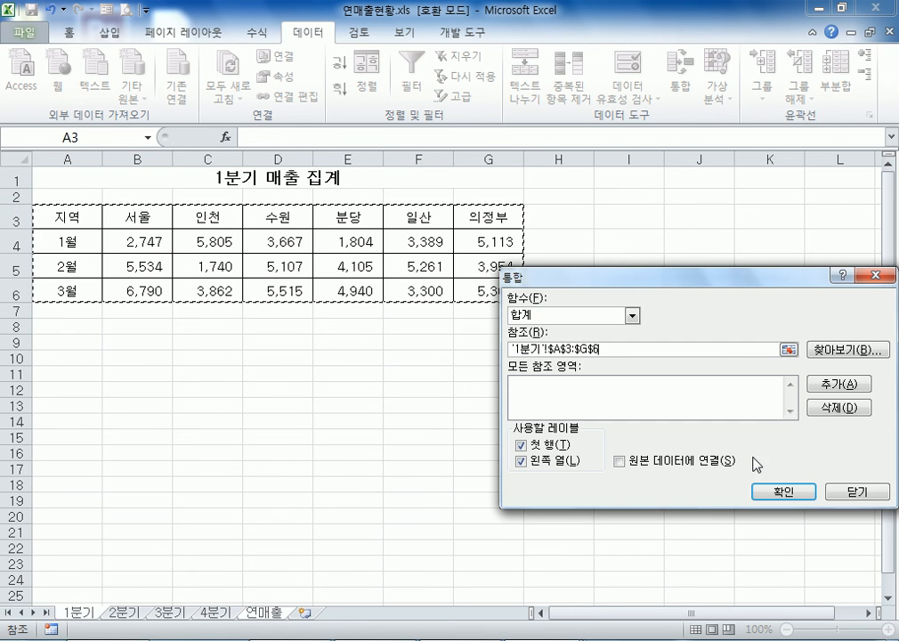
{"action": "left_click", "coordinate": [834, 383]}
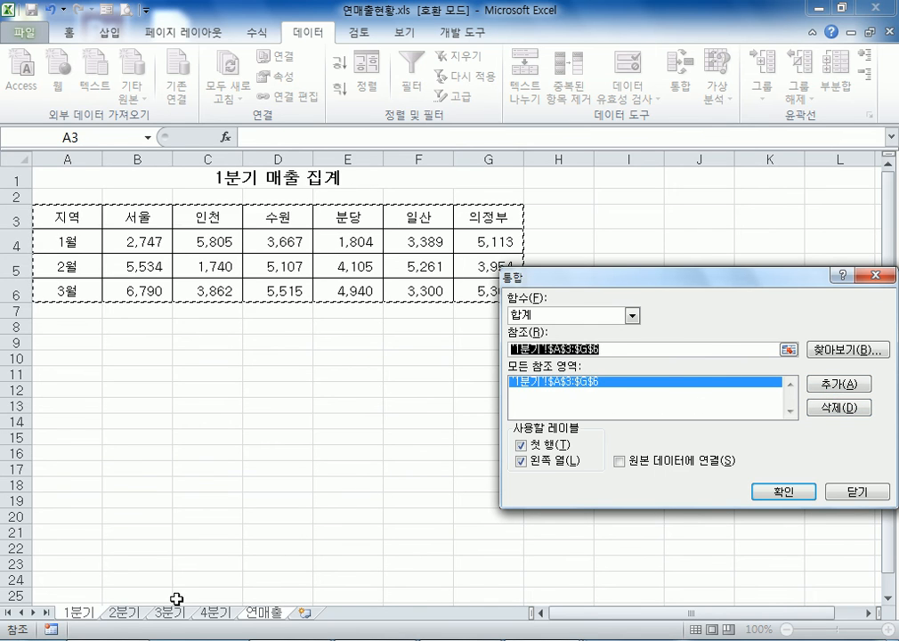
Add range A3:G6 of the 2분기, 3분기 and 4분기 sheets to the consolidation references.
{"action": "left_click", "coordinate": [124, 613]}
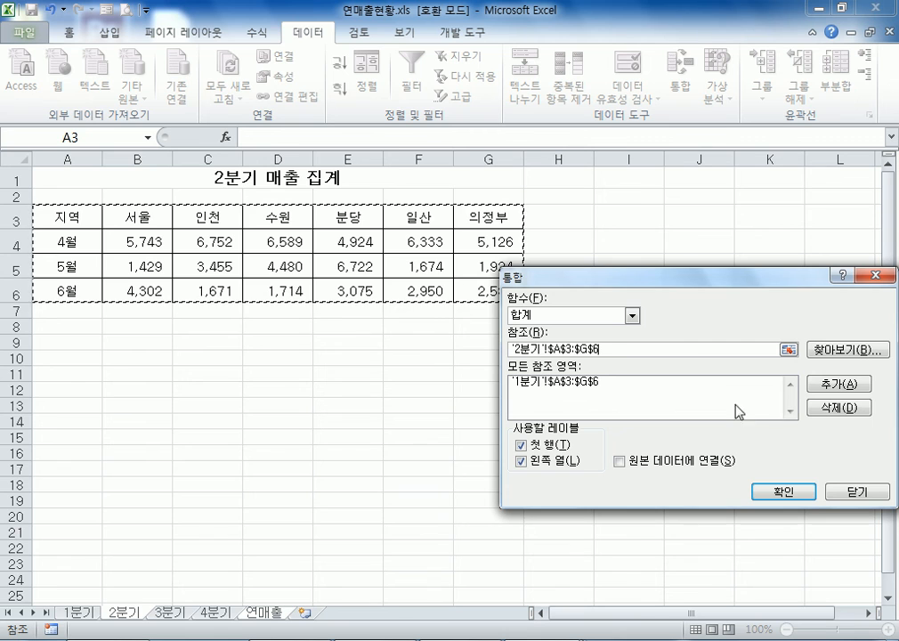
{"action": "left_click", "coordinate": [827, 385]}
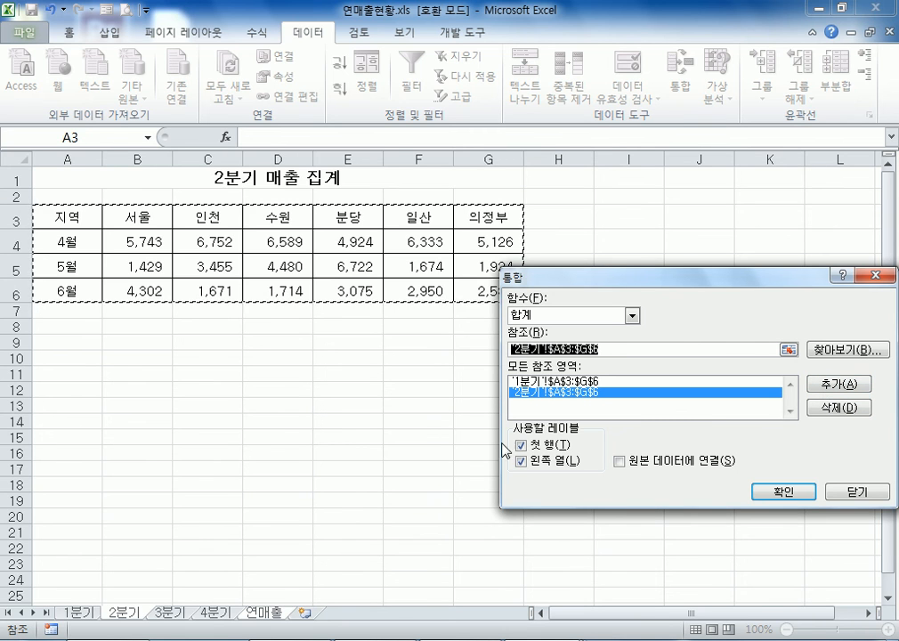
{"action": "left_click", "coordinate": [169, 612]}
{"action": "left_click", "coordinate": [812, 390]}
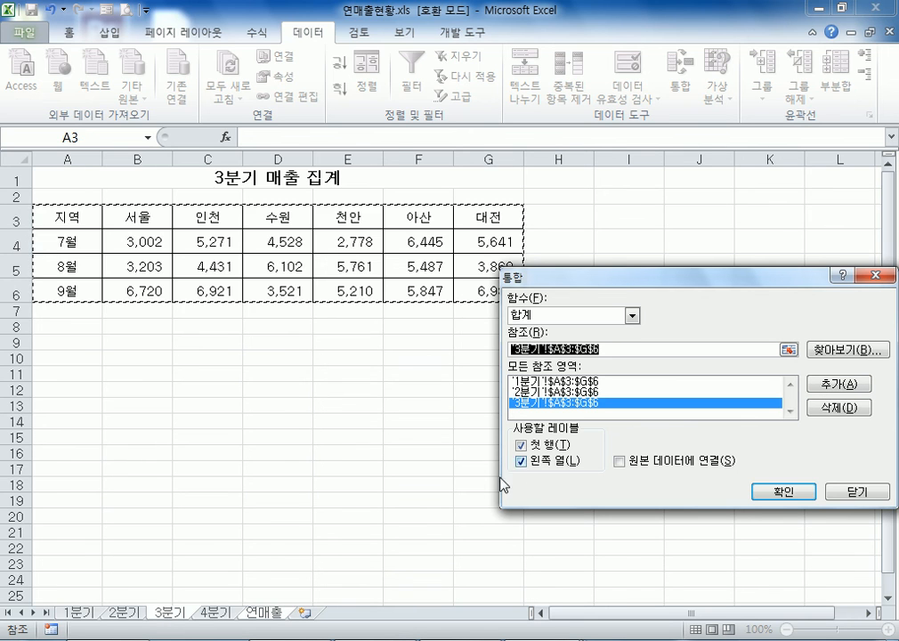
{"action": "left_click", "coordinate": [214, 612]}
{"action": "left_click", "coordinate": [837, 383]}
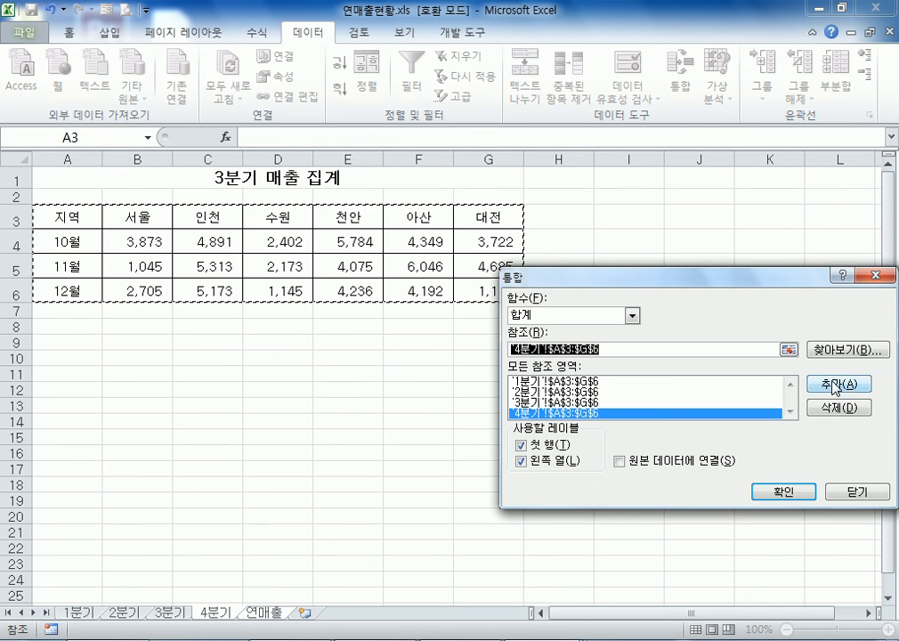
Turn off the first-row and left-column labels and run the consolidation.
{"action": "left_click", "coordinate": [521, 444]}
{"action": "left_click", "coordinate": [520, 461]}
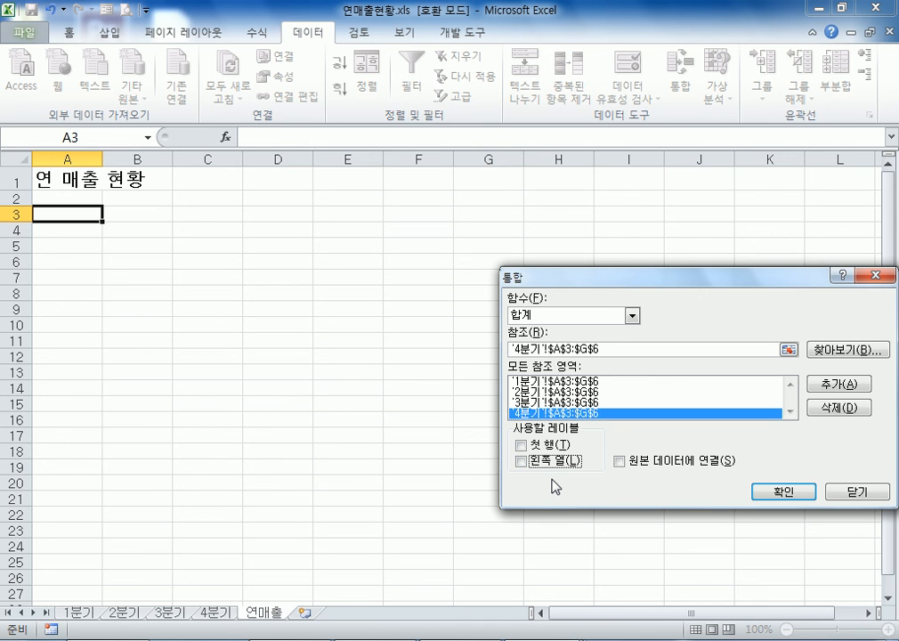
{"action": "left_click", "coordinate": [785, 494]}
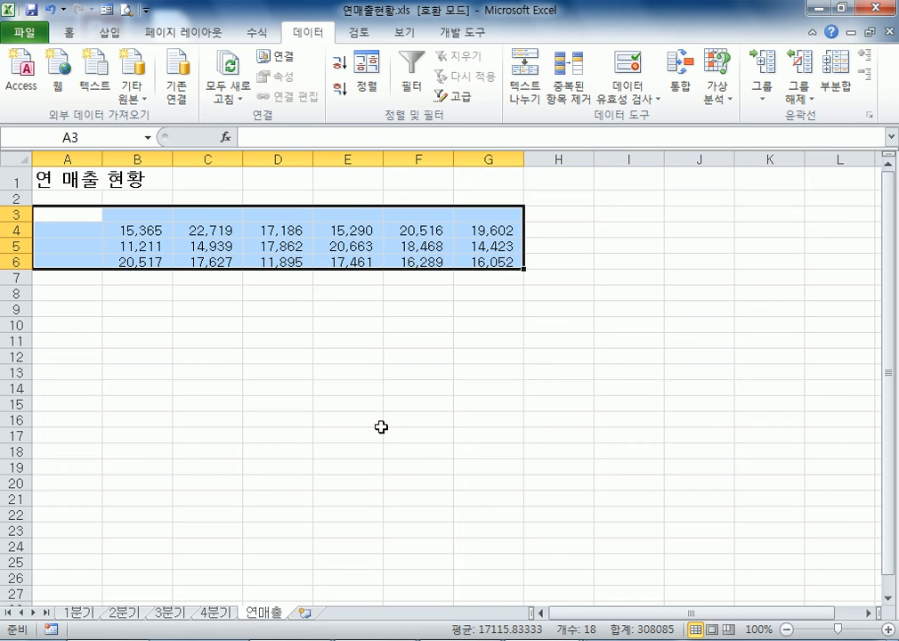
Clear the unlabelled totals and rerun the consolidation at A3 with the same references and no labels.
{"action": "key", "text": "Delete"}
{"action": "left_click", "coordinate": [78, 213]}
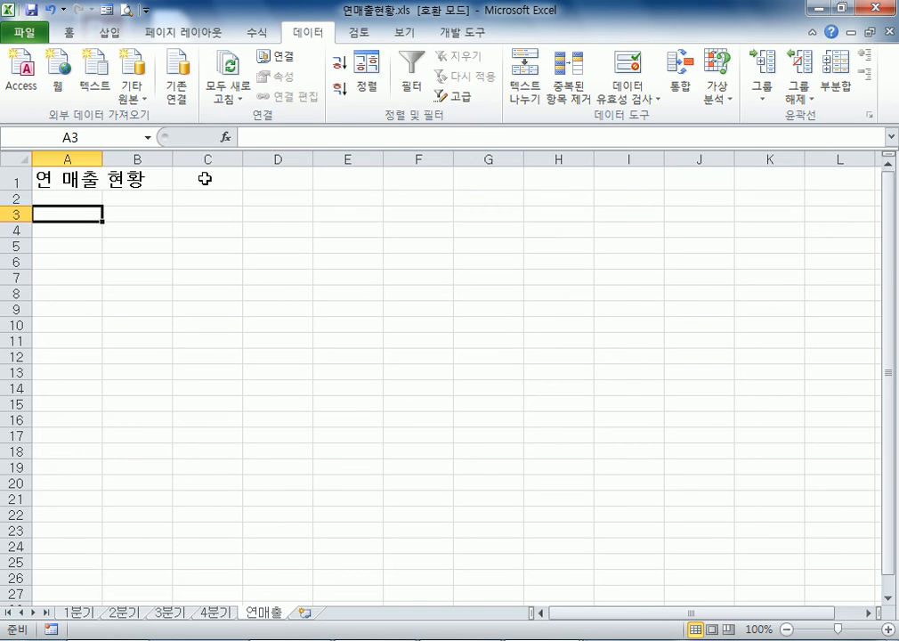
{"action": "left_click", "coordinate": [698, 85]}
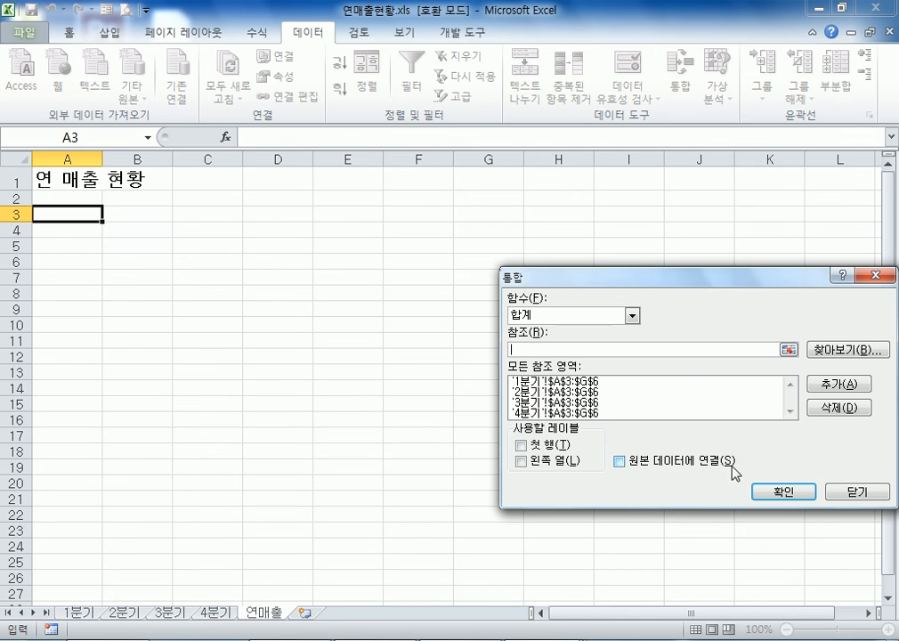
{"action": "left_click", "coordinate": [774, 498]}
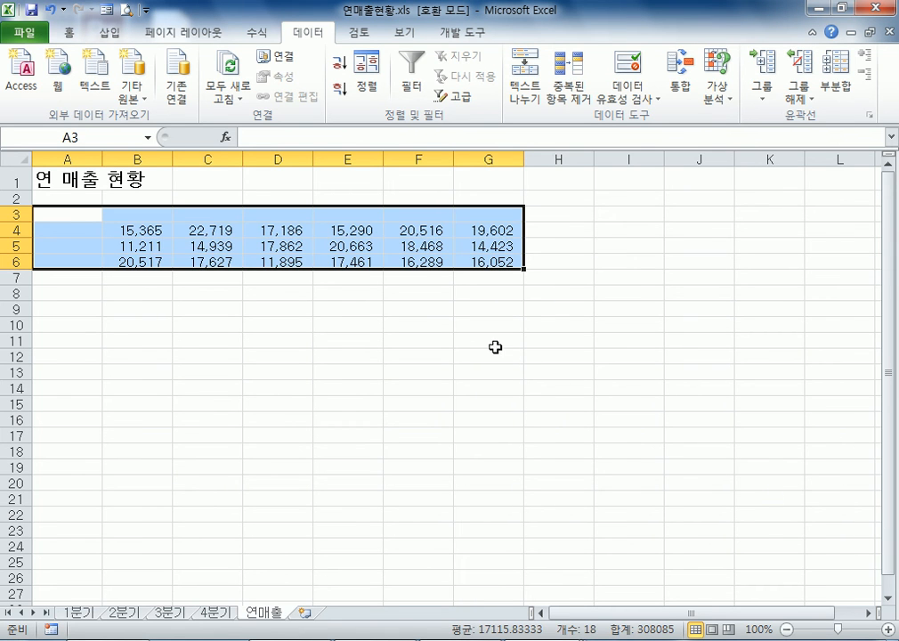
Clear the unlabelled totals and consolidate the four quarterly ranges at A3 with first-row and left-column labels turned on.
{"action": "key", "text": "Delete"}
{"action": "left_click", "coordinate": [81, 213]}
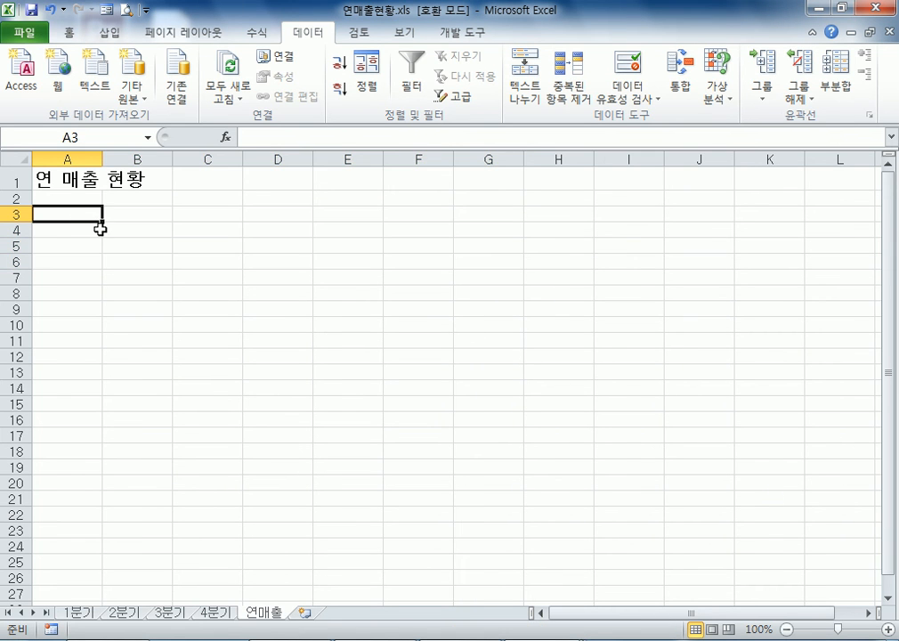
{"action": "left_click", "coordinate": [680, 92]}
{"action": "left_click", "coordinate": [534, 444]}
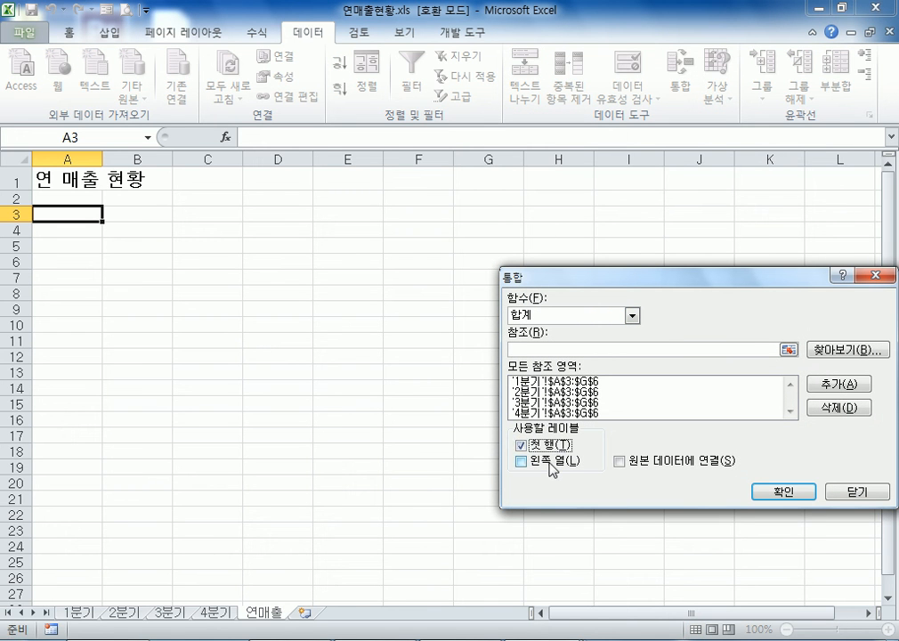
{"action": "left_click", "coordinate": [551, 462]}
{"action": "left_click", "coordinate": [758, 490]}
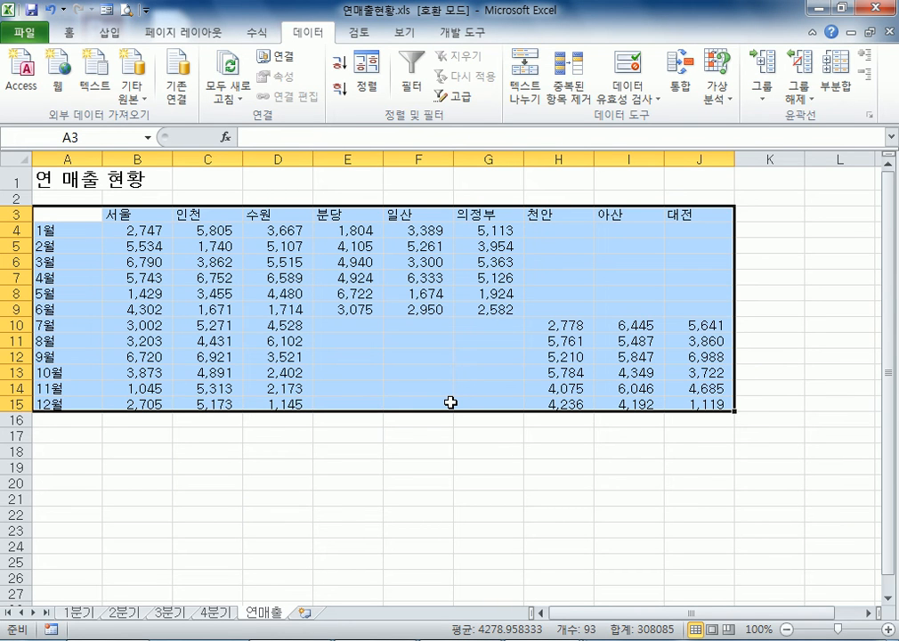
Review the consolidation label options and examine the month labels and region headers of the annual sales table.
{"action": "left_click", "coordinate": [680, 87]}
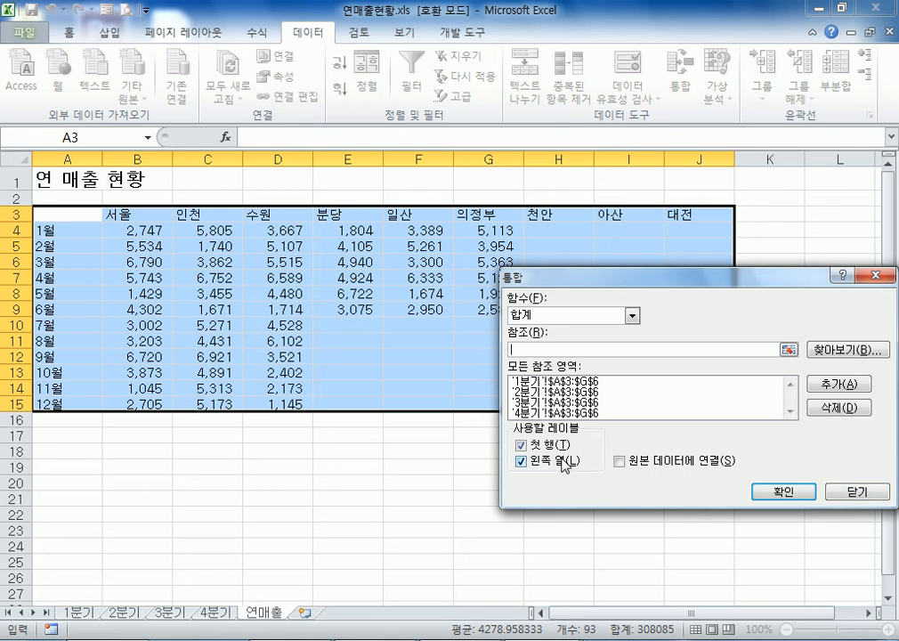
{"action": "left_click", "coordinate": [862, 494]}
{"action": "left_click_drag", "start_coordinate": [61, 229], "coordinate": [88, 405]}
{"action": "left_click", "coordinate": [143, 214]}
{"action": "left_click_drag", "start_coordinate": [143, 214], "coordinate": [681, 216]}
{"action": "left_click_drag", "start_coordinate": [46, 233], "coordinate": [46, 398]}
{"action": "left_click", "coordinate": [61, 231]}
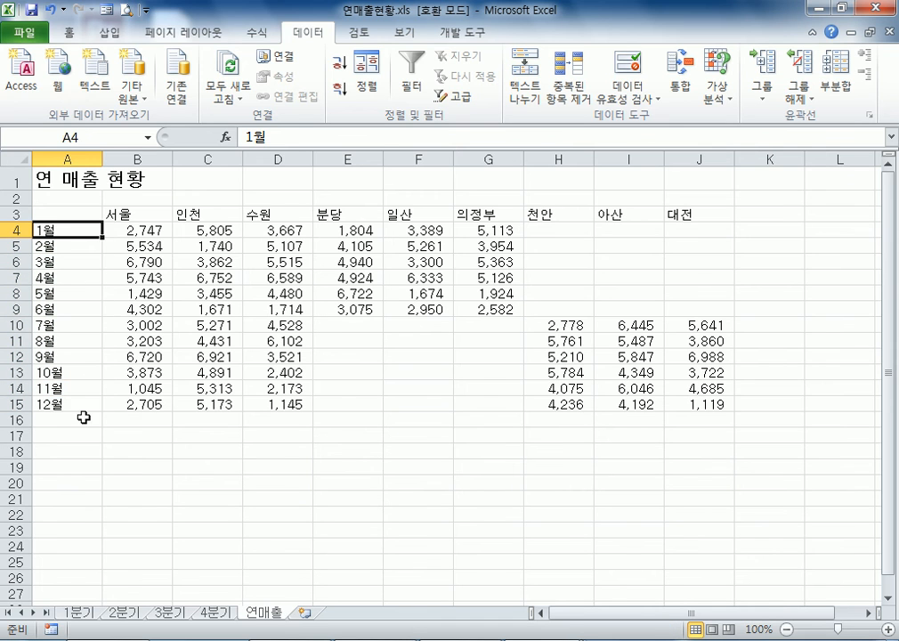
{"action": "left_click_drag", "start_coordinate": [118, 214], "coordinate": [683, 214]}
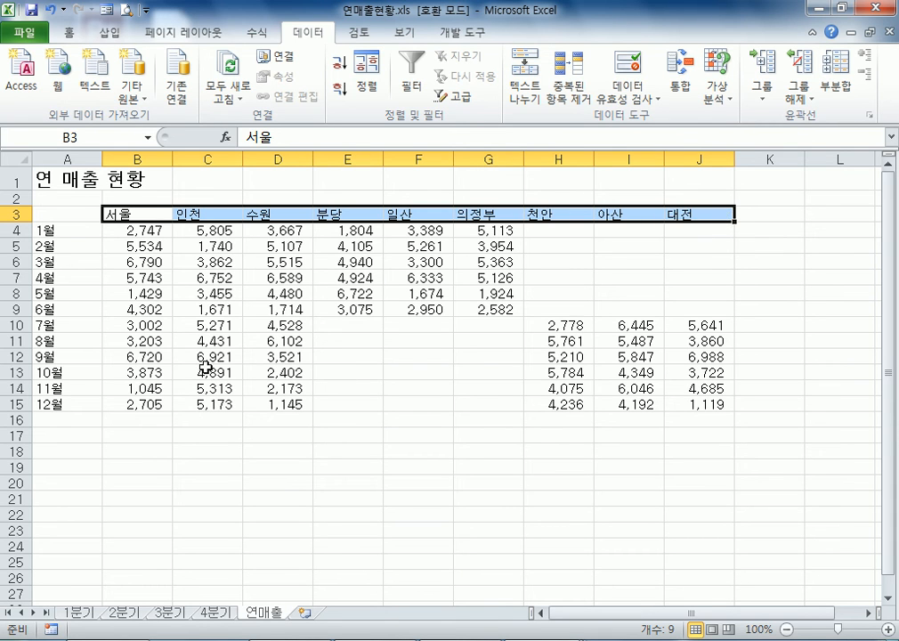
{"action": "left_click", "coordinate": [462, 354]}
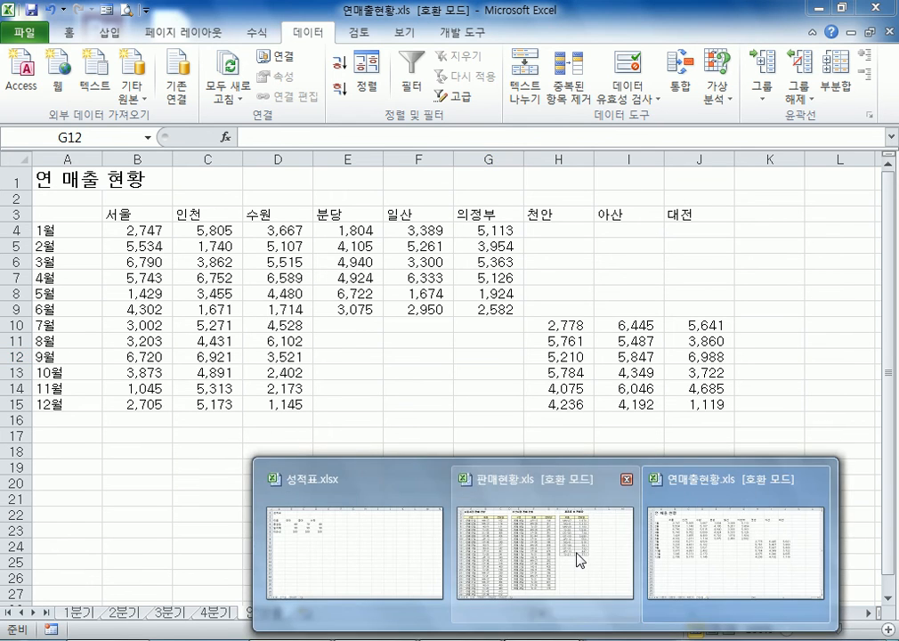
Switch to 판매현황.xls and examine the Seoul and Busan branch tables alongside the product totals in column I.
{"action": "left_click", "coordinate": [569, 560]}
{"action": "left_click_drag", "start_coordinate": [72, 158], "coordinate": [227, 156]}
{"action": "left_click_drag", "start_coordinate": [312, 158], "coordinate": [441, 174]}
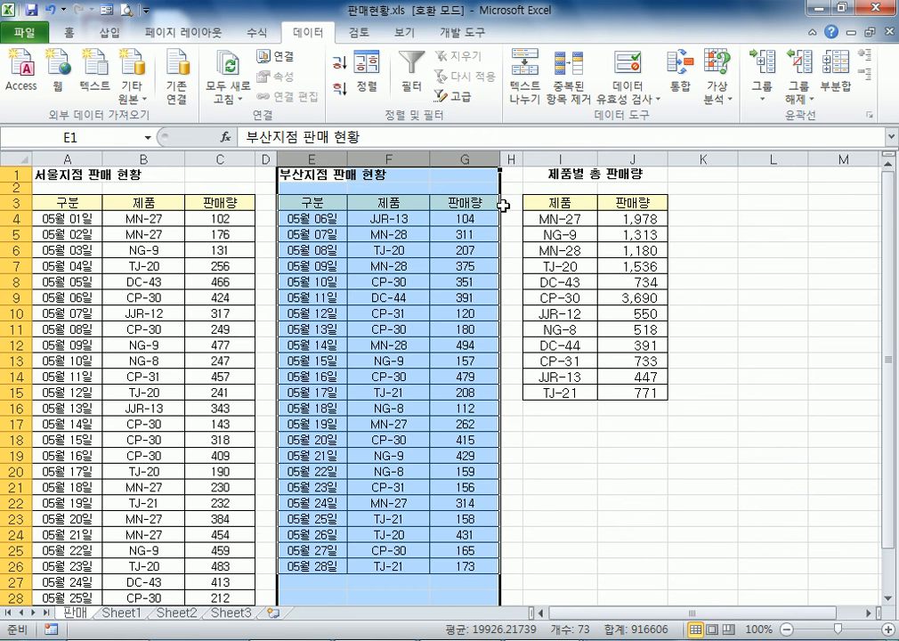
{"action": "left_click_drag", "start_coordinate": [556, 219], "coordinate": [589, 391]}
{"action": "left_click", "coordinate": [584, 409]}
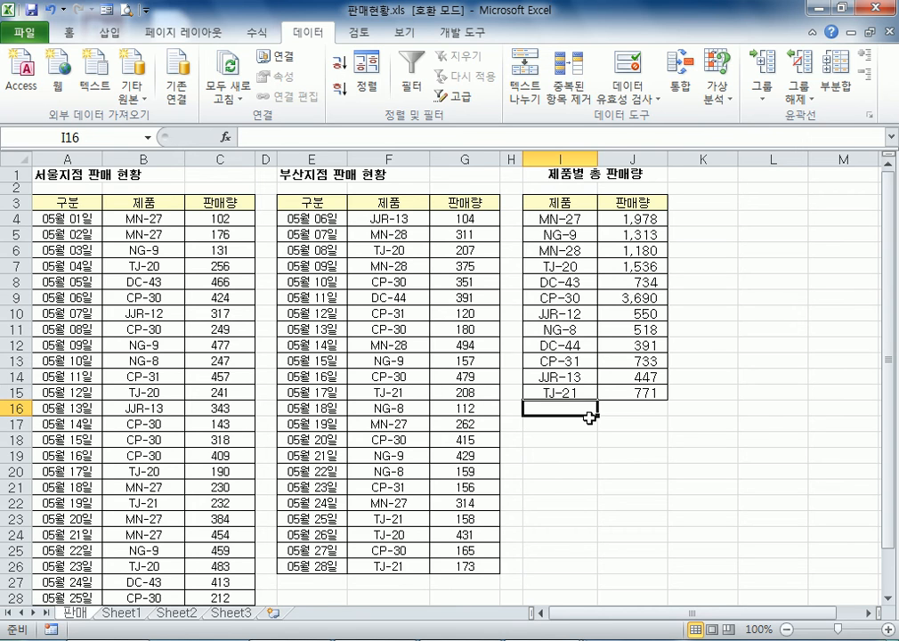
{"action": "left_click_drag", "start_coordinate": [151, 233], "coordinate": [89, 240]}
{"action": "left_click", "coordinate": [94, 329]}
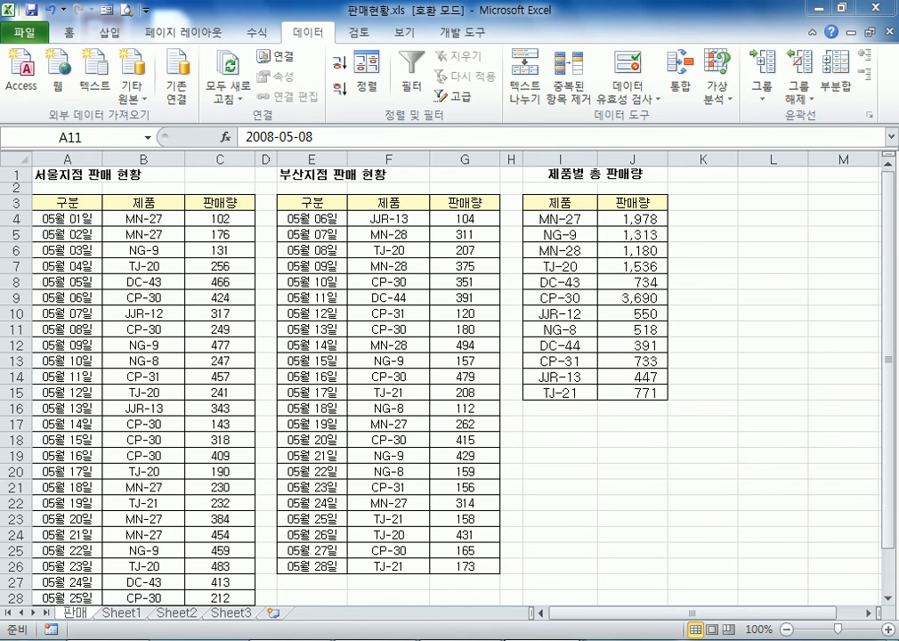
Return to 연매출현황.xls and review its quarterly sheets and the 연매출 sheet.
{"action": "left_click", "coordinate": [708, 577]}
{"action": "left_click", "coordinate": [100, 614]}
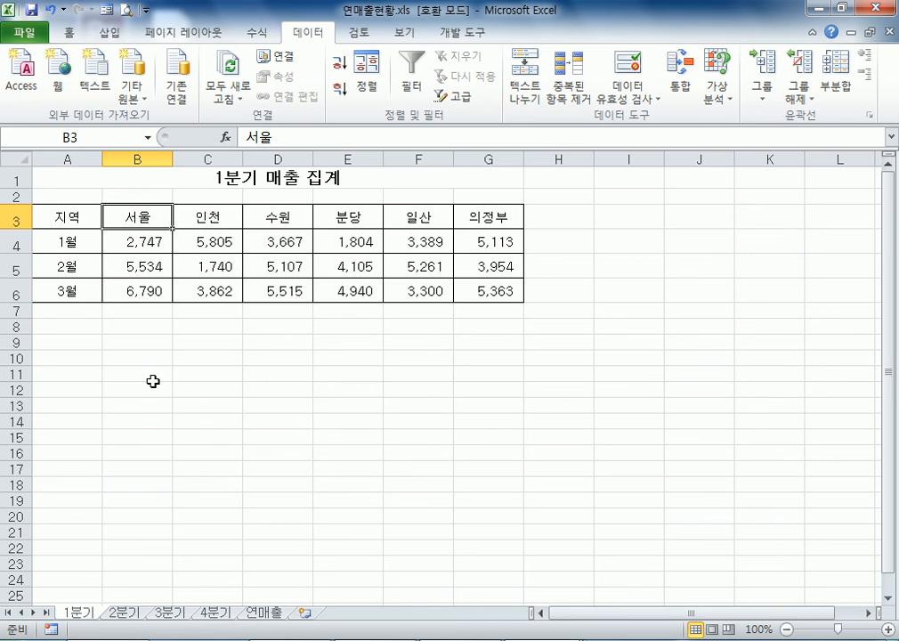
{"action": "left_click", "coordinate": [166, 613]}
{"action": "left_click", "coordinate": [130, 613]}
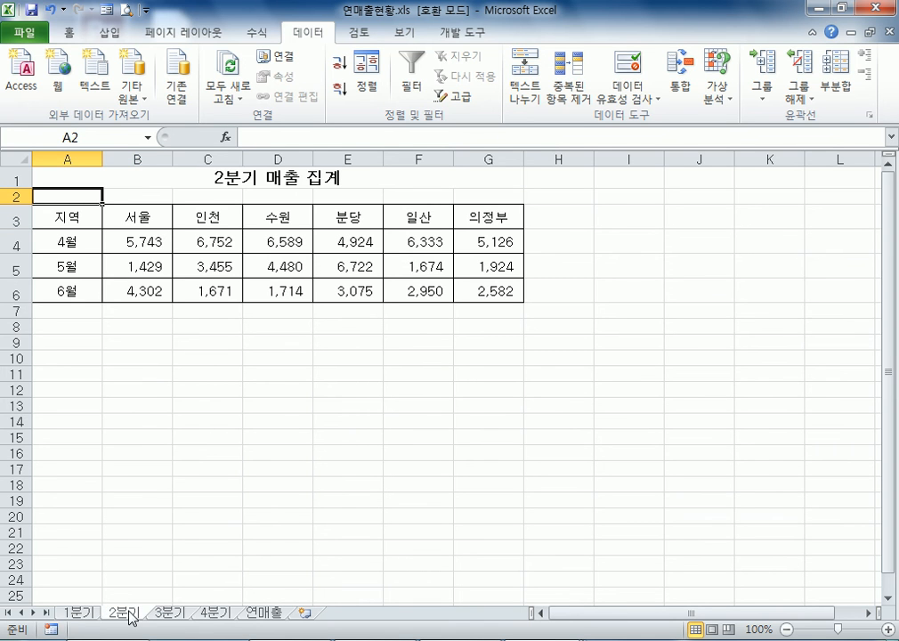
{"action": "left_click", "coordinate": [214, 613]}
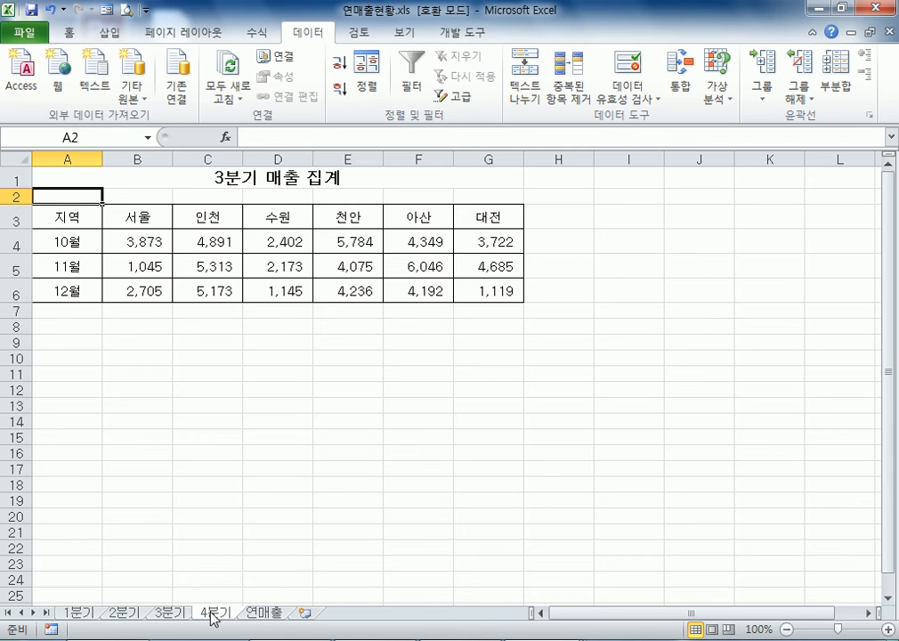
{"action": "left_click", "coordinate": [267, 613]}
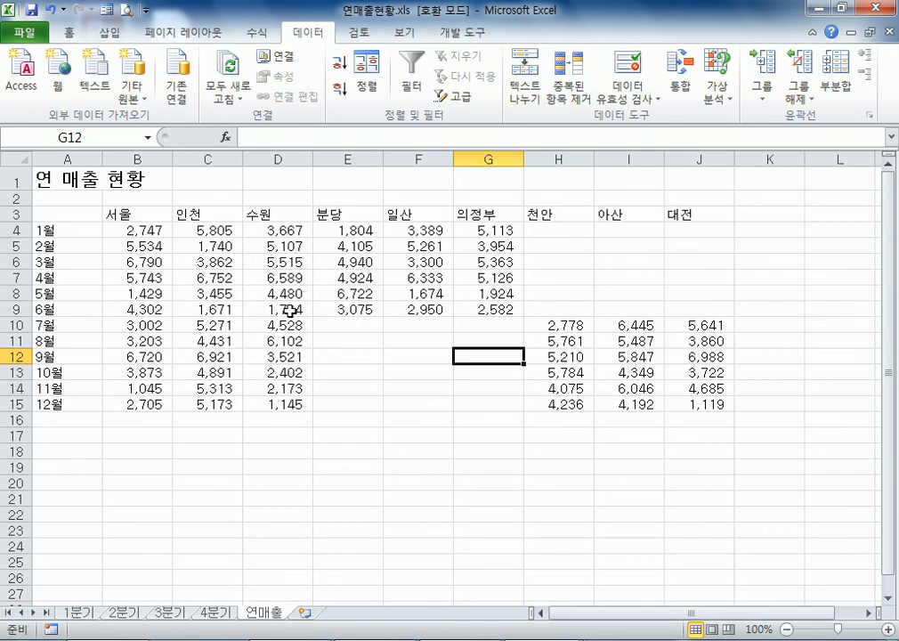
Open 기말고사.xls, 성적표.xls and 중간고사.xls together from the Part05-01 folder.
{"action": "left_click", "coordinate": [26, 34]}
{"action": "left_click", "coordinate": [40, 111]}
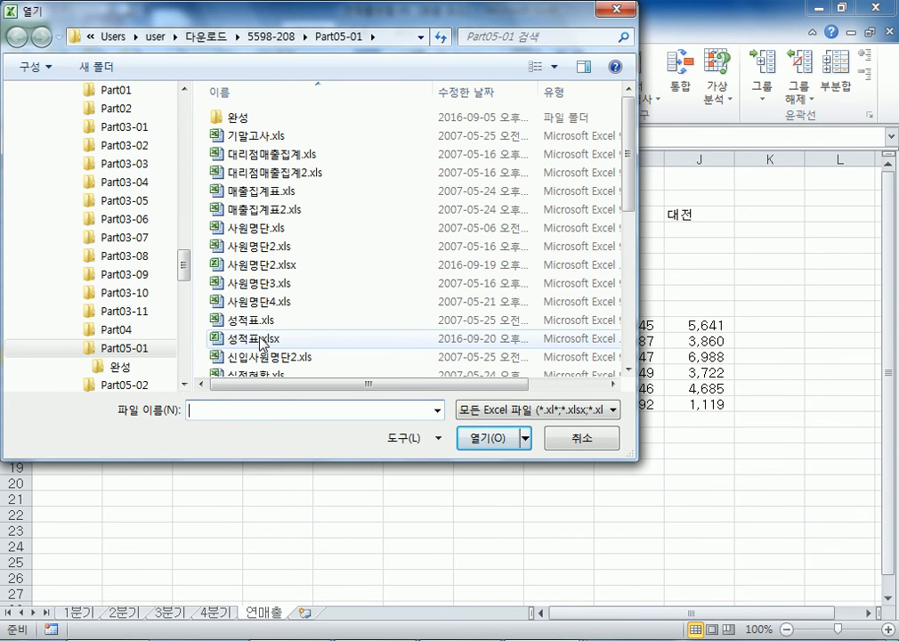
{"action": "left_click", "coordinate": [264, 339]}
{"action": "scroll", "coordinate": [276, 347], "scroll_direction": "down", "scroll_amount": 4}
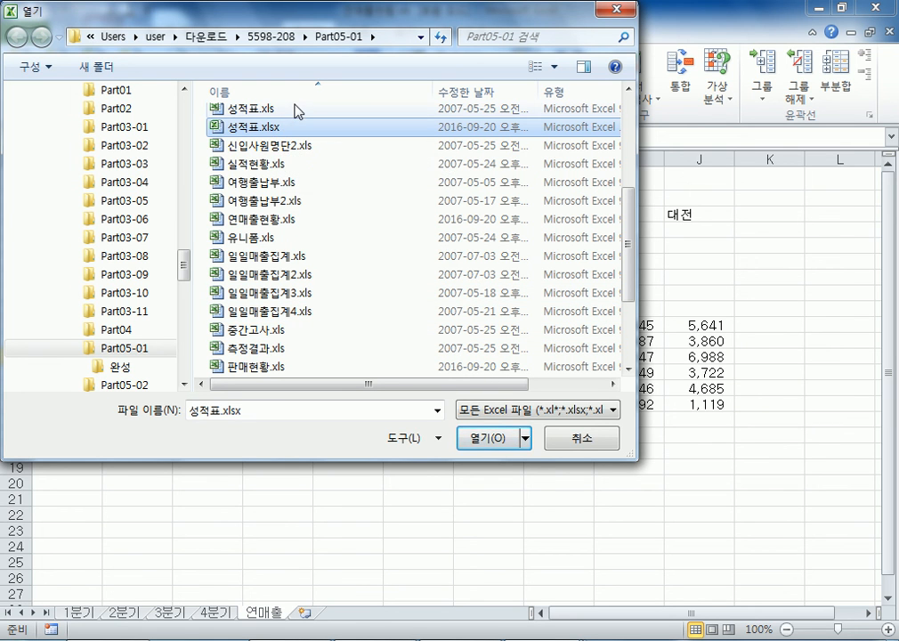
{"action": "left_click", "coordinate": [294, 110]}
{"action": "scroll", "coordinate": [295, 185], "scroll_direction": "up", "scroll_amount": 3}
{"action": "scroll", "coordinate": [295, 272], "scroll_direction": "down", "scroll_amount": 3}
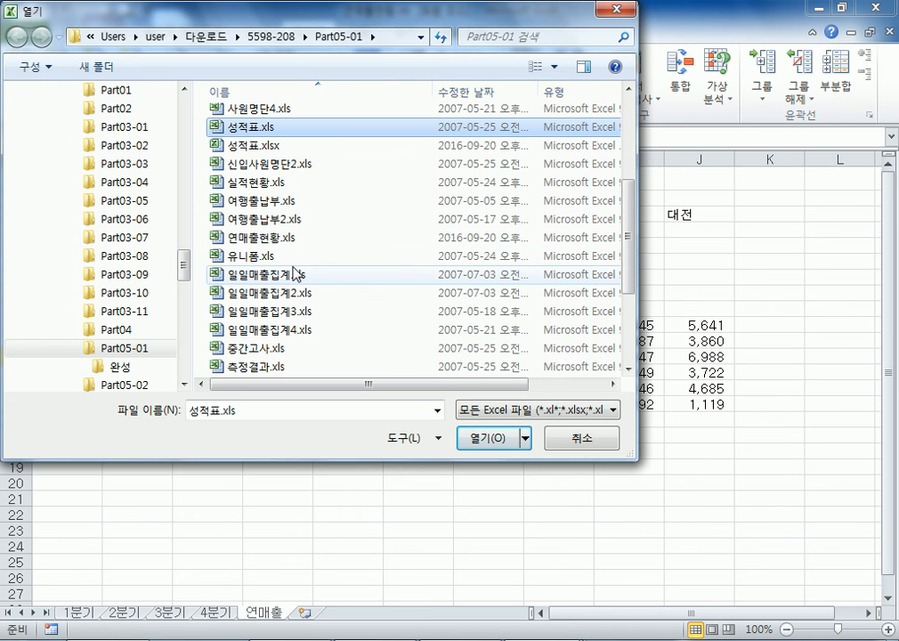
{"action": "scroll", "coordinate": [294, 273], "scroll_direction": "down", "scroll_amount": 1}
{"action": "left_click", "coordinate": [256, 294], "text": "ctrl"}
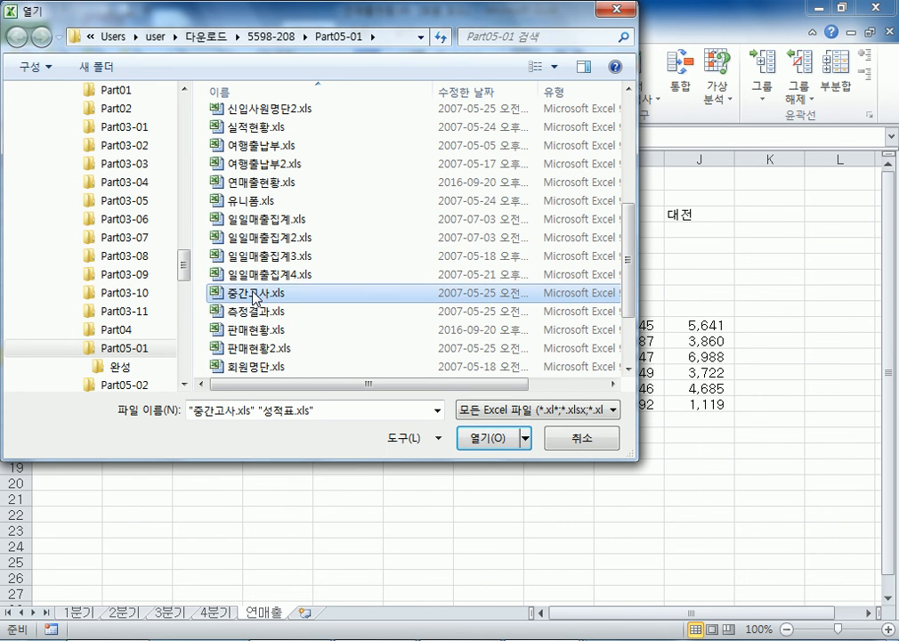
{"action": "scroll", "coordinate": [257, 292], "scroll_direction": "up", "scroll_amount": 3}
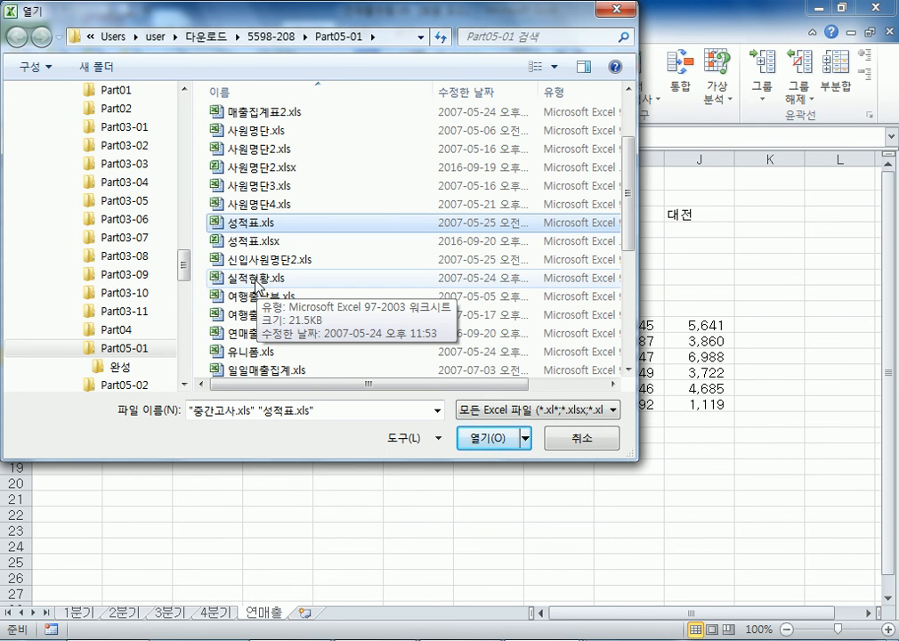
{"action": "scroll", "coordinate": [257, 285], "scroll_direction": "up", "scroll_amount": 2}
{"action": "left_click", "coordinate": [268, 138], "text": "ctrl"}
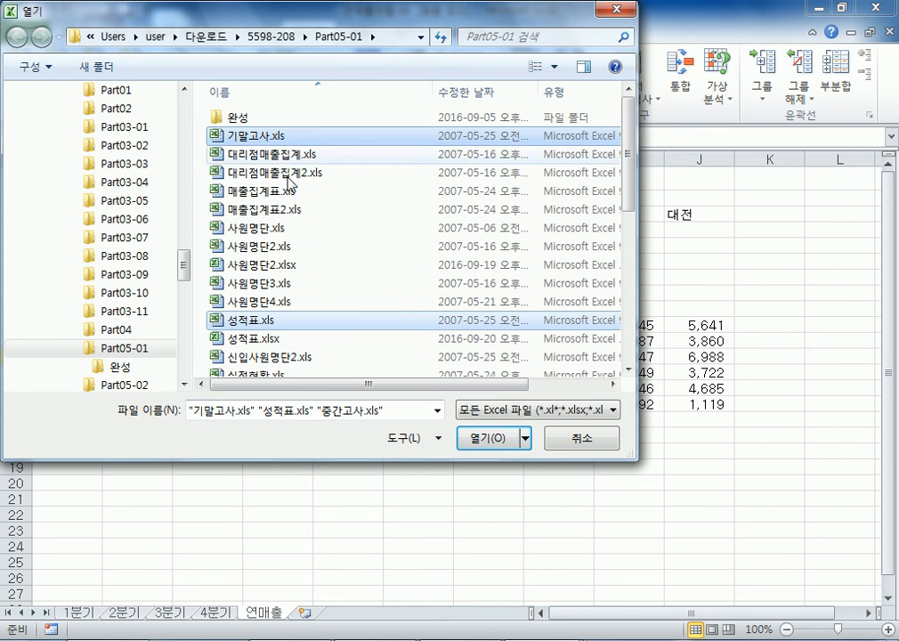
{"action": "key", "text": "Return"}
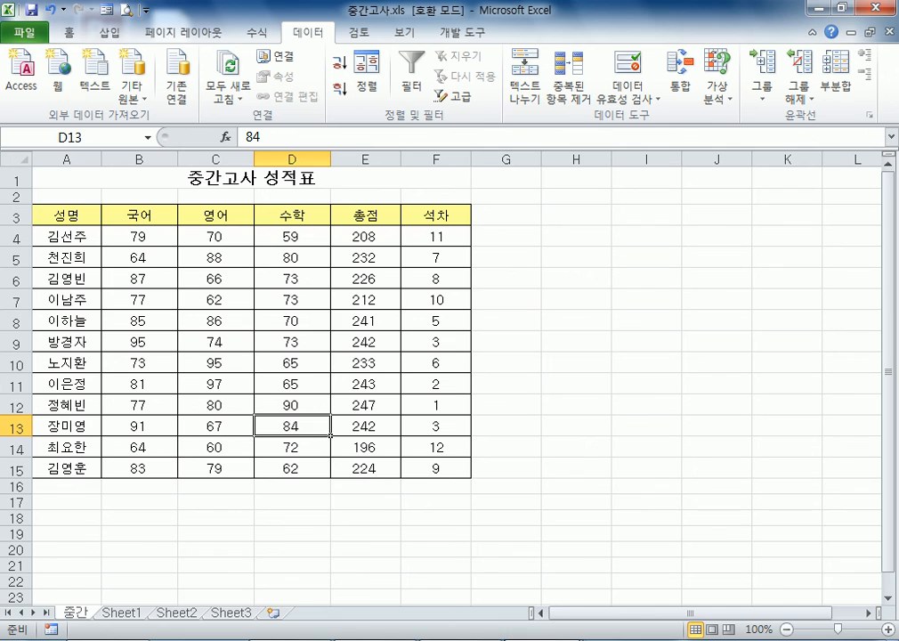
Look over the final exam table in 기말고사.xls and the midterm table in 중간고사.xls.
{"action": "left_click", "coordinate": [542, 639]}
{"action": "mouse_move", "coordinate": [507, 561]}
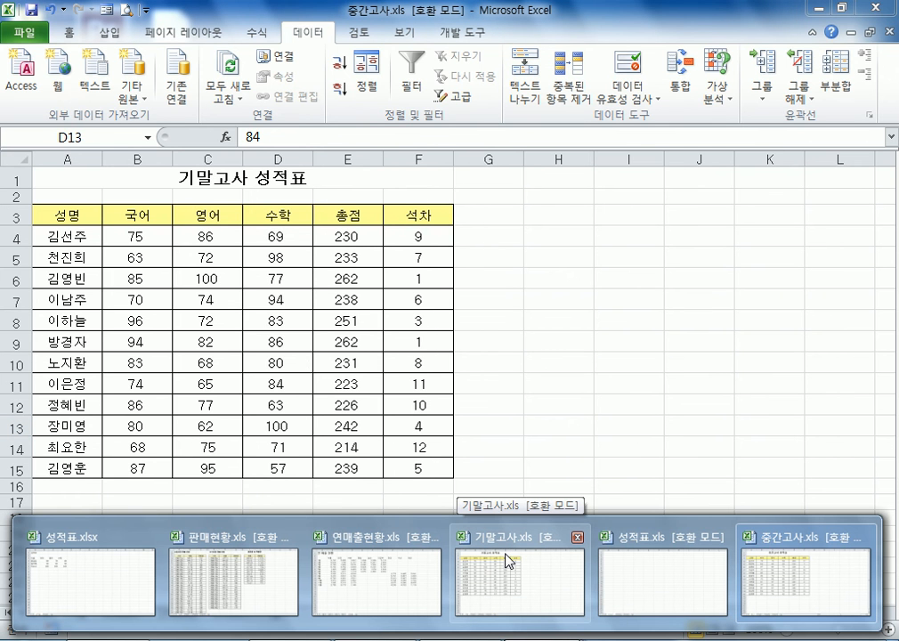
{"action": "mouse_move", "coordinate": [614, 561]}
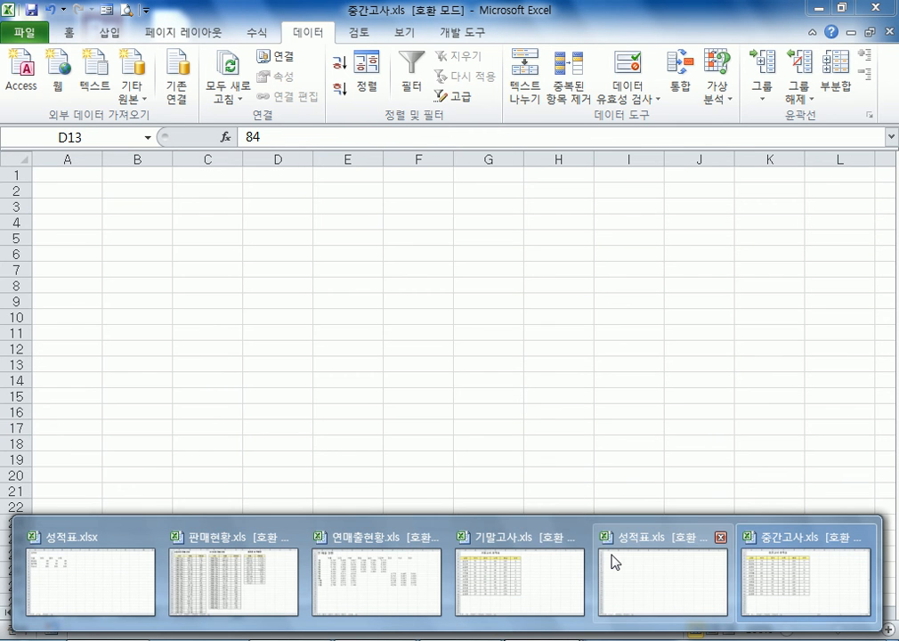
{"action": "left_click", "coordinate": [497, 562]}
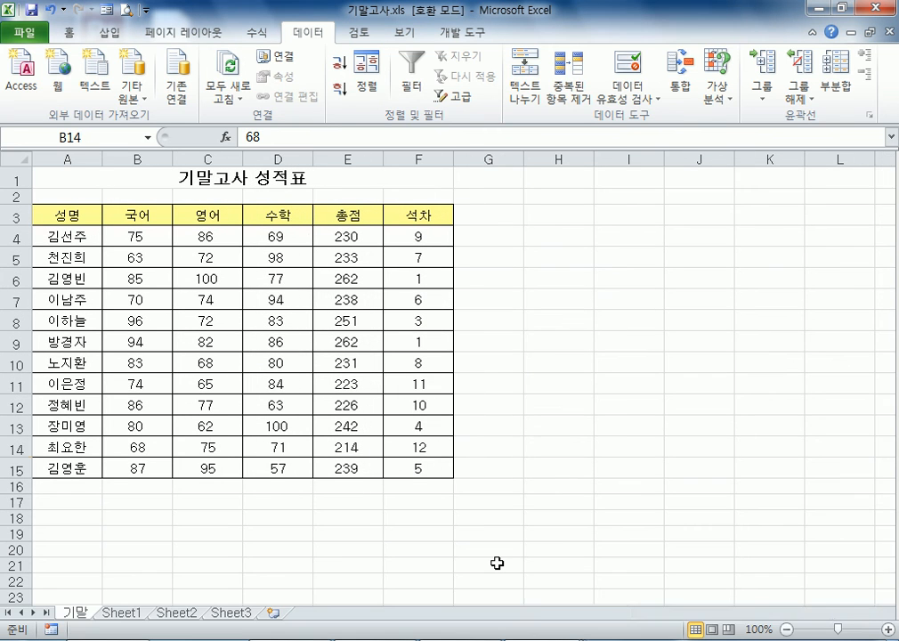
{"action": "left_click", "coordinate": [539, 639]}
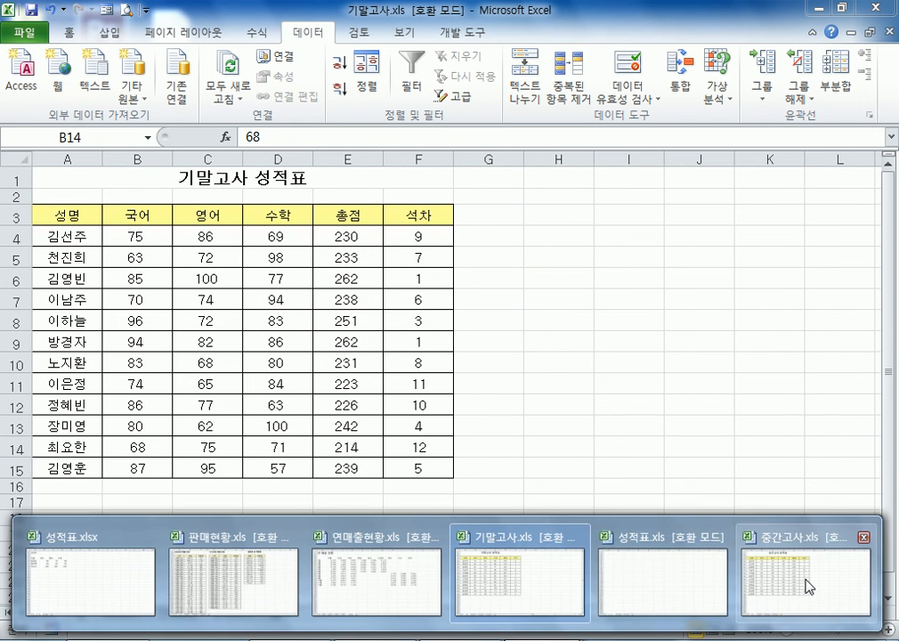
{"action": "left_click", "coordinate": [808, 585]}
{"action": "left_click", "coordinate": [538, 638]}
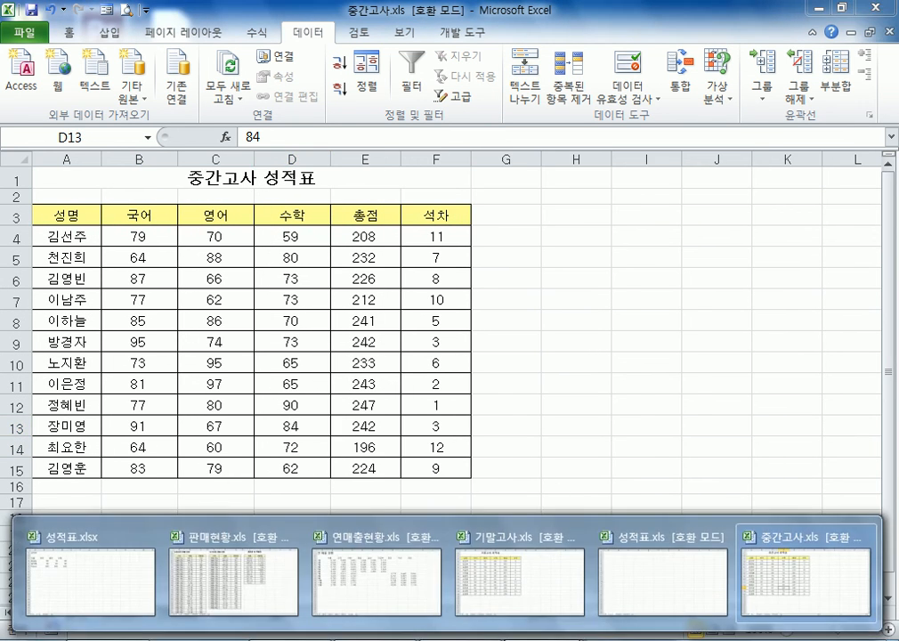
Start a consolidation at A1 of Sheet1 in 성적표.xls and add range A3:F15 of the 중간 sheet in 중간고사.xls as a reference.
{"action": "left_click", "coordinate": [644, 586]}
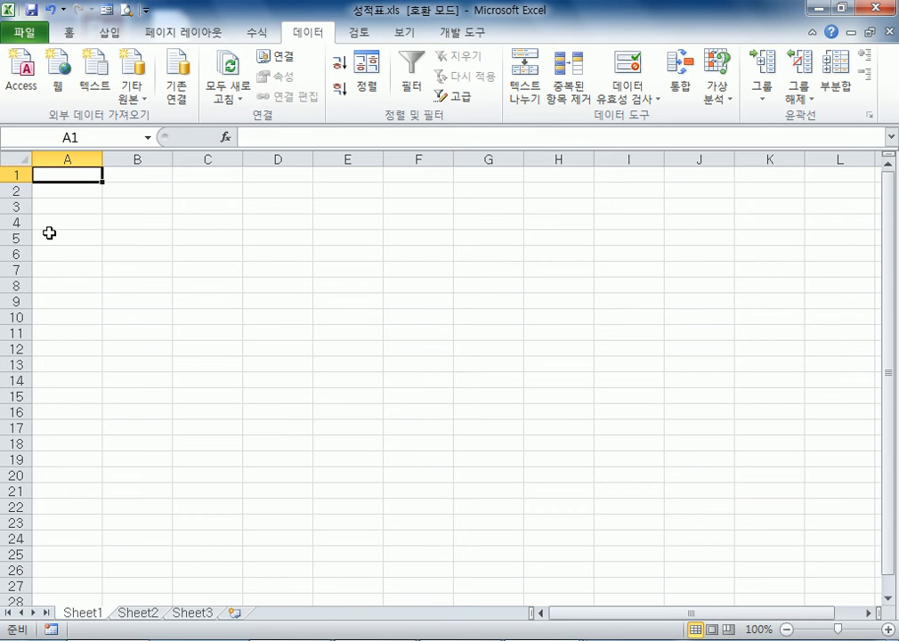
{"action": "left_click", "coordinate": [682, 76]}
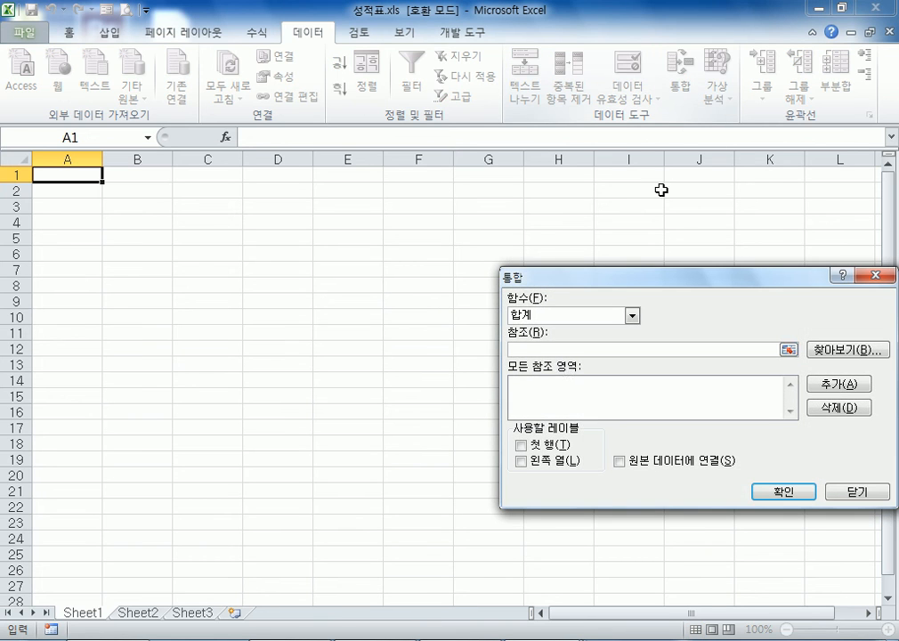
{"action": "mouse_move", "coordinate": [448, 637]}
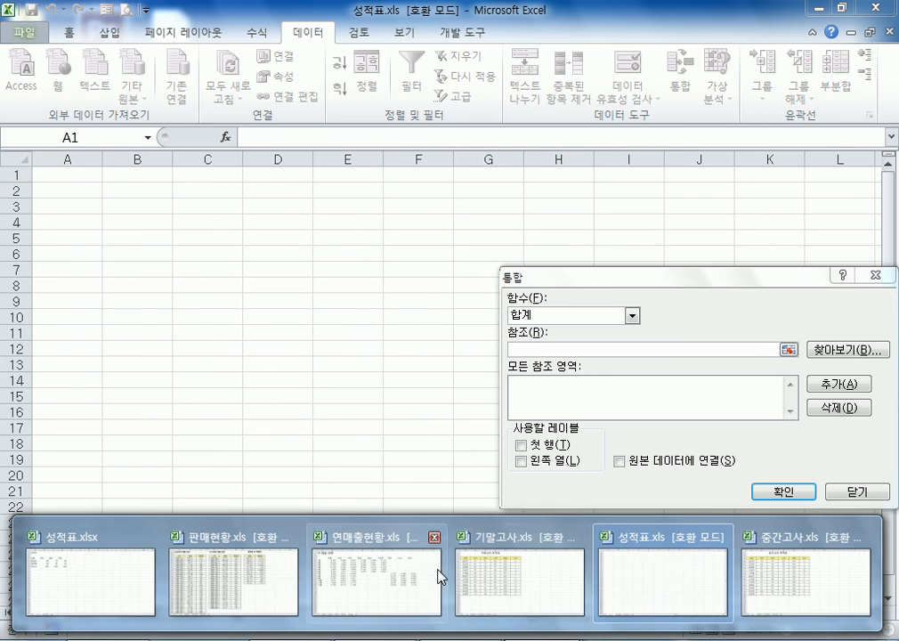
{"action": "left_click", "coordinate": [756, 583]}
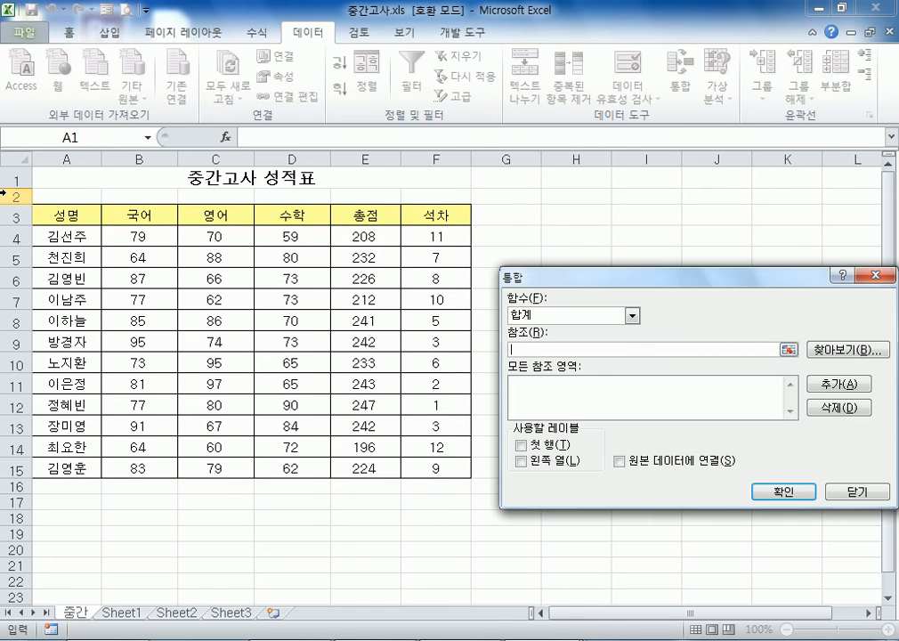
{"action": "left_click_drag", "start_coordinate": [43, 215], "coordinate": [408, 458]}
{"action": "left_click", "coordinate": [838, 384]}
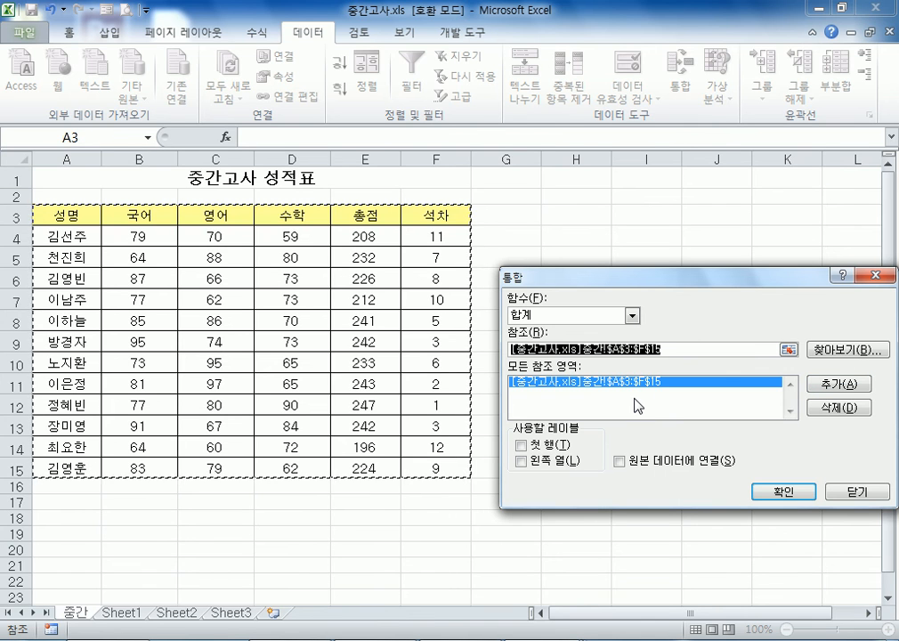
Add range A3:F15 of the 기말 sheet in 기말고사.xls to the consolidation references.
{"action": "mouse_move", "coordinate": [539, 639]}
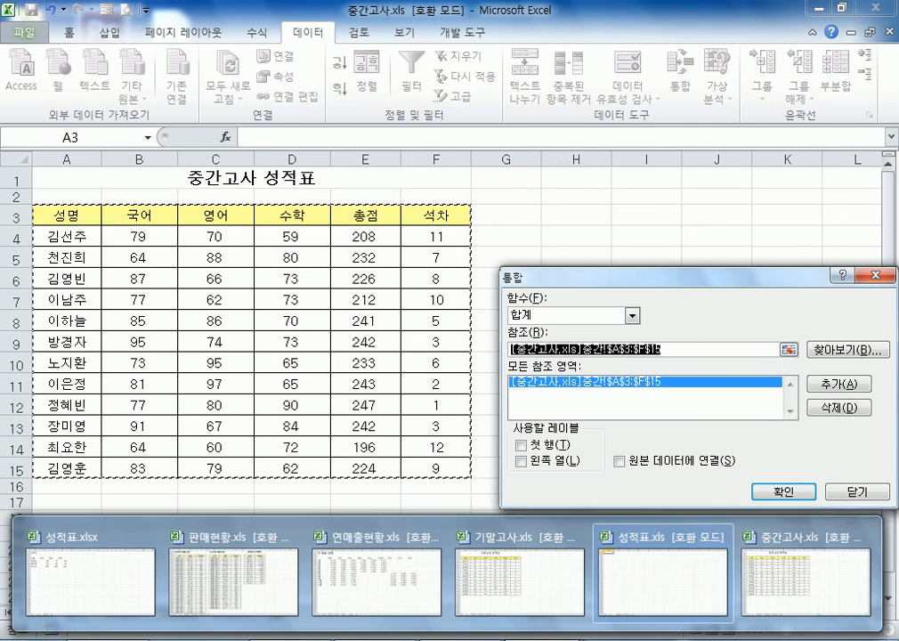
{"action": "left_click", "coordinate": [475, 589]}
{"action": "left_click_drag", "start_coordinate": [34, 218], "coordinate": [423, 474]}
{"action": "left_click", "coordinate": [845, 385]}
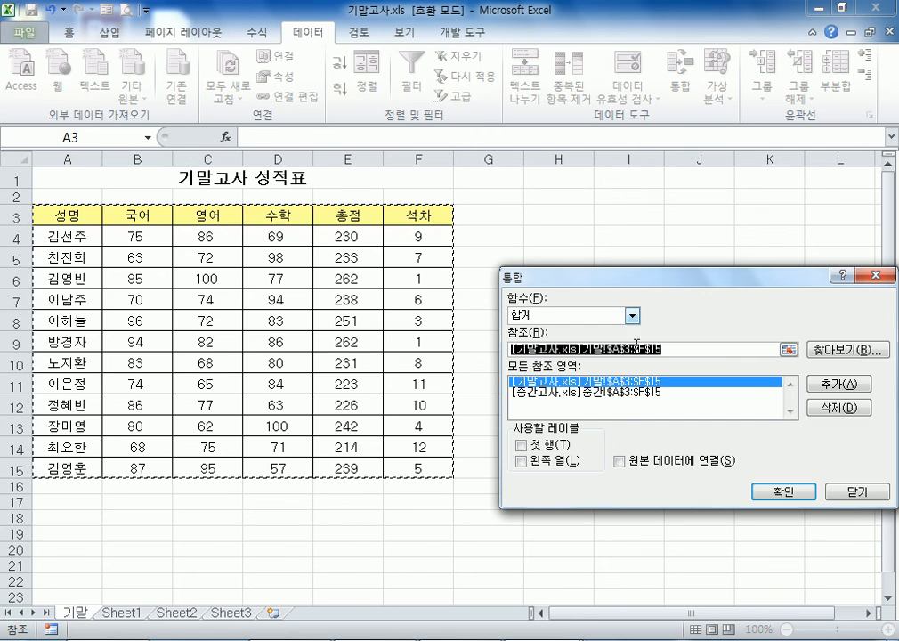
Turn on linking to the source data and run the sum consolidation without row or column labels.
{"action": "left_click", "coordinate": [621, 460]}
{"action": "left_click_drag", "start_coordinate": [669, 276], "coordinate": [621, 60]}
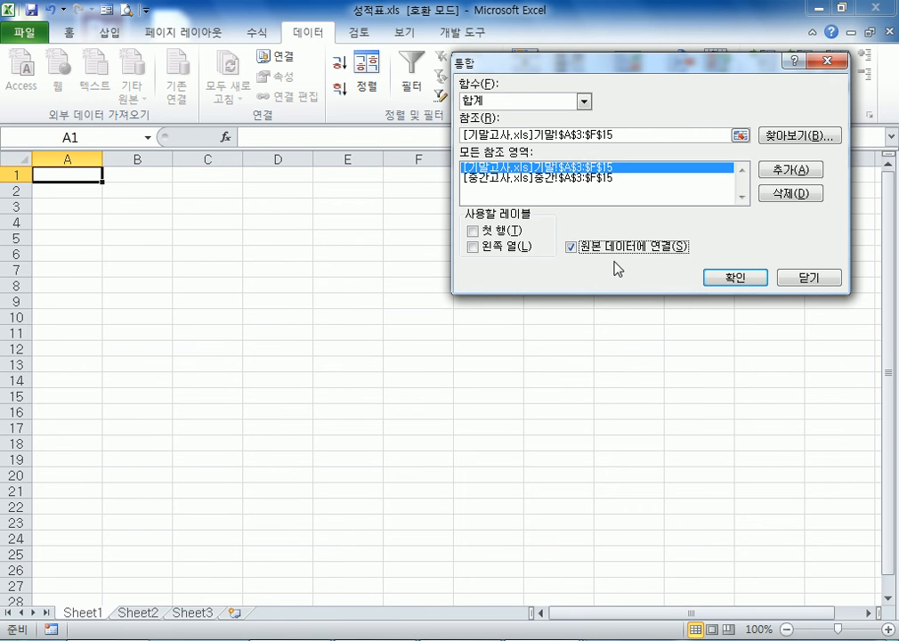
{"action": "left_click", "coordinate": [726, 275]}
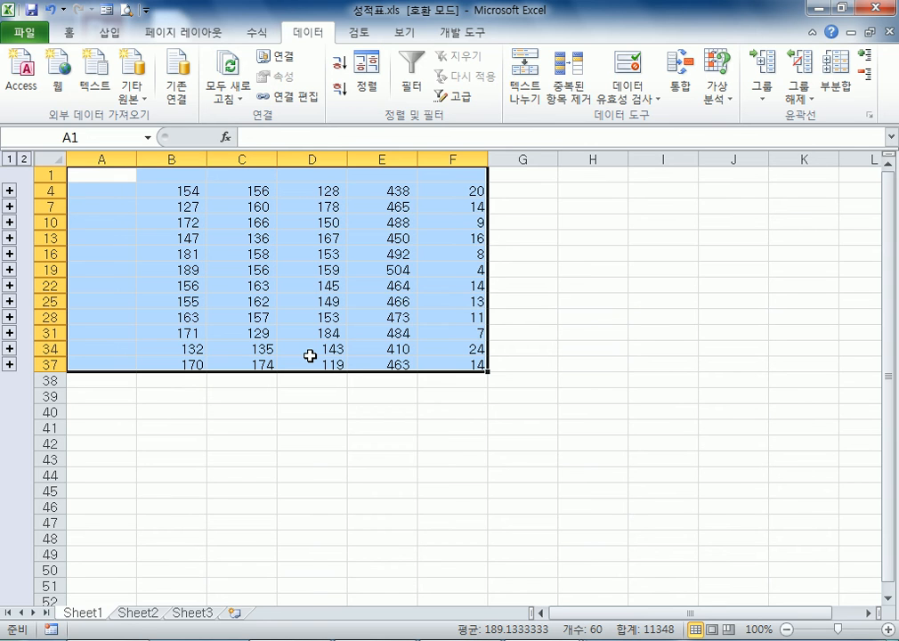
Delete all cells of Sheet1 in 성적표.xls and select A1.
{"action": "key", "text": "alt+Tab"}
{"action": "left_click", "coordinate": [645, 638]}
{"action": "left_click", "coordinate": [641, 596]}
{"action": "left_click", "coordinate": [55, 158]}
{"action": "key", "text": "Delete"}
{"action": "right_click", "coordinate": [57, 159]}
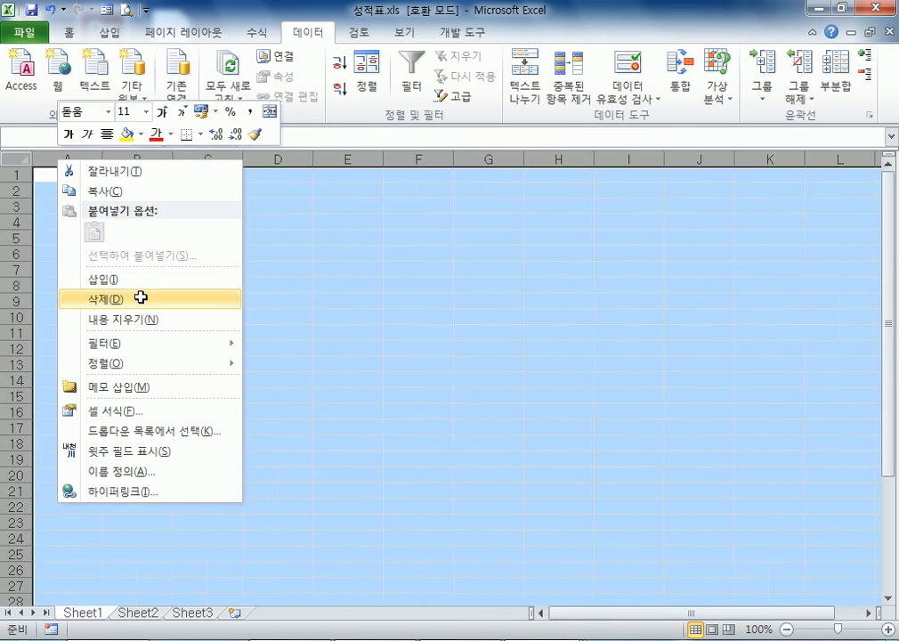
{"action": "left_click", "coordinate": [144, 300]}
{"action": "left_click", "coordinate": [82, 175]}
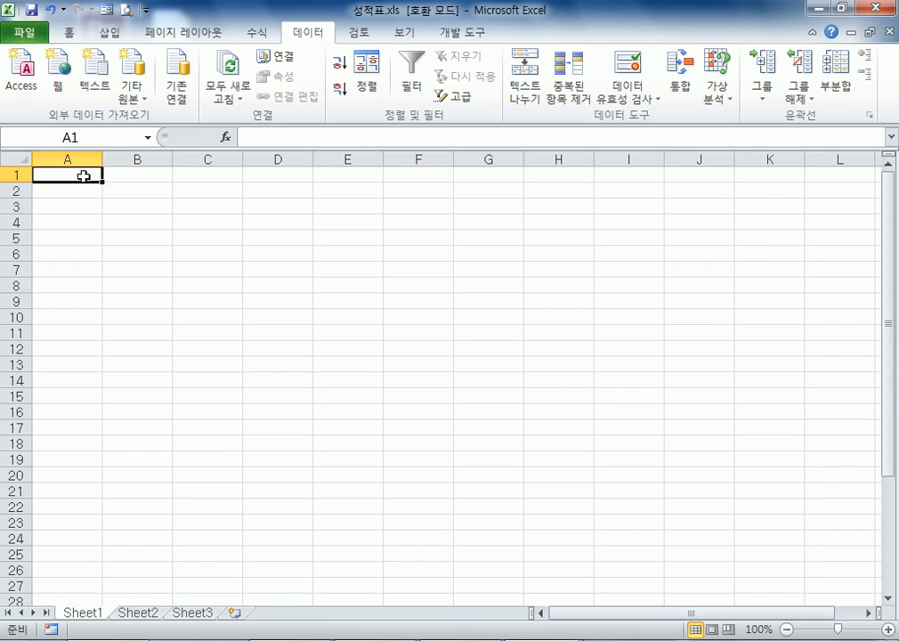
Rerun the linked exam consolidation at A1 with first-row and left-column labels turned on.
{"action": "left_click", "coordinate": [674, 86]}
{"action": "left_click", "coordinate": [472, 231]}
{"action": "left_click", "coordinate": [482, 252]}
{"action": "left_click", "coordinate": [737, 277]}
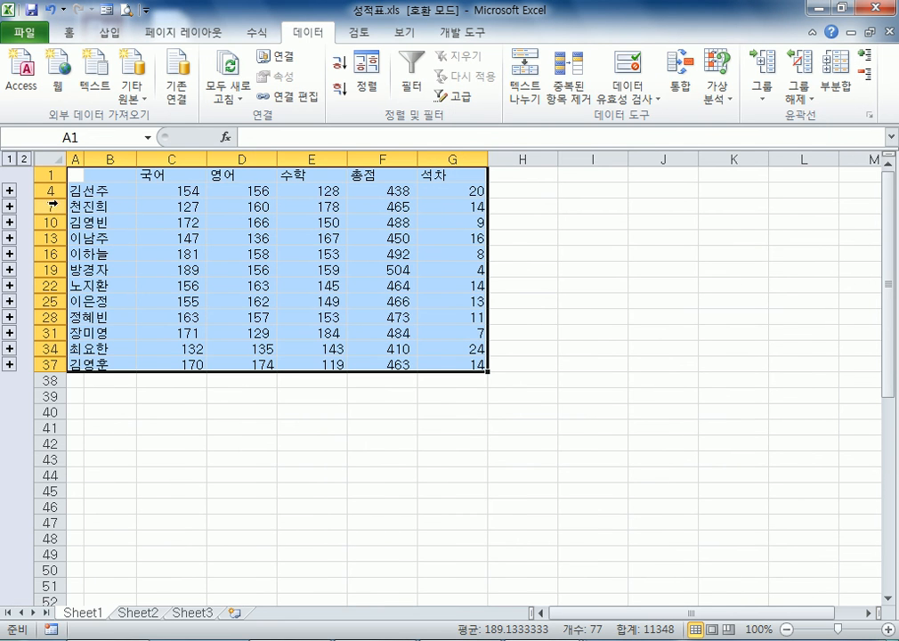
Expand and collapse the first student's outline group in Sheet1, and check the formula in D13.
{"action": "left_click", "coordinate": [9, 191]}
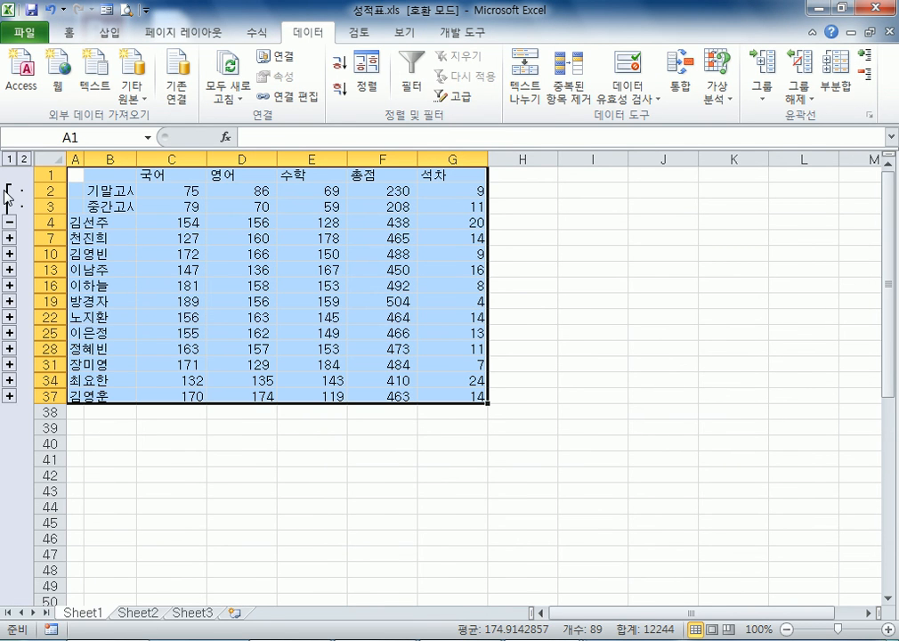
{"action": "left_click", "coordinate": [8, 188]}
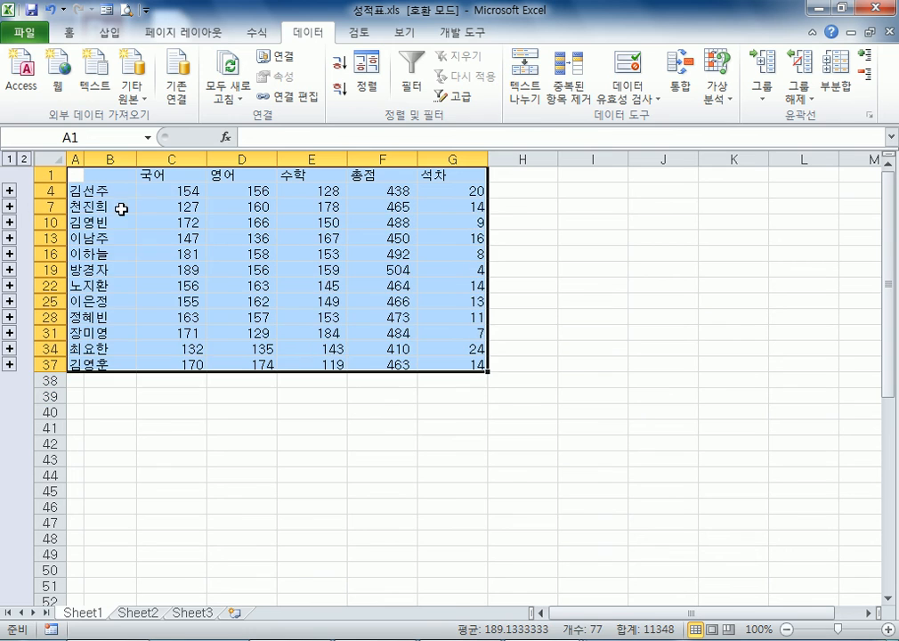
{"action": "left_click", "coordinate": [260, 242]}
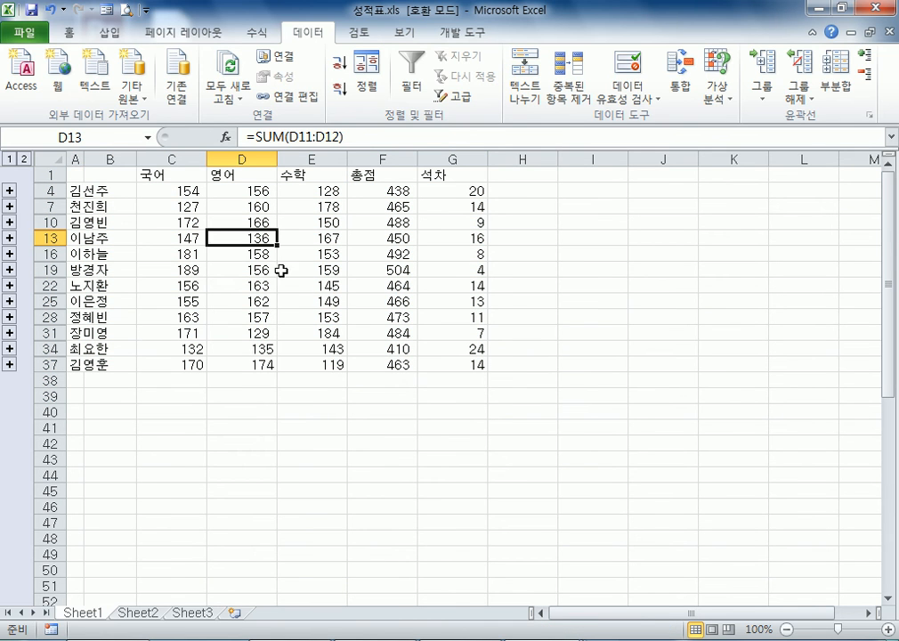
Try widening column A of the consolidated table, and undo the width change.
{"action": "left_click_drag", "start_coordinate": [81, 159], "coordinate": [116, 158]}
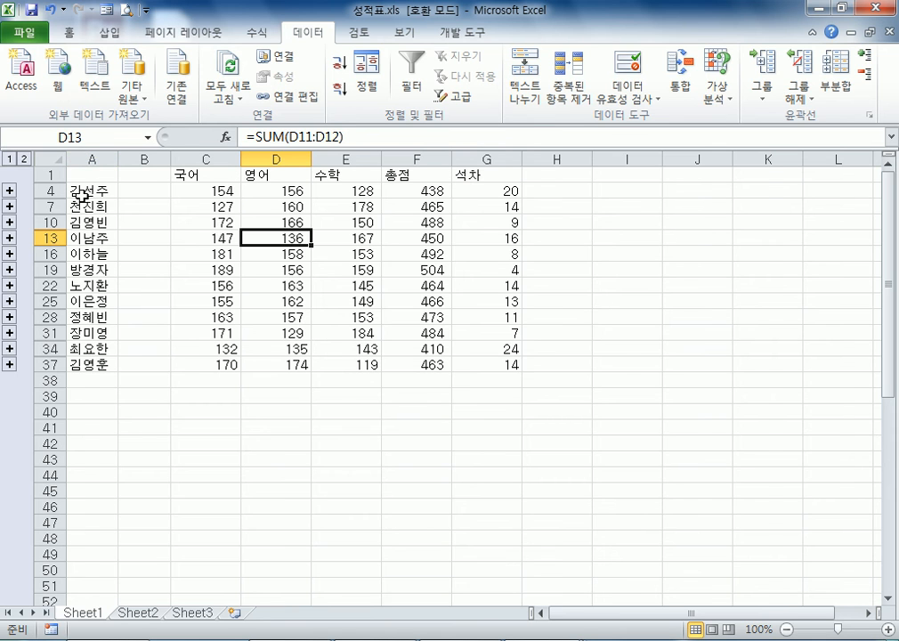
{"action": "key", "text": "ctrl+z"}
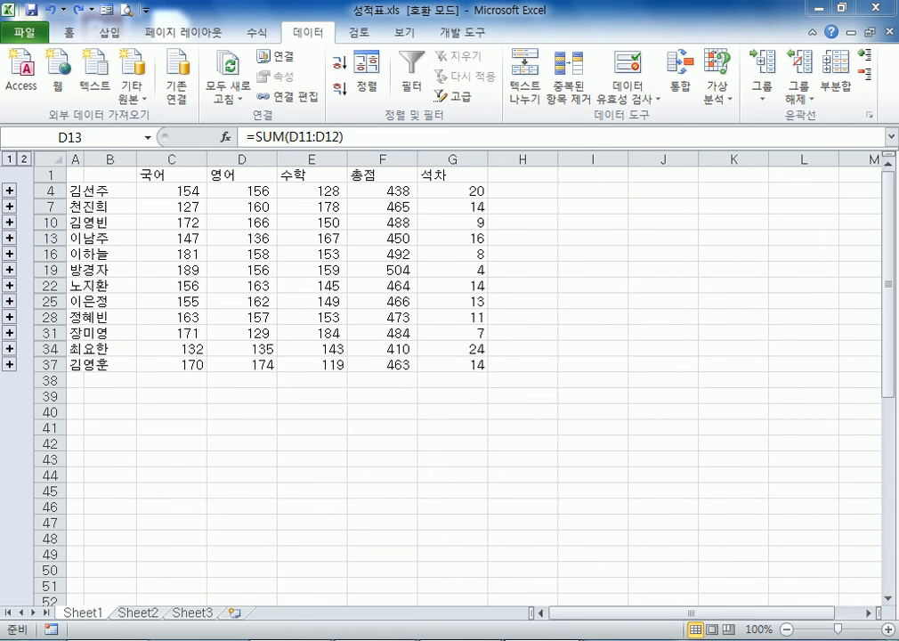
Examine the source score tables in 기말고사.xls and 중간고사.xls, and return to 성적표.xls.
{"action": "left_click", "coordinate": [472, 578]}
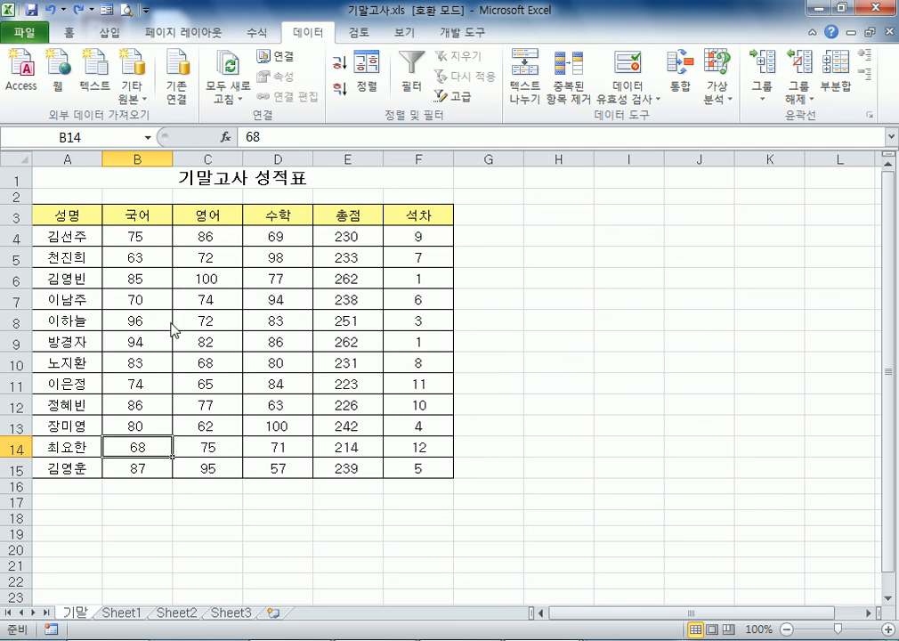
{"action": "left_click", "coordinate": [563, 637]}
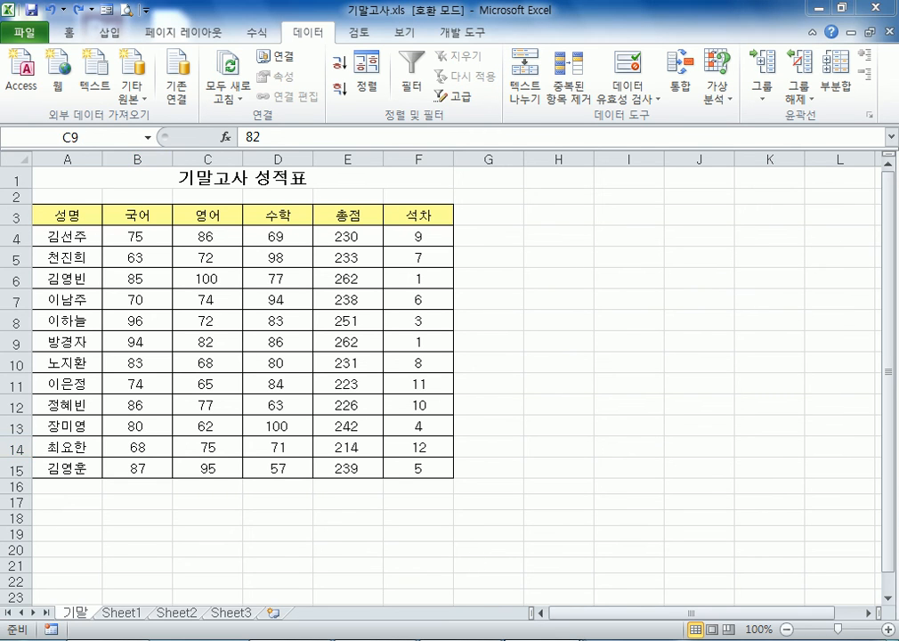
{"action": "left_click", "coordinate": [765, 592]}
{"action": "left_click", "coordinate": [61, 235]}
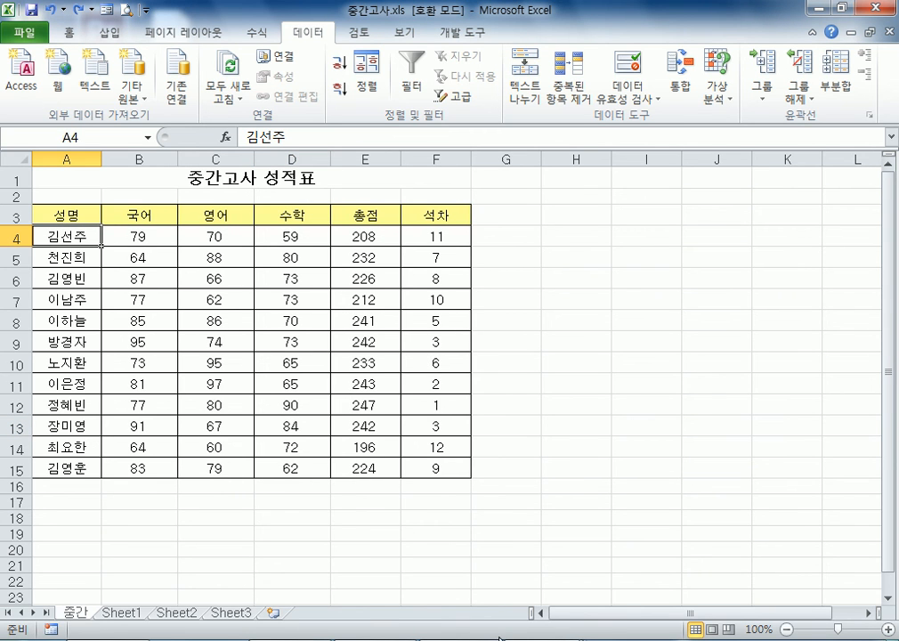
{"action": "mouse_move", "coordinate": [561, 633]}
{"action": "mouse_move", "coordinate": [587, 587]}
{"action": "left_click", "coordinate": [531, 586]}
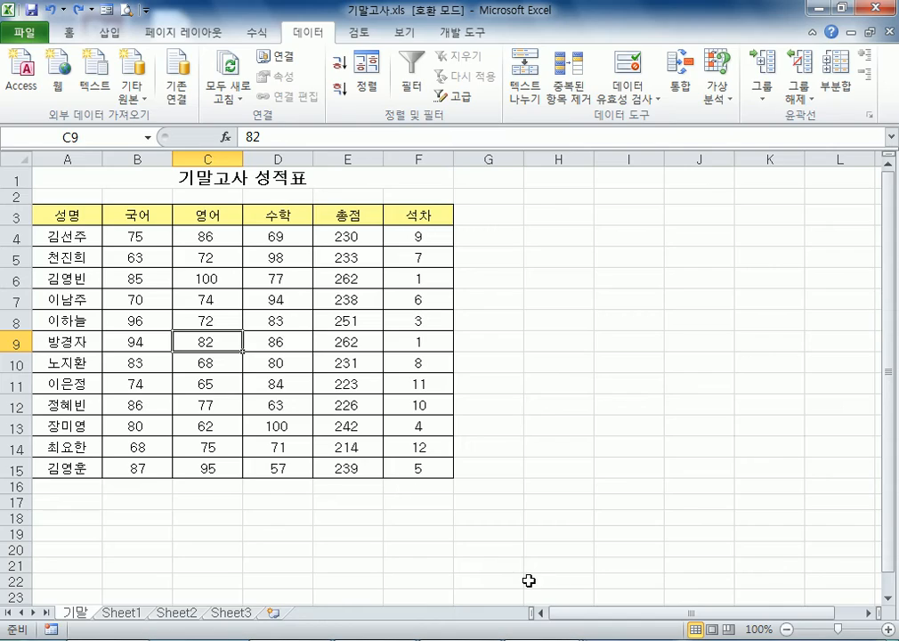
{"action": "left_click", "coordinate": [82, 235]}
{"action": "left_click", "coordinate": [227, 177]}
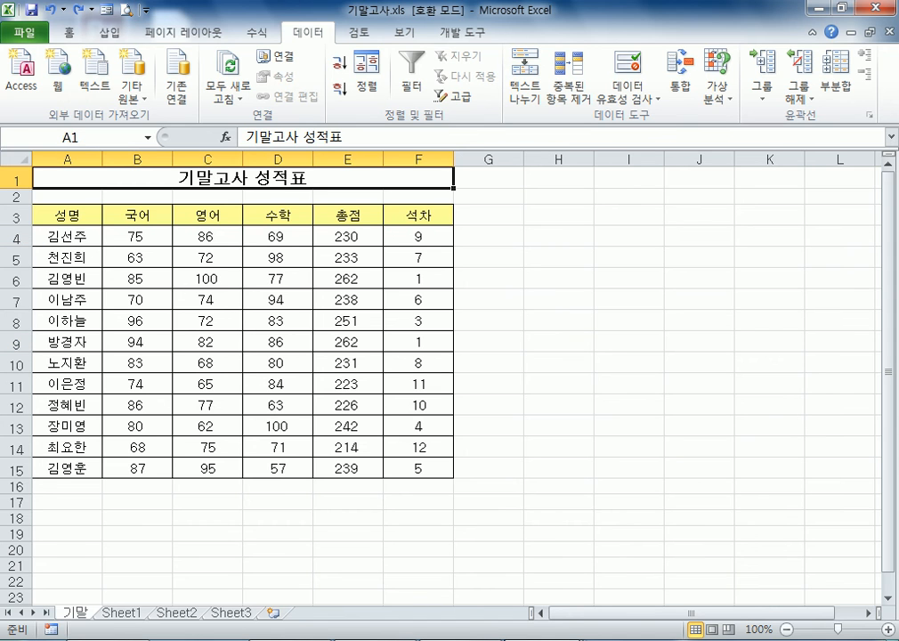
{"action": "mouse_move", "coordinate": [560, 633]}
{"action": "left_click", "coordinate": [786, 546]}
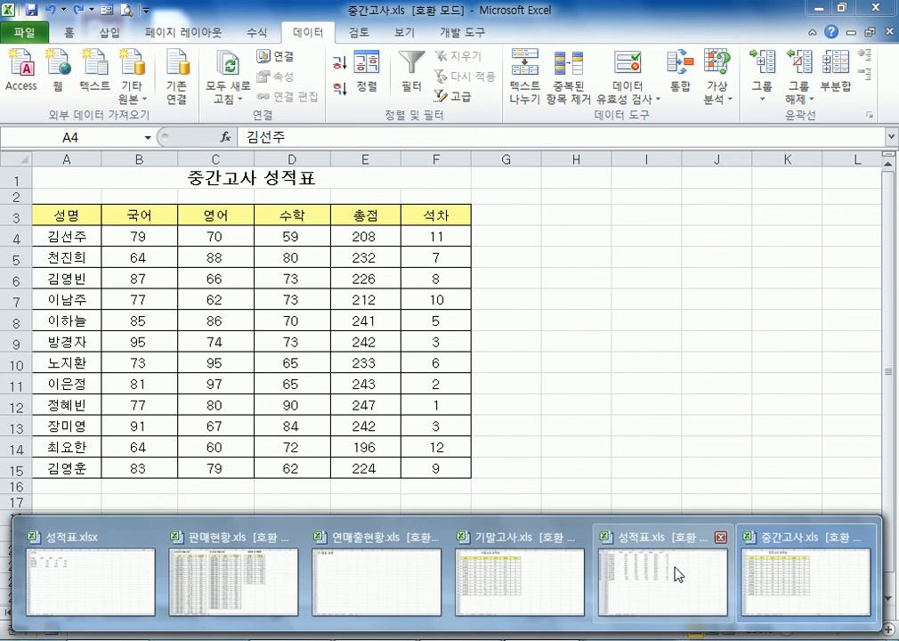
{"action": "left_click", "coordinate": [680, 622]}
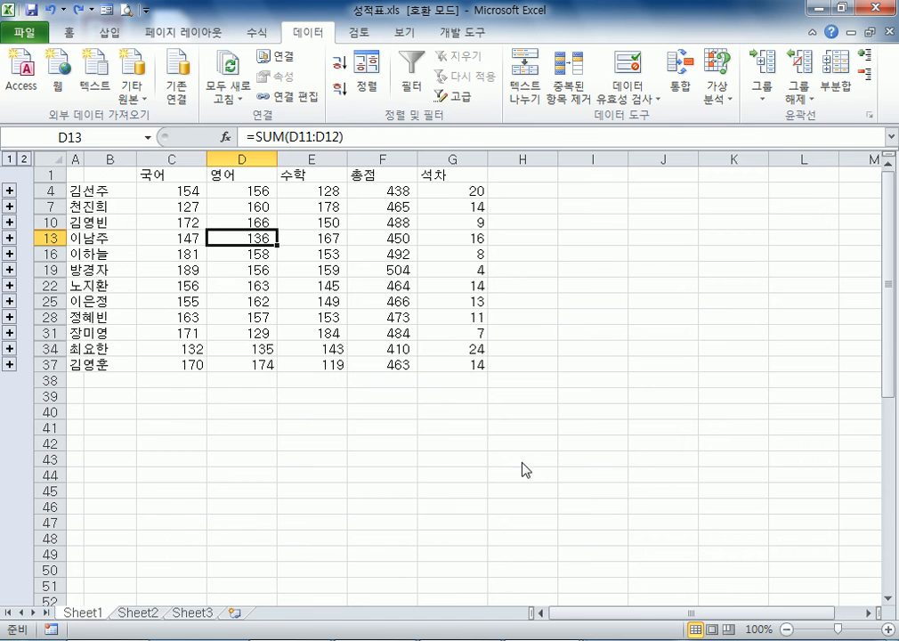
Delete all cells of Sheet1 in 성적표.xls, including the linked outline, and select A1.
{"action": "left_click", "coordinate": [247, 428]}
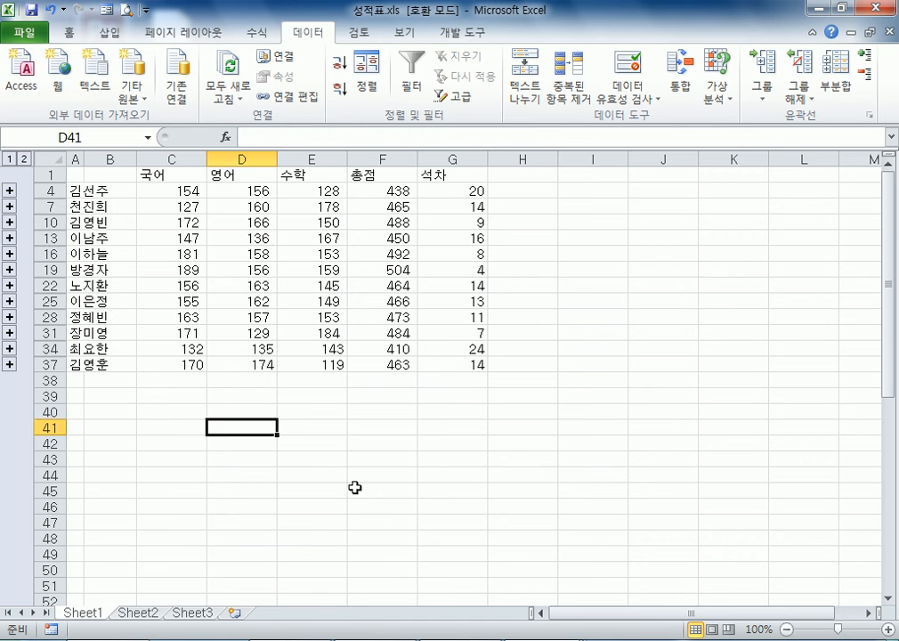
{"action": "left_click", "coordinate": [101, 428]}
{"action": "left_click", "coordinate": [27, 137]}
{"action": "right_click", "coordinate": [47, 154]}
{"action": "left_click", "coordinate": [102, 293]}
{"action": "left_click", "coordinate": [74, 178]}
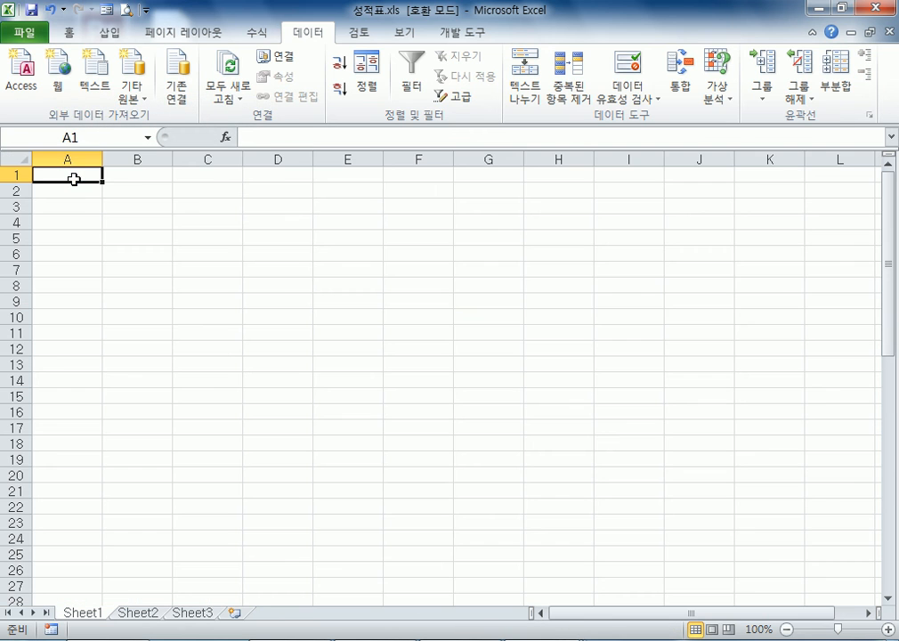
Run the sum consolidation at A1 with both label options on and source-data linking turned off.
{"action": "left_click", "coordinate": [679, 85]}
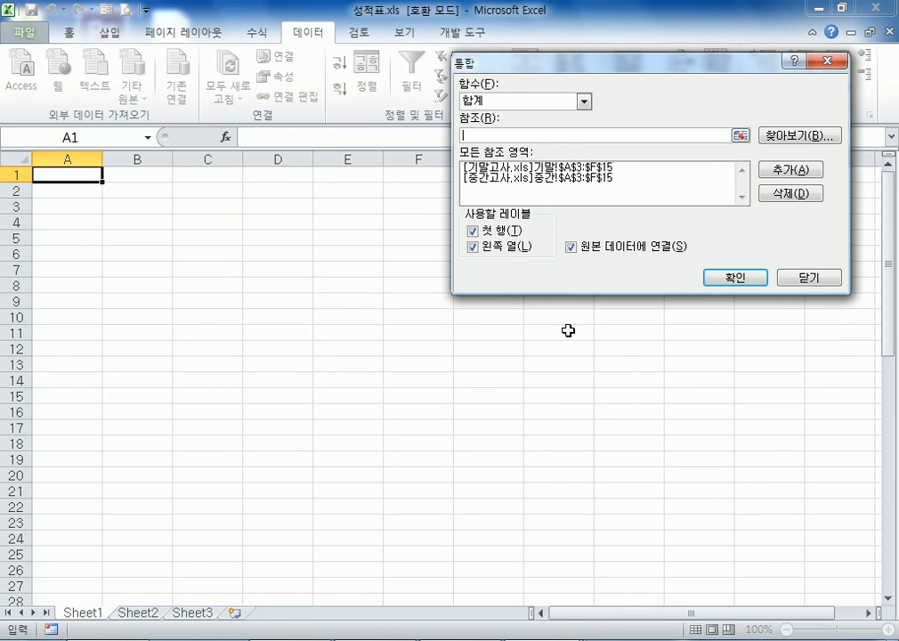
{"action": "left_click", "coordinate": [574, 253]}
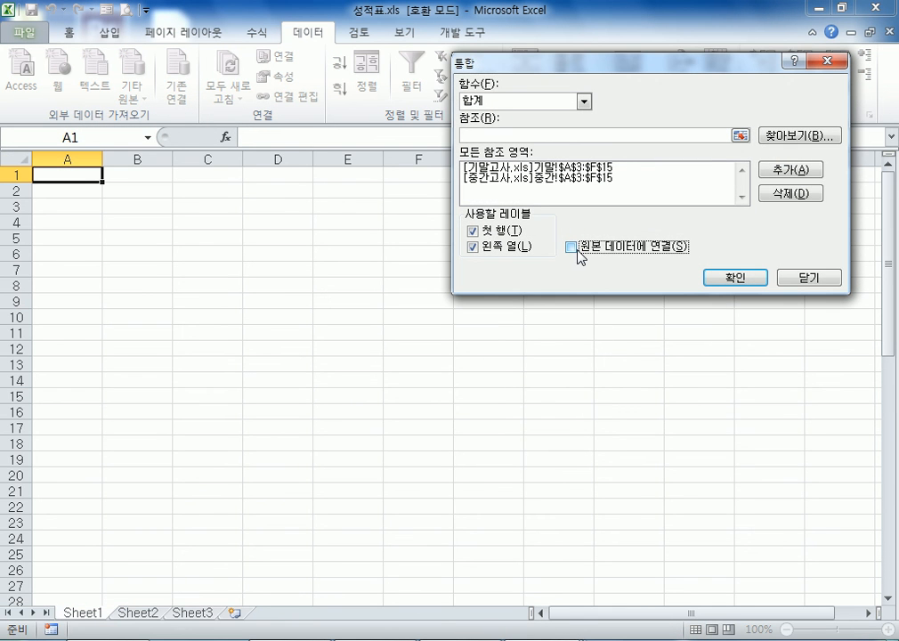
{"action": "left_click", "coordinate": [729, 280]}
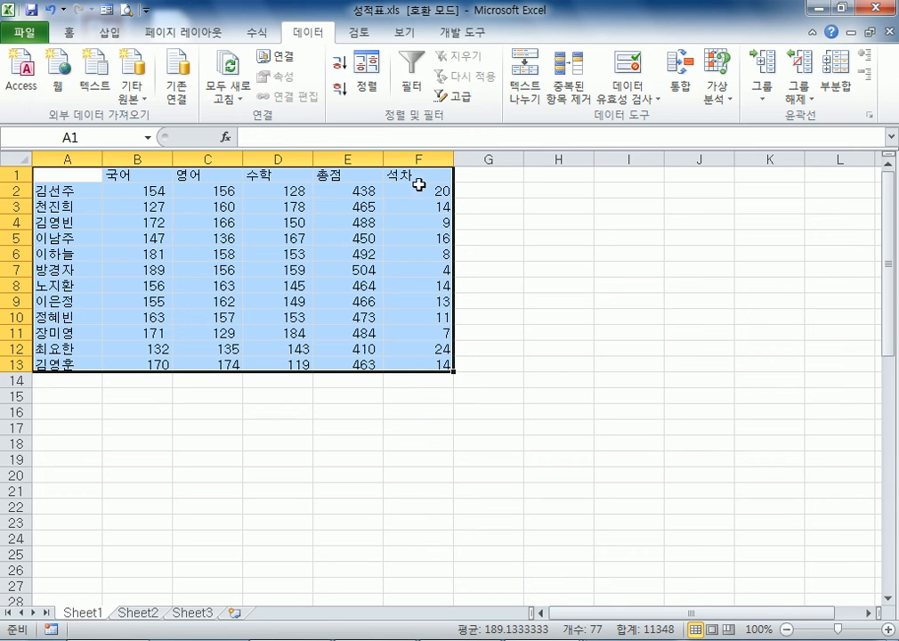
{"action": "left_click", "coordinate": [679, 76]}
{"action": "left_click", "coordinate": [639, 250]}
{"action": "left_click", "coordinate": [629, 252]}
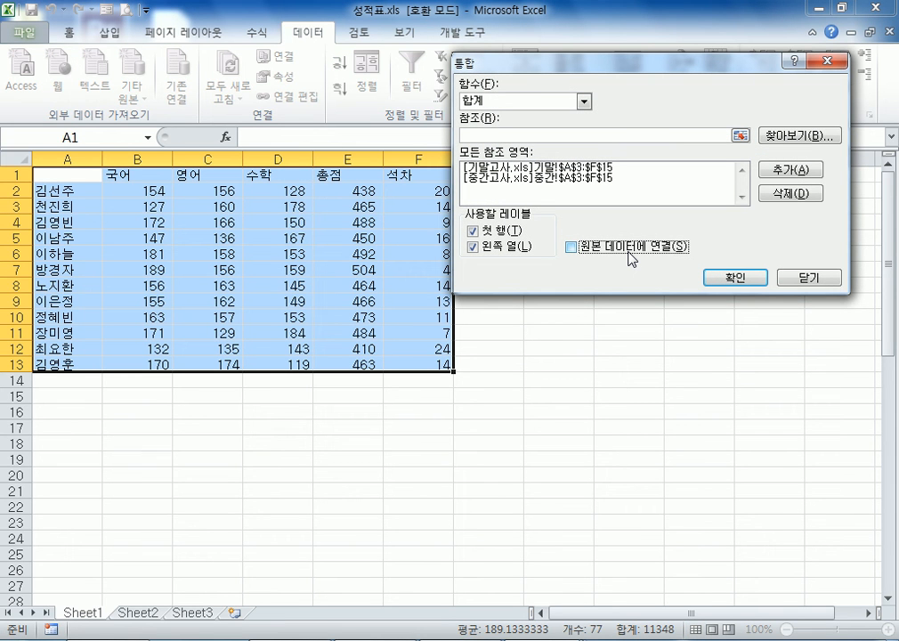
{"action": "left_click", "coordinate": [736, 276]}
Examine the unlinked consolidated scores in A2:F13 and the 석차 column.
{"action": "left_click", "coordinate": [49, 189]}
{"action": "left_click_drag", "start_coordinate": [48, 189], "coordinate": [411, 363]}
{"action": "left_click", "coordinate": [411, 363]}
{"action": "left_click_drag", "start_coordinate": [405, 189], "coordinate": [406, 358]}
{"action": "left_click", "coordinate": [411, 159]}
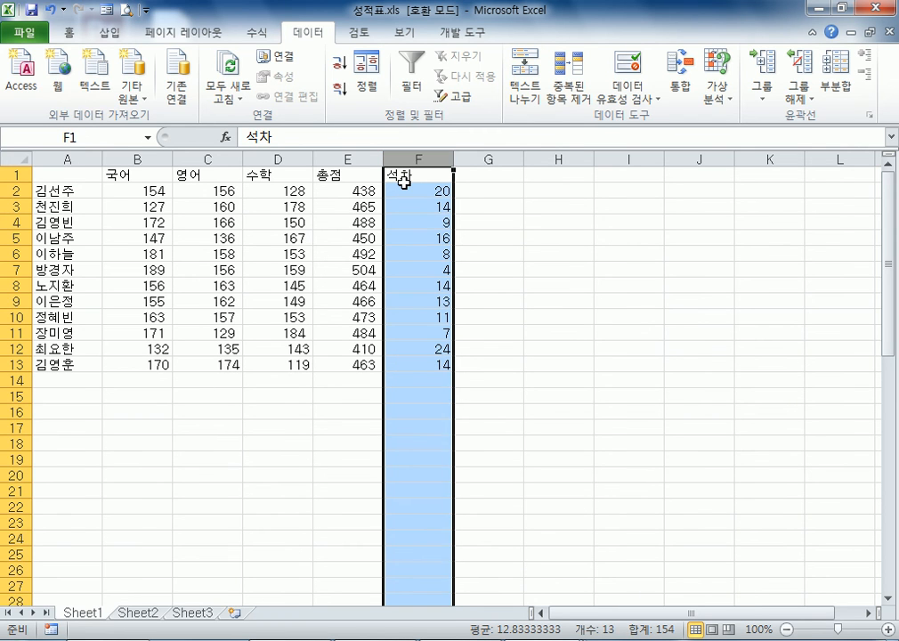
{"action": "left_click", "coordinate": [178, 332]}
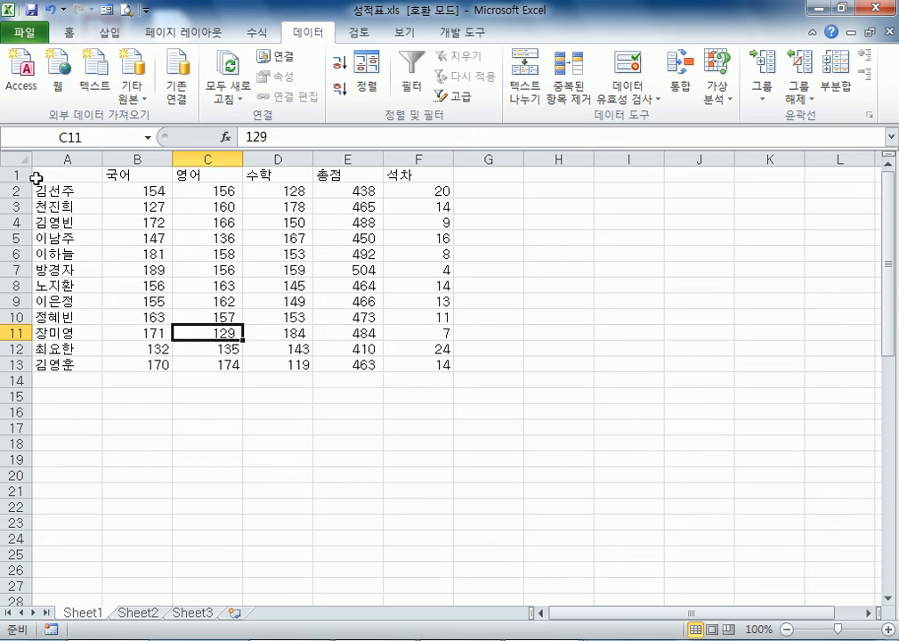
Clear Sheet1's contents and rerun the exam consolidation at A1 with source-data linking turned on.
{"action": "left_click", "coordinate": [15, 159]}
{"action": "key", "text": "Delete"}
{"action": "left_click", "coordinate": [72, 175]}
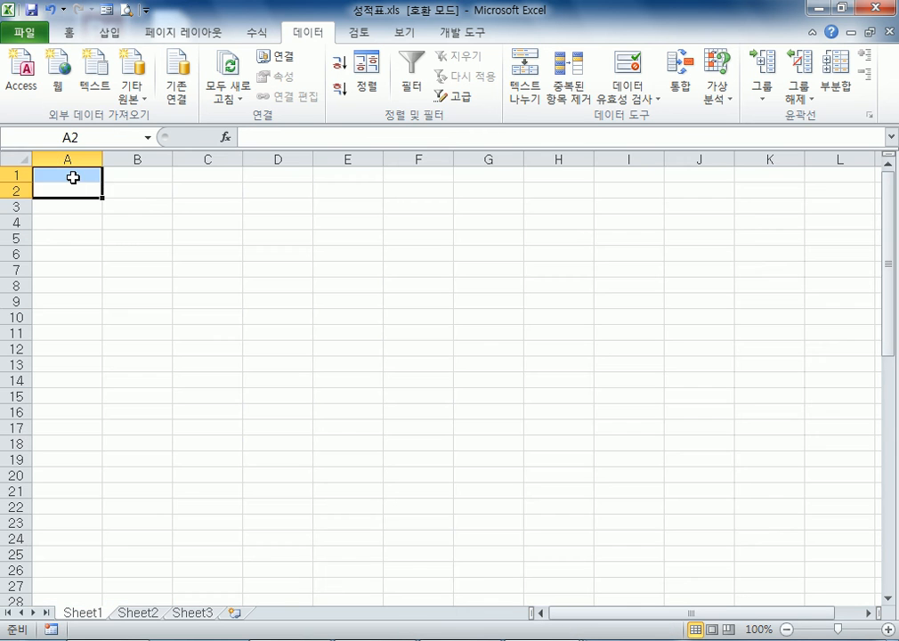
{"action": "left_click", "coordinate": [681, 96]}
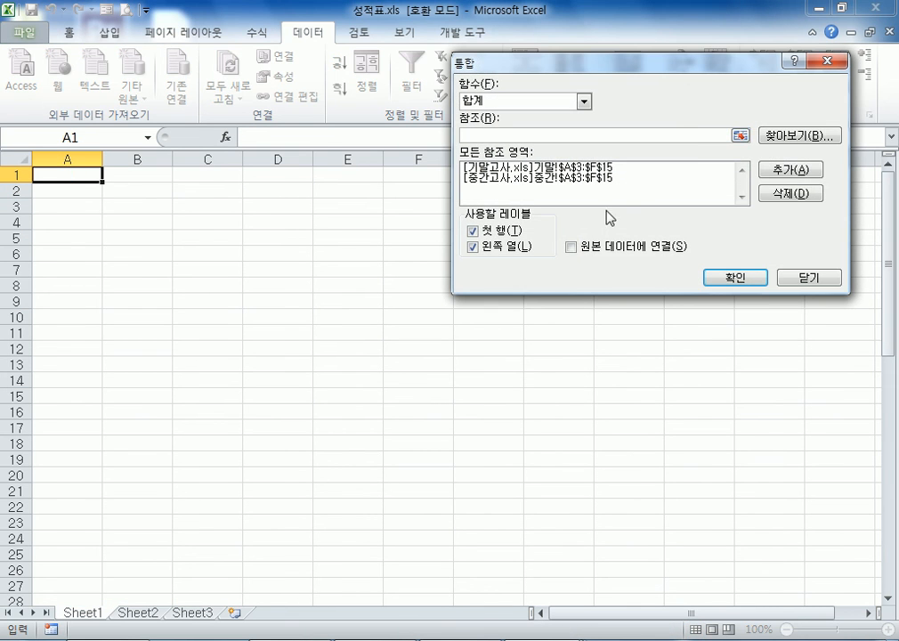
{"action": "left_click", "coordinate": [571, 248]}
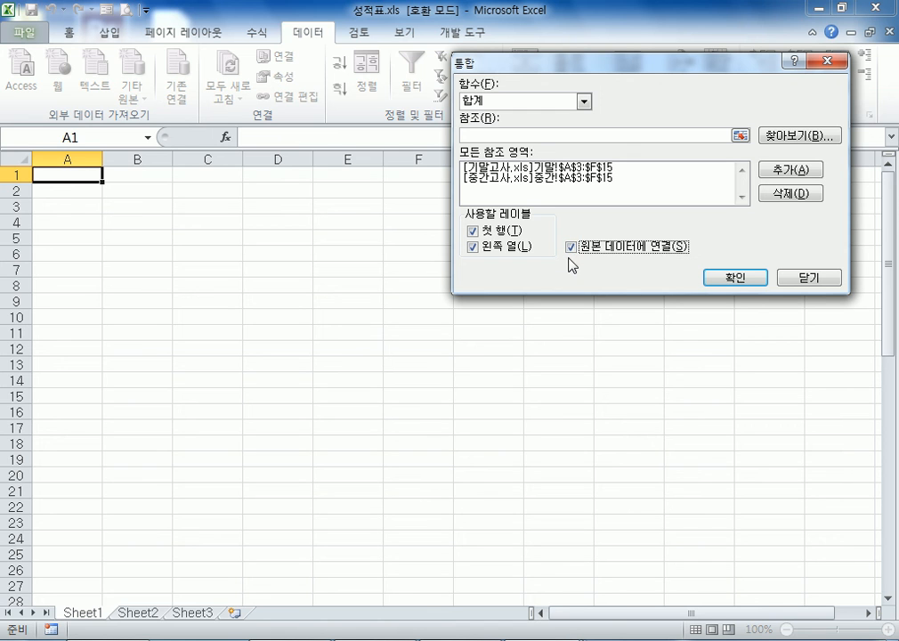
{"action": "left_click", "coordinate": [757, 278]}
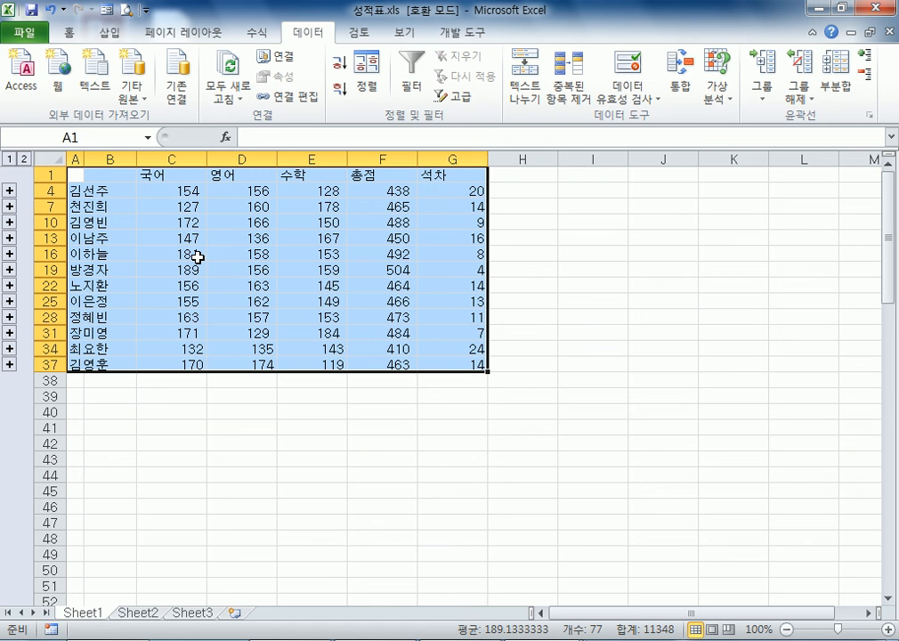
Check the formula behind the first student's 국어 total in C4 of 성적표.xls.
{"action": "left_click", "coordinate": [183, 187]}
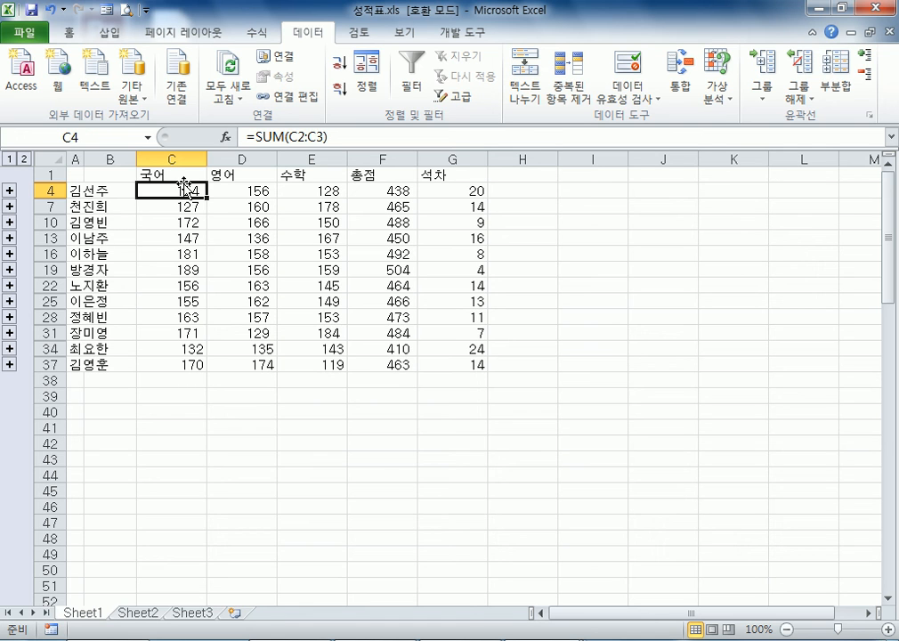
{"action": "mouse_move", "coordinate": [458, 639]}
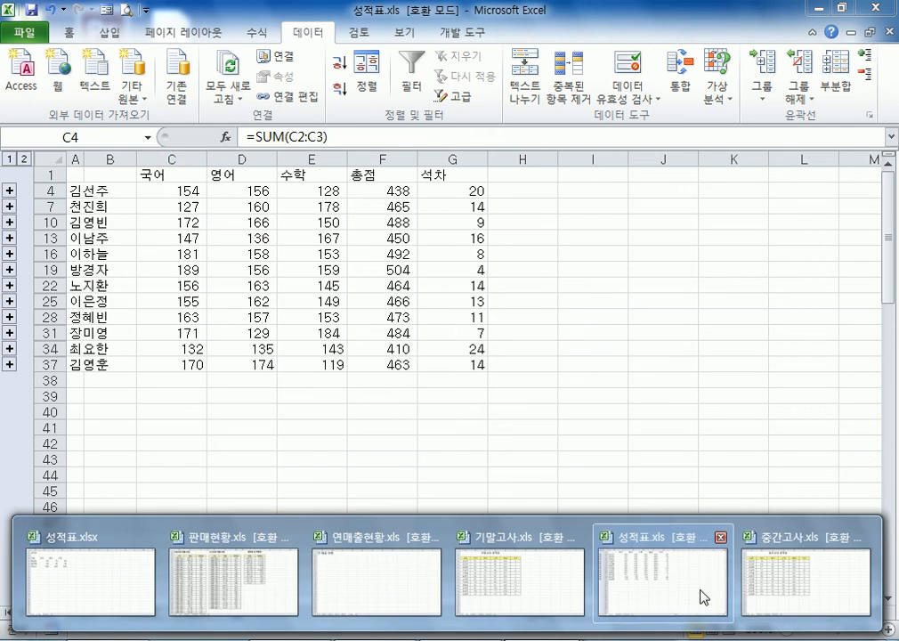
{"action": "left_click", "coordinate": [680, 584]}
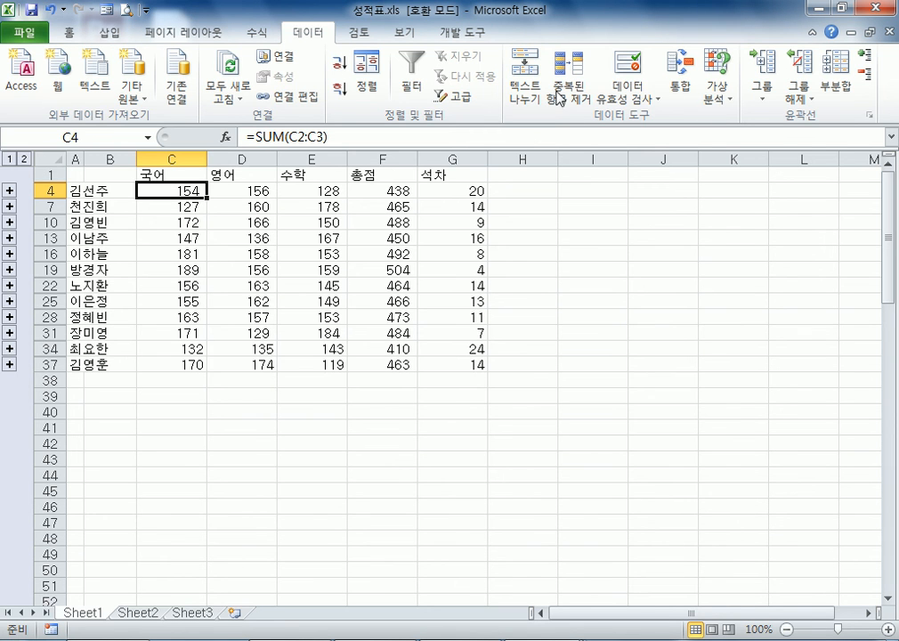
Delete every cell of the linked consolidation on Sheet1 and reselect A1.
{"action": "left_click", "coordinate": [50, 158]}
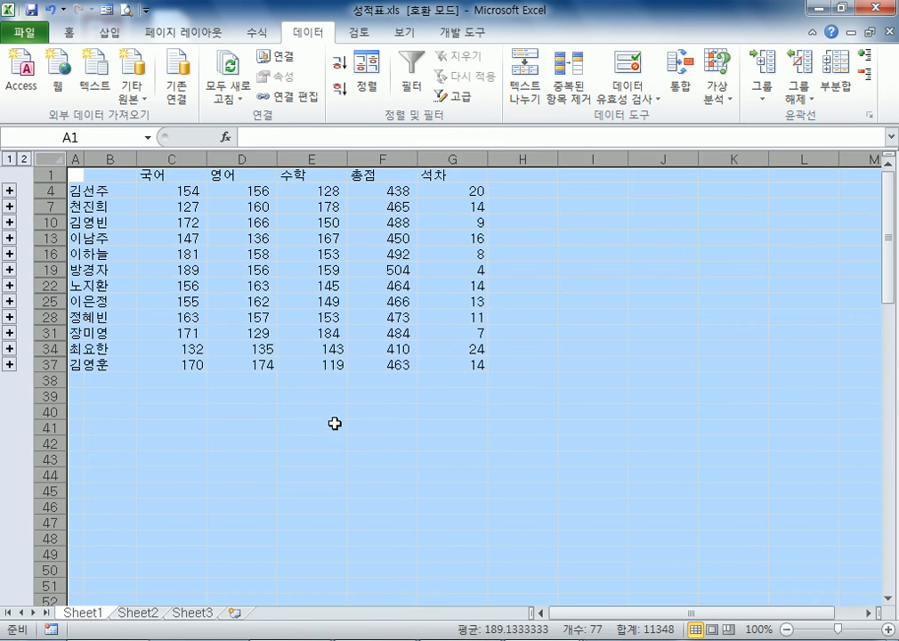
{"action": "right_click", "coordinate": [54, 159]}
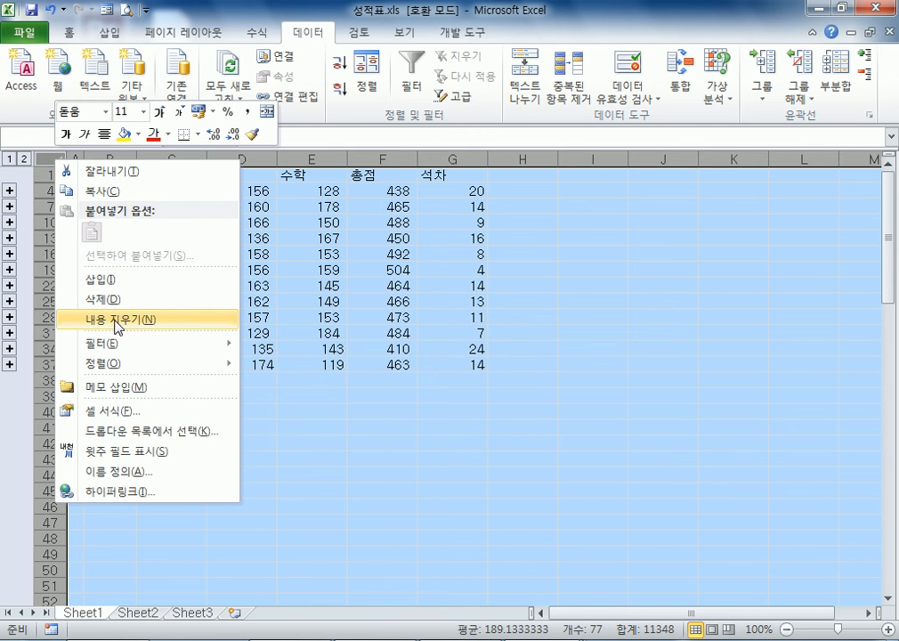
{"action": "left_click", "coordinate": [130, 293]}
{"action": "left_click", "coordinate": [94, 176]}
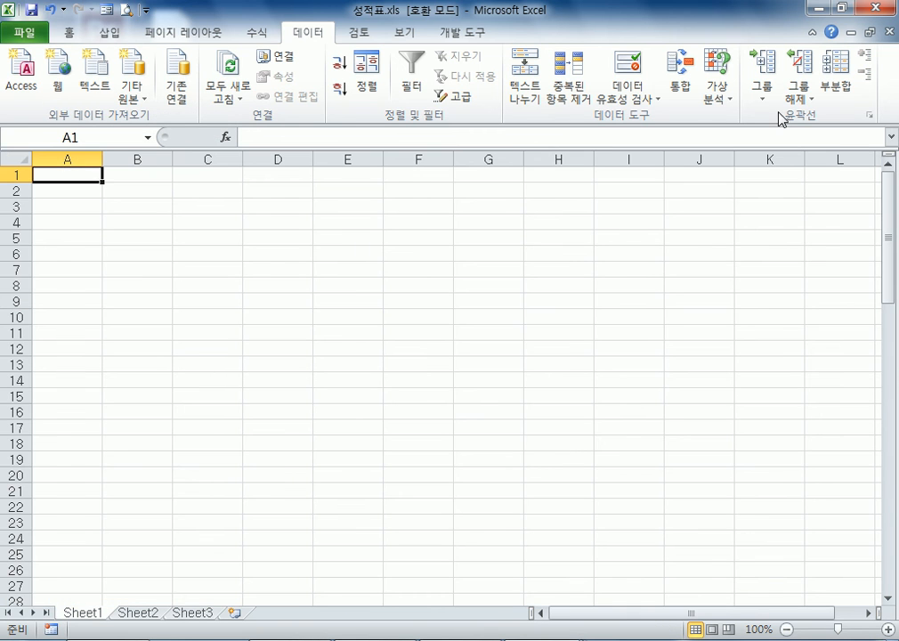
Review the 기말고사.xls and 중간고사.xls references, turn off source-data linking and run the labelled sum consolidation at A1.
{"action": "left_click", "coordinate": [685, 100]}
{"action": "left_click", "coordinate": [494, 167]}
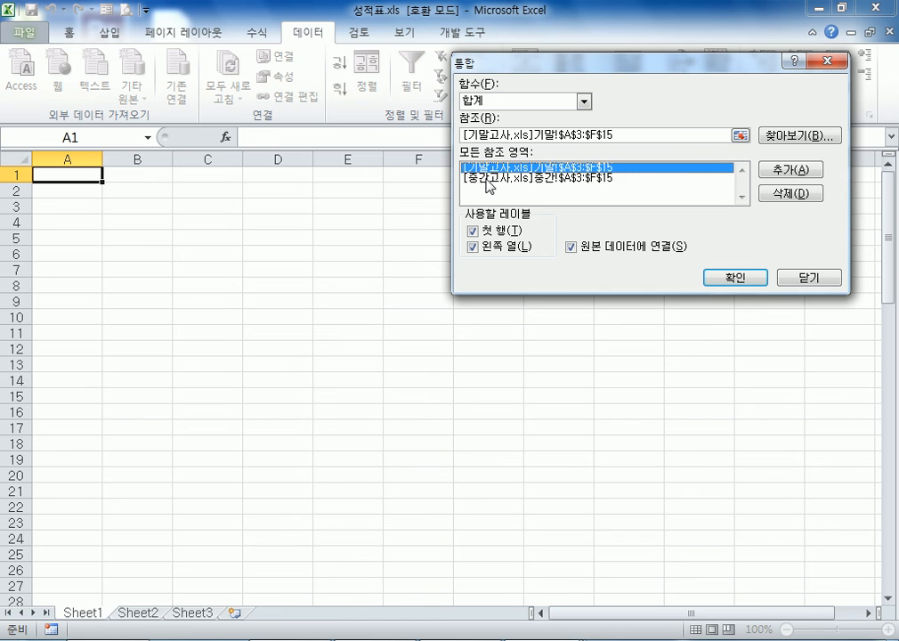
{"action": "left_click", "coordinate": [582, 178]}
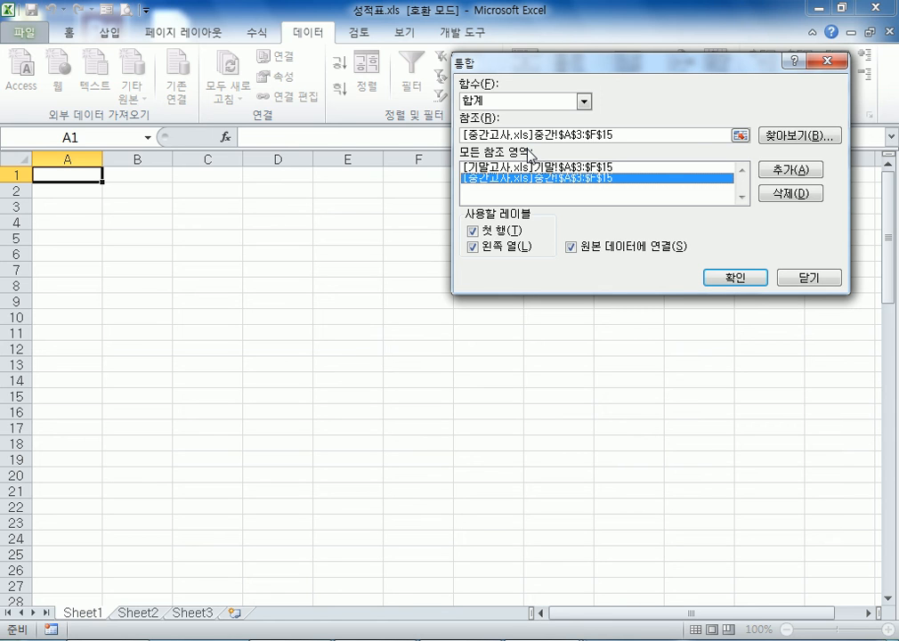
{"action": "left_click", "coordinate": [571, 248]}
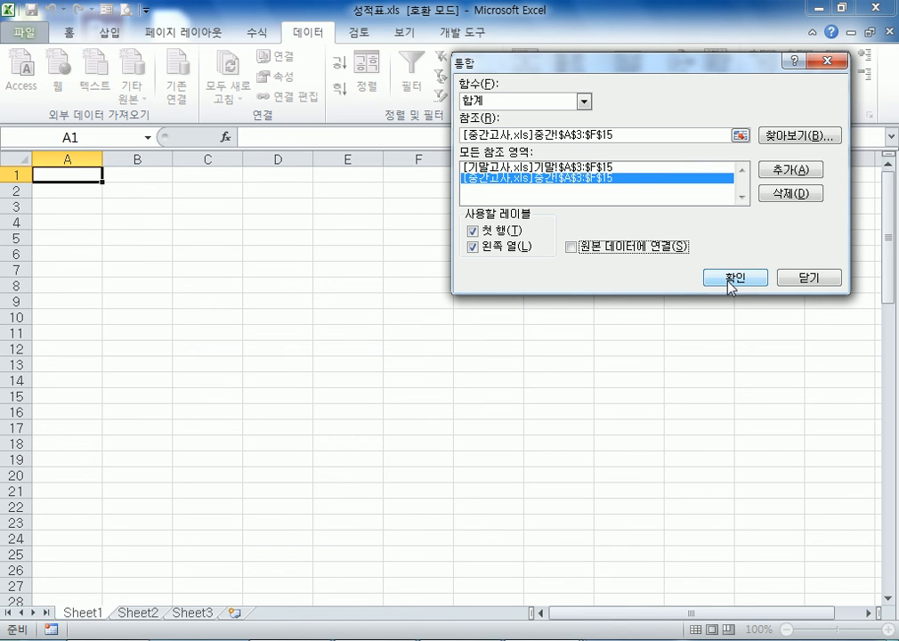
{"action": "left_click", "coordinate": [571, 247]}
{"action": "left_click", "coordinate": [636, 248]}
{"action": "left_click", "coordinate": [731, 278]}
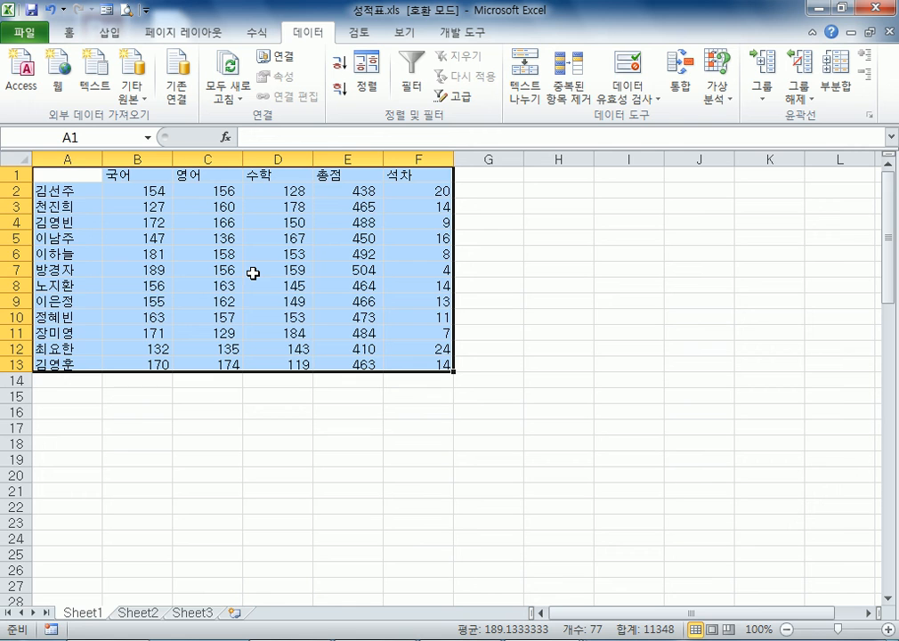
Switch to the 판매현황.xls workbook and look over its 제품별 총 판매량 table.
{"action": "left_click", "coordinate": [623, 640]}
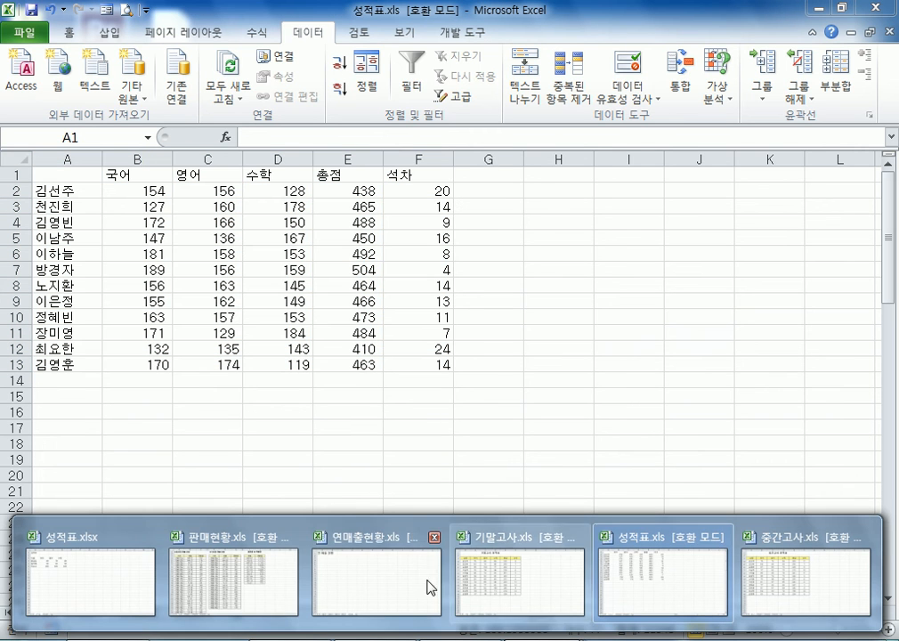
{"action": "mouse_move", "coordinate": [242, 576]}
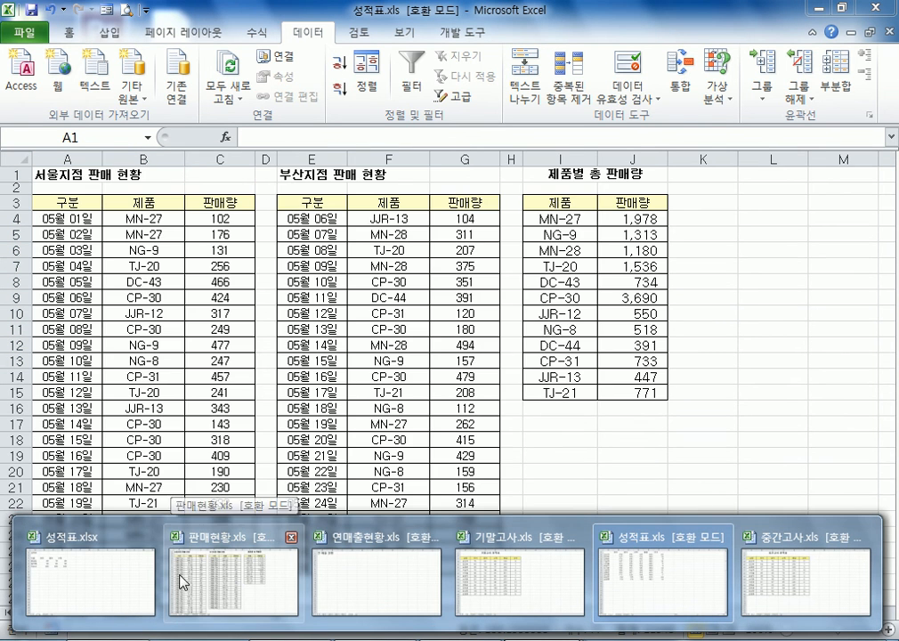
{"action": "left_click", "coordinate": [242, 594]}
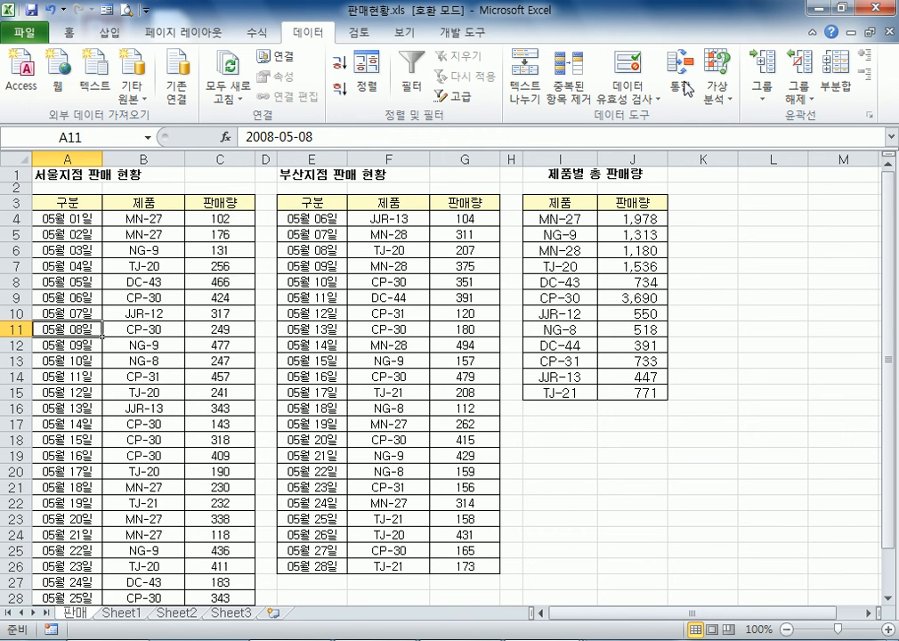
{"action": "left_click", "coordinate": [703, 258]}
{"action": "key", "text": "alt+Tab"}
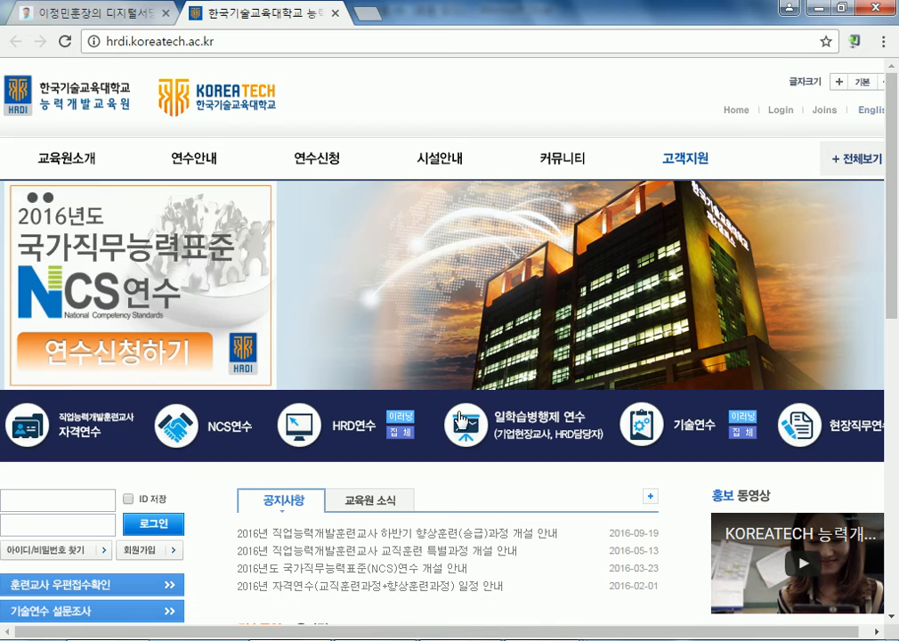
{"action": "key", "text": "alt+Tab"}
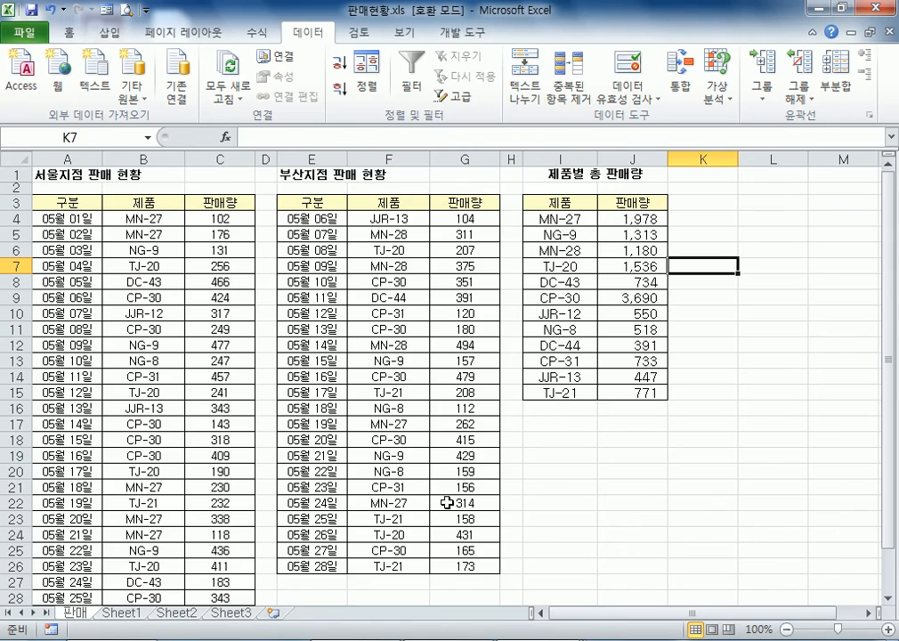
{"action": "left_click", "coordinate": [561, 477]}
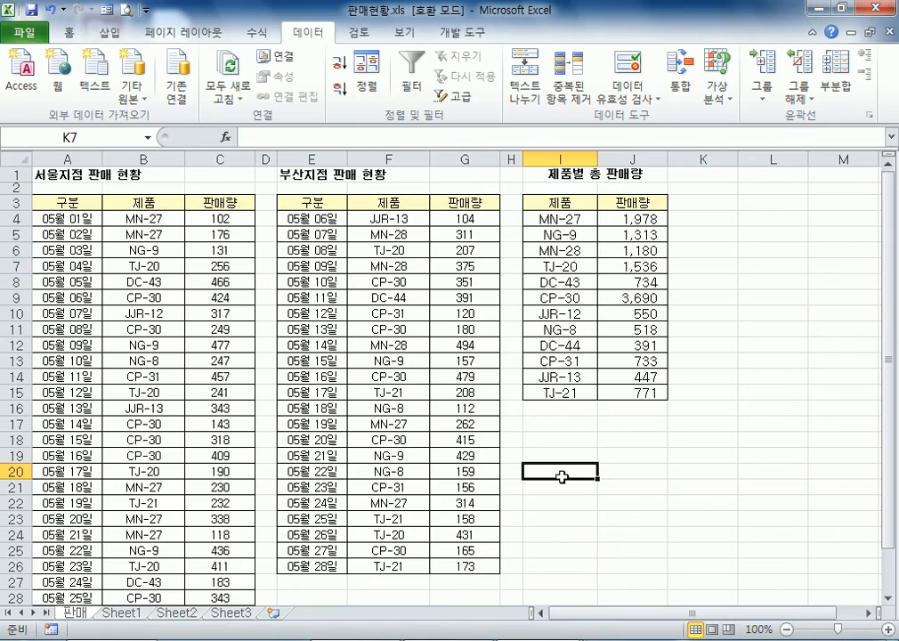
Create a new blank workbook and open 일일매출집계4.xls from the Part05-01 folder under Downloads > 5598-208.
{"action": "left_click", "coordinate": [651, 420], "text": "alt"}
{"action": "key", "text": "ctrl+n"}
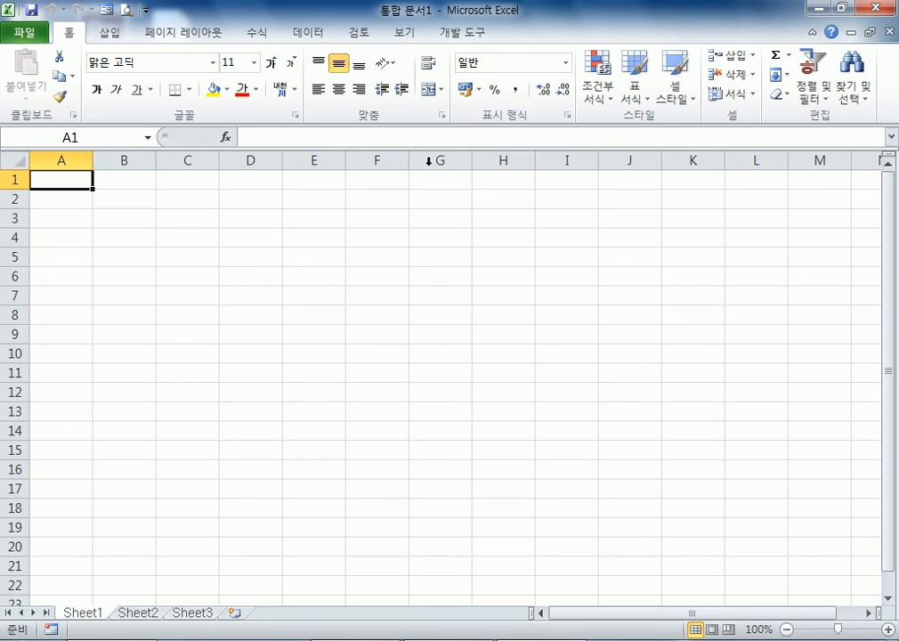
{"action": "left_click", "coordinate": [37, 38]}
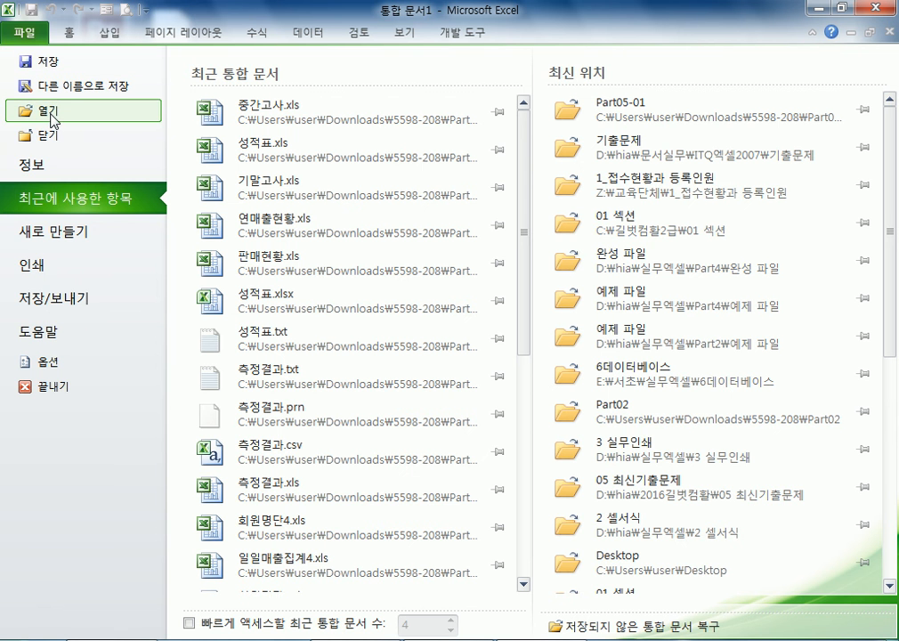
{"action": "left_click", "coordinate": [52, 112]}
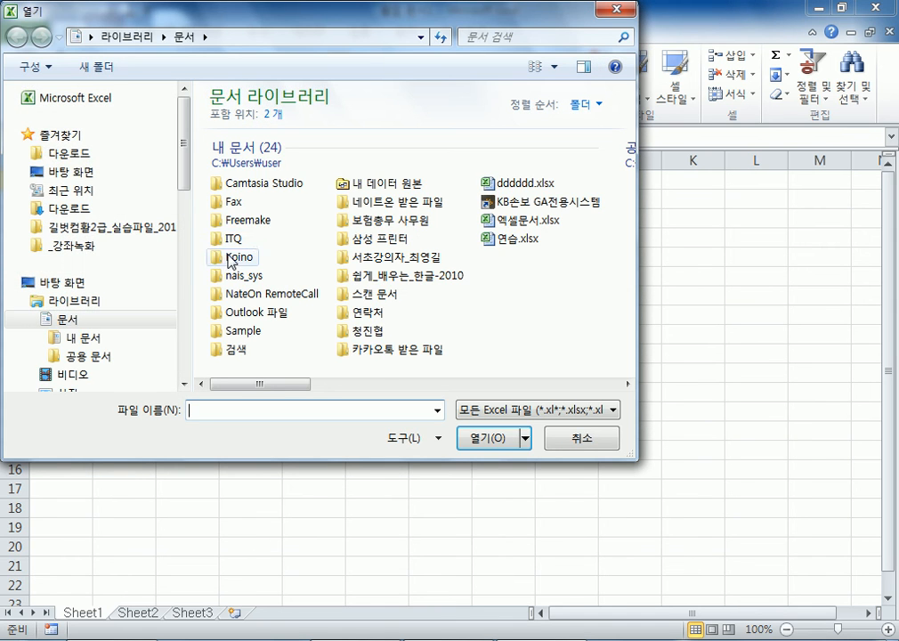
{"action": "left_click", "coordinate": [66, 153]}
{"action": "double_click", "coordinate": [257, 159]}
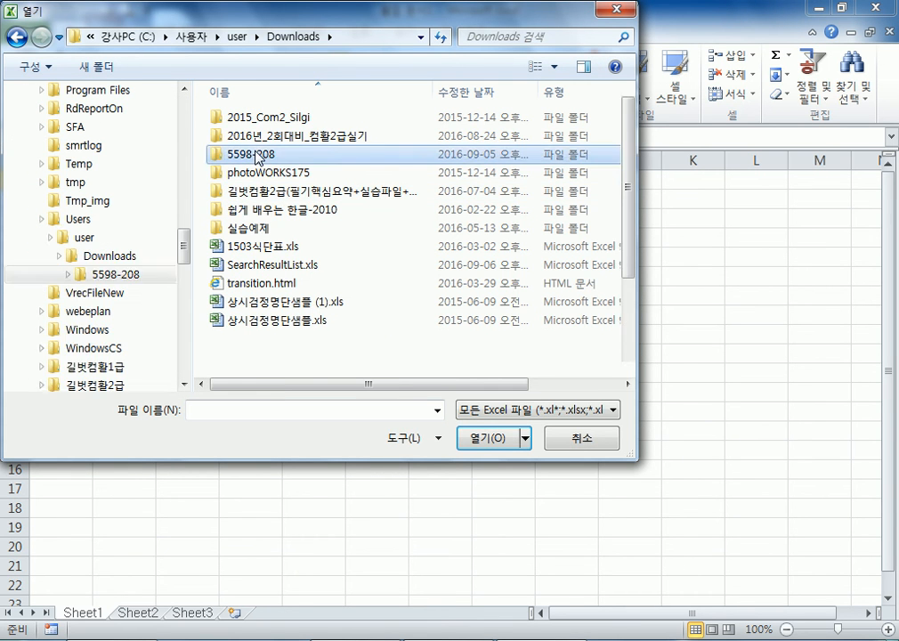
{"action": "scroll", "coordinate": [267, 275], "scroll_direction": "down", "scroll_amount": 2}
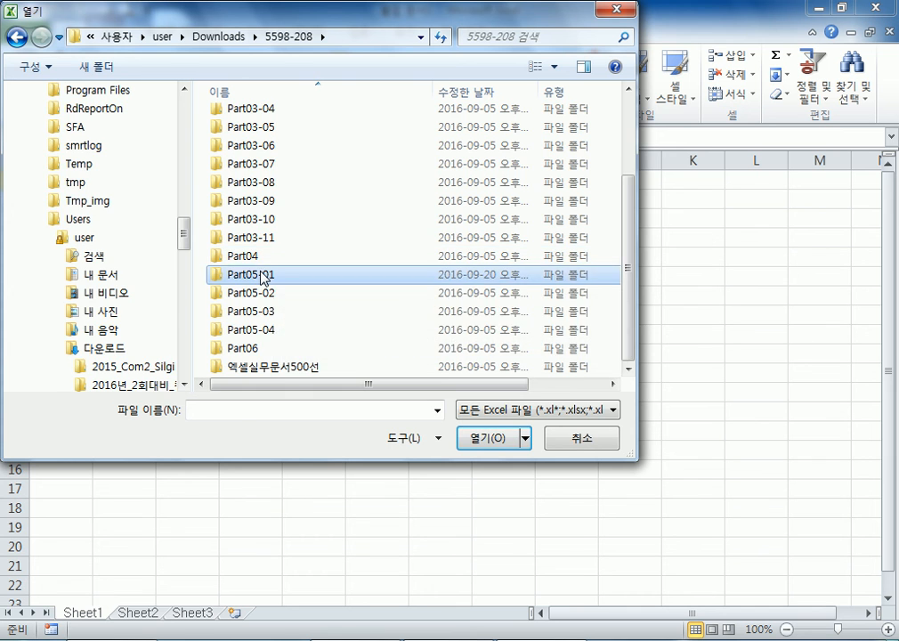
{"action": "double_click", "coordinate": [264, 274]}
{"action": "scroll", "coordinate": [315, 281], "scroll_direction": "down", "scroll_amount": 6}
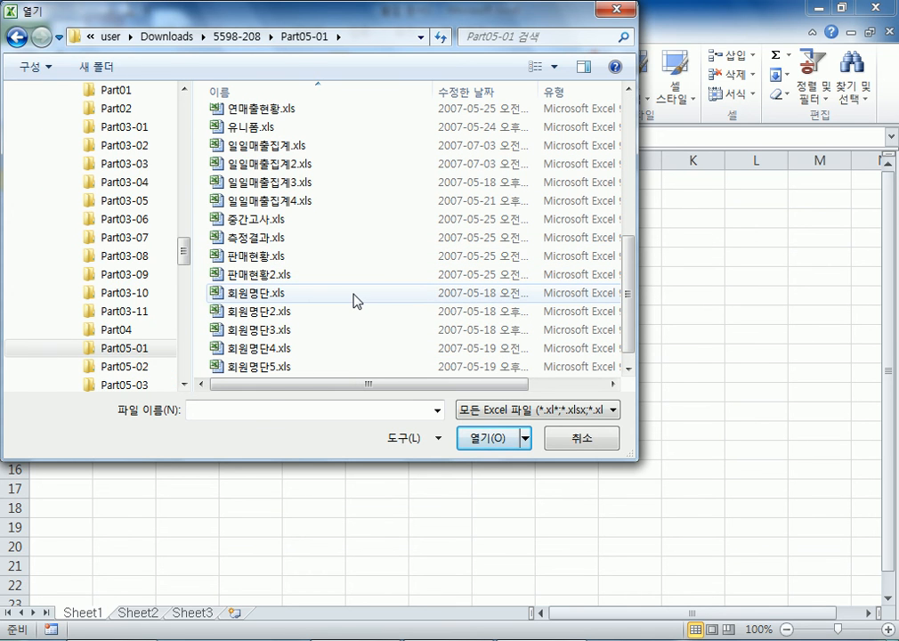
{"action": "double_click", "coordinate": [307, 201]}
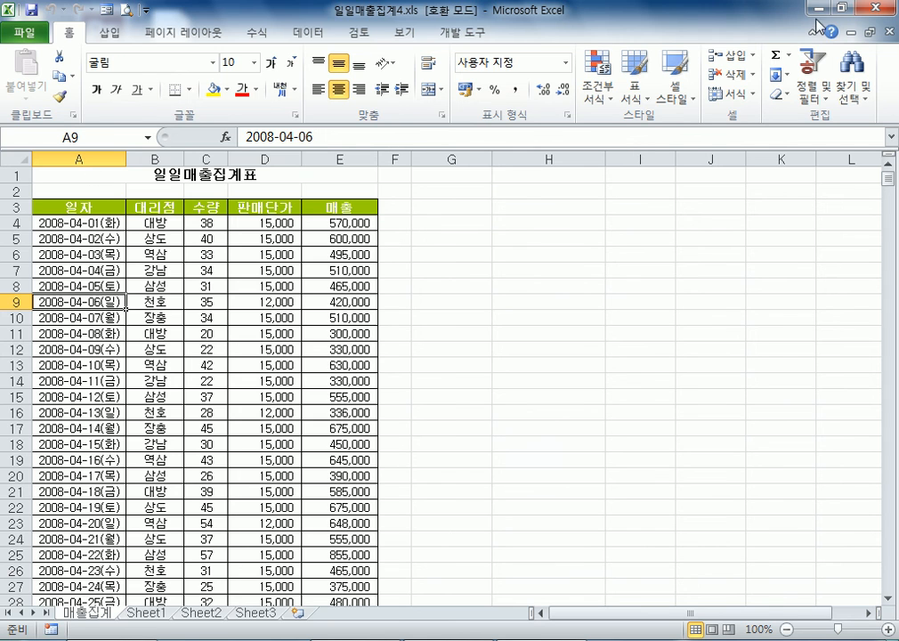
Close 일일매출집계4.xls without saving and open 연매출현황.xls from the Part05-01 folder.
{"action": "left_click", "coordinate": [889, 32]}
{"action": "left_click", "coordinate": [442, 367]}
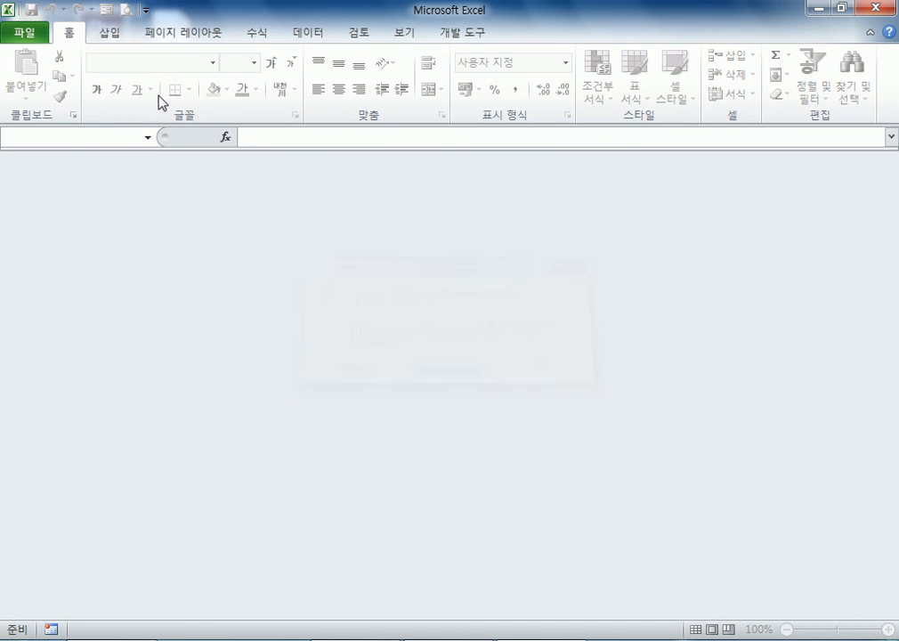
{"action": "left_click", "coordinate": [24, 33]}
{"action": "left_click", "coordinate": [40, 80]}
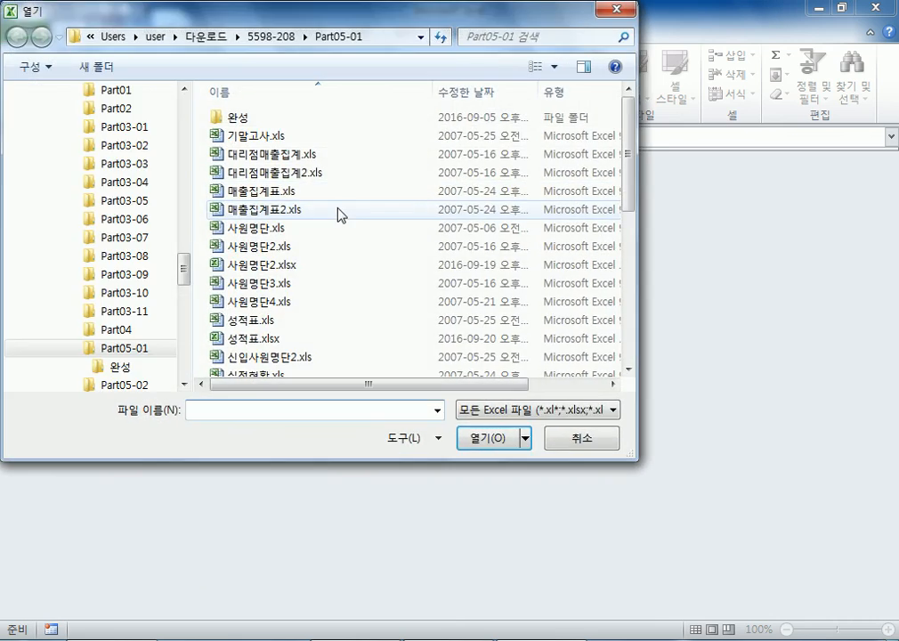
{"action": "left_click", "coordinate": [331, 231]}
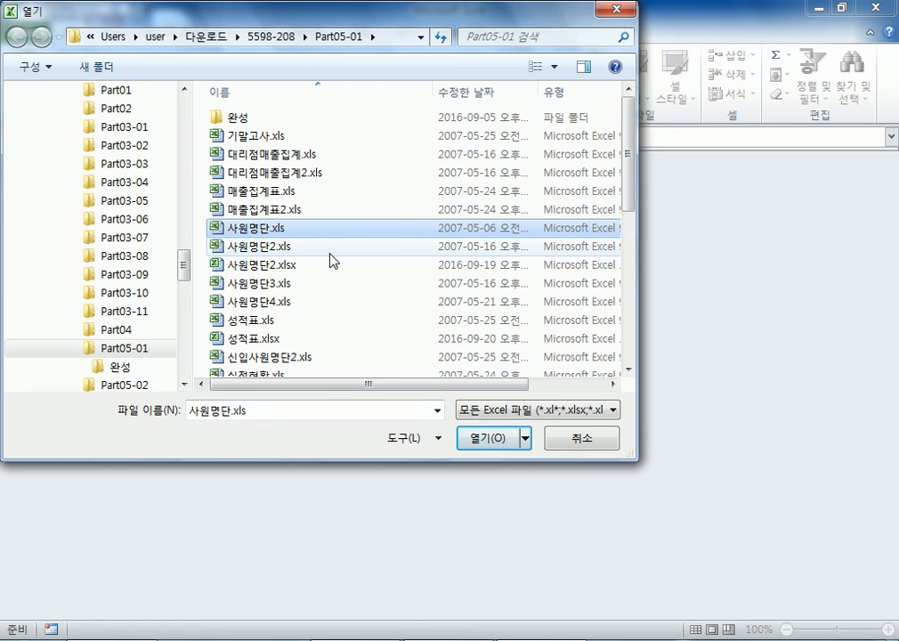
{"action": "scroll", "coordinate": [331, 259], "scroll_direction": "down", "scroll_amount": 3}
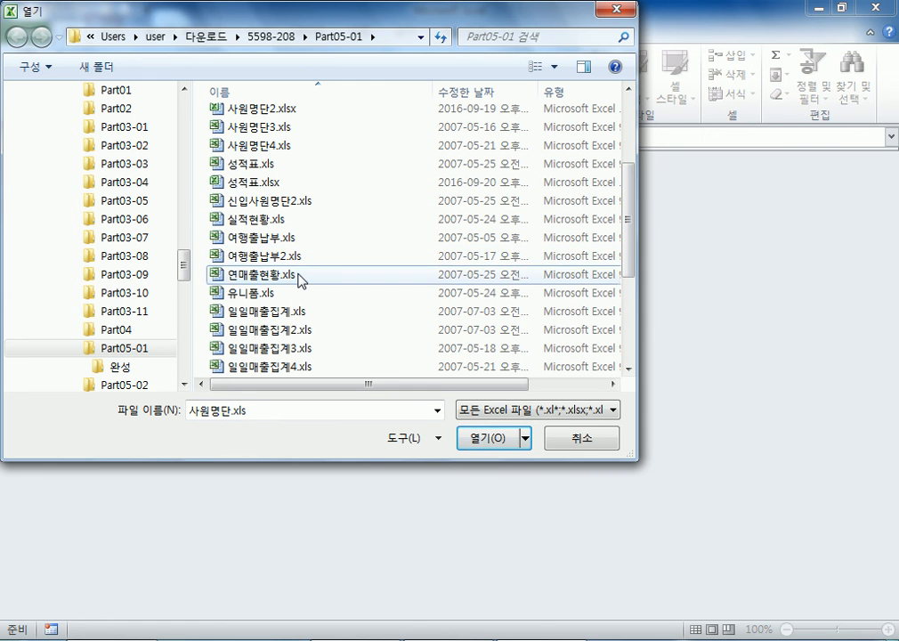
{"action": "double_click", "coordinate": [300, 275]}
Review the quarterly sales tables on the 1분기, 2분기, 3분기 and 4분기 sheets.
{"action": "left_click", "coordinate": [96, 616]}
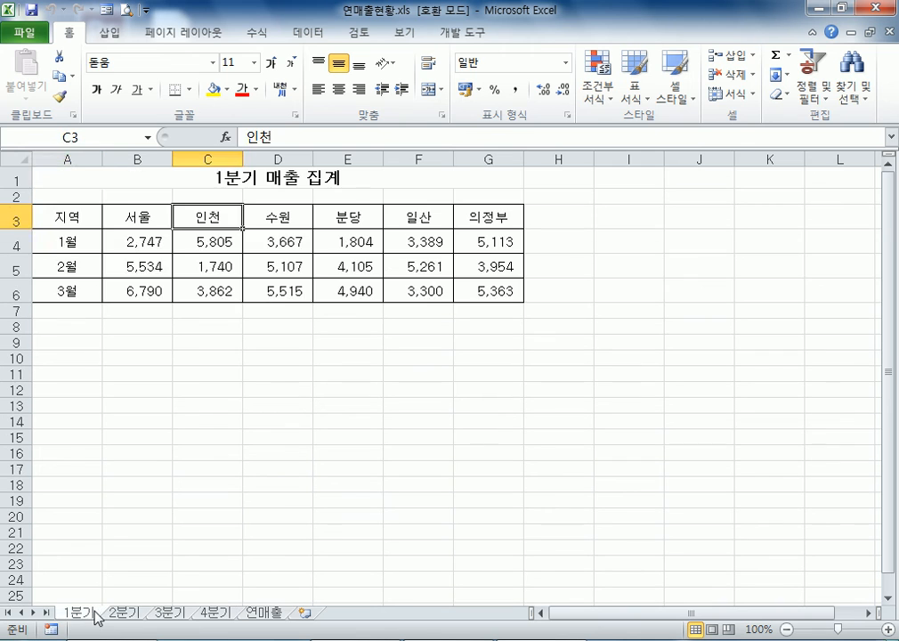
{"action": "left_click", "coordinate": [129, 615]}
{"action": "left_click", "coordinate": [161, 616]}
{"action": "left_click", "coordinate": [207, 615]}
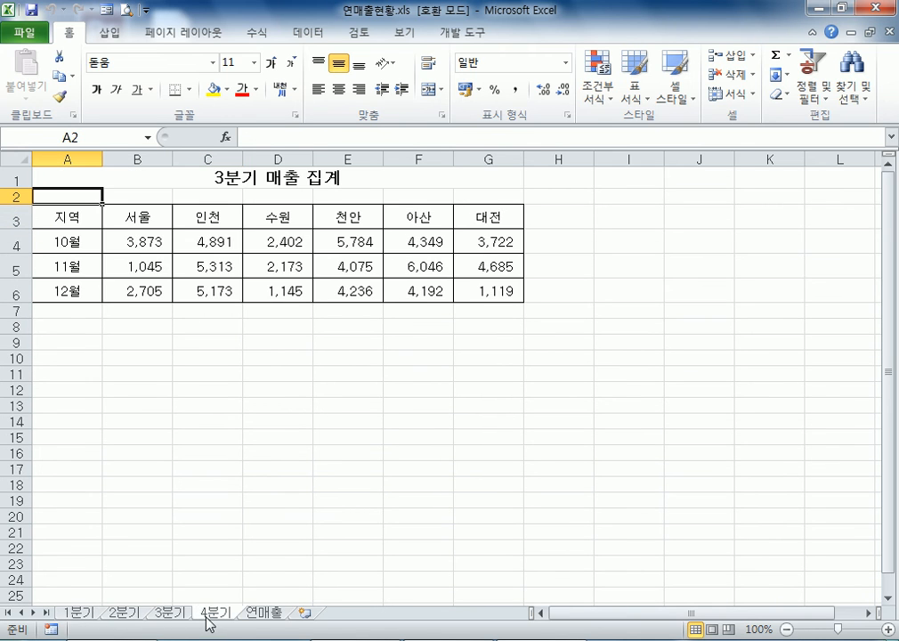
Start a sum consolidation at A3 of the 연매출 sheet and add A3:G6 of the 1분기 sheet as a reference.
{"action": "left_click", "coordinate": [258, 612]}
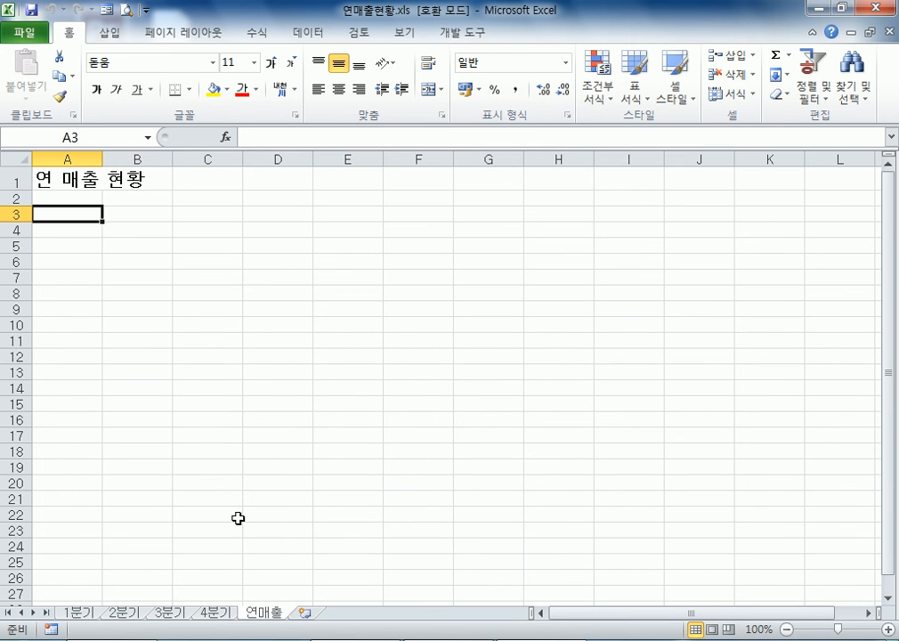
{"action": "left_click", "coordinate": [308, 33]}
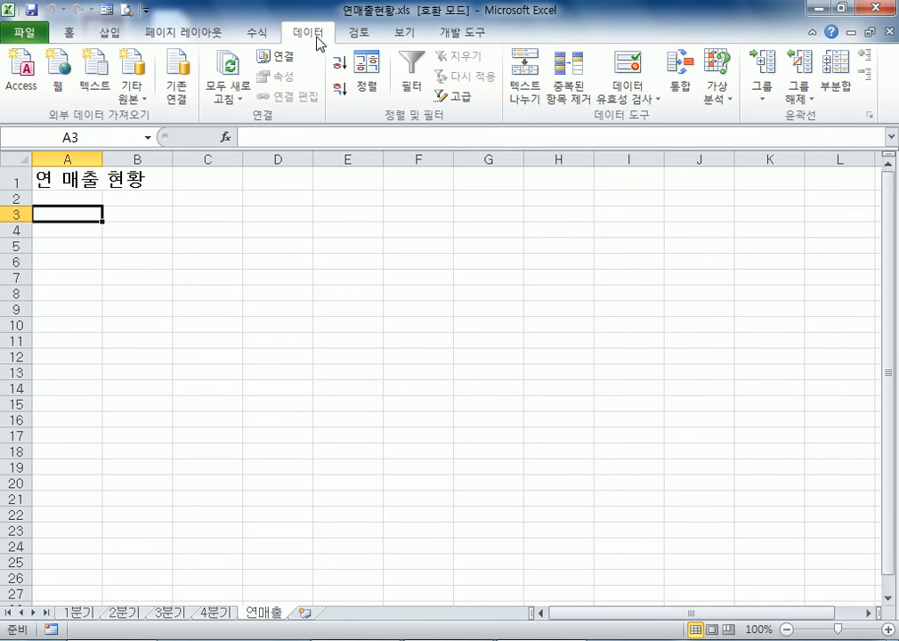
{"action": "left_click", "coordinate": [678, 89]}
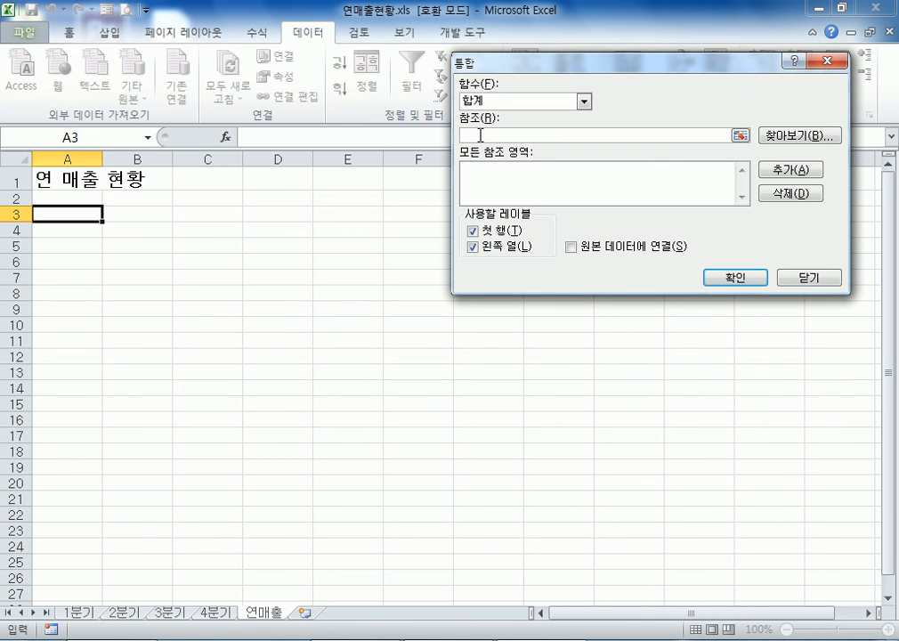
{"action": "left_click", "coordinate": [76, 613]}
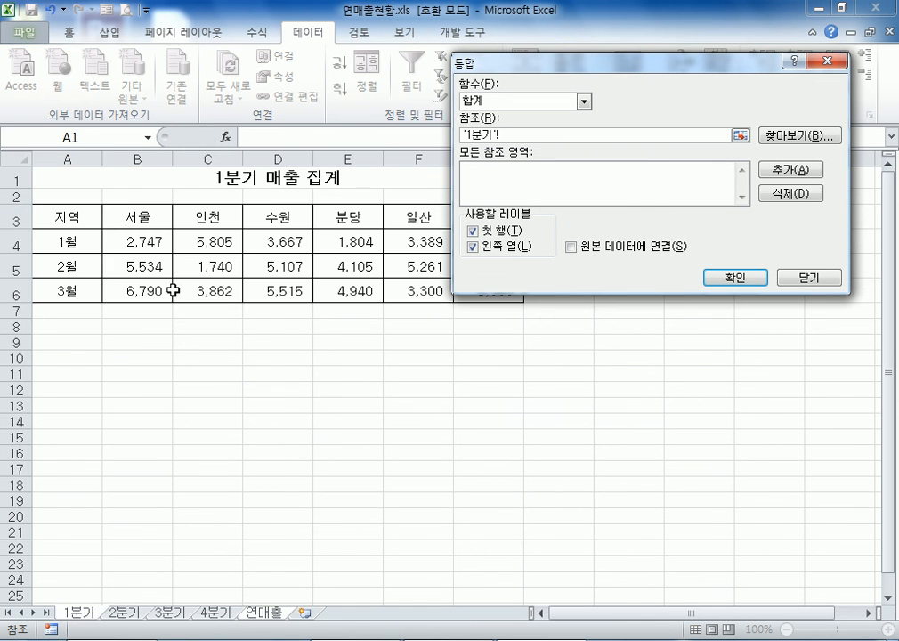
{"action": "left_click_drag", "start_coordinate": [76, 217], "coordinate": [471, 291]}
{"action": "left_click", "coordinate": [783, 169]}
Add A3:G6 of the 2분기 sheet and A3:G6 of the 3분기 sheet to the consolidation references.
{"action": "left_click", "coordinate": [122, 612]}
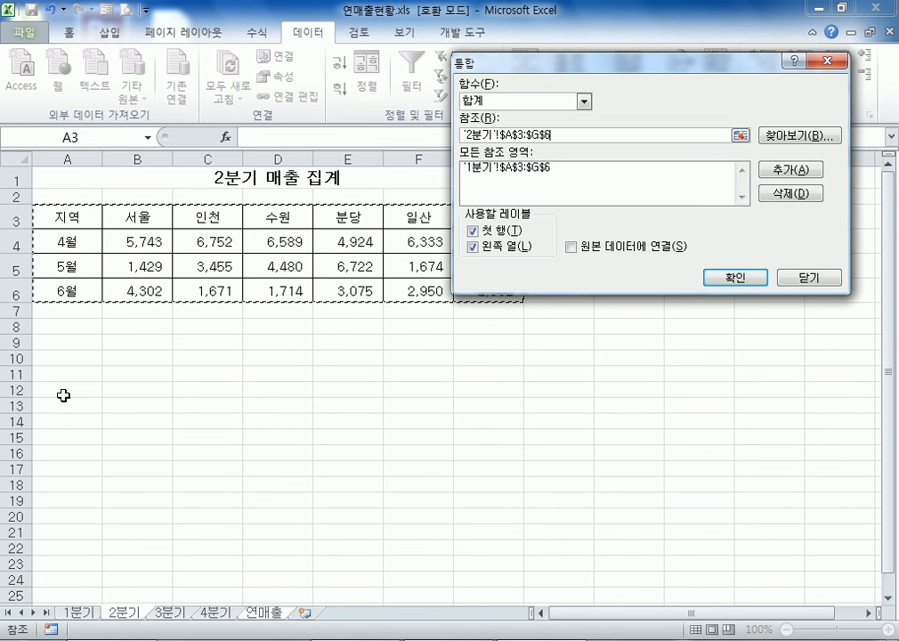
{"action": "left_click_drag", "start_coordinate": [72, 217], "coordinate": [467, 294]}
{"action": "left_click", "coordinate": [786, 169]}
{"action": "left_click", "coordinate": [167, 611]}
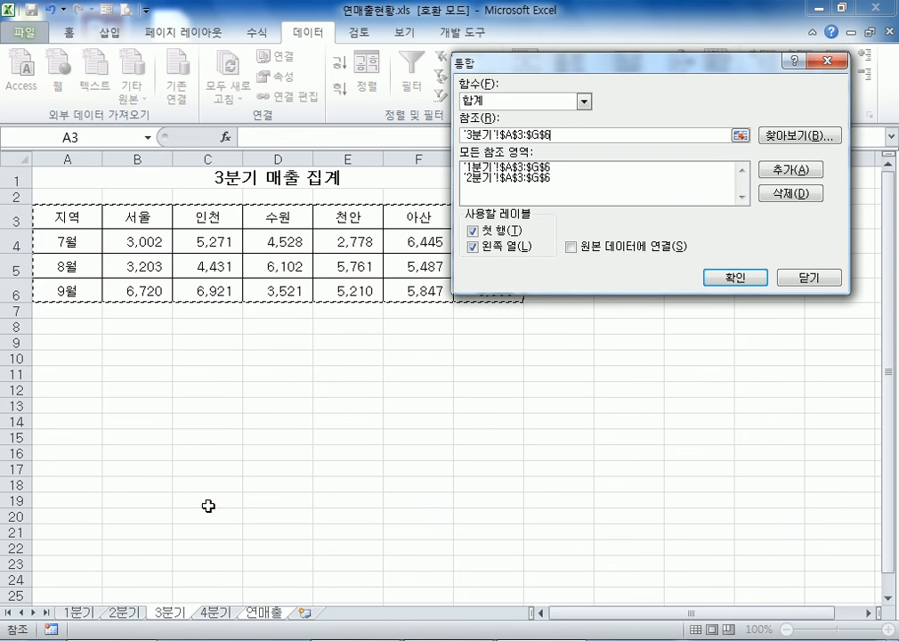
{"action": "left_click_drag", "start_coordinate": [534, 61], "coordinate": [643, 134]}
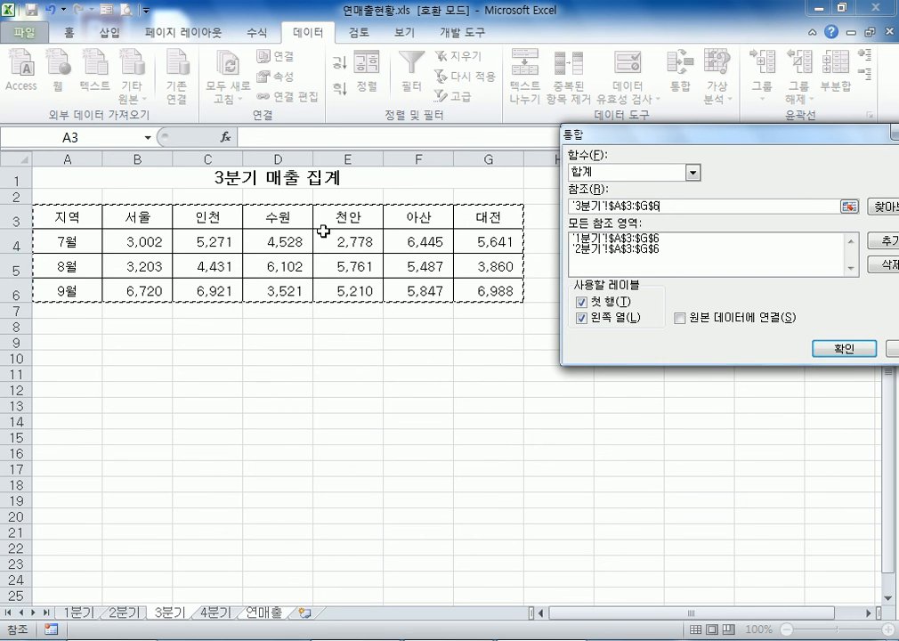
{"action": "left_click_drag", "start_coordinate": [587, 132], "coordinate": [474, 89]}
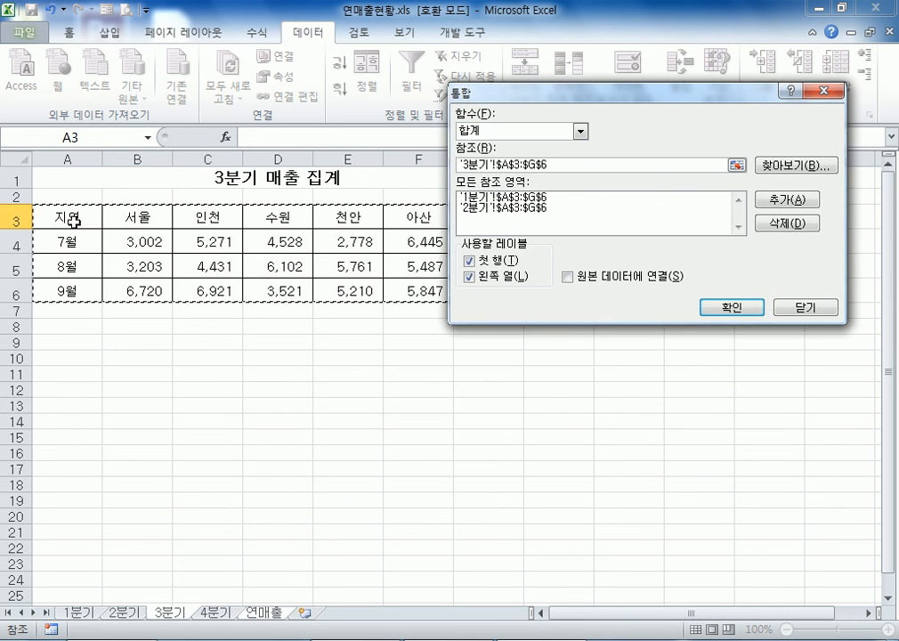
{"action": "left_click", "coordinate": [760, 200]}
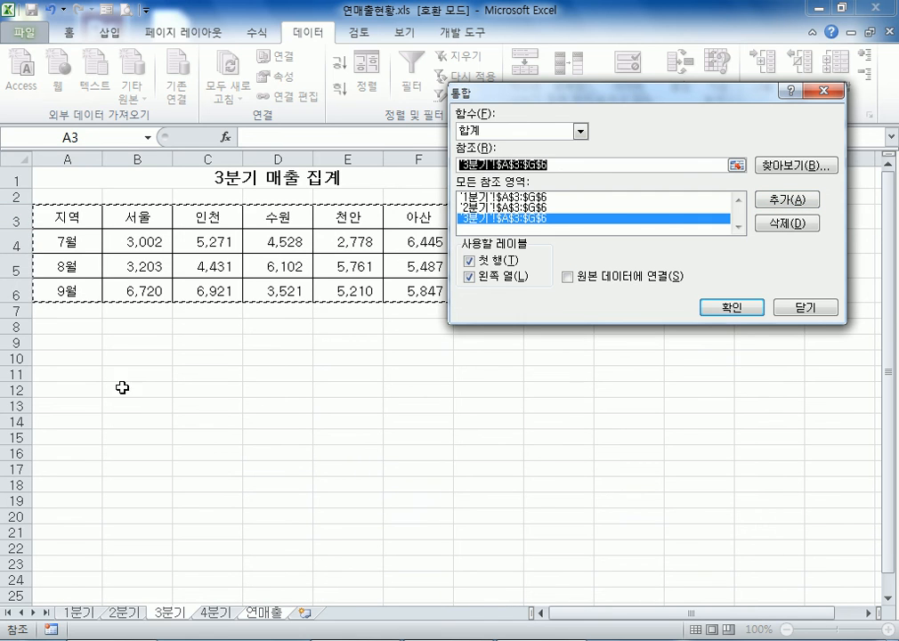
Try to add A3:G6 of the 3분기 sheet to the consolidation references a second time.
{"action": "left_click", "coordinate": [210, 614]}
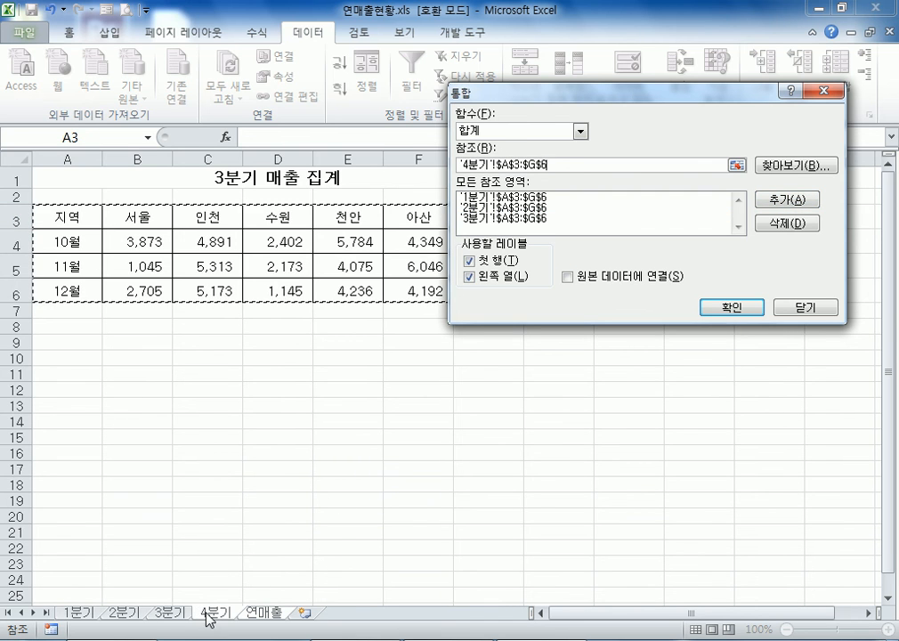
{"action": "left_click", "coordinate": [184, 614]}
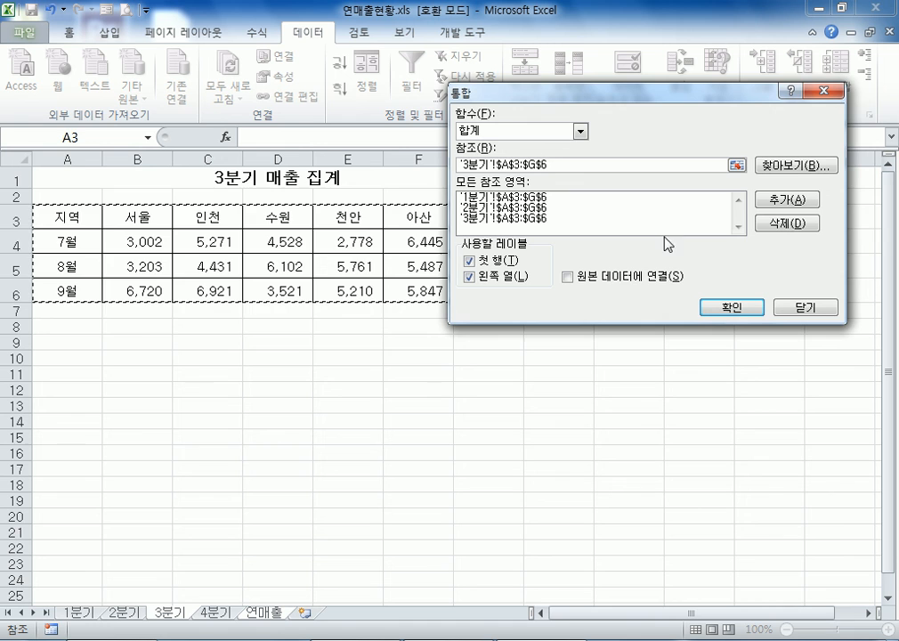
{"action": "left_click", "coordinate": [799, 200]}
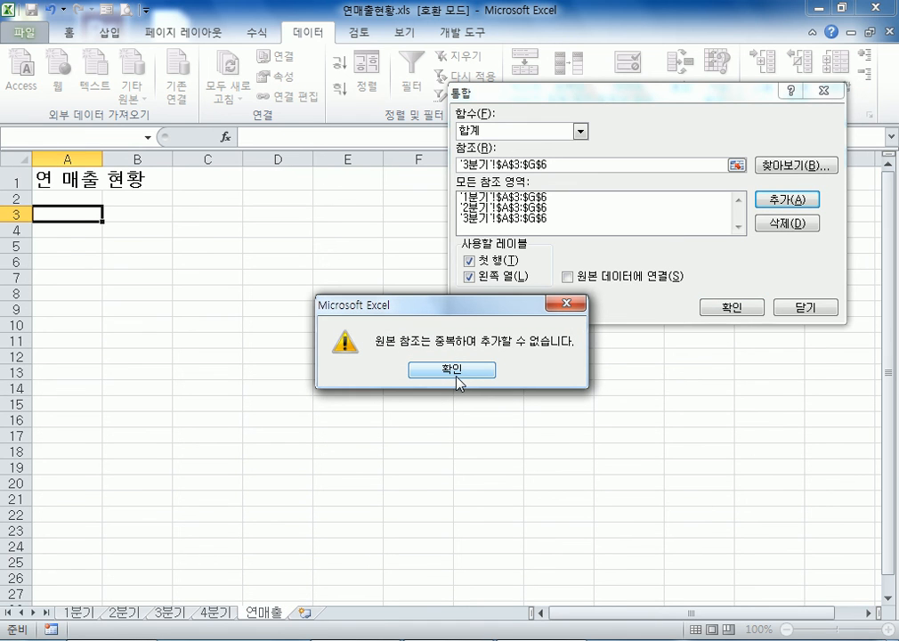
{"action": "left_click", "coordinate": [455, 371]}
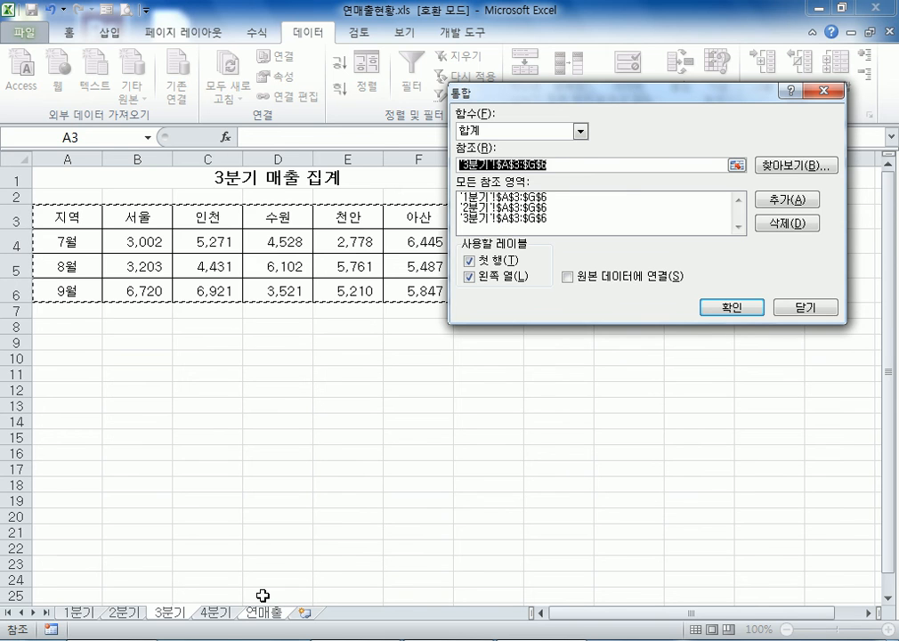
Add A3:G6 of the 4분기 sheet as a reference and run the consolidation with first-row and left-column labels.
{"action": "left_click", "coordinate": [214, 613]}
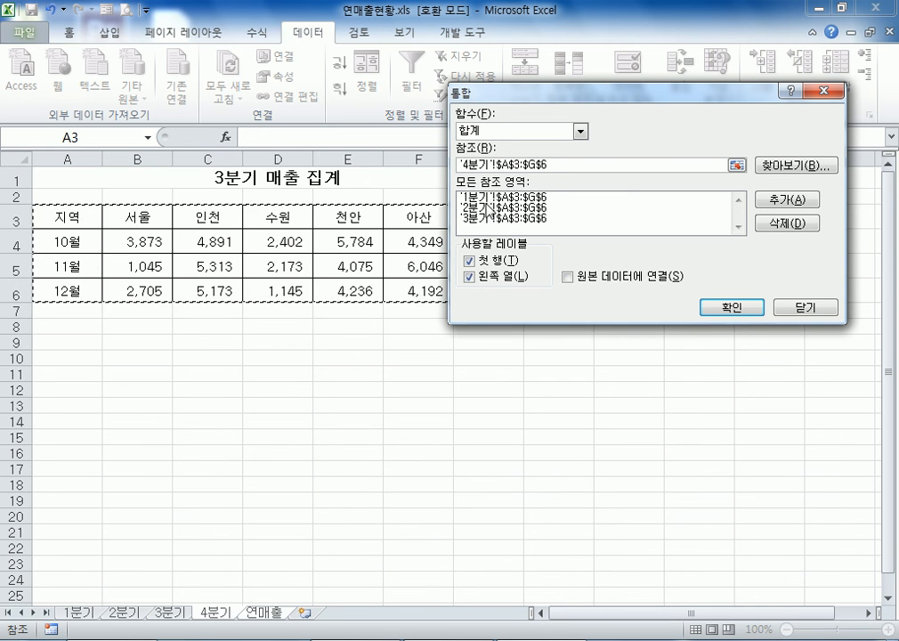
{"action": "left_click", "coordinate": [773, 201]}
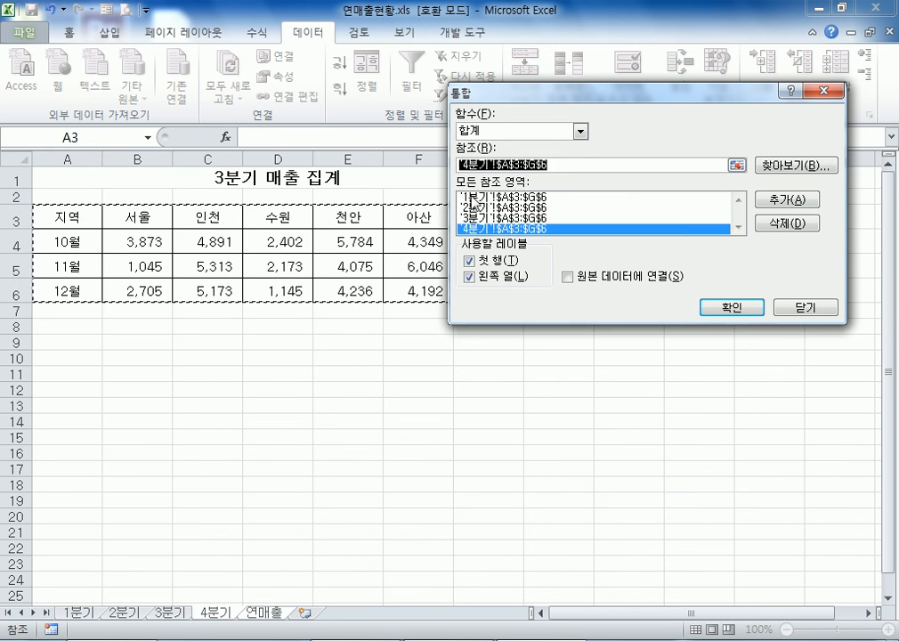
{"action": "left_click", "coordinate": [725, 307]}
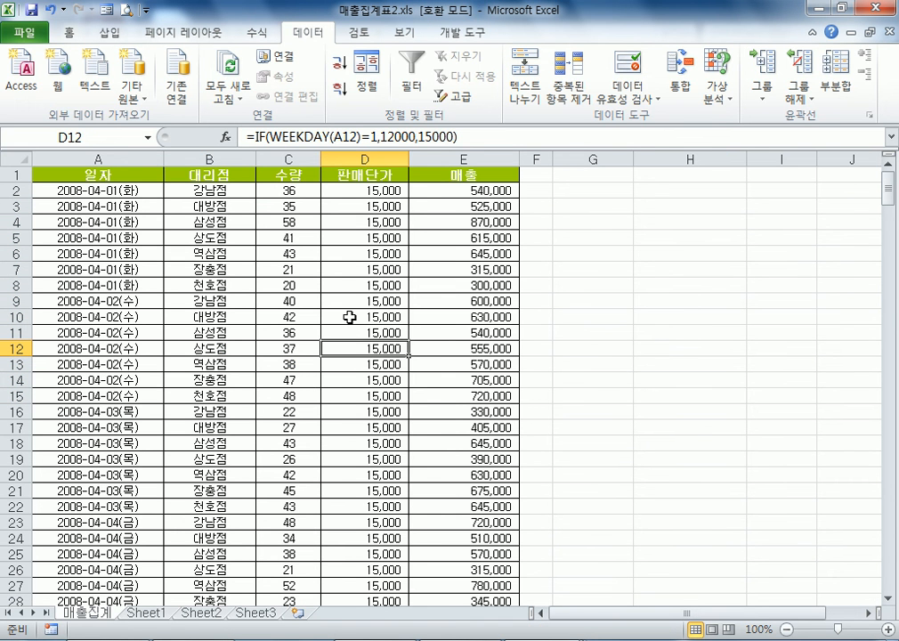
Copy the 대리점, 수량 and 매출 headers of the 매출집계 sheet in 매출집계표2.xls to G1:I1.
{"action": "left_click", "coordinate": [368, 639]}
{"action": "left_click_drag", "start_coordinate": [364, 206], "coordinate": [463, 396]}
{"action": "left_click", "coordinate": [630, 347]}
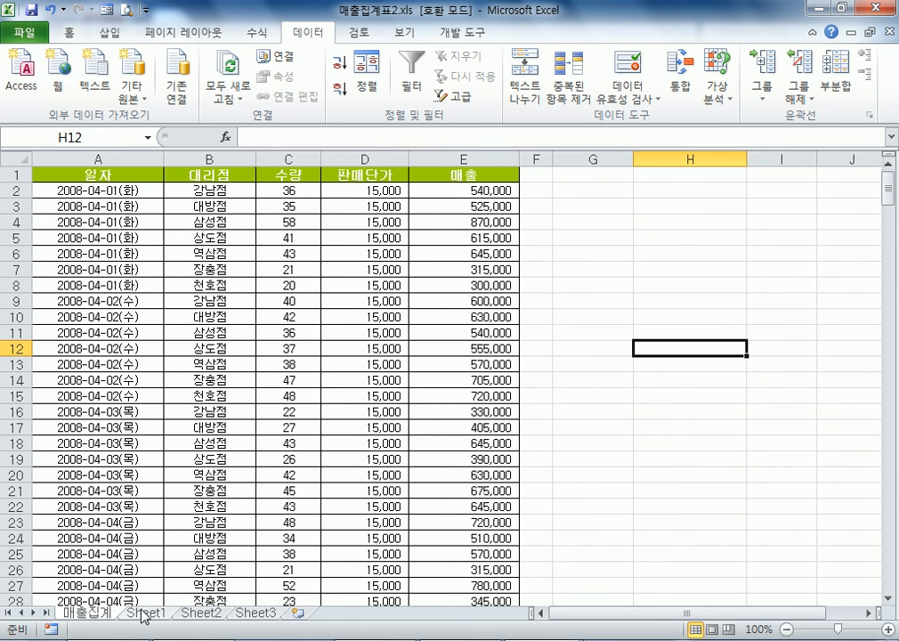
{"action": "left_click", "coordinate": [227, 178]}
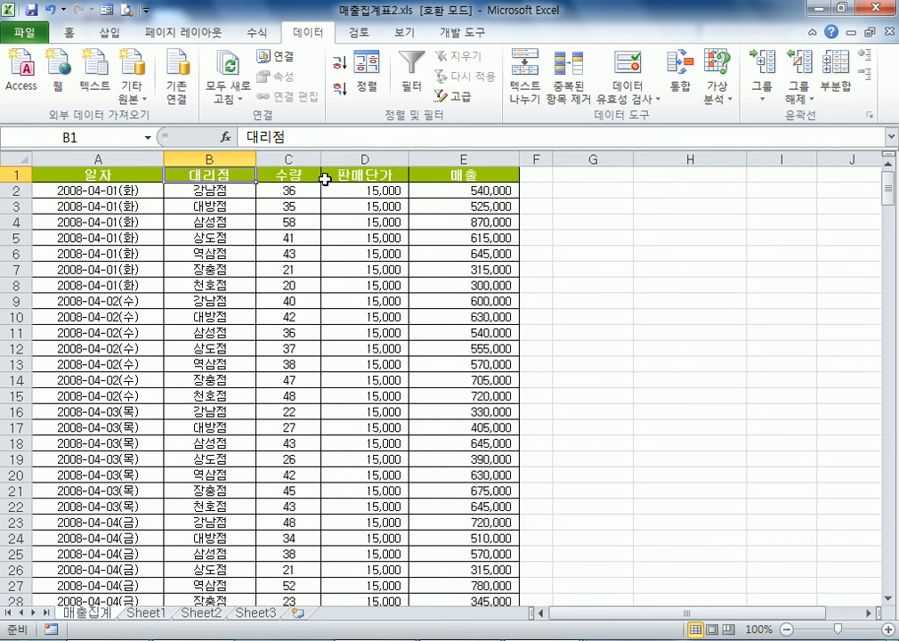
{"action": "left_click_drag", "start_coordinate": [230, 176], "coordinate": [293, 176]}
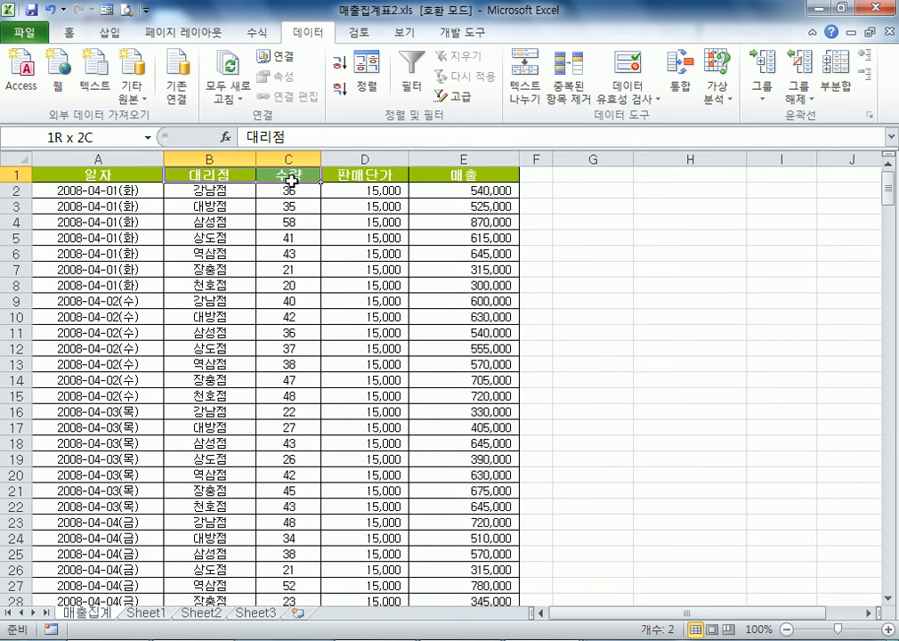
{"action": "left_click", "coordinate": [485, 176], "text": "ctrl"}
{"action": "key", "text": "ctrl+c"}
{"action": "left_click", "coordinate": [581, 174]}
{"action": "key", "text": "ctrl+v"}
{"action": "key", "text": "Escape"}
Start a sum consolidation at G1:I1 and add A1:E330 of the 매출집계 sheet as a reference.
{"action": "left_click_drag", "start_coordinate": [583, 172], "coordinate": [781, 171]}
{"action": "left_click", "coordinate": [681, 89]}
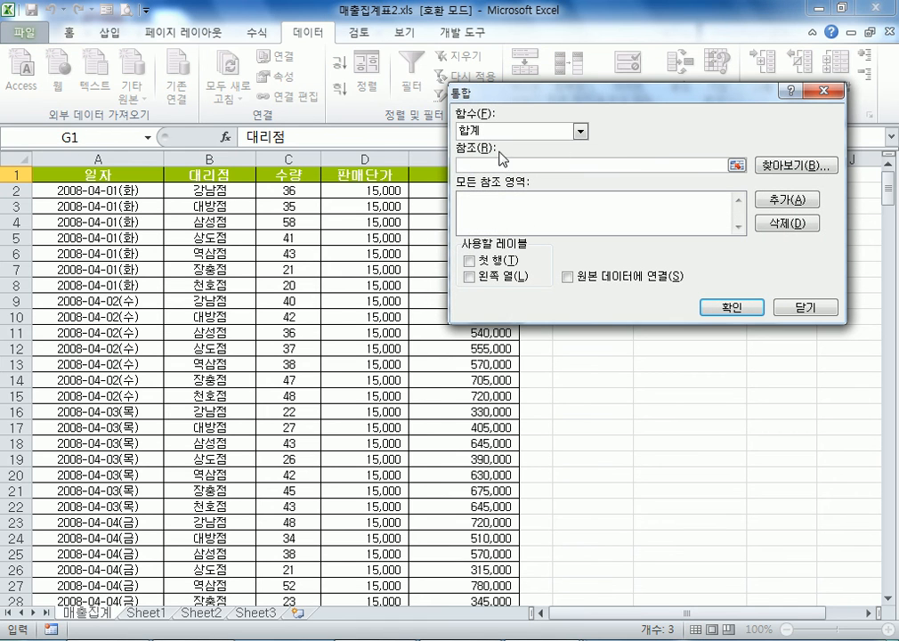
{"action": "left_click_drag", "start_coordinate": [104, 176], "coordinate": [466, 476]}
{"action": "key", "text": "ctrl+shift+Down"}
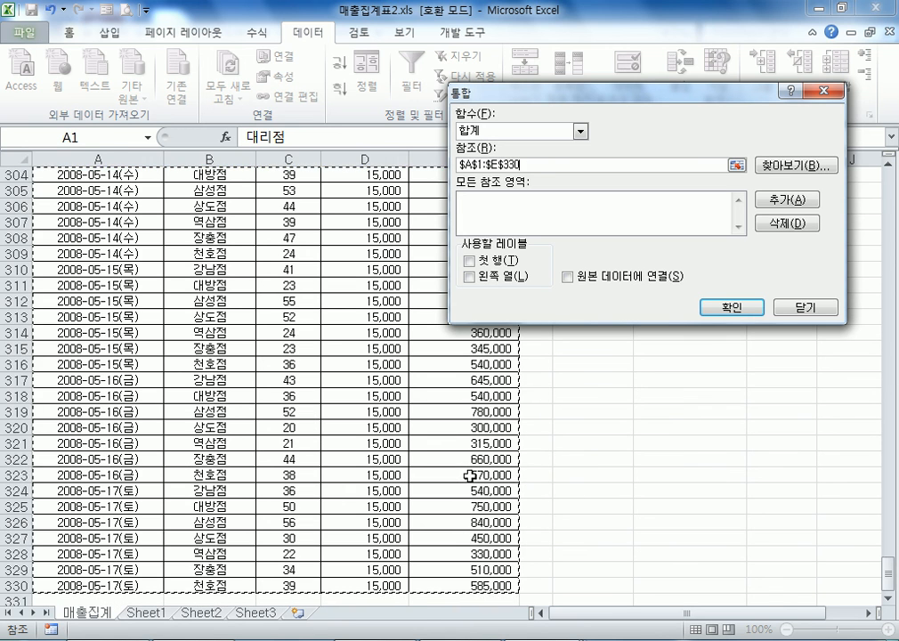
{"action": "left_click", "coordinate": [776, 212]}
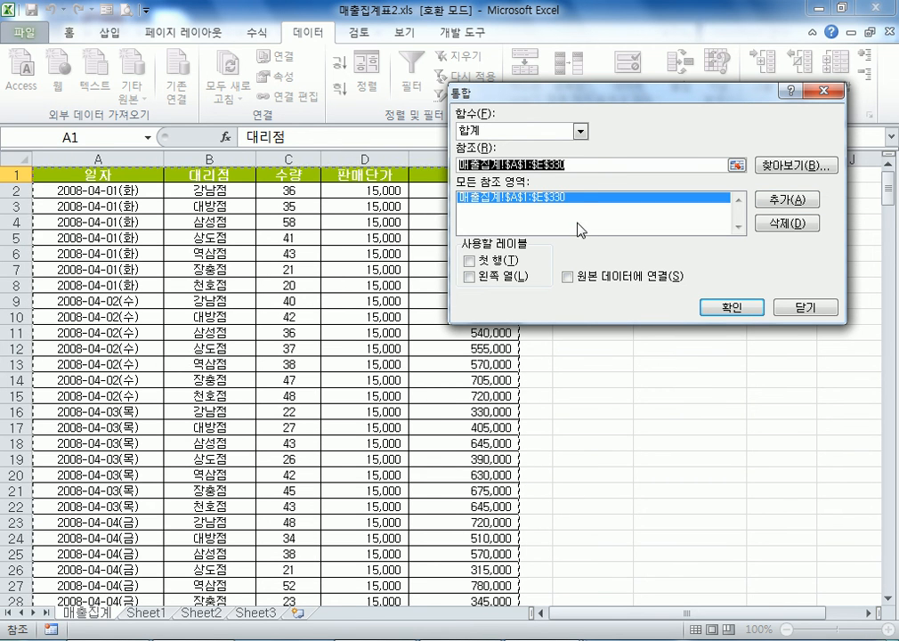
Run the consolidation with first-row and left-column labels, and undo the result.
{"action": "left_click_drag", "start_coordinate": [620, 142], "coordinate": [722, 254]}
{"action": "left_click", "coordinate": [613, 419]}
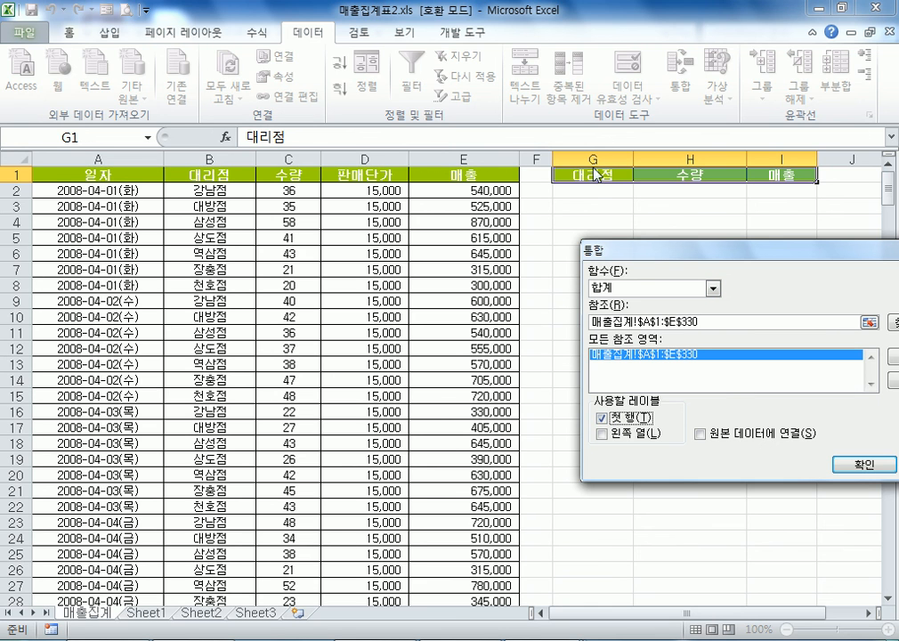
{"action": "left_click", "coordinate": [612, 436]}
{"action": "left_click", "coordinate": [863, 464]}
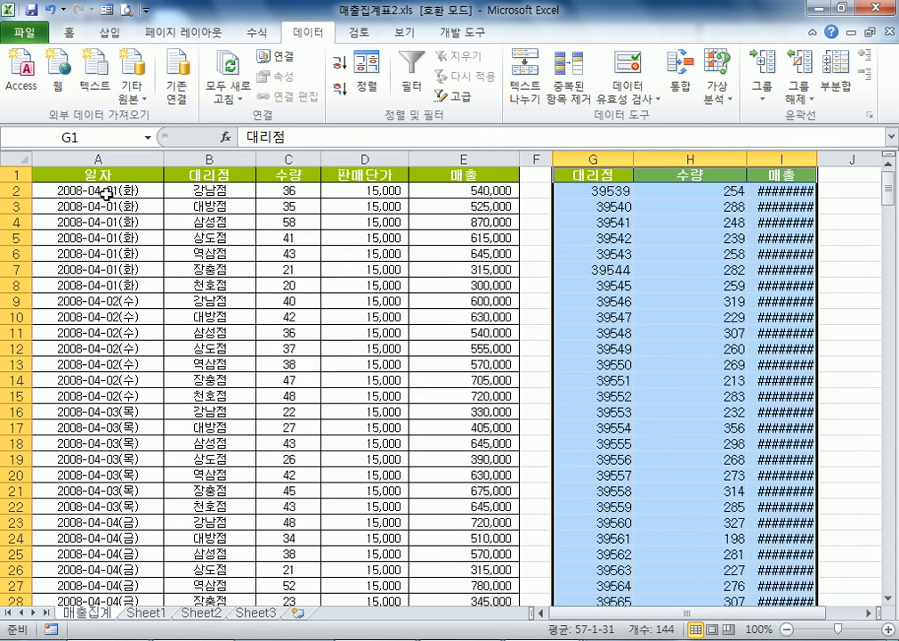
{"action": "key", "text": "ctrl+z"}
Rerun the consolidation of A1:E330 with only first-row labels, and undo the result.
{"action": "left_click", "coordinate": [679, 84]}
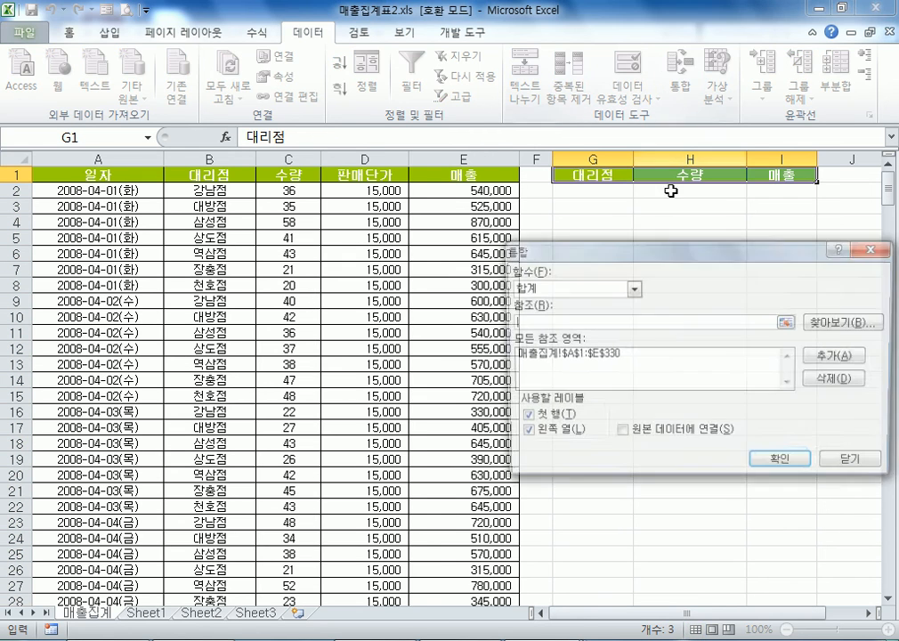
{"action": "left_click", "coordinate": [563, 433]}
{"action": "left_click", "coordinate": [773, 465]}
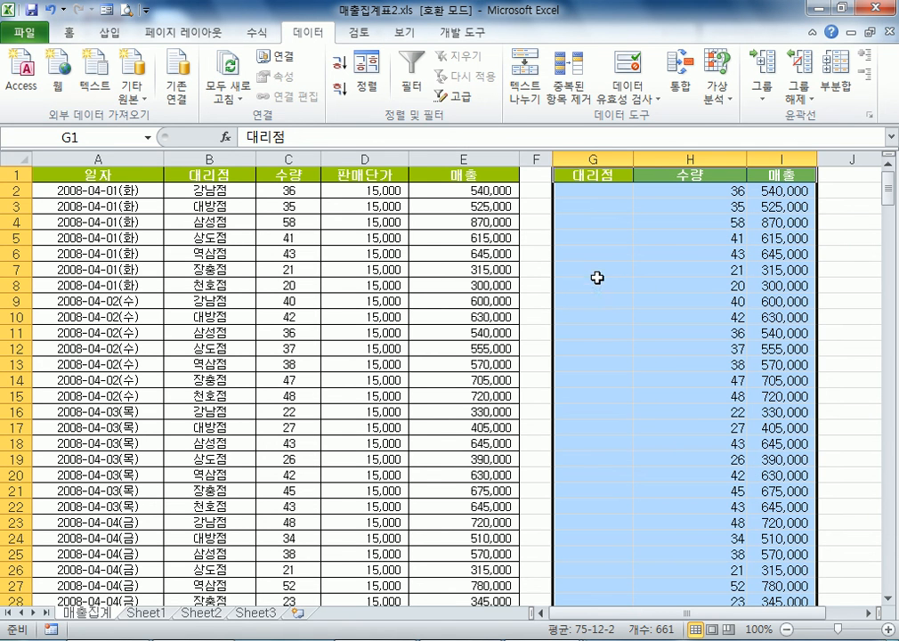
{"action": "key", "text": "ctrl+z"}
Restart the consolidation at the G1:I1 headers and remove the A1:E330 reference.
{"action": "left_click_drag", "start_coordinate": [101, 176], "coordinate": [164, 410]}
{"action": "scroll", "coordinate": [177, 401], "scroll_direction": "up", "scroll_amount": 15}
{"action": "left_click", "coordinate": [224, 180]}
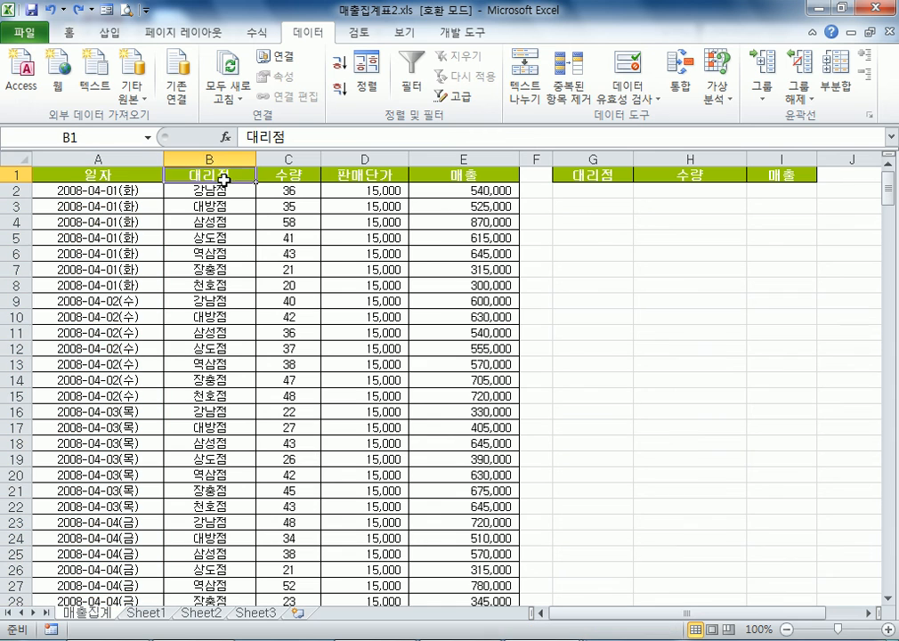
{"action": "left_click_drag", "start_coordinate": [587, 175], "coordinate": [775, 175]}
{"action": "left_click", "coordinate": [680, 73]}
{"action": "left_click", "coordinate": [605, 356]}
{"action": "left_click", "coordinate": [838, 380]}
{"action": "left_click", "coordinate": [517, 320]}
Add B1:E330 of the 매출집계 sheet as the consolidation reference.
{"action": "left_click_drag", "start_coordinate": [210, 181], "coordinate": [417, 245]}
{"action": "key", "text": "ctrl+shift+Down"}
{"action": "scroll", "coordinate": [194, 176], "scroll_direction": "up", "scroll_amount": 20}
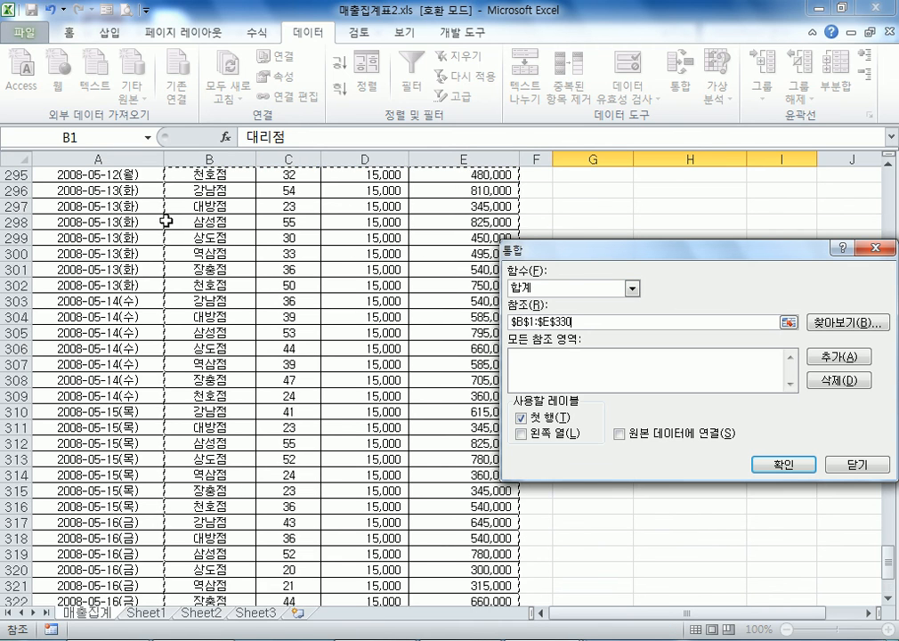
{"action": "scroll", "coordinate": [149, 185], "scroll_direction": "up", "scroll_amount": 20}
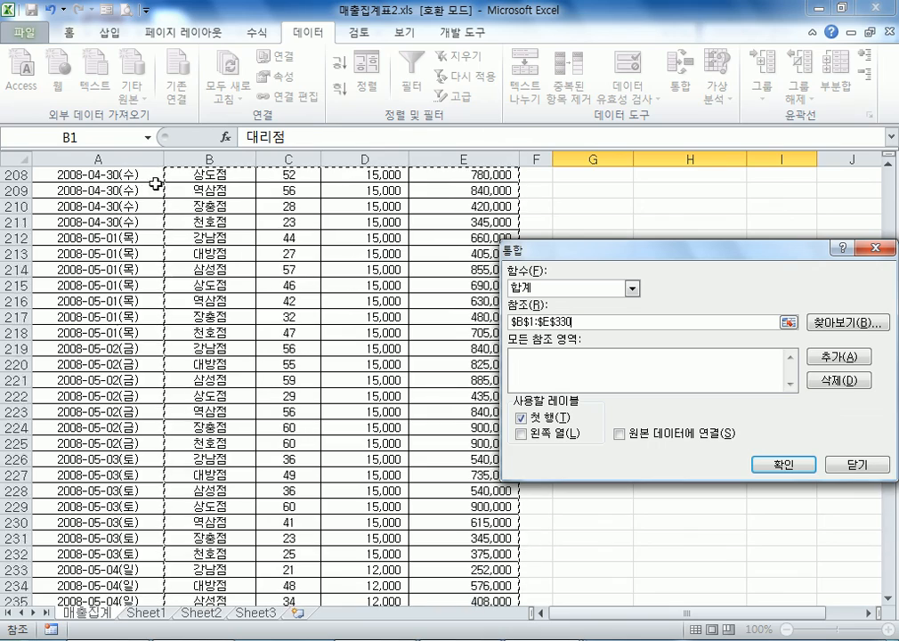
{"action": "scroll", "coordinate": [175, 209], "scroll_direction": "up", "scroll_amount": 9}
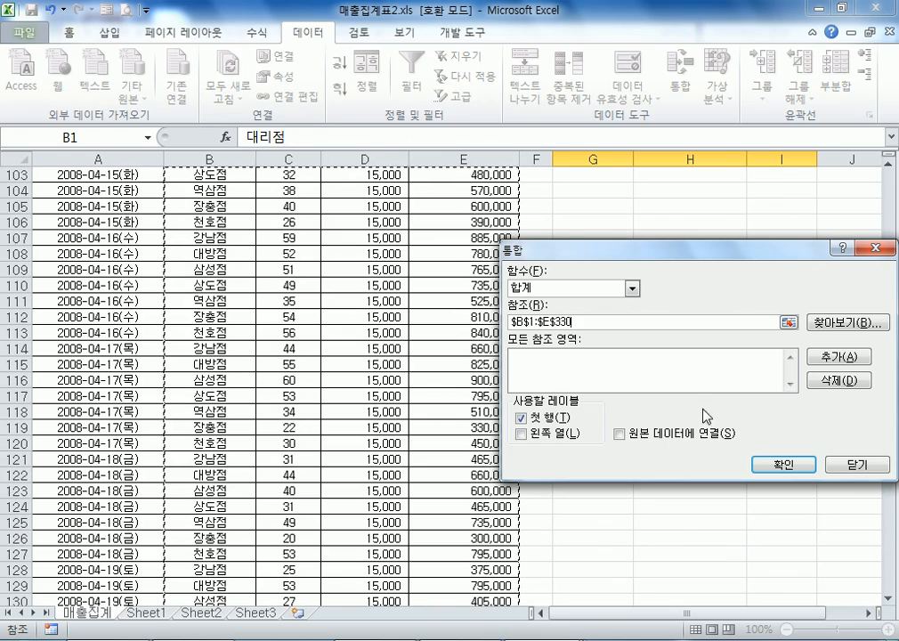
{"action": "left_click", "coordinate": [838, 357]}
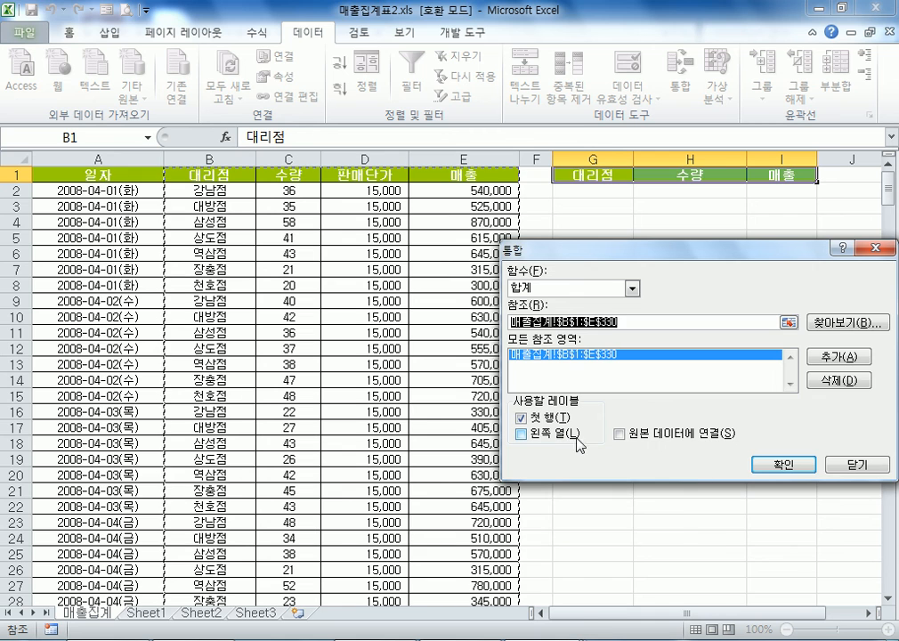
Run the consolidation with only first-row labels, undo it, and rerun it with left-column labels as well.
{"action": "left_click", "coordinate": [776, 469]}
{"action": "key", "text": "ctrl+z"}
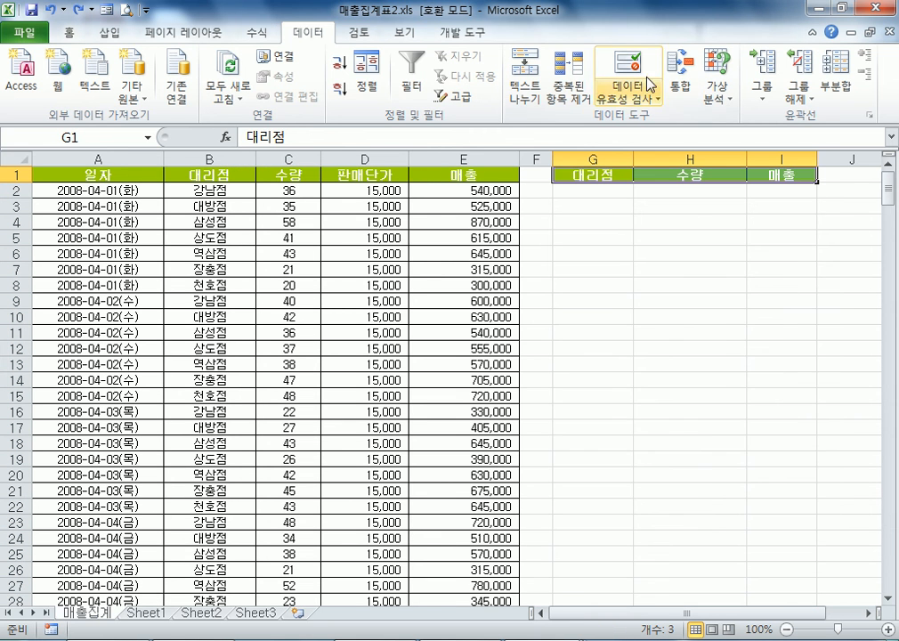
{"action": "left_click", "coordinate": [678, 89]}
{"action": "left_click", "coordinate": [521, 433]}
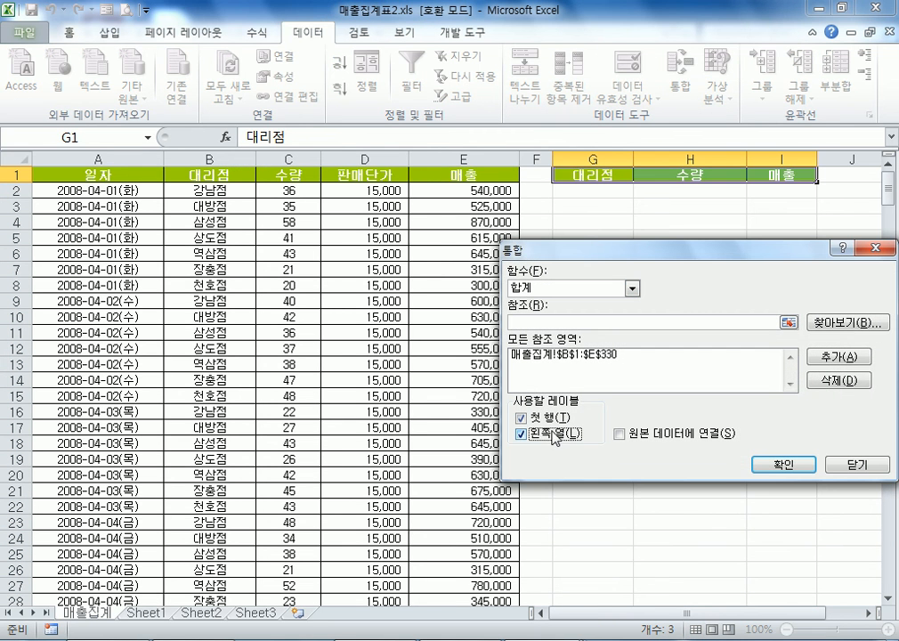
{"action": "left_click", "coordinate": [787, 464]}
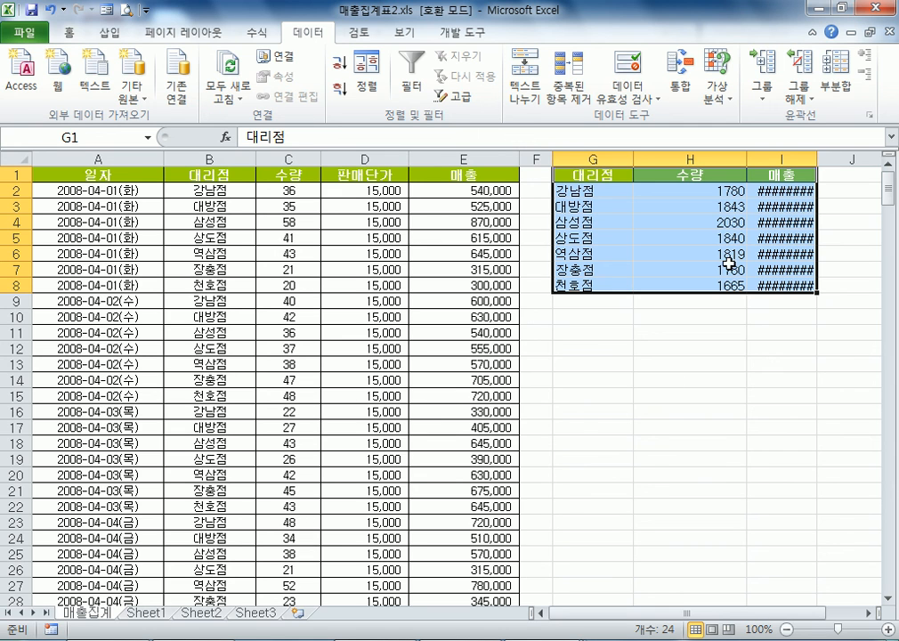
Autofit the widths of columns G, H and I around the consolidated branch table.
{"action": "double_click", "coordinate": [636, 153]}
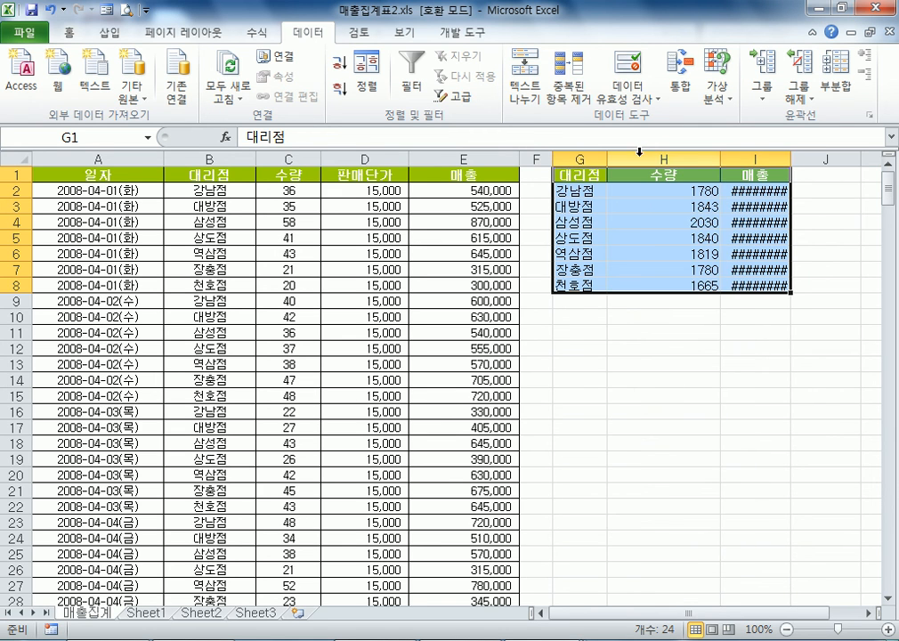
{"action": "double_click", "coordinate": [719, 152]}
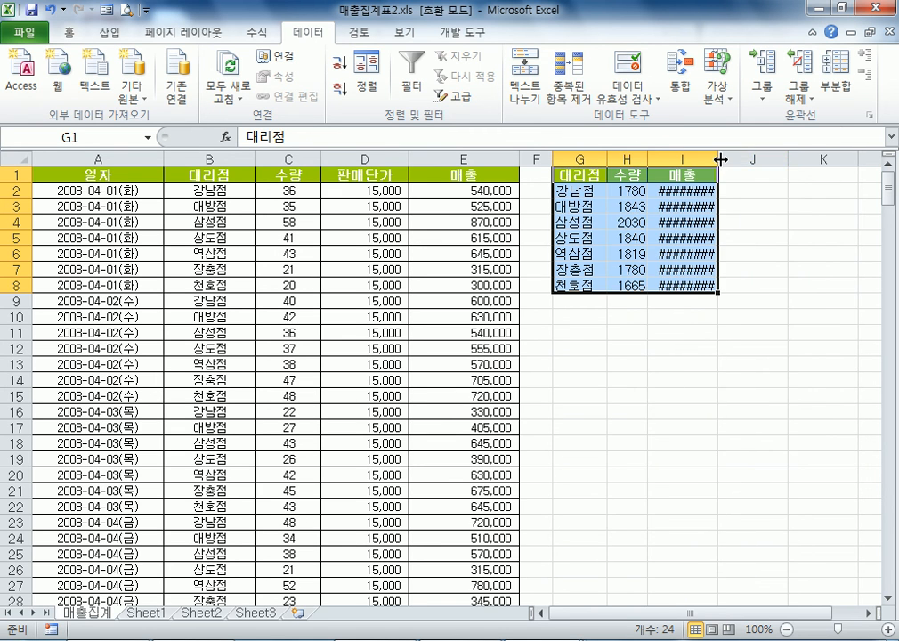
{"action": "double_click", "coordinate": [721, 152]}
{"action": "left_click_drag", "start_coordinate": [576, 191], "coordinate": [575, 285]}
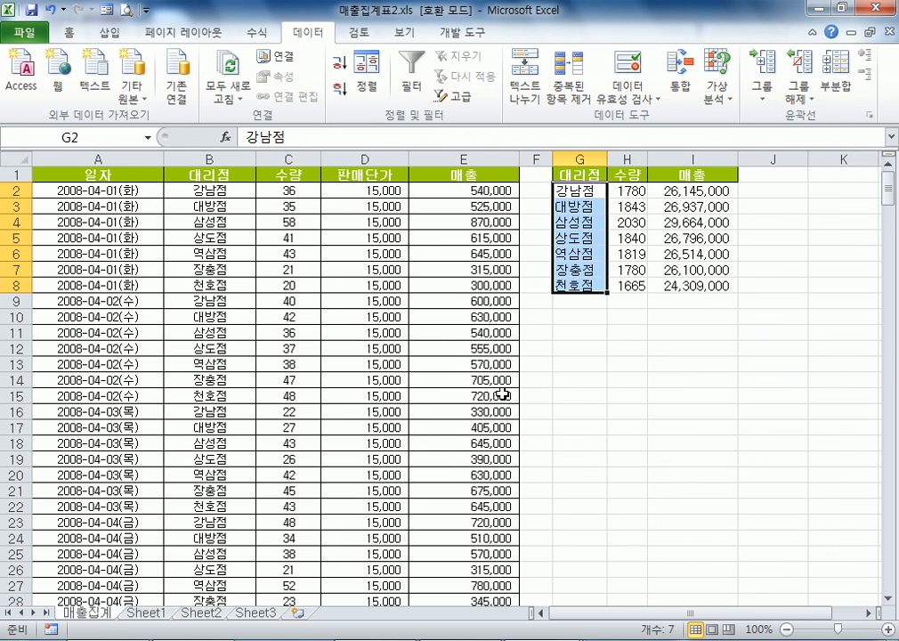
{"action": "left_click", "coordinate": [261, 391]}
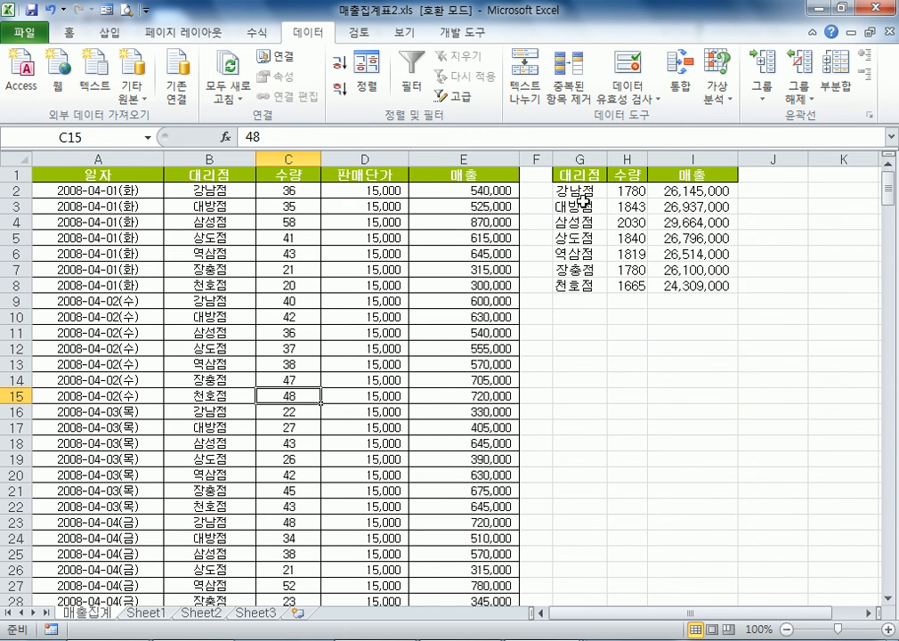
Sort the sales table in ascending order by 대리점.
{"action": "left_click", "coordinate": [179, 238]}
{"action": "left_click", "coordinate": [189, 191]}
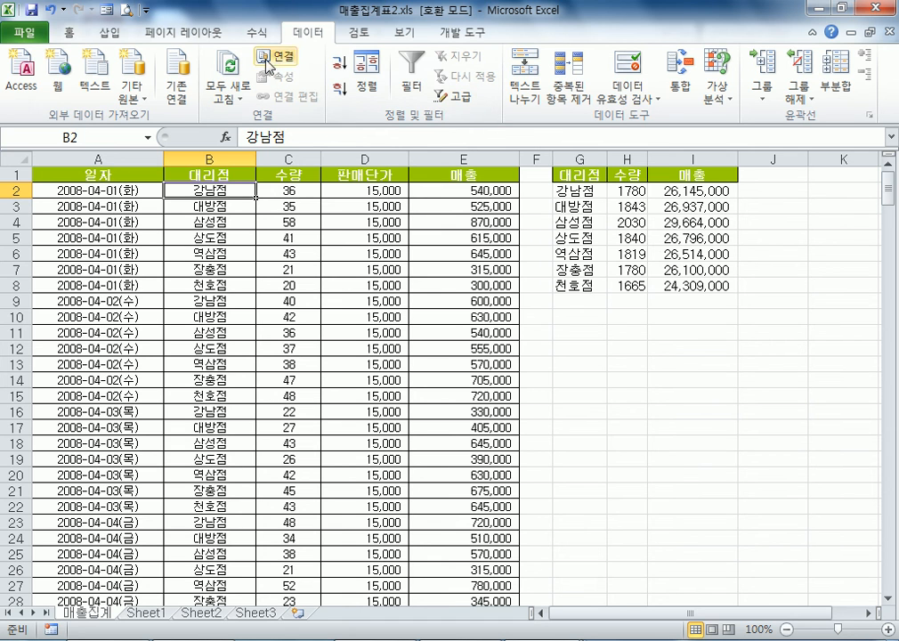
{"action": "left_click", "coordinate": [339, 63]}
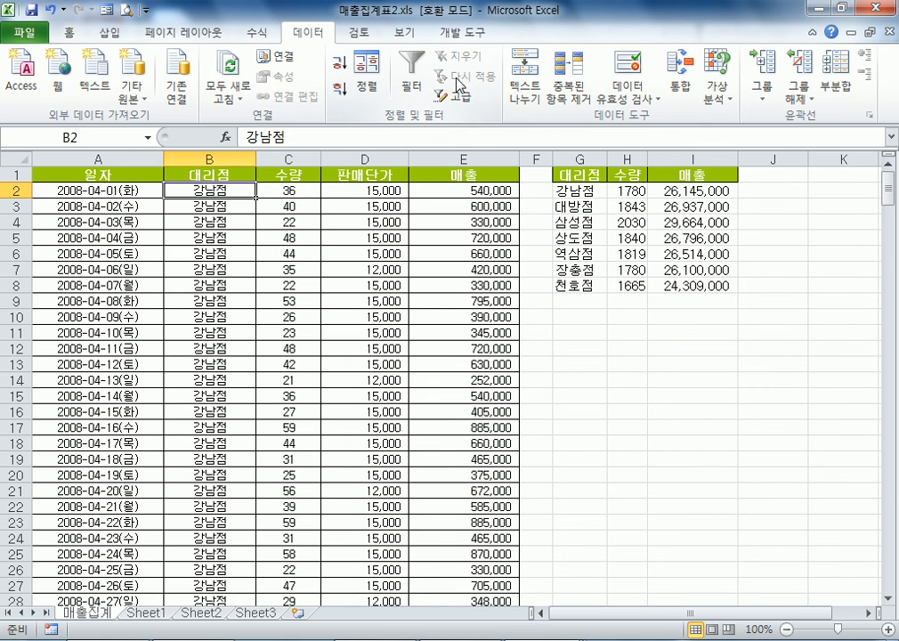
Add subtotals to the sales table grouped by 대리점, summing 수량 and 매출.
{"action": "left_click", "coordinate": [842, 88]}
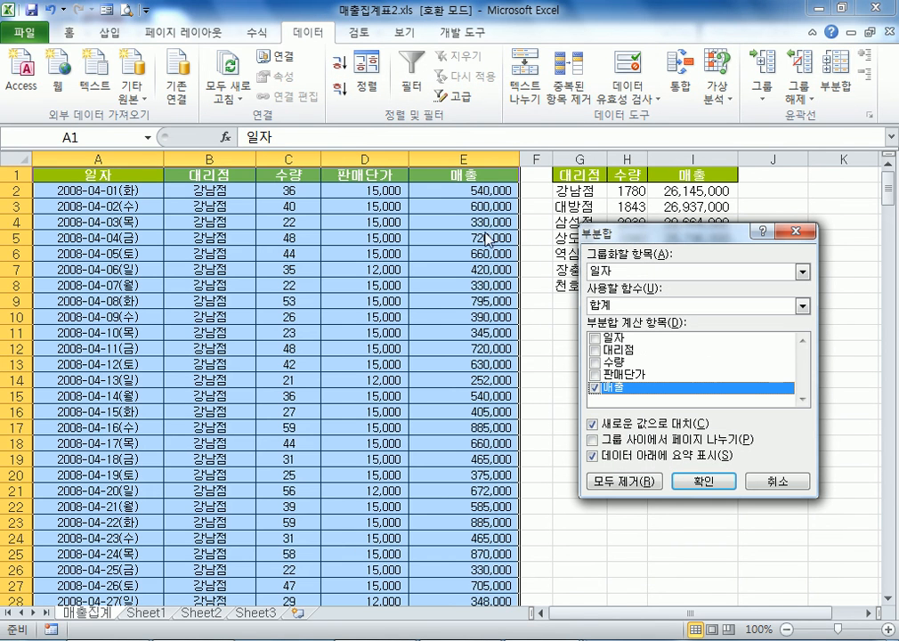
{"action": "left_click", "coordinate": [694, 271]}
{"action": "left_click", "coordinate": [623, 299]}
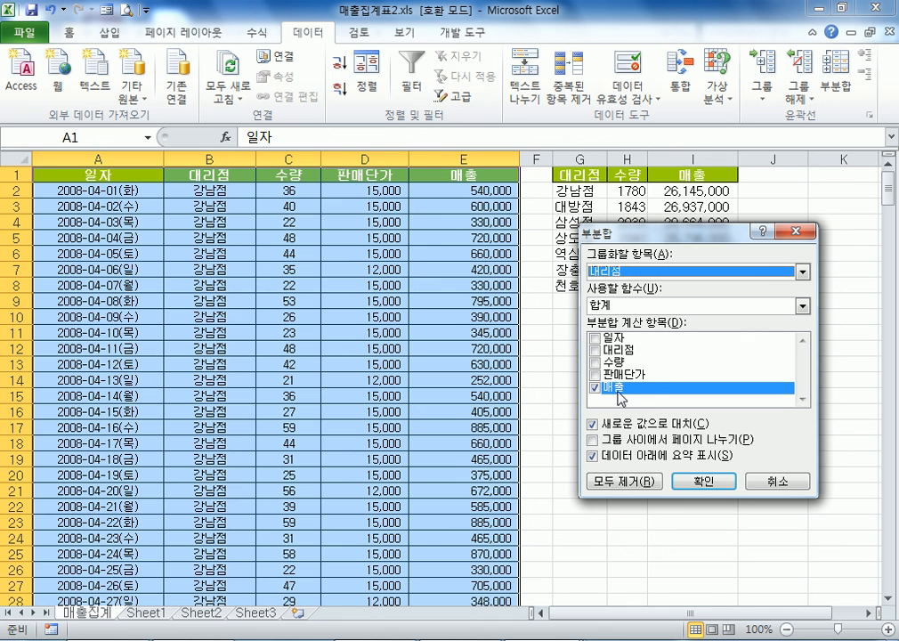
{"action": "left_click", "coordinate": [593, 363]}
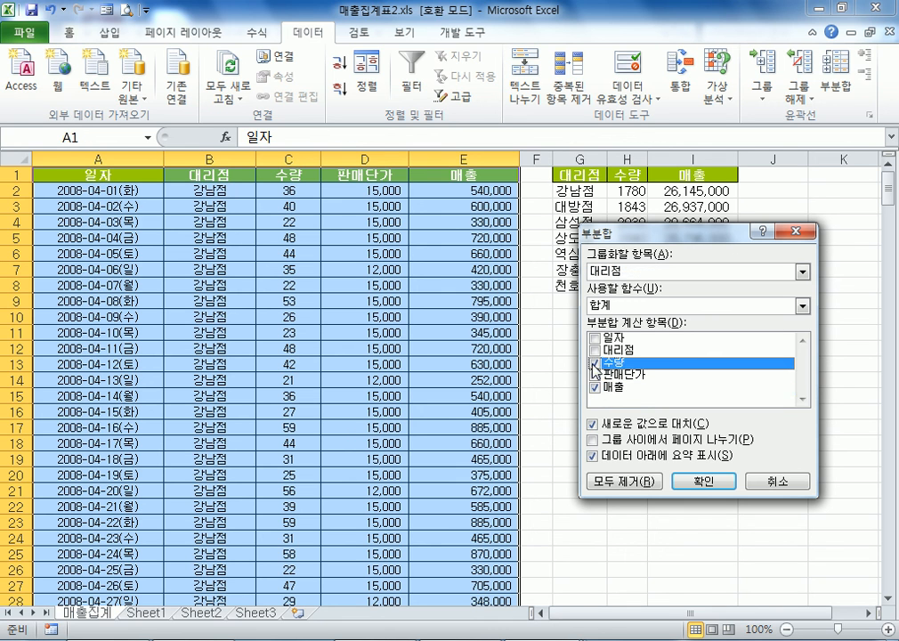
{"action": "left_click", "coordinate": [703, 480]}
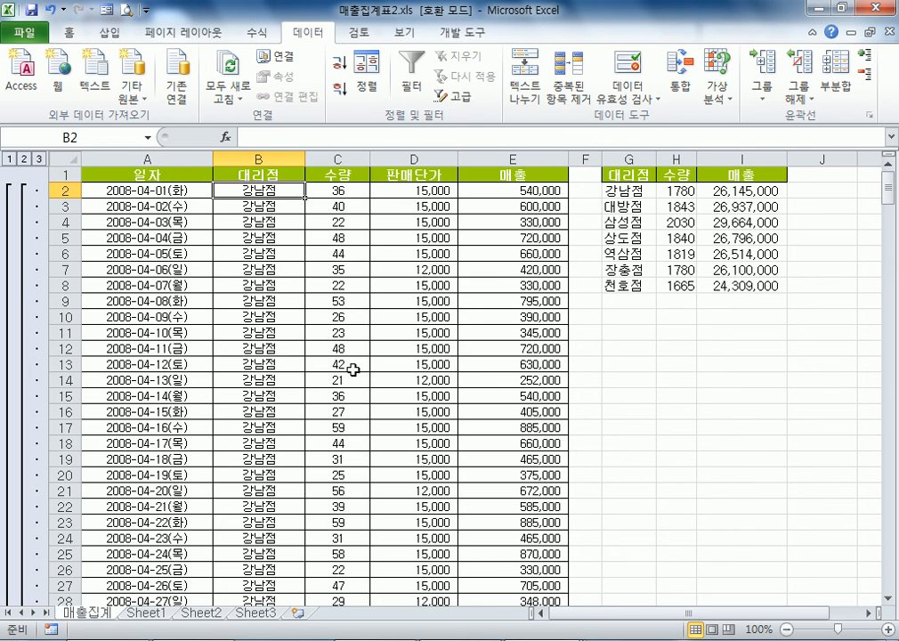
Collapse the outline to level 2 to view the branch subtotals, expand it again, and compare them with G1:I8.
{"action": "left_click", "coordinate": [24, 158]}
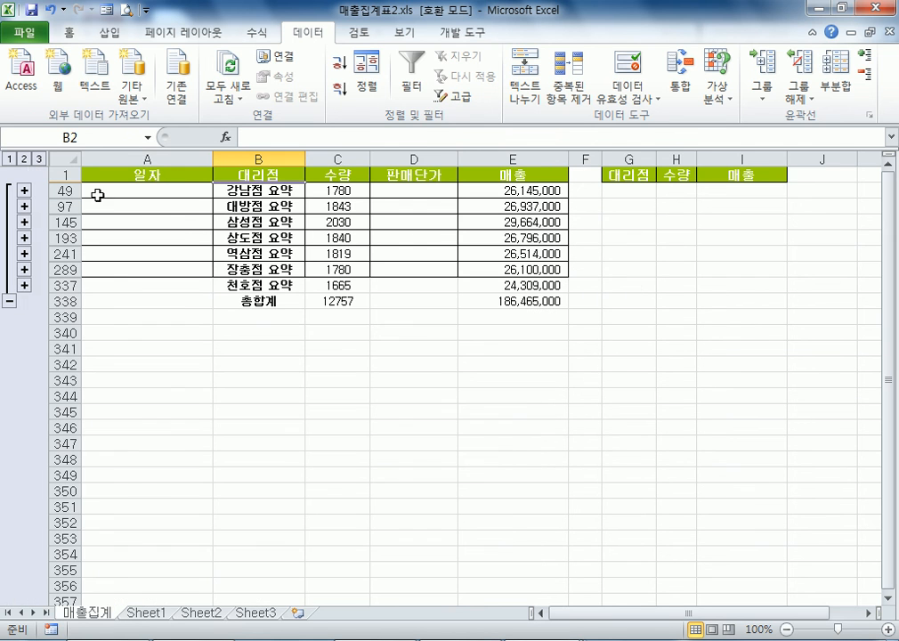
{"action": "left_click", "coordinate": [38, 158]}
{"action": "left_click", "coordinate": [654, 177]}
{"action": "left_click_drag", "start_coordinate": [657, 178], "coordinate": [743, 285]}
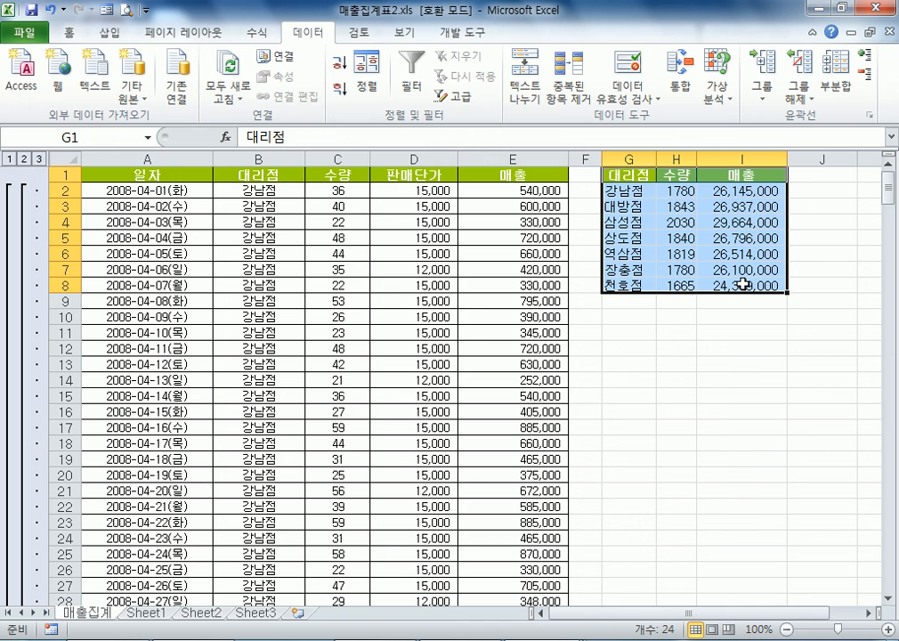
Remove all subtotals from the sales table.
{"action": "left_click", "coordinate": [258, 271]}
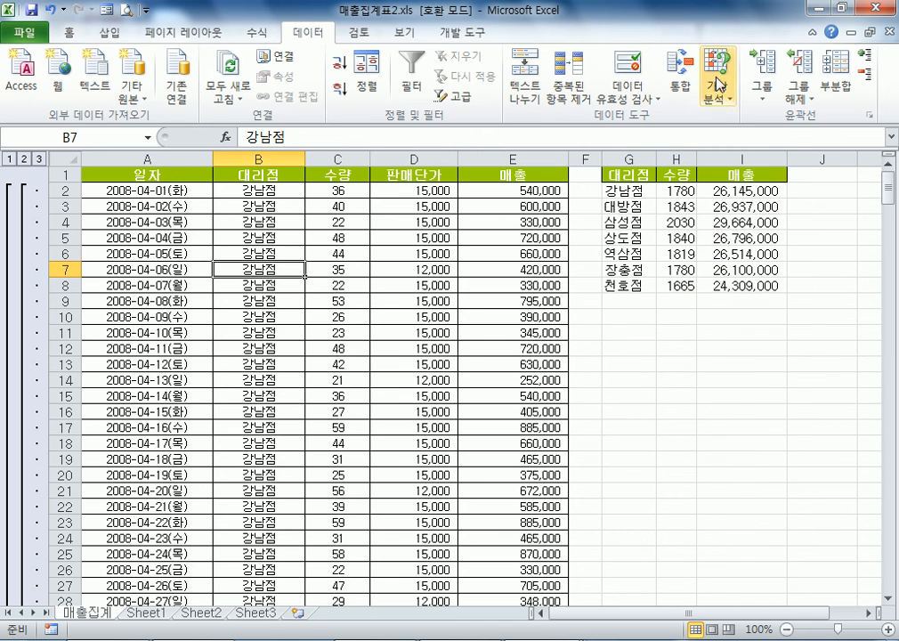
{"action": "left_click", "coordinate": [834, 80]}
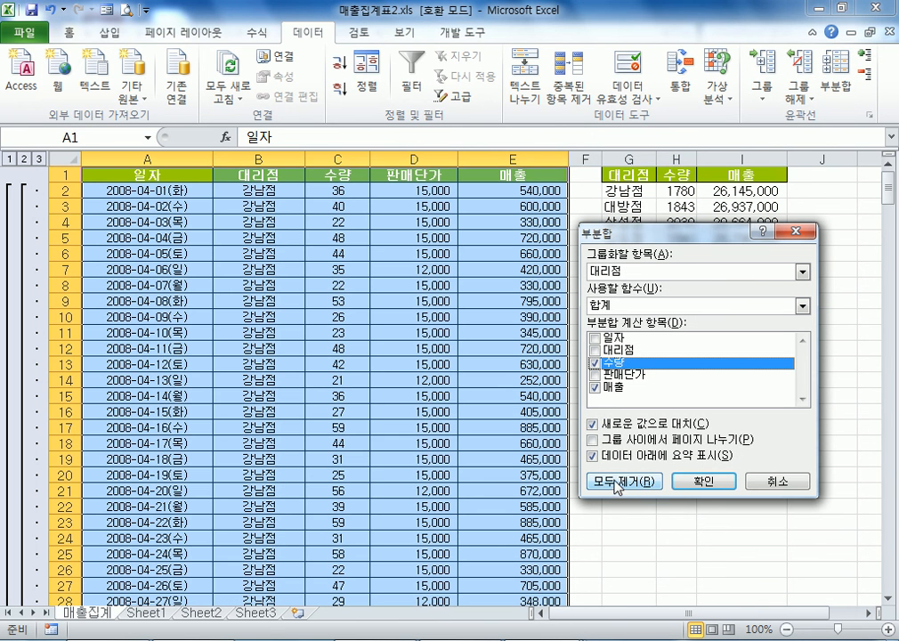
{"action": "left_click", "coordinate": [620, 481]}
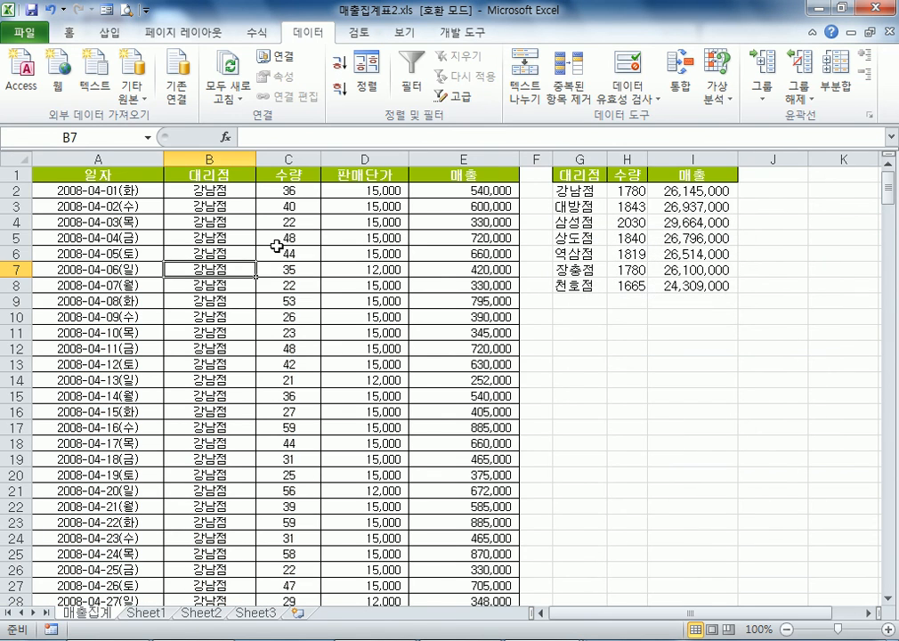
Look over the consolidated table in G1:I8 and switch to Sheet2.
{"action": "left_click_drag", "start_coordinate": [581, 174], "coordinate": [715, 286]}
{"action": "left_click", "coordinate": [589, 269]}
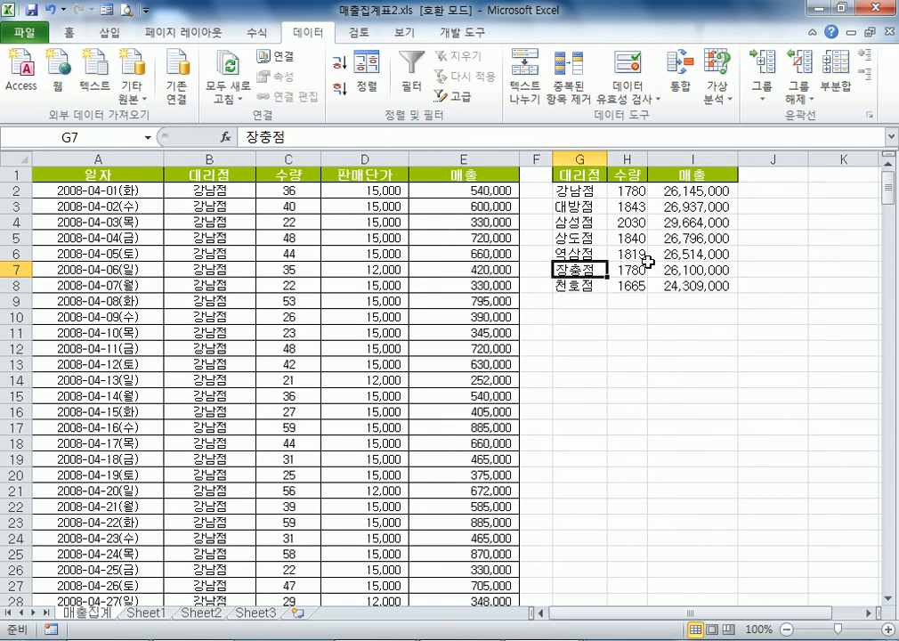
{"action": "left_click", "coordinate": [191, 612]}
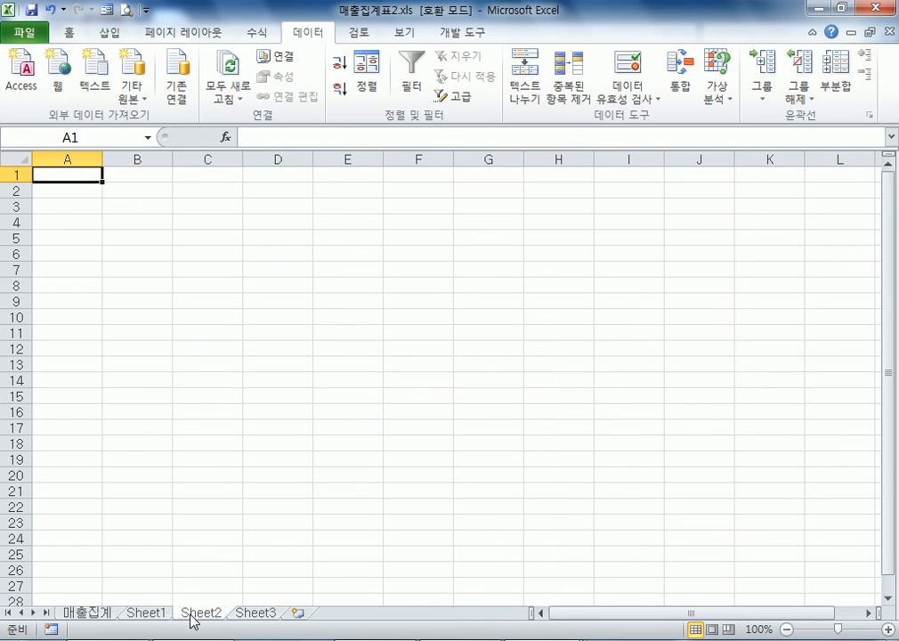
Return to the 매출집계 sheet and look over the consolidated branch table in G1:I8.
{"action": "left_click", "coordinate": [85, 612]}
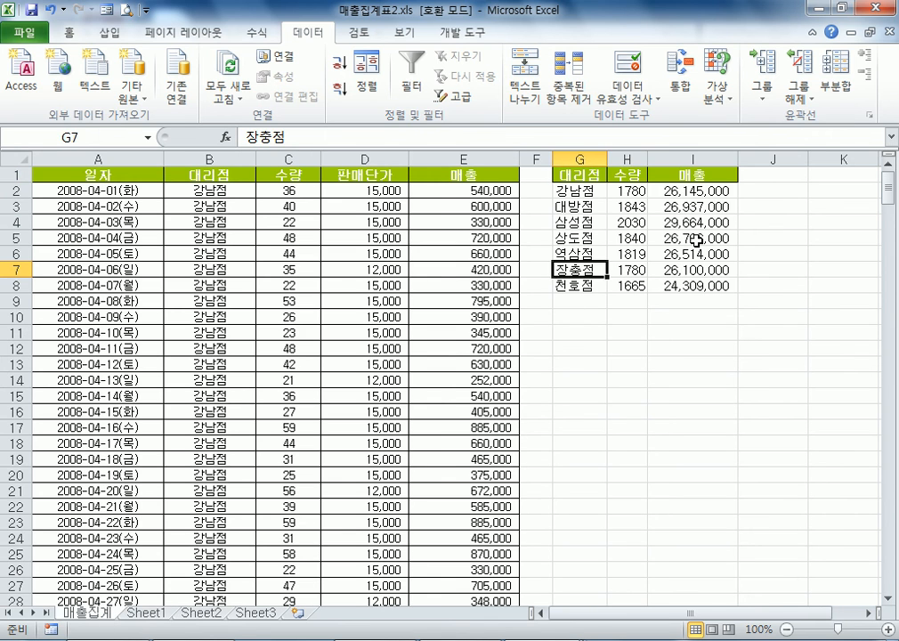
{"action": "left_click", "coordinate": [667, 205]}
{"action": "left_click", "coordinate": [572, 315]}
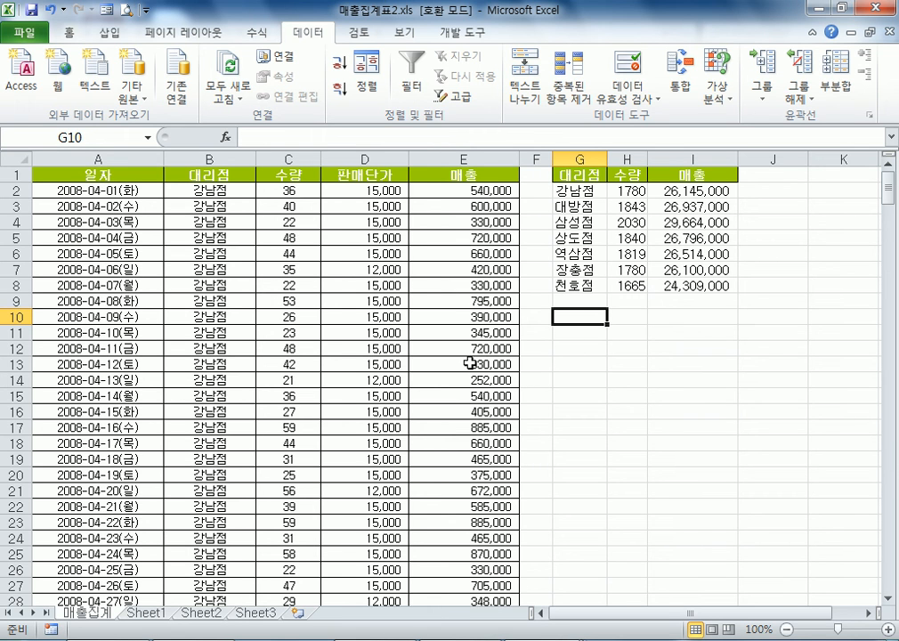
Sort the sales table by 일자 in ascending order.
{"action": "left_click", "coordinate": [235, 206]}
{"action": "left_click", "coordinate": [116, 191]}
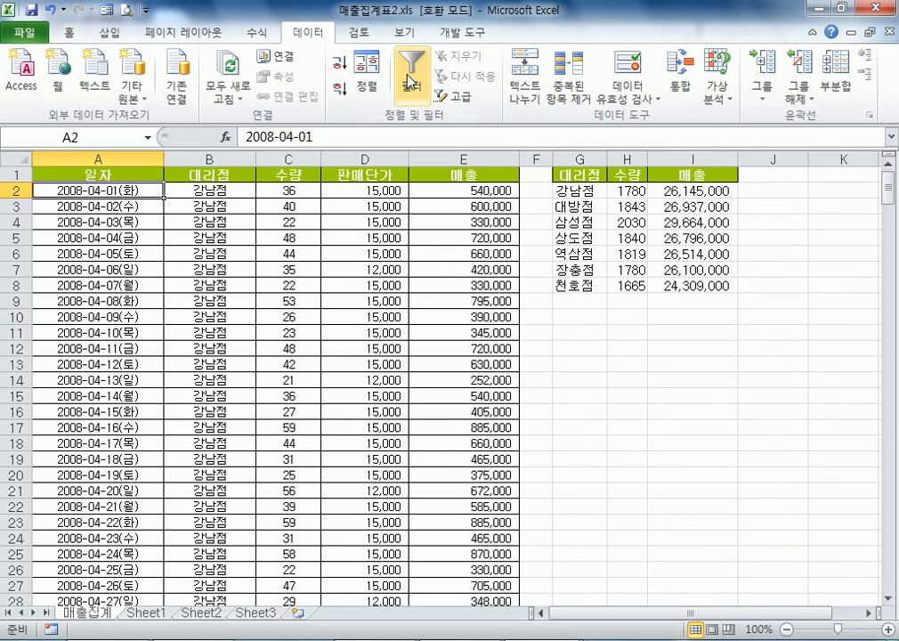
{"action": "left_click", "coordinate": [341, 62]}
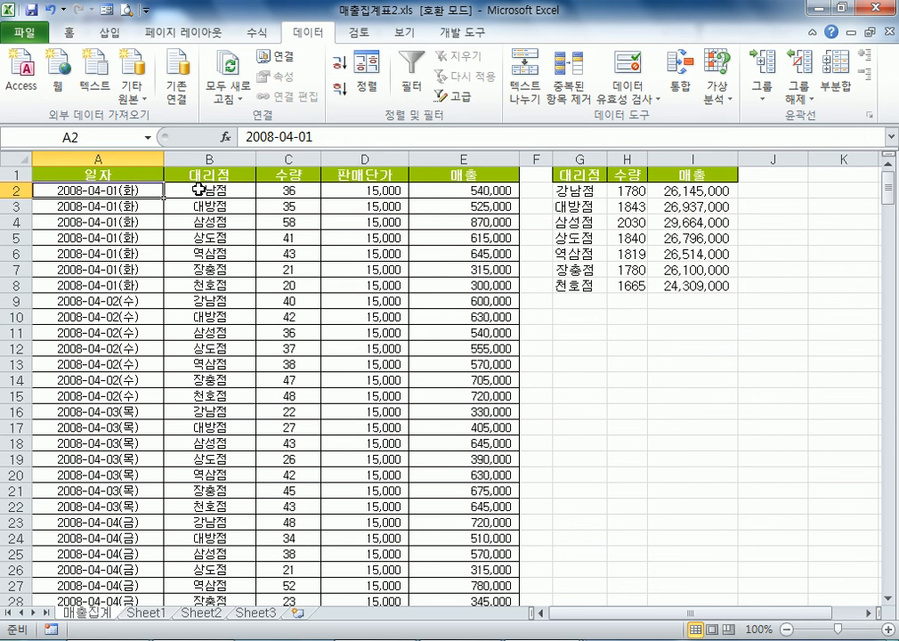
{"action": "left_click", "coordinate": [210, 191]}
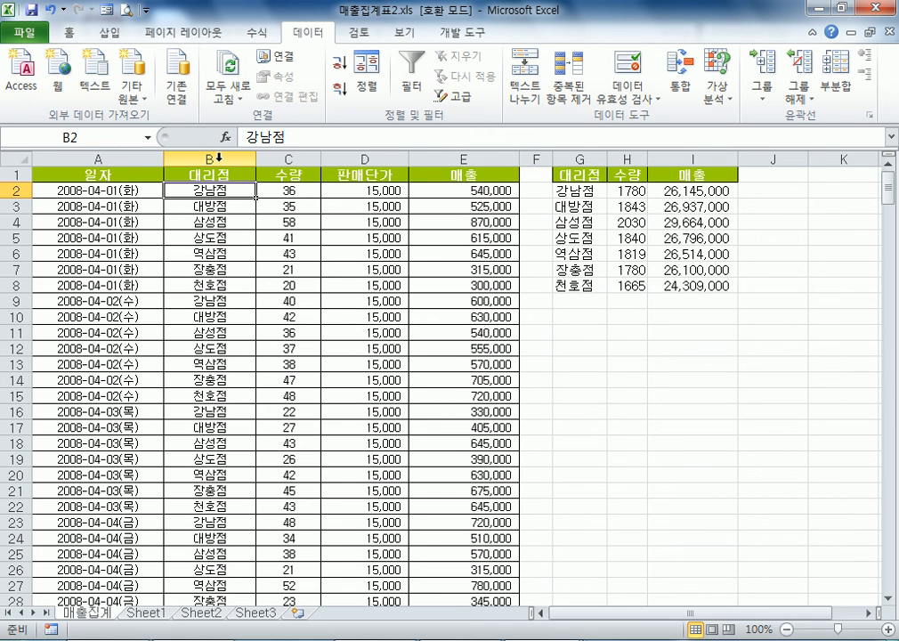
Review the source data in 대리점매출집계2.xls and 매출집계표.xls, finishing on the yearly sales table in 연매출현황.xls.
{"action": "left_click", "coordinate": [446, 639]}
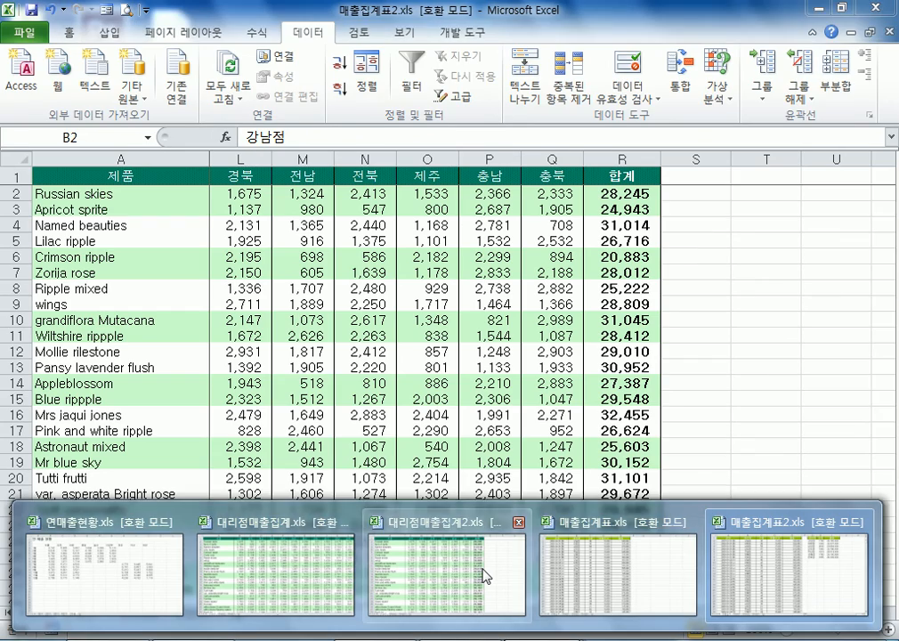
{"action": "left_click", "coordinate": [482, 570]}
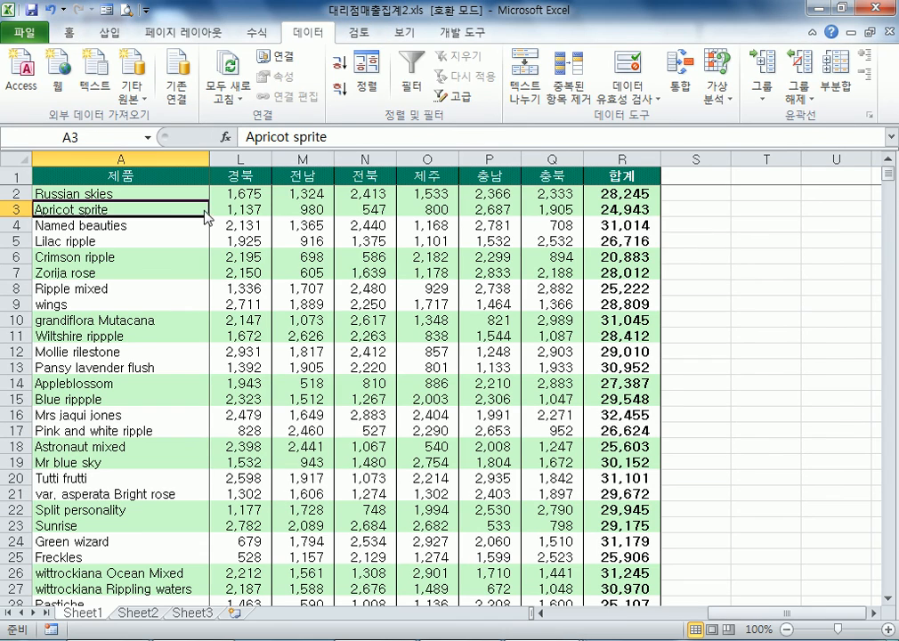
{"action": "left_click", "coordinate": [447, 639]}
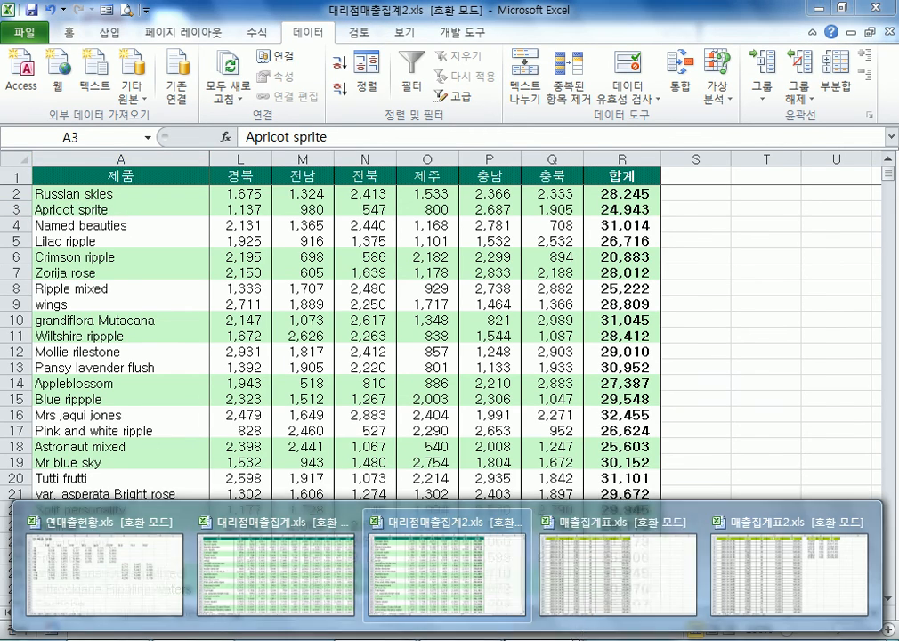
{"action": "left_click", "coordinate": [604, 598]}
{"action": "left_click_drag", "start_coordinate": [226, 190], "coordinate": [247, 301]}
{"action": "left_click", "coordinate": [203, 333]}
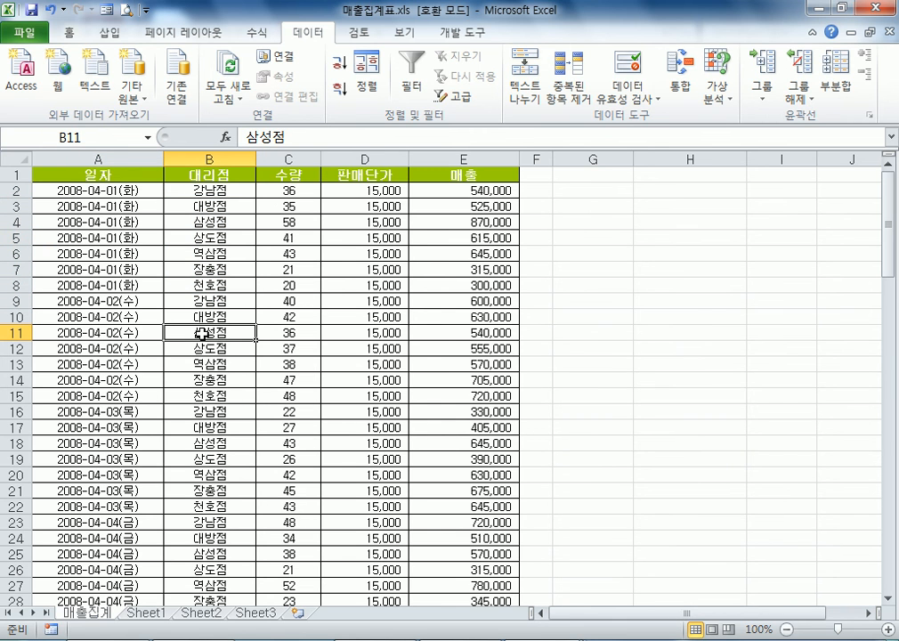
{"action": "left_click", "coordinate": [447, 639]}
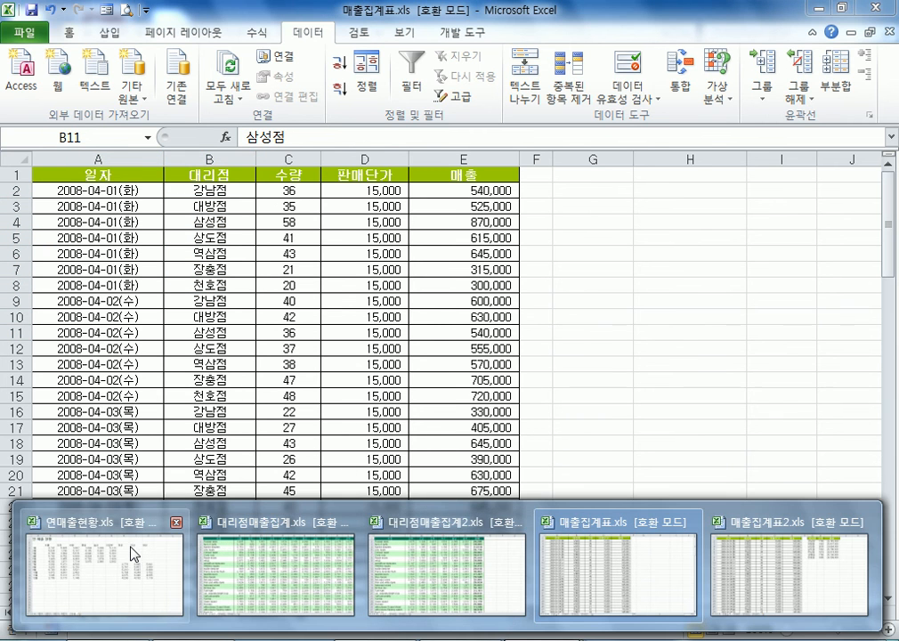
{"action": "left_click", "coordinate": [133, 553]}
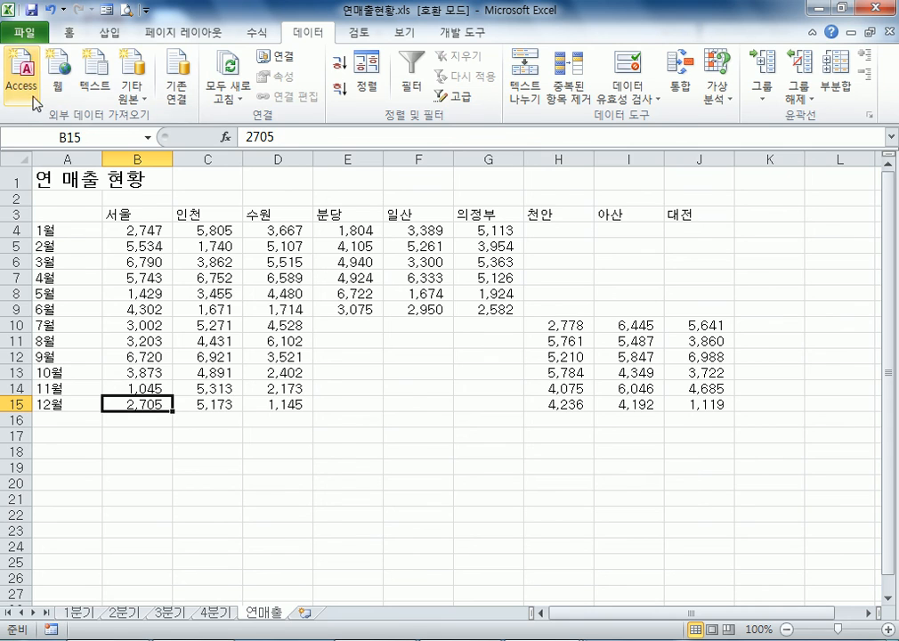
Open 거래현황.xls from the Part05-02 folder.
{"action": "left_click", "coordinate": [24, 34]}
{"action": "key", "text": "Escape"}
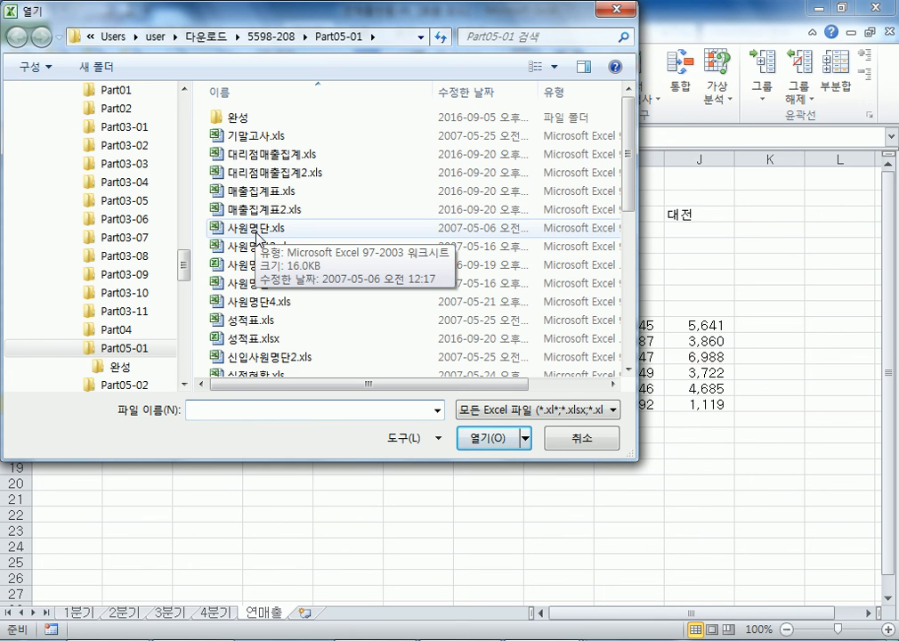
{"action": "left_click", "coordinate": [128, 384]}
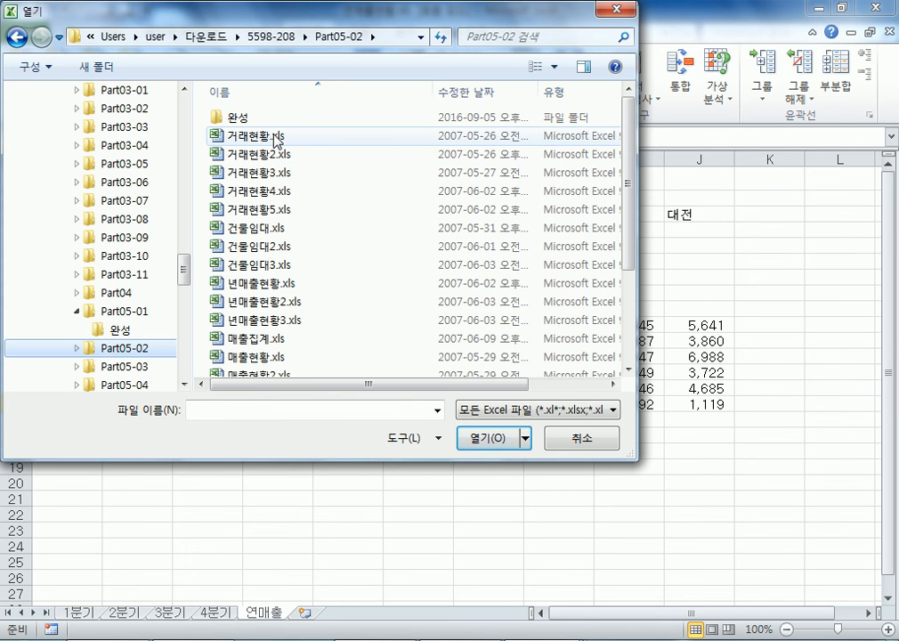
{"action": "double_click", "coordinate": [273, 136]}
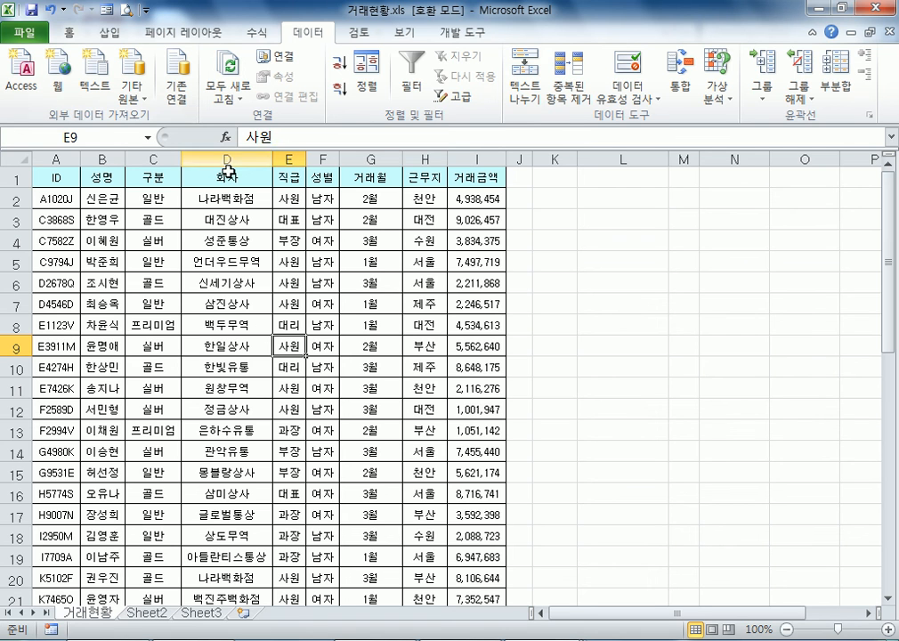
Minimize 거래현황.xls and close 연매출현황.xls and 매출집계표.xls without saving changes.
{"action": "left_click", "coordinate": [852, 35]}
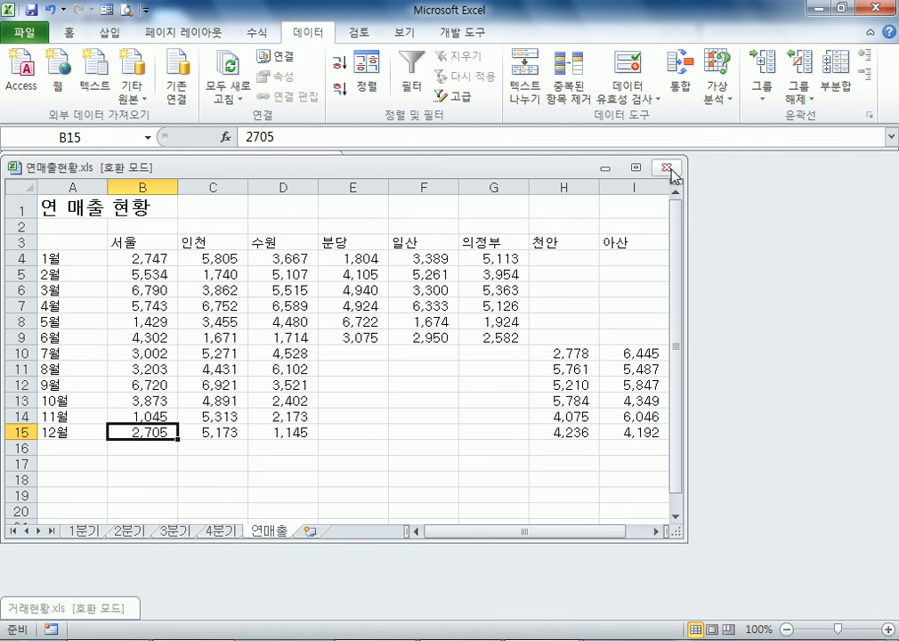
{"action": "left_click", "coordinate": [666, 167]}
{"action": "left_click", "coordinate": [448, 347]}
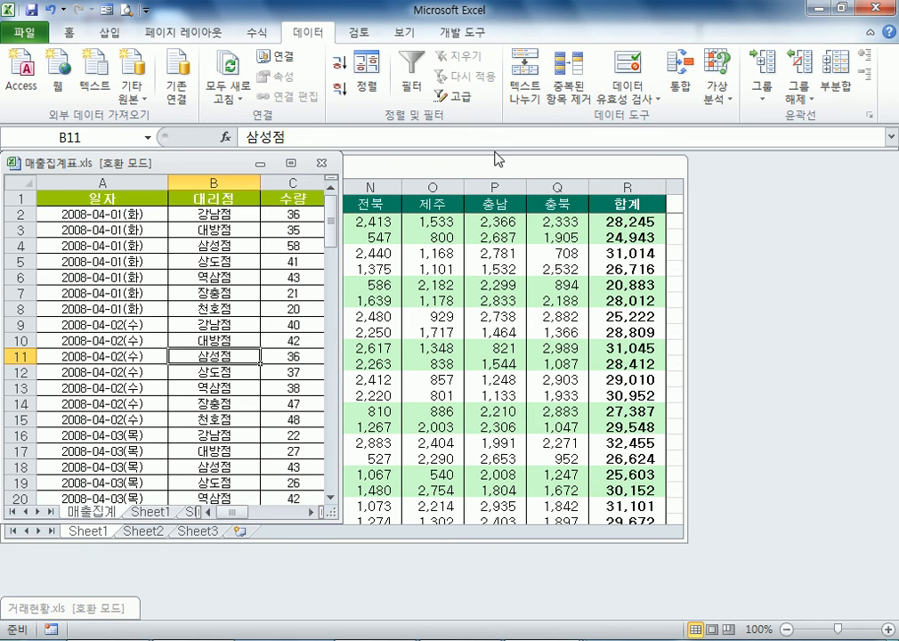
{"action": "left_click", "coordinate": [321, 163]}
{"action": "key", "text": "n"}
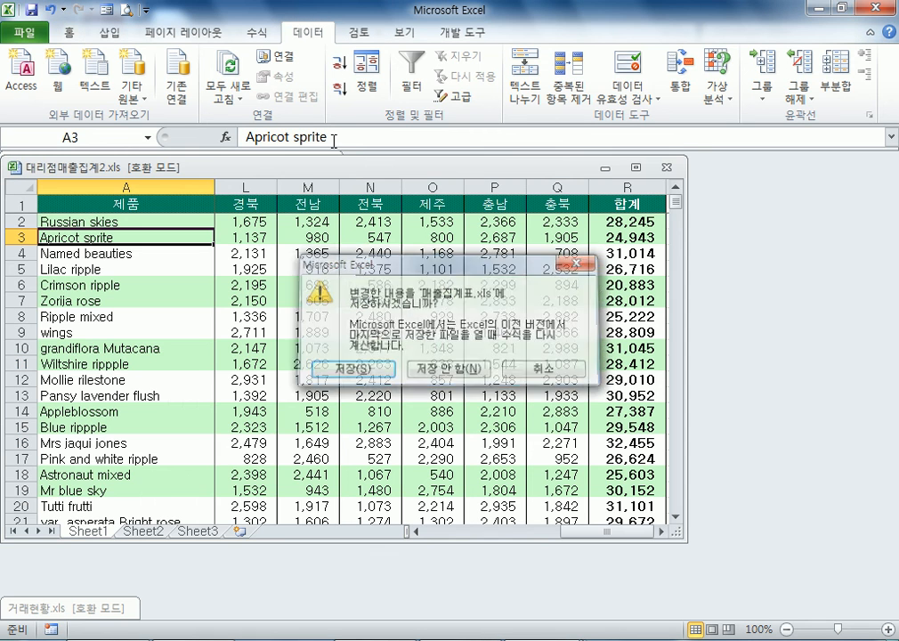
Close 대리점매출집계2.xls, 매출집계표2.xls and 대리점매출집계.xls without saving, and restore 거래현황.xls to a maximized view.
{"action": "left_click", "coordinate": [665, 167]}
{"action": "key", "text": "n"}
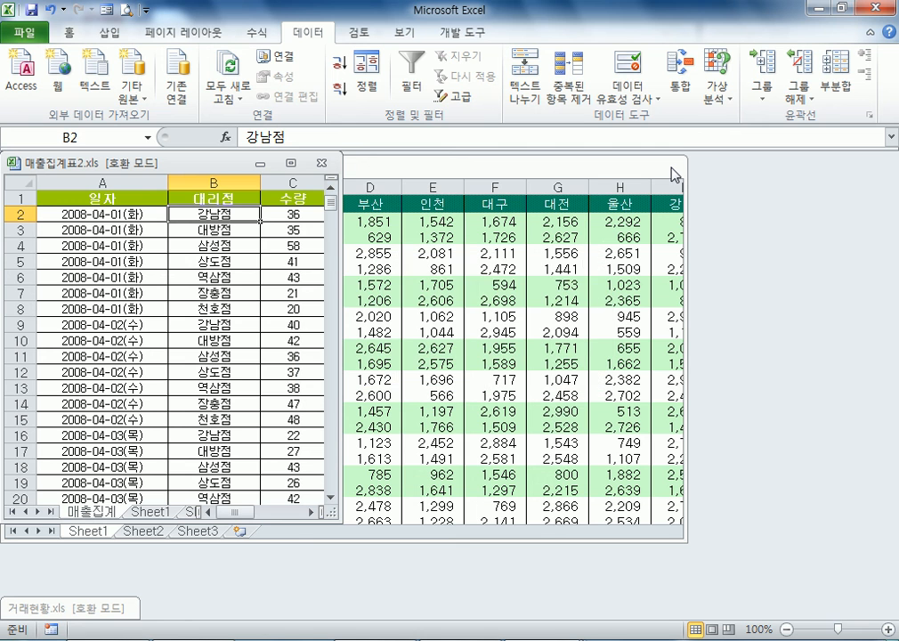
{"action": "left_click", "coordinate": [321, 163]}
{"action": "key", "text": "n"}
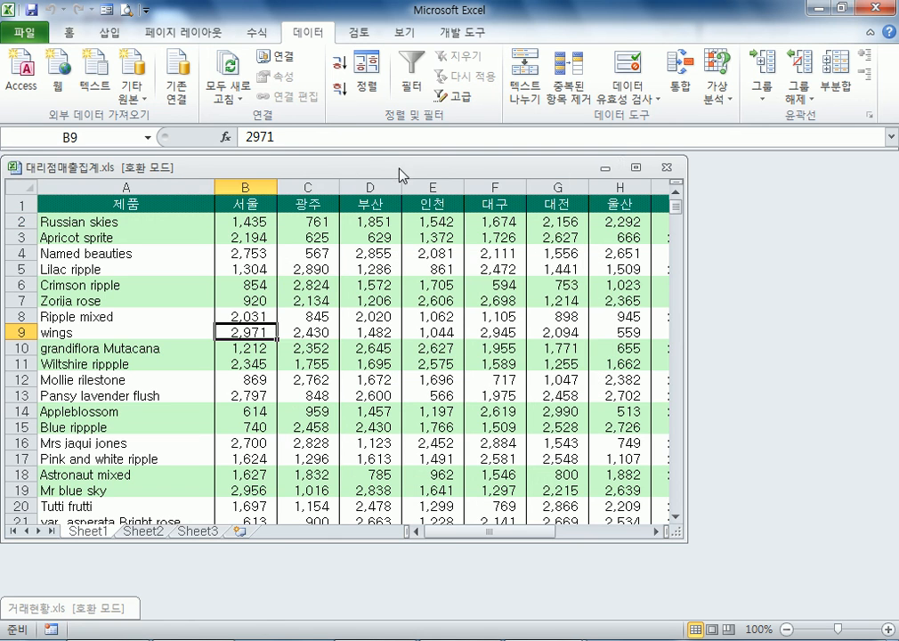
{"action": "left_click", "coordinate": [663, 169]}
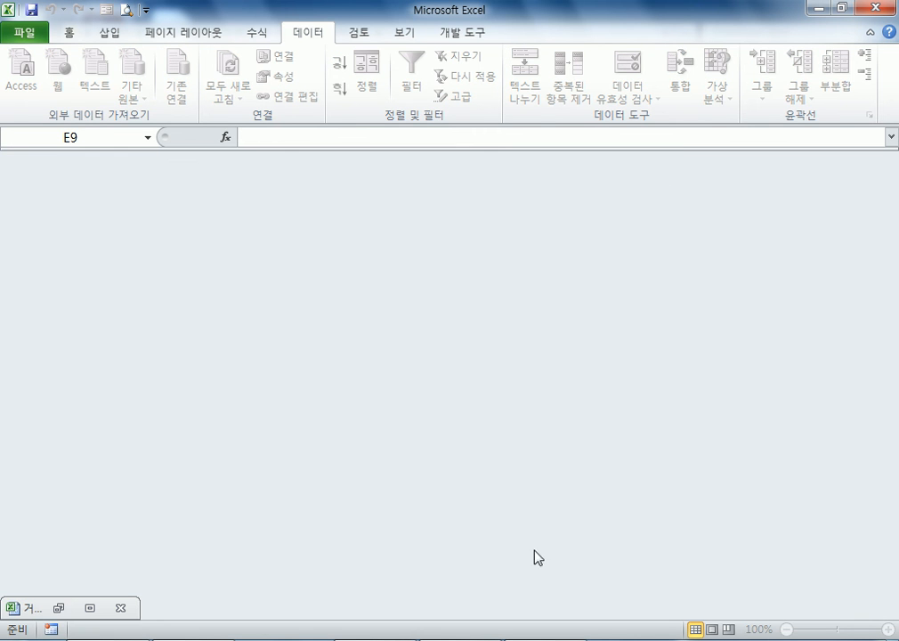
{"action": "left_click", "coordinate": [59, 608]}
{"action": "left_click", "coordinate": [634, 168]}
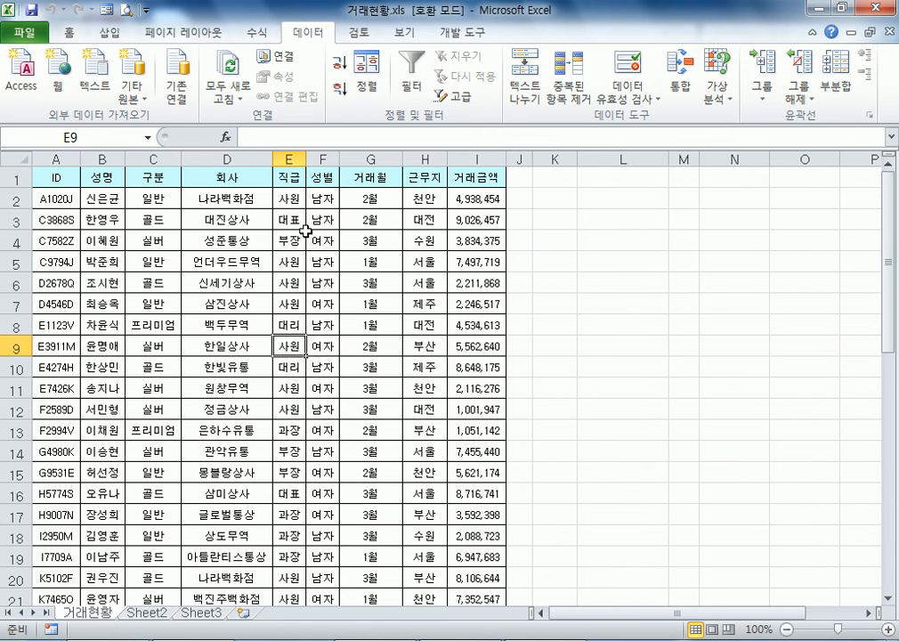
Examine the 구분, 직급, 성별 and 근무지 columns of the transaction table.
{"action": "left_click", "coordinate": [157, 208]}
{"action": "left_click_drag", "start_coordinate": [157, 208], "coordinate": [148, 456]}
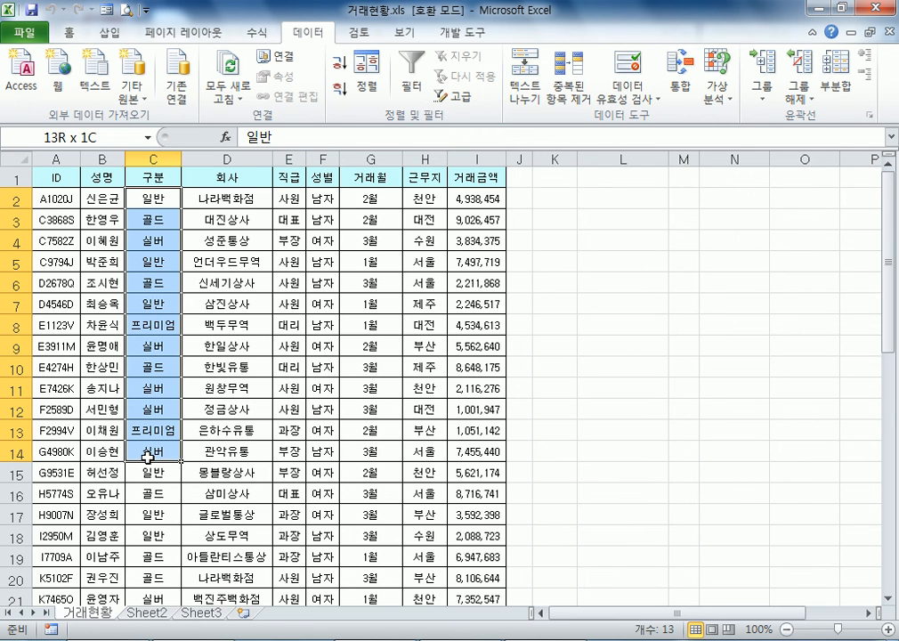
{"action": "left_click_drag", "start_coordinate": [290, 197], "coordinate": [285, 460]}
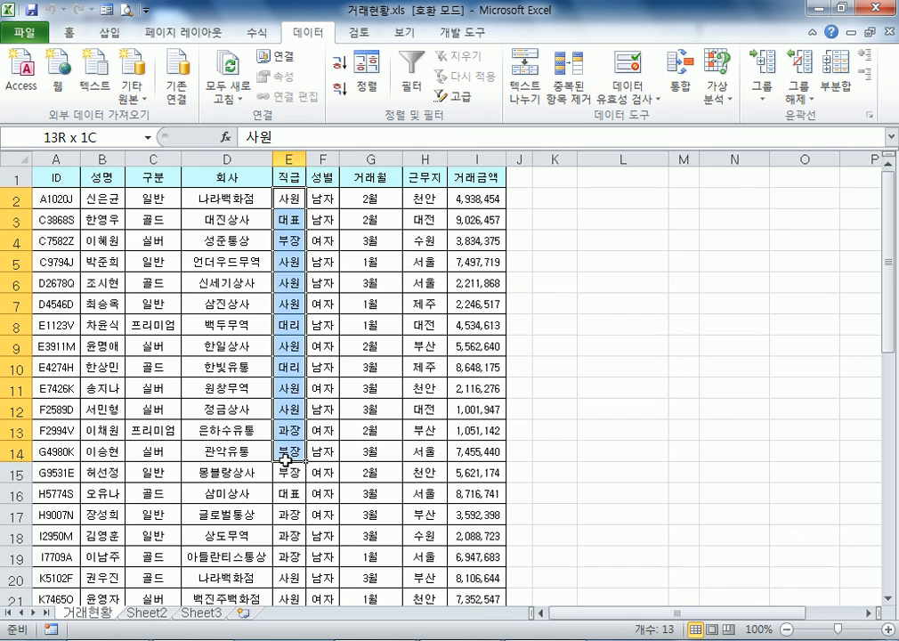
{"action": "left_click_drag", "start_coordinate": [331, 198], "coordinate": [316, 470]}
{"action": "left_click_drag", "start_coordinate": [419, 200], "coordinate": [414, 460]}
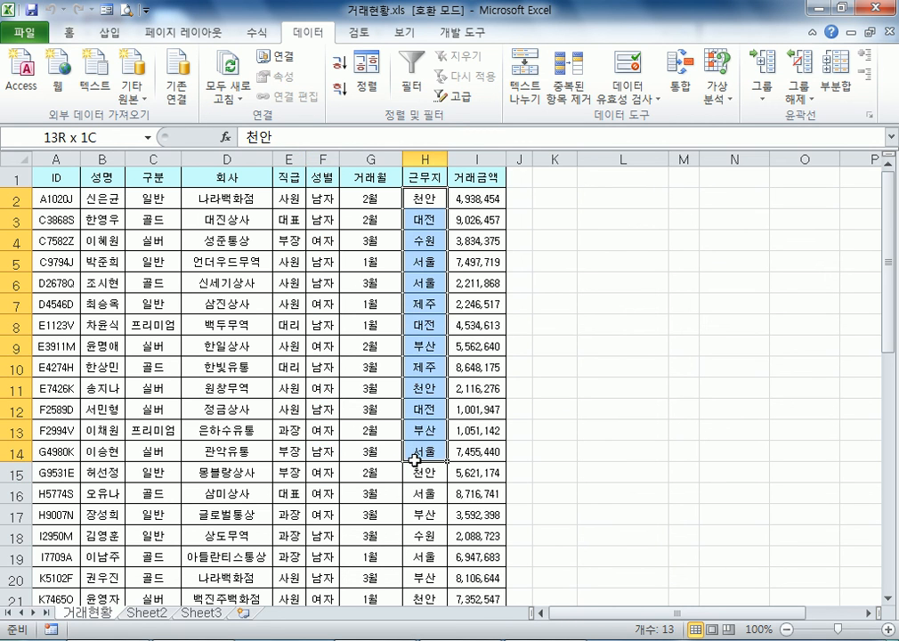
{"action": "left_click_drag", "start_coordinate": [292, 200], "coordinate": [293, 219]}
{"action": "left_click", "coordinate": [288, 199]}
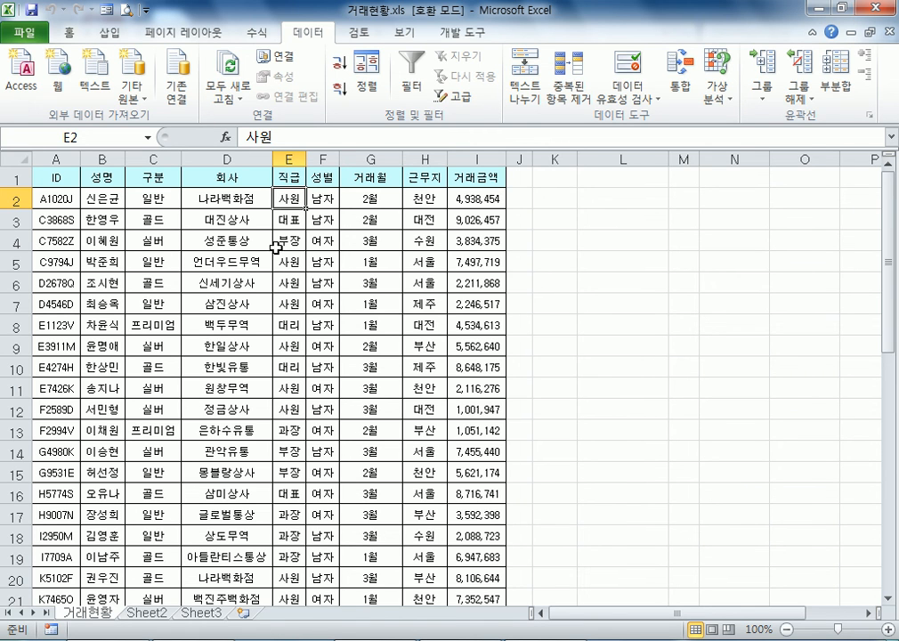
Insert a pivot table on a new worksheet from the range 거래현황!$A$1:$I$46.
{"action": "left_click", "coordinate": [113, 33]}
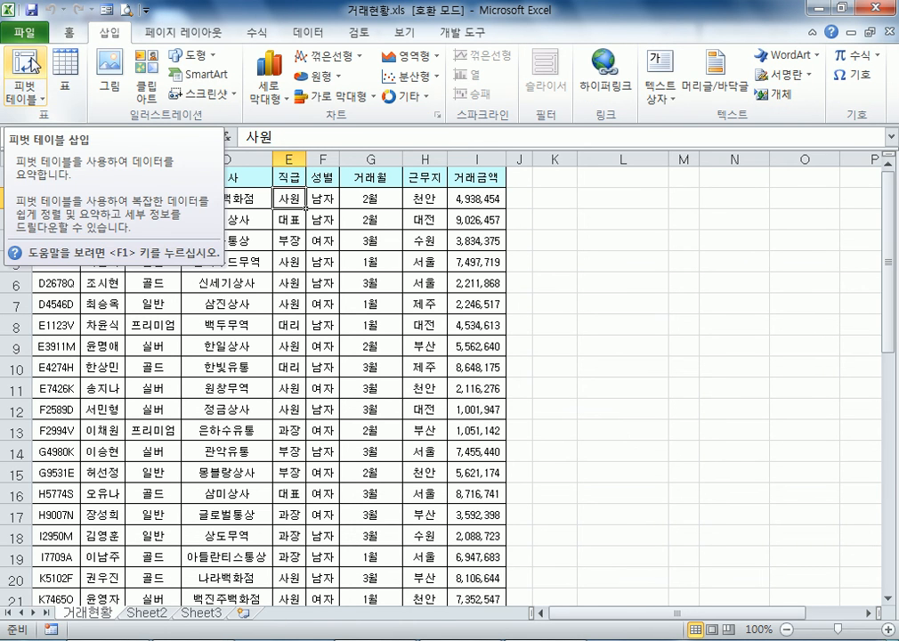
{"action": "left_click", "coordinate": [226, 366]}
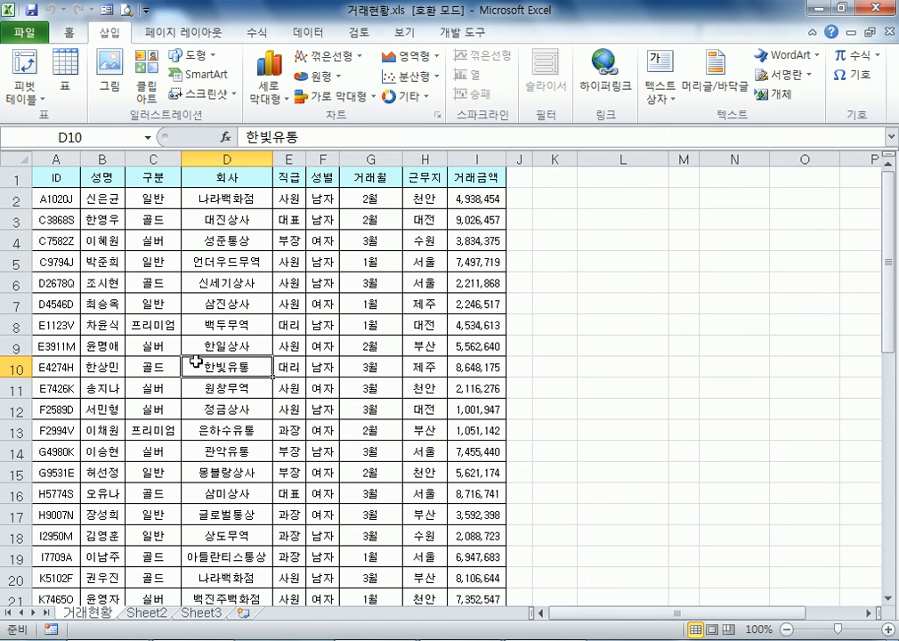
{"action": "left_click", "coordinate": [228, 273]}
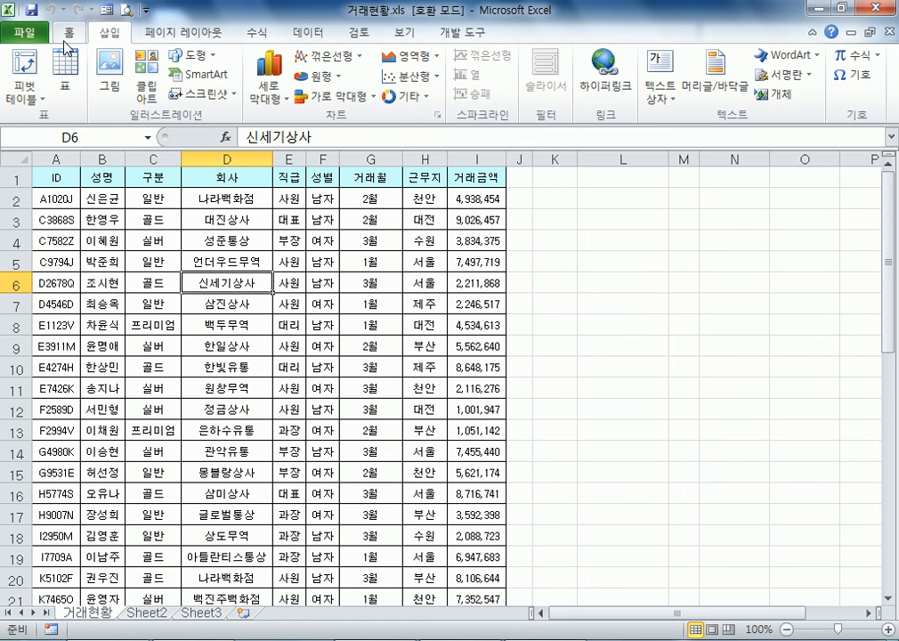
{"action": "left_click", "coordinate": [27, 71]}
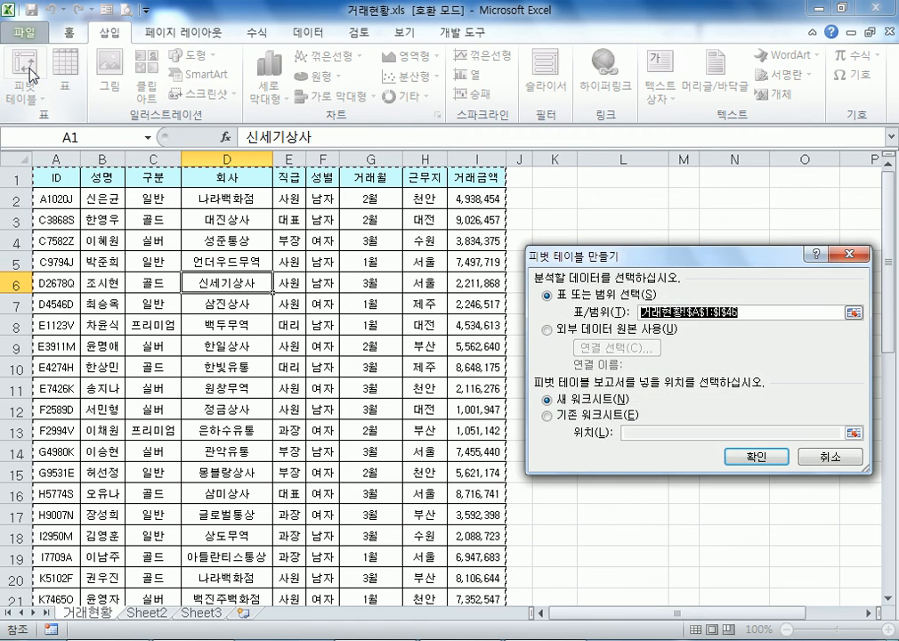
{"action": "left_click", "coordinate": [758, 457]}
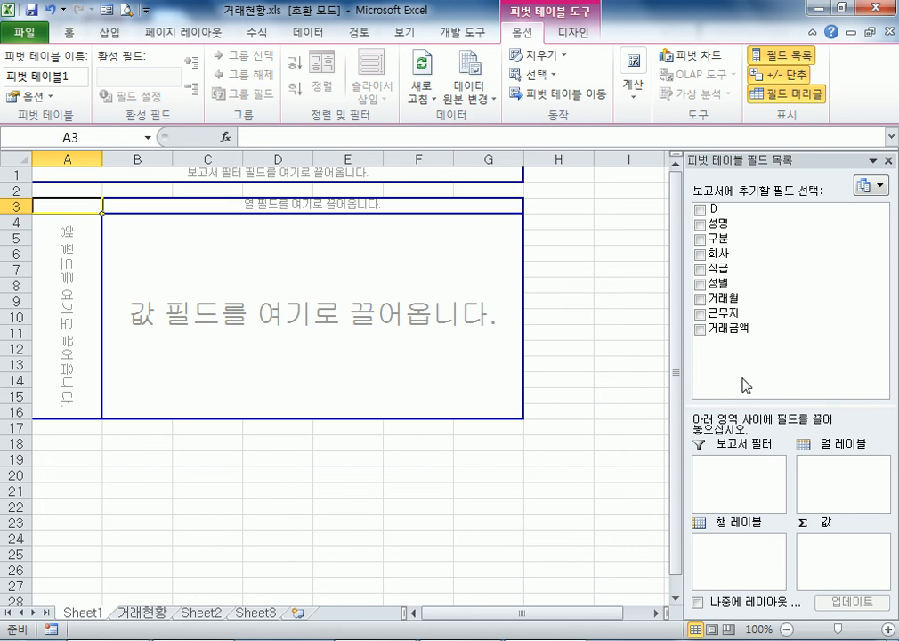
Float the pivot field list over the sheet, and assign 성별 to the report filter and 근무지 to the column labels.
{"action": "left_click_drag", "start_coordinate": [738, 157], "coordinate": [576, 67]}
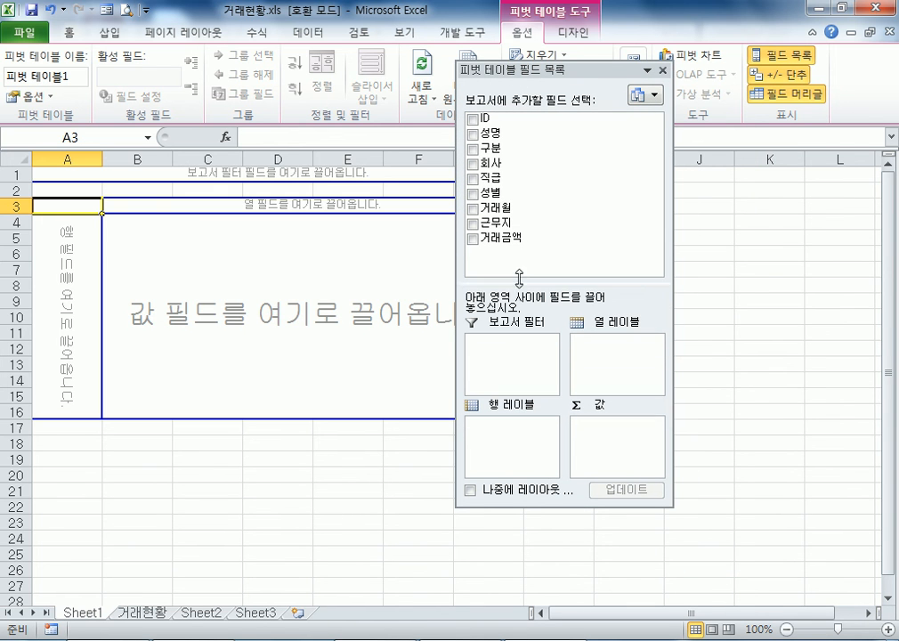
{"action": "left_click_drag", "start_coordinate": [467, 69], "coordinate": [396, 46]}
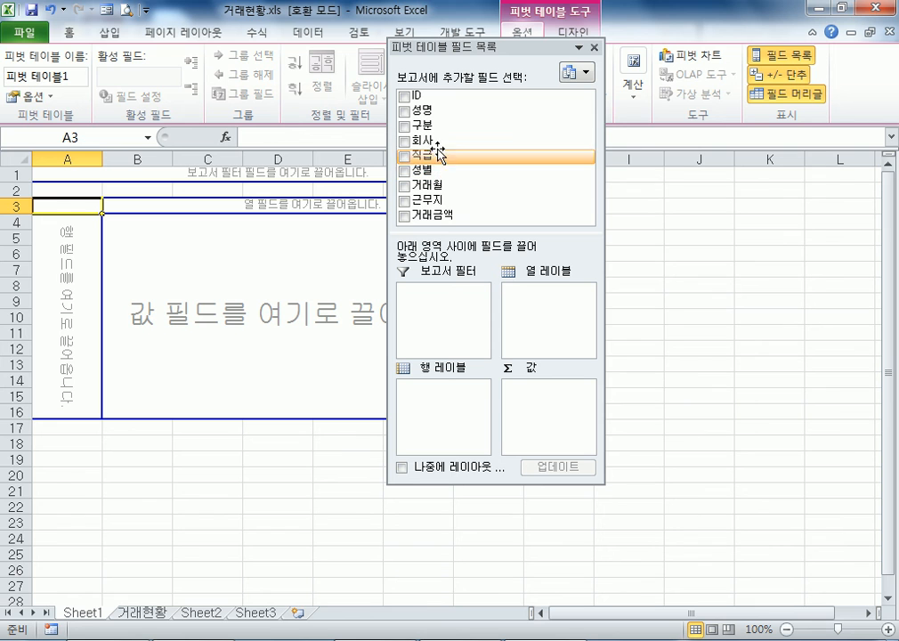
{"action": "left_click_drag", "start_coordinate": [431, 171], "coordinate": [456, 329]}
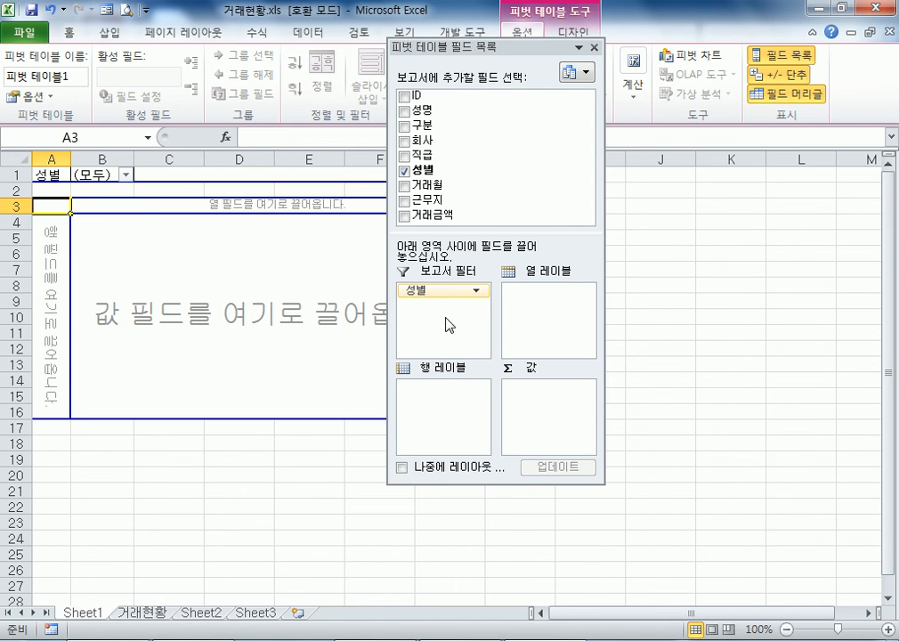
{"action": "left_click_drag", "start_coordinate": [437, 293], "coordinate": [442, 452]}
{"action": "left_click_drag", "start_coordinate": [437, 385], "coordinate": [441, 324]}
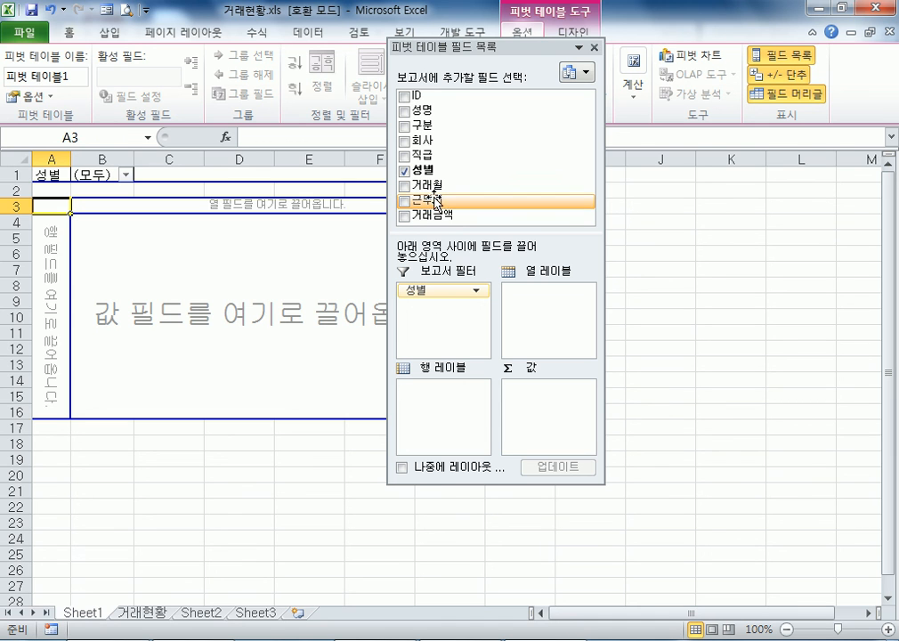
{"action": "left_click_drag", "start_coordinate": [436, 201], "coordinate": [545, 300]}
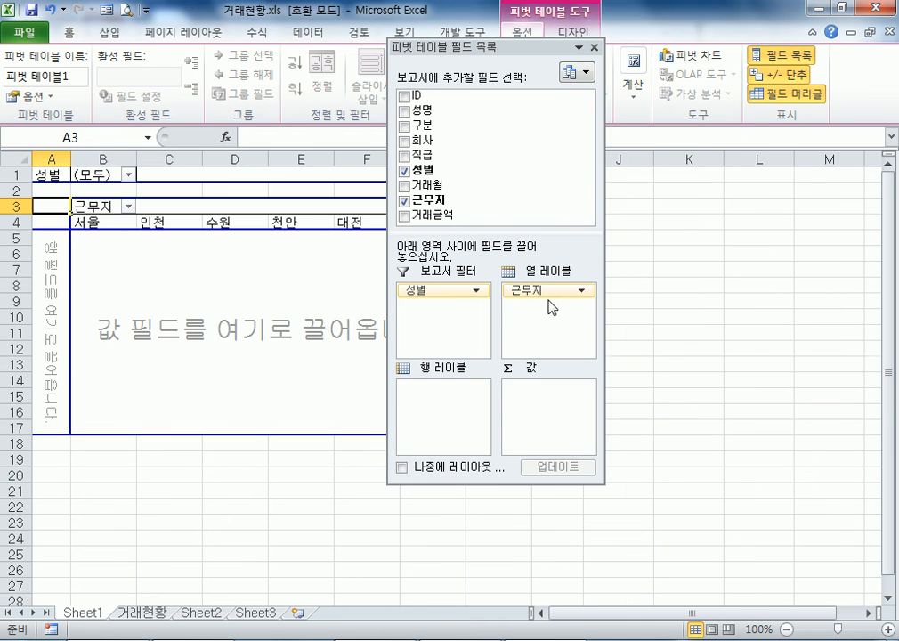
Assign 직급 to the row labels and 거래금액 to the values, and widen the field list clear of the pivot table.
{"action": "left_click_drag", "start_coordinate": [418, 155], "coordinate": [442, 418]}
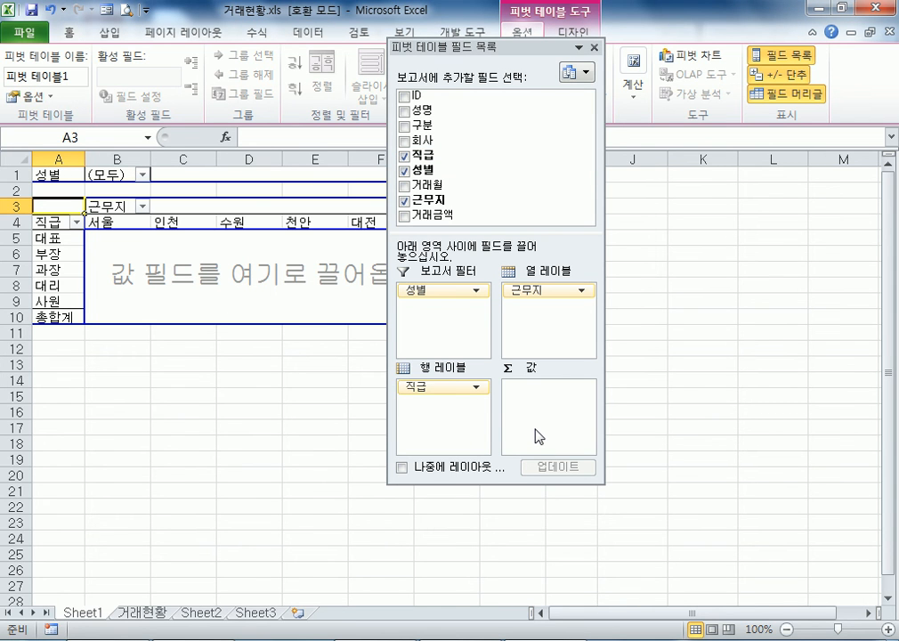
{"action": "left_click_drag", "start_coordinate": [472, 214], "coordinate": [560, 445]}
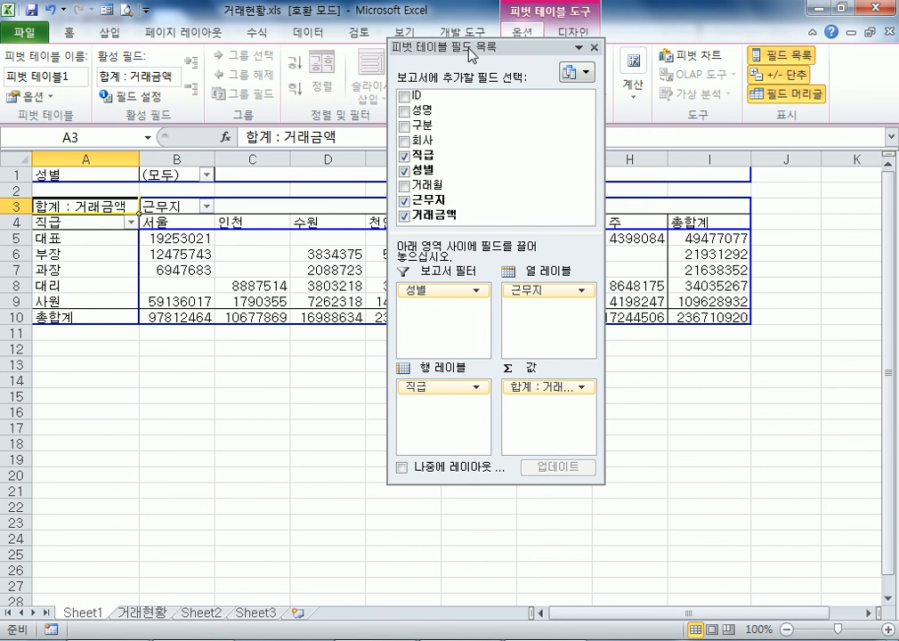
{"action": "left_click_drag", "start_coordinate": [470, 51], "coordinate": [634, 88]}
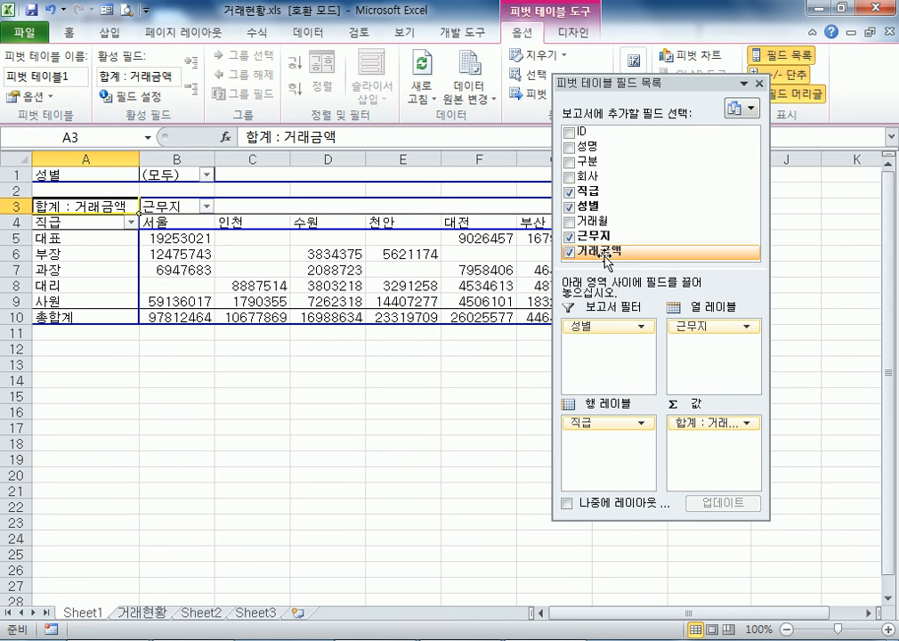
{"action": "left_click_drag", "start_coordinate": [768, 286], "coordinate": [863, 286]}
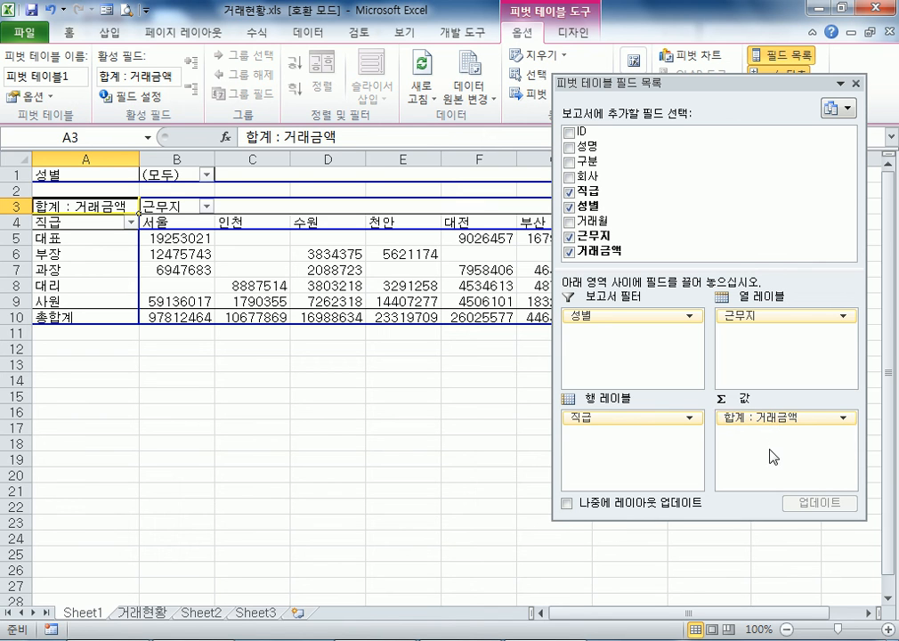
{"action": "left_click_drag", "start_coordinate": [602, 89], "coordinate": [600, 433]}
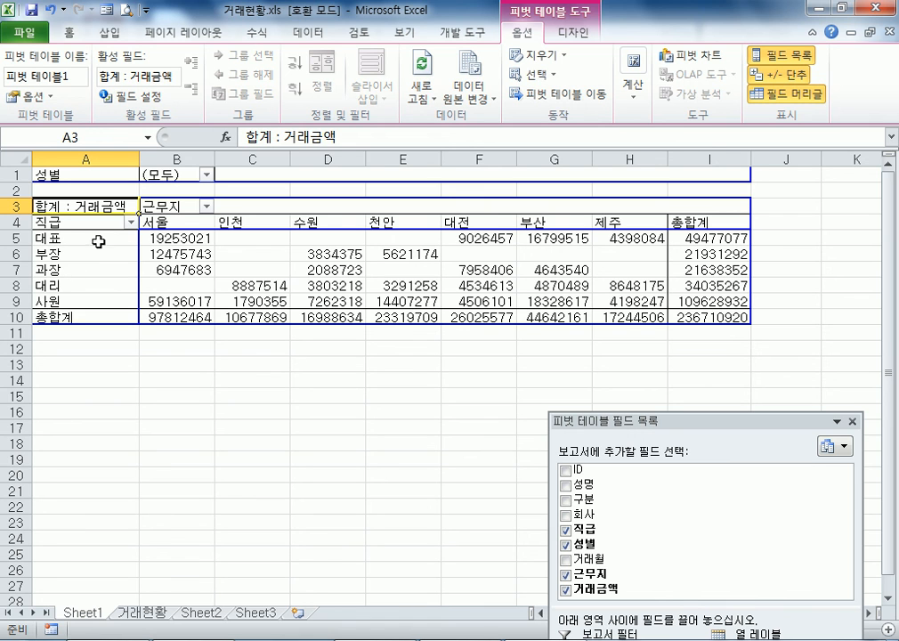
Filter the pivot report by 성별, first to 남자 and finally to 여자.
{"action": "left_click", "coordinate": [207, 177]}
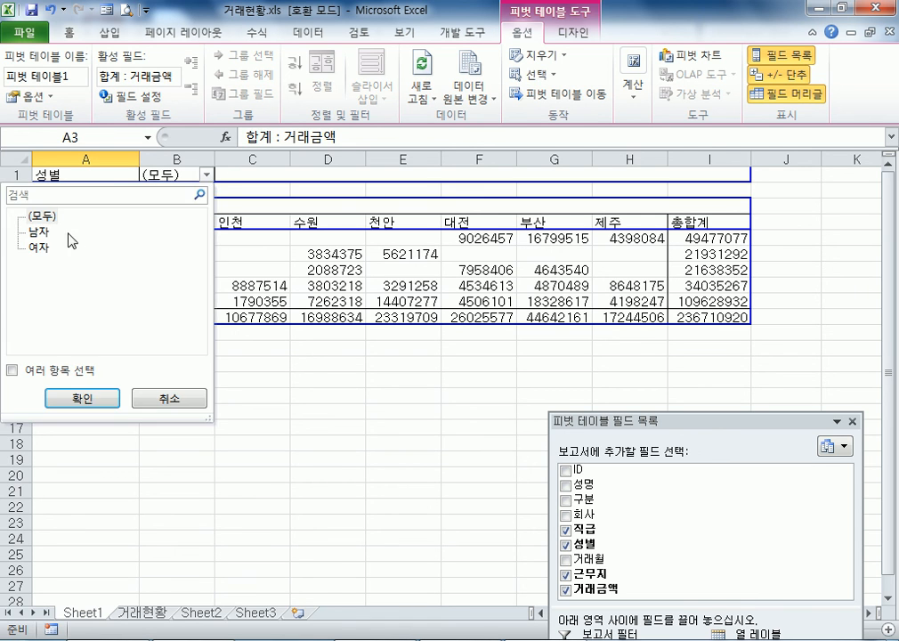
{"action": "left_click", "coordinate": [38, 230]}
{"action": "left_click", "coordinate": [83, 398]}
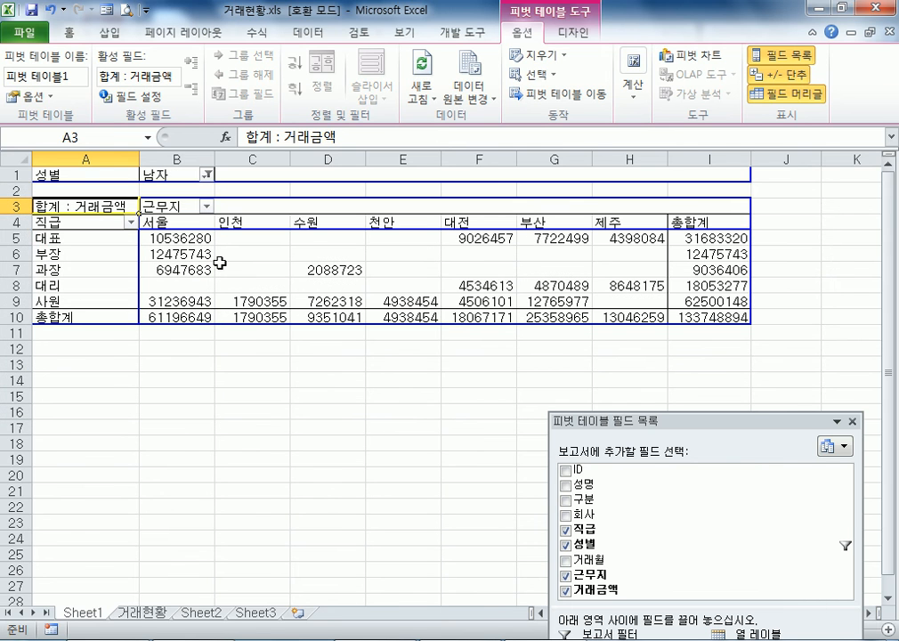
{"action": "left_click", "coordinate": [206, 176]}
{"action": "left_click", "coordinate": [40, 244]}
{"action": "left_click", "coordinate": [85, 396]}
Swap the axis fields so 근무지 is in the row labels and 직급 in the column labels, keeping the table uncovered by the field list.
{"action": "left_click_drag", "start_coordinate": [718, 421], "coordinate": [623, 80]}
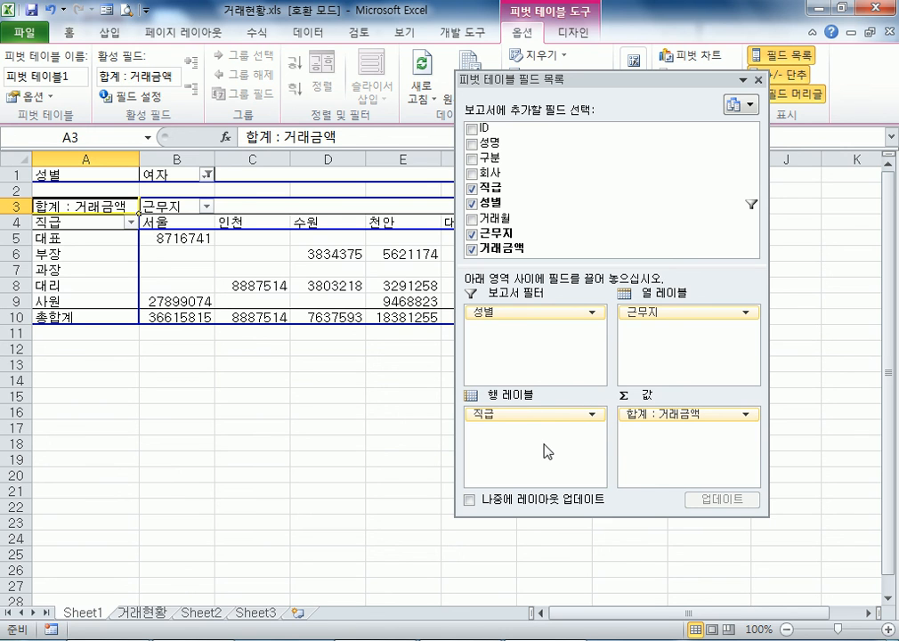
{"action": "left_click_drag", "start_coordinate": [537, 415], "coordinate": [472, 445]}
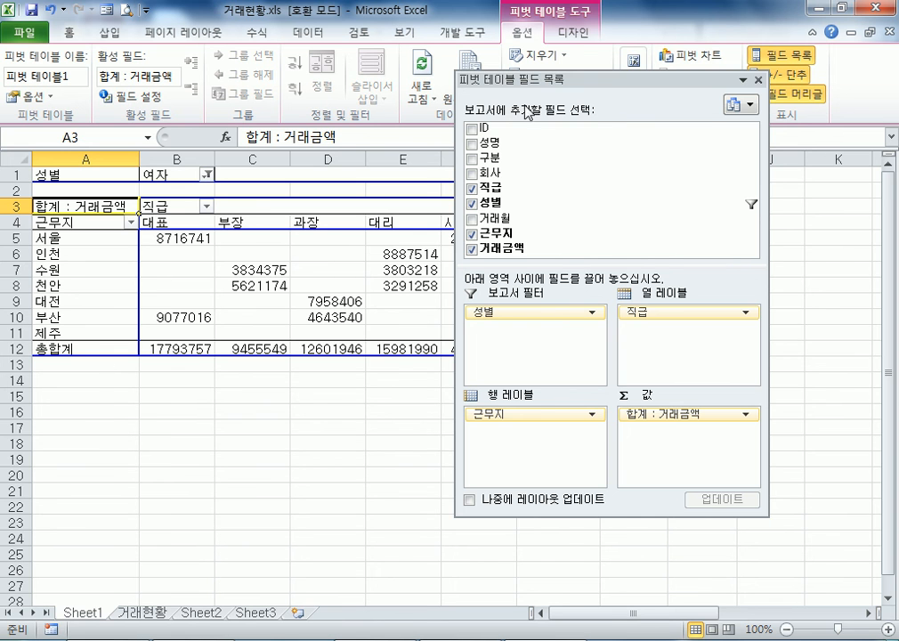
{"action": "left_click_drag", "start_coordinate": [527, 79], "coordinate": [590, 78]}
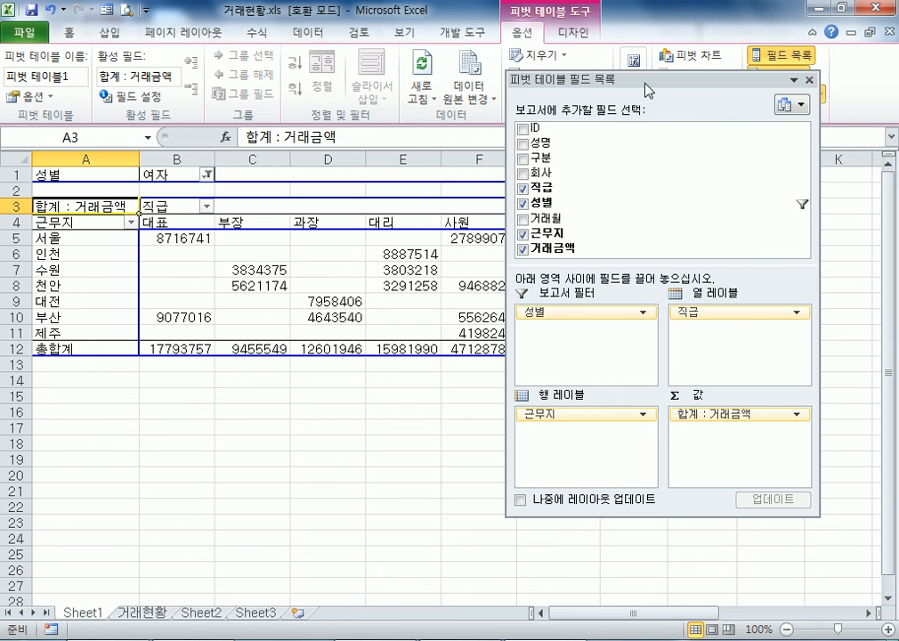
{"action": "left_click_drag", "start_coordinate": [551, 79], "coordinate": [707, 192]}
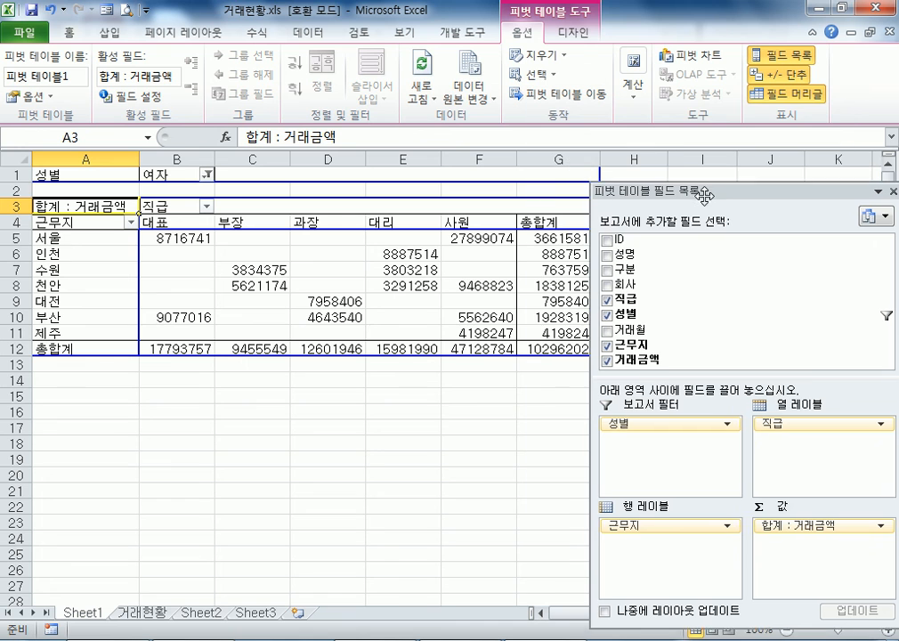
Check the 서울 row's 대표, 부장 and 과장 cells, and switch the 성별 report filter to 남자.
{"action": "left_click", "coordinate": [80, 238]}
{"action": "left_click", "coordinate": [183, 238]}
{"action": "left_click", "coordinate": [78, 238]}
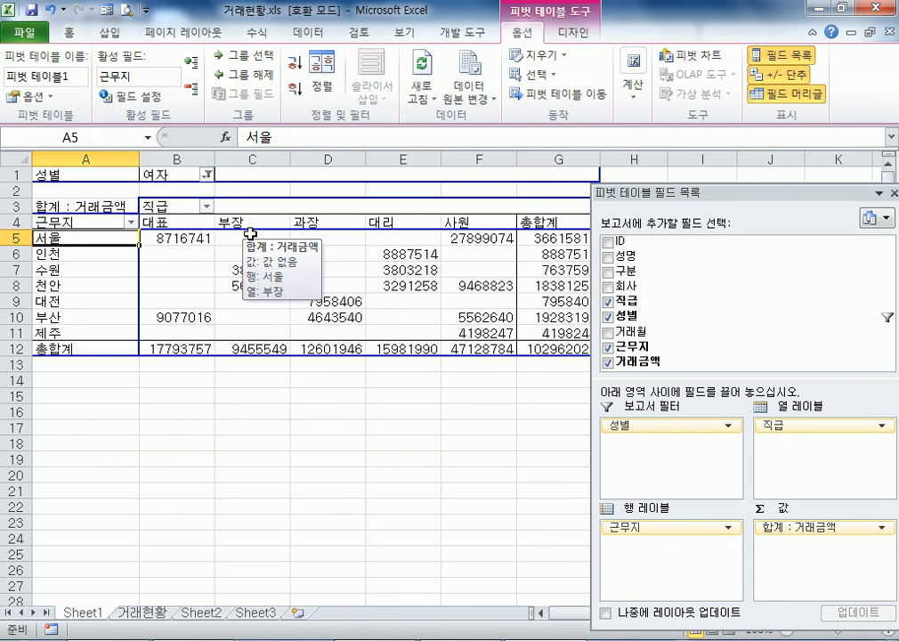
{"action": "left_click_drag", "start_coordinate": [250, 233], "coordinate": [304, 229]}
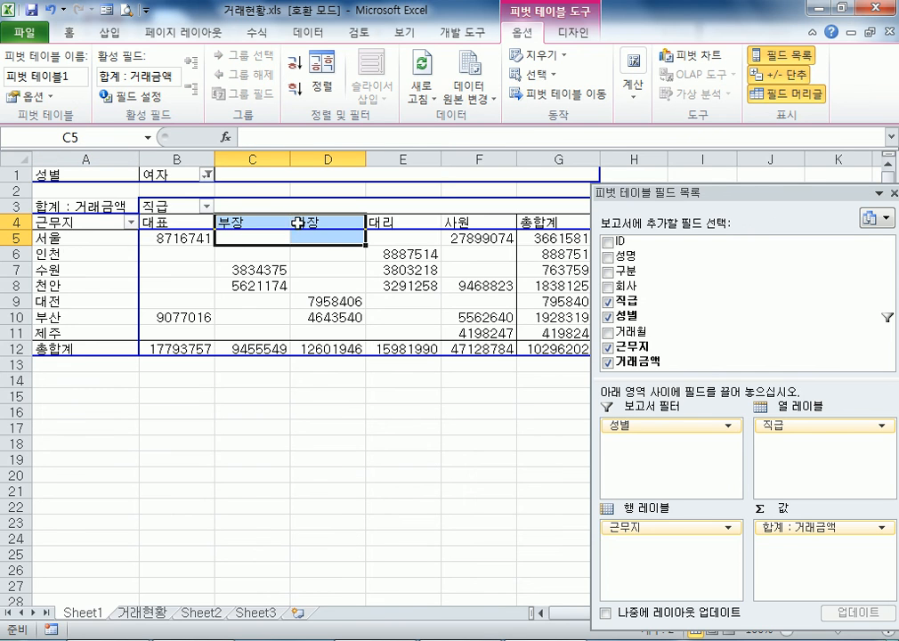
{"action": "left_click", "coordinate": [206, 176]}
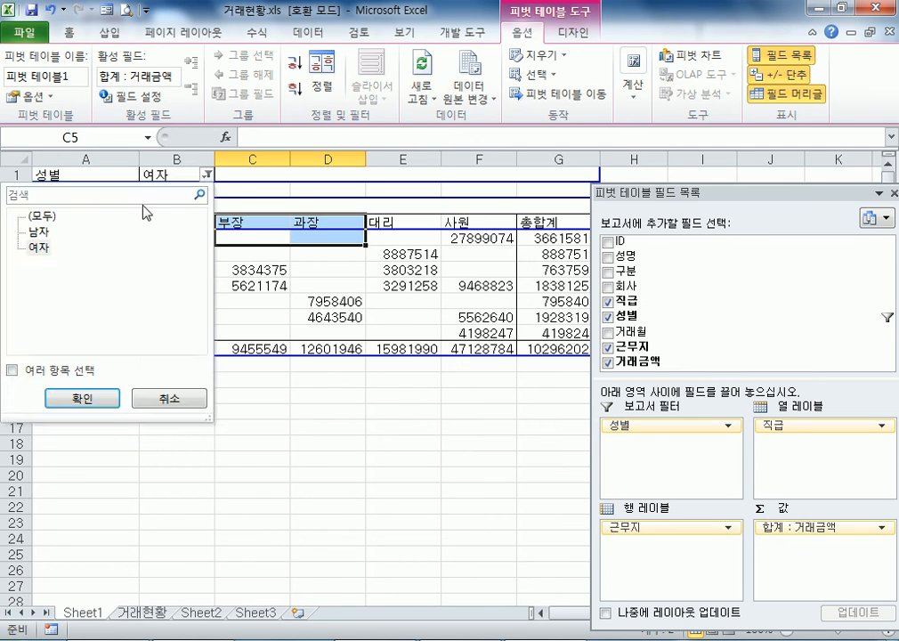
{"action": "left_click", "coordinate": [60, 245]}
{"action": "left_click", "coordinate": [38, 231]}
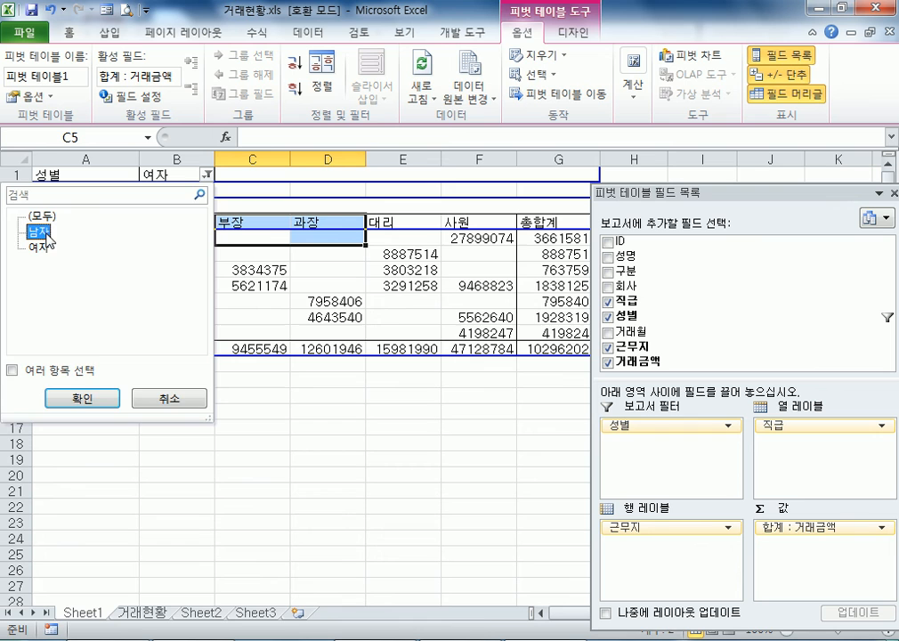
{"action": "left_click", "coordinate": [82, 397]}
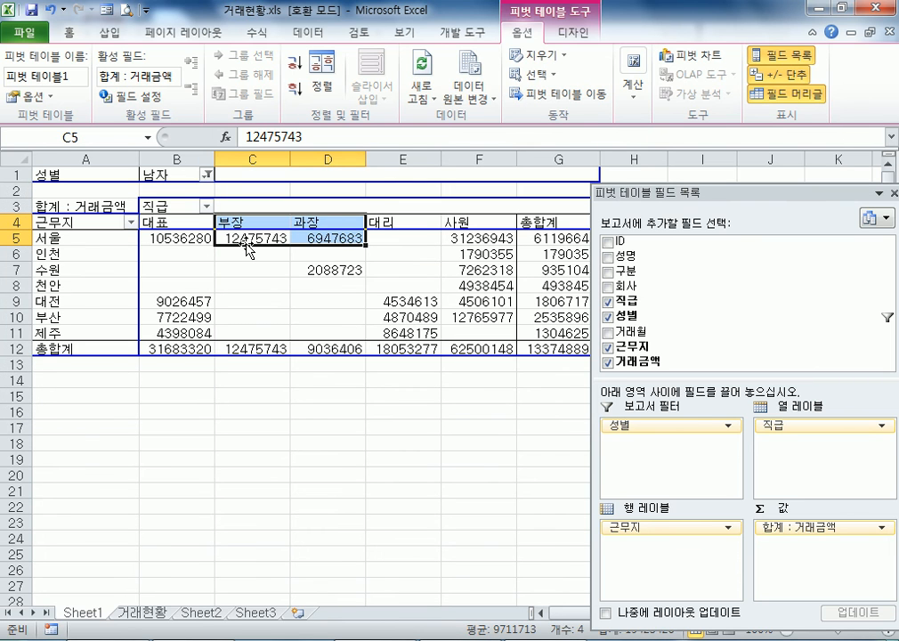
Reset the 성별 report filter to (모두) and inspect the 대표 and 부장 cells for 인천, 수원 and 천안.
{"action": "left_click", "coordinate": [206, 175]}
{"action": "left_click", "coordinate": [38, 215]}
{"action": "left_click", "coordinate": [82, 397]}
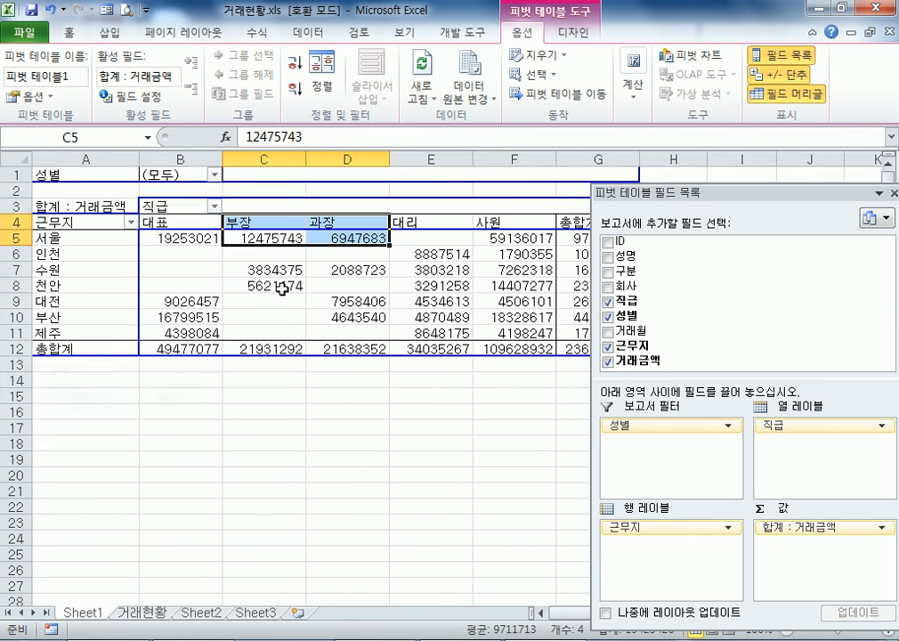
{"action": "left_click", "coordinate": [185, 256]}
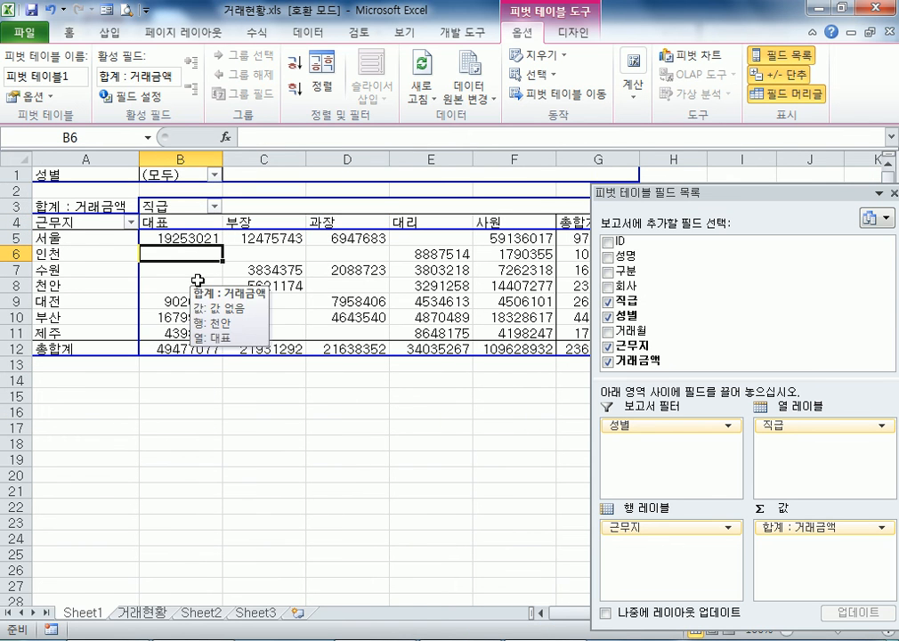
{"action": "left_click_drag", "start_coordinate": [167, 285], "coordinate": [178, 252]}
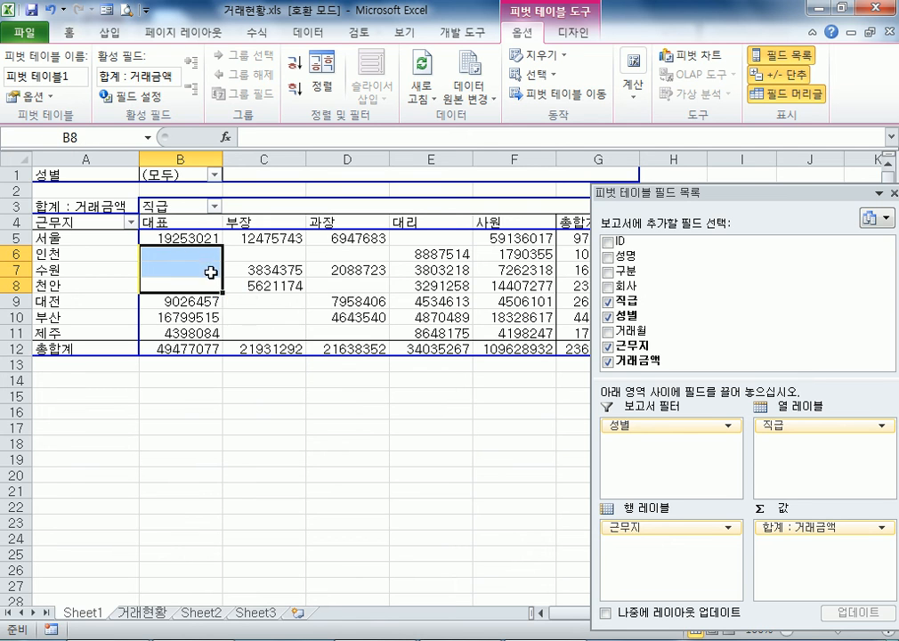
{"action": "left_click", "coordinate": [277, 267]}
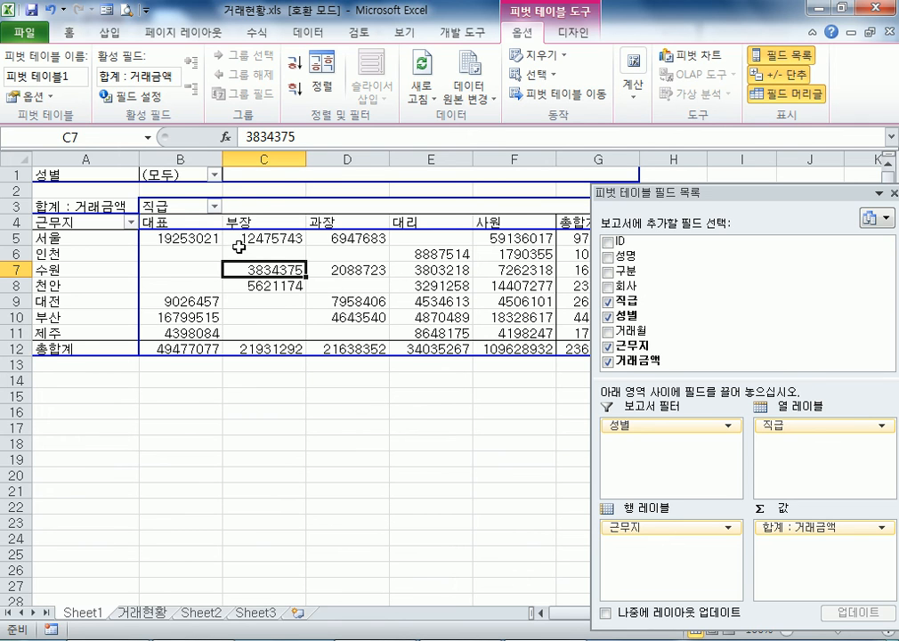
Filter the pivot report to 남자 again and look over the amounts by 근무지 and 직급.
{"action": "left_click", "coordinate": [214, 174]}
{"action": "left_click", "coordinate": [45, 231]}
{"action": "left_click", "coordinate": [67, 399]}
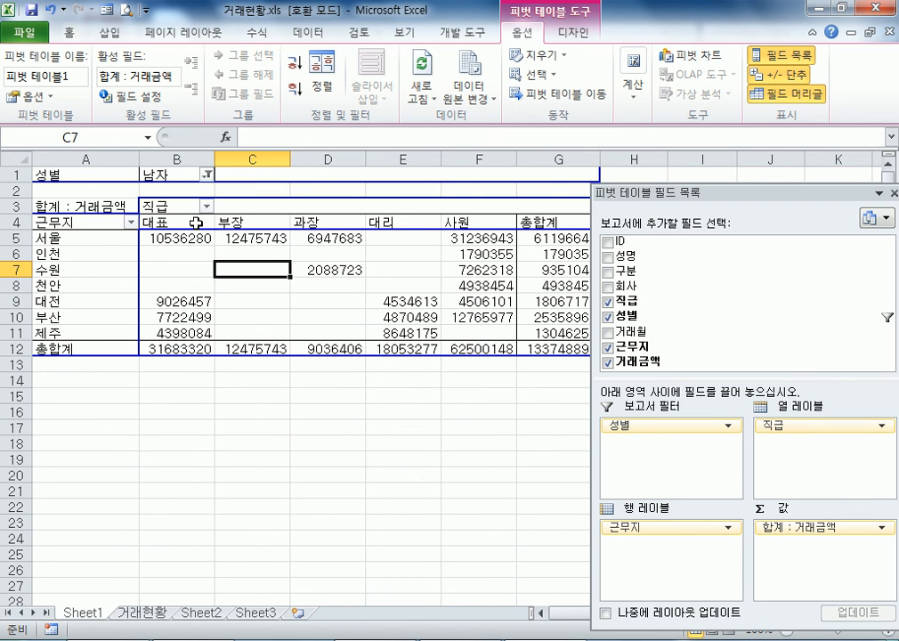
{"action": "mouse_move", "coordinate": [269, 257]}
Move 성별 from the report filter to the column labels above 직급, and view the 남자 and 여자 column groups.
{"action": "left_click_drag", "start_coordinate": [655, 194], "coordinate": [301, 43]}
{"action": "left_click_drag", "start_coordinate": [371, 282], "coordinate": [452, 337]}
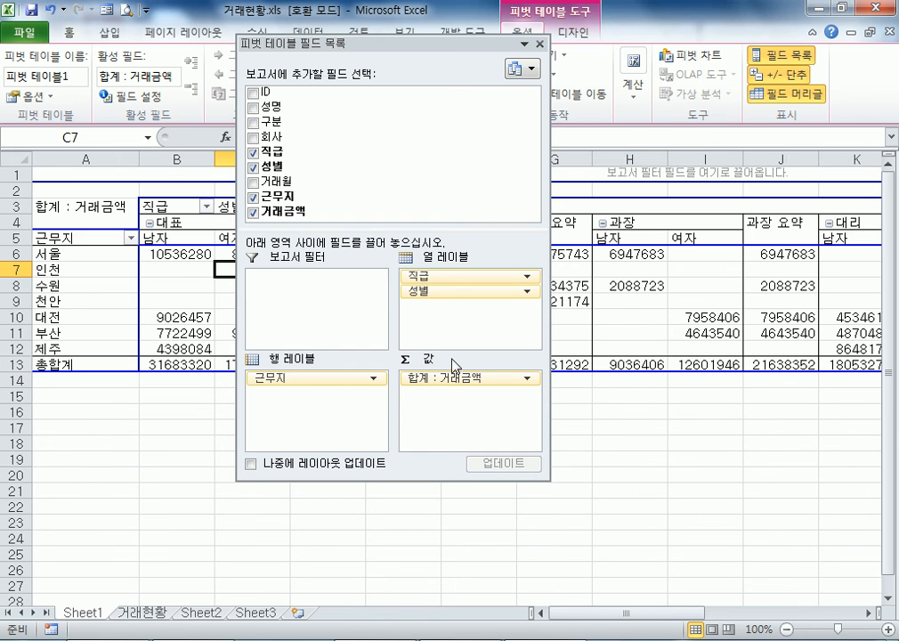
{"action": "left_click_drag", "start_coordinate": [421, 46], "coordinate": [611, 48]}
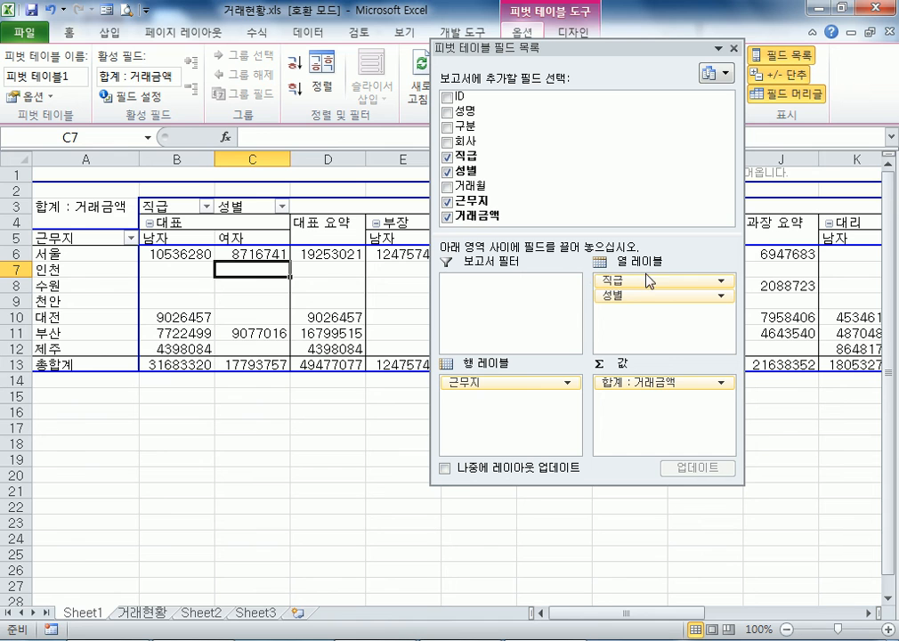
{"action": "mouse_move", "coordinate": [638, 281]}
{"action": "left_mouse_down"}
{"action": "mouse_move", "coordinate": [653, 323]}
{"action": "mouse_move", "coordinate": [628, 345]}
{"action": "left_mouse_up"}
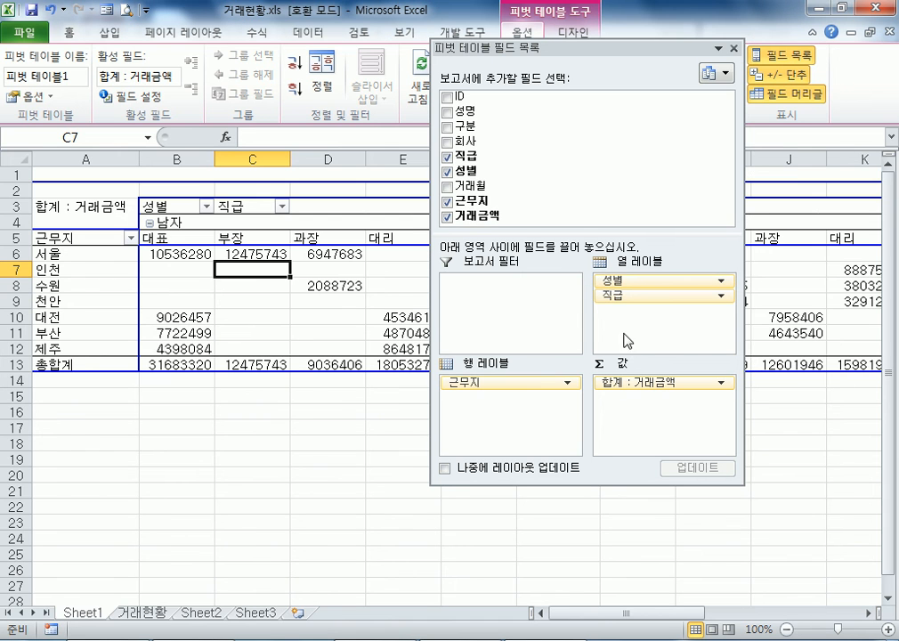
{"action": "left_click", "coordinate": [614, 281]}
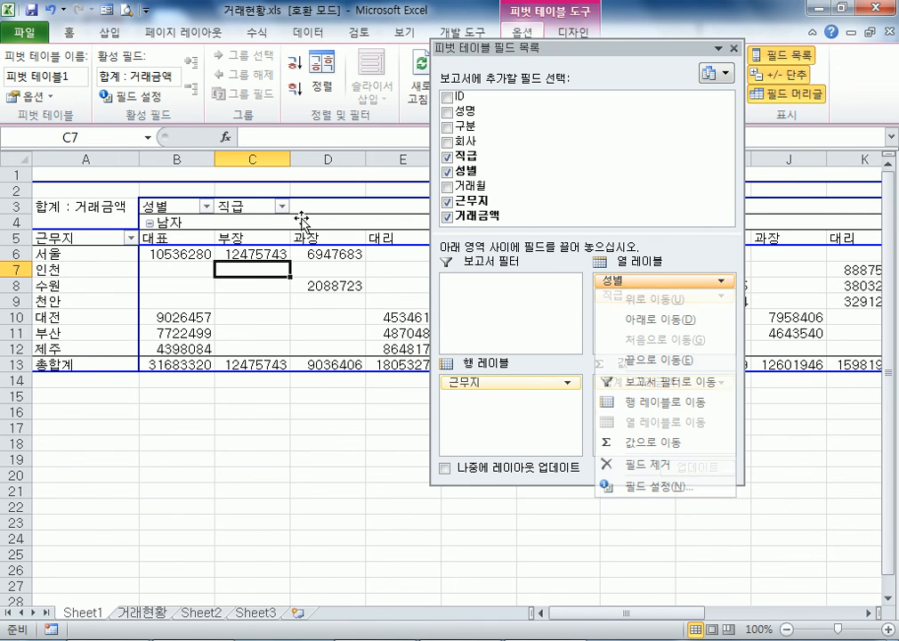
{"action": "left_click", "coordinate": [209, 221]}
{"action": "left_click", "coordinate": [204, 223]}
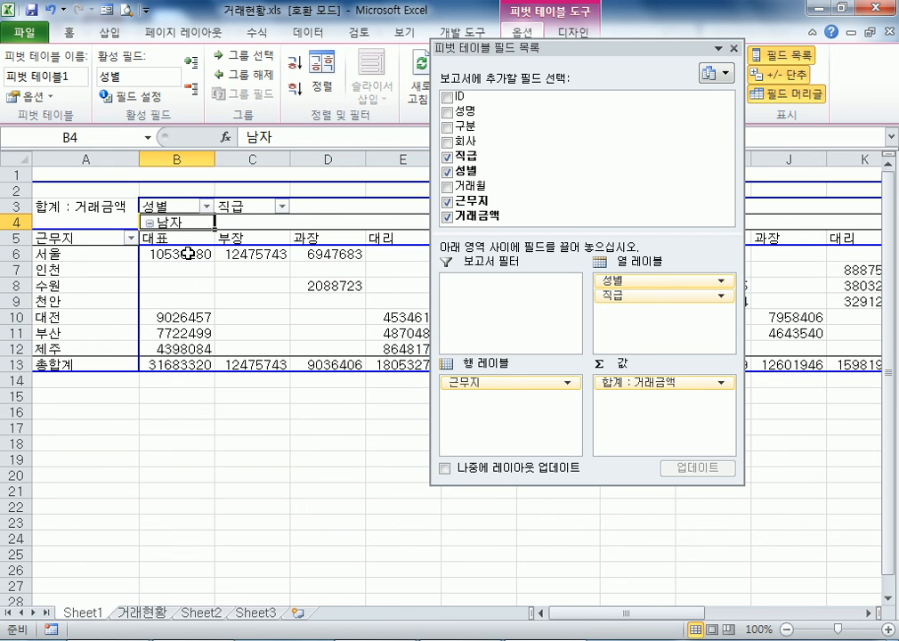
{"action": "left_click_drag", "start_coordinate": [463, 42], "coordinate": [433, 300]}
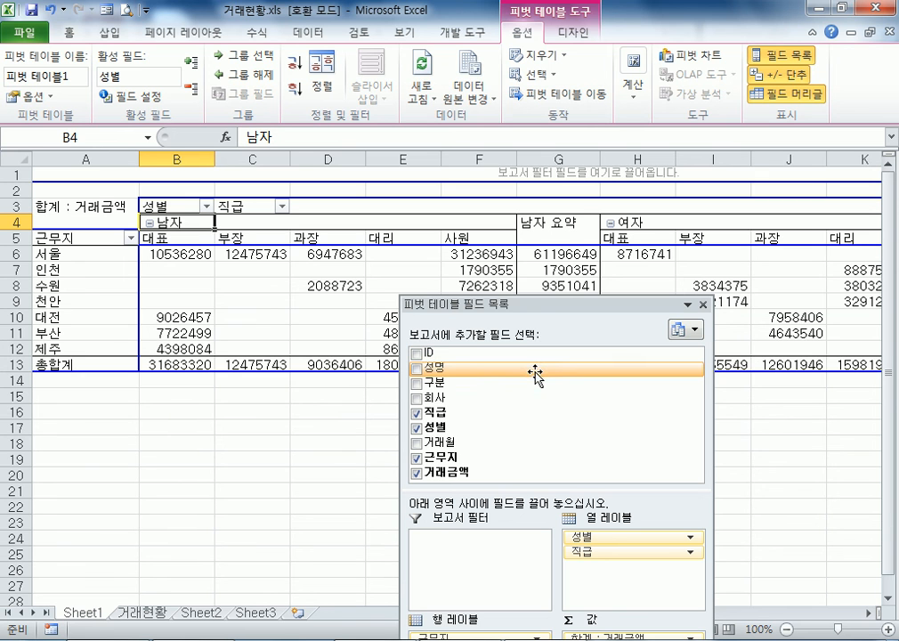
Move 성별 to the row labels and order it above 근무지, leaving only 직급 in the column labels.
{"action": "left_click_drag", "start_coordinate": [530, 309], "coordinate": [524, 41]}
{"action": "left_click_drag", "start_coordinate": [590, 273], "coordinate": [593, 327]}
{"action": "left_click_drag", "start_coordinate": [583, 285], "coordinate": [474, 403]}
{"action": "left_click_drag", "start_coordinate": [414, 371], "coordinate": [506, 425]}
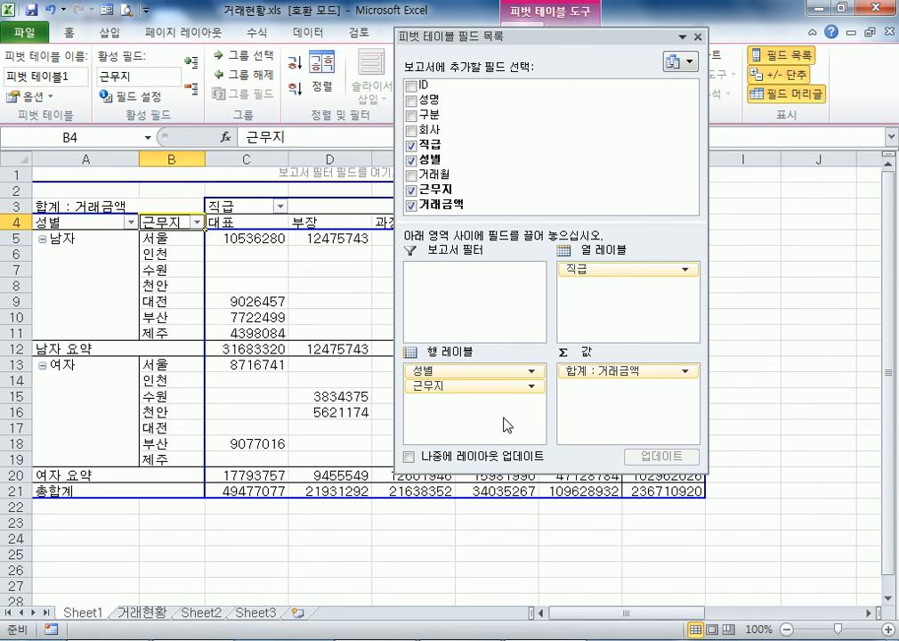